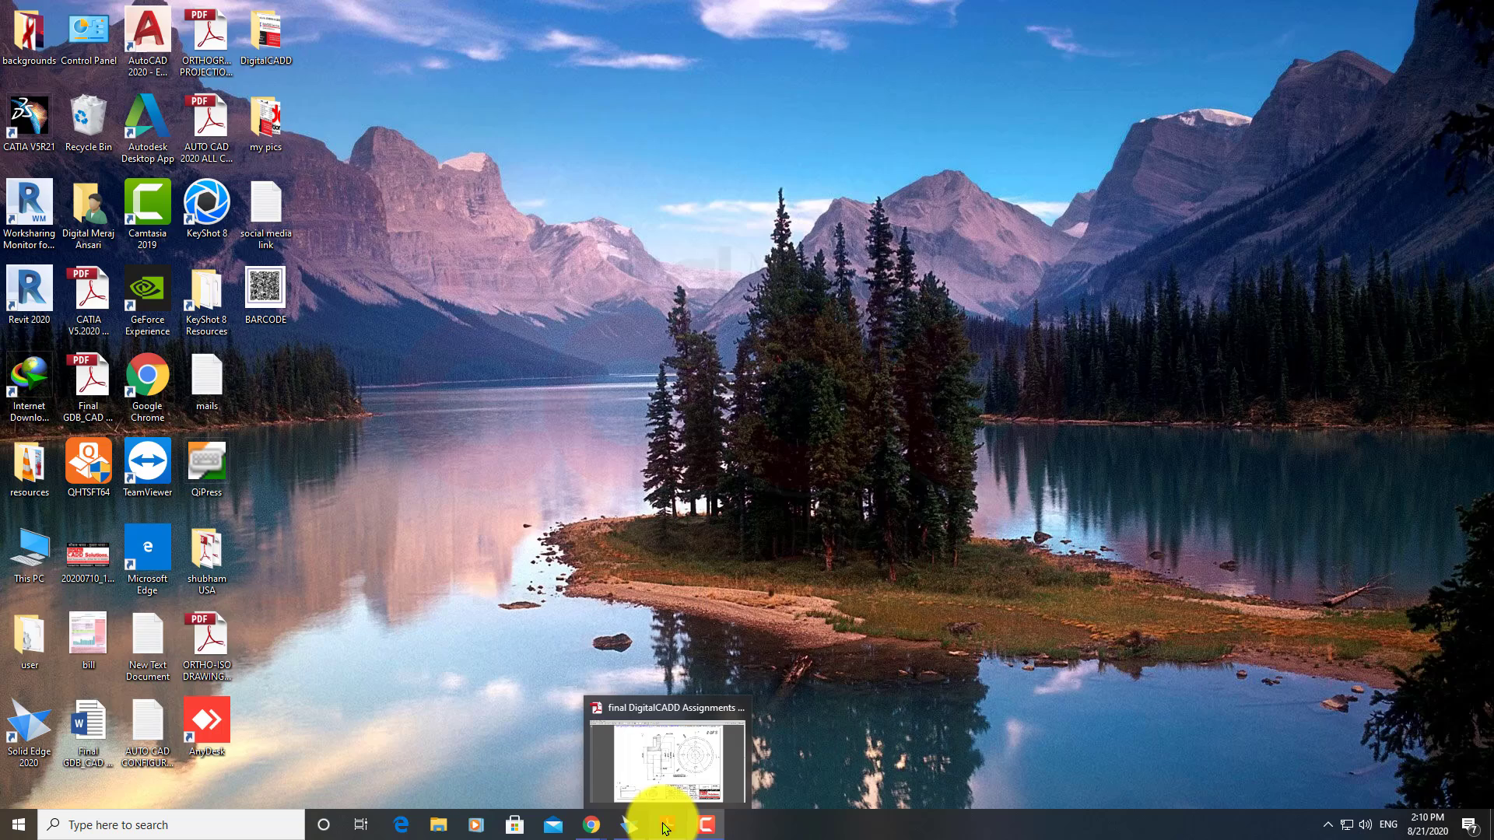
Mark the flange views and the PC Ø150, 53.4, Ø100 and 25 dimensions in the PDF
click(665, 827)
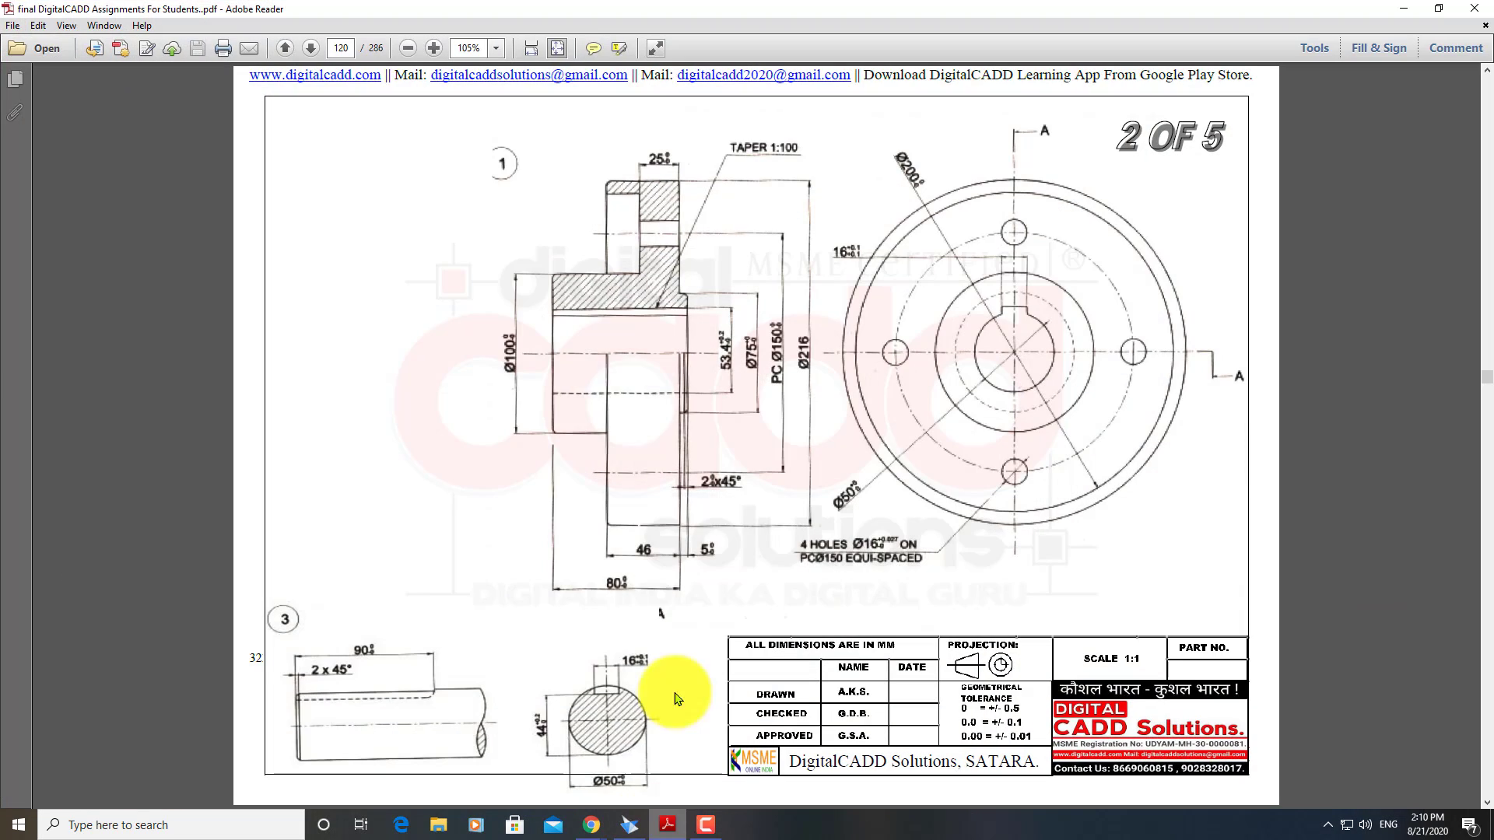
click(683, 405)
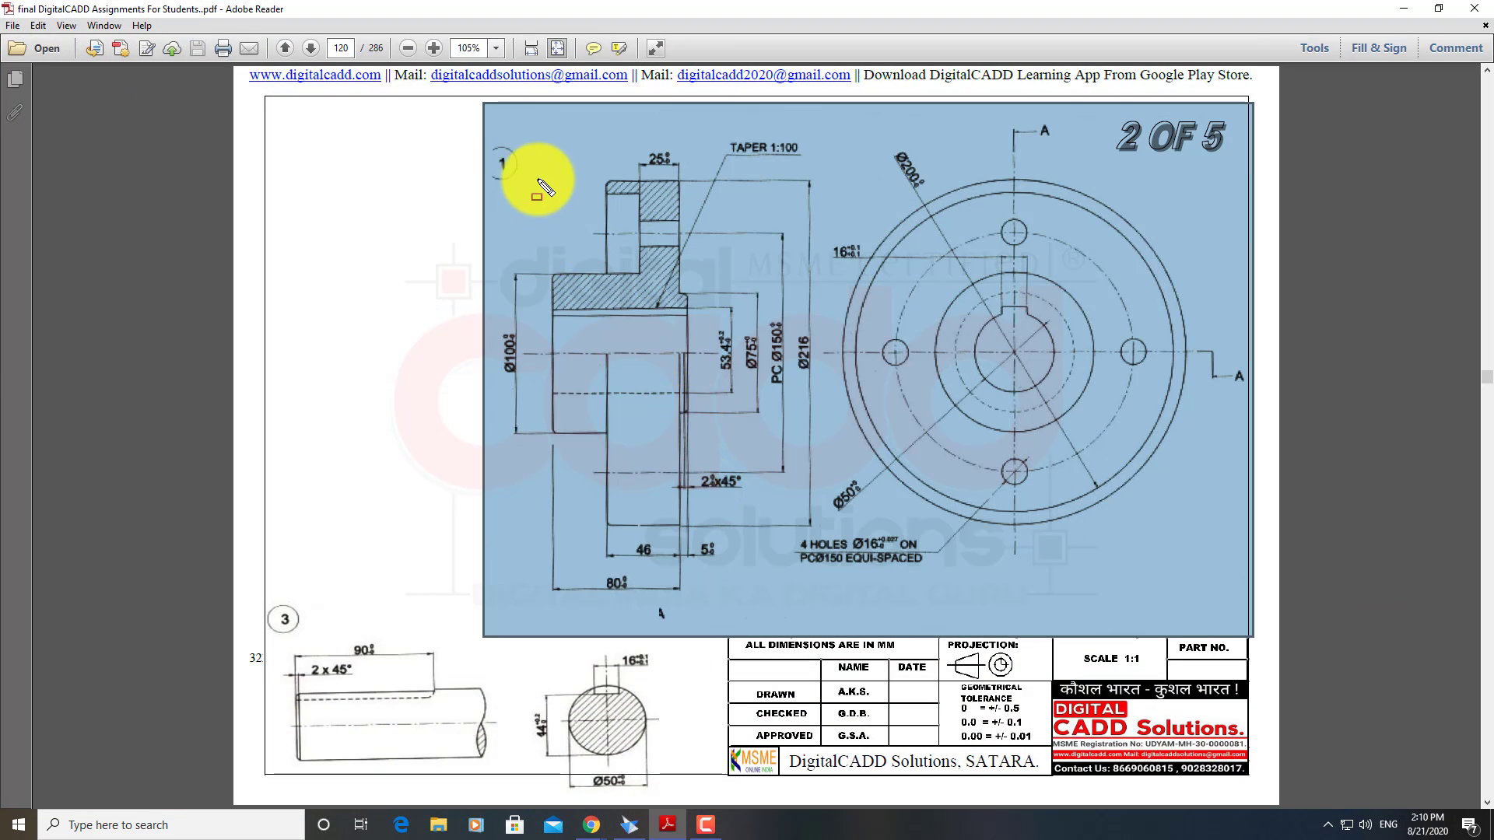
drag(483, 130, 830, 600)
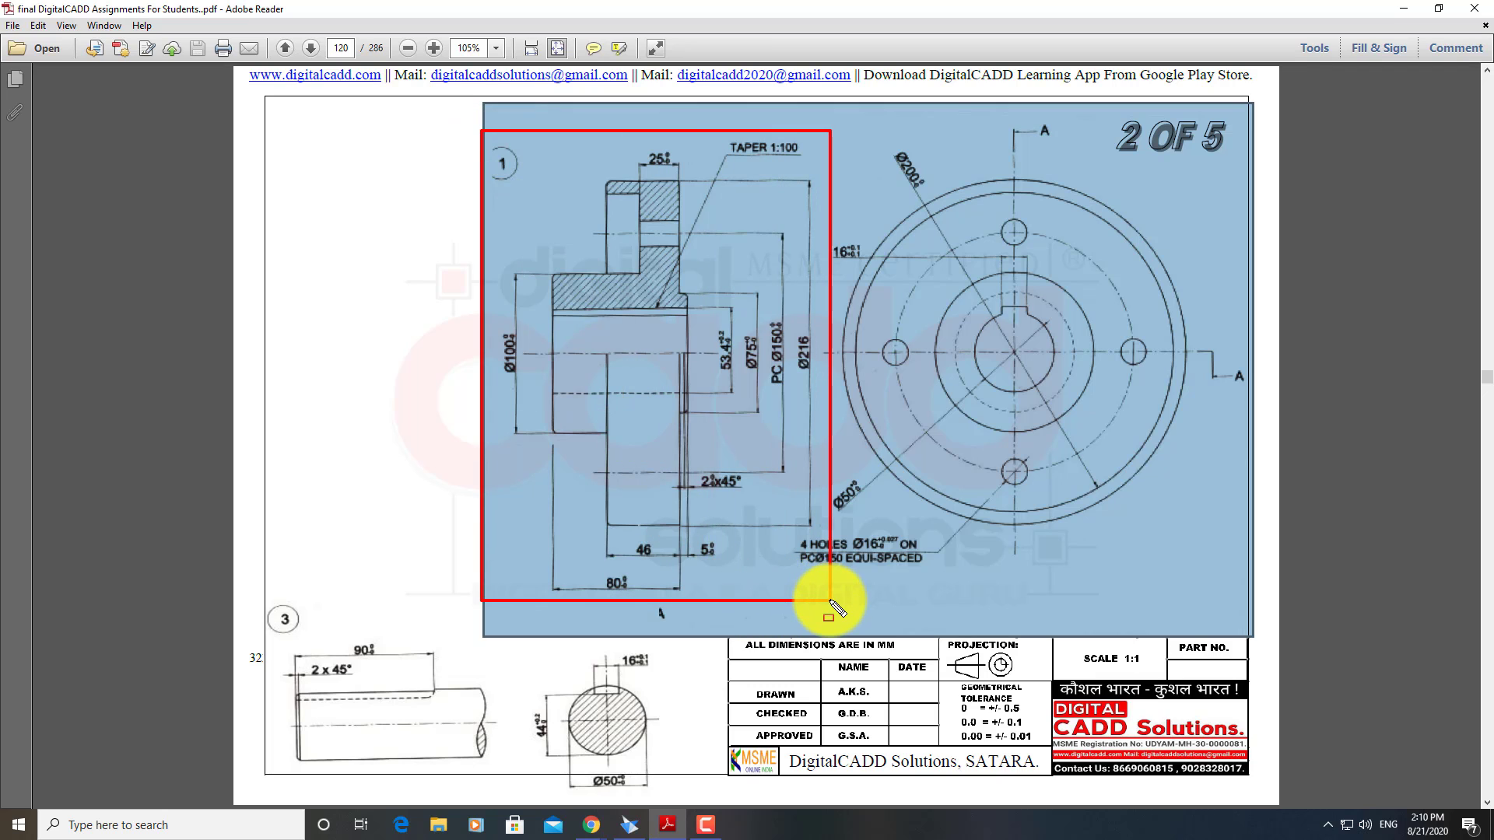
mouse_move(831, 129)
mouse_down()
mouse_move(1111, 522)
mouse_move(1179, 589)
mouse_up()
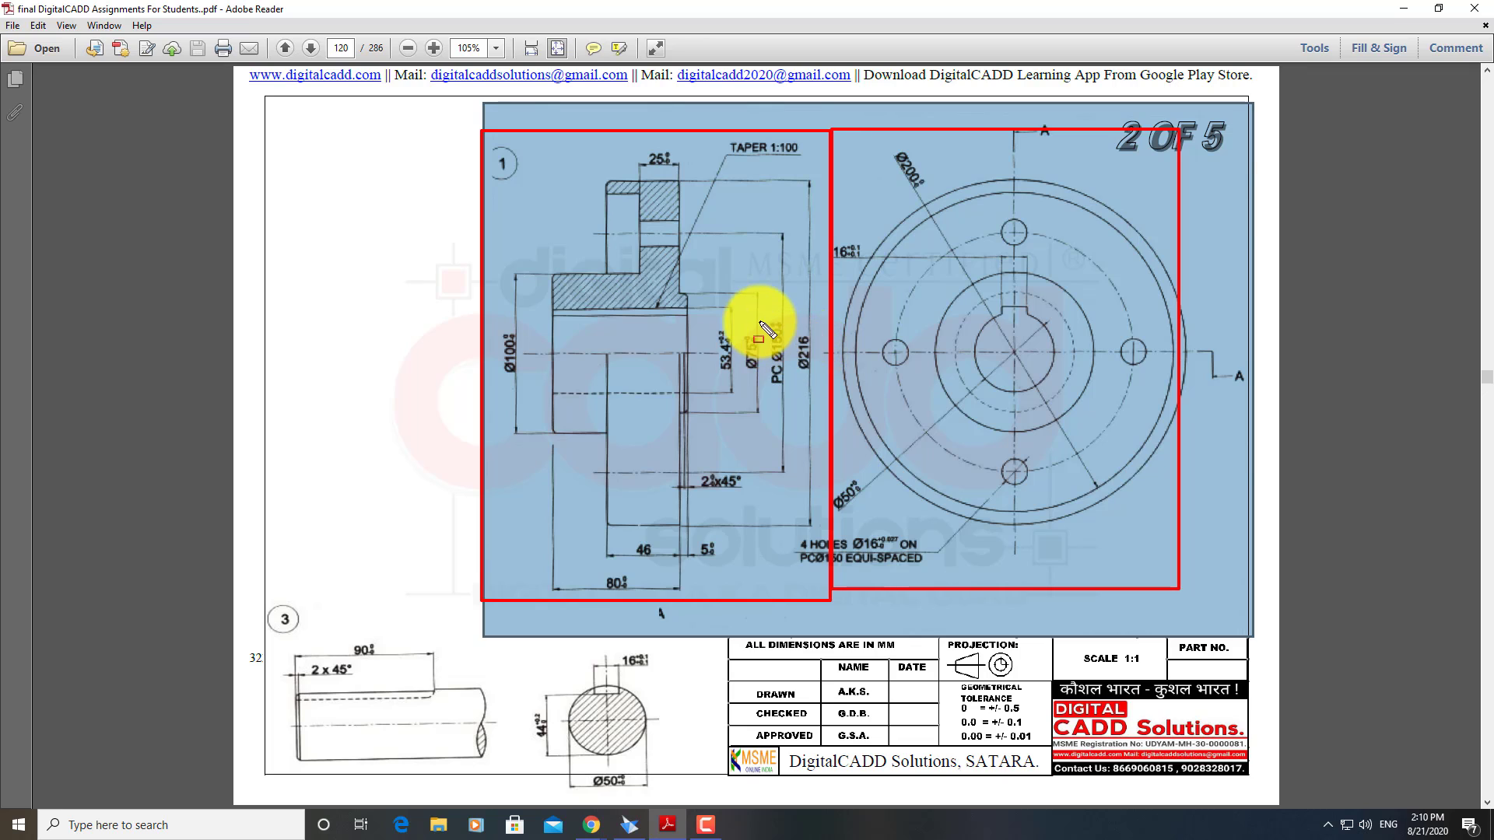
drag(759, 312, 793, 395)
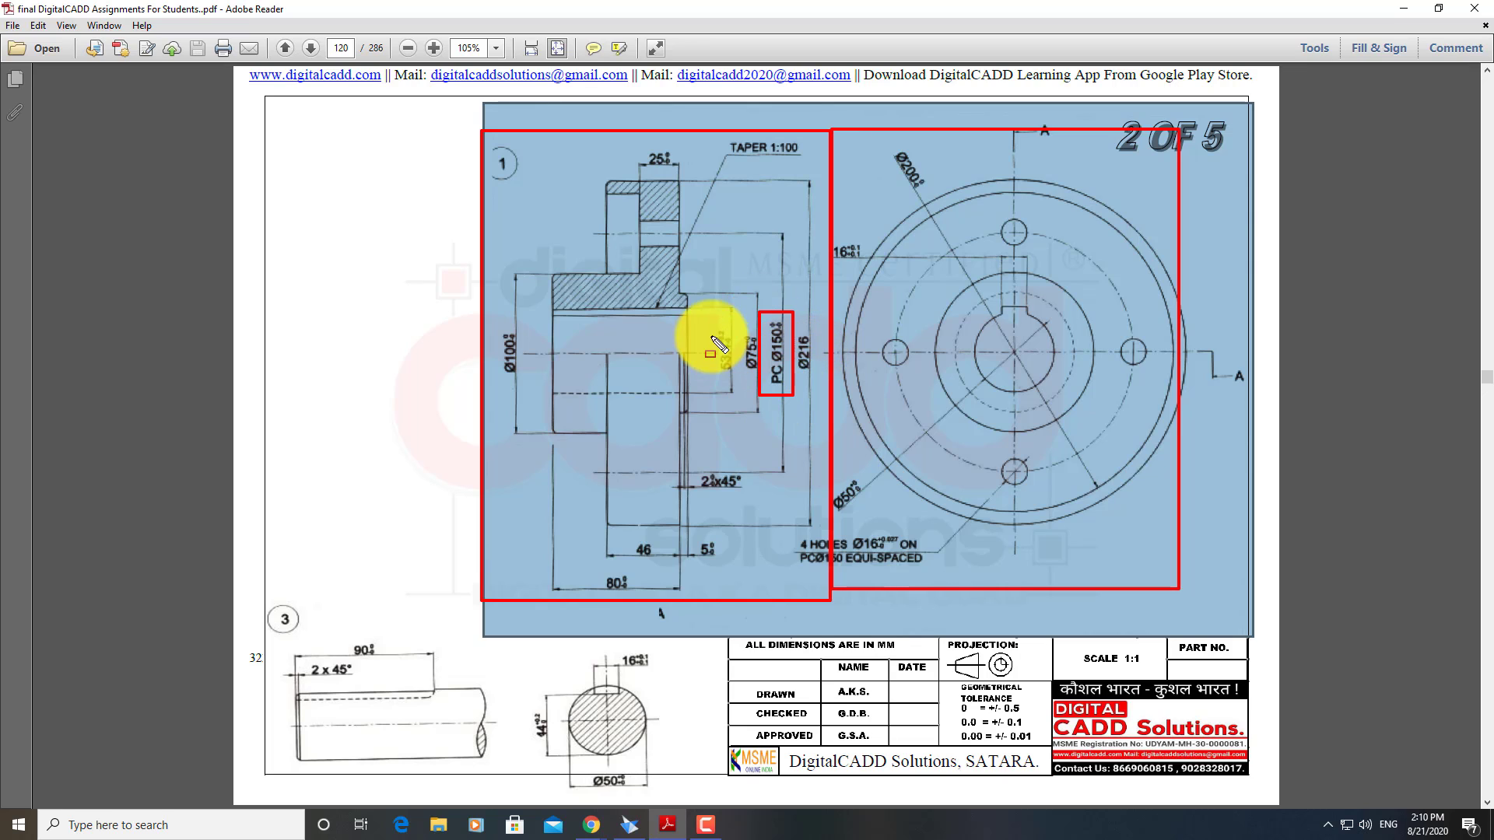
drag(706, 321, 739, 383)
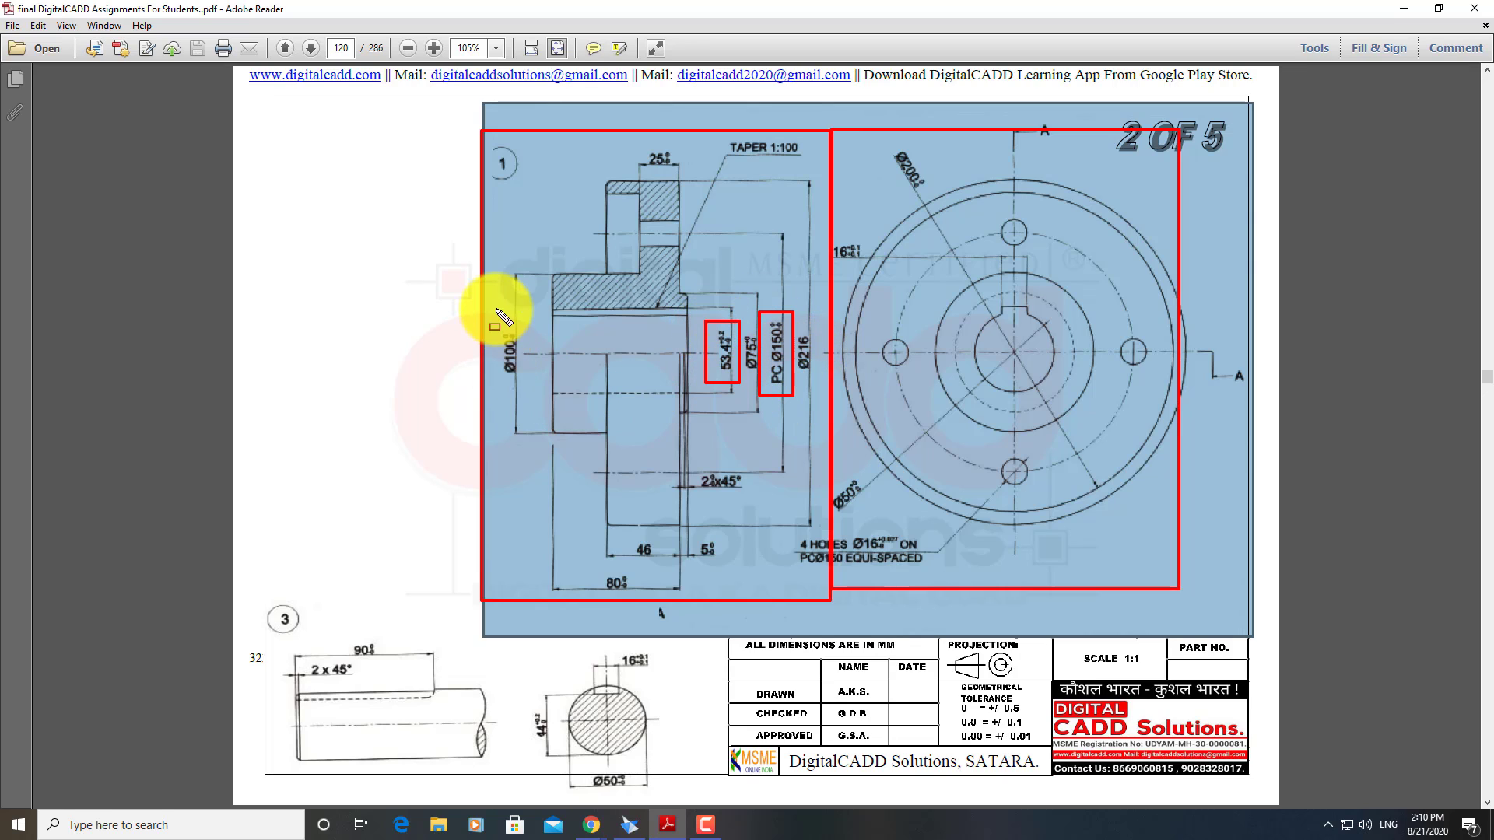
drag(495, 309, 537, 393)
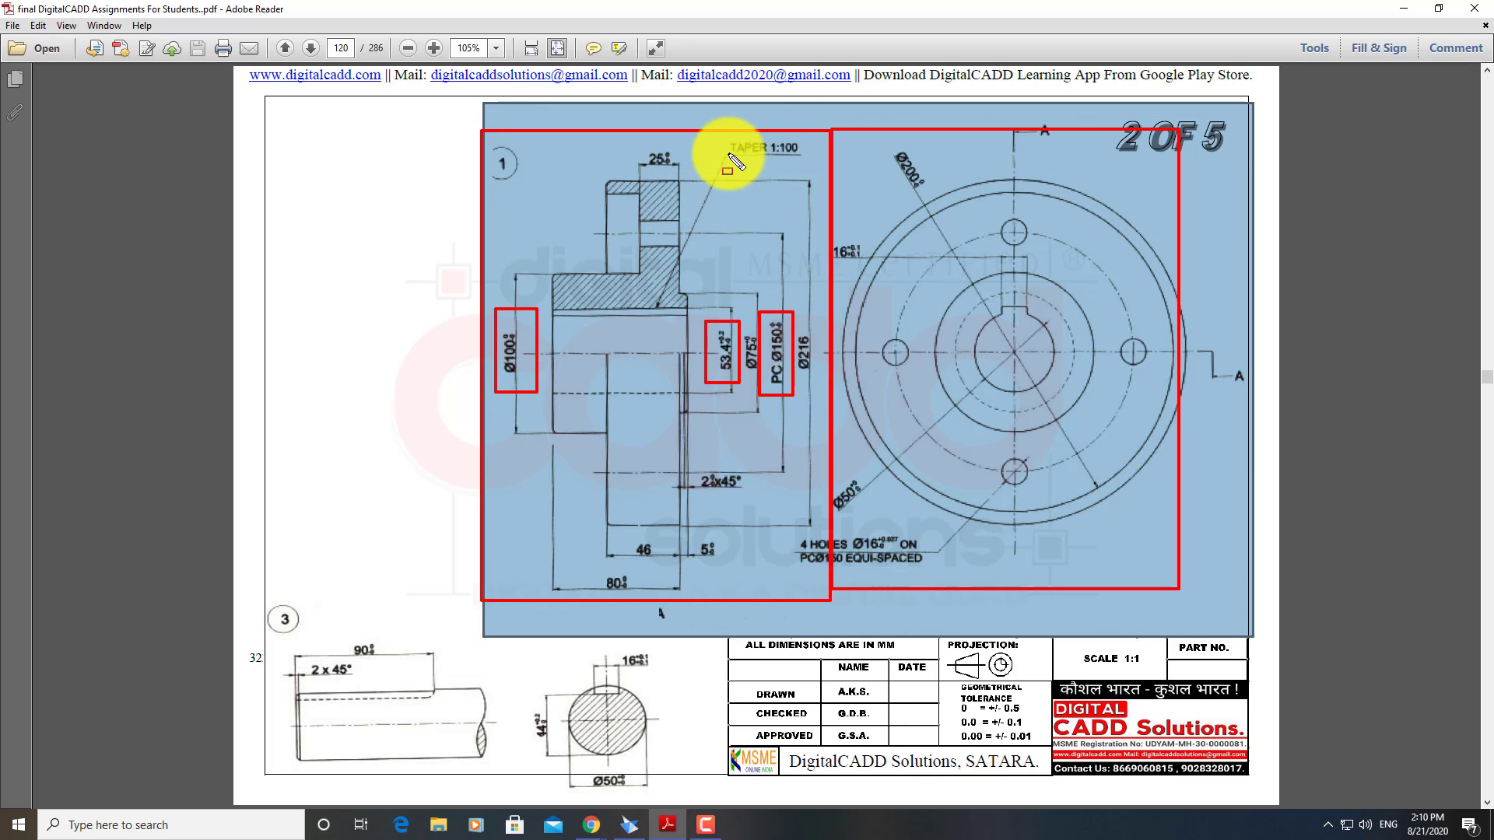
drag(646, 138, 681, 171)
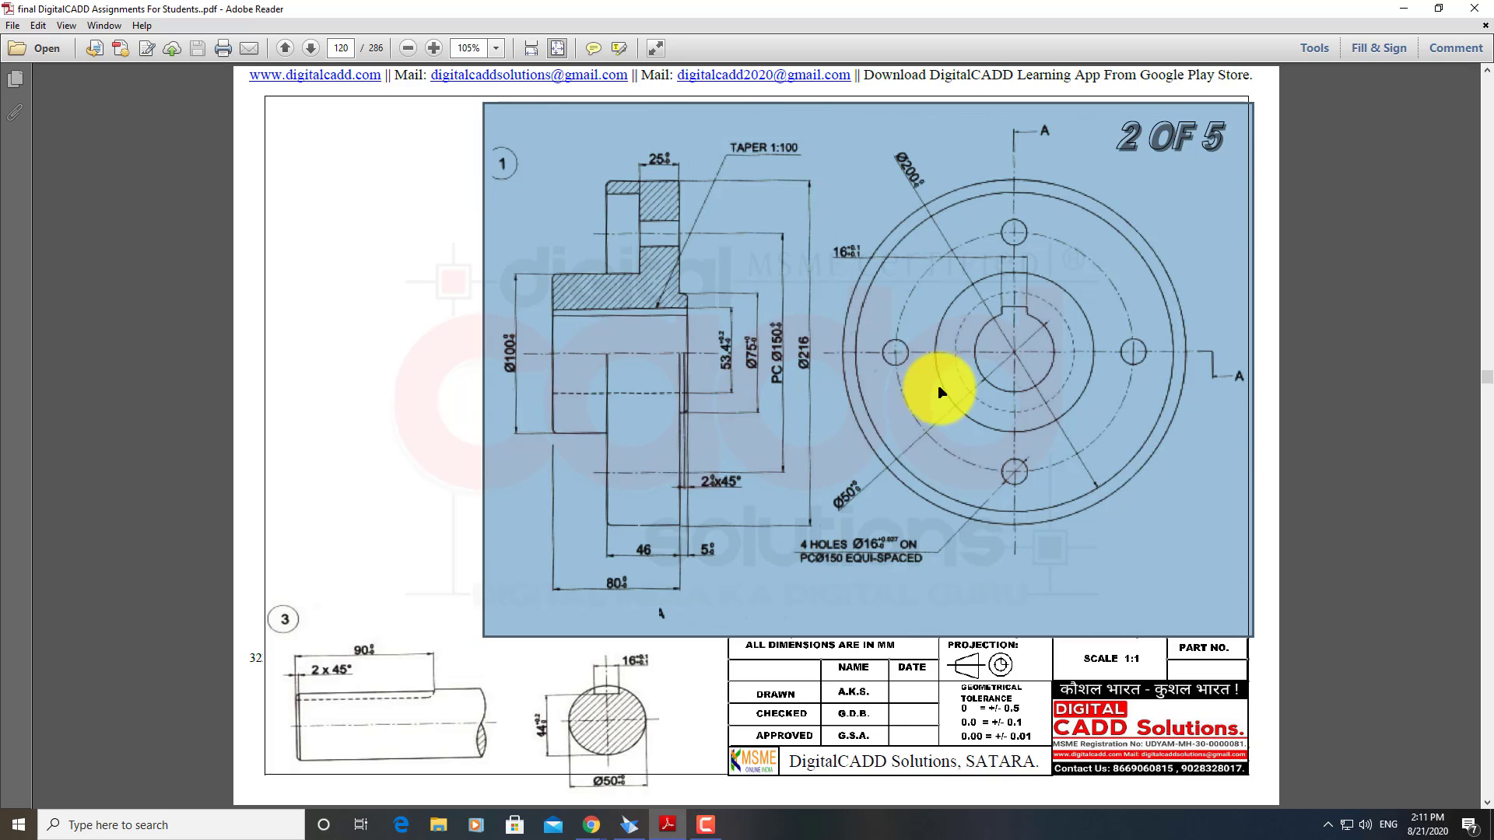
Scroll the PDF and select the title block and the bottom-left shaft drawing images
scroll(900, 393, up, 1)
scroll(905, 394, up, 1)
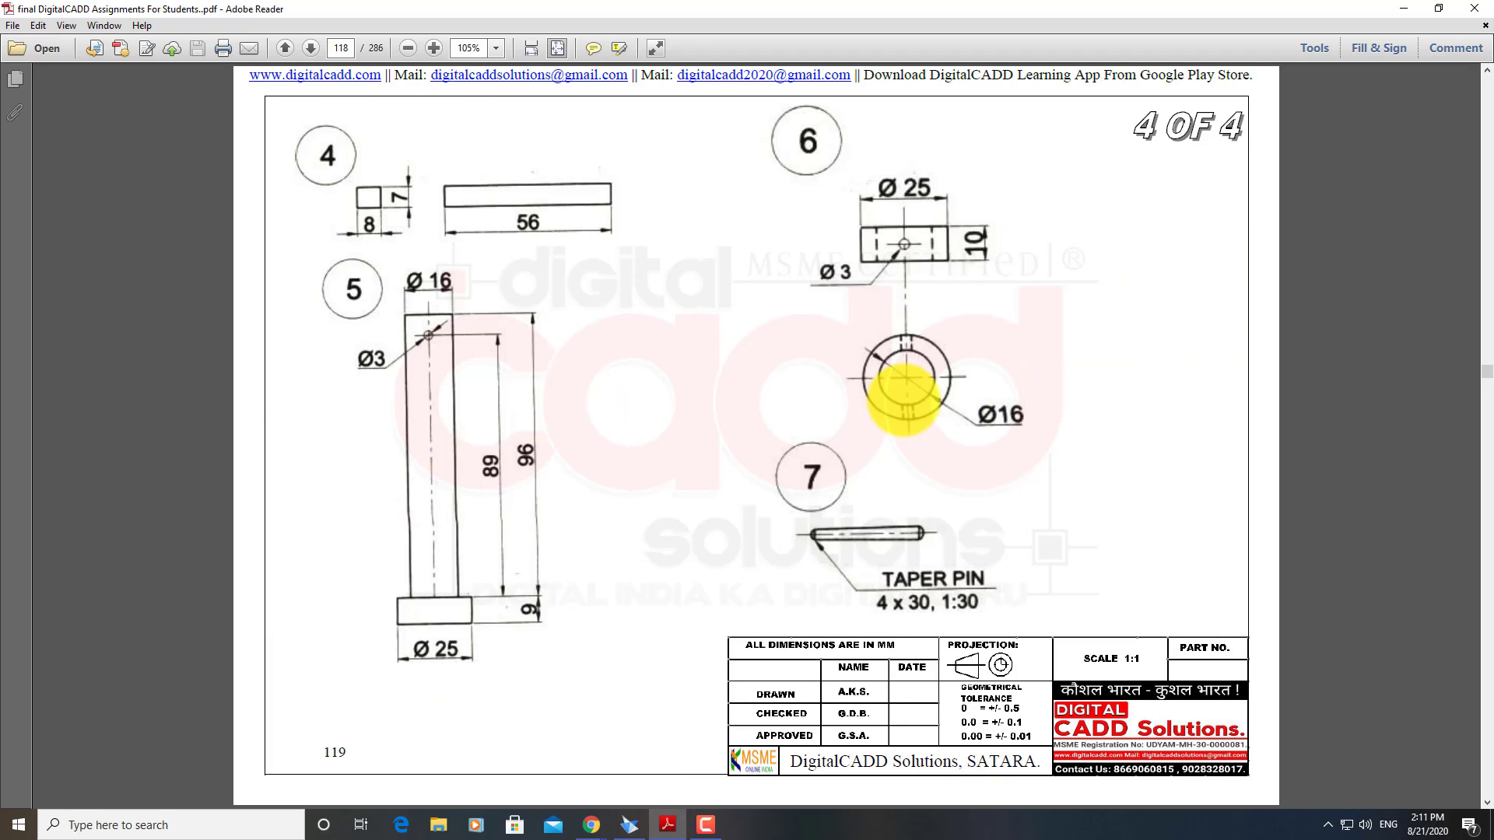
scroll(905, 401, down, 2)
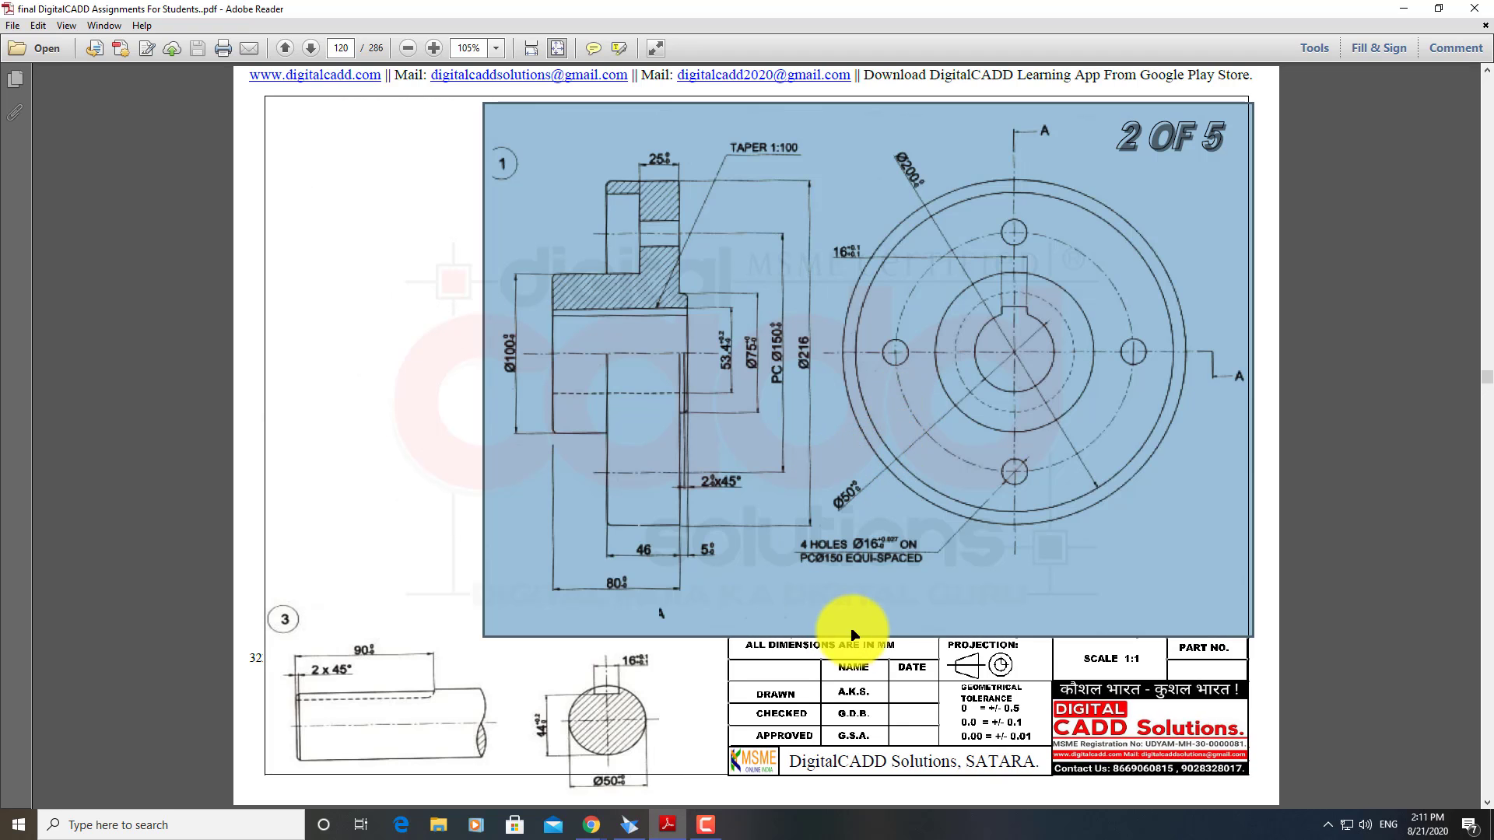
click(886, 714)
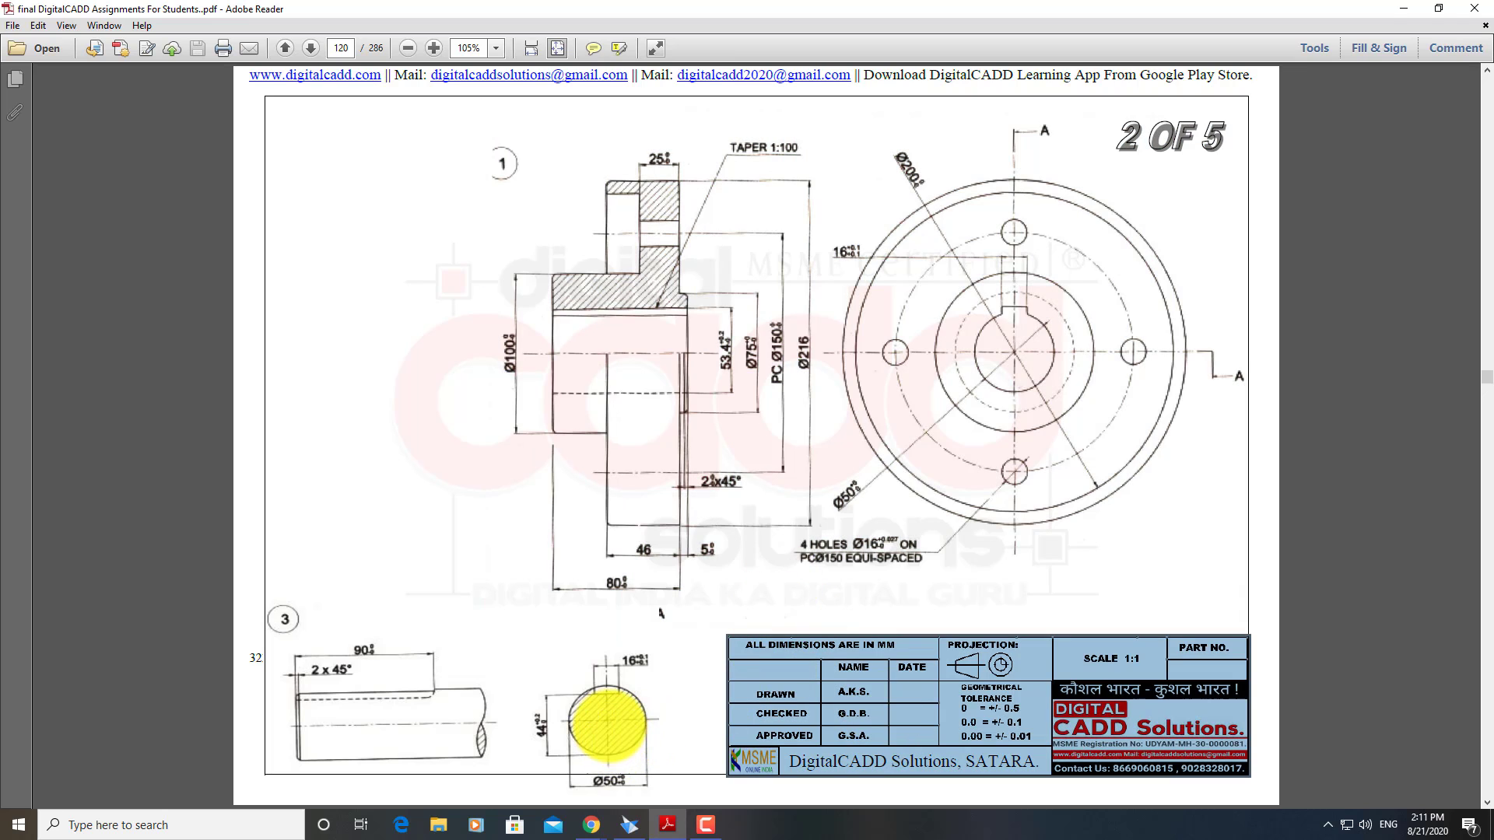
click(572, 718)
click(476, 713)
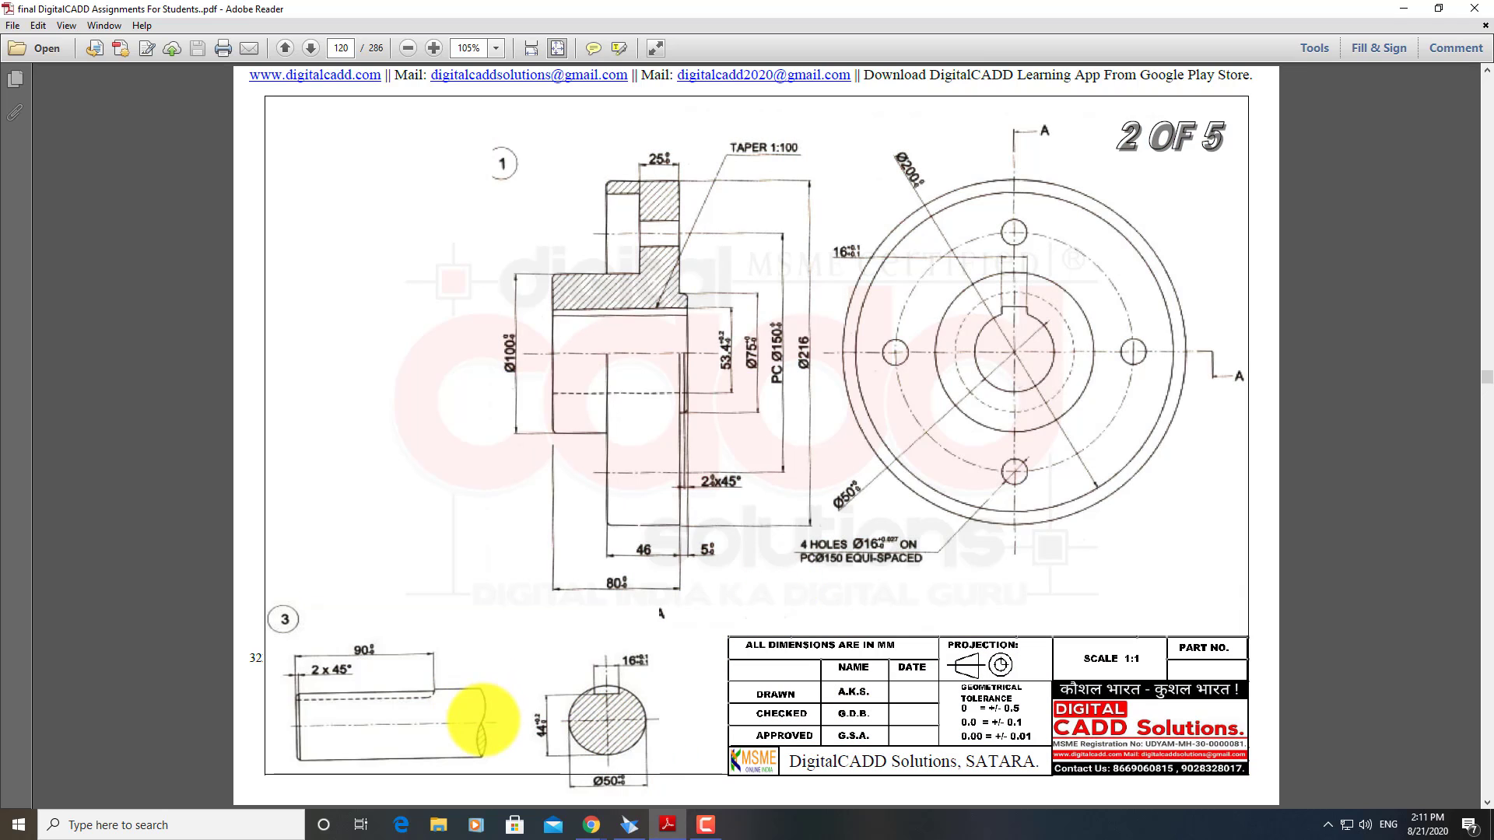
click(479, 714)
Page back to the universal coupling drawing and select it
scroll(750, 492, up, 1)
scroll(751, 492, up, 1)
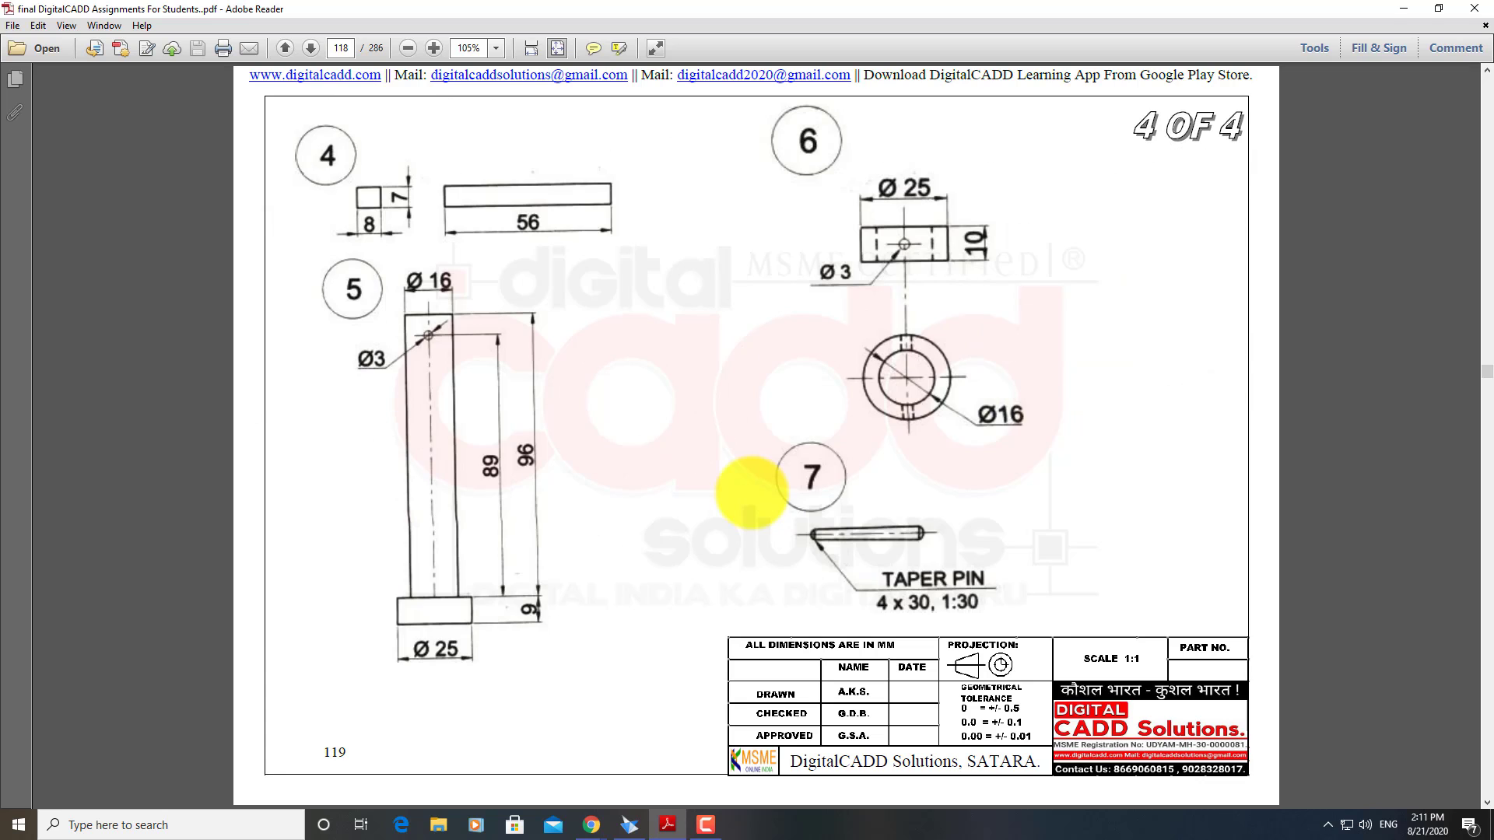
scroll(751, 492, up, 1)
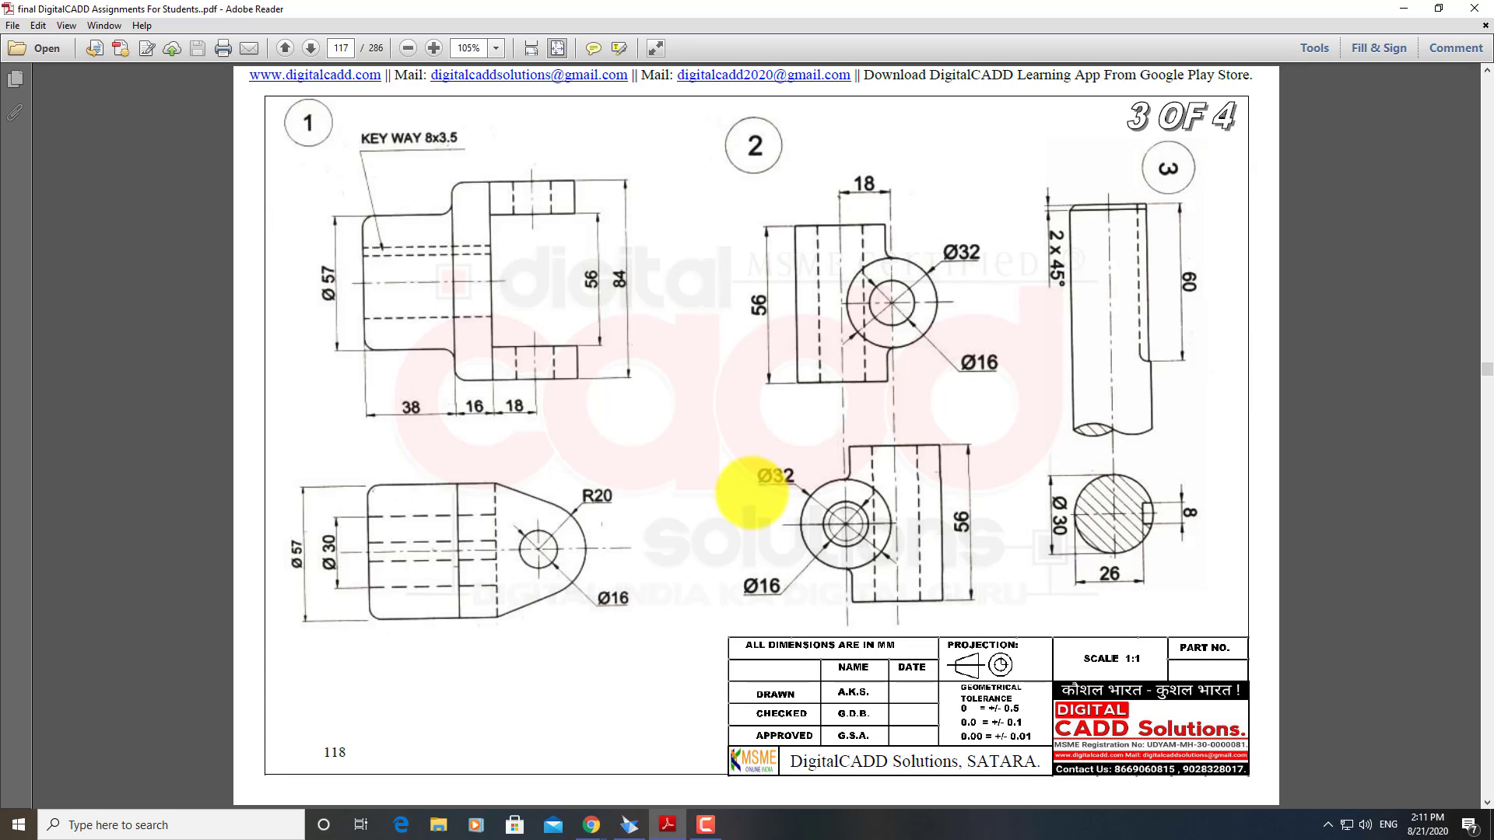
scroll(749, 484, up, 1)
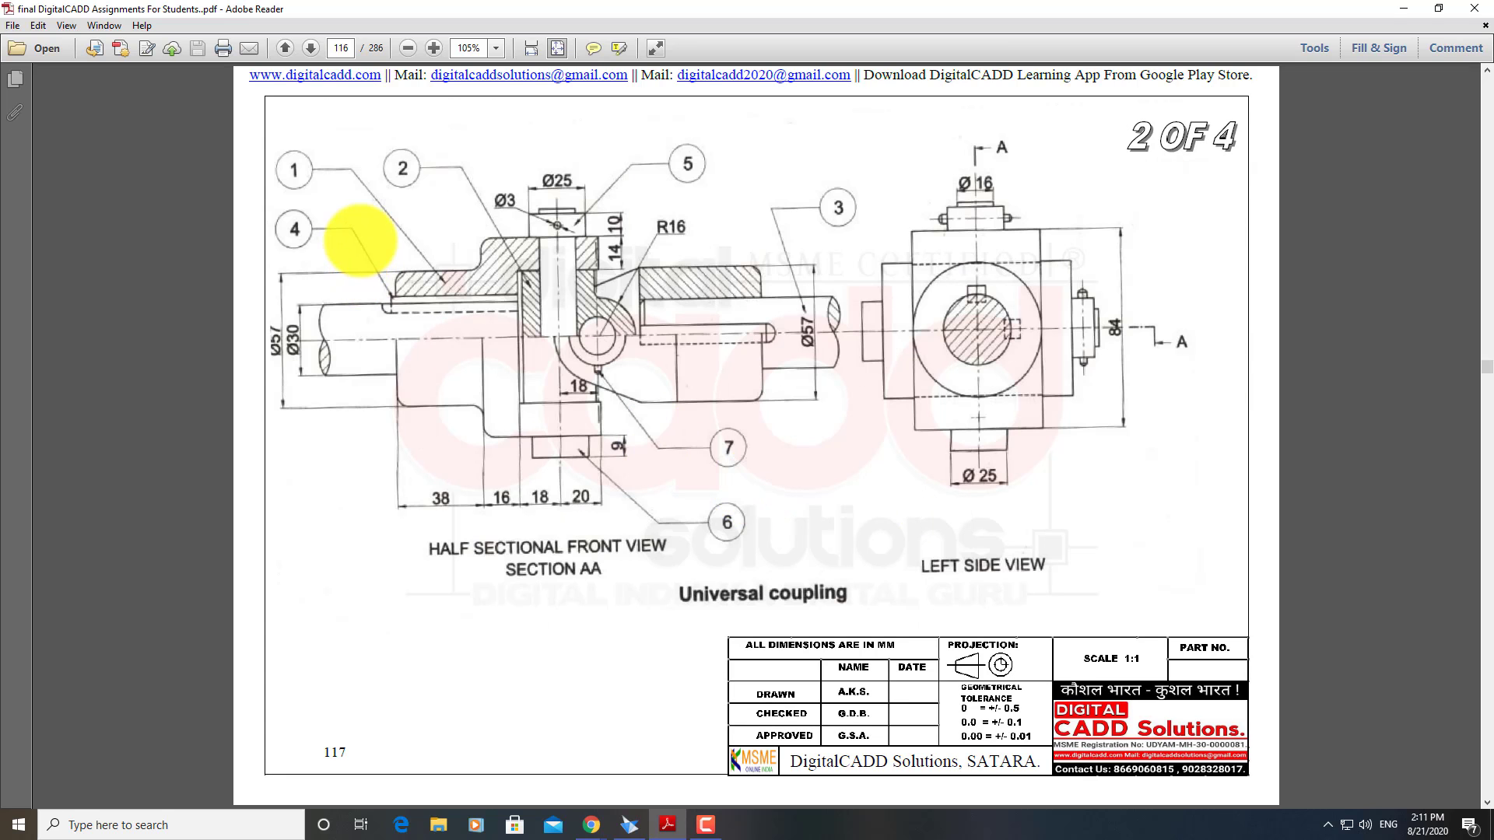
click(362, 240)
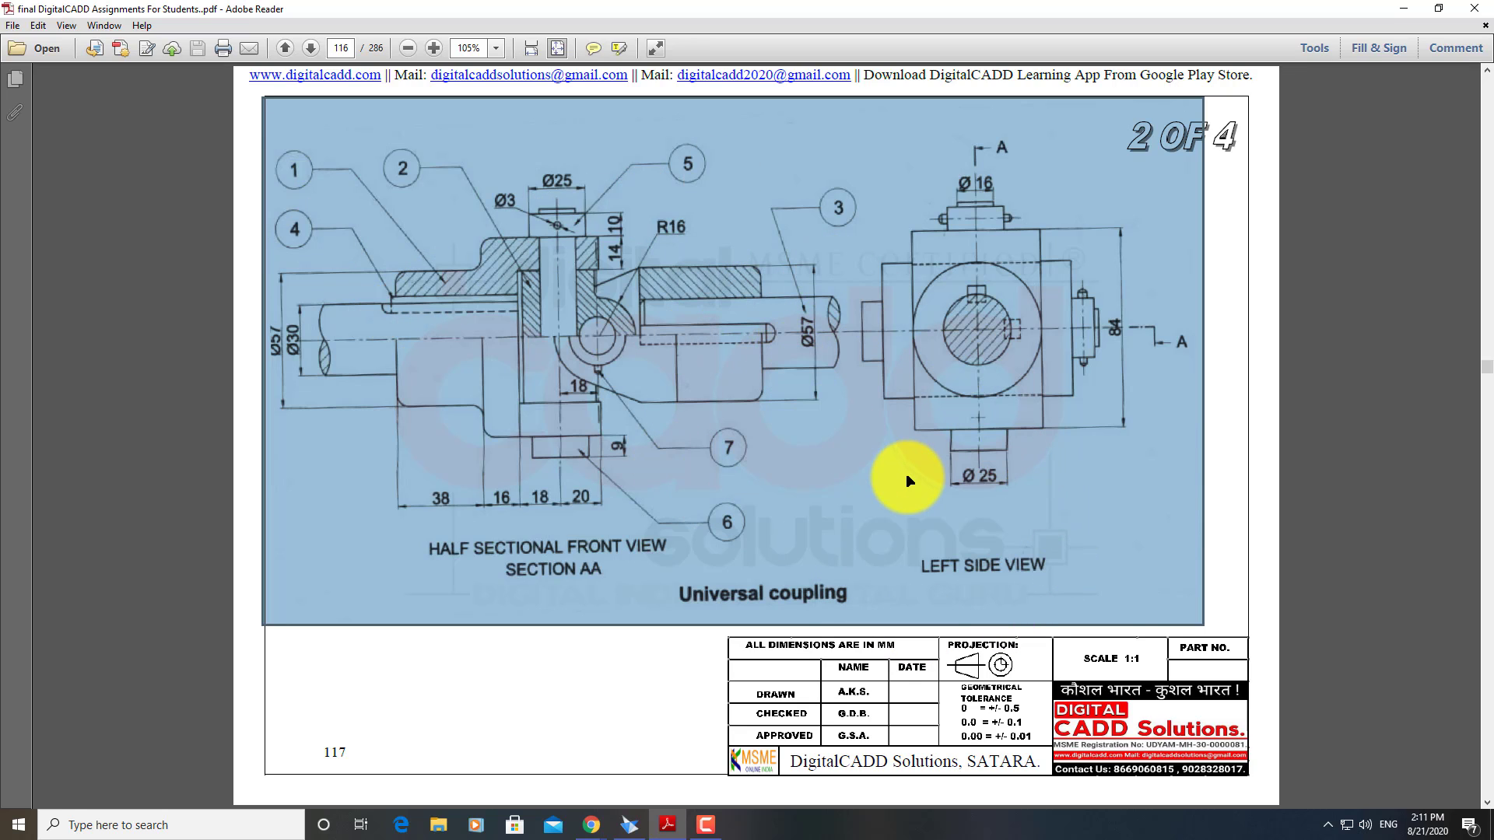
Select the parts table and the part 1 and 2 drawings on page 114, then return to Solid Edge
scroll(918, 490, up, 1)
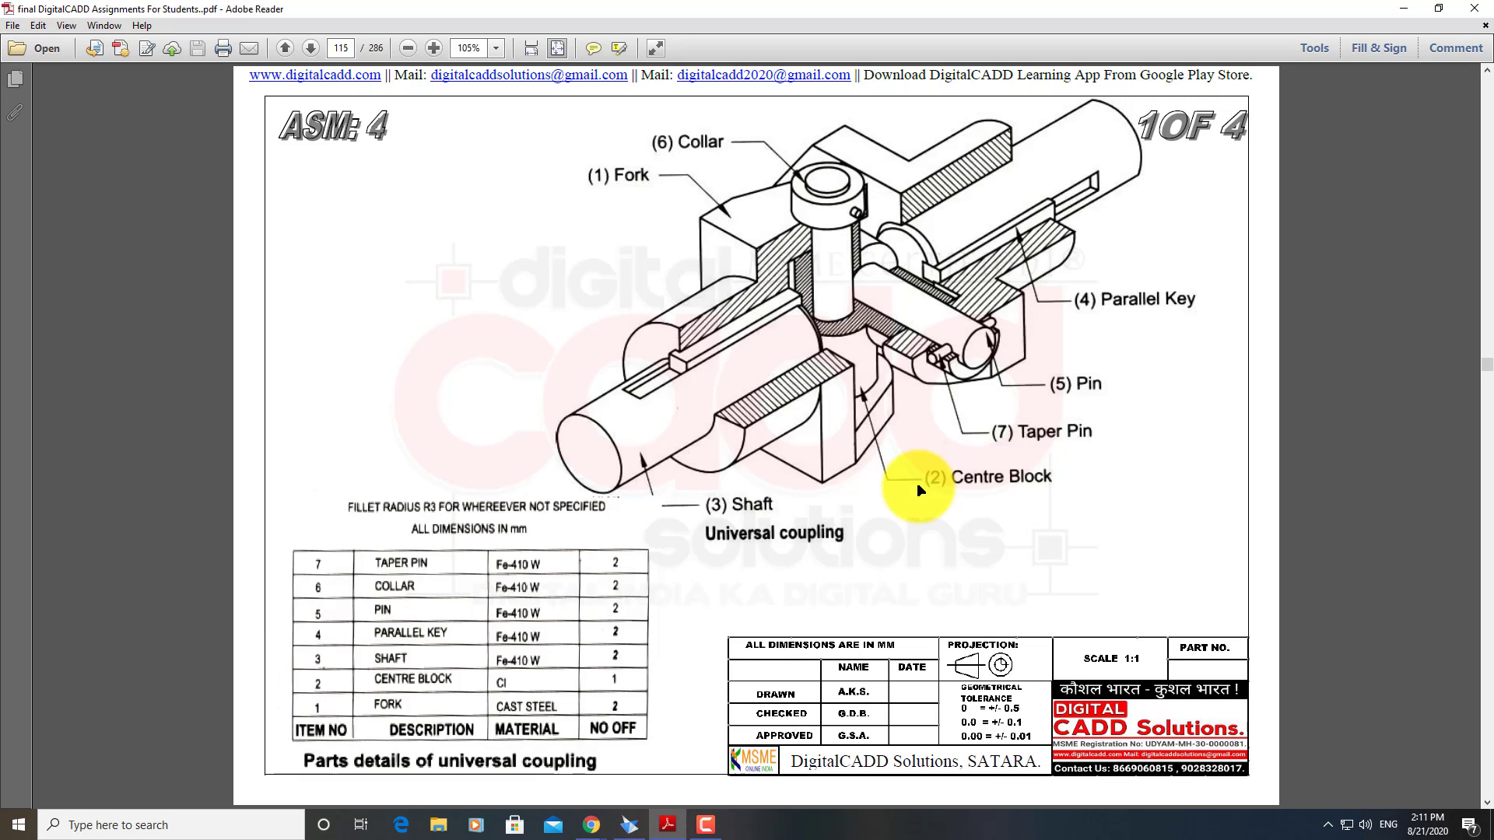
click(558, 599)
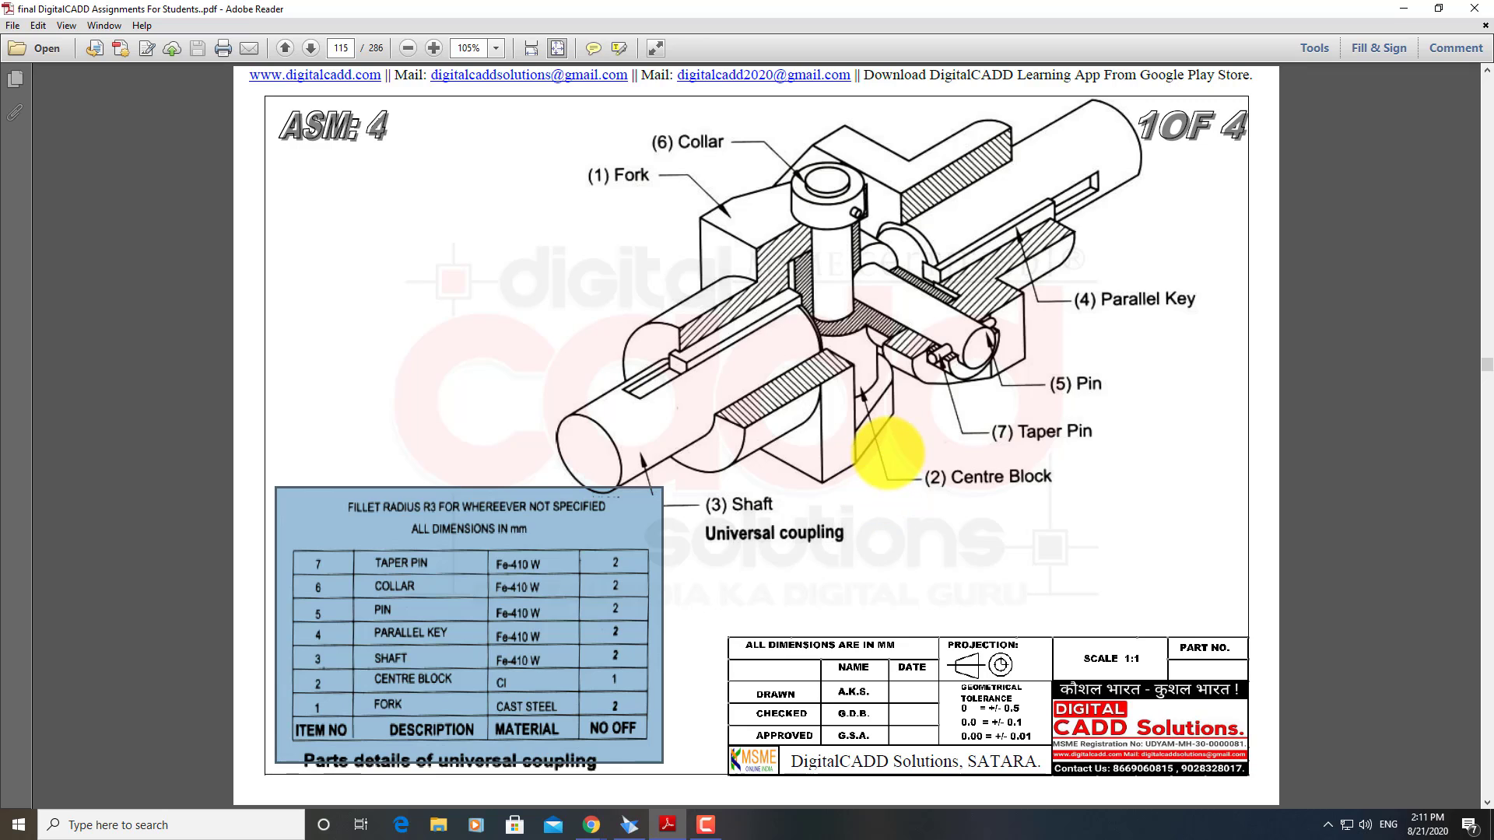
scroll(887, 451, up, 2)
click(834, 324)
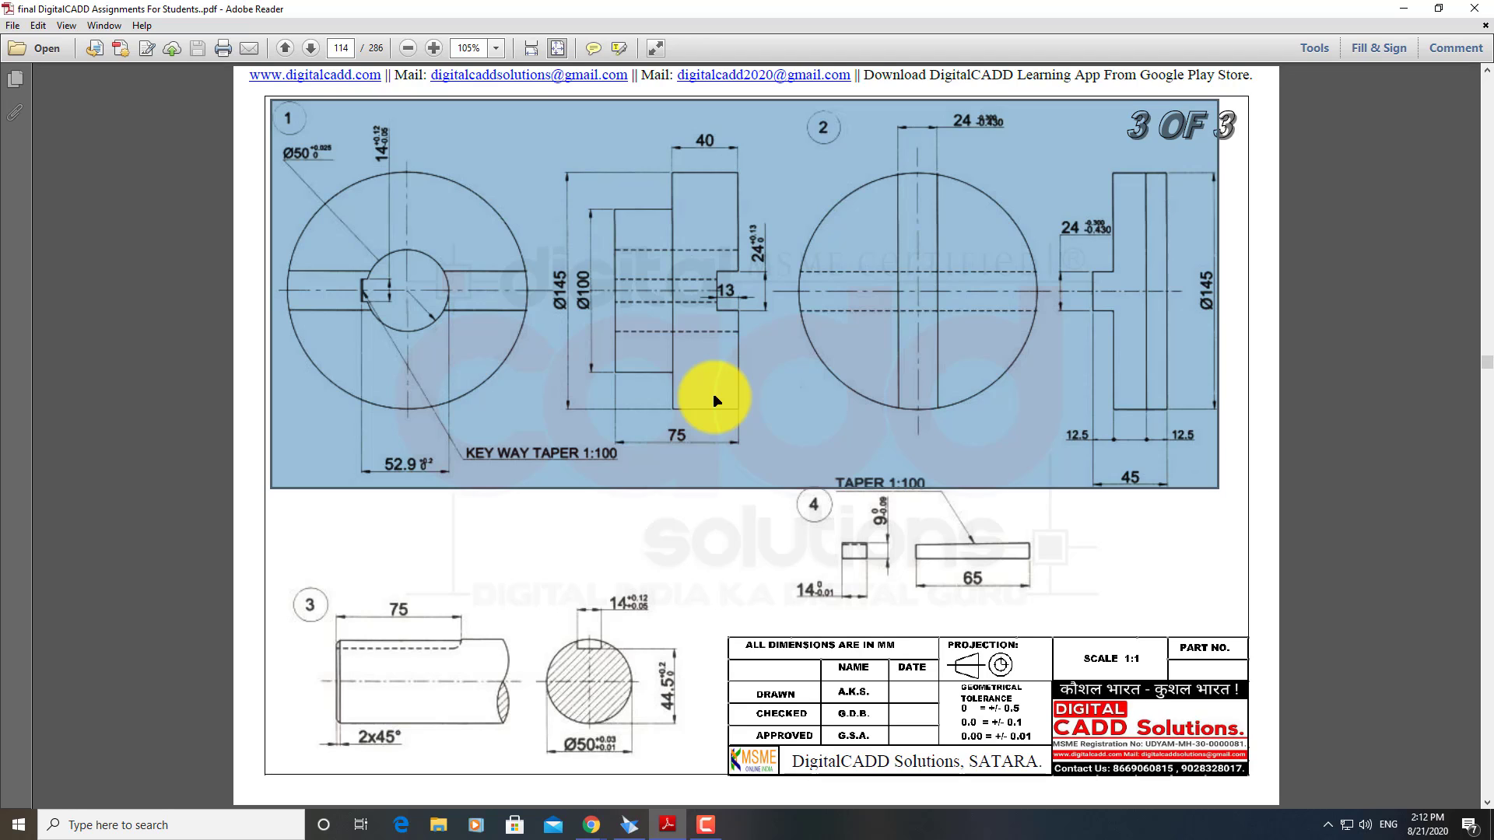
click(629, 825)
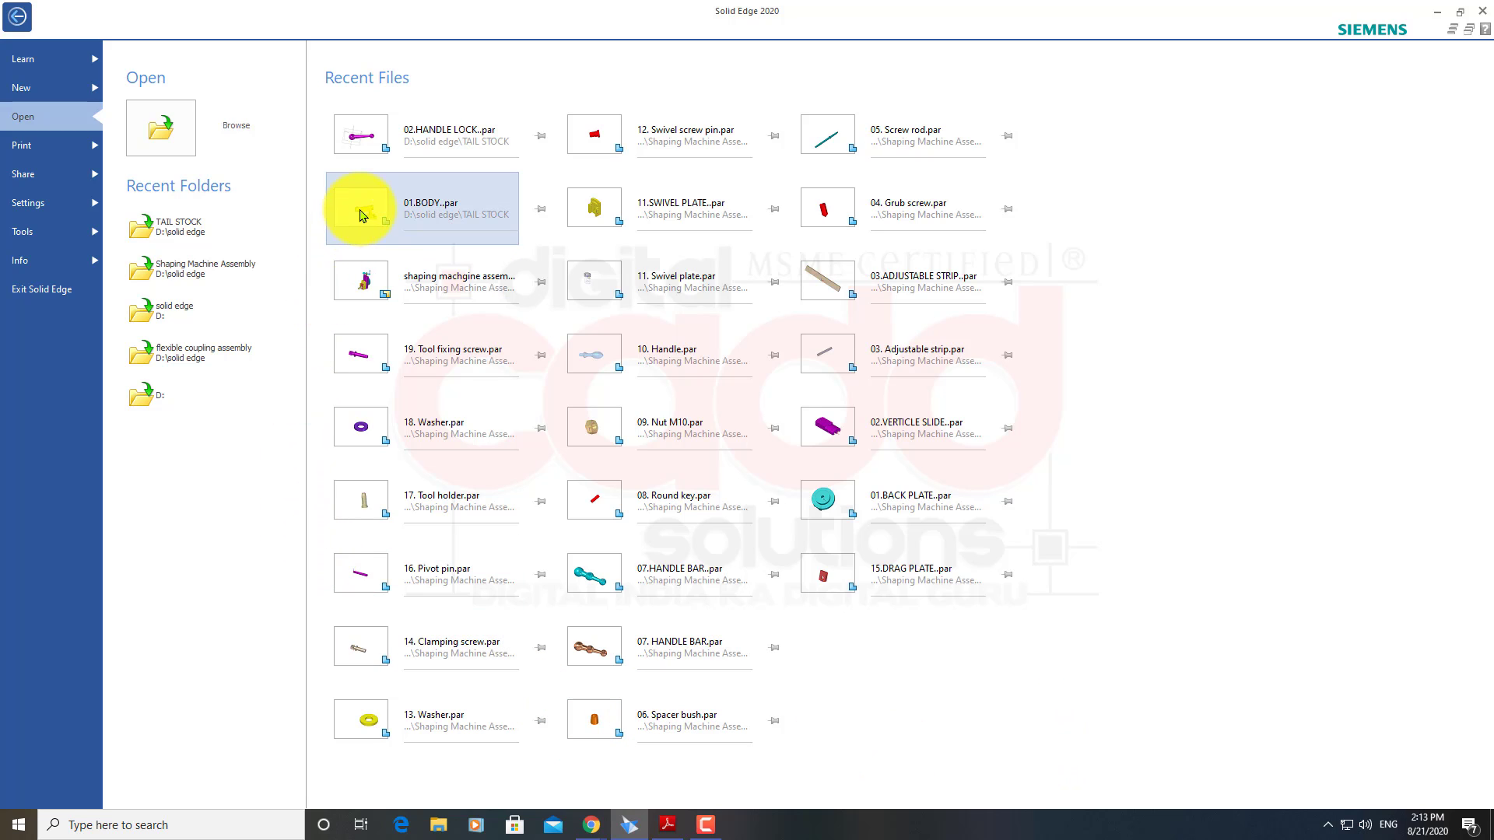
Show the ISO Metric templates and highlight ISO Metric Draft and its sheet preview
click(15, 91)
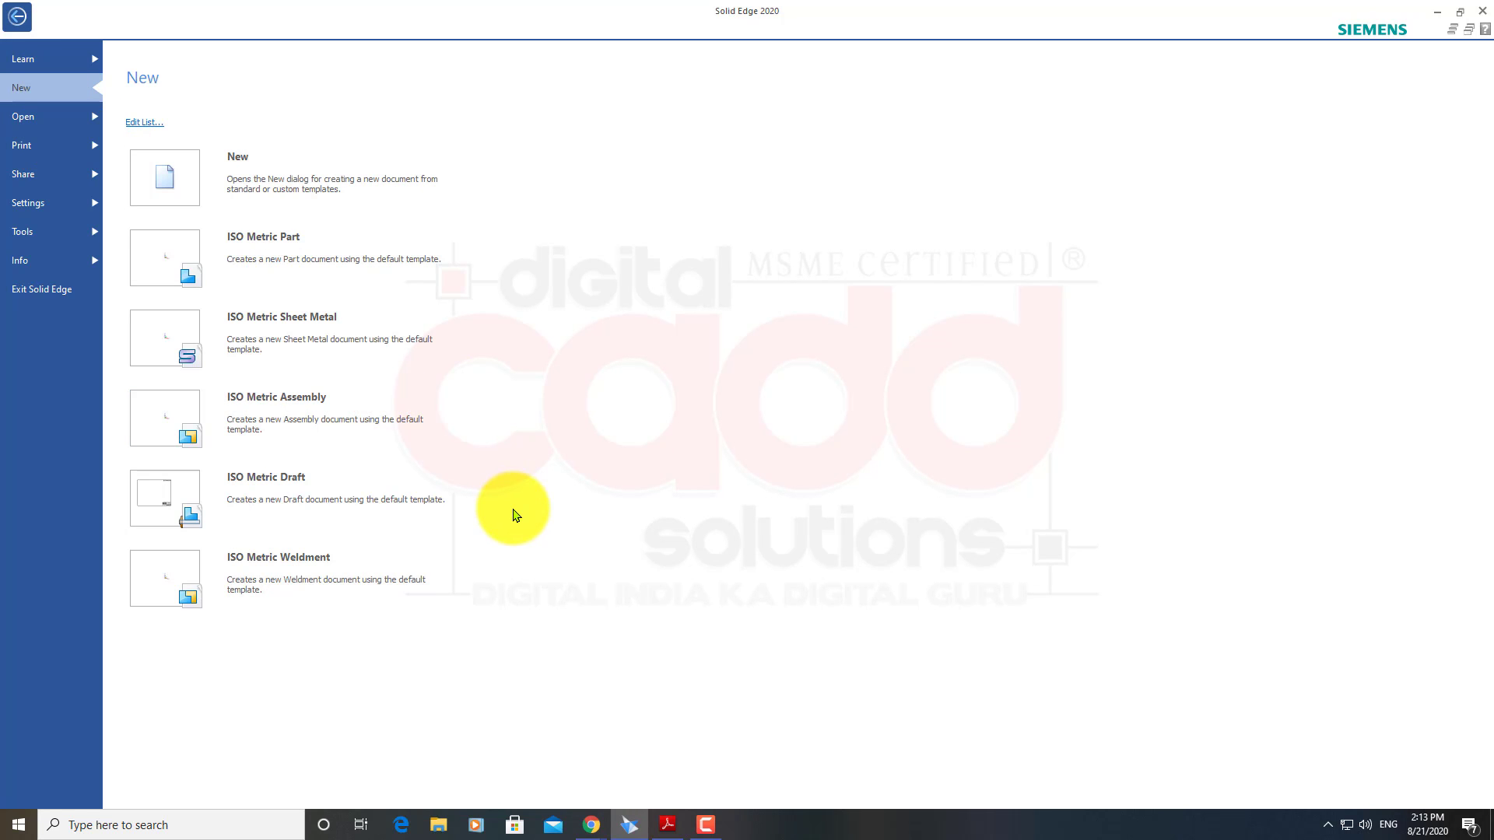
mouse_move(266, 491)
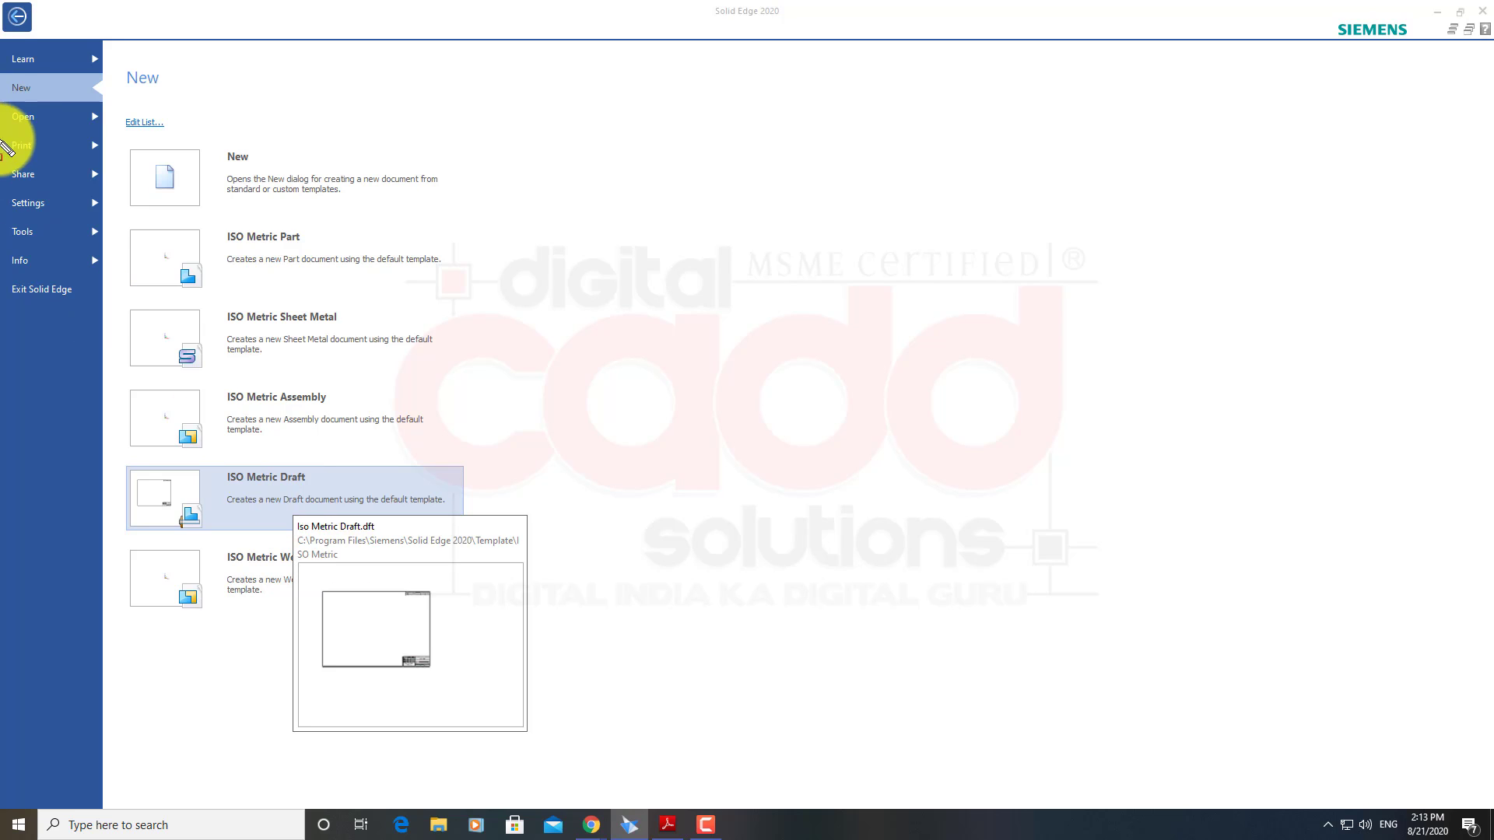
drag(3, 64, 119, 113)
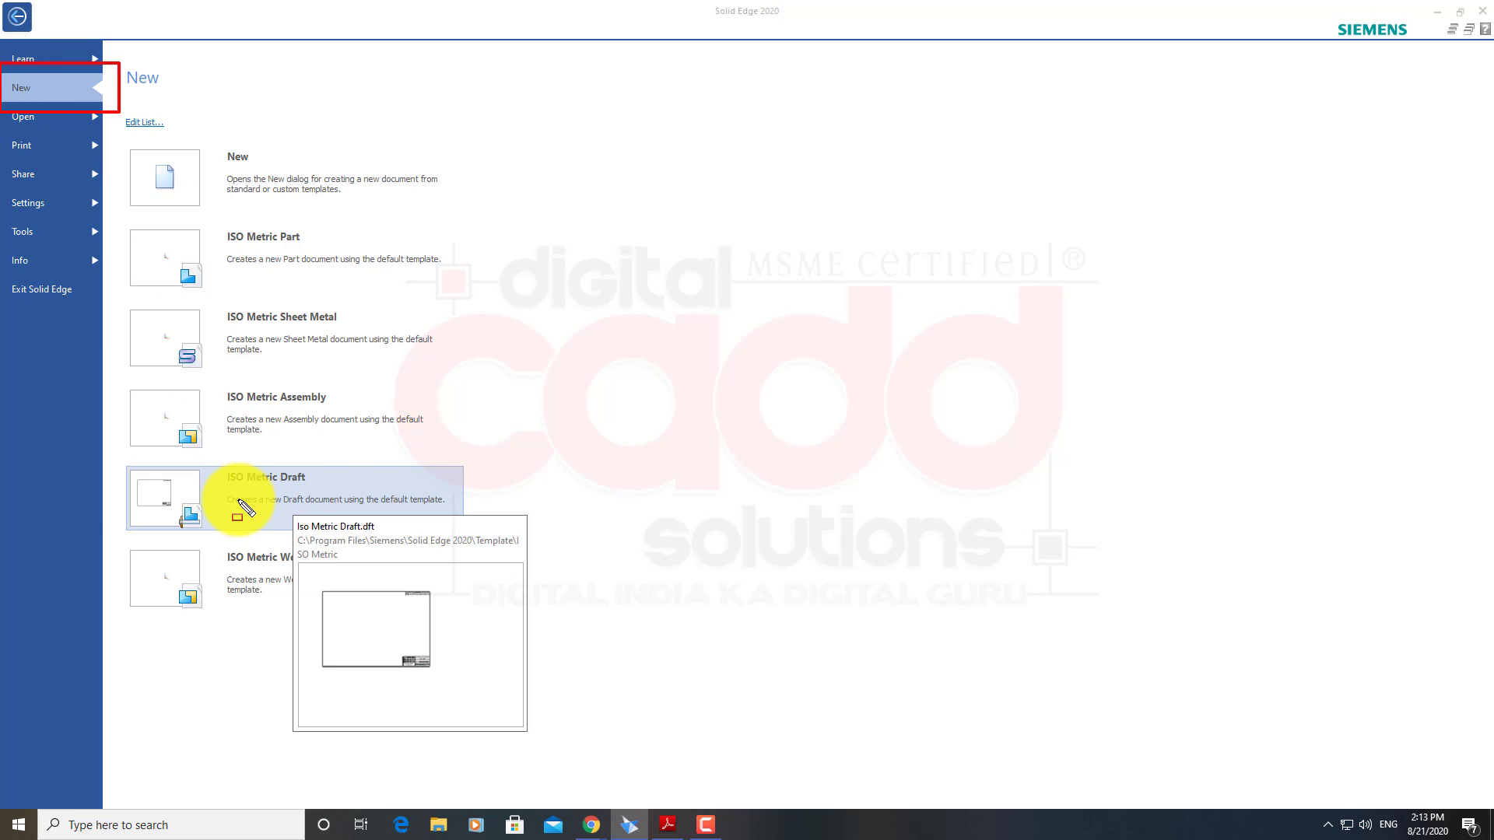
drag(114, 462, 469, 550)
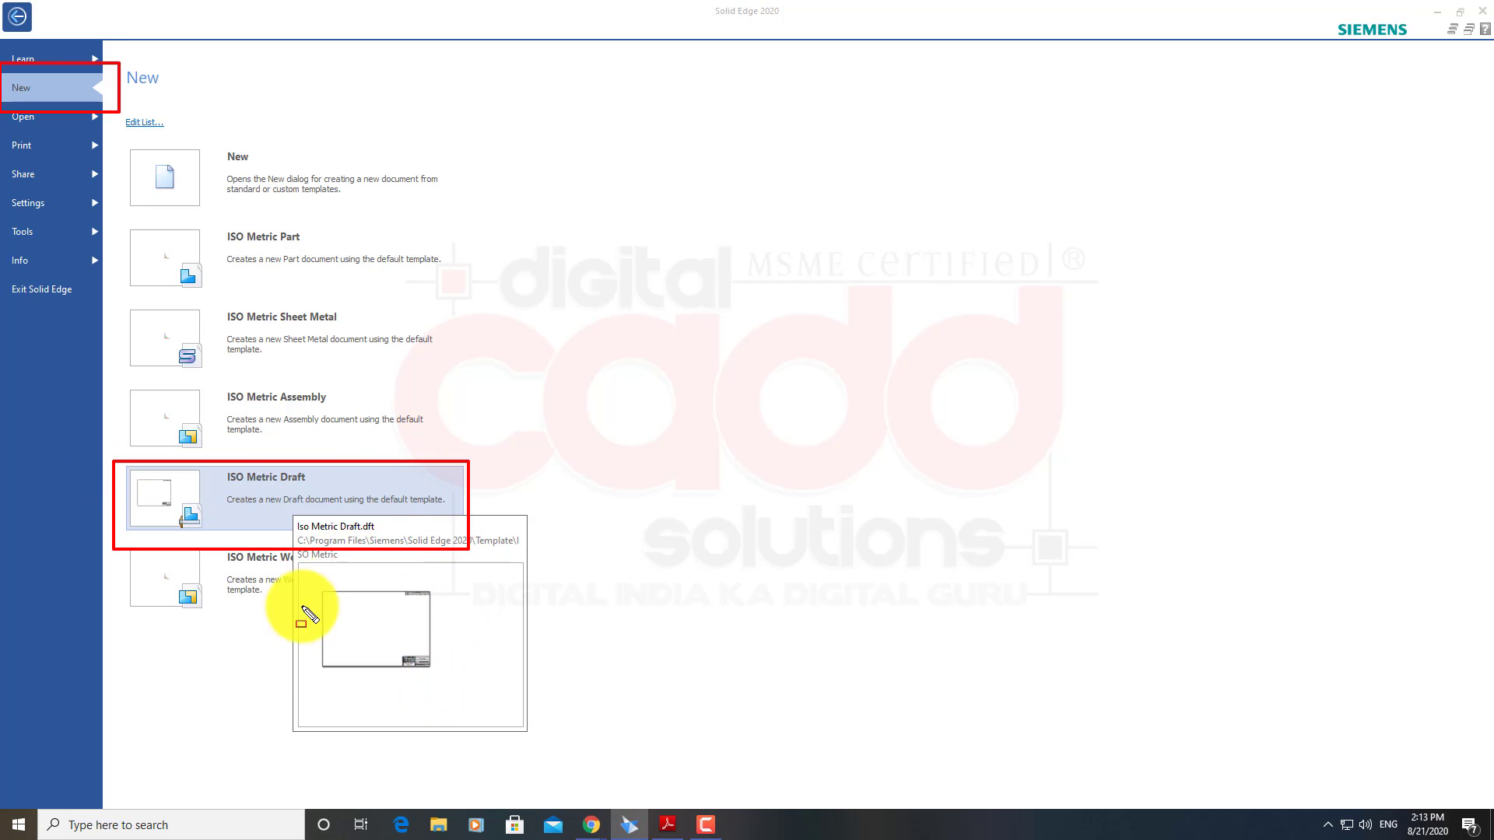
drag(285, 506, 543, 748)
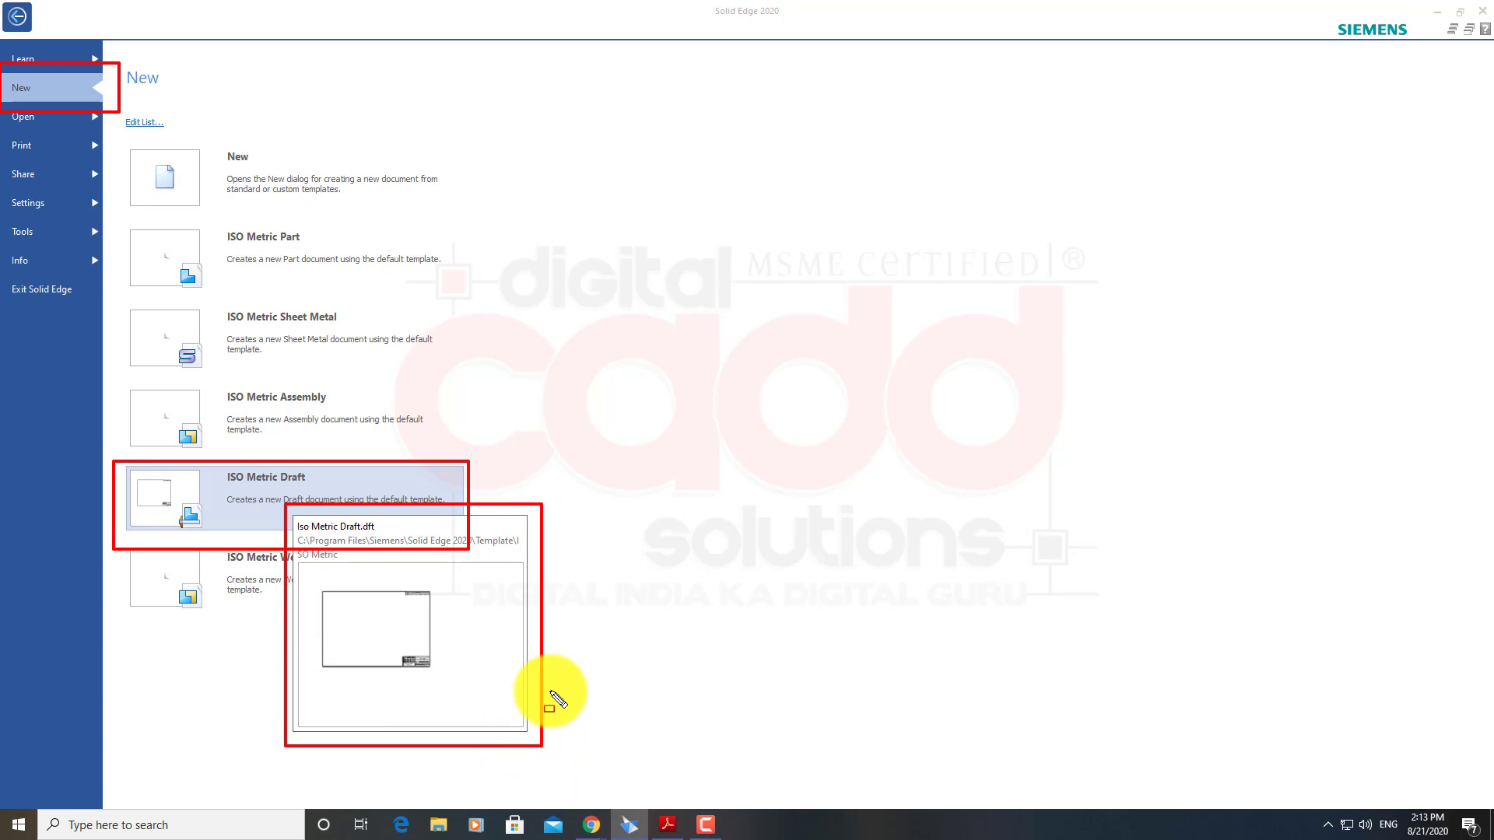
key(ctrl+z)
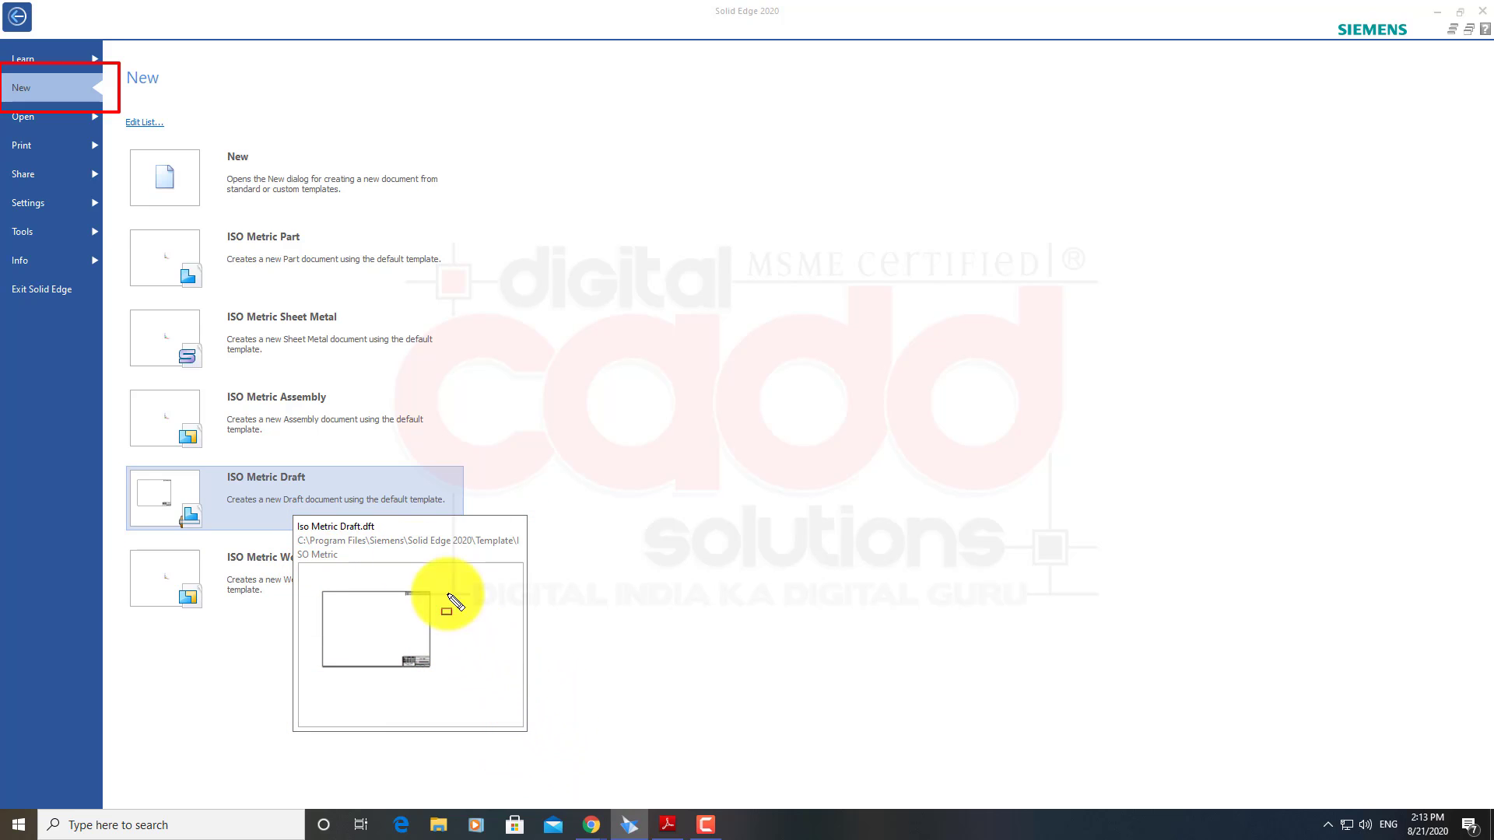
key(Escape)
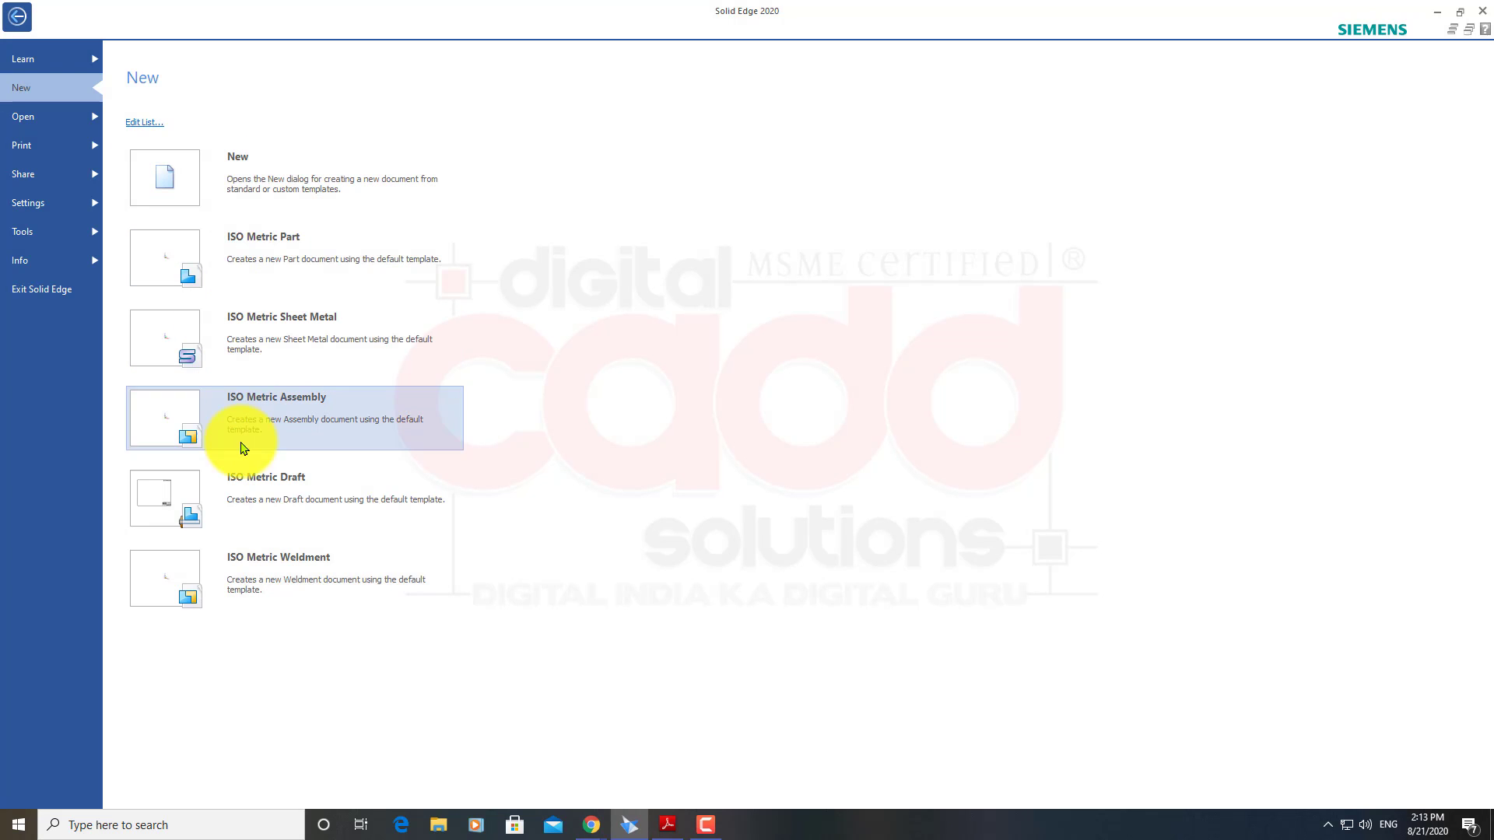
Create the new draft Draft6 from the ISO Metric Draft template and bring up the file menu
click(310, 500)
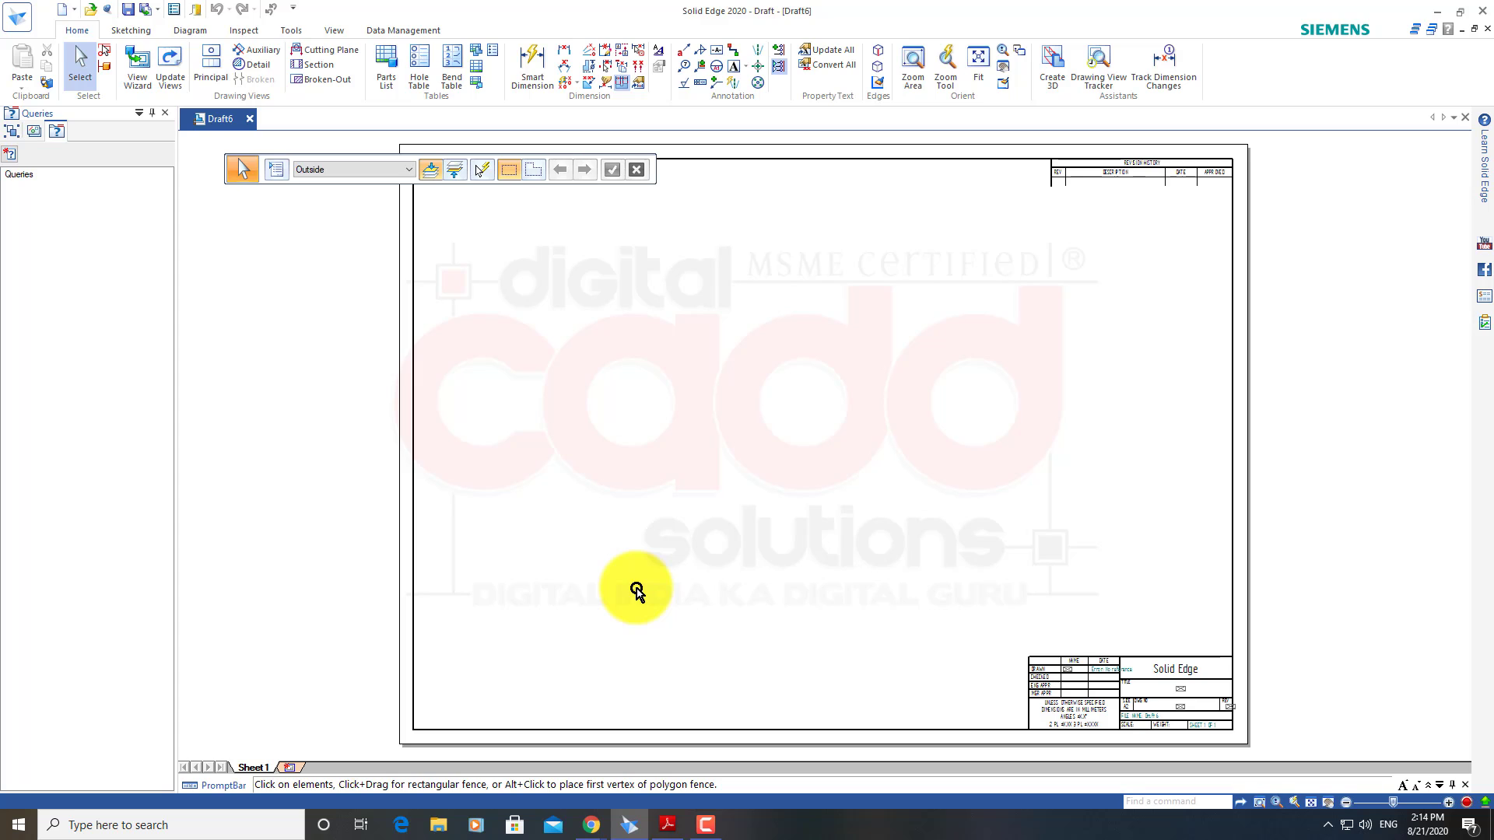
click(25, 28)
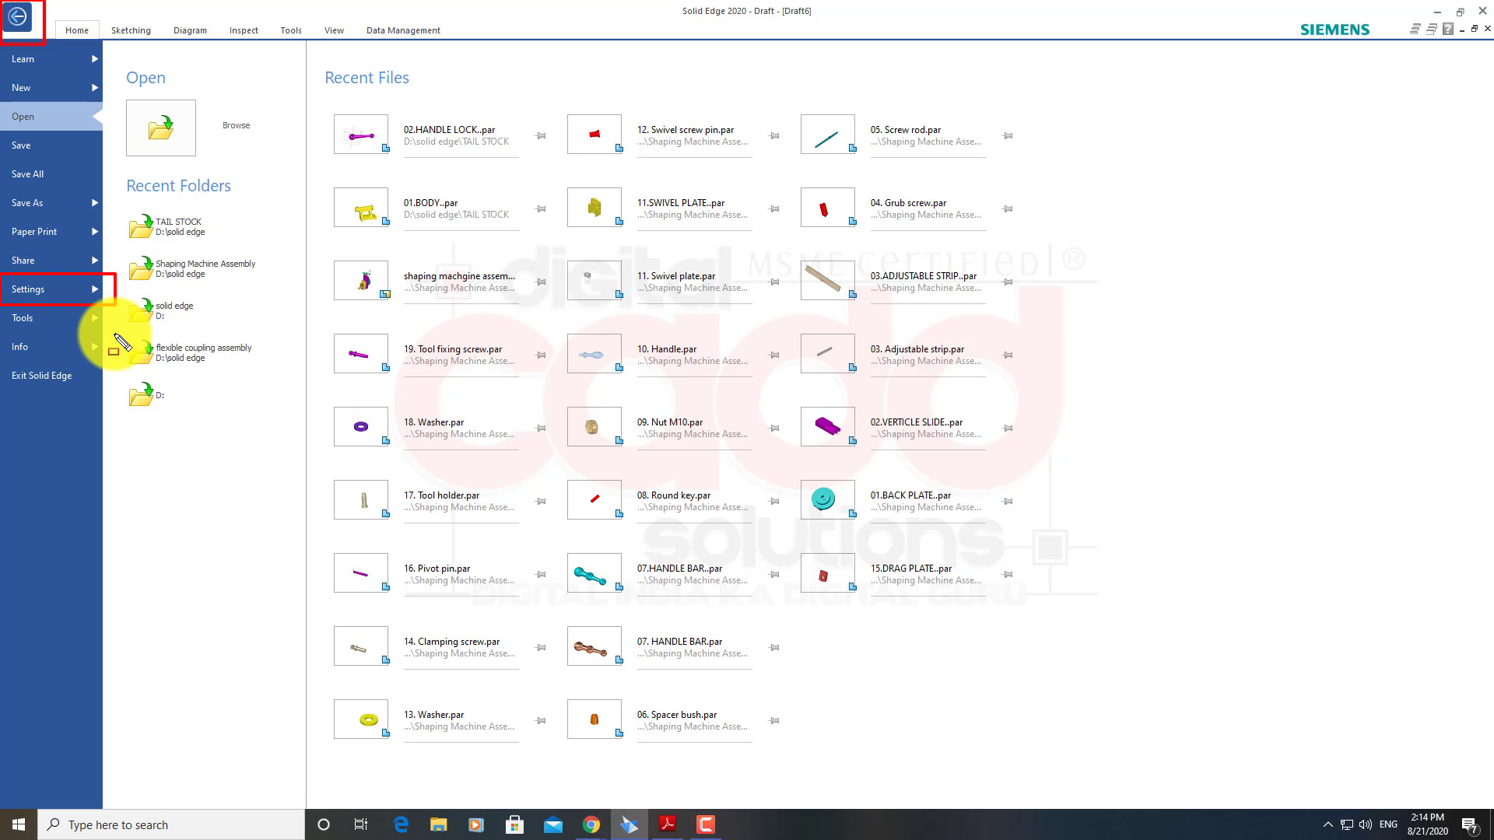
Check that Drawing Standards use First projection angle and ISO/BSI threads, then close Solid Edge Options unchanged
click(92, 292)
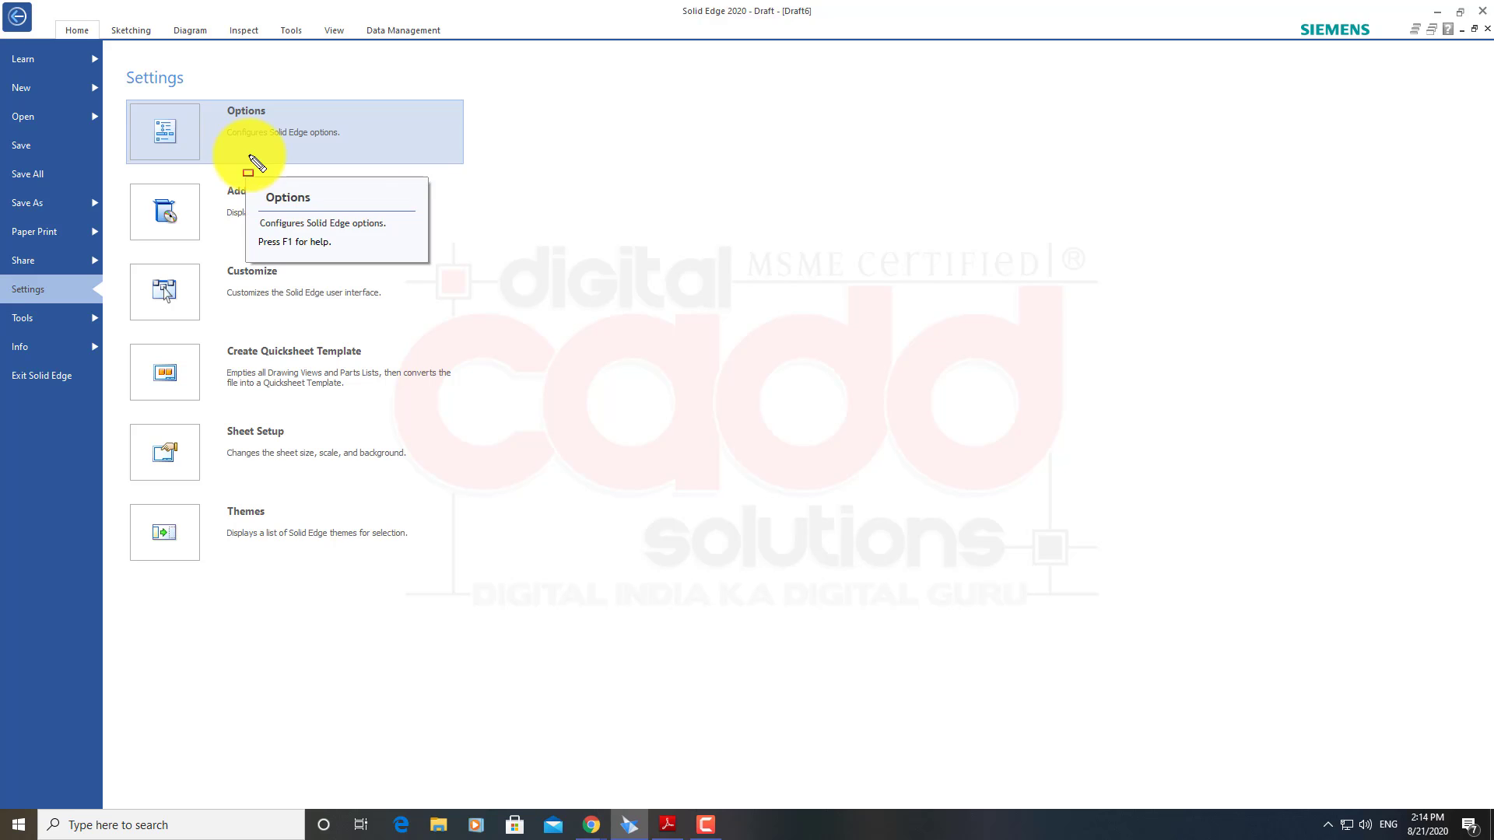
mouse_move(488, 84)
mouse_down()
mouse_move(127, 187)
mouse_move(109, 177)
mouse_up()
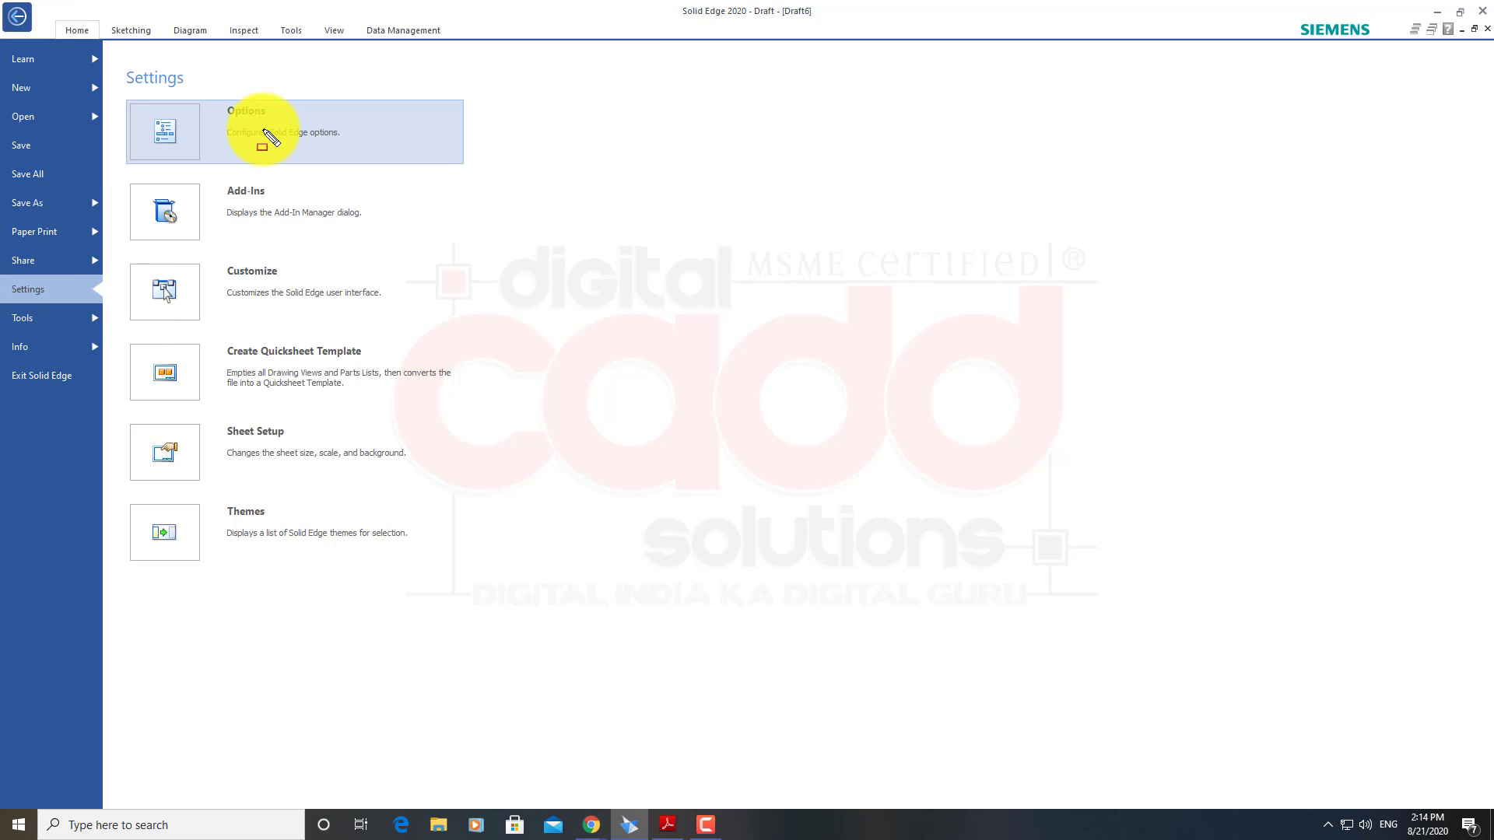
click(267, 137)
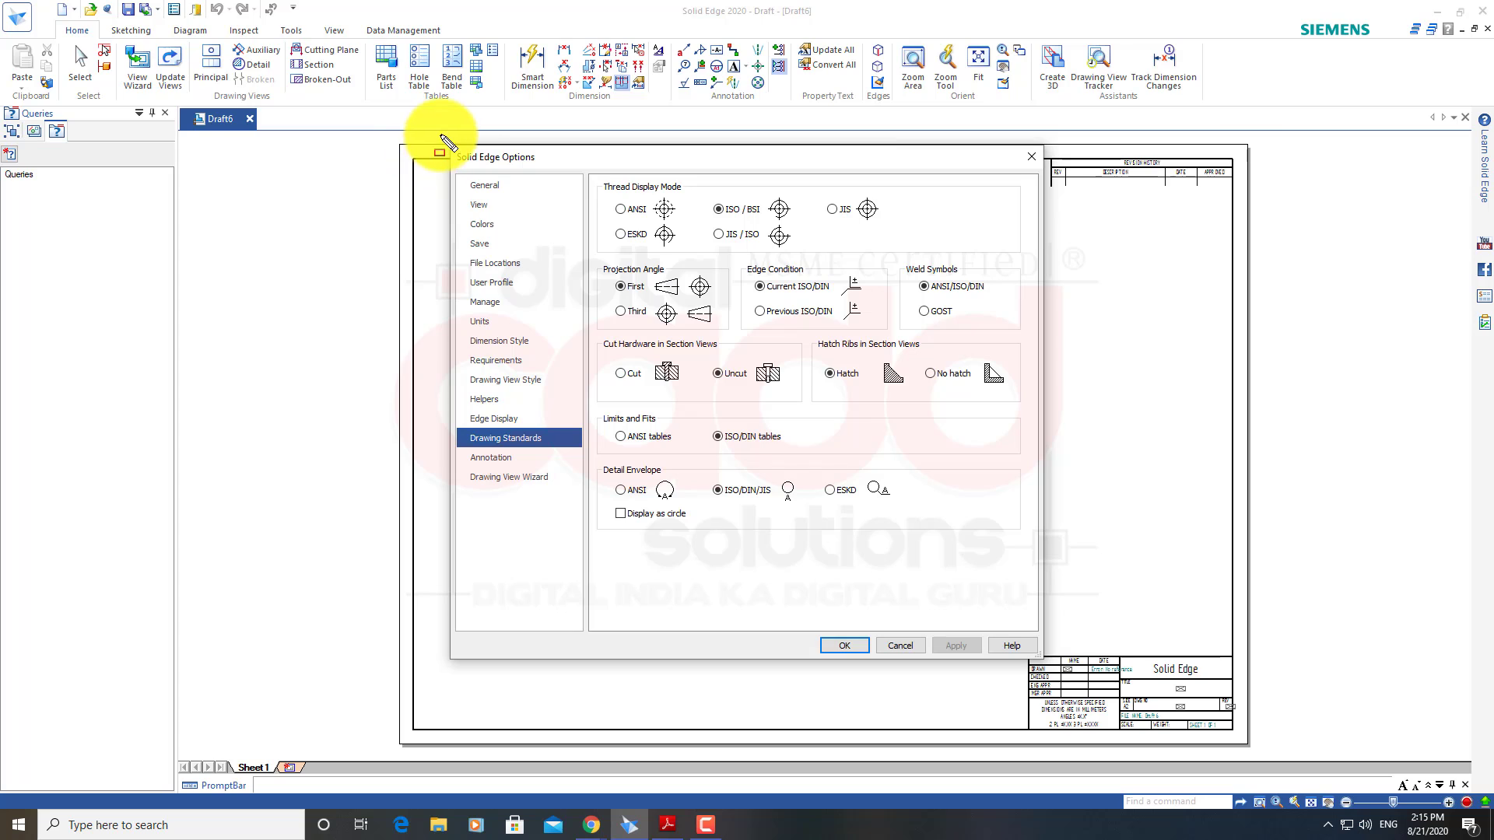
drag(440, 135, 1055, 666)
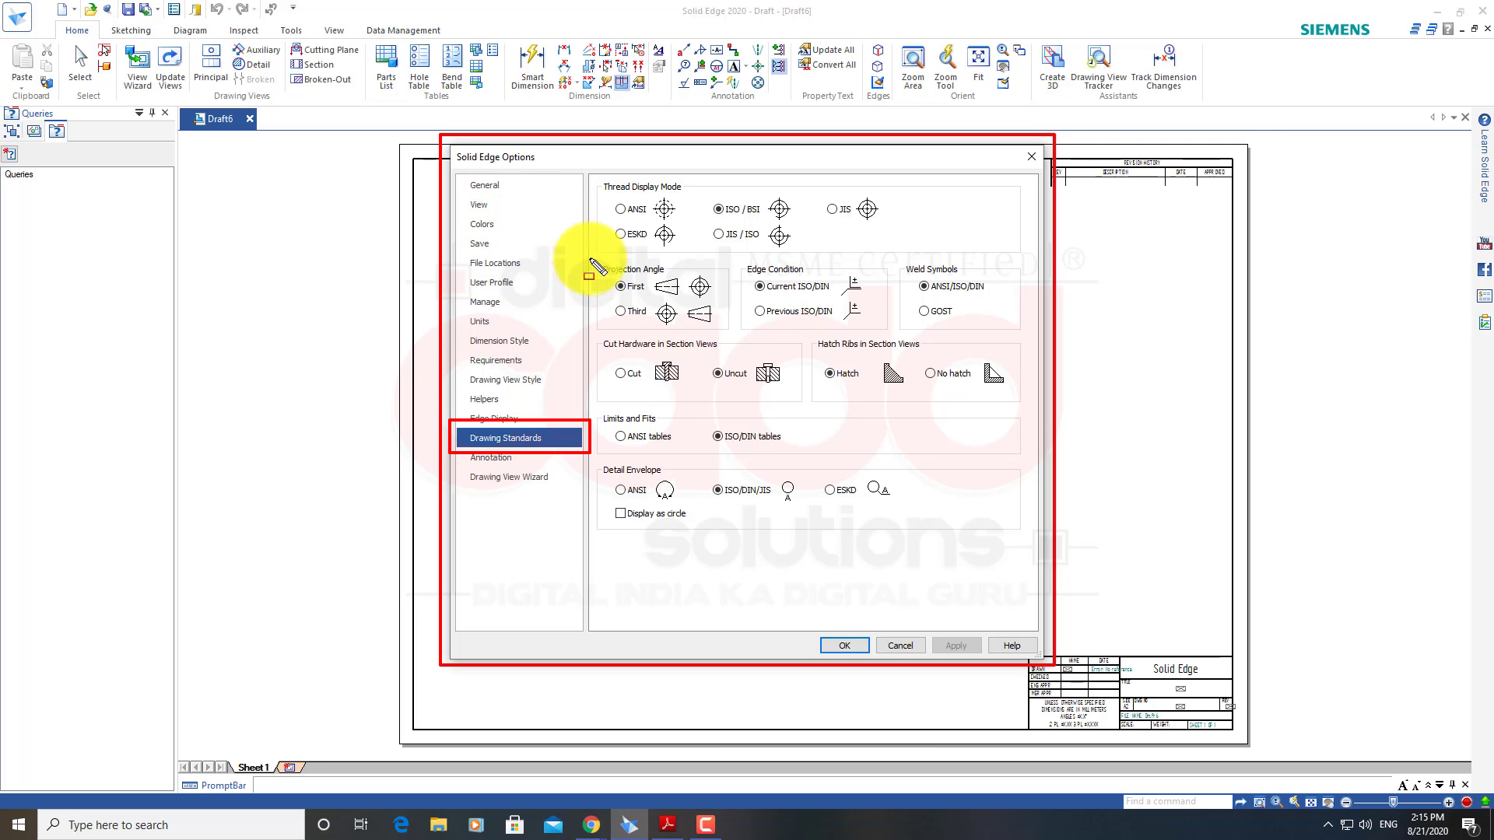
drag(581, 249, 739, 333)
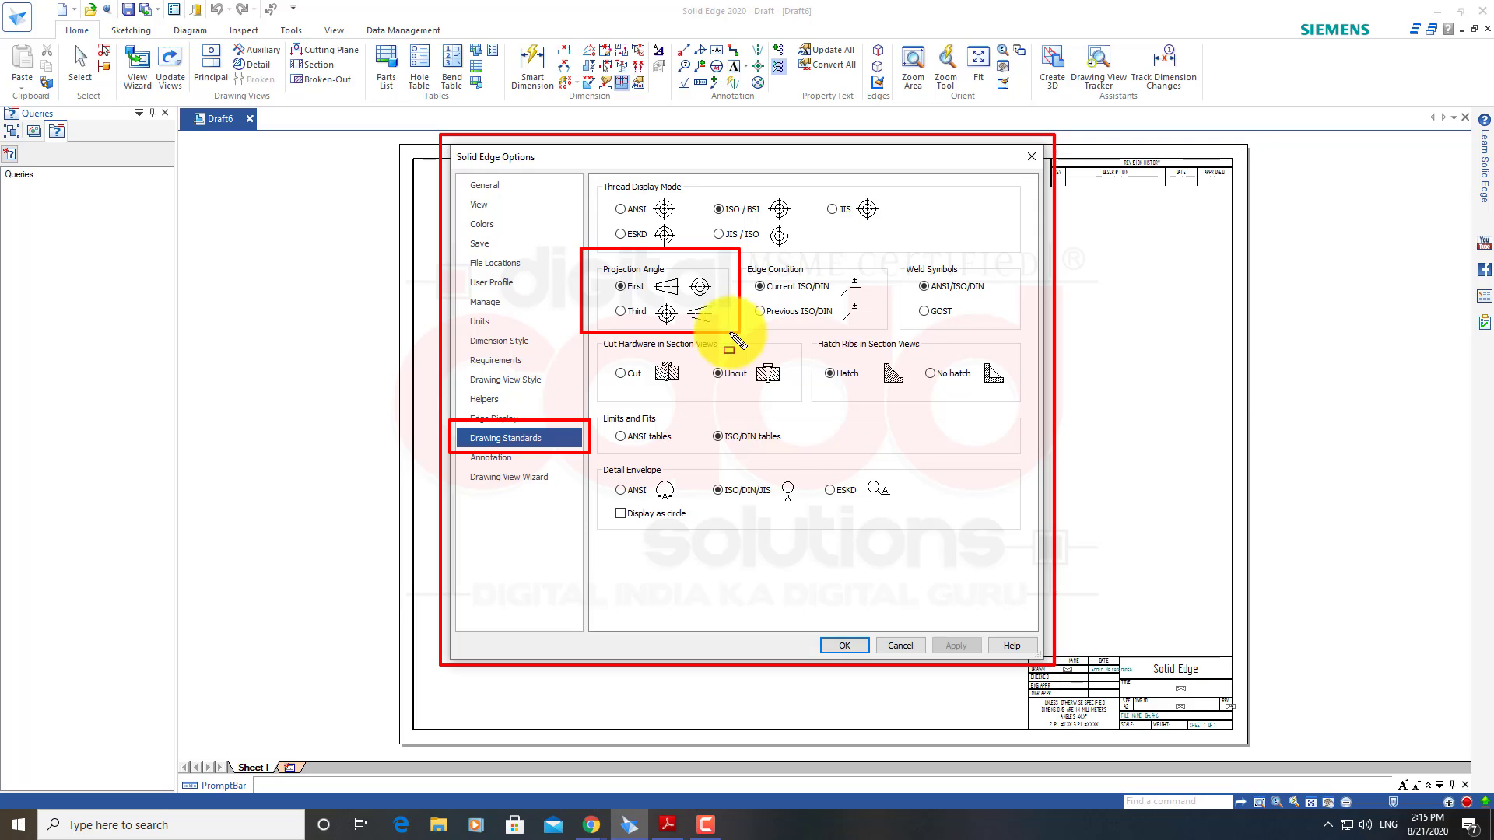
drag(606, 273, 717, 299)
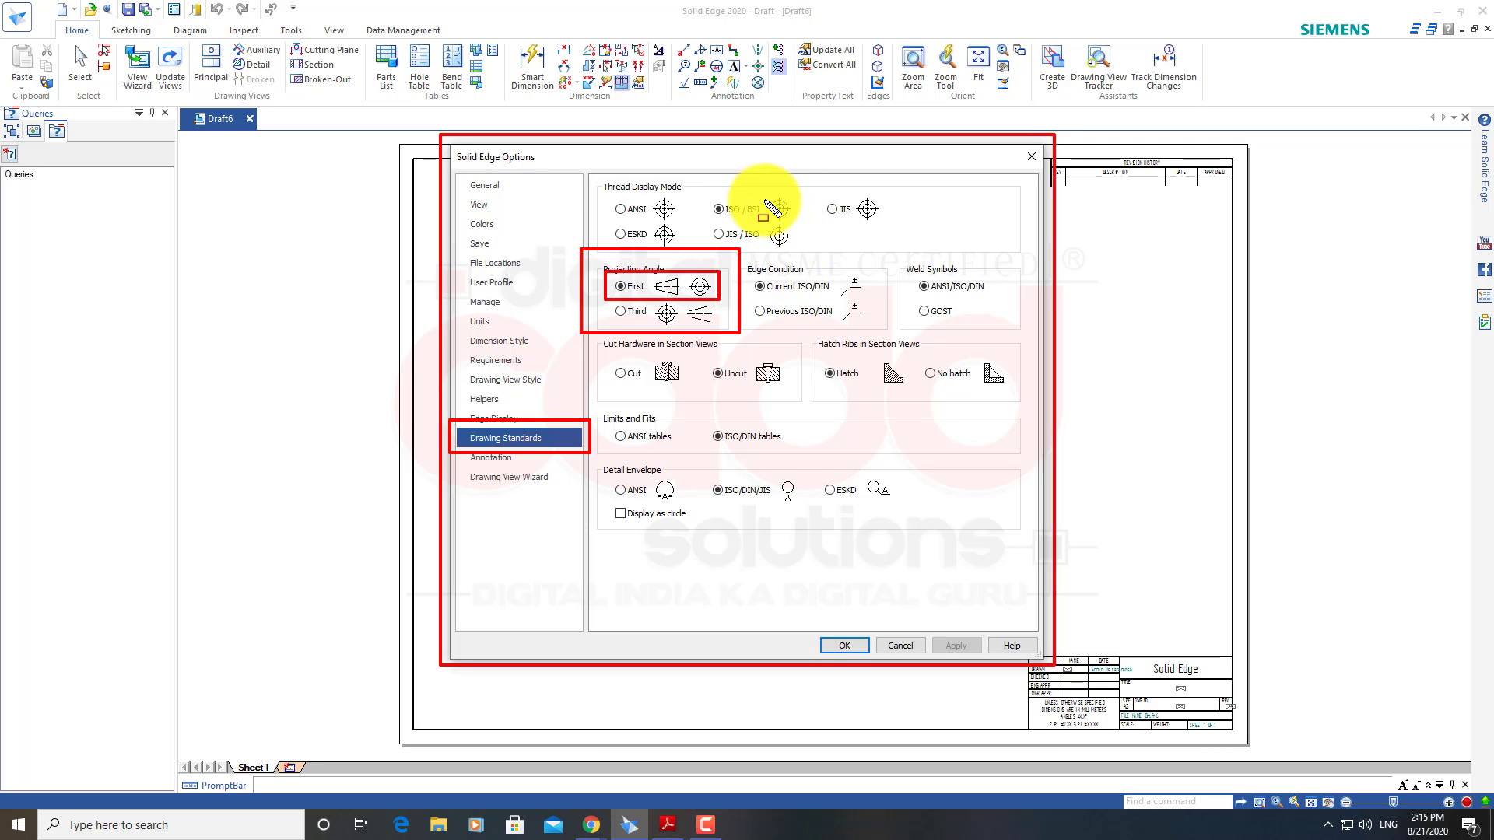
drag(703, 188, 806, 228)
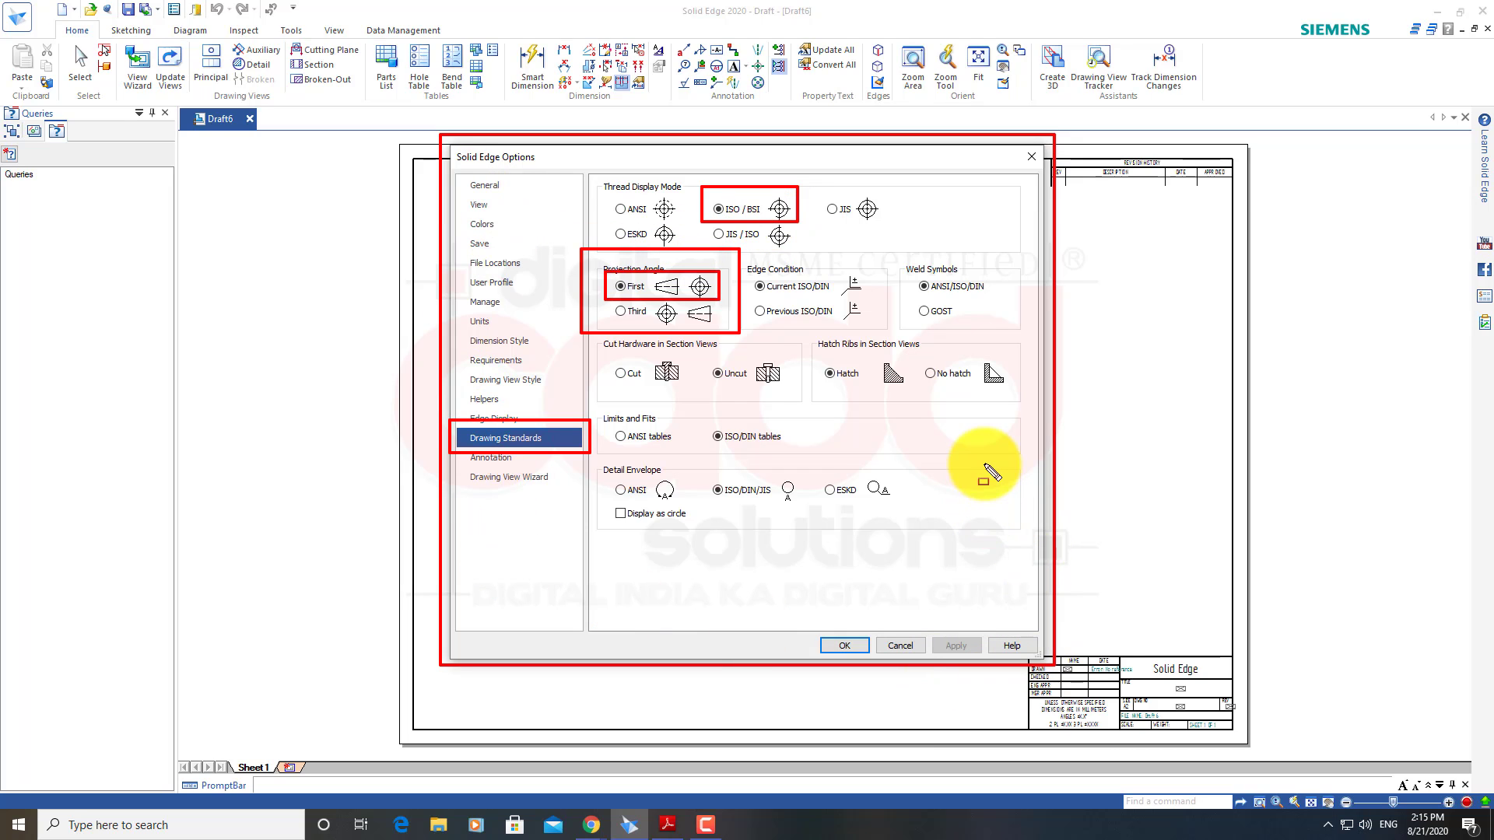
key(Escape)
click(903, 649)
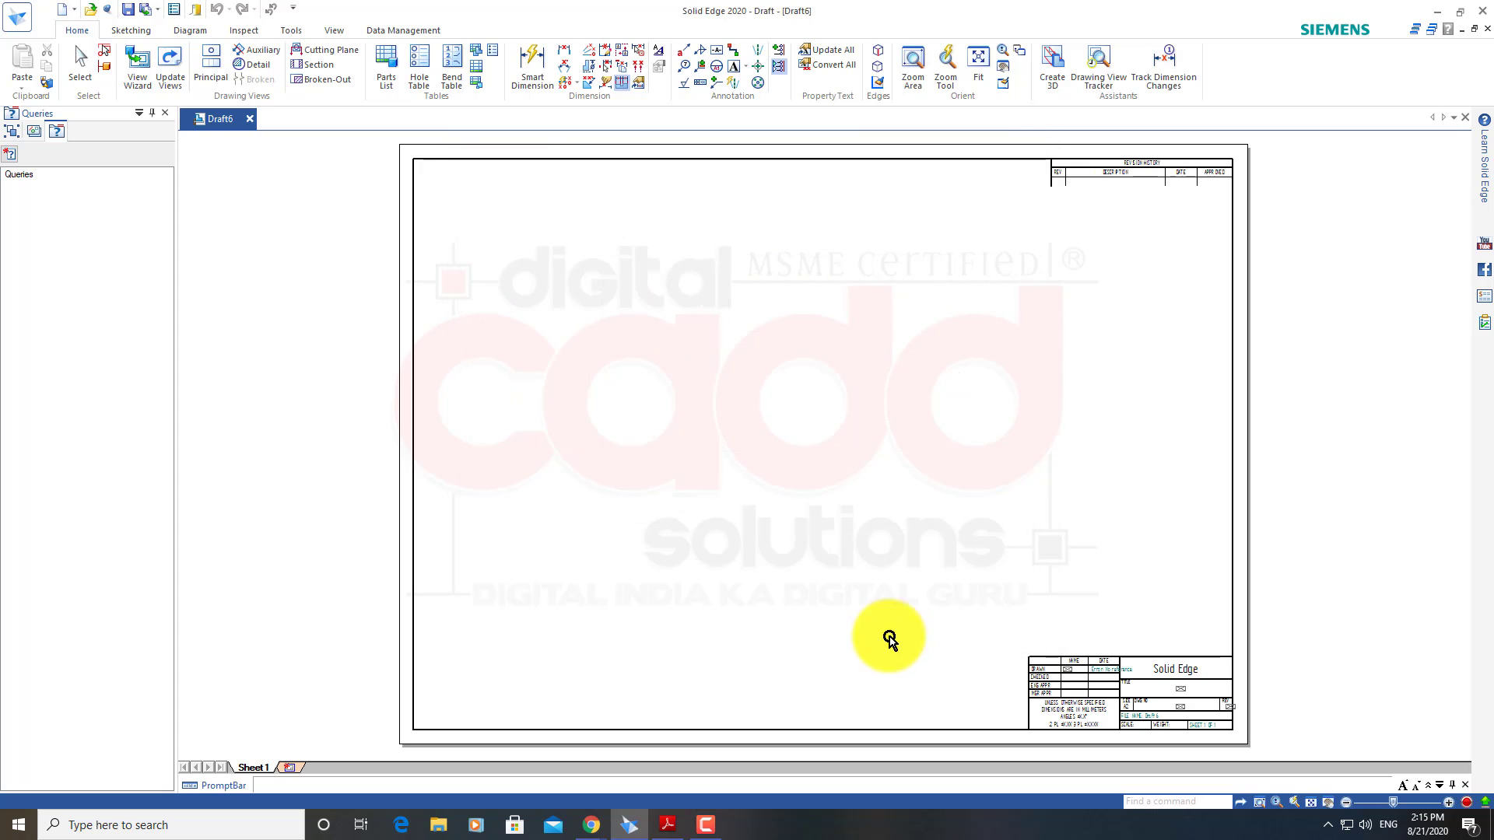
click(22, 32)
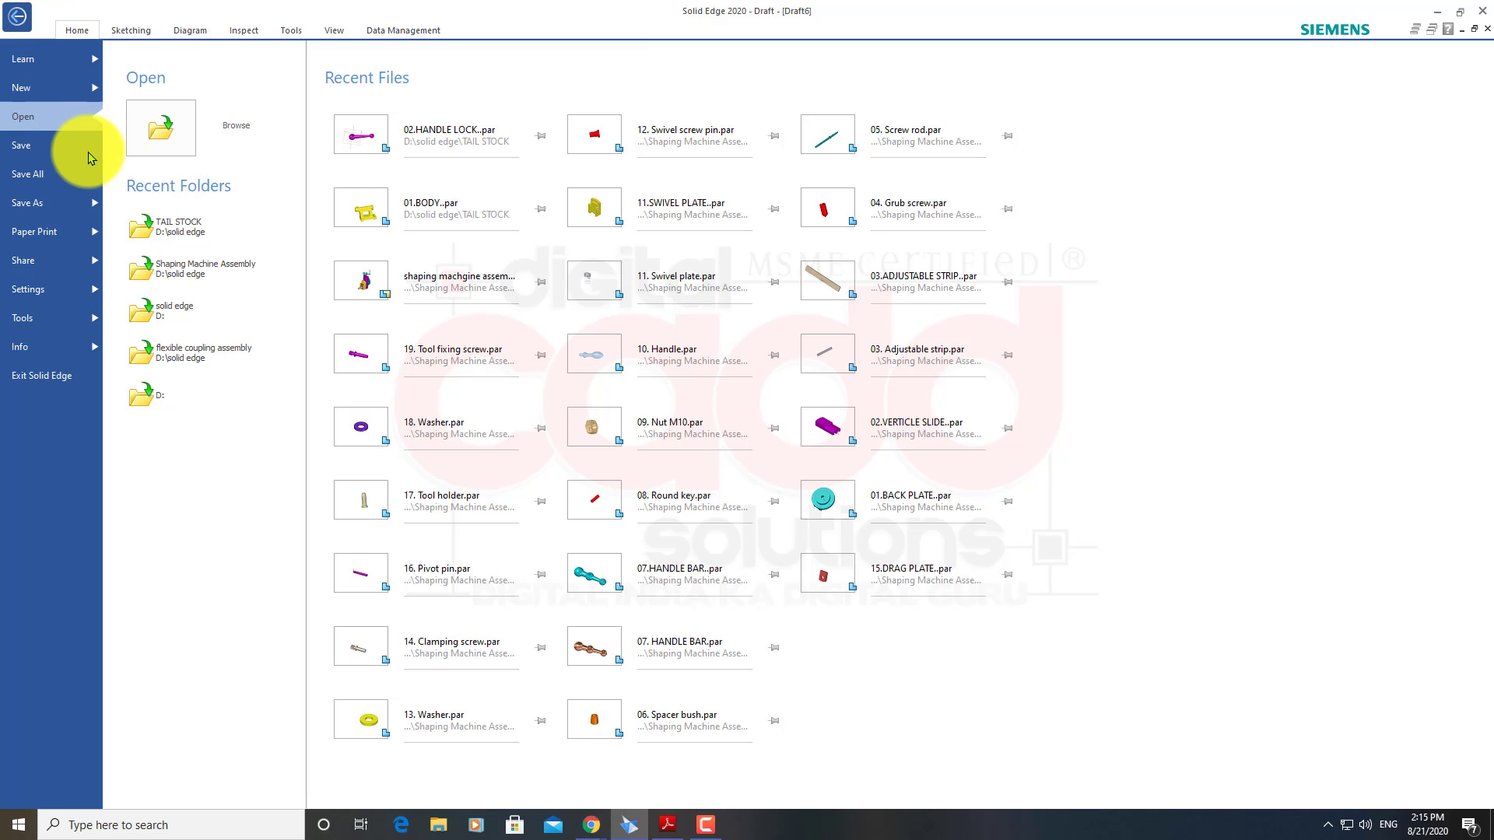
click(97, 298)
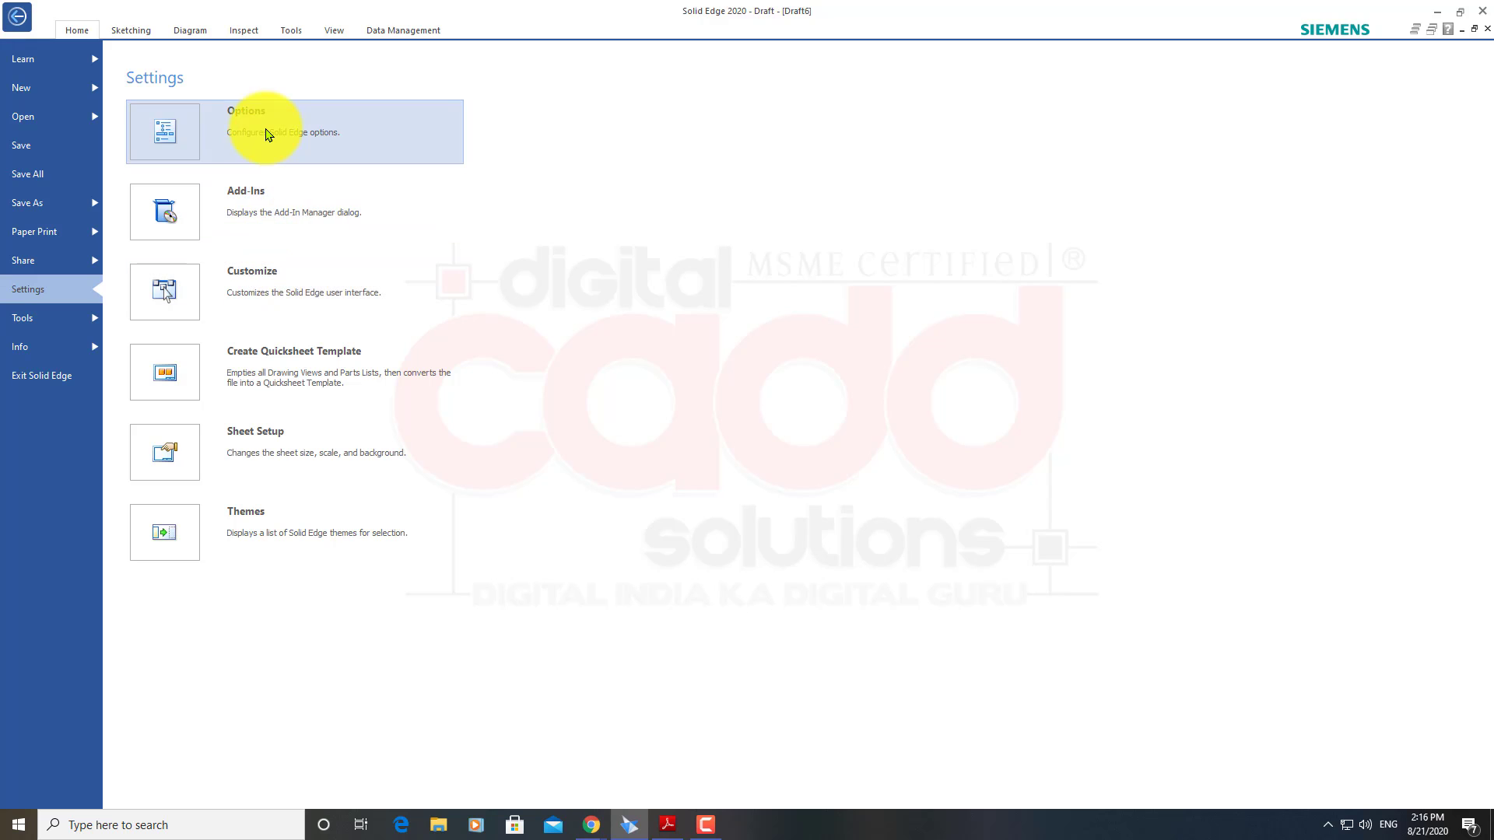
click(267, 133)
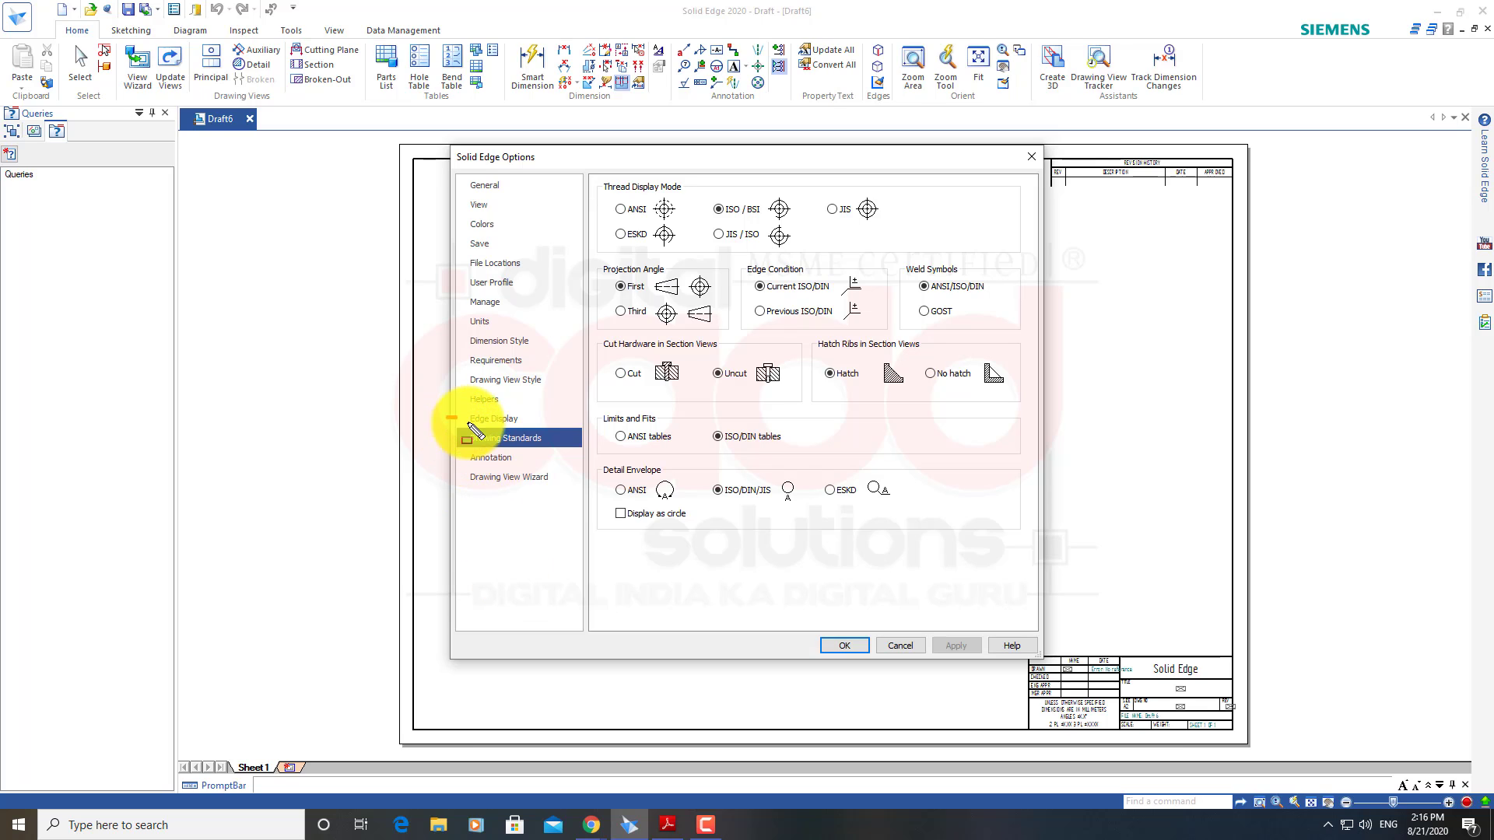
drag(447, 417, 595, 451)
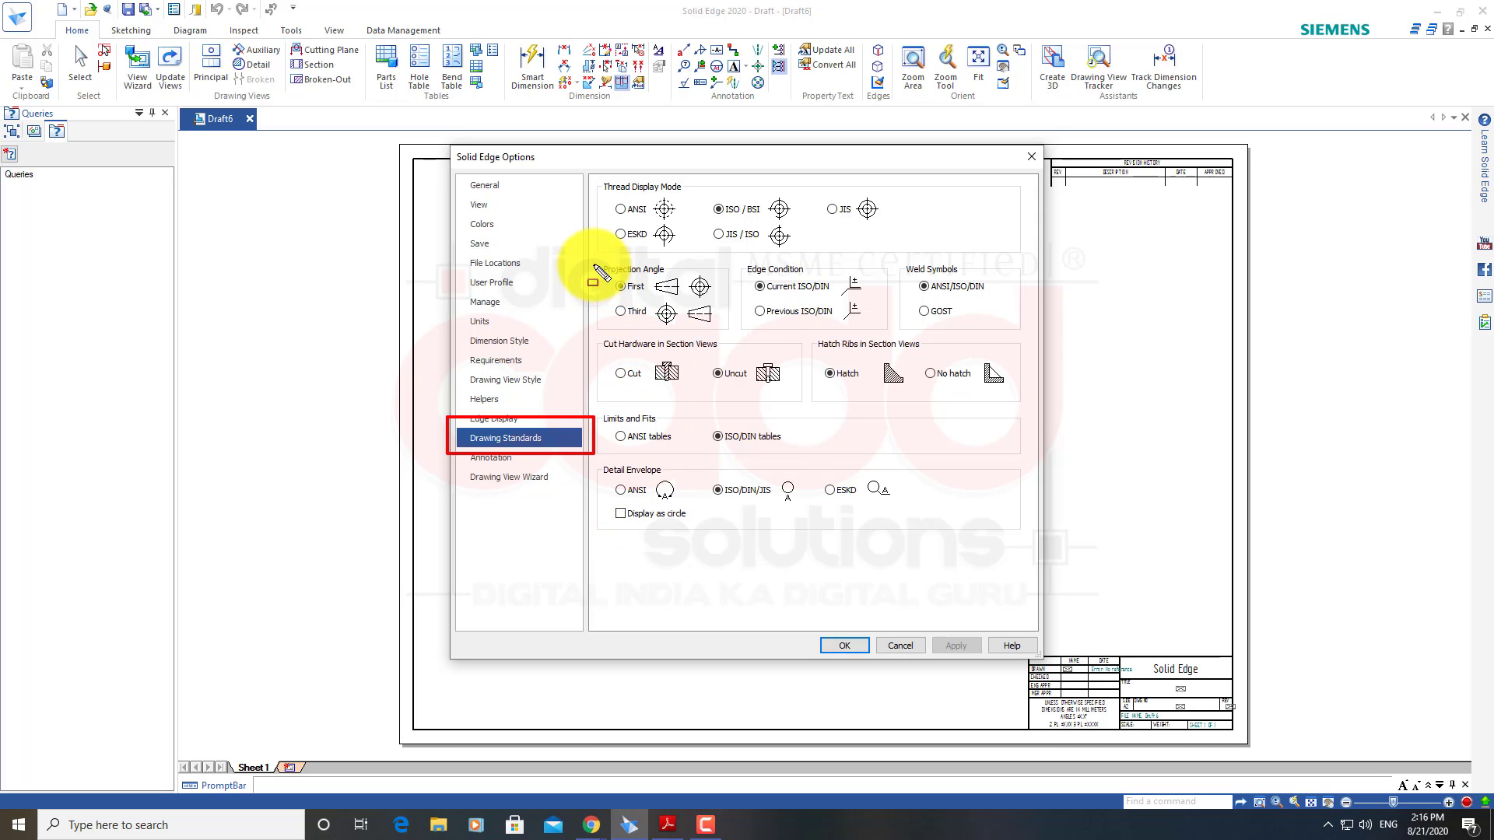
drag(593, 267, 731, 336)
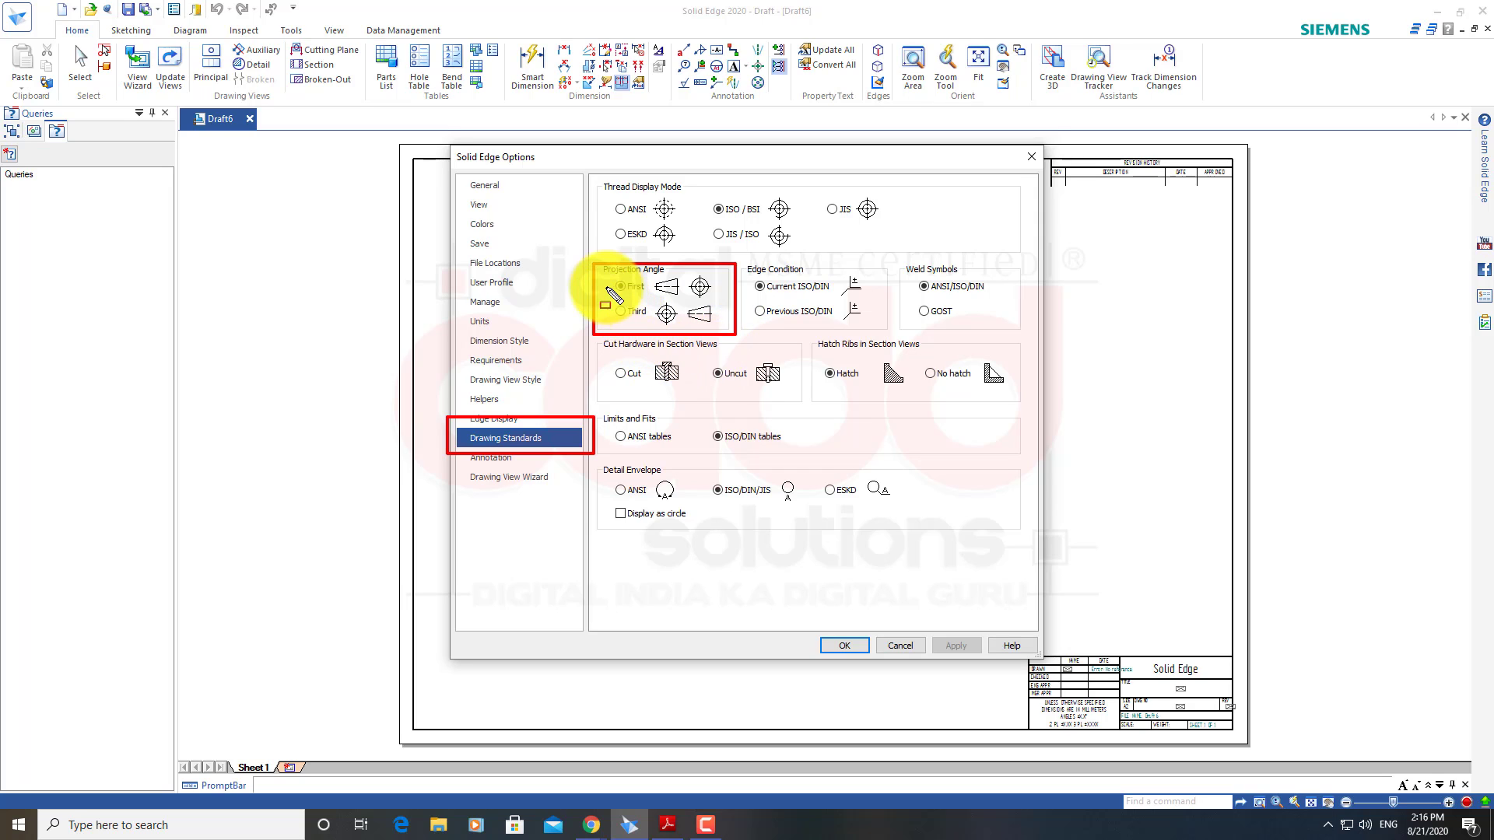
drag(604, 272, 723, 297)
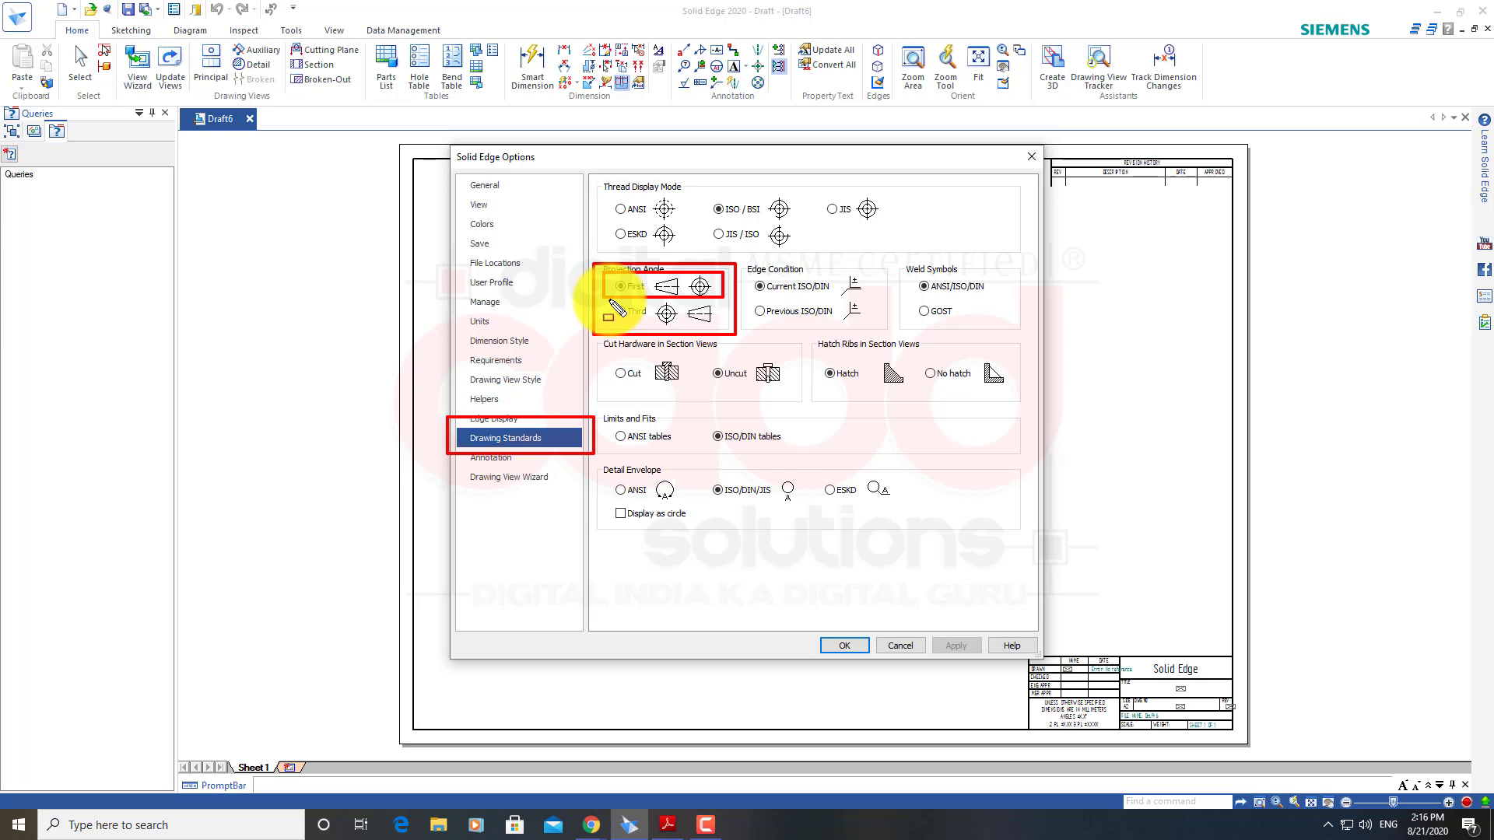
drag(610, 299, 715, 327)
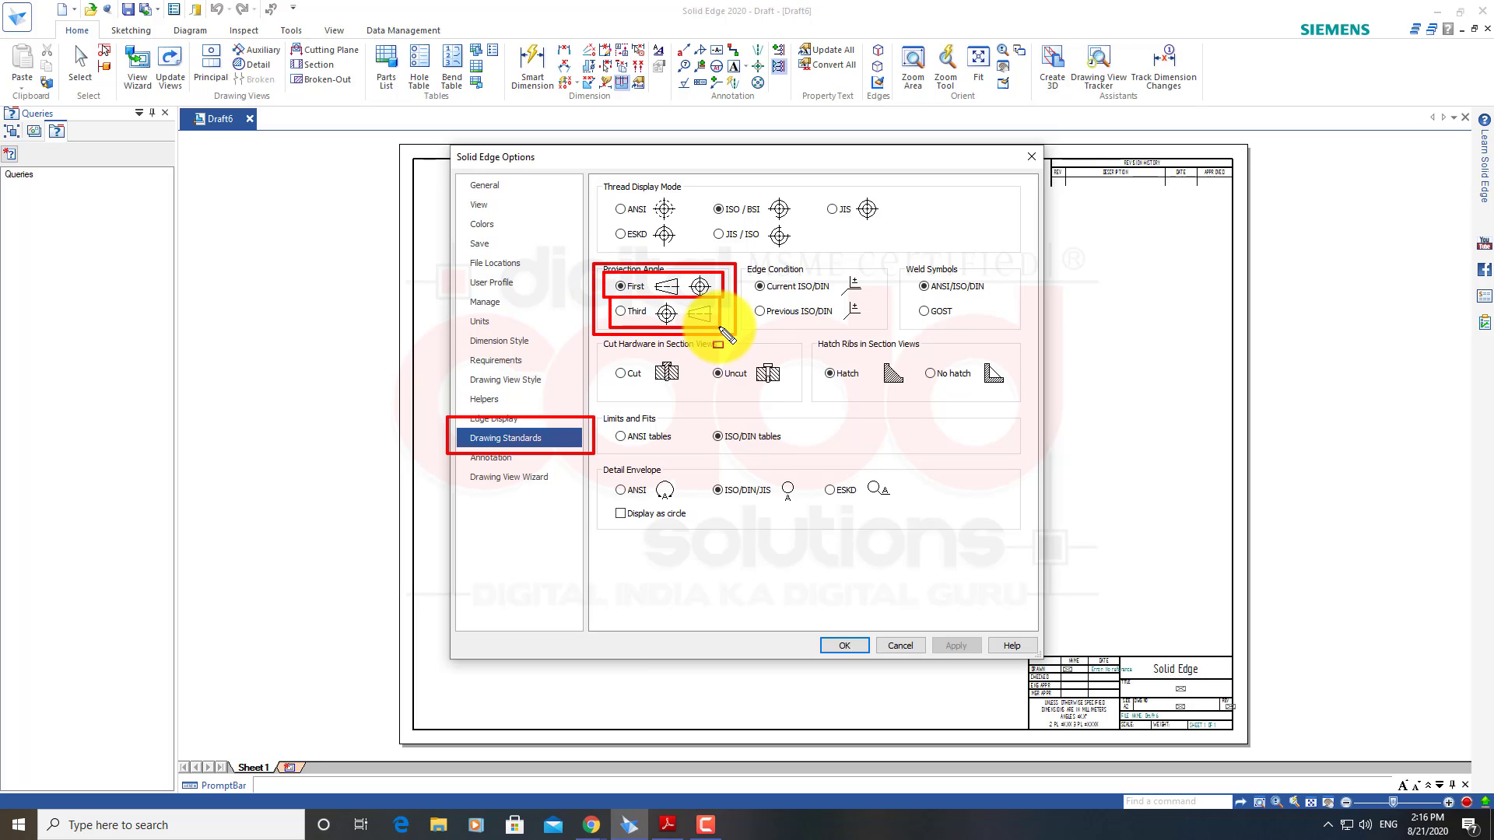
key(Escape)
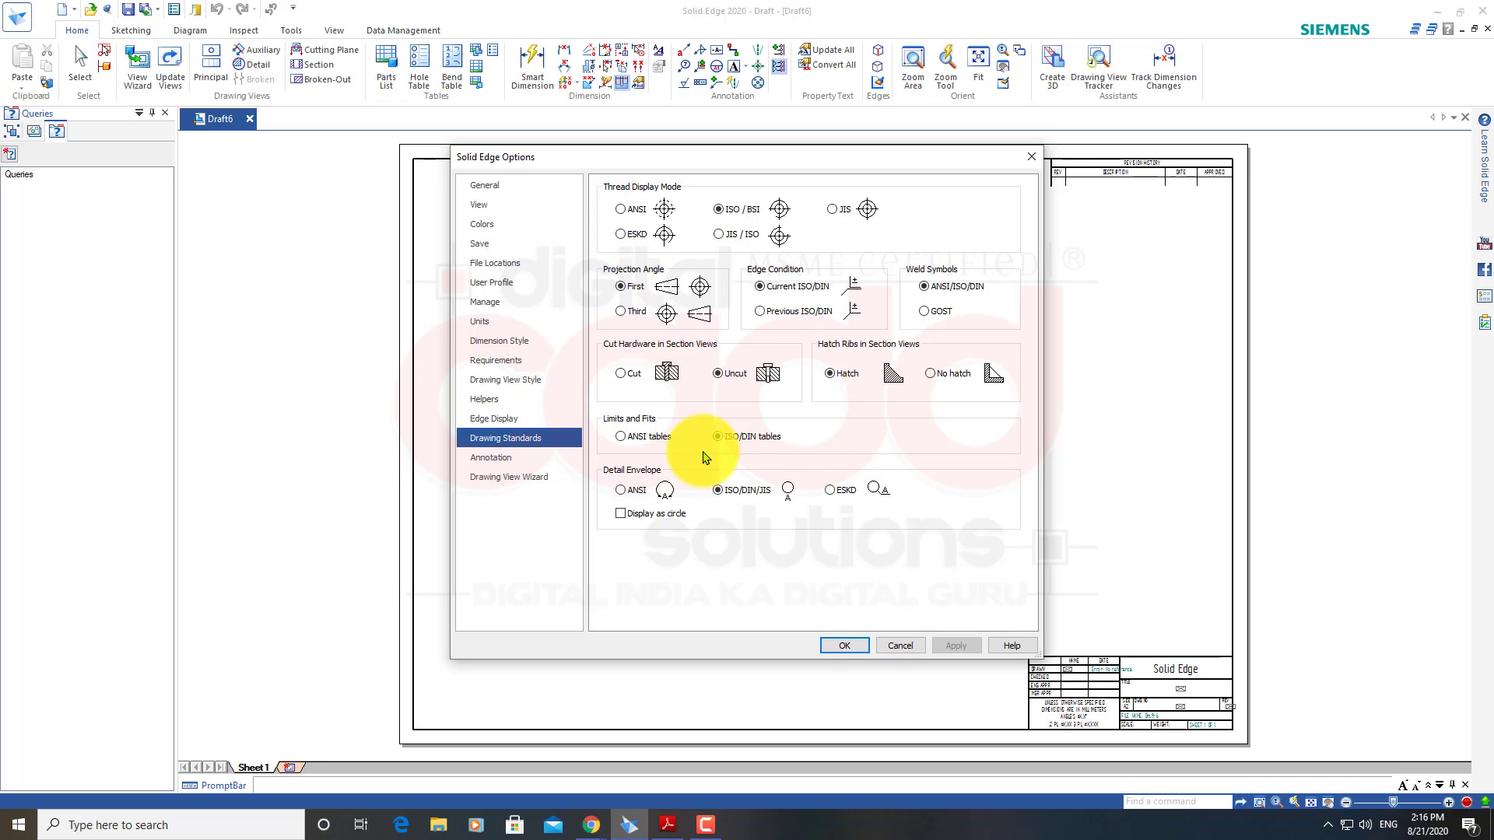
click(841, 649)
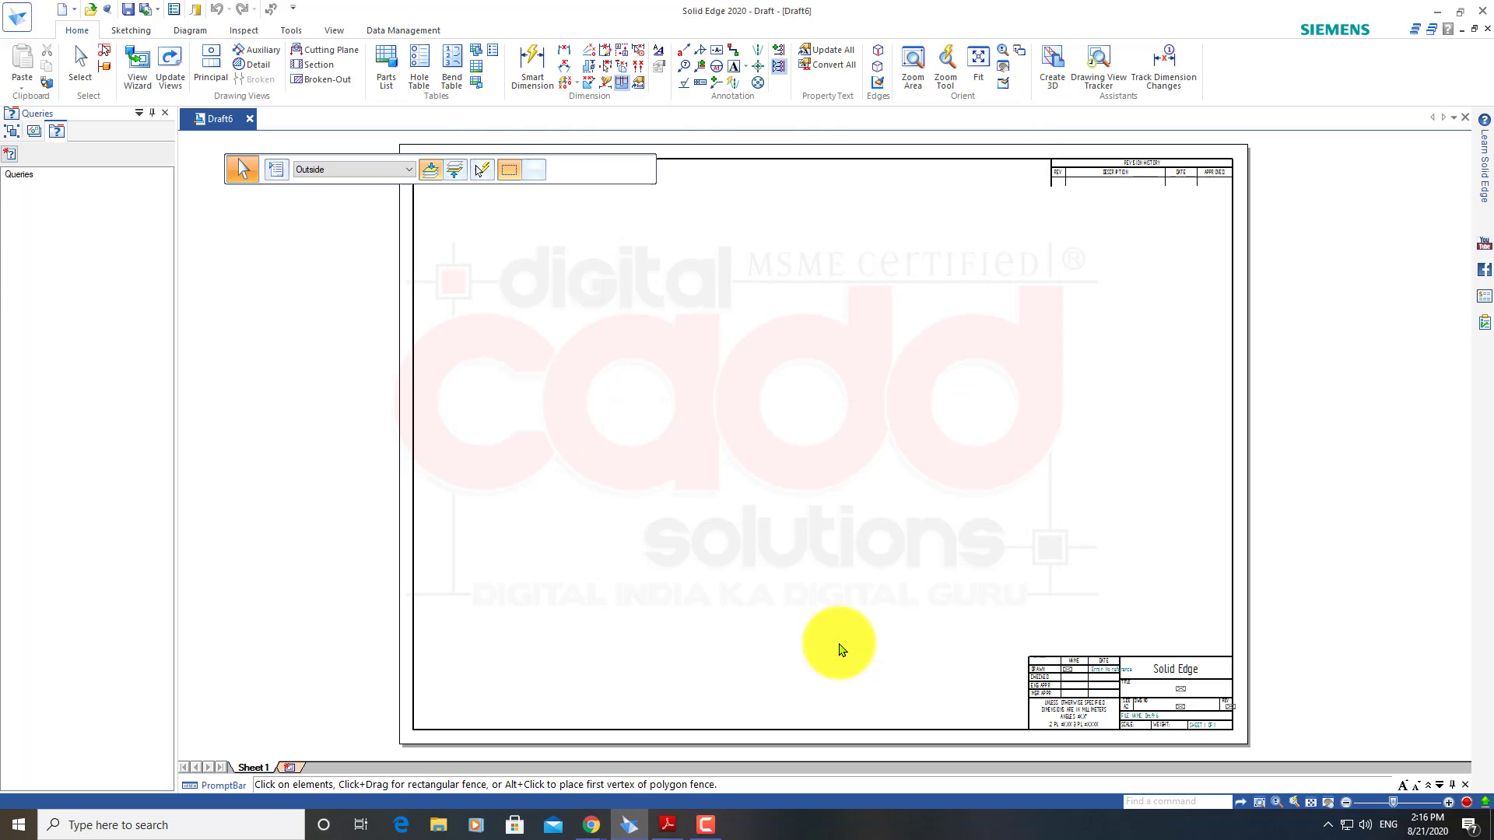
click(141, 85)
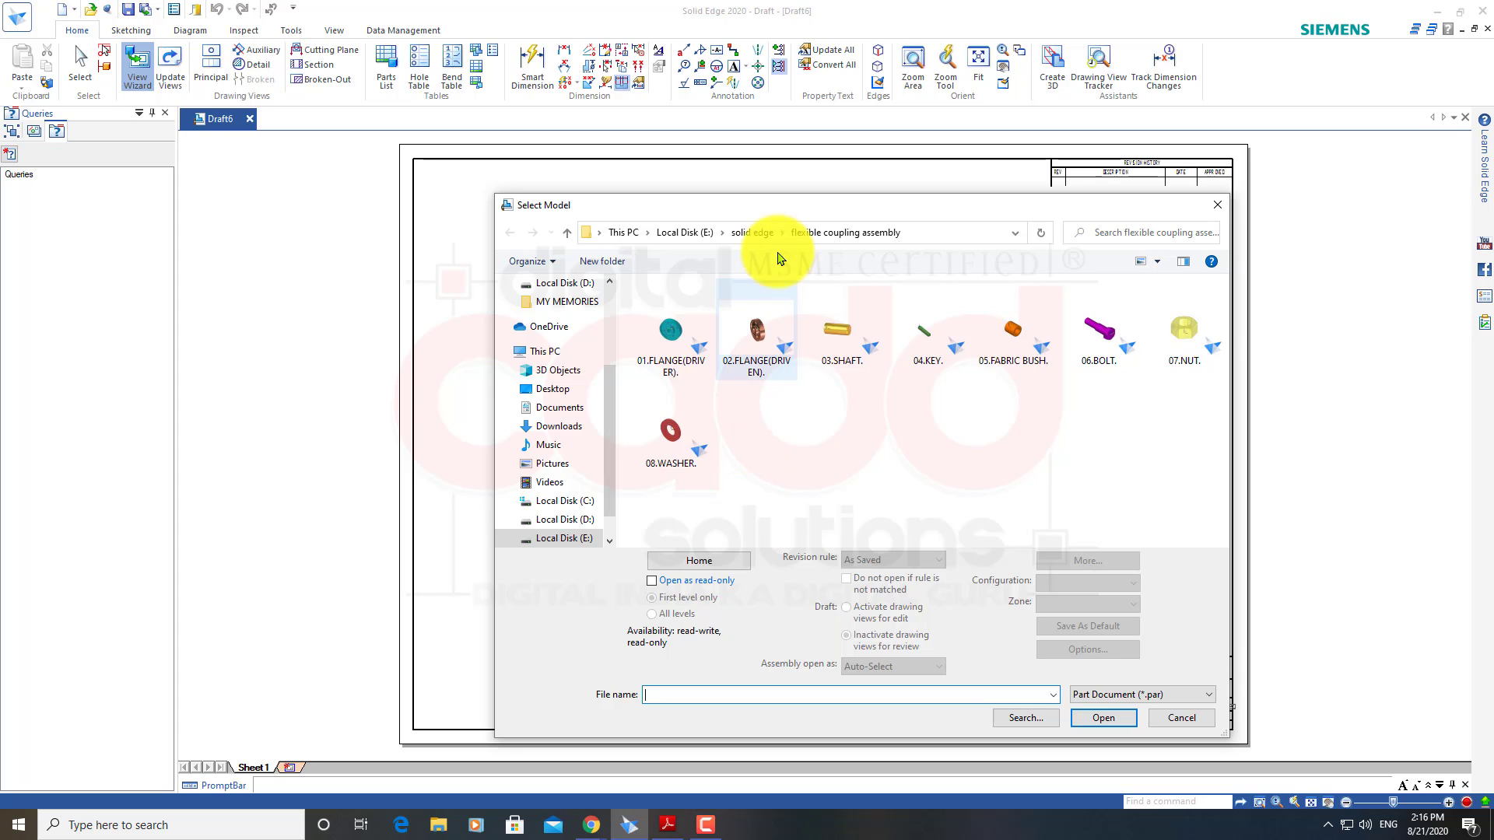
Browse to the PARTS folder in icon view and pick part p2 as the view model
click(763, 233)
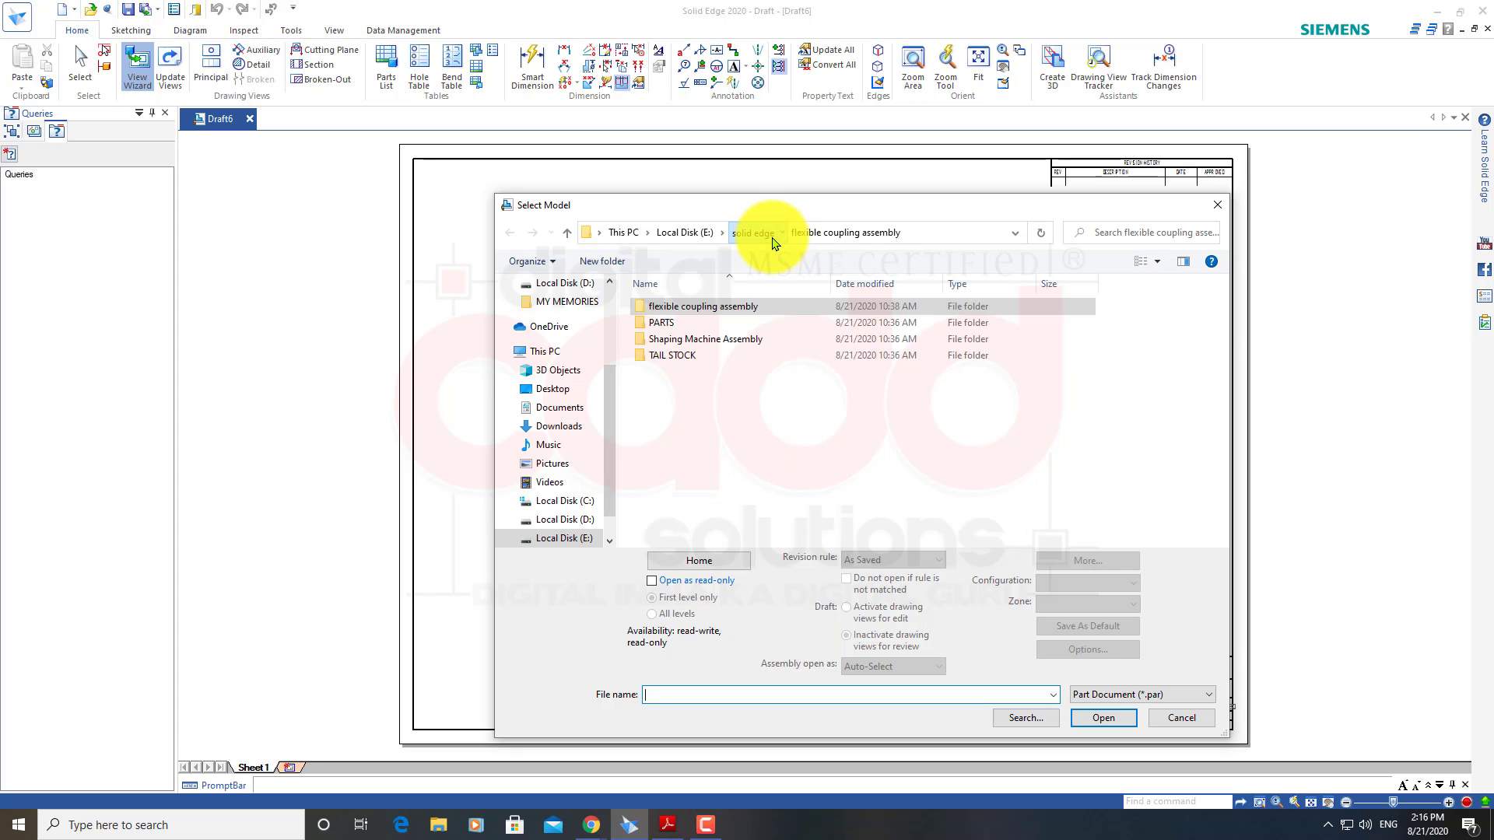
click(670, 324)
double_click(669, 324)
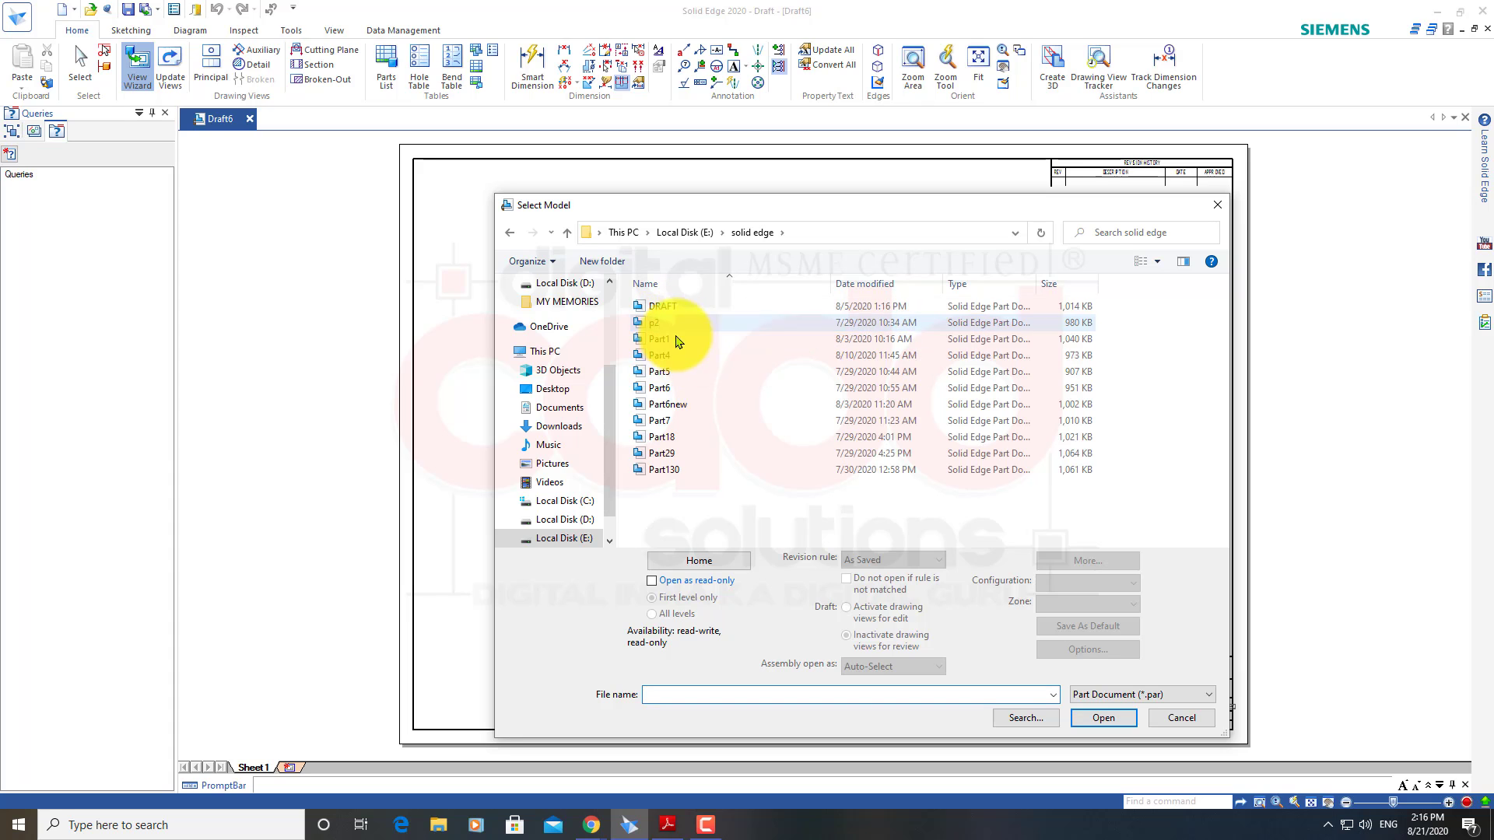
click(1158, 262)
click(1208, 157)
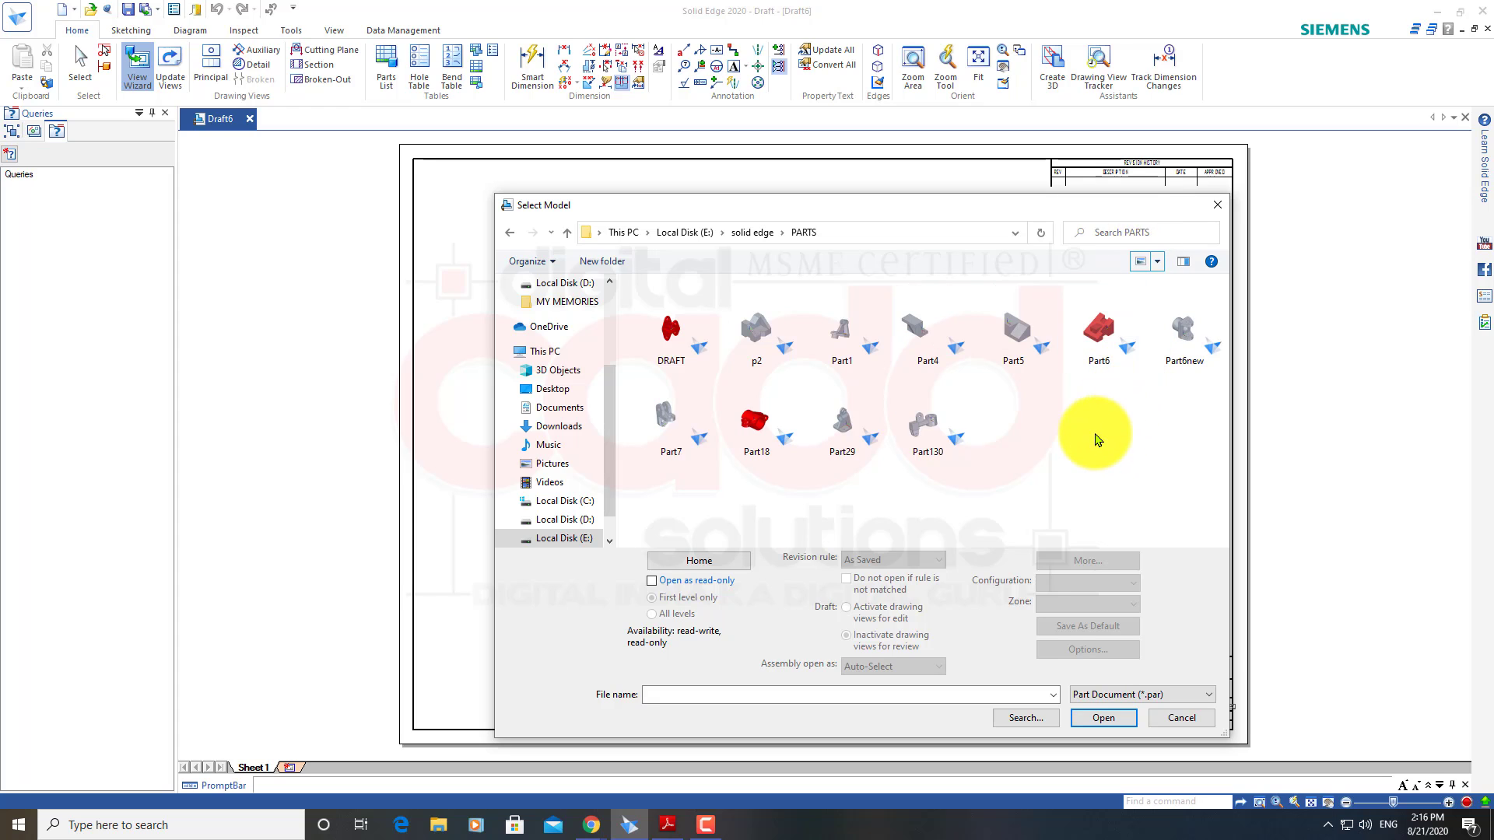
double_click(835, 336)
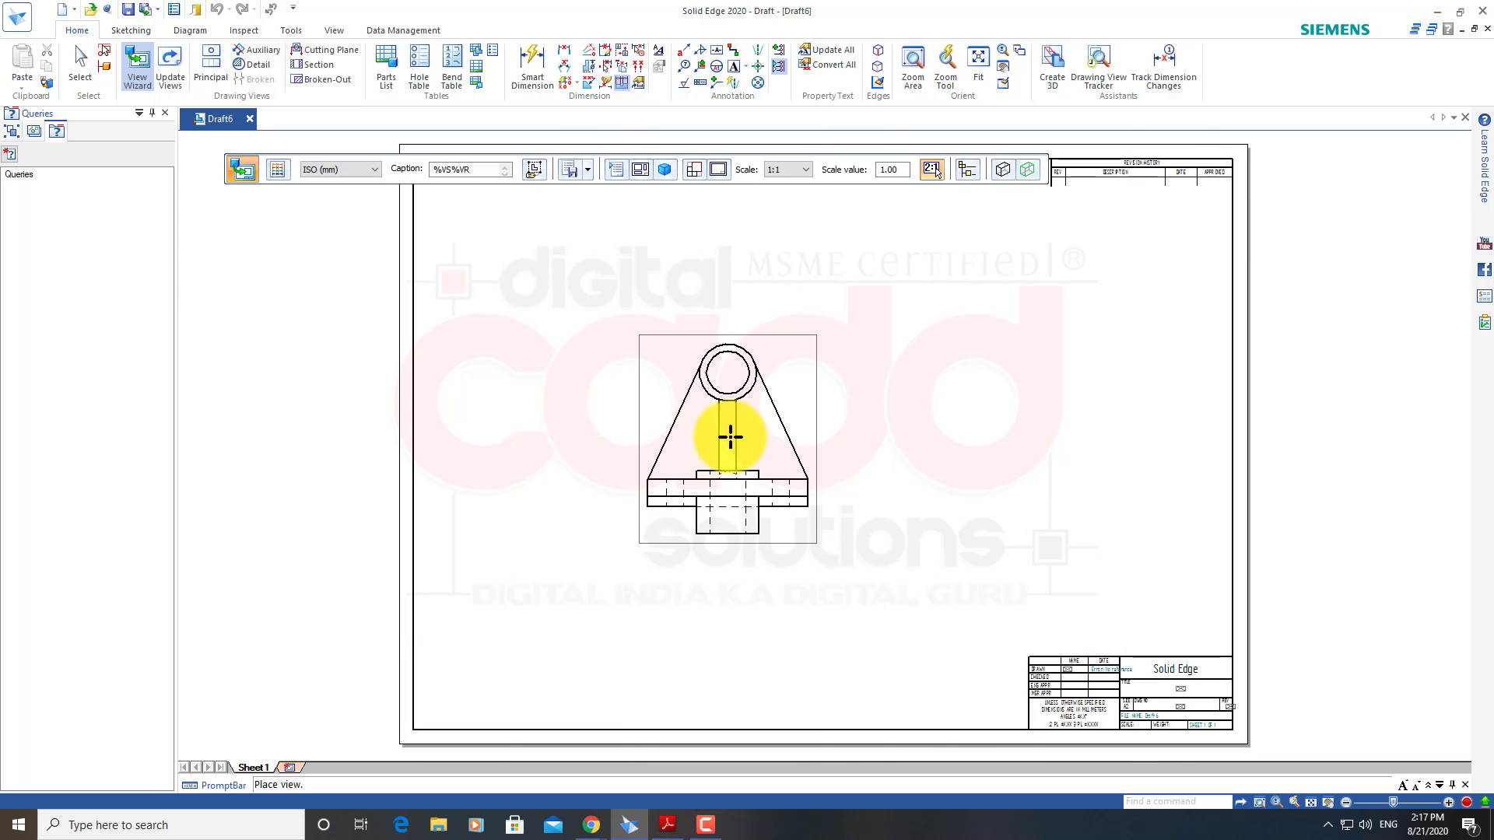
Try the p2 view preview at 5:1 and 2:1 scale, then cancel its placement
key(Down)
key(Down)
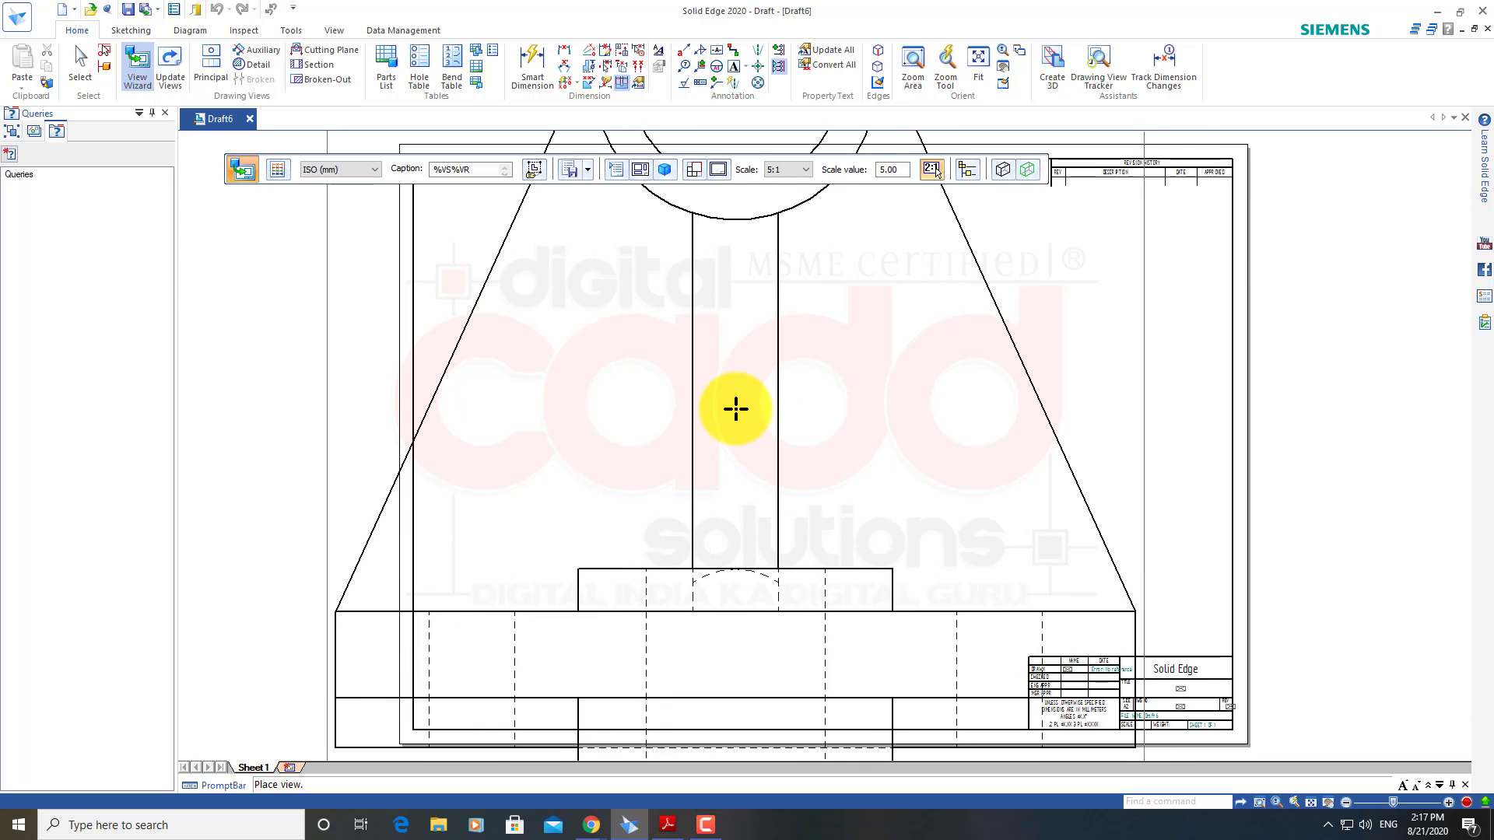
key(Up)
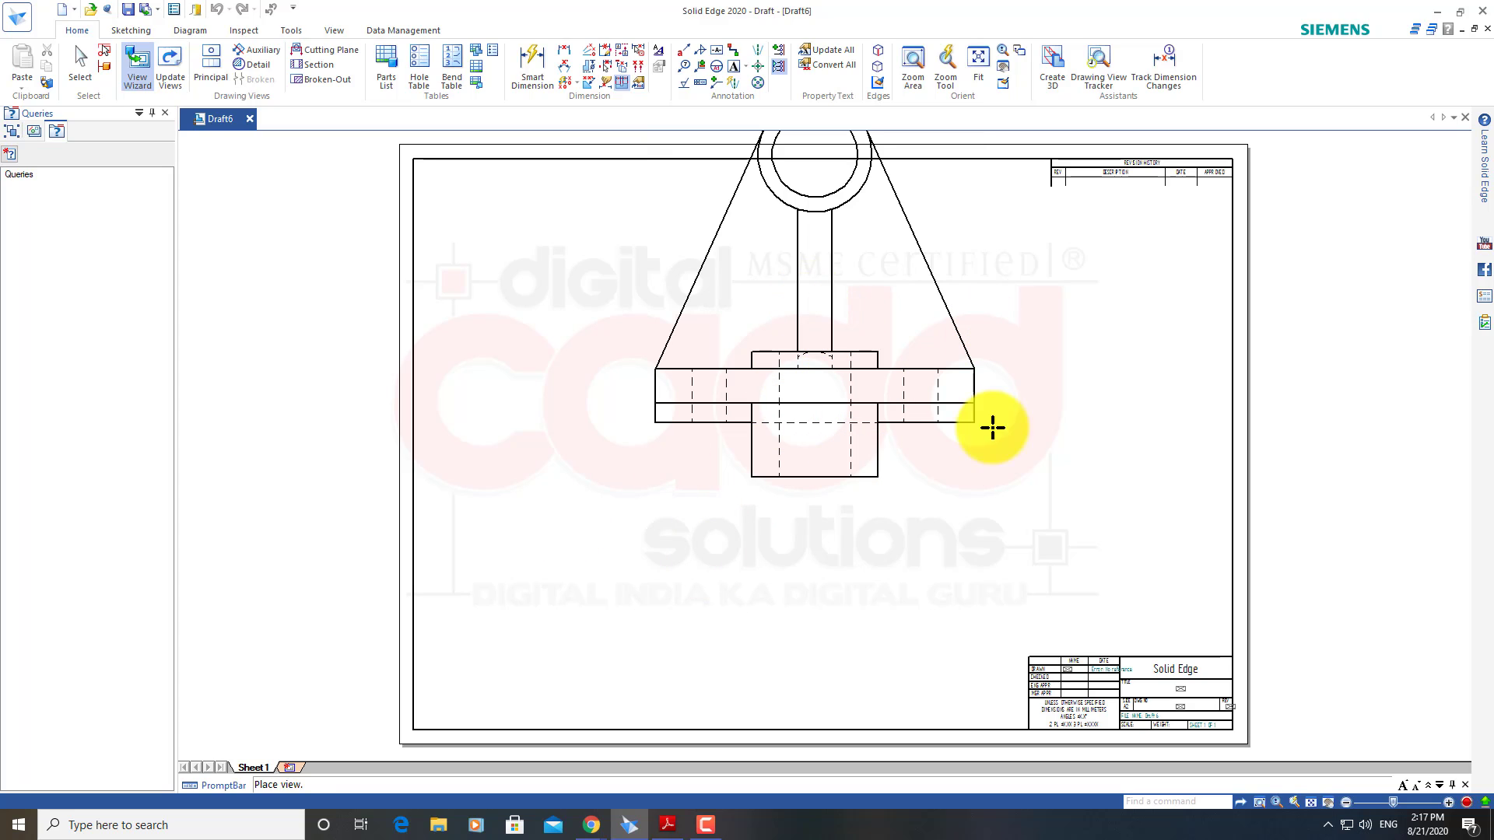
key(Escape)
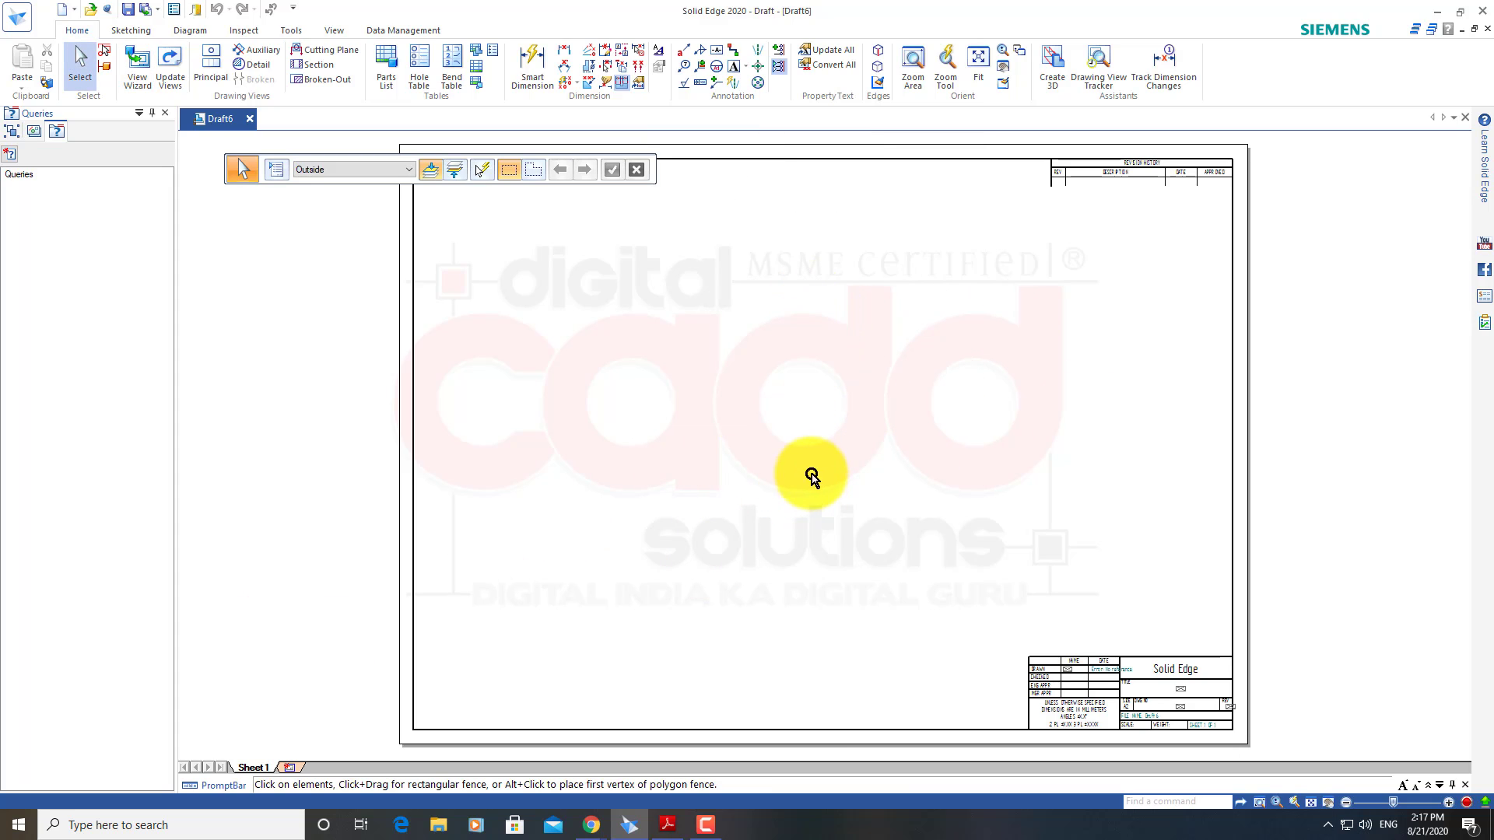
Run View Wizard on Part1 and place its front view at 1:1 near the sheet centre
click(137, 80)
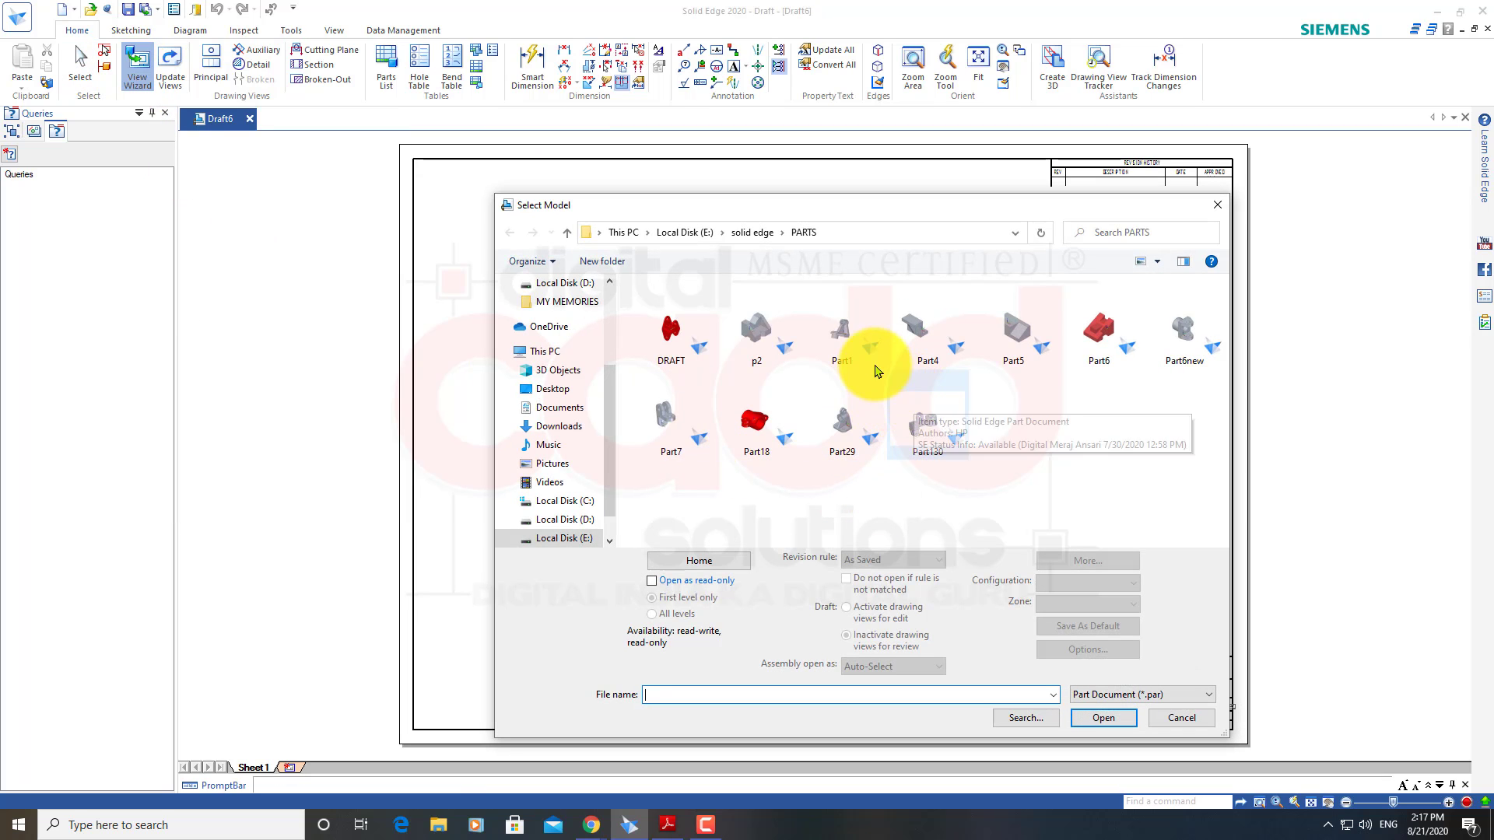
double_click(860, 362)
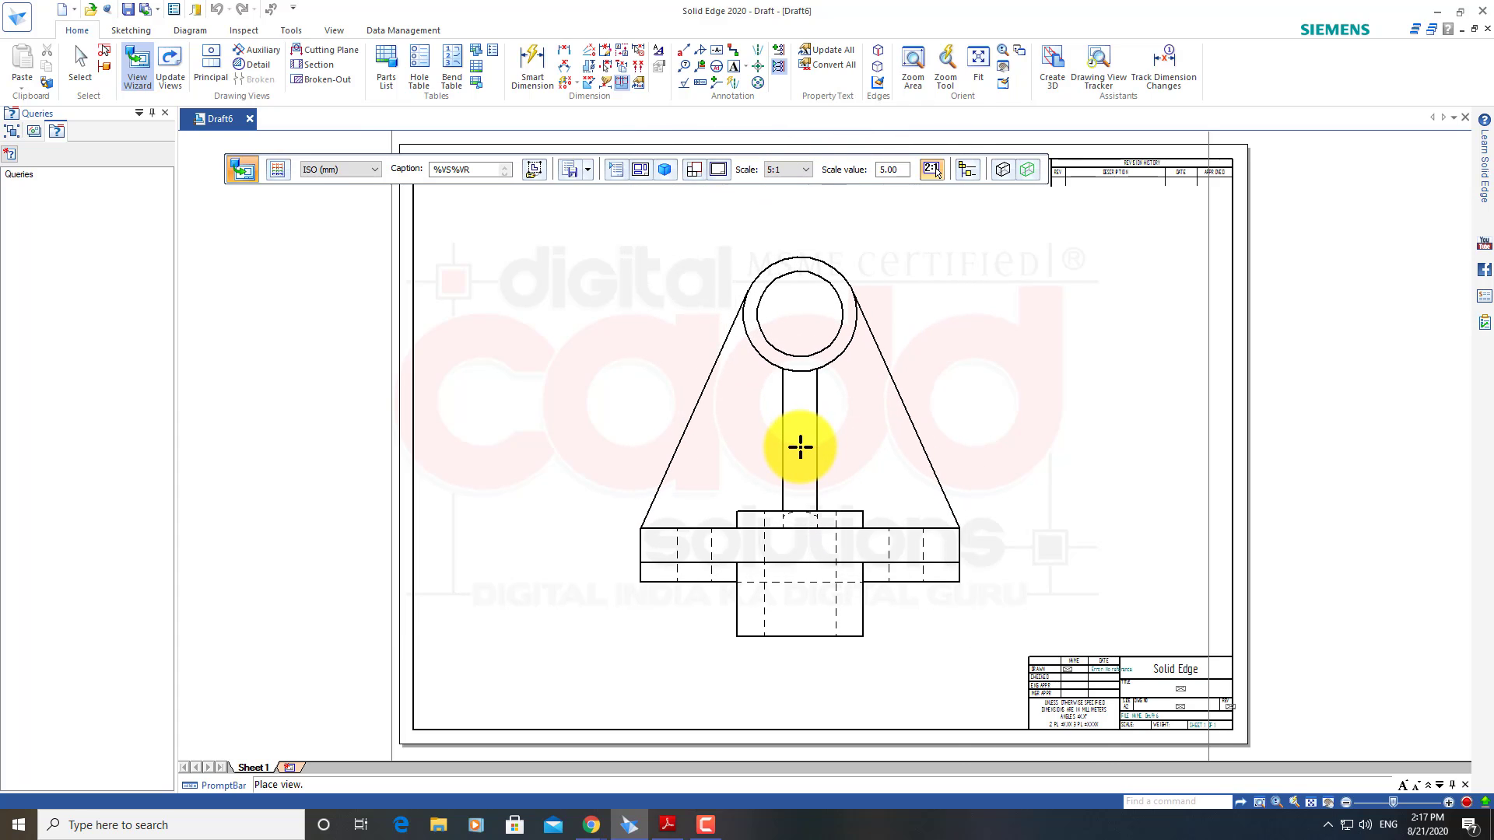
scroll(801, 443, down, 1)
scroll(812, 453, down, 1)
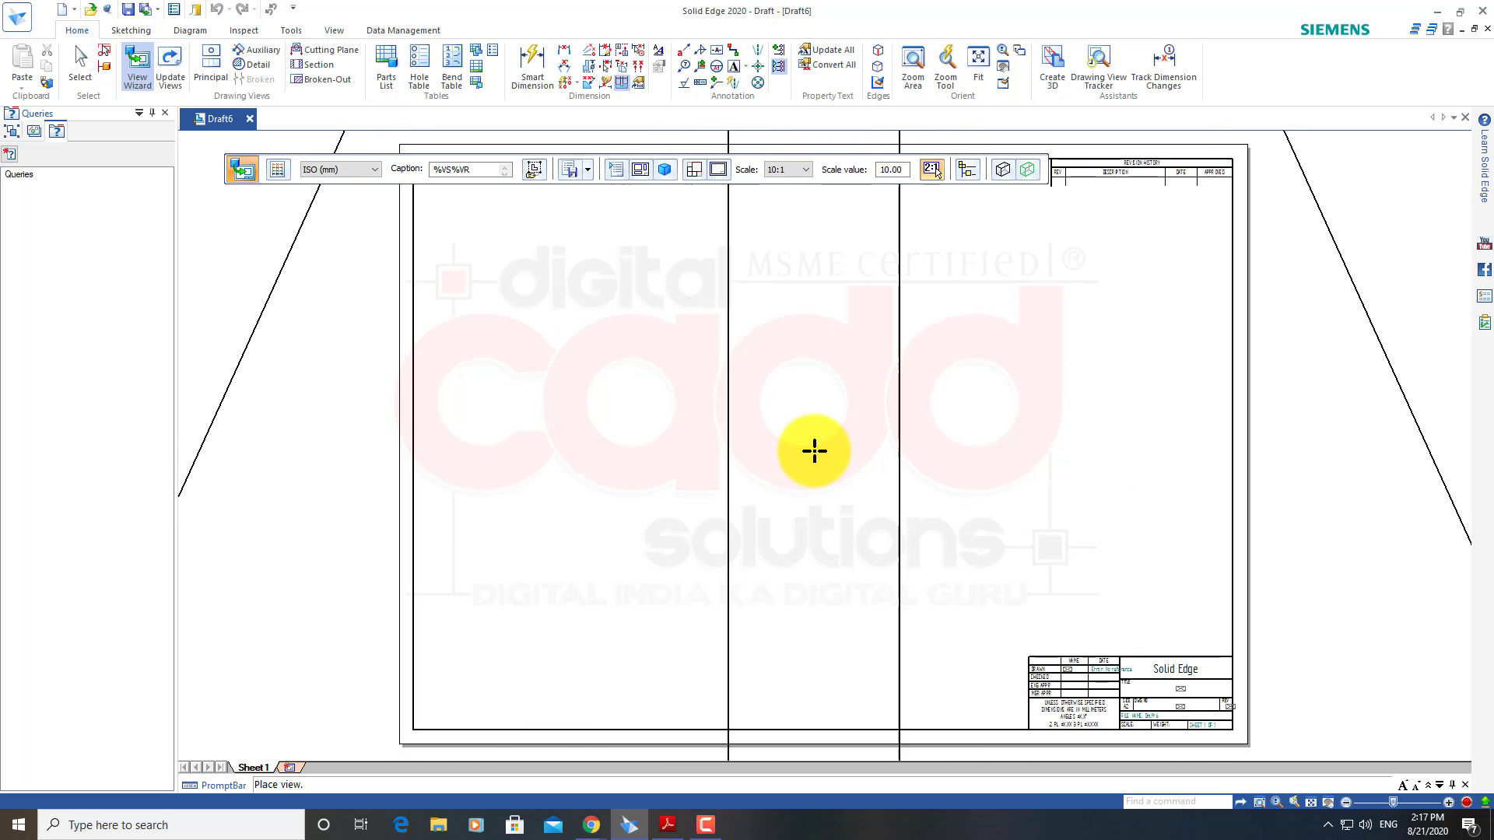
scroll(819, 452, down, 1)
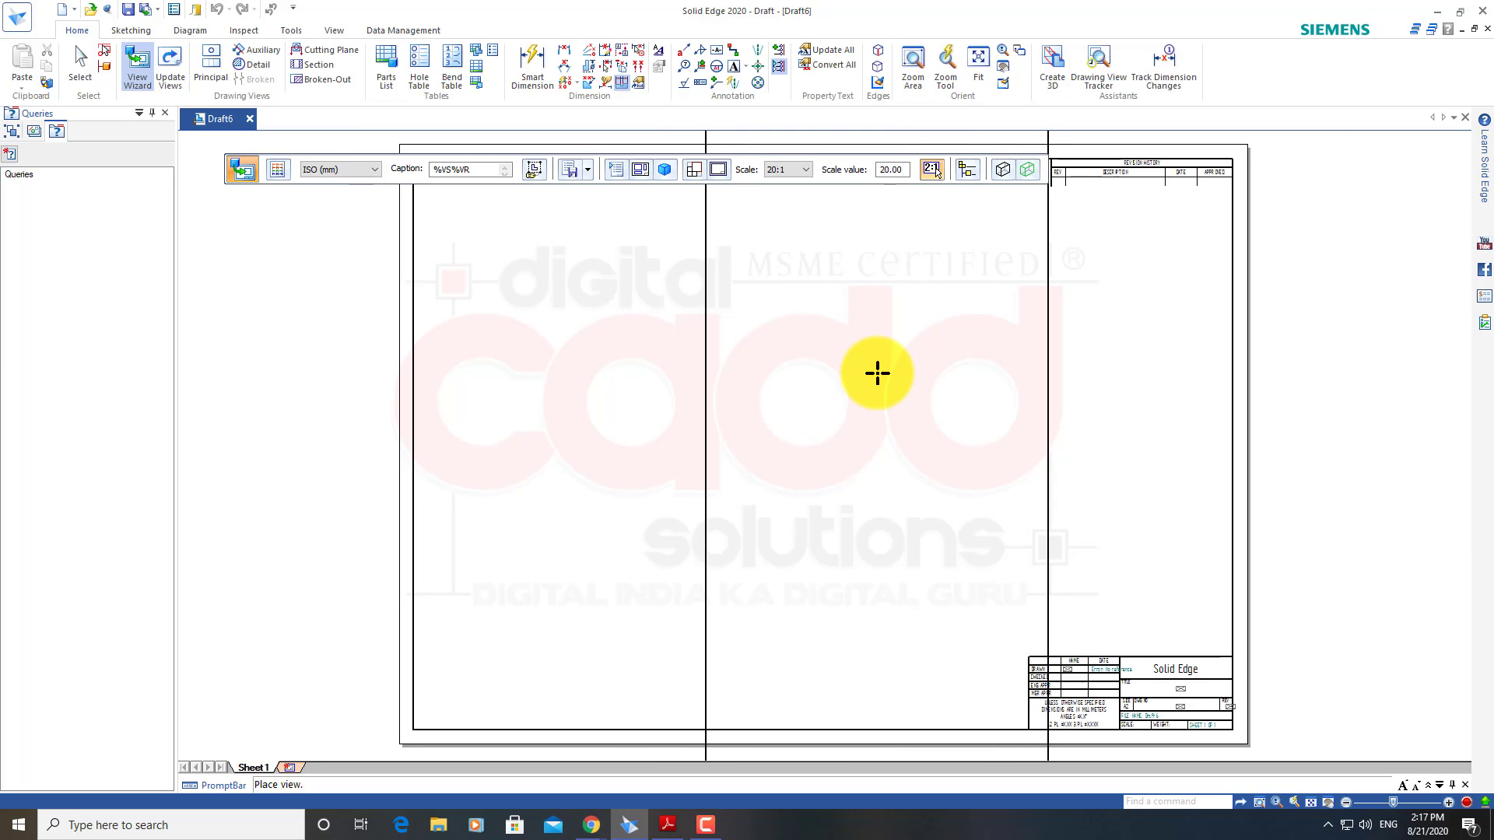
scroll(877, 374, up, 1)
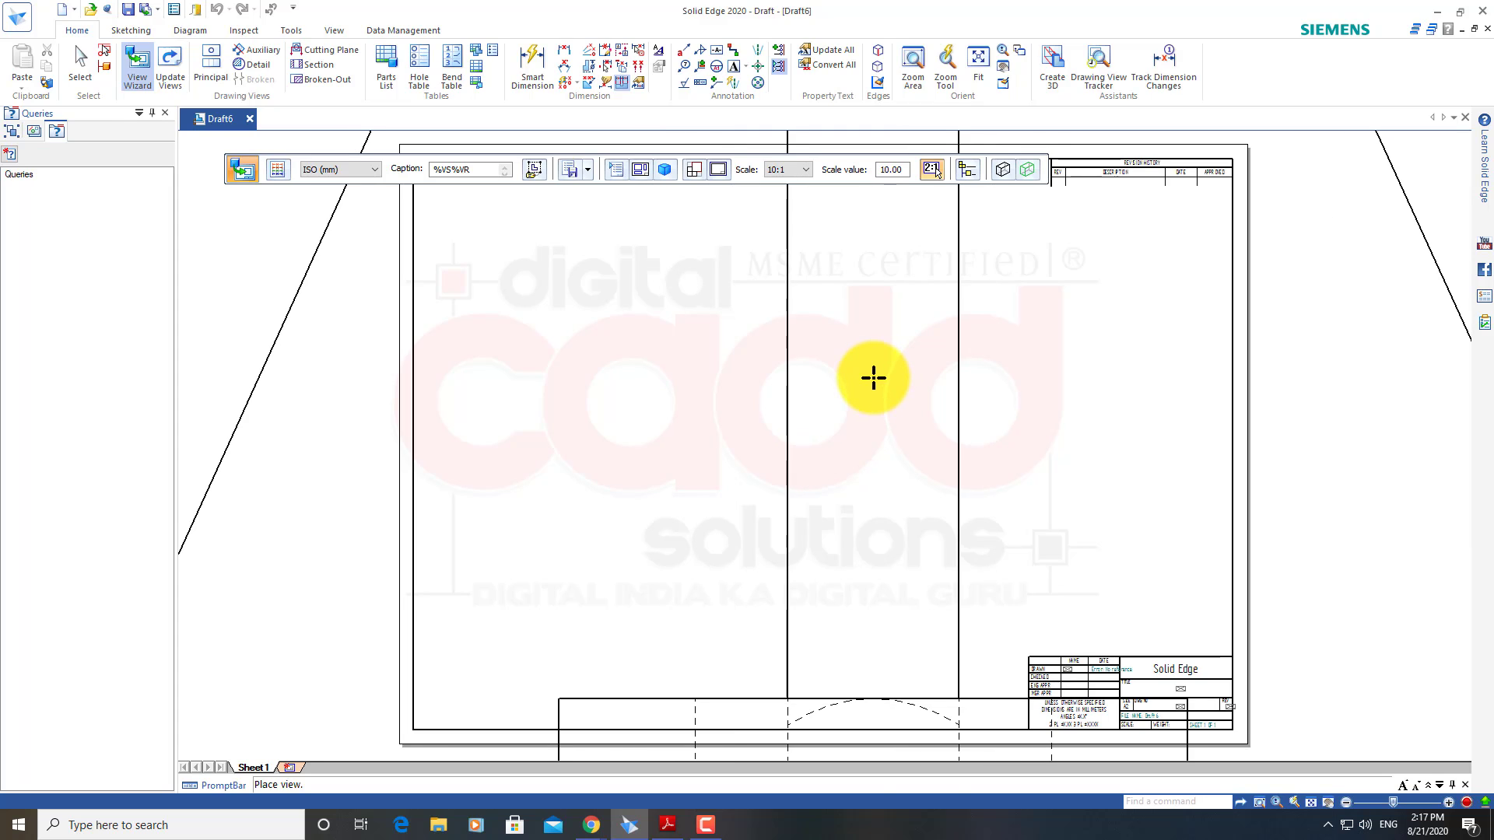
scroll(872, 378, up, 1)
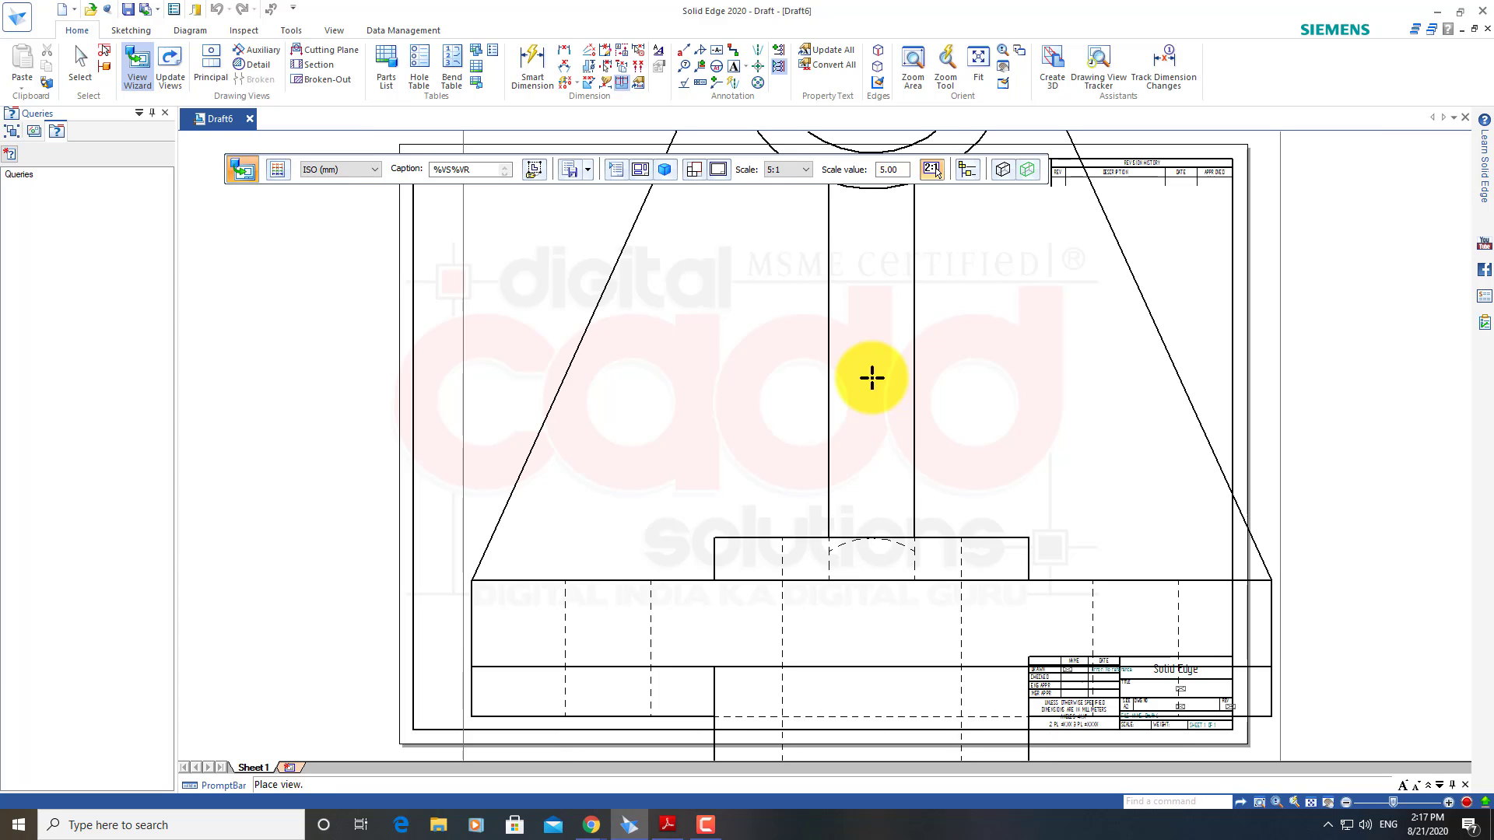
scroll(872, 379, up, 1)
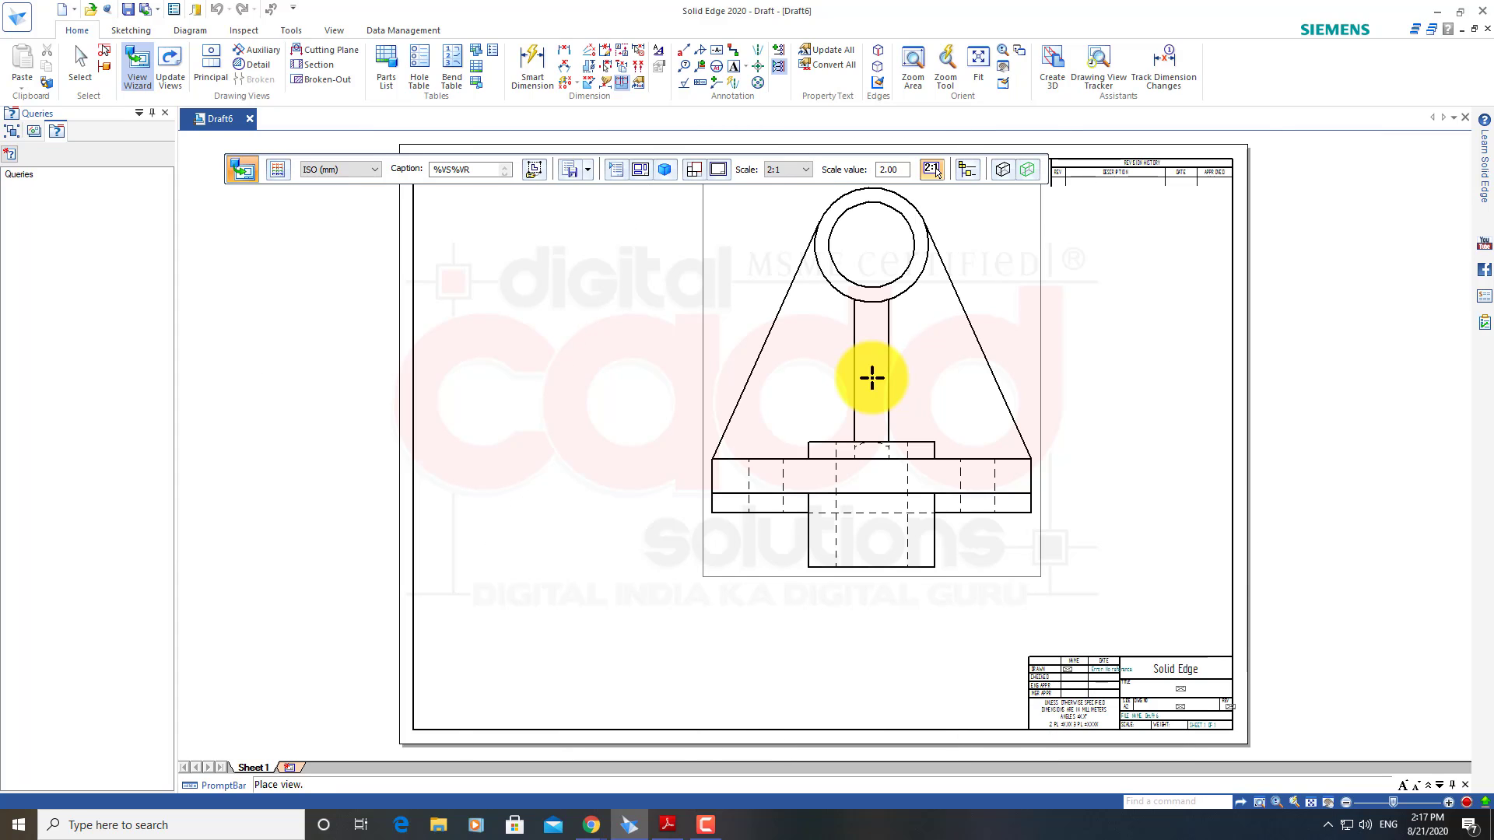
scroll(872, 378, up, 1)
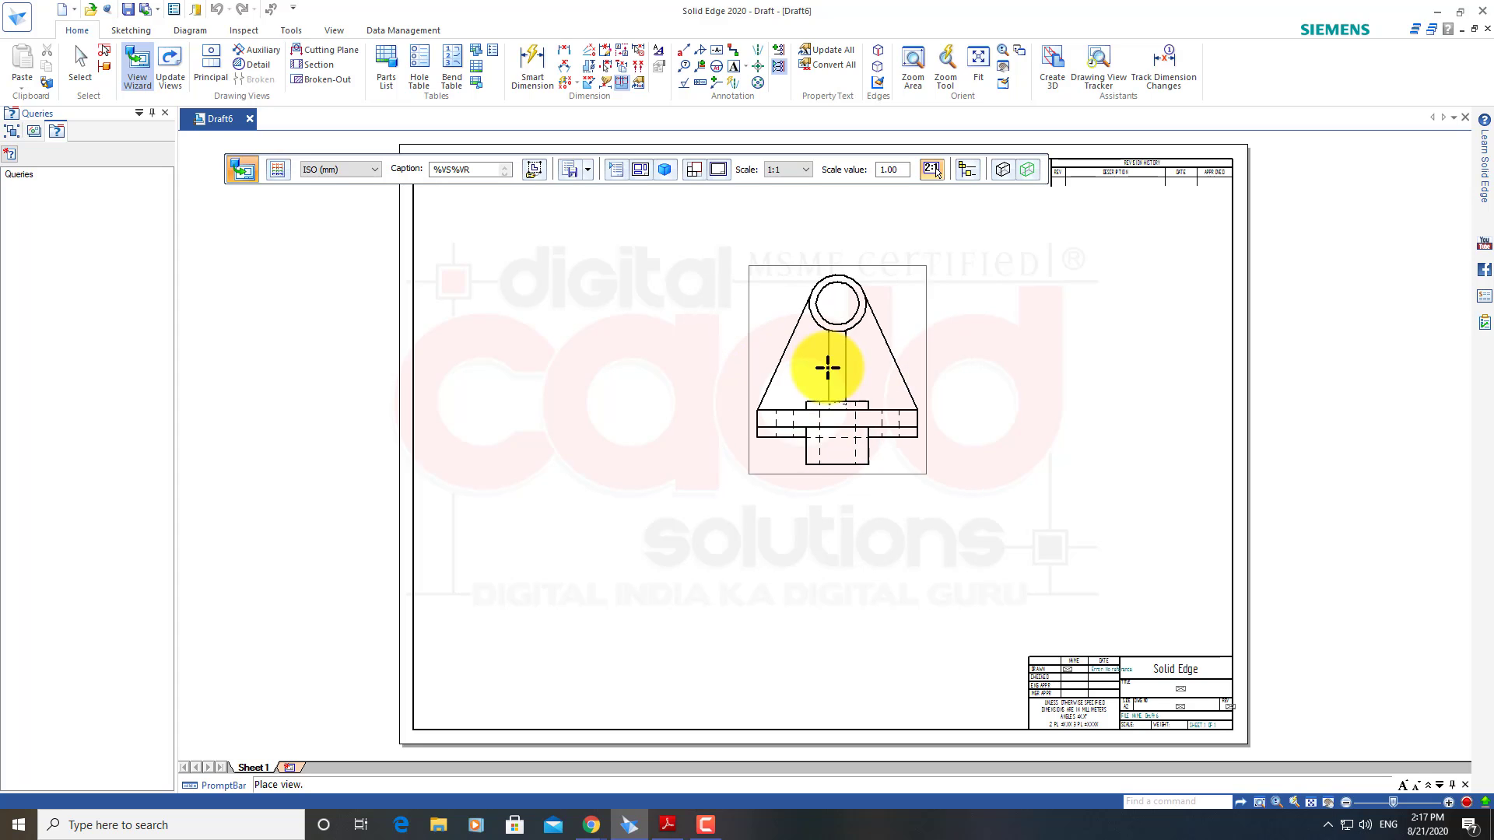
click(754, 332)
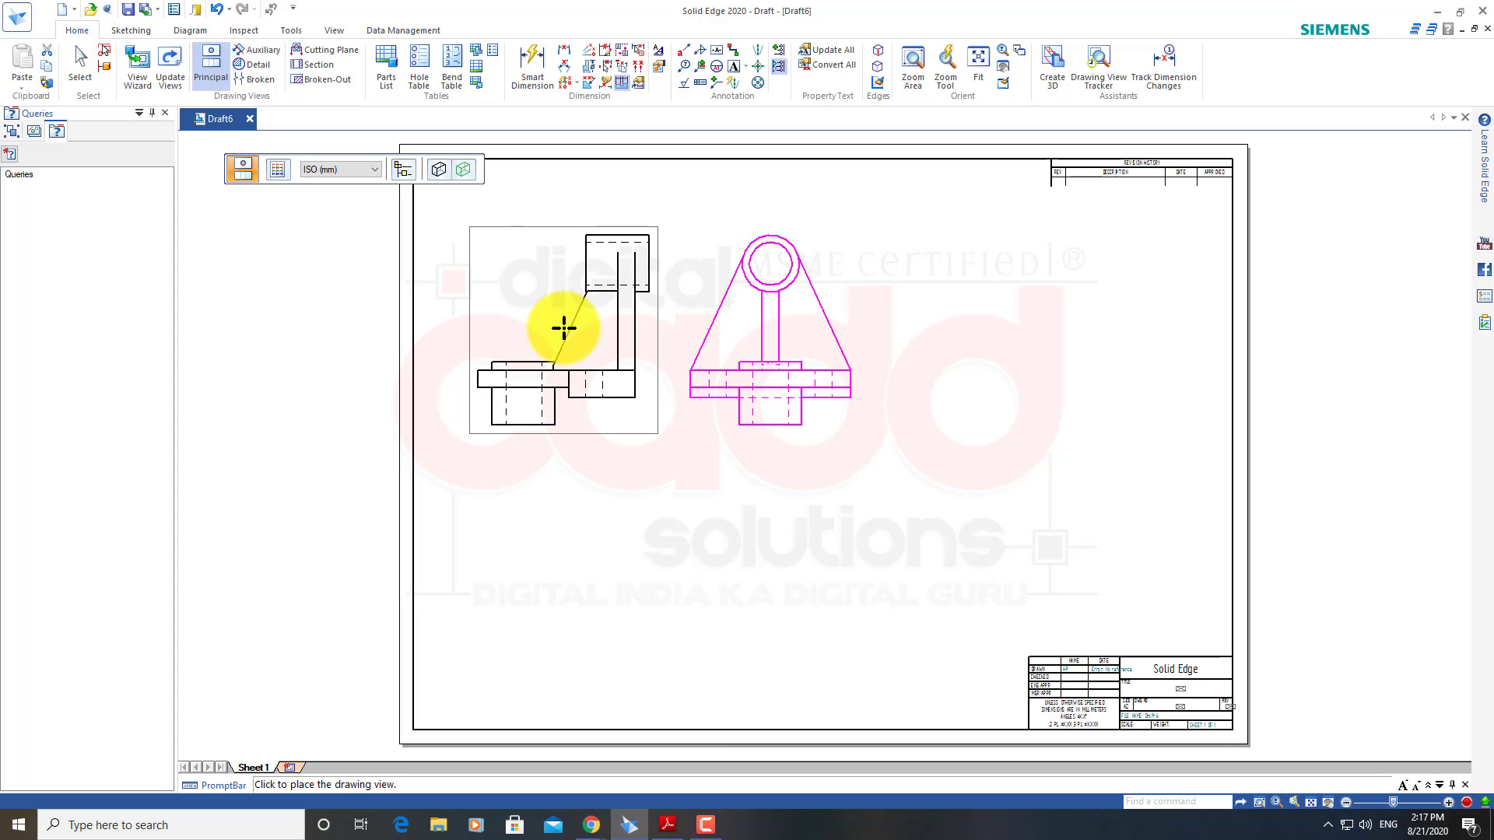
Place the side view left of the front view and a projected top view below it
click(563, 330)
key(Escape)
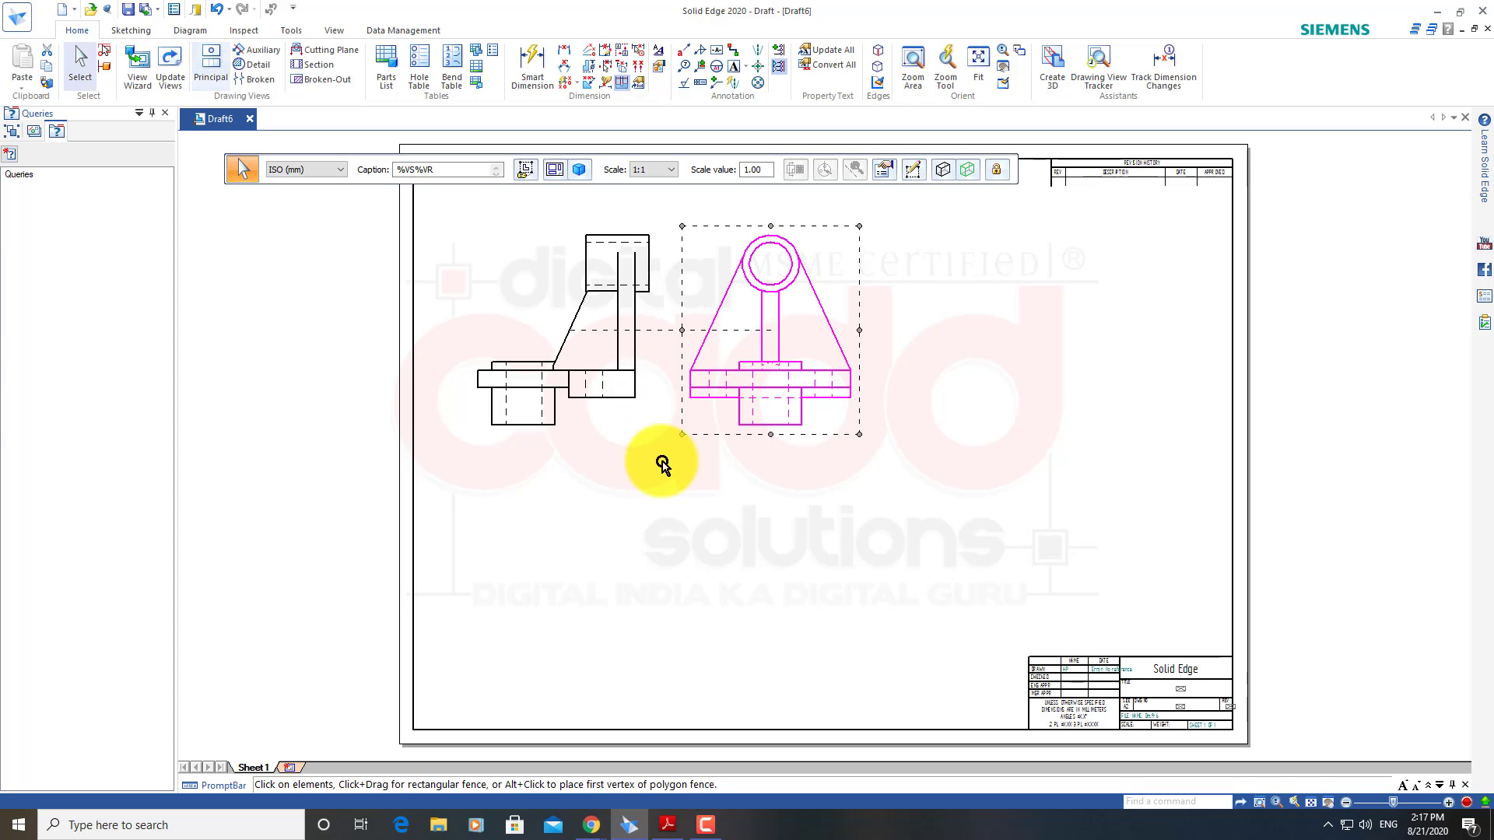
scroll(960, 510, up, 2)
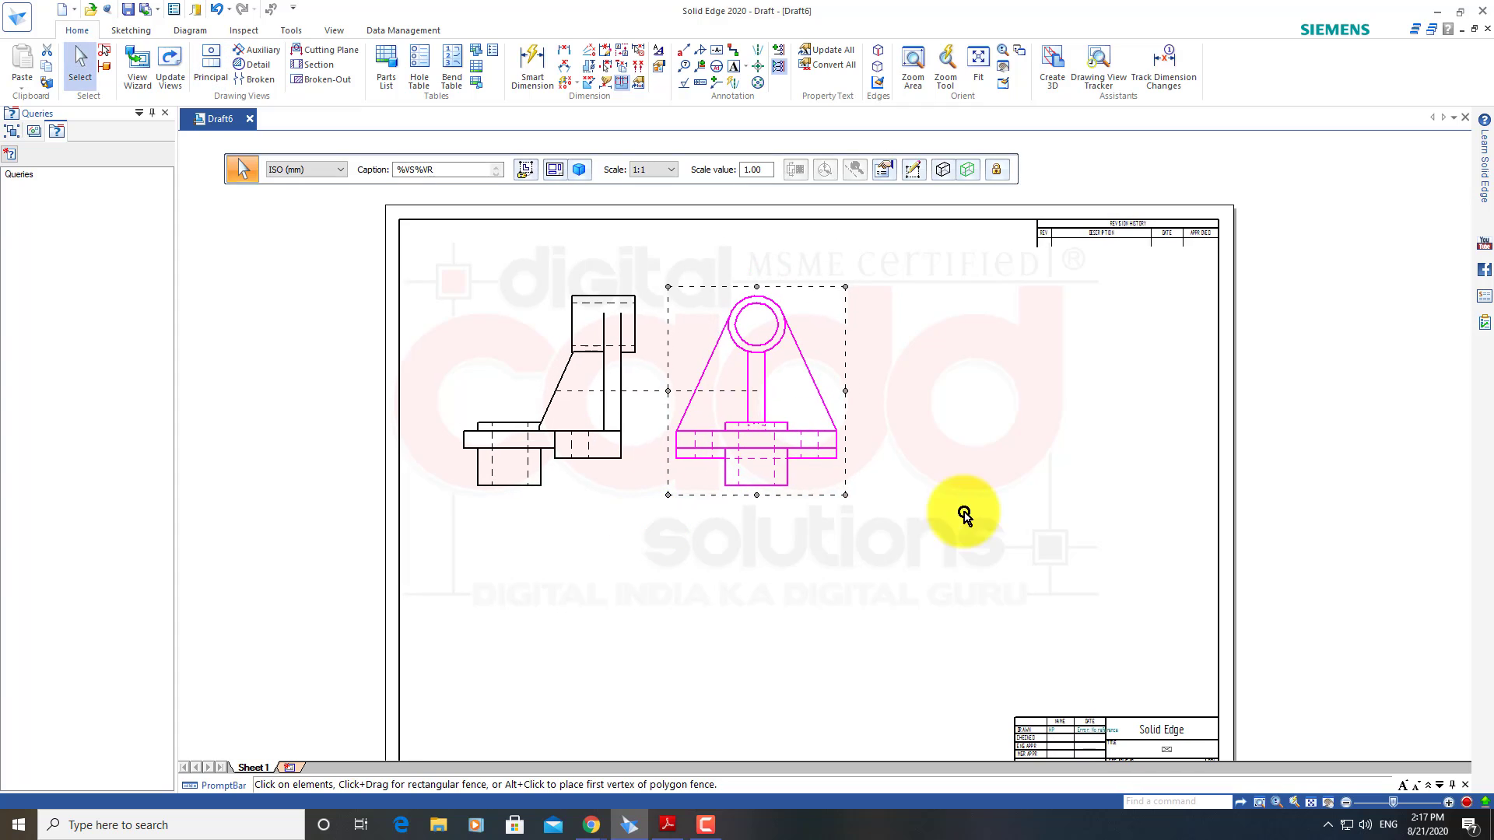
click(810, 430)
click(209, 63)
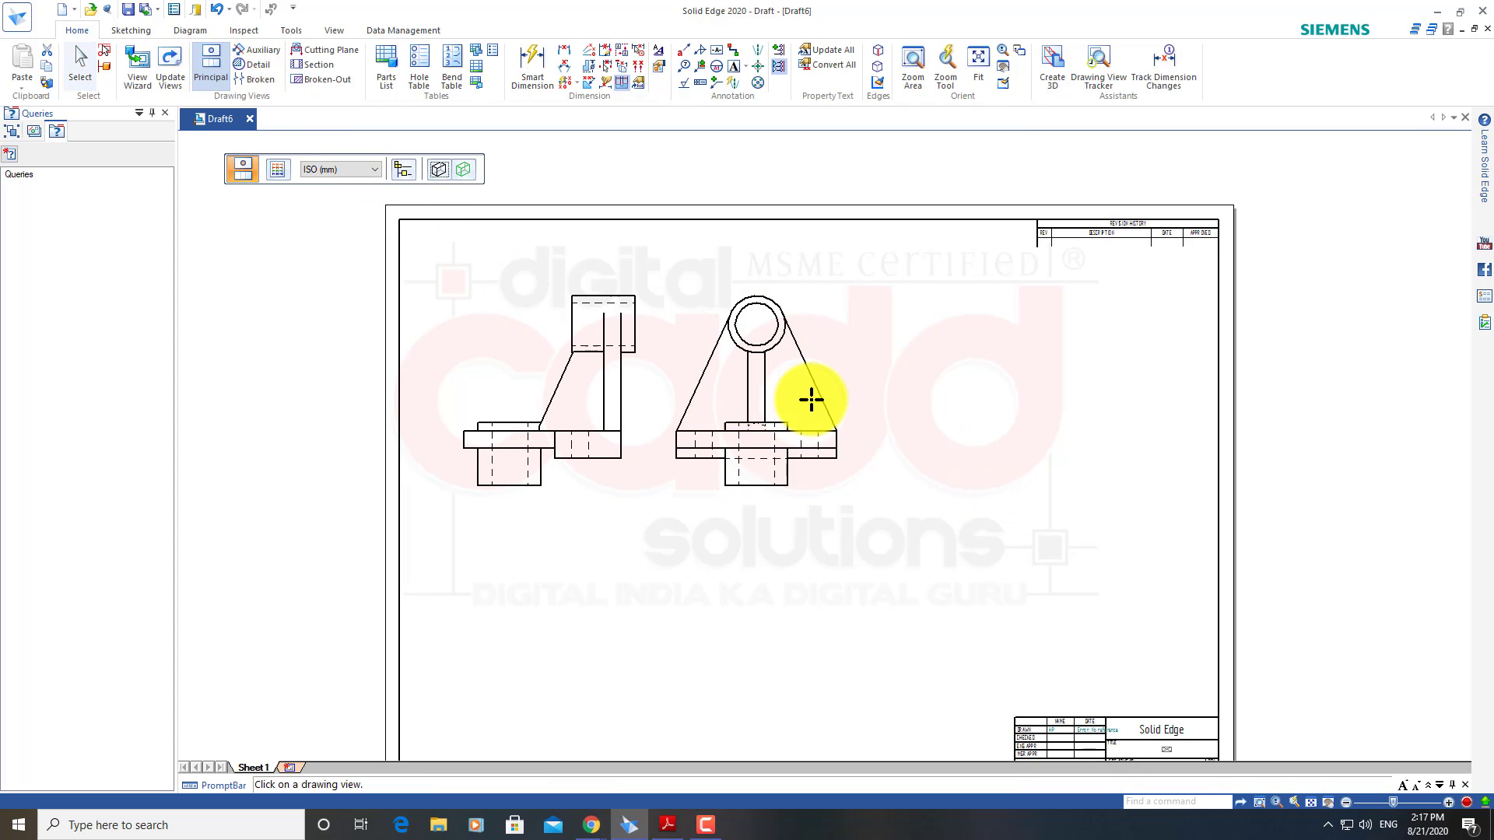
click(769, 479)
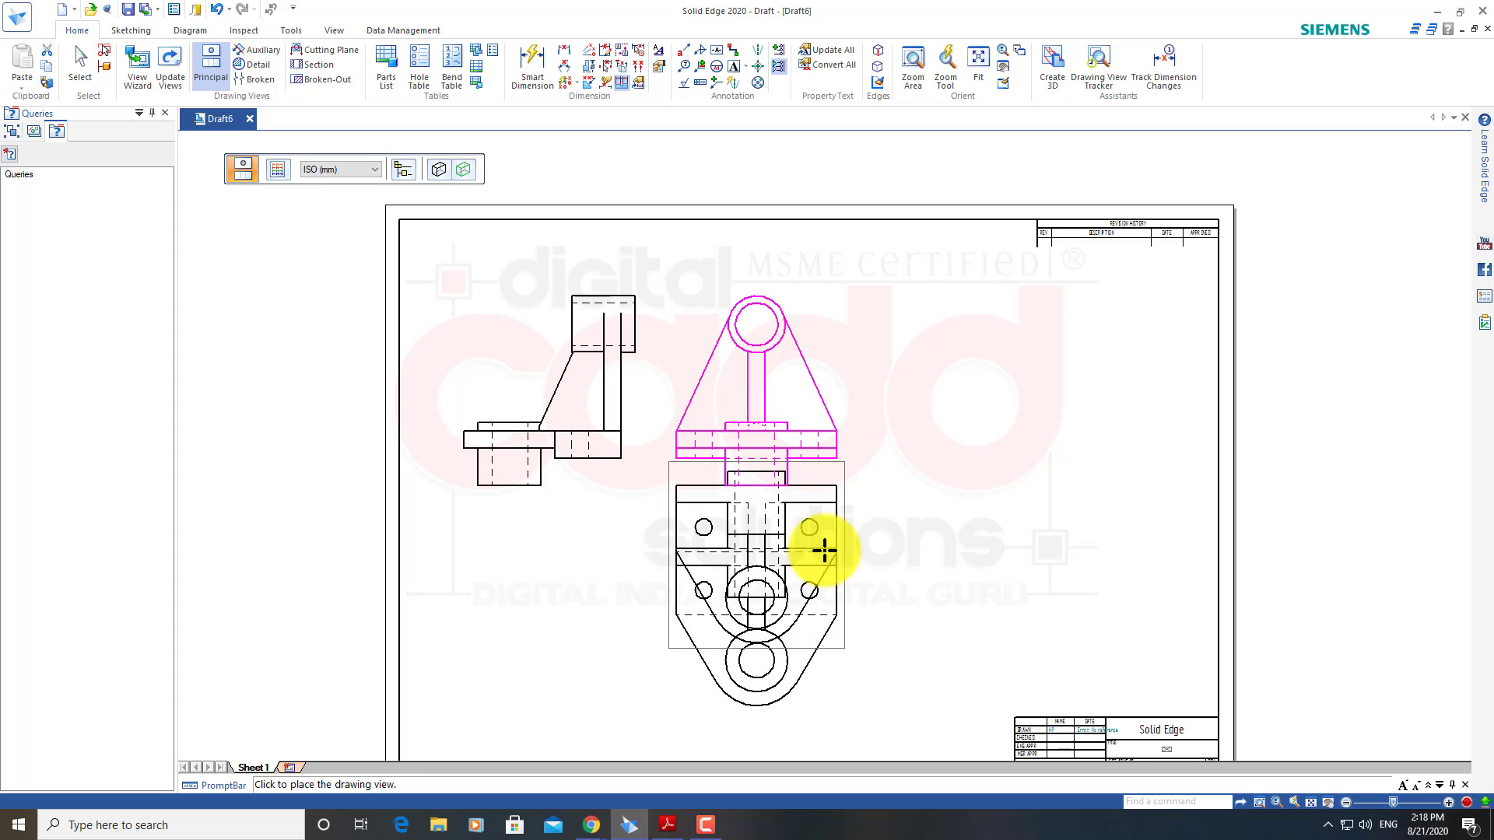
click(825, 545)
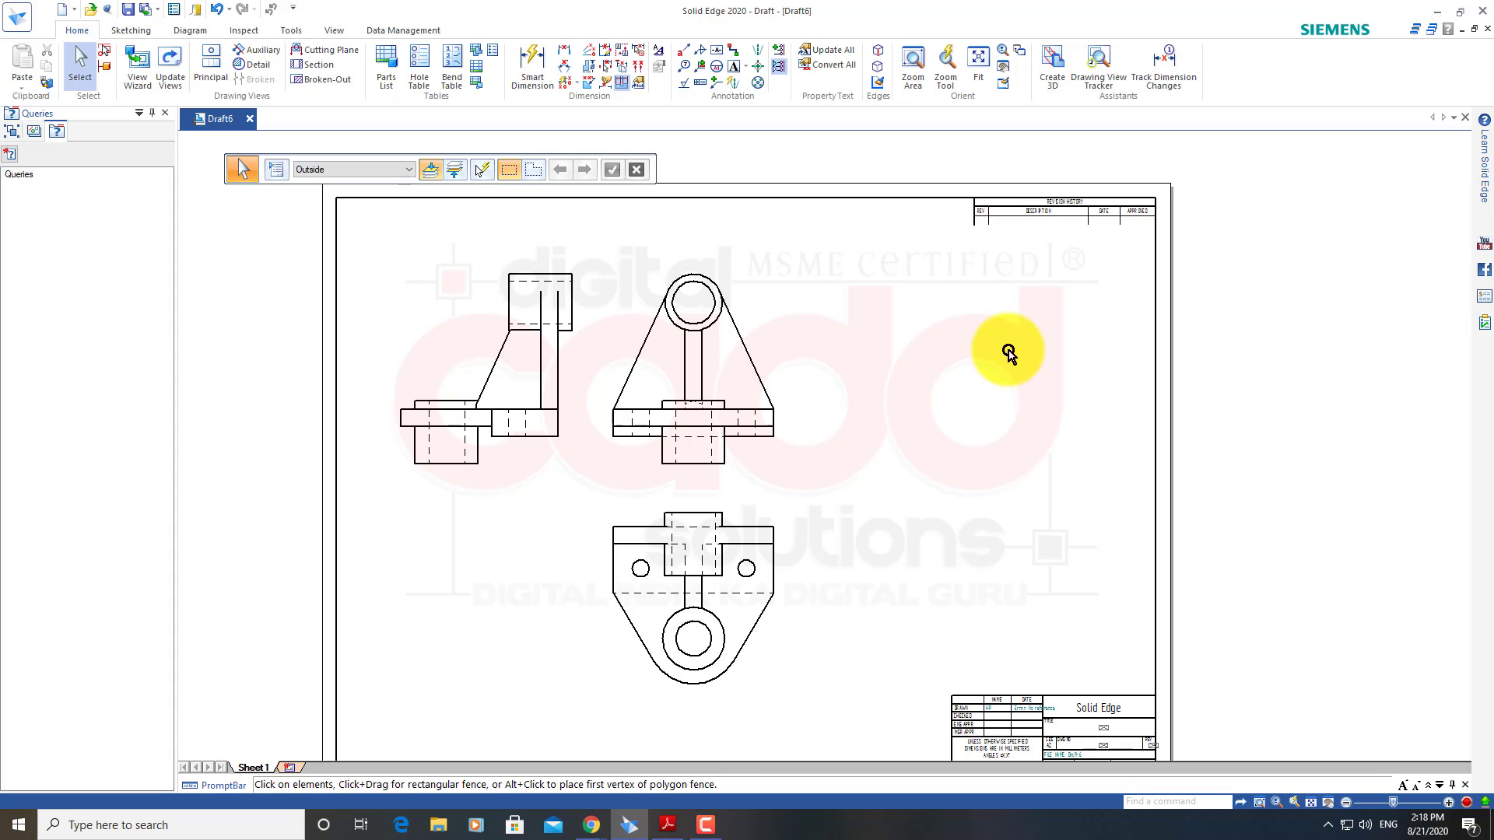
Place an ISO View of Part1.par at the upper right of the sheet
click(137, 68)
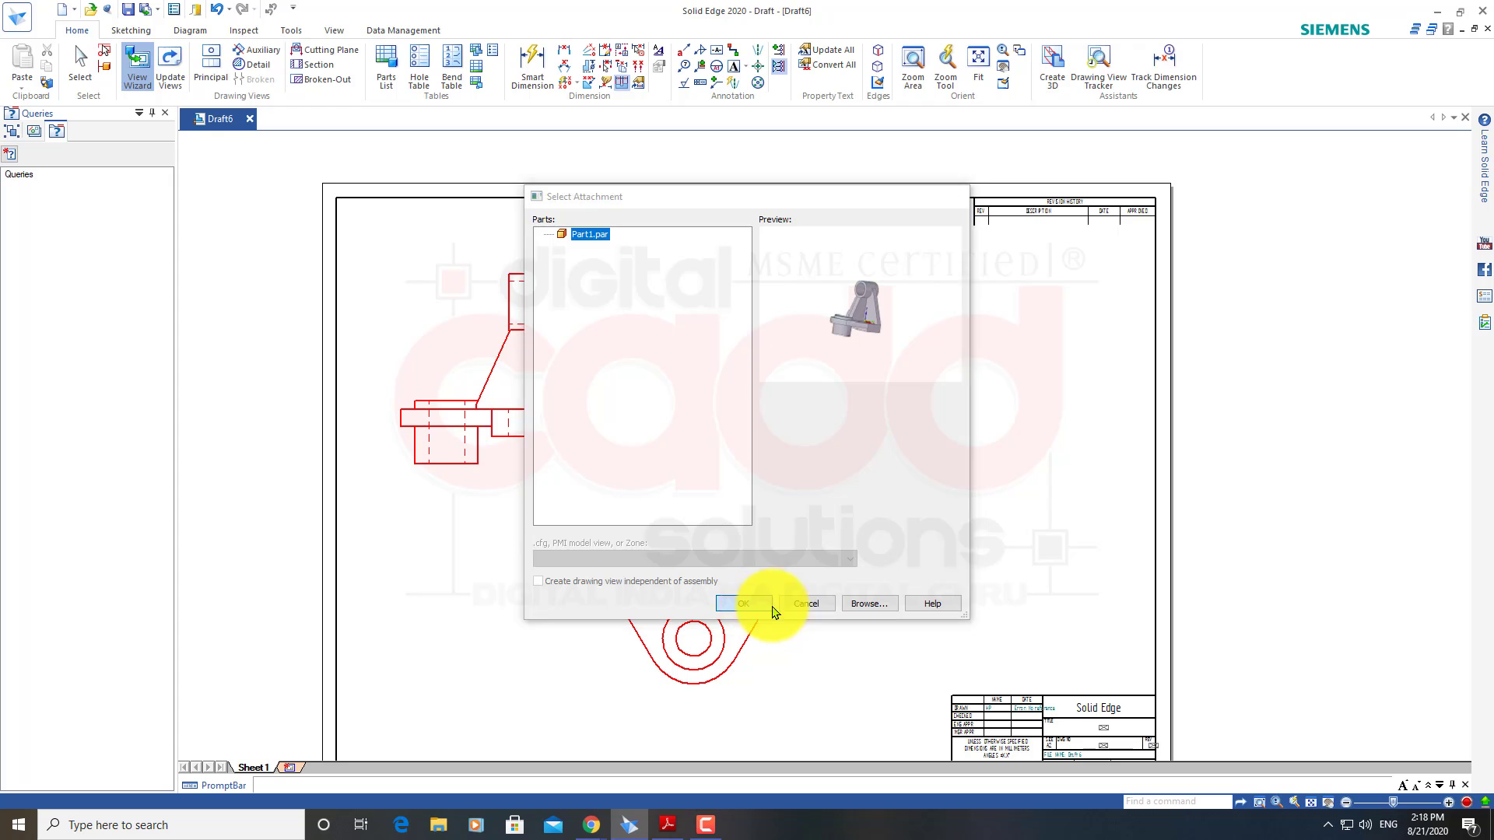
click(769, 605)
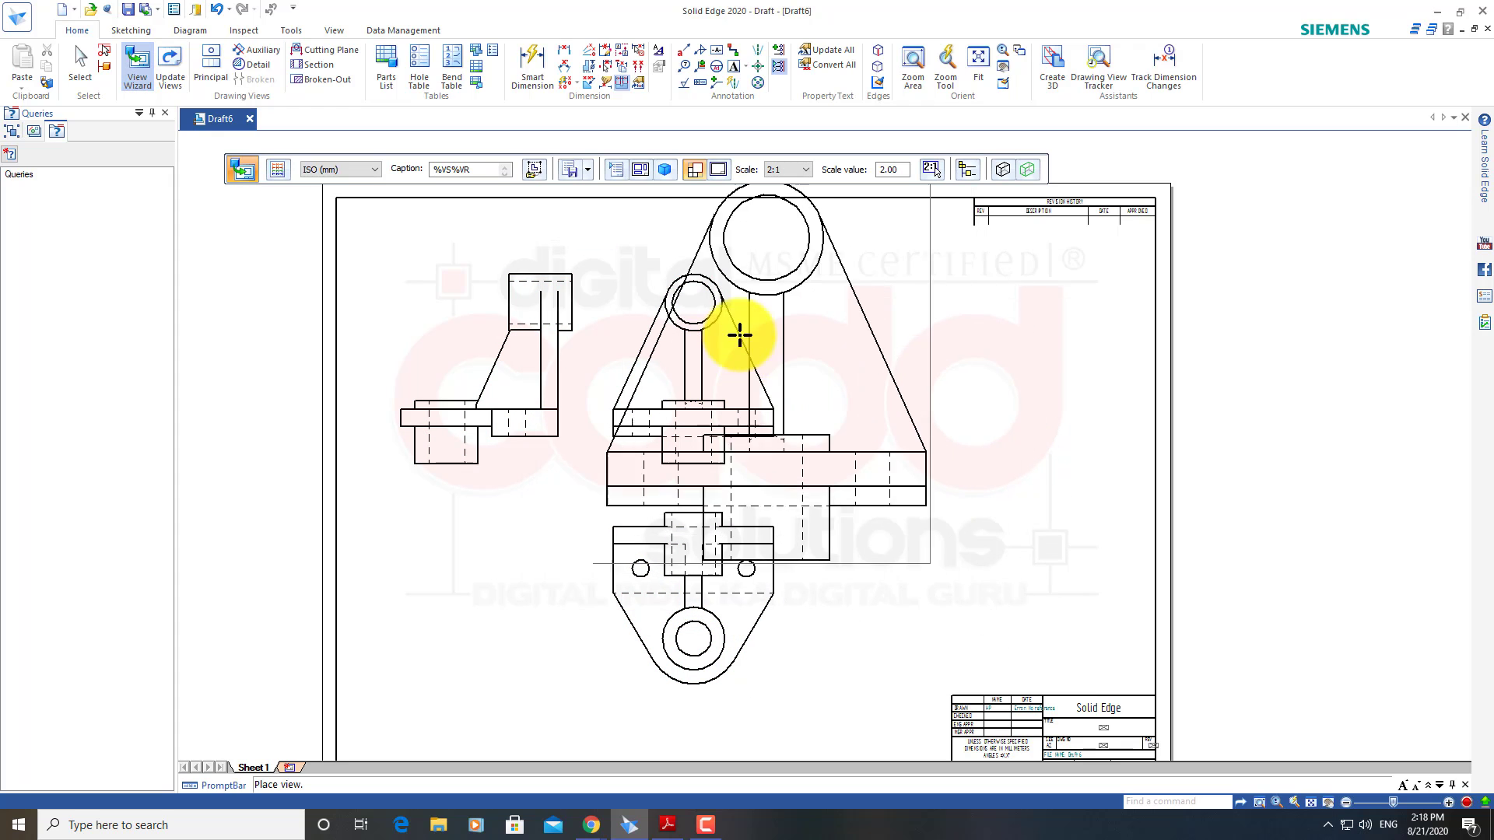
click(663, 171)
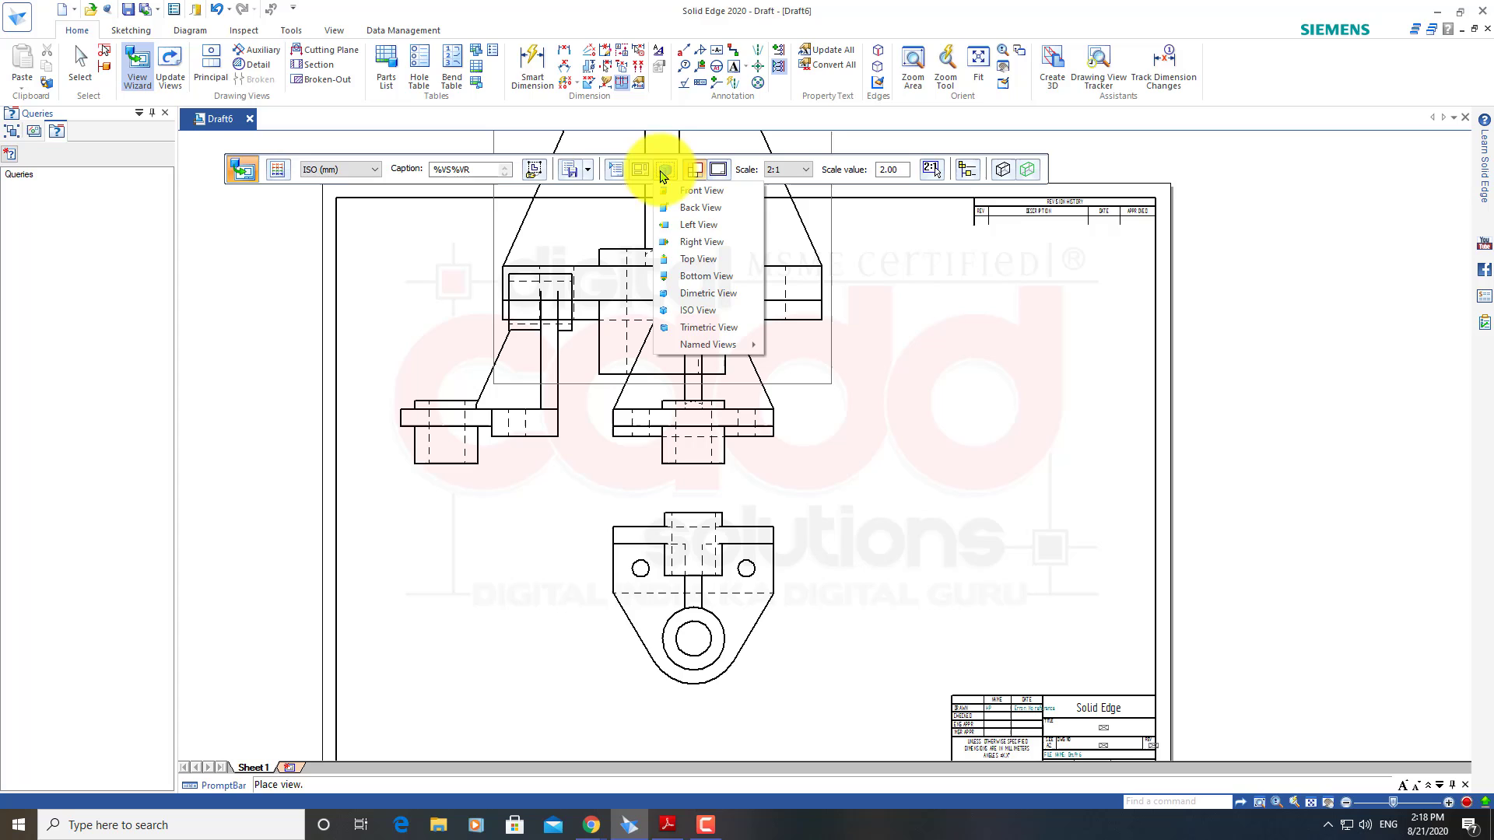
click(705, 309)
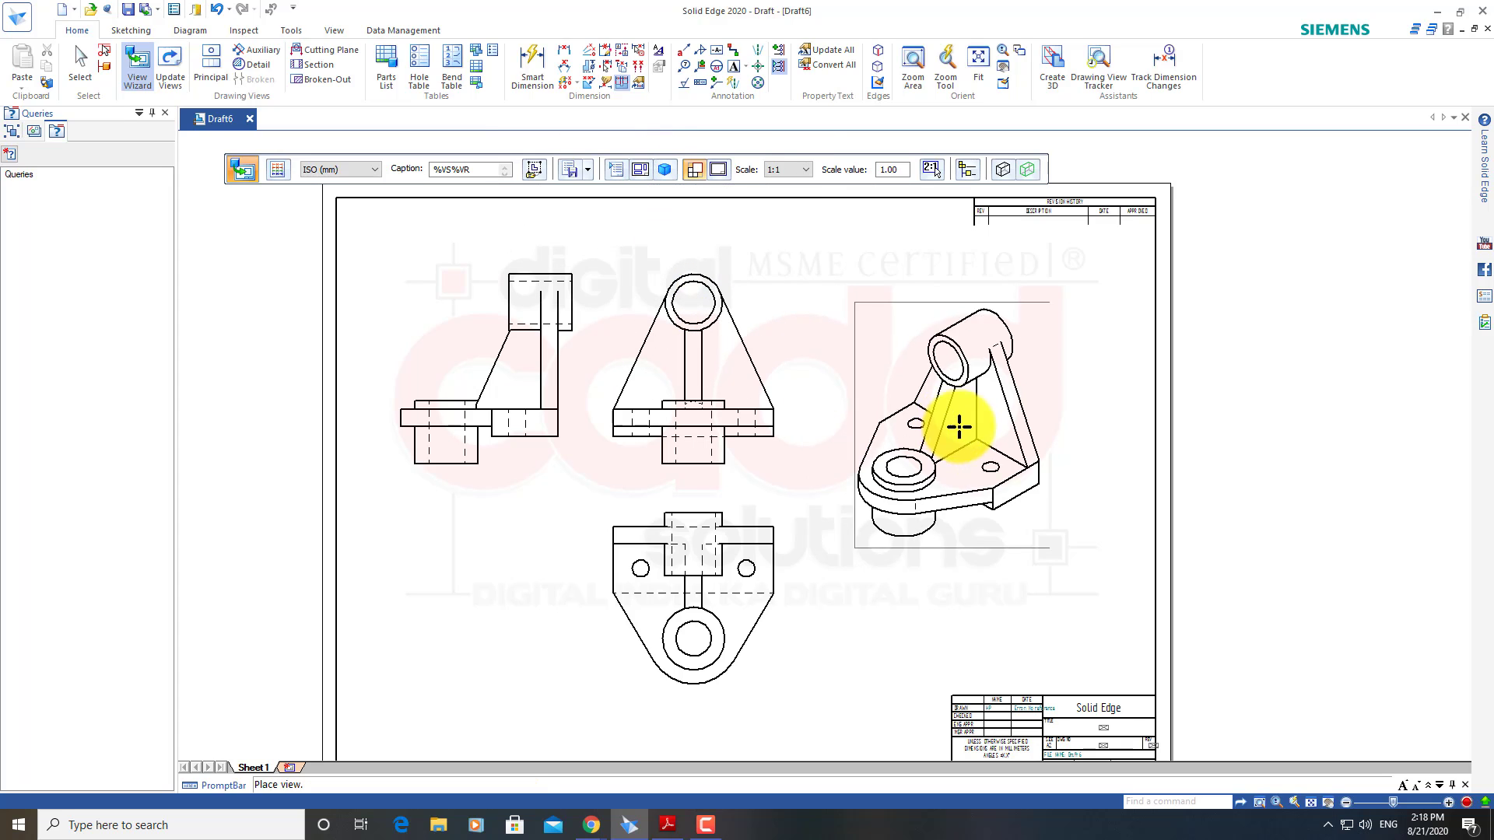
click(960, 388)
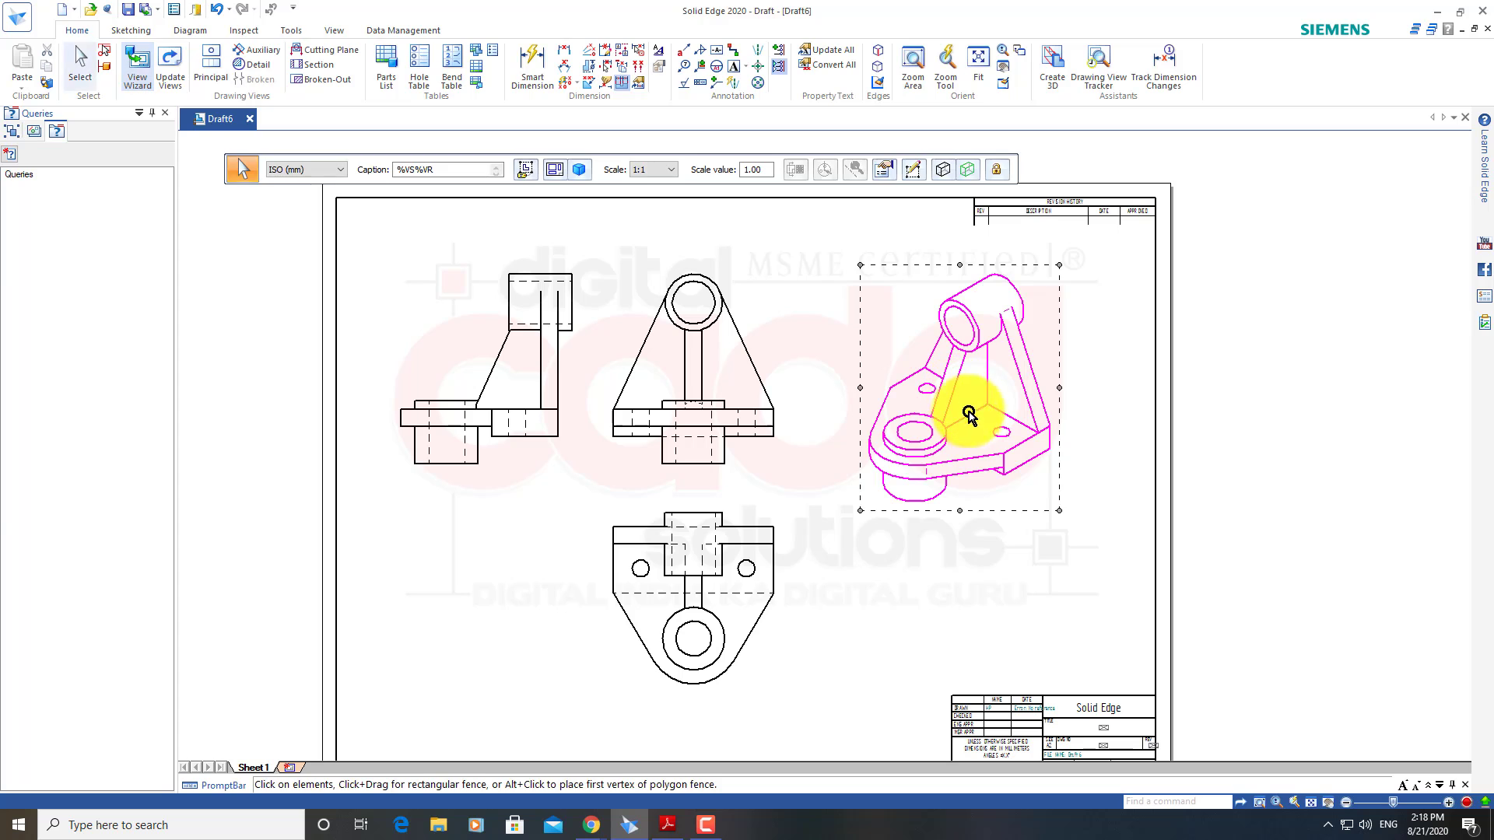
Set the isometric view to Shaded and update views so the shading shows
click(1011, 470)
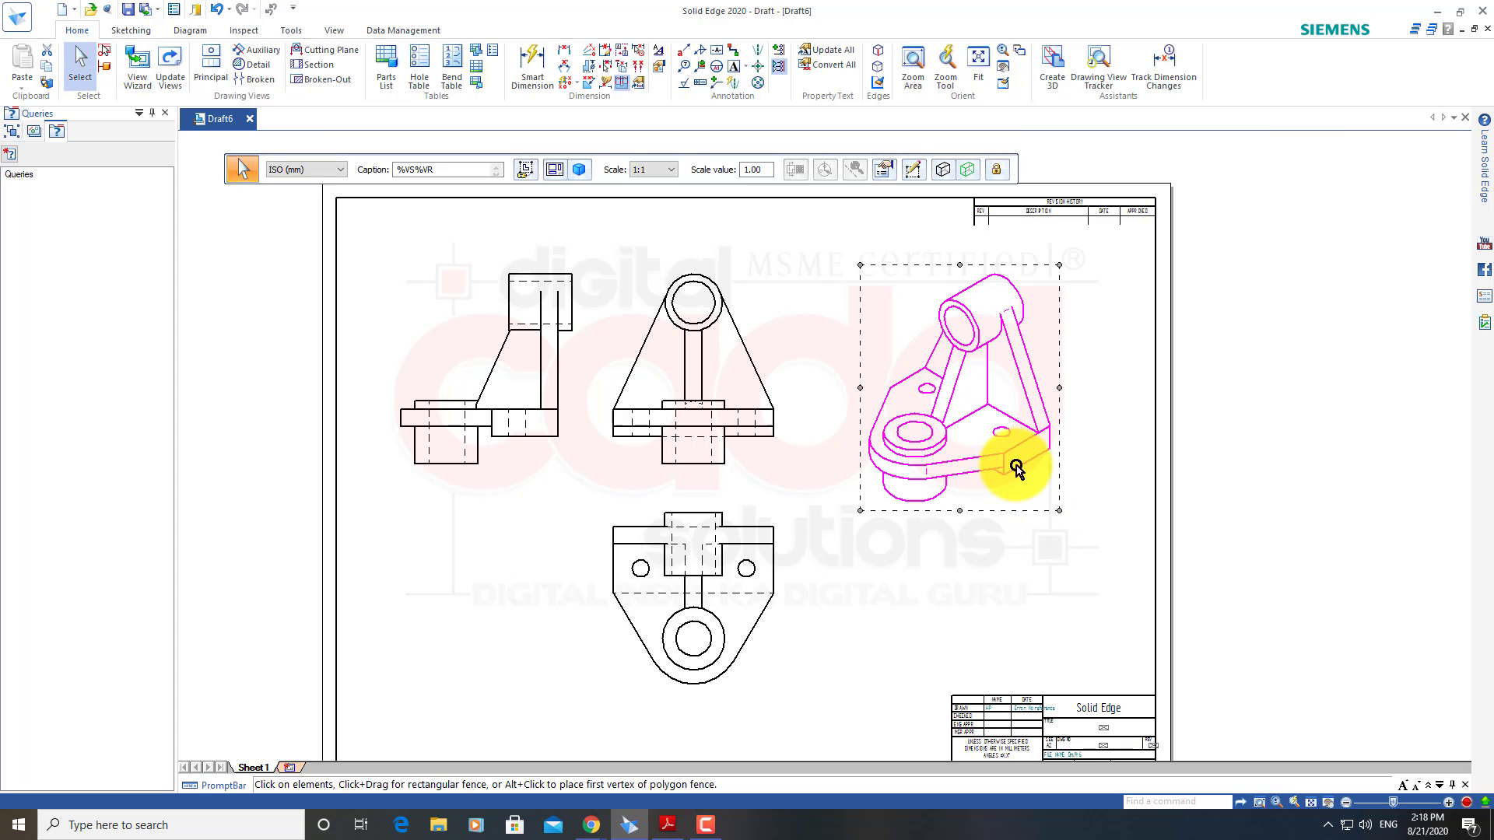
click(943, 170)
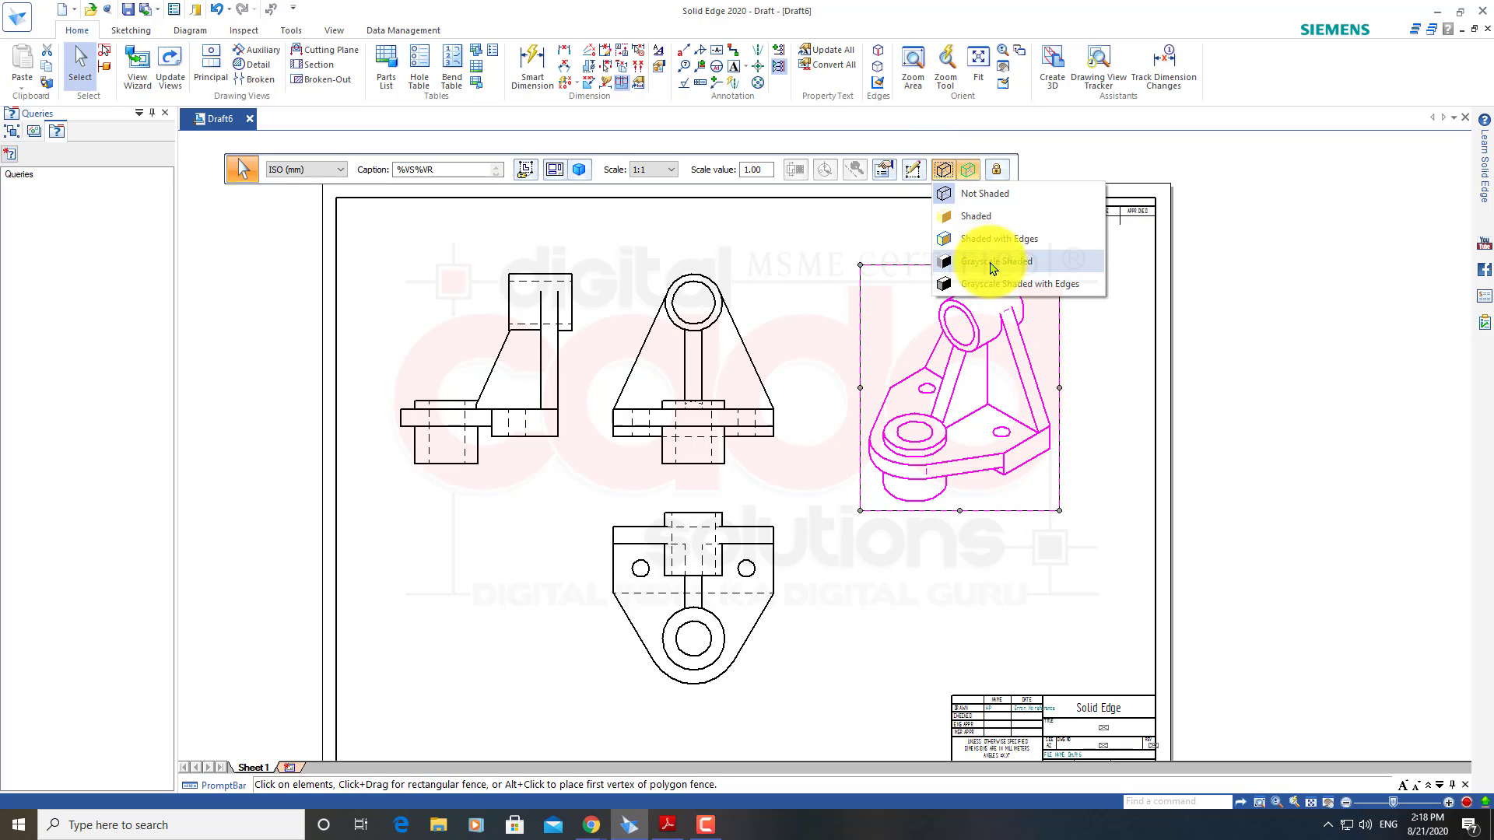
click(999, 226)
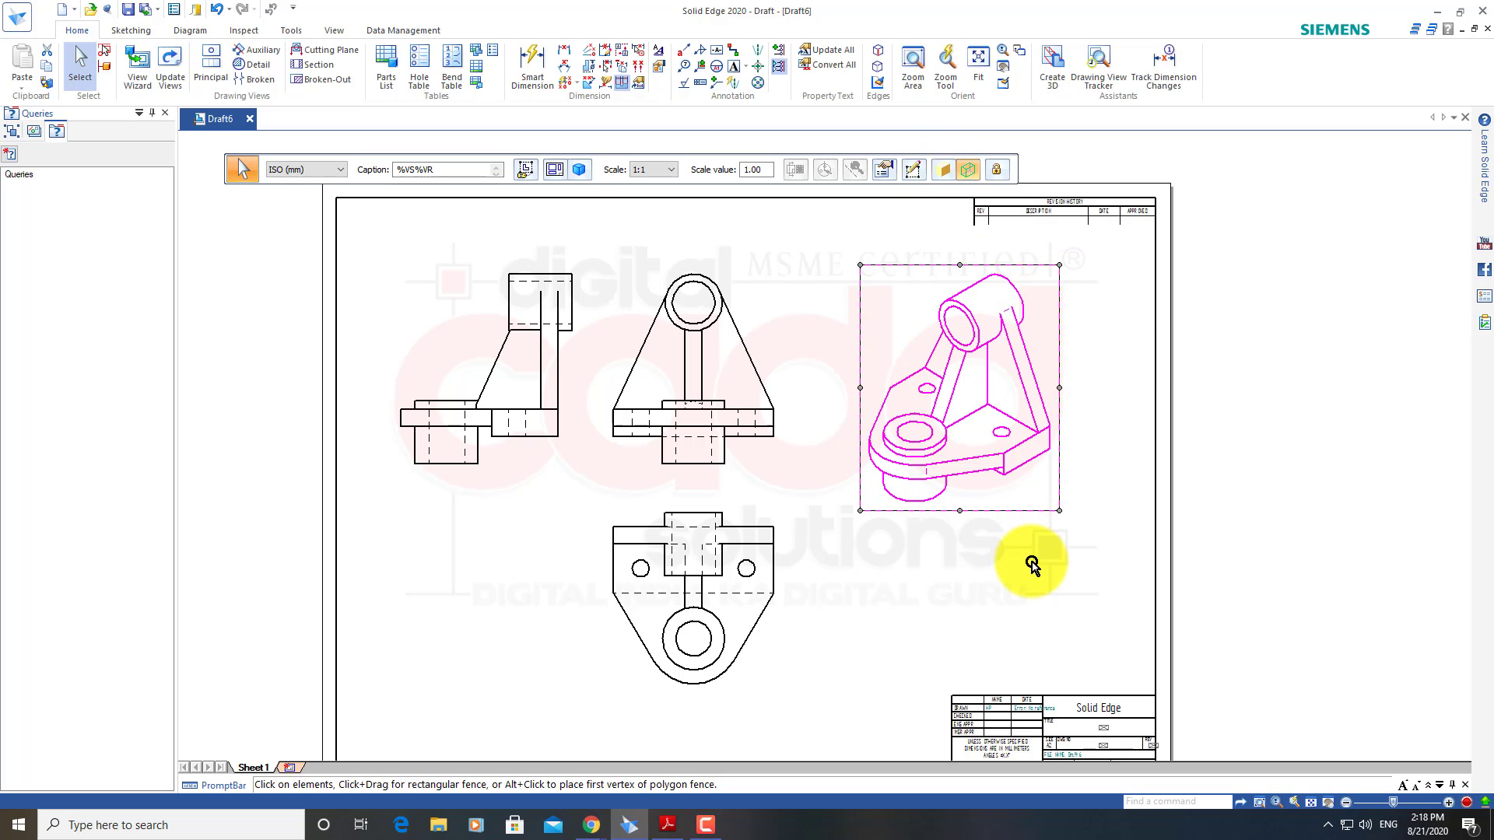
click(170, 59)
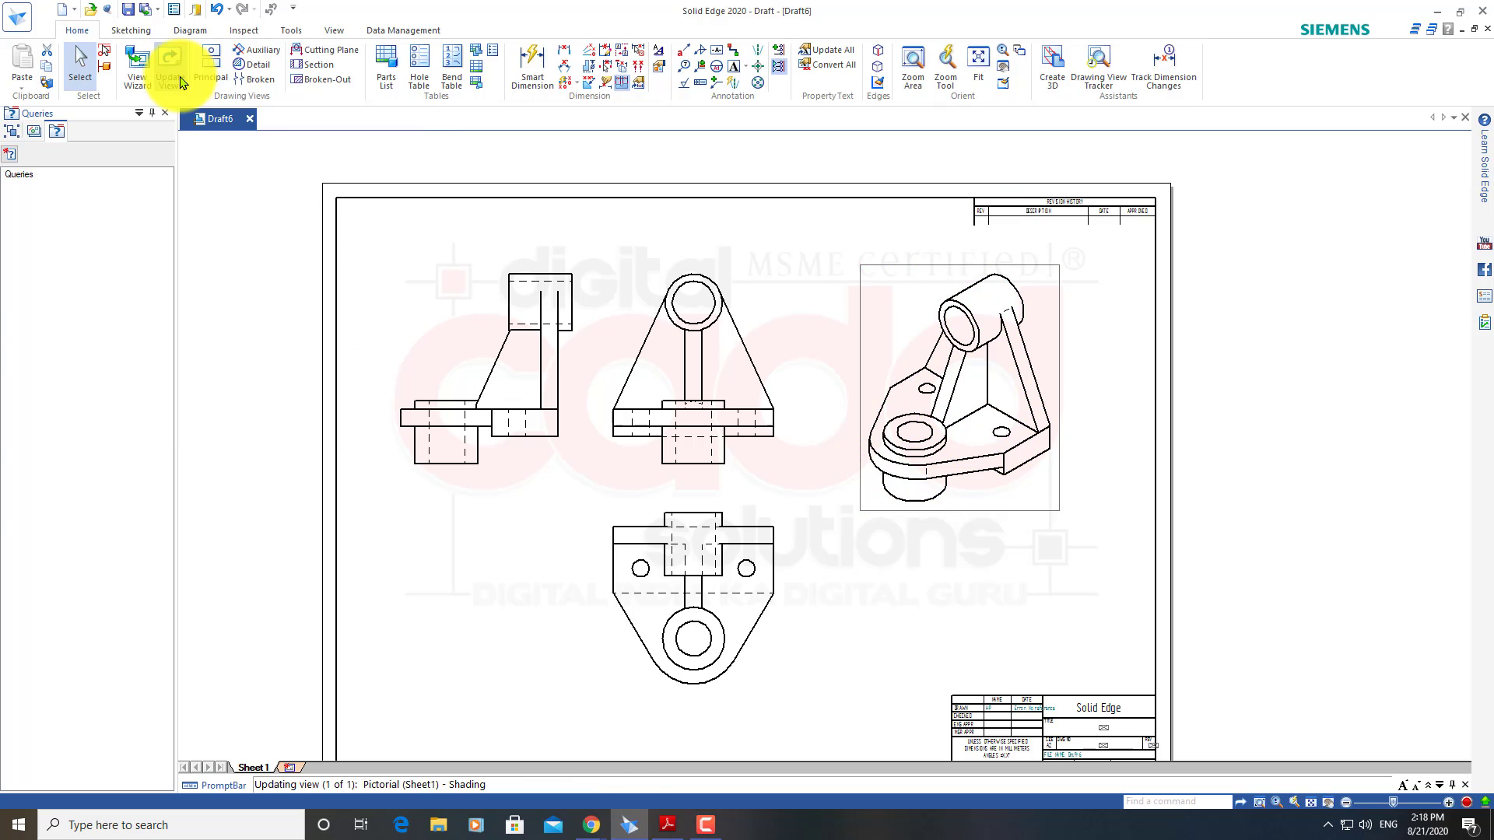
click(897, 579)
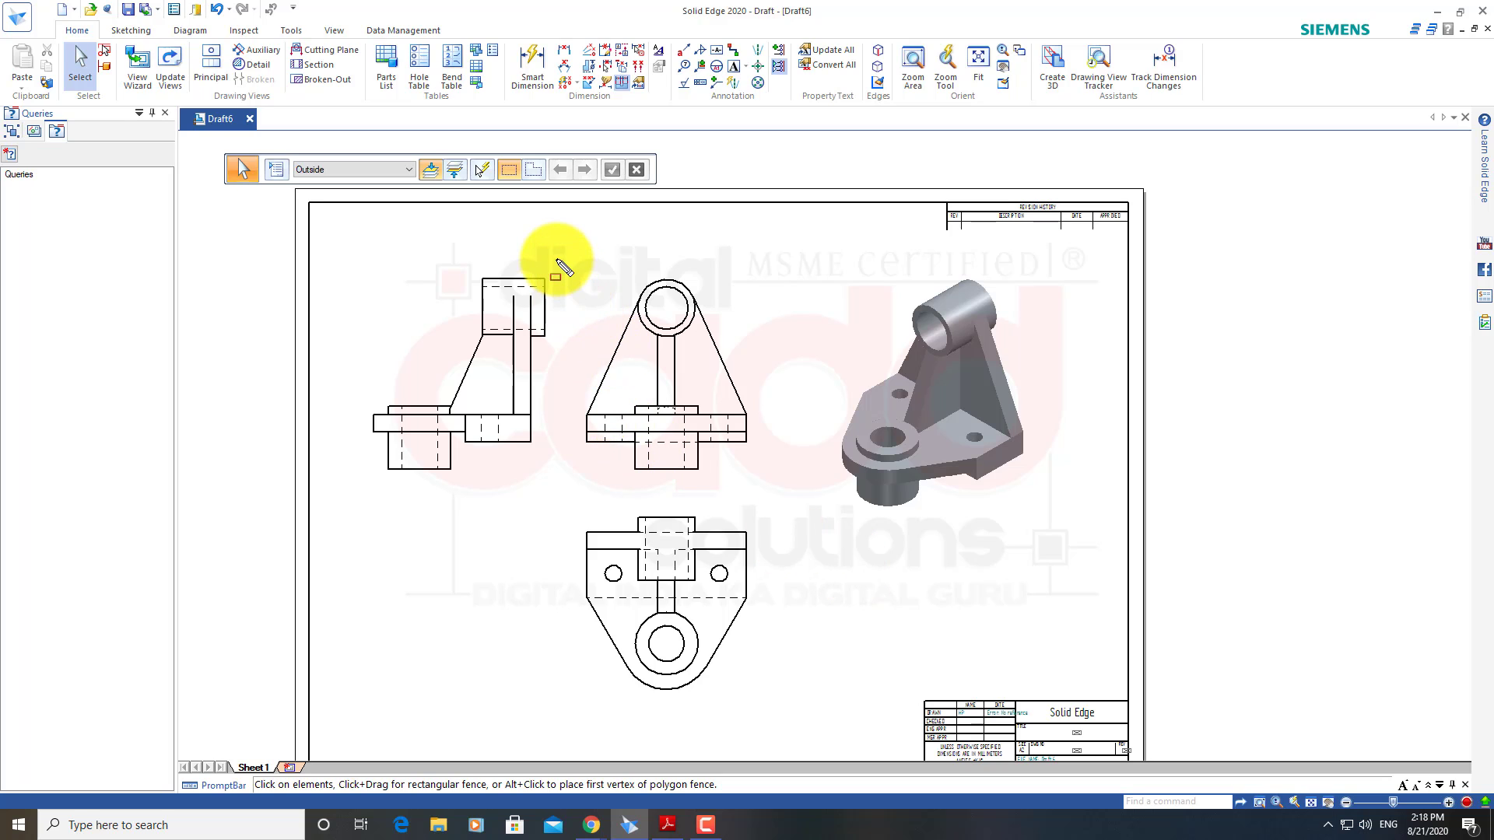
drag(556, 260, 785, 490)
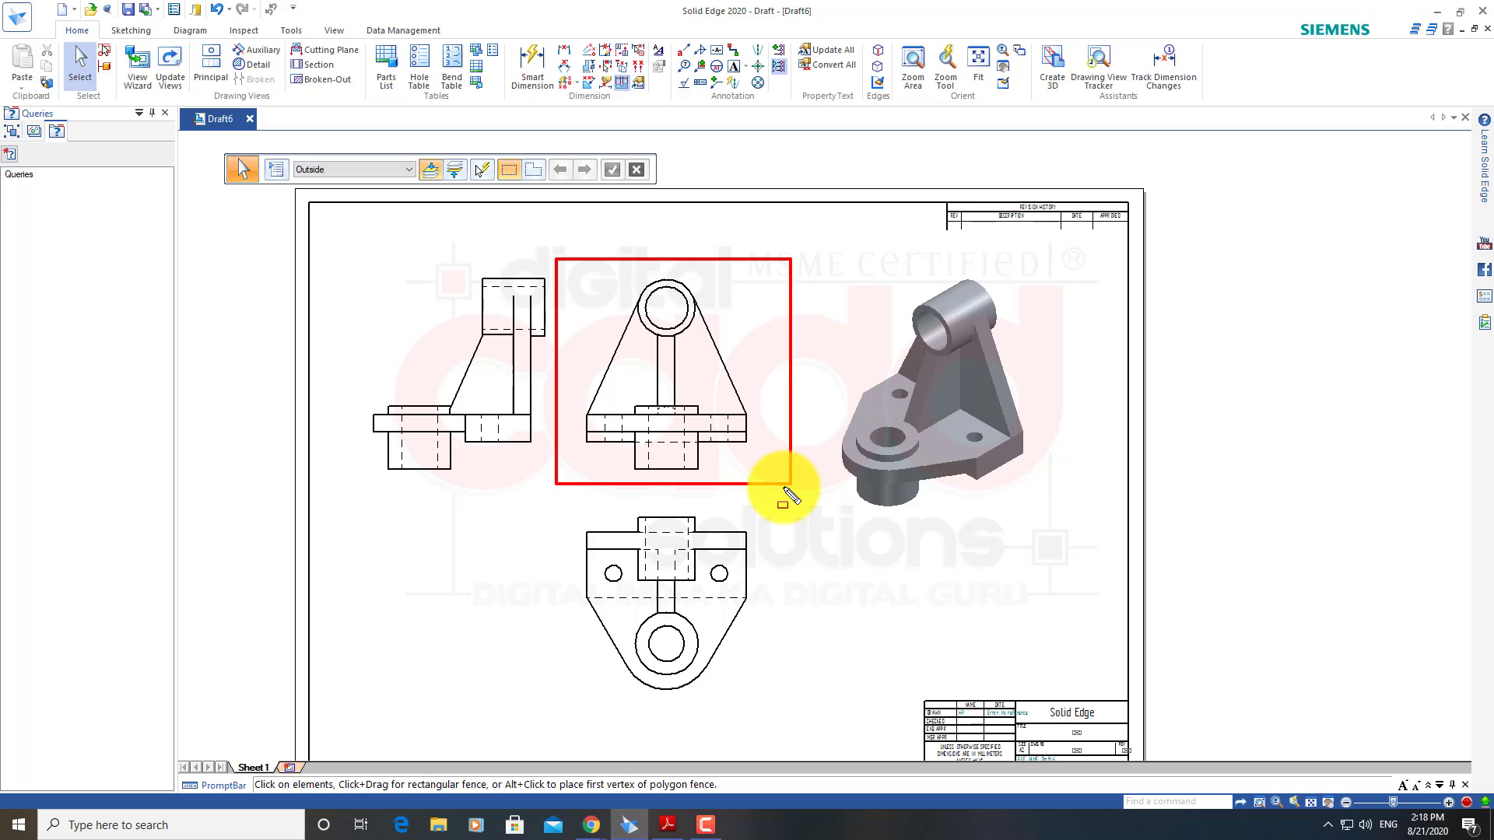
drag(568, 505, 599, 578)
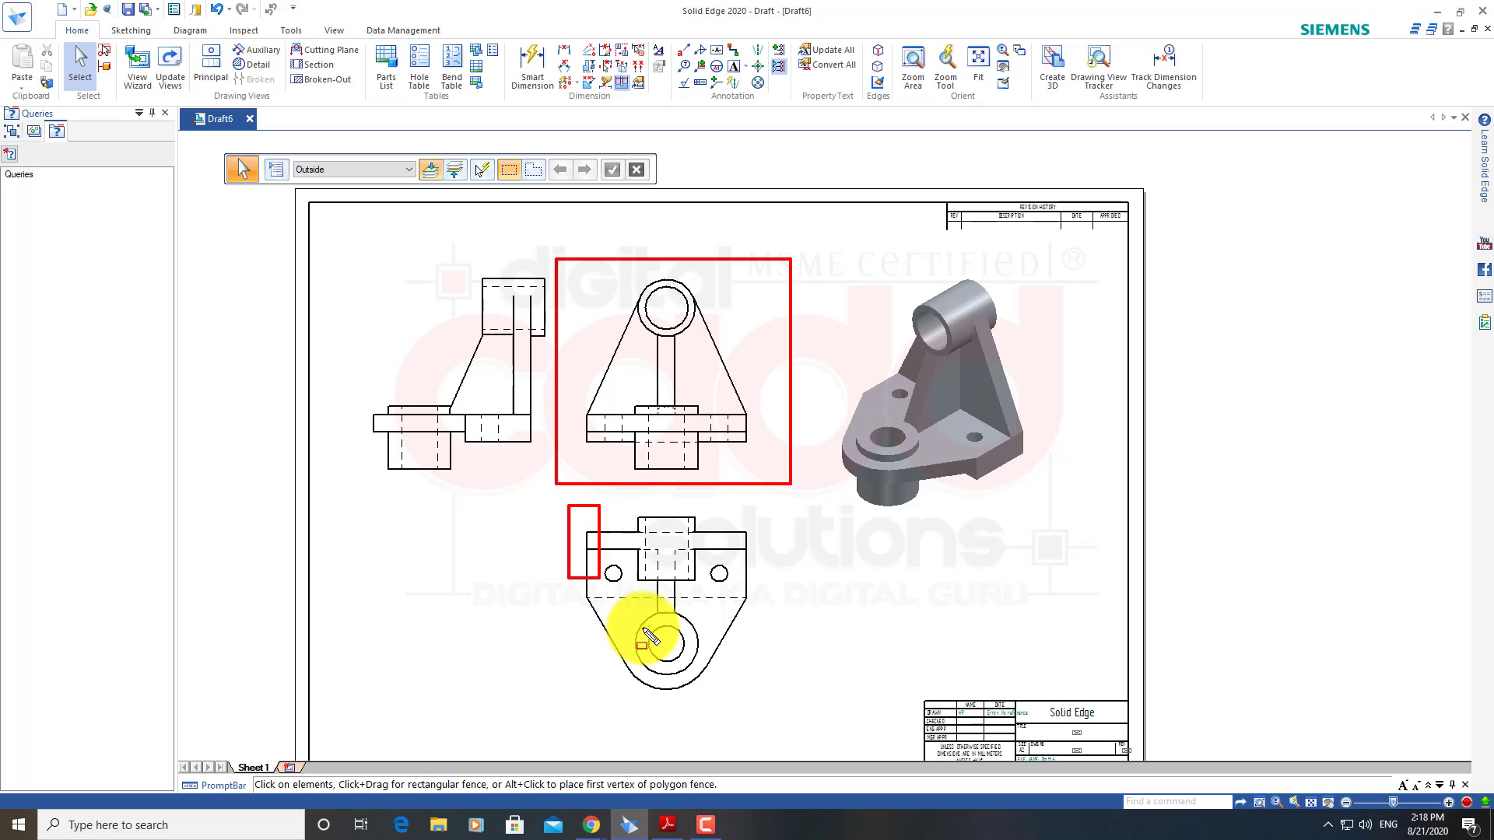
drag(643, 629, 791, 710)
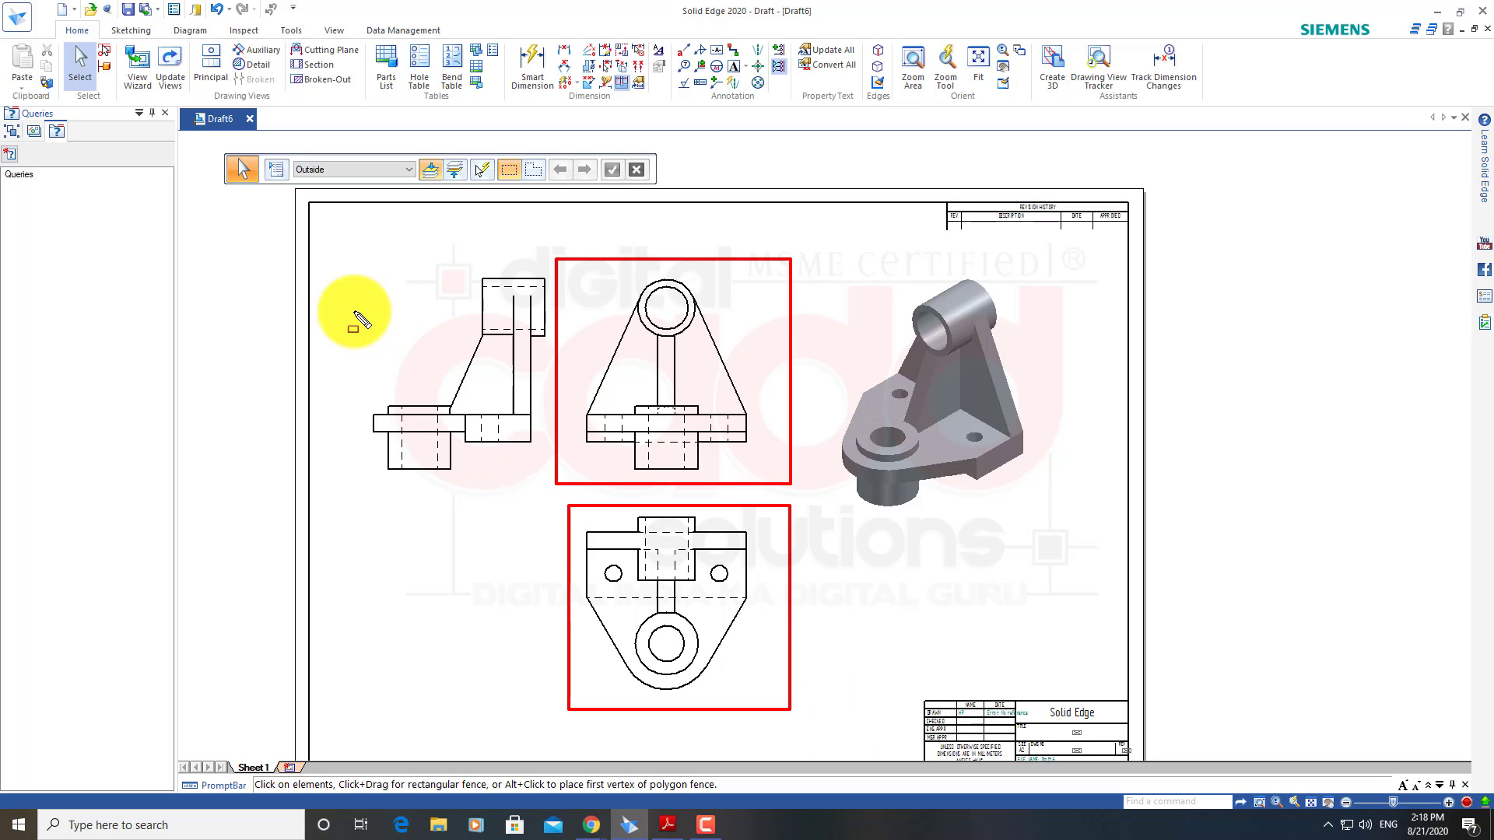
mouse_move(326, 261)
mouse_down()
mouse_move(565, 491)
mouse_move(550, 481)
mouse_up()
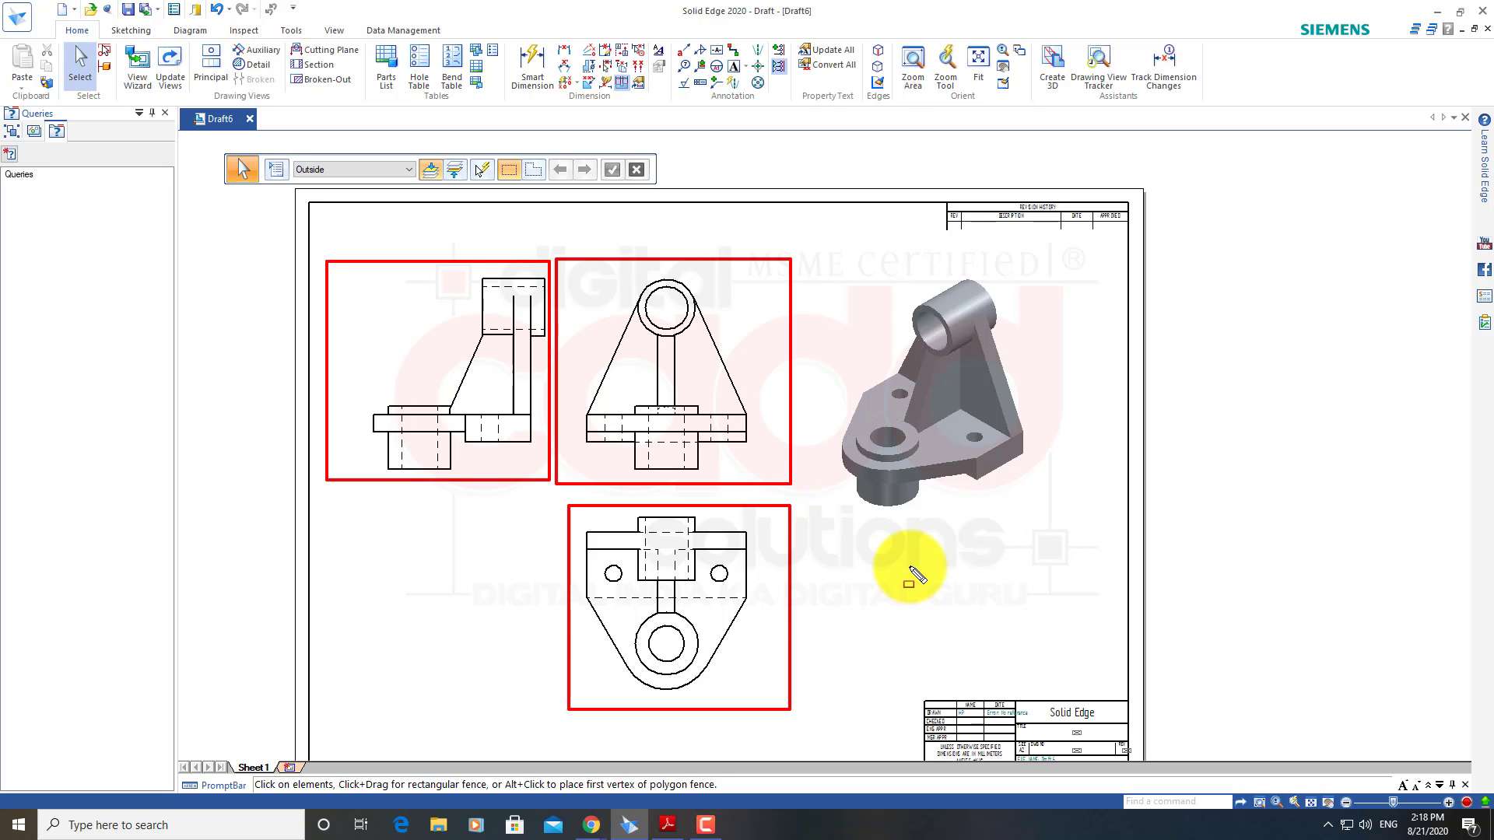
click(859, 538)
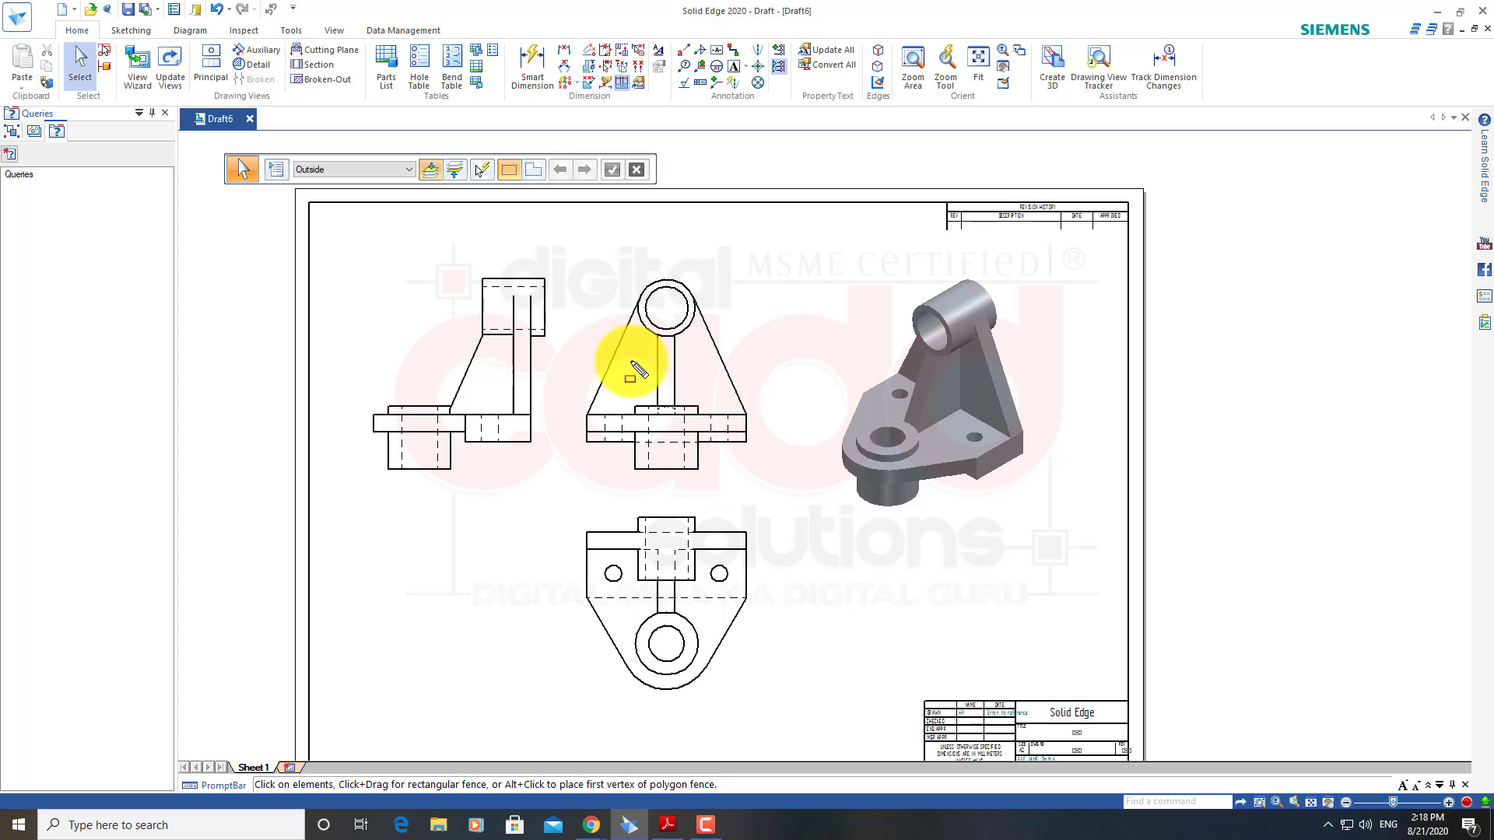
mouse_move(558, 265)
mouse_down()
mouse_move(729, 487)
mouse_move(781, 491)
mouse_up()
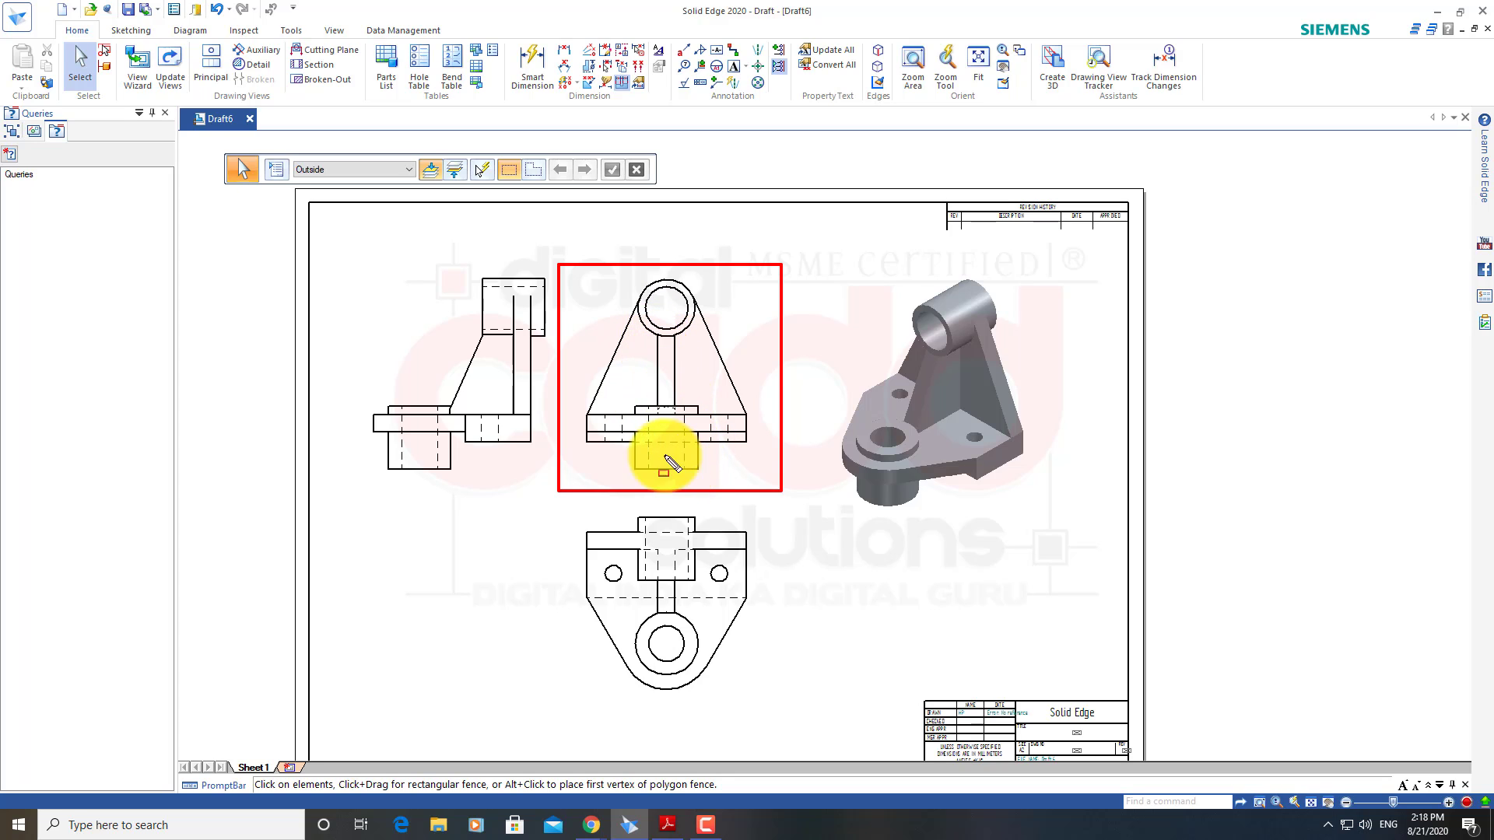
drag(339, 258, 434, 381)
drag(479, 439, 558, 490)
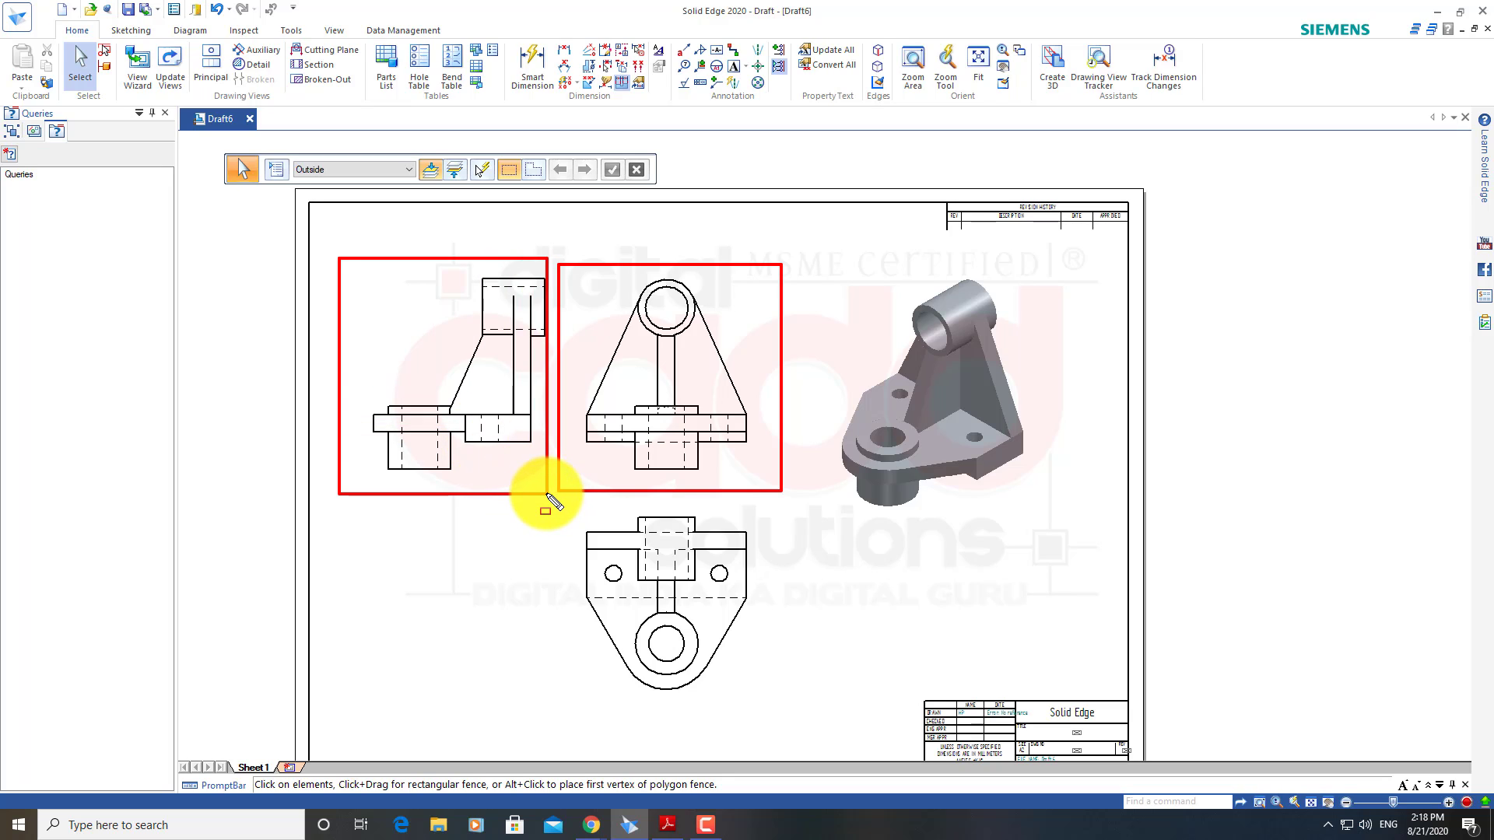
drag(558, 490, 547, 493)
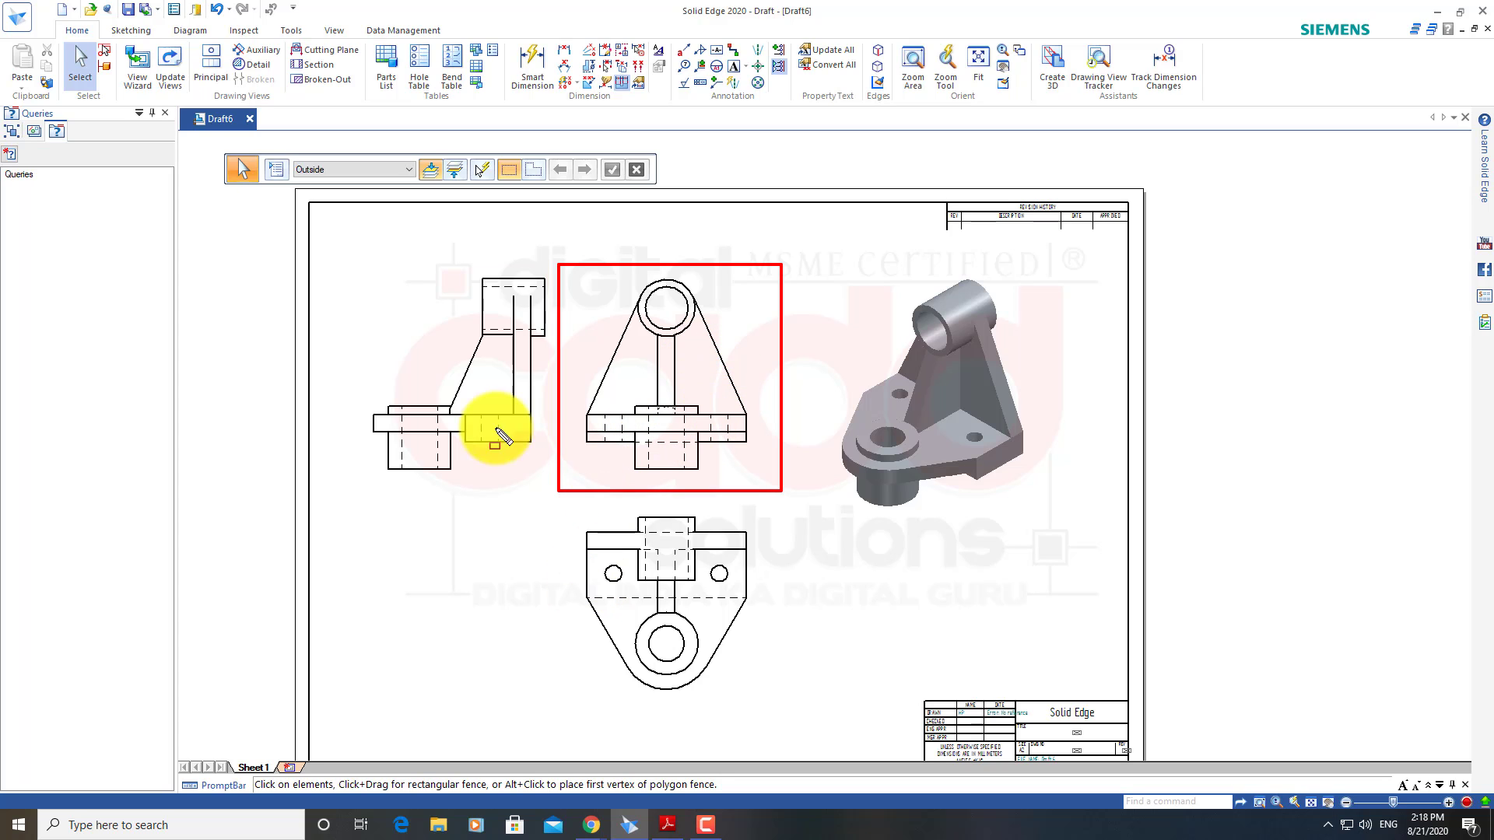
drag(345, 258, 554, 485)
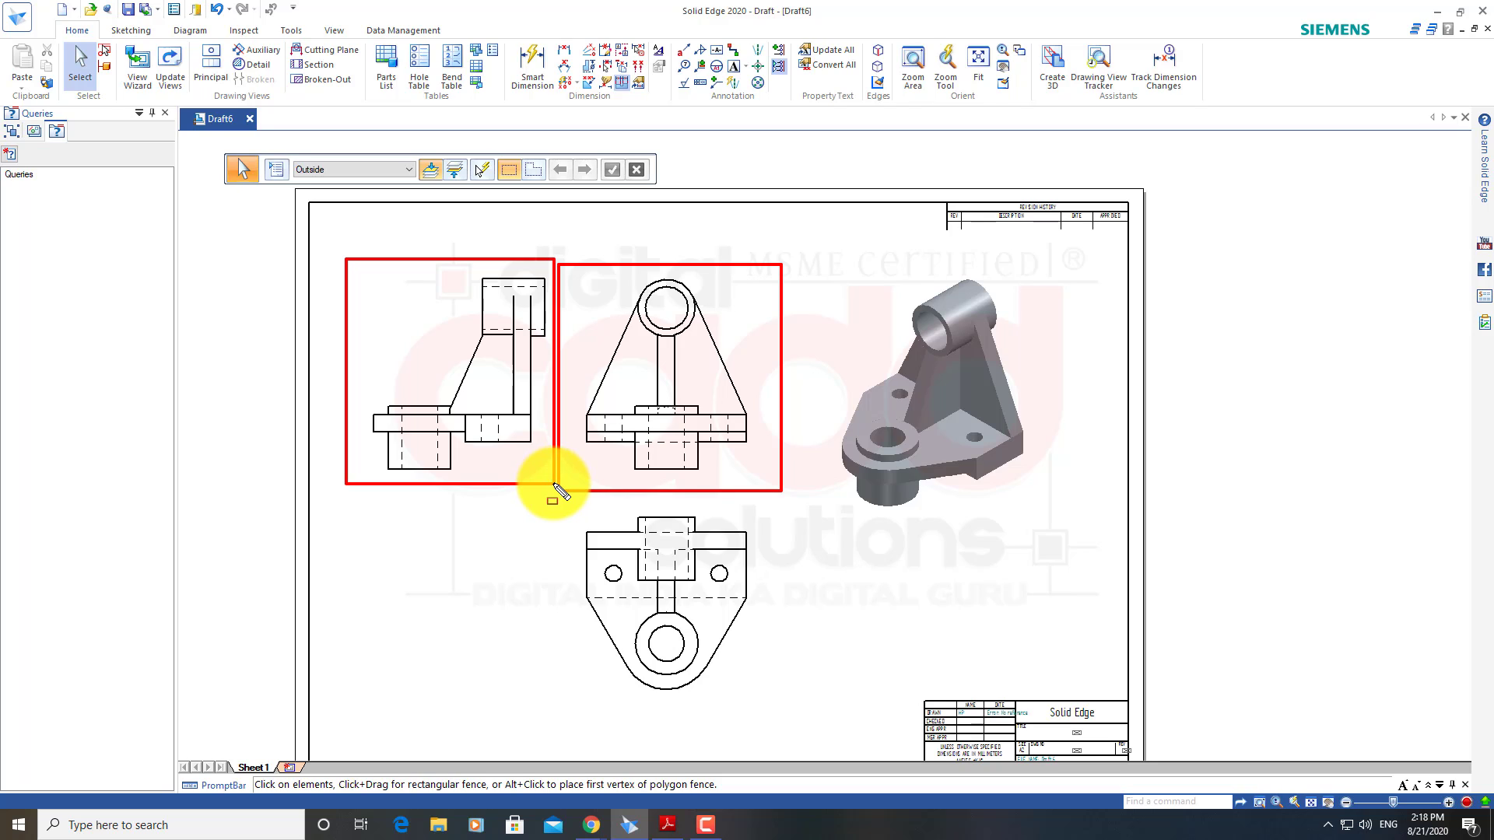
drag(554, 484, 551, 490)
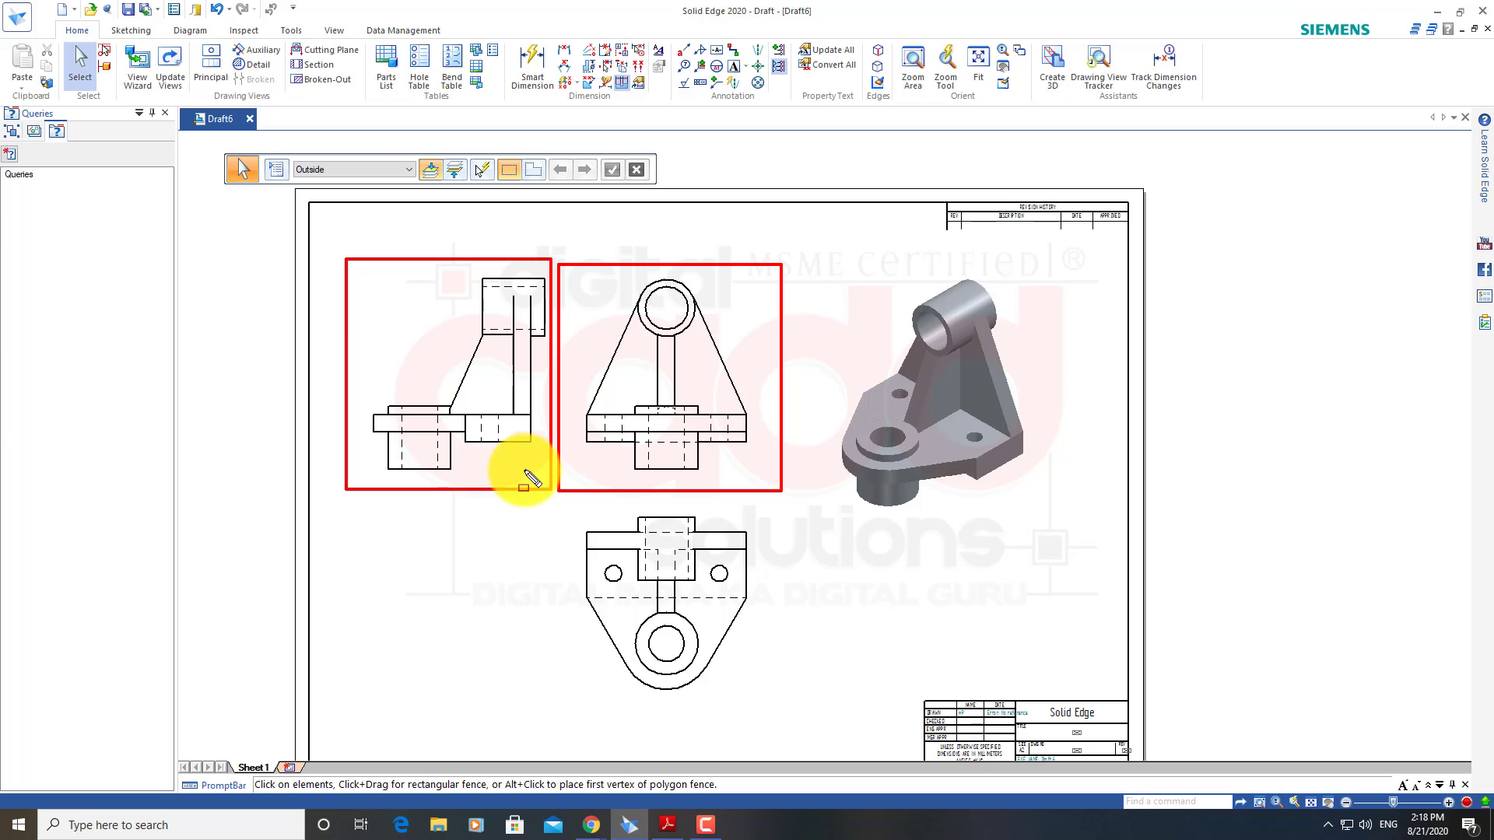
click(627, 574)
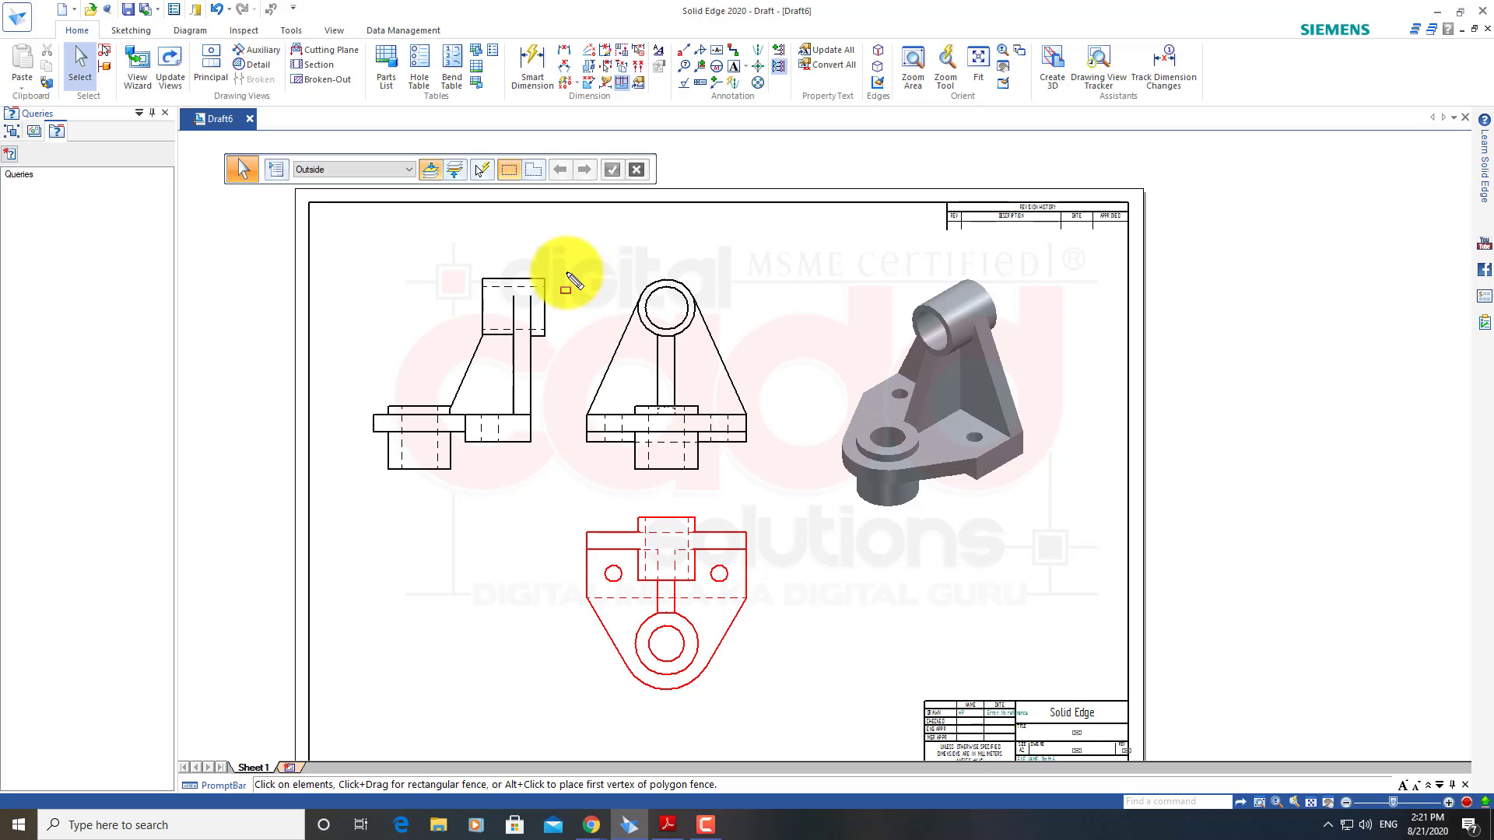
drag(562, 265, 593, 338)
drag(662, 428, 772, 489)
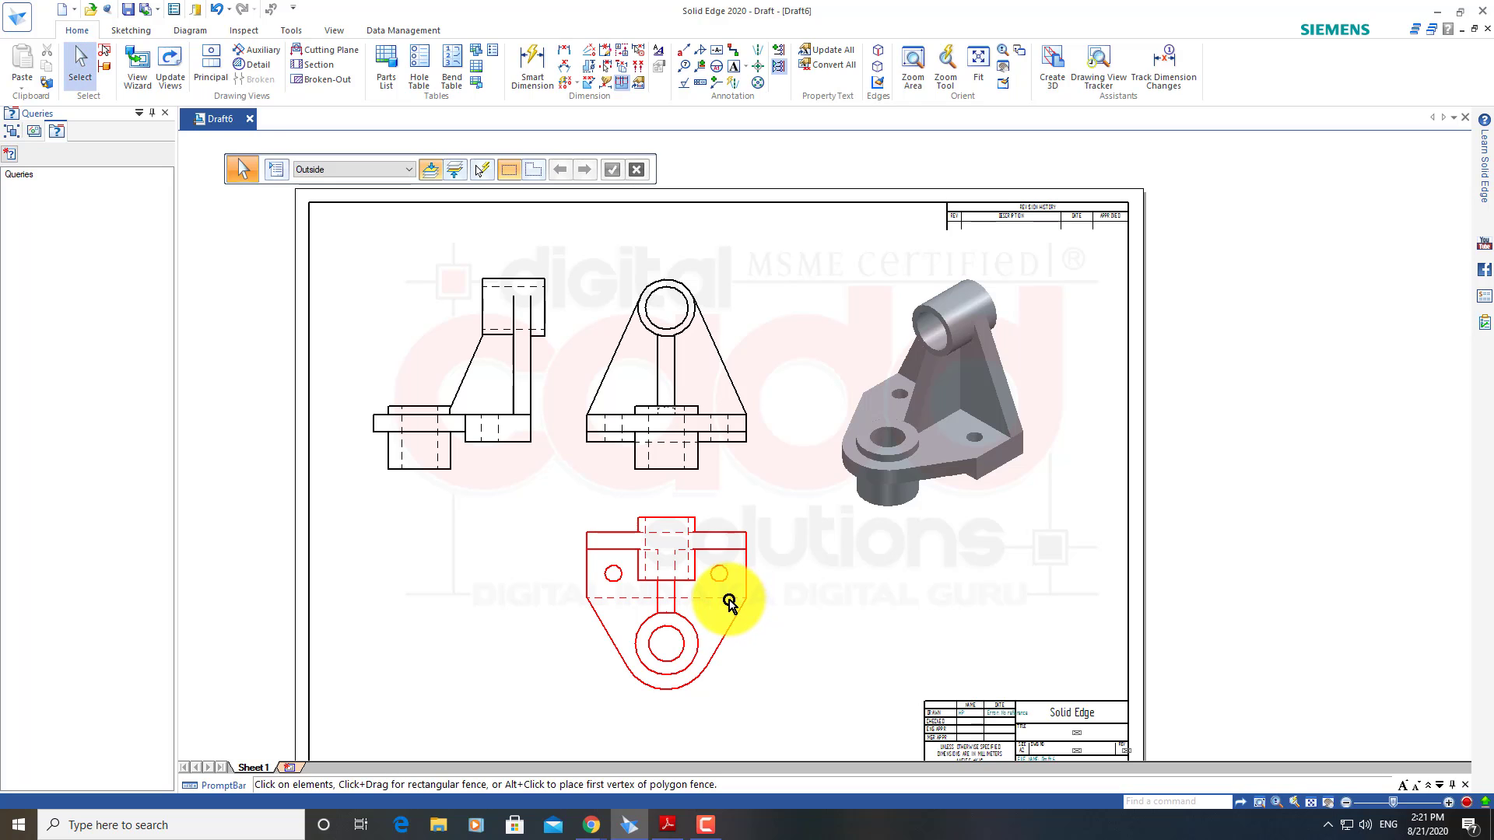
click(206, 69)
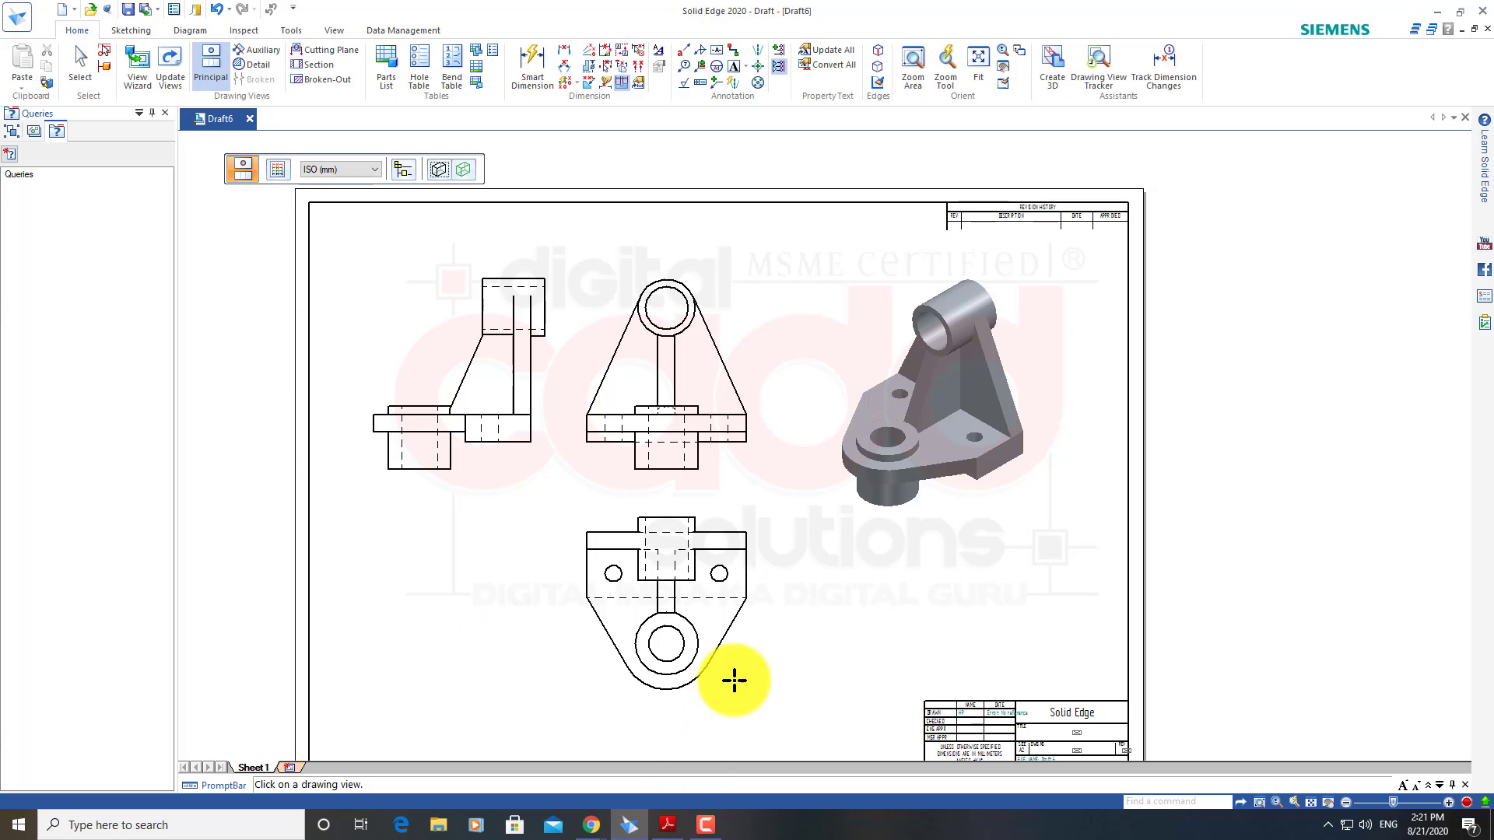
click(740, 615)
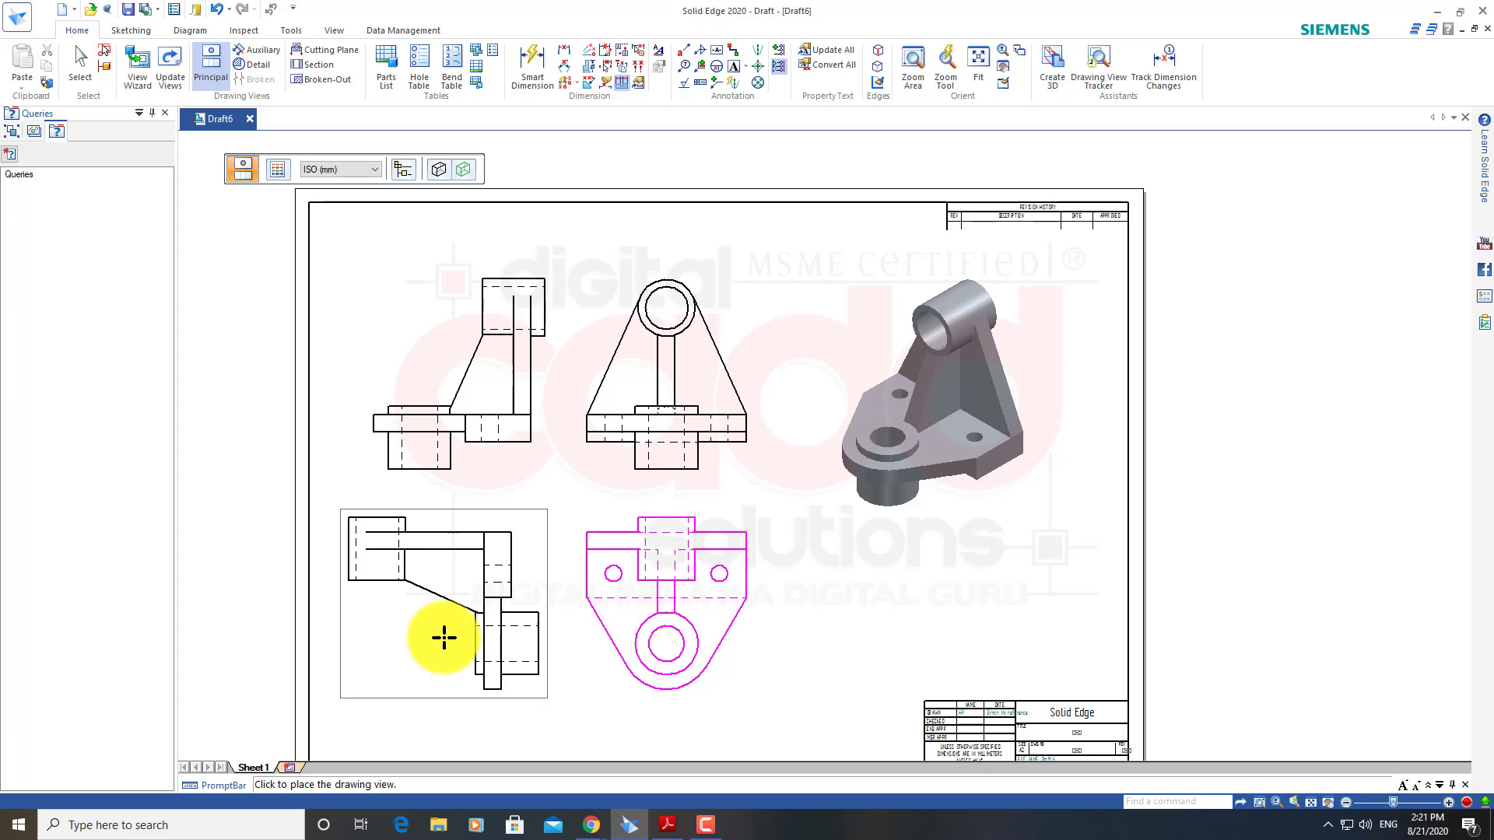
key(Escape)
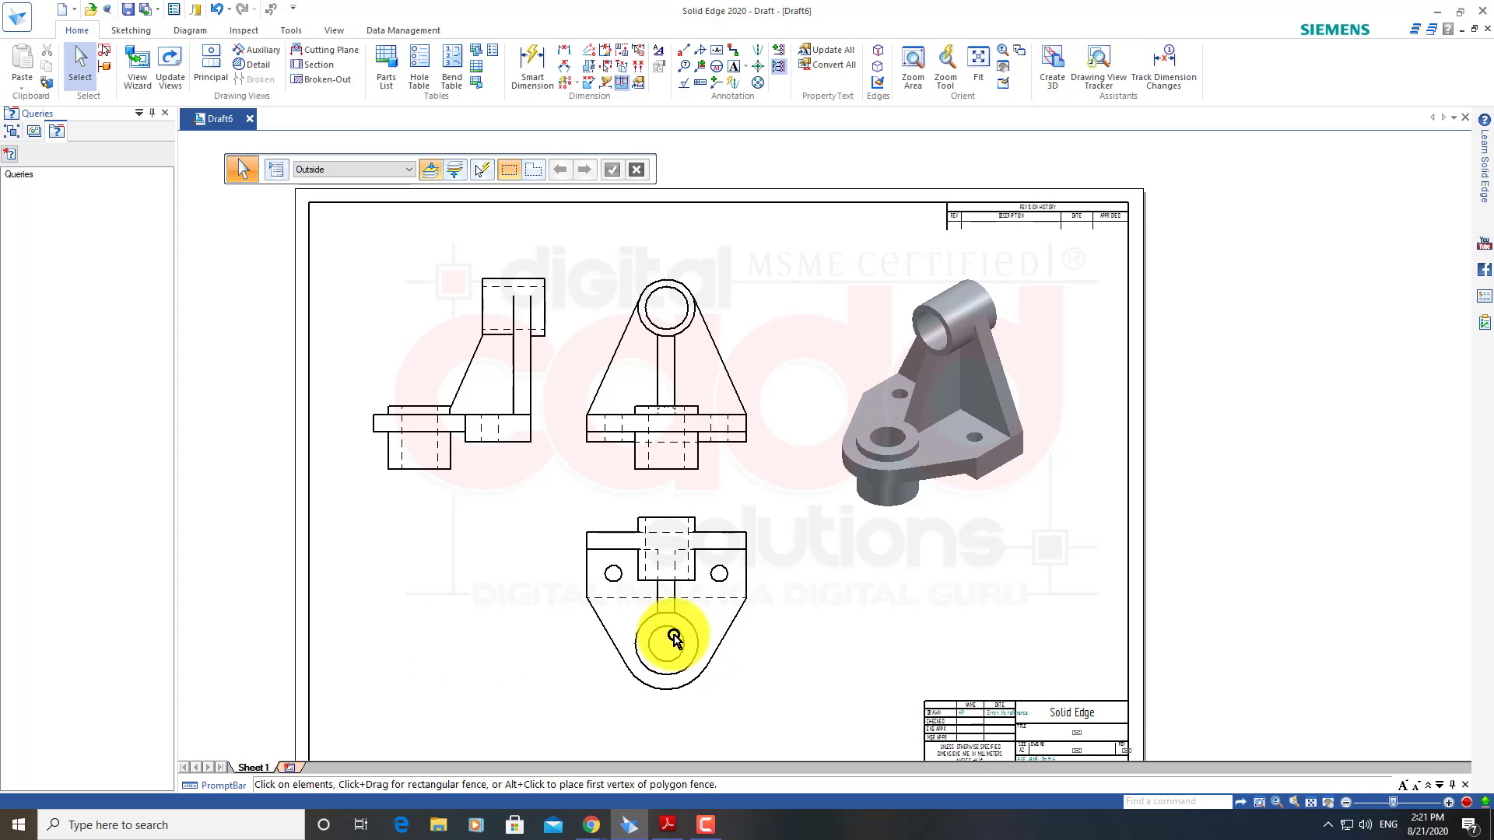
middle_drag(867, 568, 827, 634)
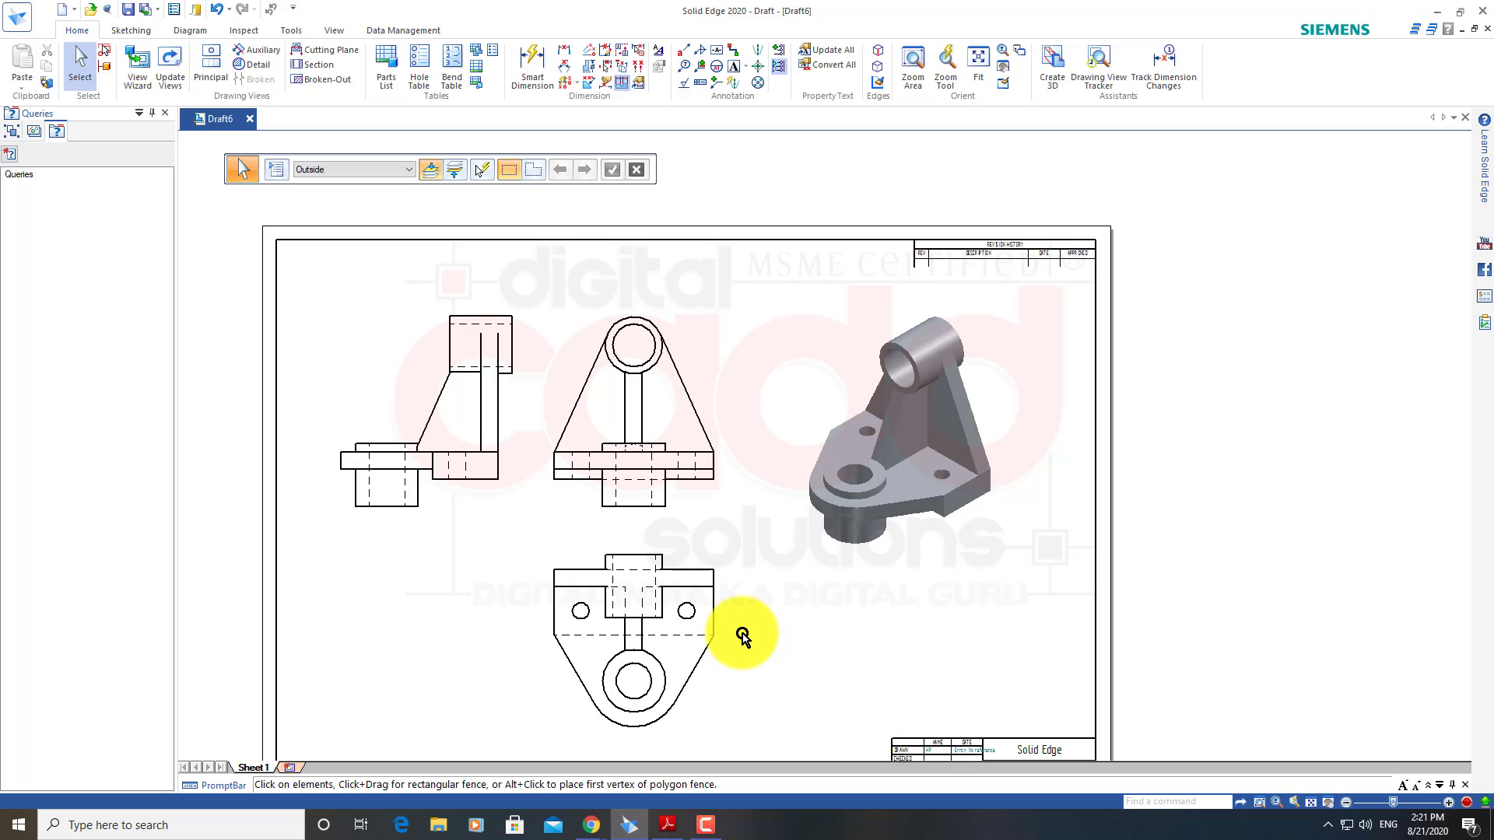
drag(768, 299, 1036, 650)
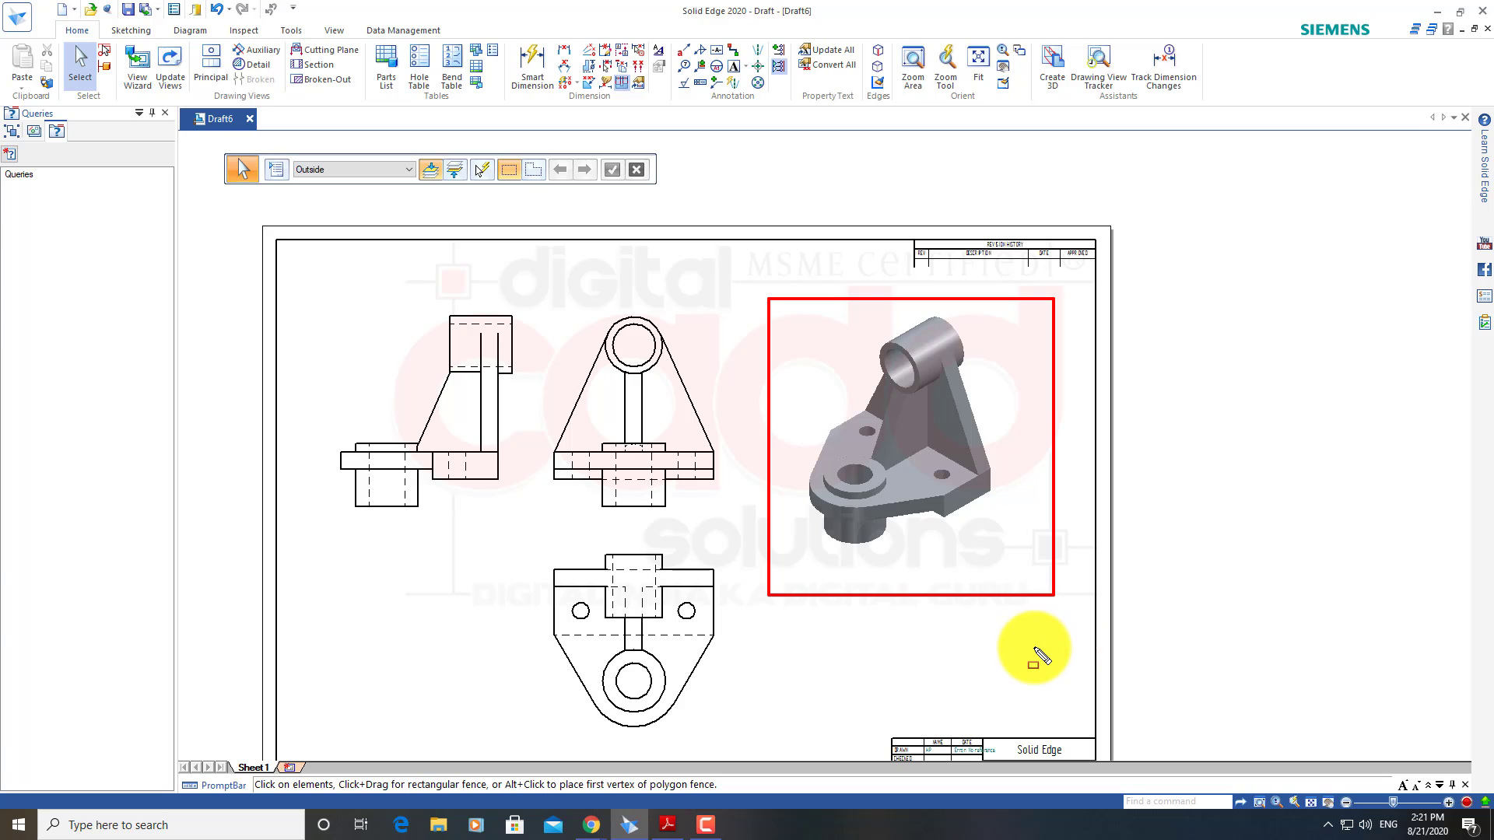
drag(742, 593, 822, 552)
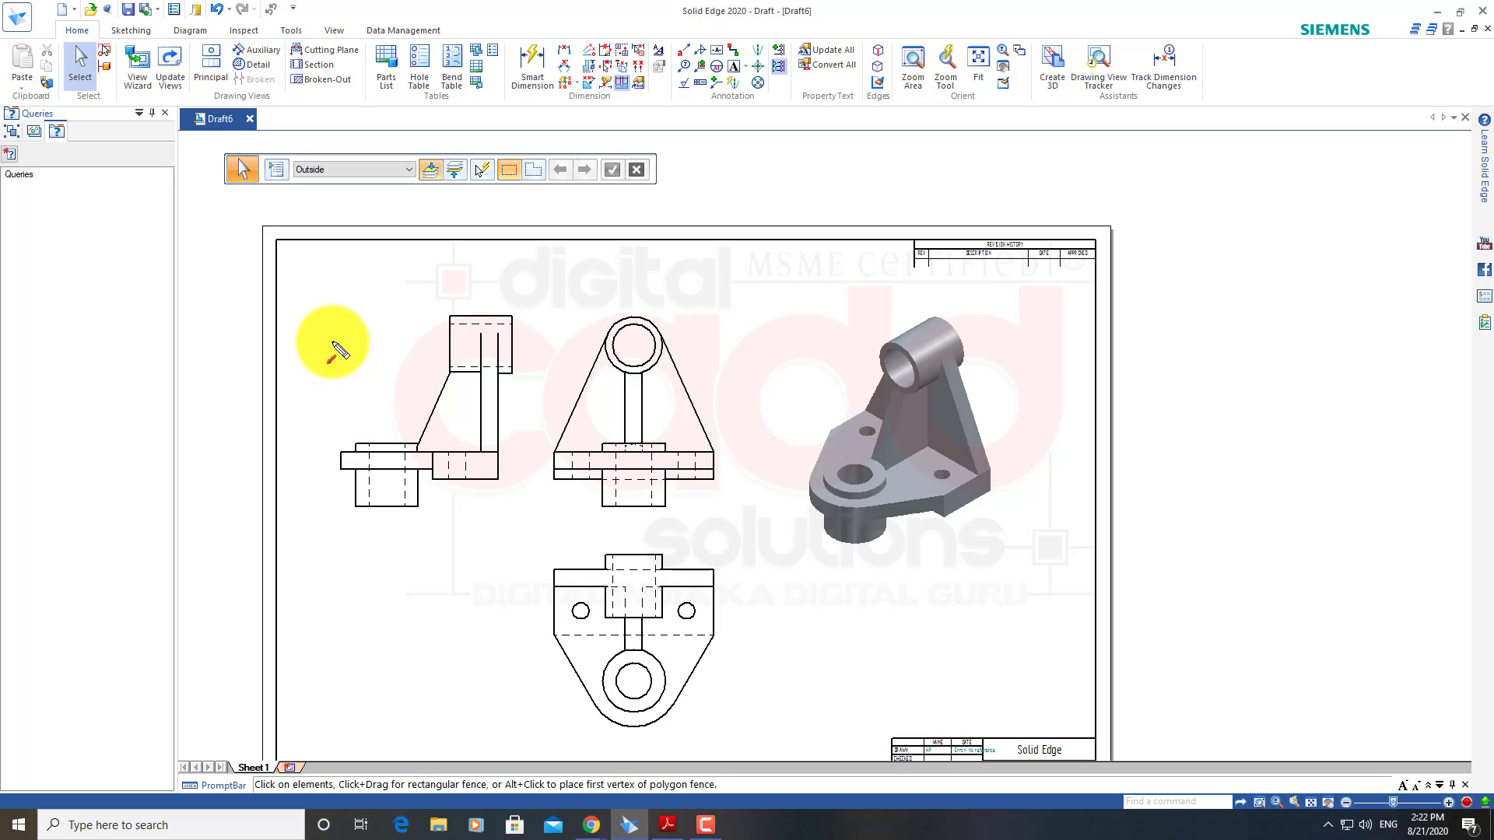
drag(305, 284, 537, 530)
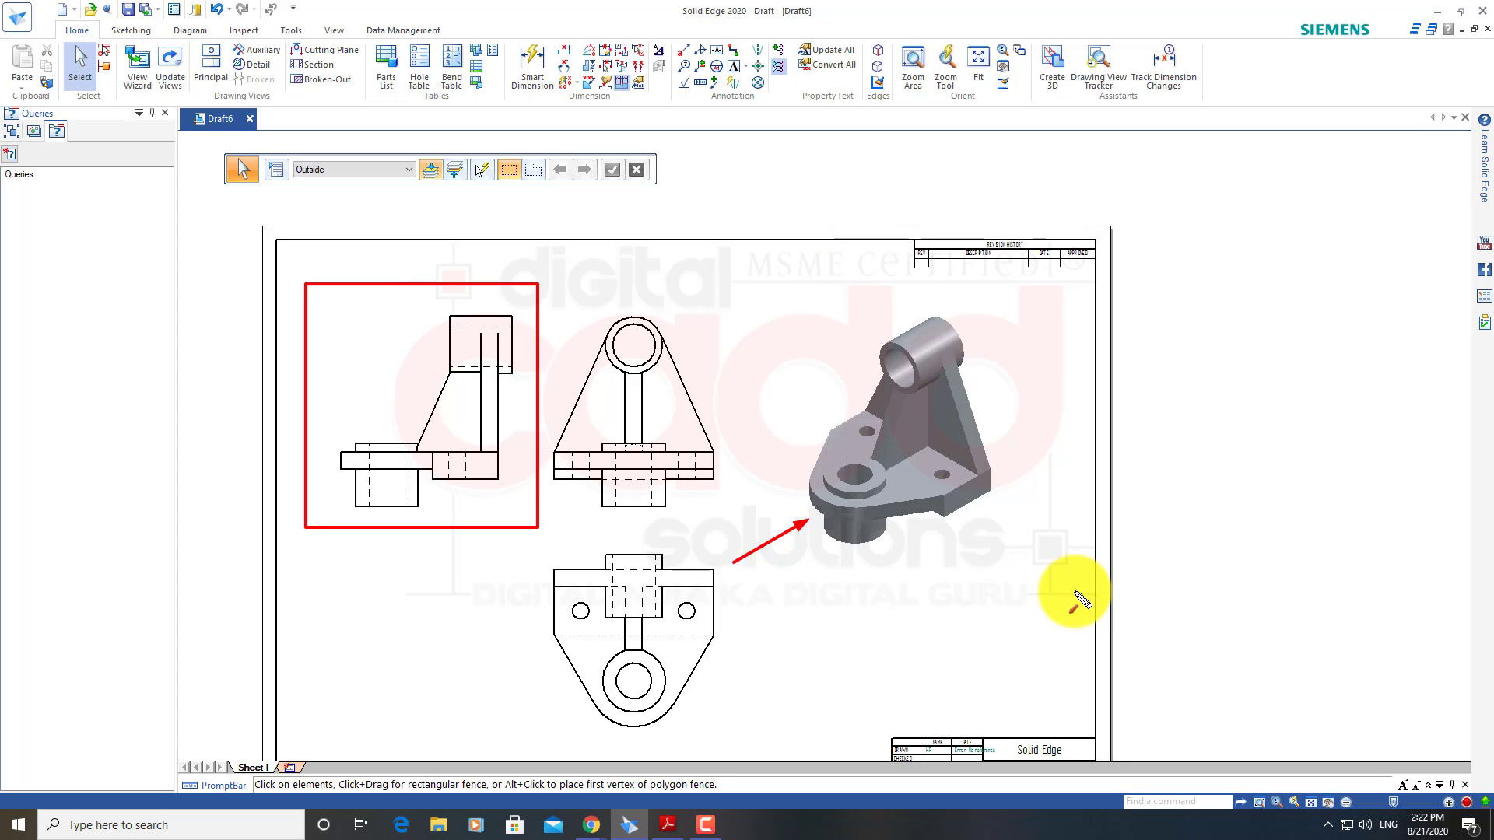
drag(1075, 591, 984, 530)
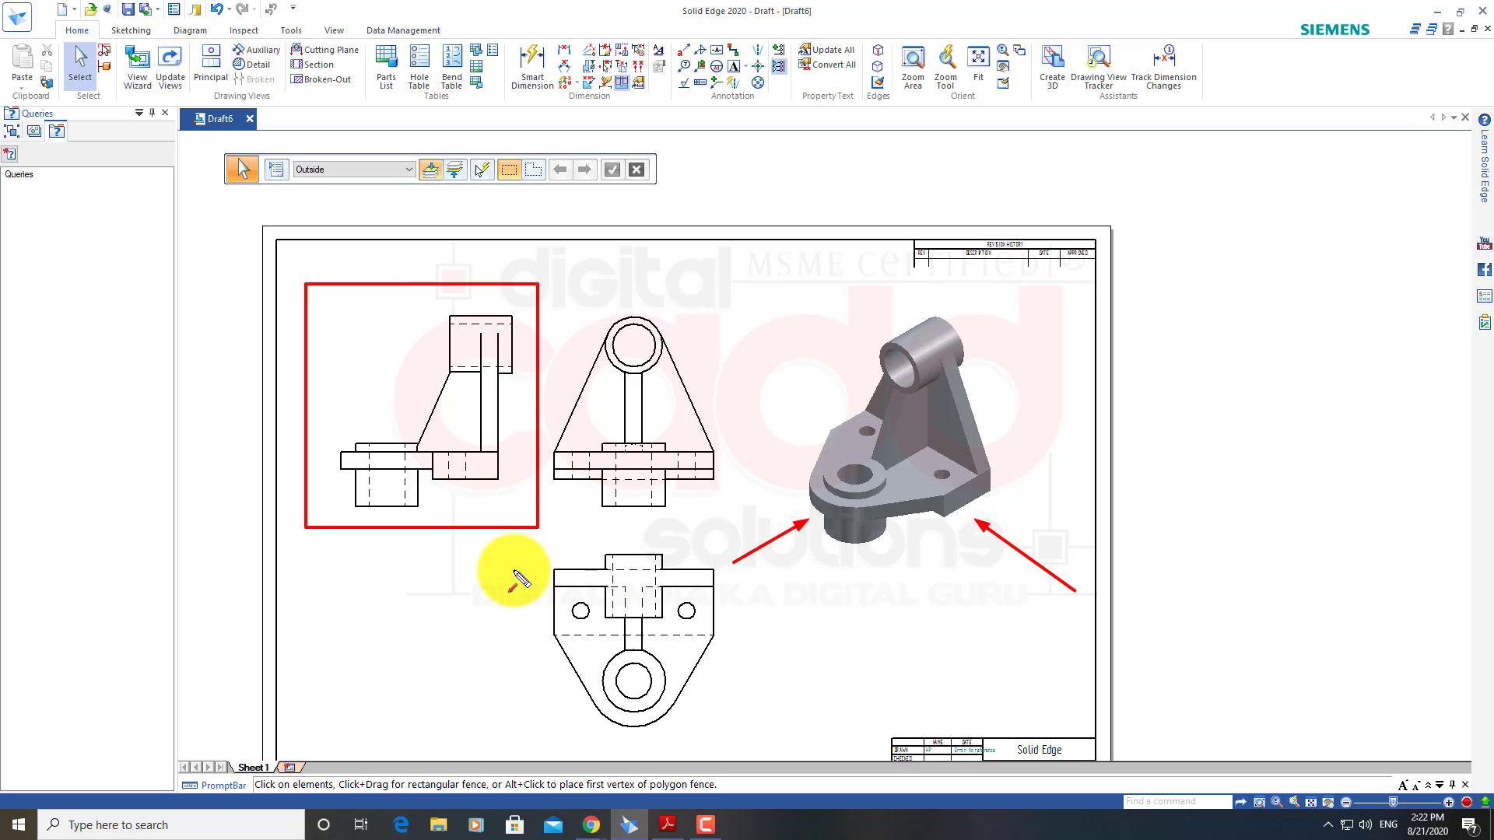
mouse_move(530, 538)
mouse_down()
mouse_move(632, 685)
mouse_move(734, 733)
mouse_up()
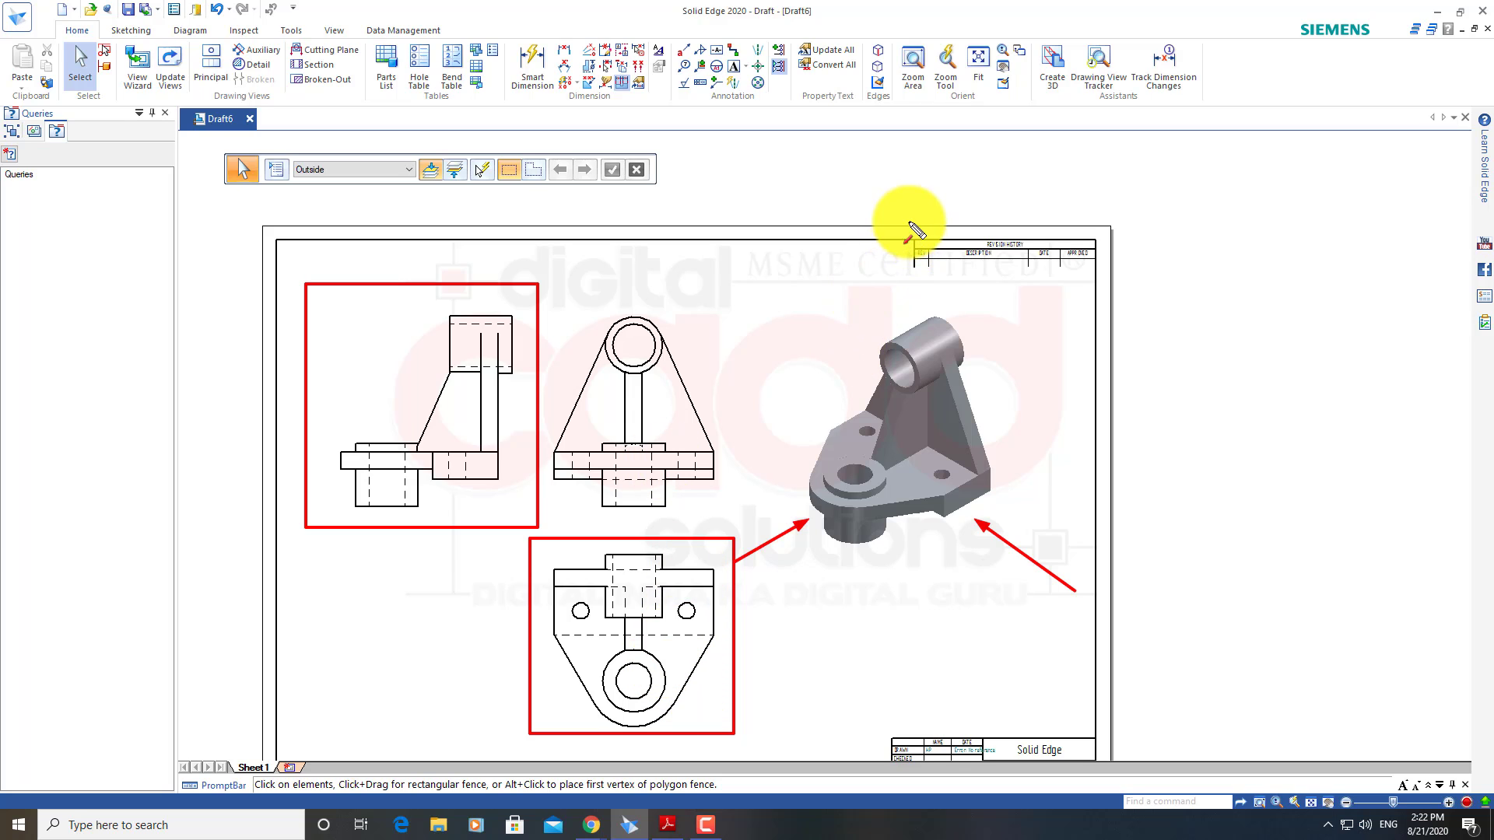
drag(908, 222, 908, 311)
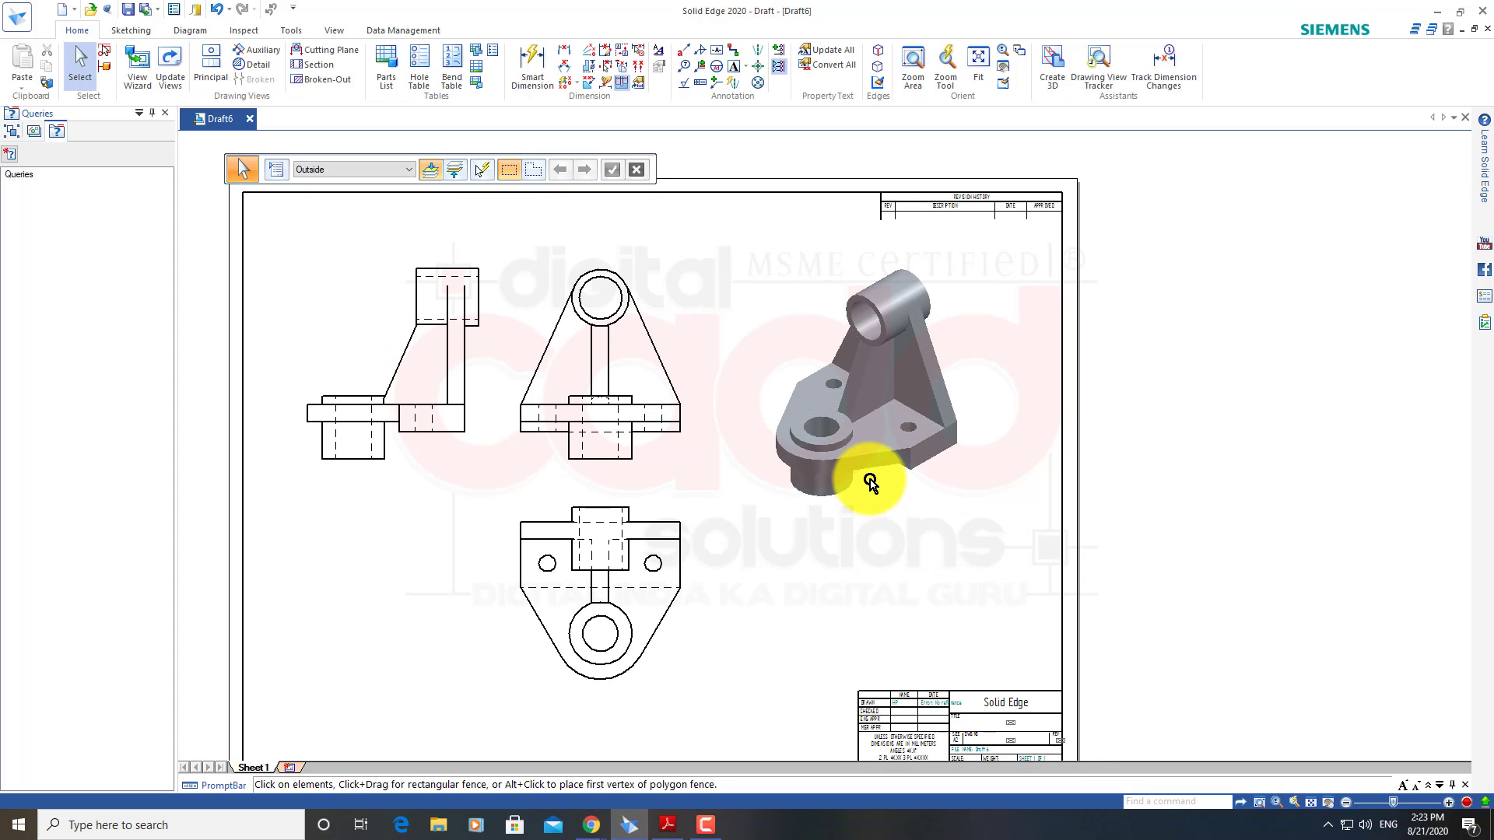
click(15, 23)
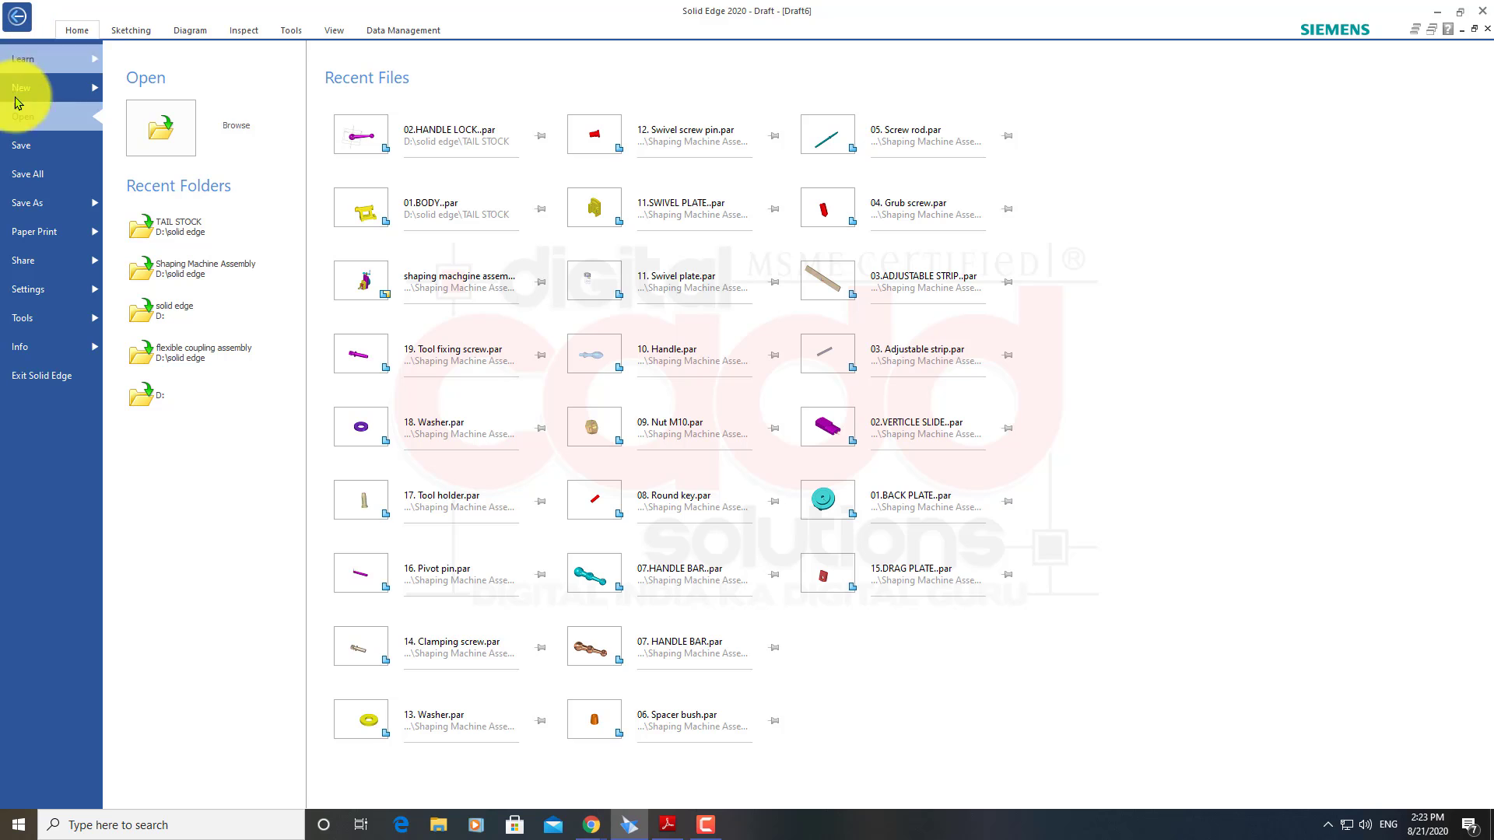
click(44, 293)
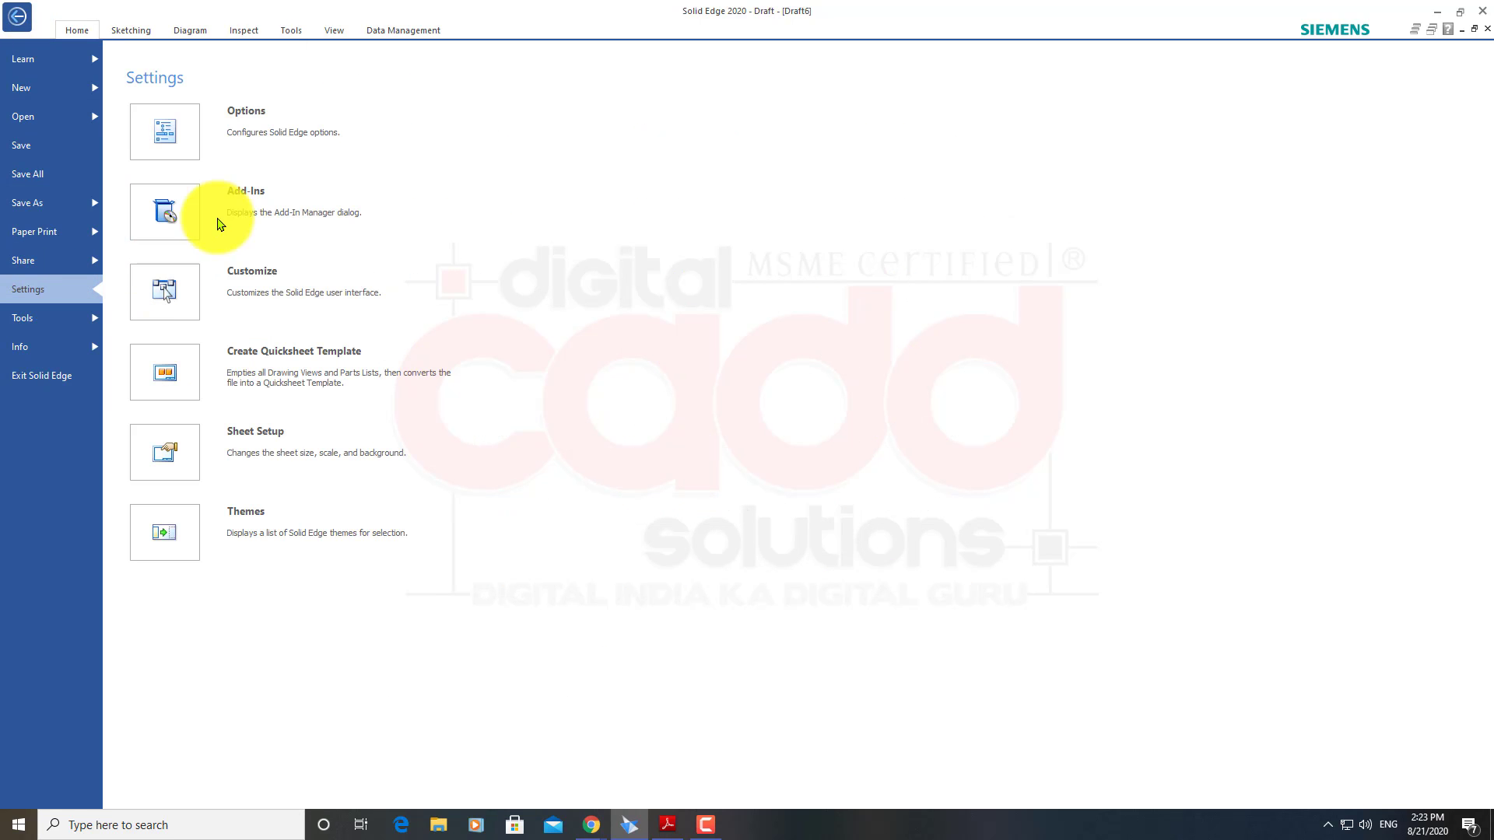
click(240, 135)
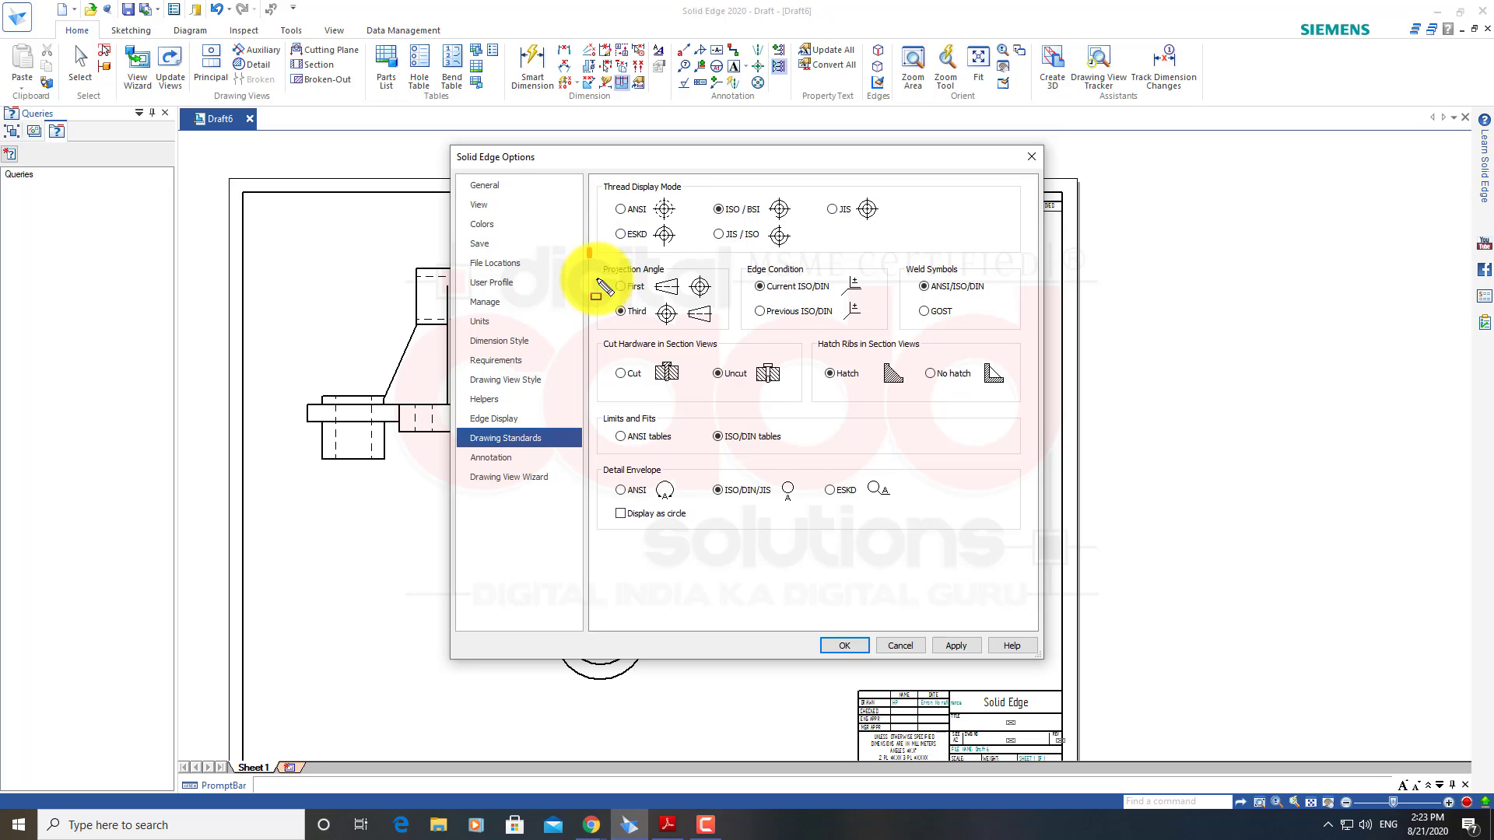
drag(588, 250, 739, 336)
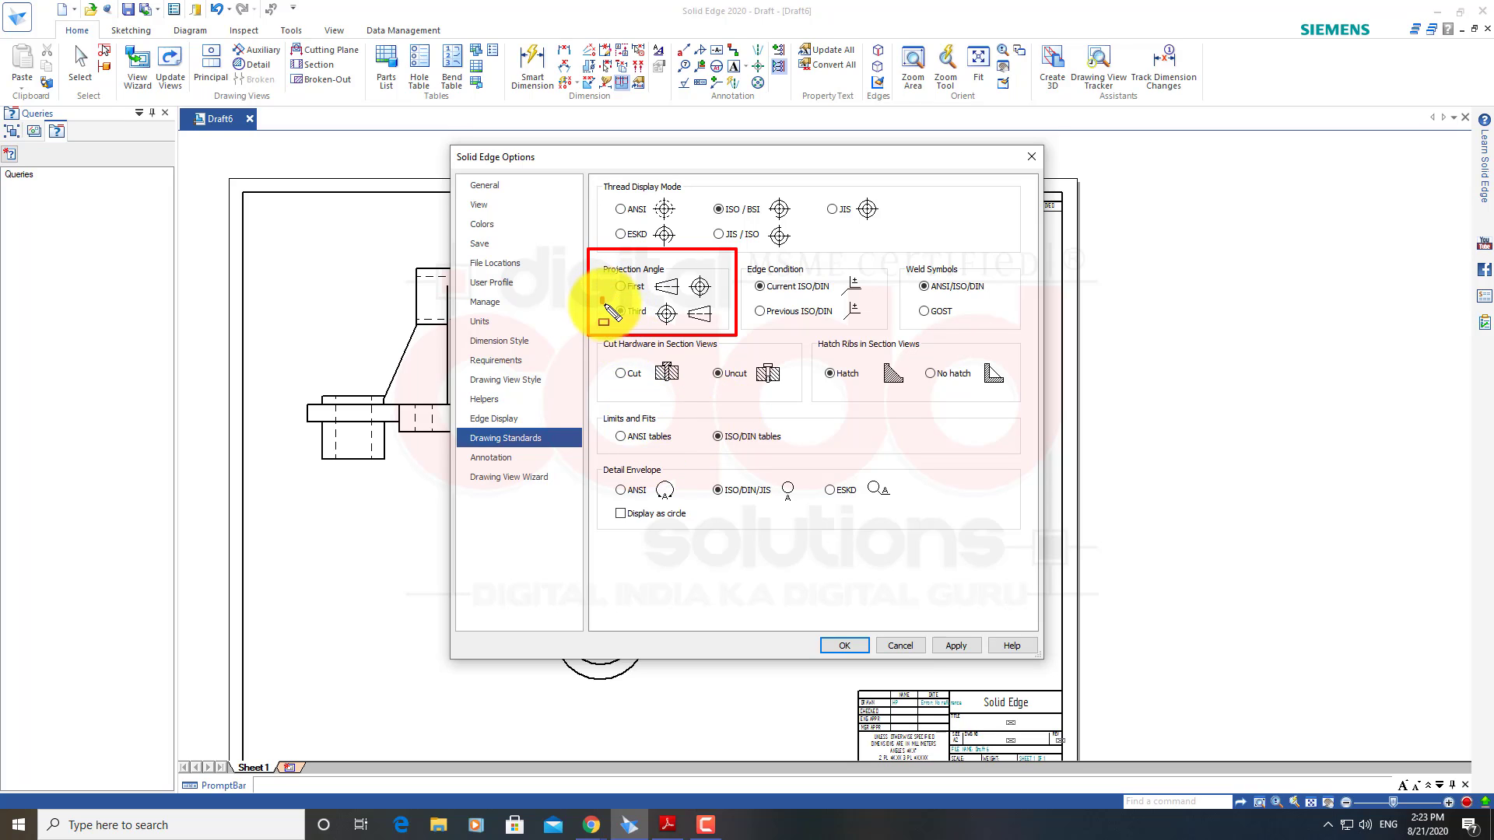
drag(601, 298, 724, 337)
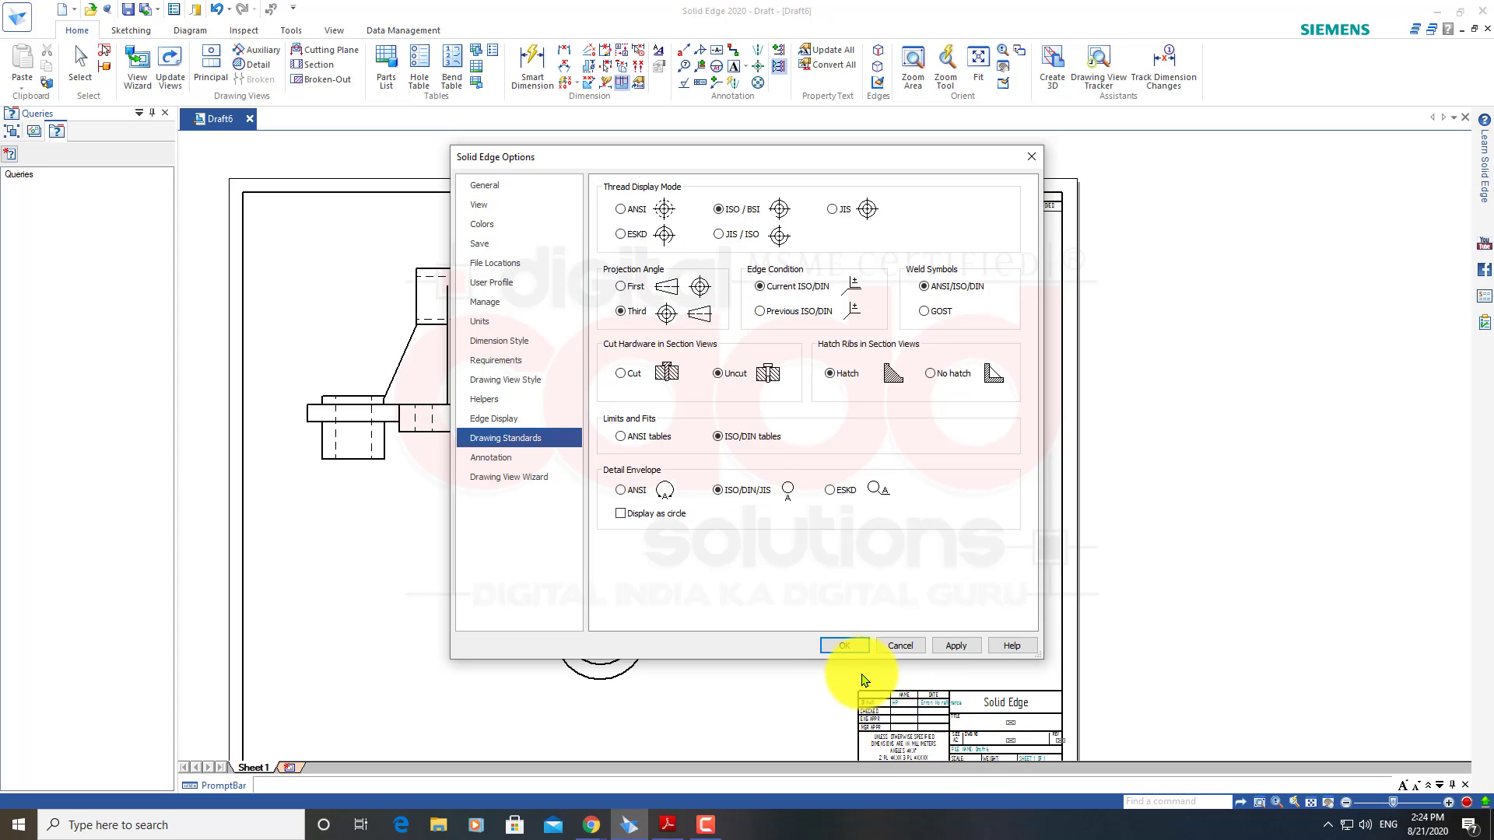
click(861, 645)
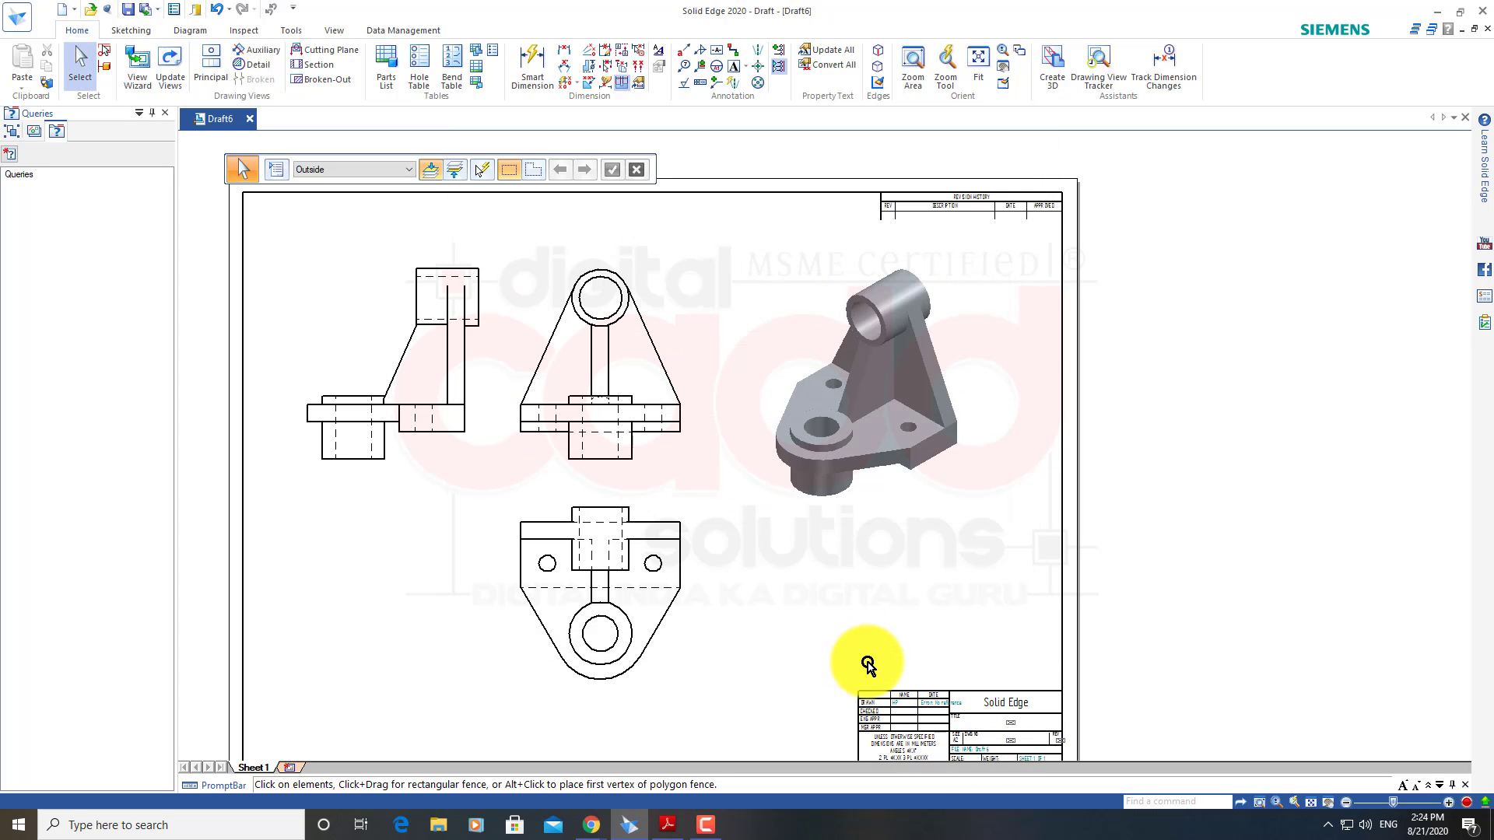
Update the drawing views and move the isometric view off the sheet to the right
click(173, 68)
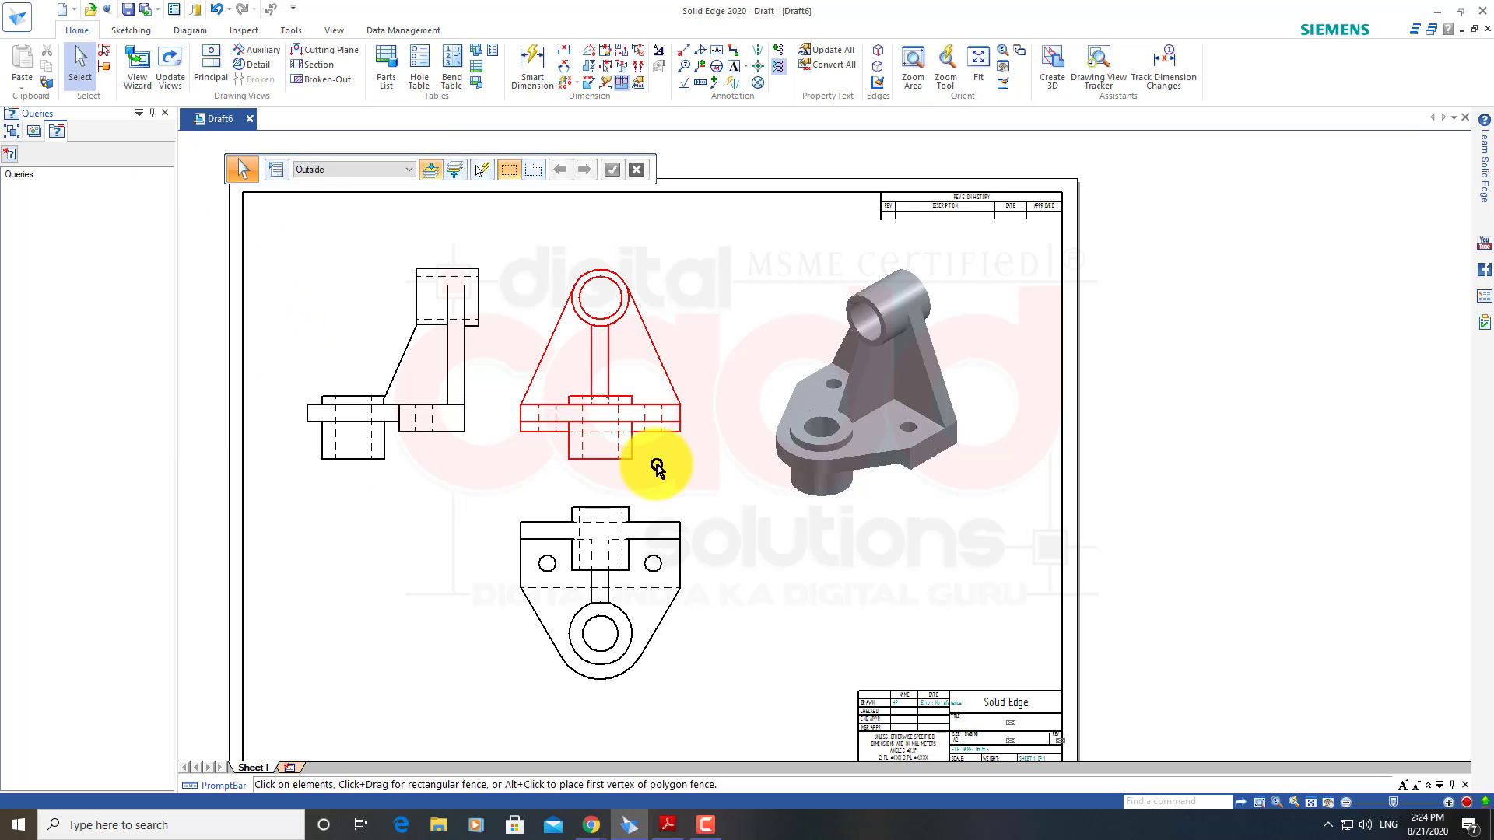
mouse_move(708, 641)
middle_down()
mouse_move(892, 570)
mouse_move(834, 585)
middle_up()
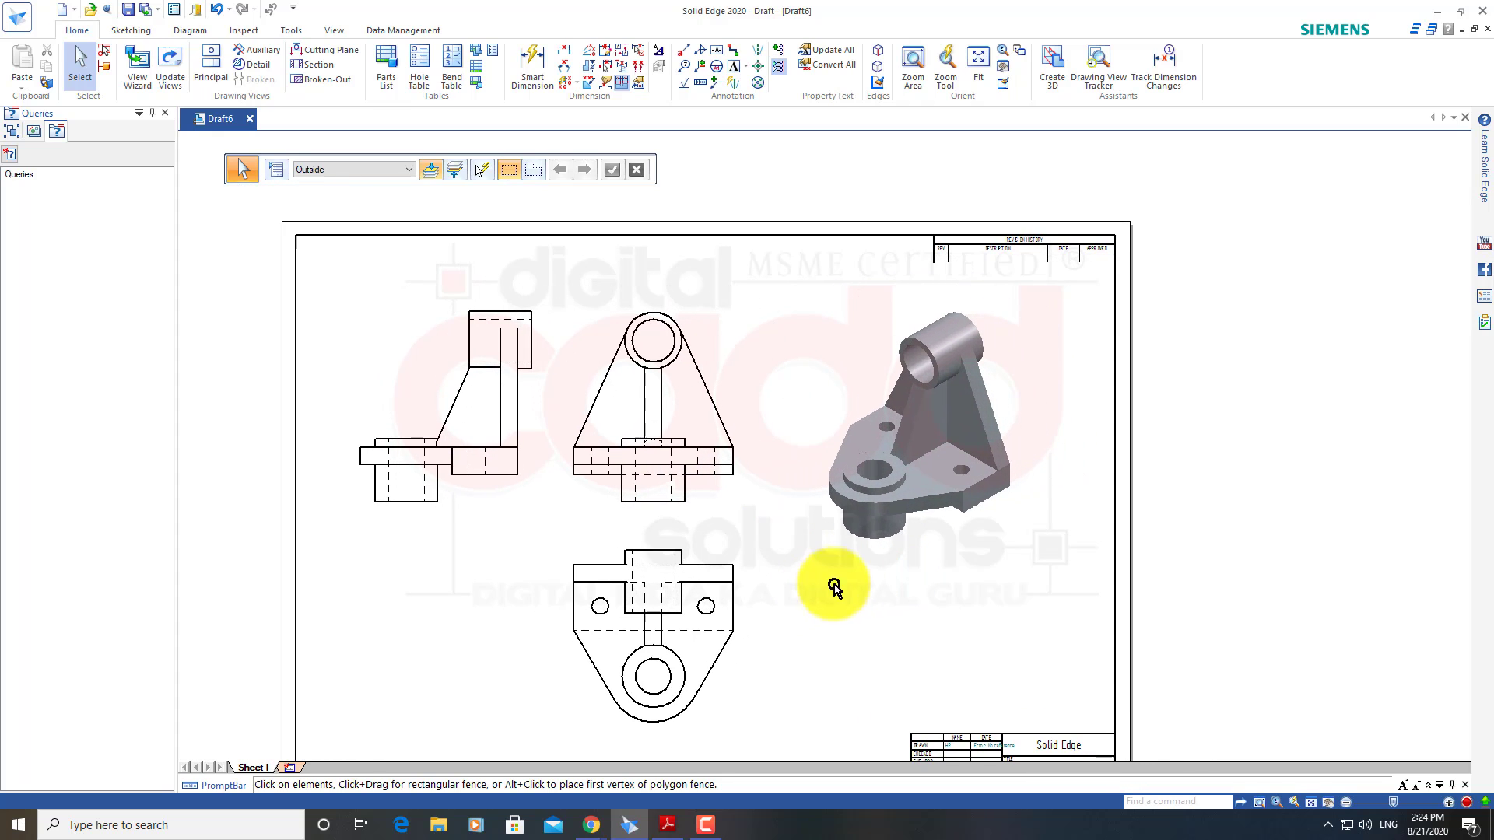
click(907, 529)
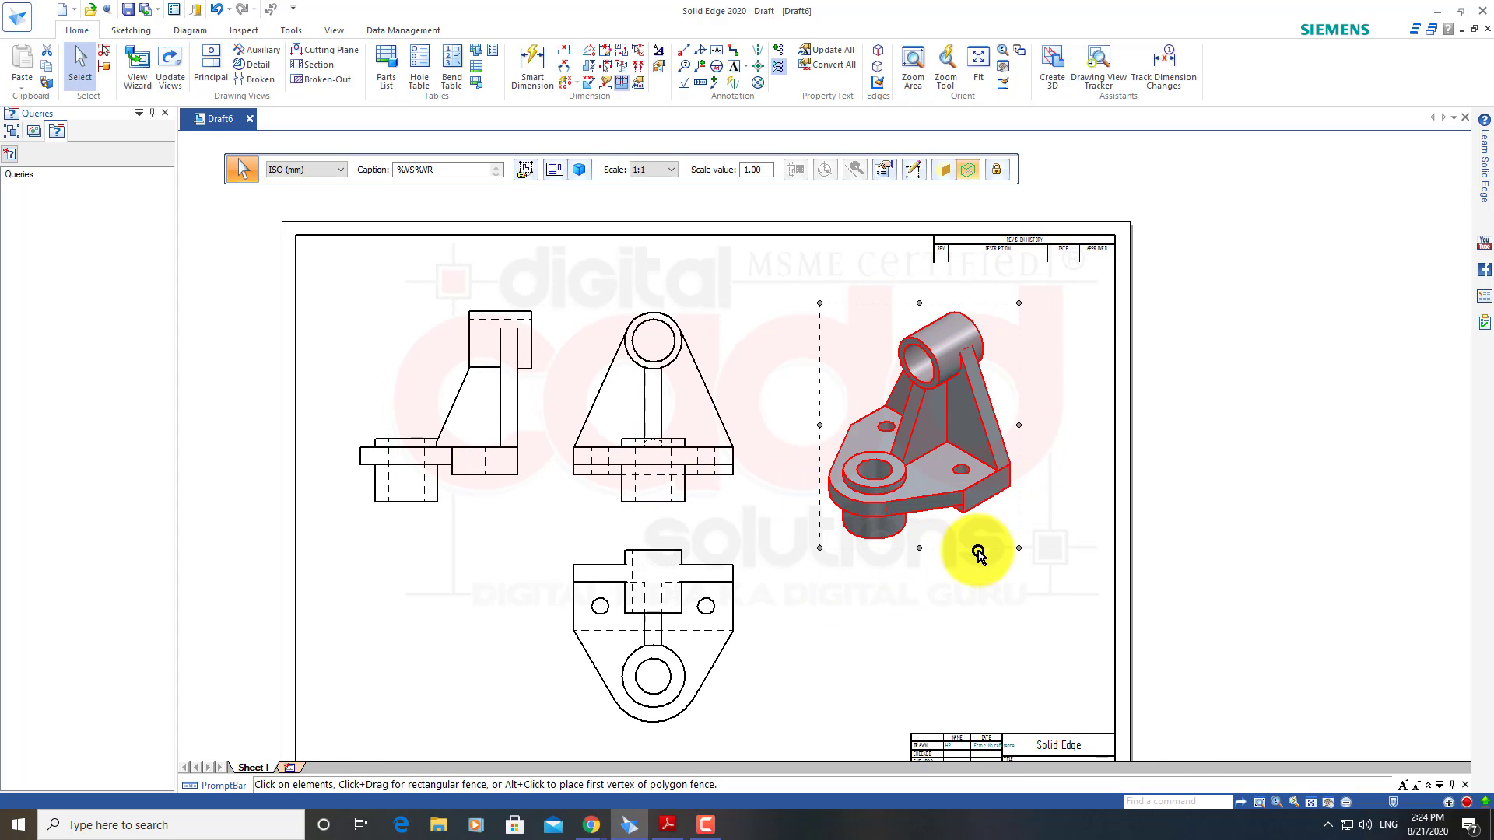
drag(963, 501, 1347, 583)
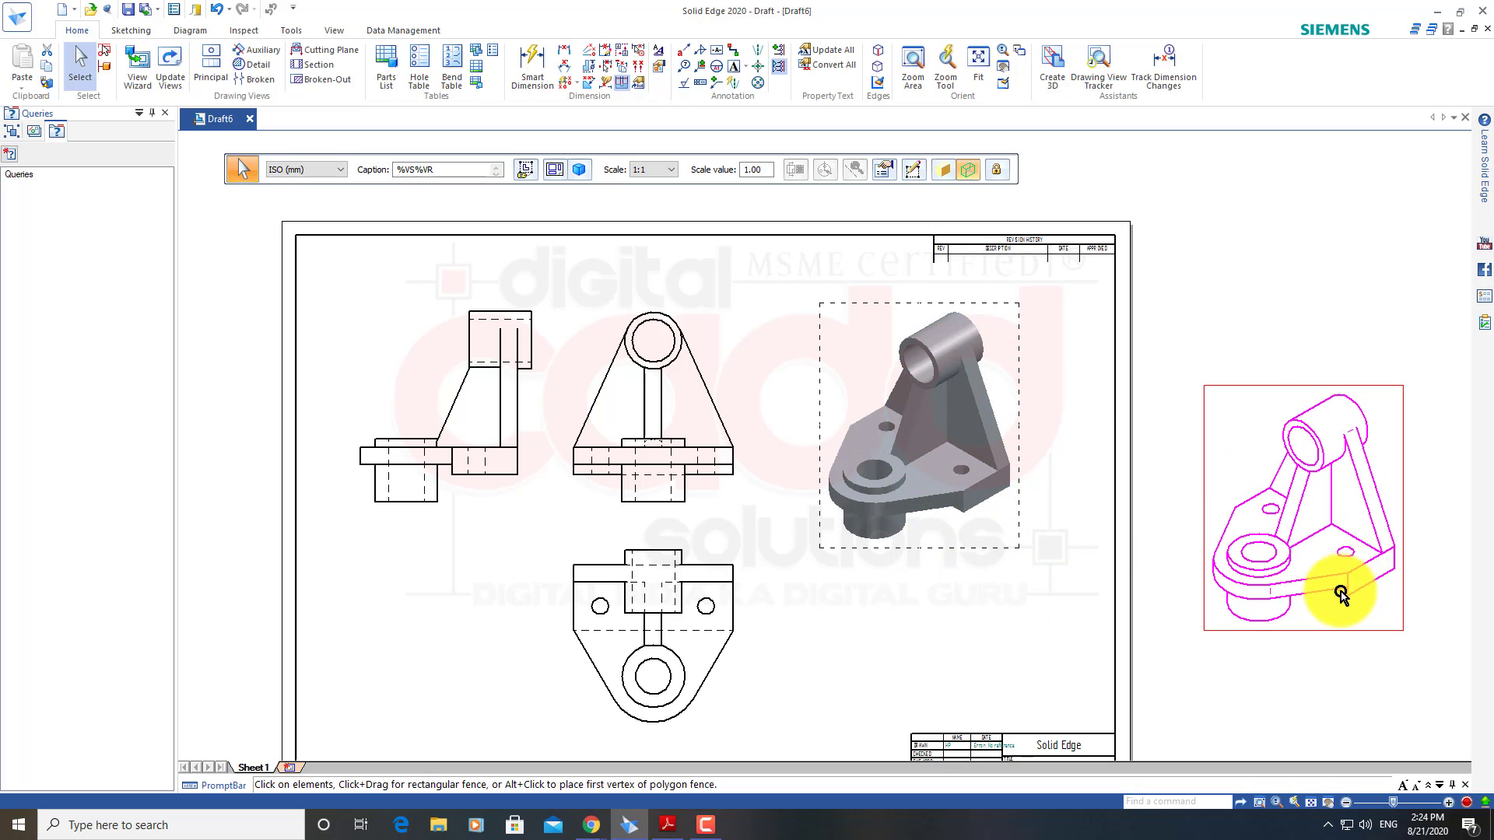
Cancel a Principal projection from the front view and reposition the side view left of it
click(950, 573)
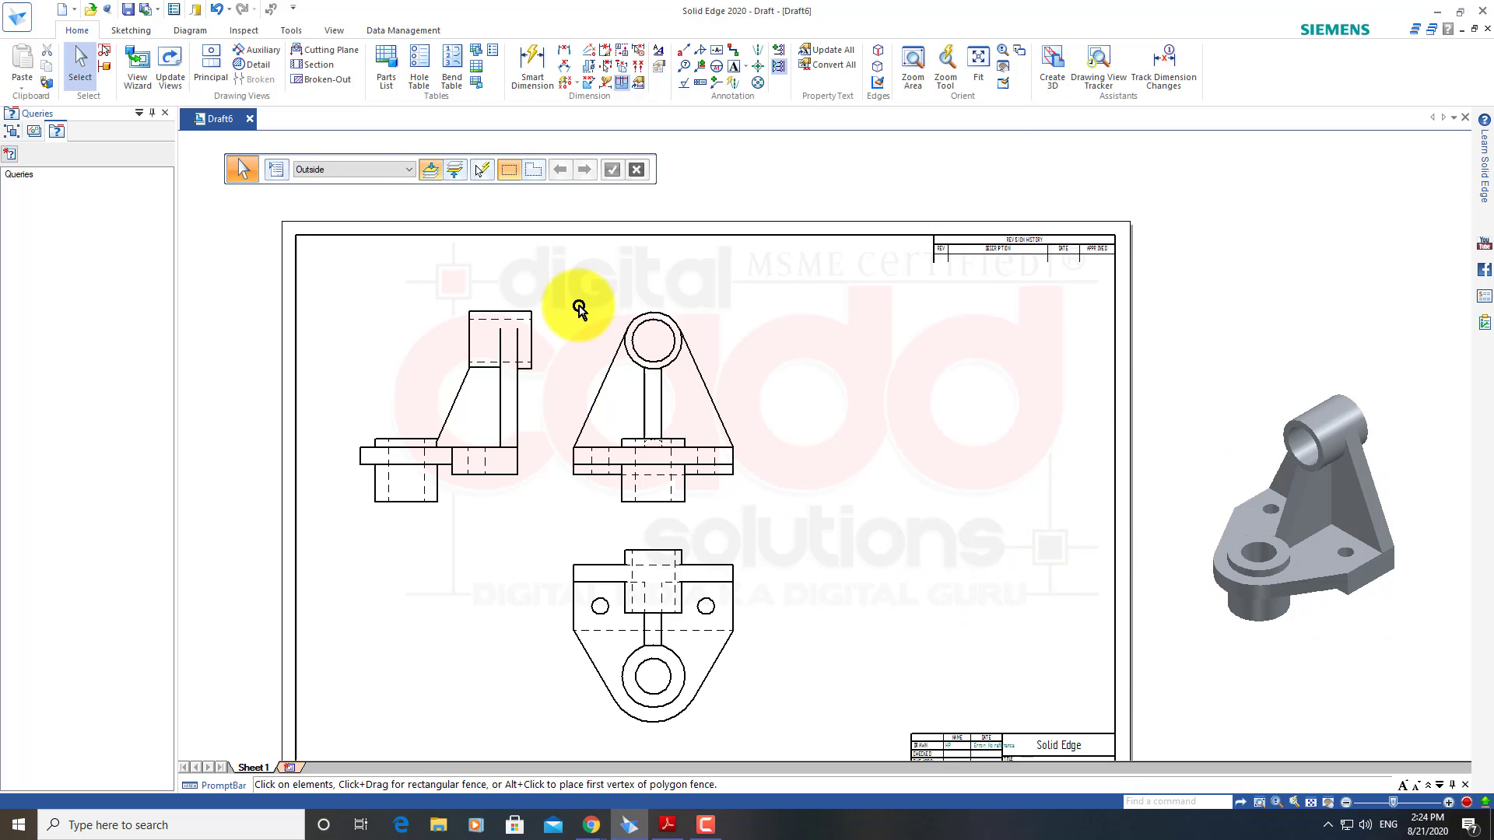
click(211, 66)
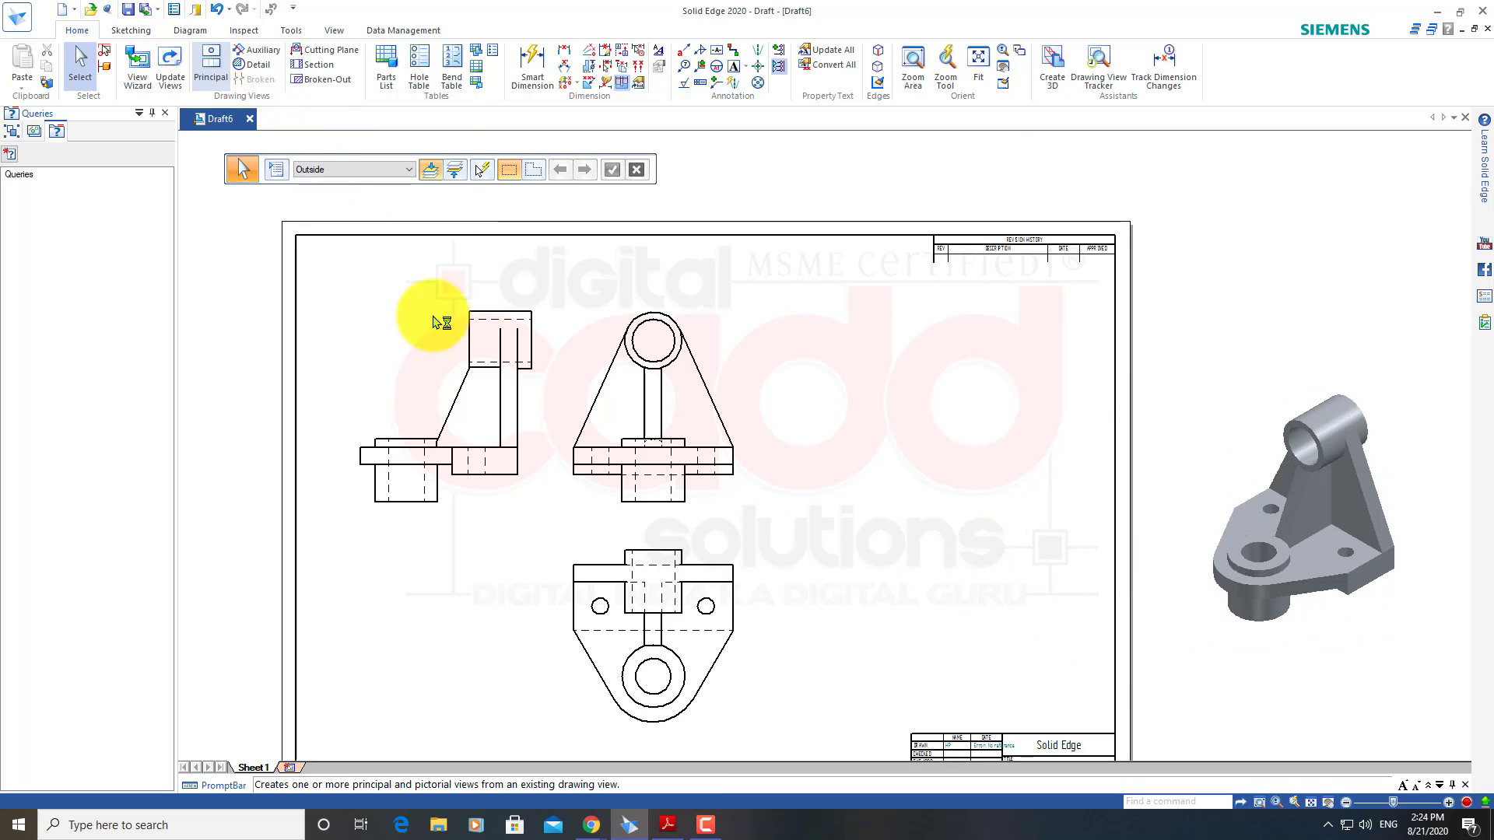
click(672, 445)
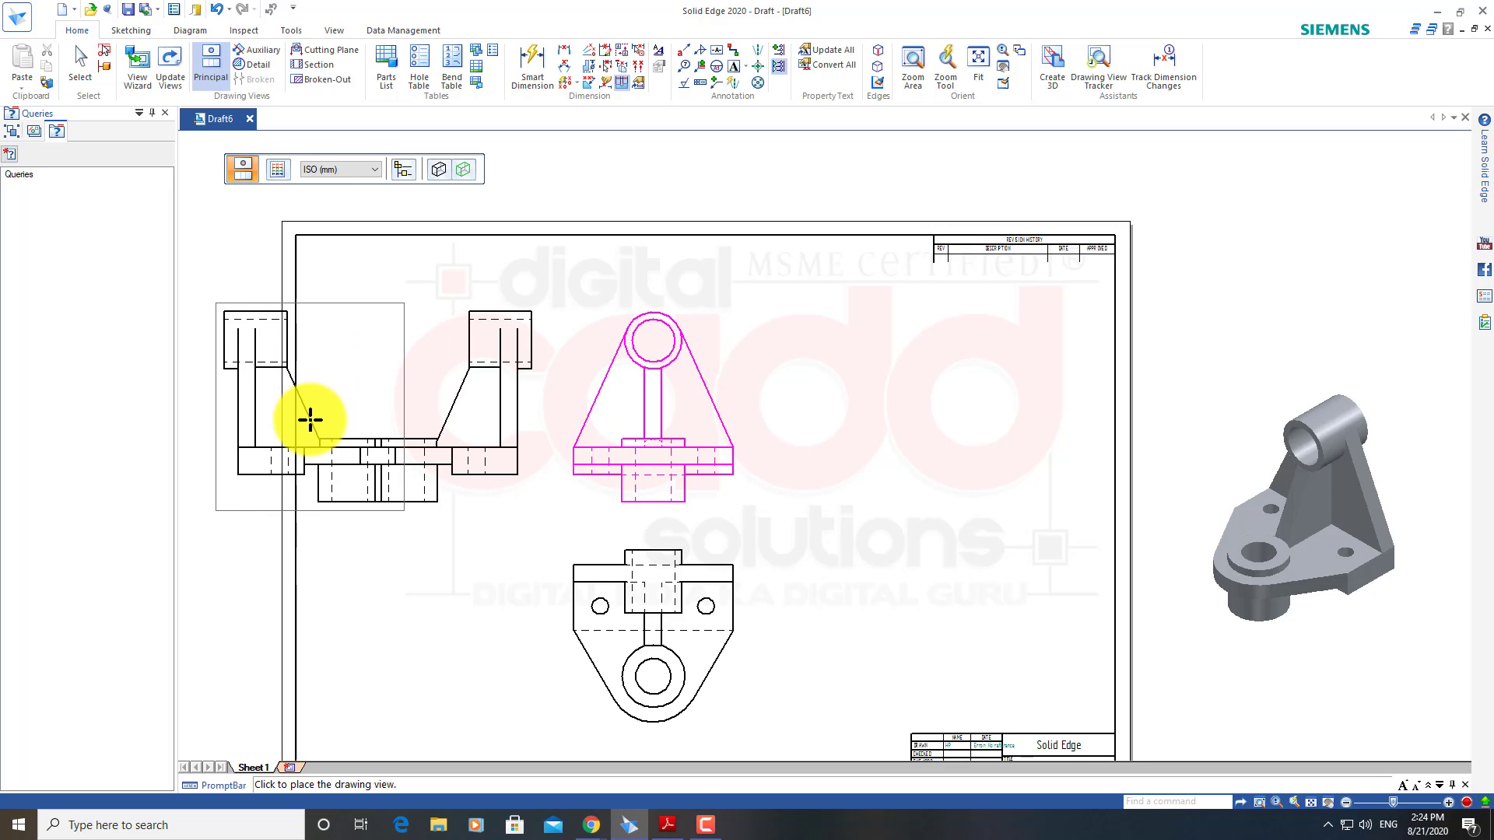
key(Escape)
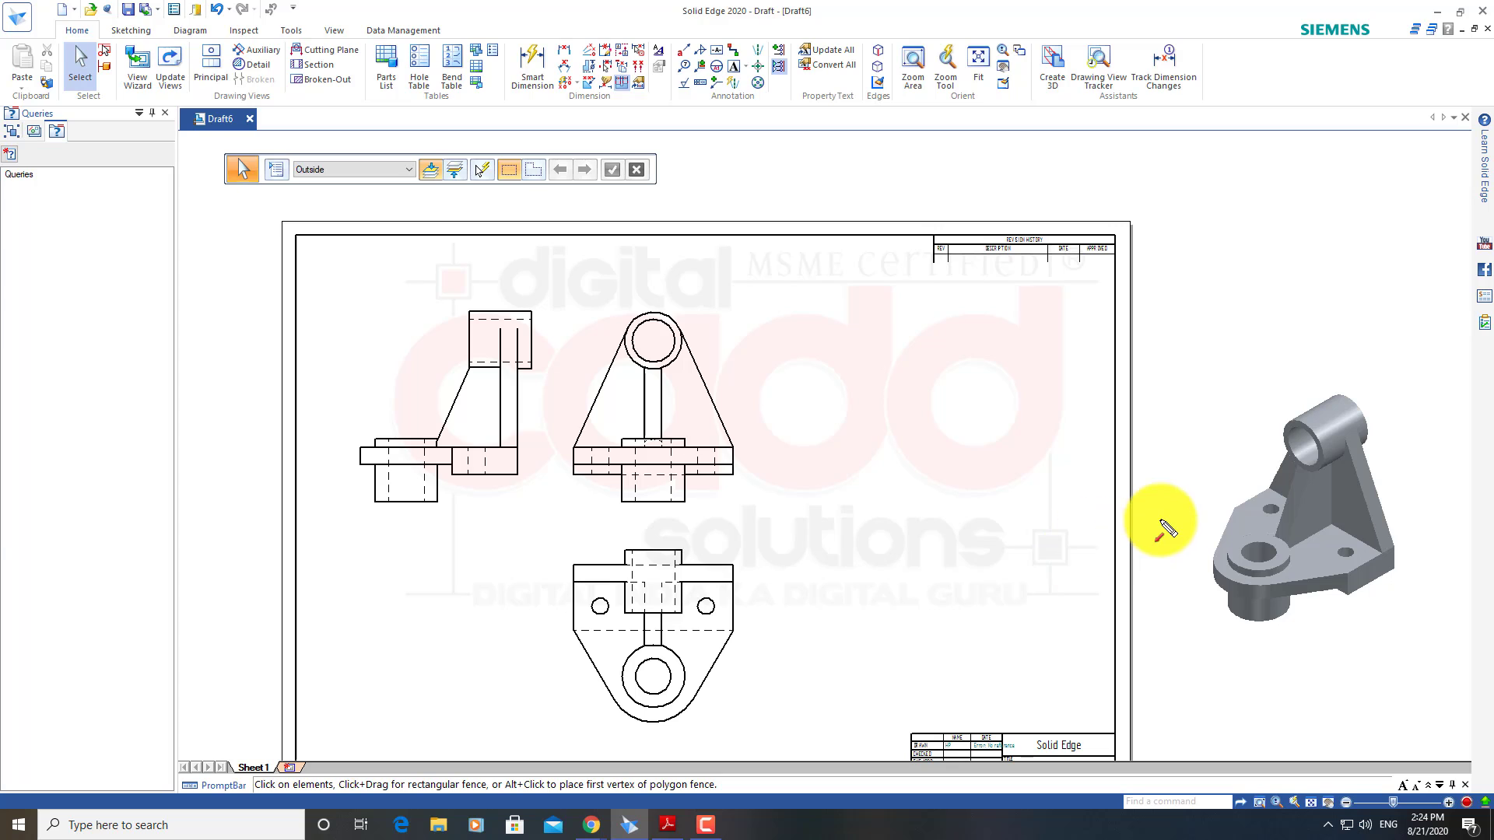
drag(1146, 407, 1241, 472)
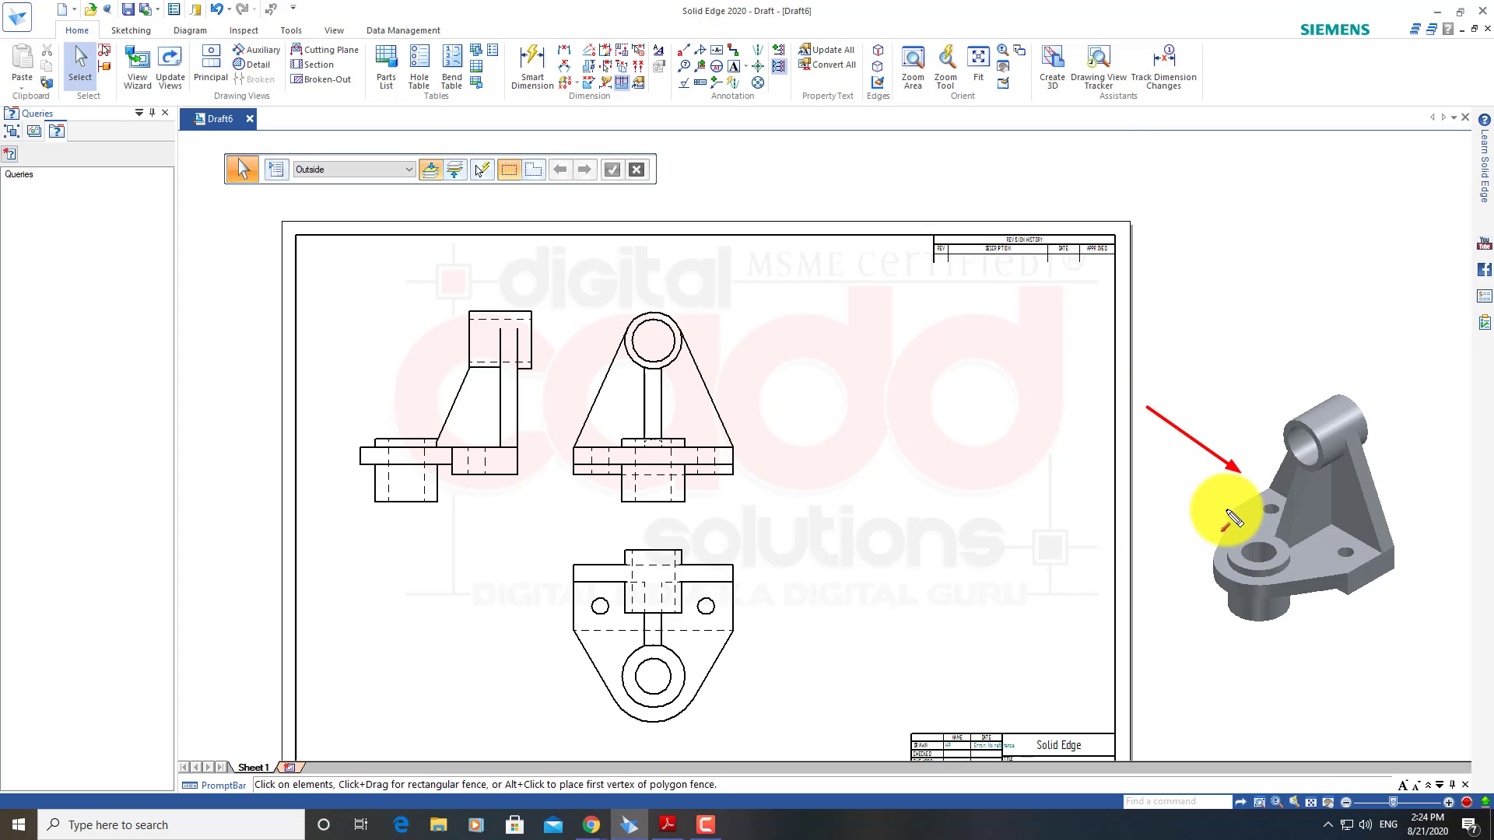
key(Escape)
Project another side view from the front view, placing it left of the sheet border
click(208, 79)
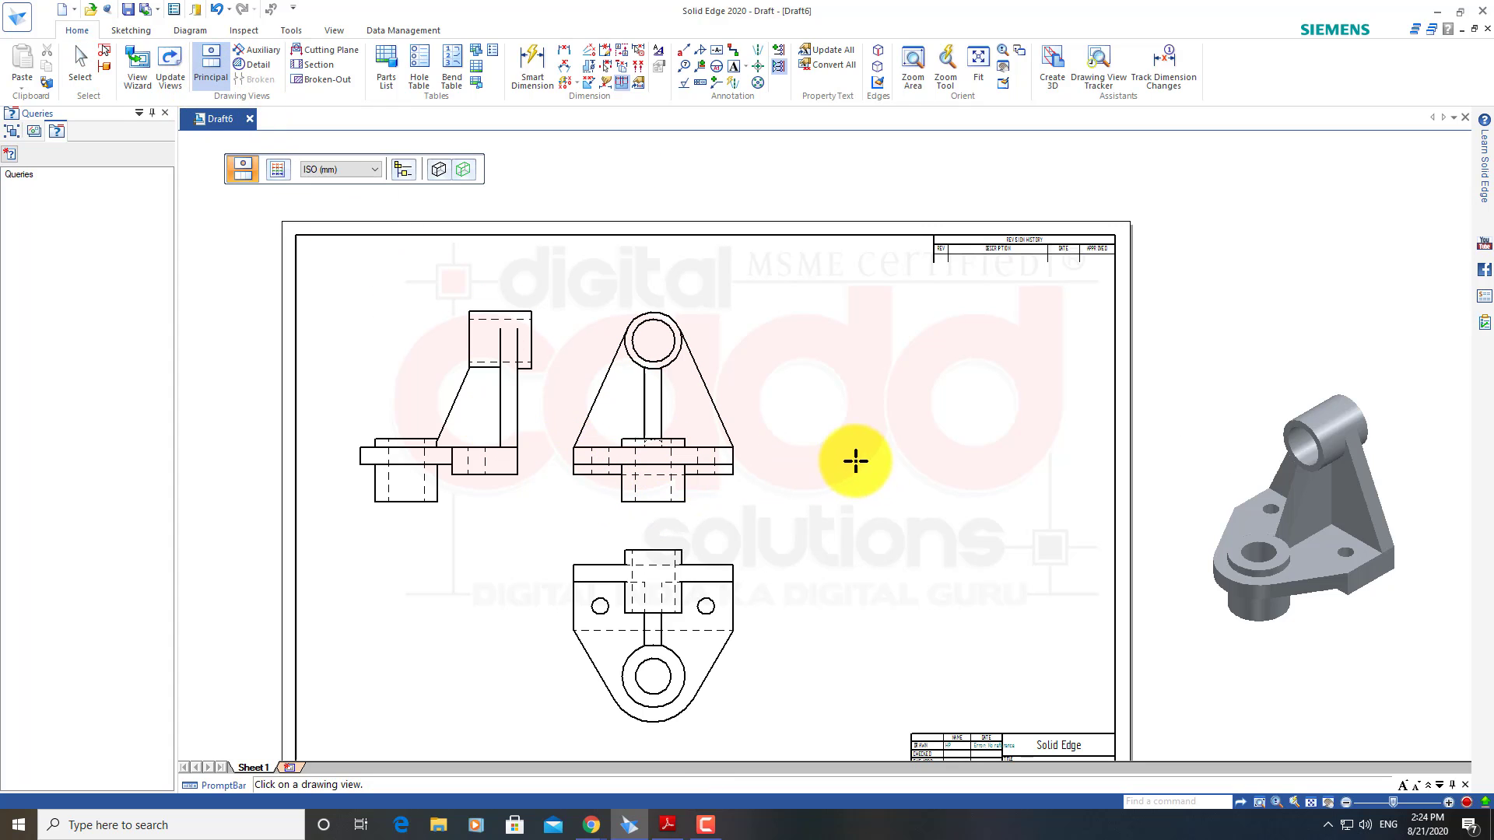
click(687, 446)
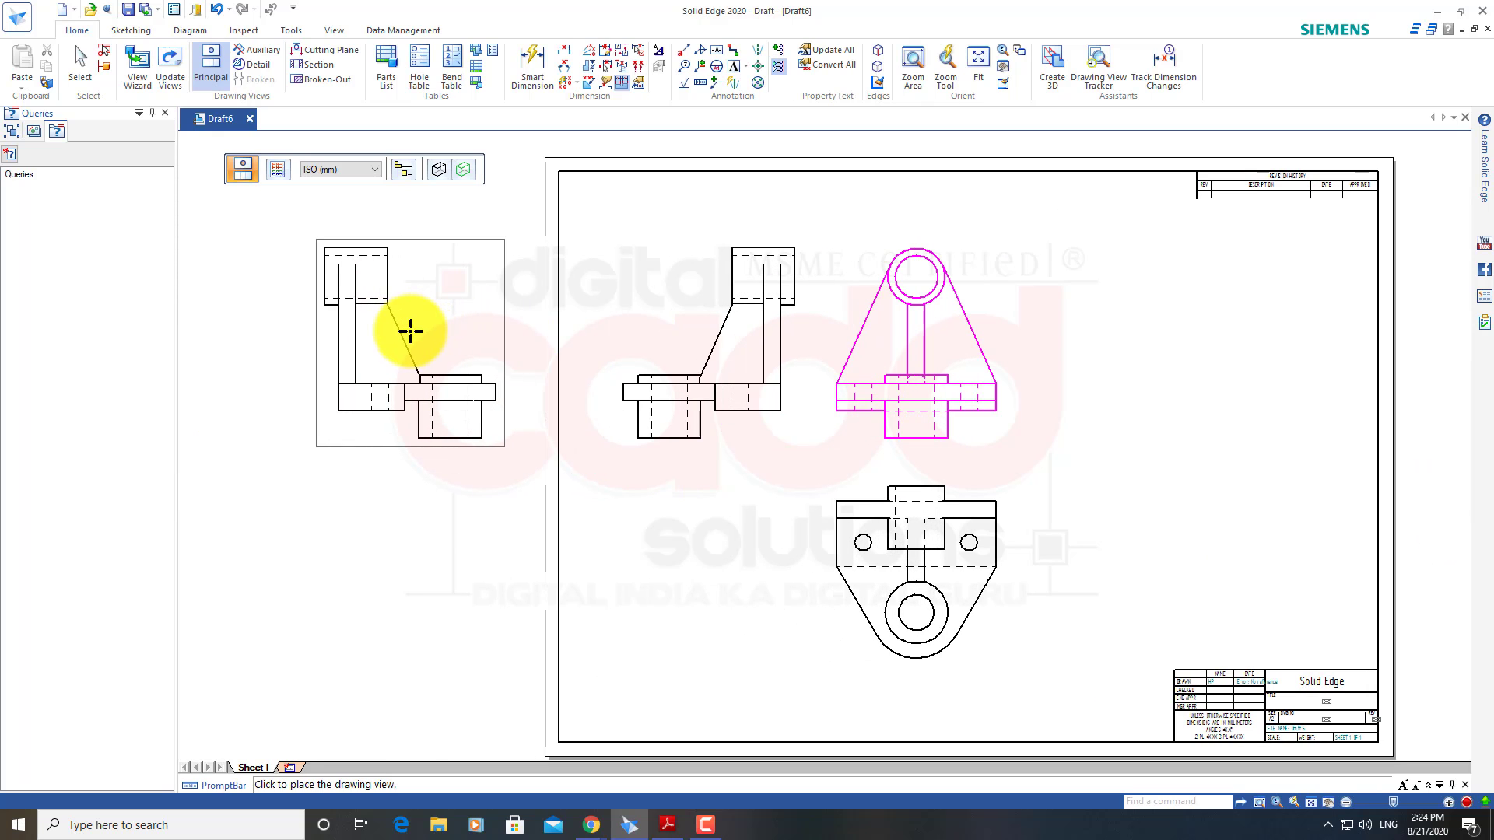
click(410, 327)
scroll(390, 520, up, 3)
scroll(403, 534, down, 2)
key(Escape)
scroll(403, 534, down, 2)
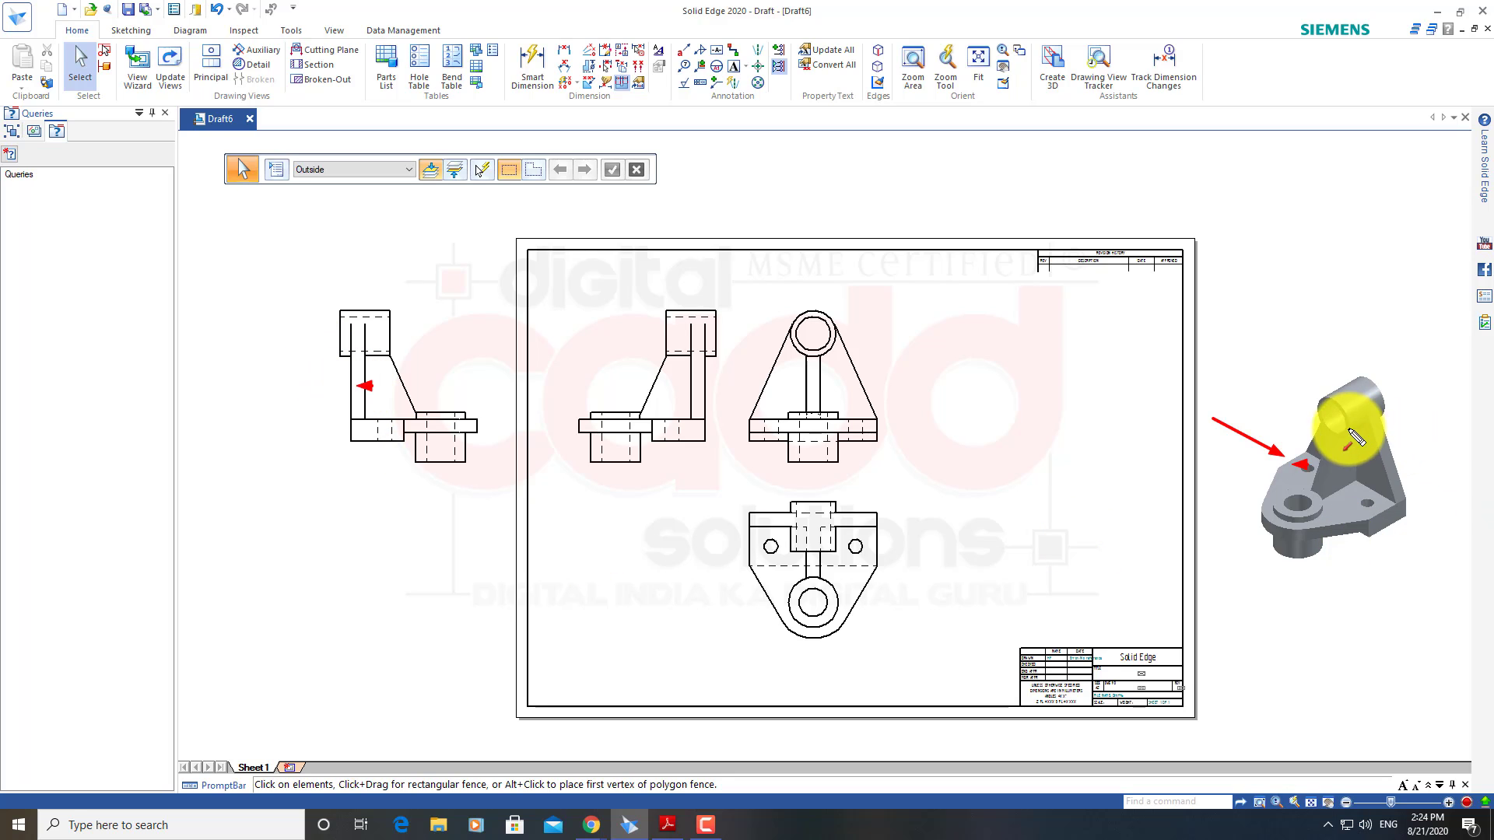
drag(1322, 450, 1318, 442)
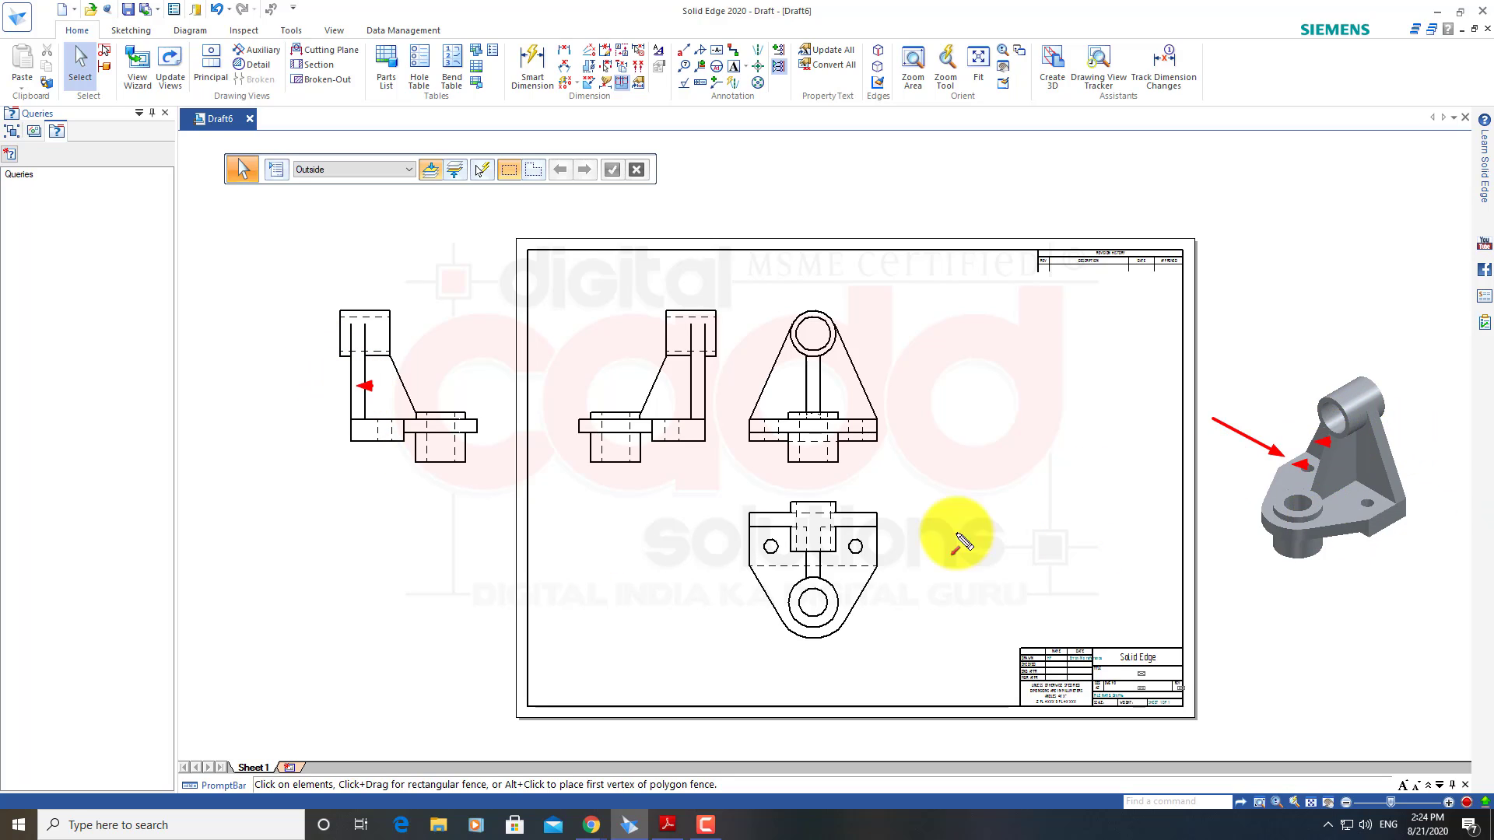
drag(635, 379, 631, 382)
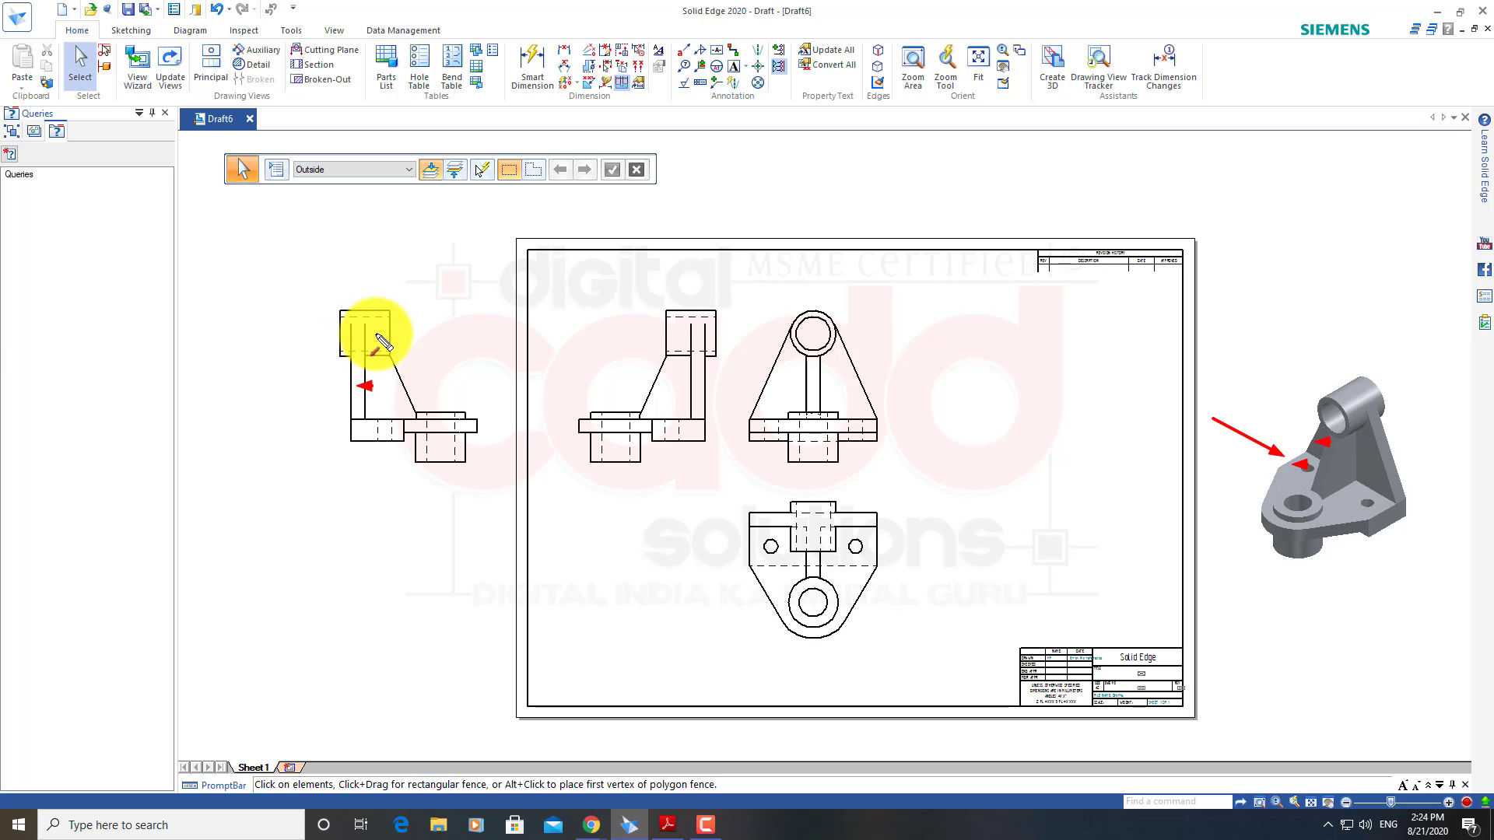
drag(385, 336, 380, 333)
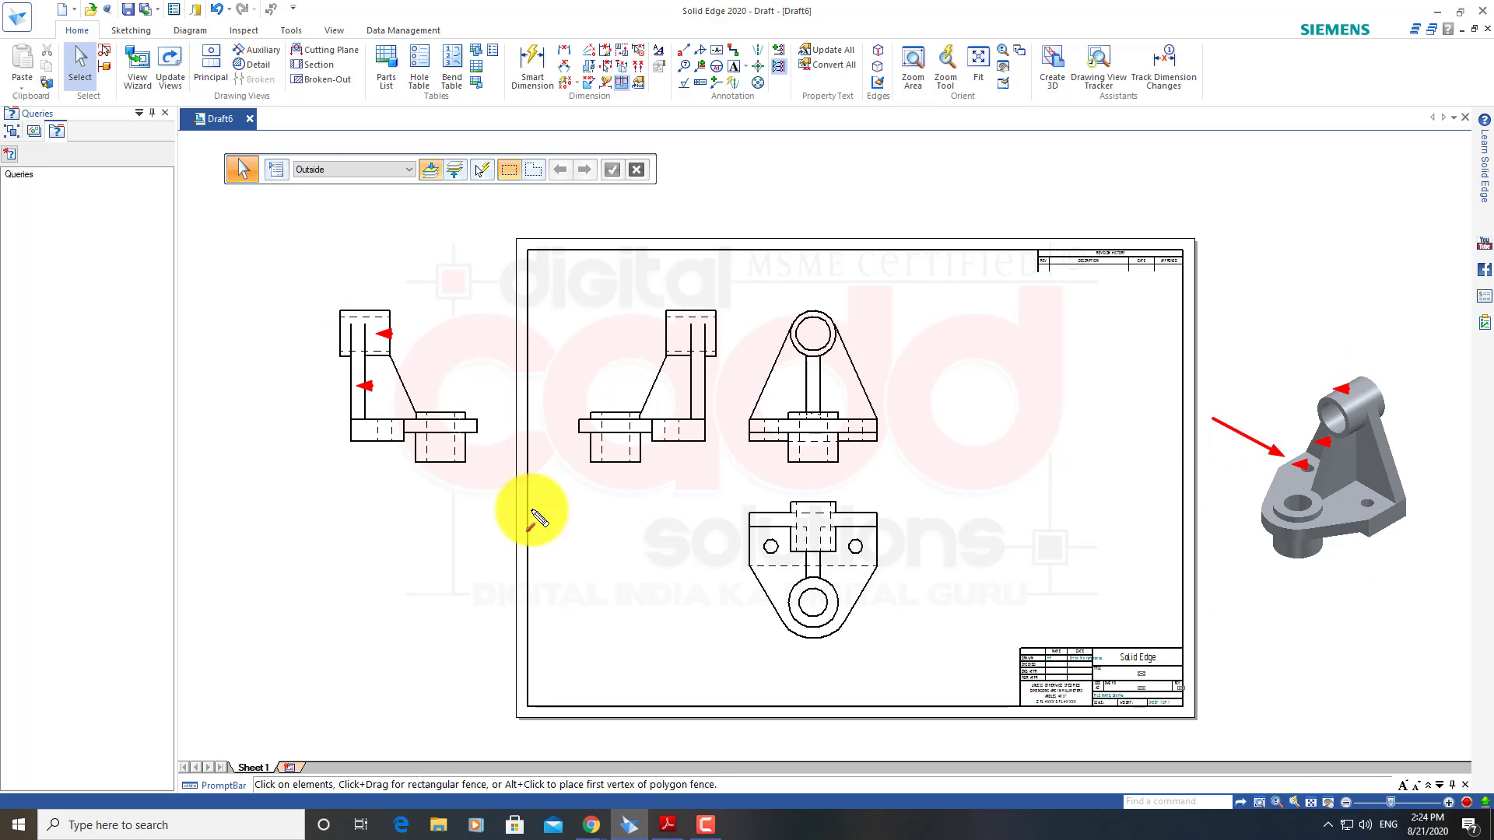
key(Escape)
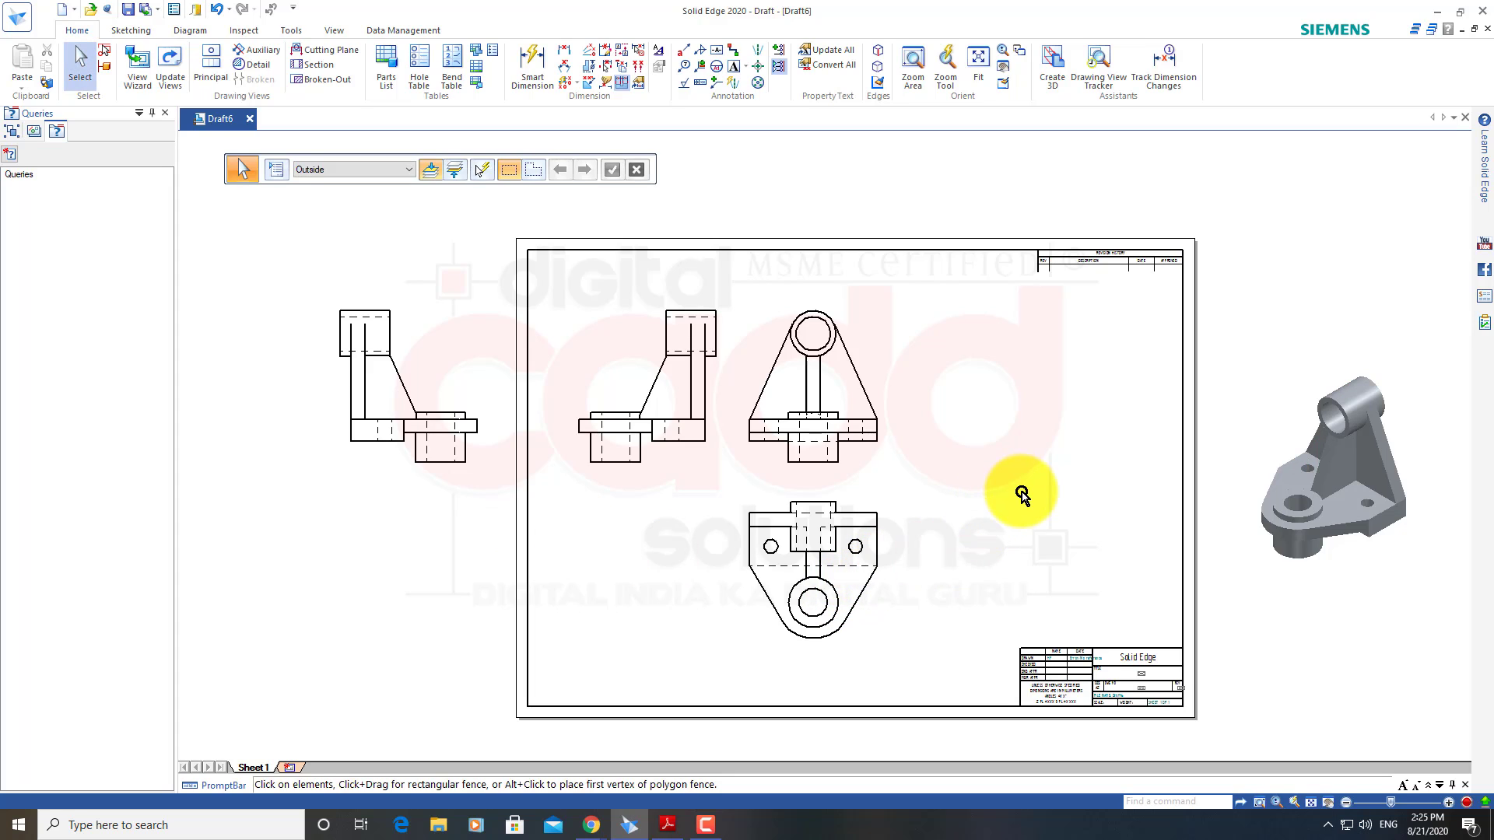
Move the new side view onto the sheet and delete the old right-side view
click(424, 421)
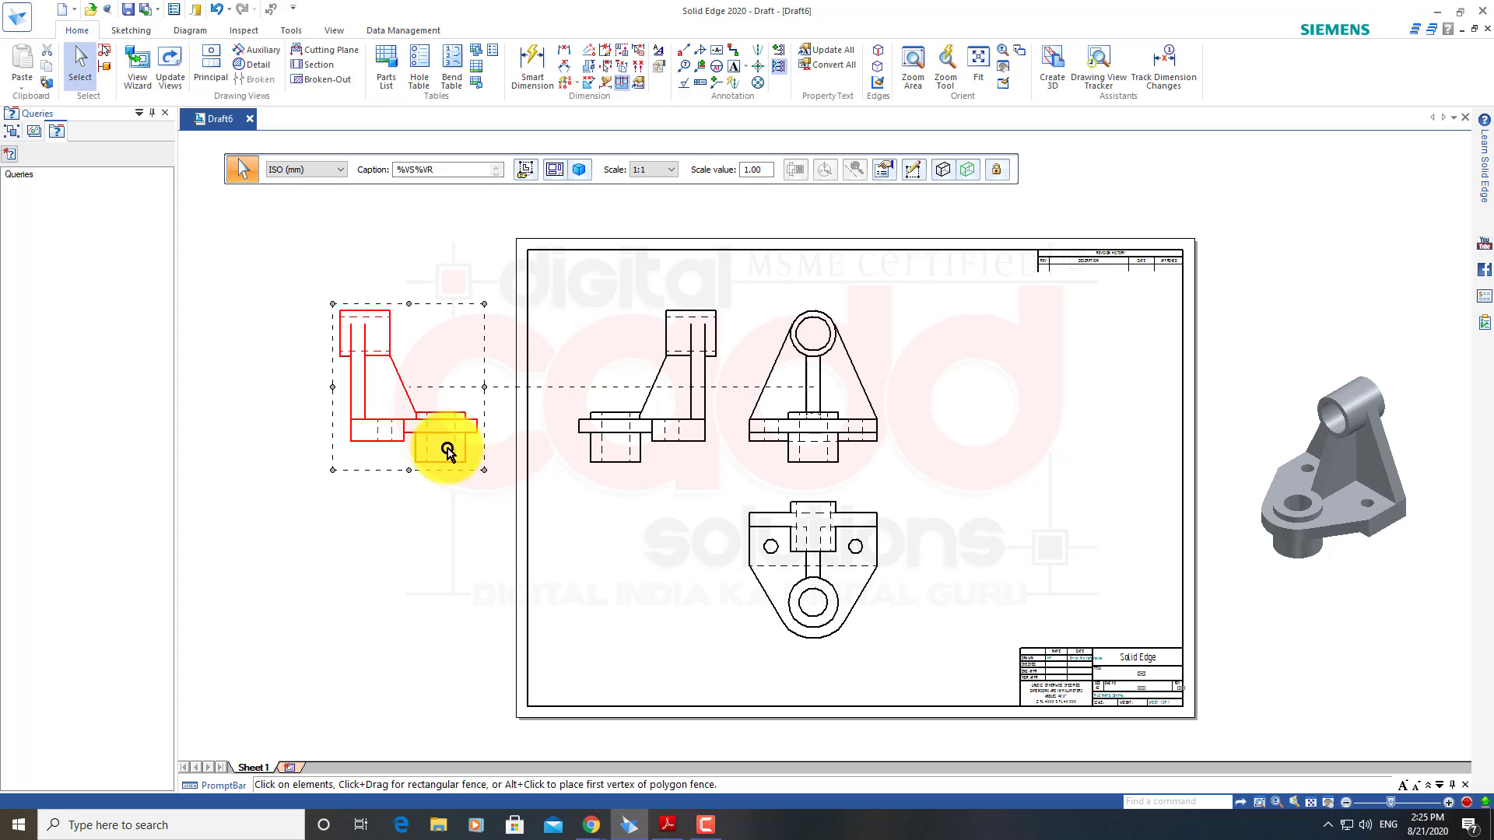
drag(478, 393, 1063, 408)
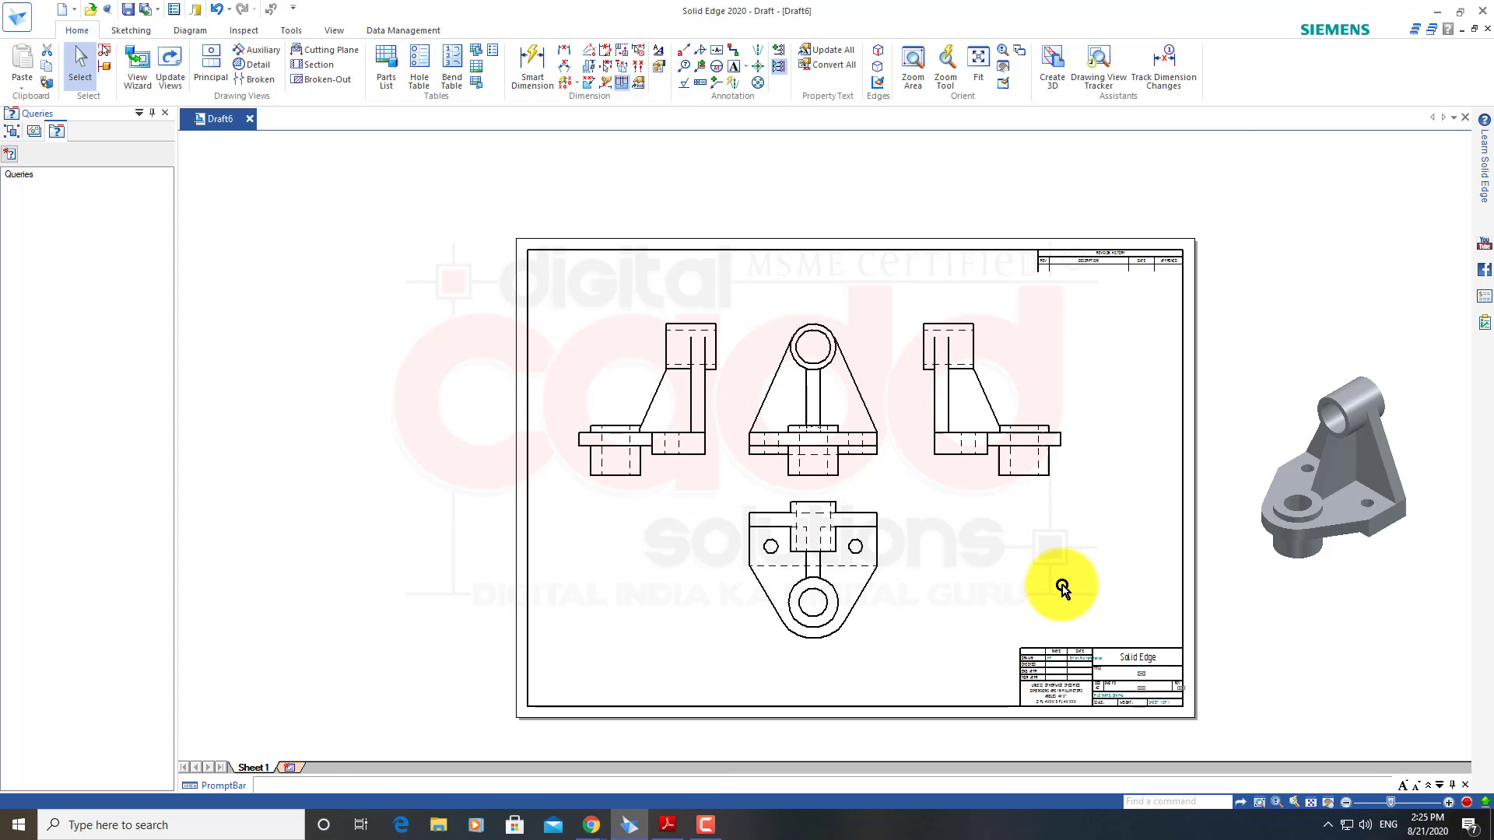
scroll(1058, 580, up, 2)
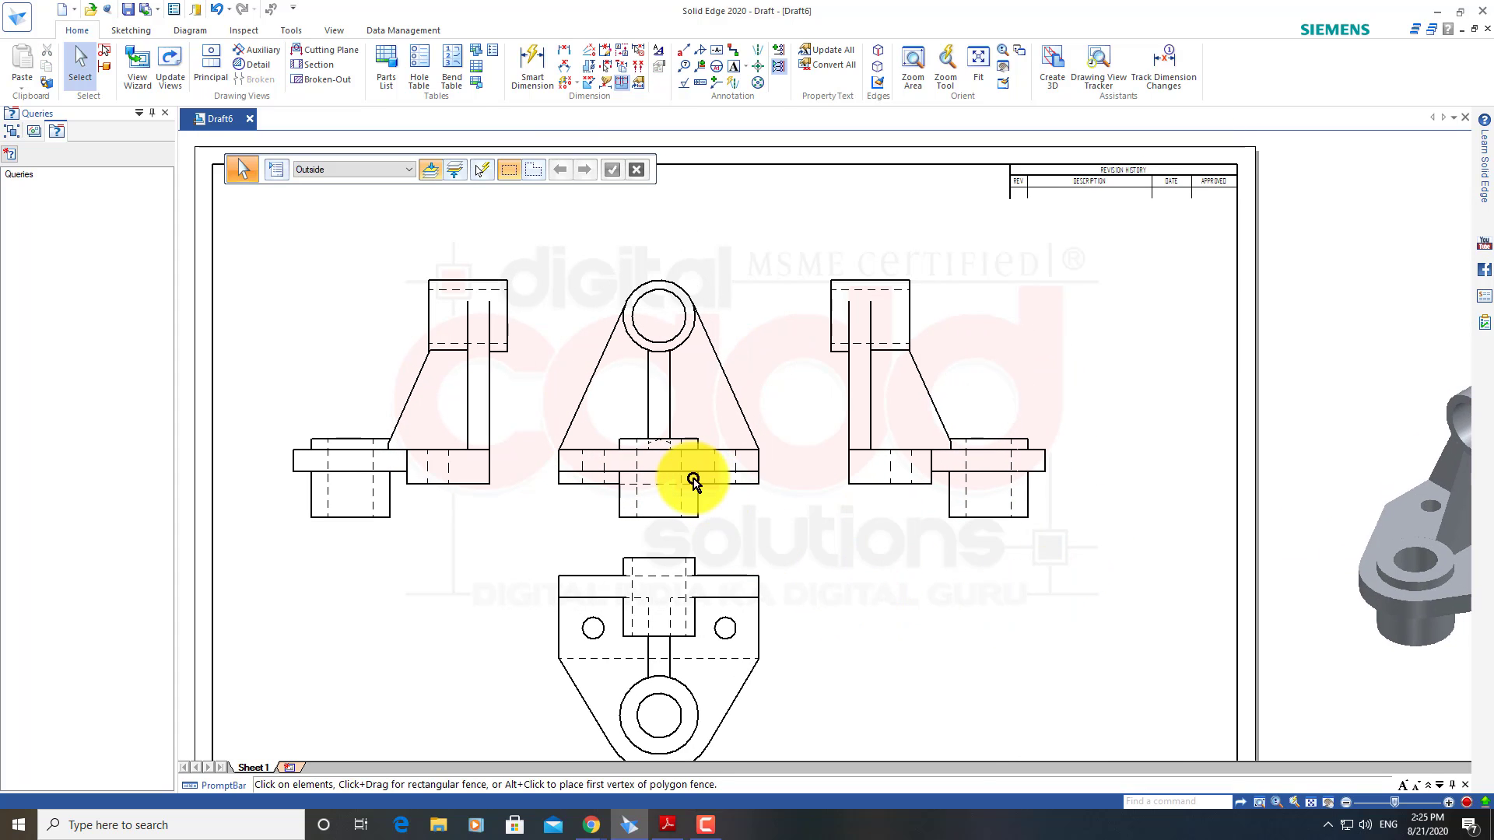
click(907, 482)
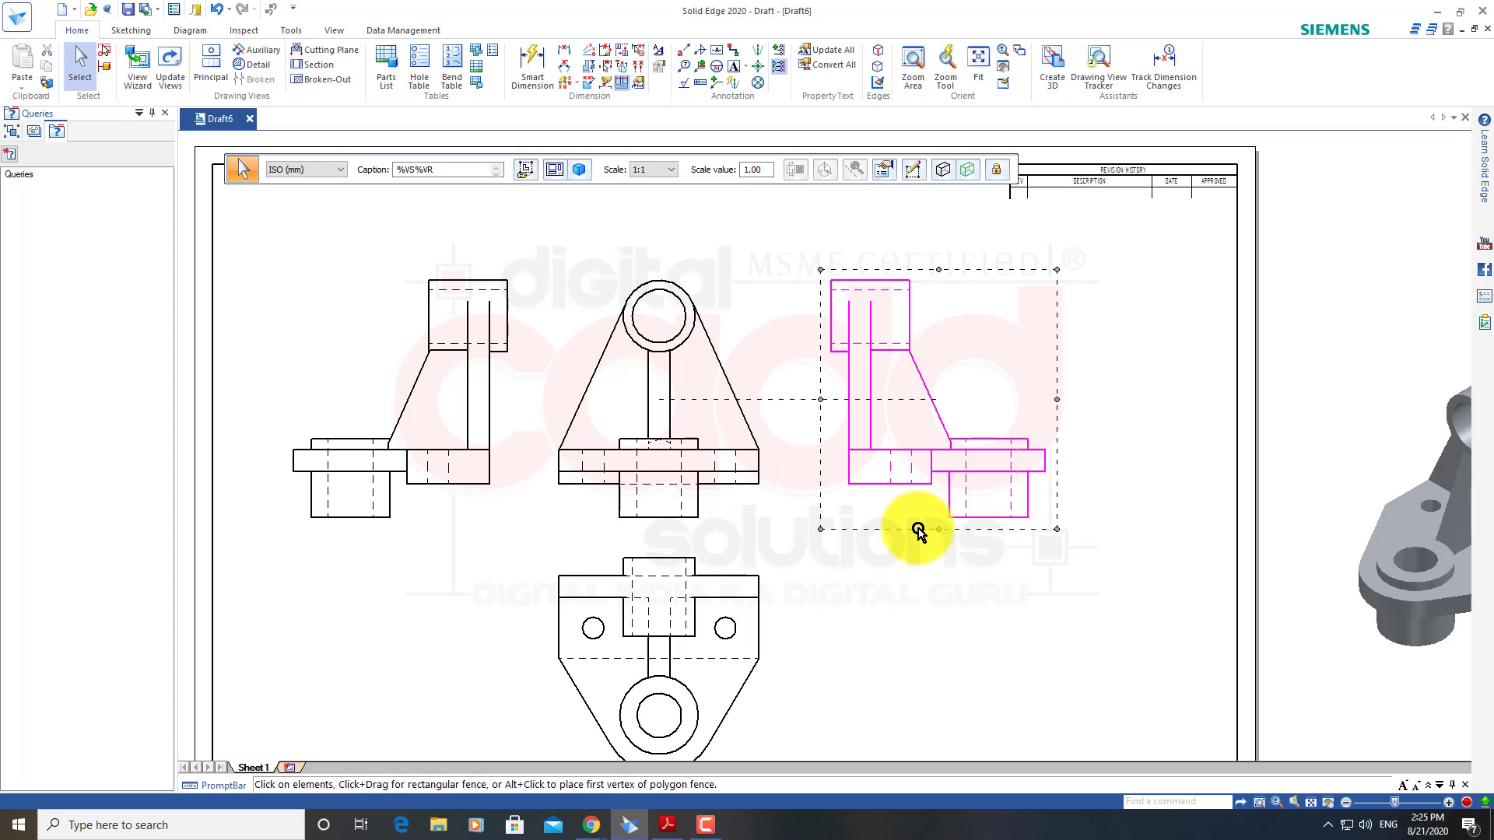
key(Delete)
click(443, 487)
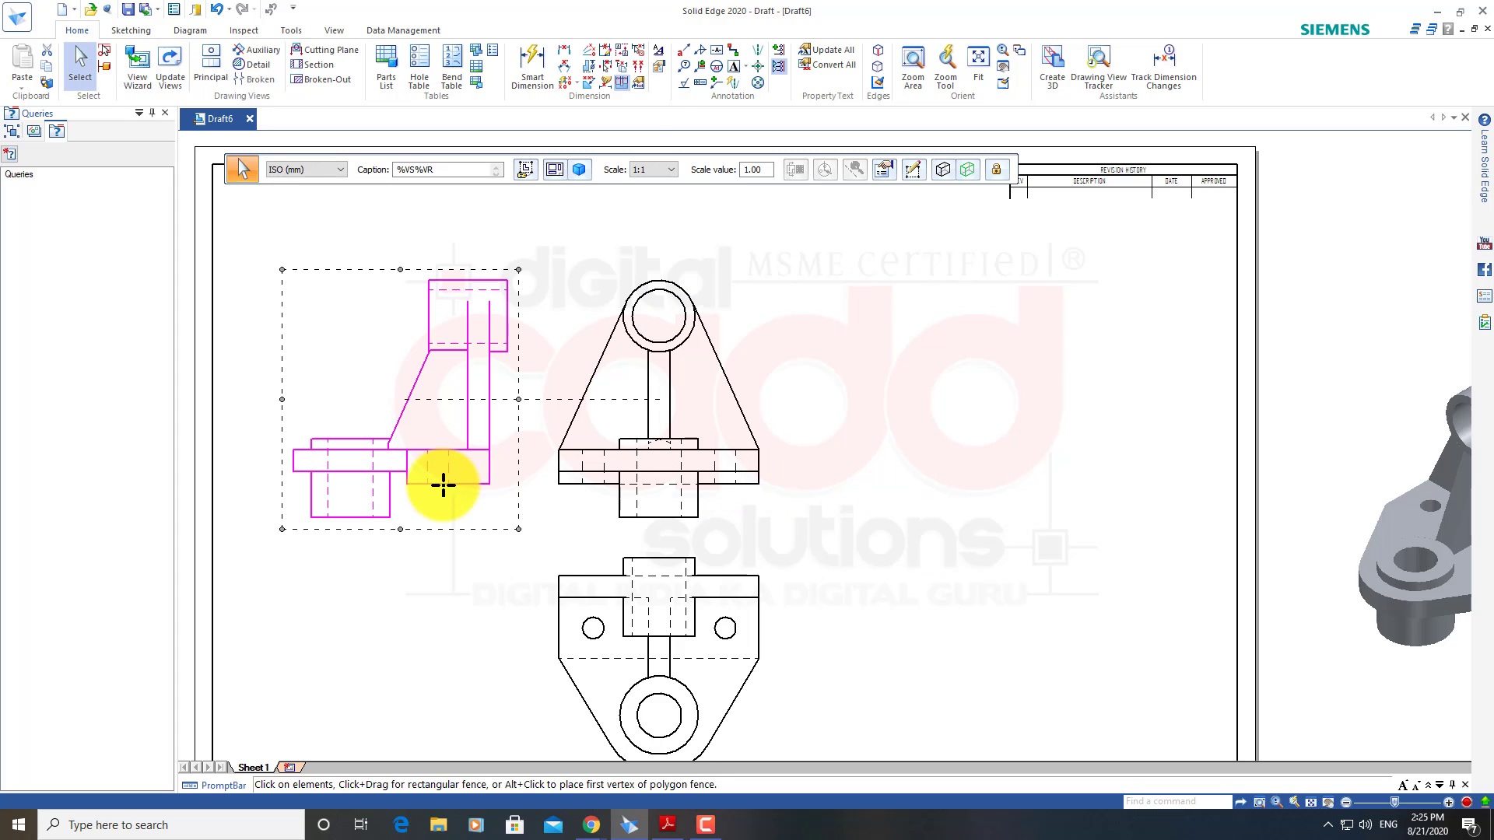
key(Escape)
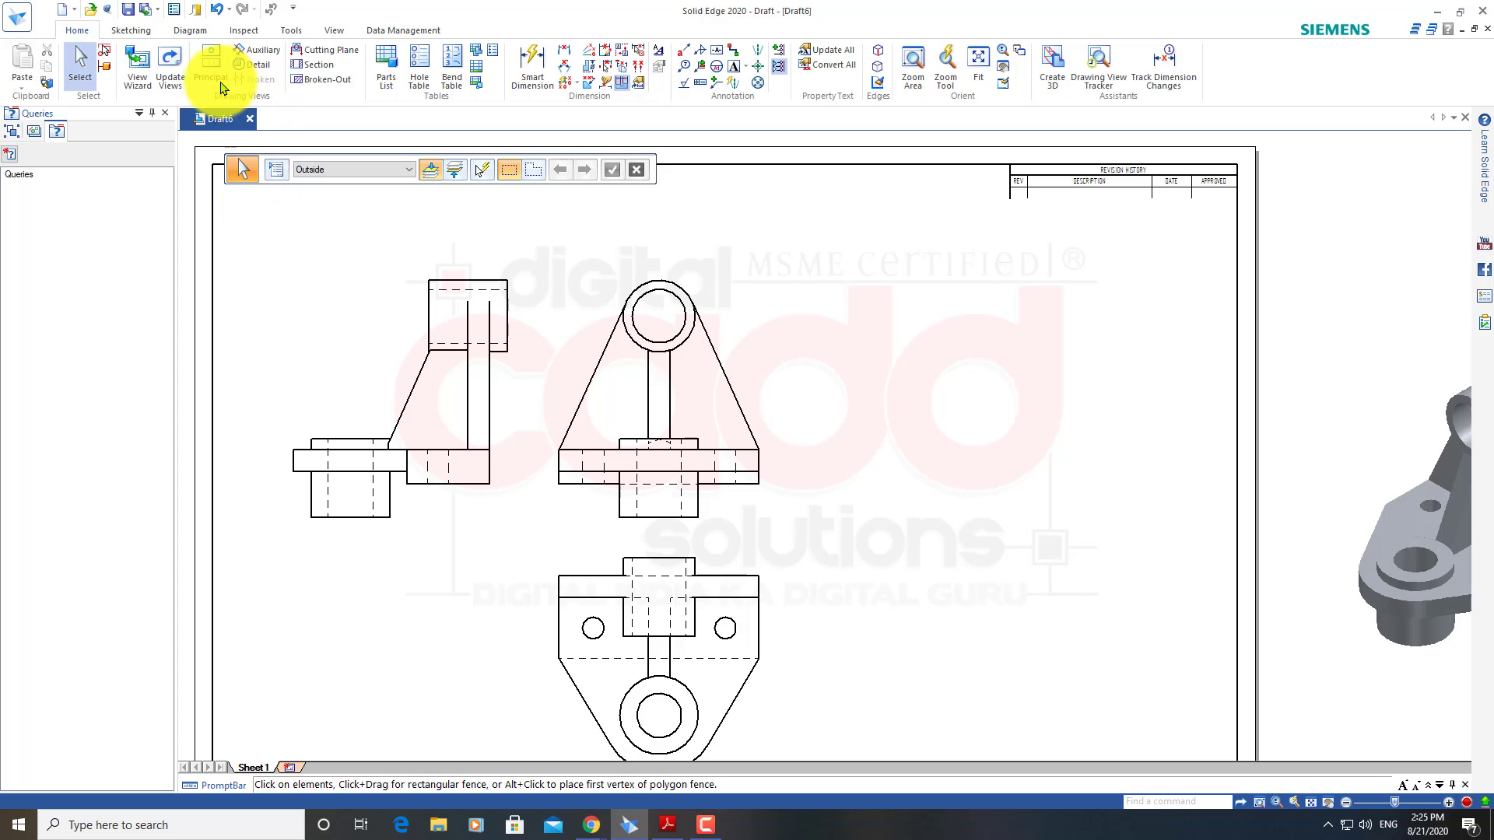
Project a fresh side view from the front view, placed to its right
click(210, 81)
click(692, 466)
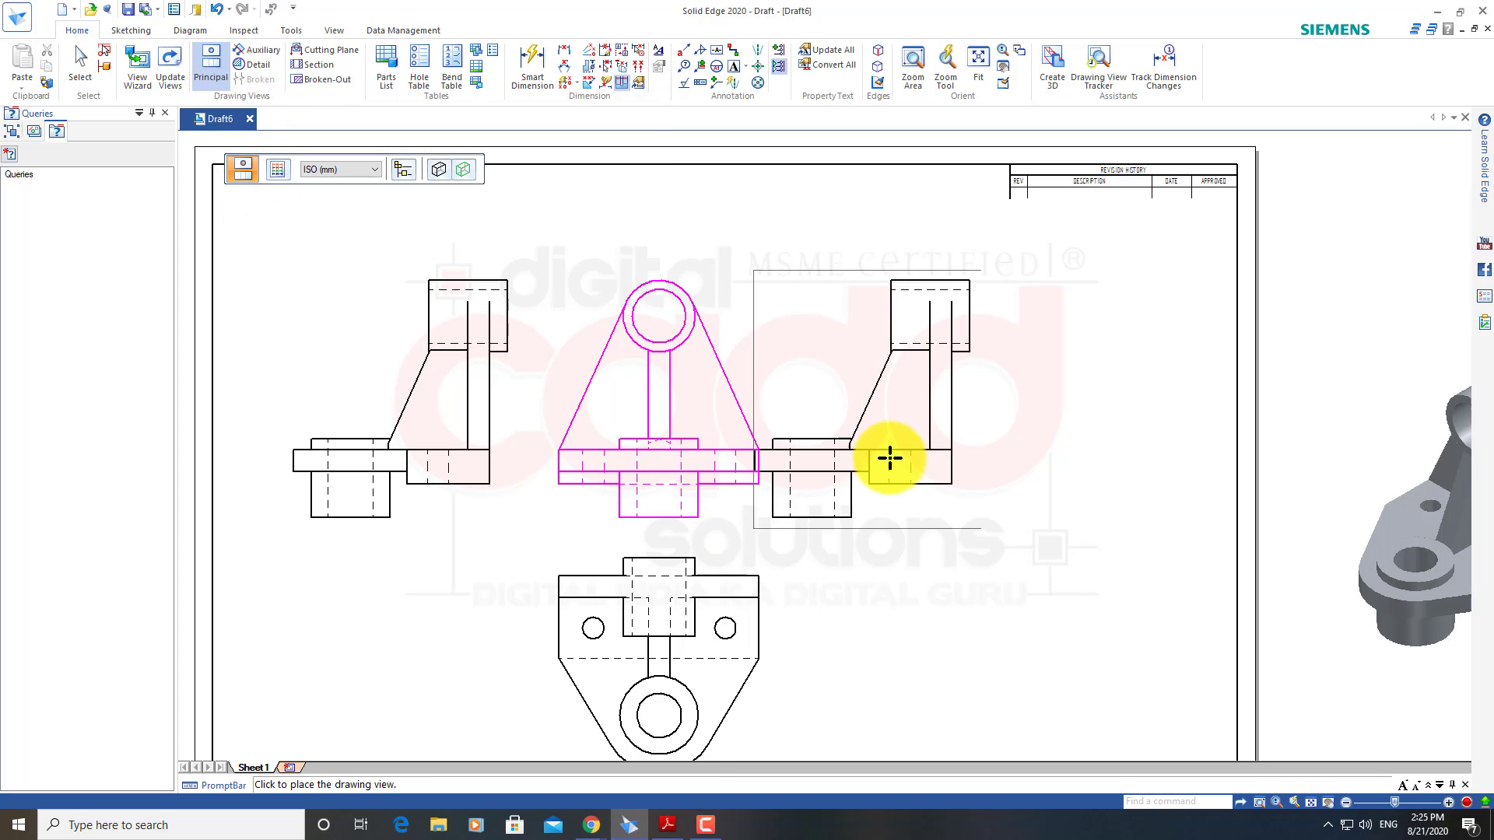
click(1000, 487)
key(Escape)
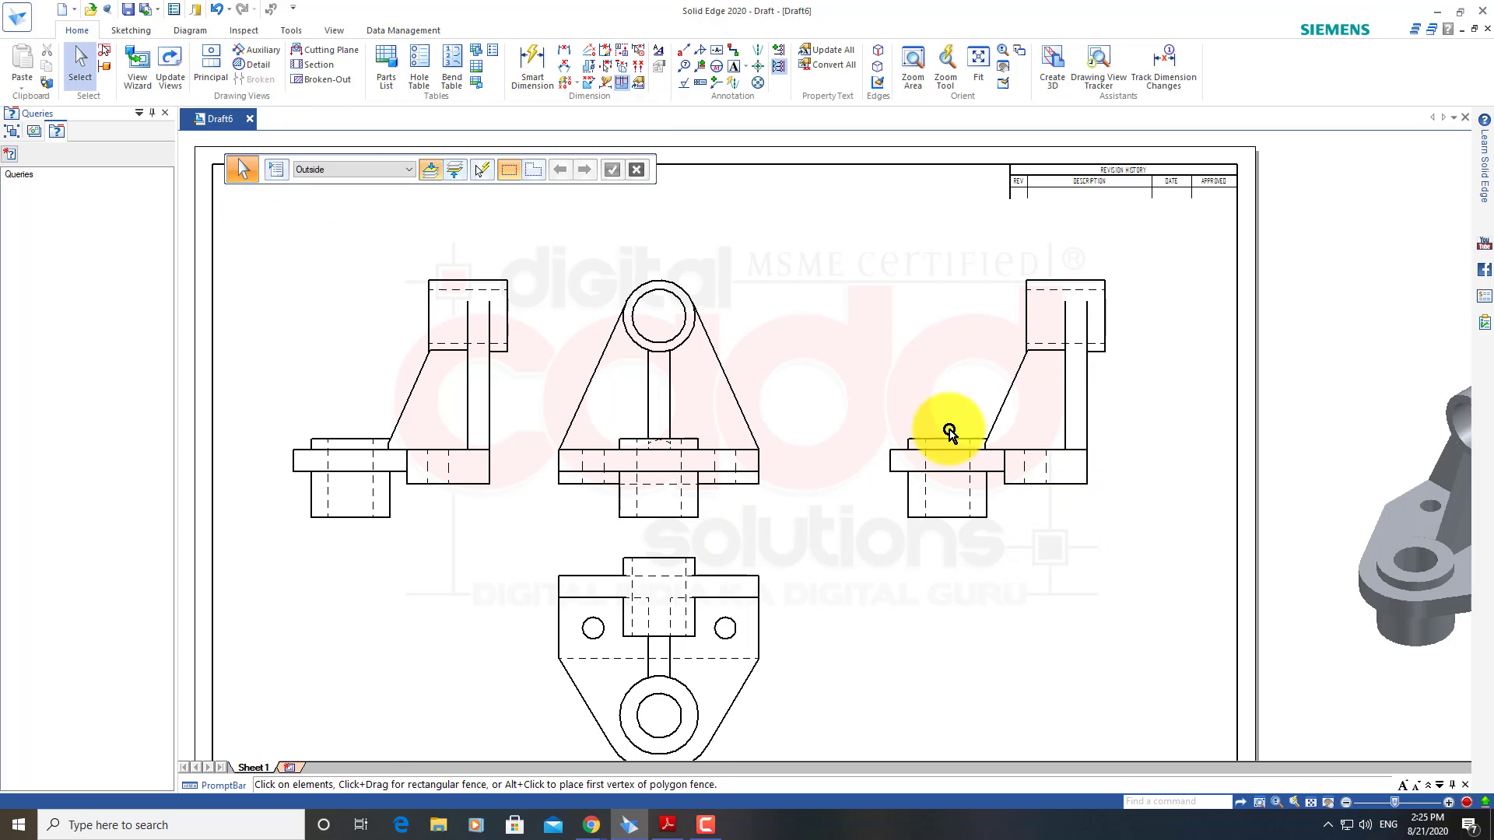
scroll(848, 549, down, 1)
scroll(942, 568, down, 1)
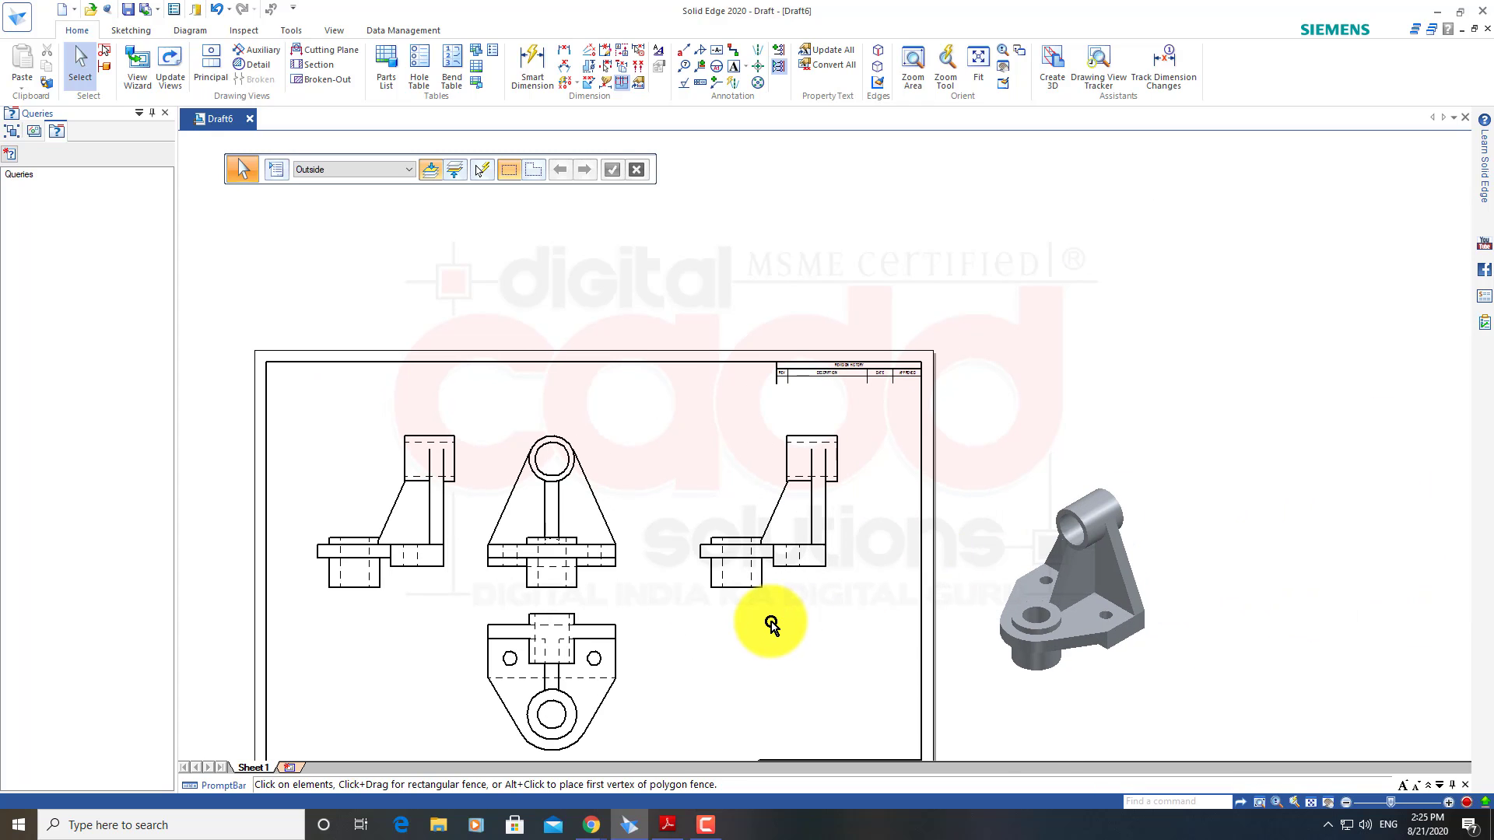
Cancel a top-view projection, then move the front view down-left with the side view beside it
click(208, 69)
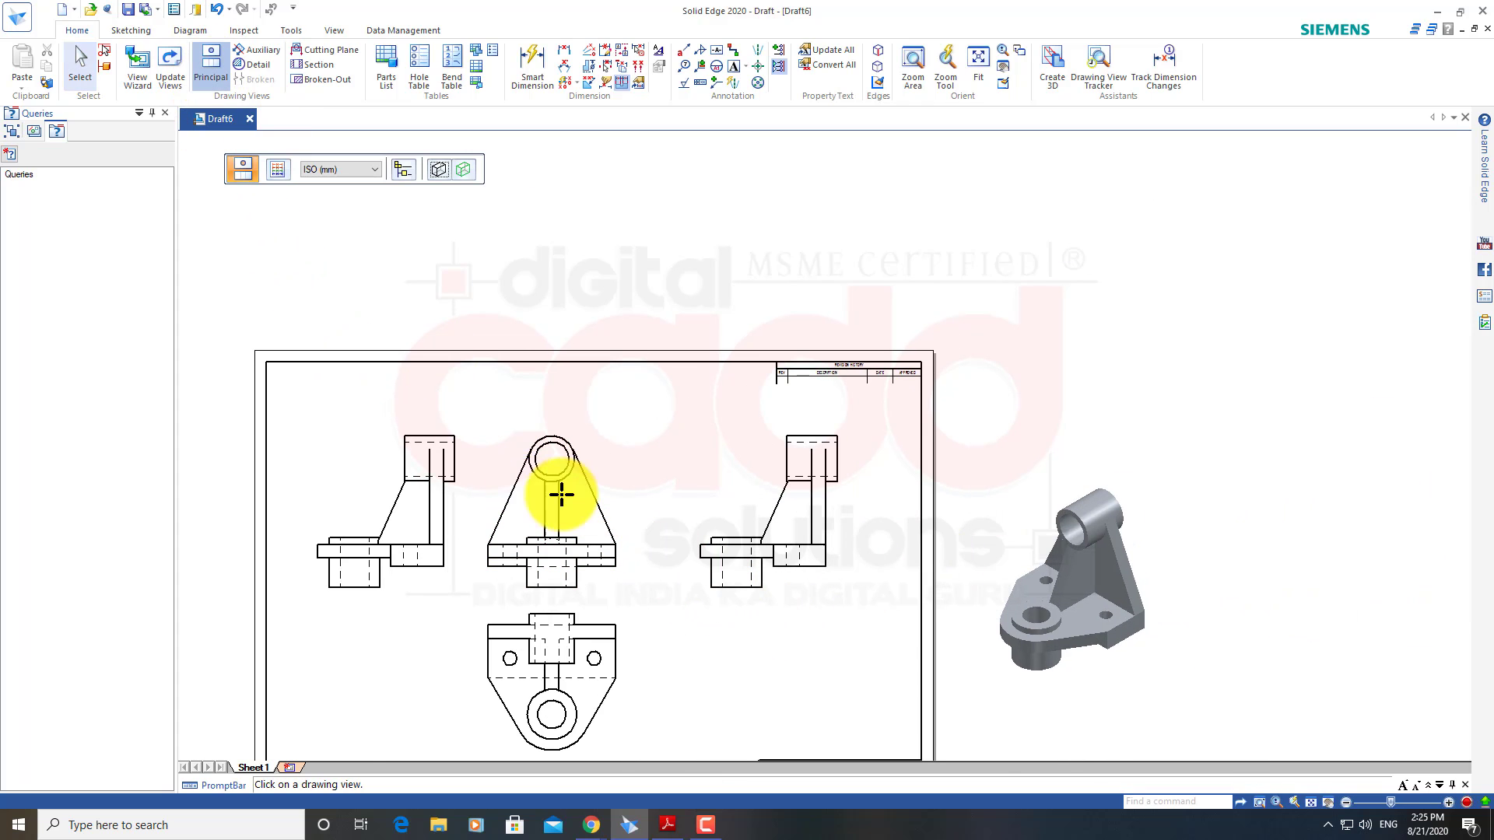
click(563, 450)
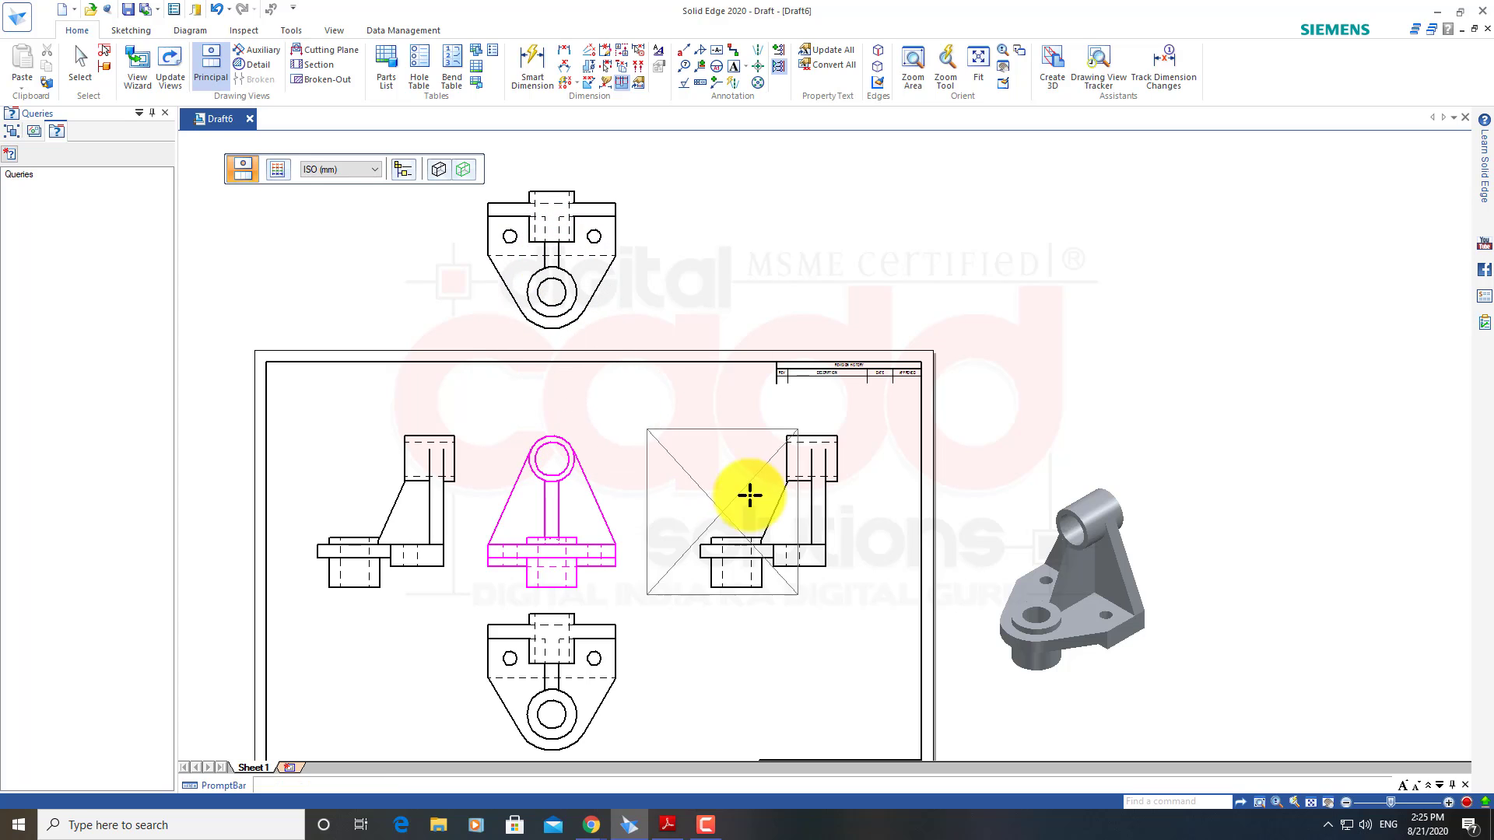
key(Escape)
scroll(657, 513, down, 2)
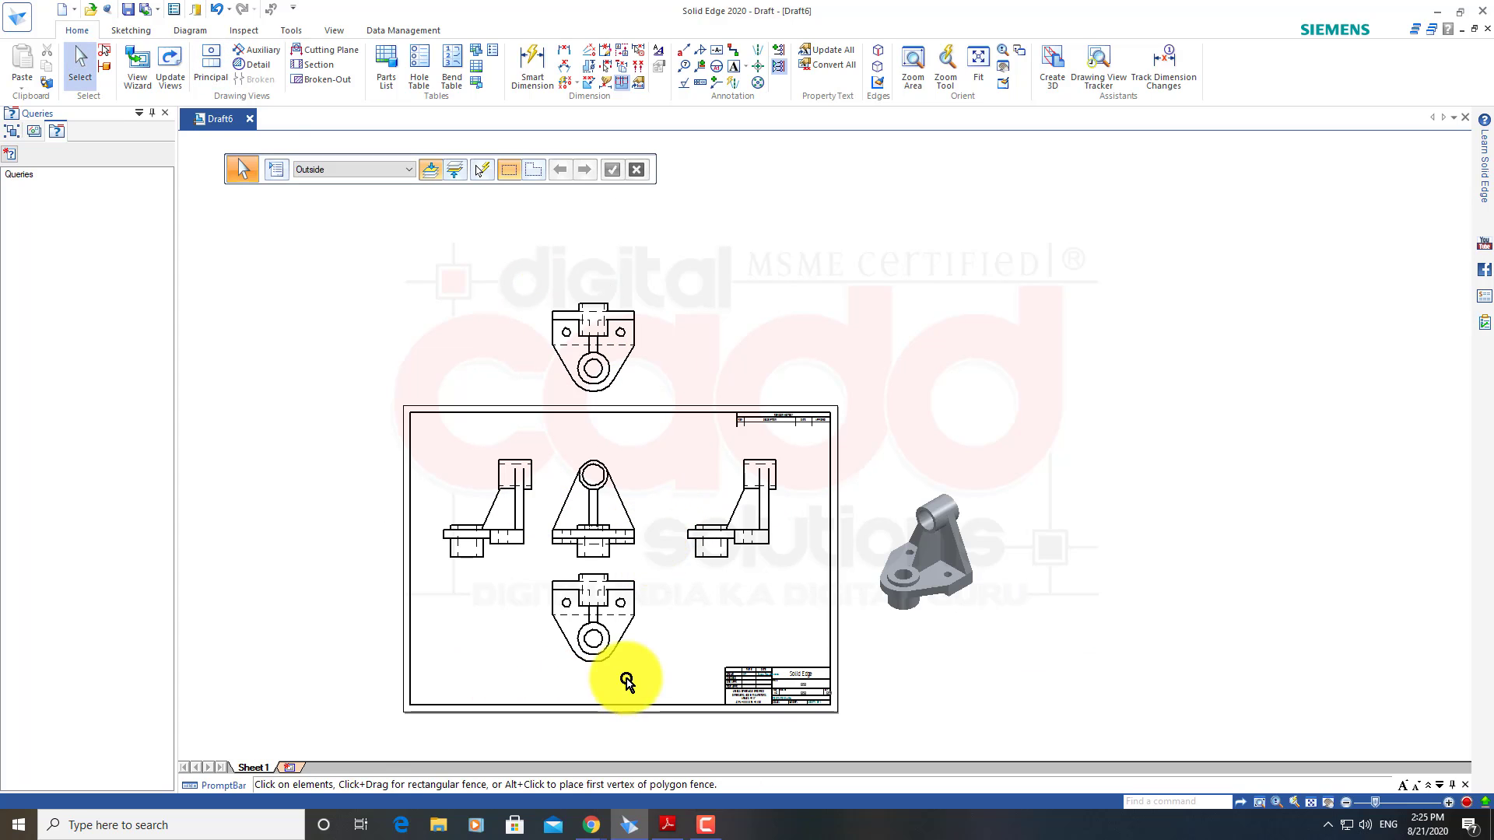
click(510, 533)
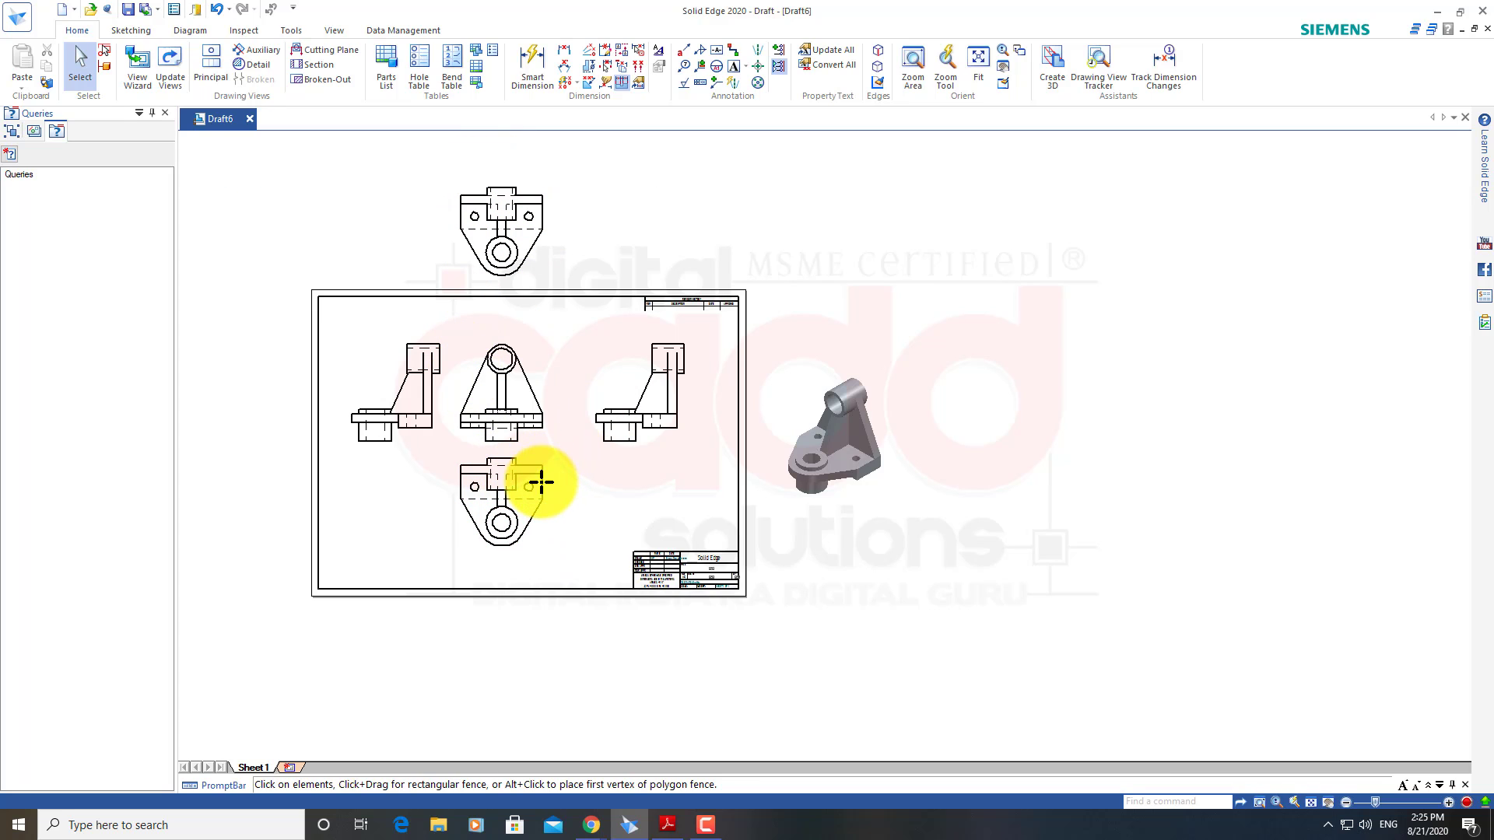
click(418, 417)
click(514, 414)
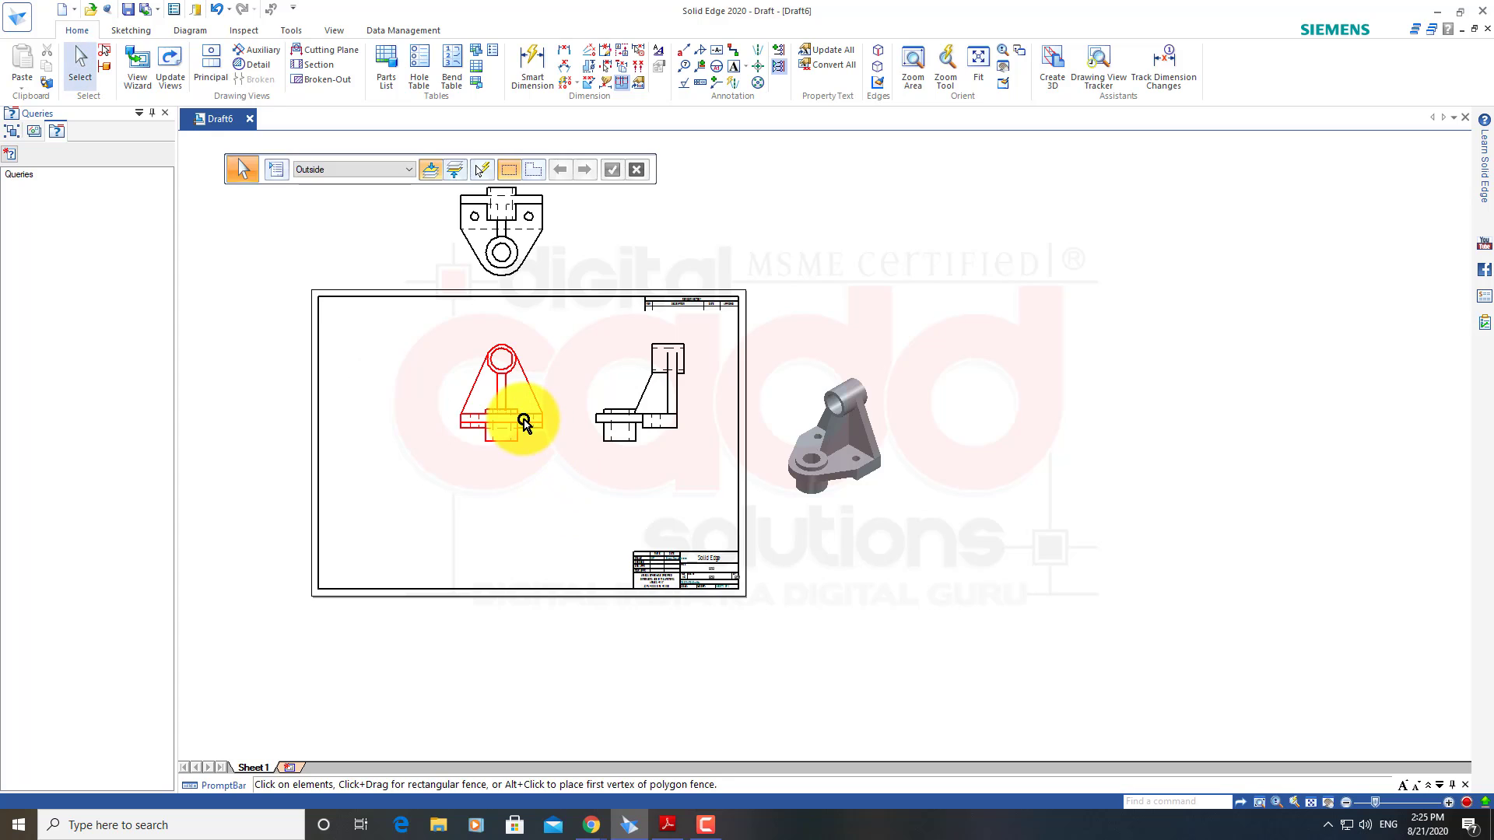
drag(499, 402, 424, 501)
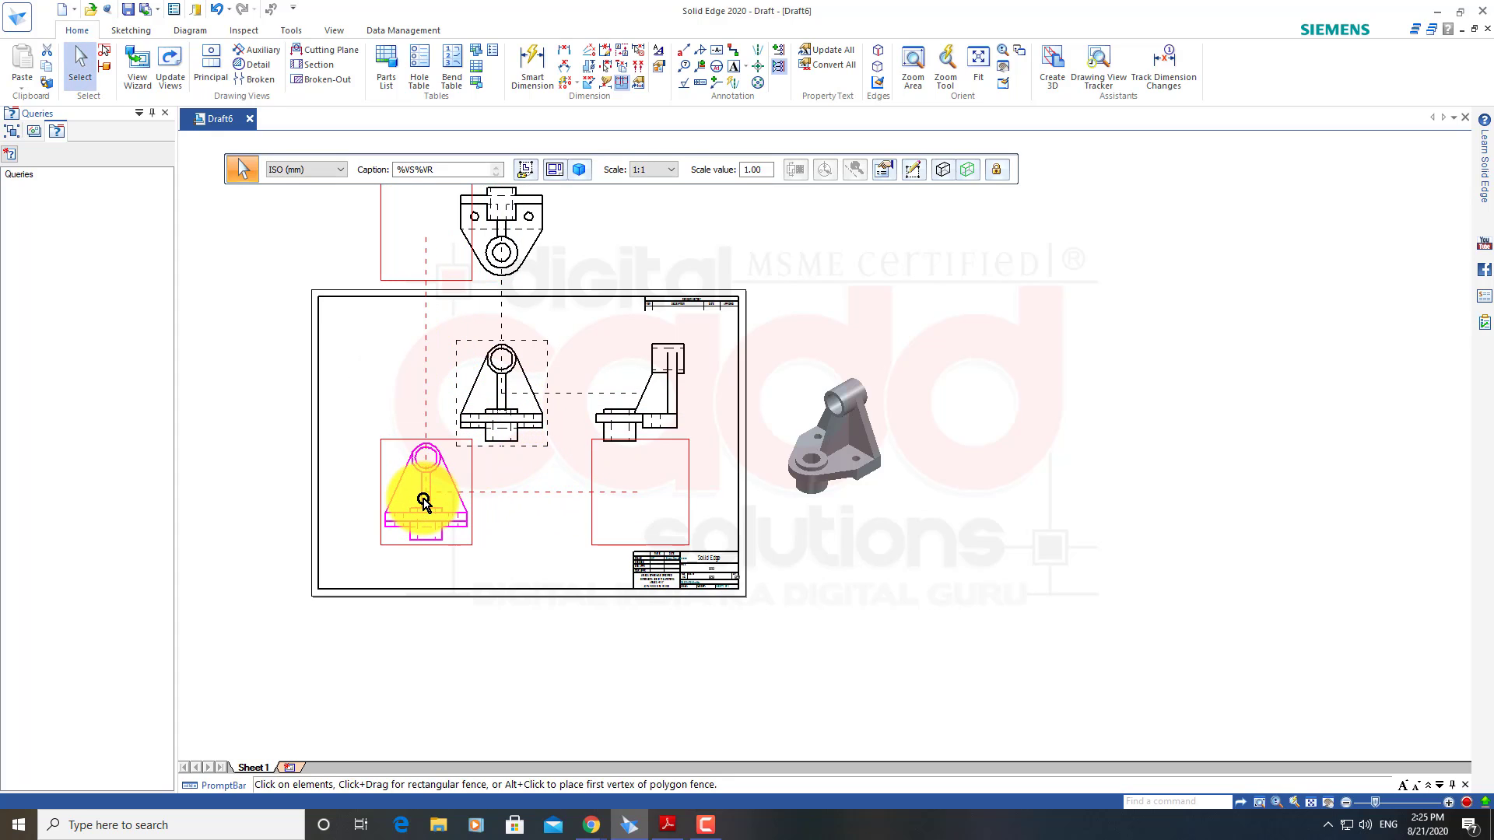
drag(659, 510, 583, 500)
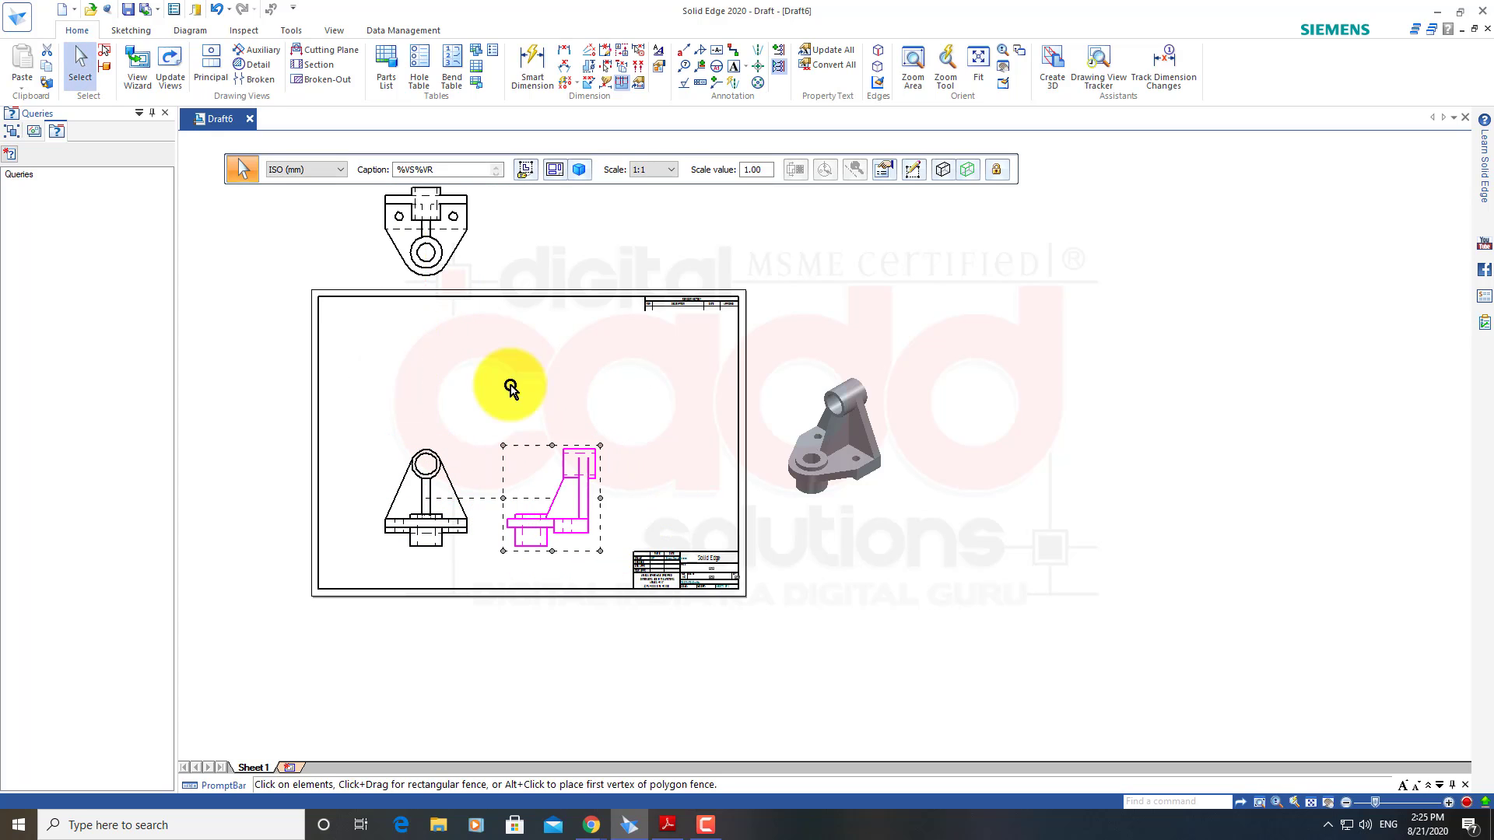
Bring the plan view onto the sheet above the front view and nudge the side view left
click(424, 204)
drag(432, 222, 432, 368)
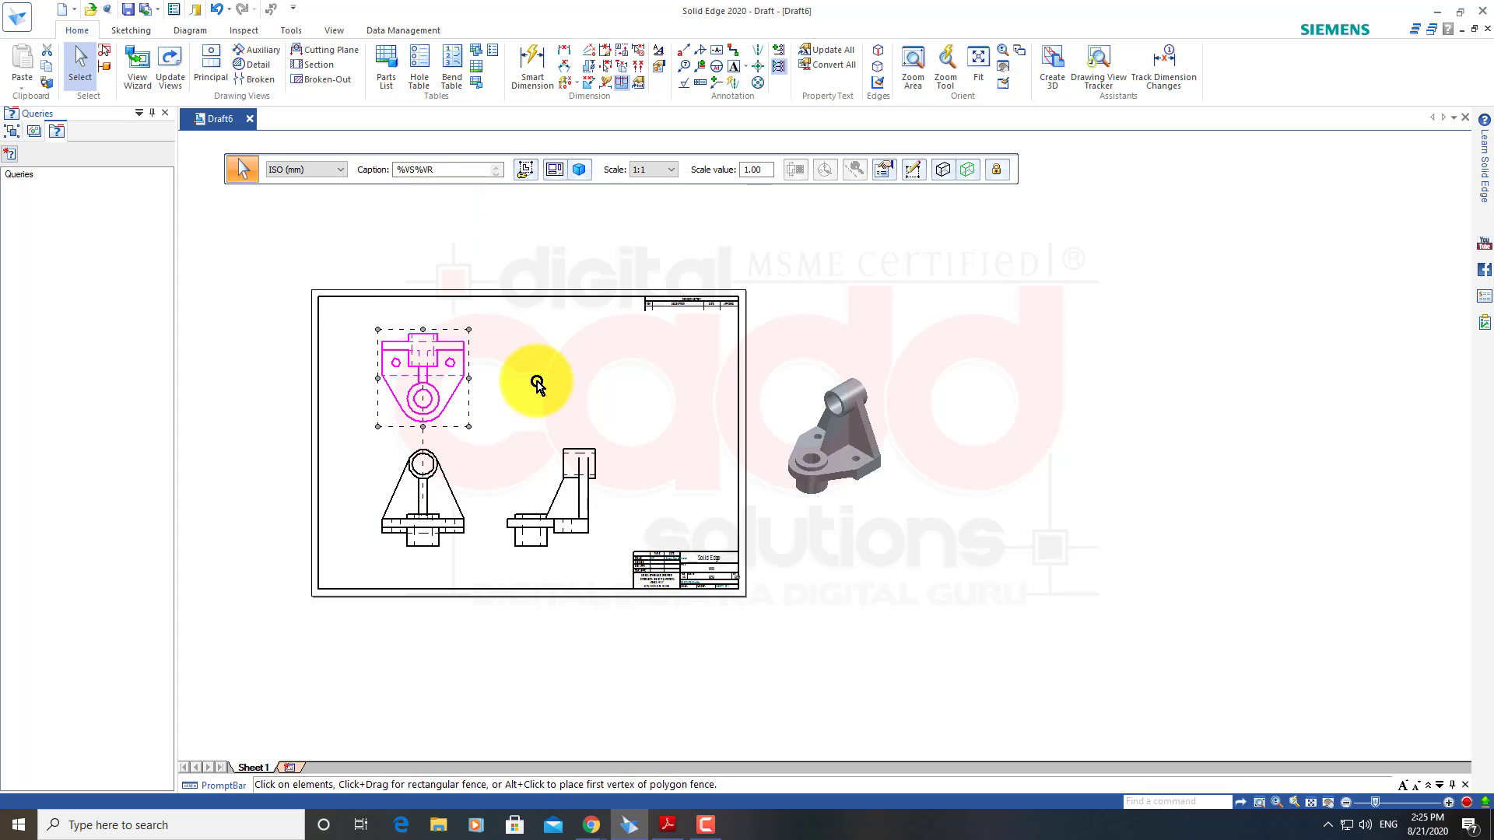
click(535, 382)
scroll(534, 383, up, 1)
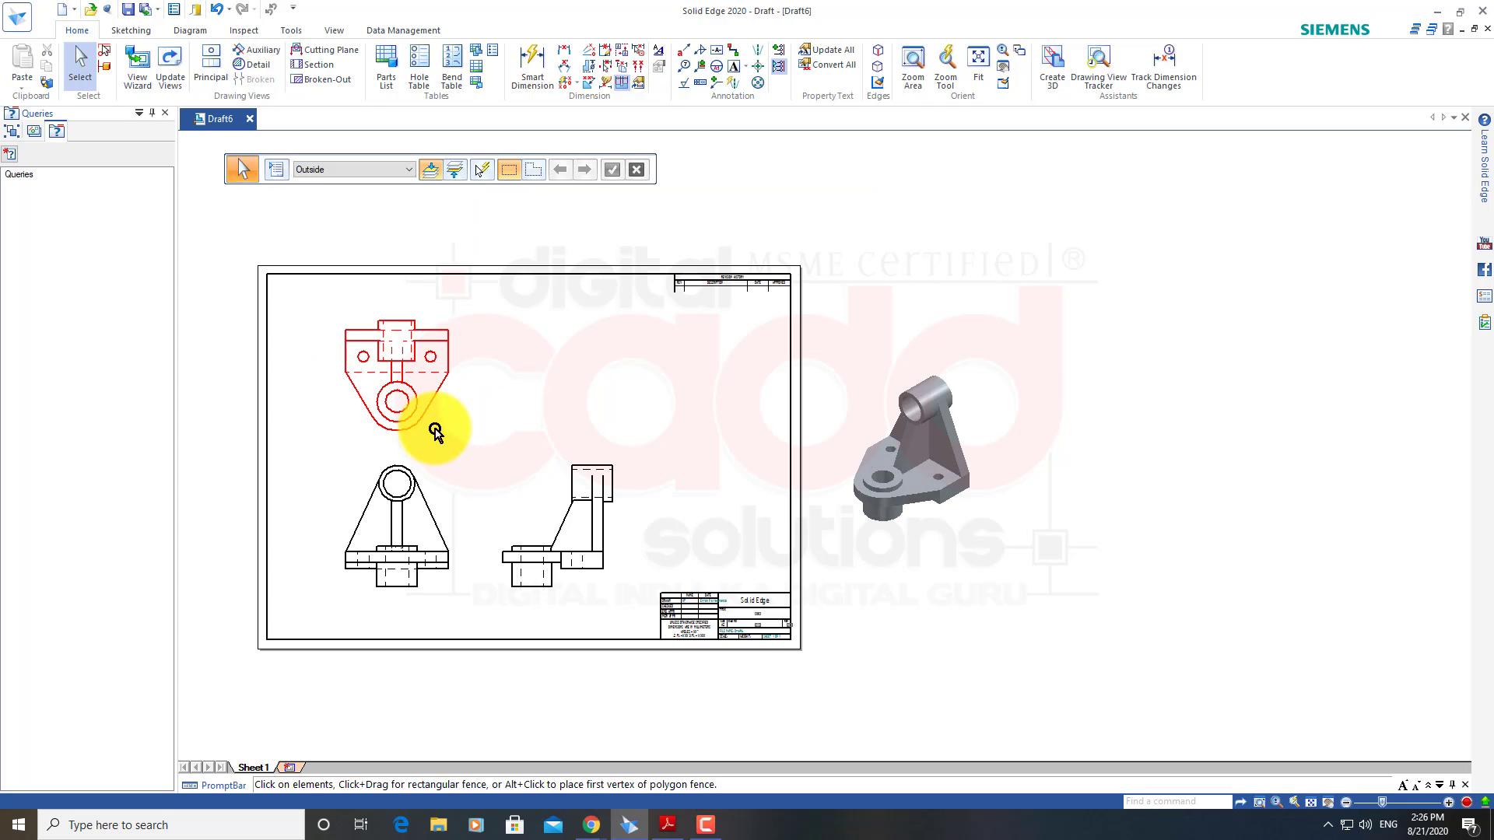
scroll(464, 420, up, 1)
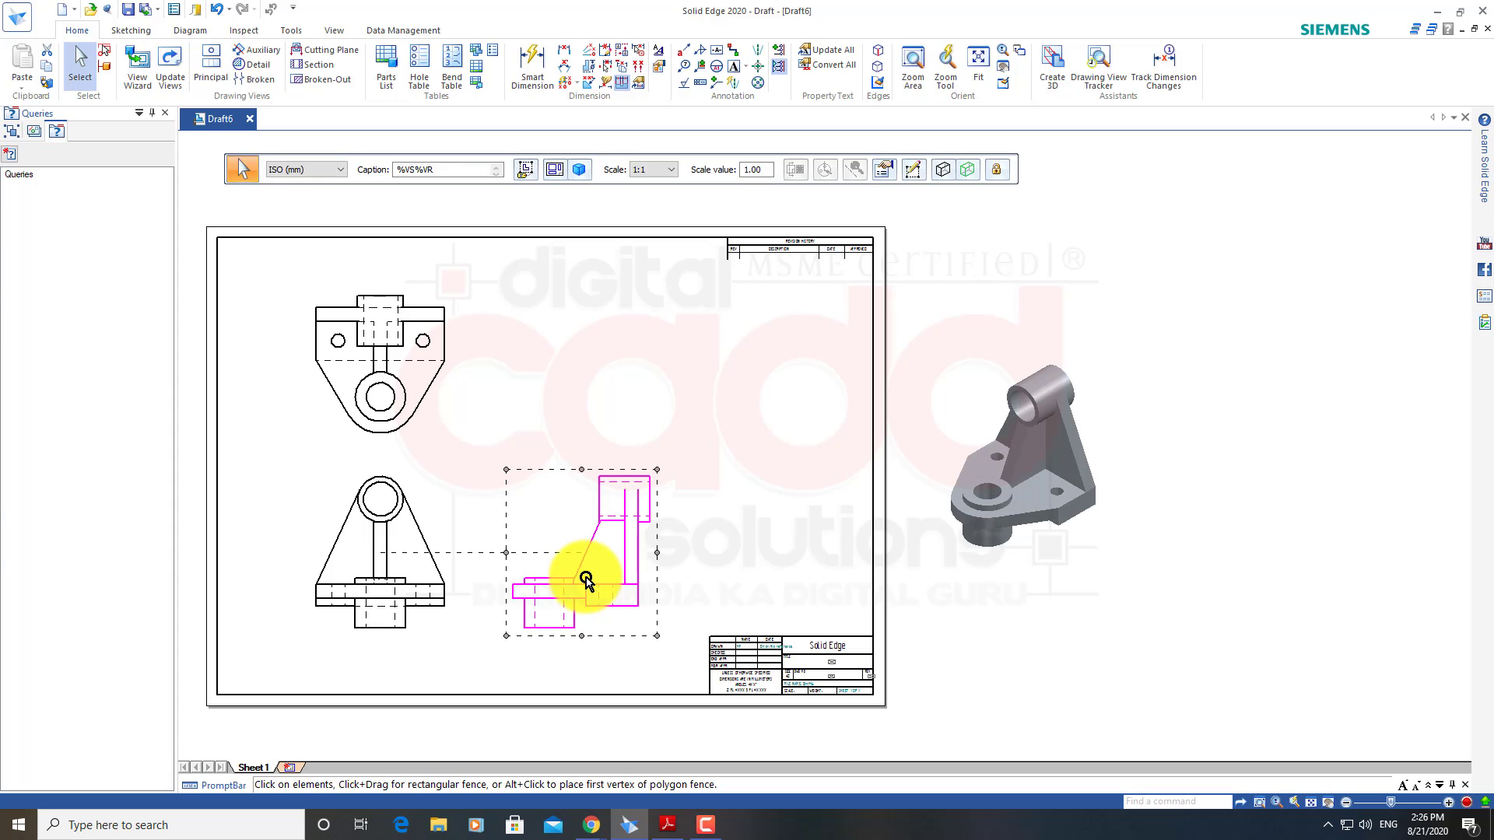
drag(584, 574, 543, 572)
click(704, 464)
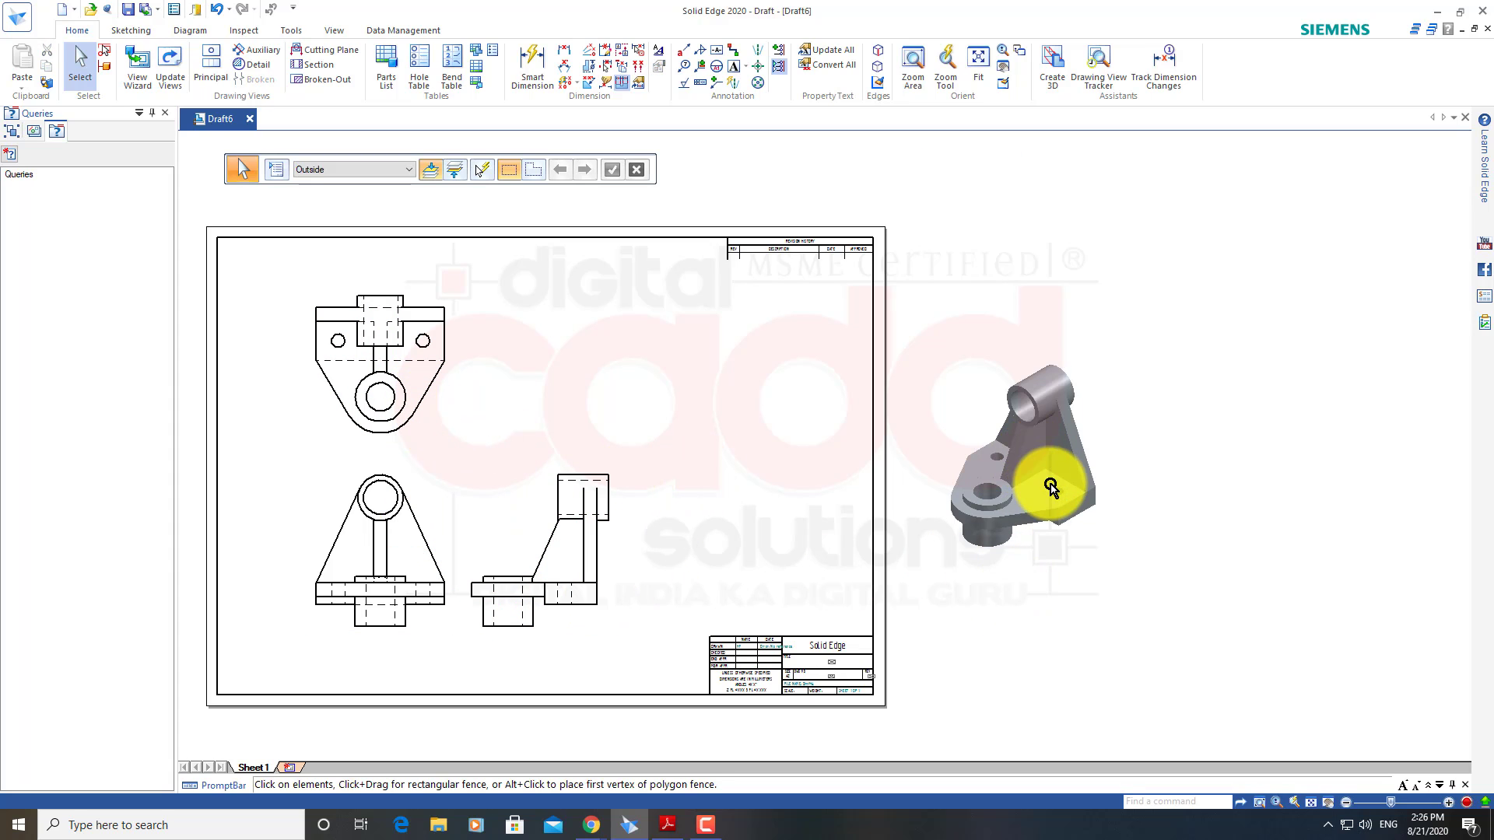
Try placing the isometric view on the sheet's upper right, then undo the rearrangement
drag(1051, 486, 801, 412)
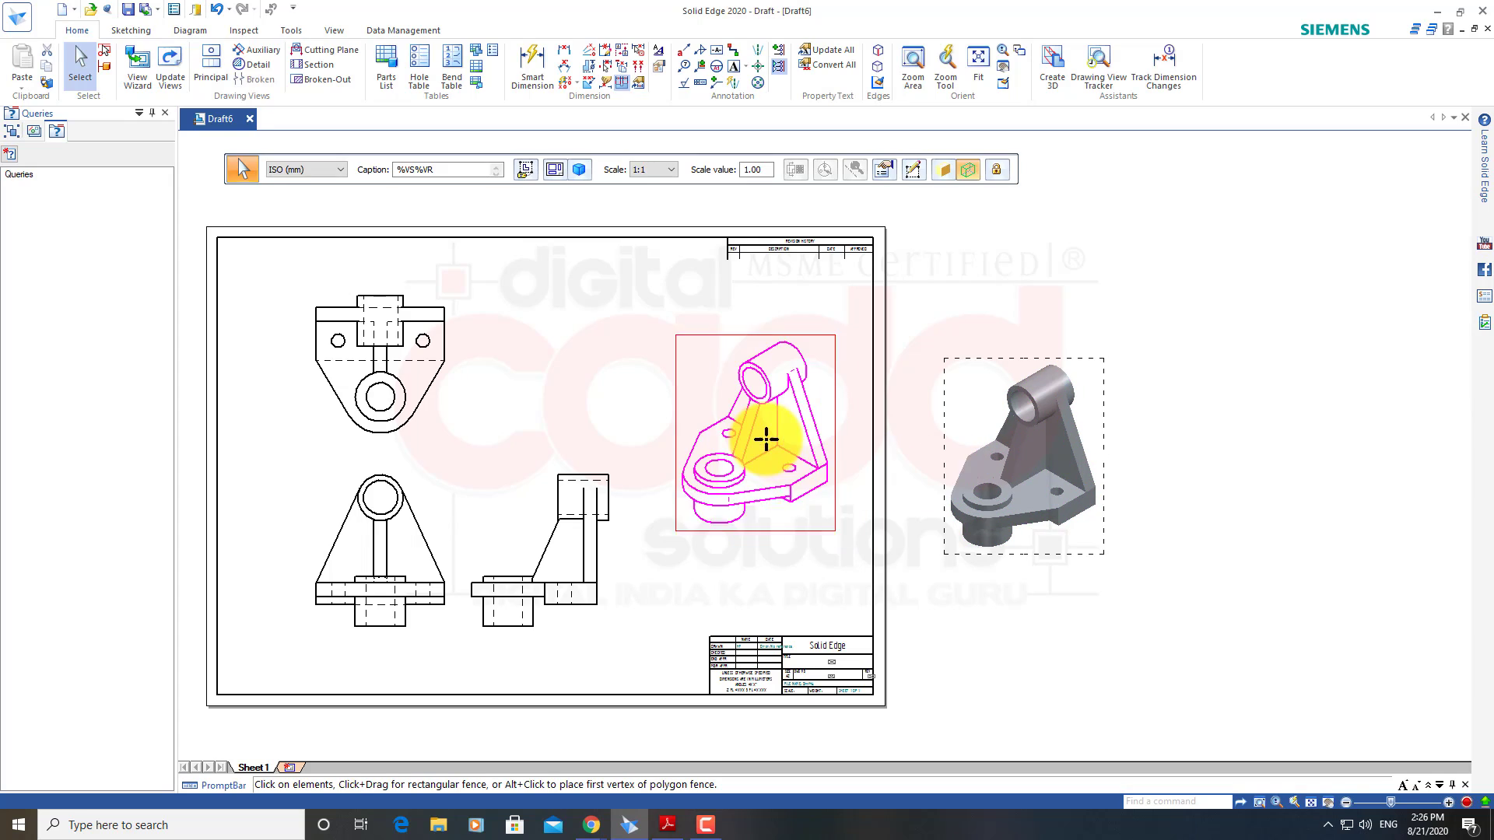
click(774, 549)
middle_drag(504, 645, 603, 673)
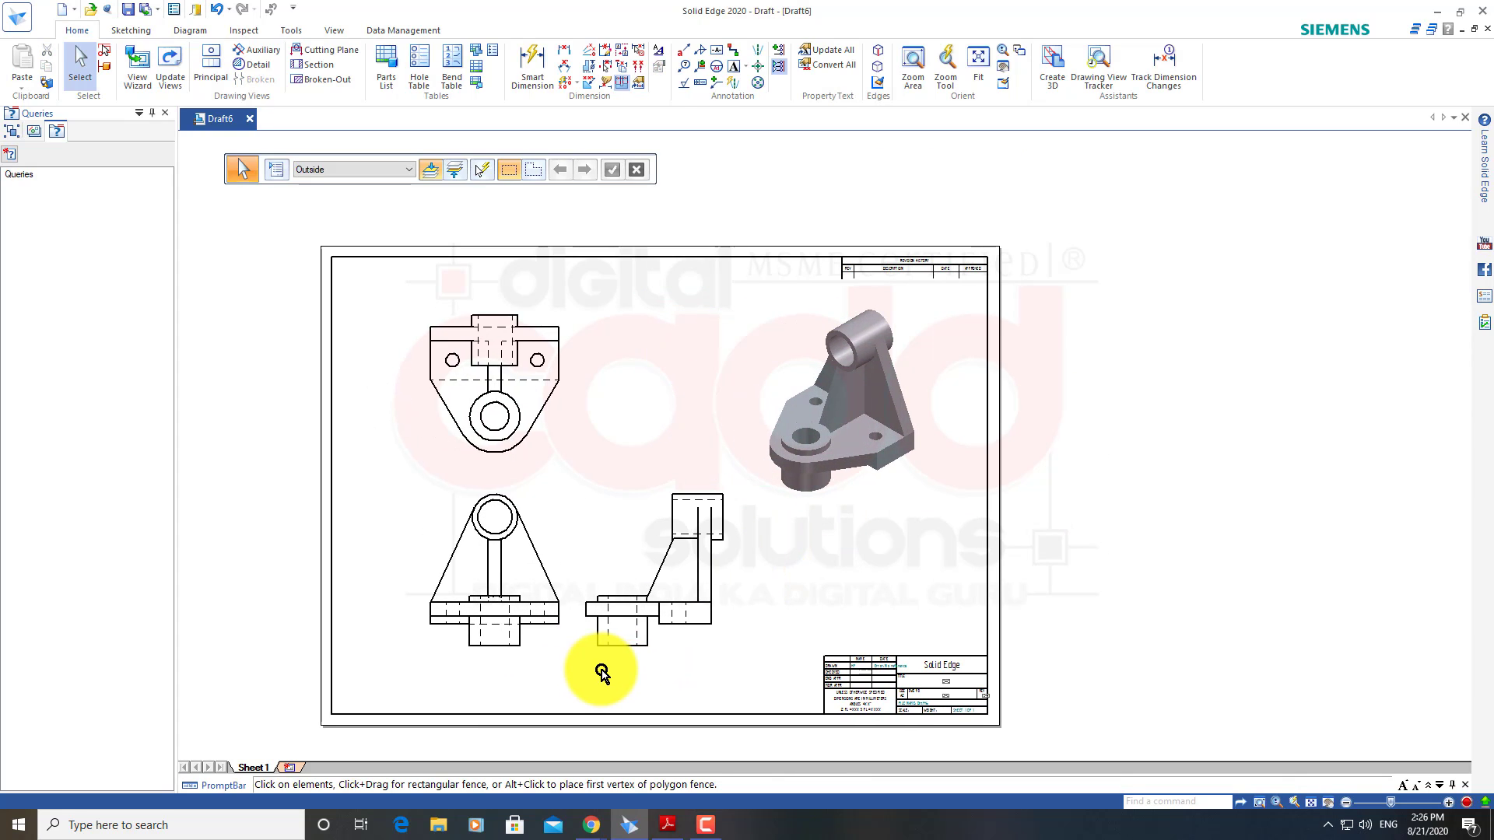
scroll(598, 668, up, 2)
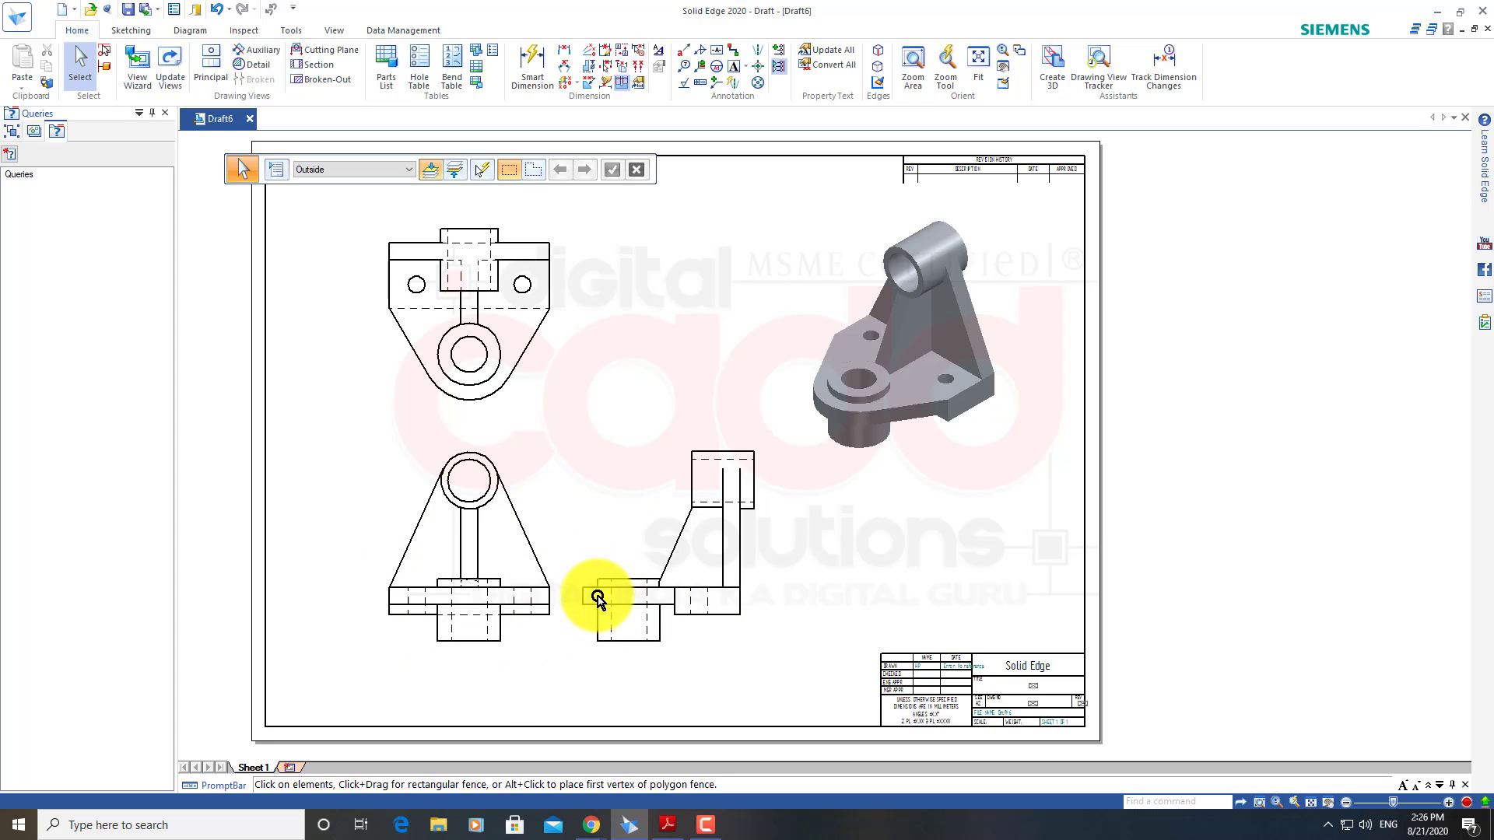
key(ctrl+z)
key(ctrl+z)
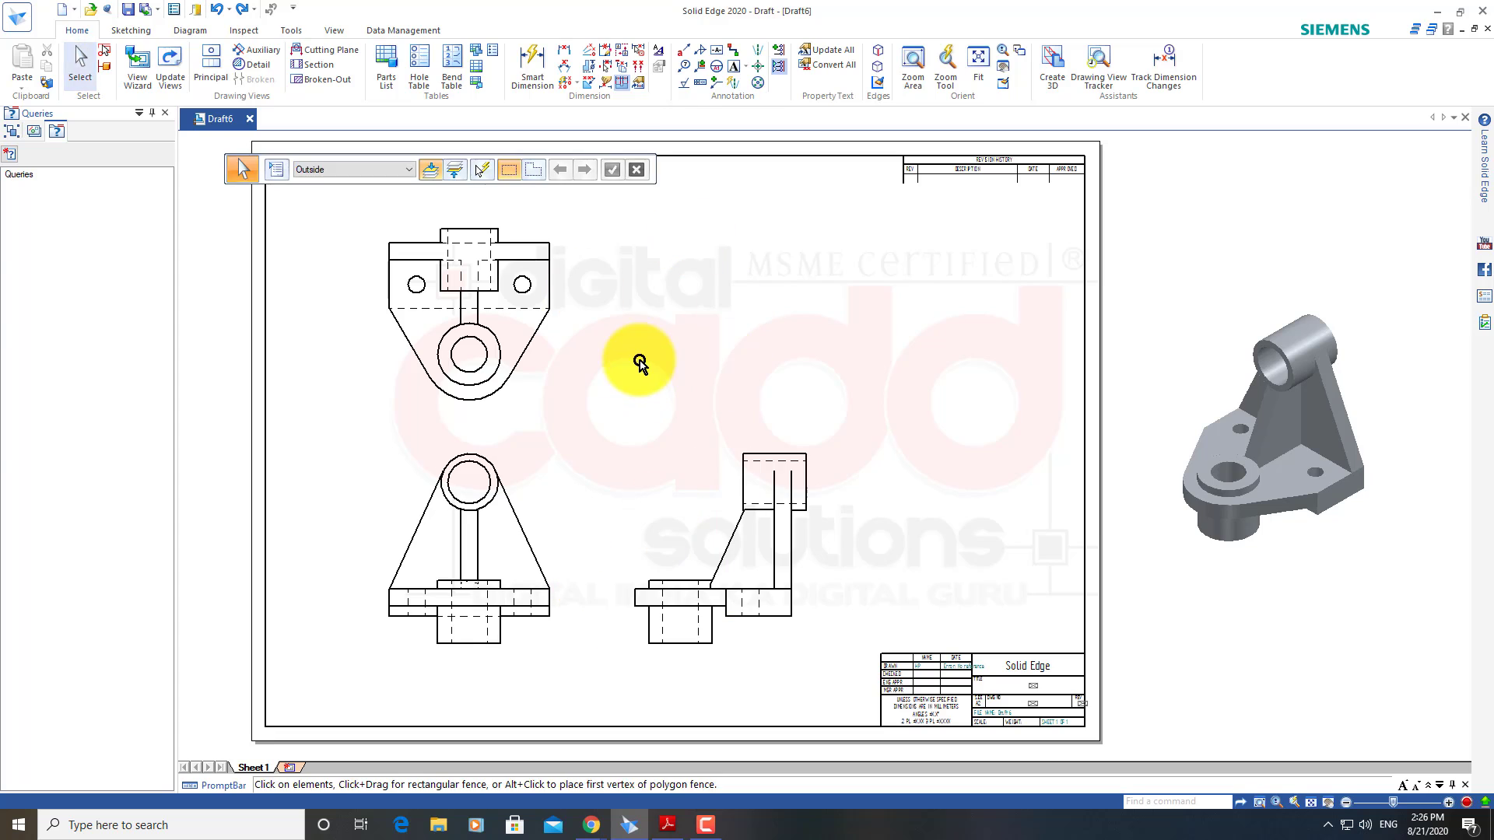
key(ctrl+z)
key(ctrl+z)
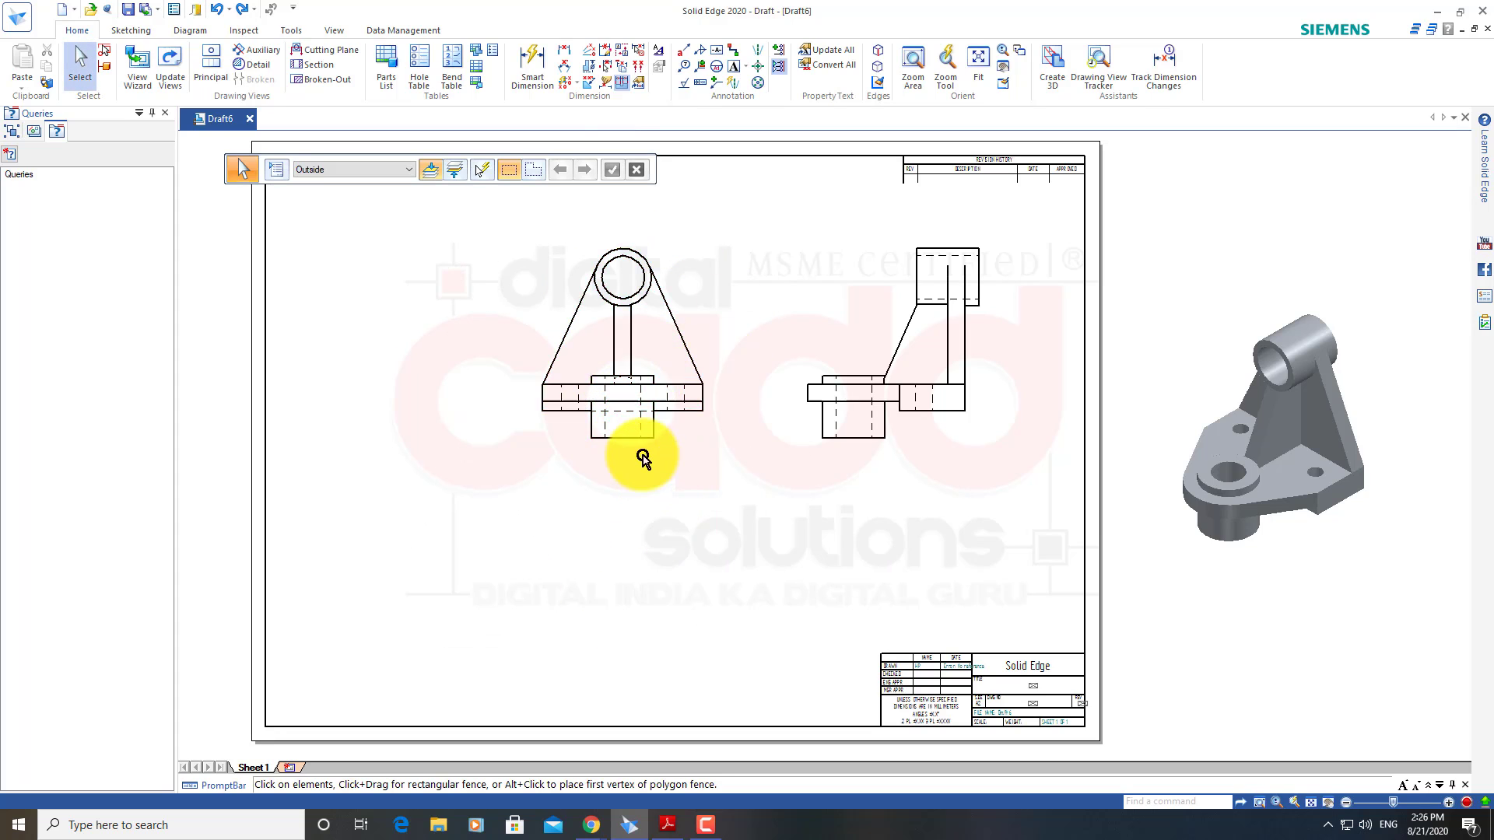
Reposition the front and side views again and bring the plan view down onto the sheet
scroll(661, 482, down, 2)
scroll(638, 508, down, 1)
scroll(548, 430, down, 1)
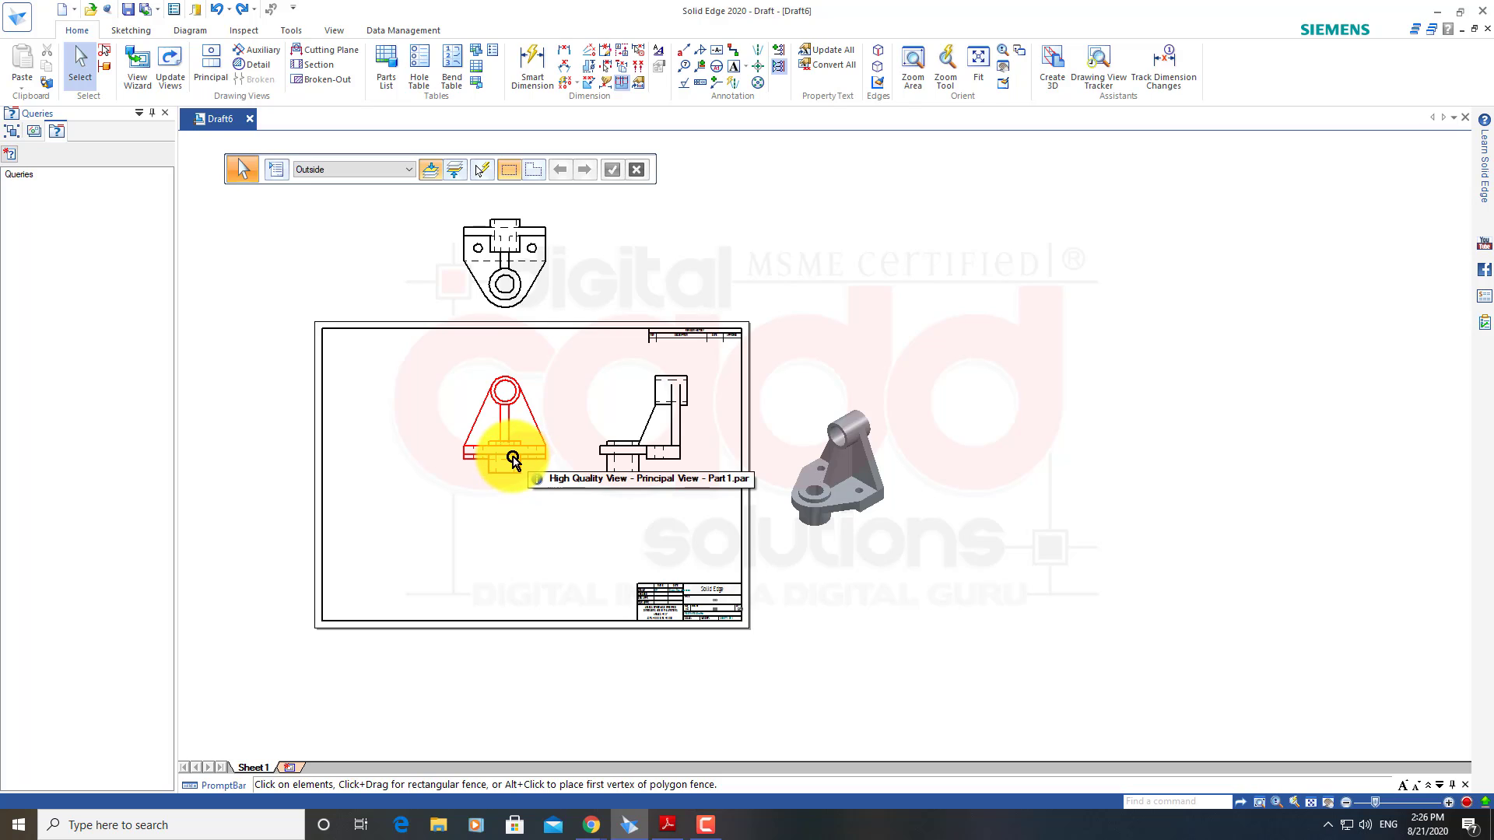
drag(514, 461, 479, 538)
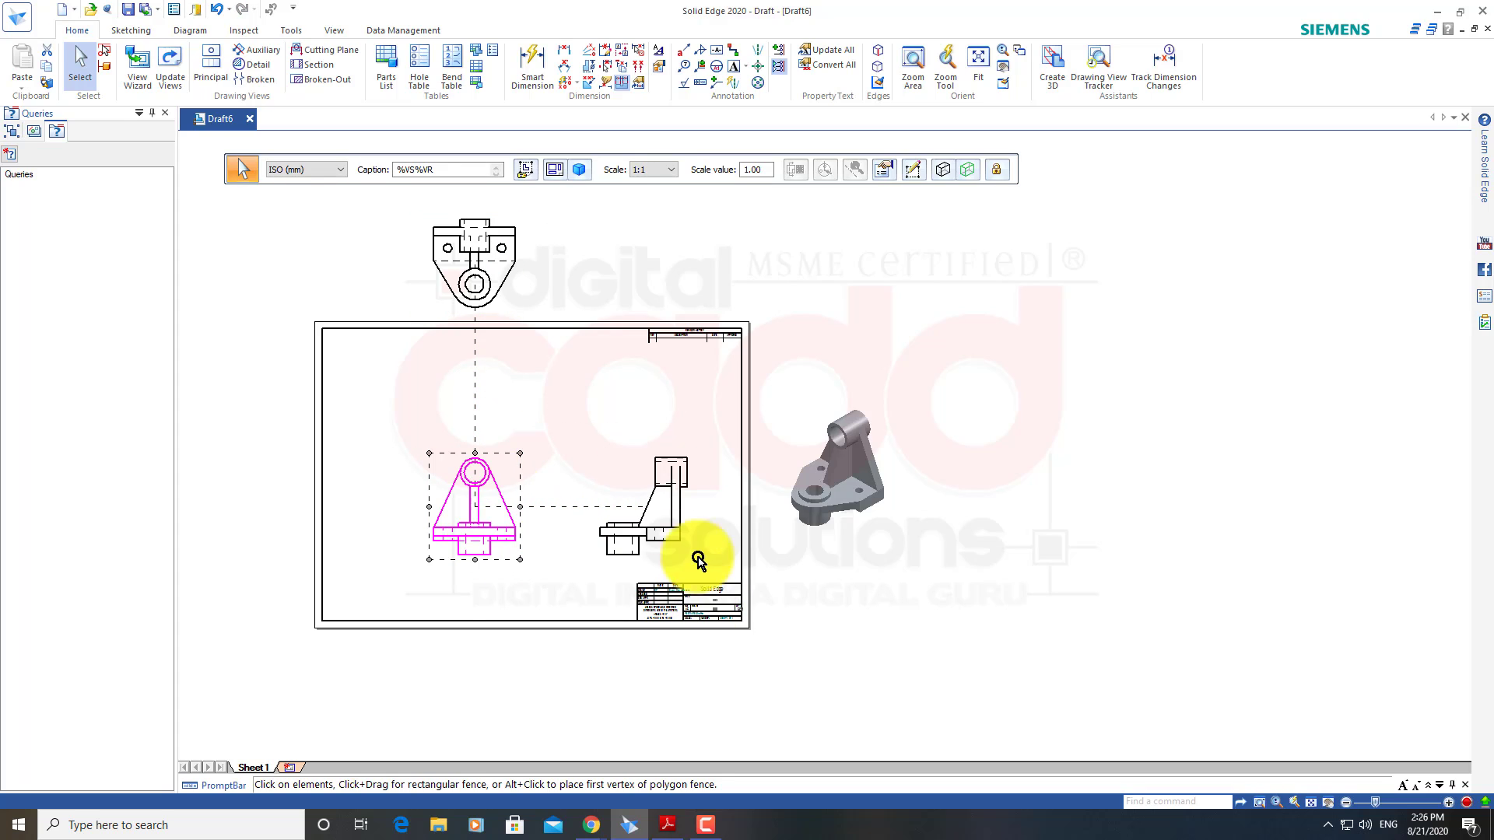
drag(658, 542, 605, 542)
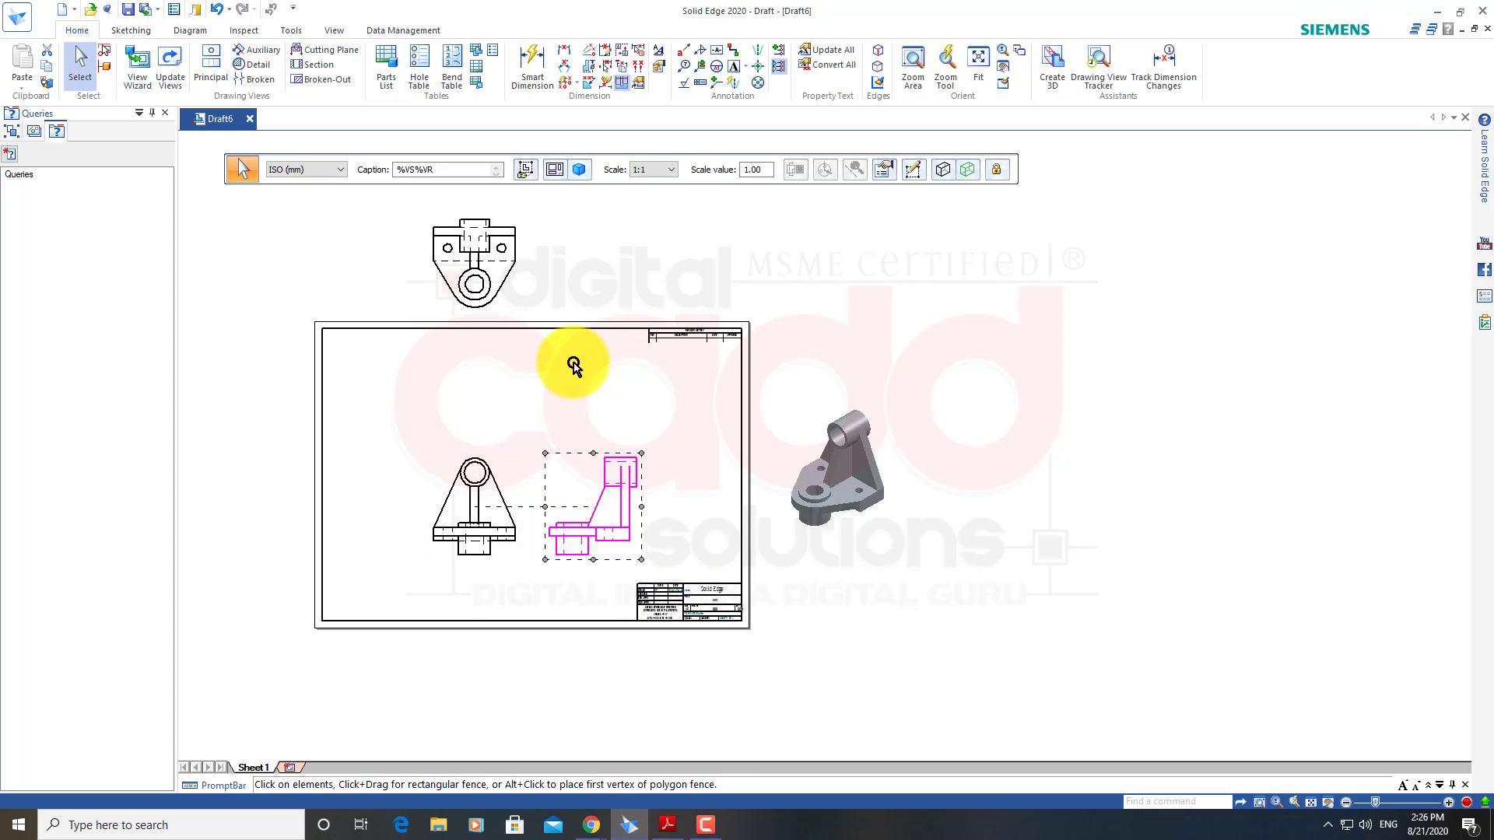
key(Escape)
drag(474, 263, 476, 382)
key(Escape)
scroll(596, 393, up, 2)
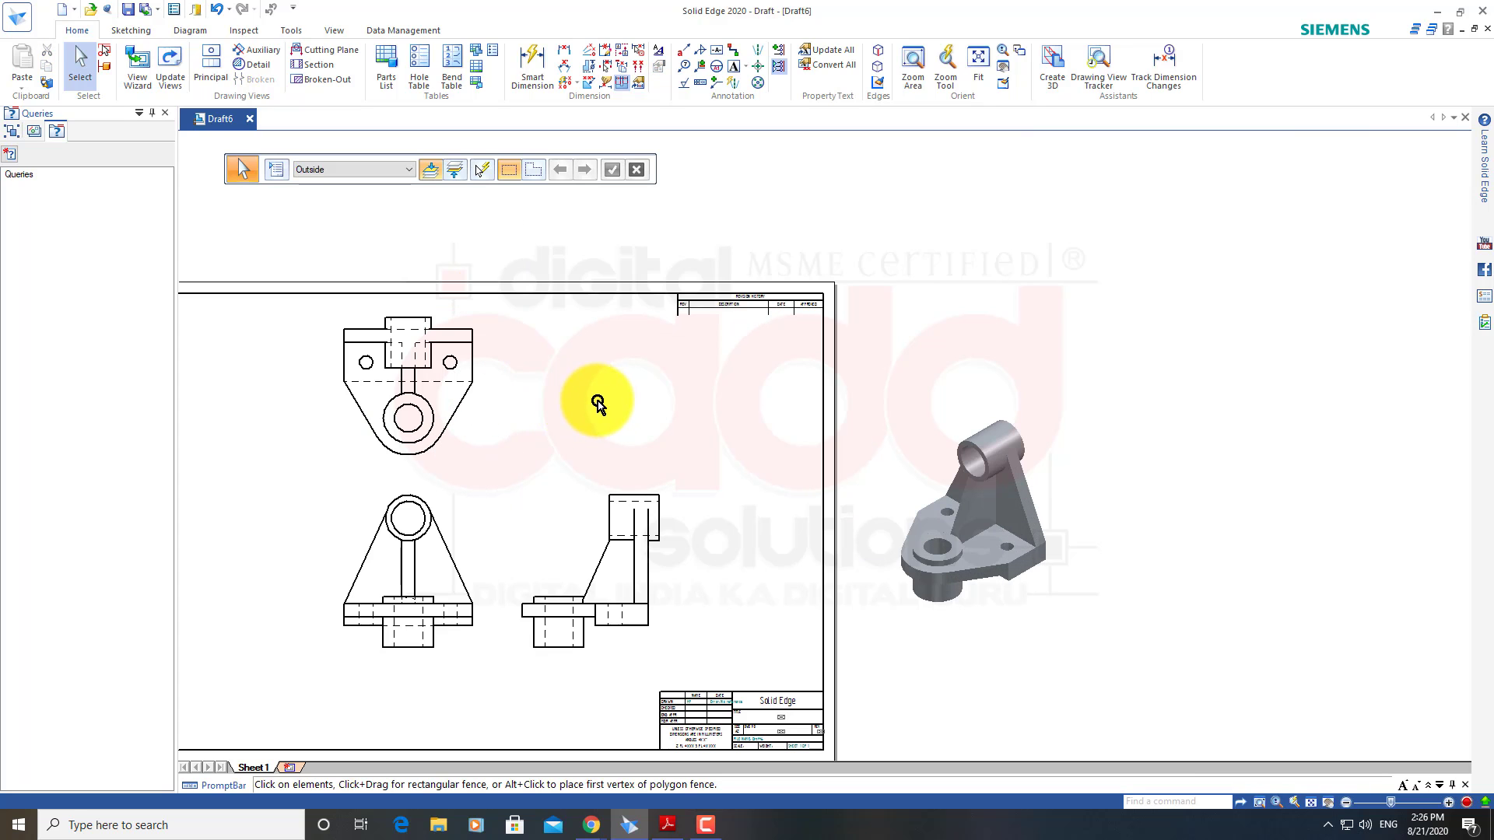
middle_drag(575, 621, 668, 578)
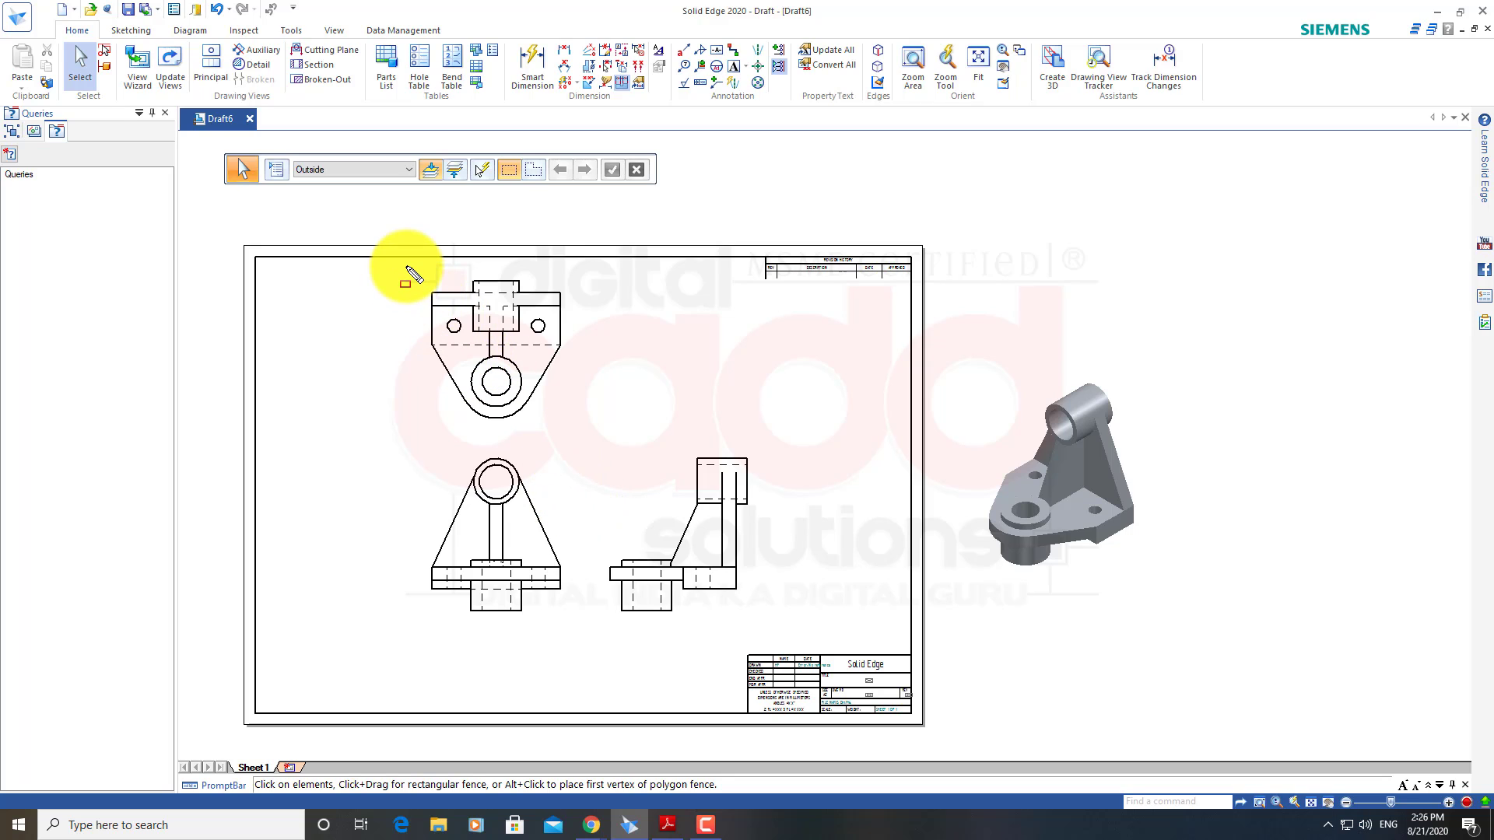
drag(407, 266, 592, 438)
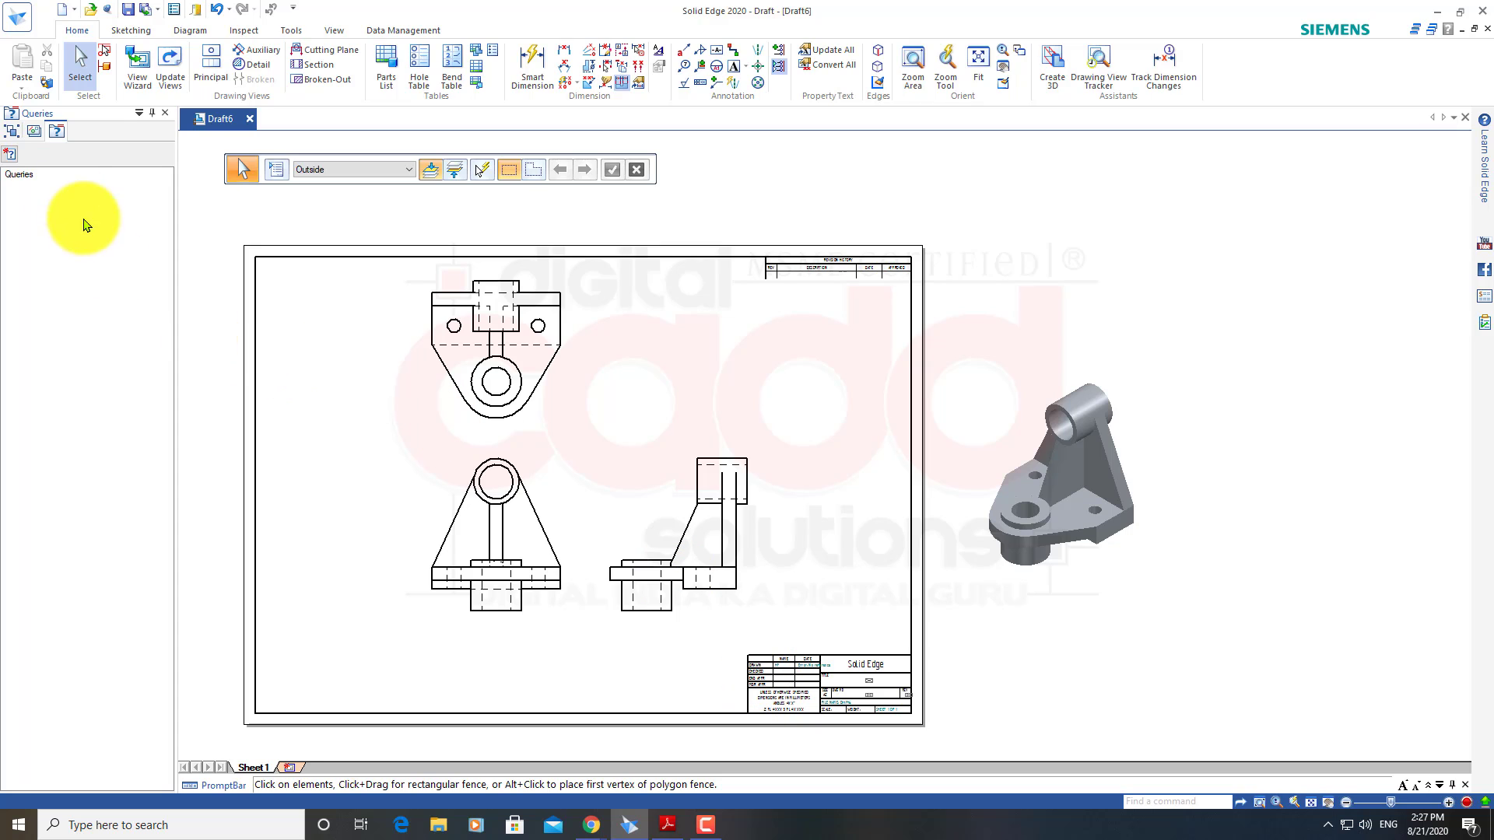
Set Projection Angle to First under Solid Edge Options > Drawing Standards and confirm with OK
click(21, 29)
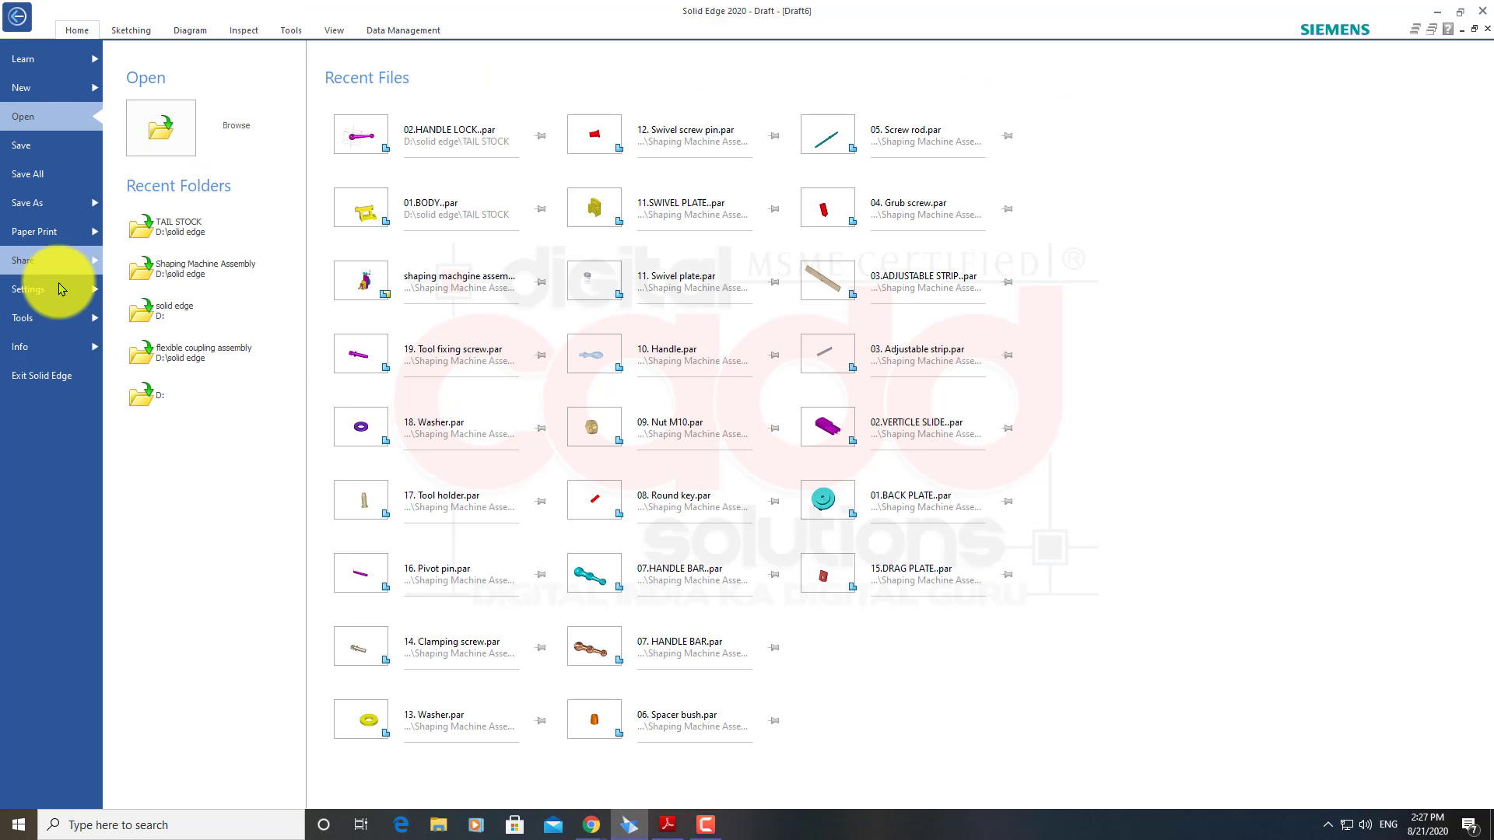
click(64, 292)
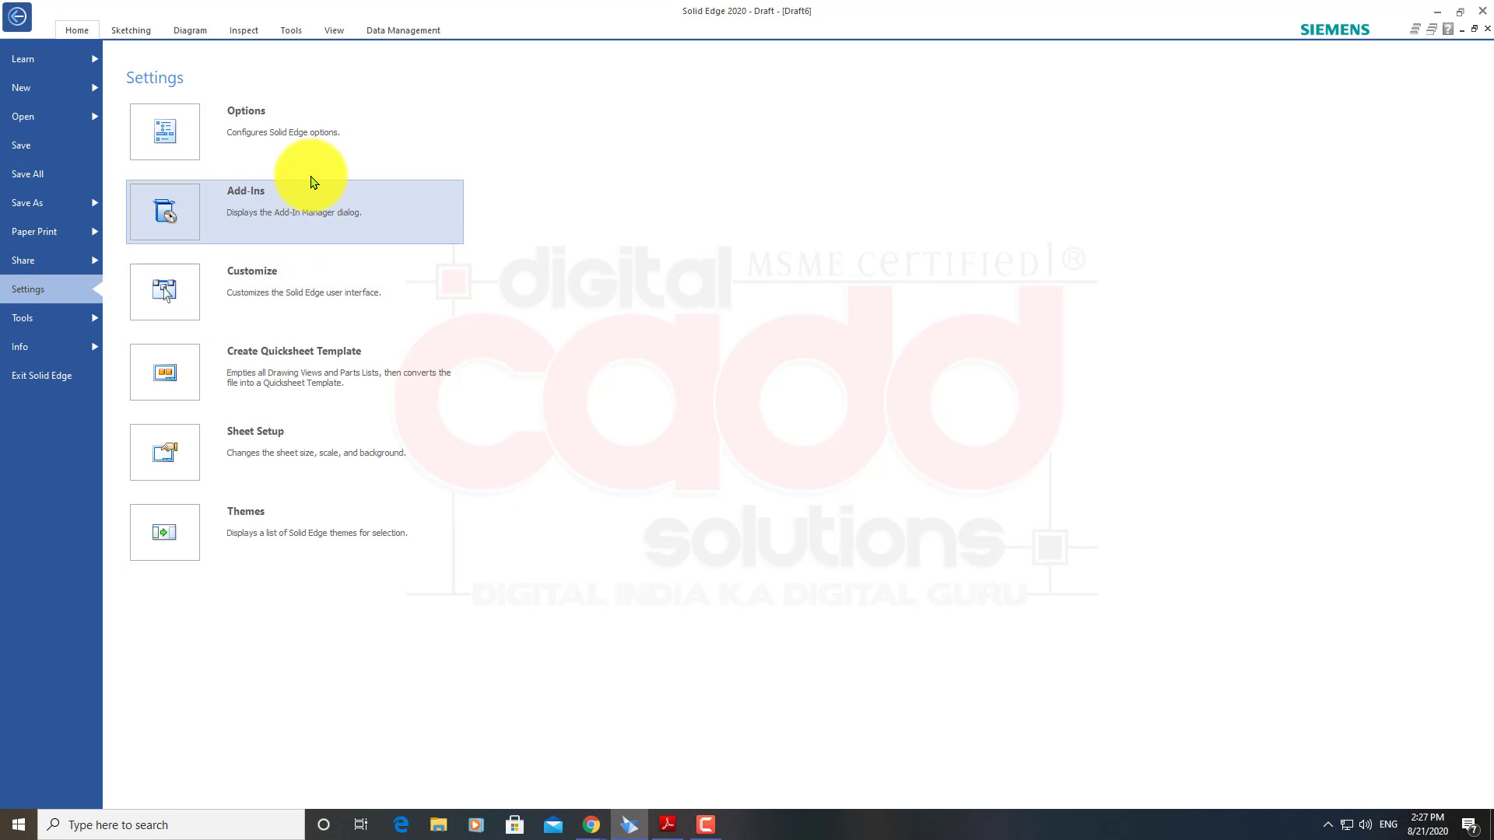
click(302, 142)
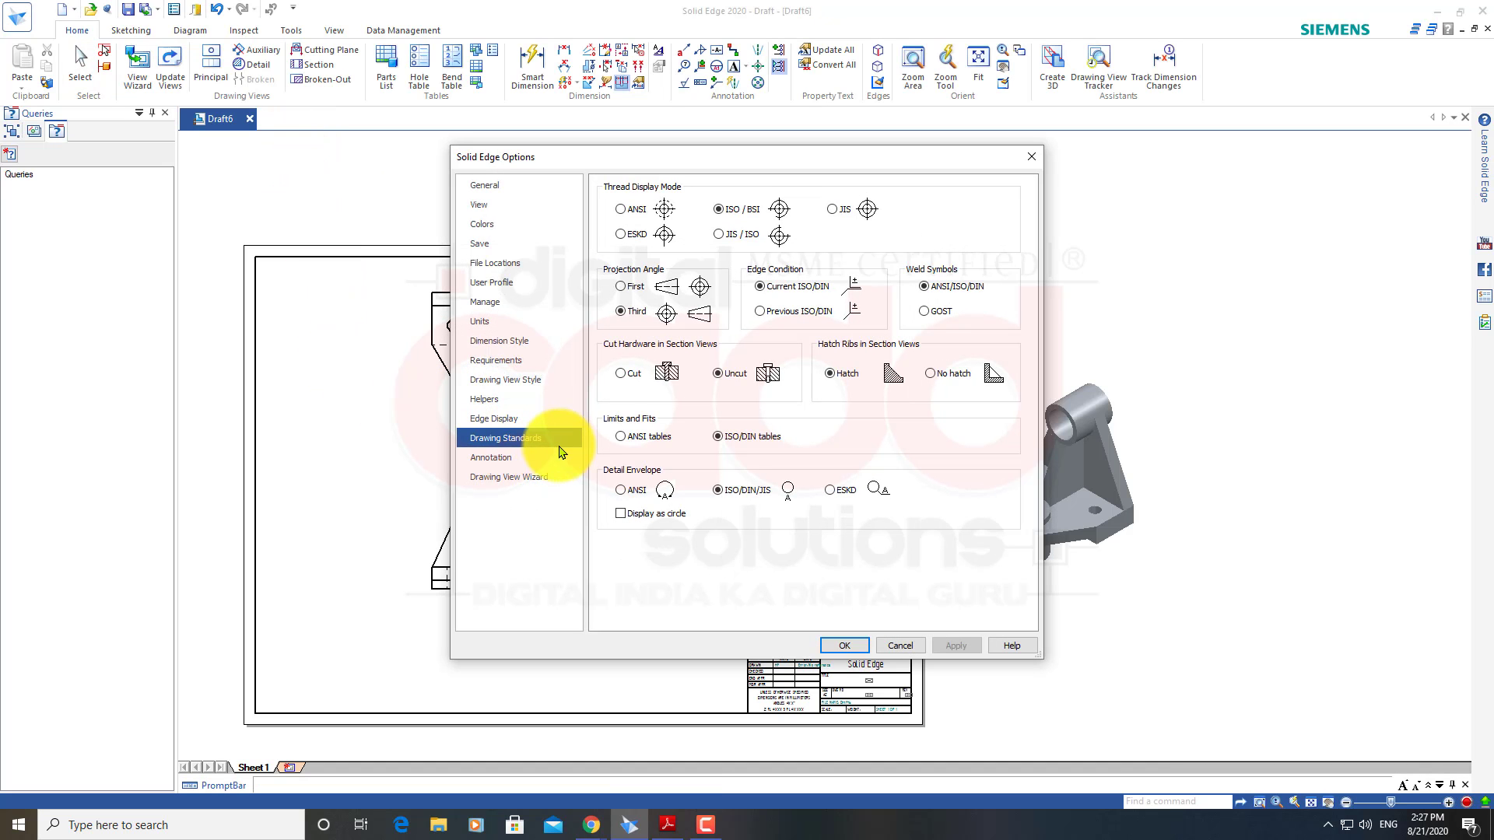
click(625, 289)
click(861, 655)
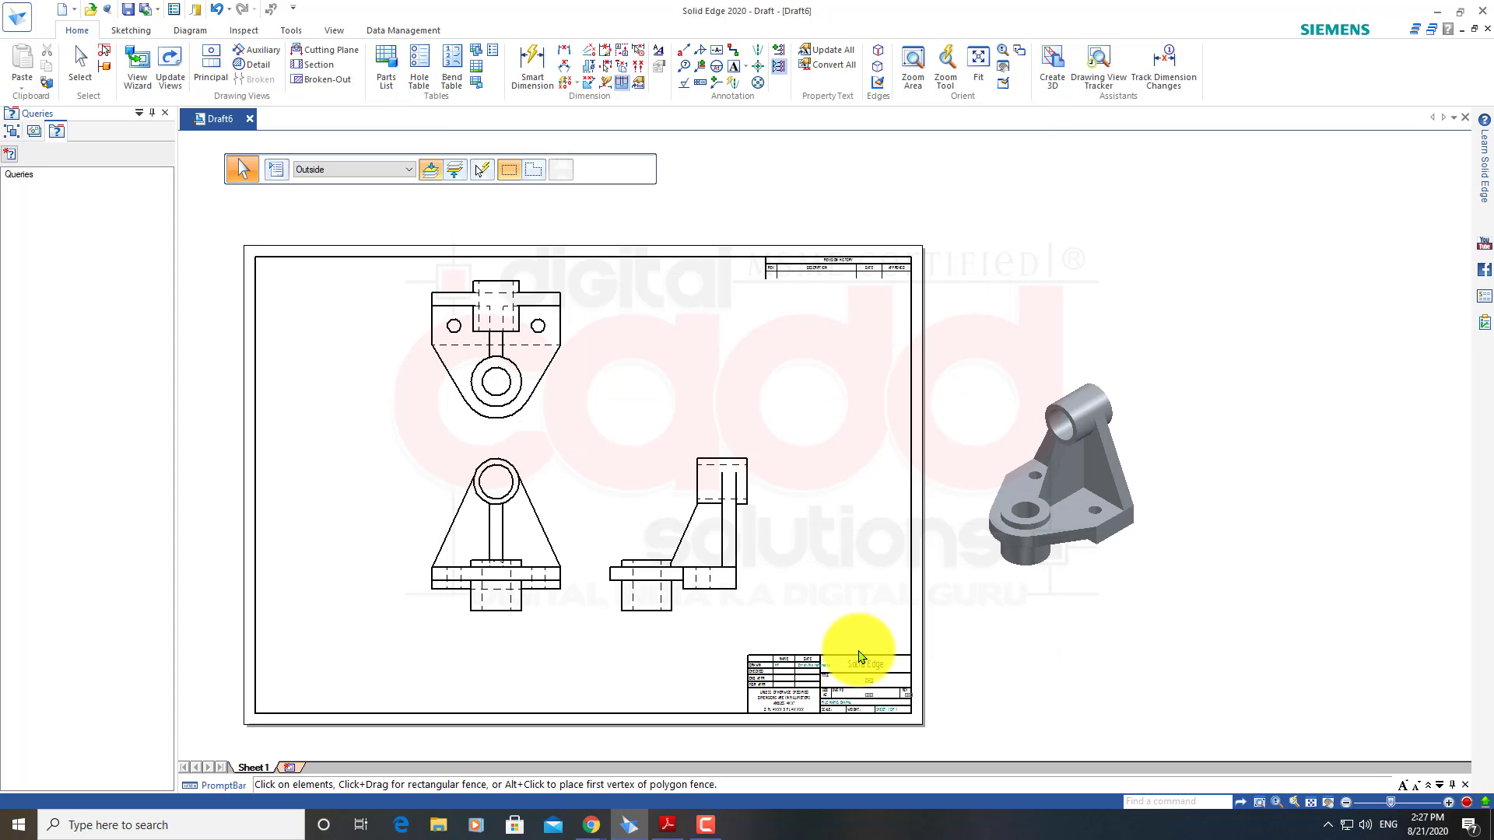
Delete the top and right-side views and move the front view up and right
click(544, 375)
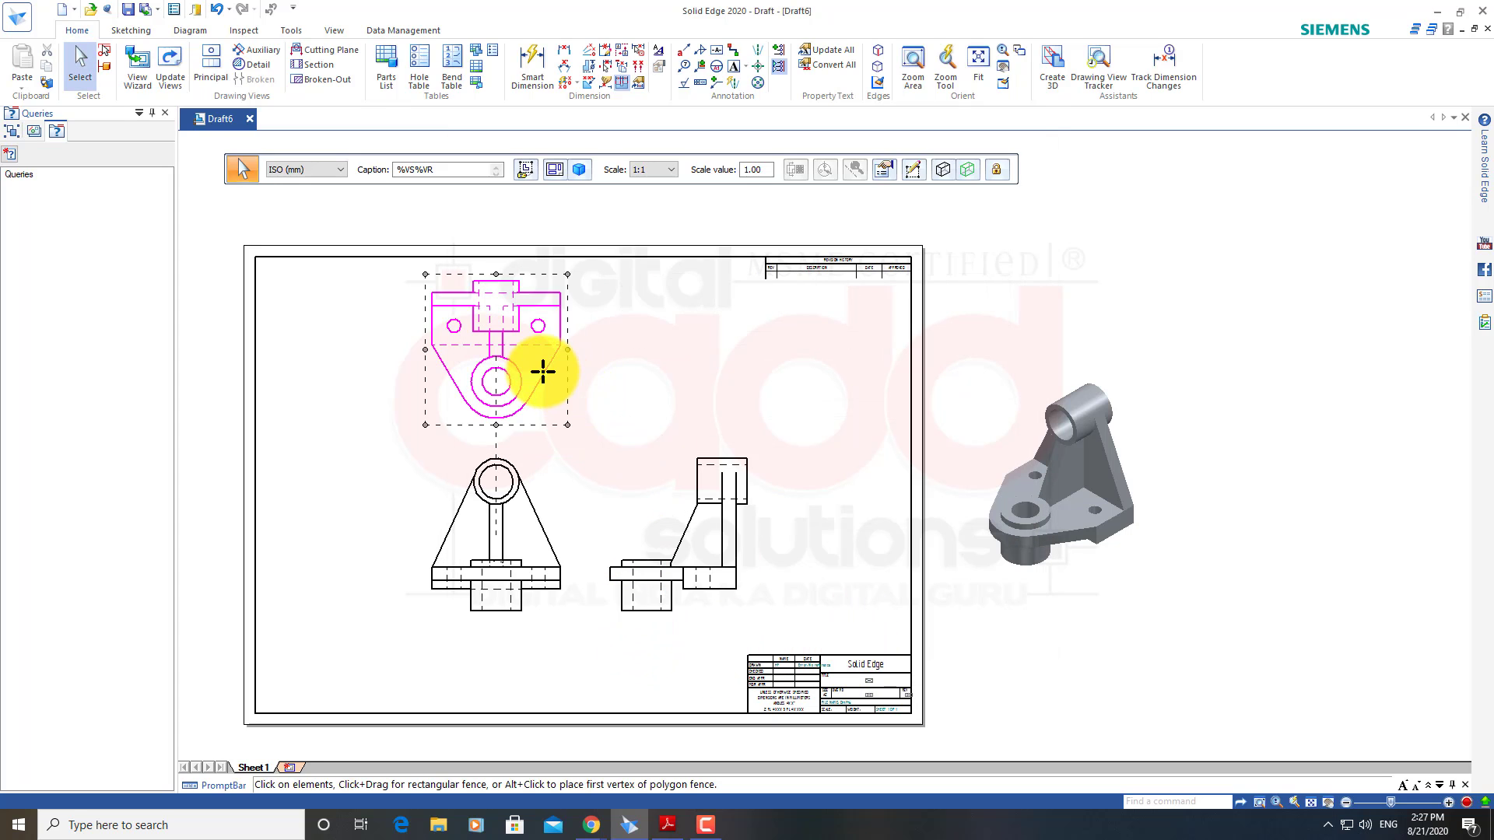
key(Delete)
click(703, 495)
key(Delete)
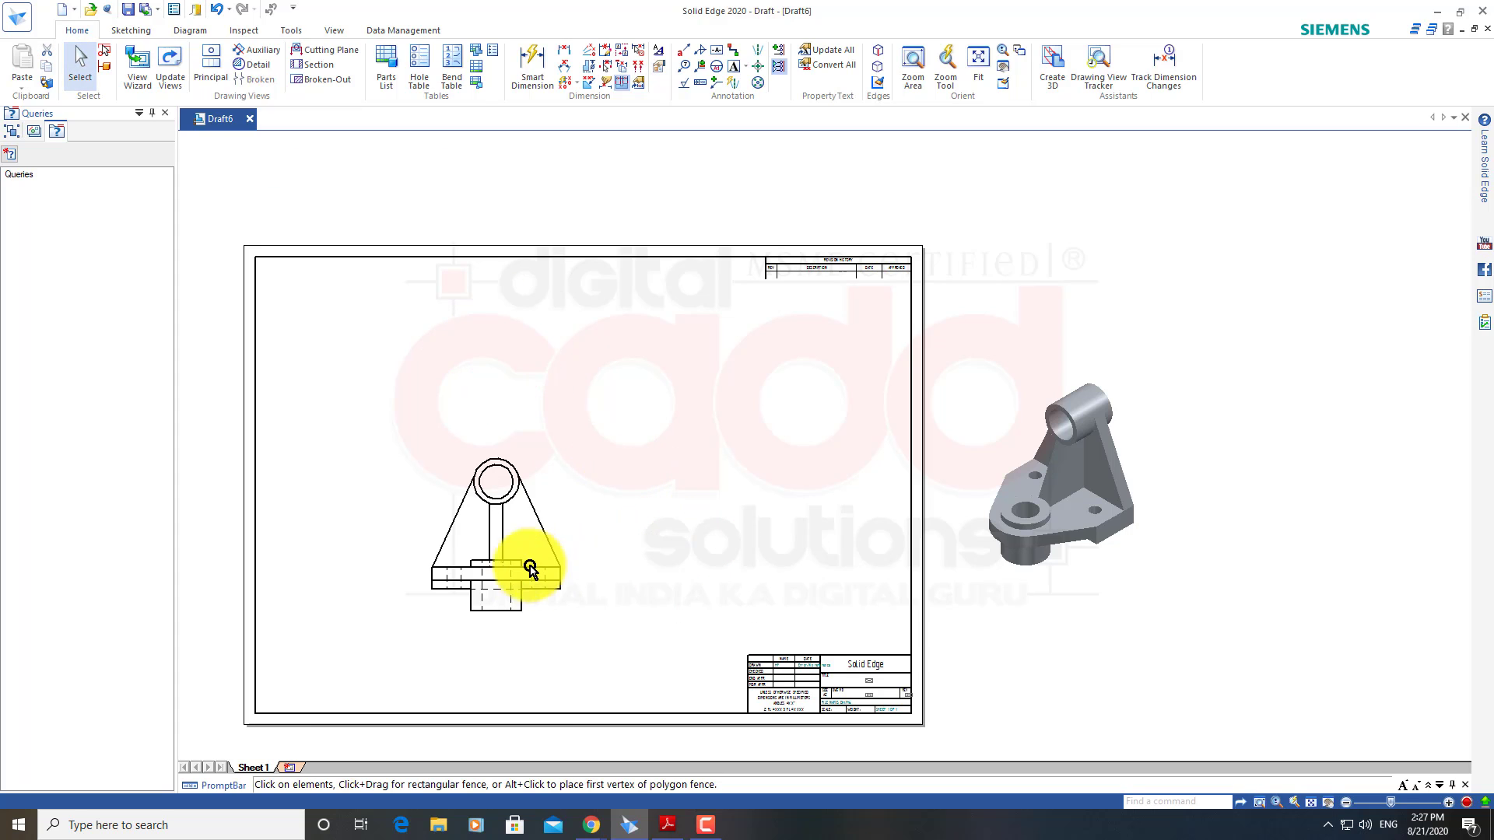
drag(505, 562, 555, 458)
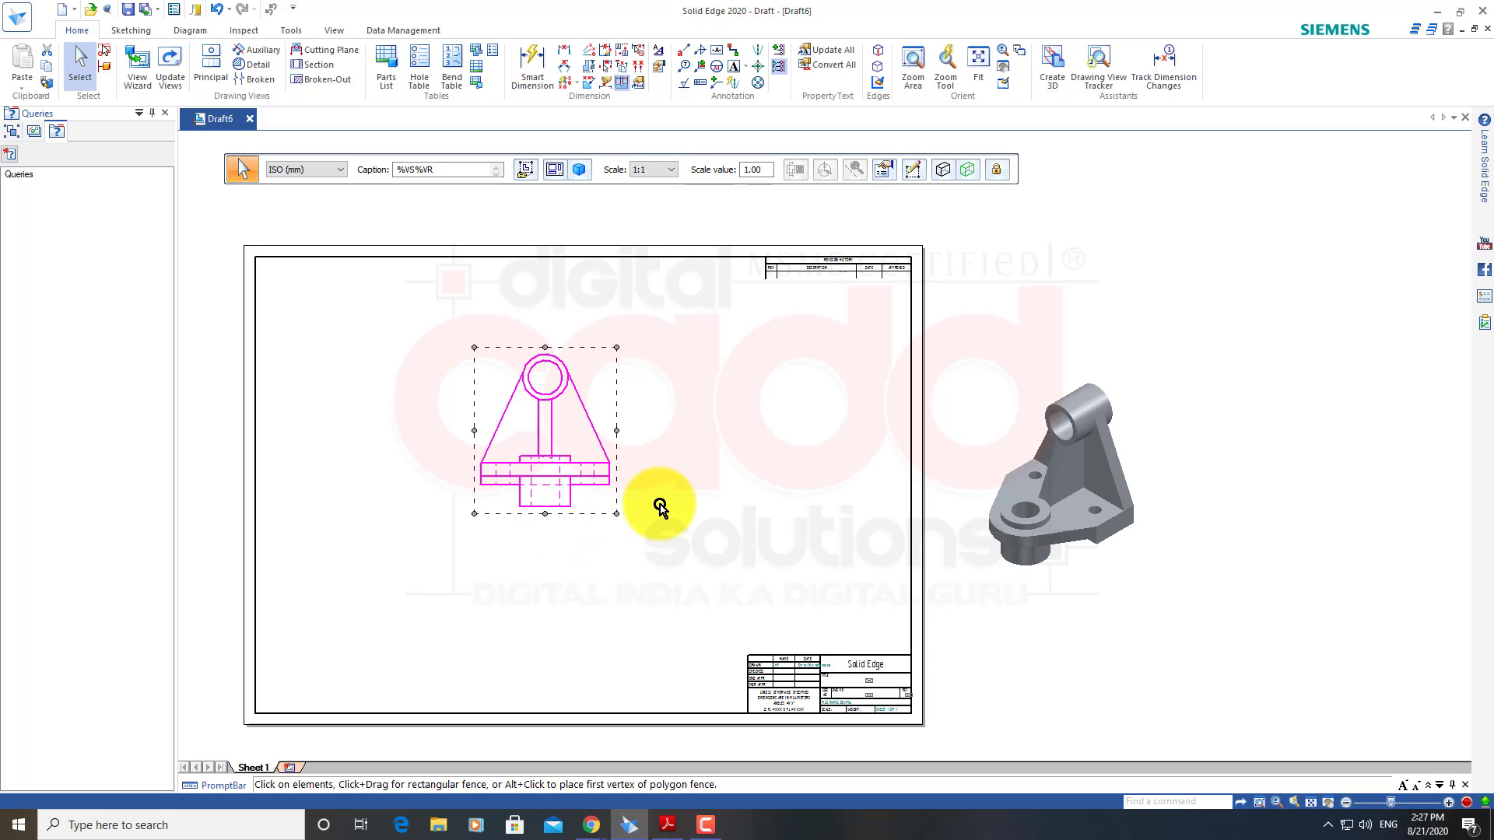
click(707, 498)
scroll(747, 467, up, 3)
scroll(591, 545, down, 2)
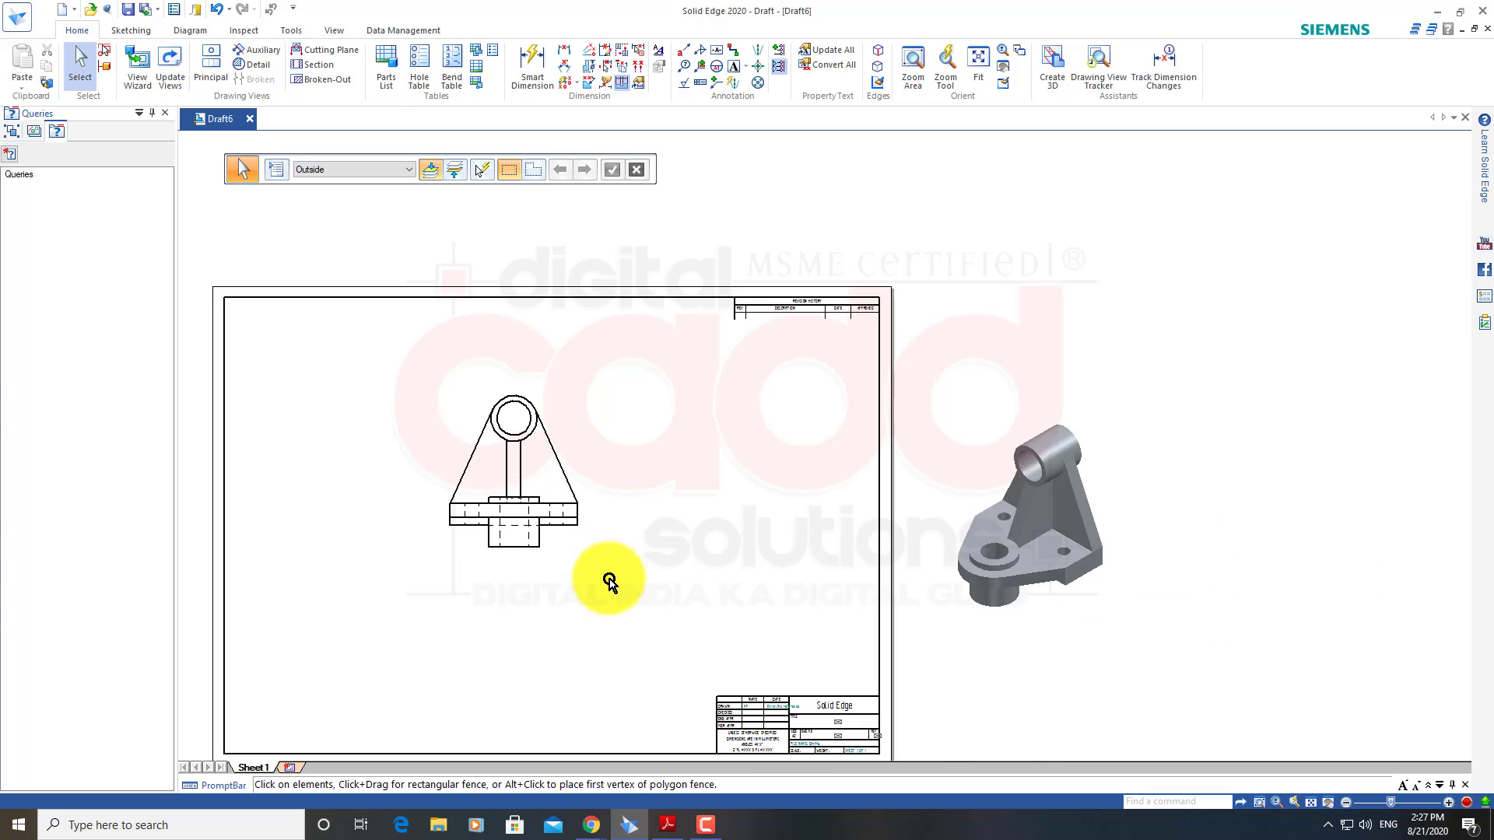
scroll(615, 537, down, 1)
scroll(537, 424, up, 1)
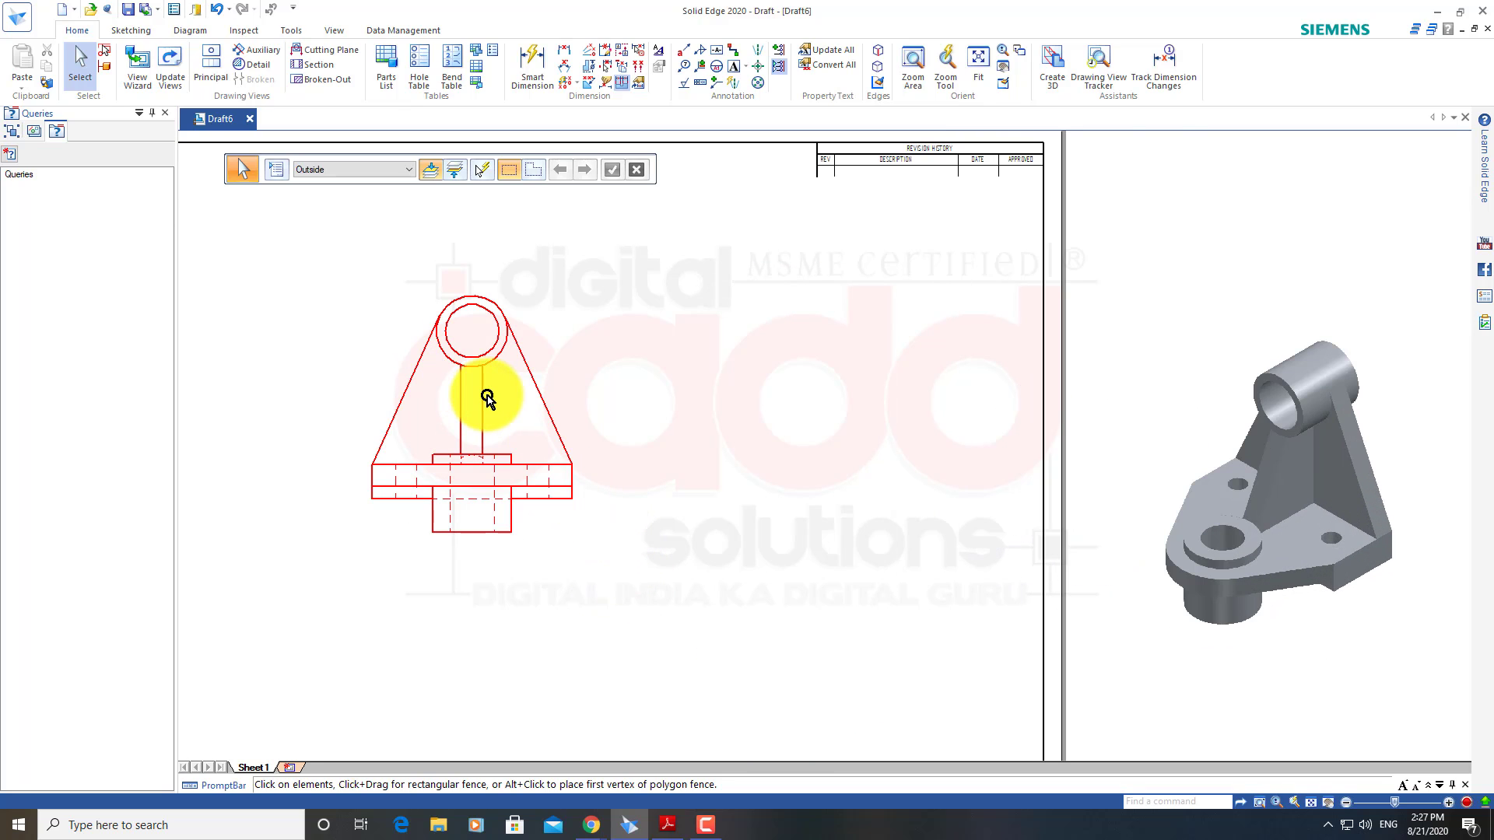
Project a plan view from the front view, placing it below the front view
click(207, 78)
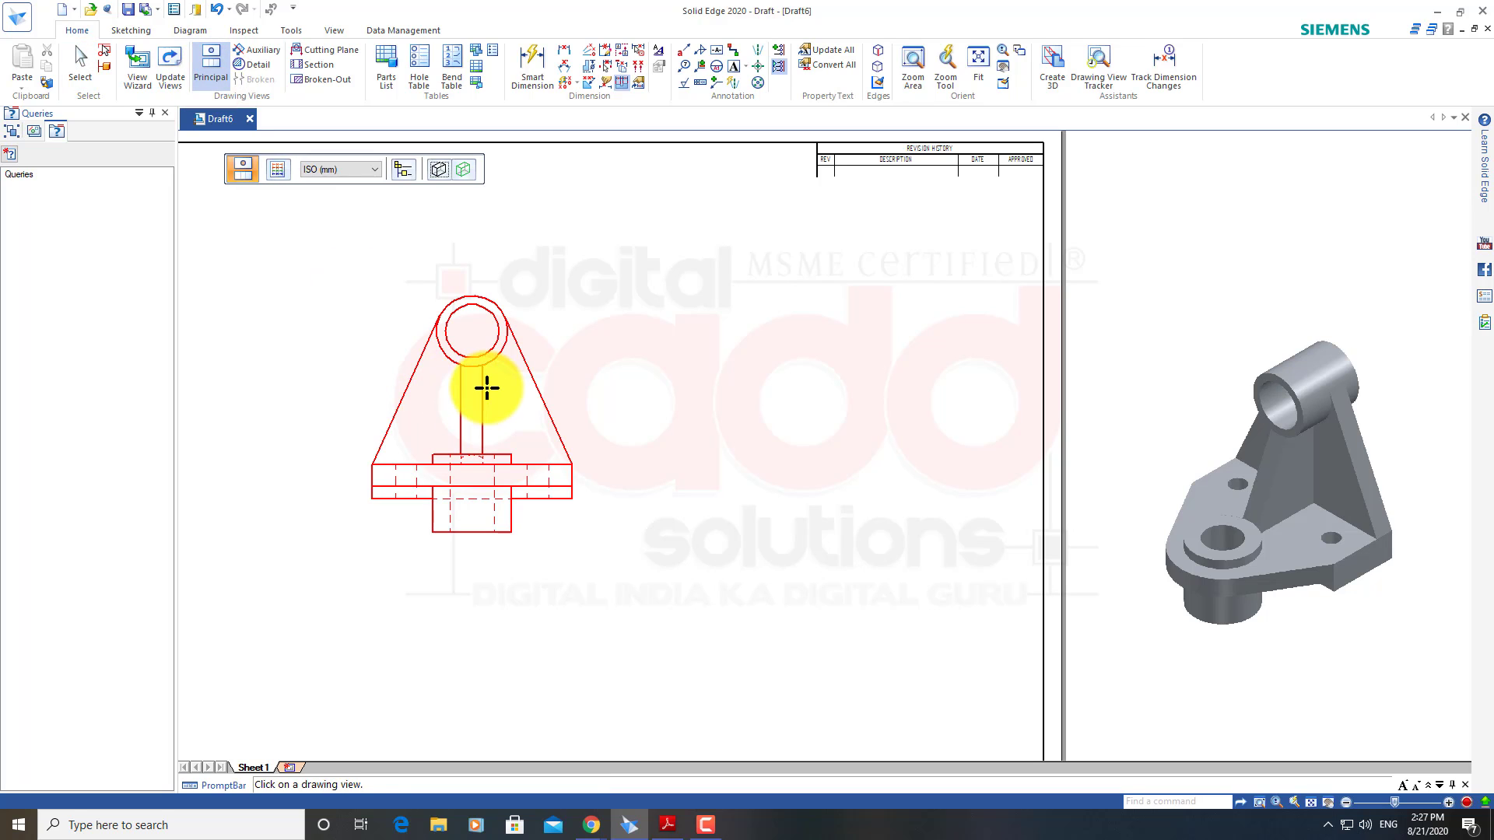
click(482, 384)
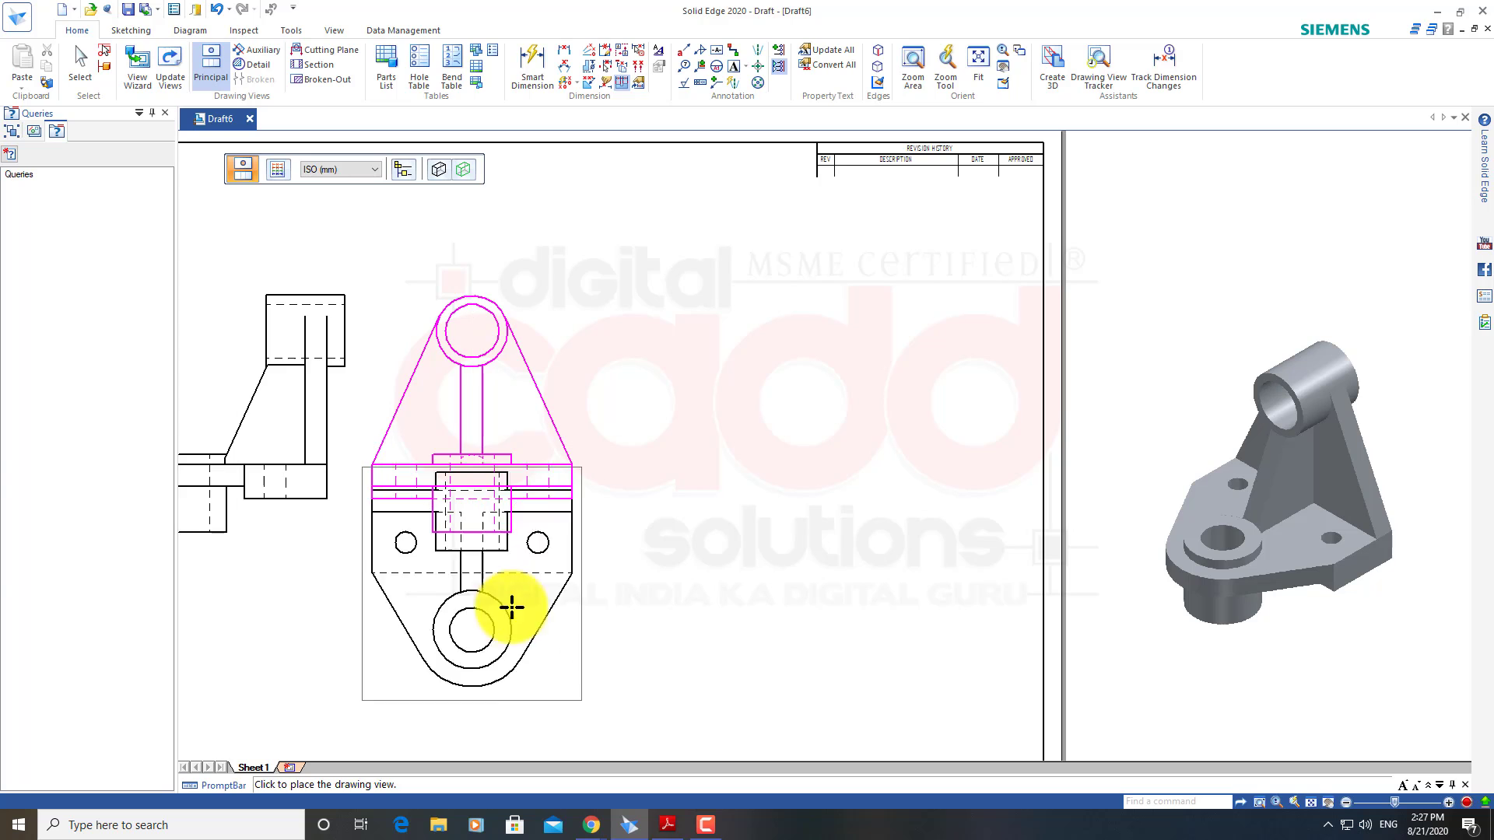
scroll(633, 573, down, 2)
scroll(651, 557, up, 2)
click(650, 477)
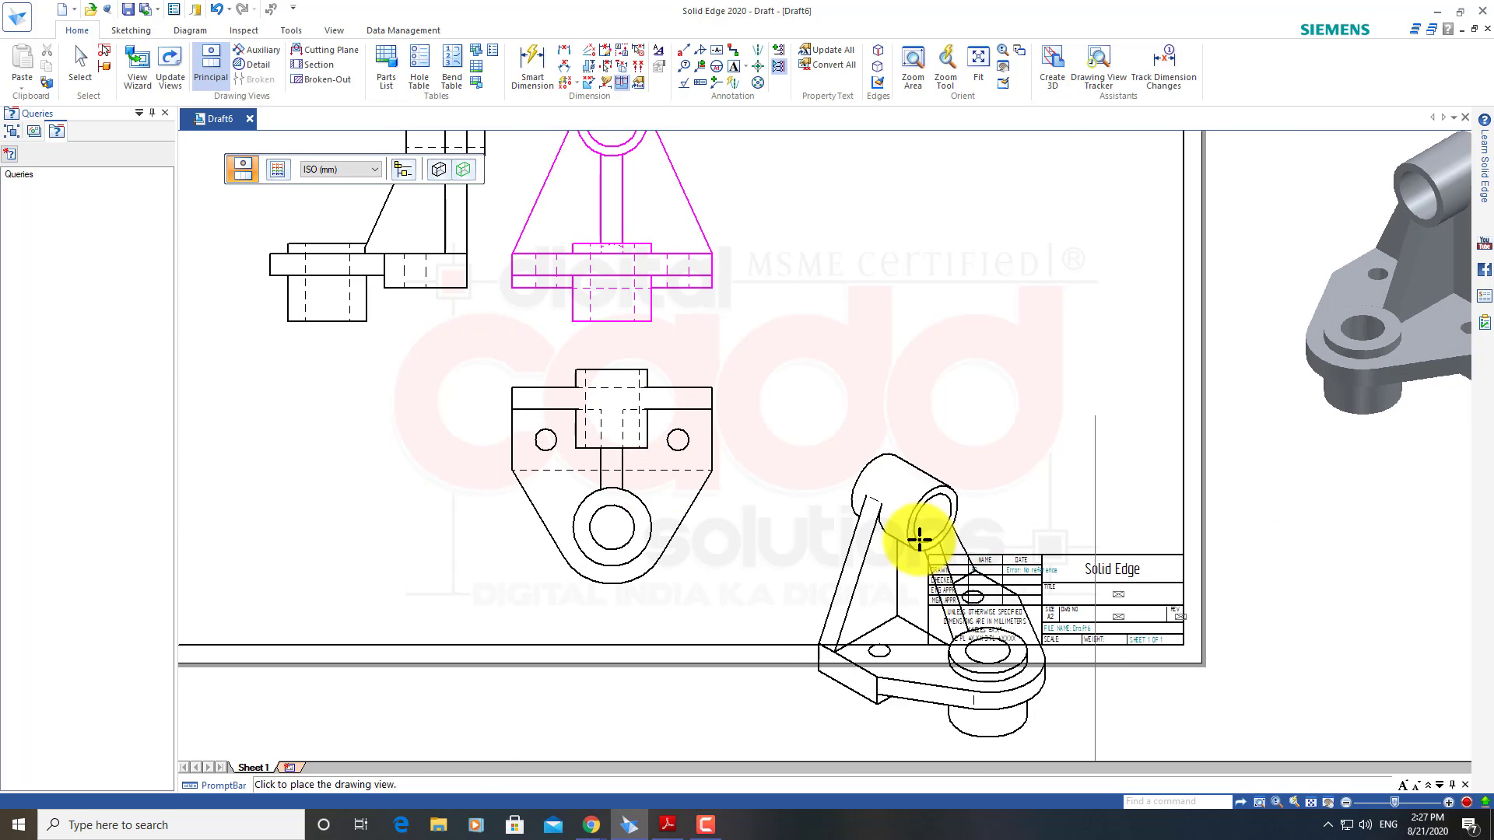
key(Escape)
click(978, 66)
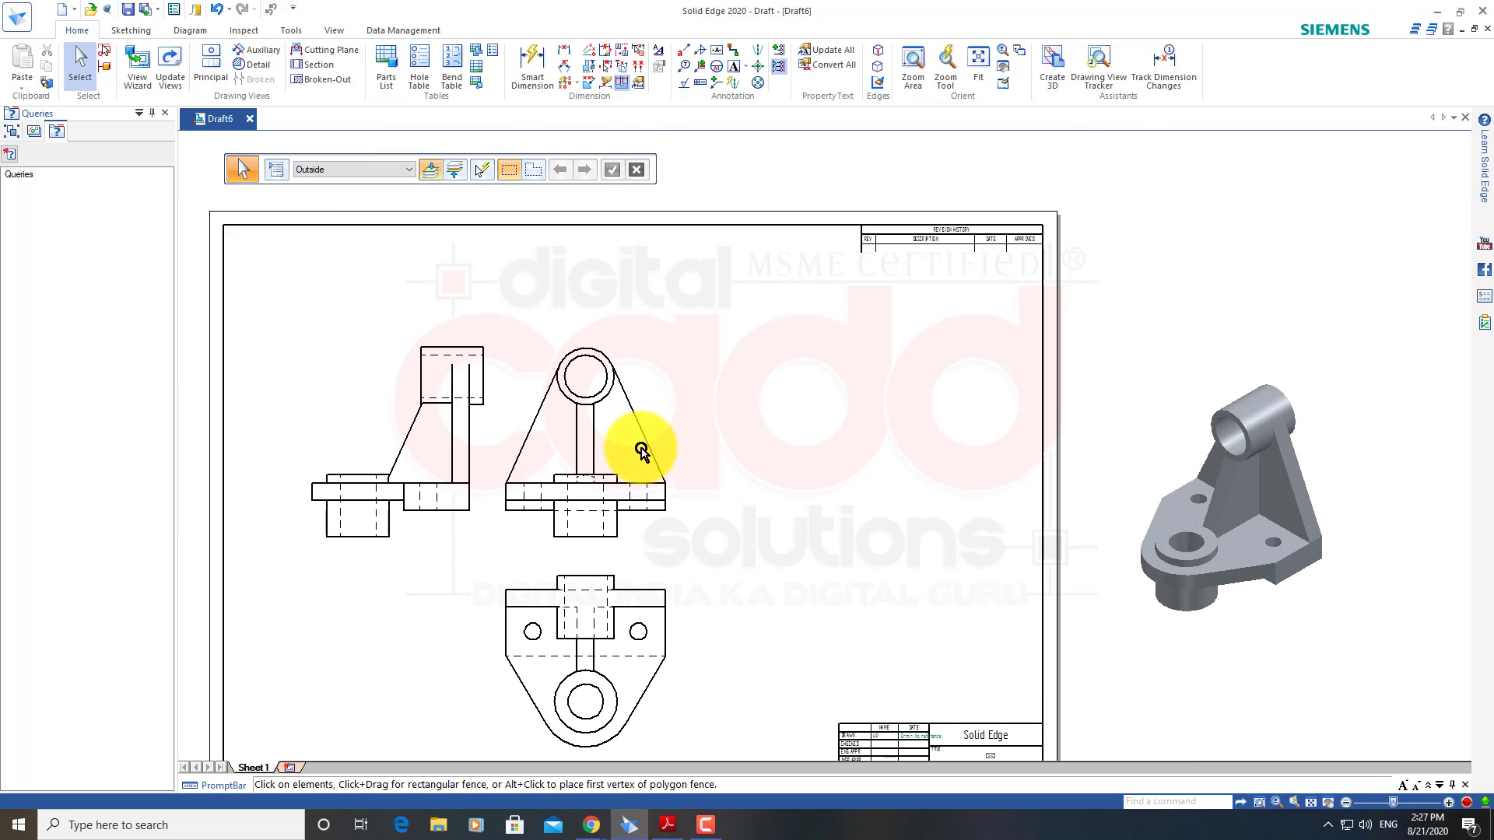
Raise the front view, pull the bottom view up beneath it, and nudge the left view
drag(644, 449, 657, 376)
click(670, 628)
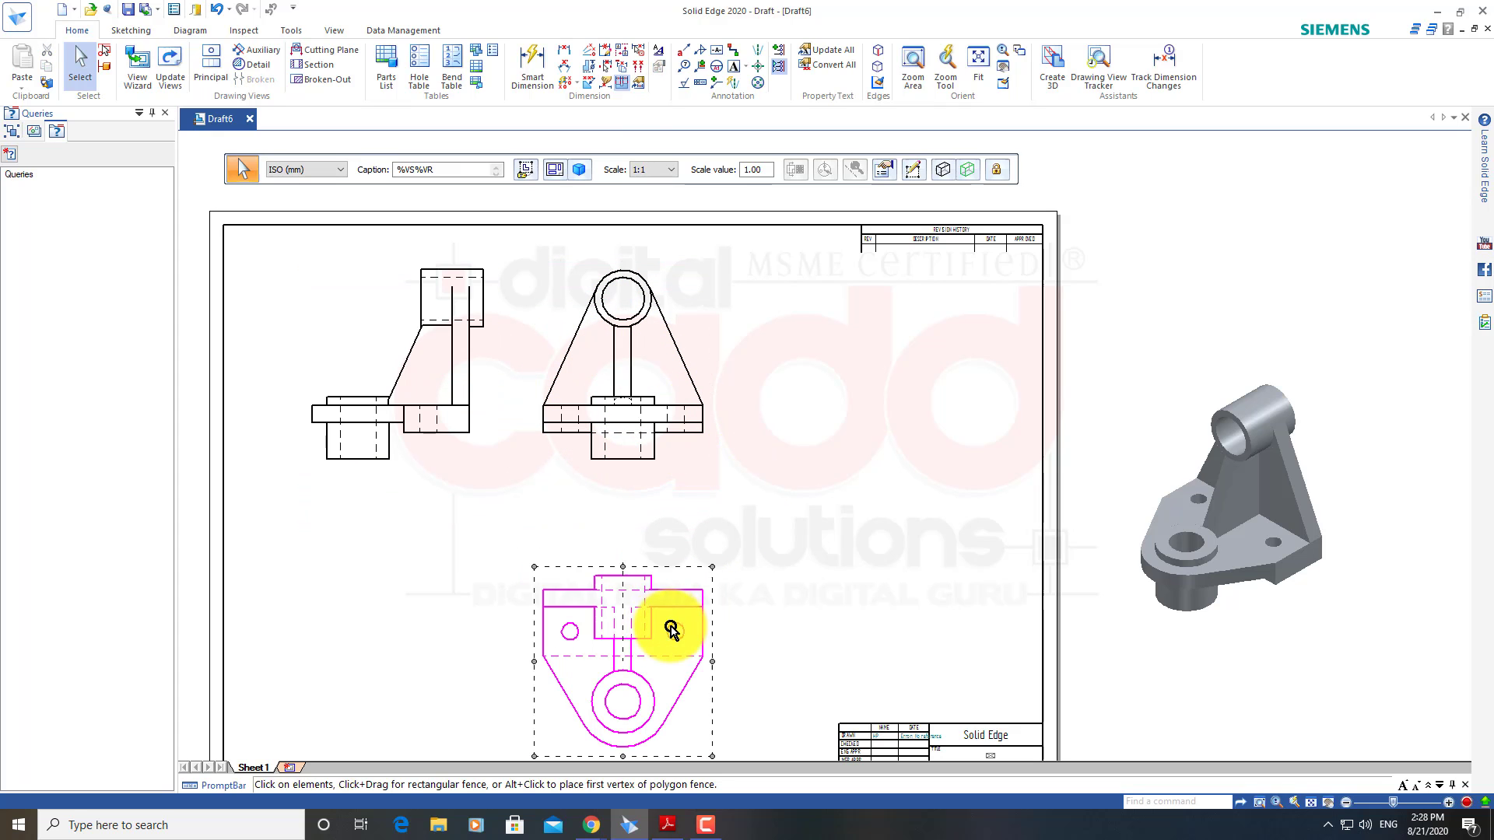
drag(653, 601, 664, 530)
click(790, 622)
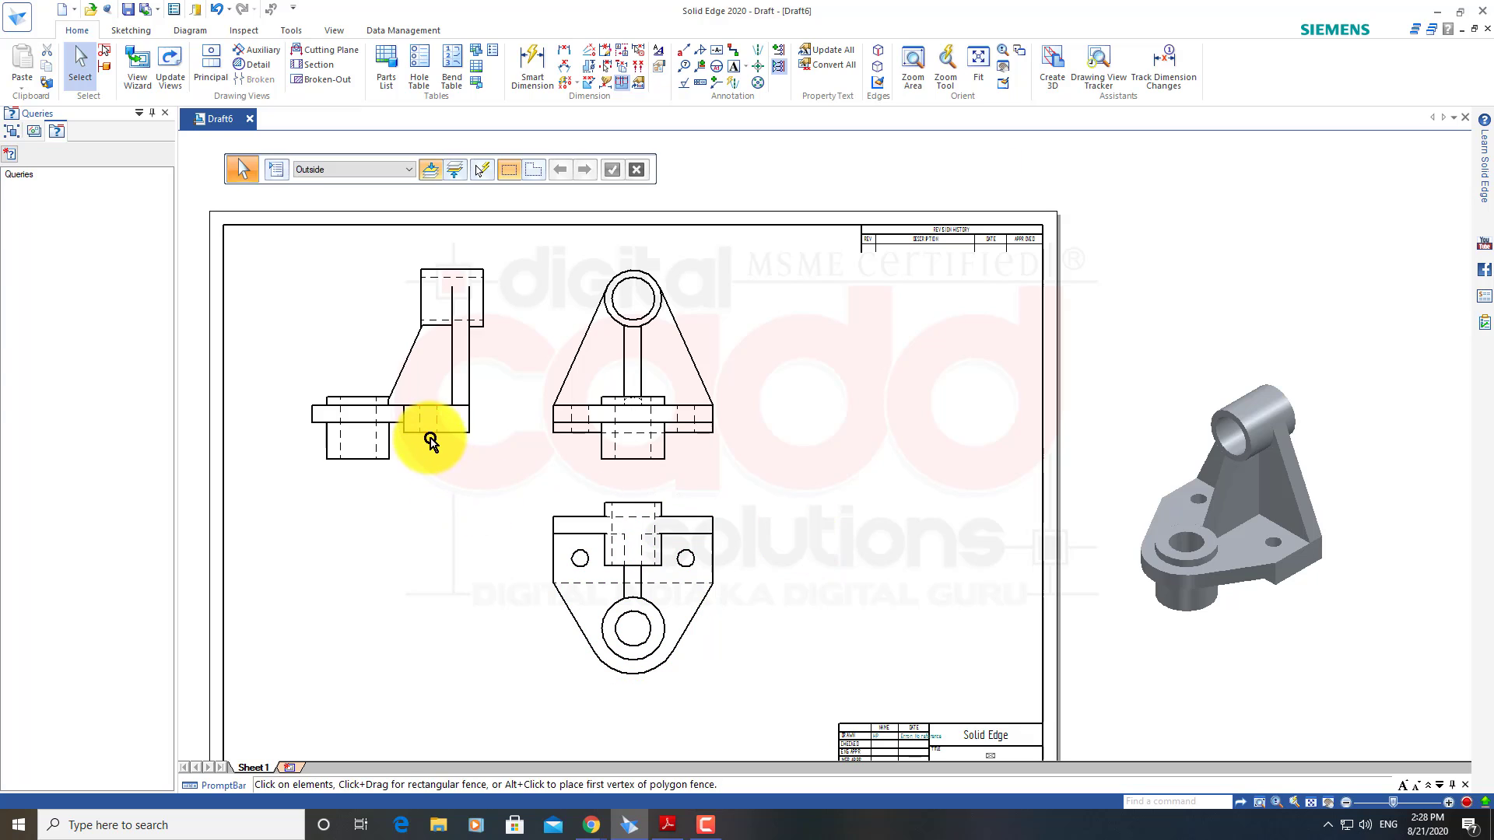
click(432, 428)
drag(432, 429, 455, 425)
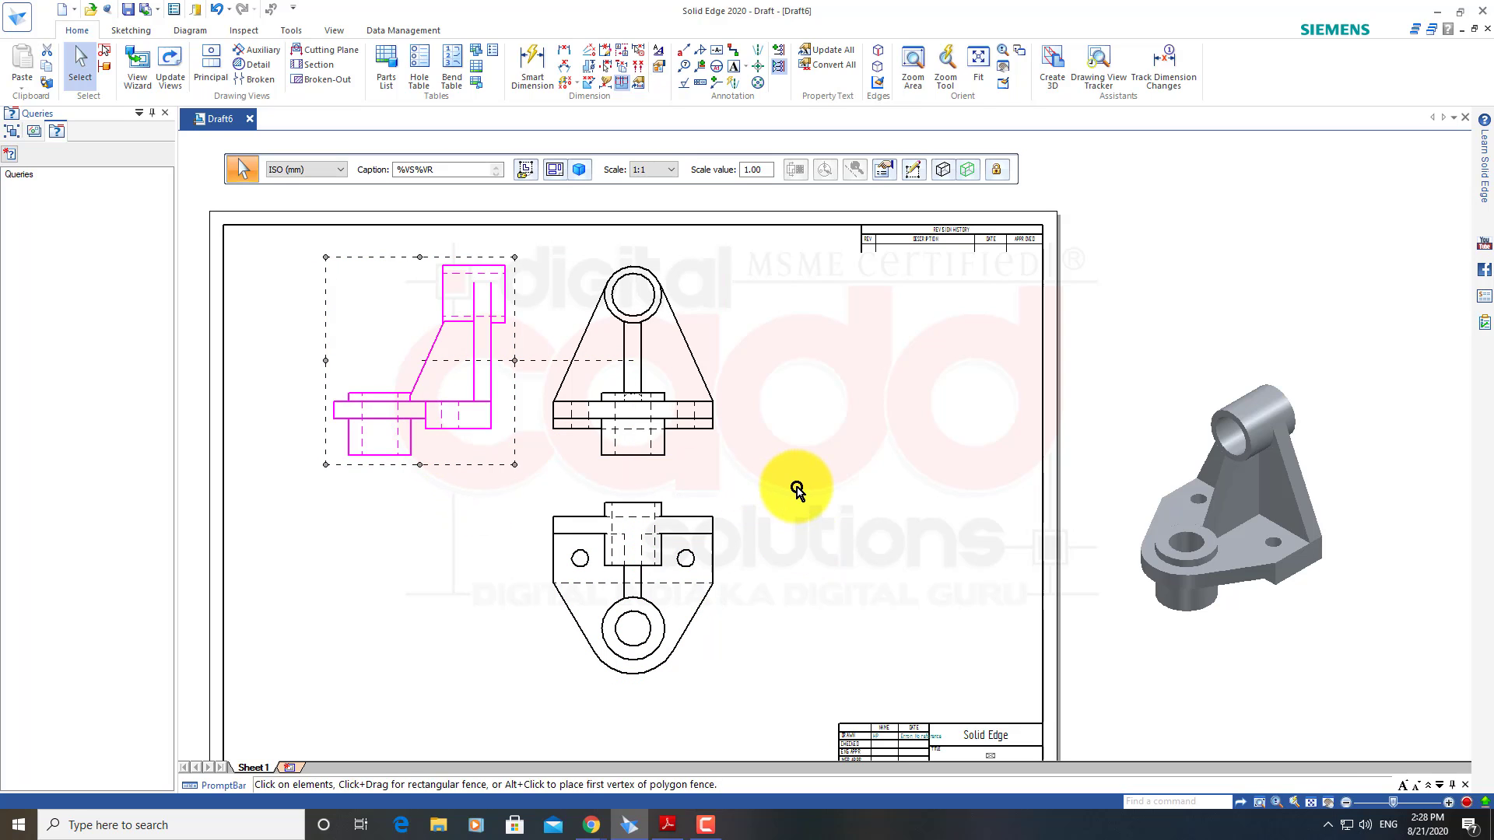
middle_drag(778, 488, 728, 498)
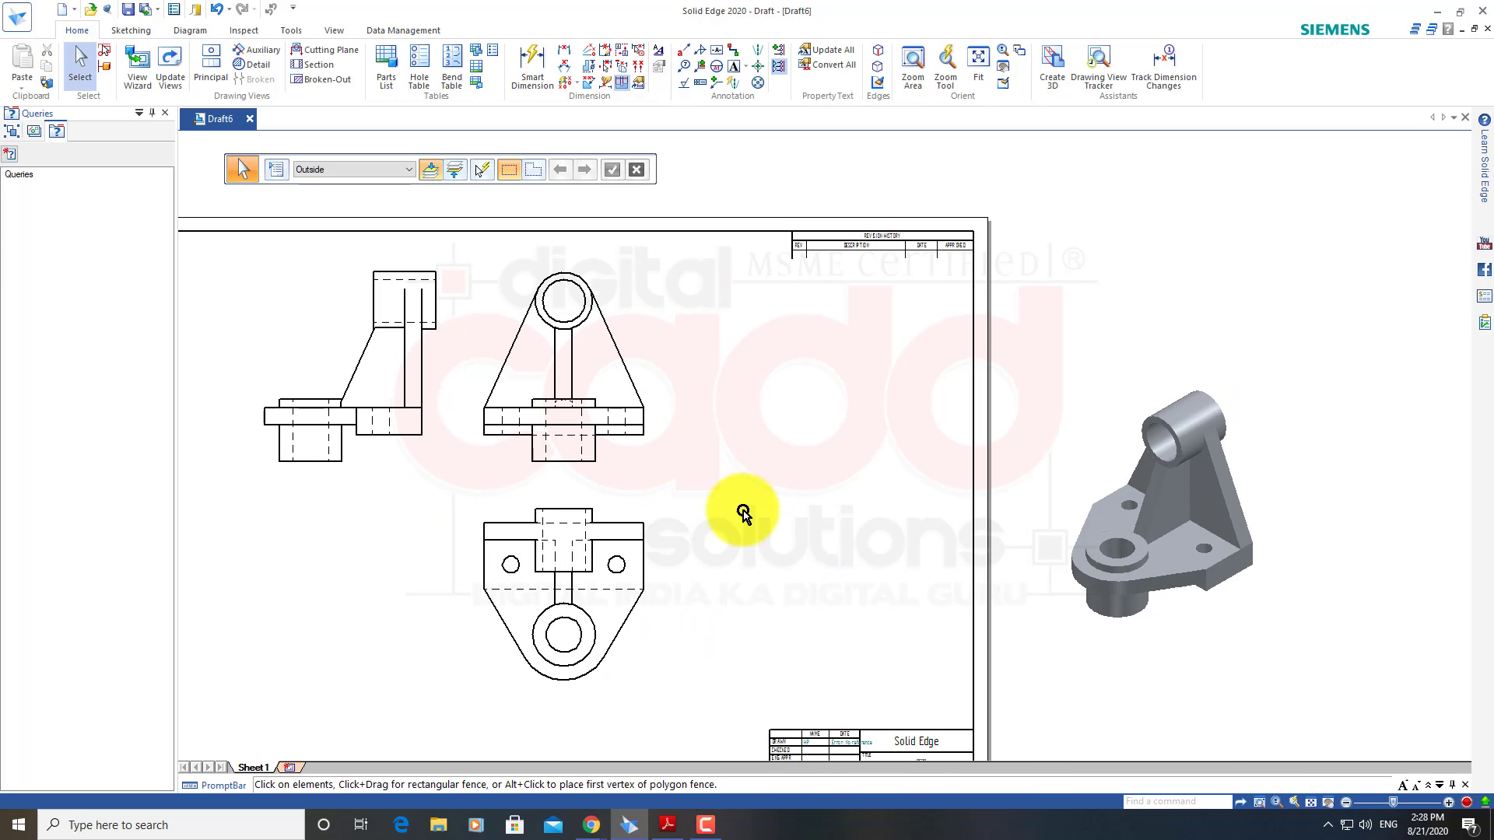
scroll(646, 420, up, 1)
scroll(592, 327, up, 2)
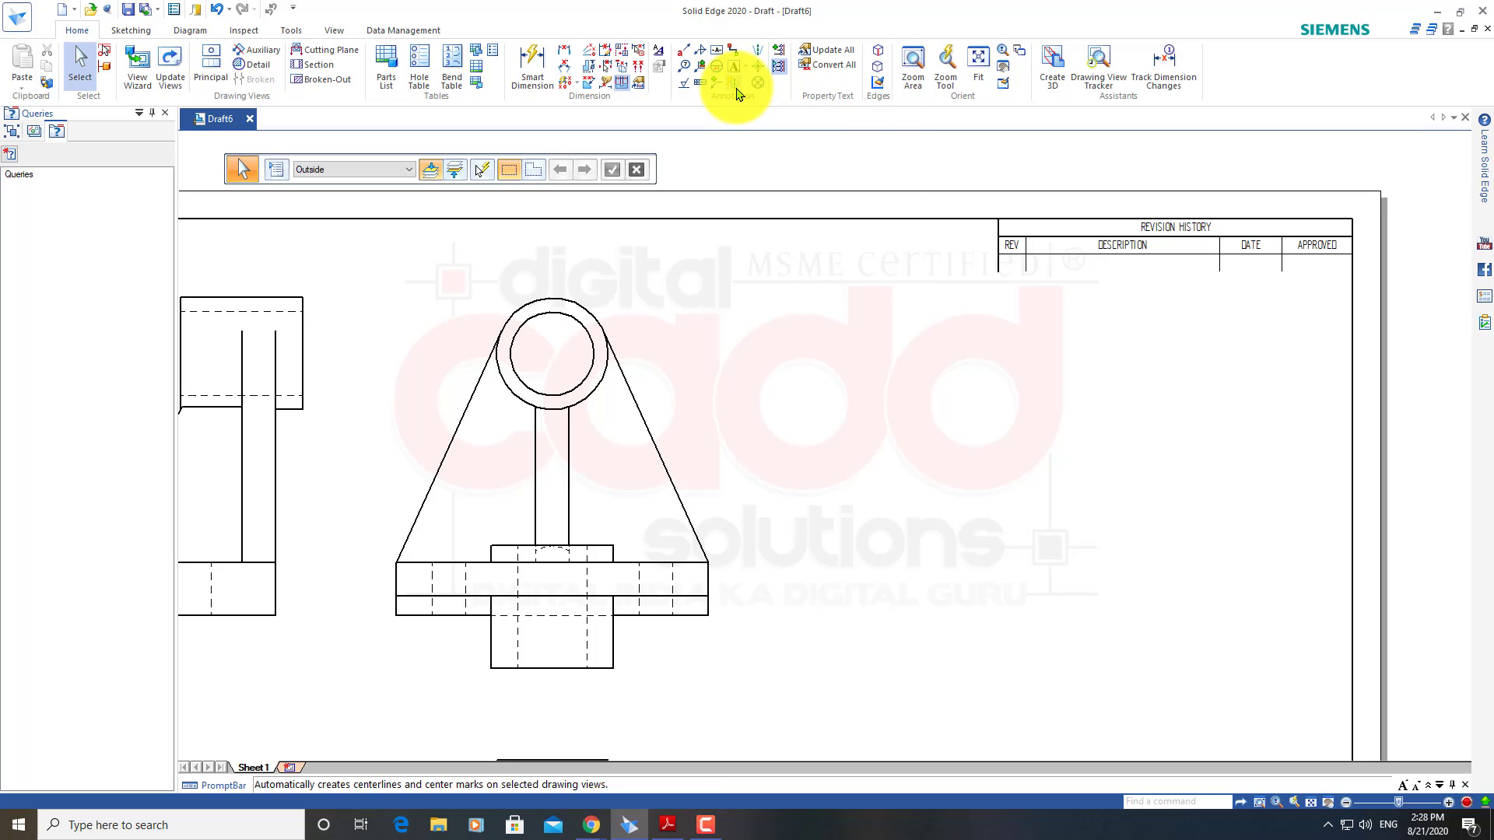
Apply Automatic Centerlines to the drawing views, including the left side view, and dismiss the message
click(737, 87)
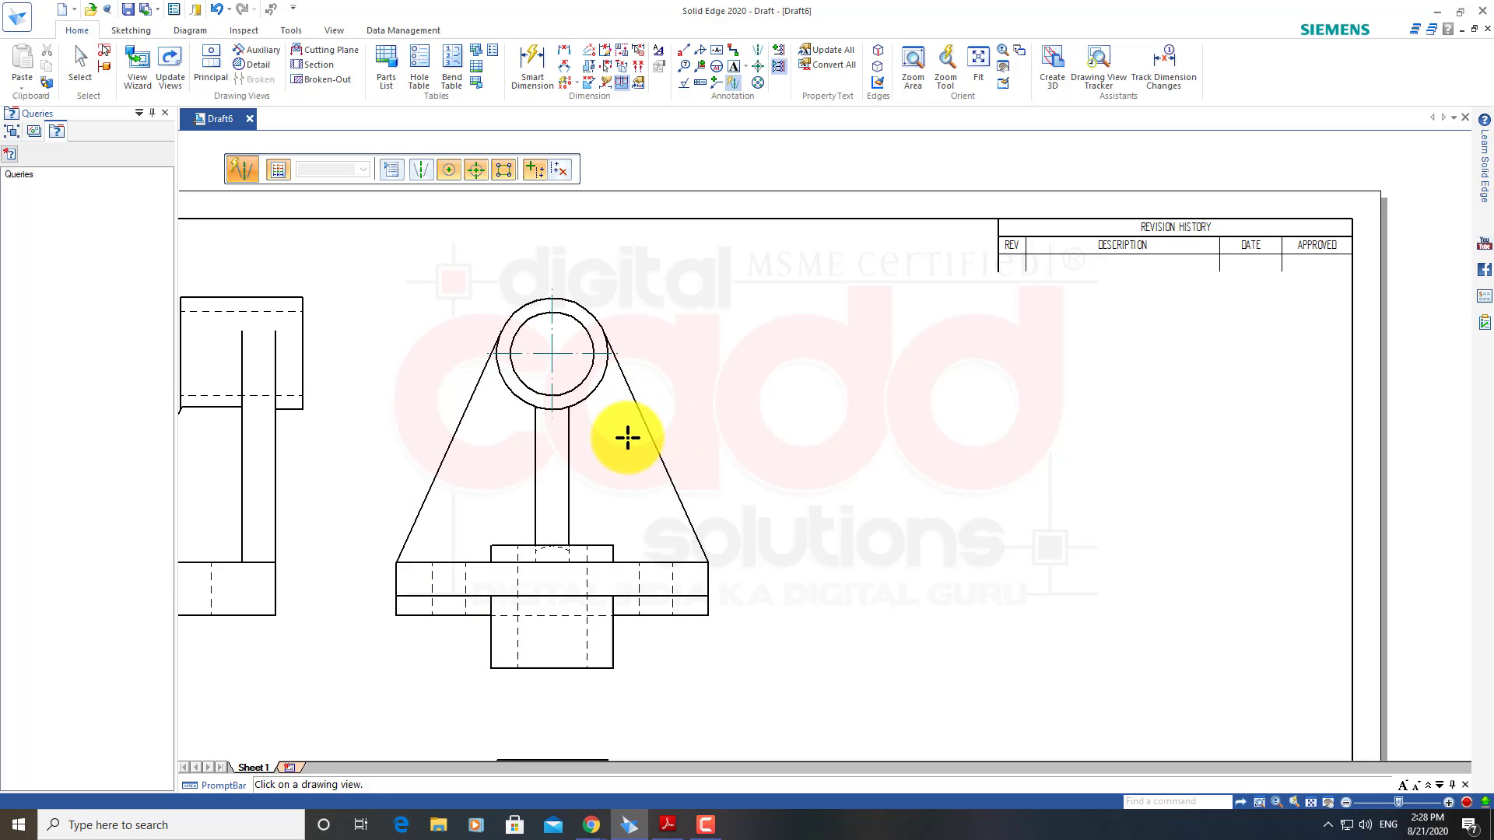
scroll(584, 591, down, 5)
scroll(674, 655, up, 2)
scroll(638, 648, up, 2)
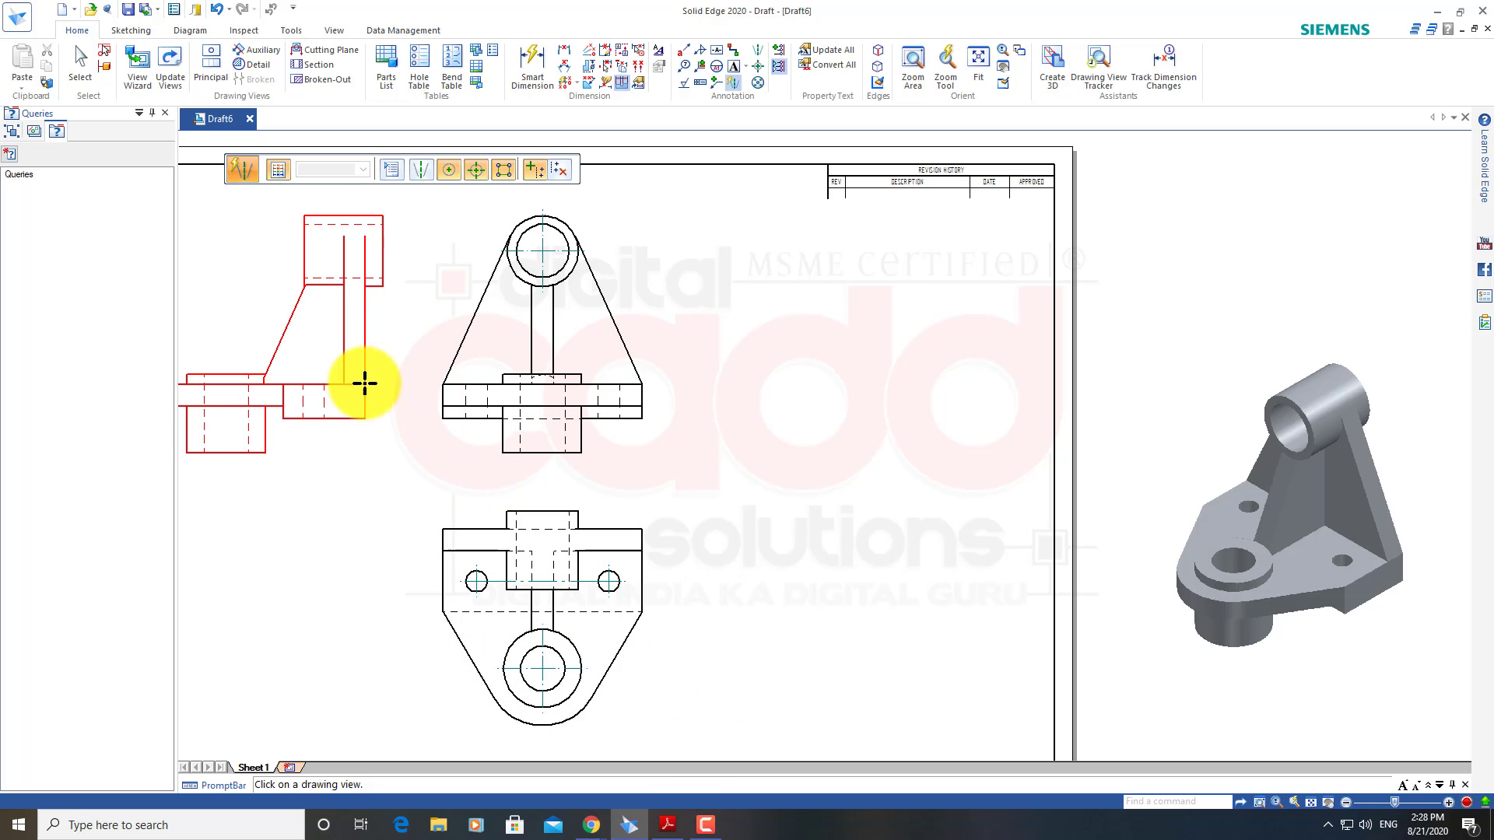
middle_drag(360, 377, 396, 433)
scroll(594, 241, up, 2)
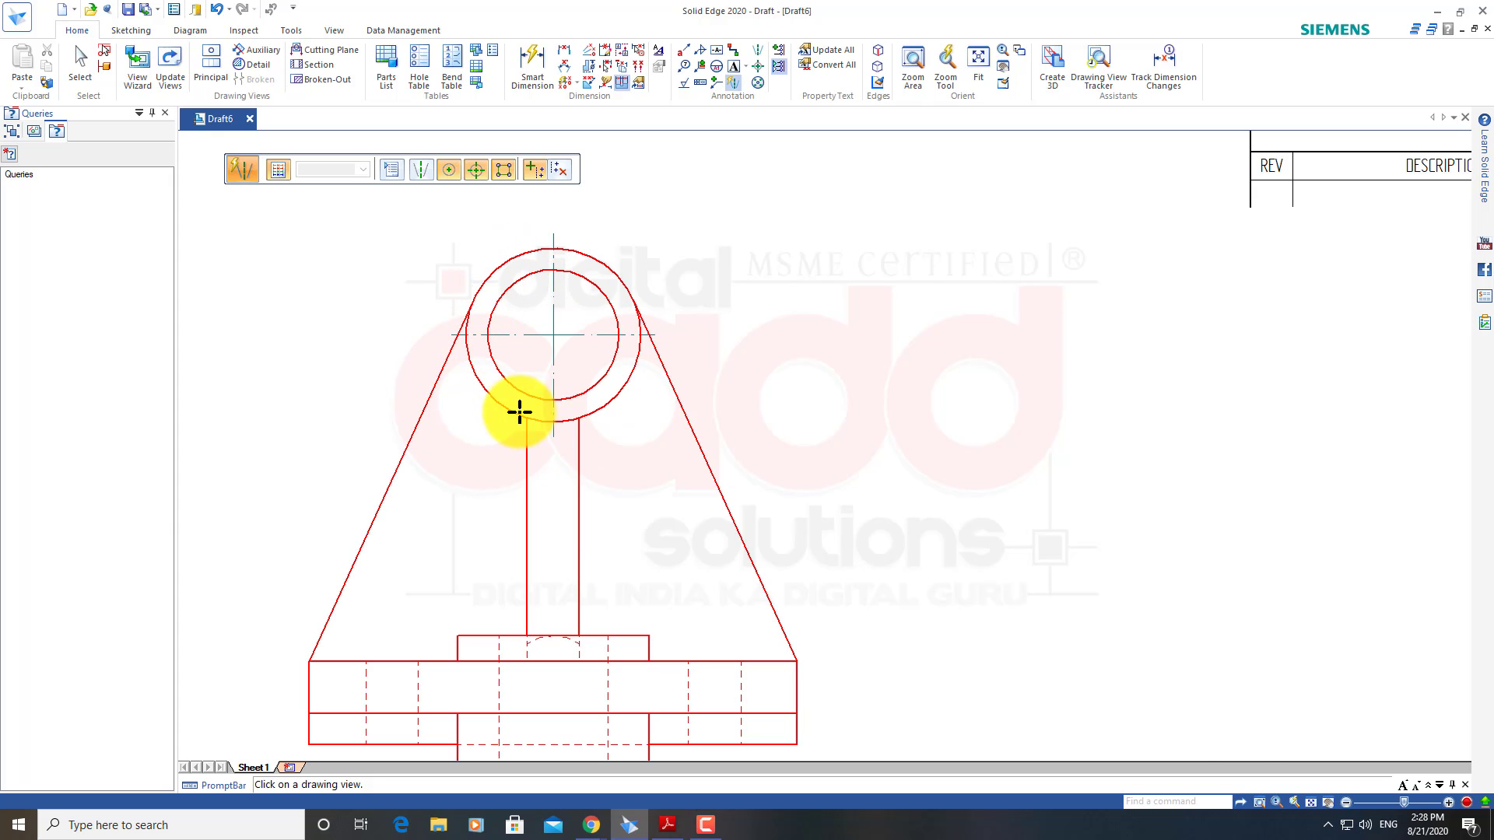
scroll(529, 417, down, 1)
scroll(560, 432, down, 1)
scroll(567, 658, up, 1)
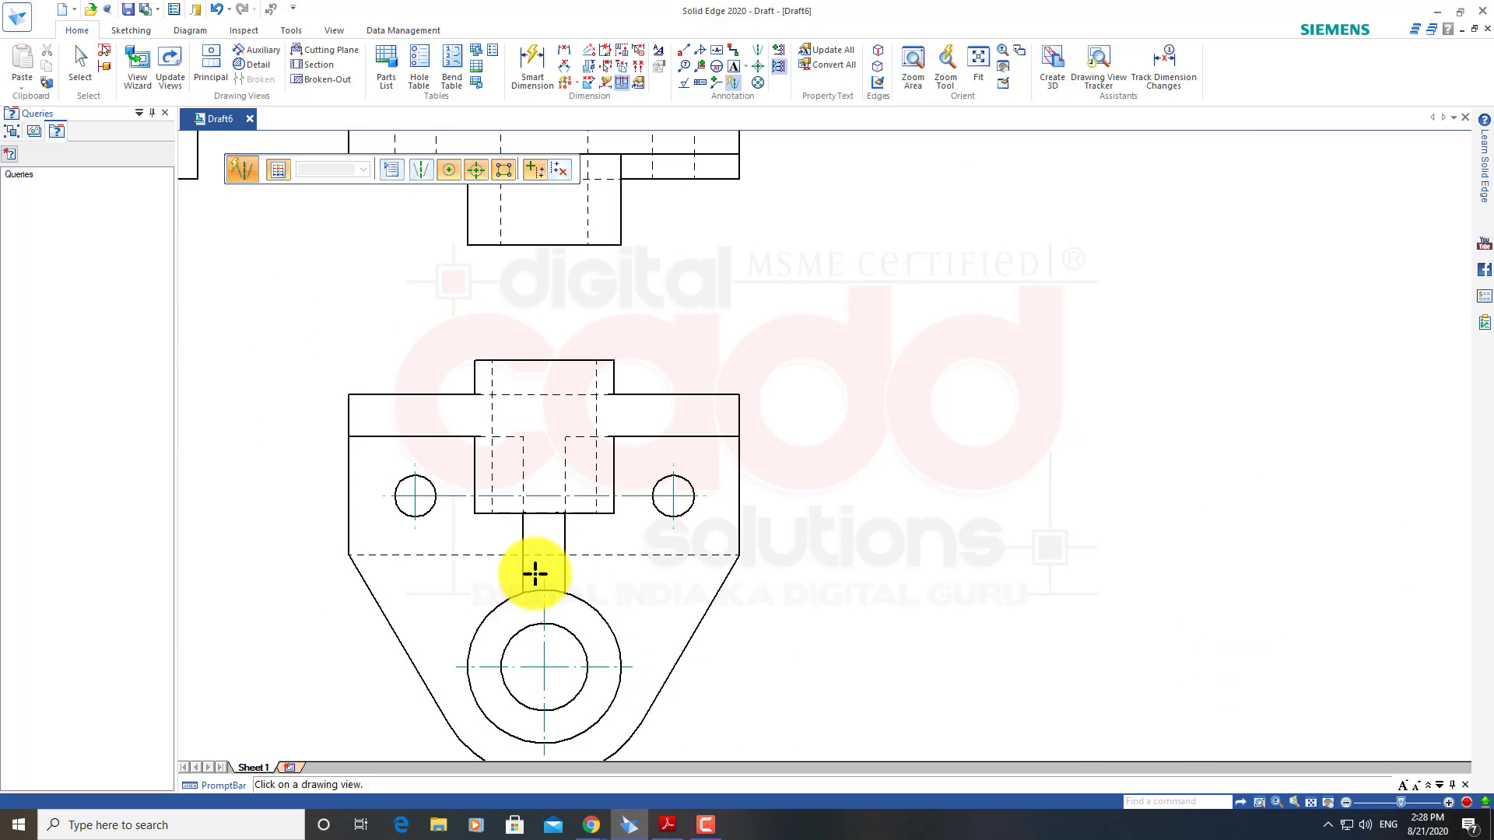
scroll(623, 649, down, 2)
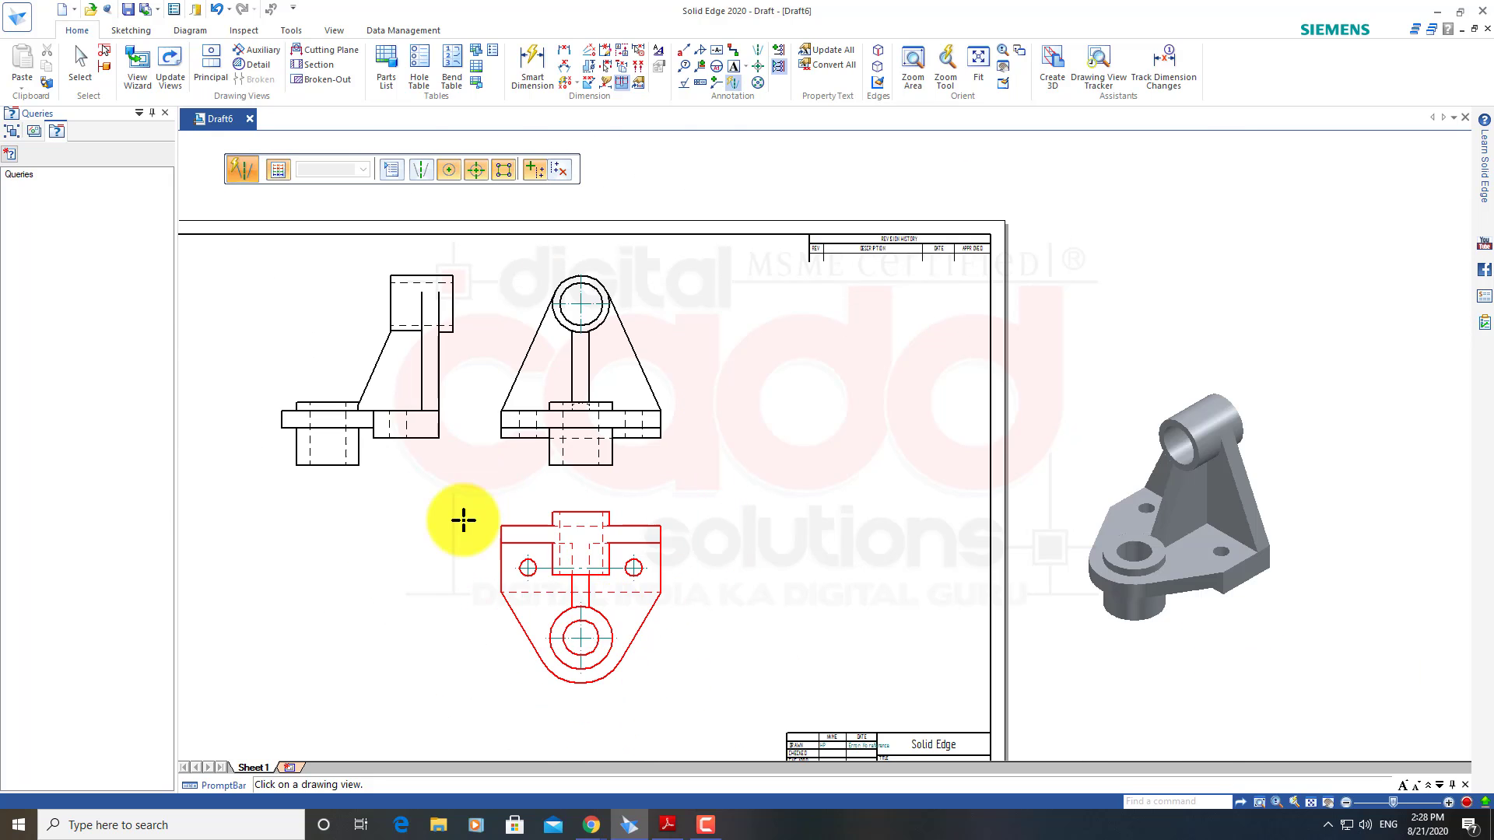
click(422, 438)
click(860, 445)
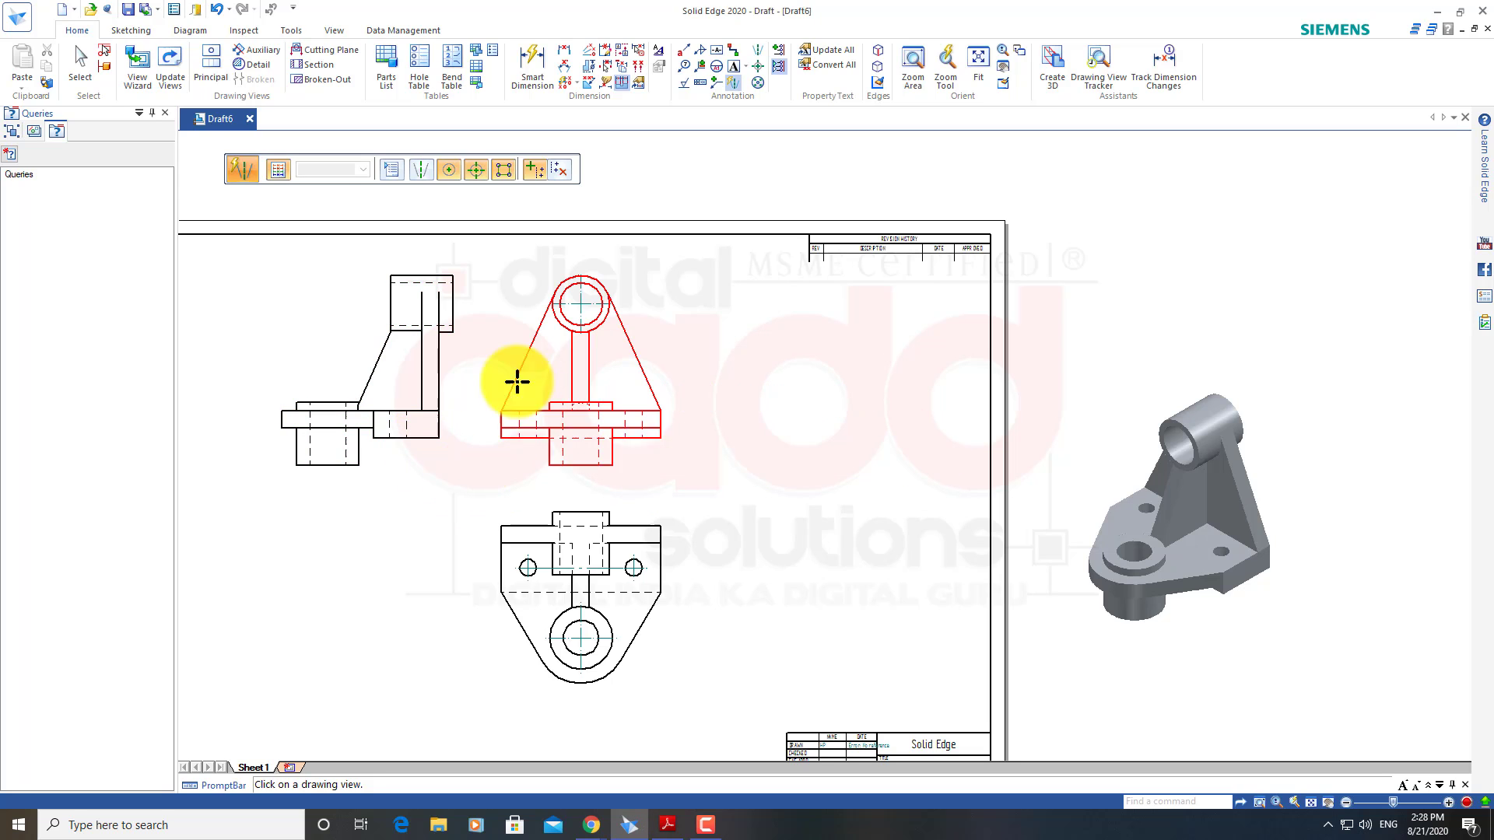
scroll(335, 308, up, 1)
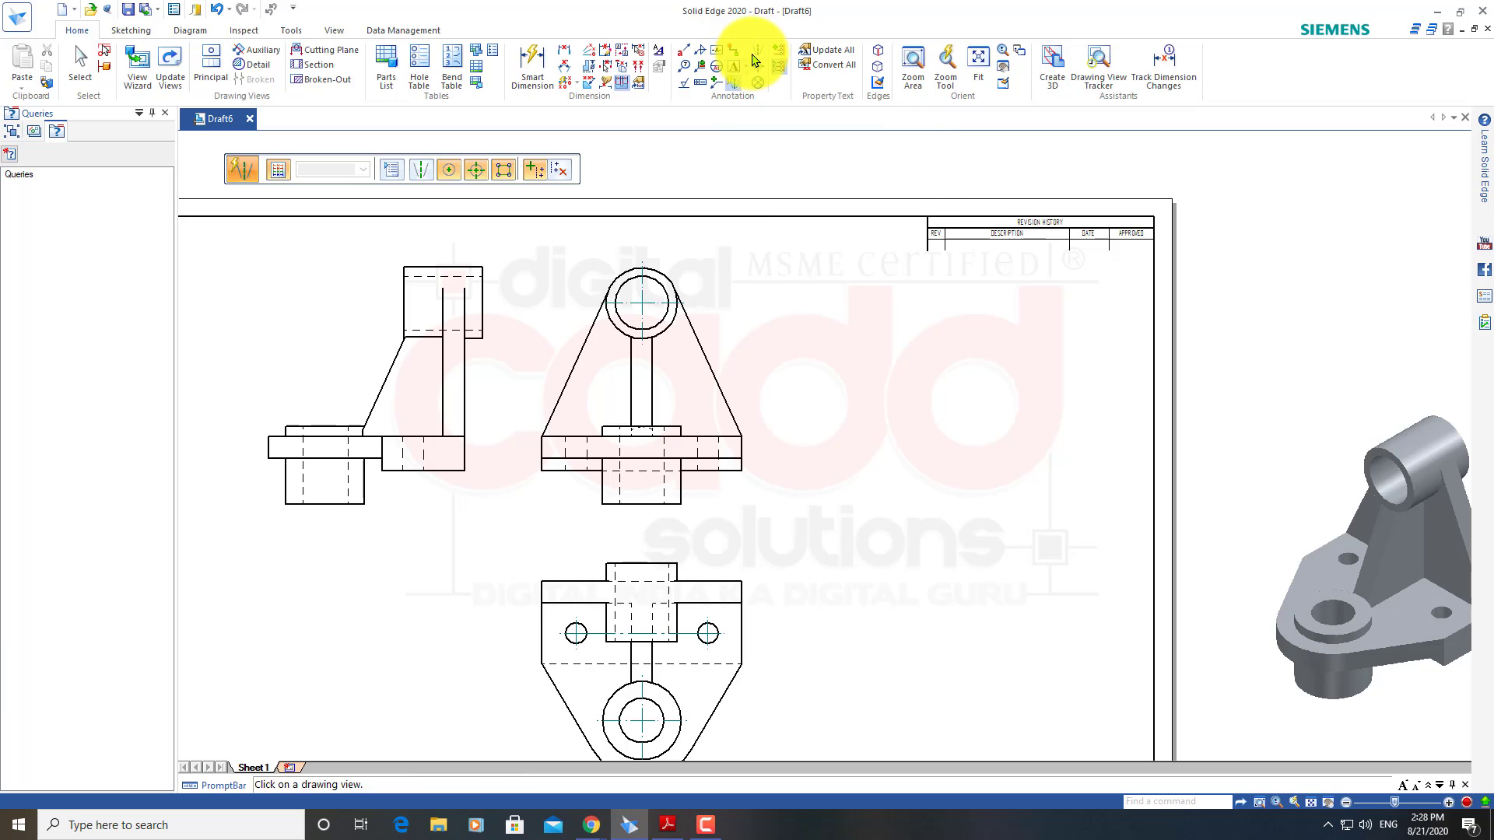
Add By 2 Lines centrelines for the right hole, central bore and left hole
click(758, 57)
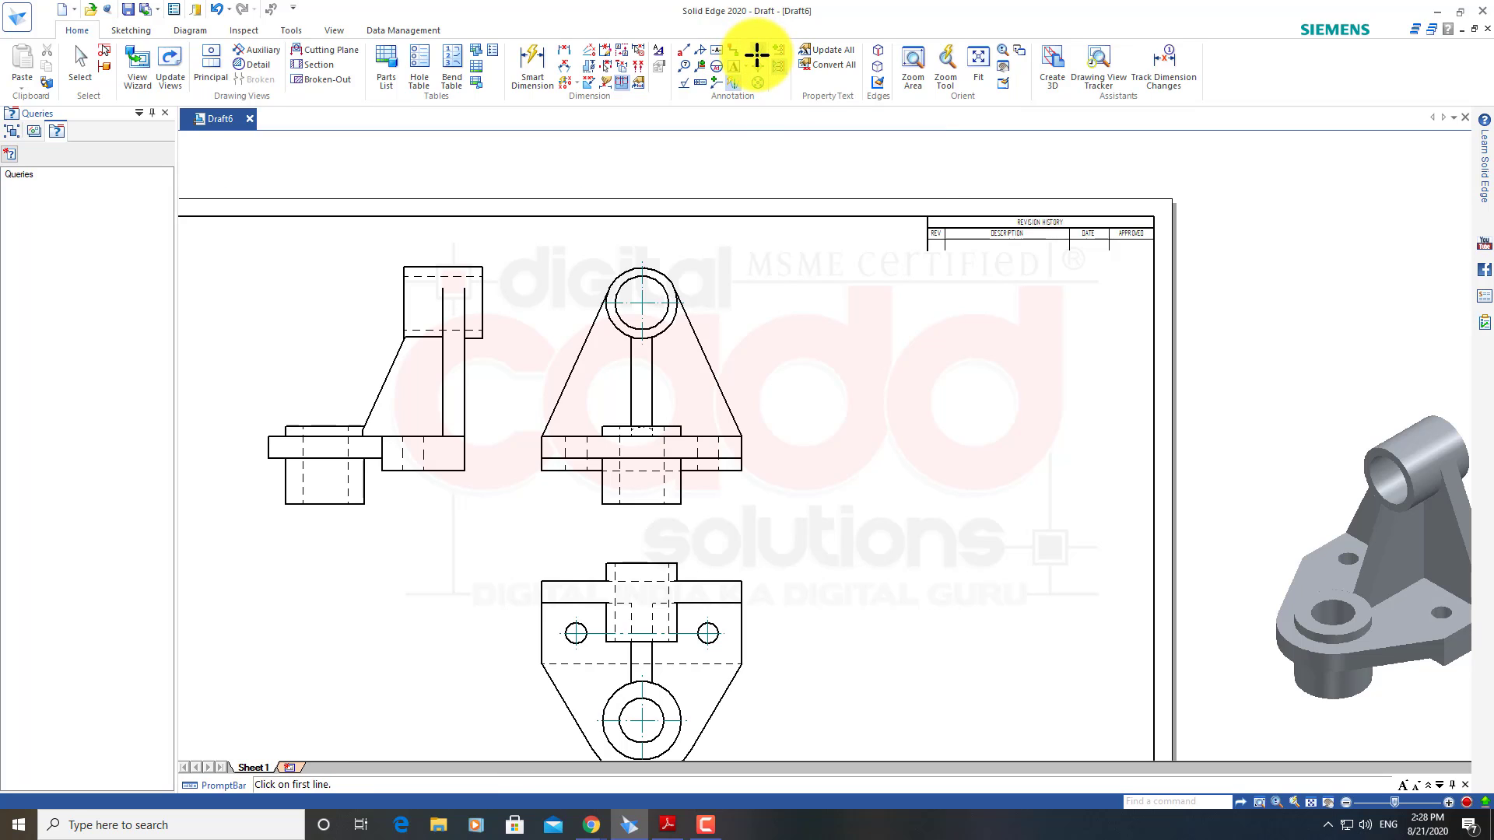
scroll(701, 423, up, 3)
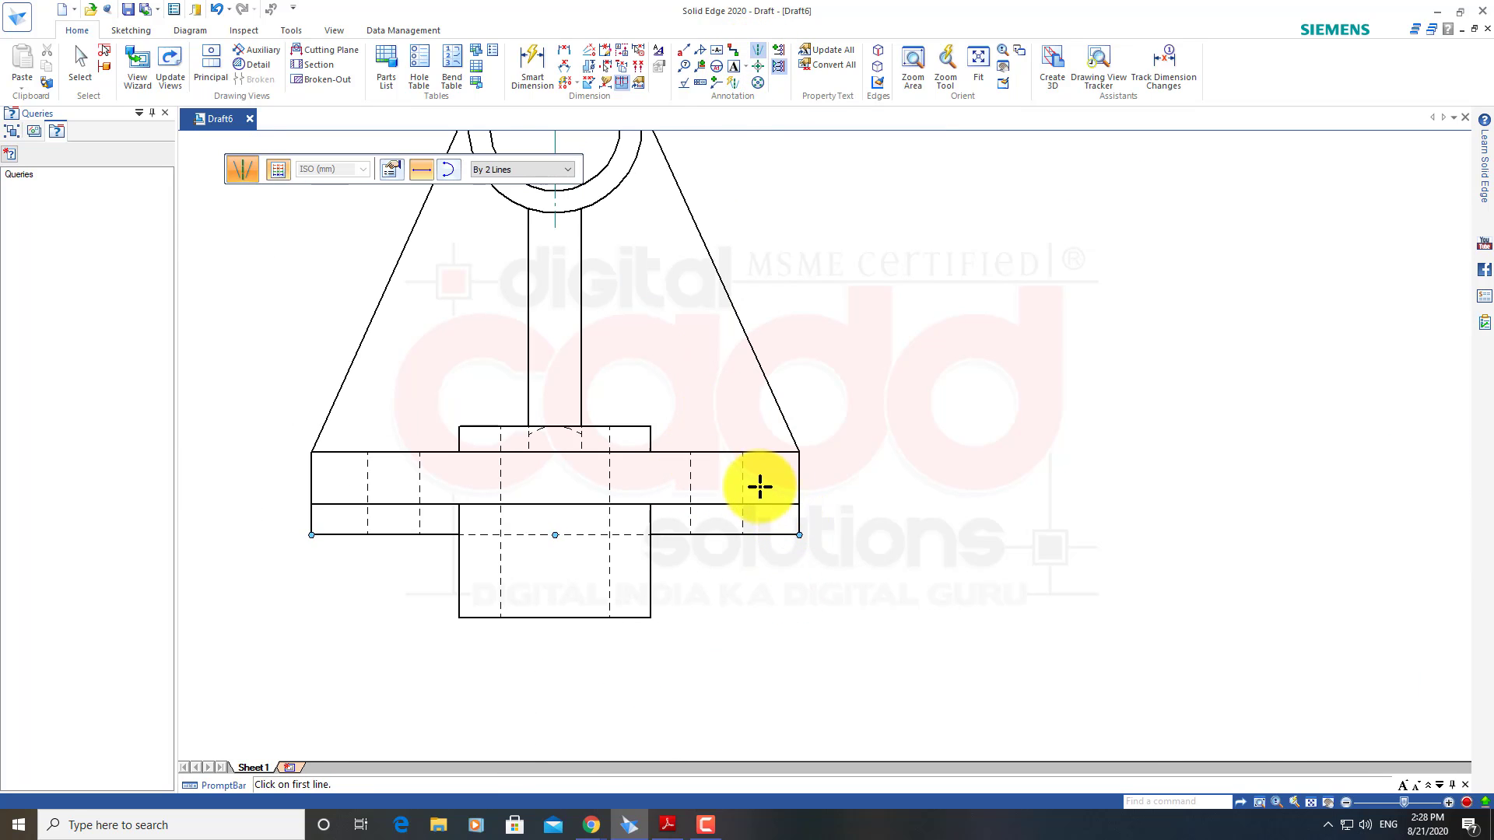
click(695, 480)
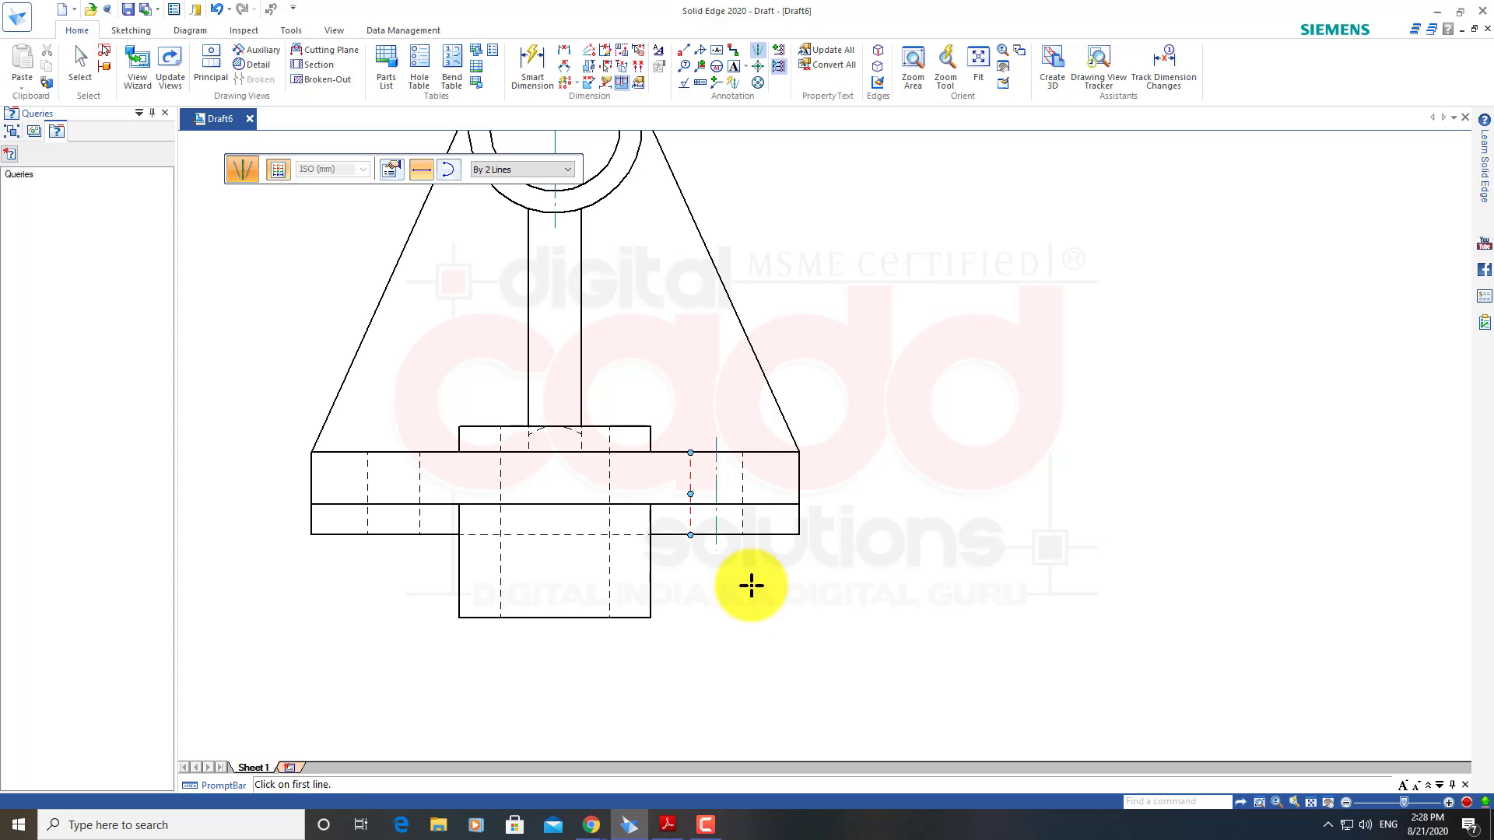
click(608, 573)
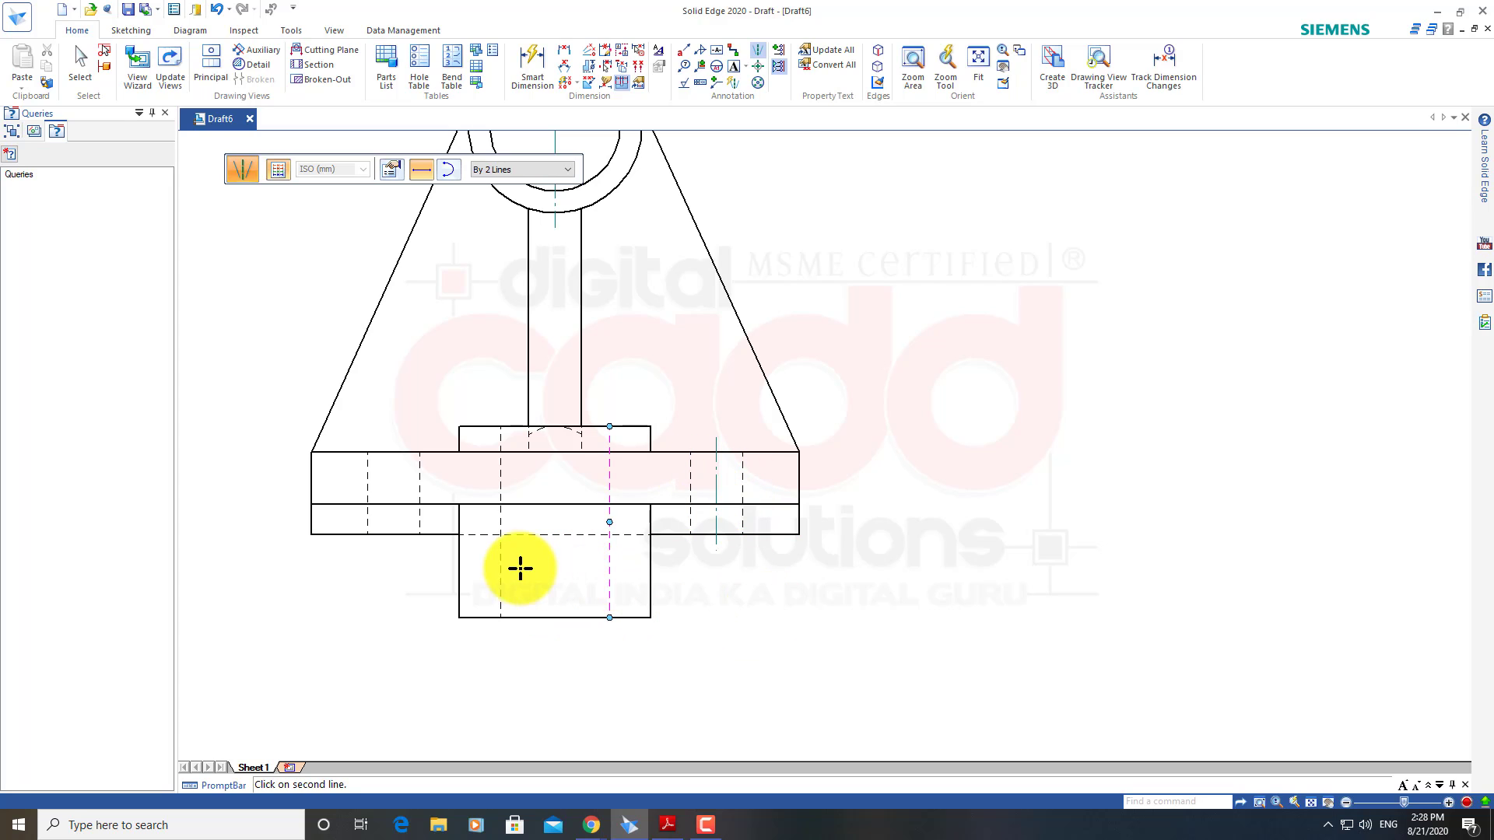
click(501, 570)
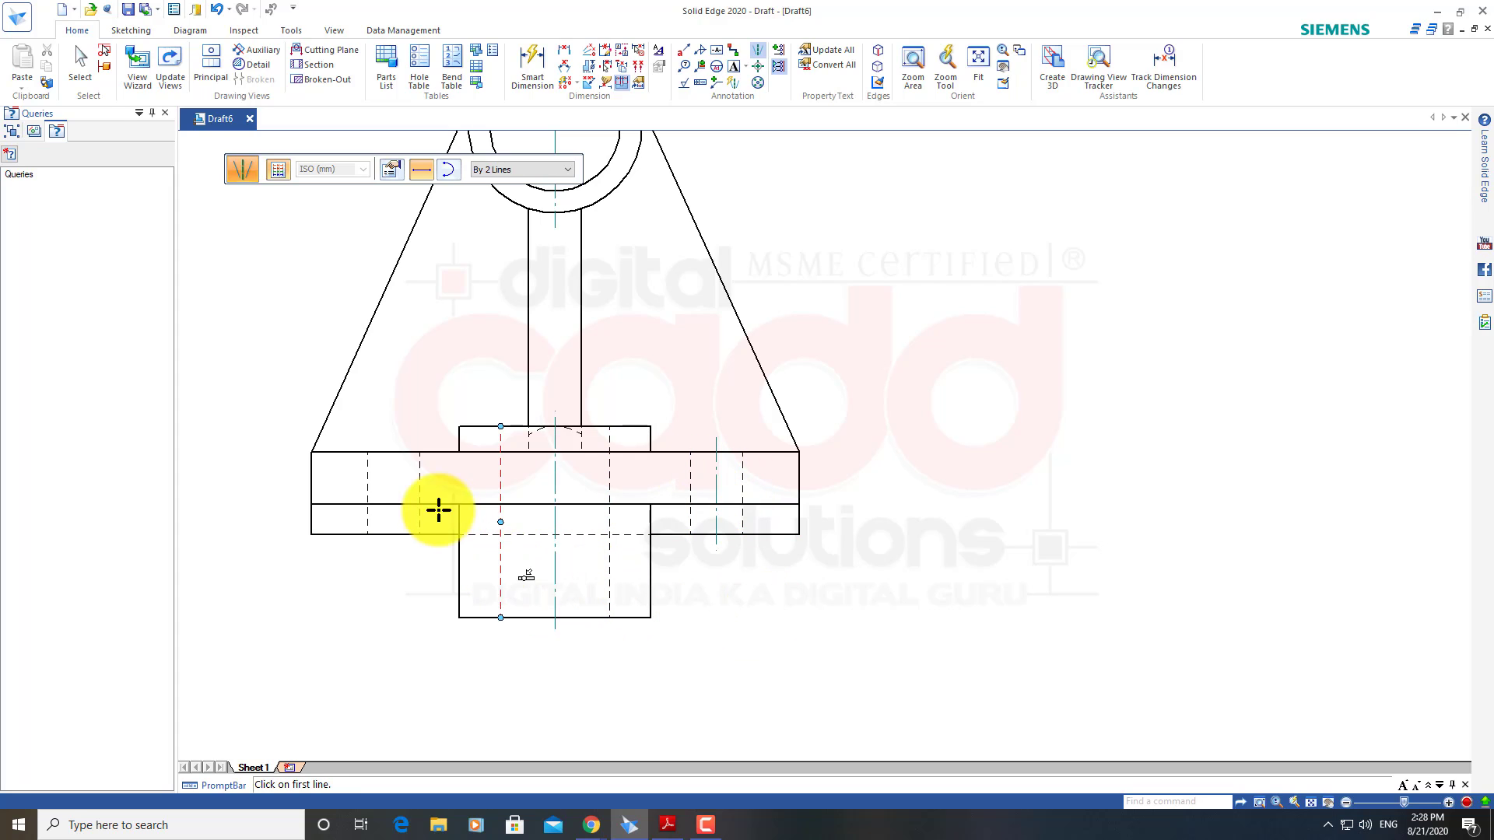
click(370, 471)
scroll(540, 513, down, 5)
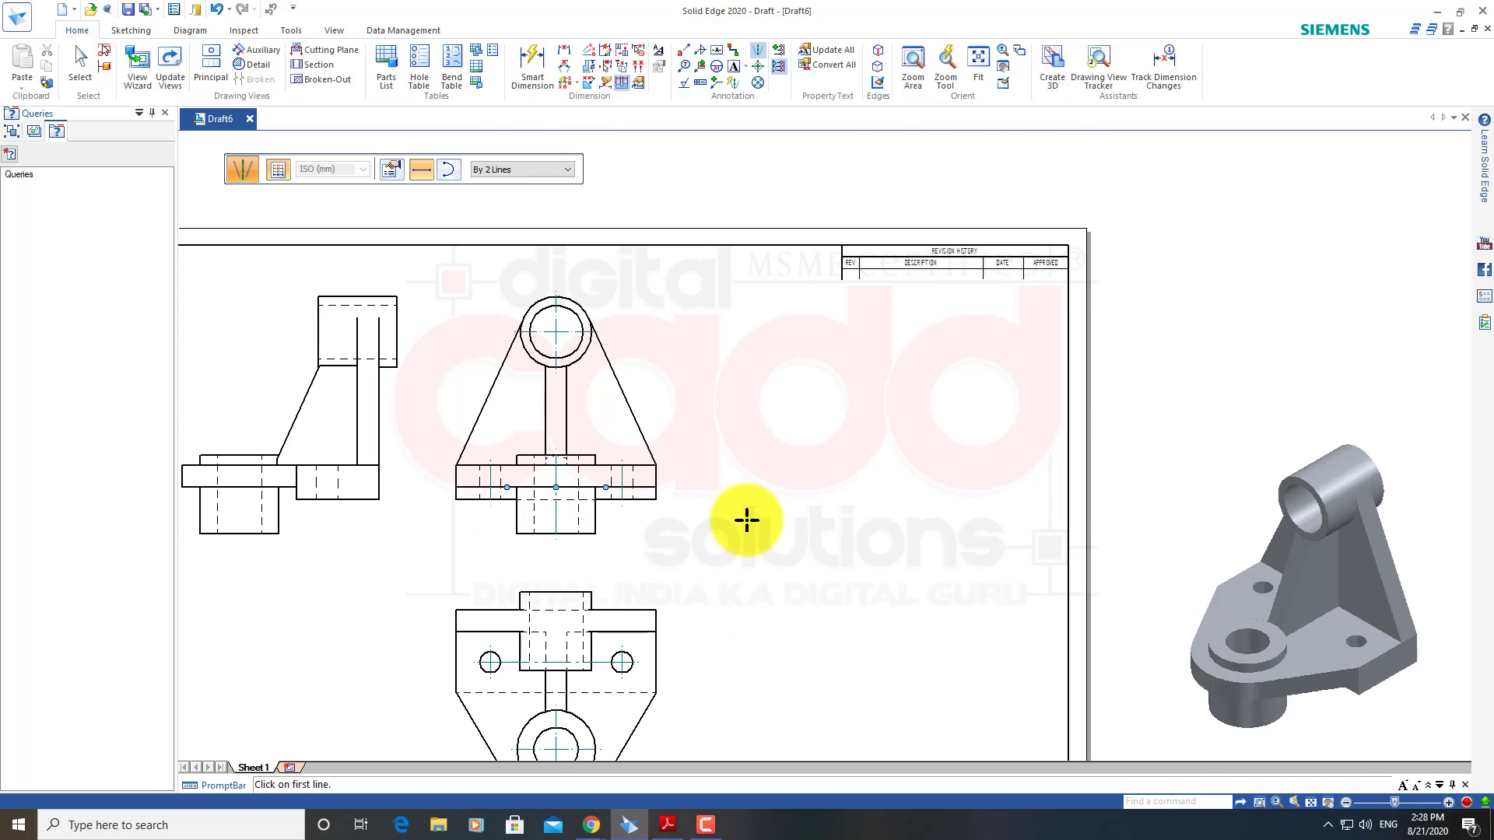
scroll(649, 537, up, 3)
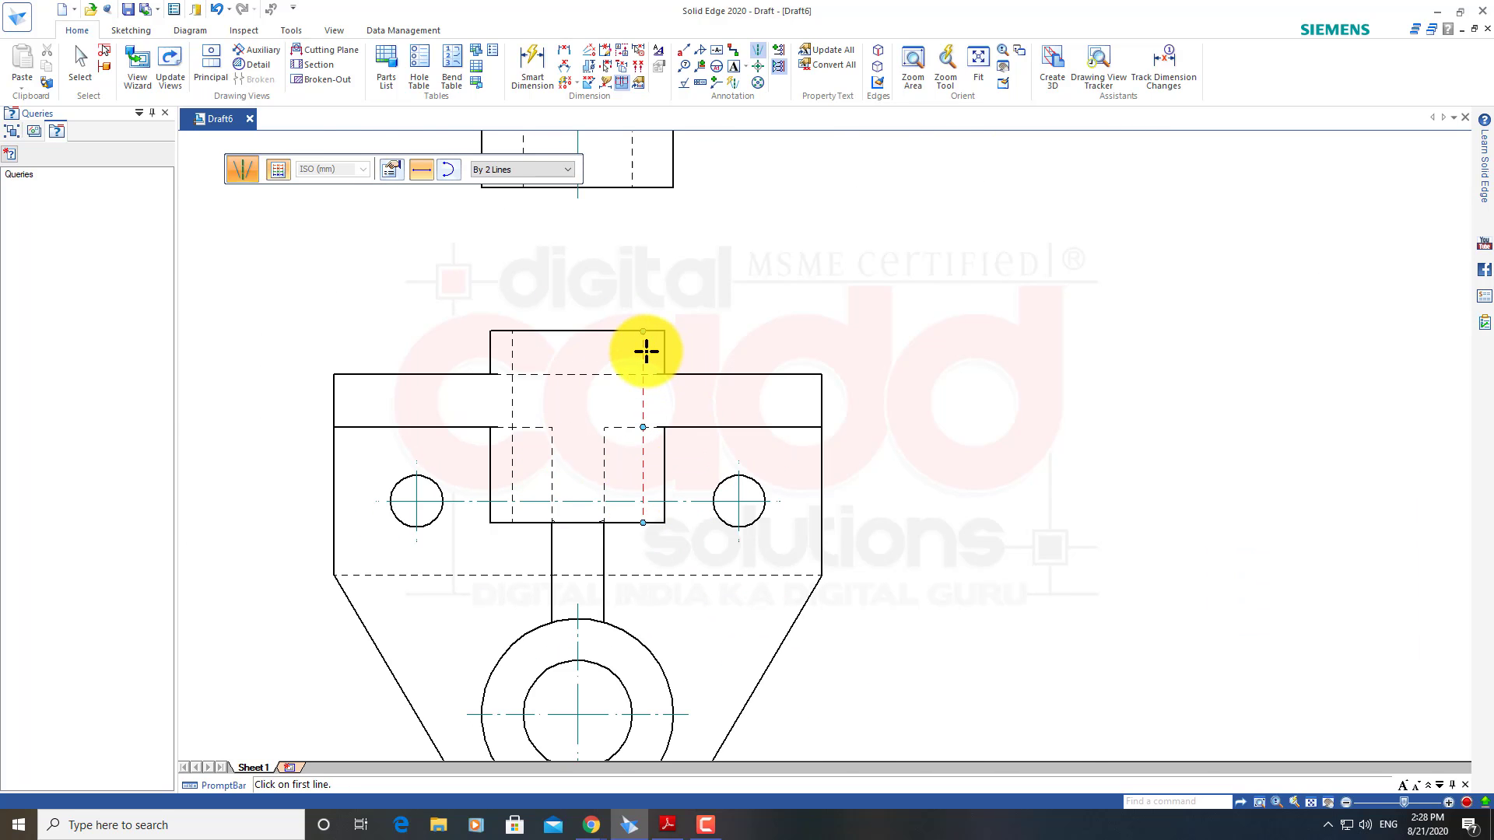
Add centrelines between the hidden-line pairs of the remaining holes, including the bottom view
click(645, 352)
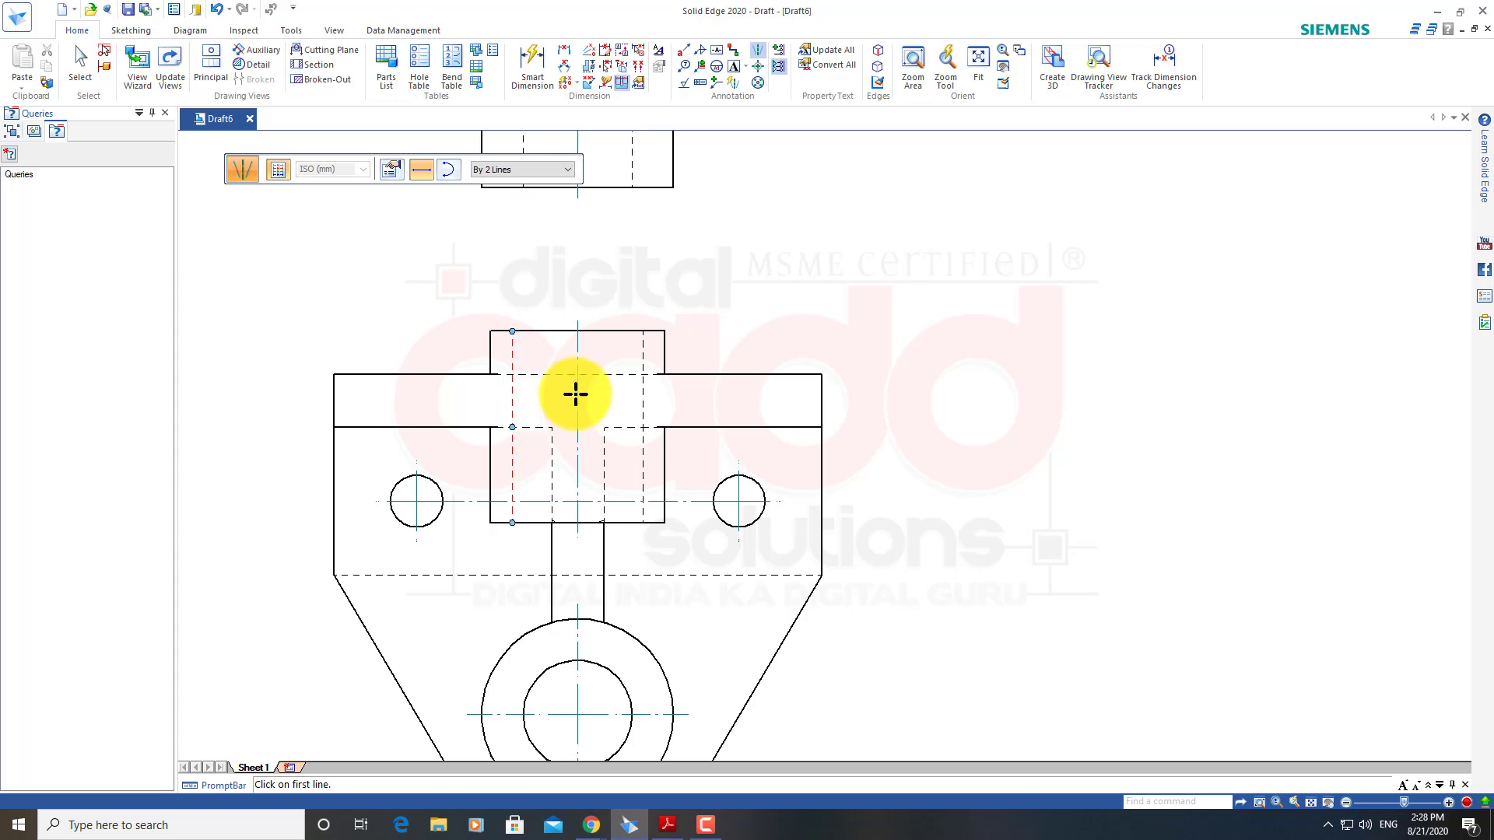
click(357, 467)
scroll(357, 467, down, 5)
scroll(467, 615, up, 2)
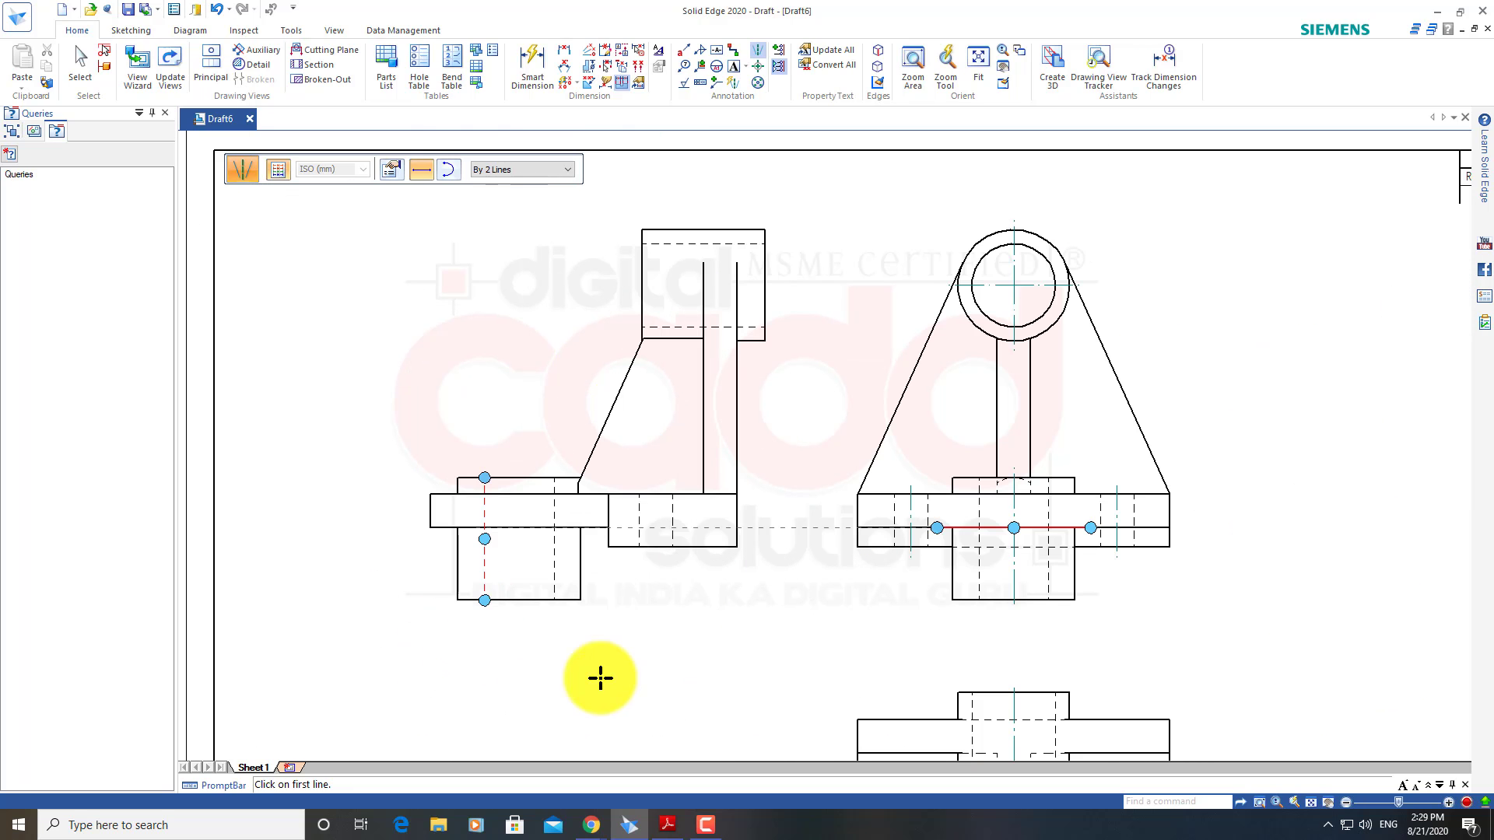
scroll(675, 505, up, 2)
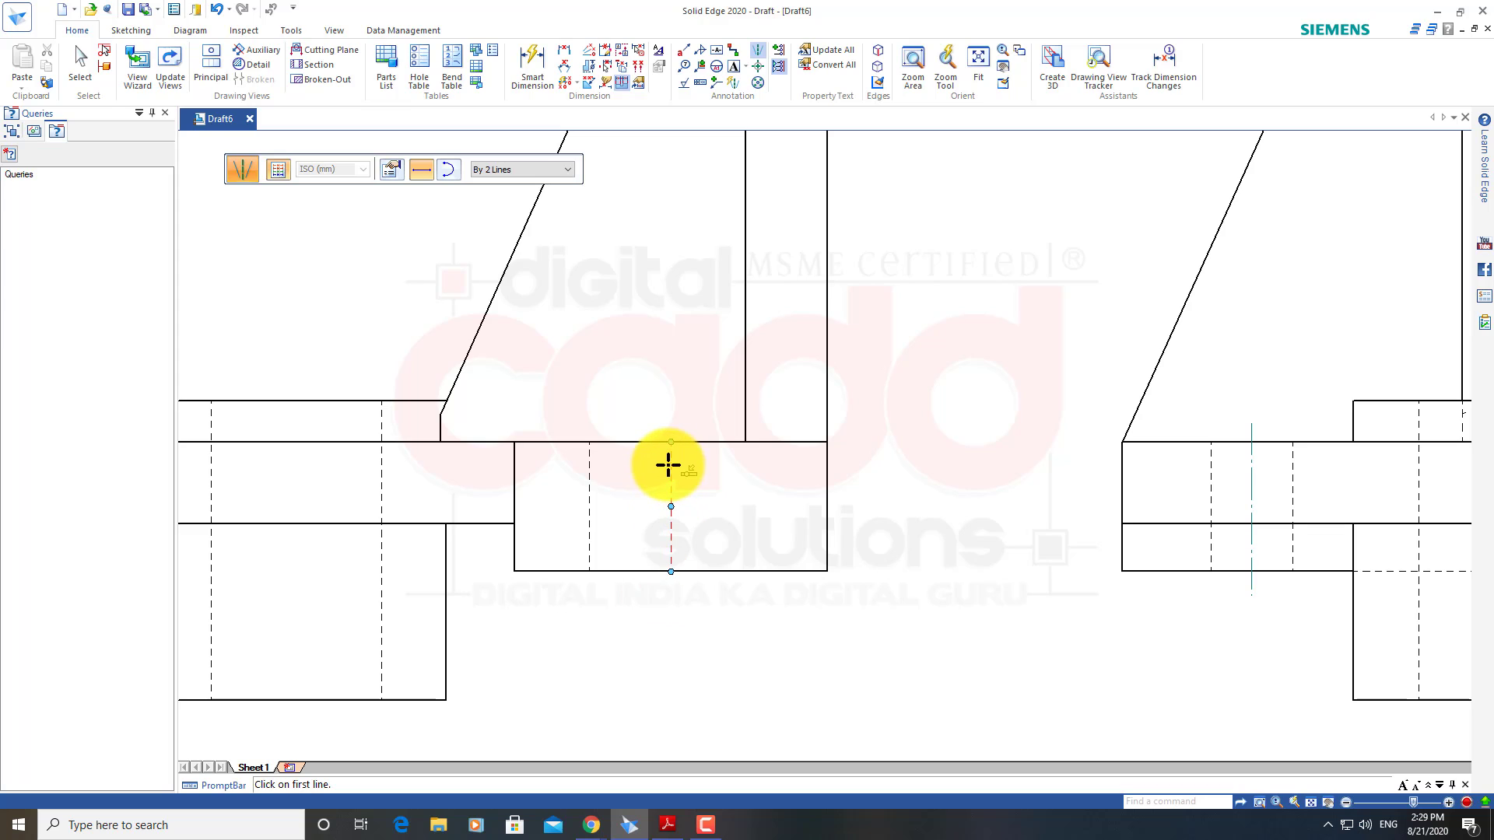
click(671, 465)
click(592, 470)
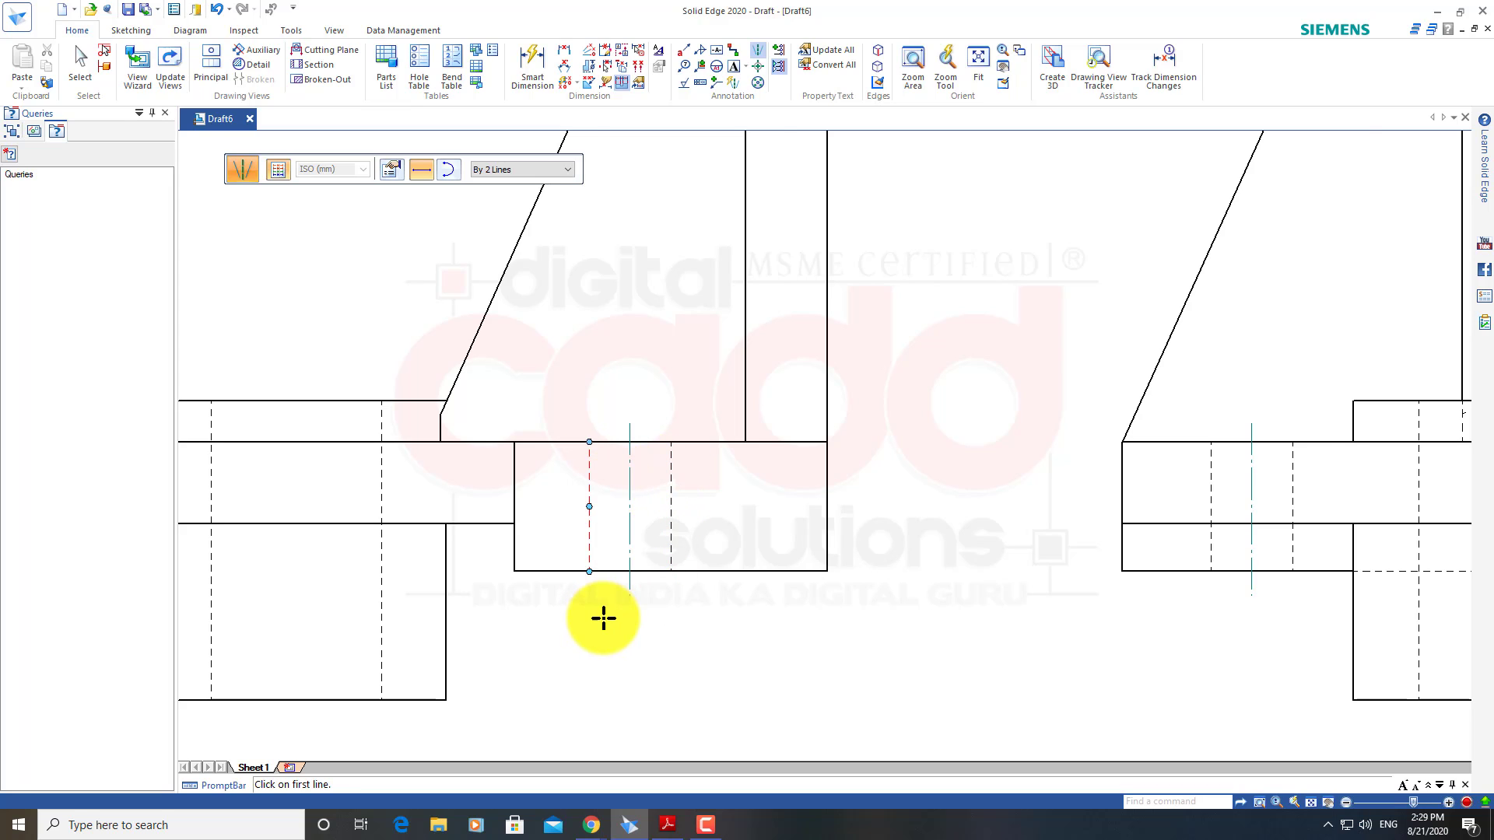
scroll(604, 617, down, 1)
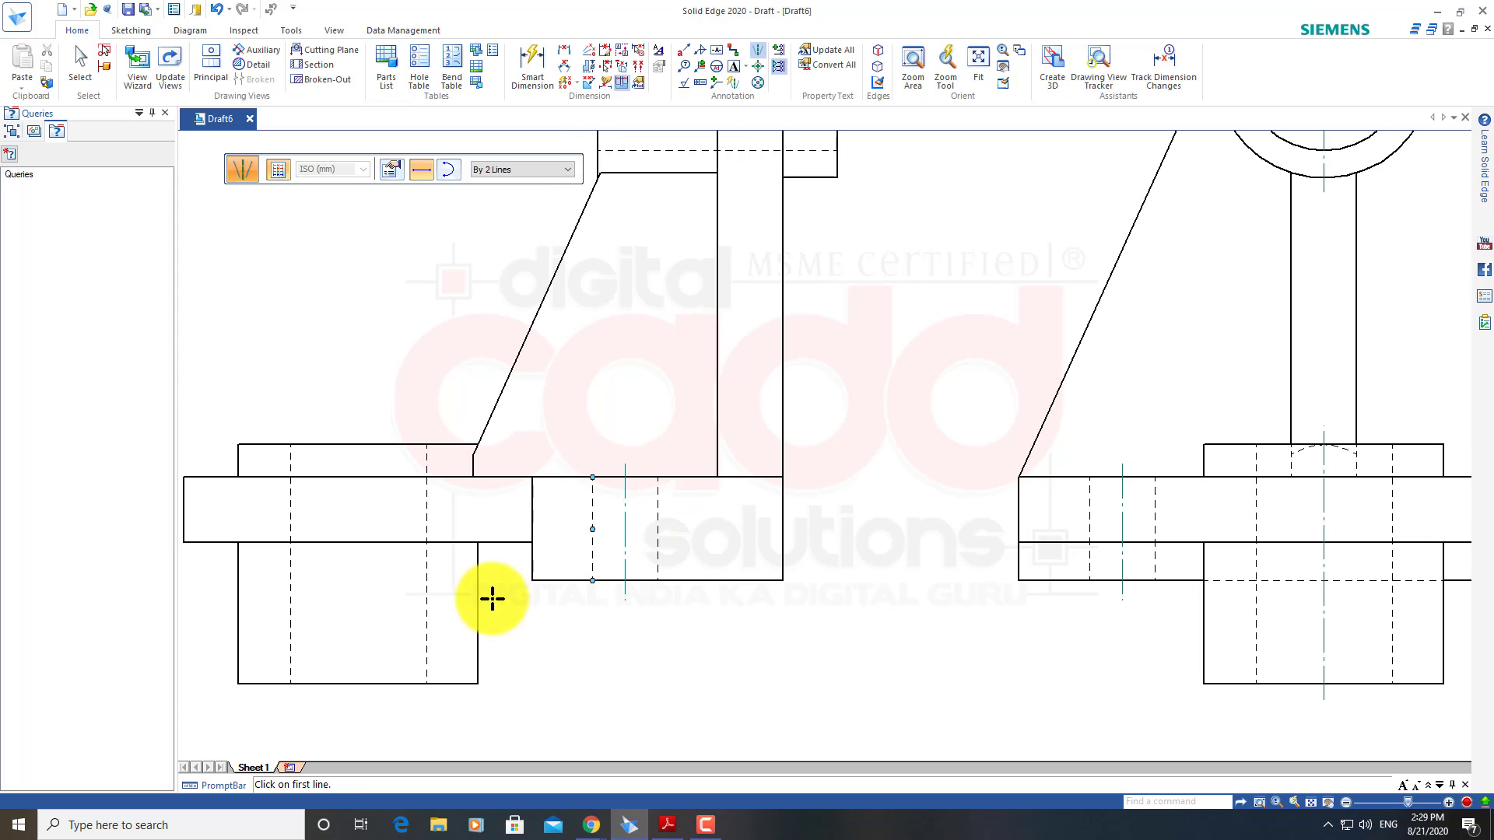
click(428, 582)
click(286, 593)
key(Escape)
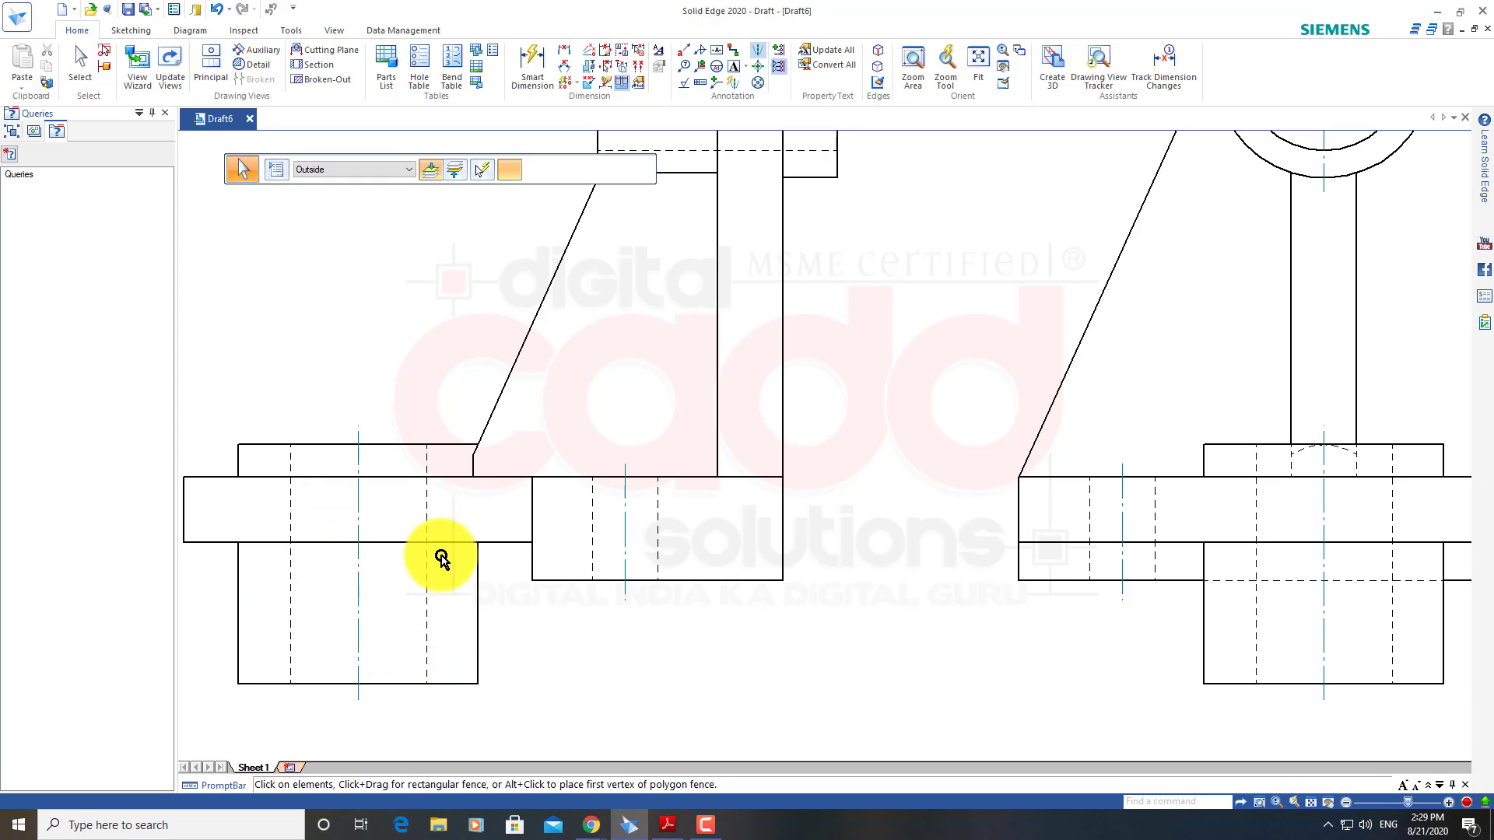
Reopen the Centerline tool briefly and exit it, leaving the hole centrelines in place
scroll(482, 568, down, 1)
scroll(634, 591, down, 1)
scroll(619, 331, up, 4)
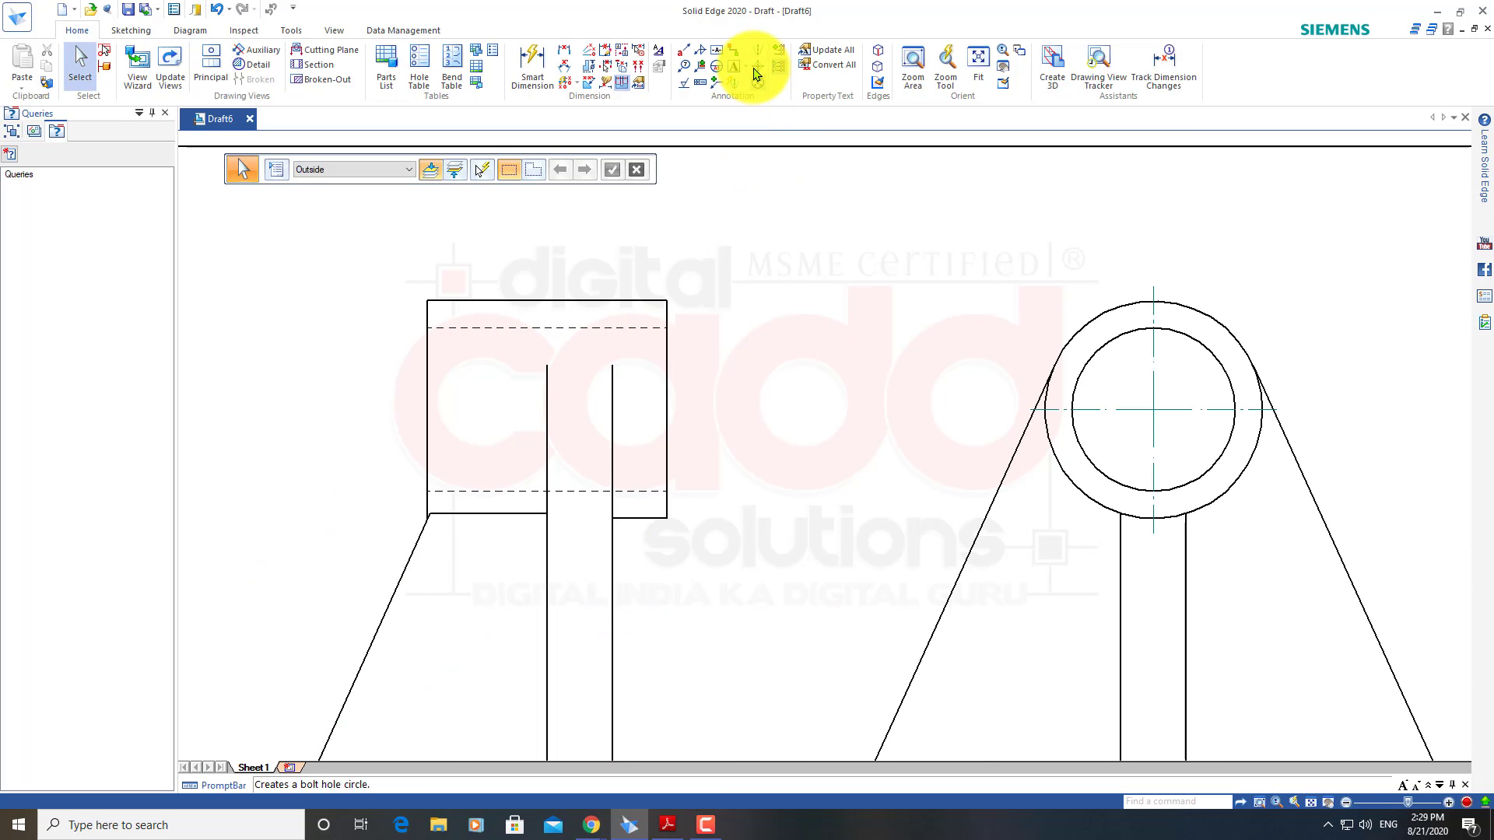
click(754, 53)
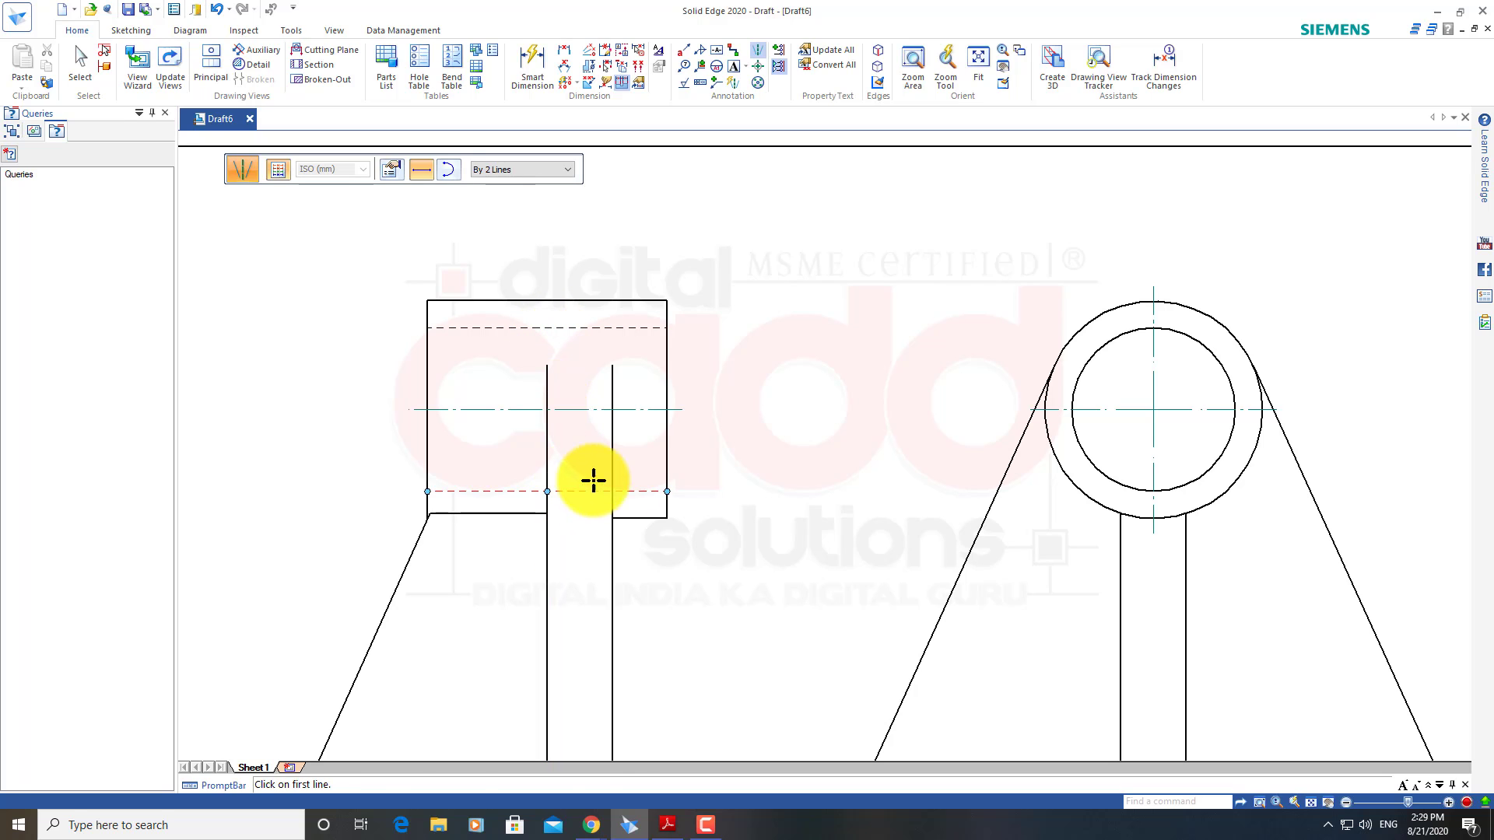
key(Escape)
scroll(592, 389, down, 1)
scroll(646, 435, down, 2)
Place a shaded isometric view of the bracket to the right of the side view
middle_drag(694, 507, 531, 359)
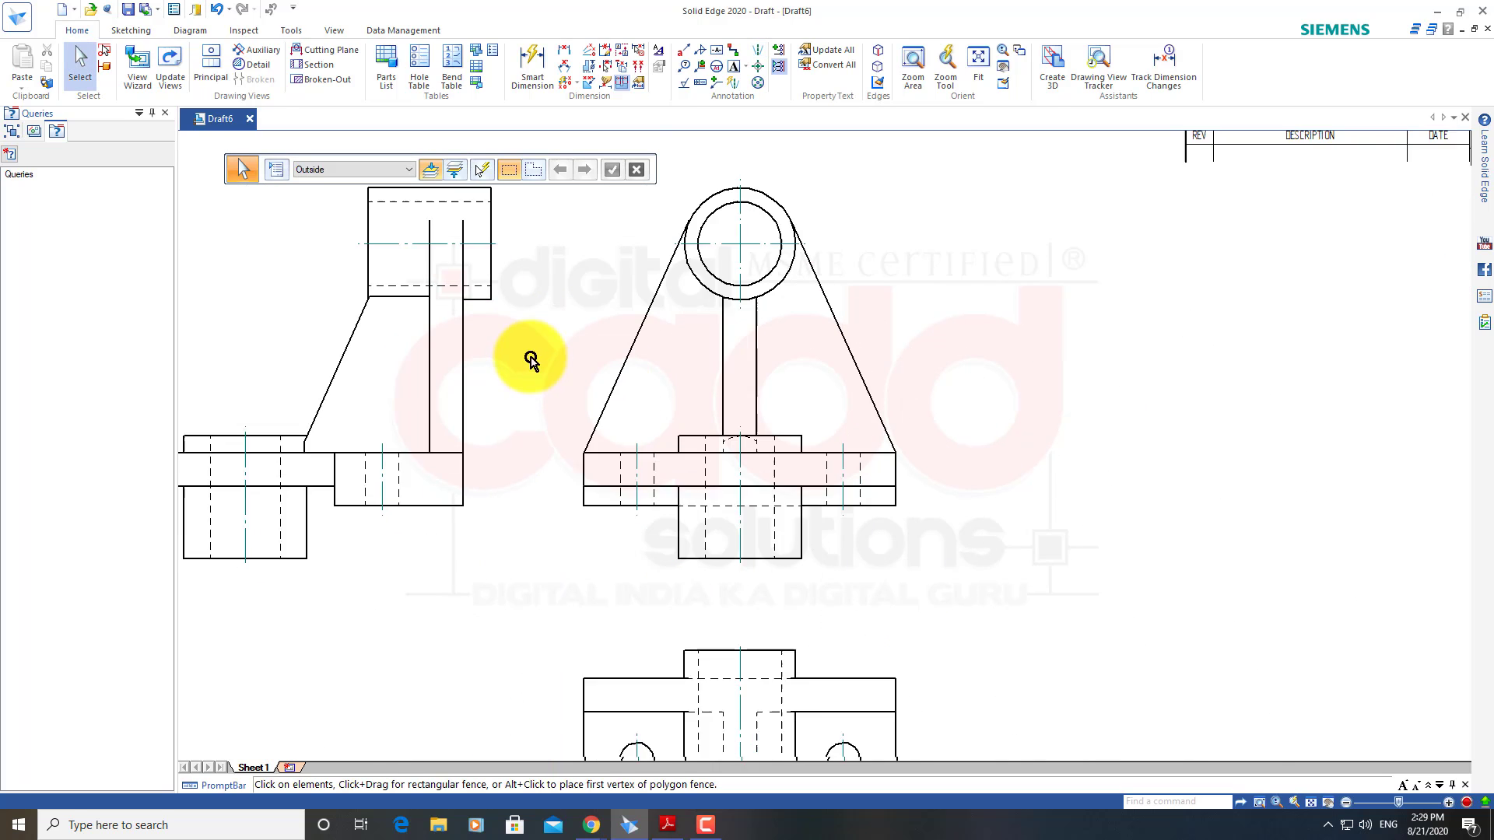
scroll(550, 494, down, 1)
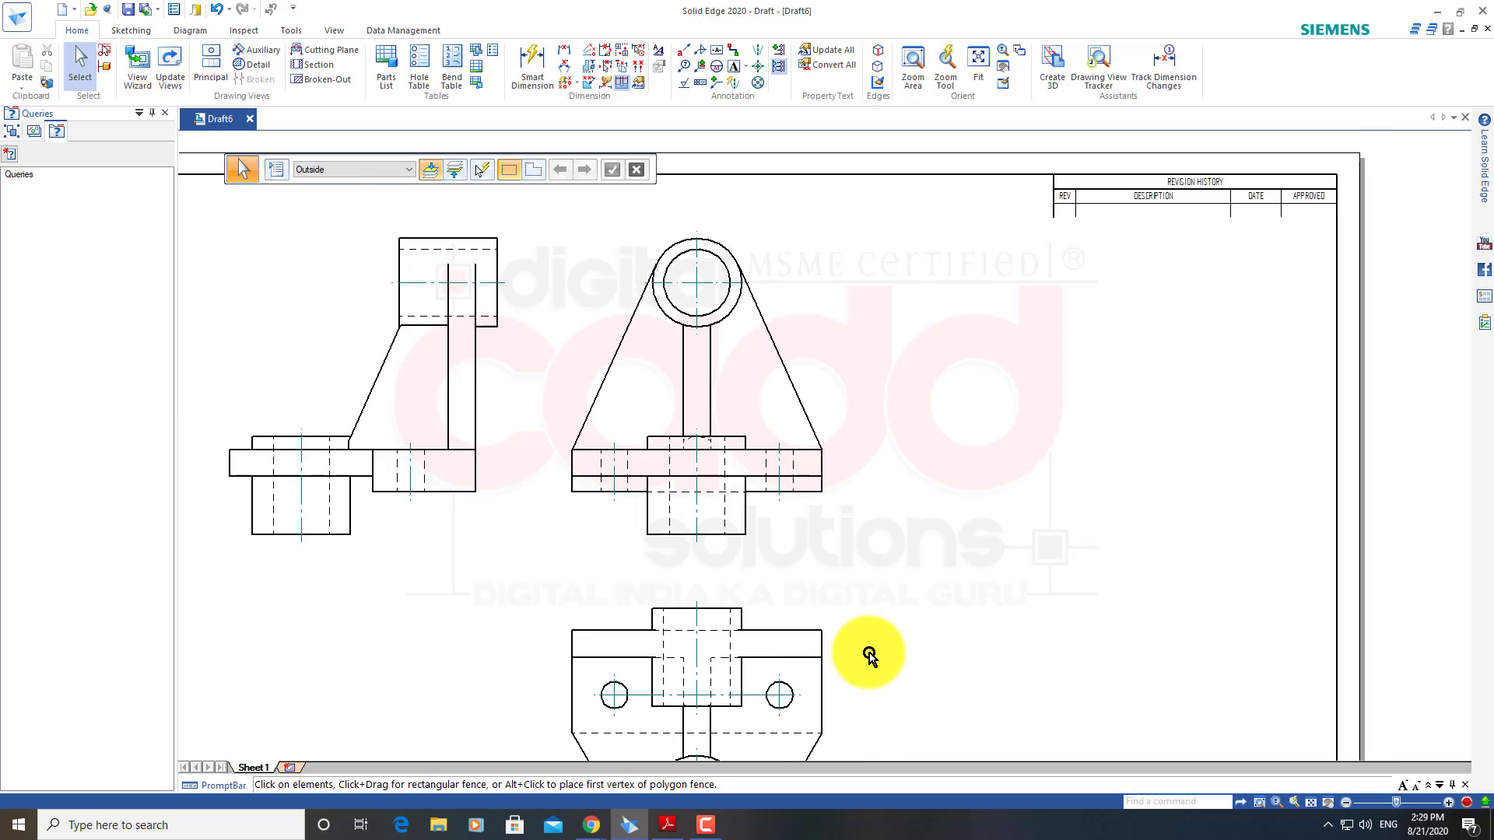
scroll(864, 642, up, 1)
scroll(688, 537, down, 3)
scroll(809, 482, up, 1)
scroll(824, 506, up, 1)
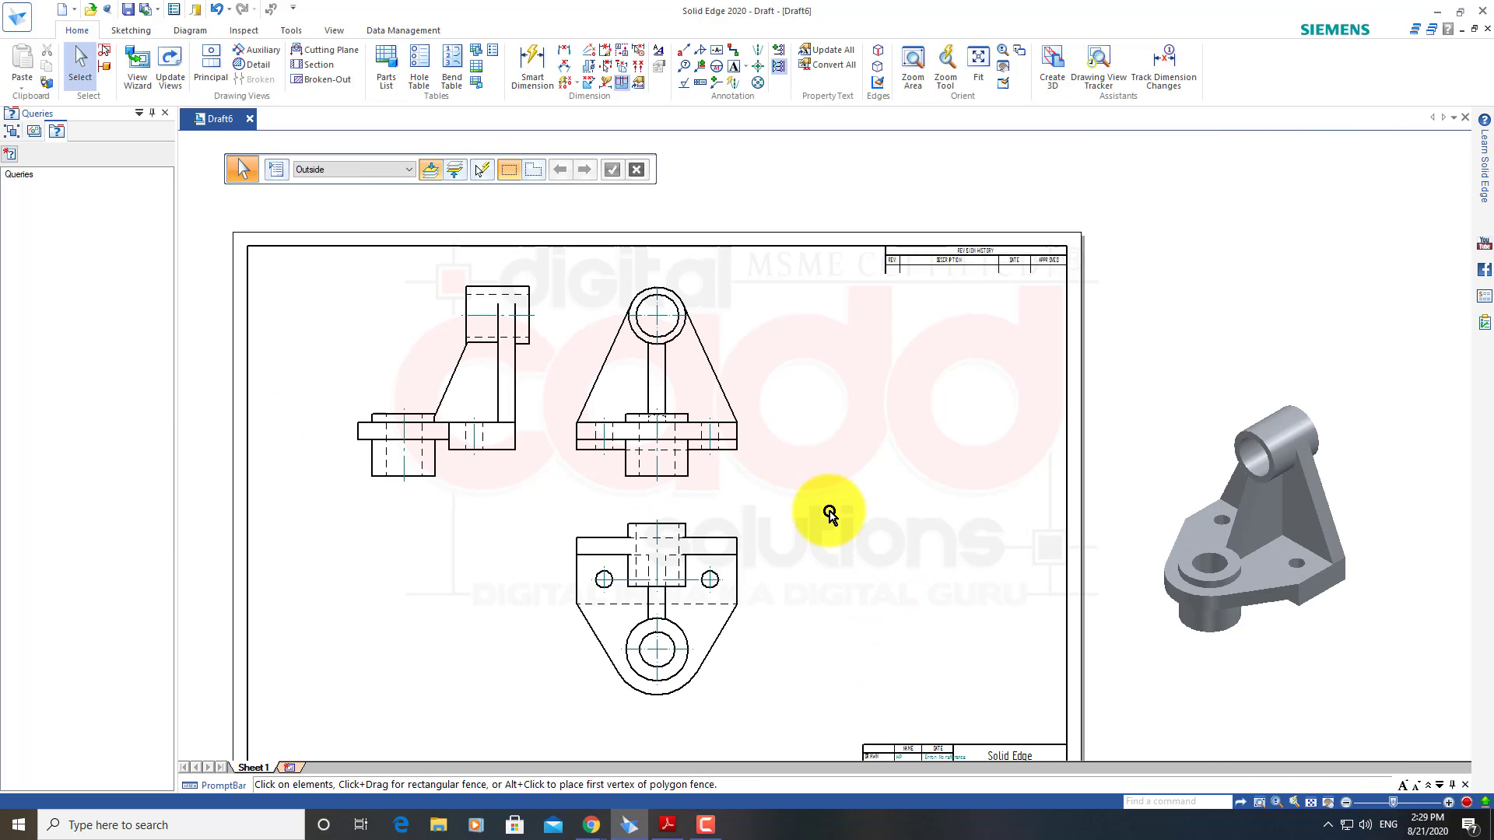
scroll(778, 529, up, 1)
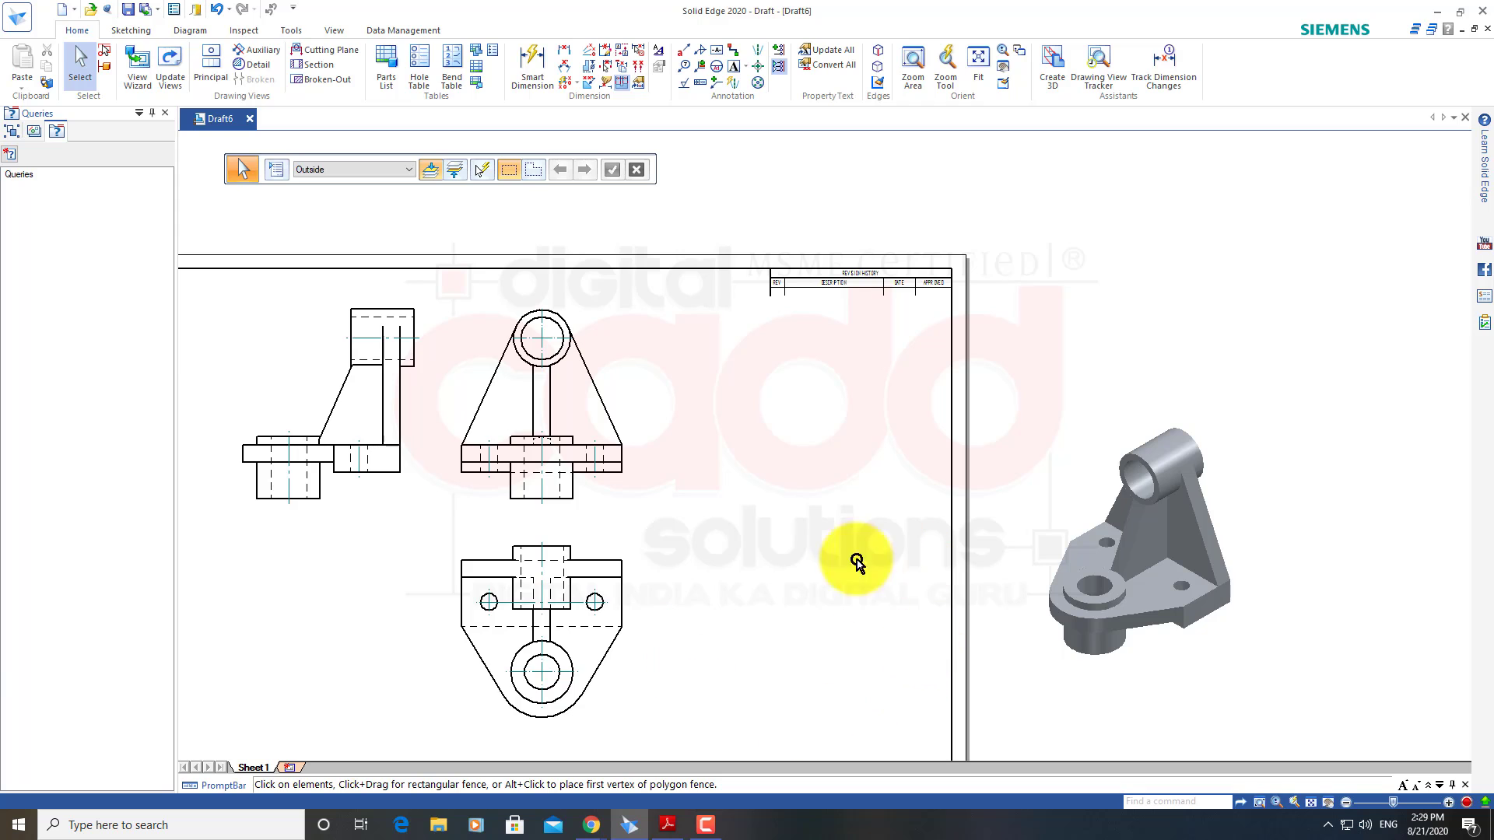
drag(1171, 624, 824, 530)
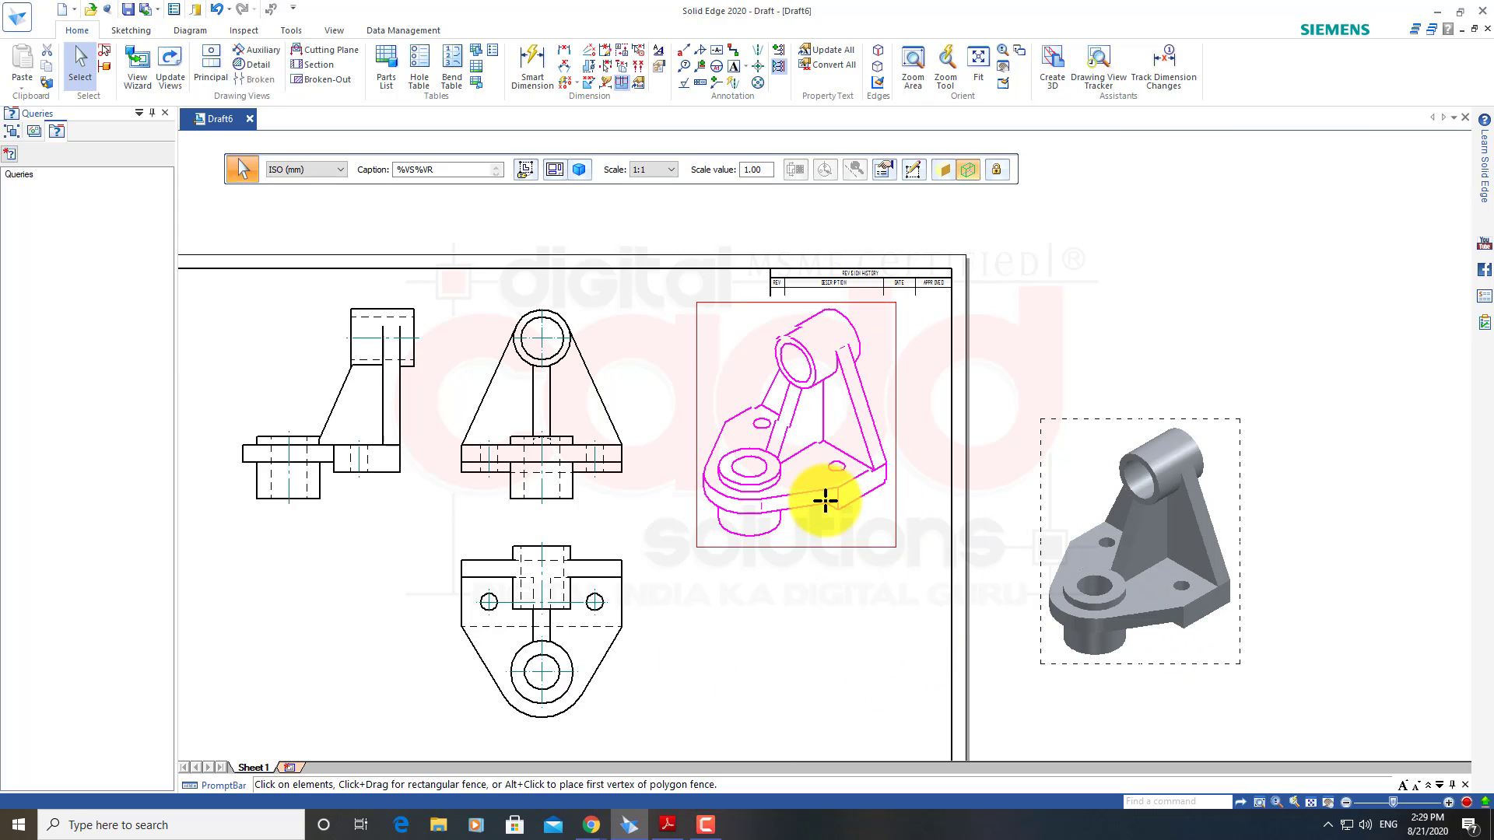
click(824, 529)
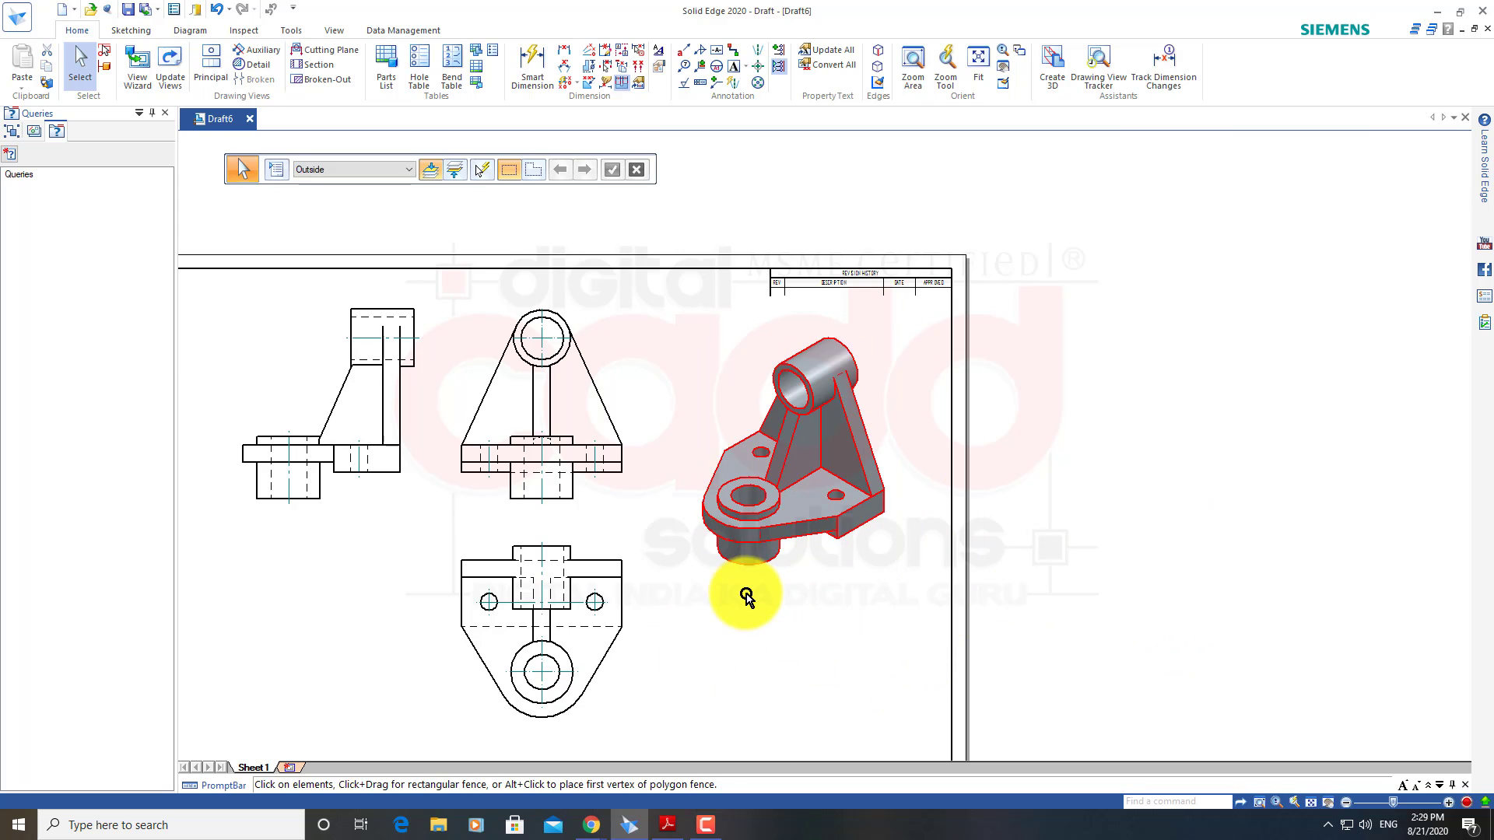
Pan and zoom the sheet to centre the orthographic views and new isometric view
middle_drag(740, 600, 967, 568)
scroll(924, 392, up, 1)
scroll(925, 391, up, 2)
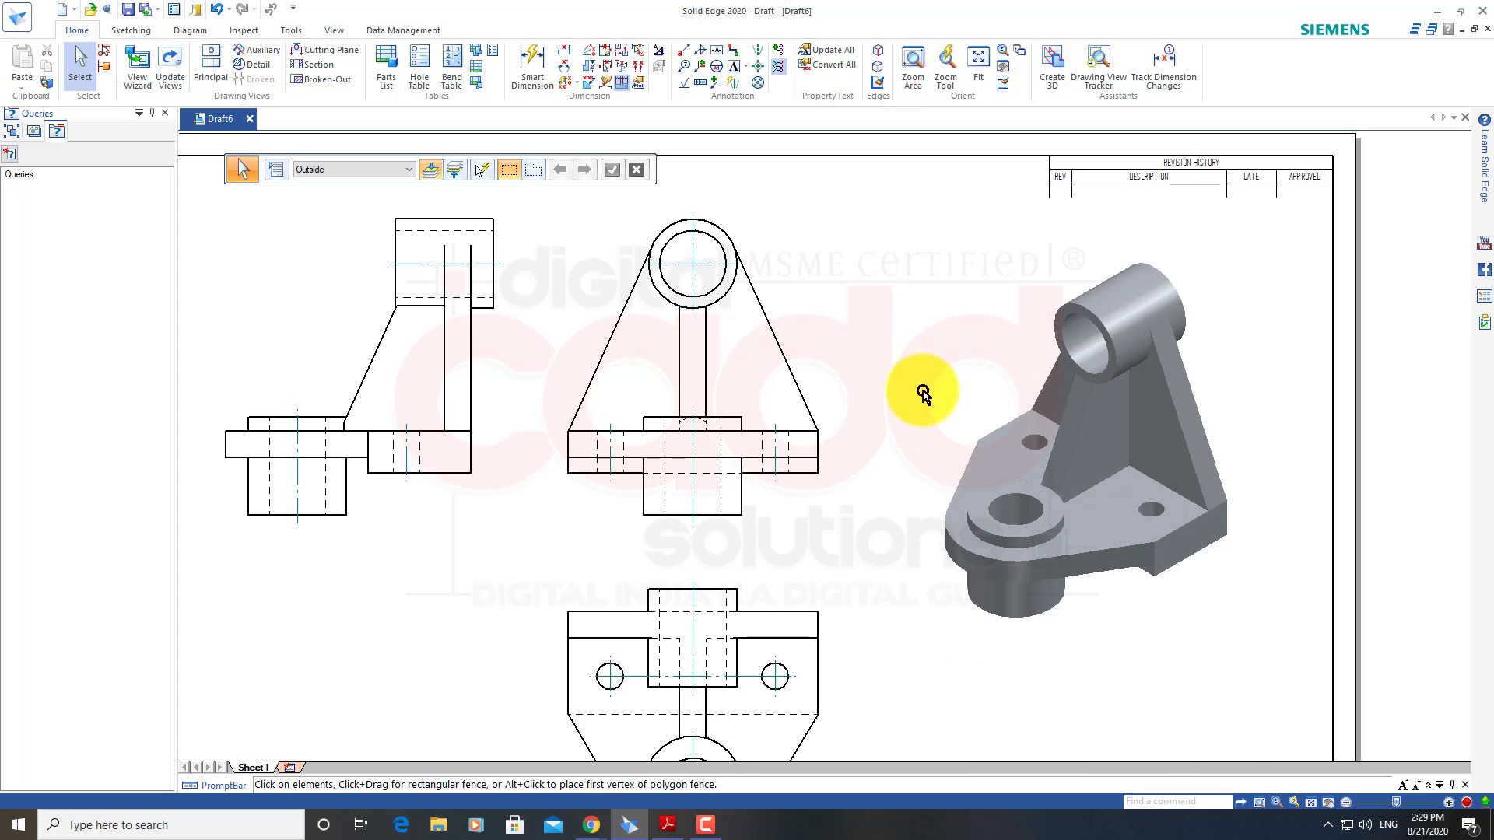
scroll(675, 476, down, 2)
scroll(685, 545, up, 1)
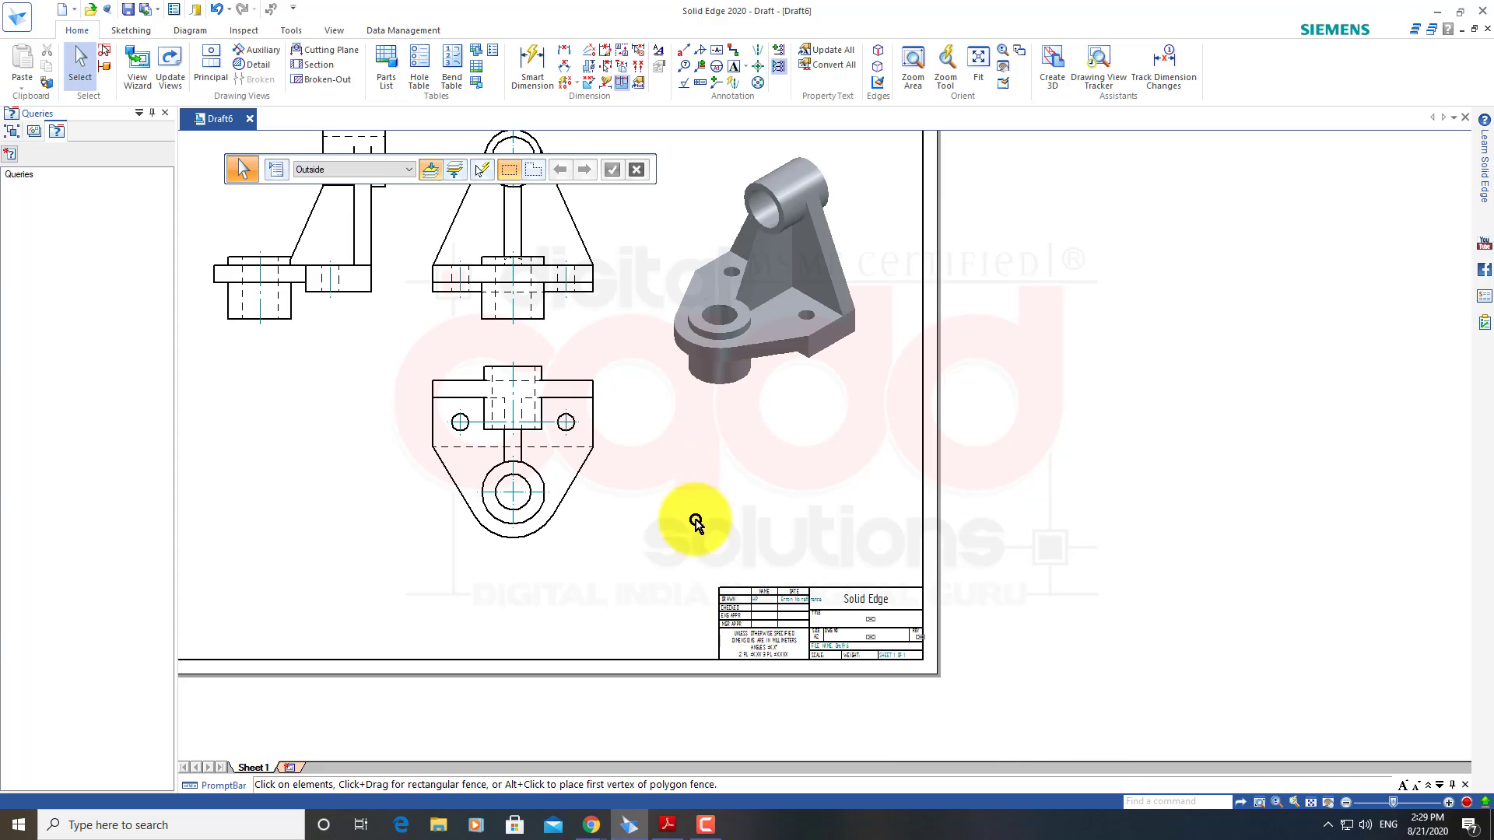
scroll(874, 654, up, 2)
scroll(812, 591, up, 1)
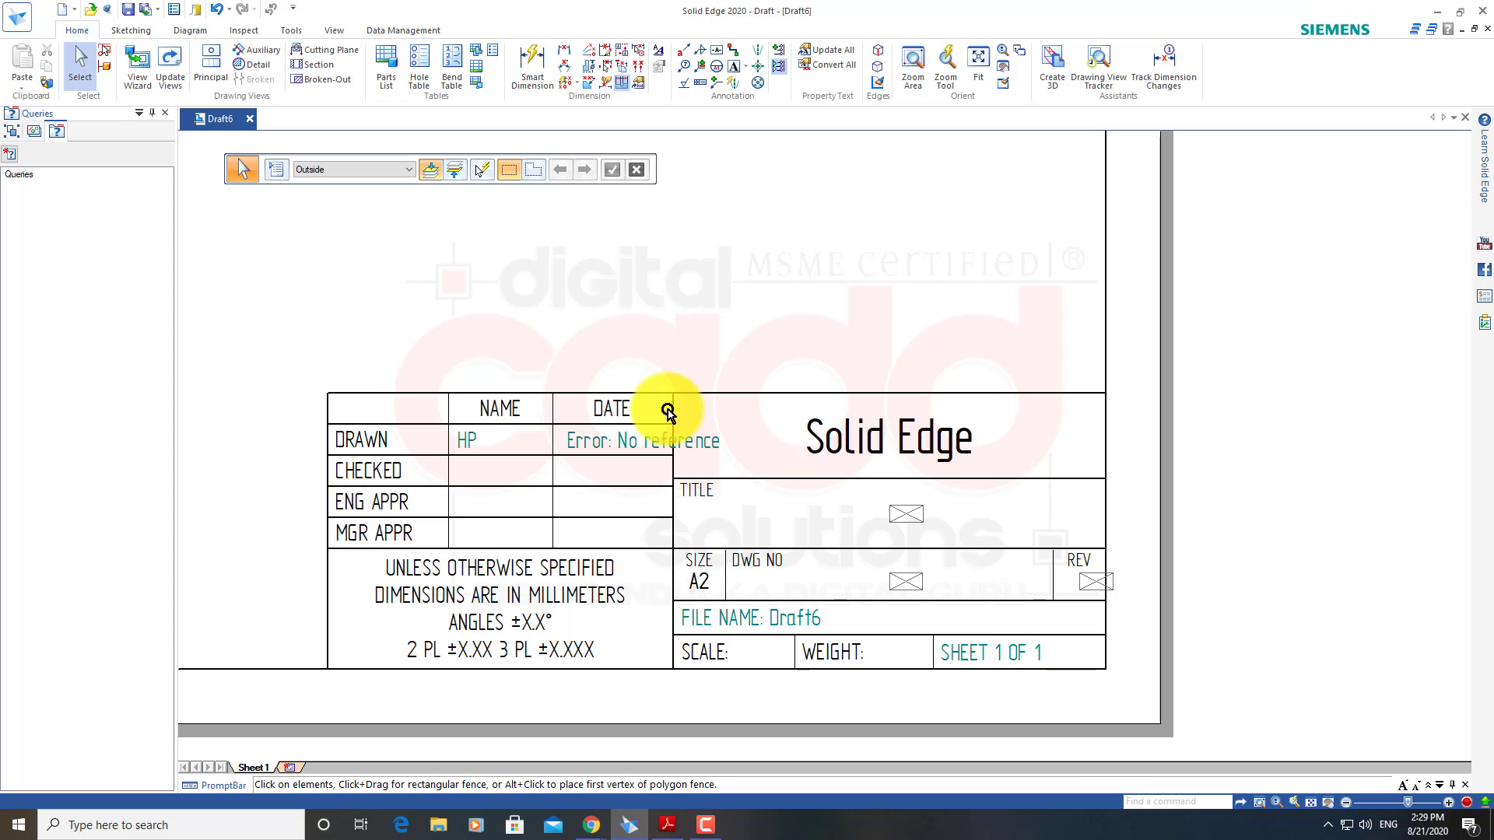
scroll(879, 577, down, 2)
scroll(884, 577, down, 3)
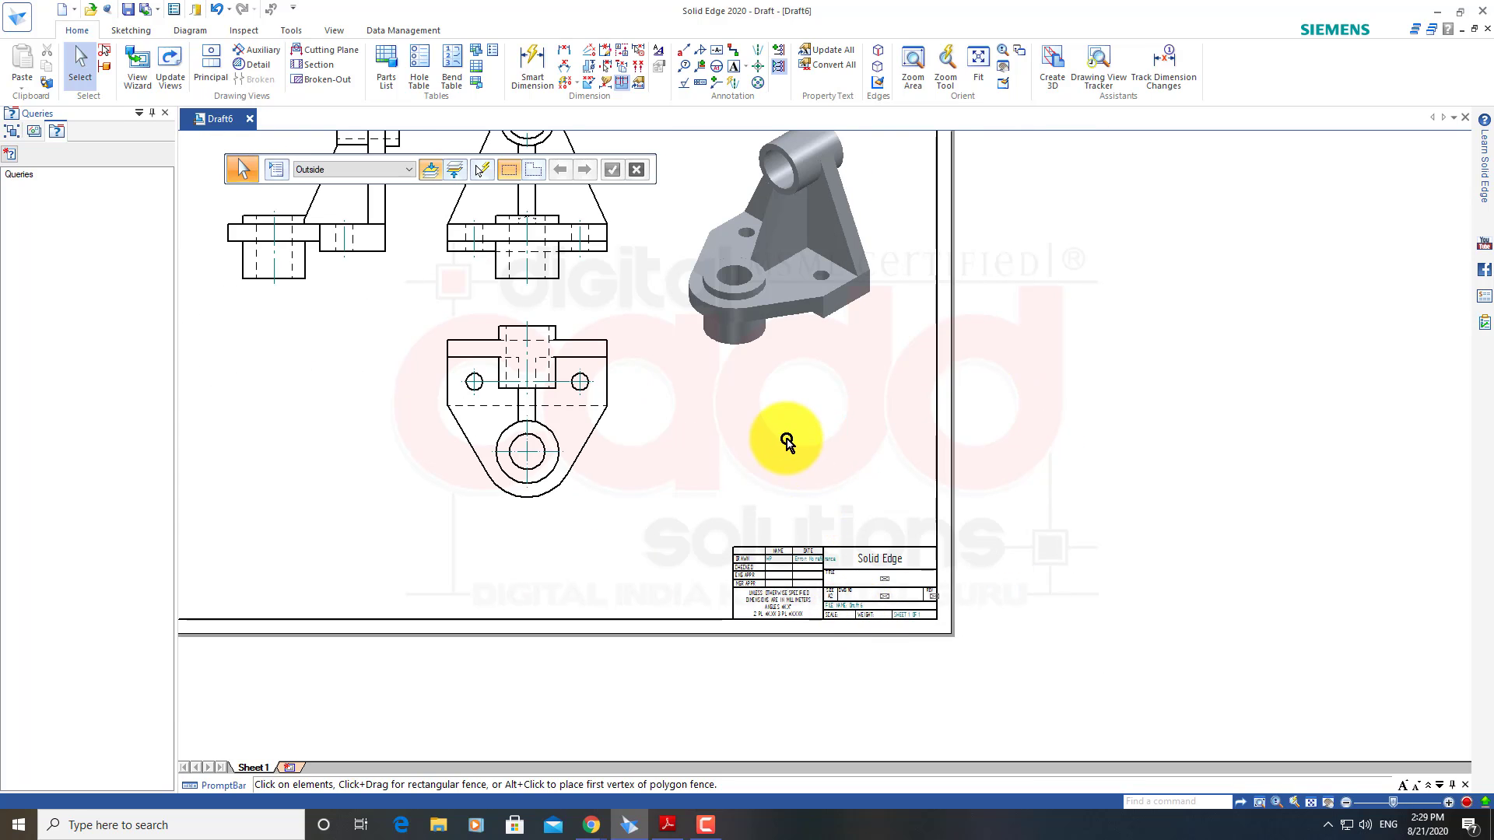
scroll(856, 506, down, 1)
middle_drag(810, 691, 726, 706)
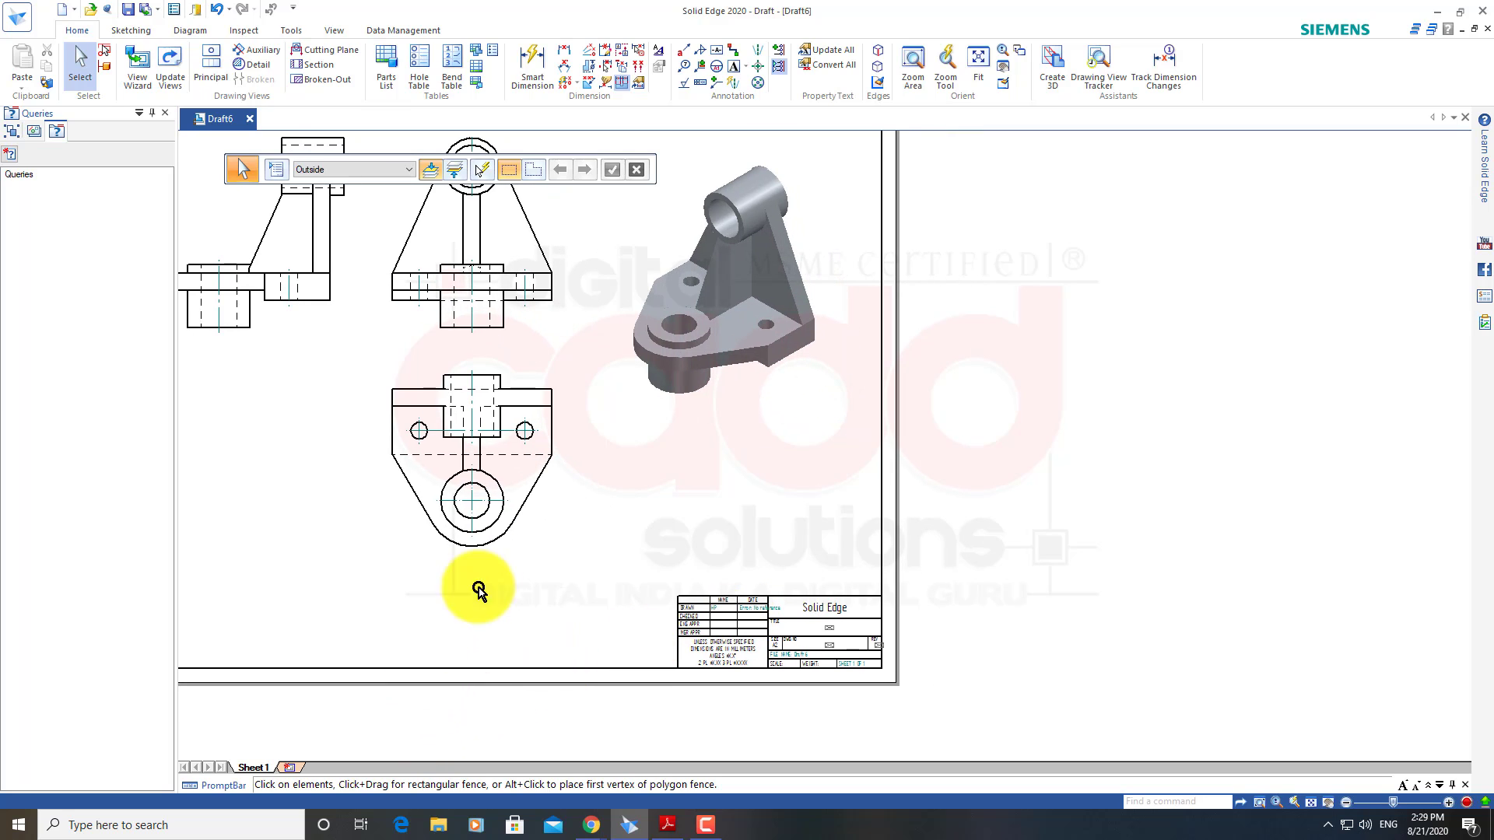
Turn on background sheet display and bring up the A2-Sheet background with its title block
click(333, 31)
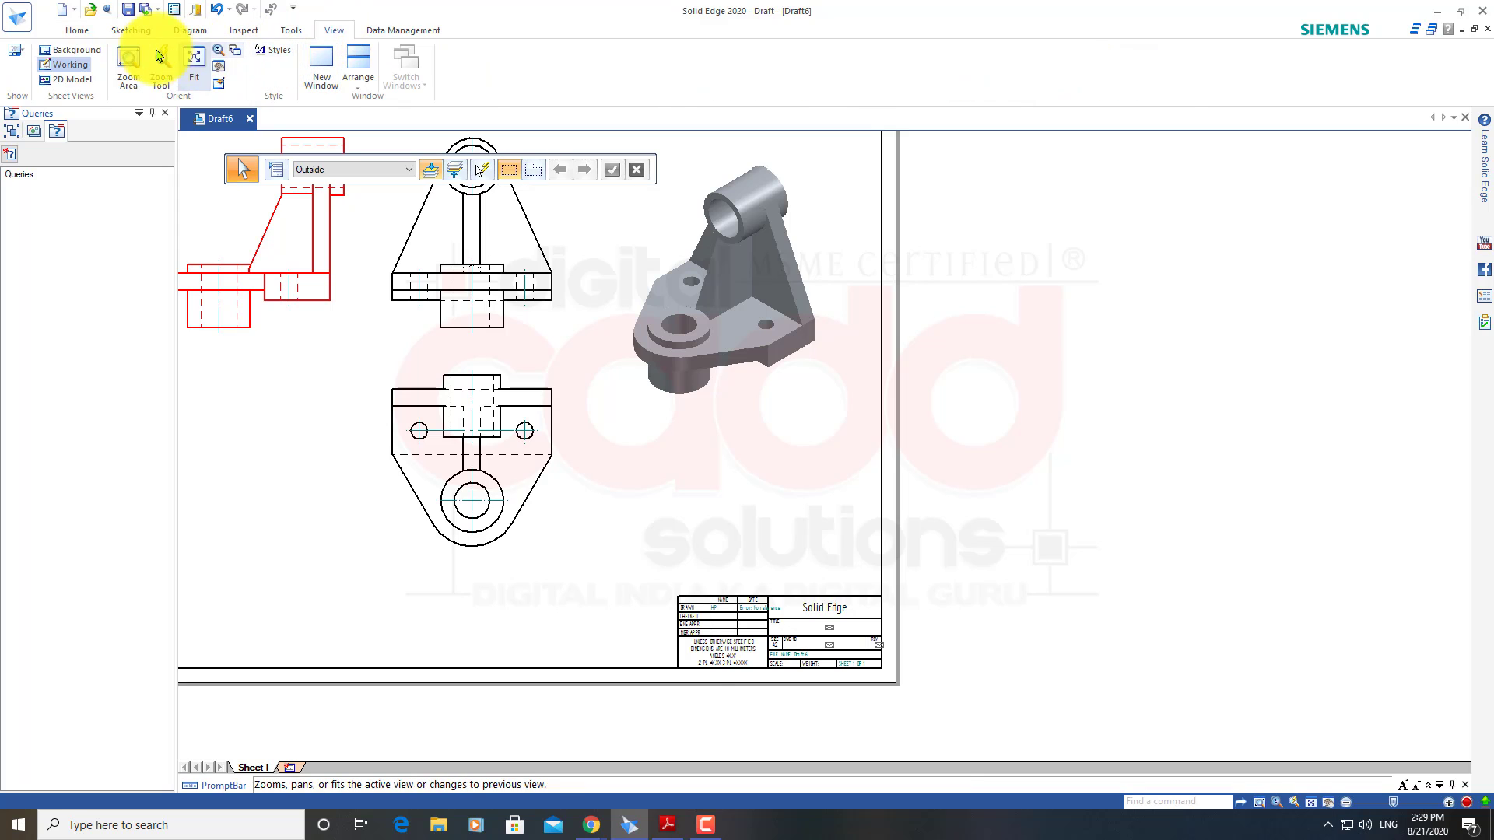
click(93, 52)
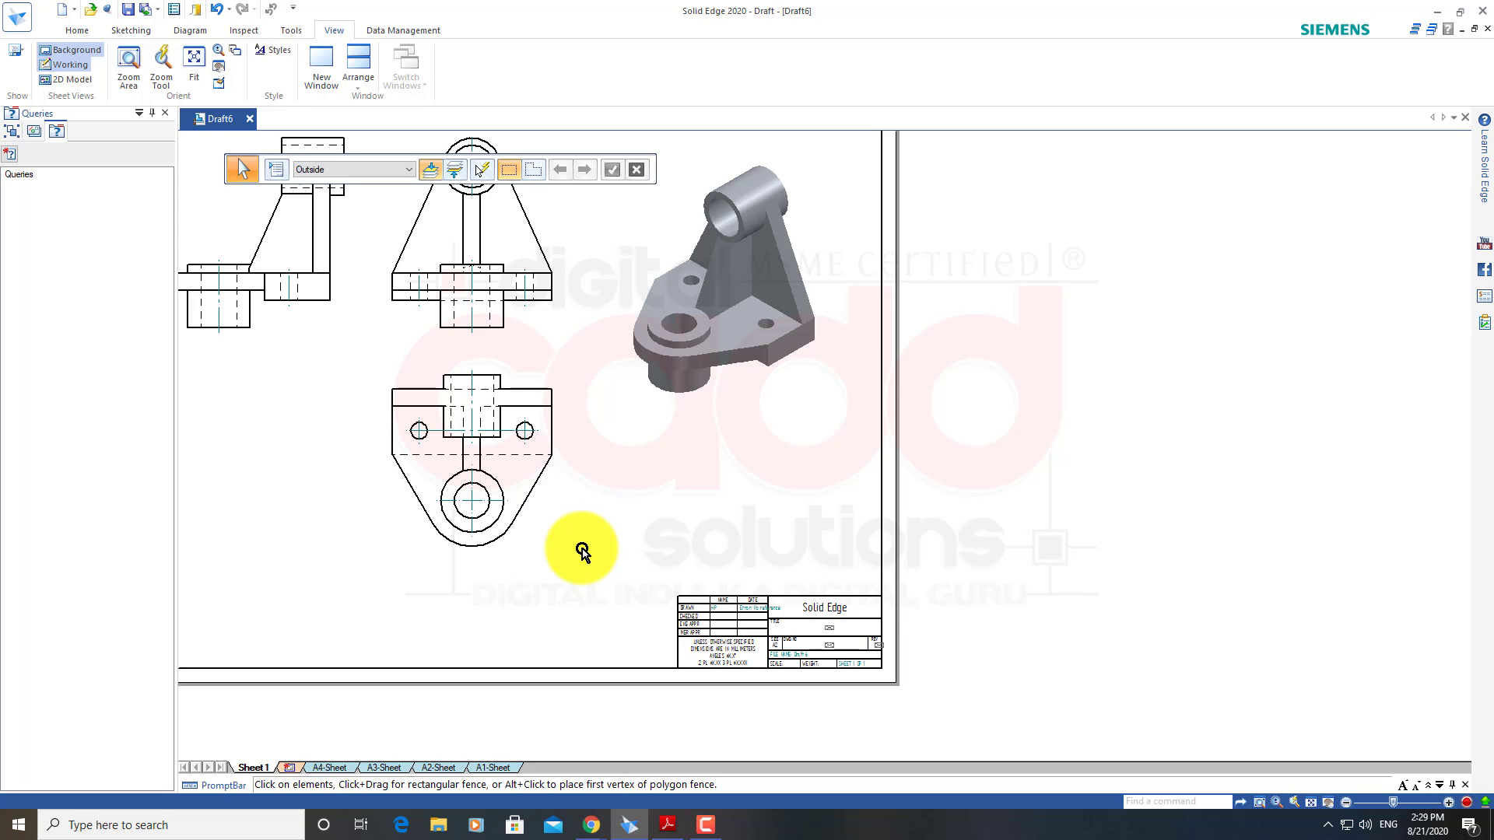
scroll(757, 661, up, 2)
scroll(750, 717, up, 2)
scroll(745, 724, up, 3)
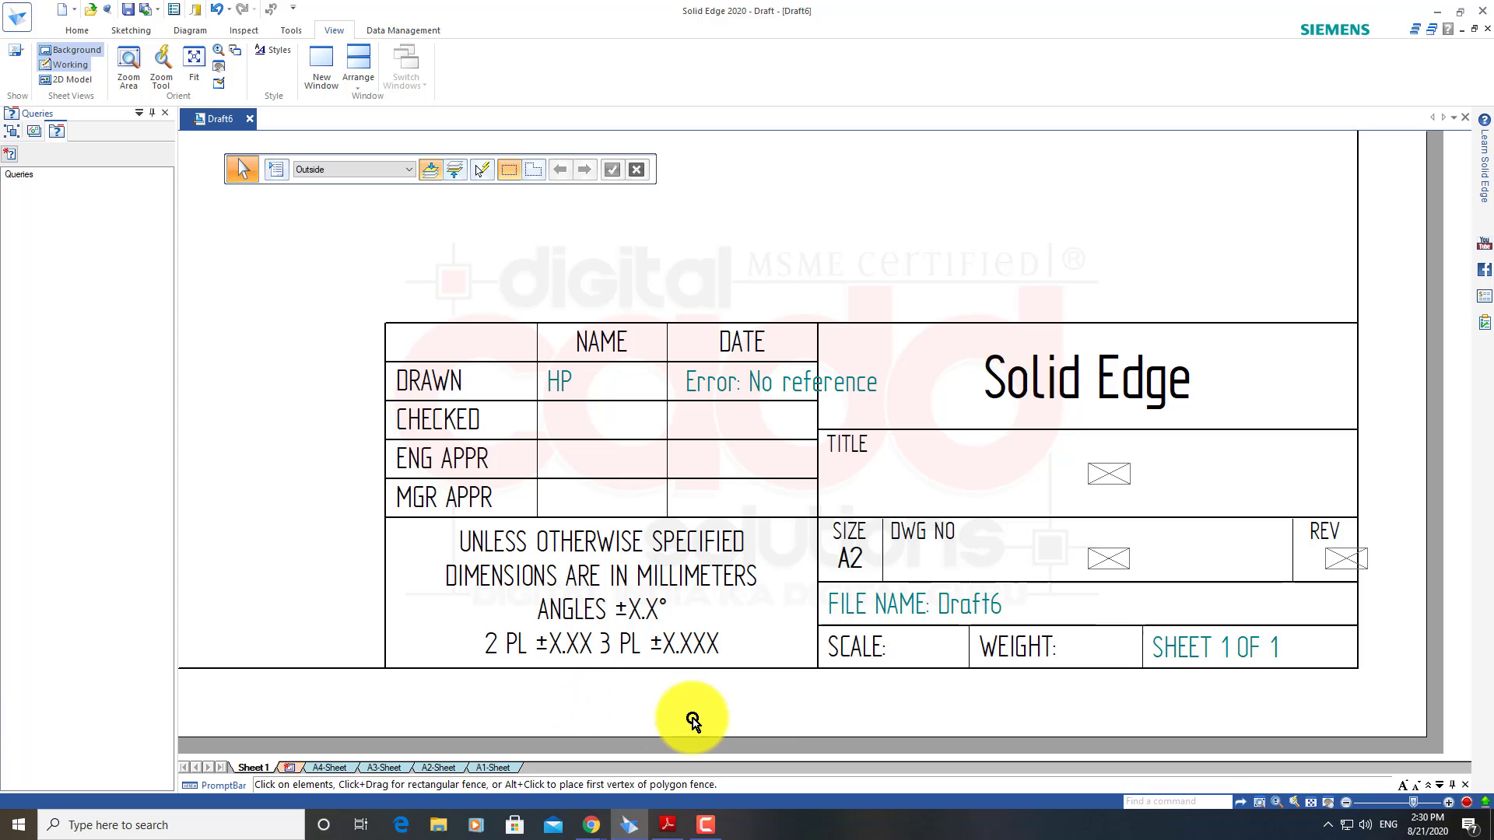
scroll(790, 639, down, 3)
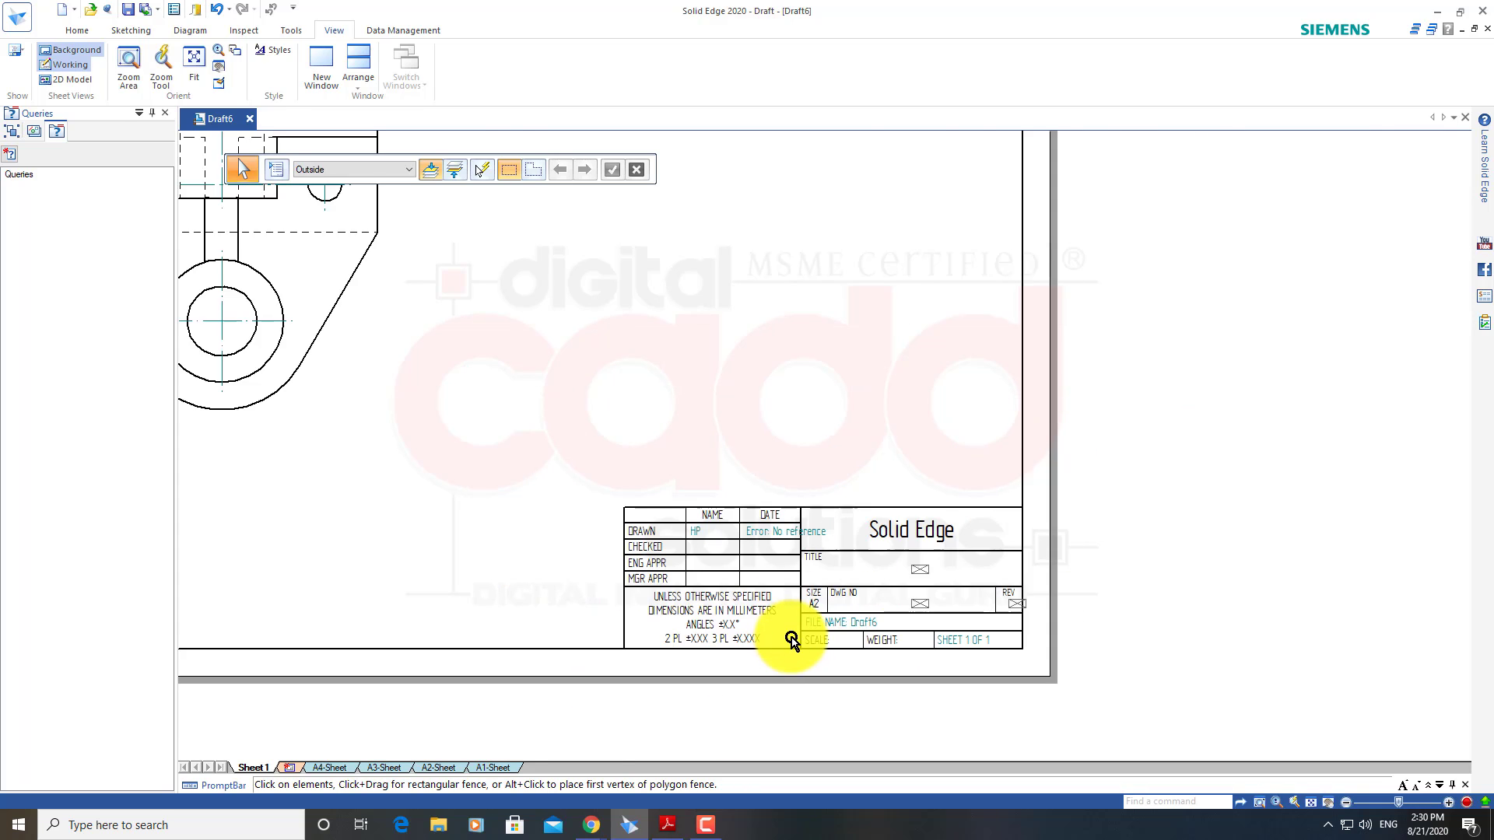
scroll(790, 640, down, 2)
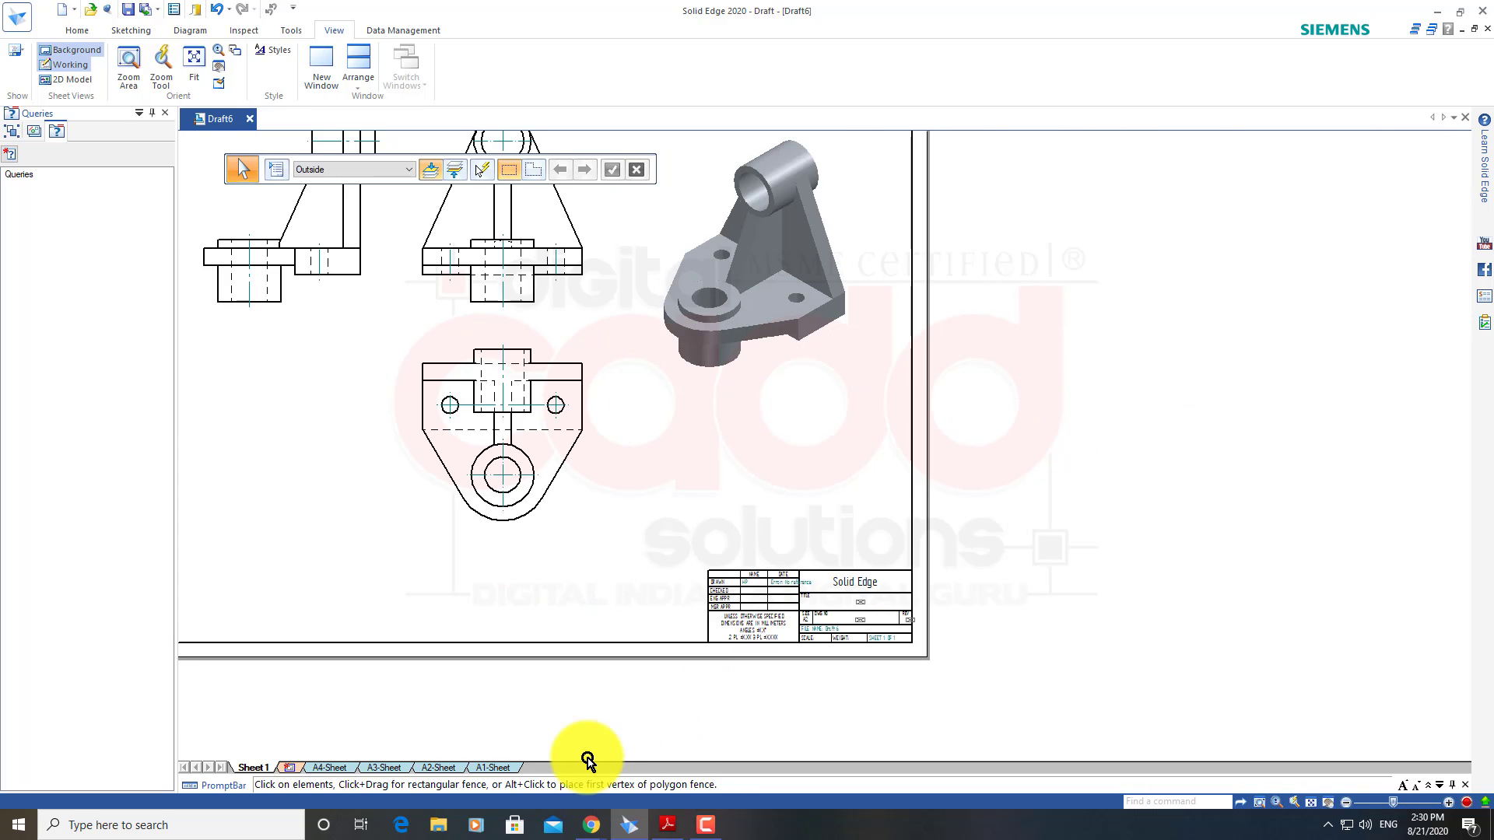
click(451, 768)
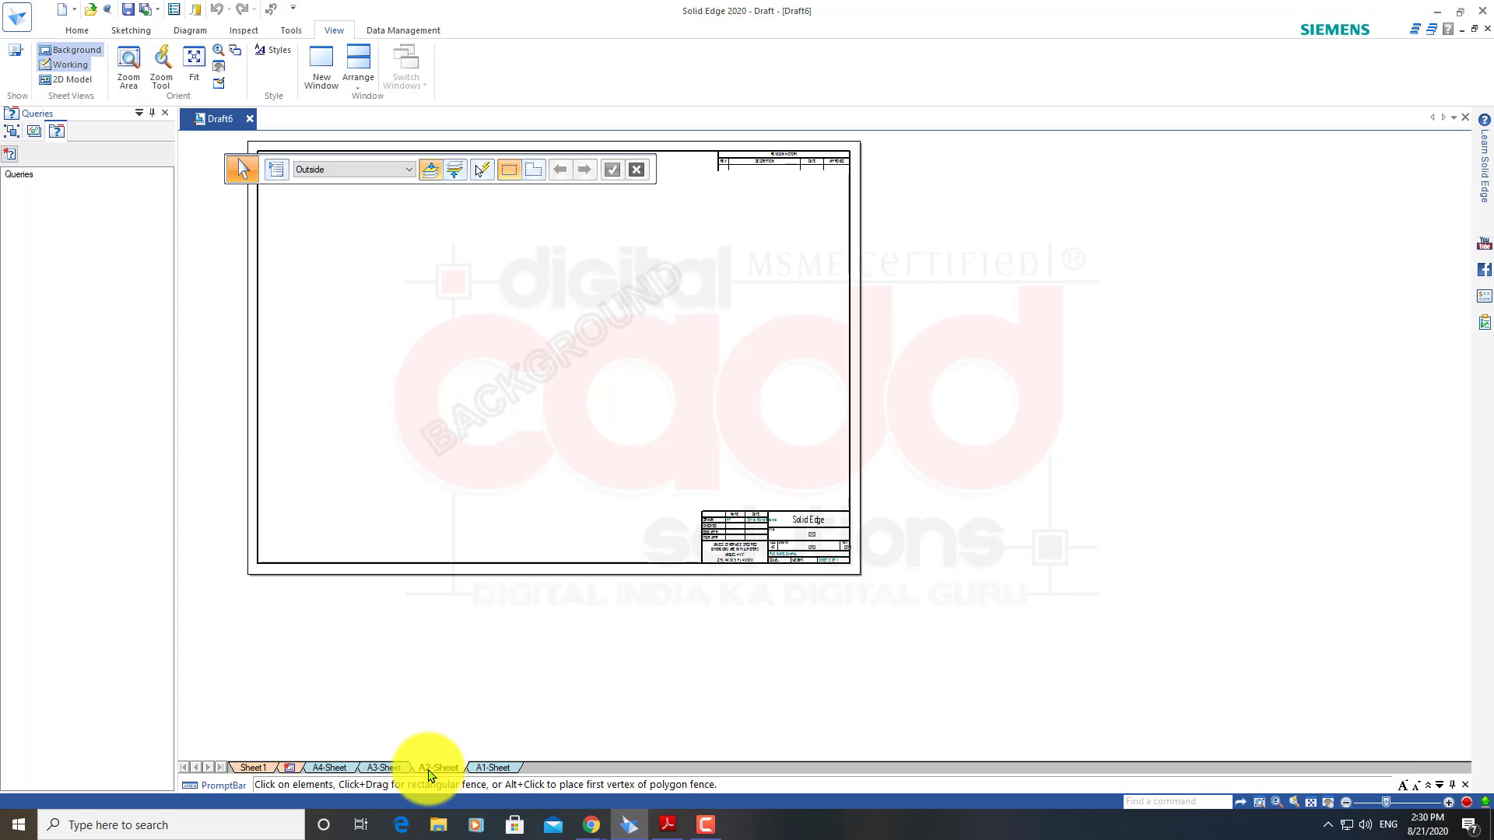
Replace the 'Solid Edge' company text in the title block with 'Digital CADD Solutions.'
scroll(801, 524, up, 2)
scroll(802, 523, up, 3)
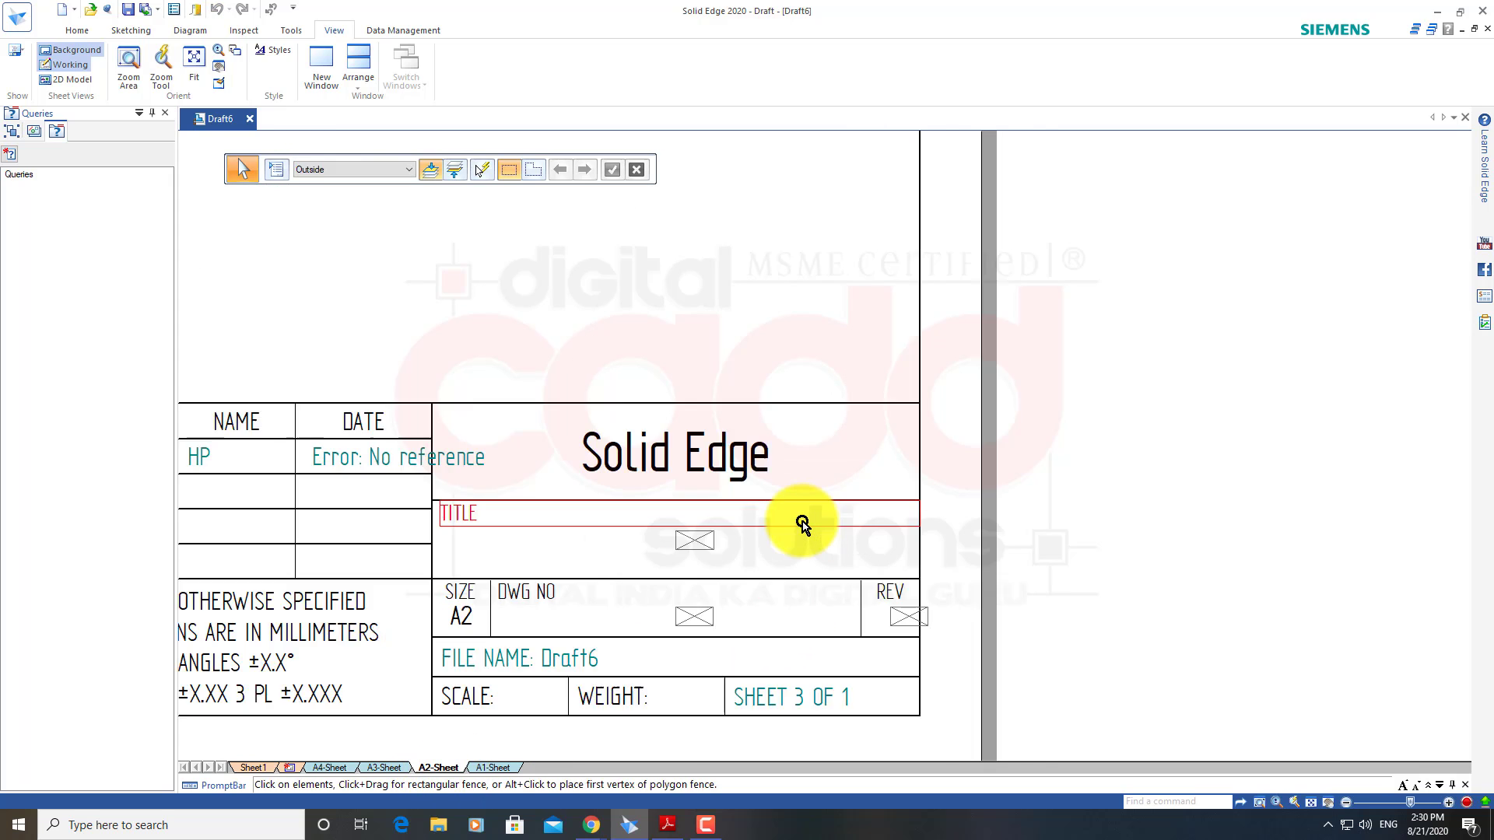
scroll(802, 523, up, 1)
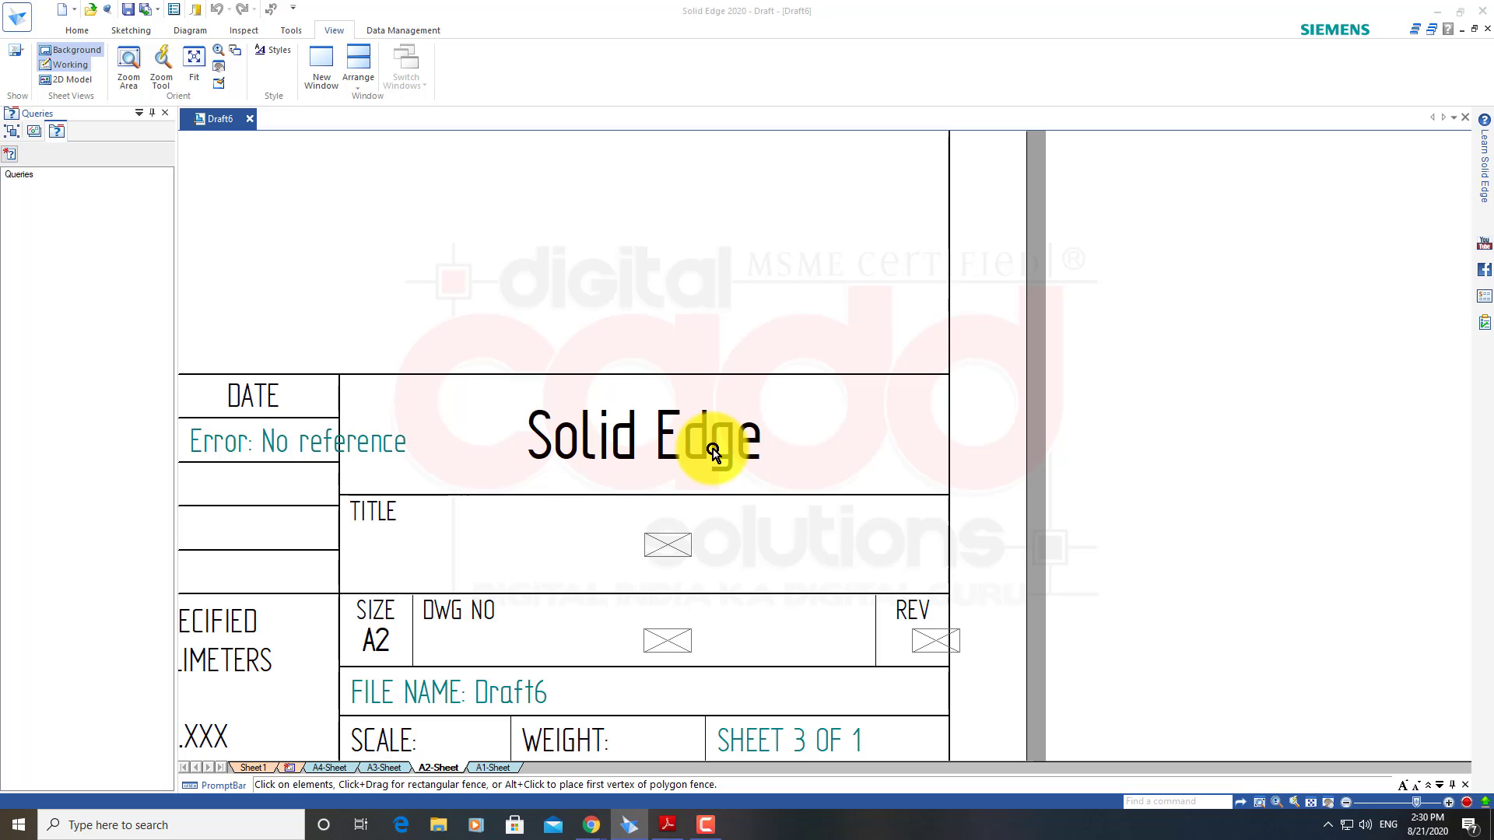
double_click(721, 459)
drag(778, 451, 491, 433)
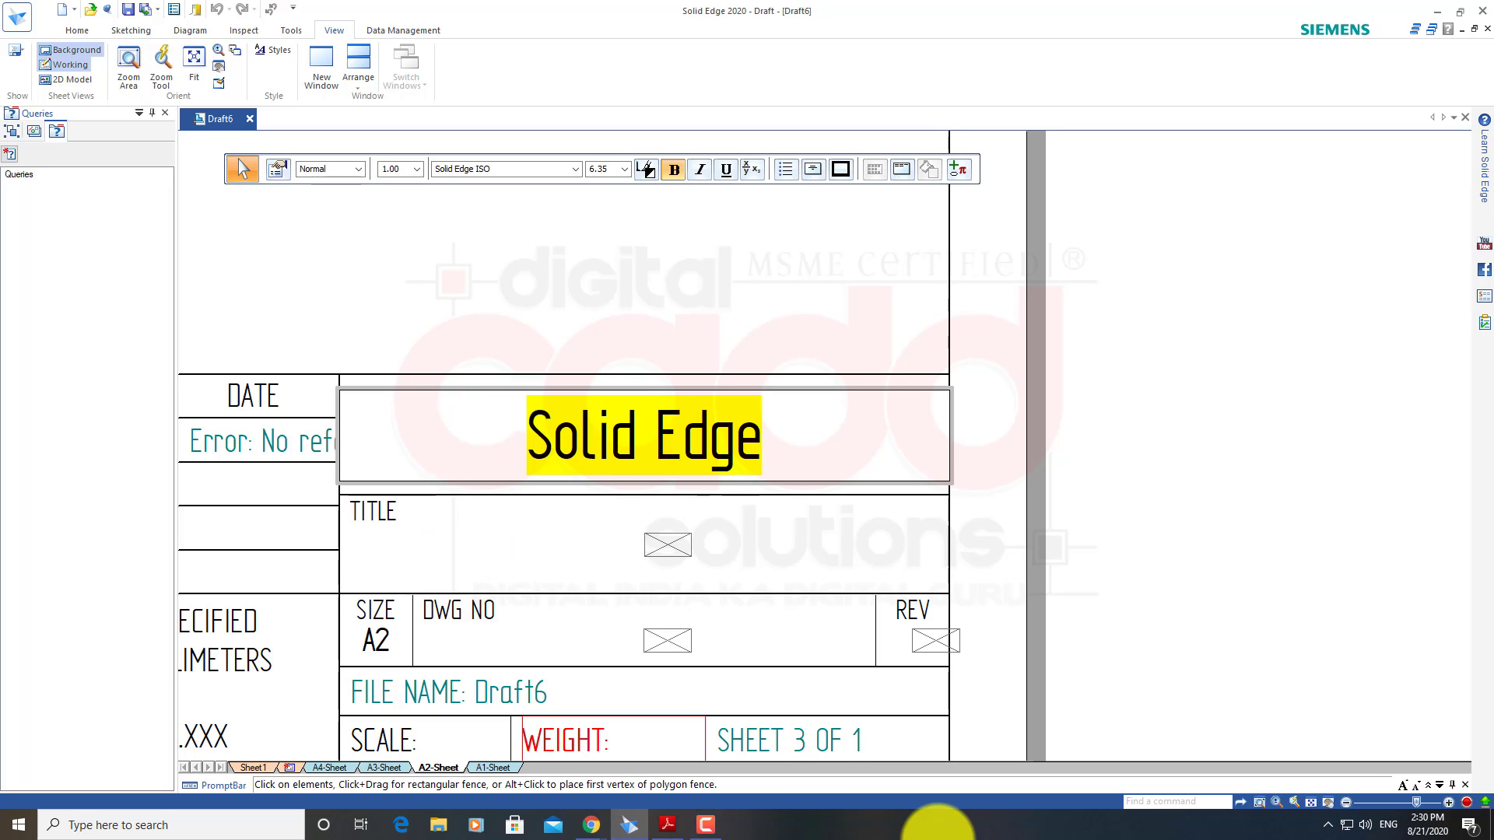
text(Digi)
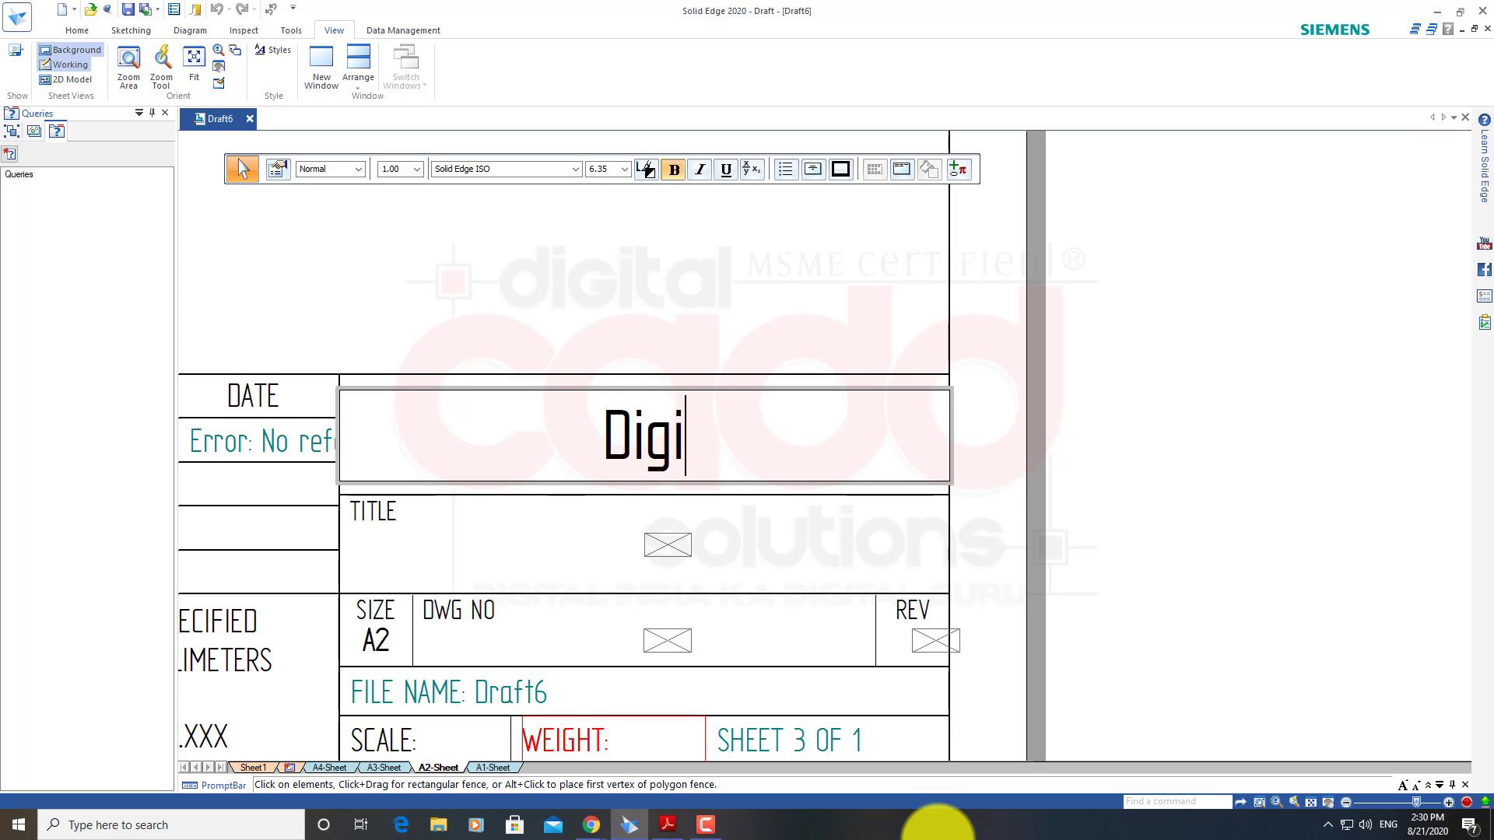
text(tal CADD)
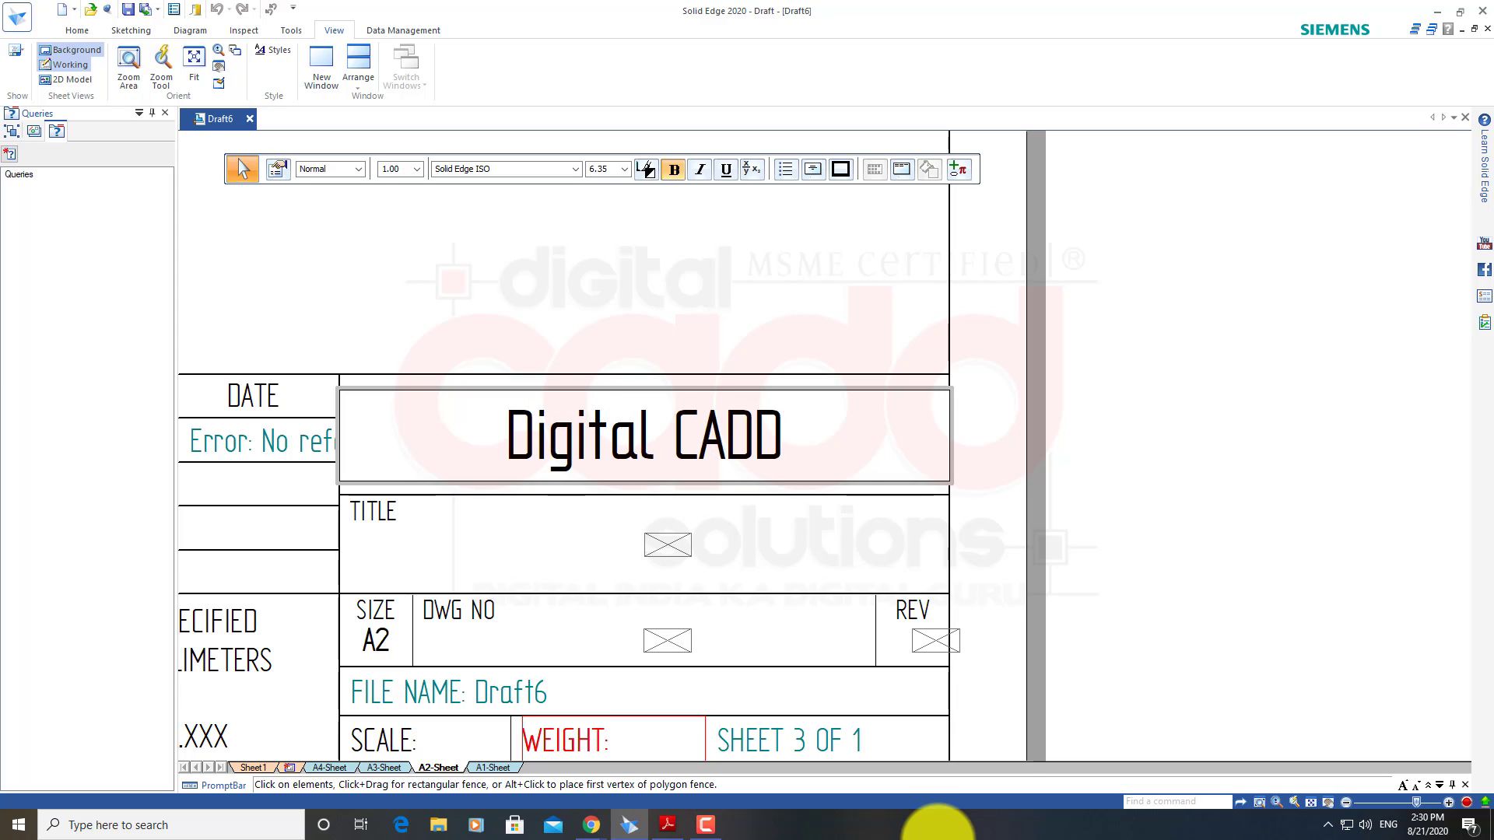
text( So)
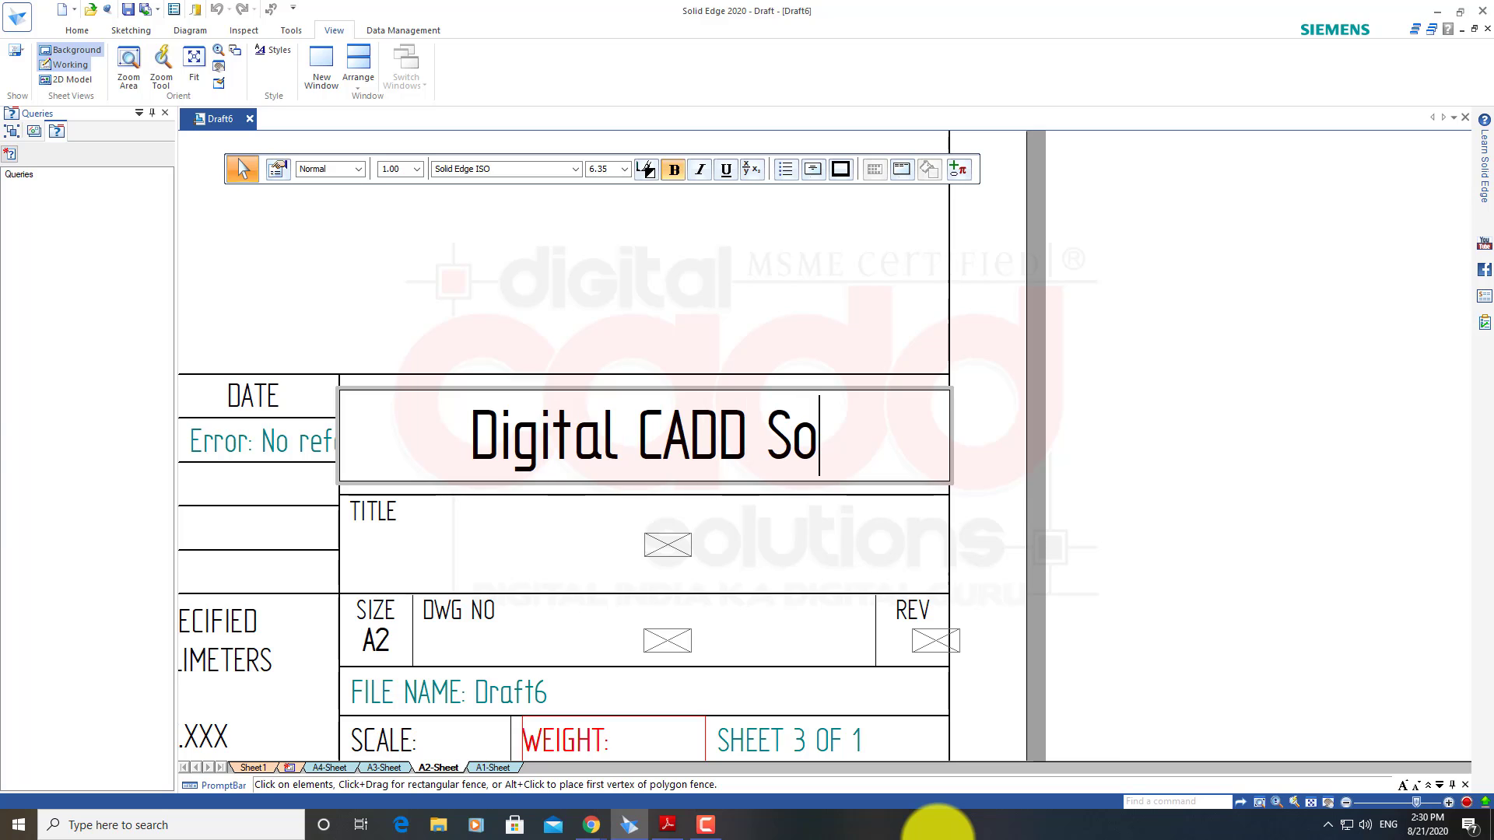
text(lutions)
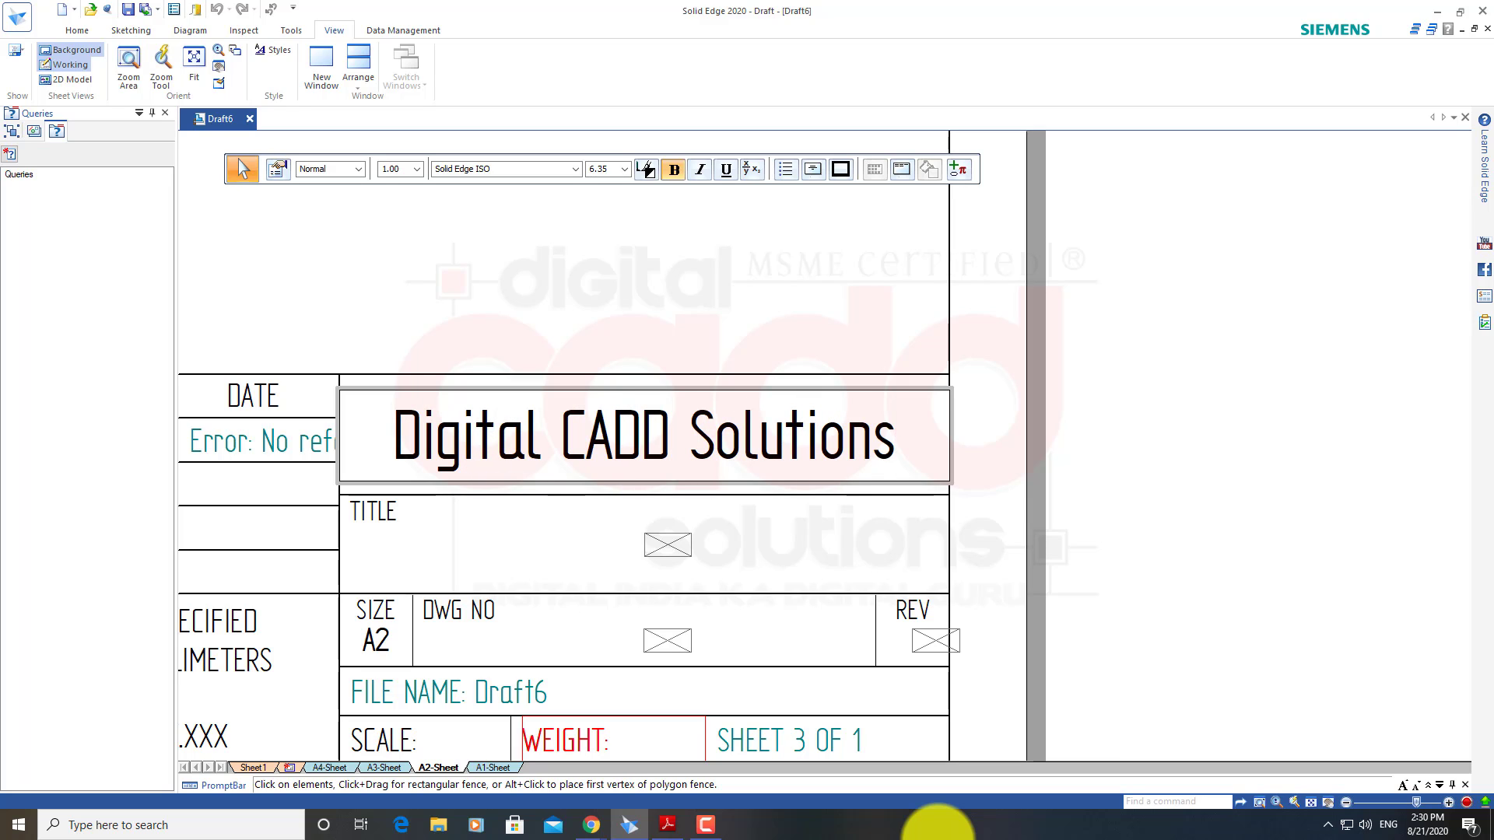
text(.)
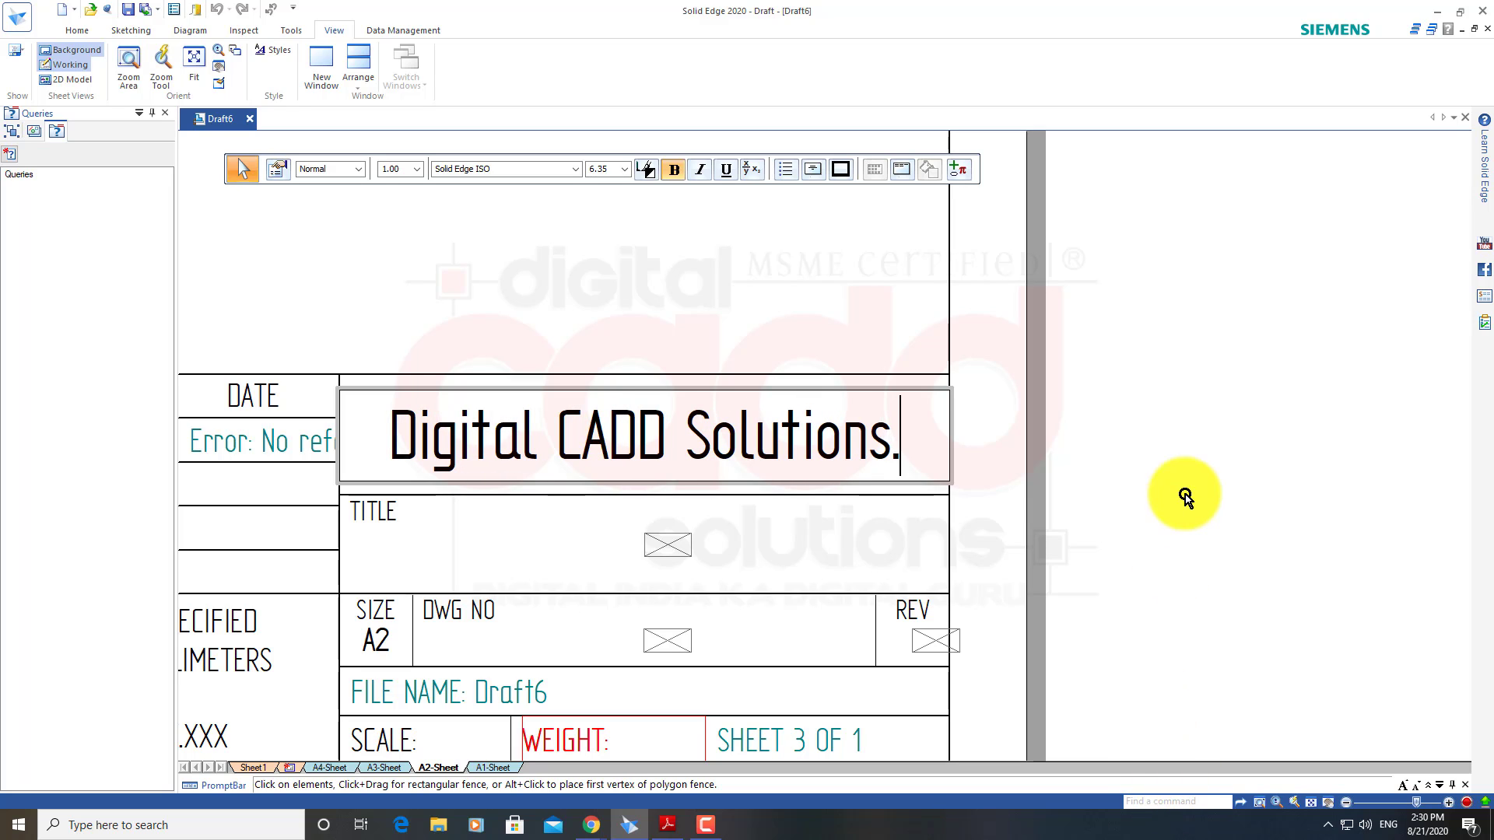
click(1185, 427)
scroll(770, 573, down, 1)
scroll(774, 571, down, 1)
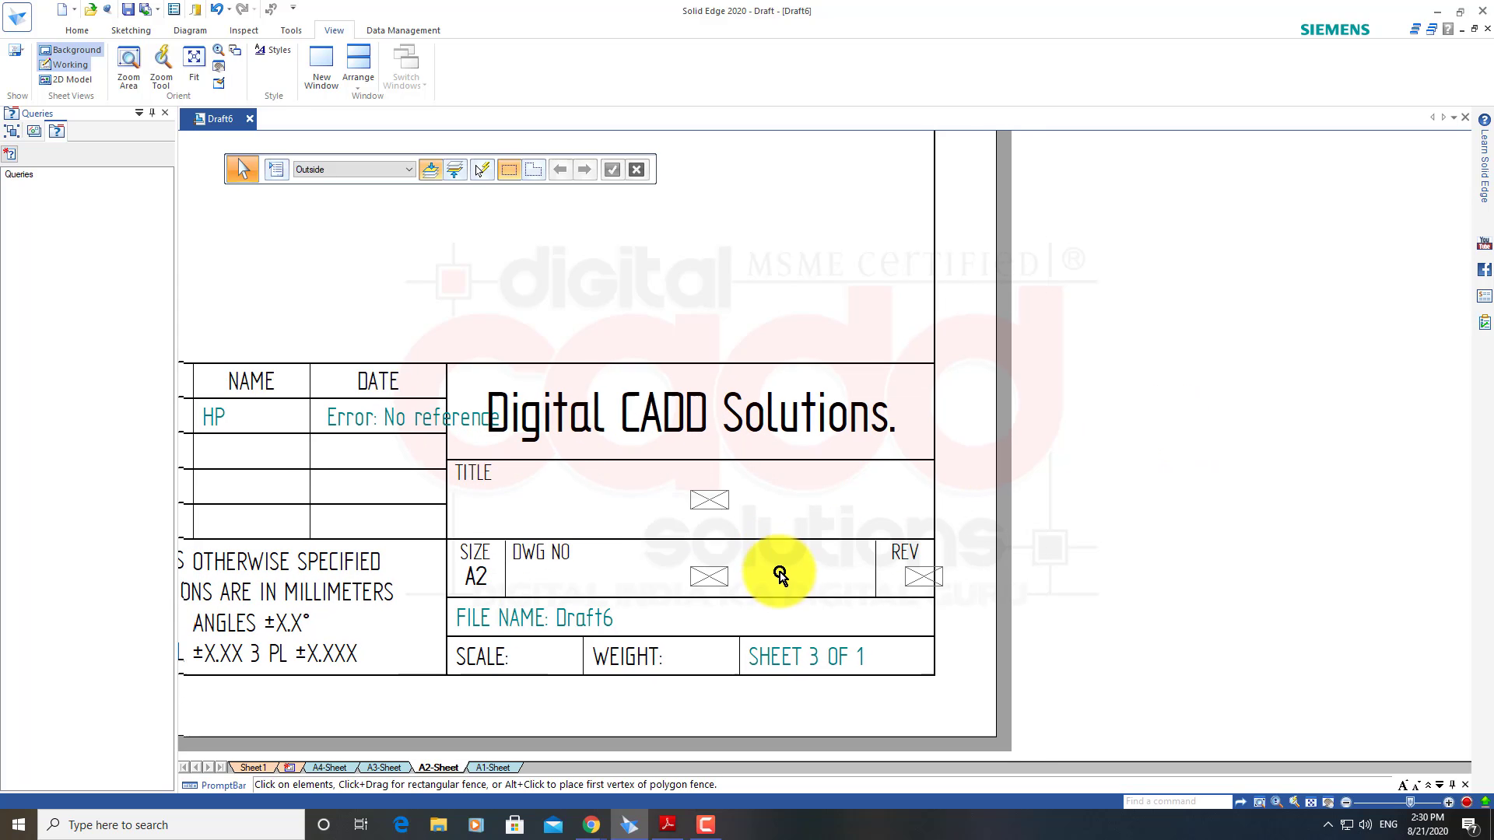
Change the title callout to 'Mechanical Part.' with a text scale of 2.00
double_click(719, 507)
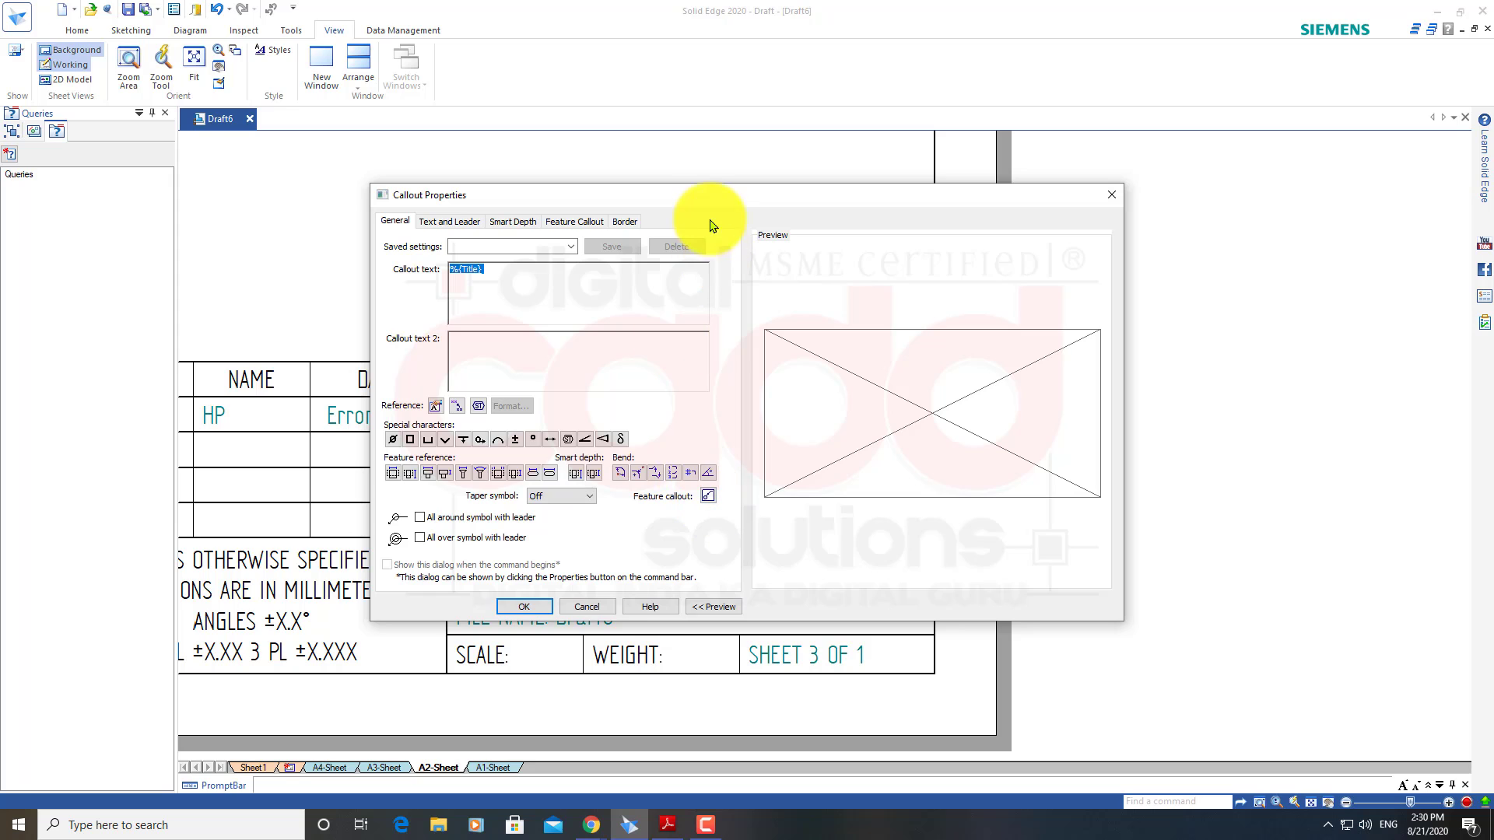
drag(716, 169, 973, 137)
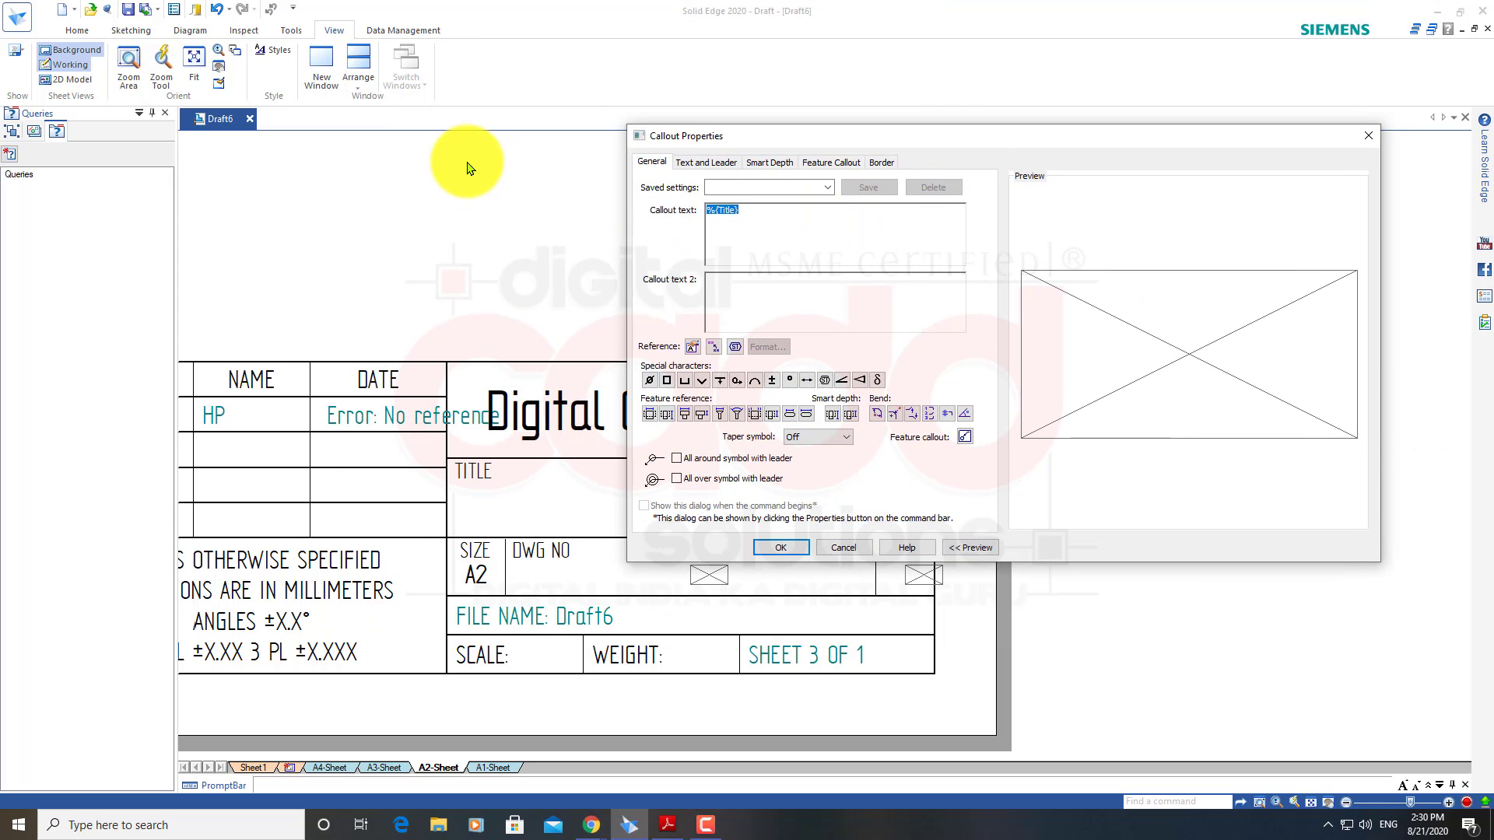
text(Mecha)
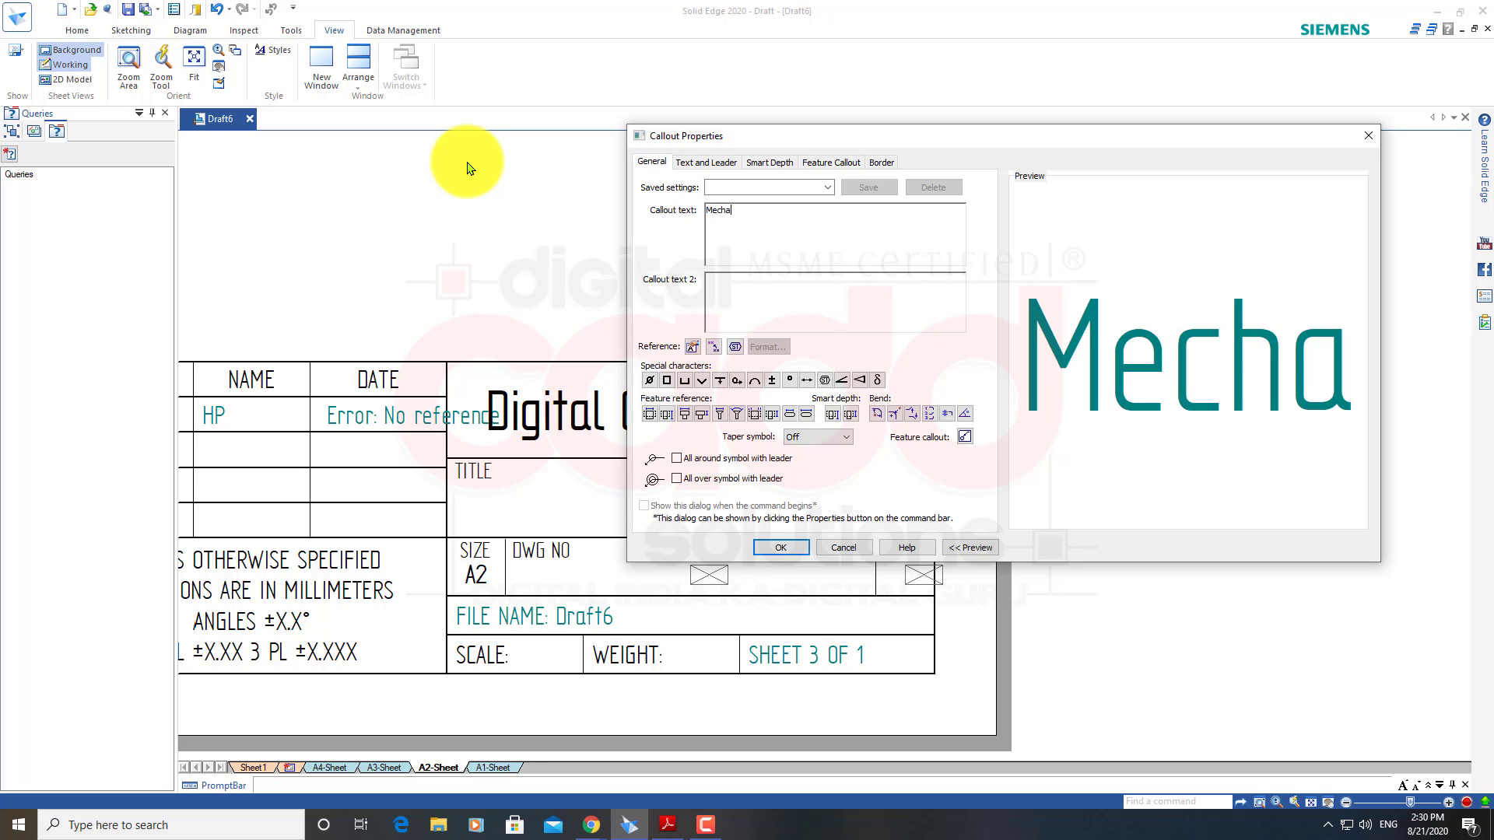
text(nical)
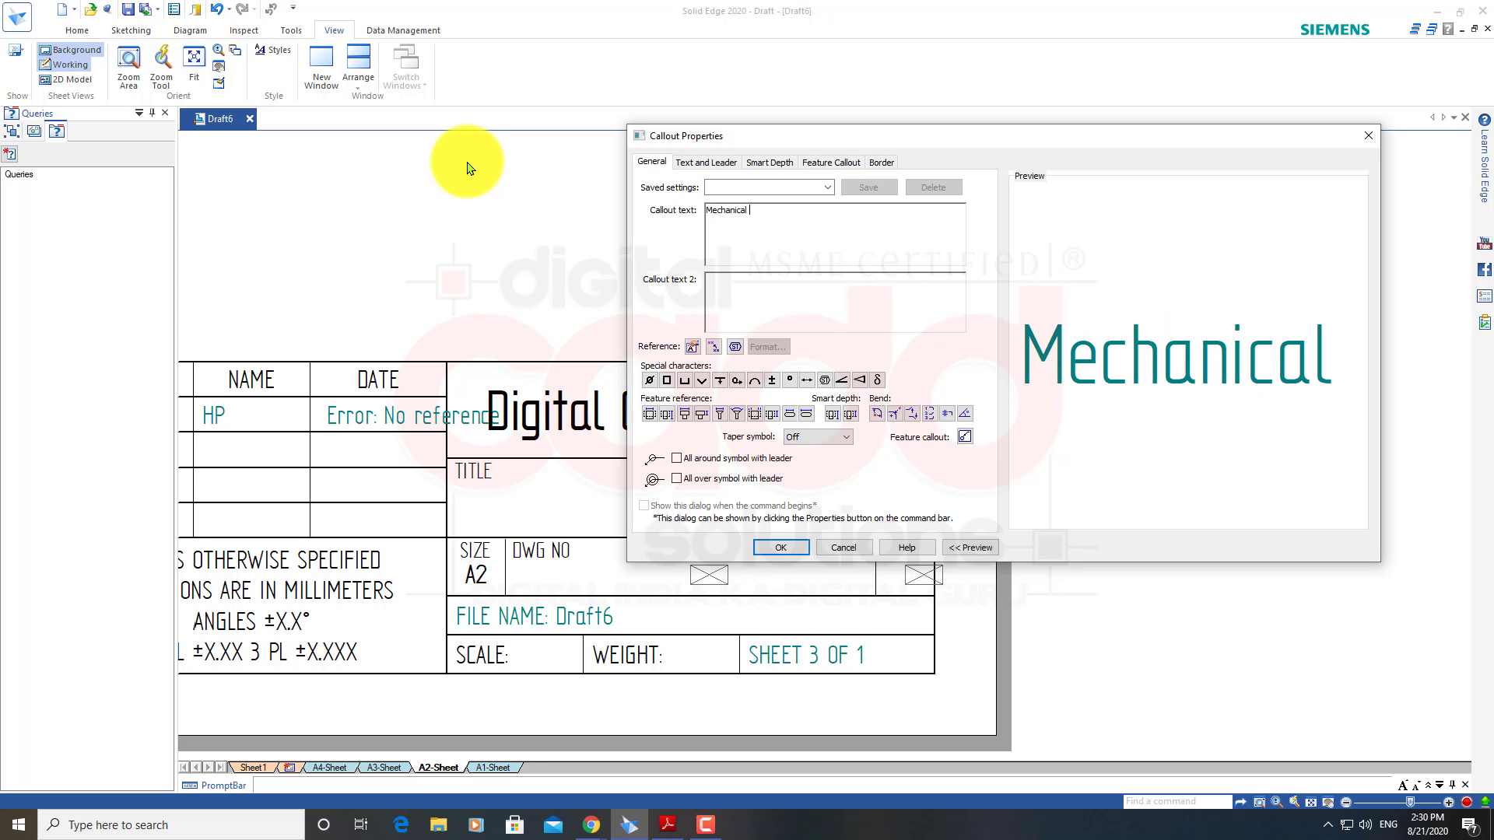
text( Part.)
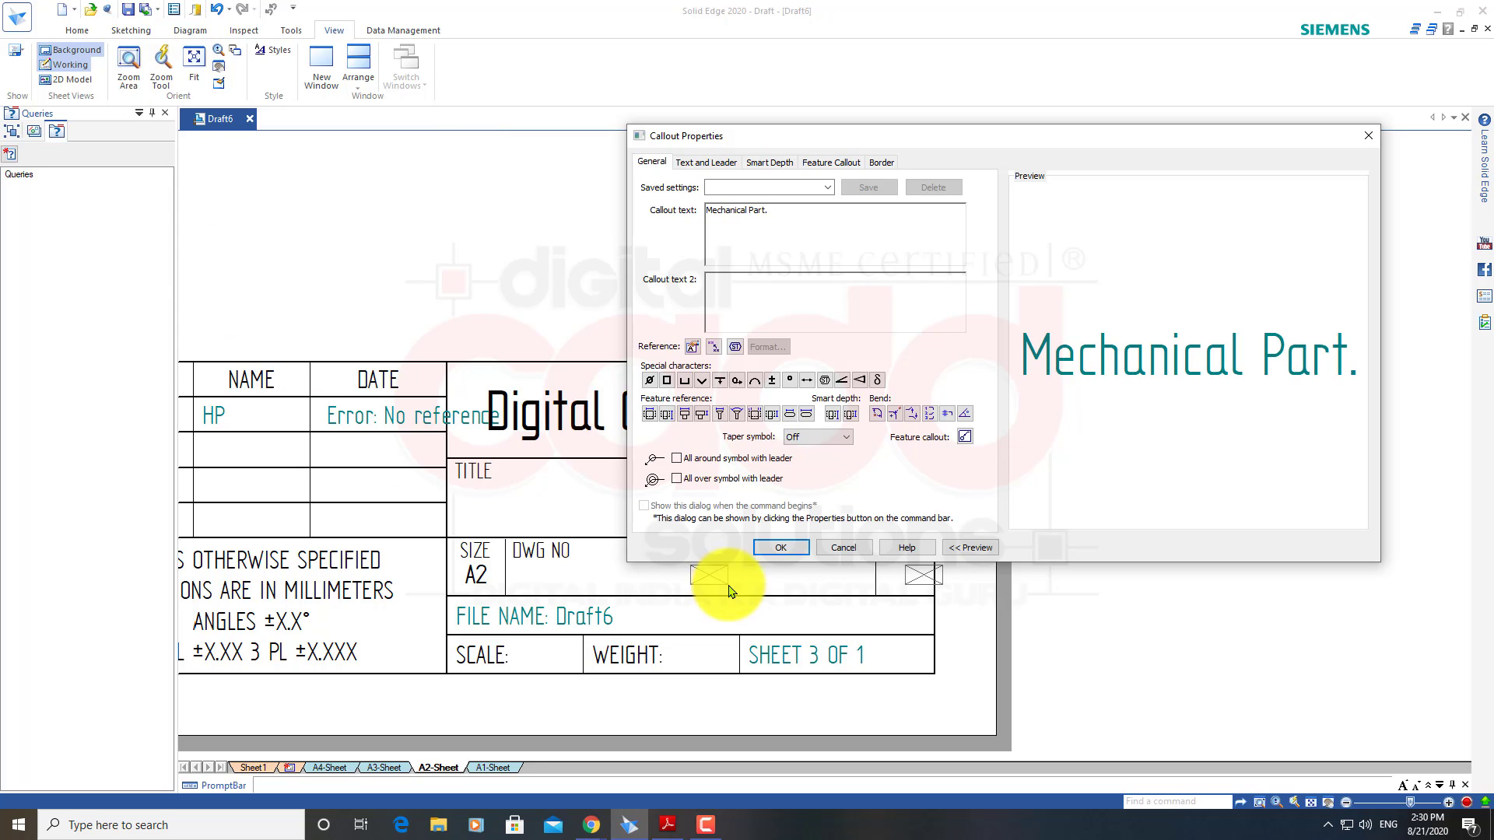
click(779, 549)
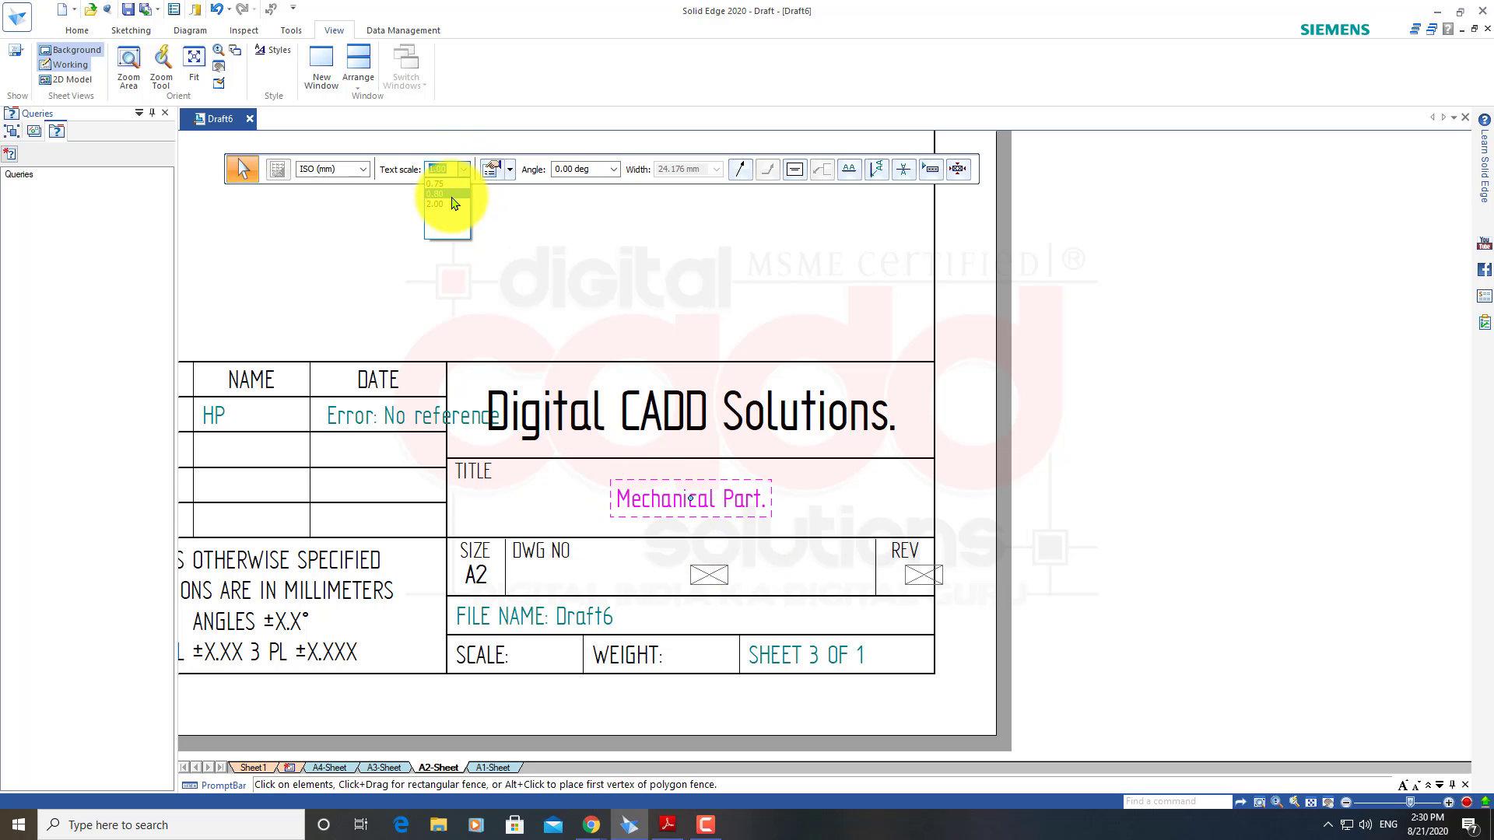
click(437, 204)
click(1097, 561)
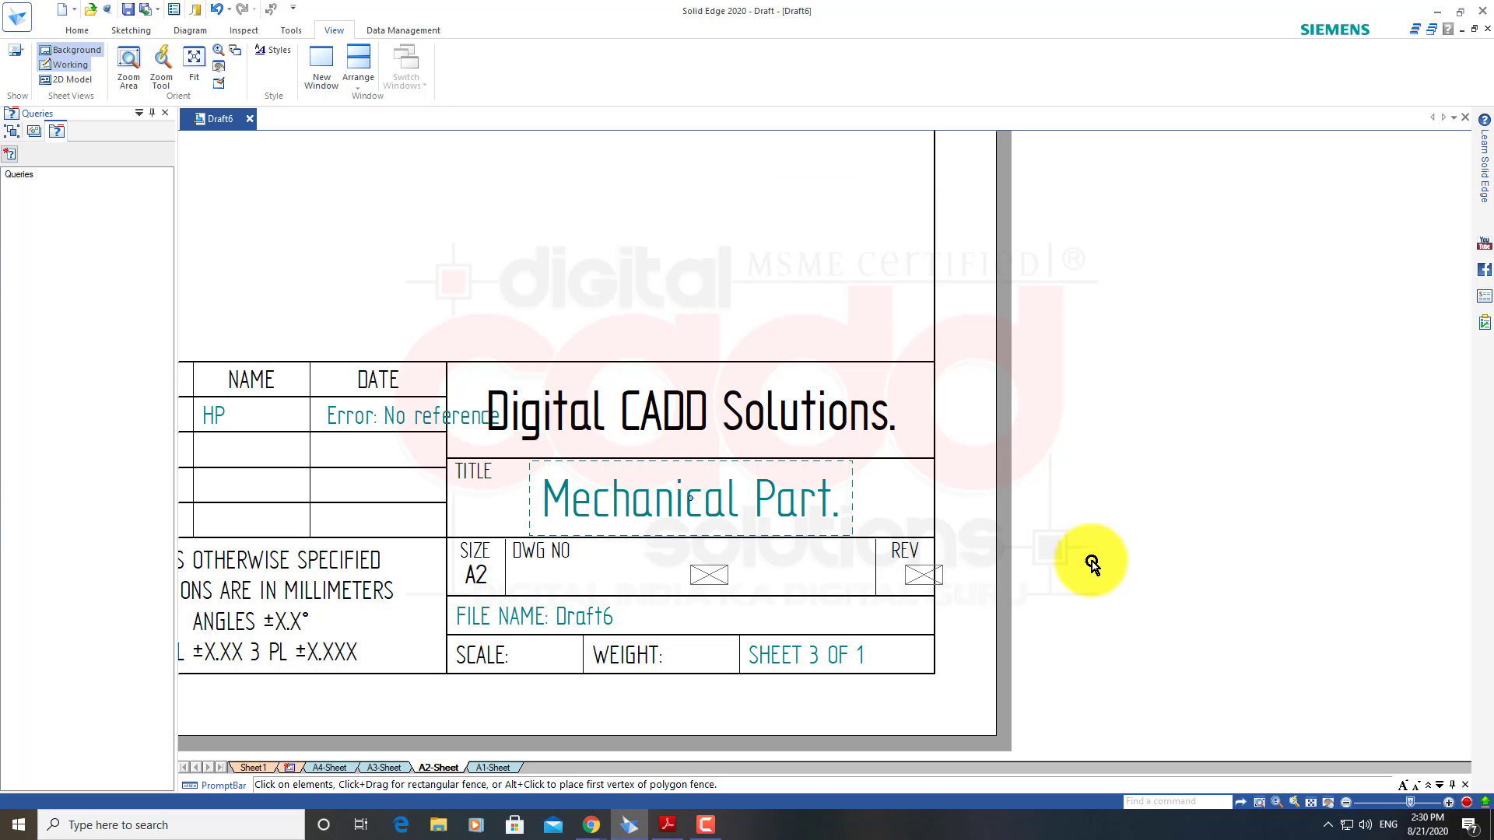
Set the drawing number callout to 01. and the revision callout to 00
click(704, 576)
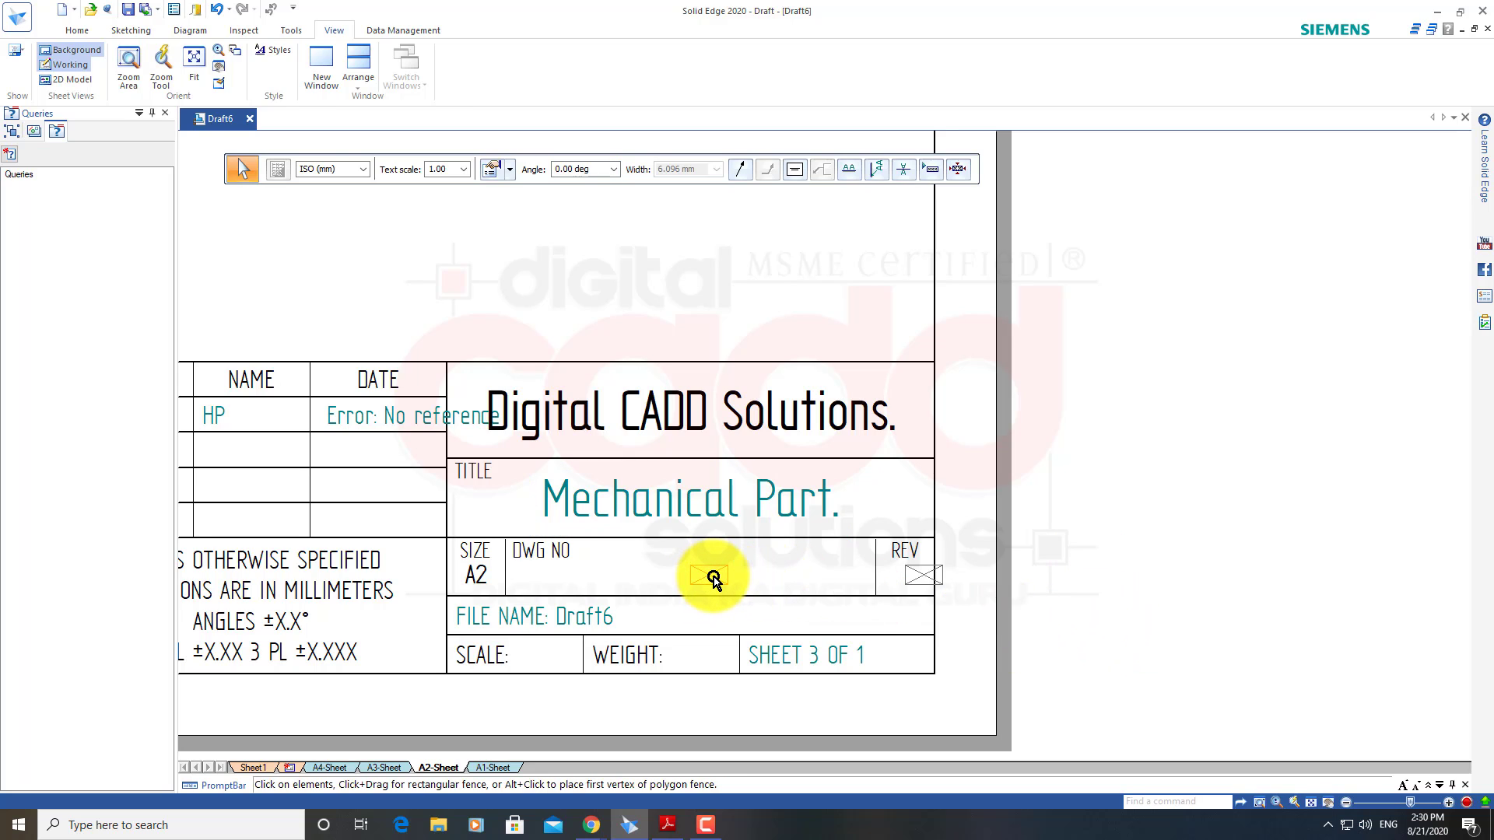
double_click(714, 579)
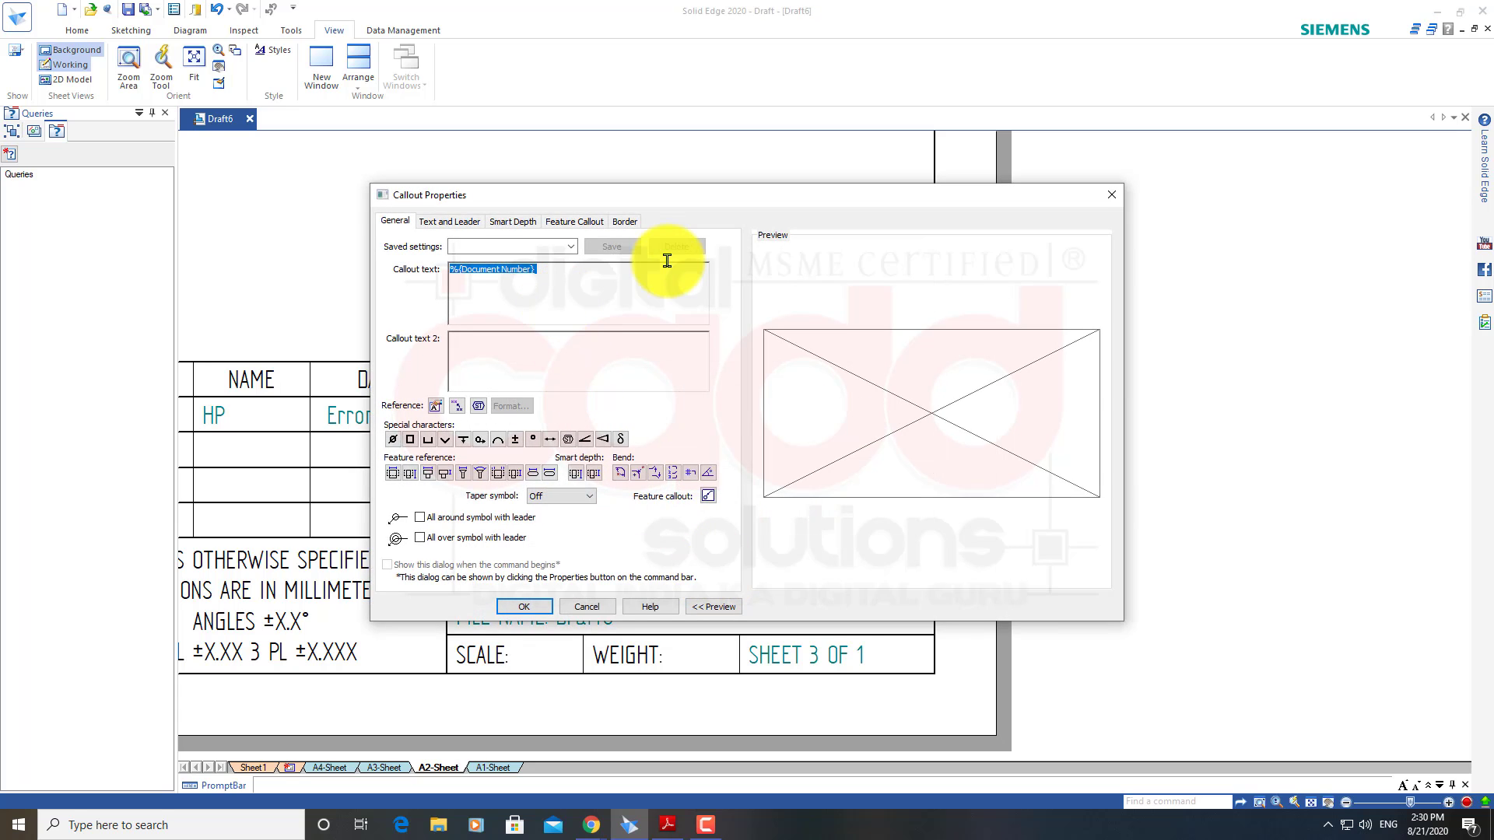
text(01.)
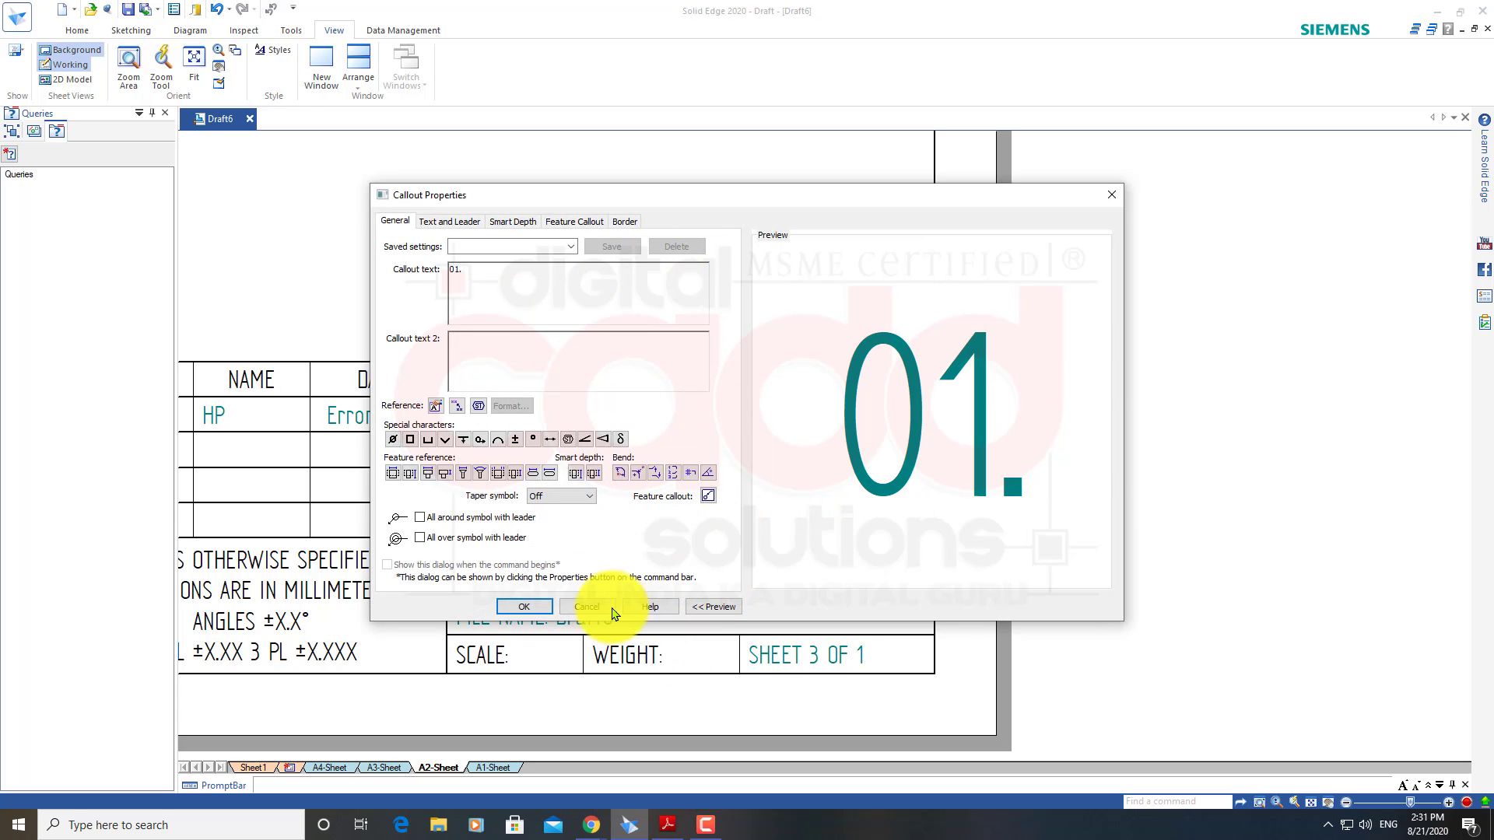
click(535, 610)
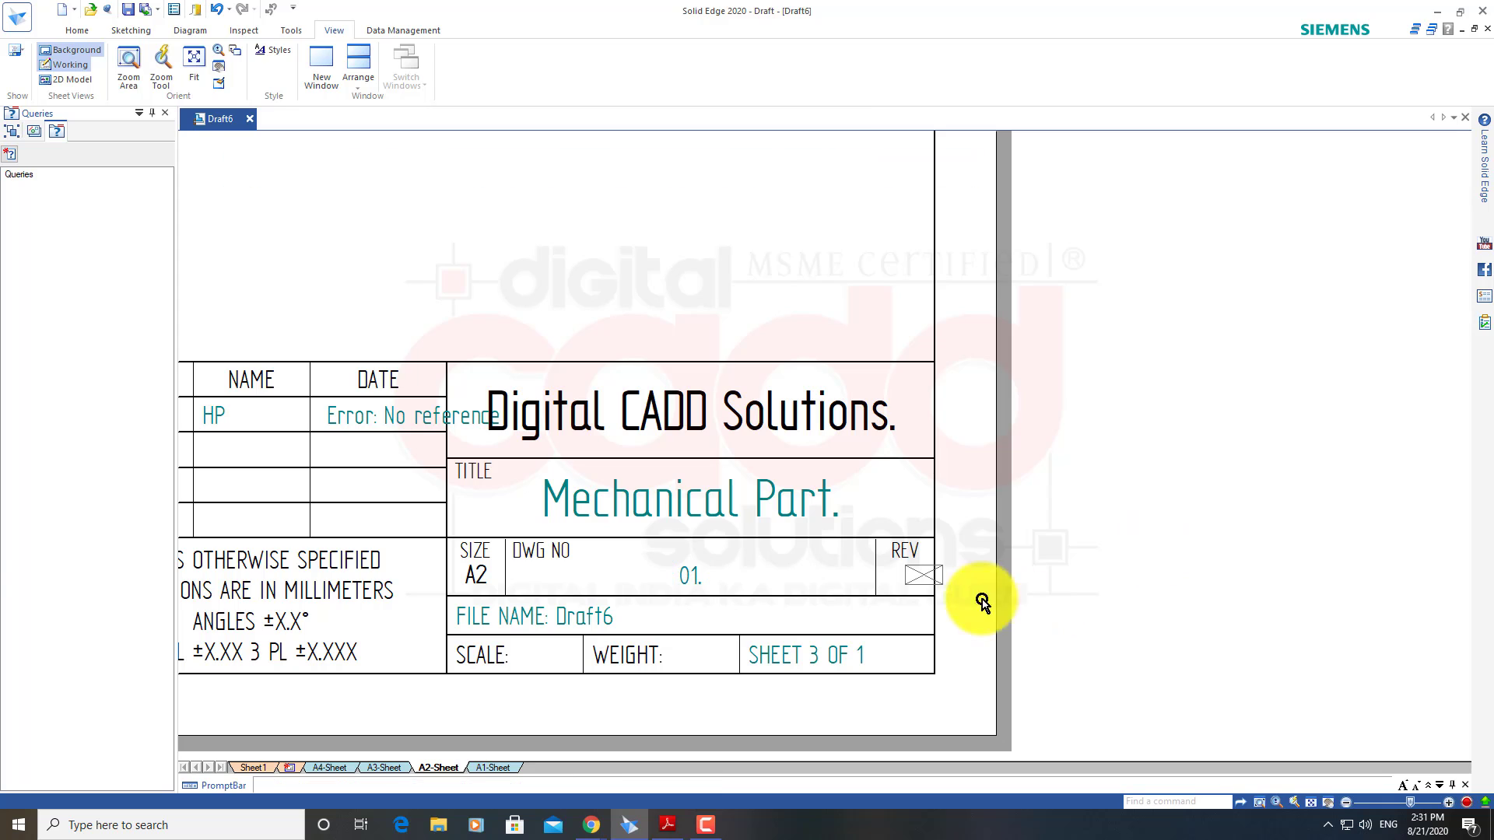
double_click(918, 577)
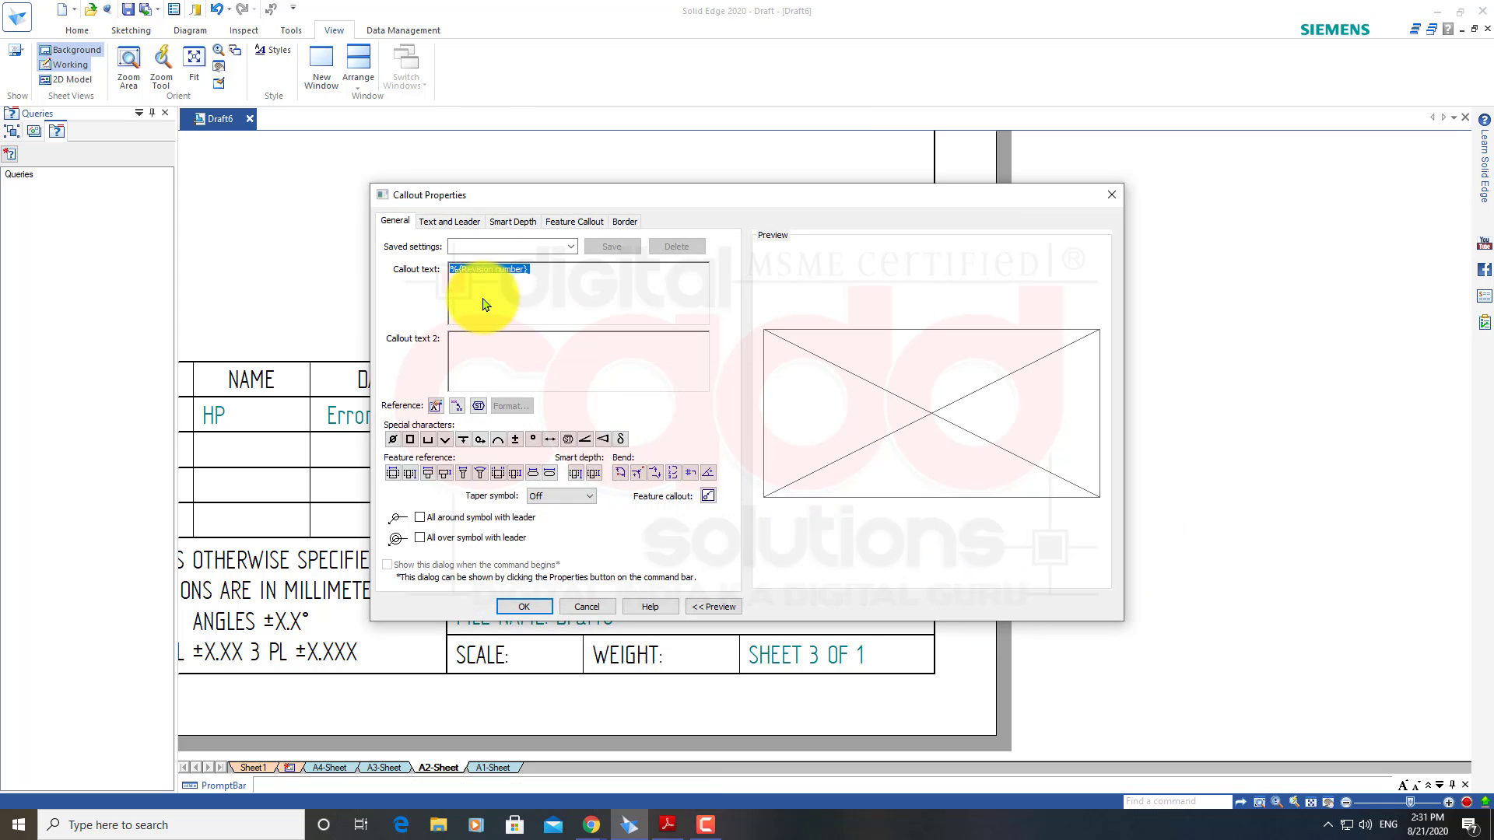
text(00)
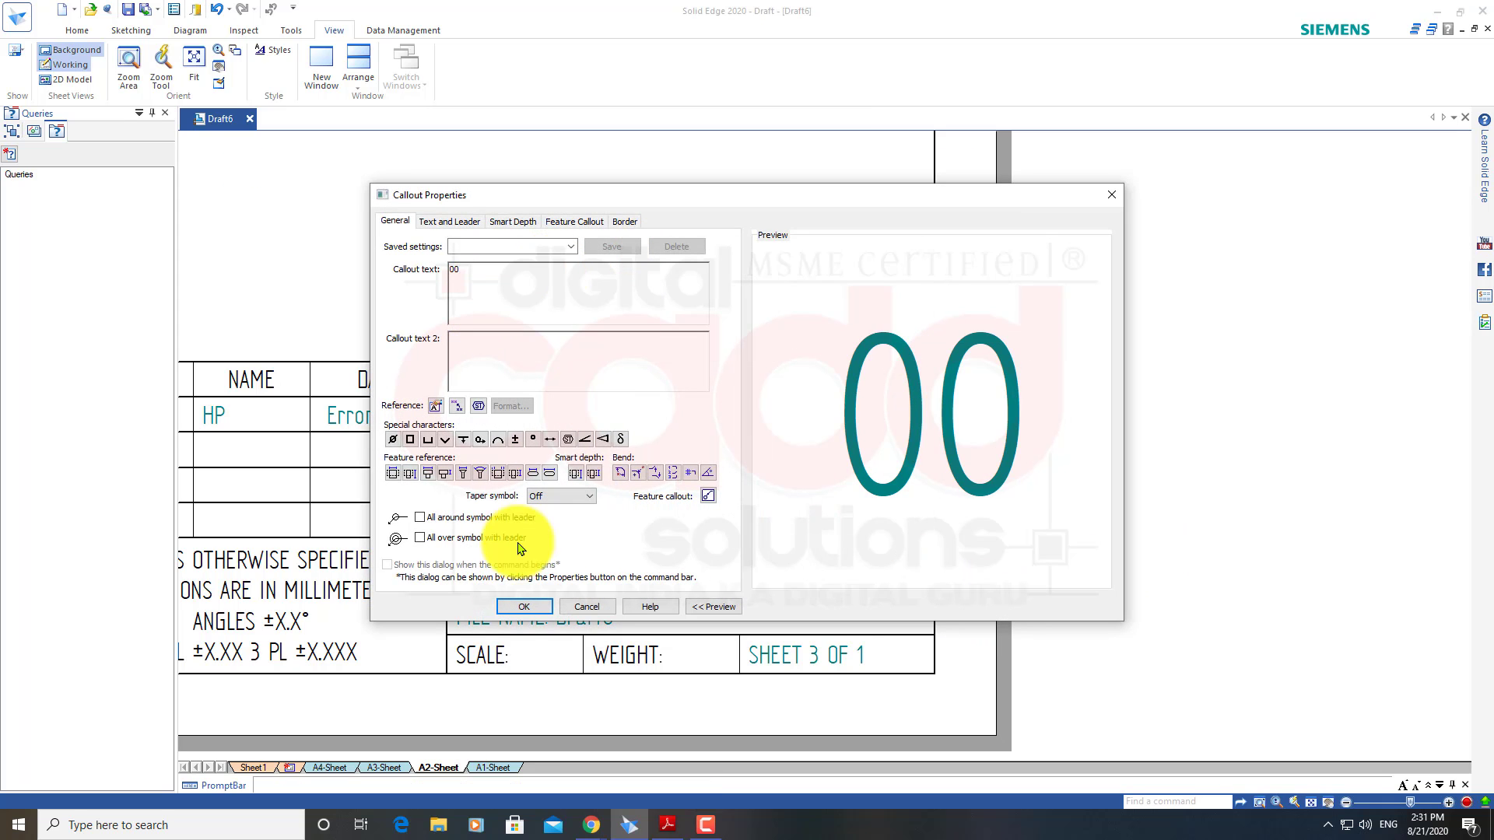
text(.)
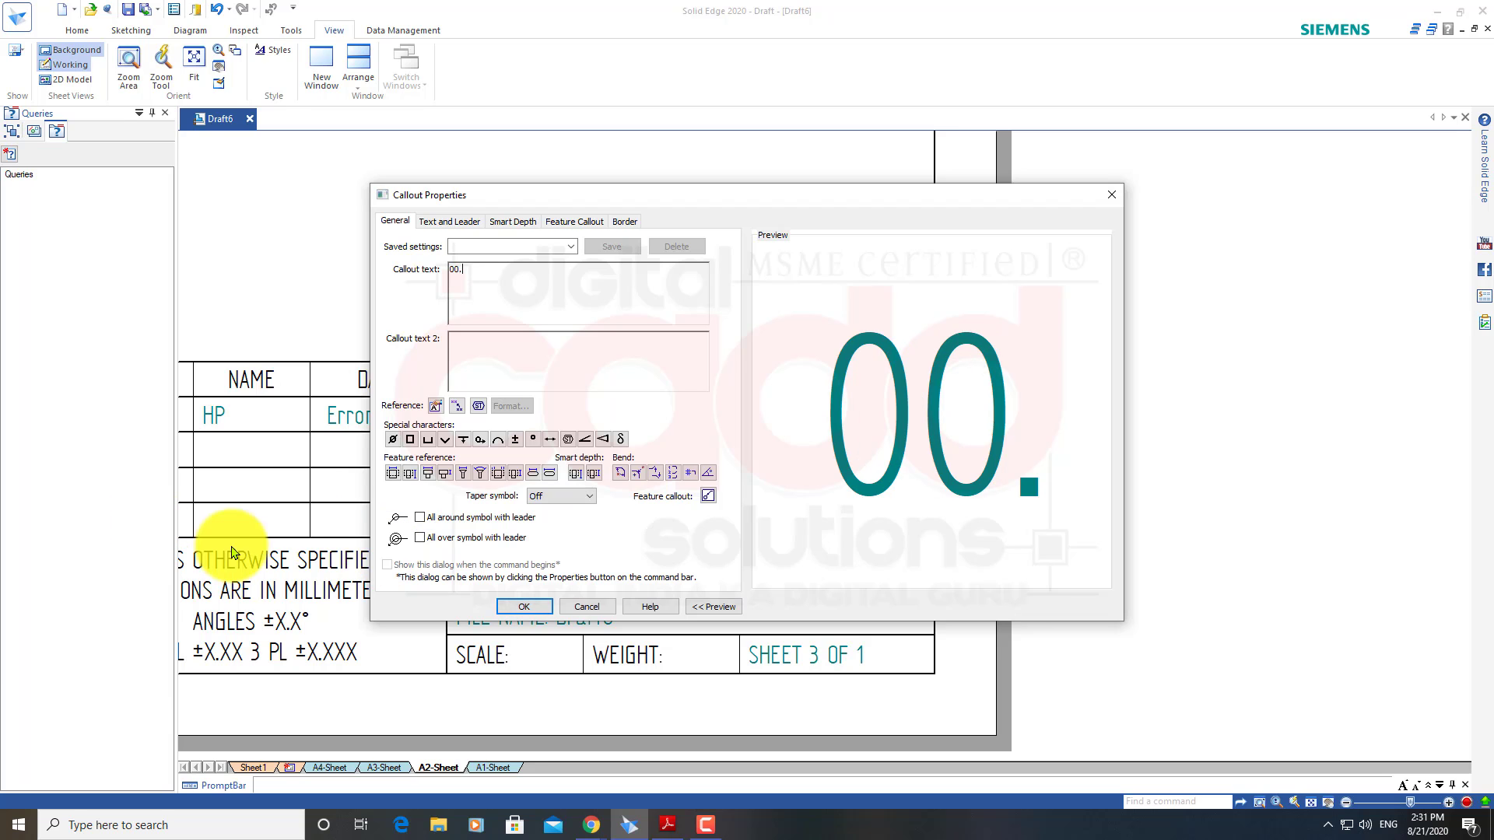
click(525, 607)
click(905, 576)
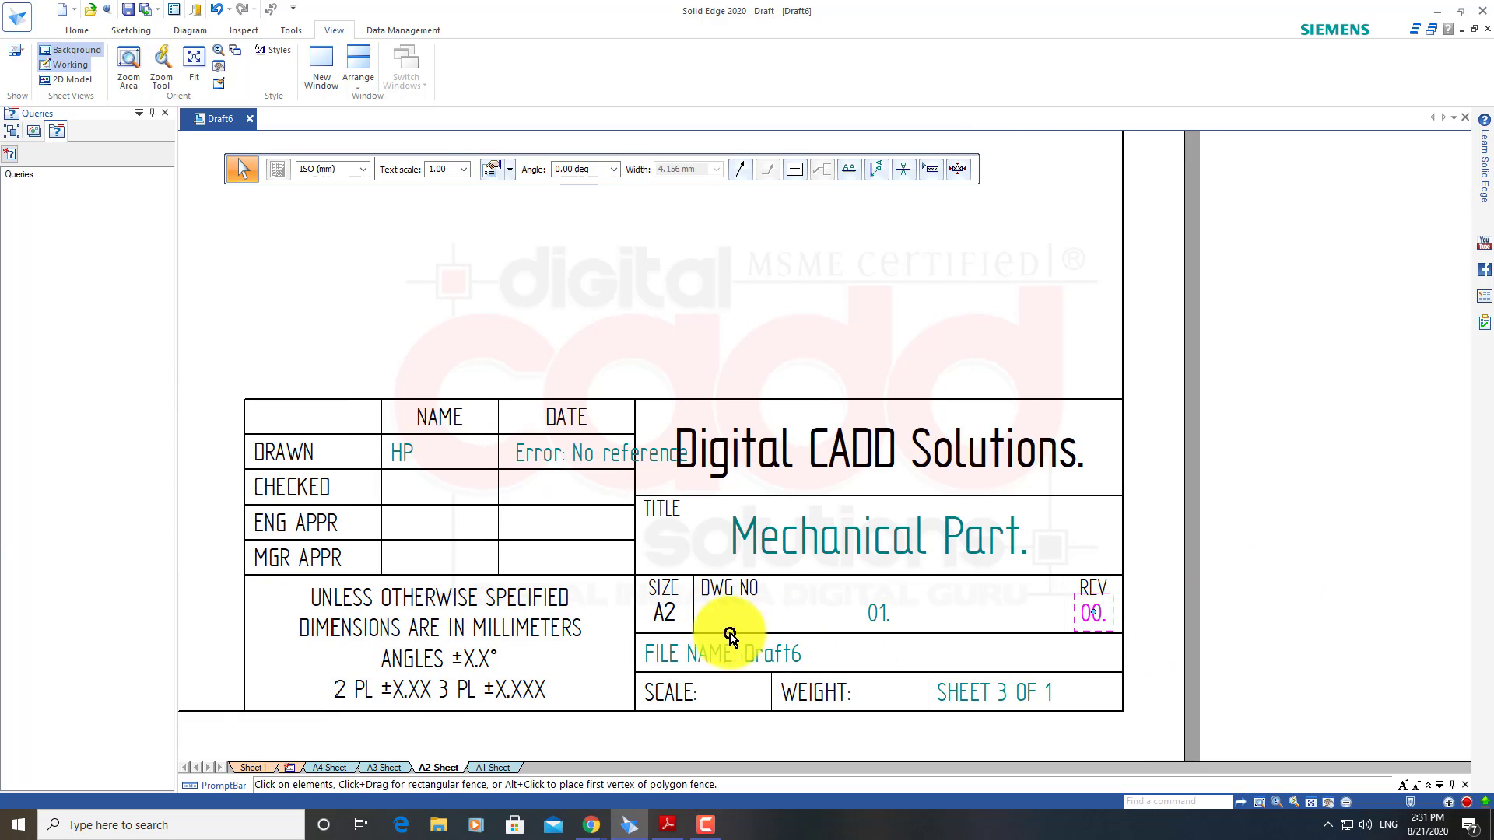
Set the date callout to 21/08/2020
double_click(563, 464)
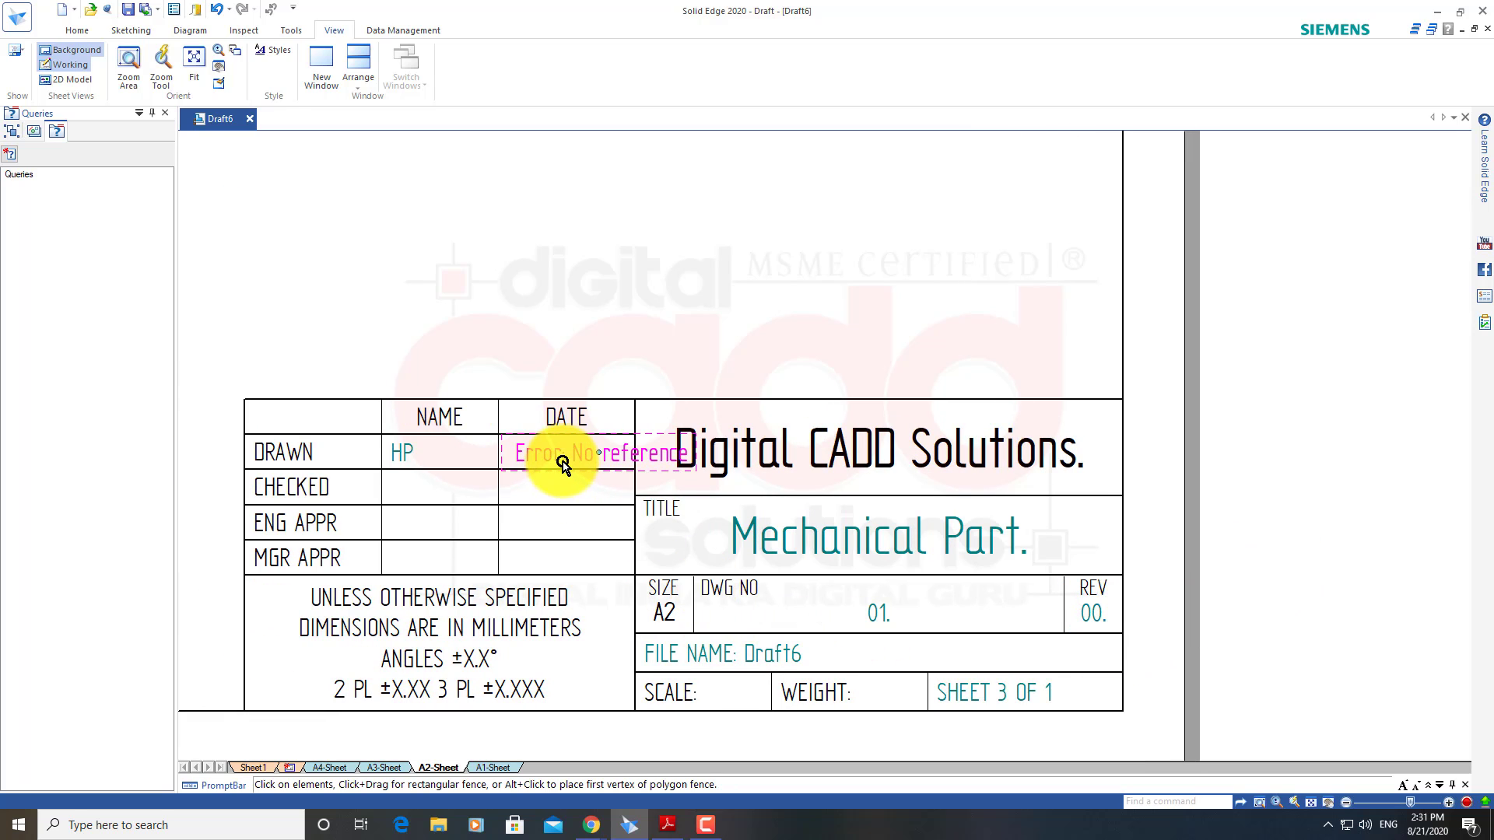
text(21)
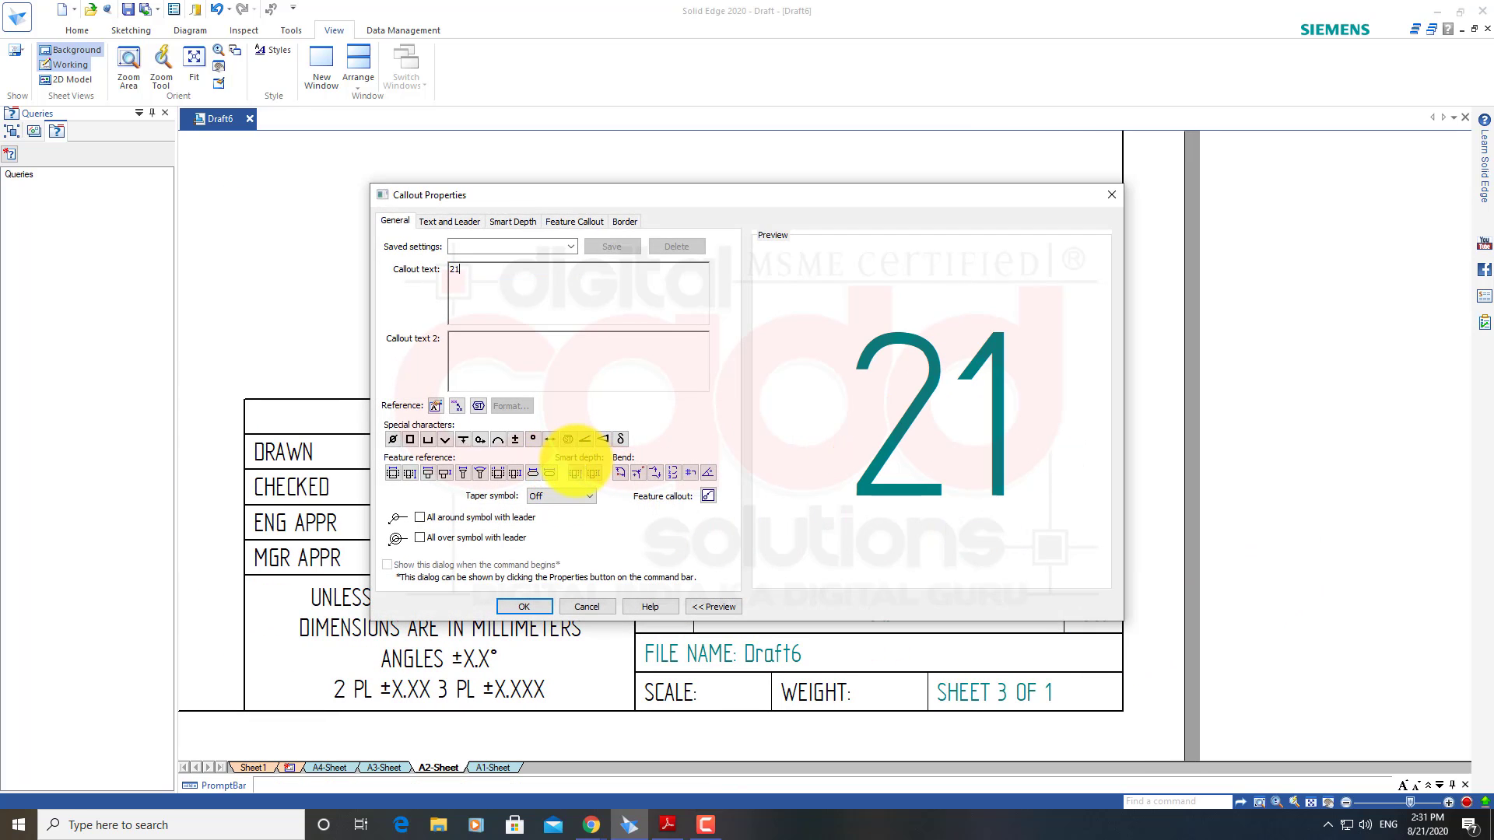
text(/08)
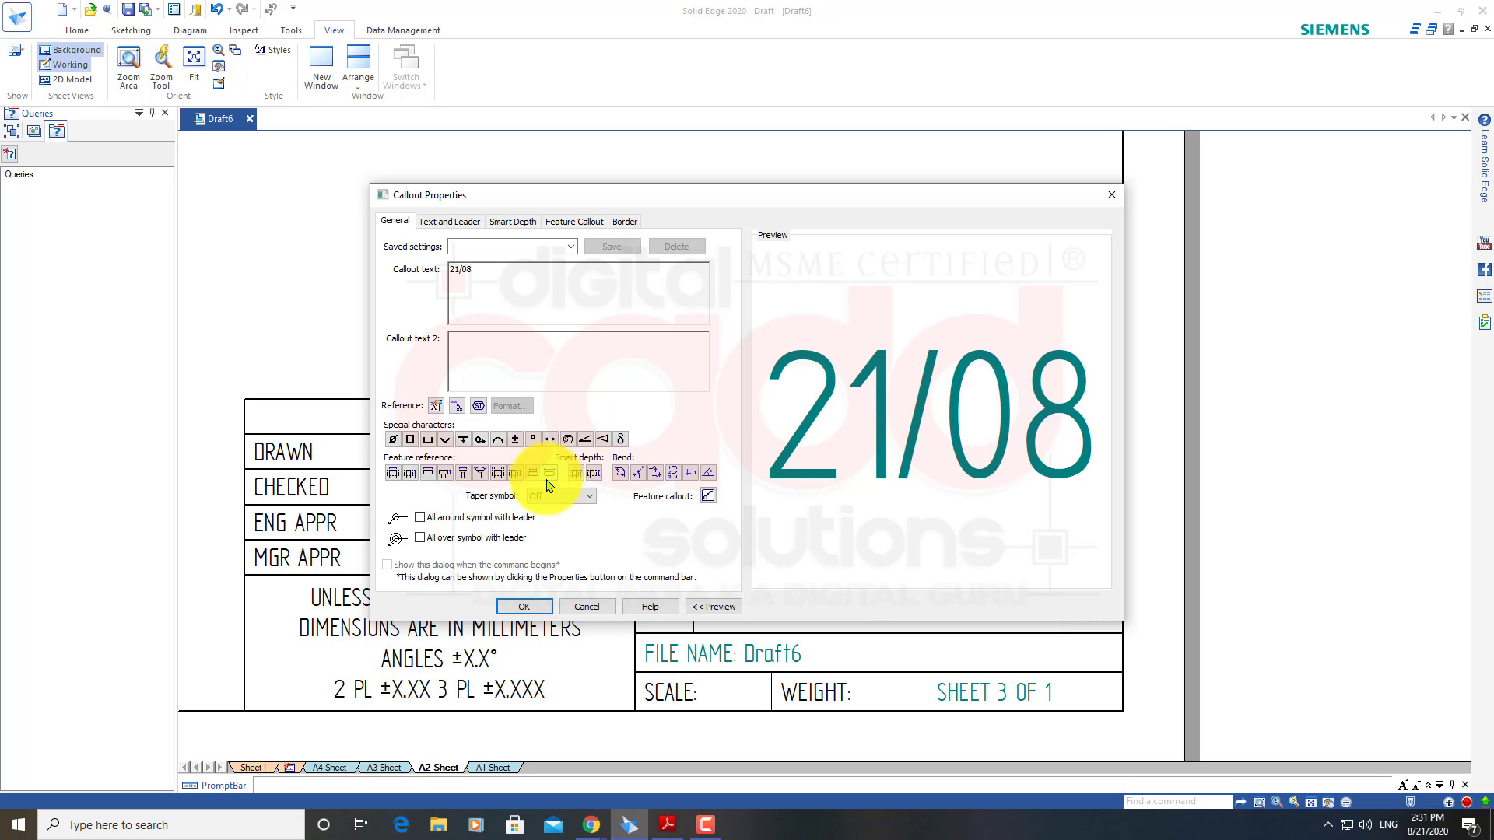
text(/2020)
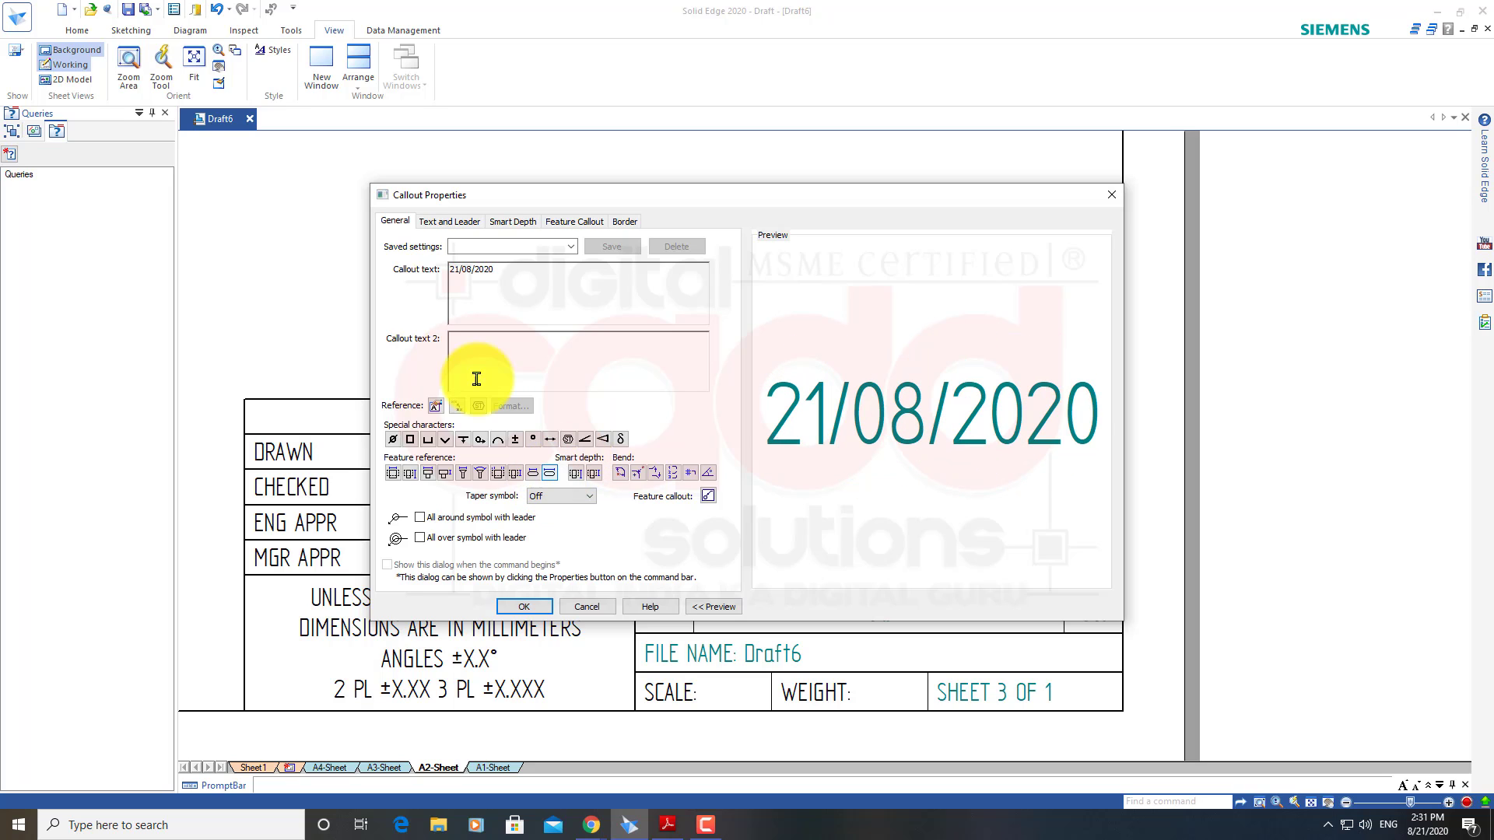
text(.)
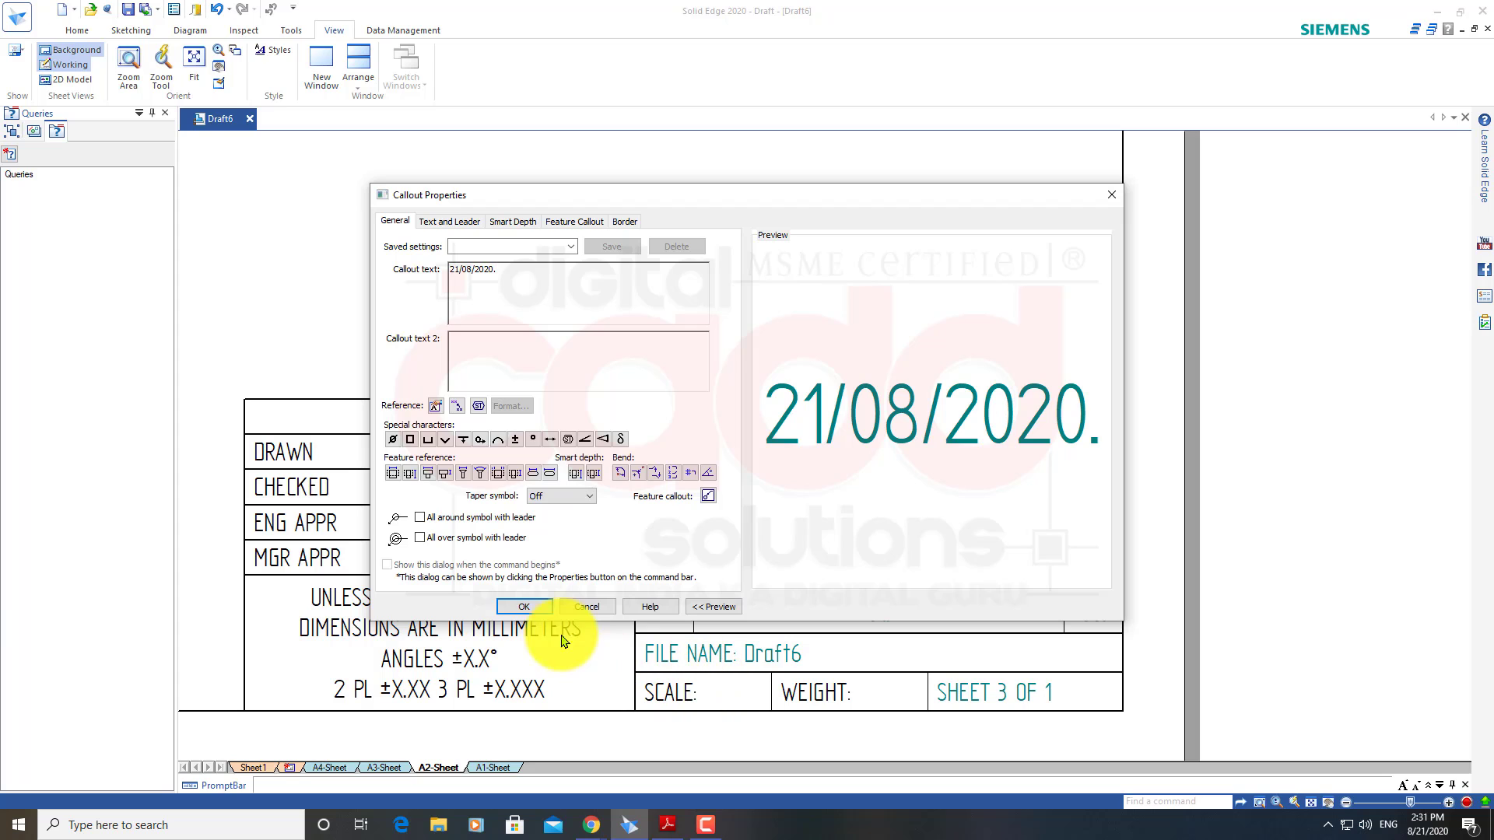
click(537, 607)
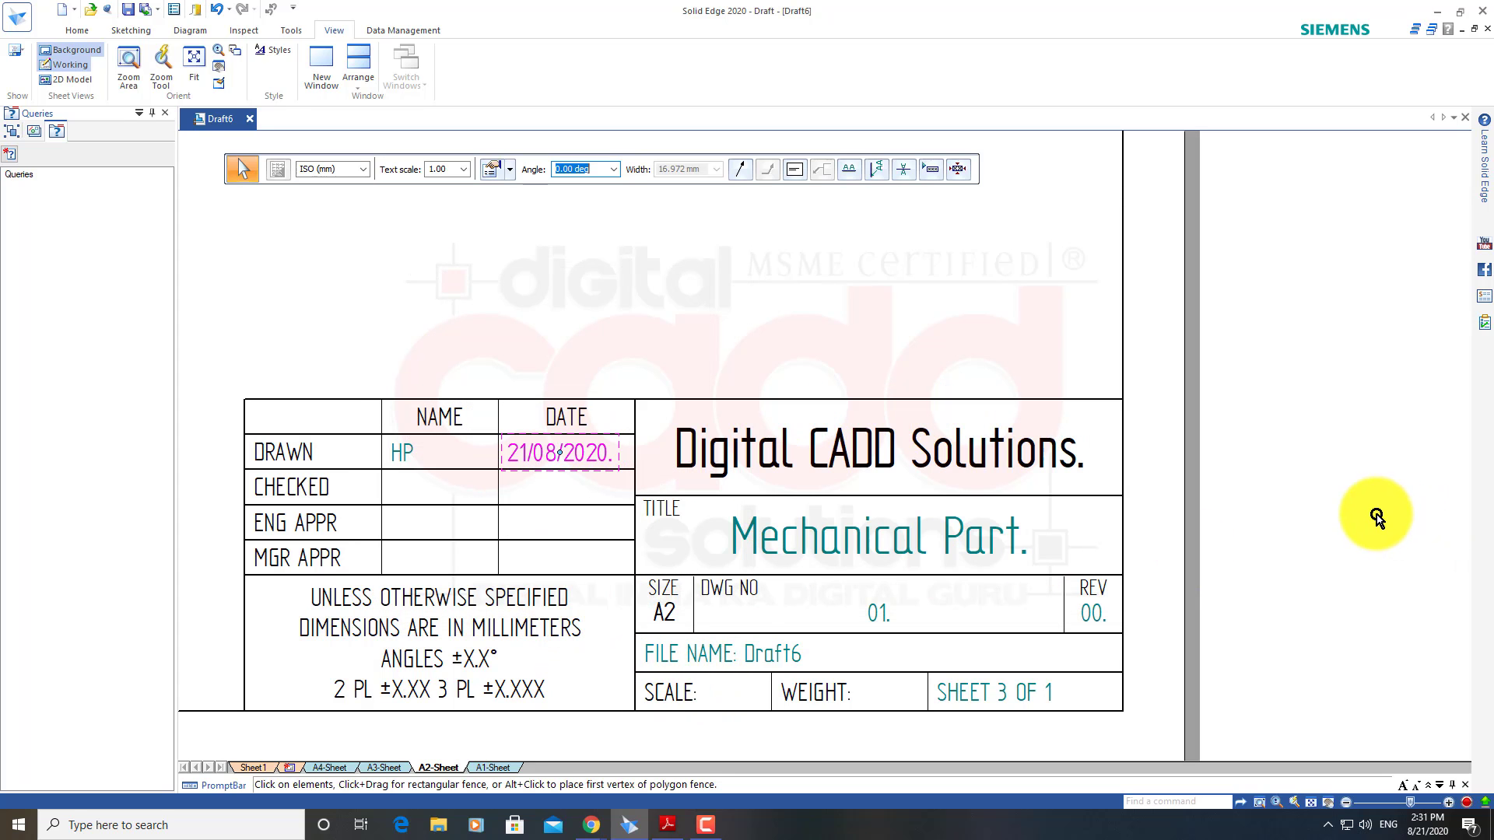
scroll(1316, 506, down, 2)
scroll(1058, 545, up, 5)
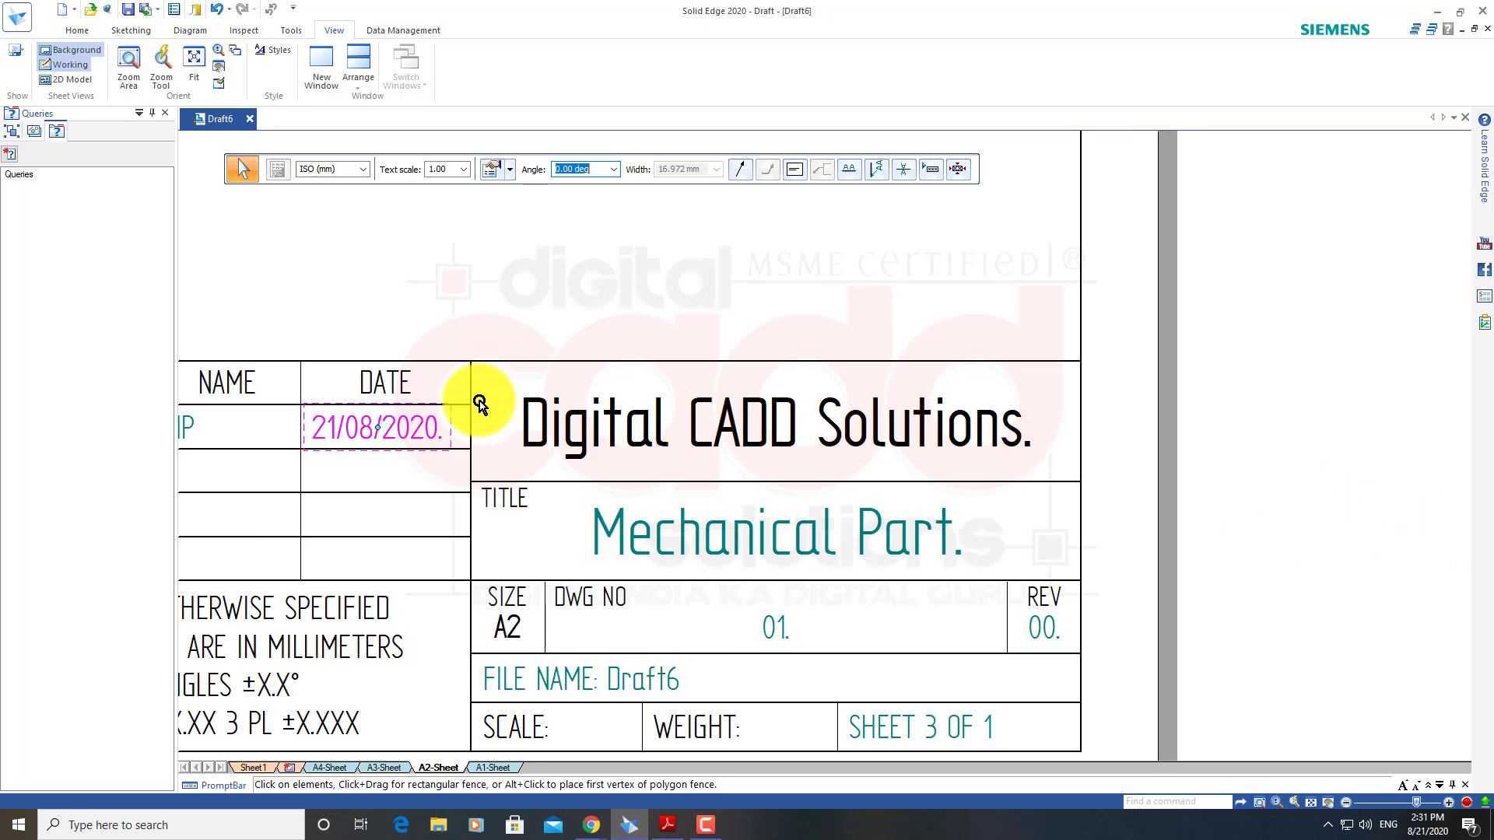
scroll(623, 560, down, 2)
Replace the drawer's name callout with the drafter's name
click(525, 456)
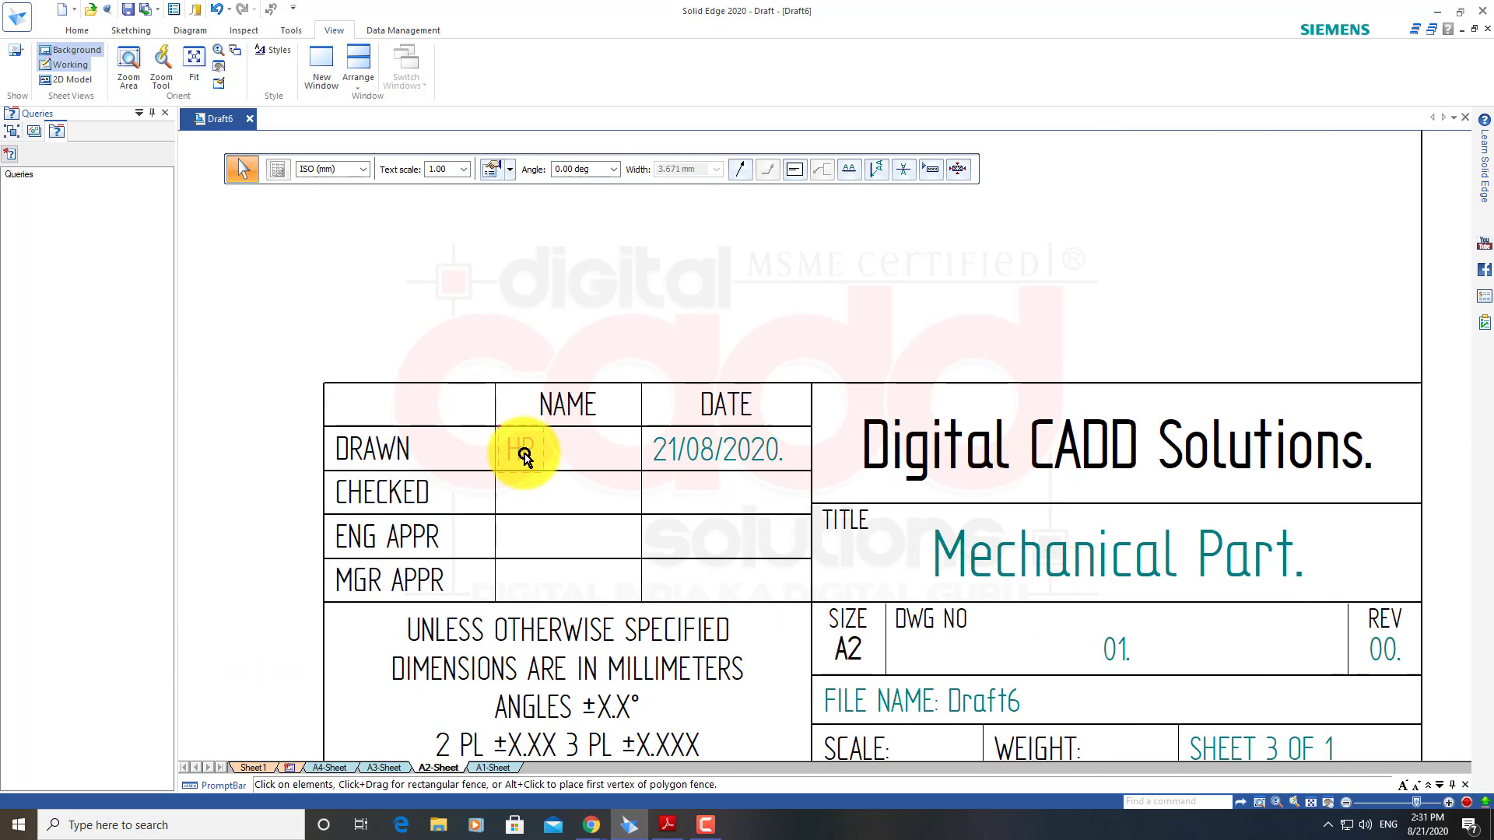
double_click(524, 457)
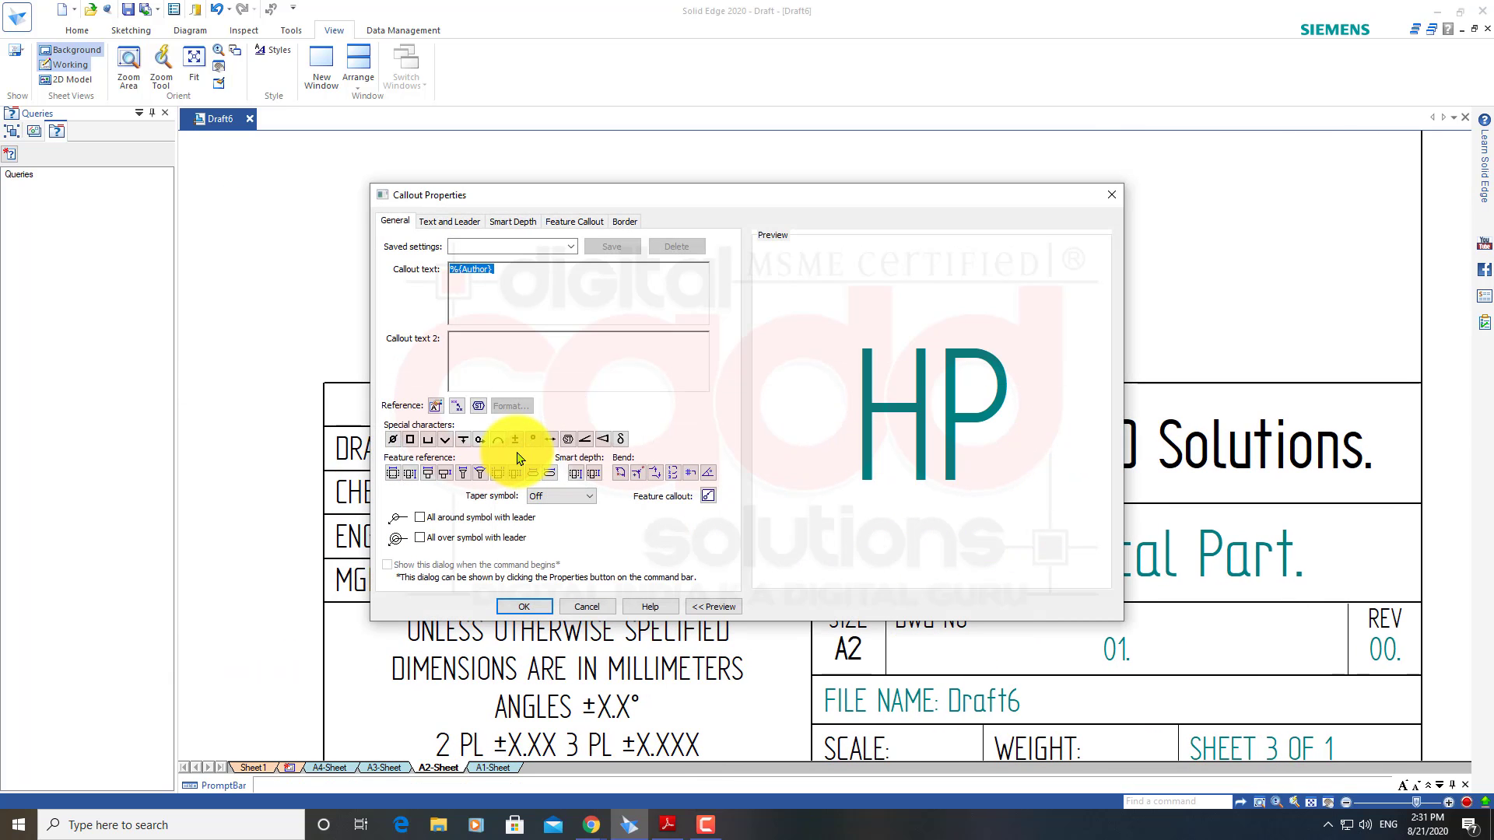
text(Ga)
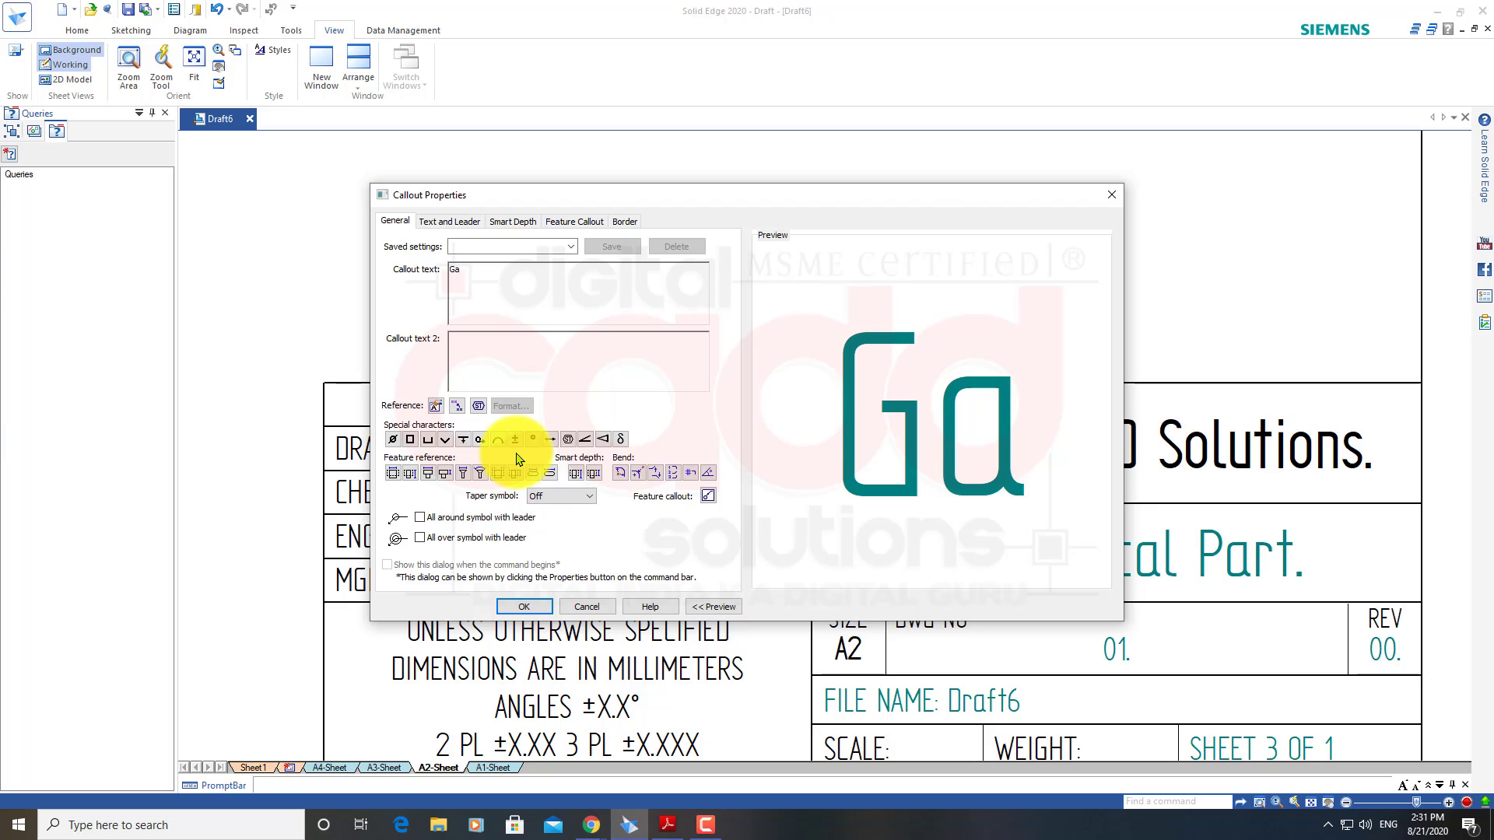
text(urav)
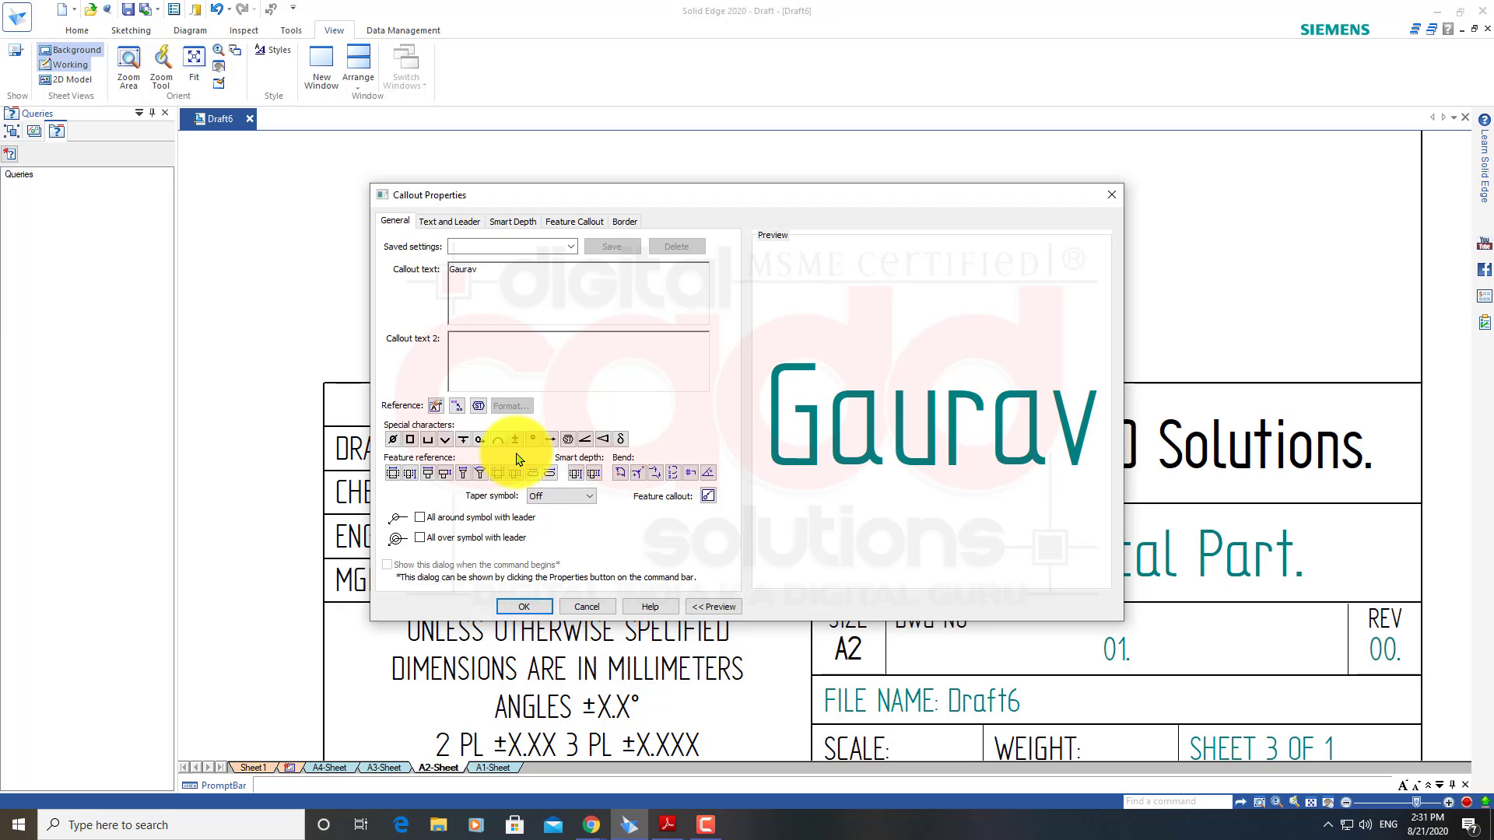
text(.)
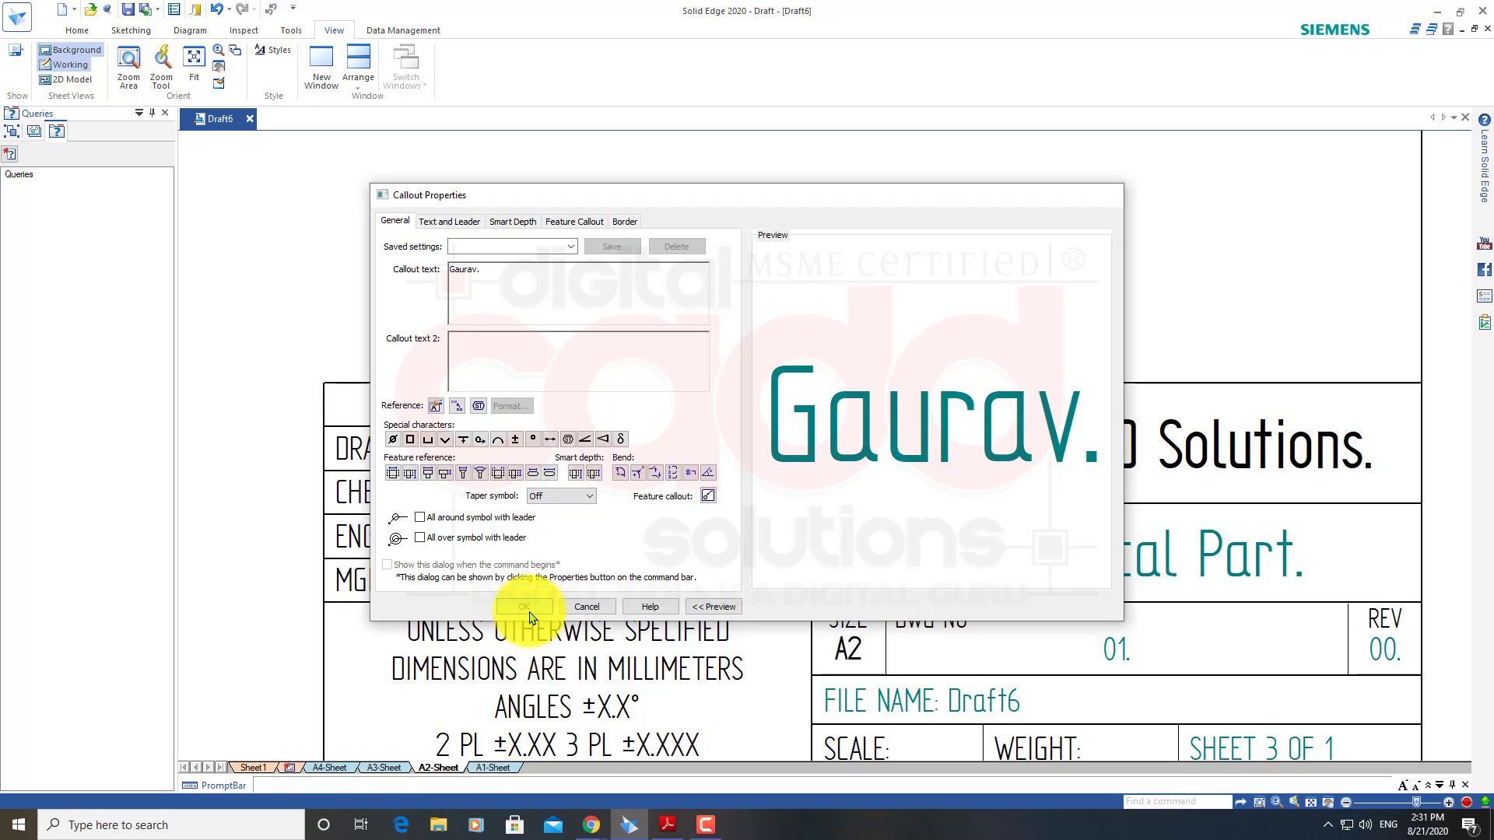
click(530, 607)
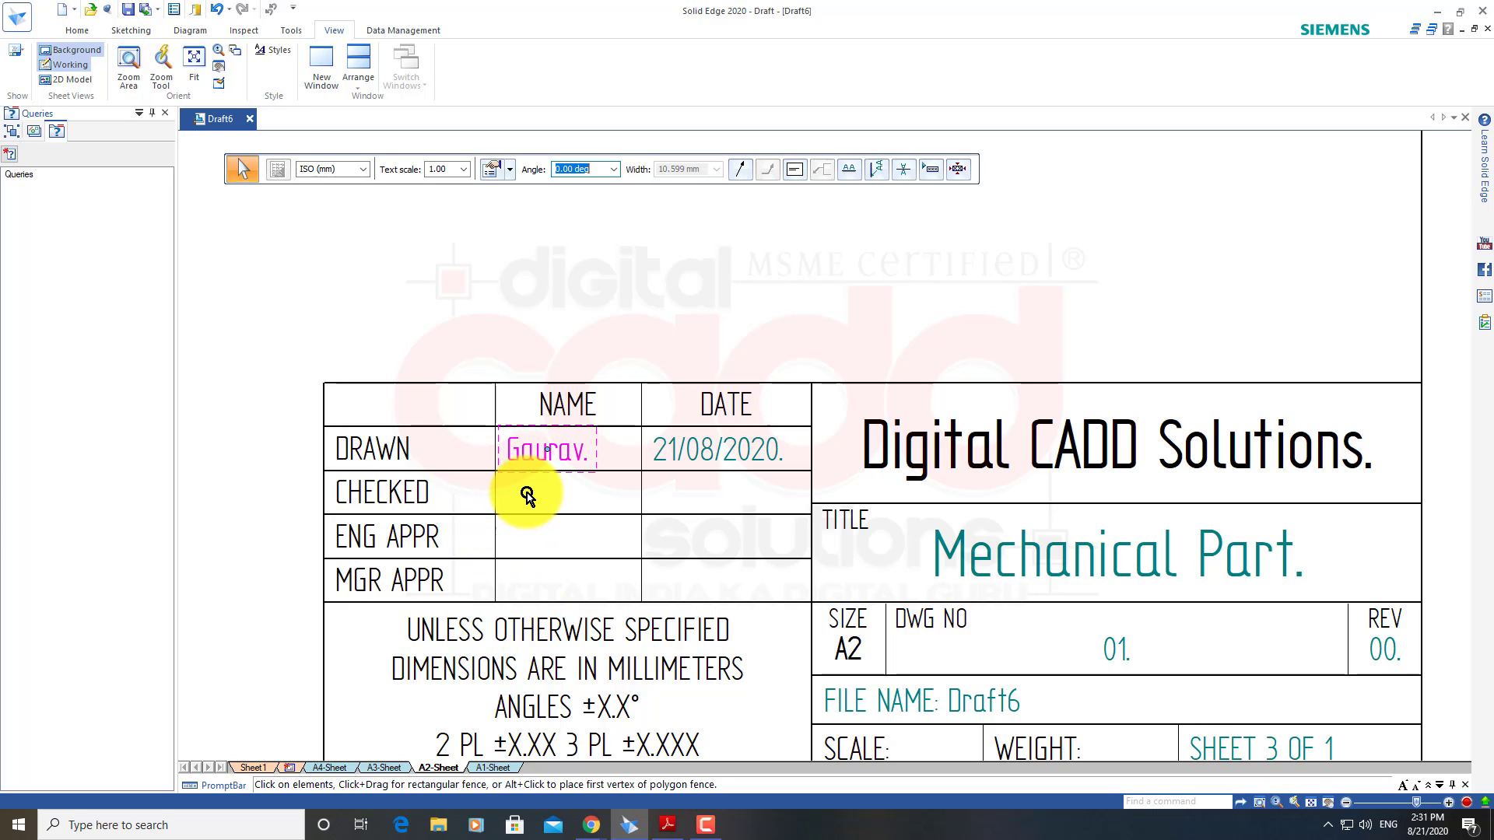
Deselect the edited name text and switch to Sheet1
scroll(545, 517, down, 2)
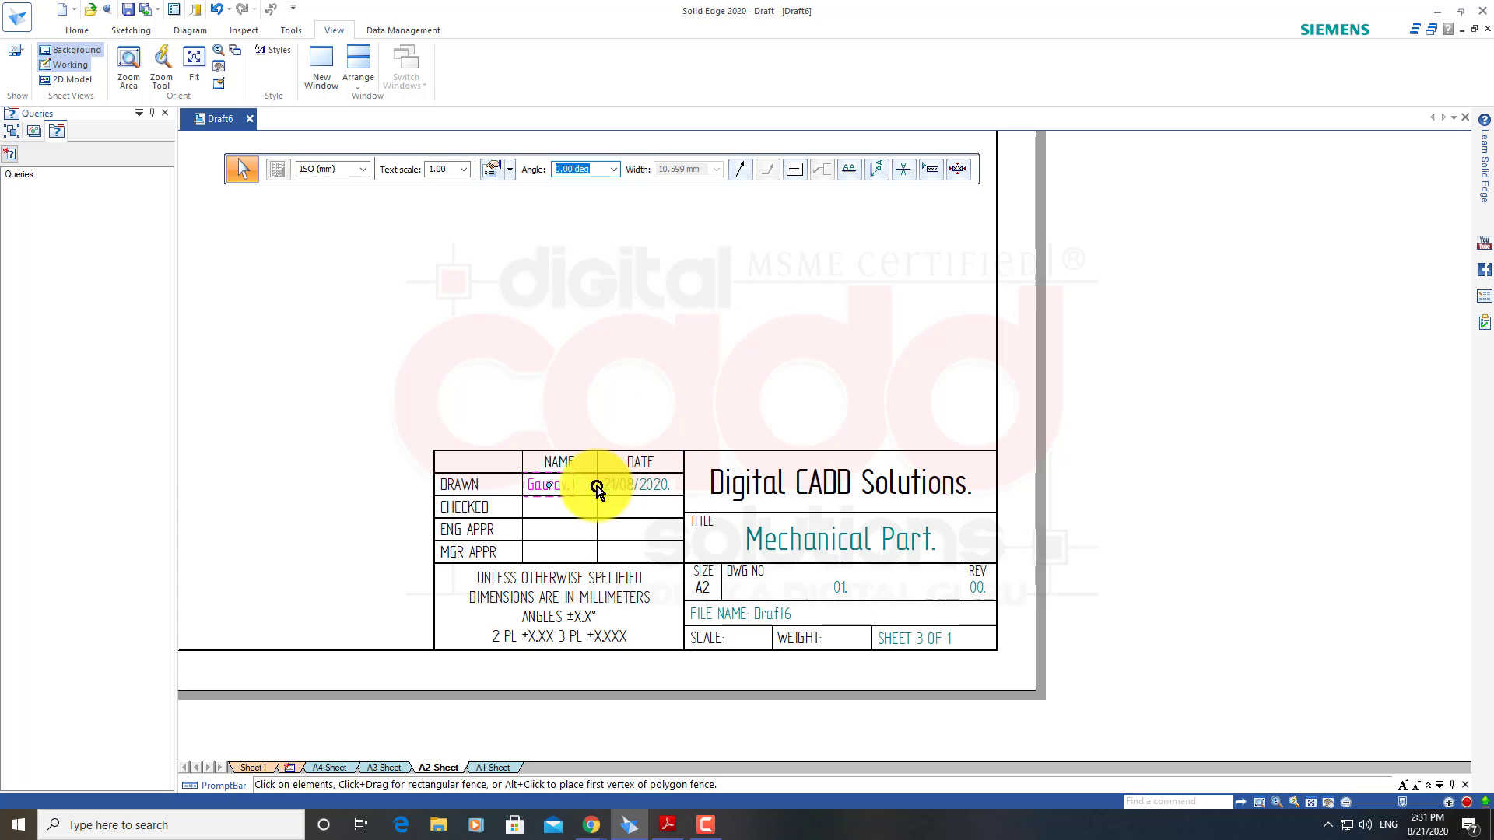
scroll(575, 520, up, 2)
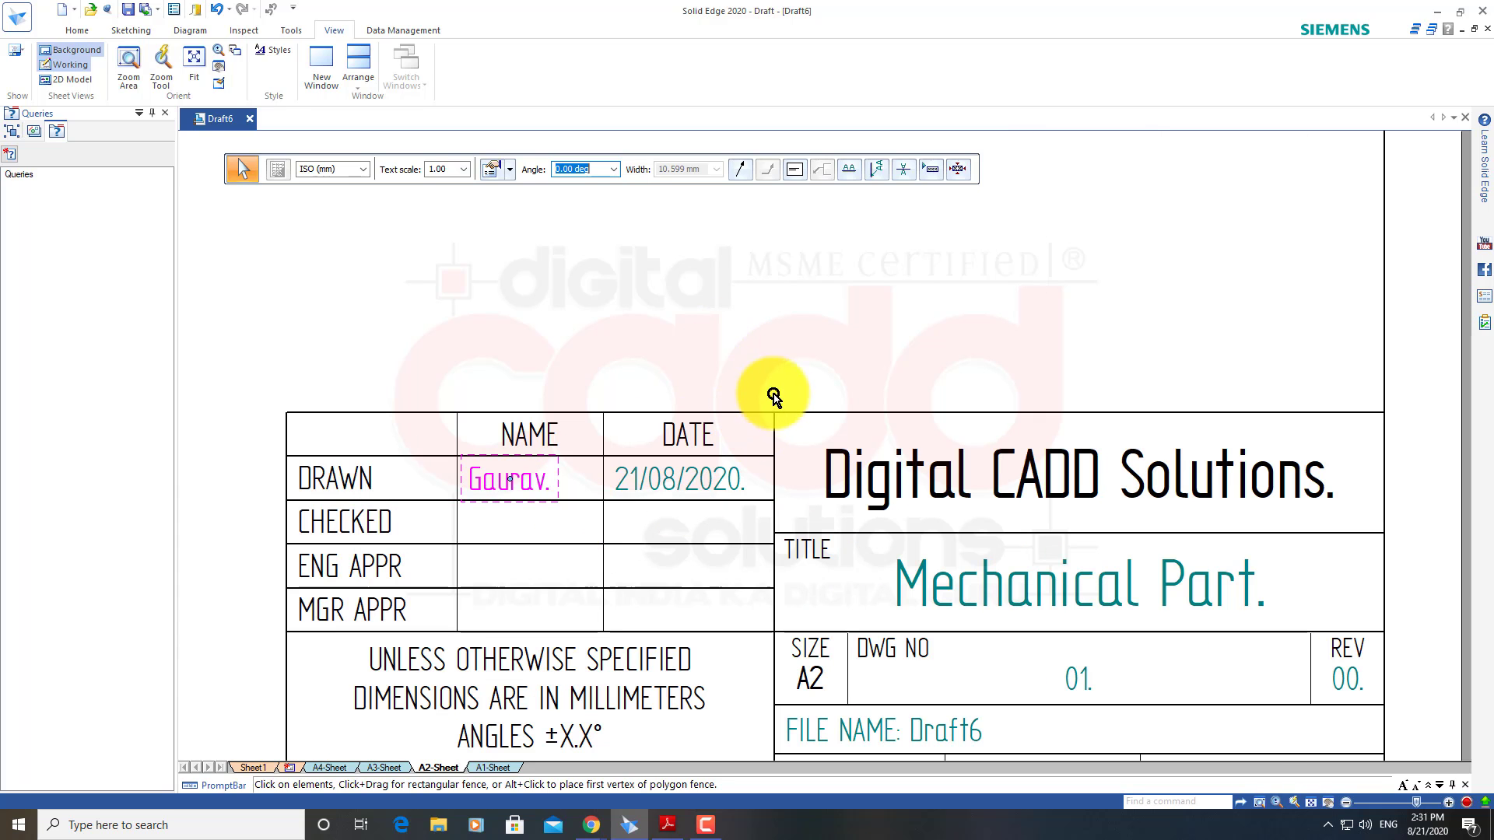
click(764, 331)
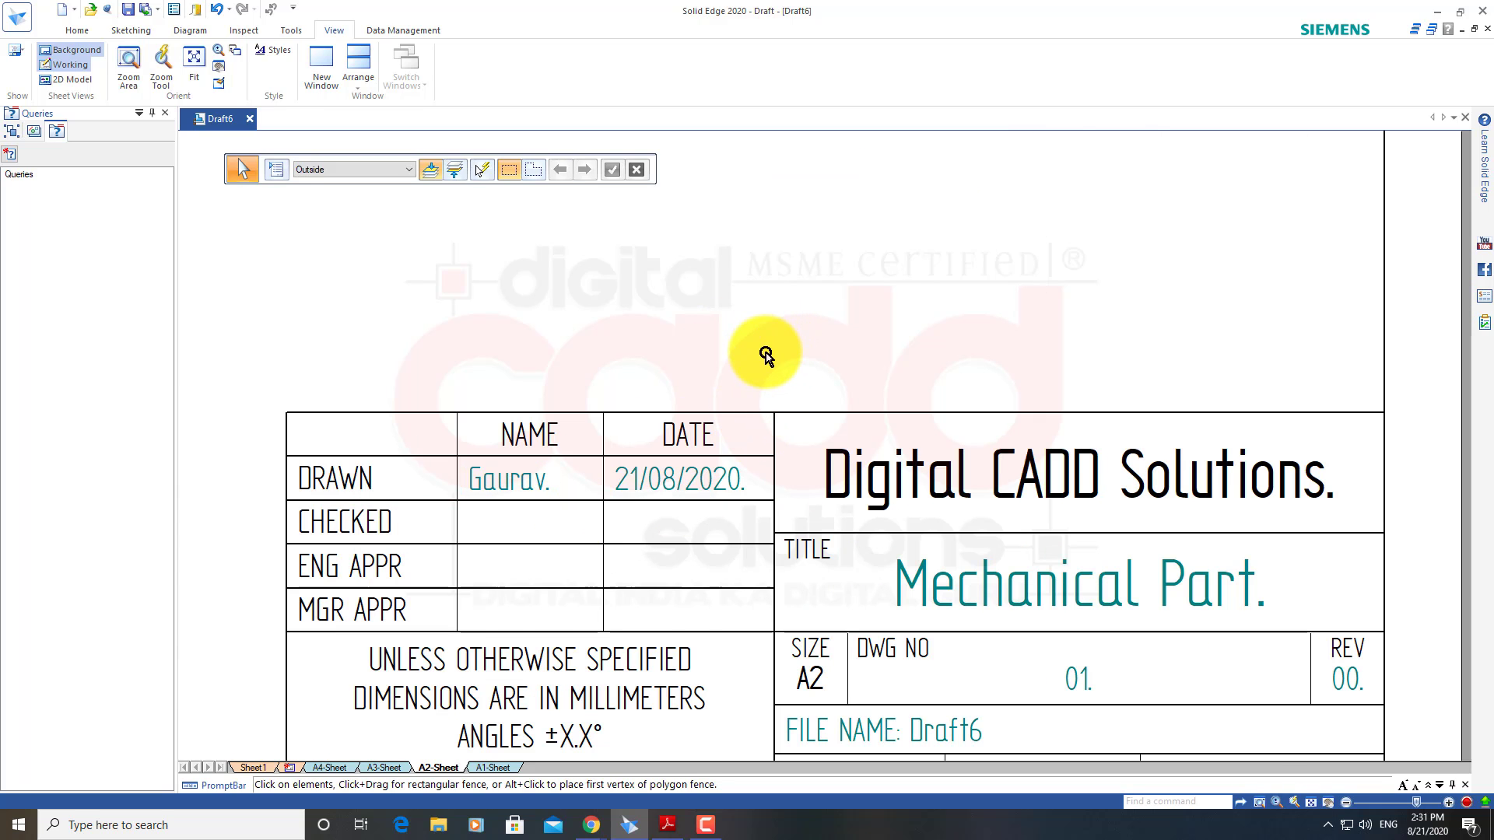
scroll(764, 333, down, 2)
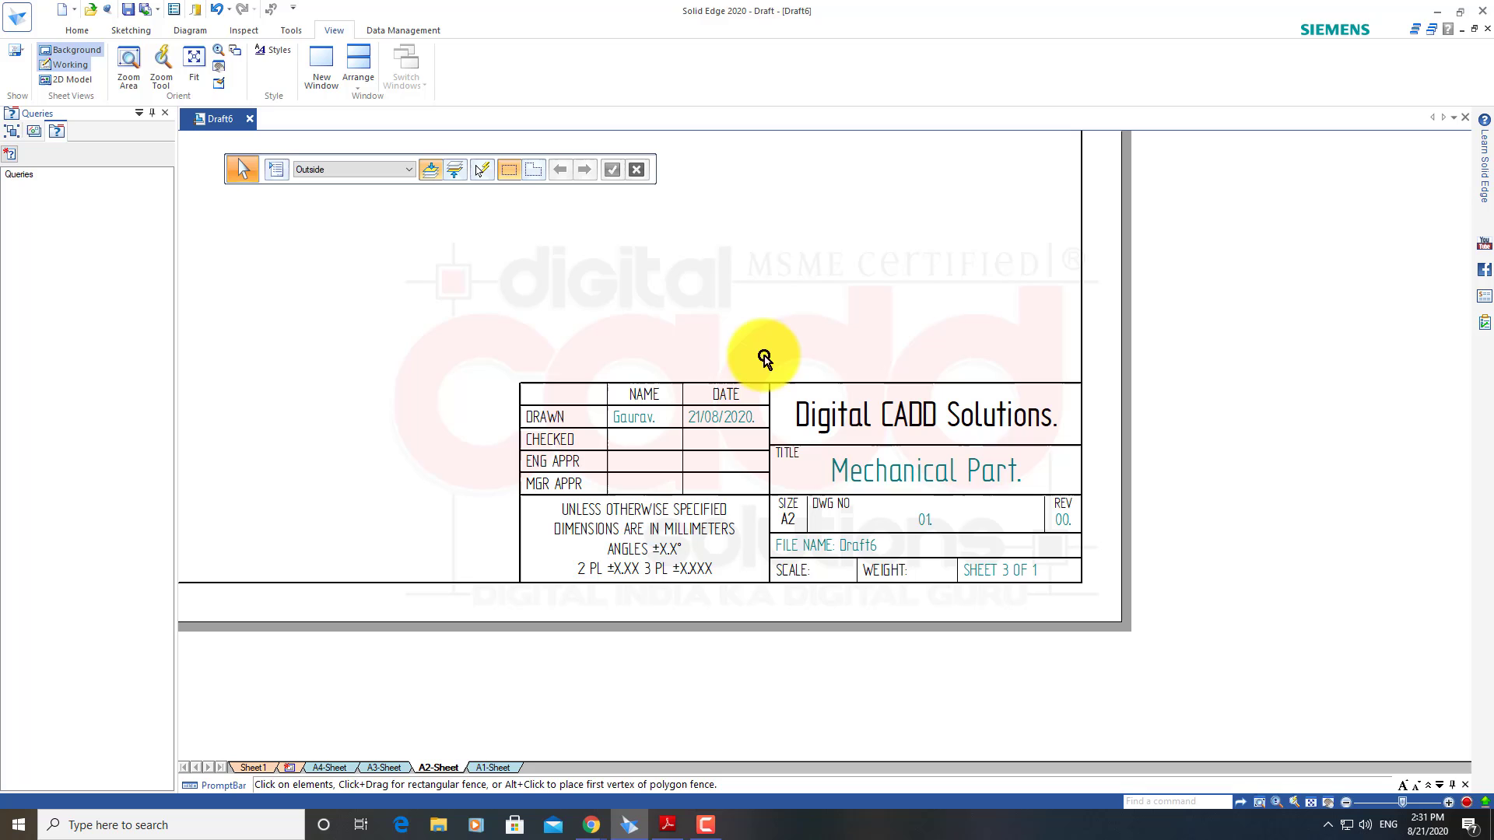
click(257, 770)
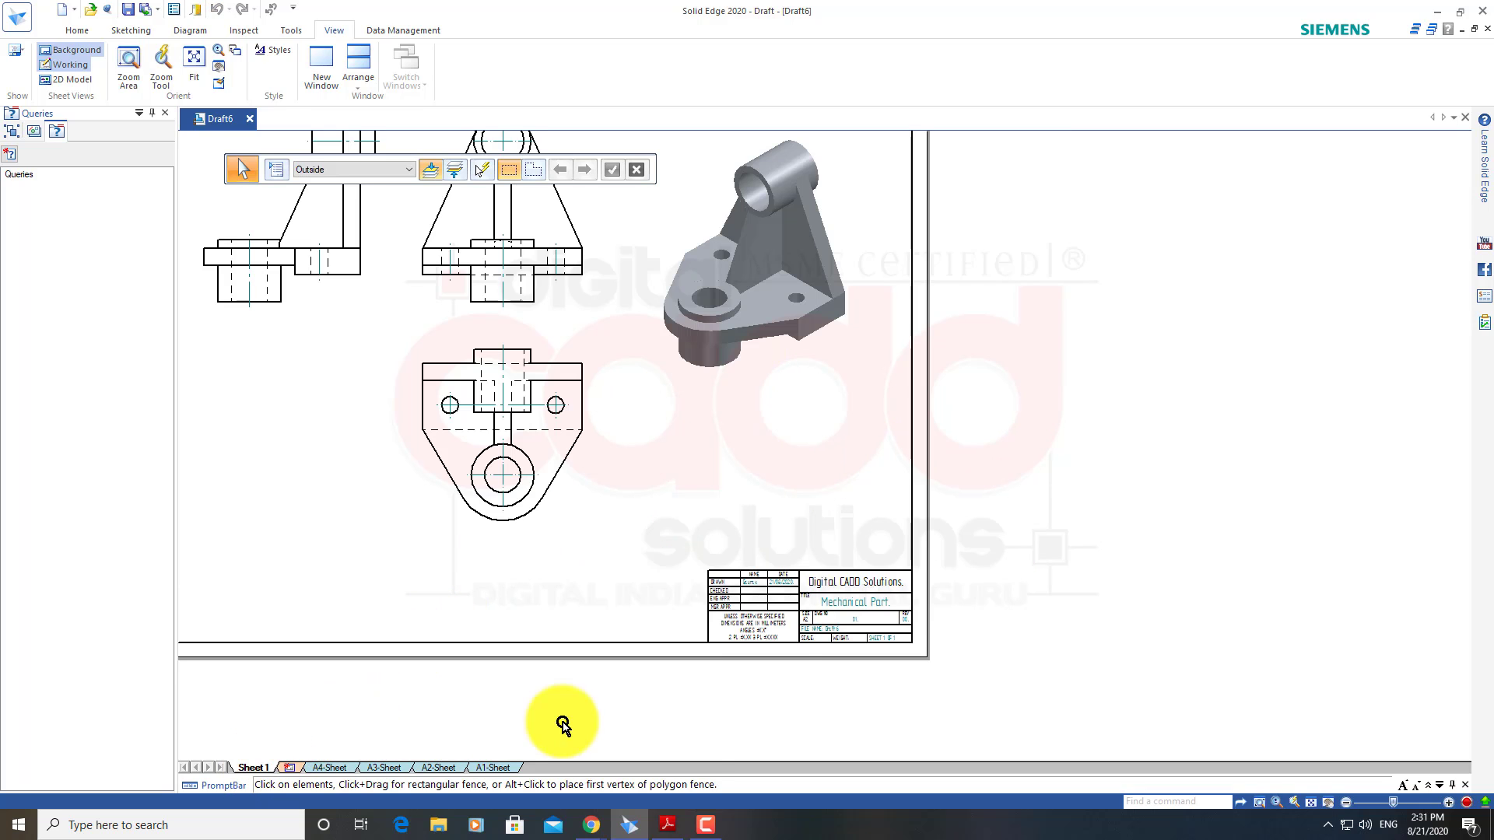
Check the A2-Sheet background, then return to Sheet1 and zoom on the completed title block
scroll(903, 638, up, 2)
scroll(903, 638, up, 3)
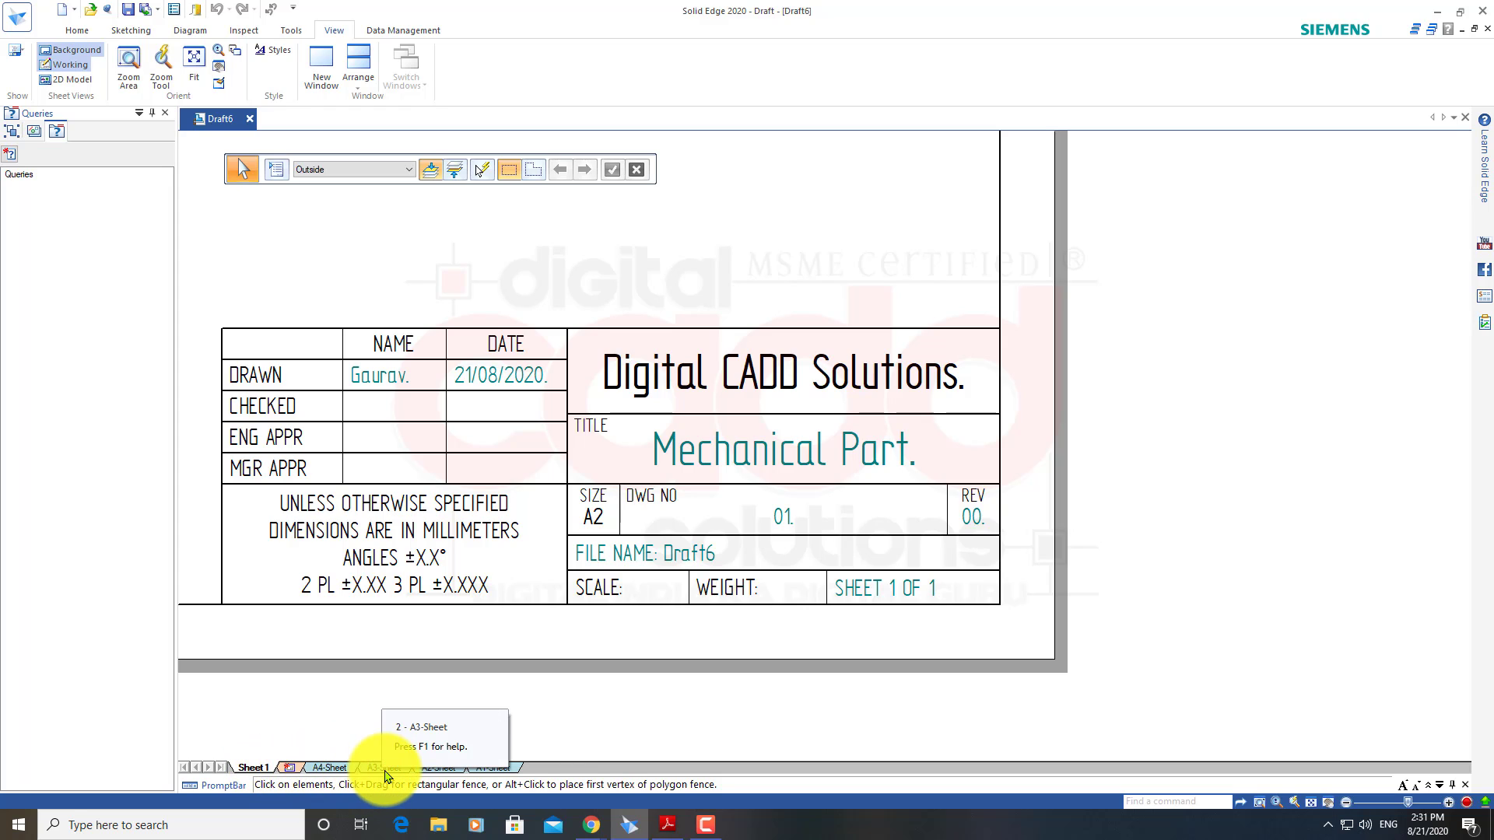
click(436, 768)
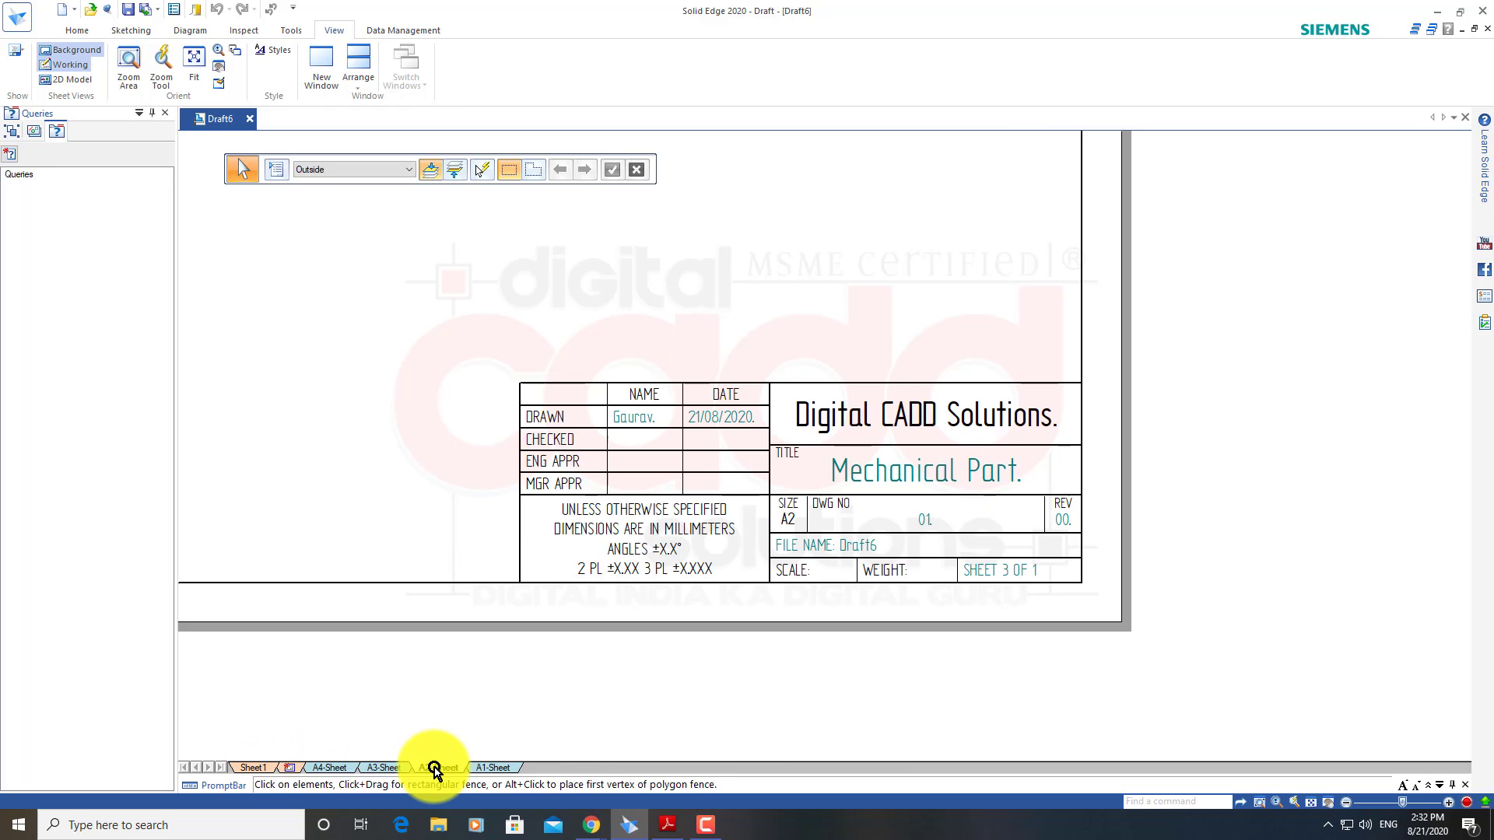
click(251, 769)
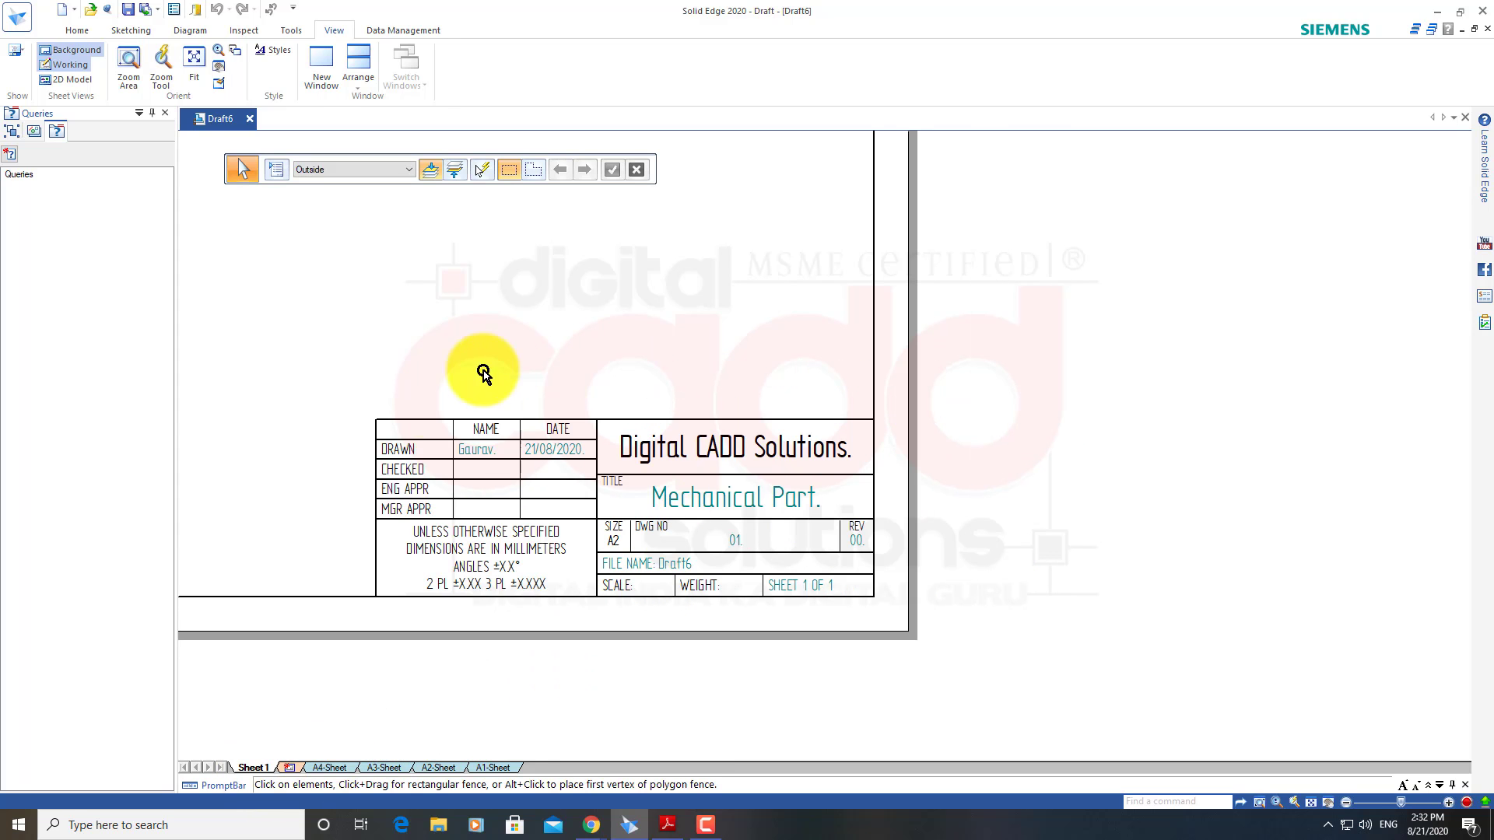
scroll(470, 597, up, 2)
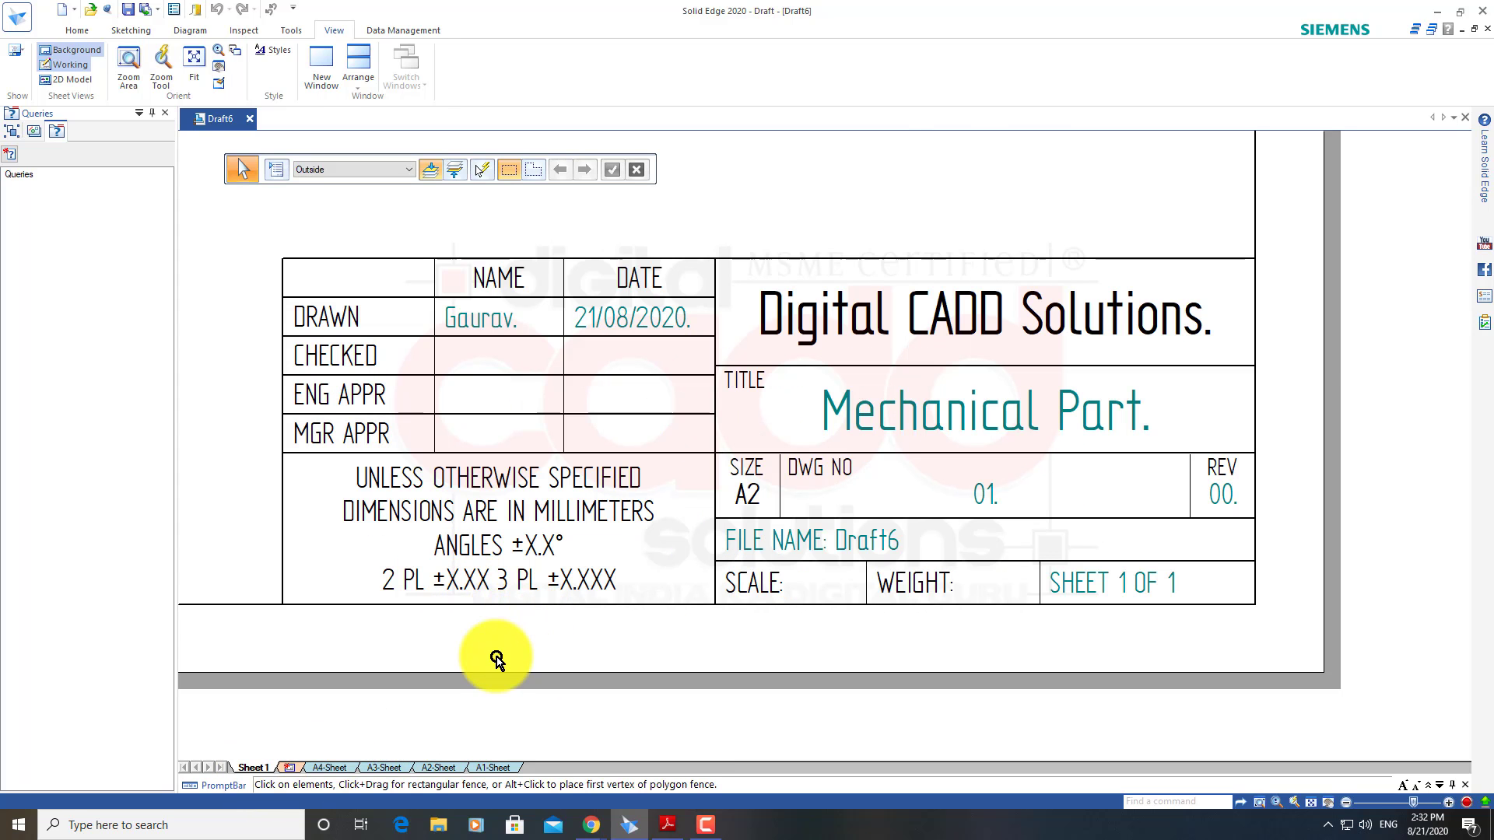
scroll(495, 660, down, 2)
scroll(625, 489, up, 2)
scroll(763, 545, down, 2)
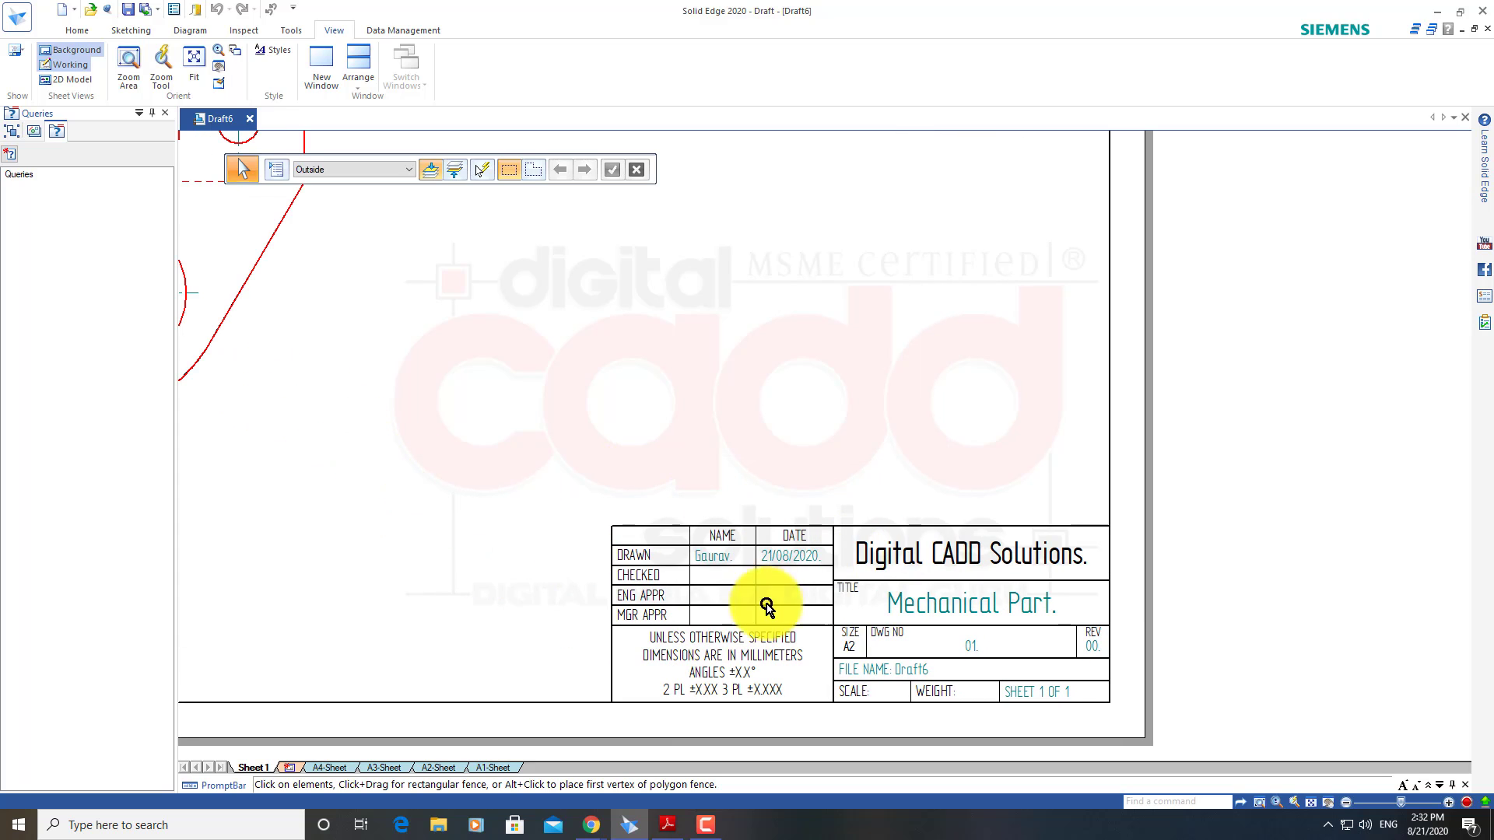
scroll(794, 561, up, 1)
scroll(817, 564, up, 1)
scroll(840, 569, up, 1)
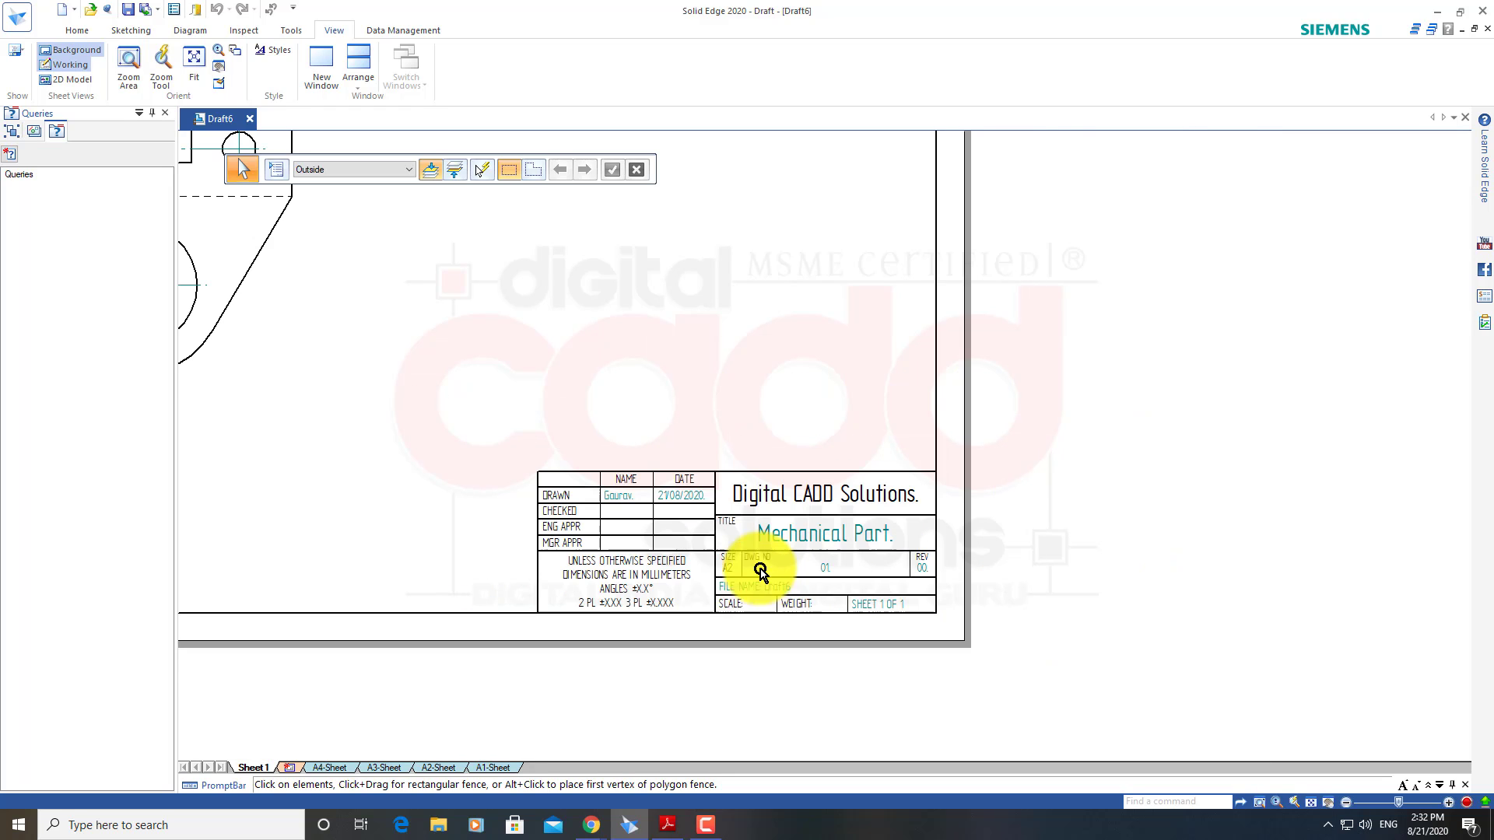
scroll(759, 568, down, 3)
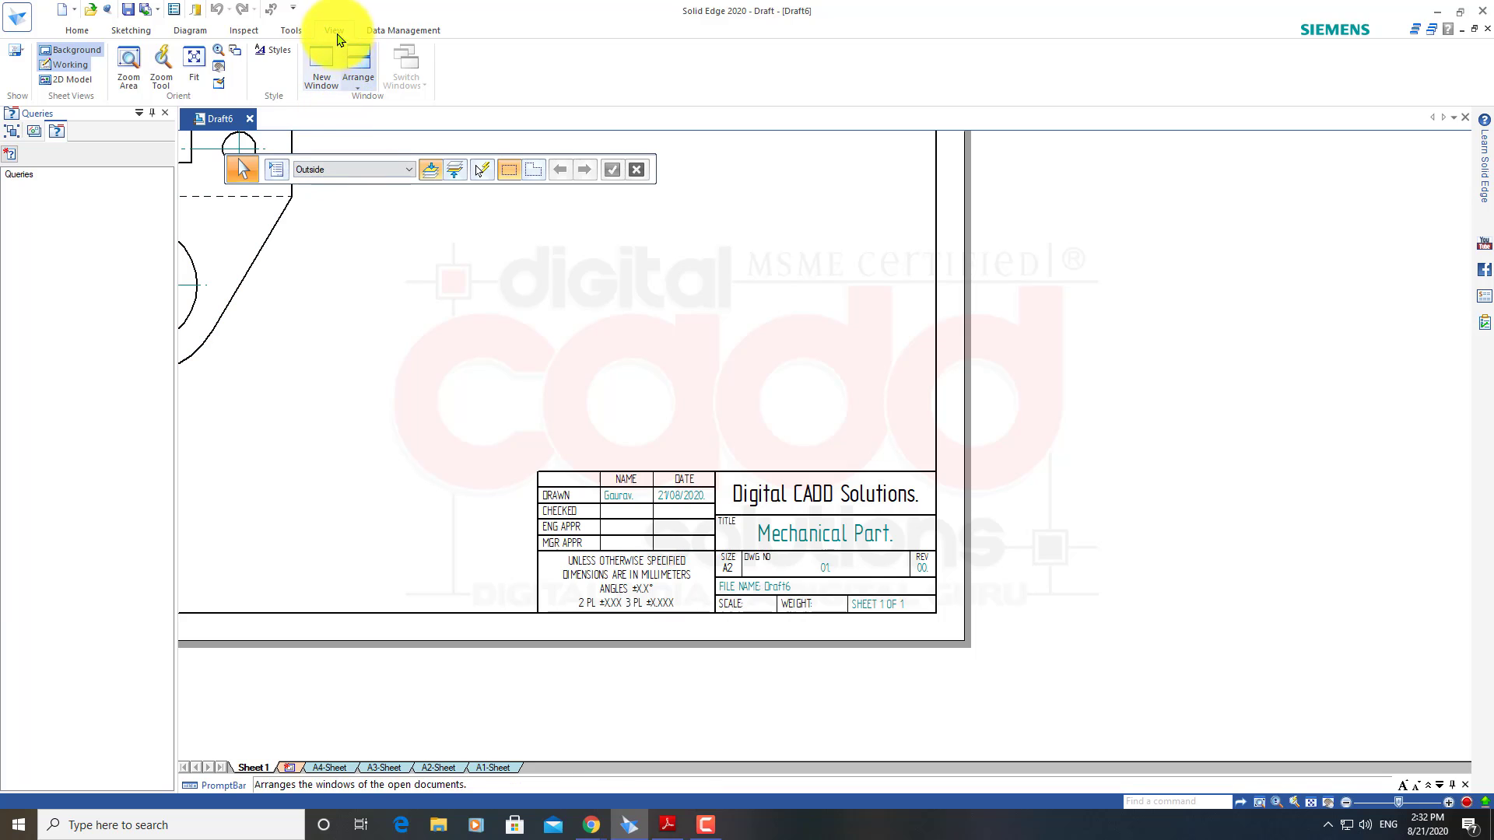
click(92, 50)
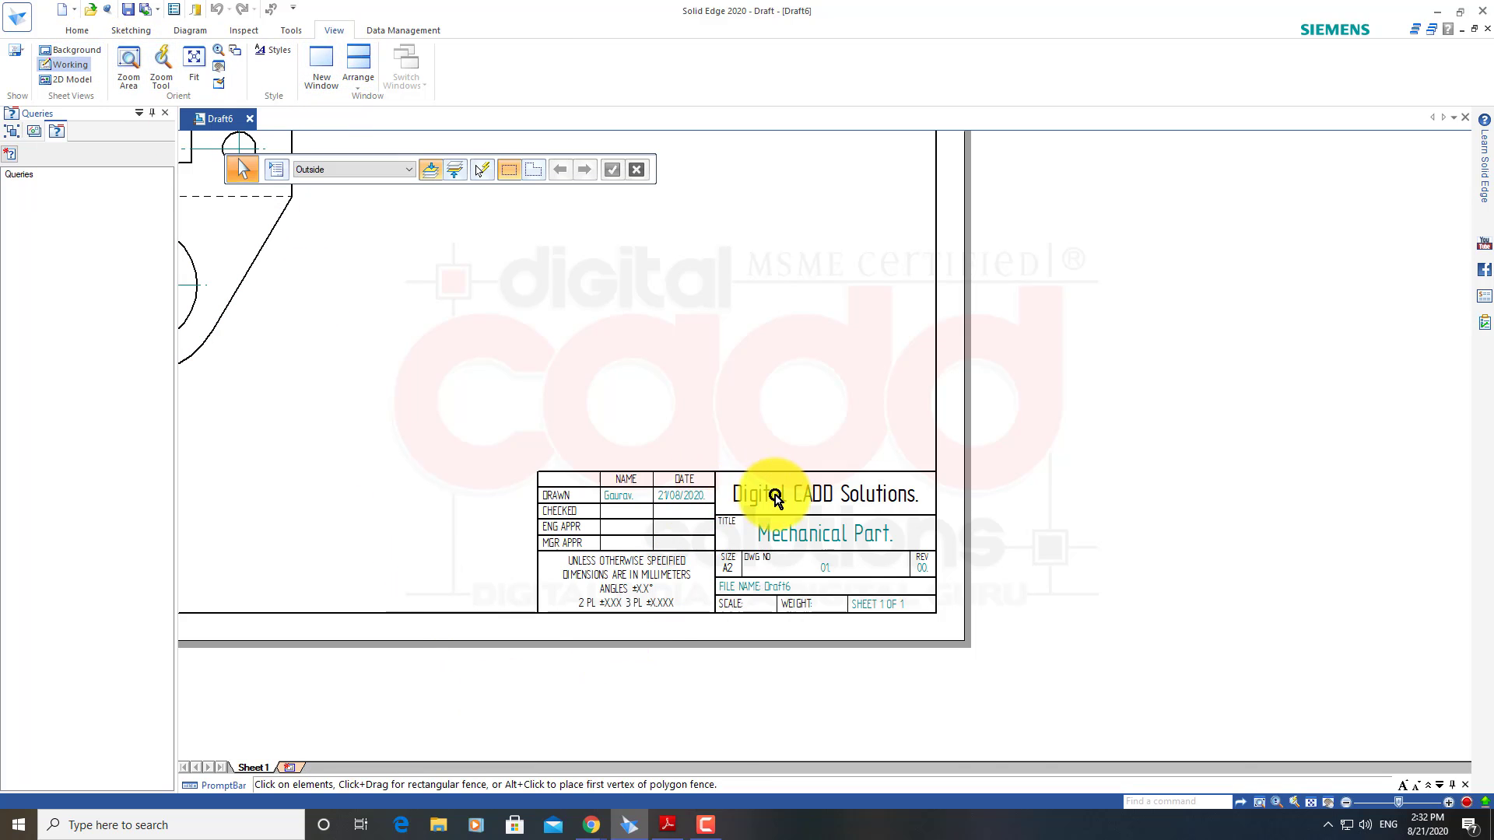
scroll(801, 498, up, 3)
scroll(800, 600, down, 2)
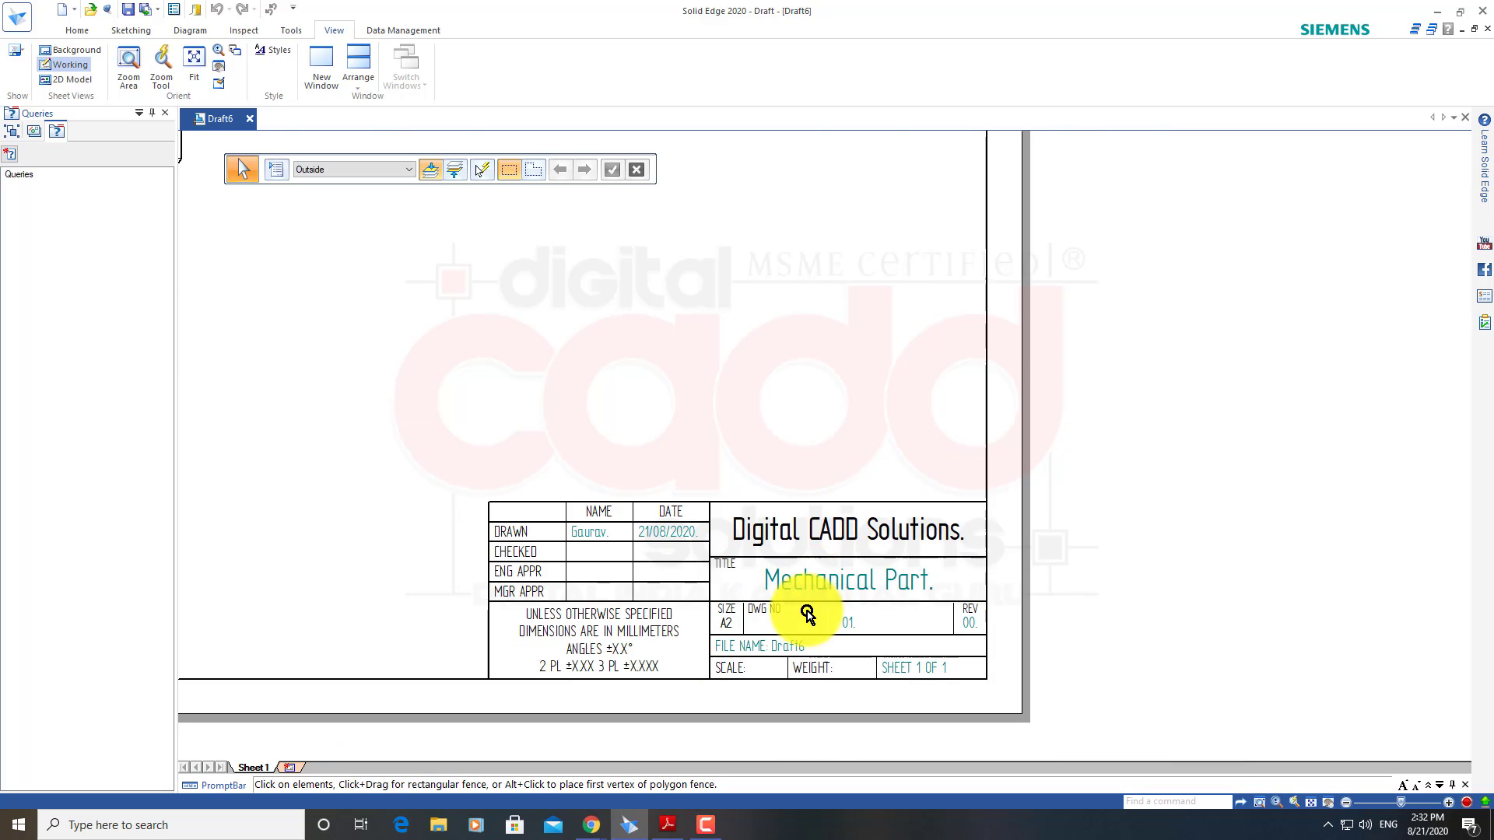
scroll(768, 534, down, 2)
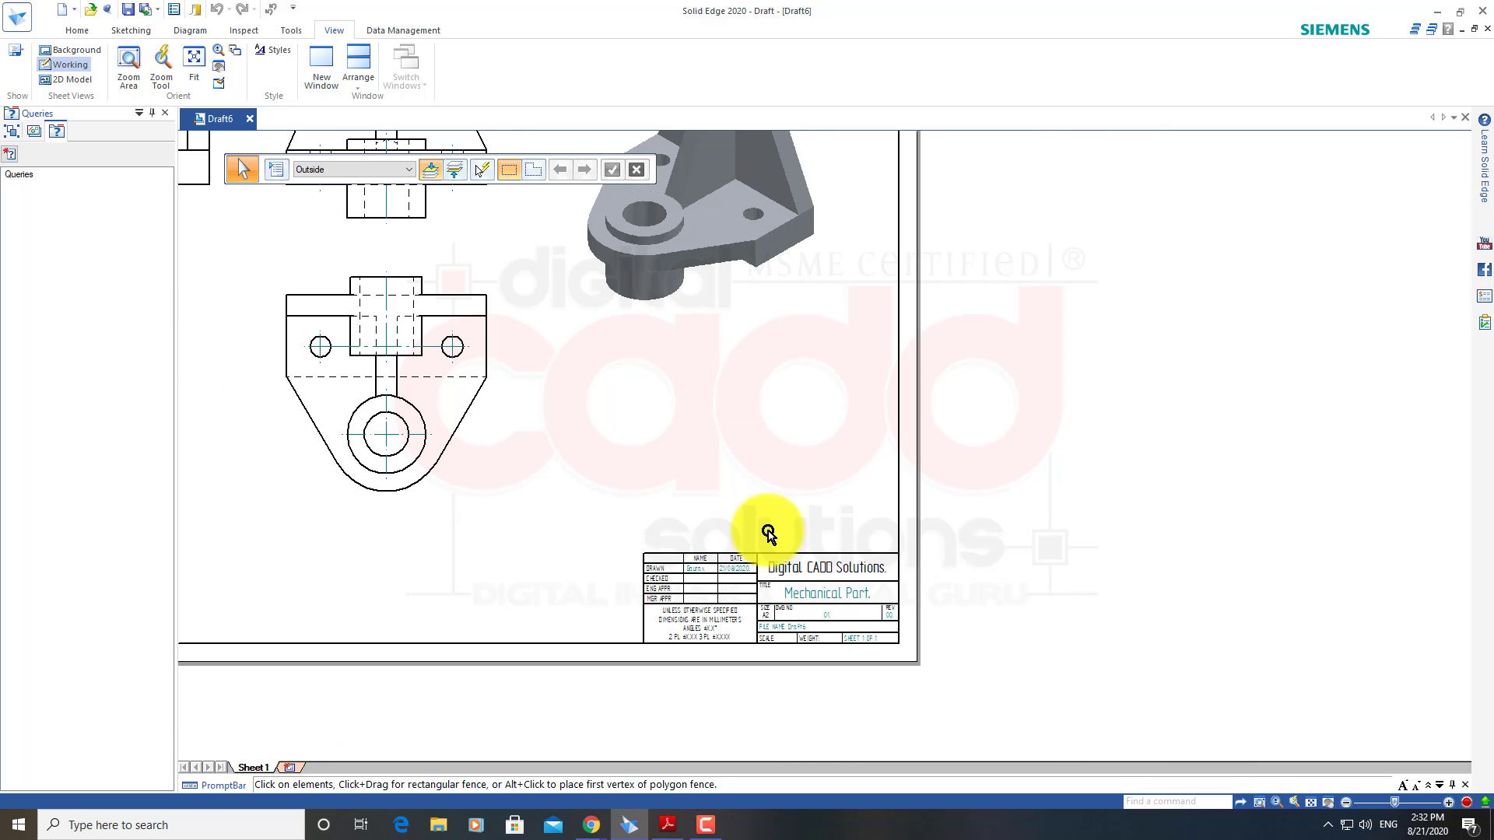
click(70, 50)
scroll(865, 610, up, 3)
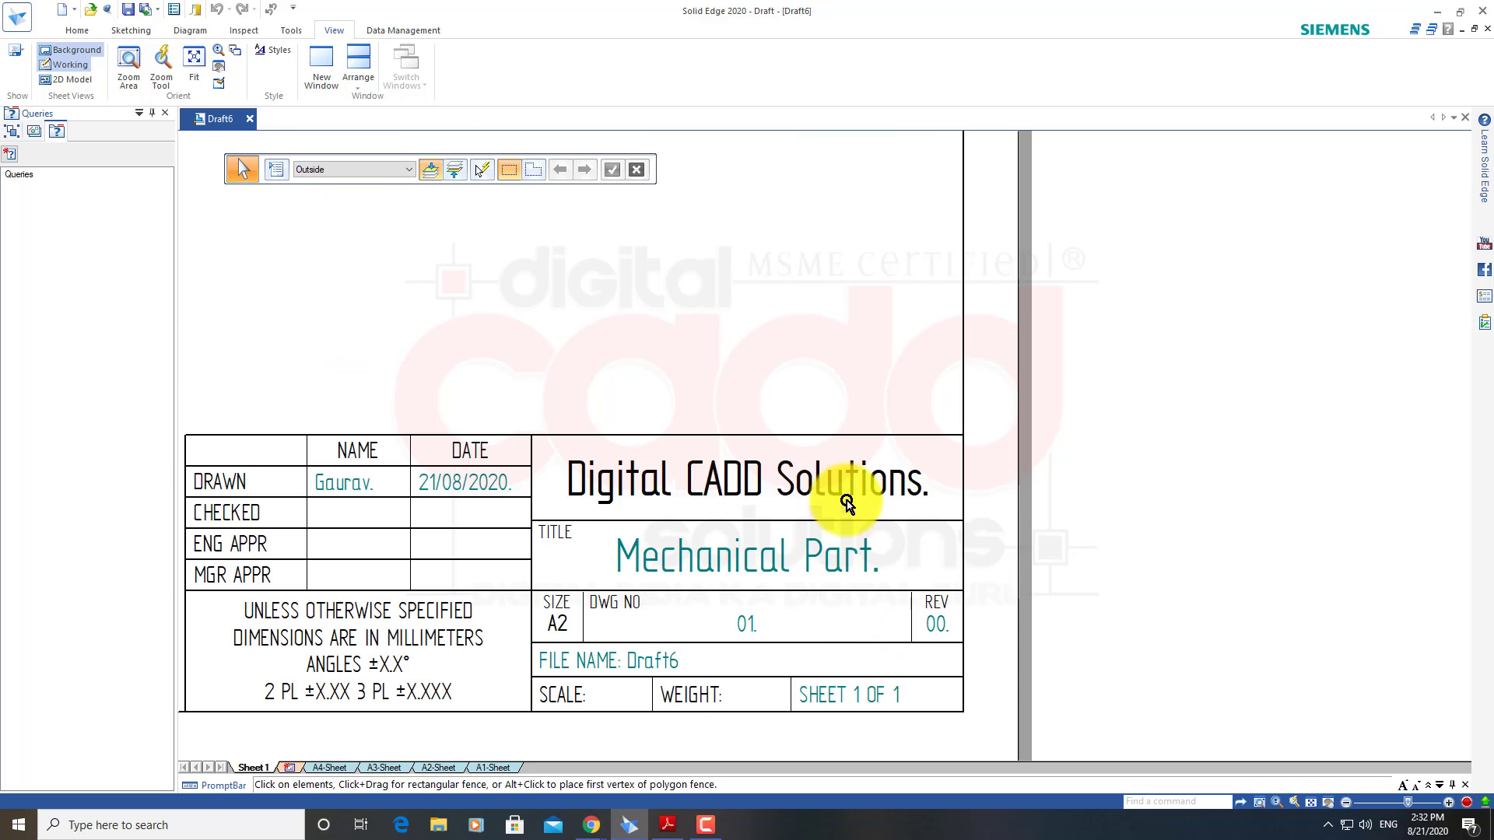
click(438, 768)
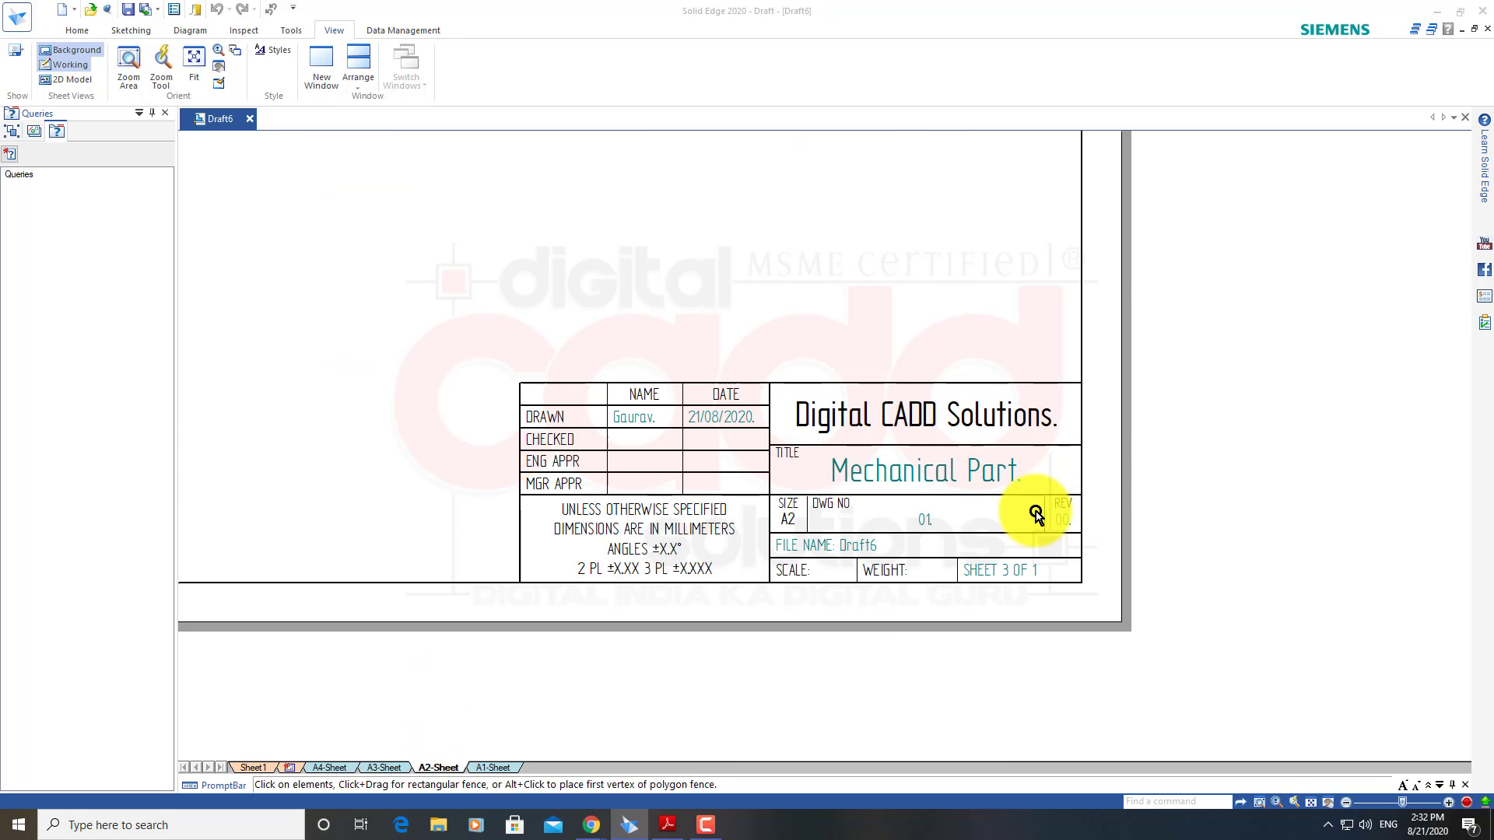
click(1263, 477)
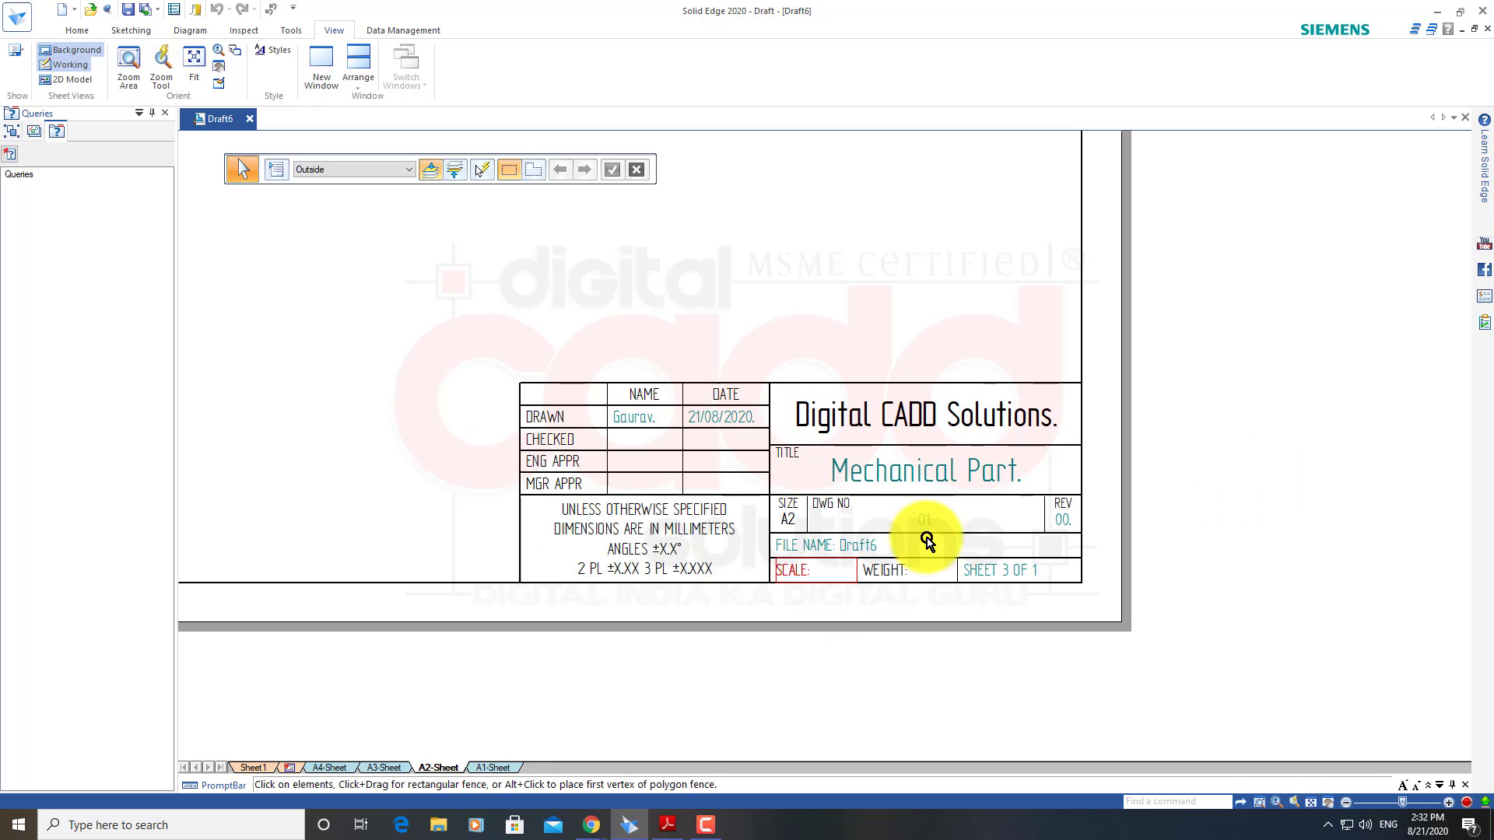
scroll(963, 551, up, 1)
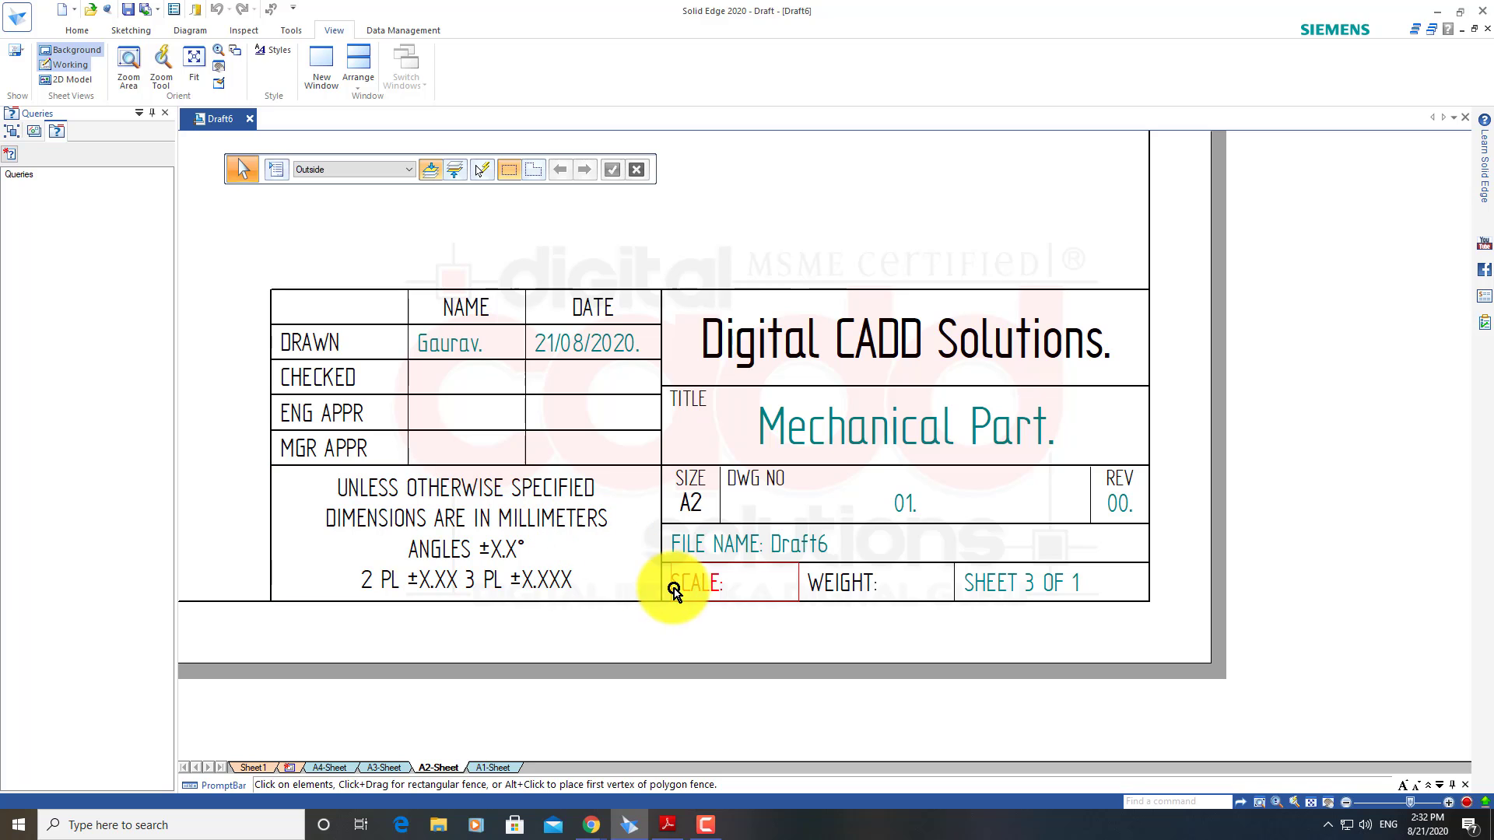
scroll(920, 557, down, 2)
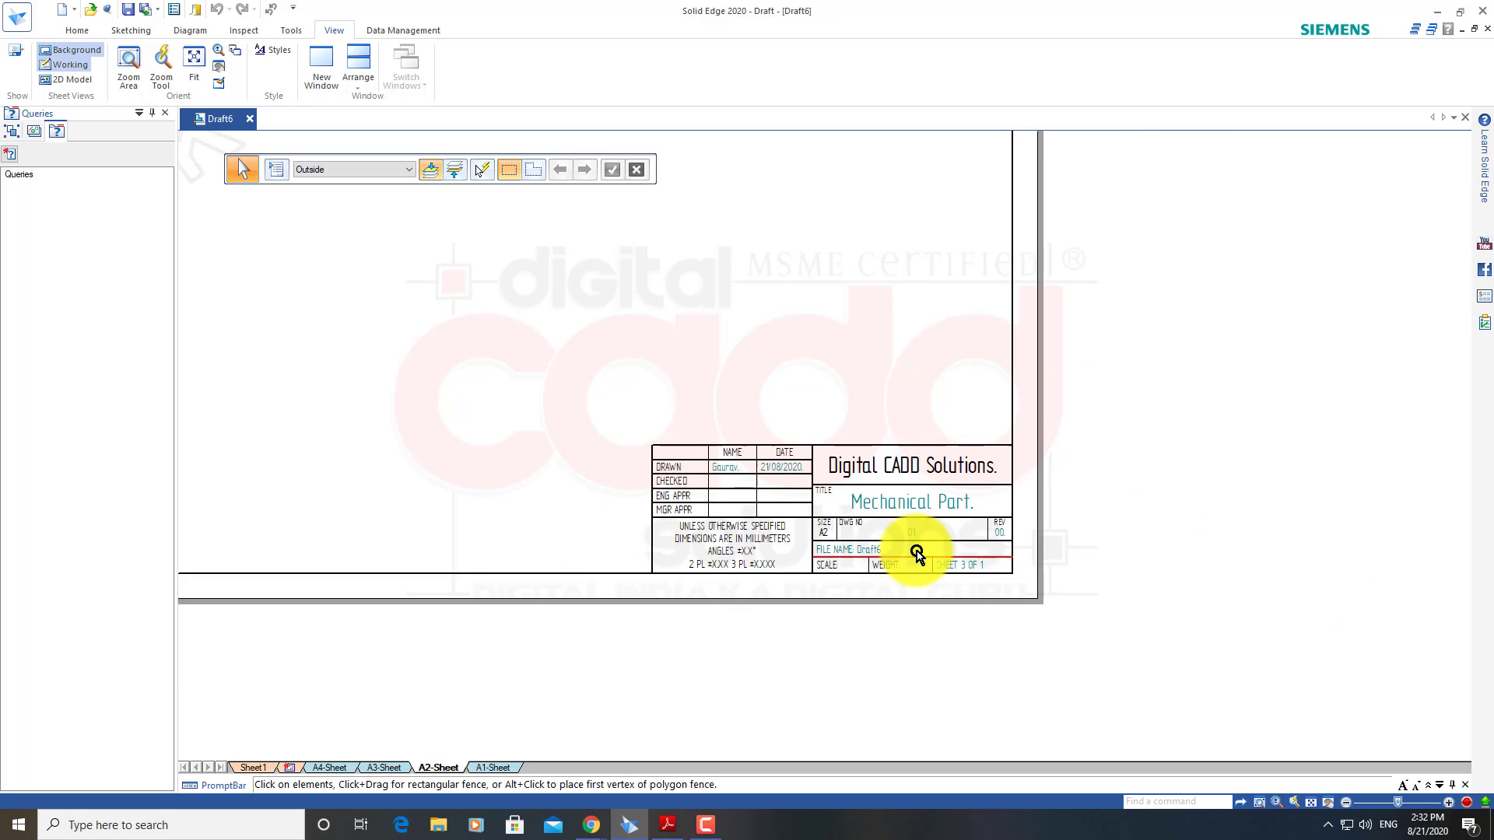
scroll(918, 549, down, 1)
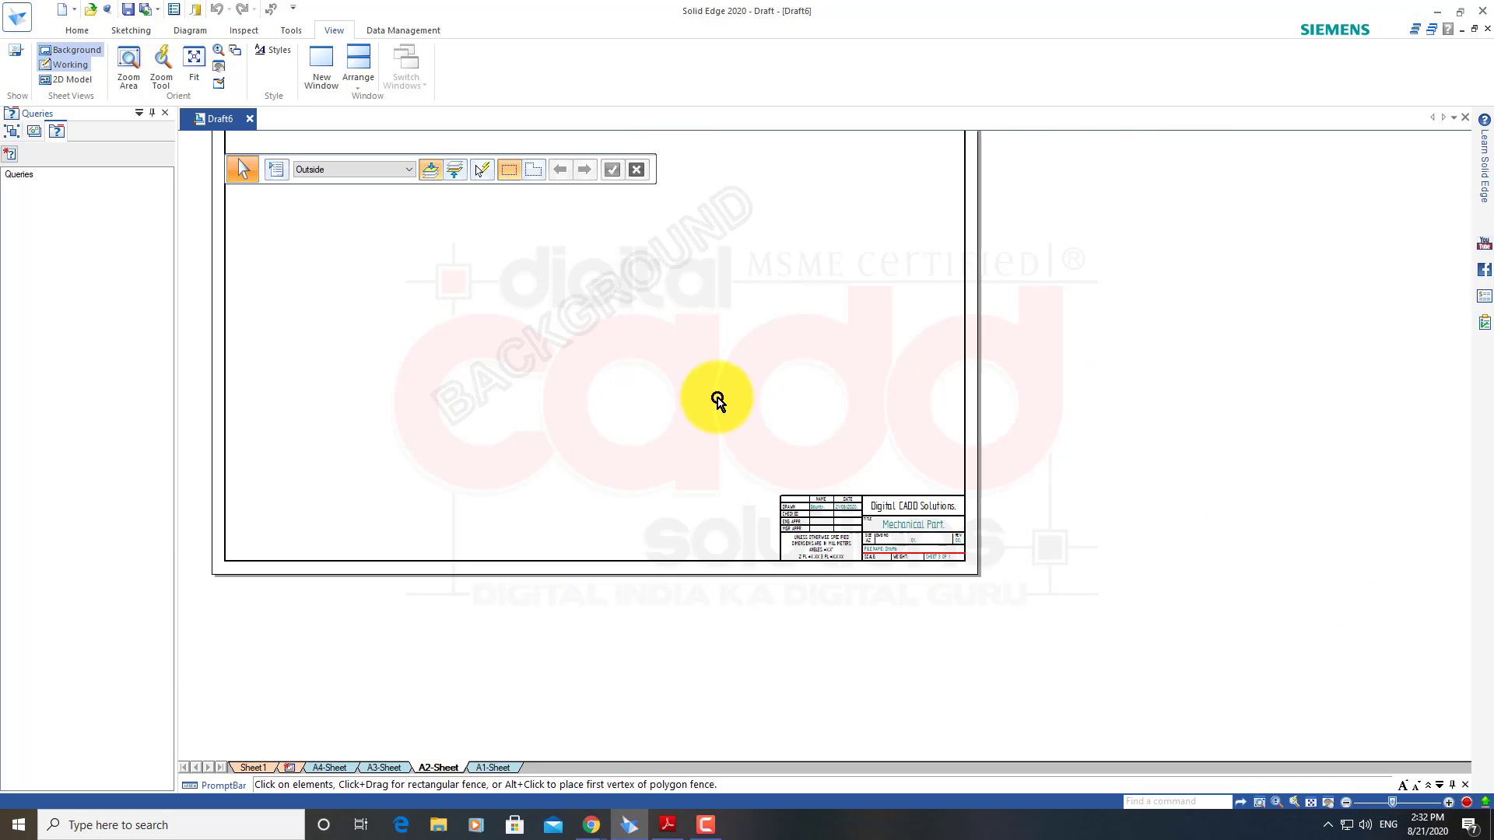
click(253, 770)
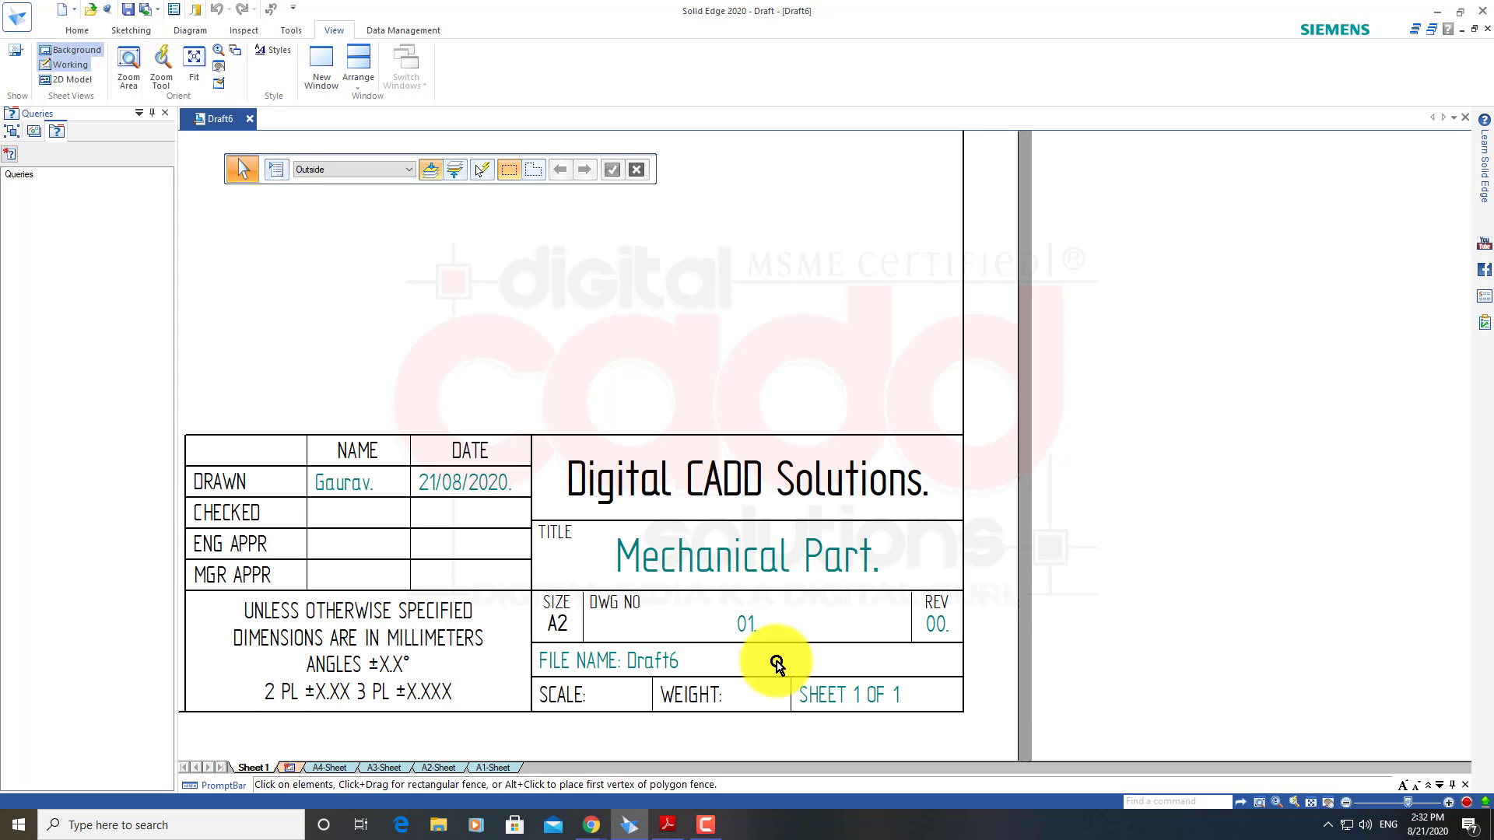
scroll(849, 642, down, 1)
scroll(843, 625, down, 2)
scroll(843, 625, down, 1)
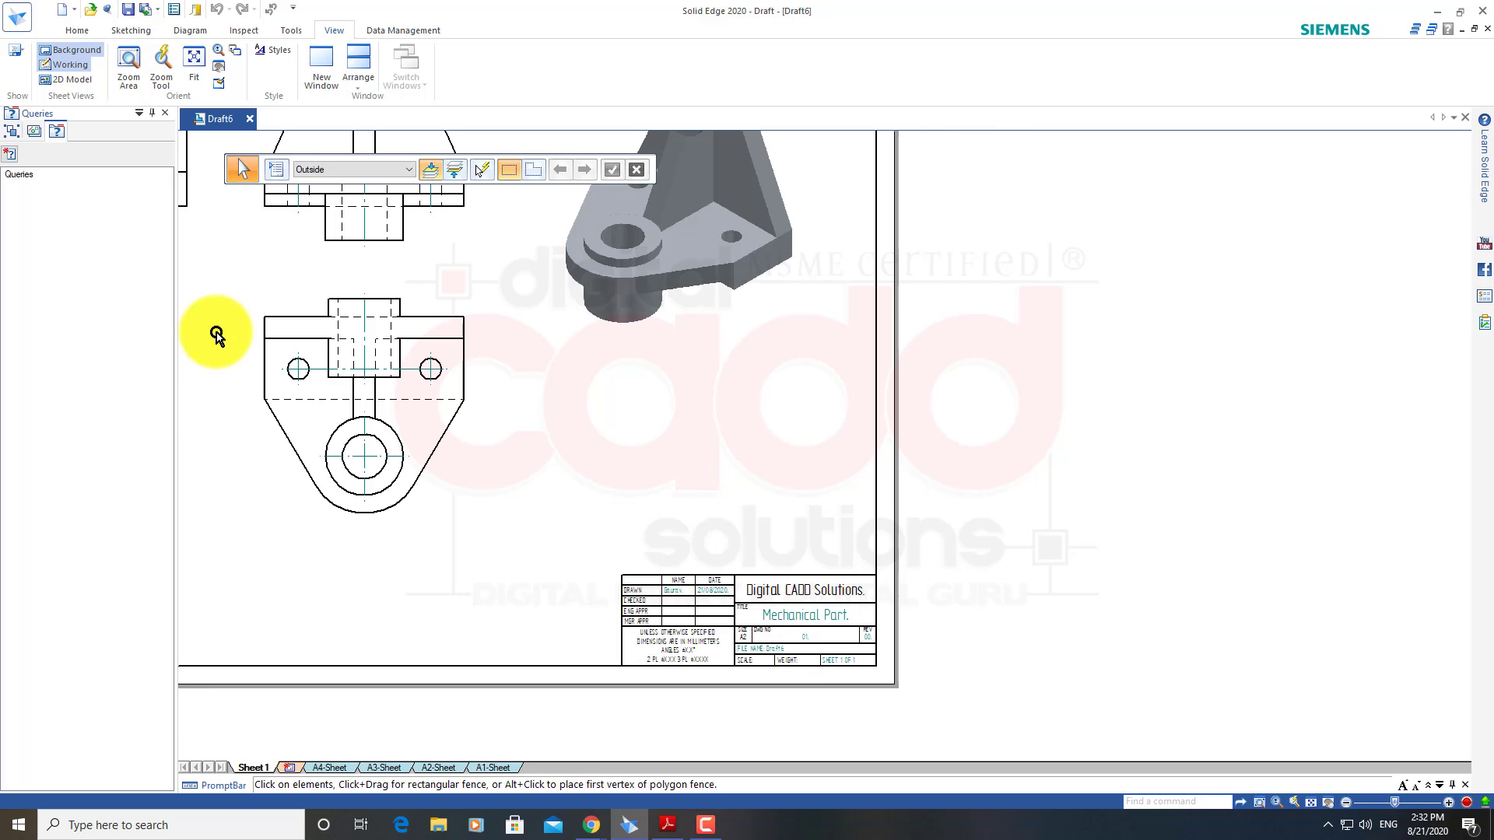
click(78, 31)
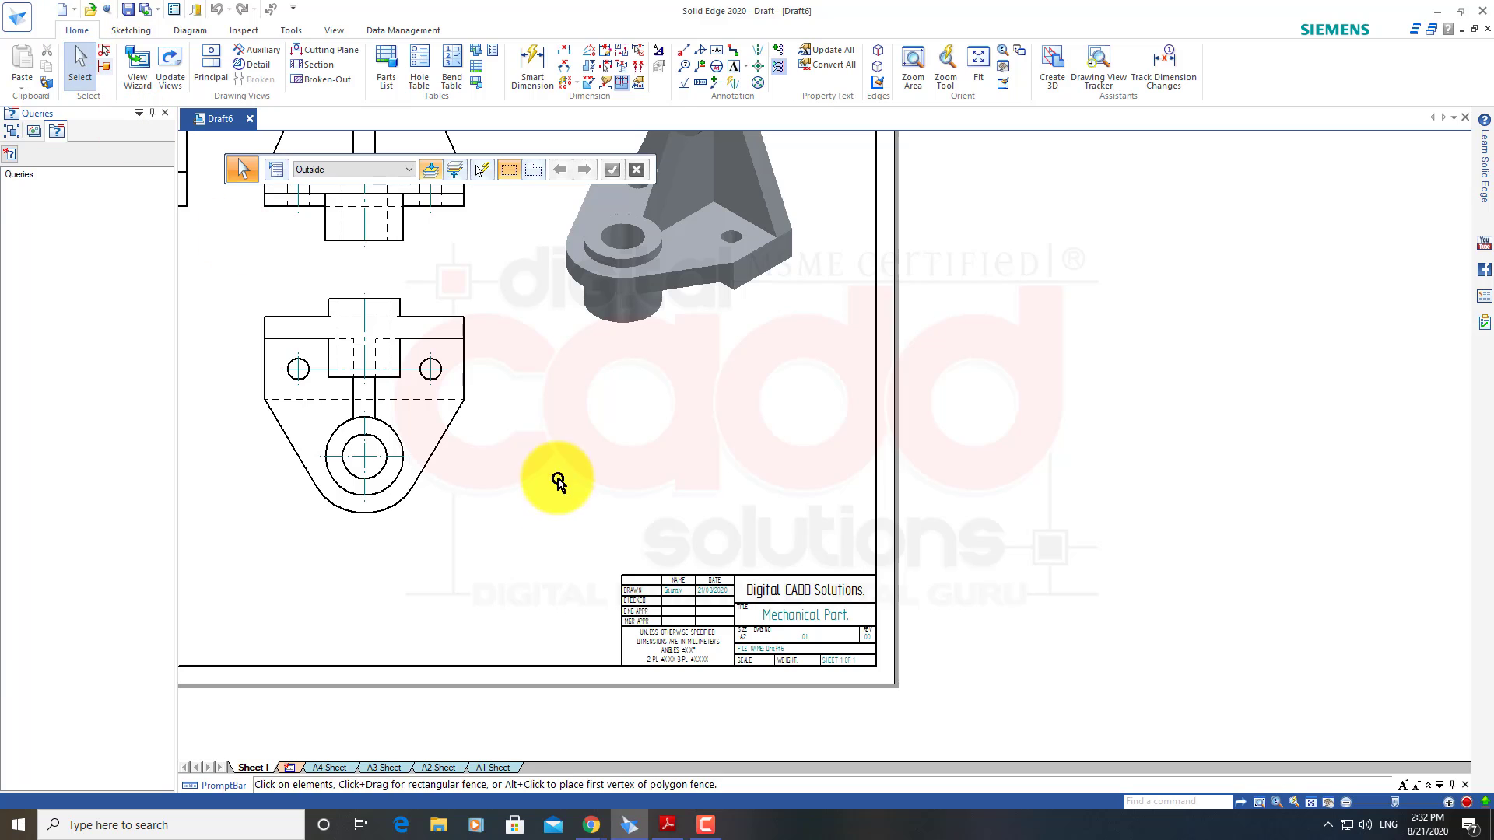
Start a new text entry in the NAME cell of the title block's CHECKED row
scroll(774, 628, up, 2)
scroll(716, 669, up, 1)
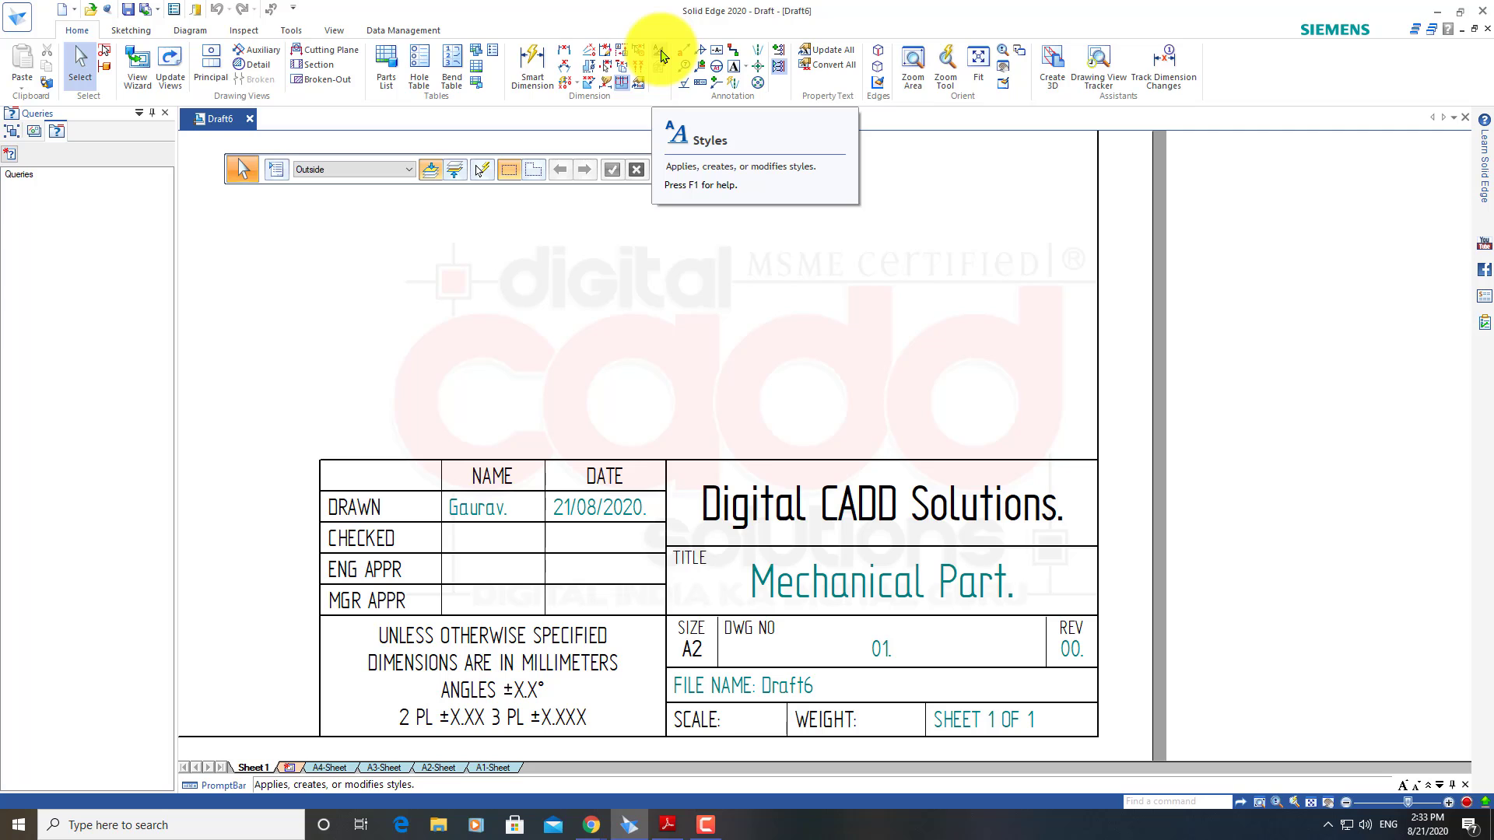
click(734, 74)
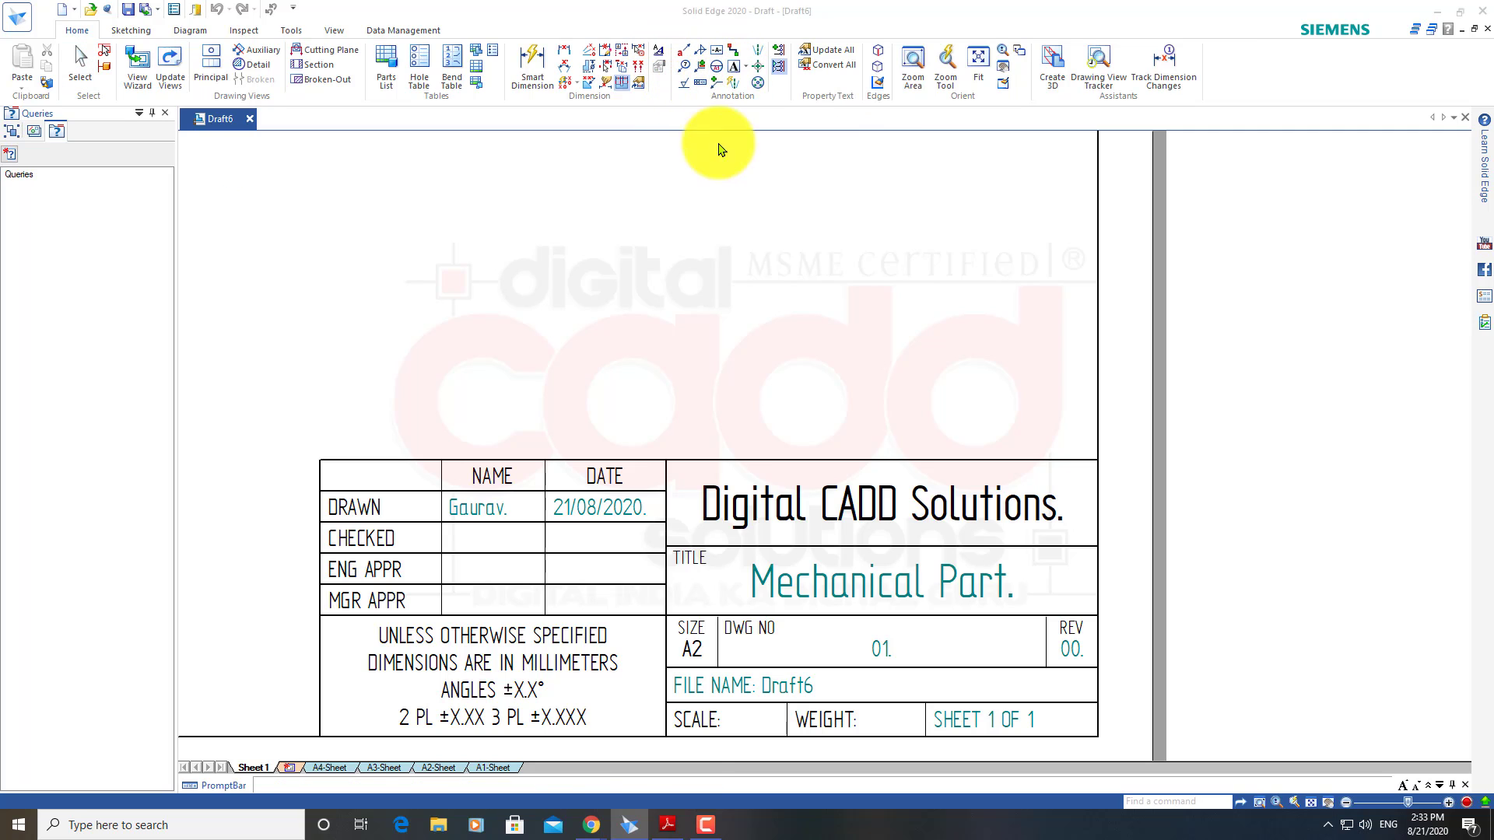
scroll(463, 540, up, 3)
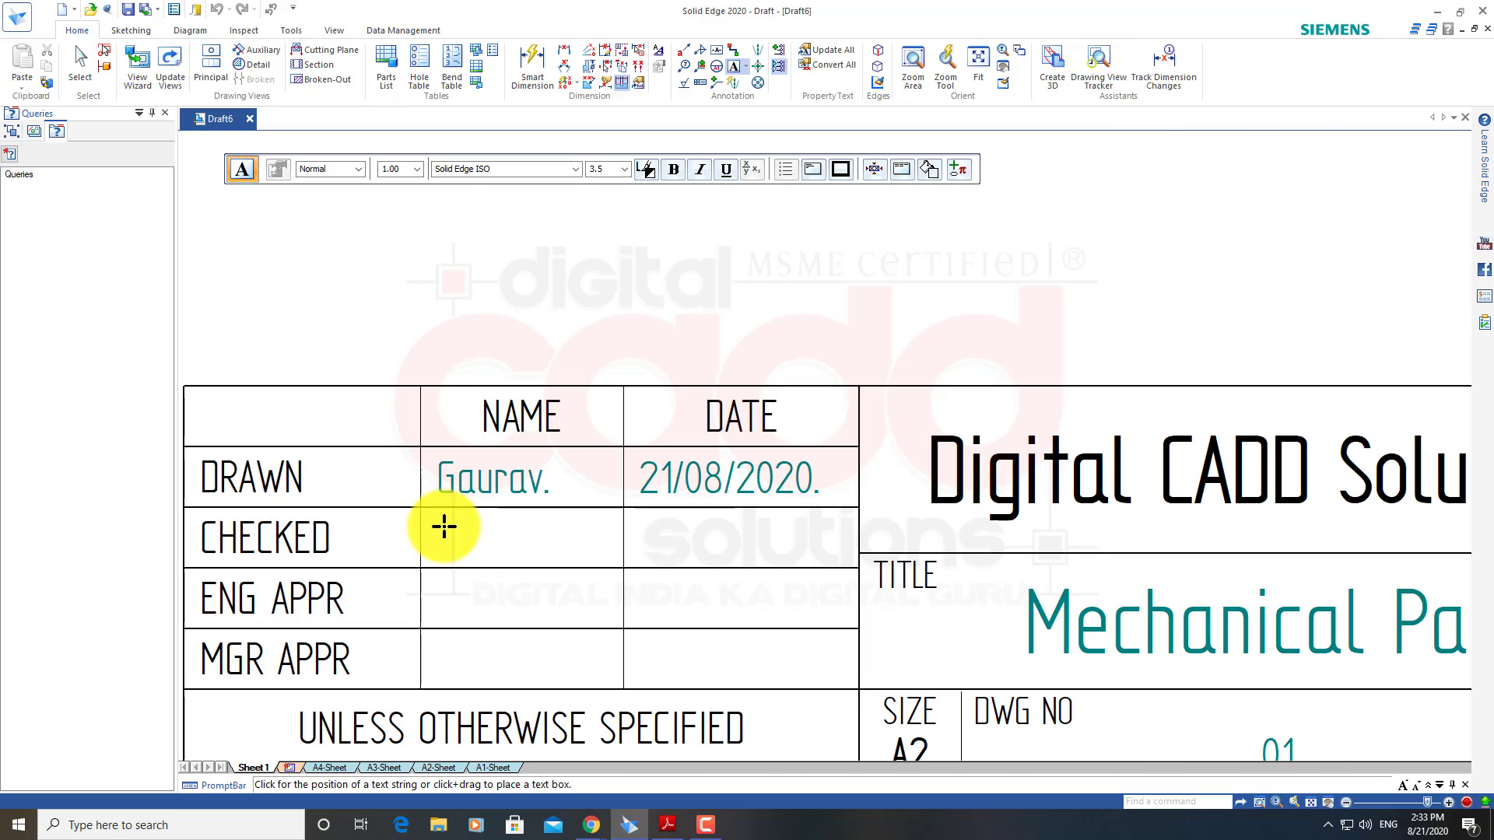
click(444, 527)
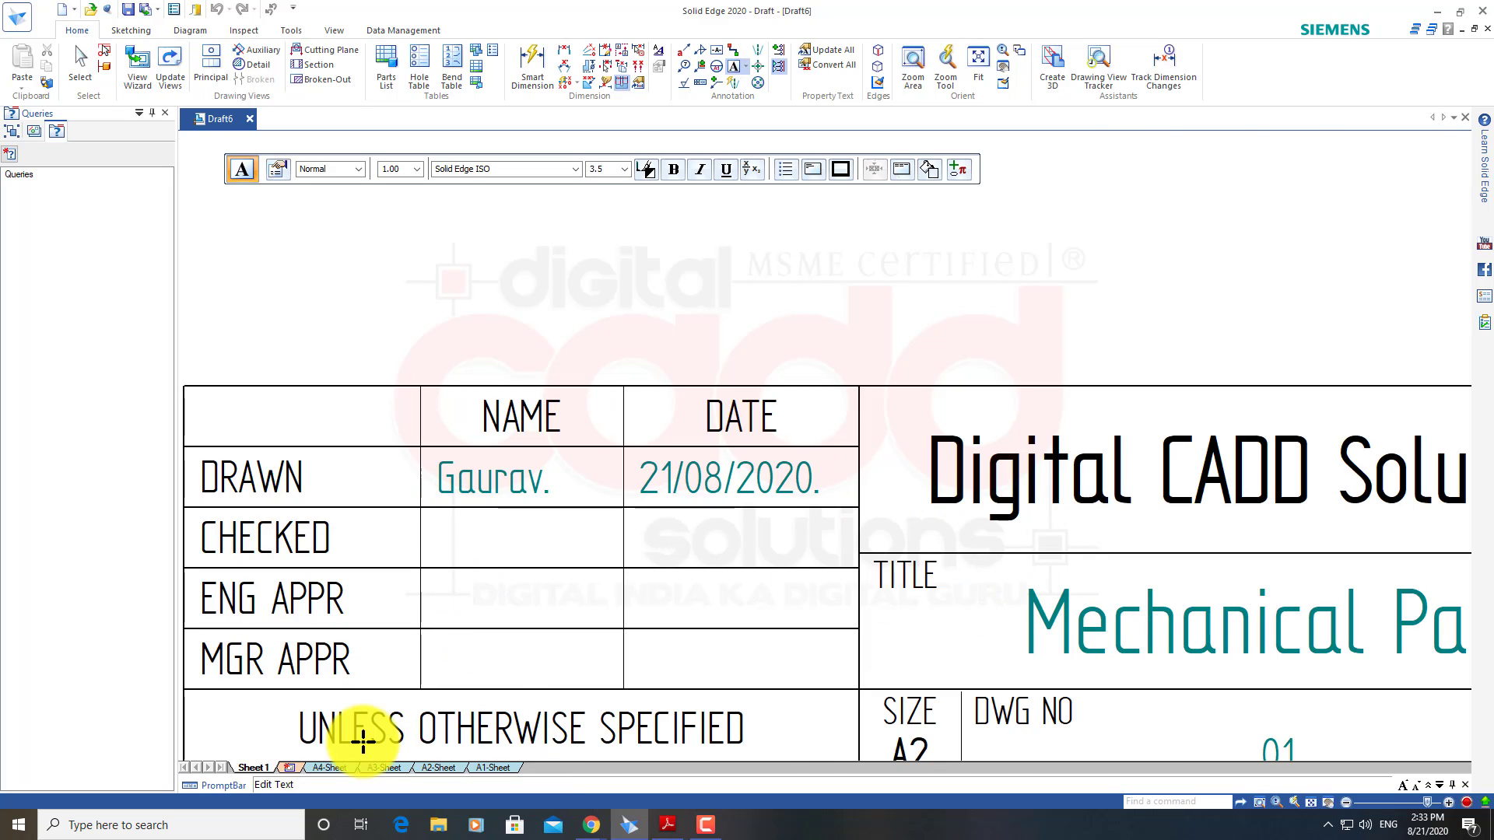
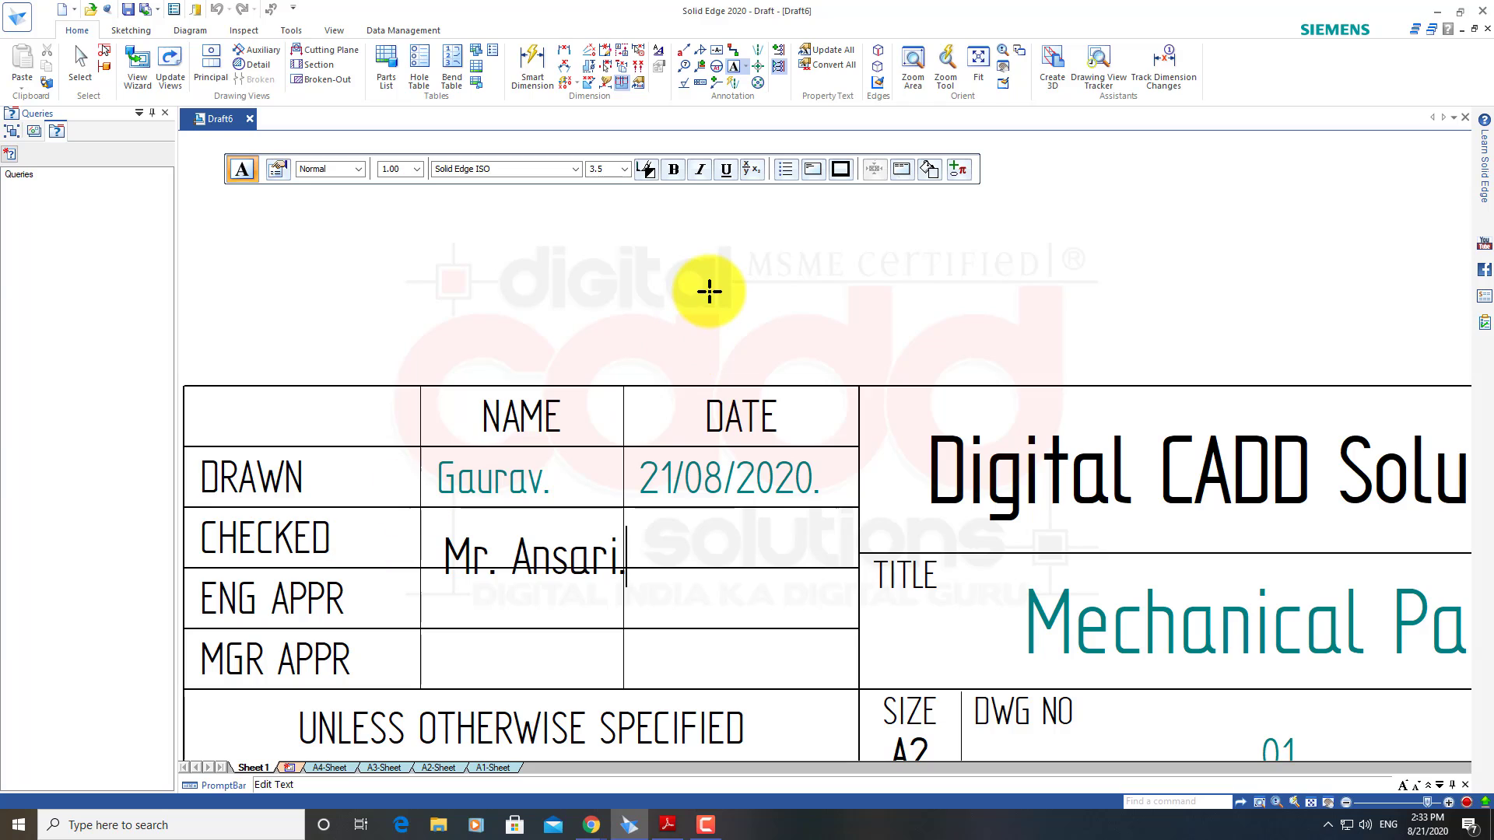
Cancel a stray text entry and pick out the checker's name in the CHECKED row
click(762, 285)
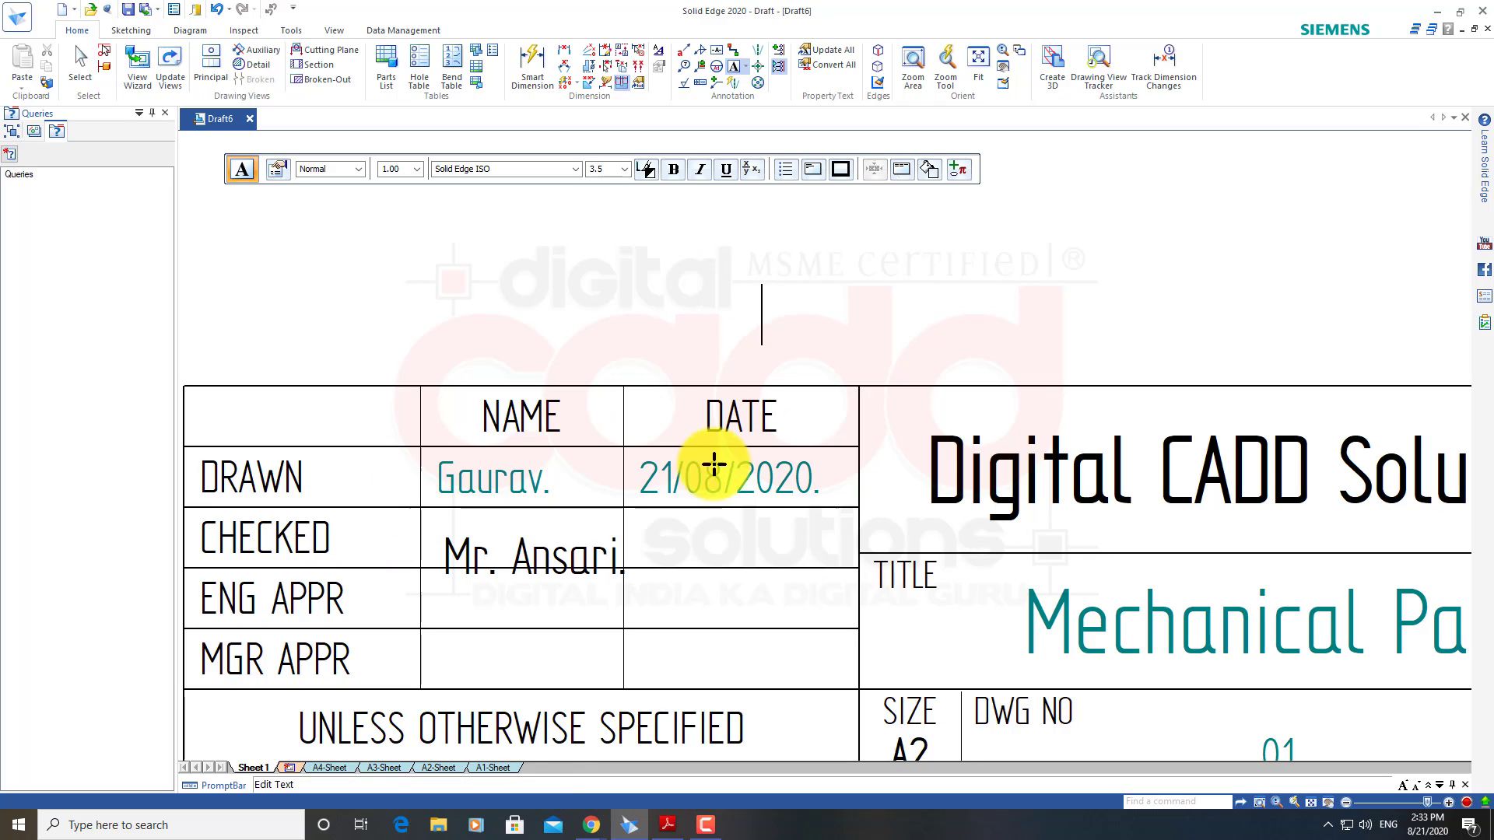
key(Escape)
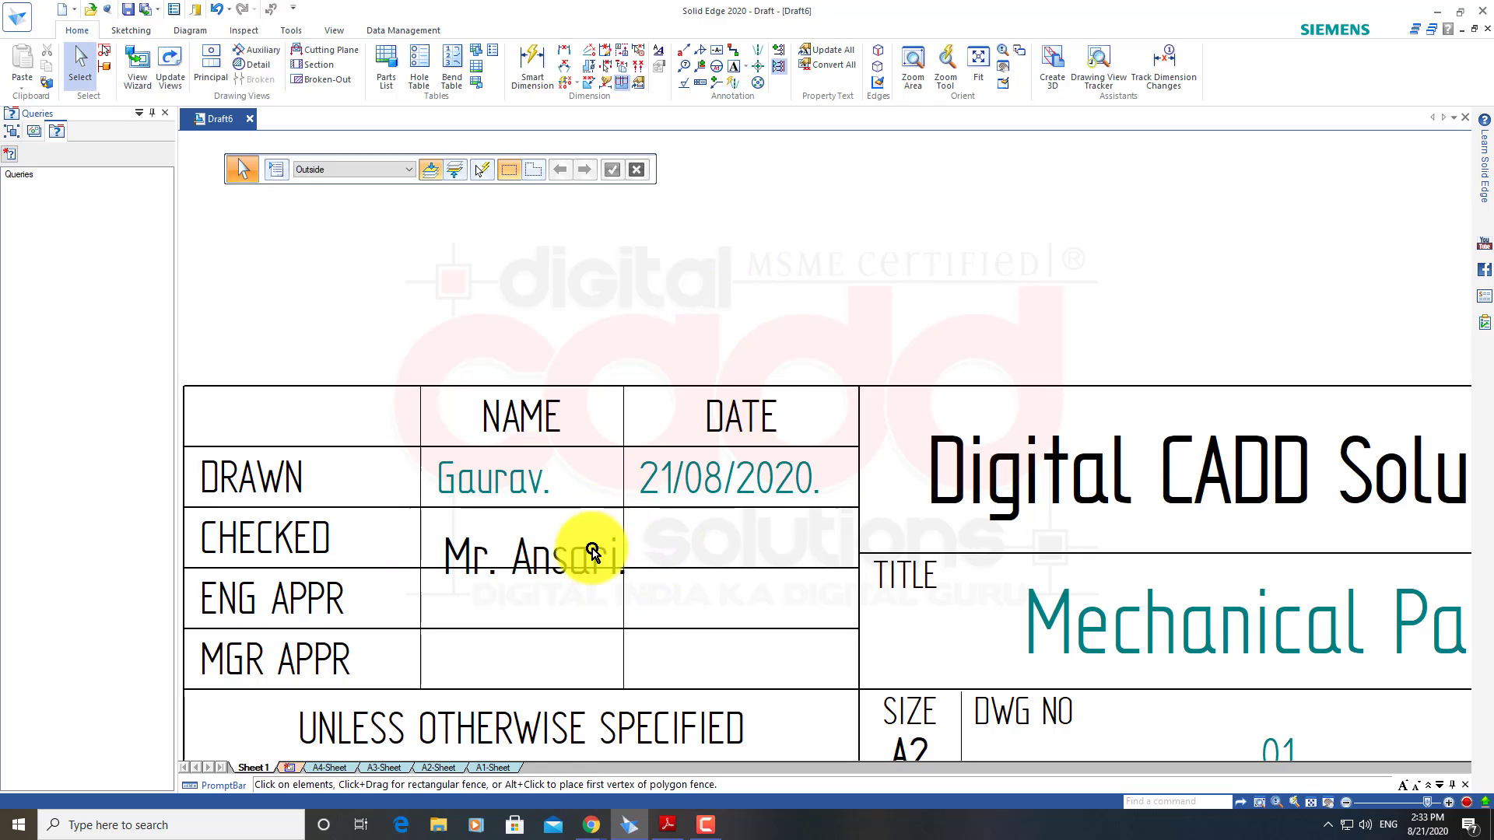
click(575, 544)
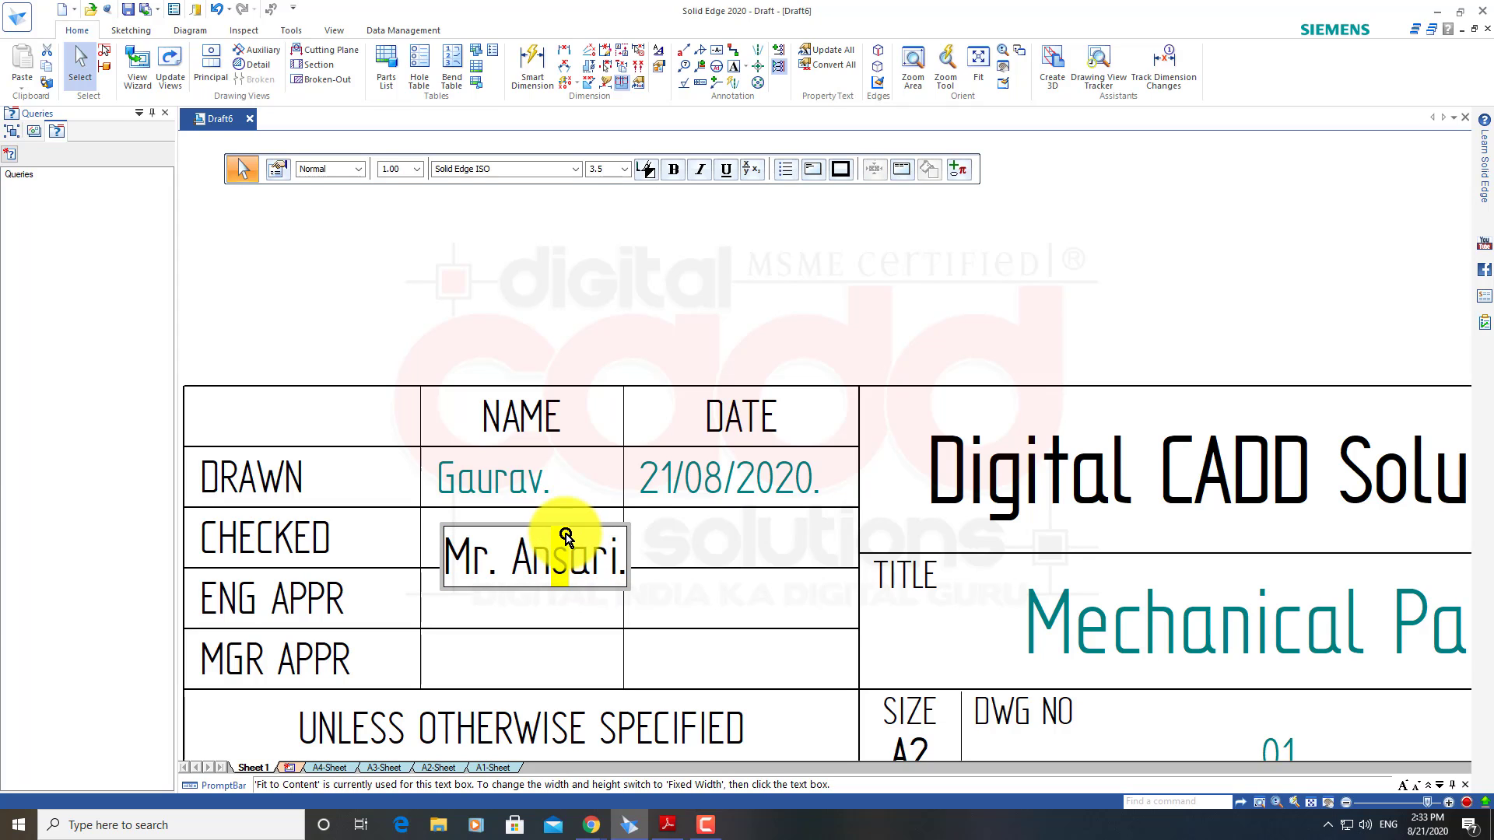
click(683, 272)
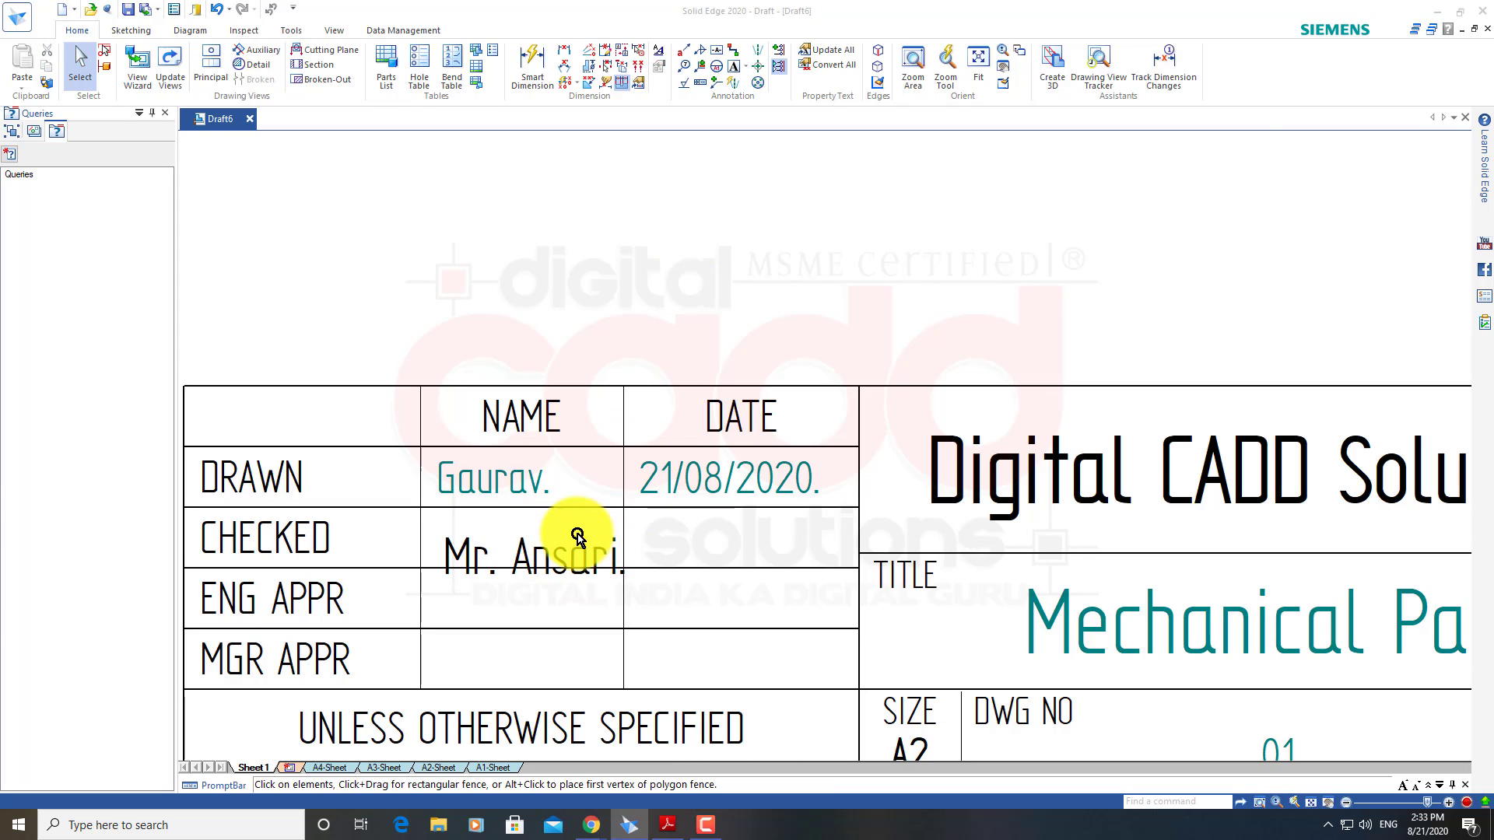
click(568, 557)
scroll(617, 457, down, 3)
click(778, 274)
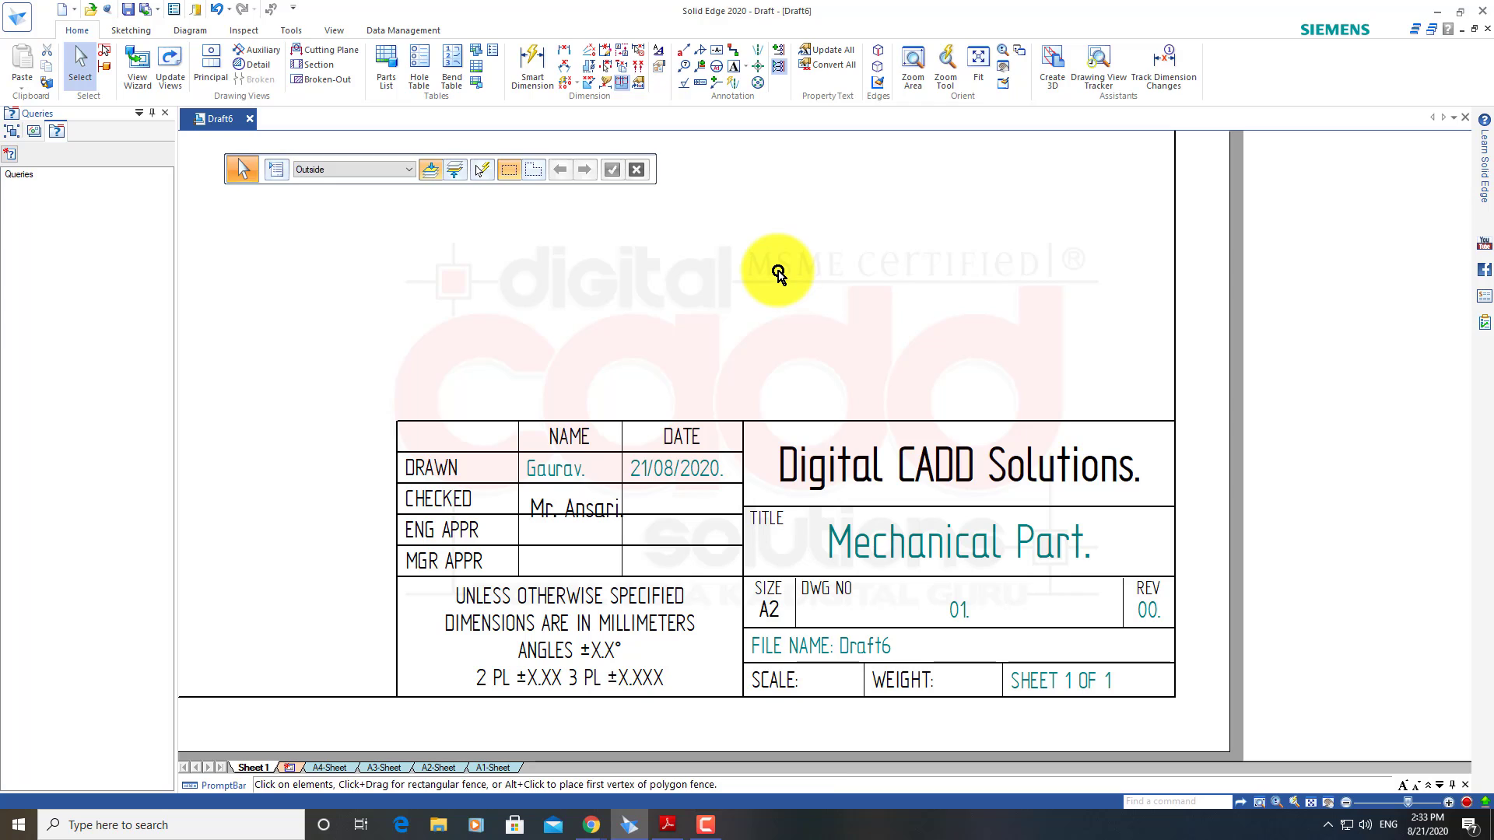
Delete the checker's name text from the title block's CHECKED row
click(593, 520)
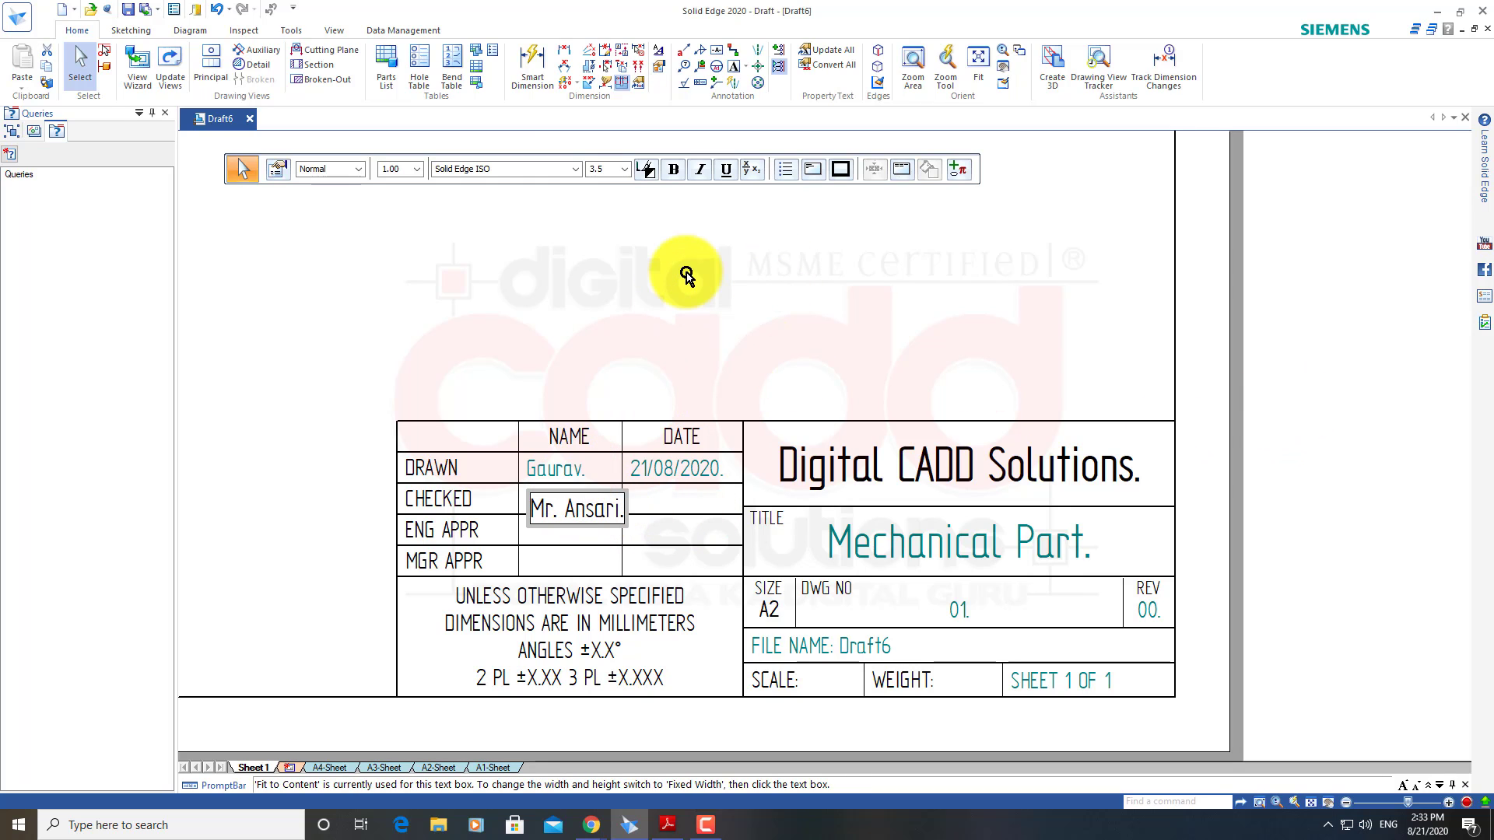
scroll(669, 468, up, 2)
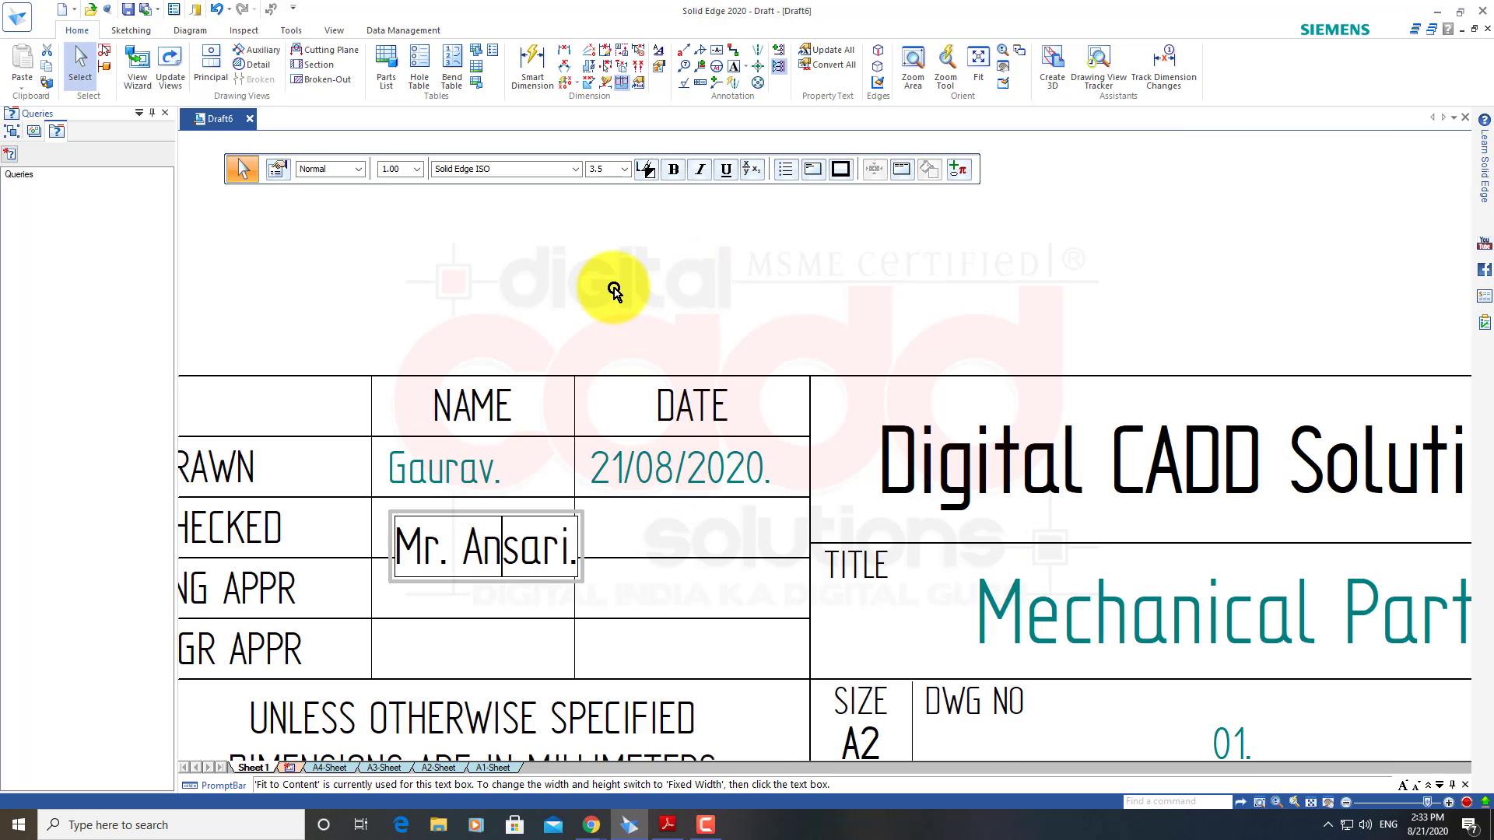
click(612, 288)
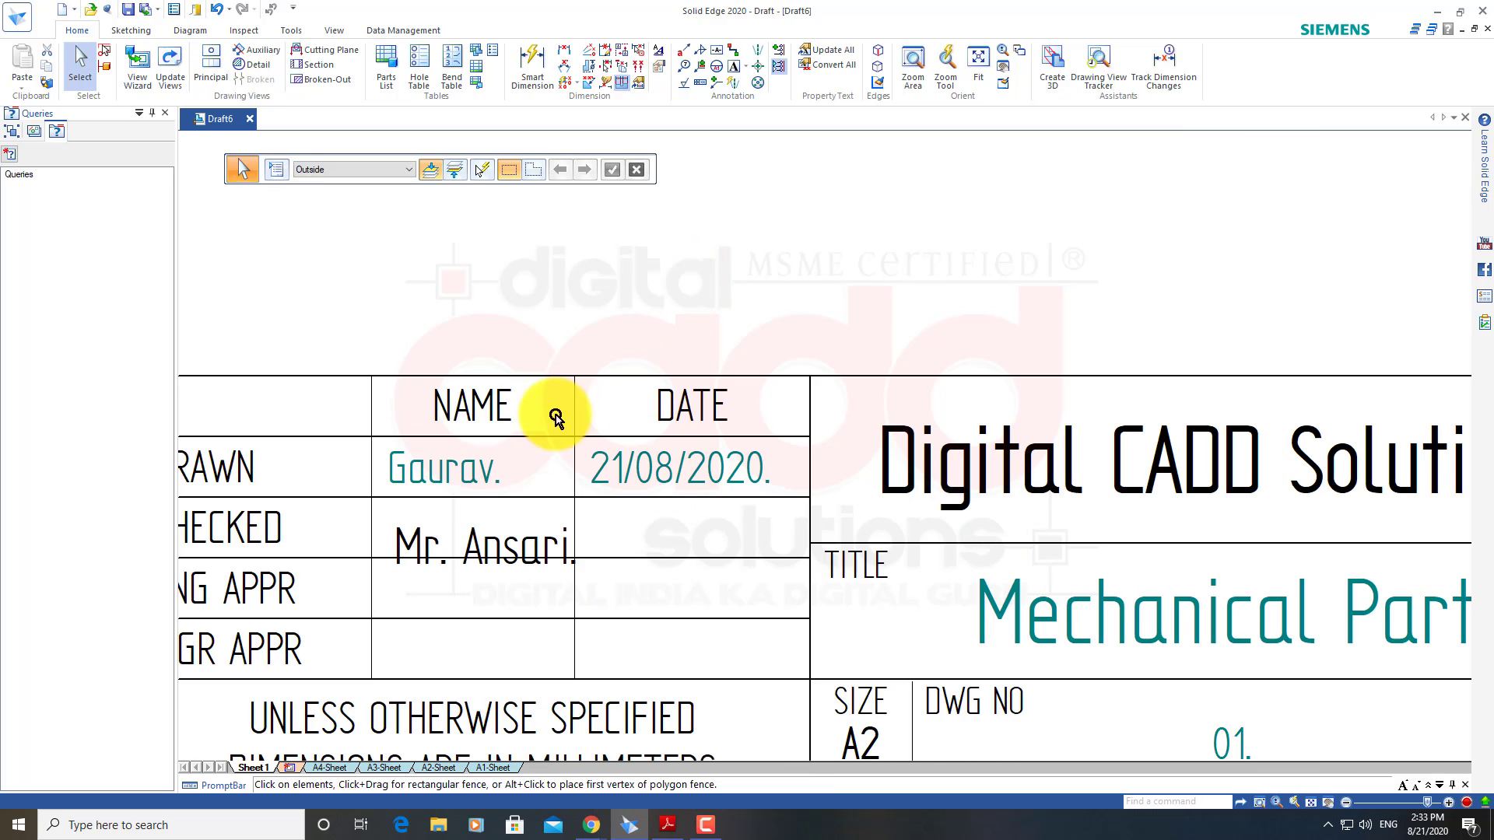
click(542, 578)
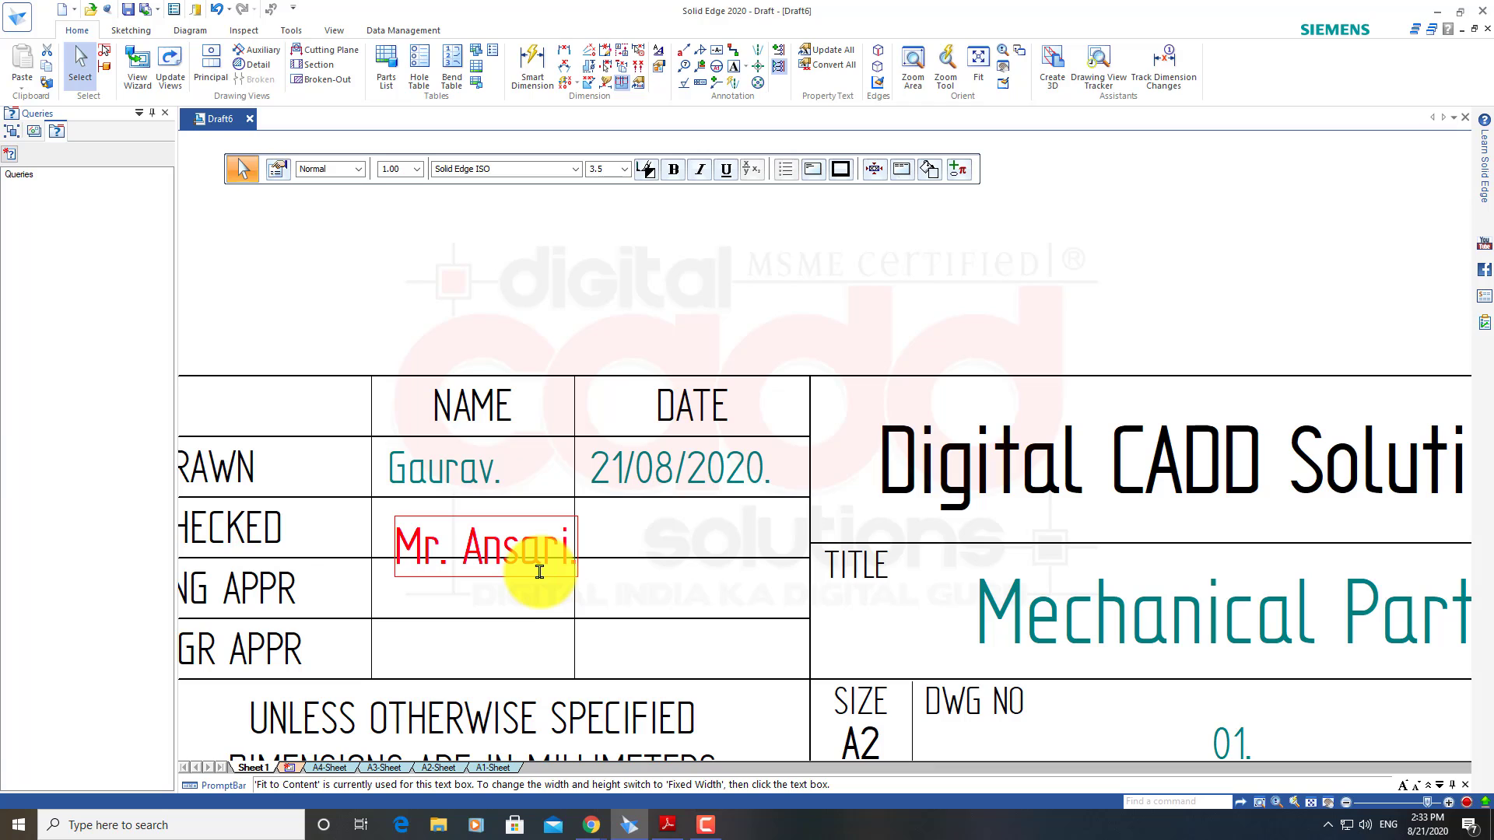
click(754, 258)
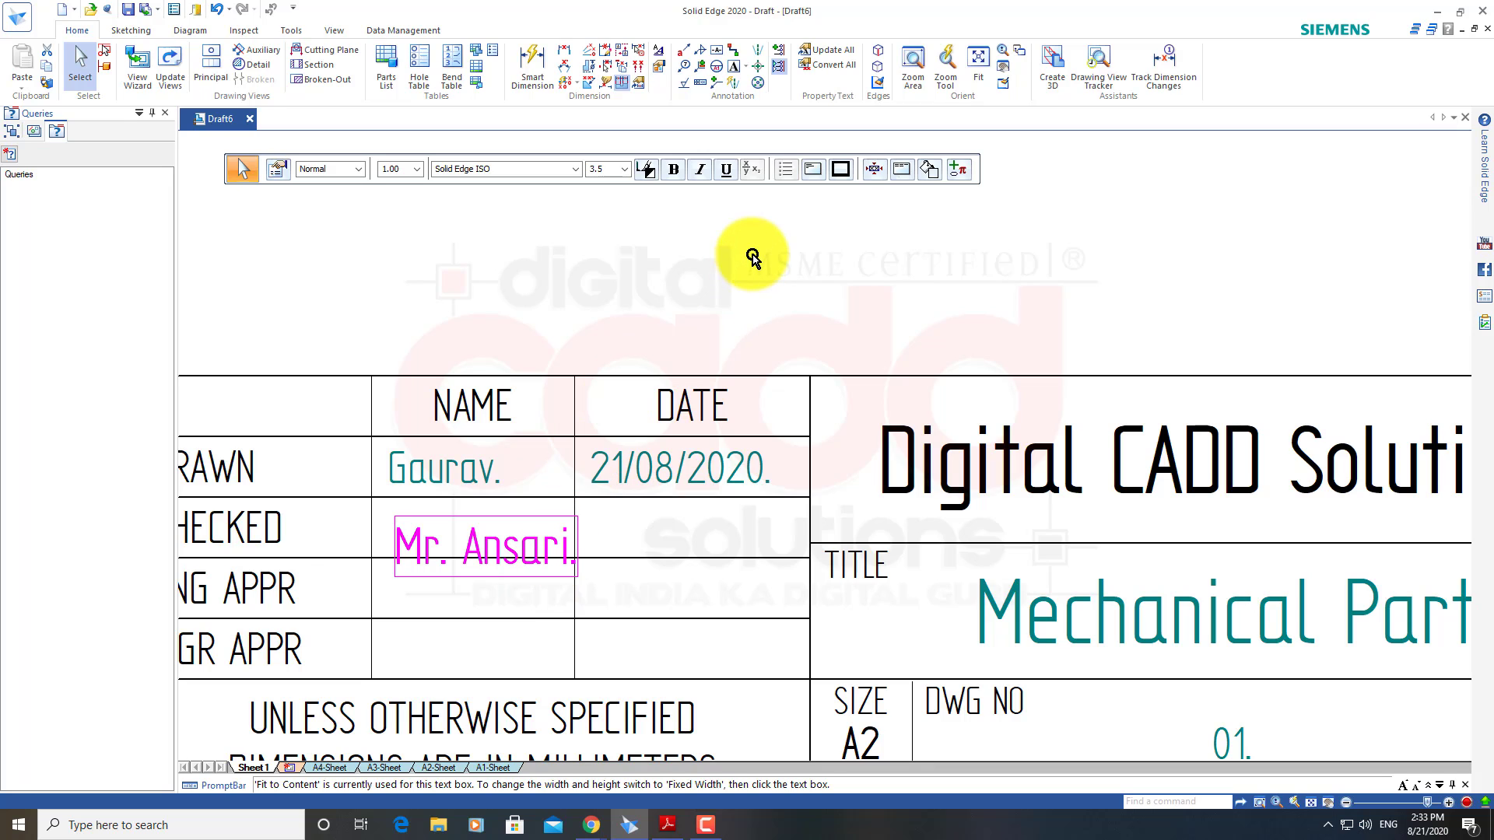
click(537, 576)
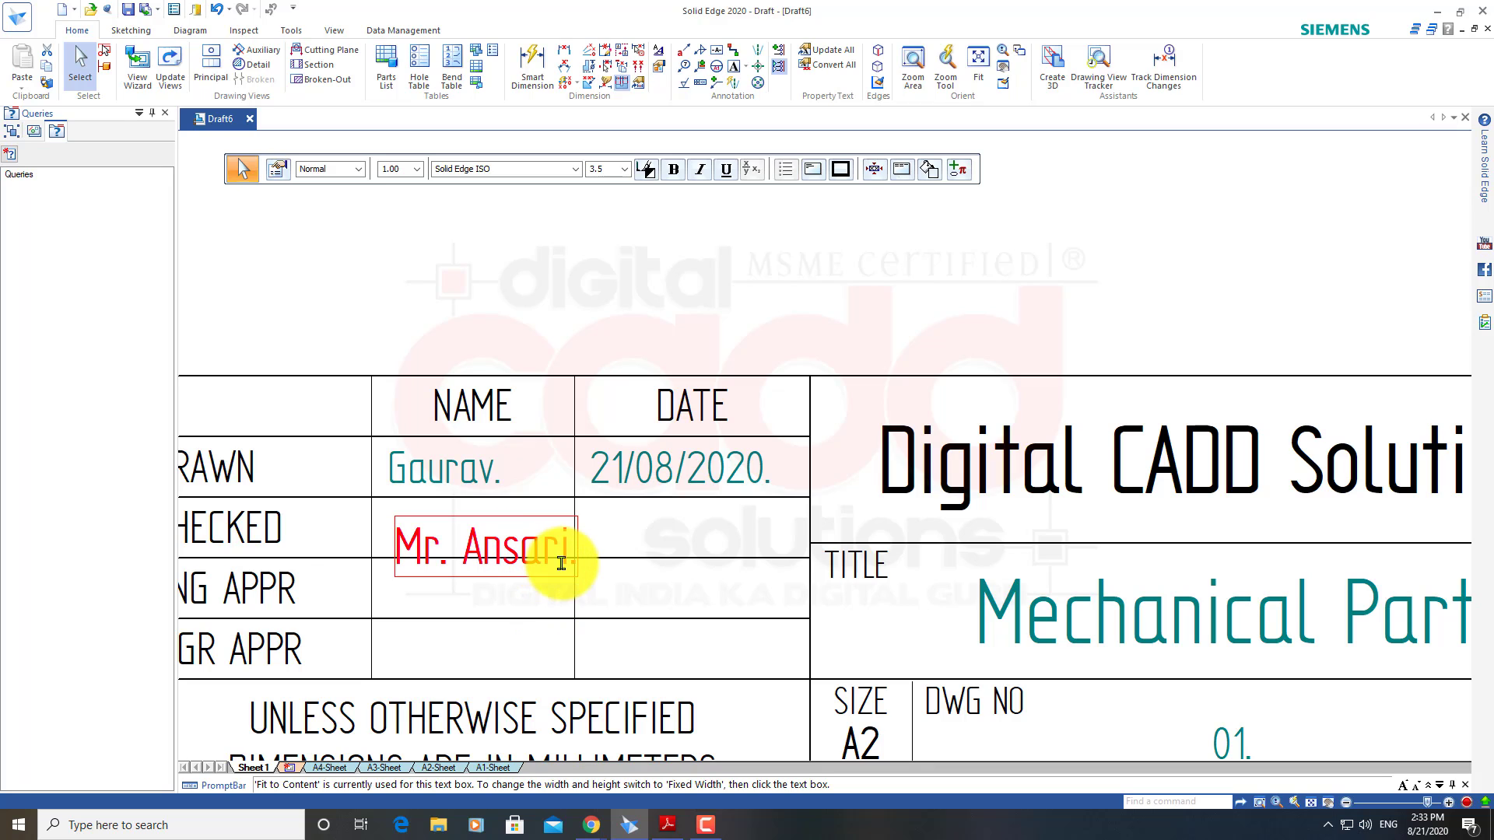
key(Delete)
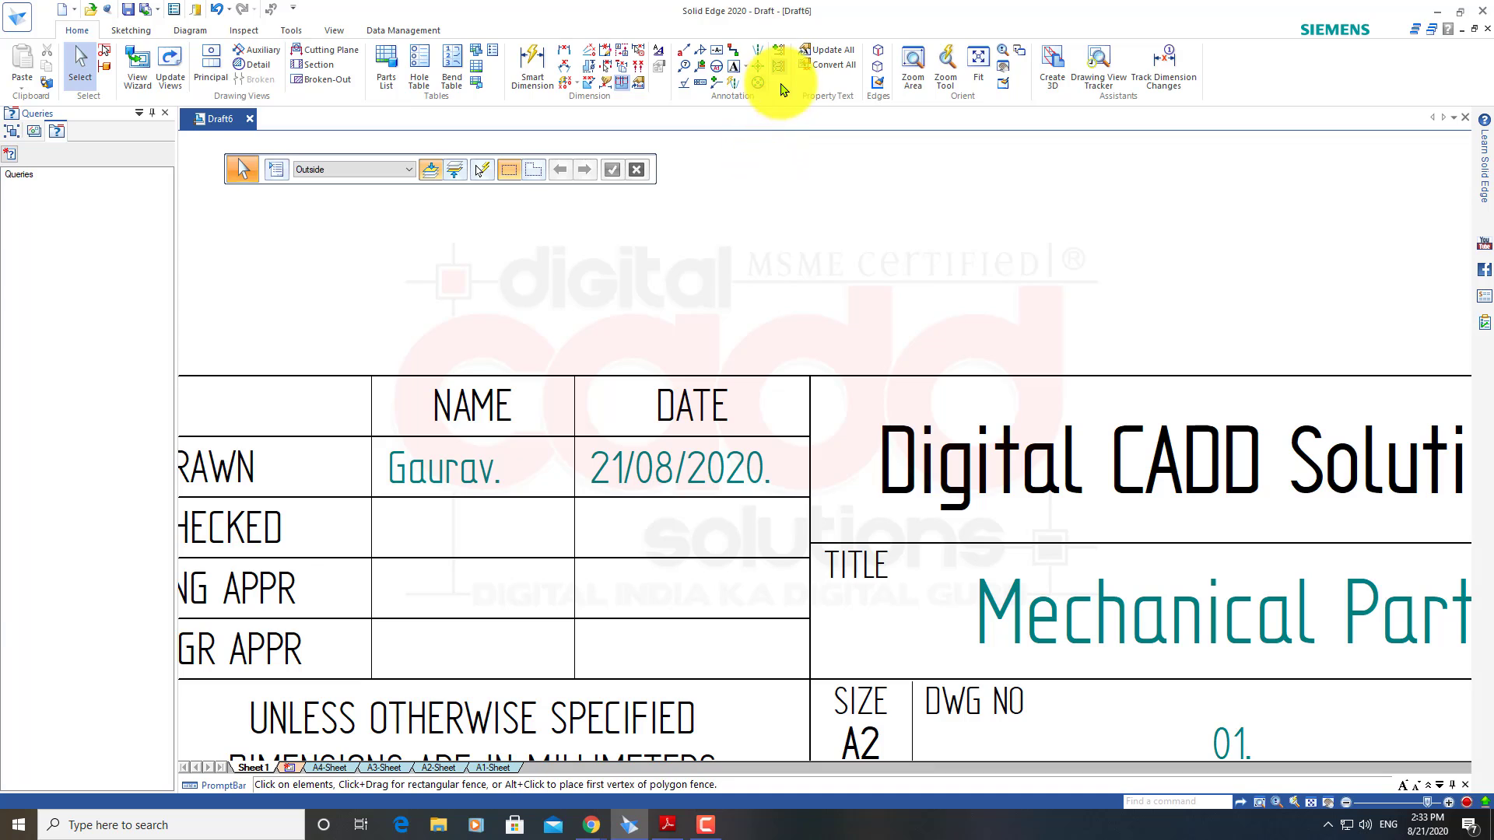
Start a text note in the empty CHECKED name cell, then cancel it
click(735, 69)
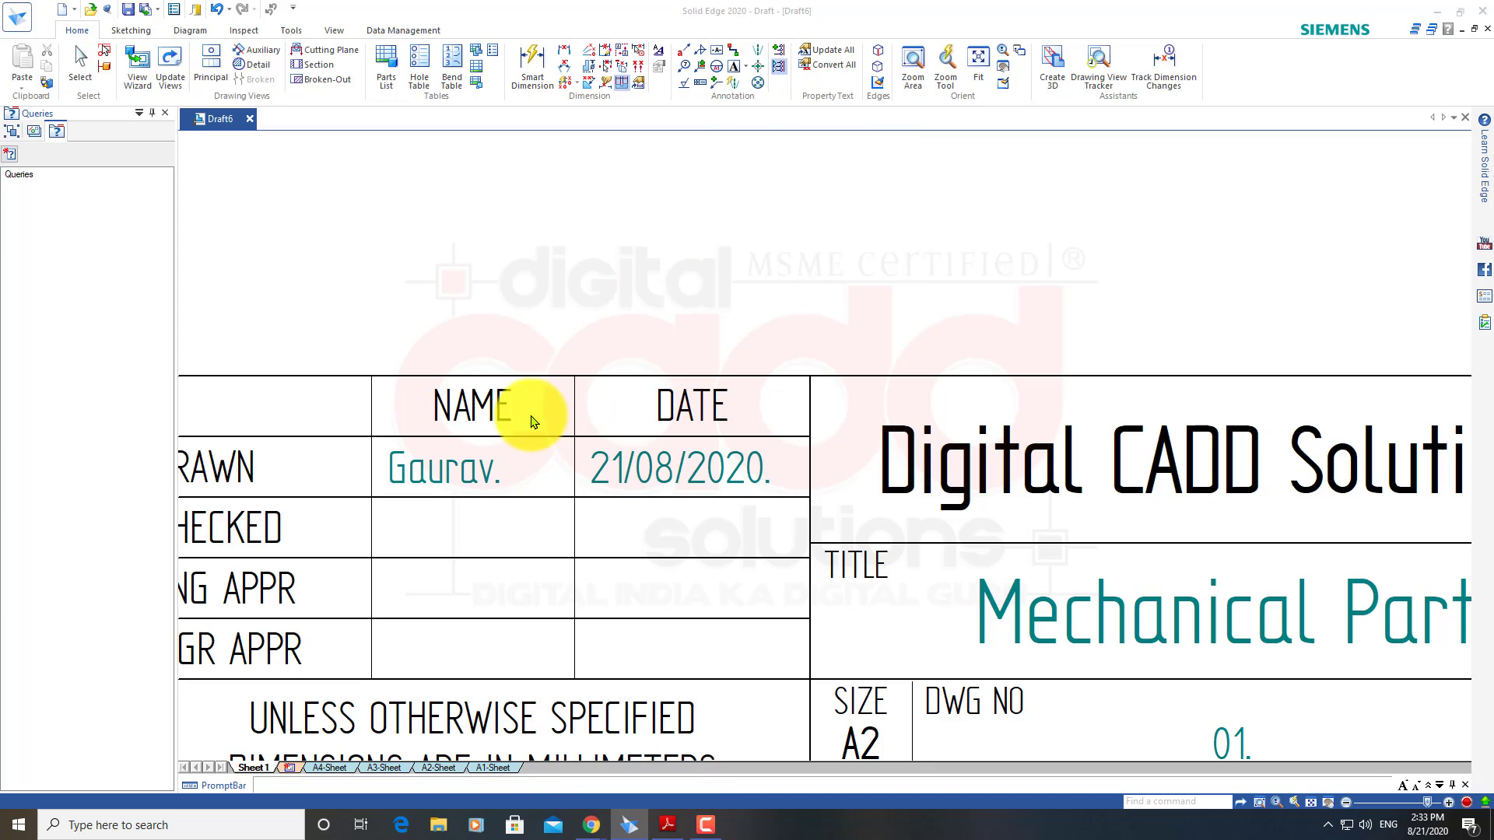
scroll(381, 524, up, 2)
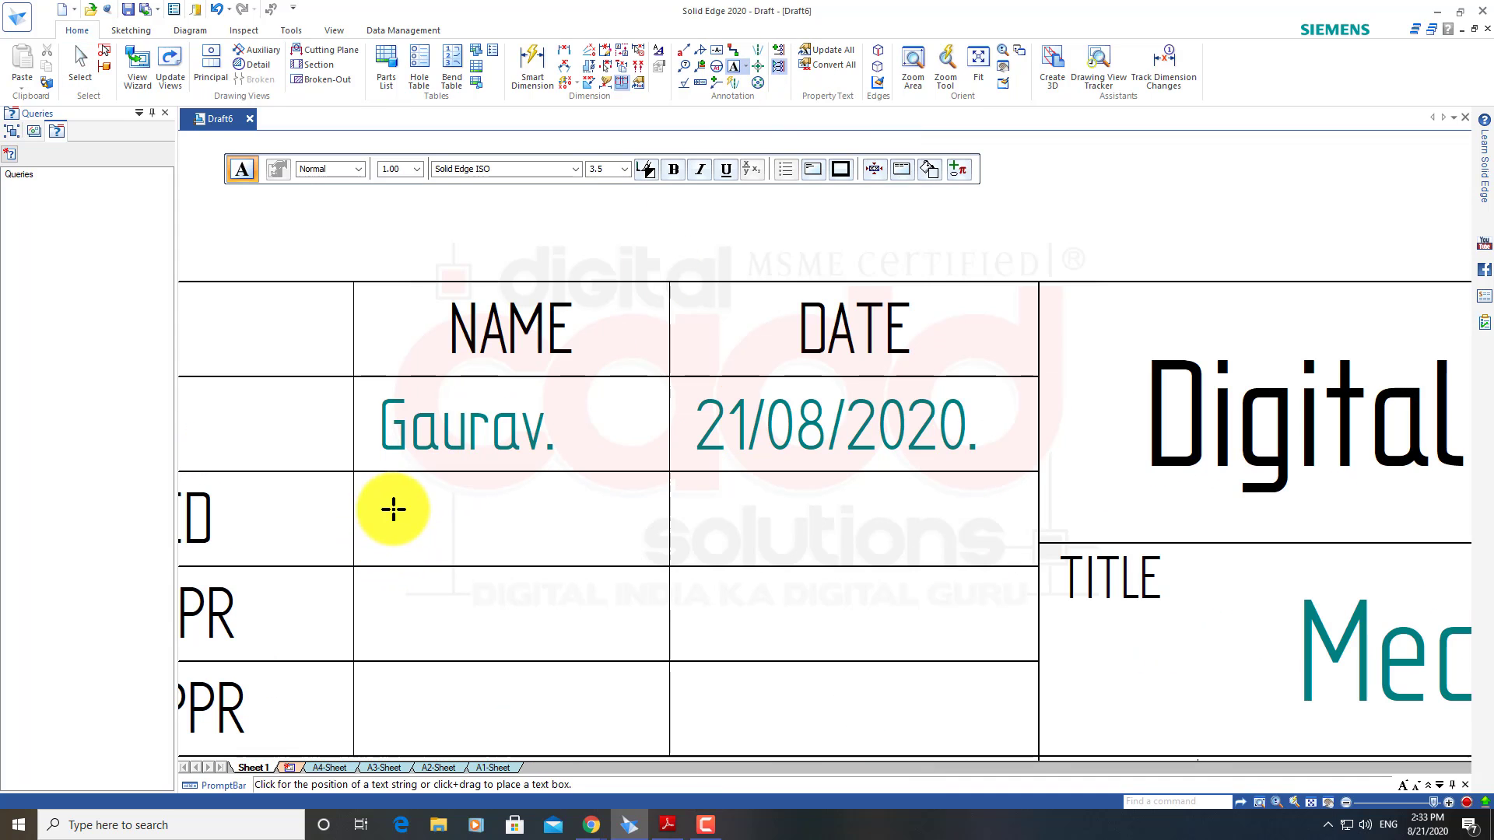
click(370, 511)
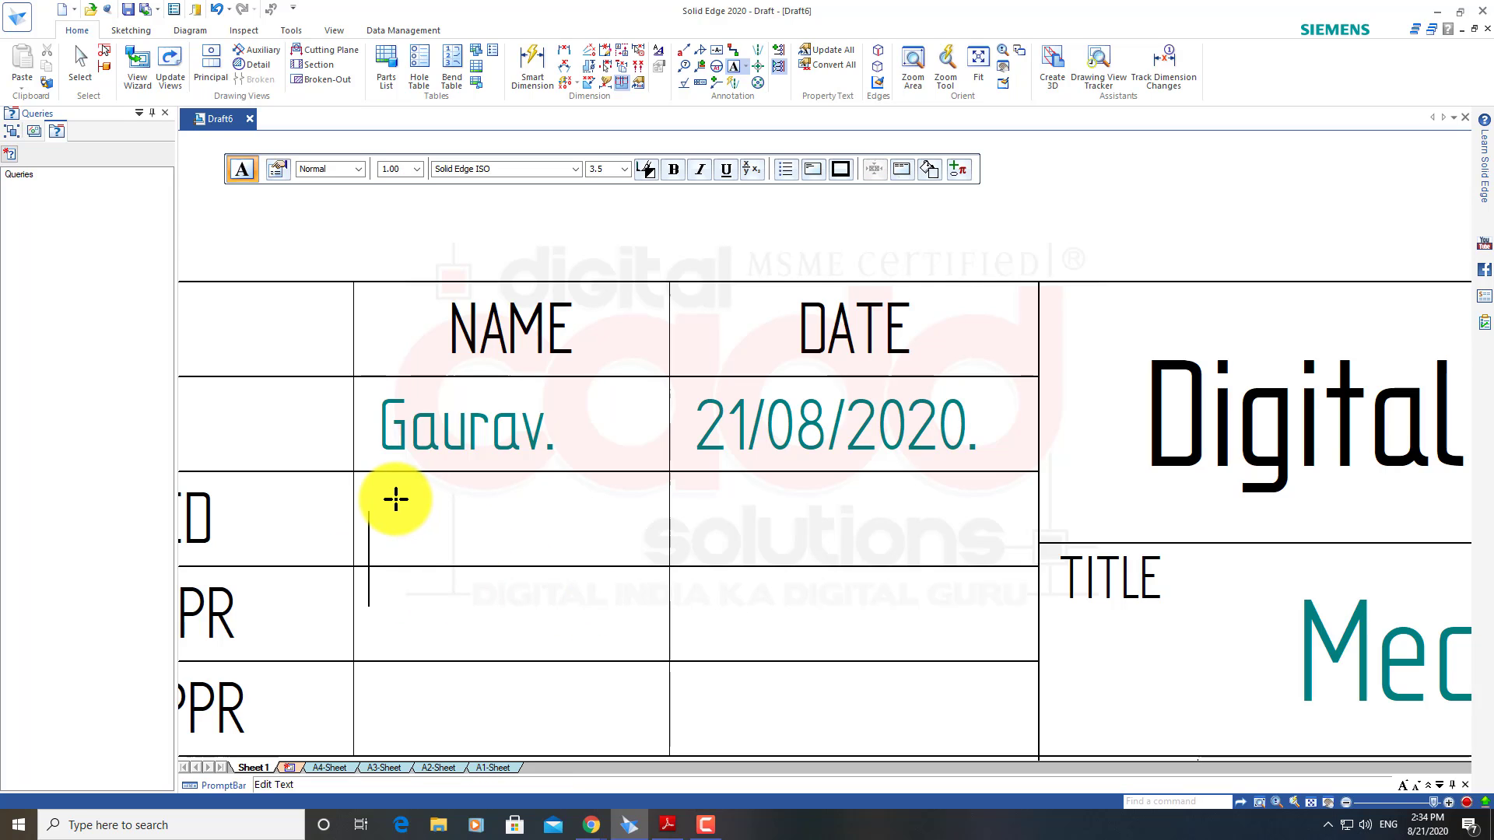
scroll(396, 500, down, 2)
scroll(534, 527, down, 1)
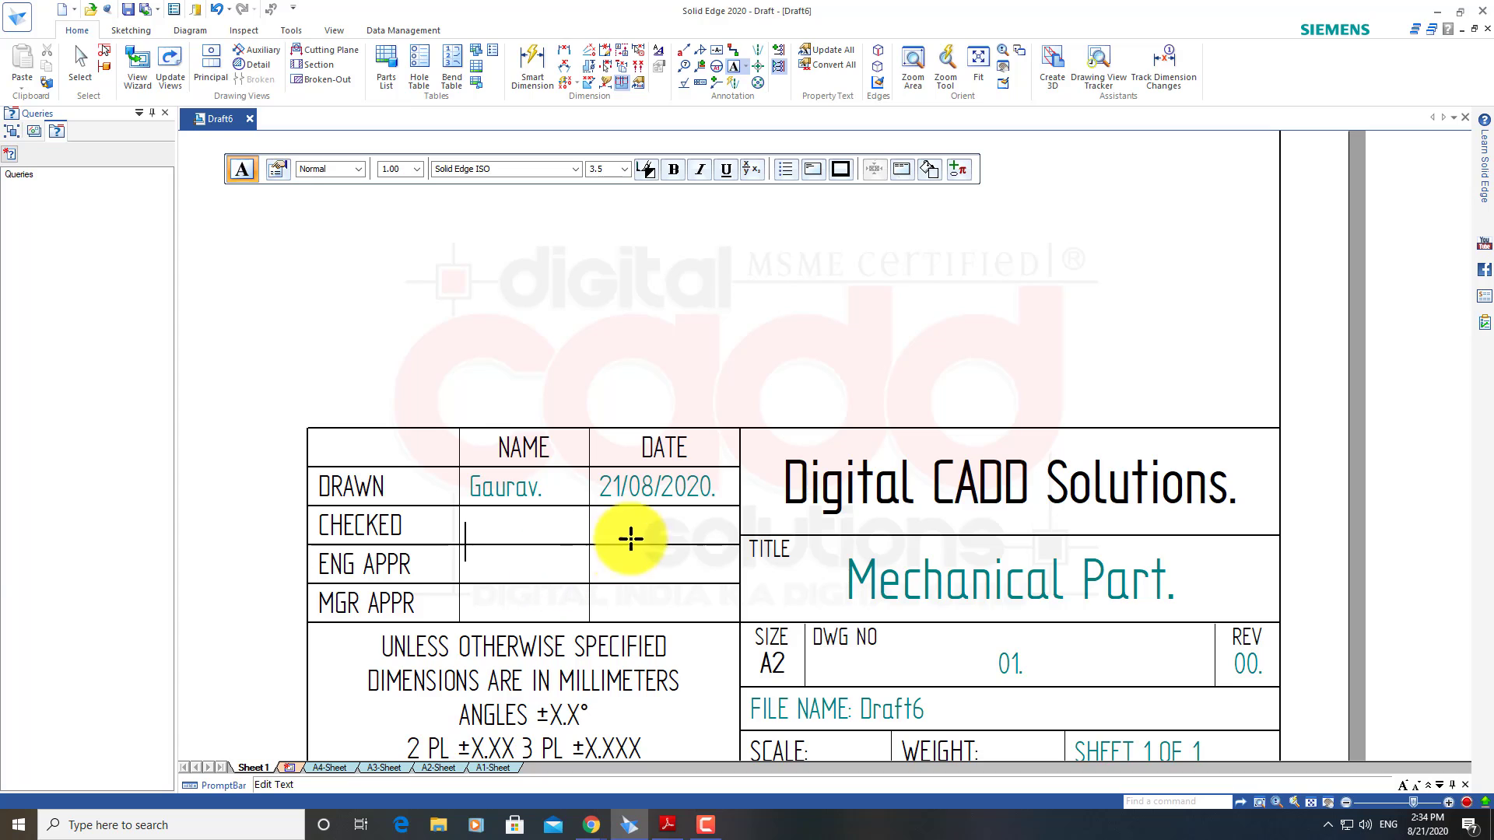
scroll(631, 538, down, 2)
key(Escape)
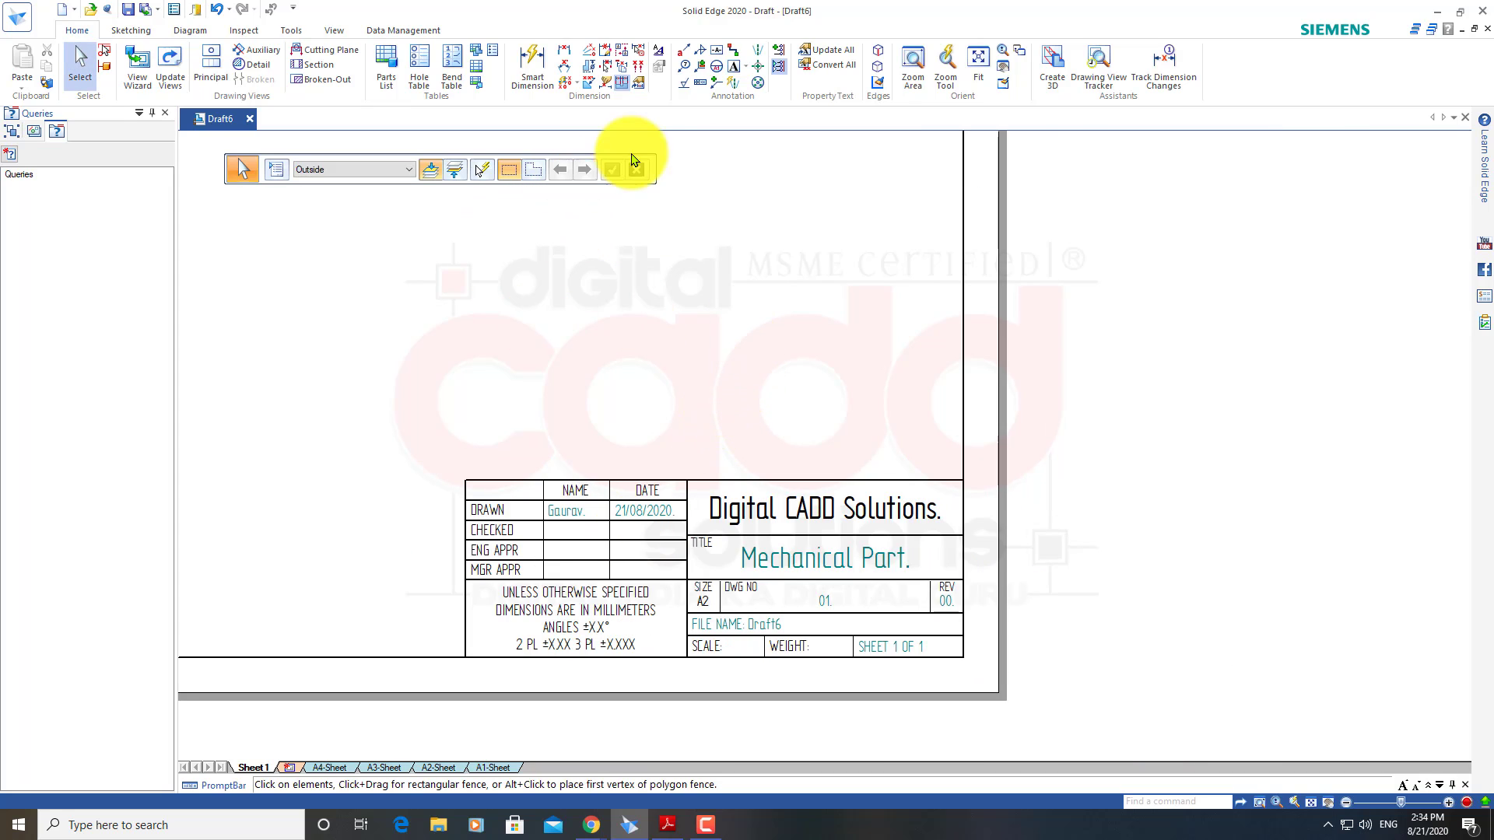
Place a text note with the checker's name just above the title block
click(734, 67)
click(736, 354)
text(Mr. Rahul.)
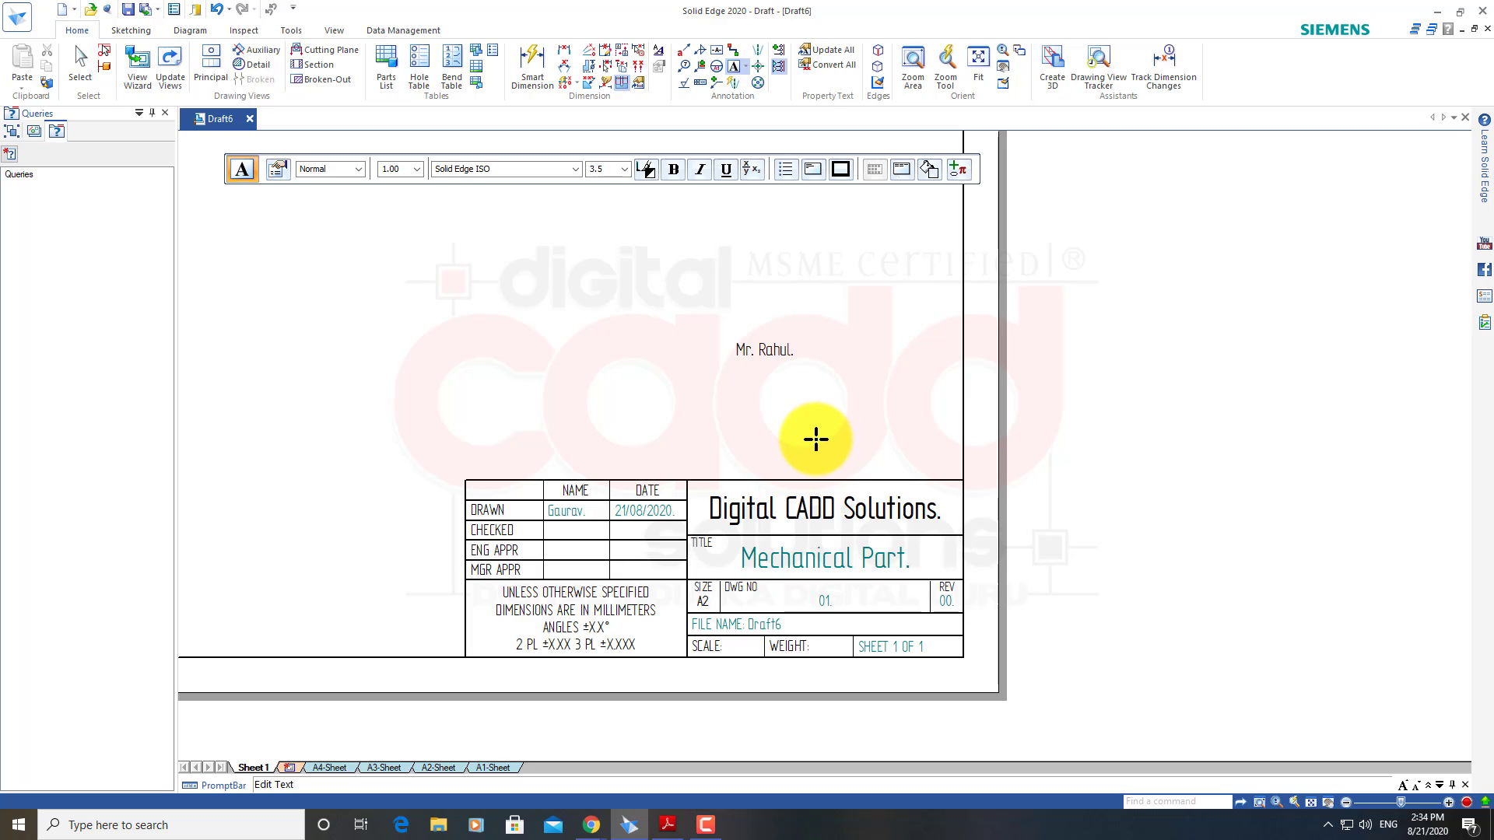
key(BackSpace)
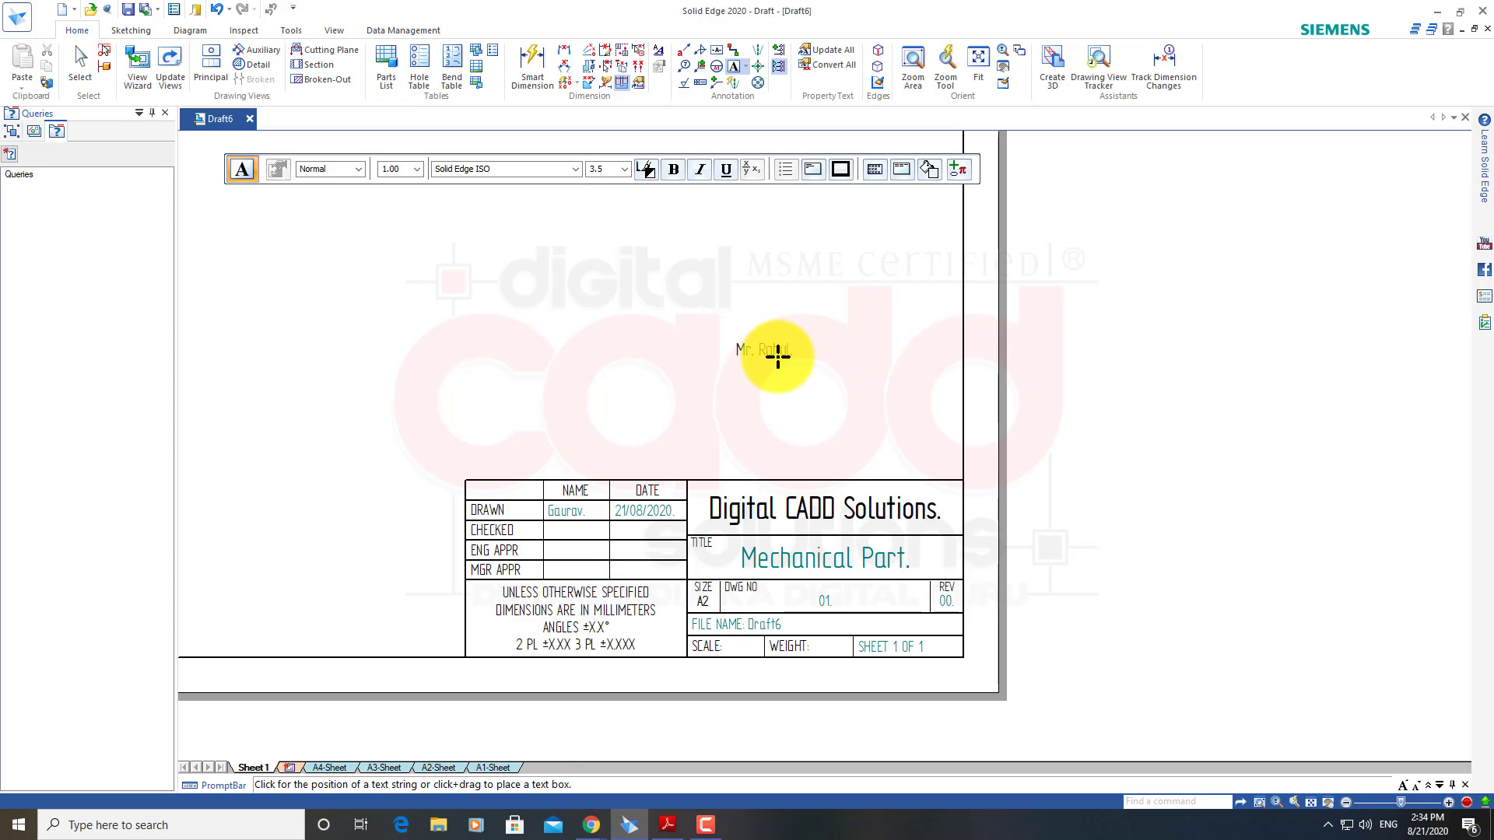
scroll(813, 362, up, 3)
key(Escape)
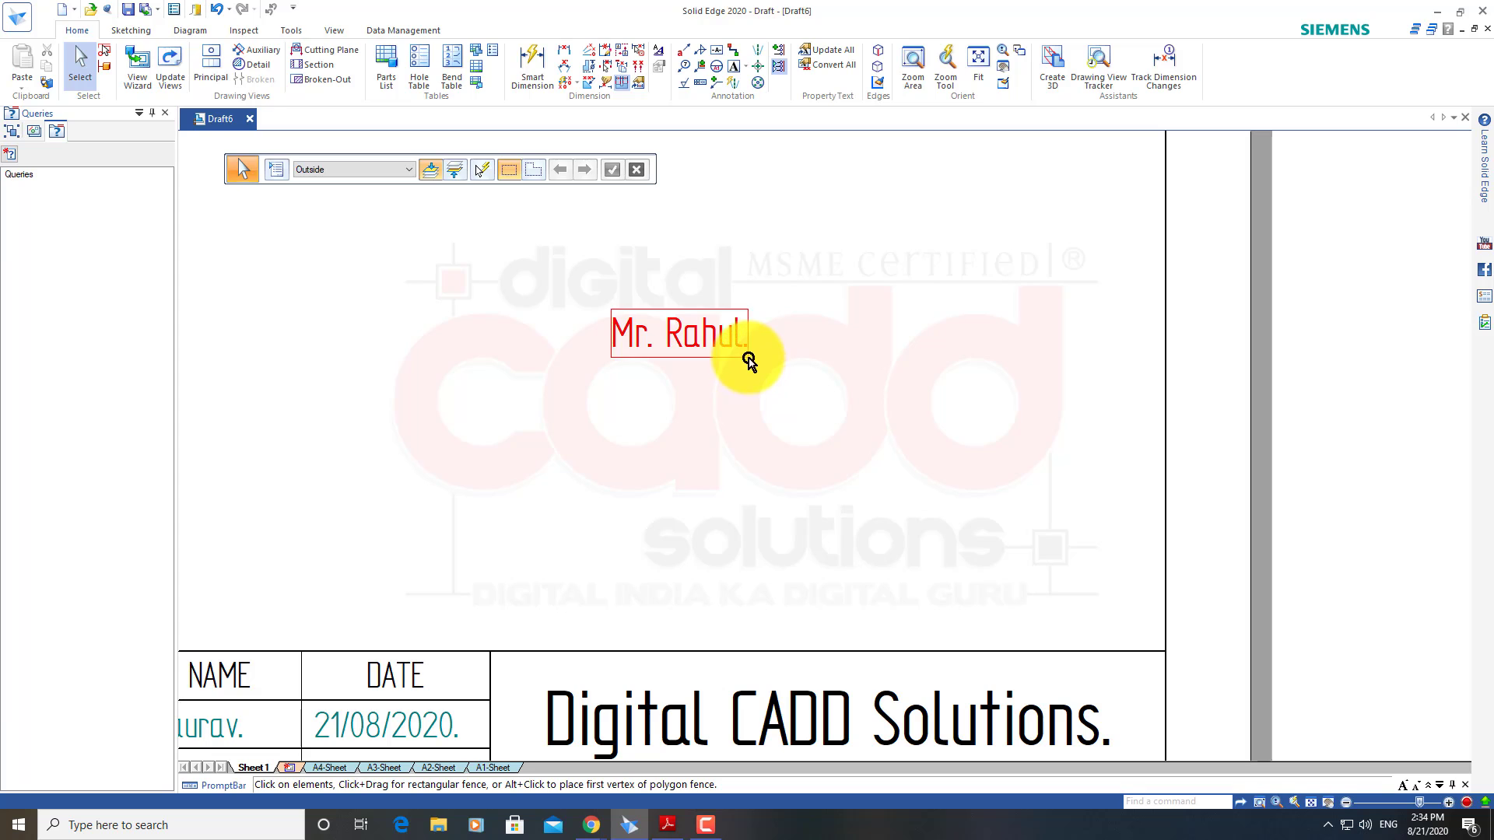
Move the checker's name text into the NAME cell of the CHECKED row
mouse_move(741, 346)
ctrl+mouse_down()
mouse_move(488, 537)
mouse_move(558, 469)
ctrl+mouse_up()
scroll(591, 544, down, 1)
scroll(545, 591, down, 1)
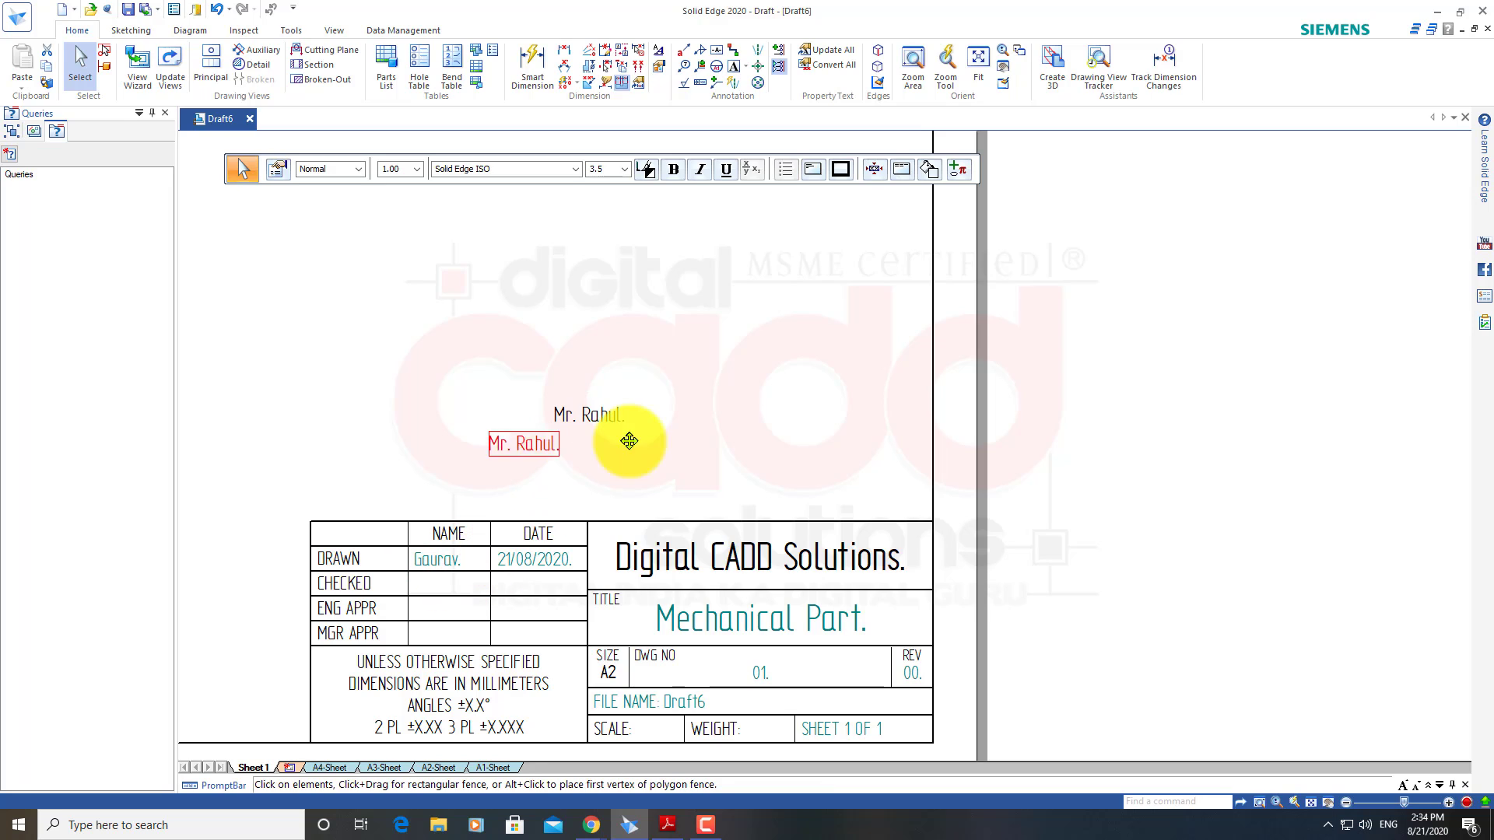
drag(618, 428, 622, 431)
drag(679, 478, 465, 596)
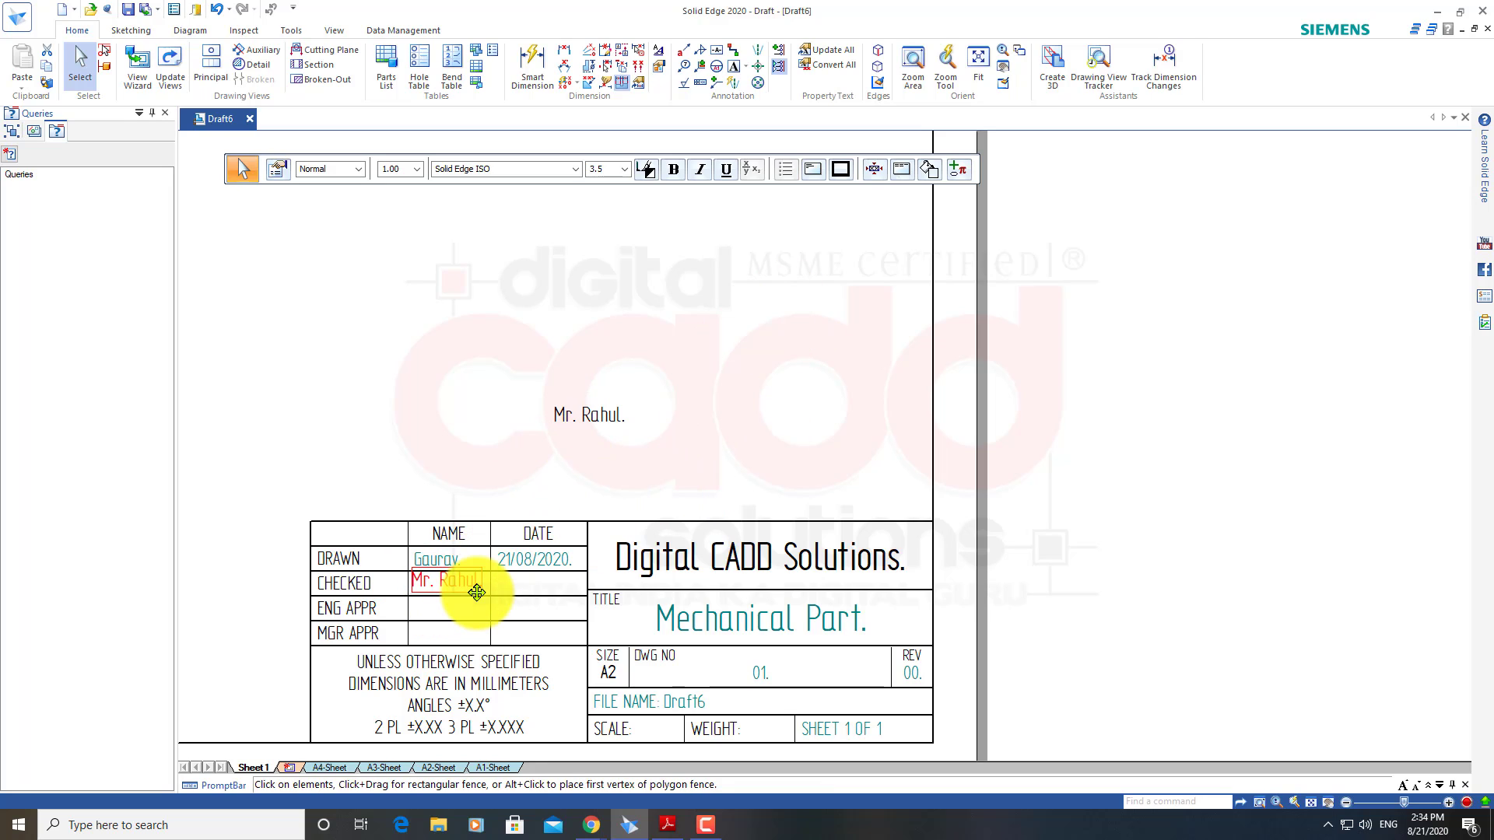
drag(476, 597, 476, 597)
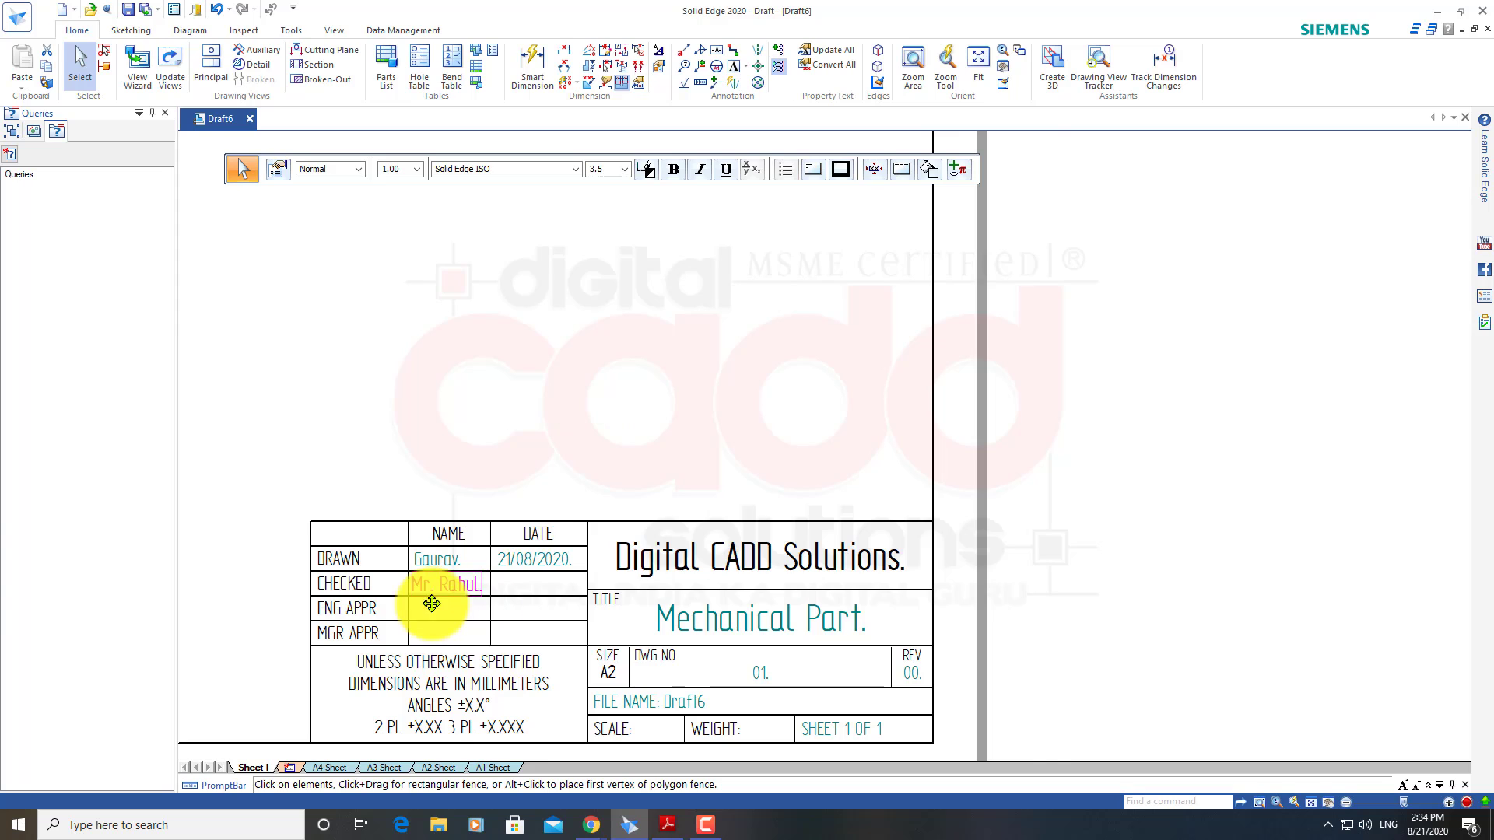
text(.)
scroll(434, 634, up, 3)
scroll(434, 634, up, 1)
scroll(835, 311, down, 2)
click(835, 311)
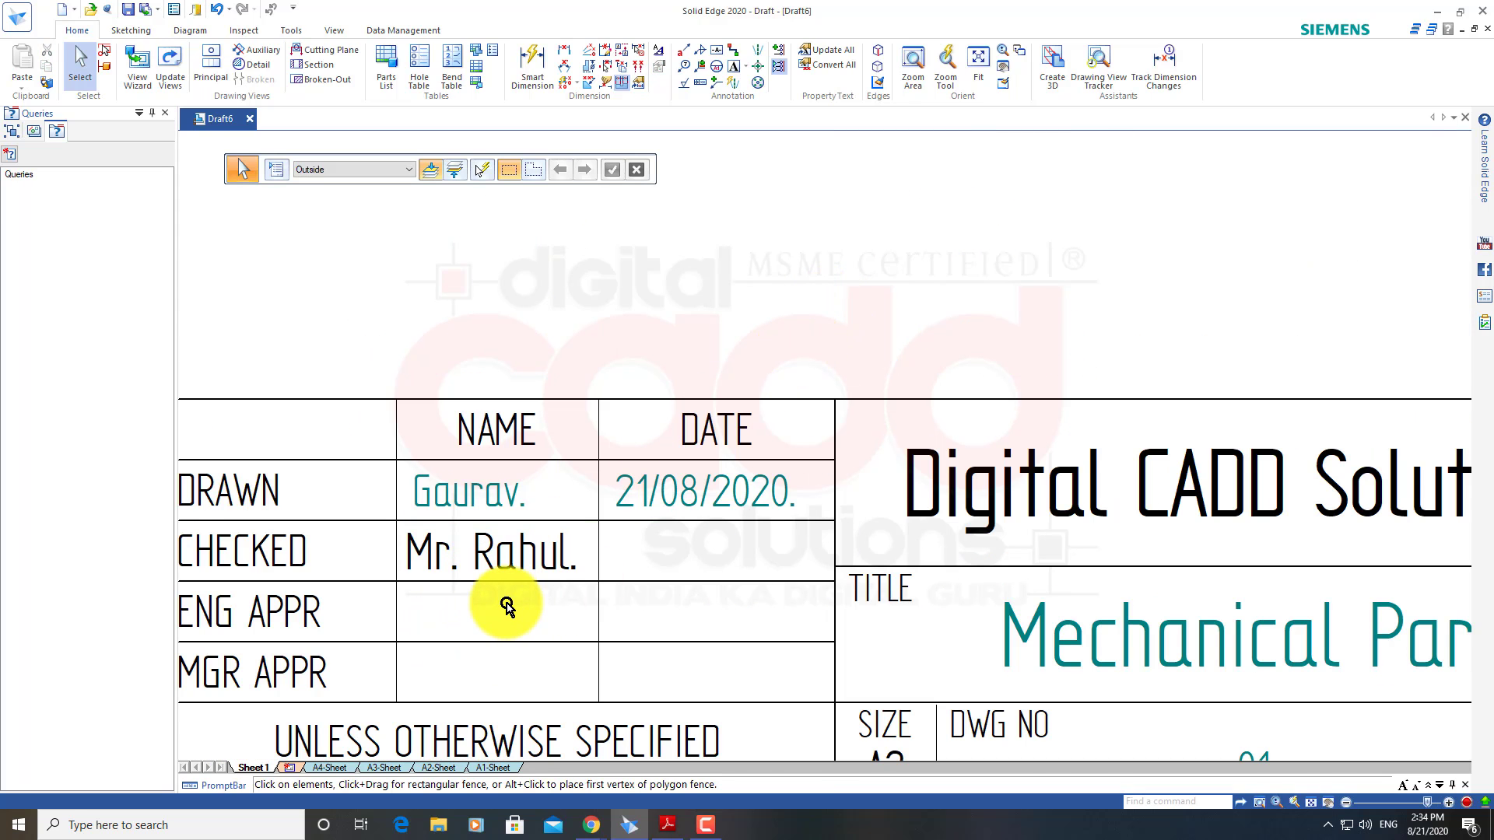
scroll(507, 606, down, 2)
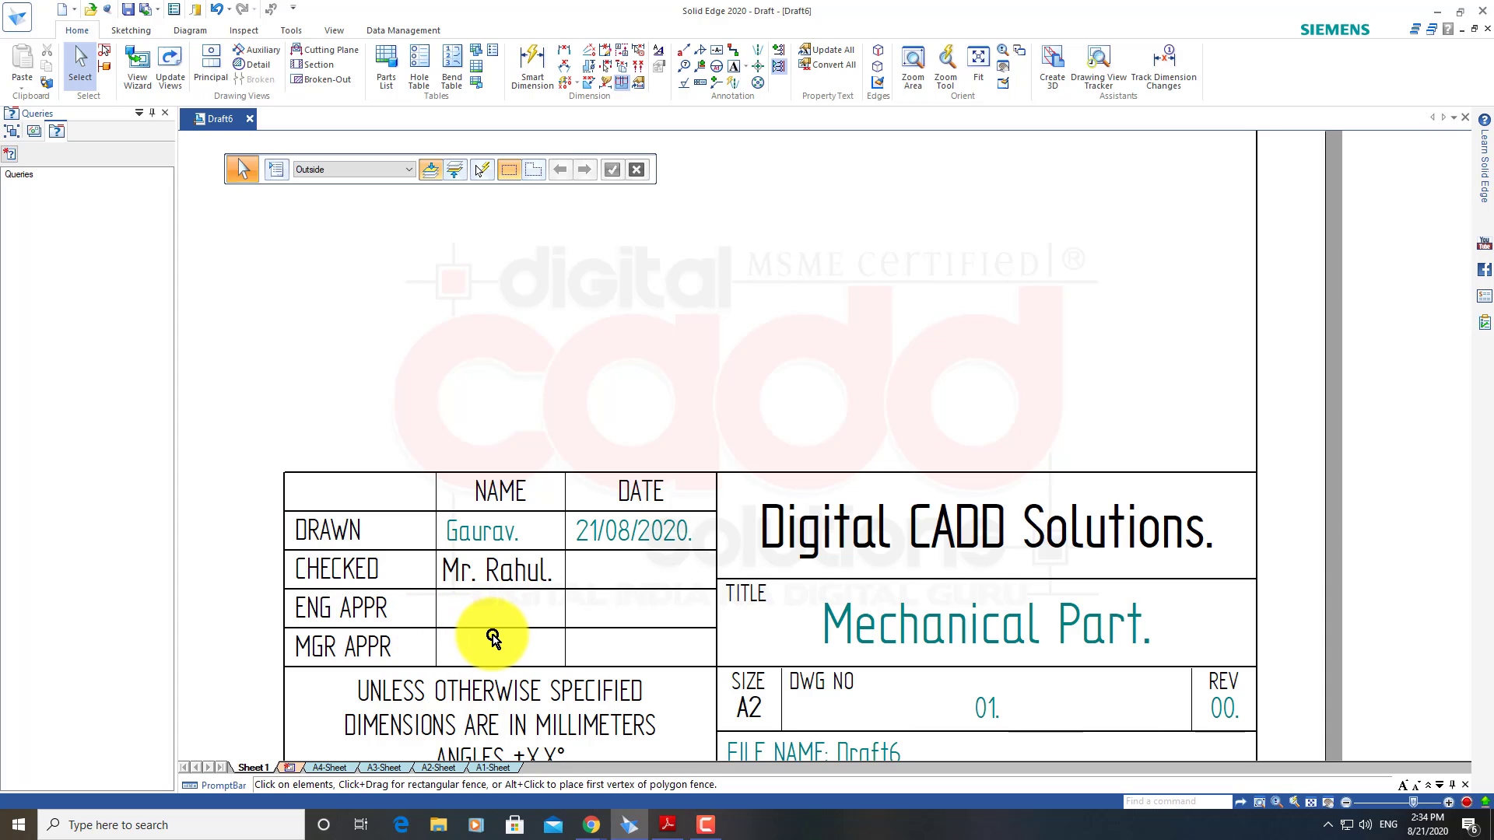
Try font size 6 on the name text, then undo back to normal size
click(523, 577)
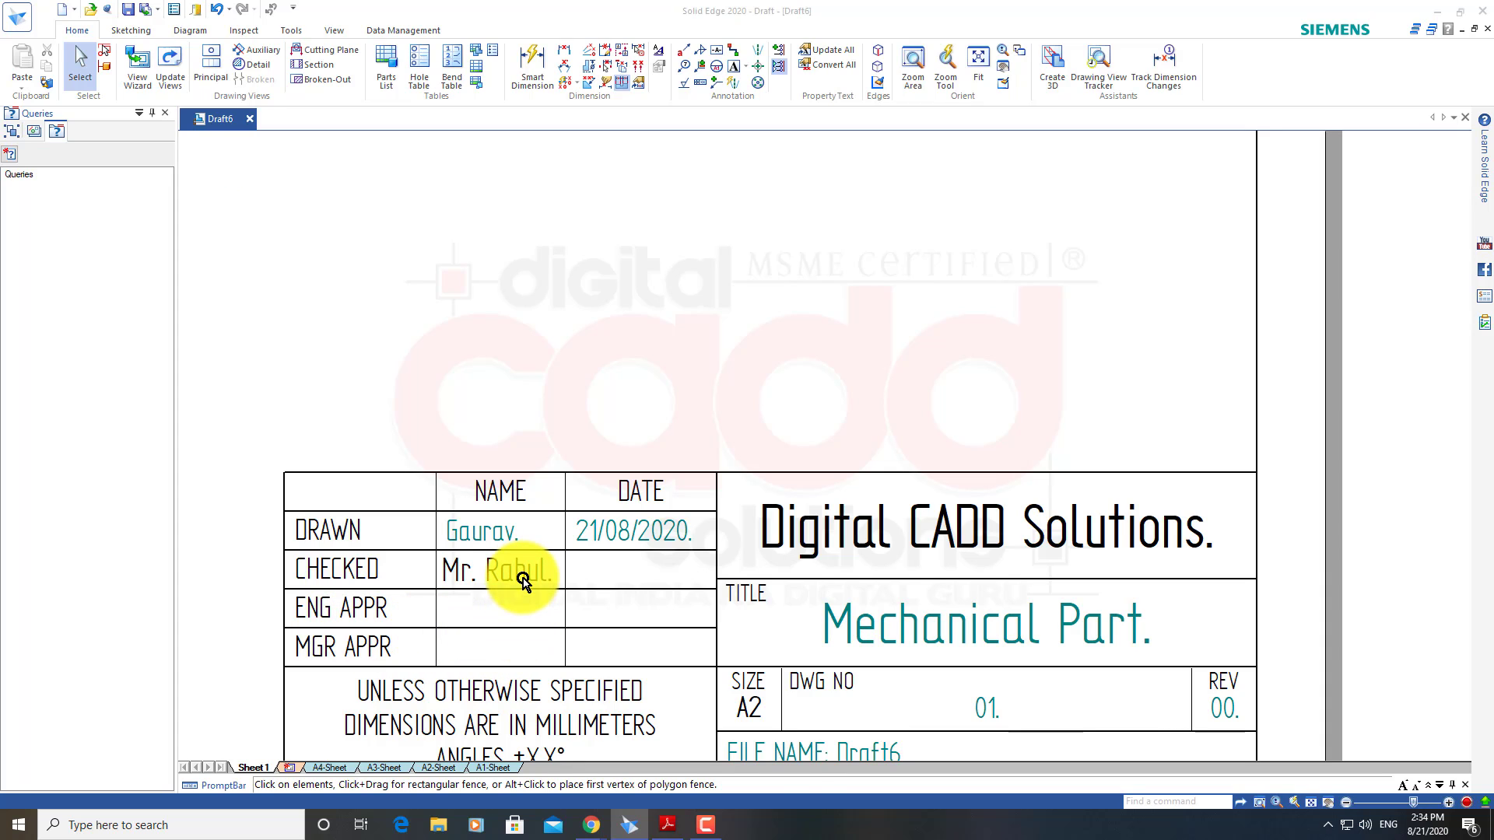
double_click(523, 580)
click(528, 599)
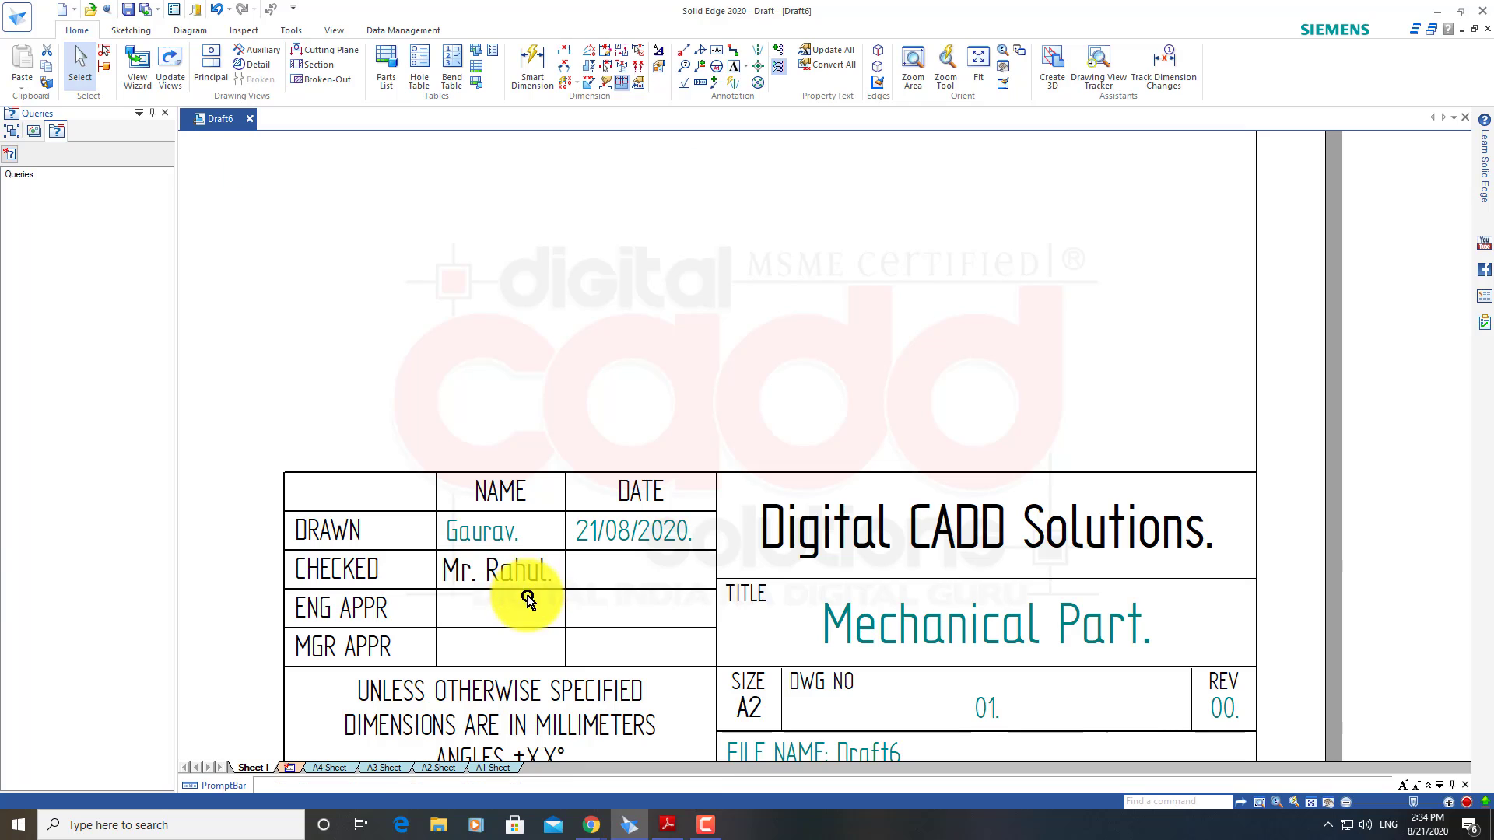
double_click(519, 575)
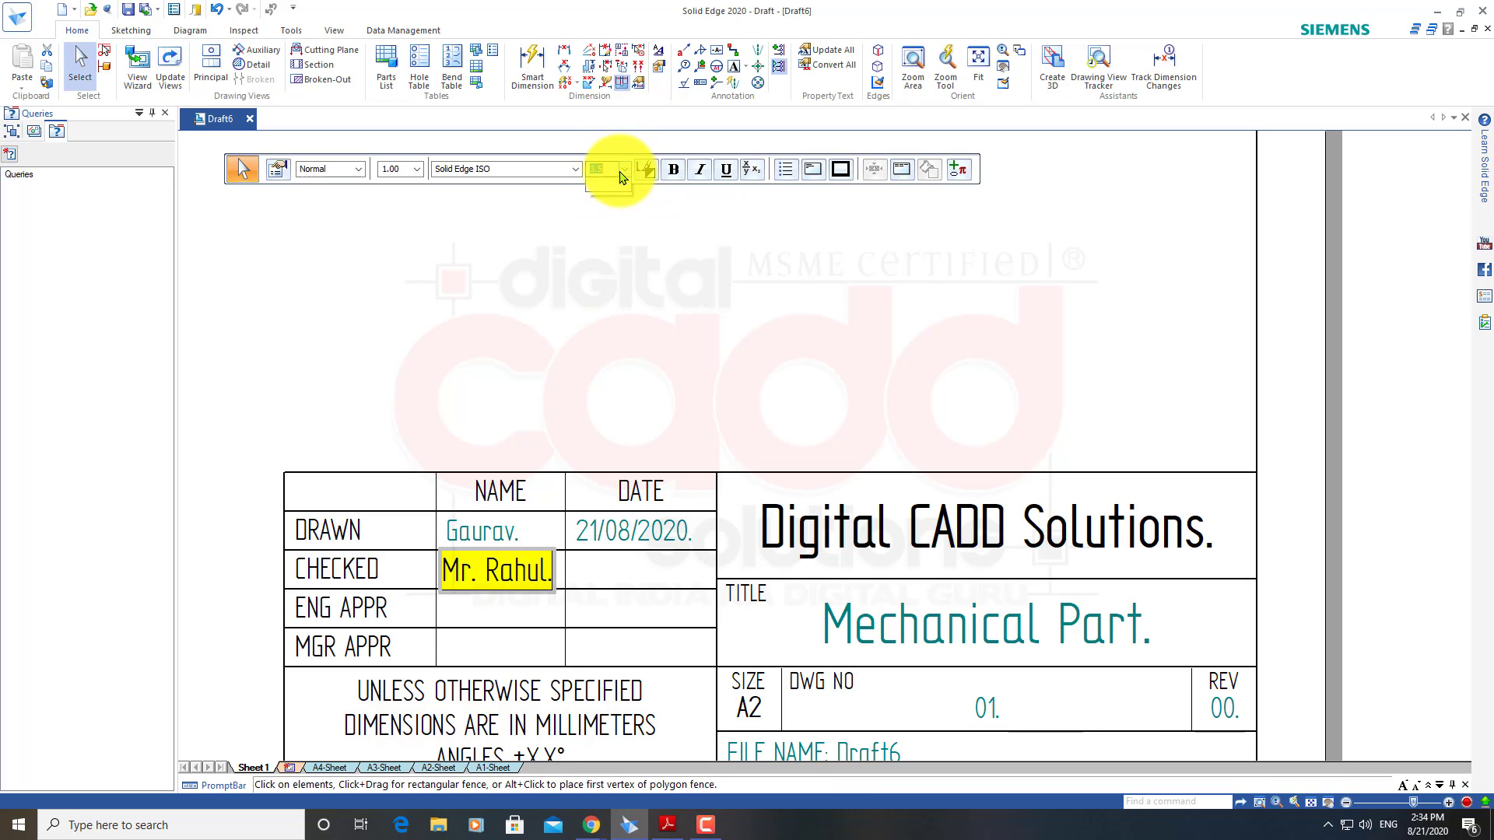
text(6)
key(Return)
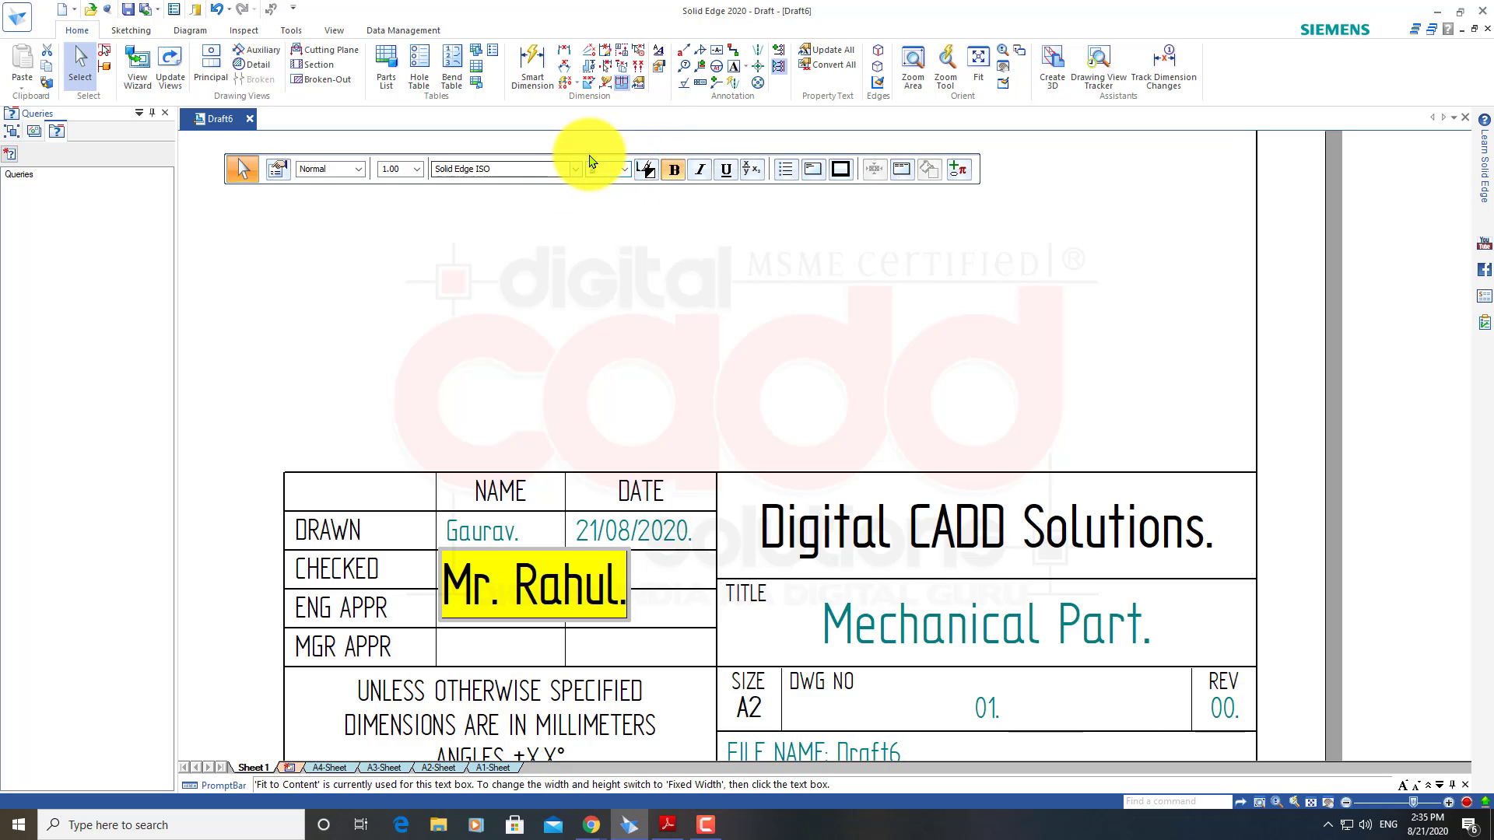
key(ctrl+z)
click(686, 344)
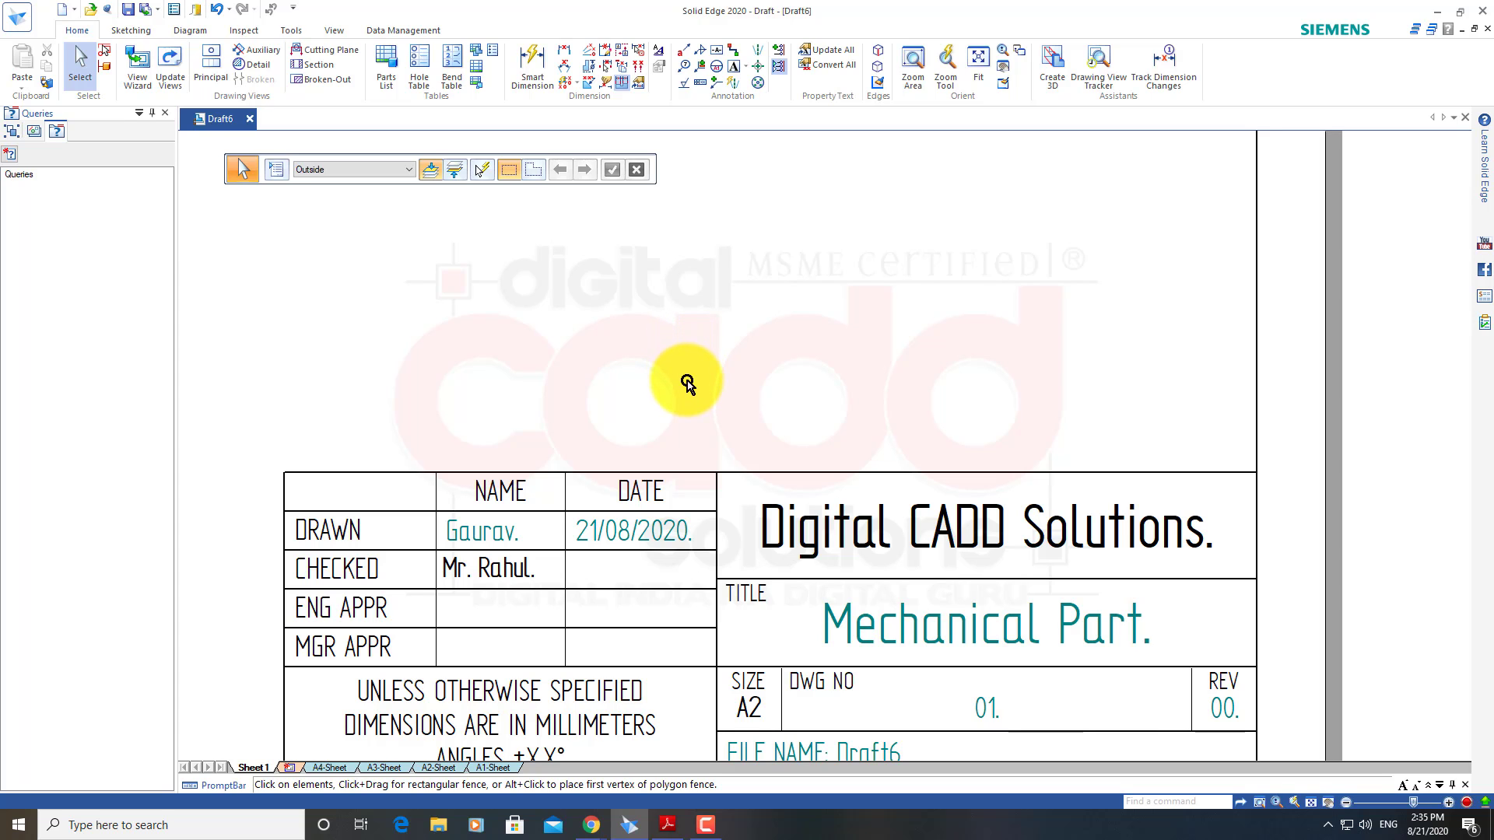
scroll(763, 669, down, 2)
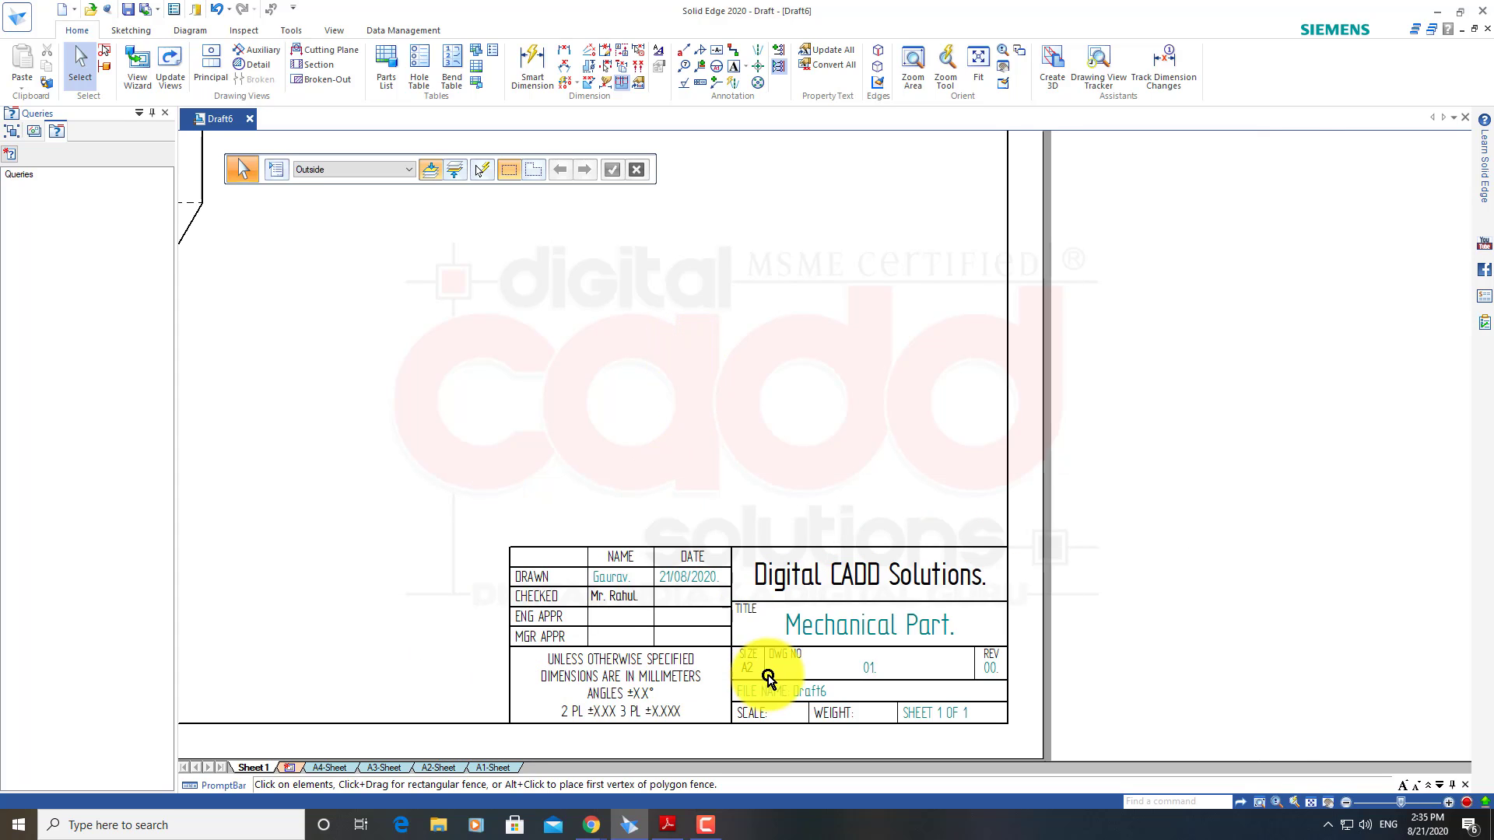
scroll(1053, 717, down, 1)
scroll(760, 540, down, 2)
scroll(750, 414, down, 1)
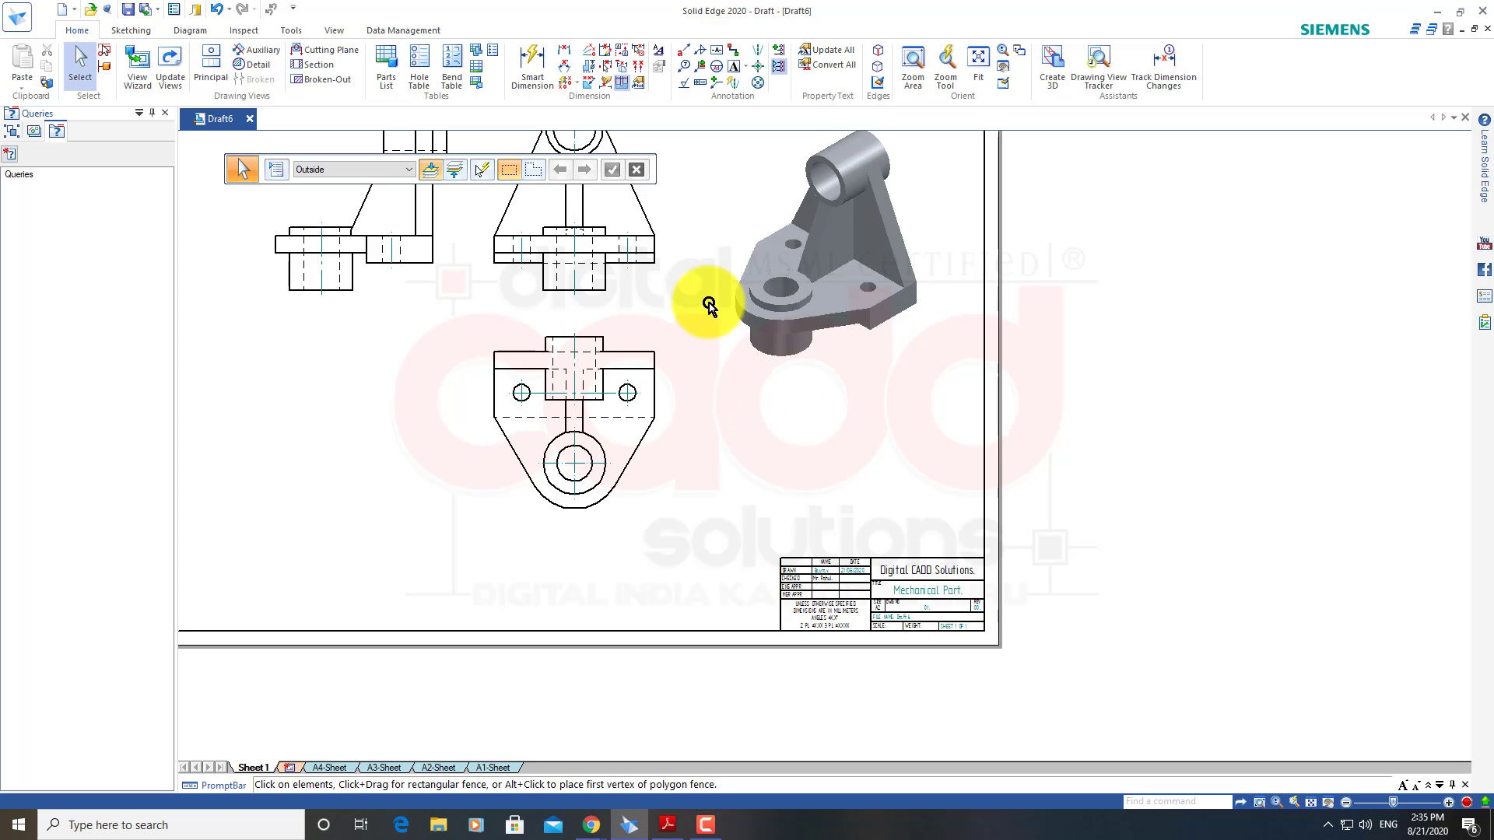
scroll(987, 523, up, 1)
scroll(857, 490, up, 1)
scroll(857, 491, up, 1)
scroll(813, 411, up, 2)
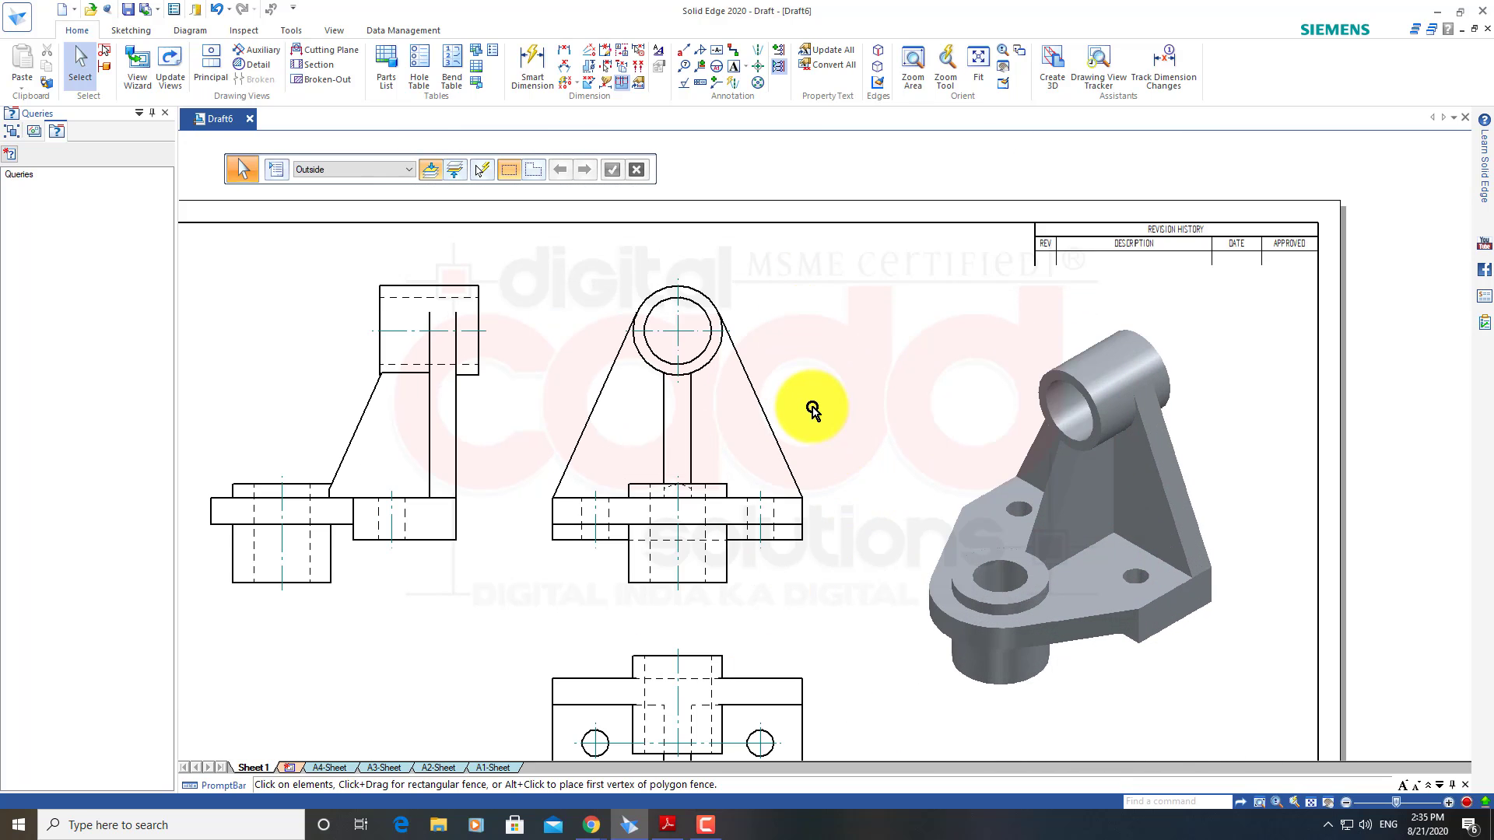
mouse_move(817, 534)
middle_down()
mouse_move(873, 502)
mouse_move(908, 534)
middle_up()
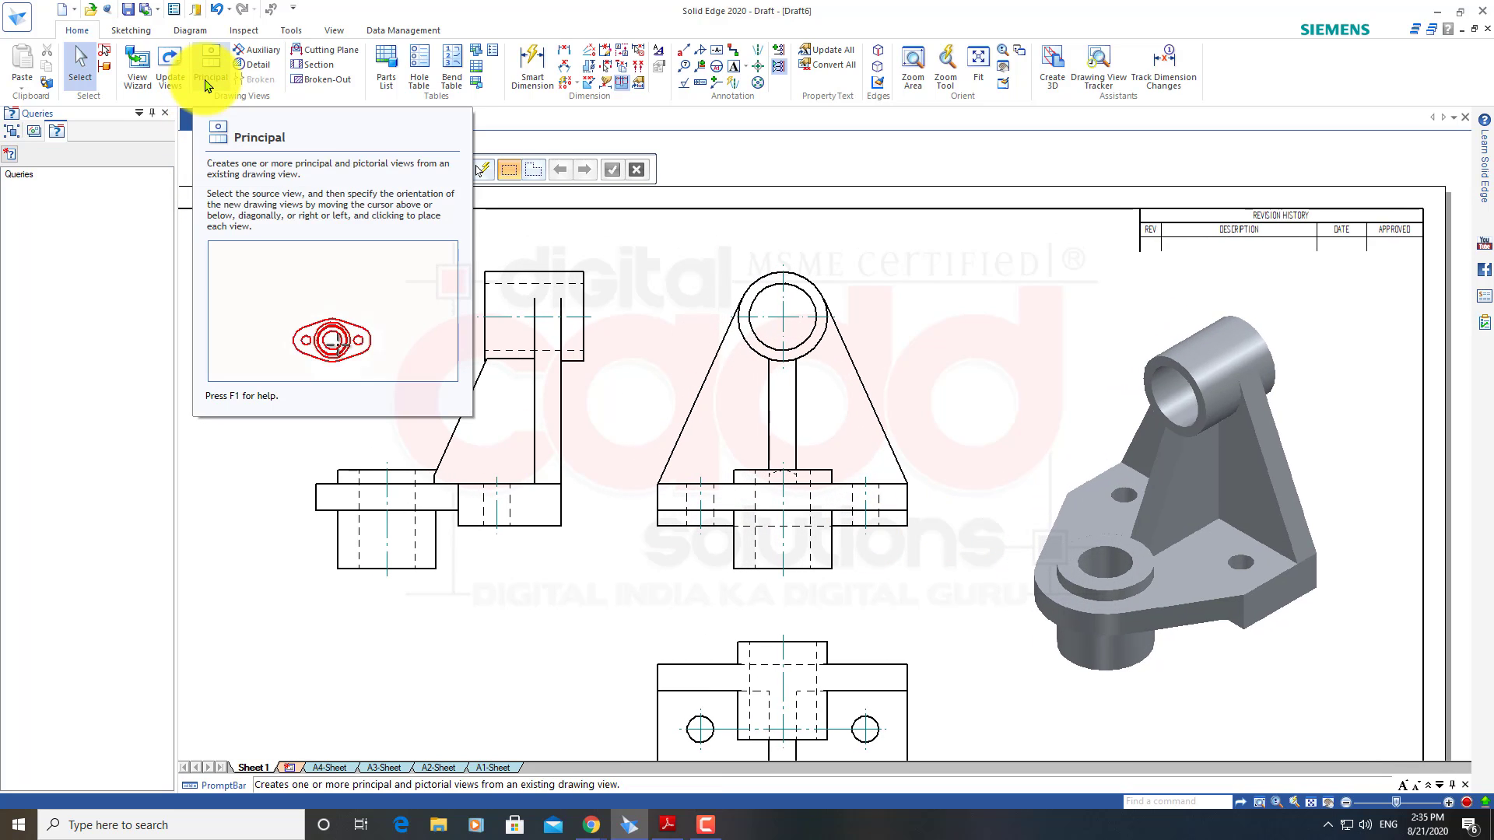
click(211, 84)
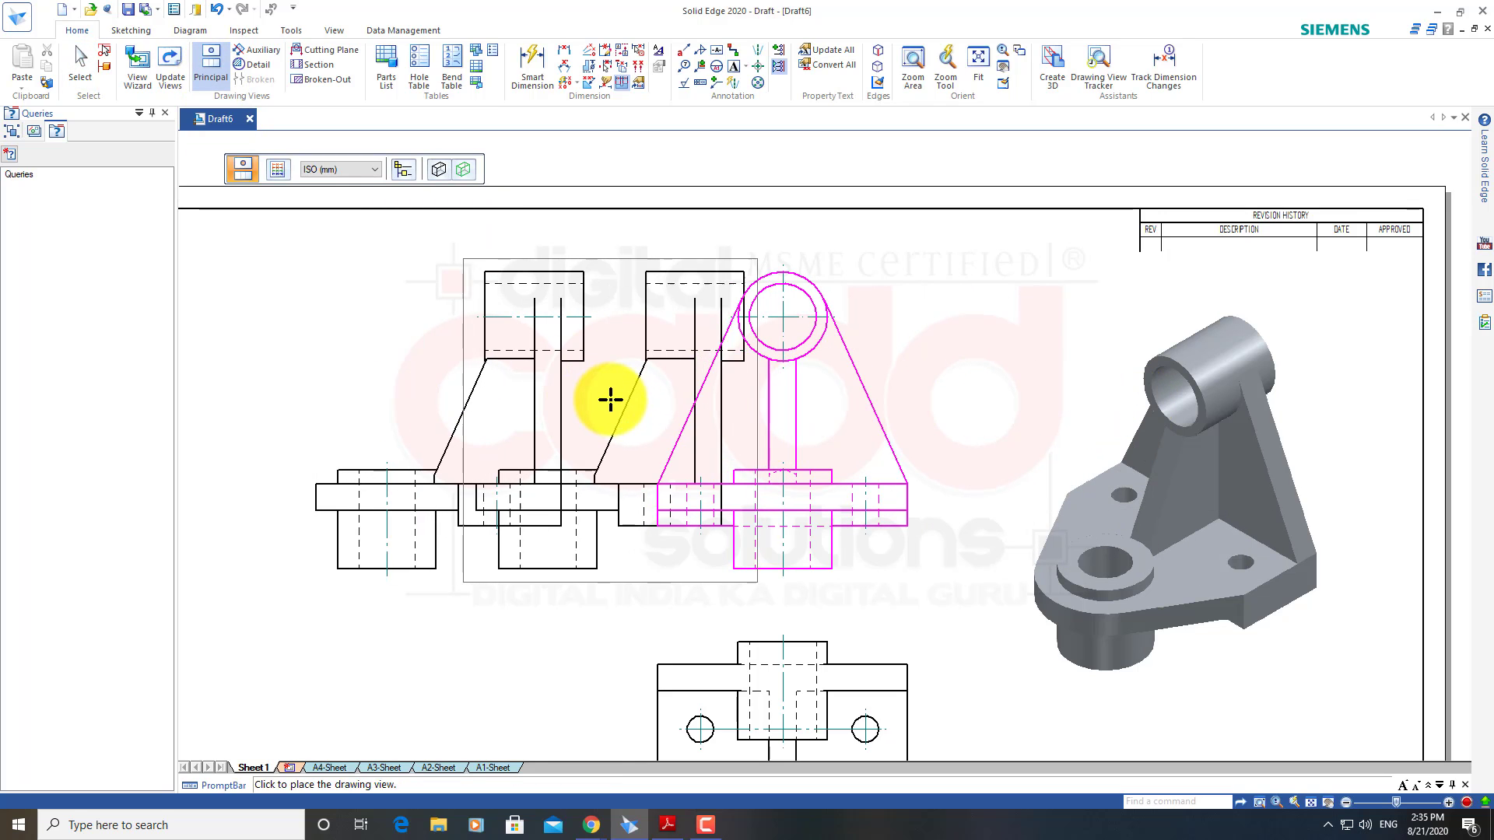
key(Escape)
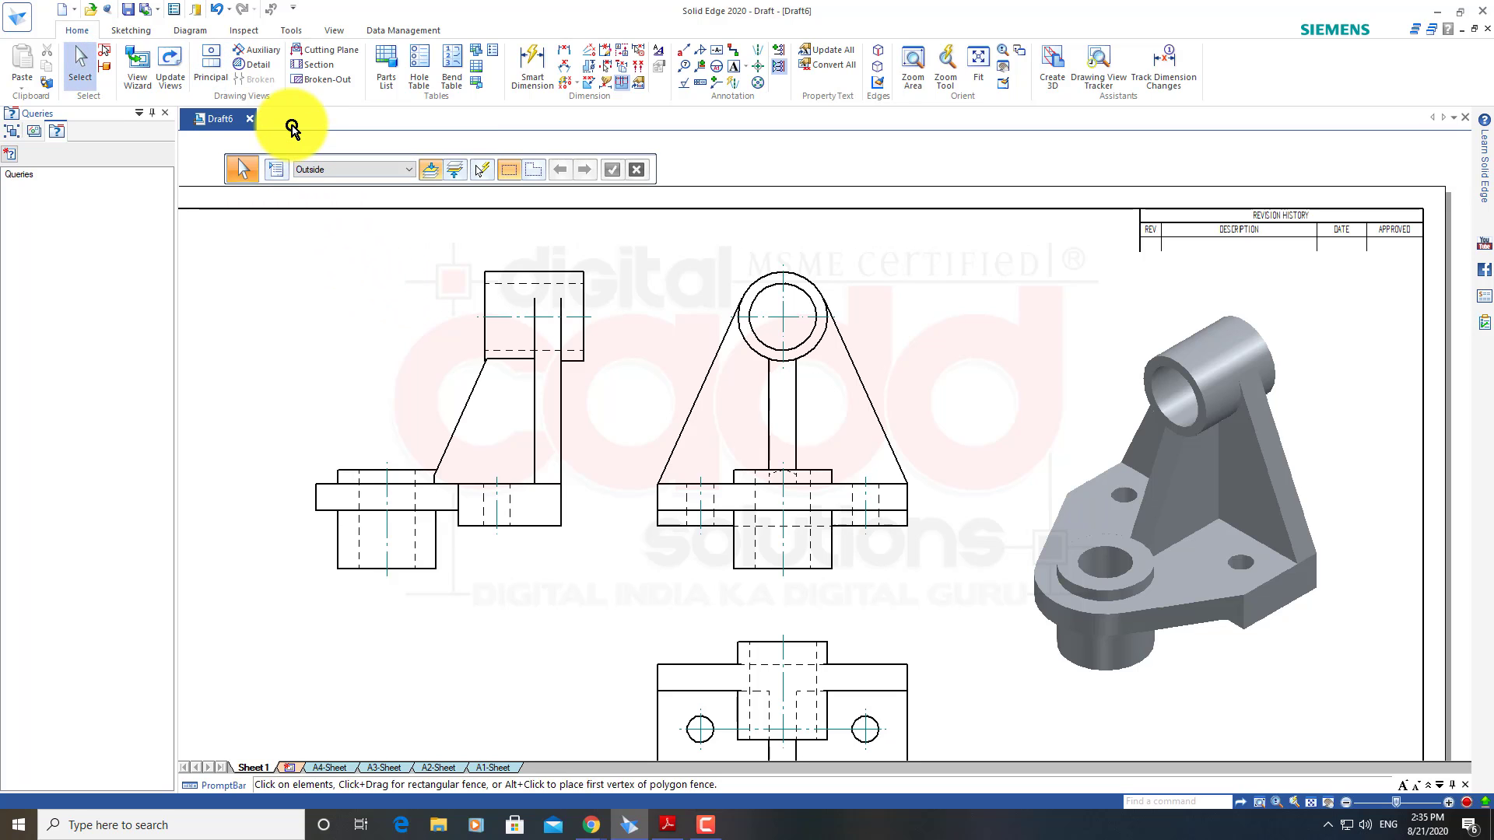
click(261, 50)
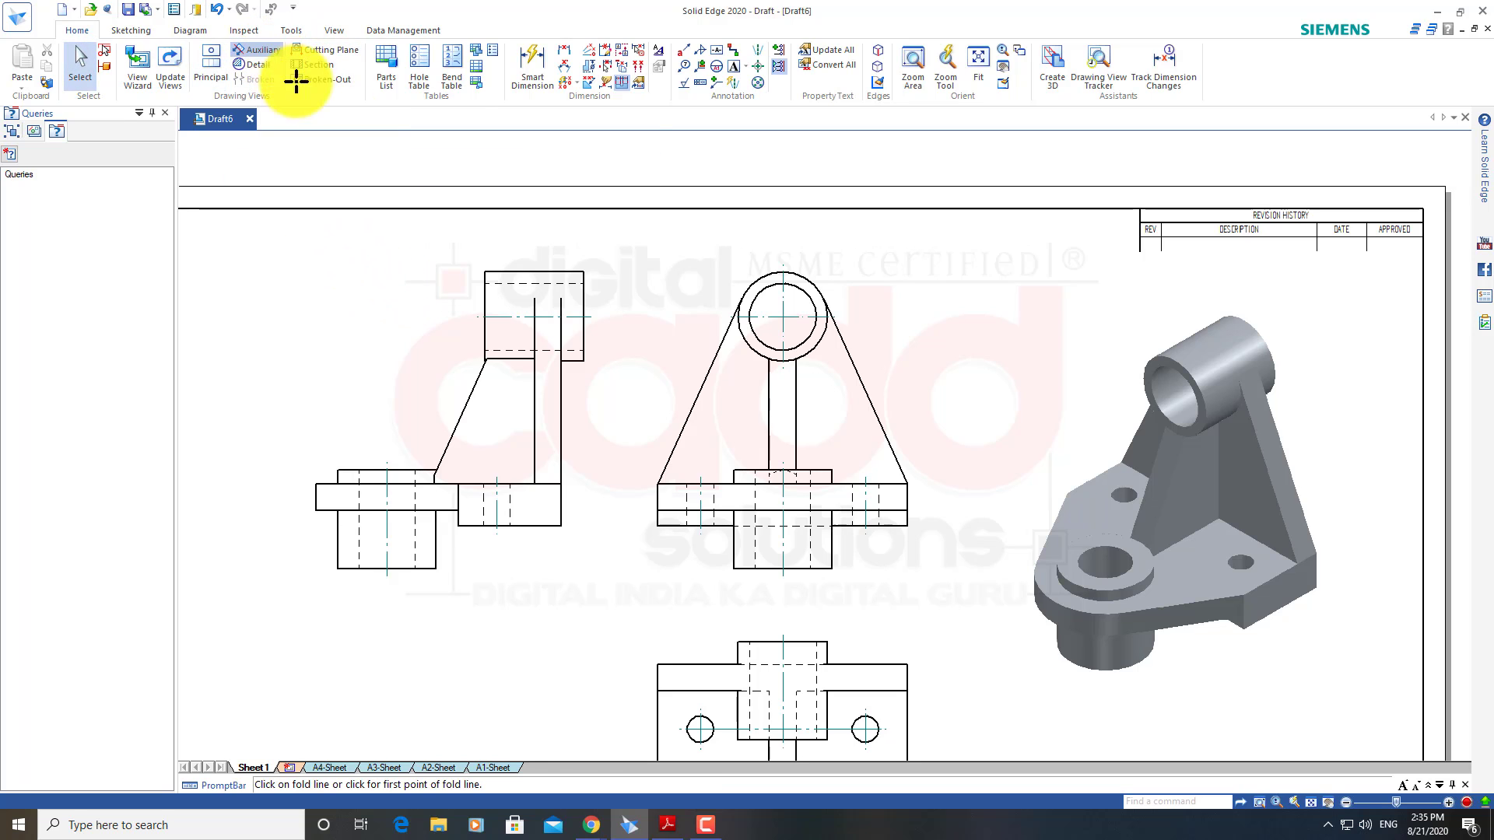
scroll(772, 537, up, 2)
scroll(655, 600, down, 2)
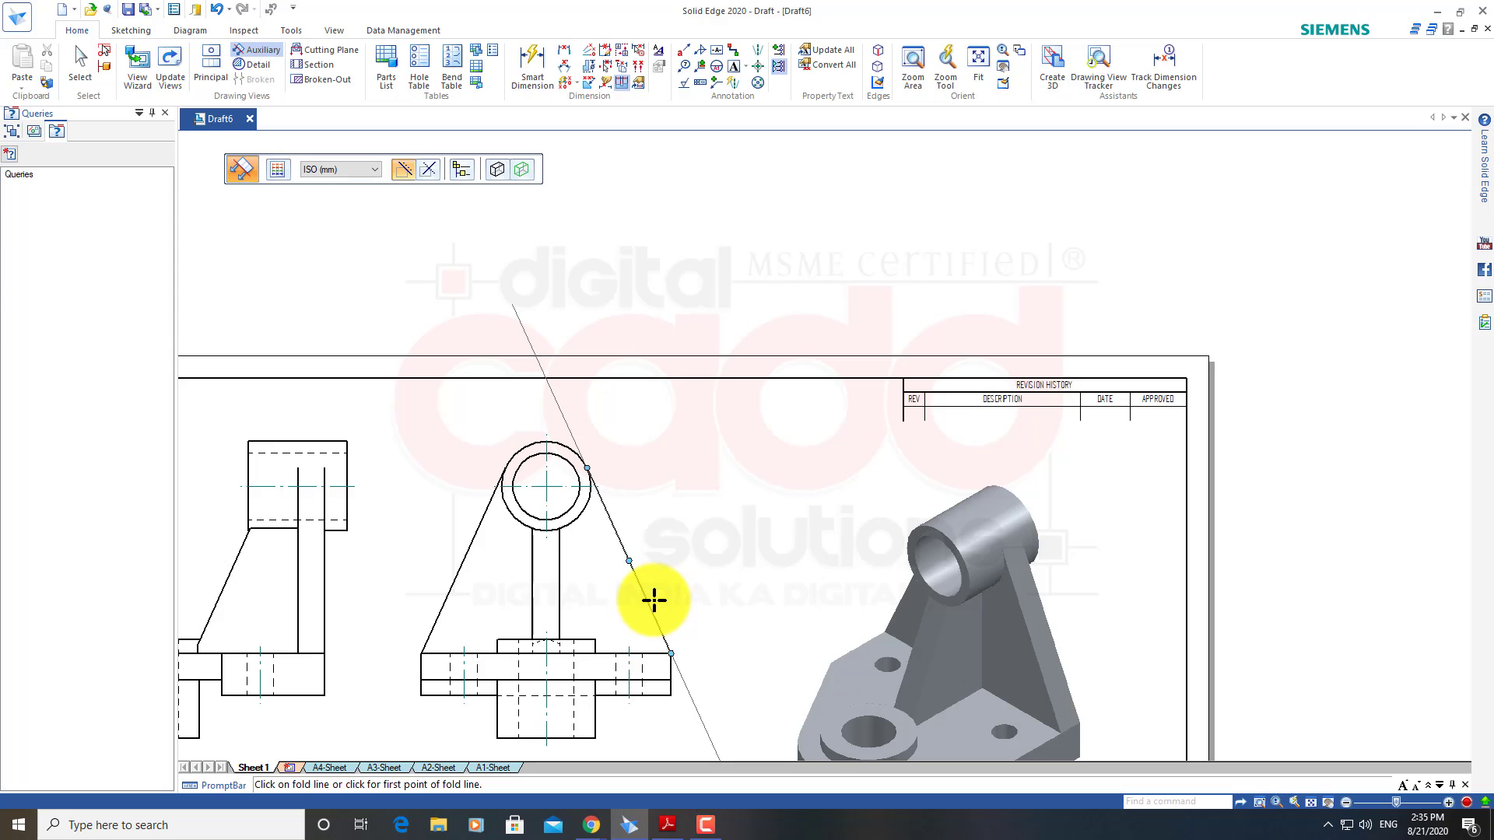
click(672, 654)
click(589, 466)
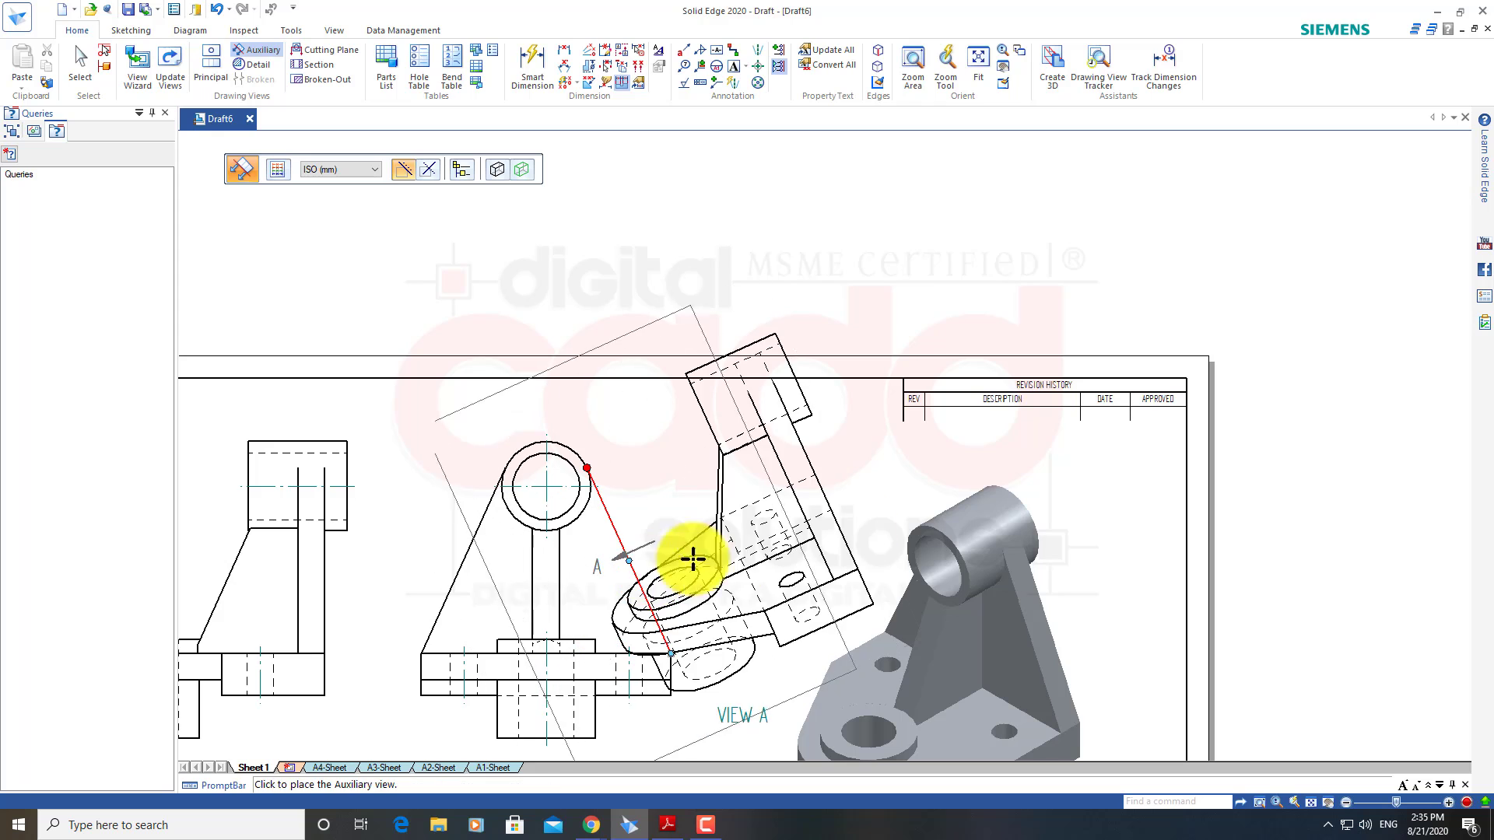
click(909, 393)
scroll(832, 397, down, 3)
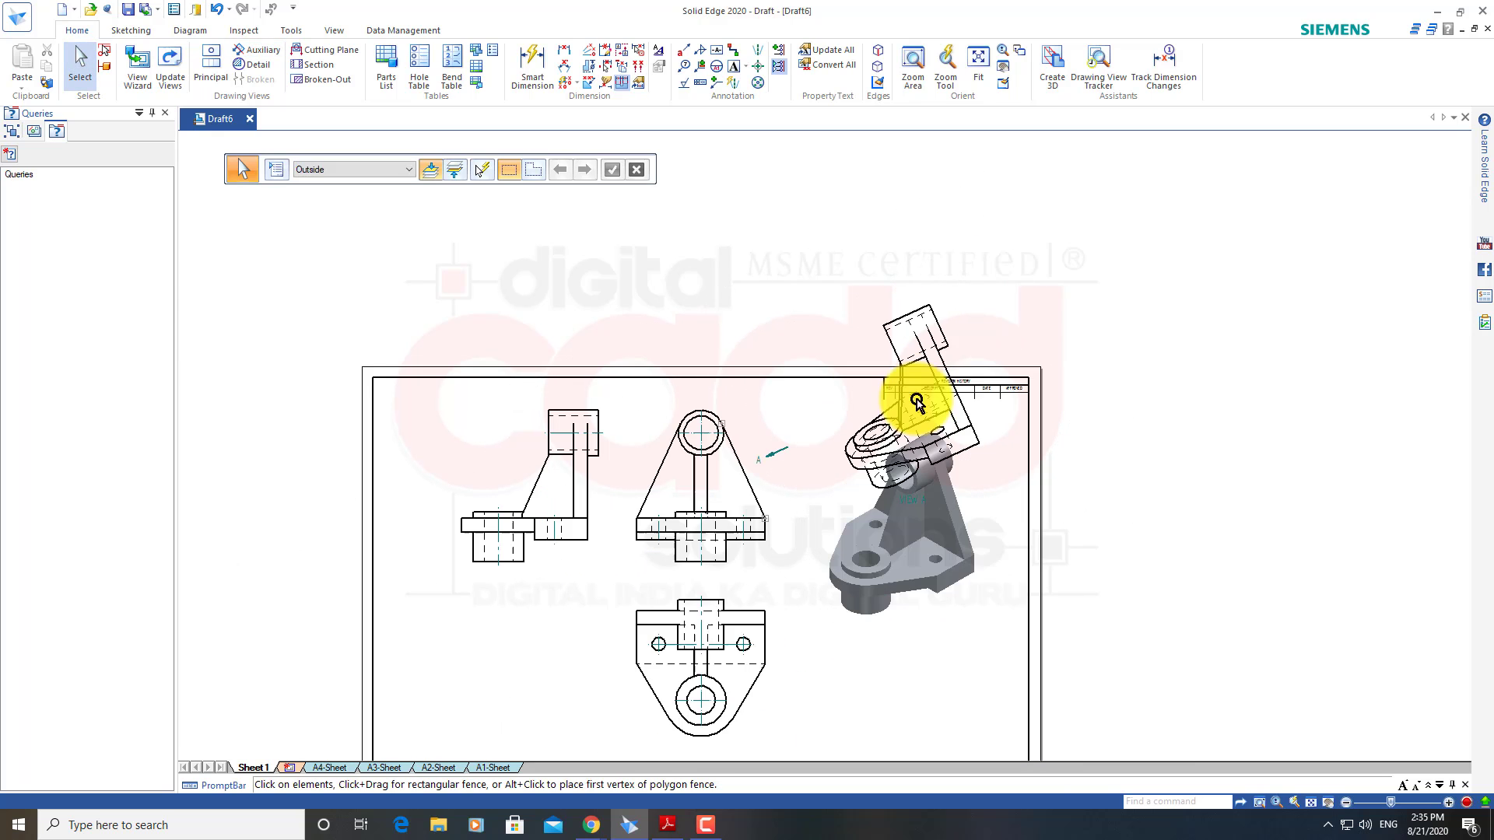
click(942, 334)
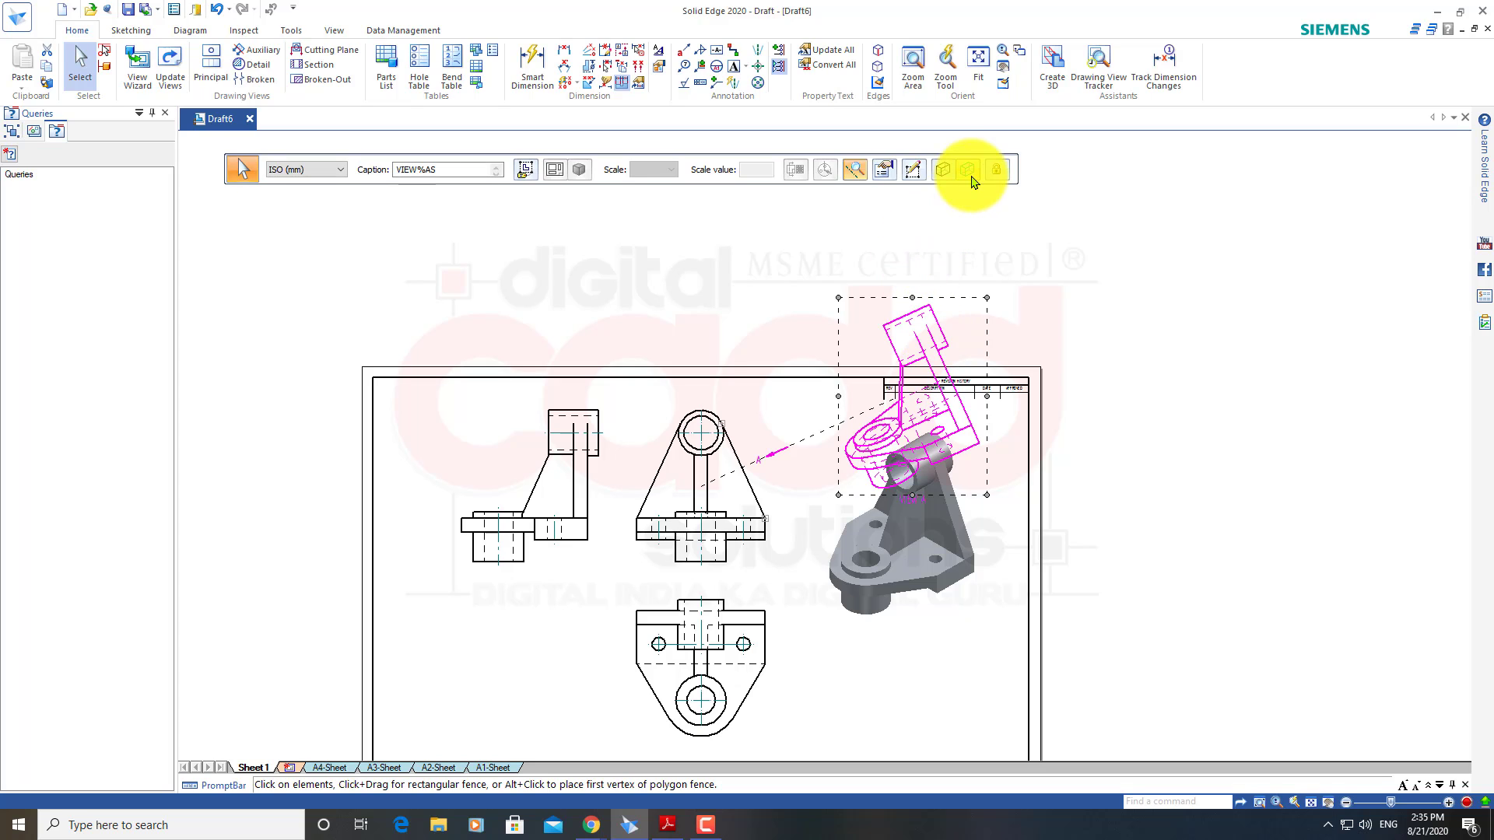
click(946, 175)
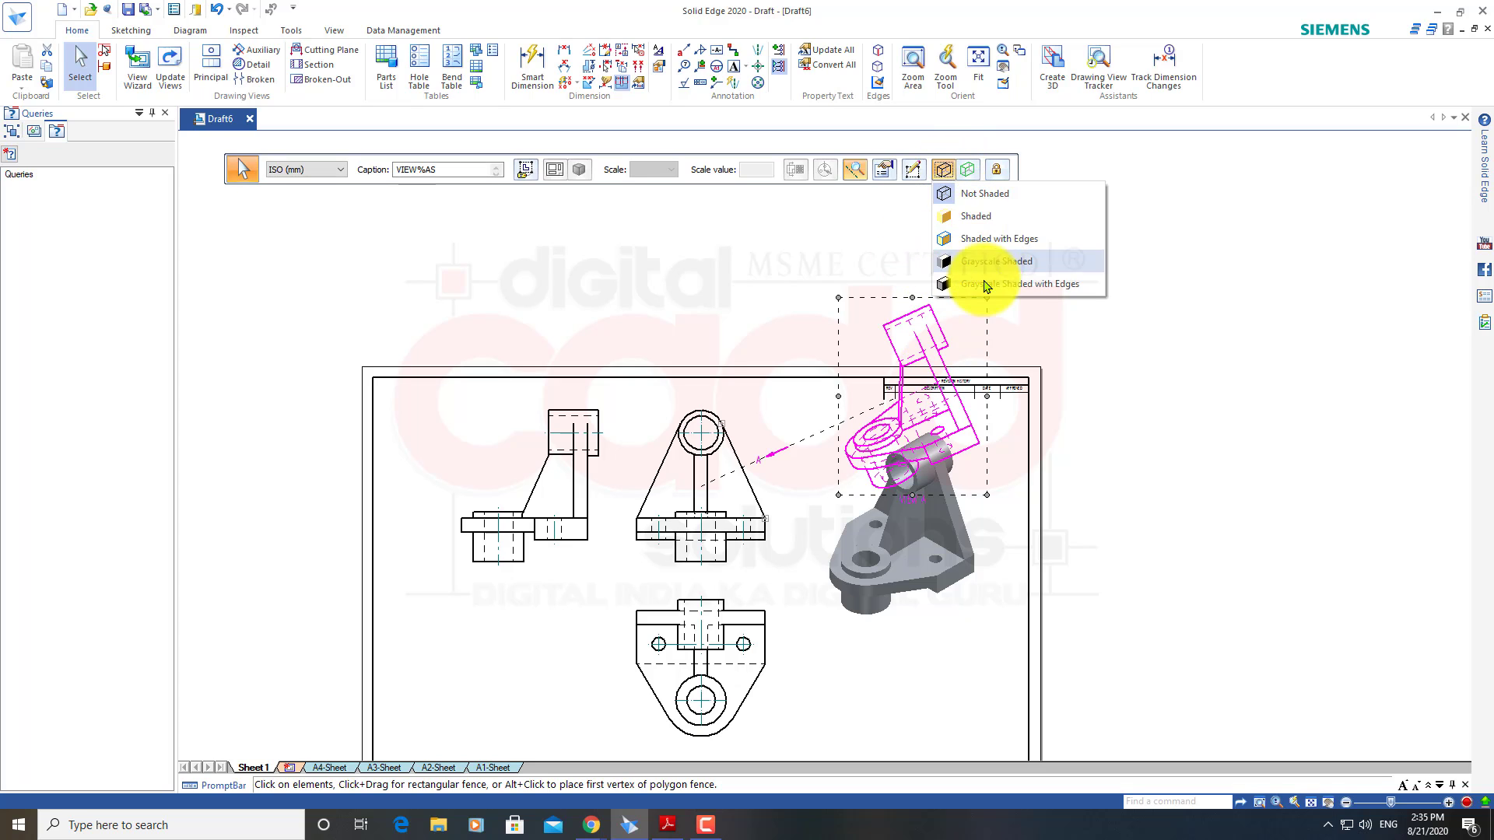
click(976, 225)
click(1128, 383)
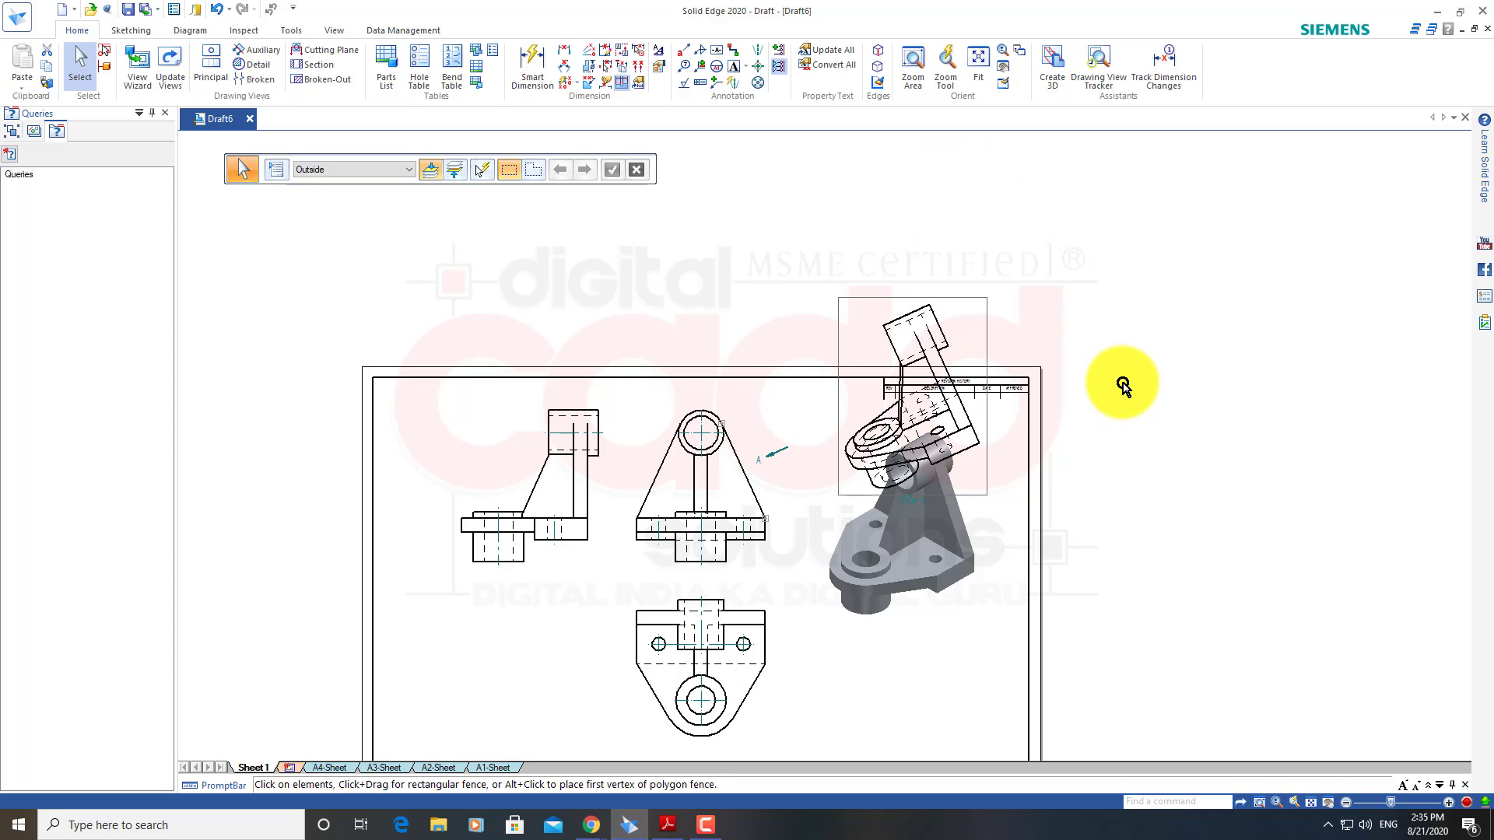
click(931, 332)
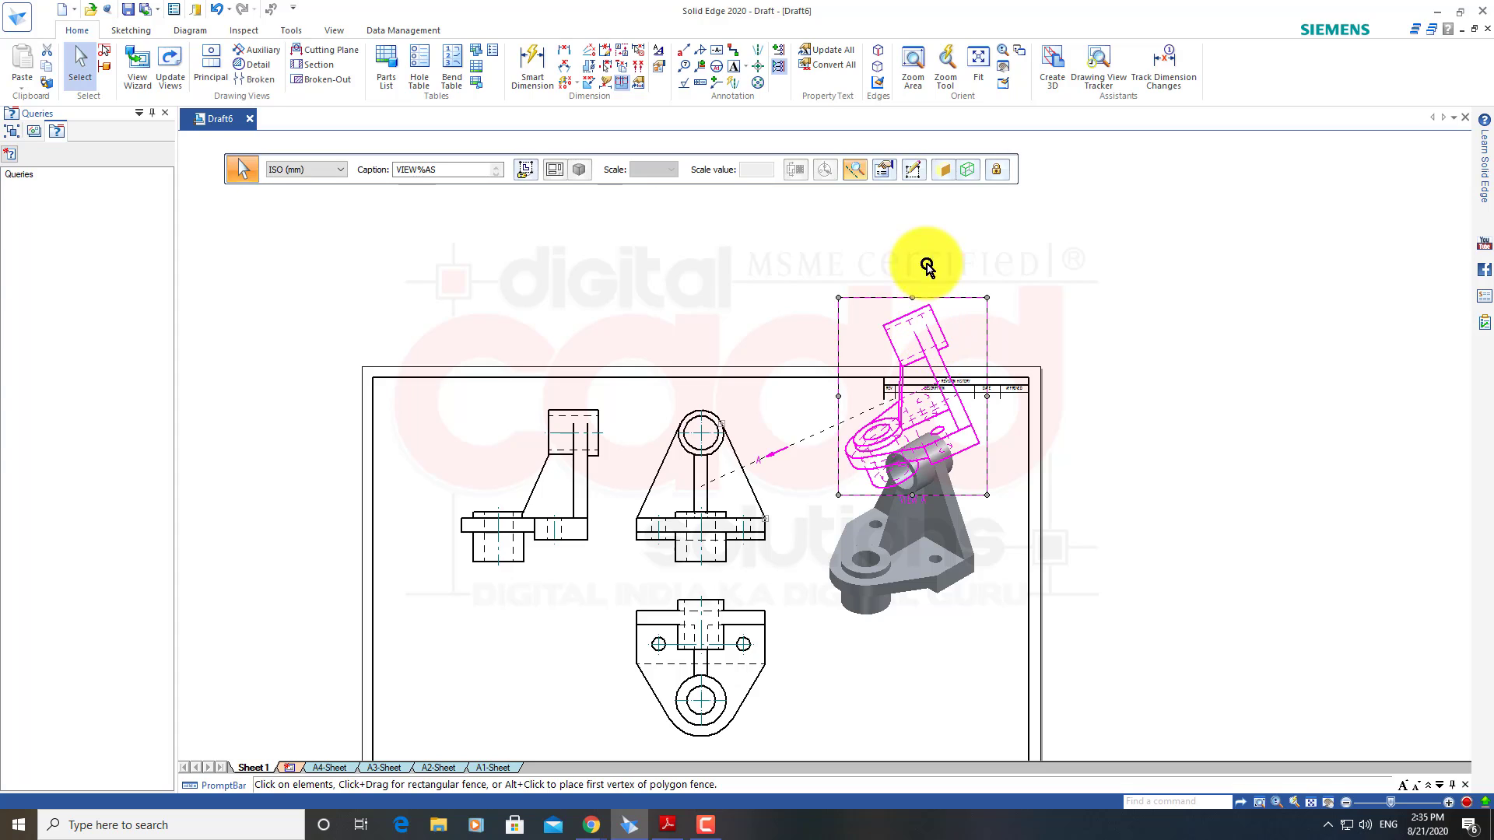
click(951, 178)
click(981, 262)
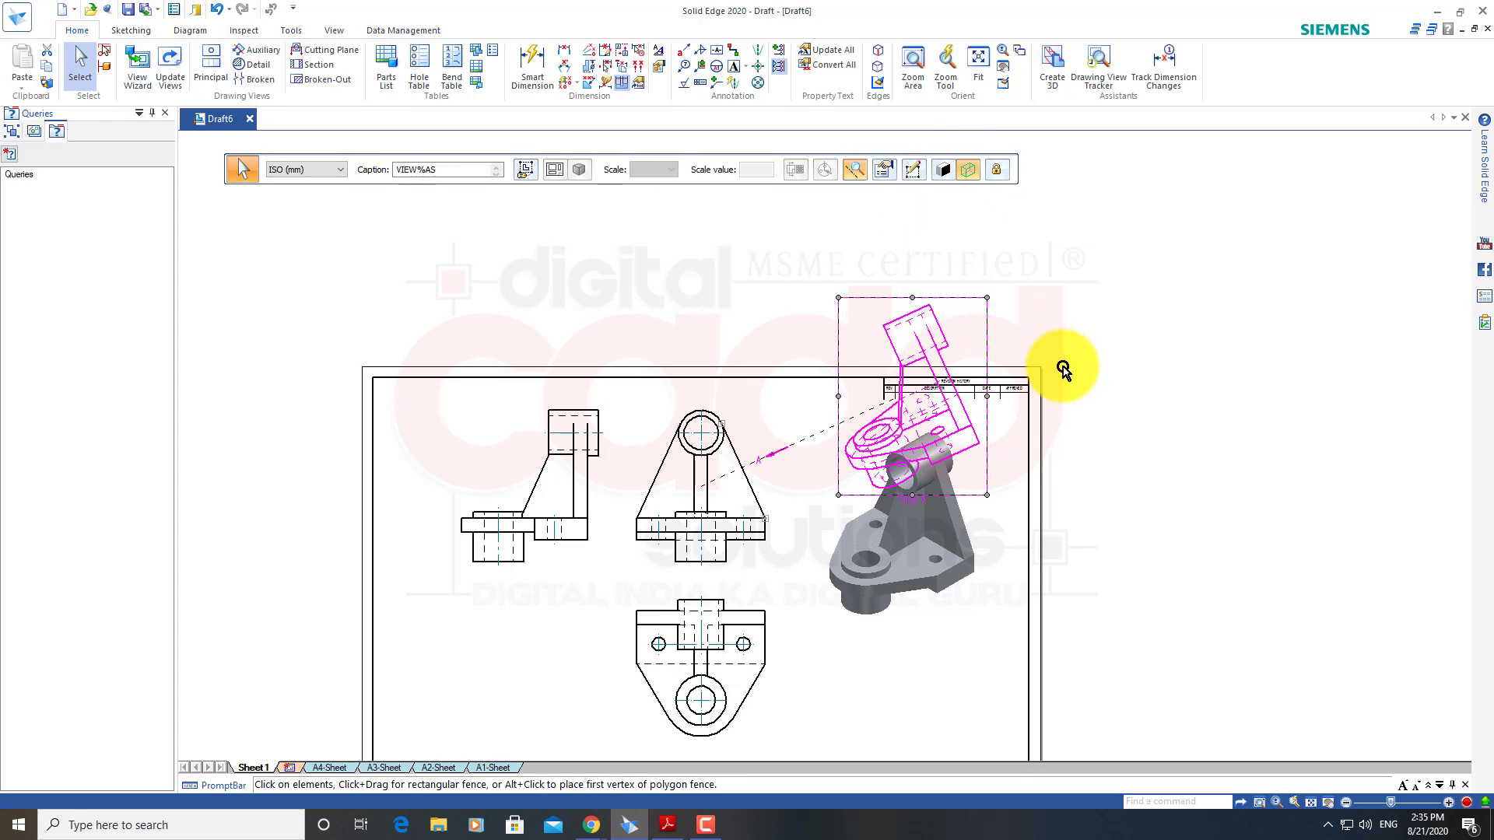
scroll(1101, 383, up, 1)
click(1101, 397)
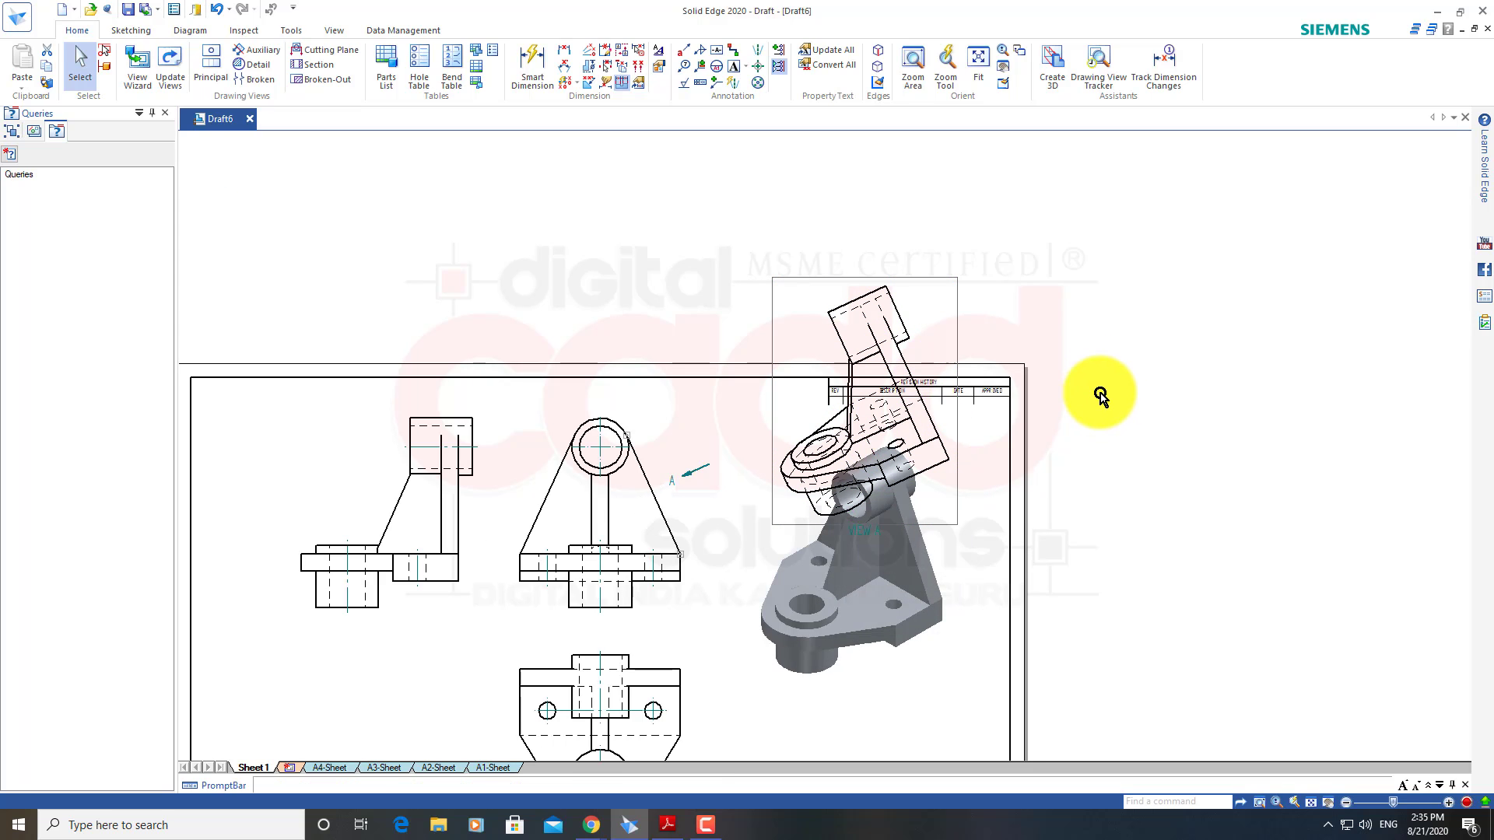
mouse_move(933, 290)
mouse_down()
mouse_move(803, 271)
mouse_move(825, 272)
mouse_up()
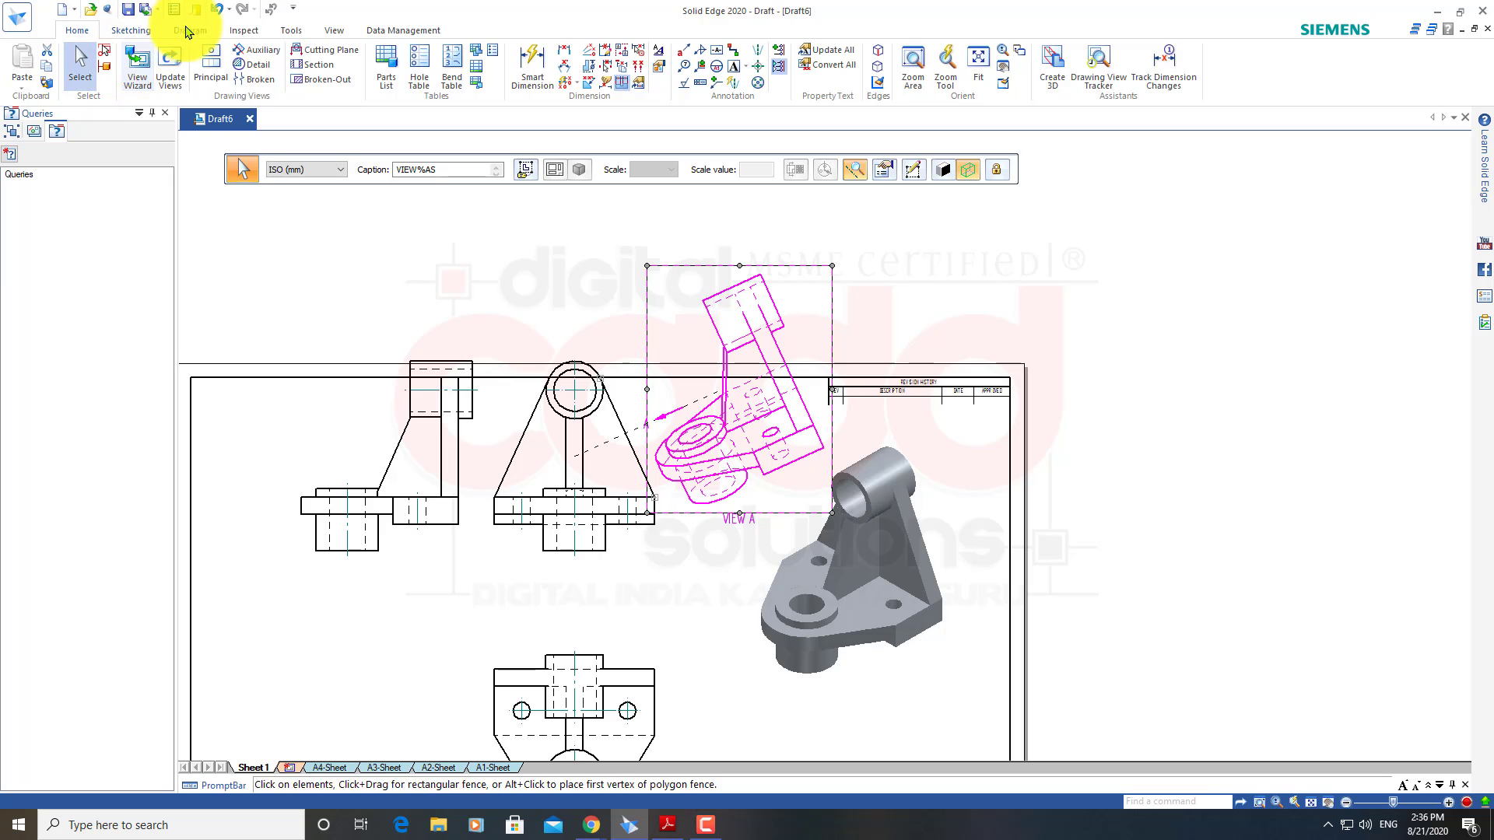
click(170, 62)
click(753, 352)
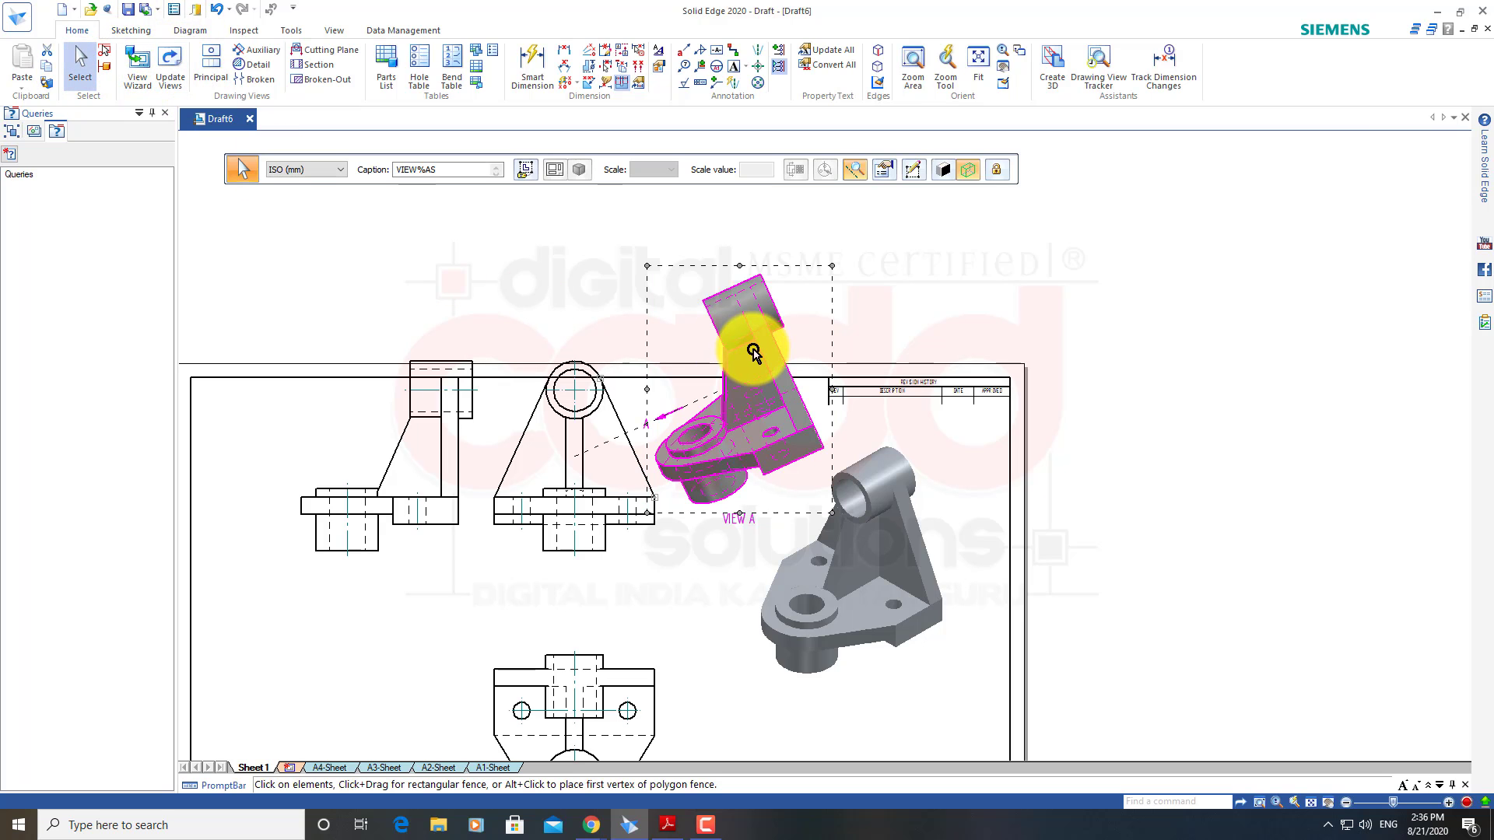
mouse_move(754, 351)
mouse_down()
mouse_move(837, 354)
mouse_move(801, 381)
mouse_up()
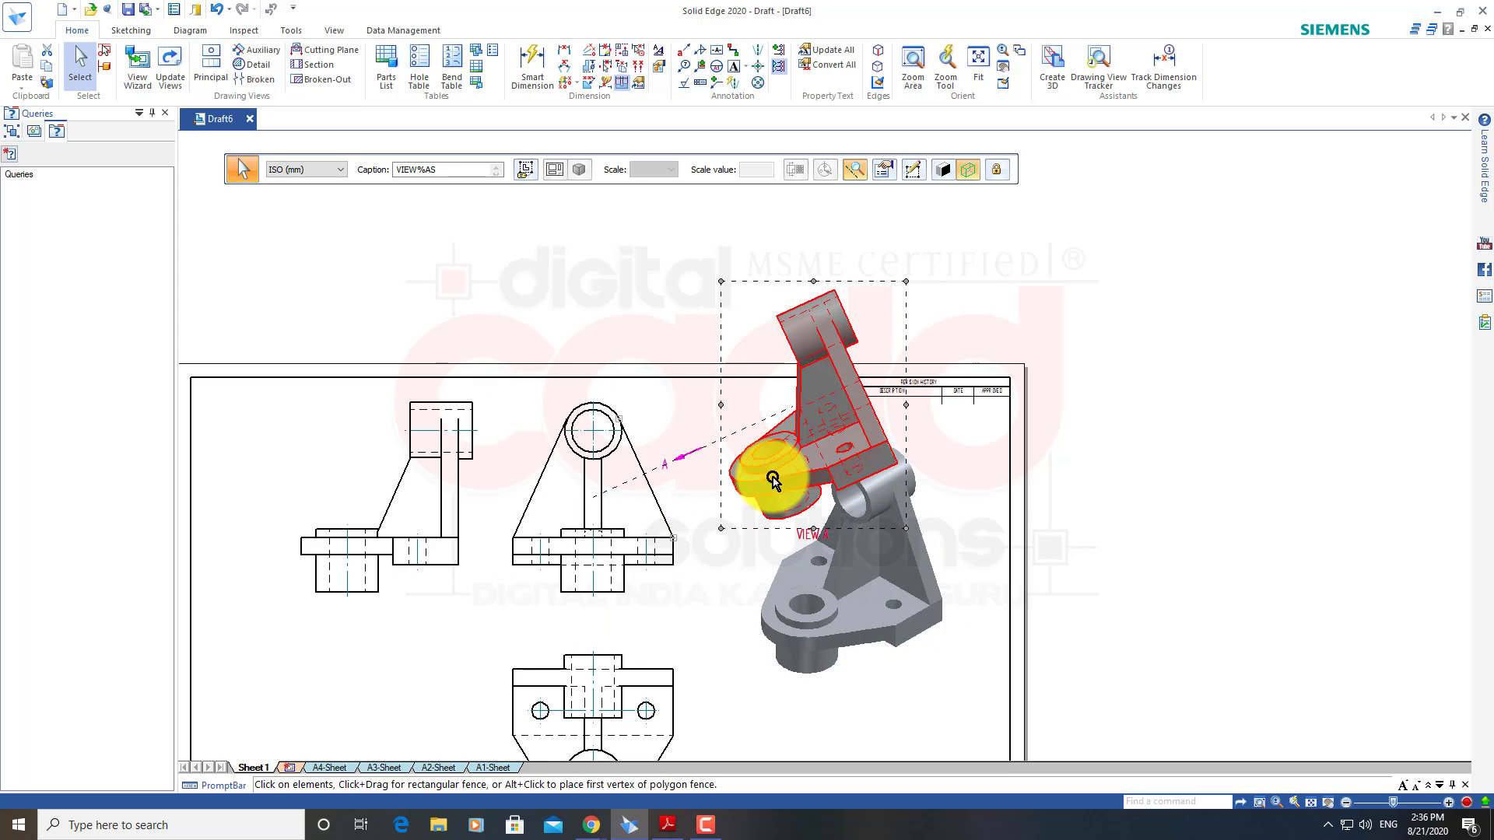
click(706, 498)
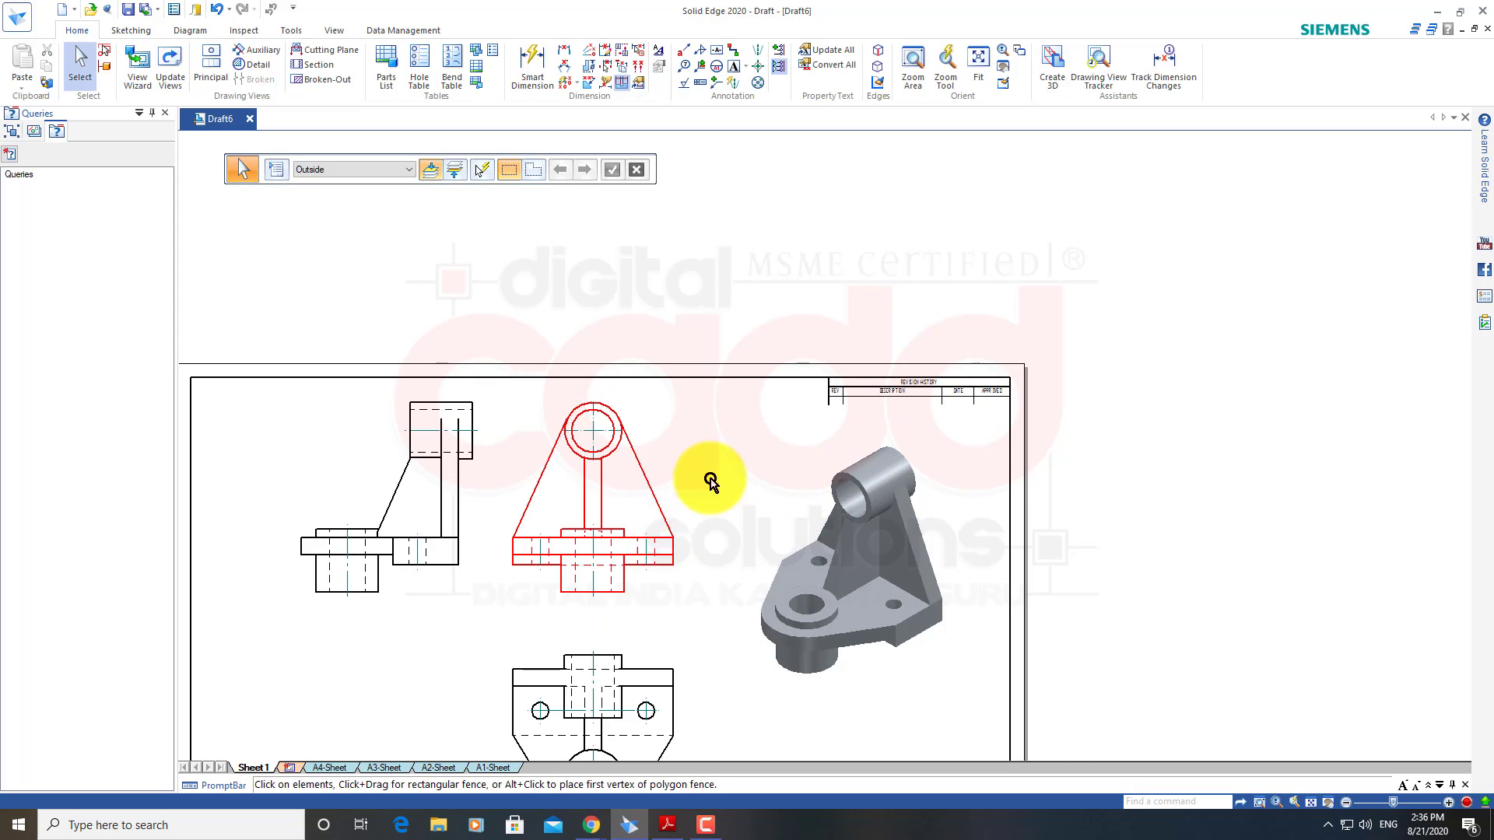
middle_drag(708, 477, 693, 404)
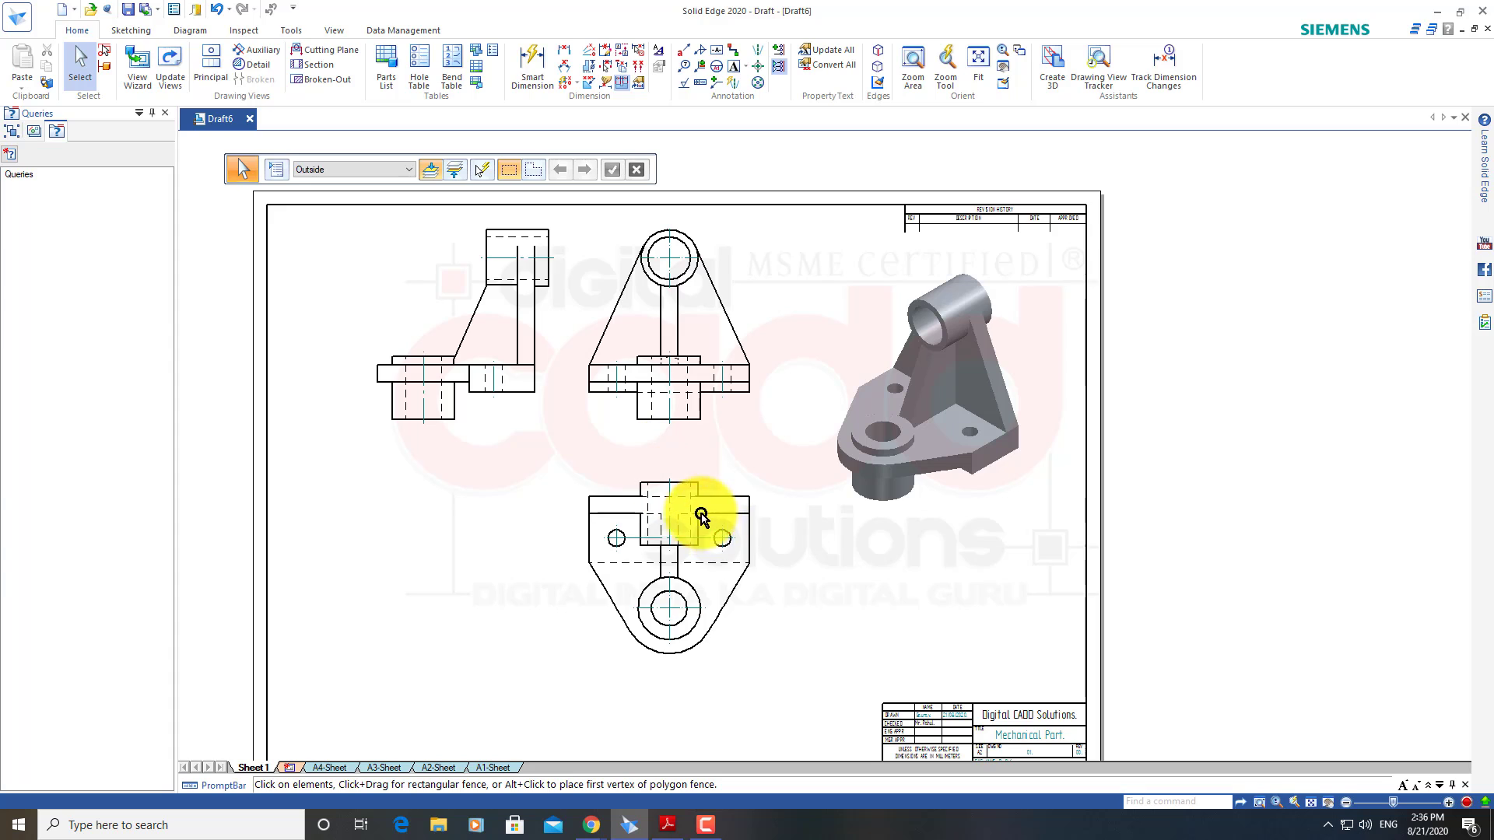
middle_drag(761, 447, 751, 556)
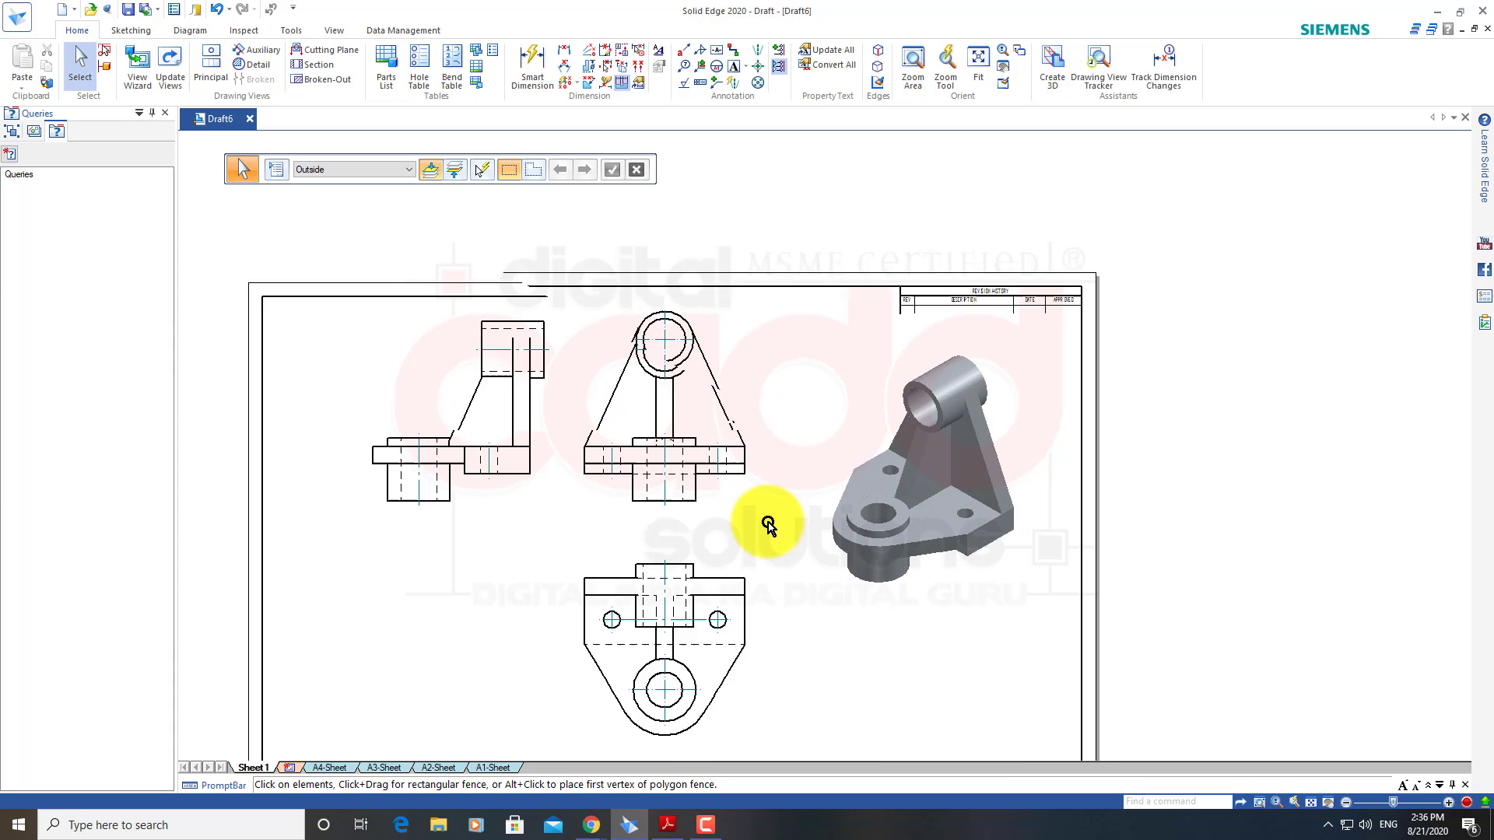
Create a grayscale-shaded auxiliary view folded from the slanted edge, placed upper right
click(231, 171)
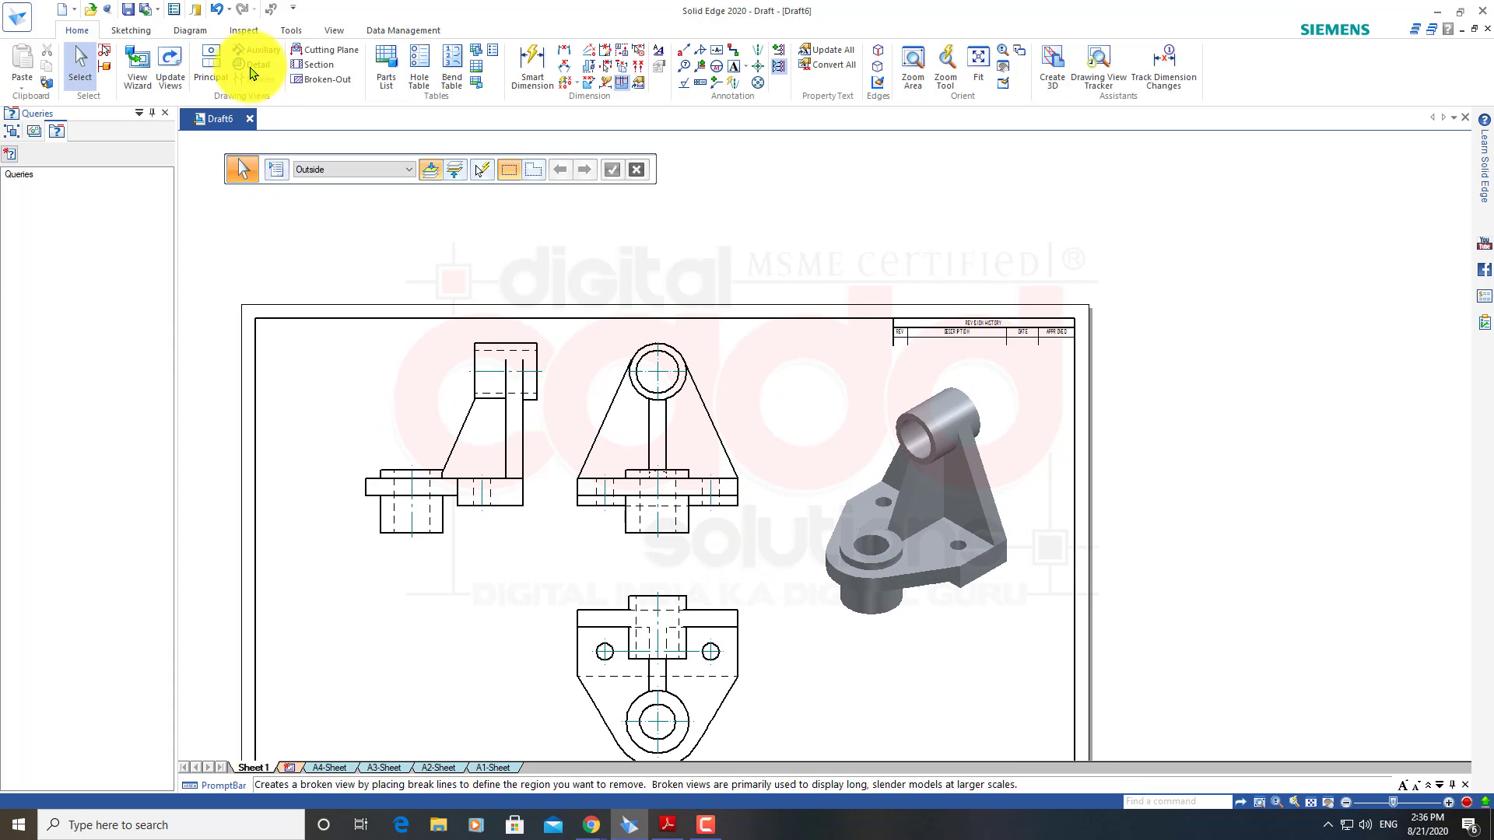
click(258, 59)
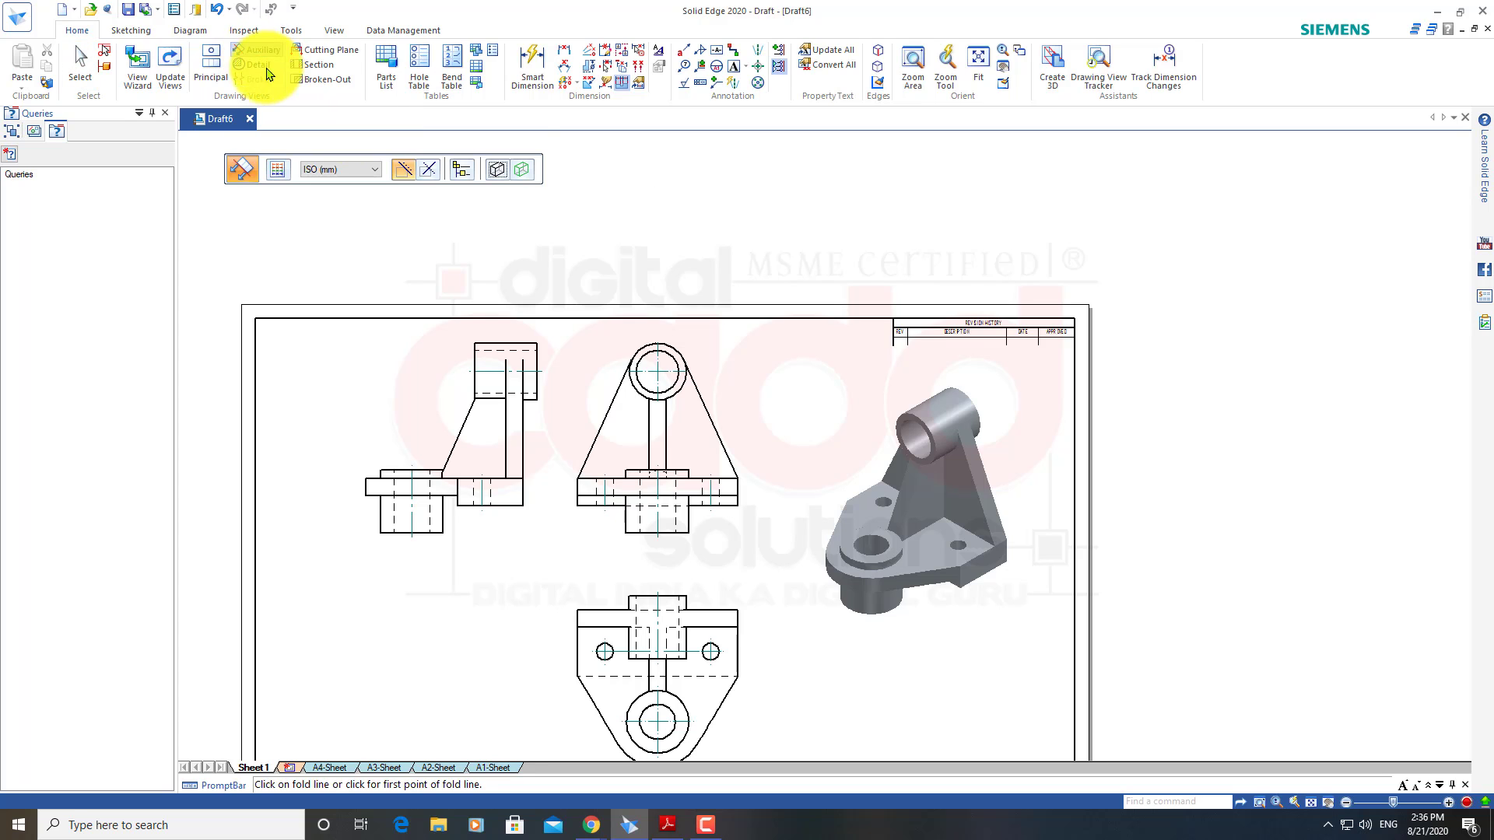
scroll(758, 373, up, 3)
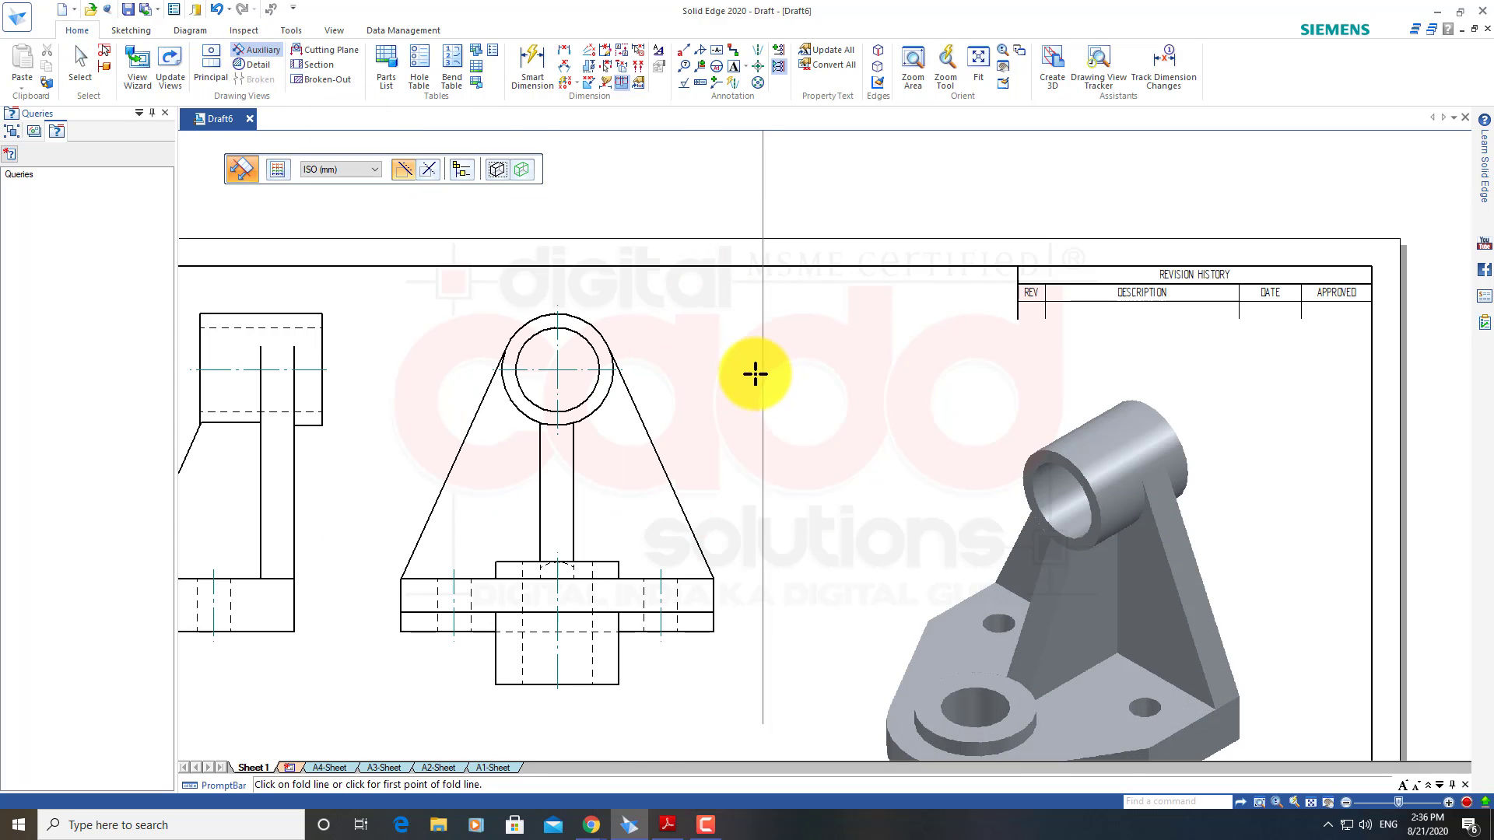
click(695, 530)
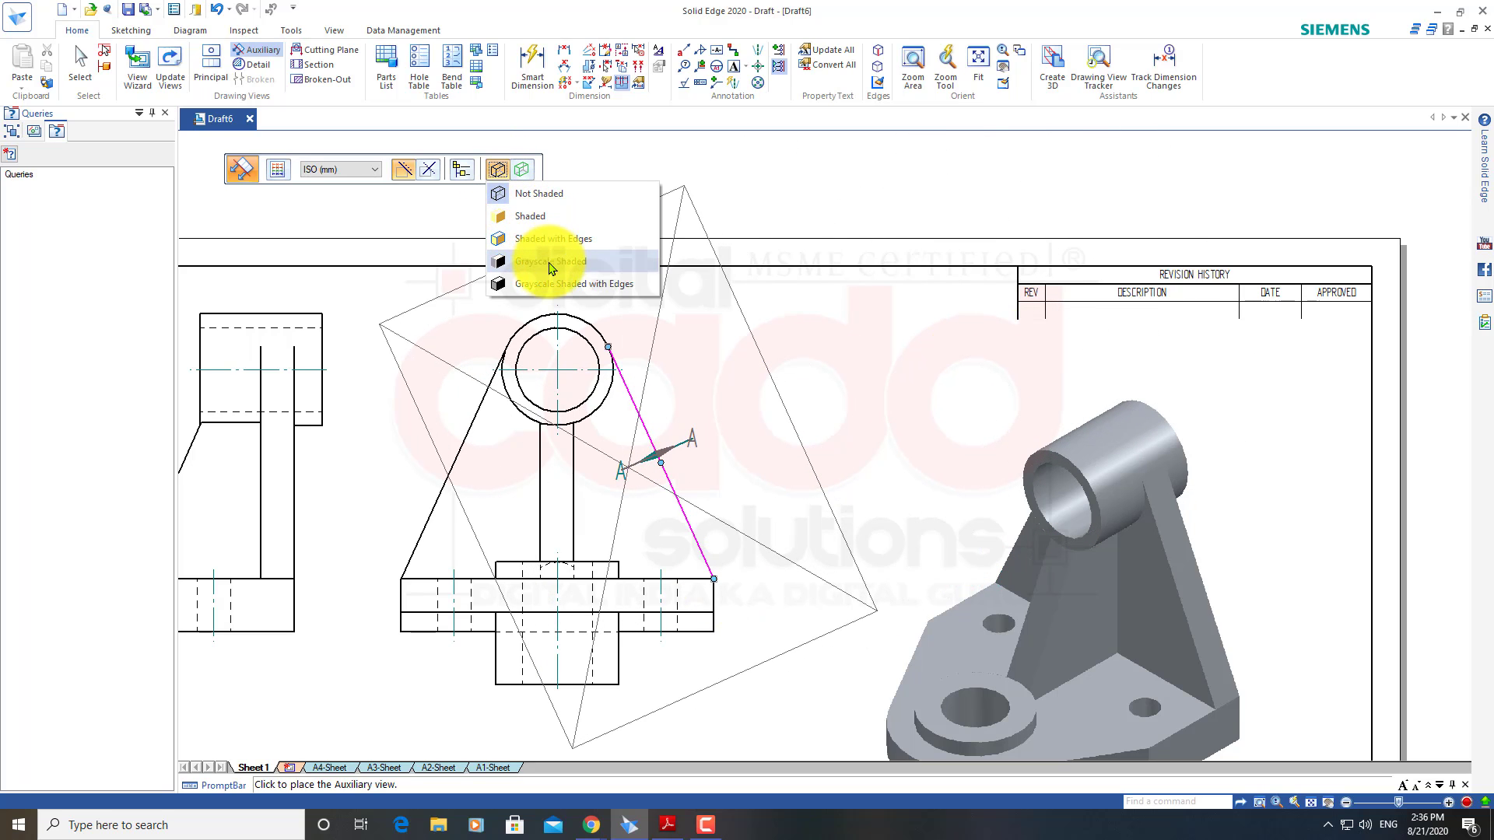
click(551, 263)
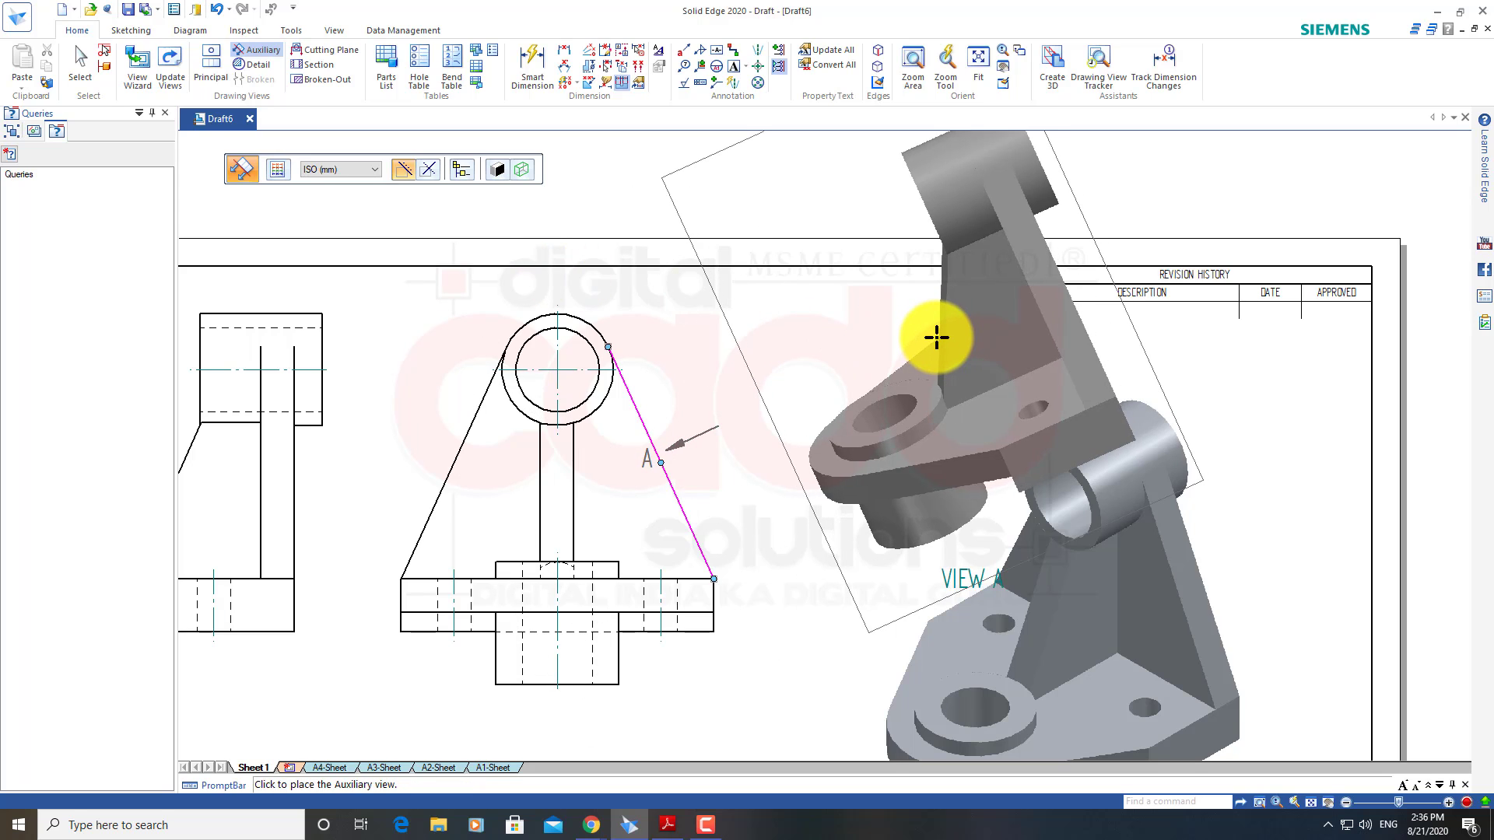
click(937, 337)
scroll(900, 460, down, 3)
scroll(810, 414, down, 2)
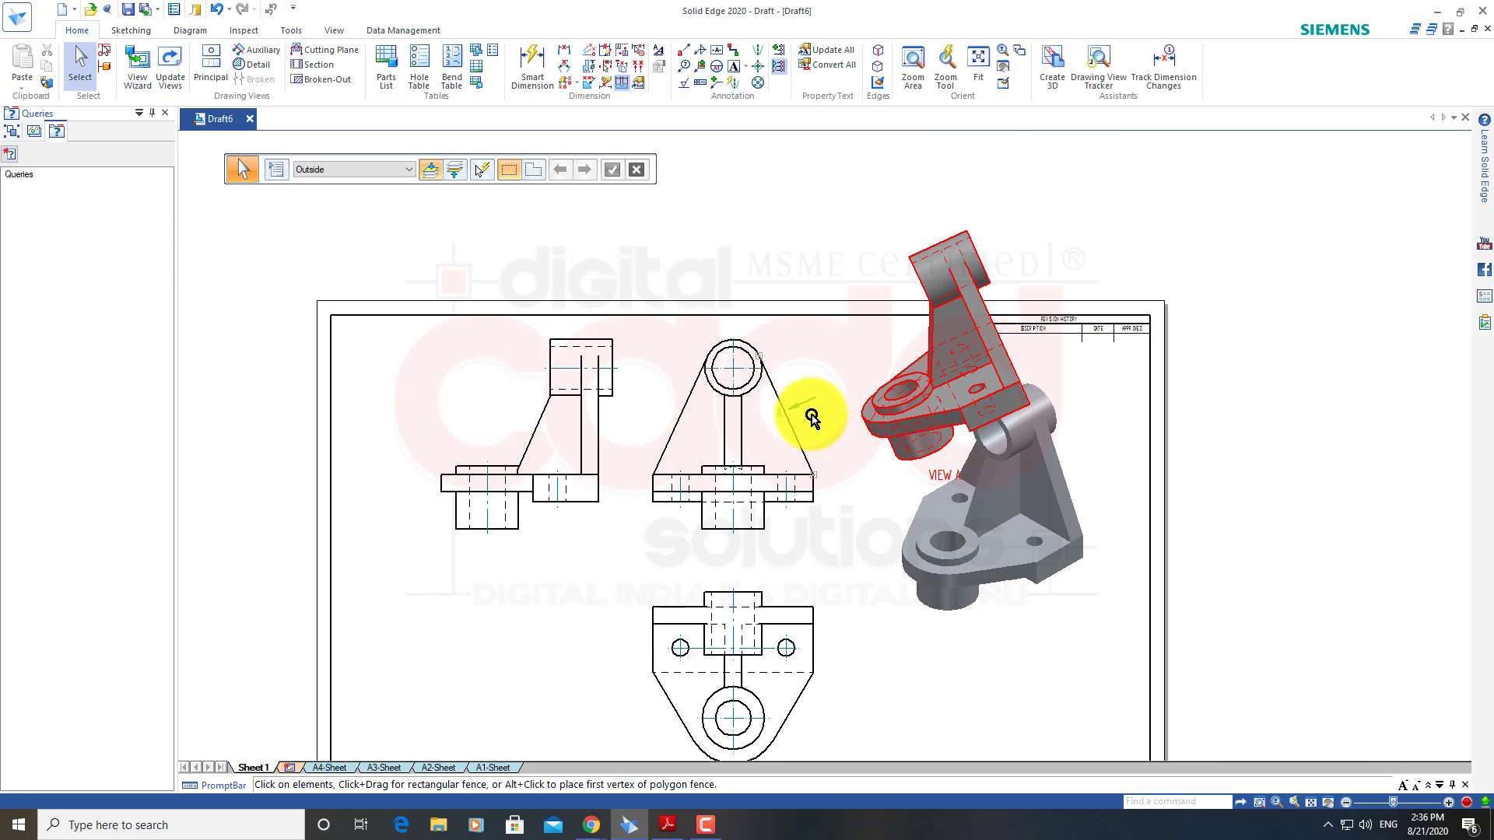
key(Escape)
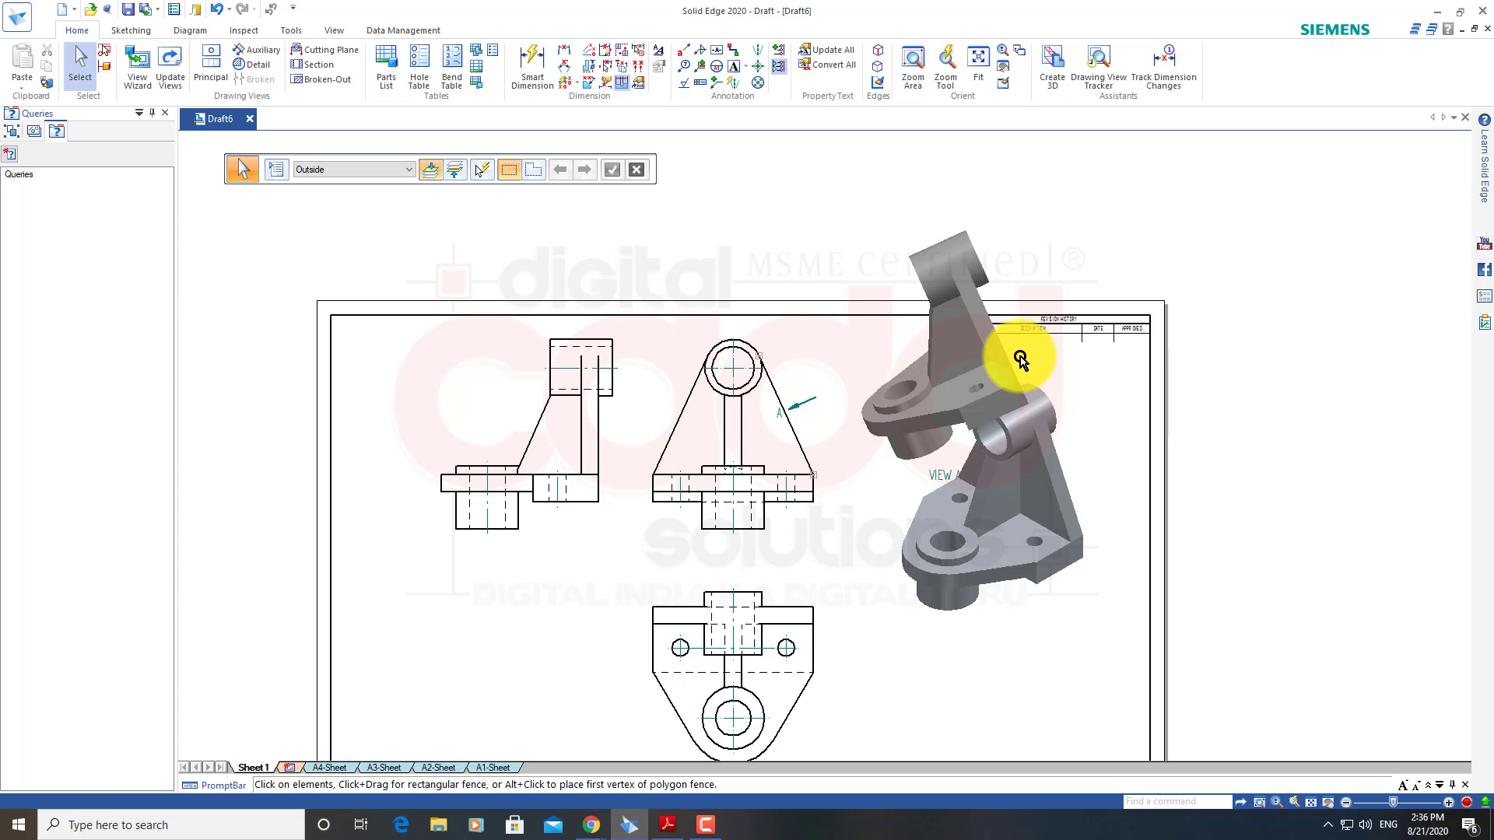
Select and deselect the shaded view to review the sheet layout
scroll(1021, 351, up, 3)
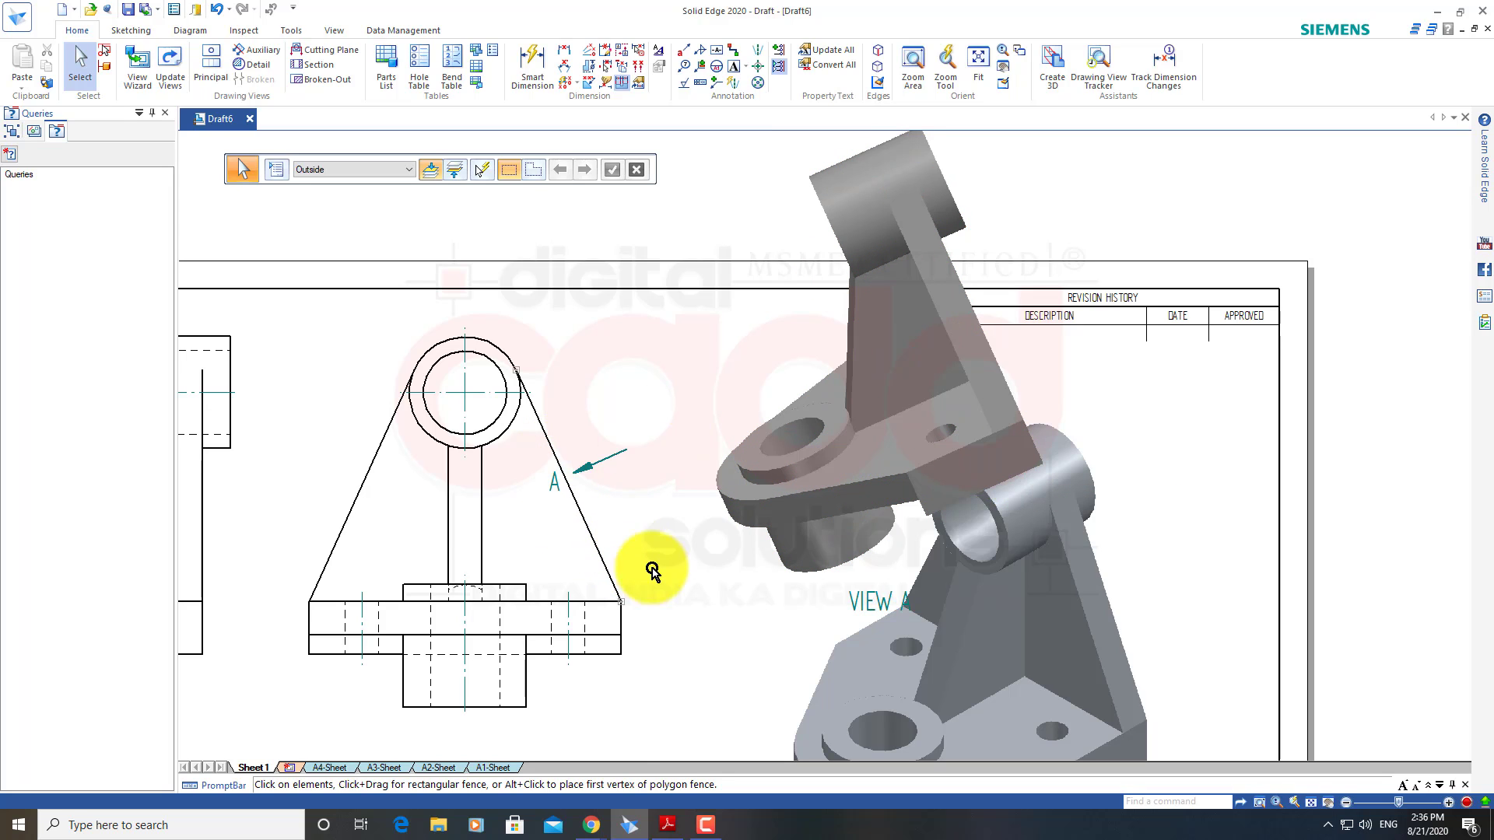
scroll(653, 572, down, 3)
click(763, 507)
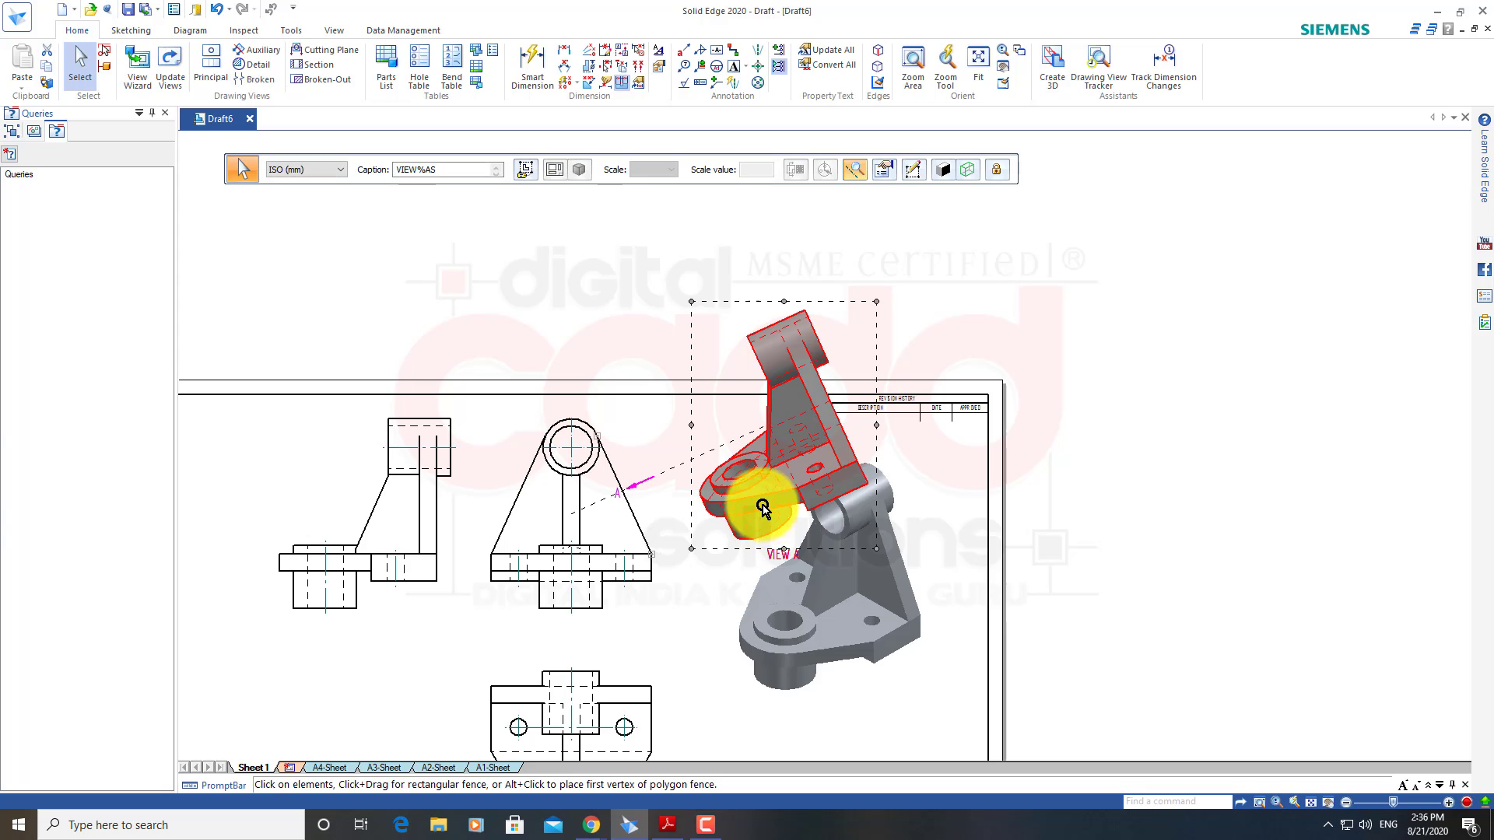
click(757, 562)
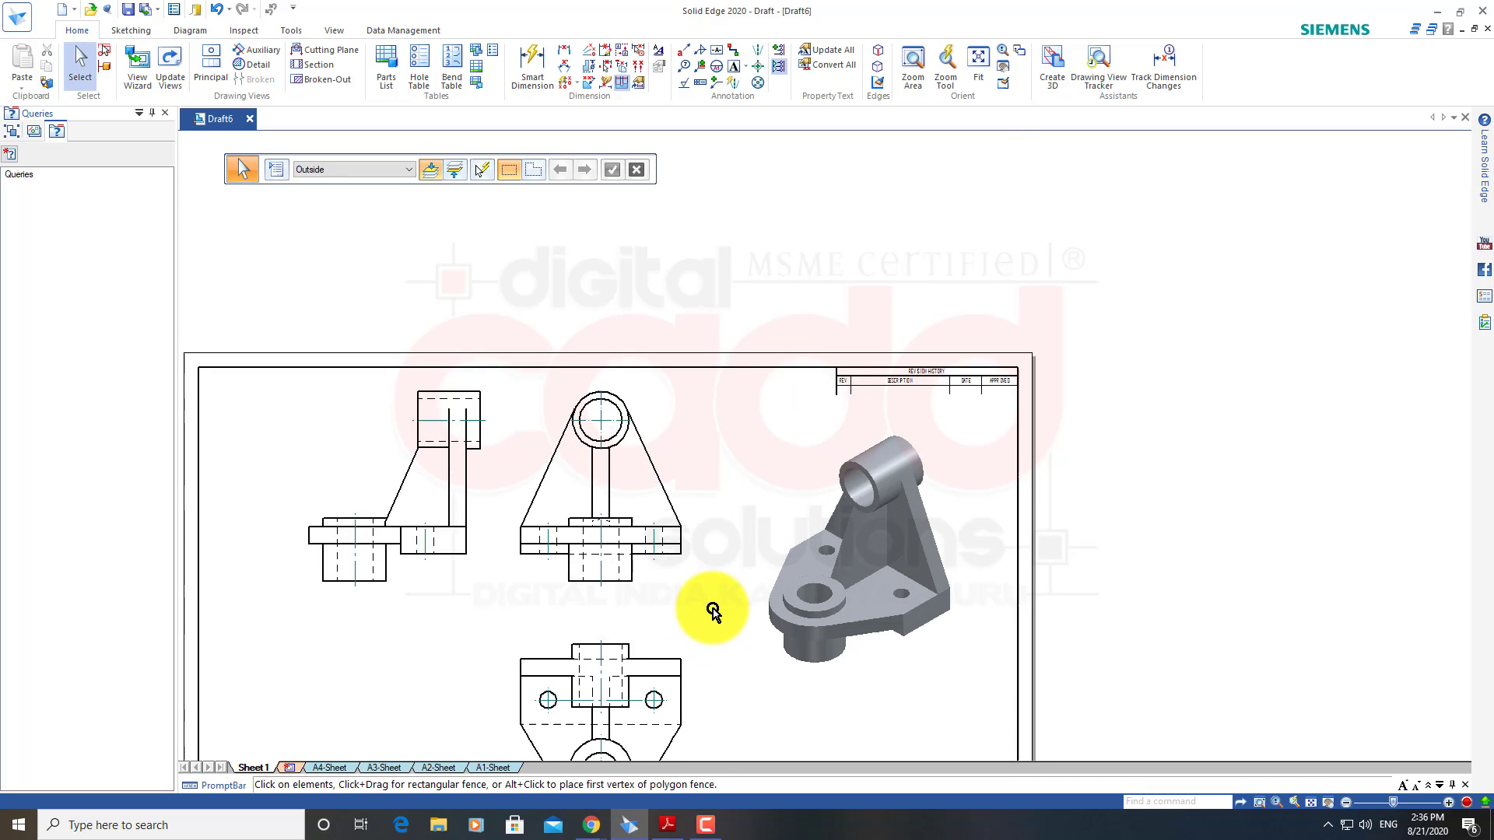
Delete the left side view from the sheet
scroll(701, 611, down, 2)
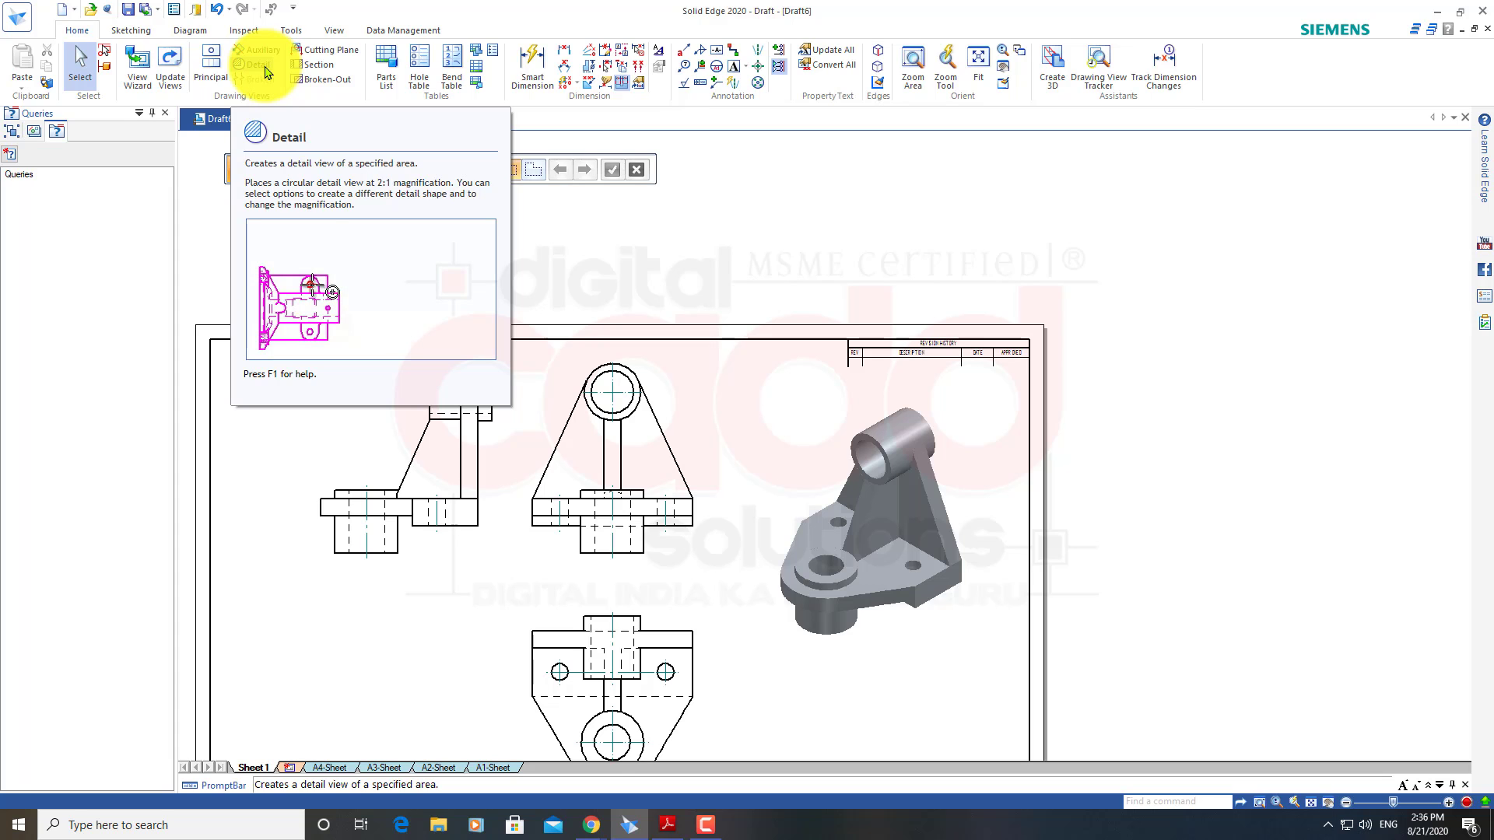
scroll(901, 667, left, 1)
scroll(655, 487, left, 2)
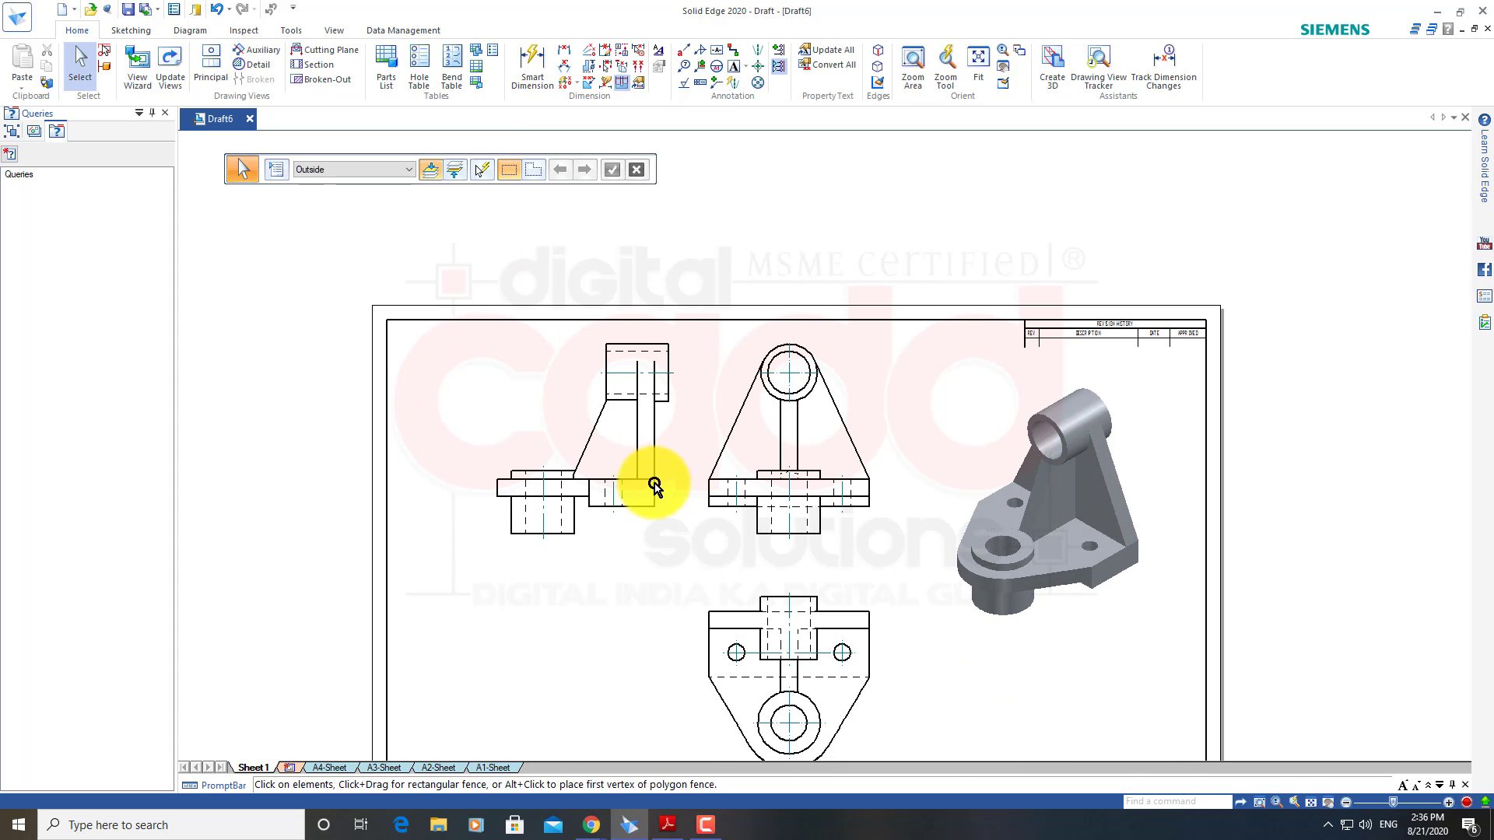
click(652, 517)
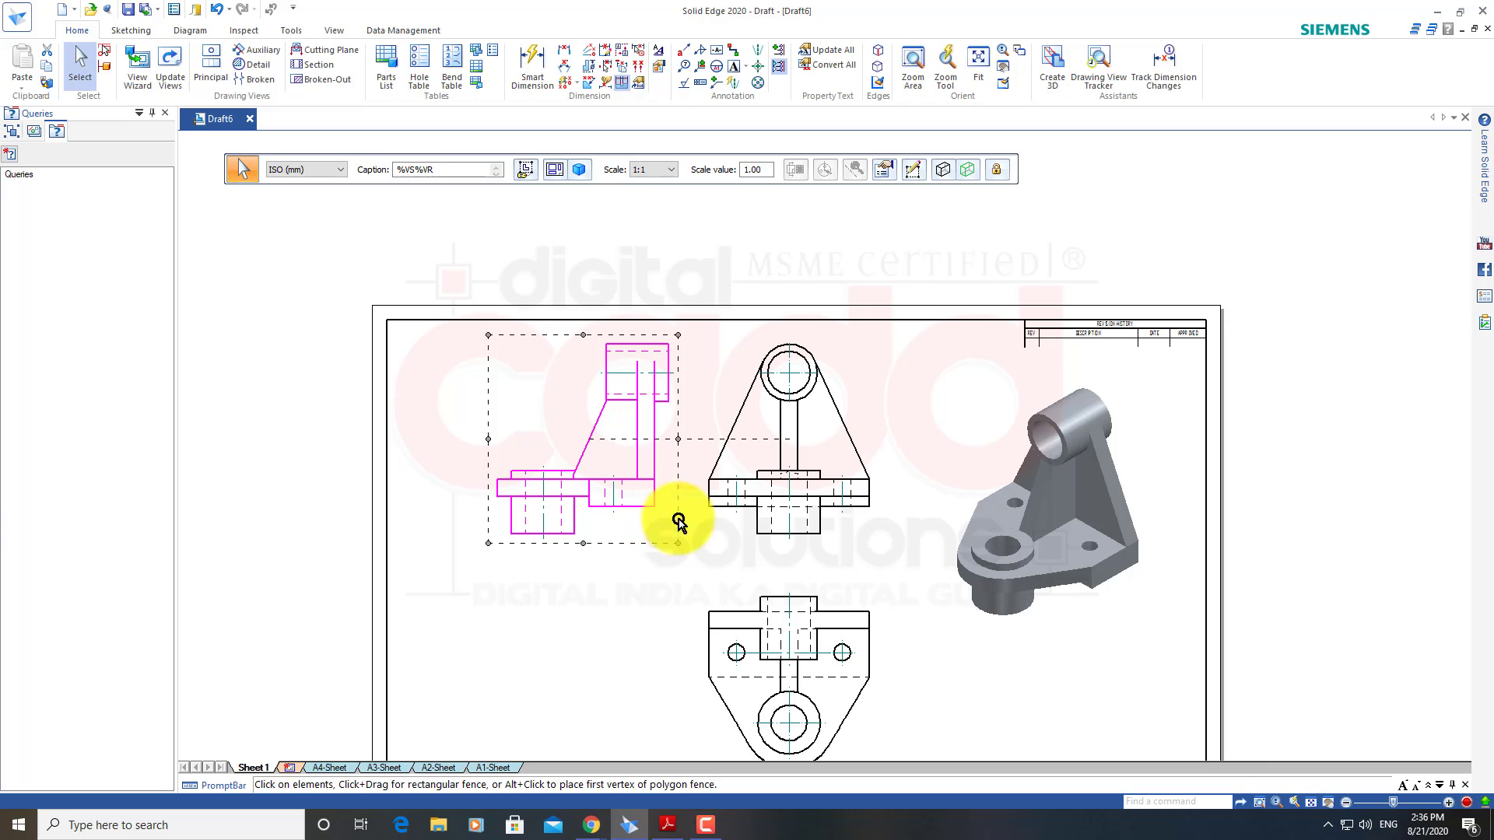
key(Delete)
scroll(945, 381, up, 2)
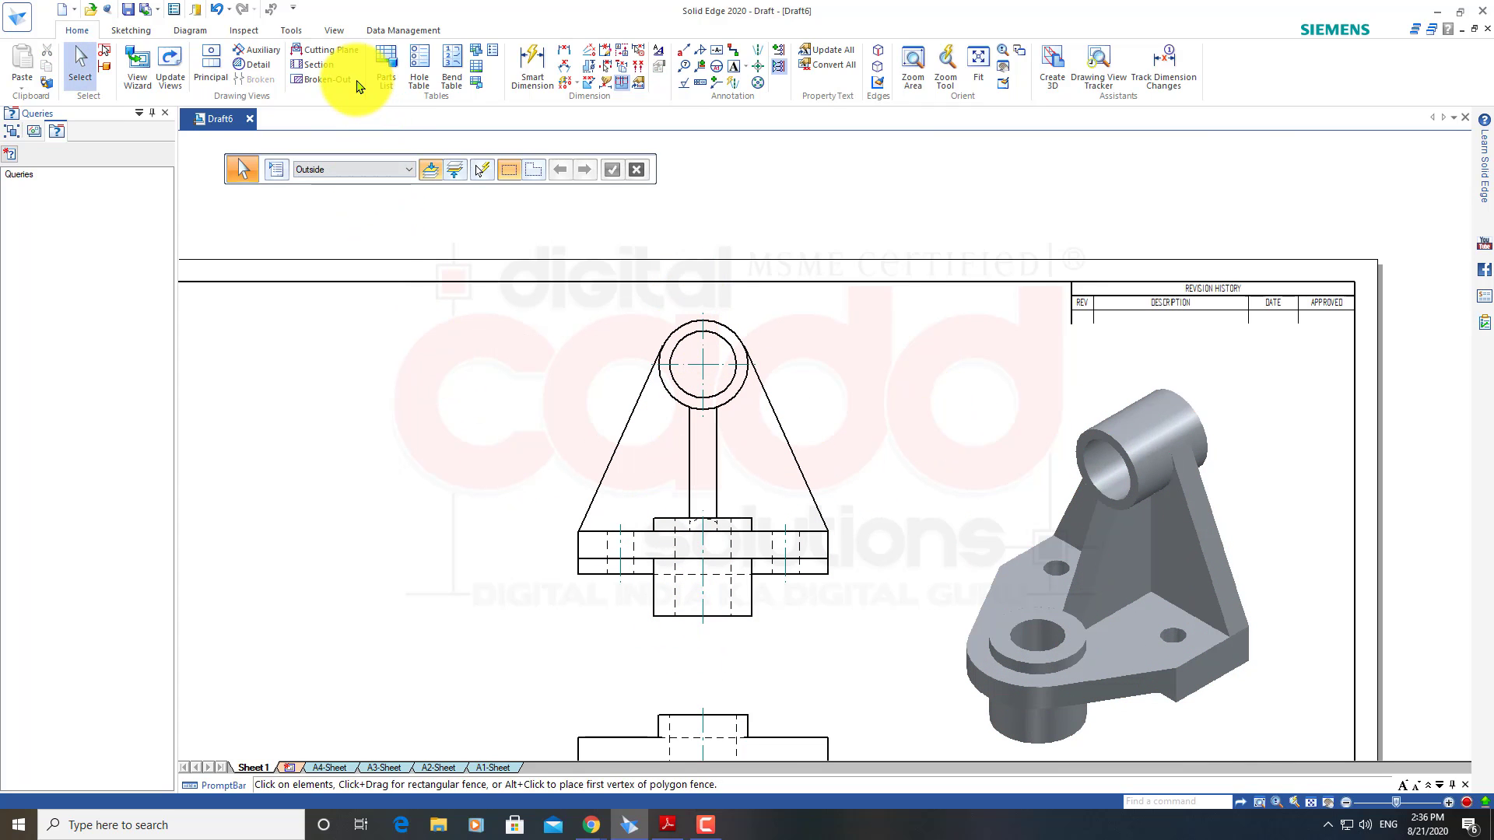
Draw a vertical cutting plane through the centre of the front view
click(330, 51)
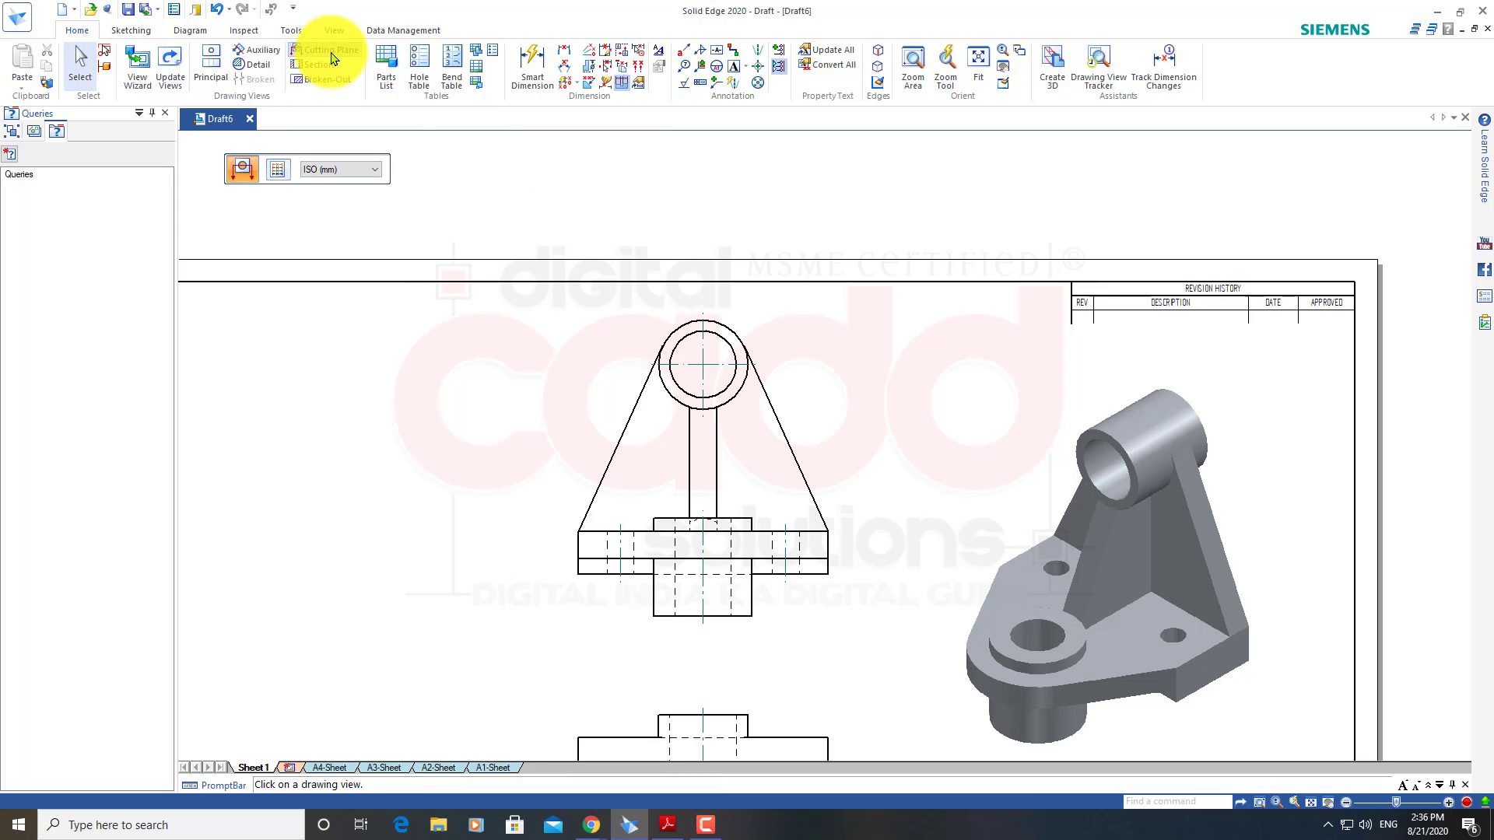
click(714, 320)
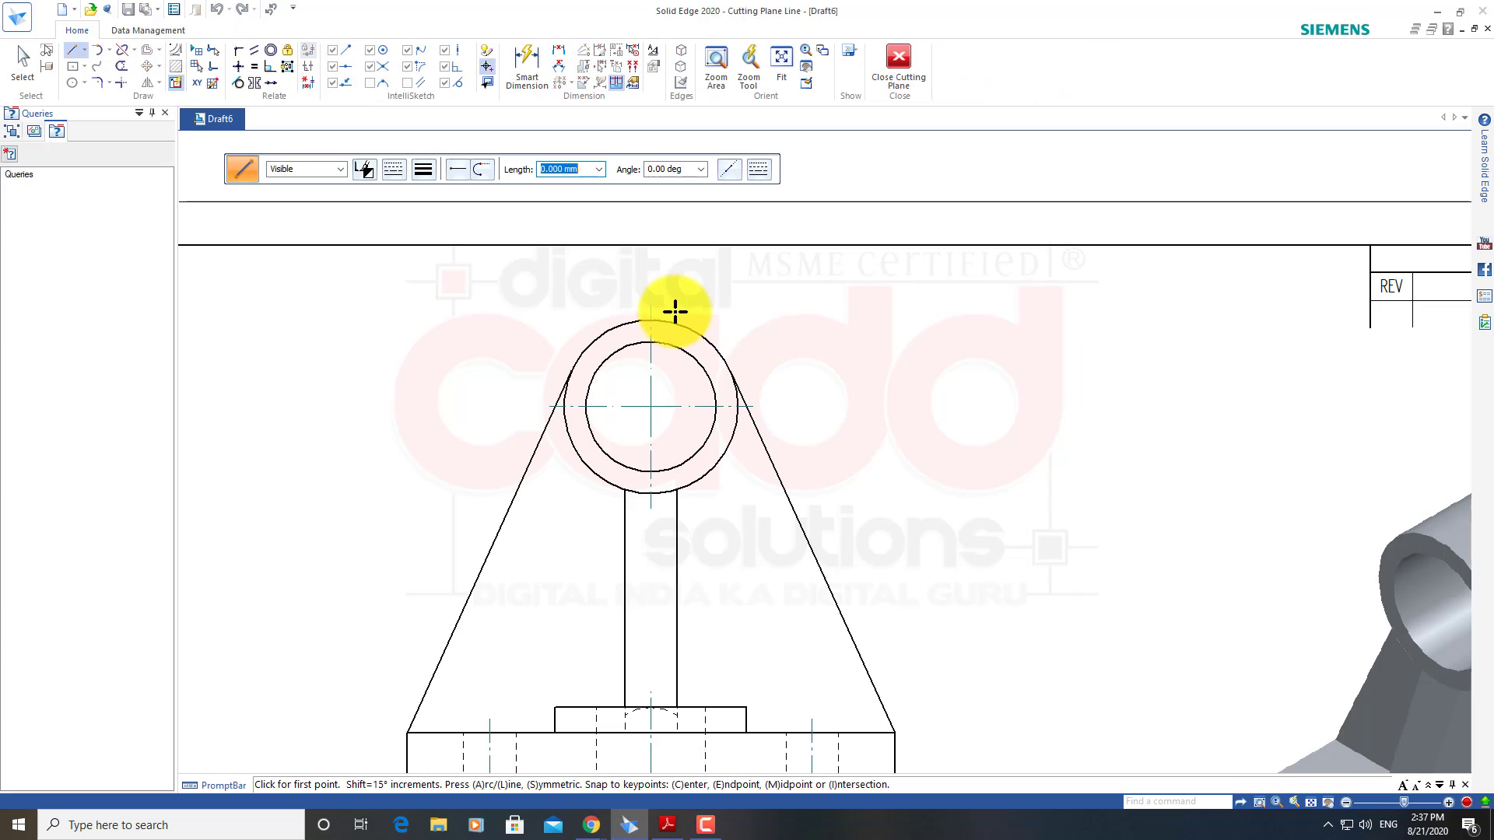
click(654, 275)
scroll(700, 428, down, 3)
scroll(634, 587, down, 1)
scroll(663, 621, up, 1)
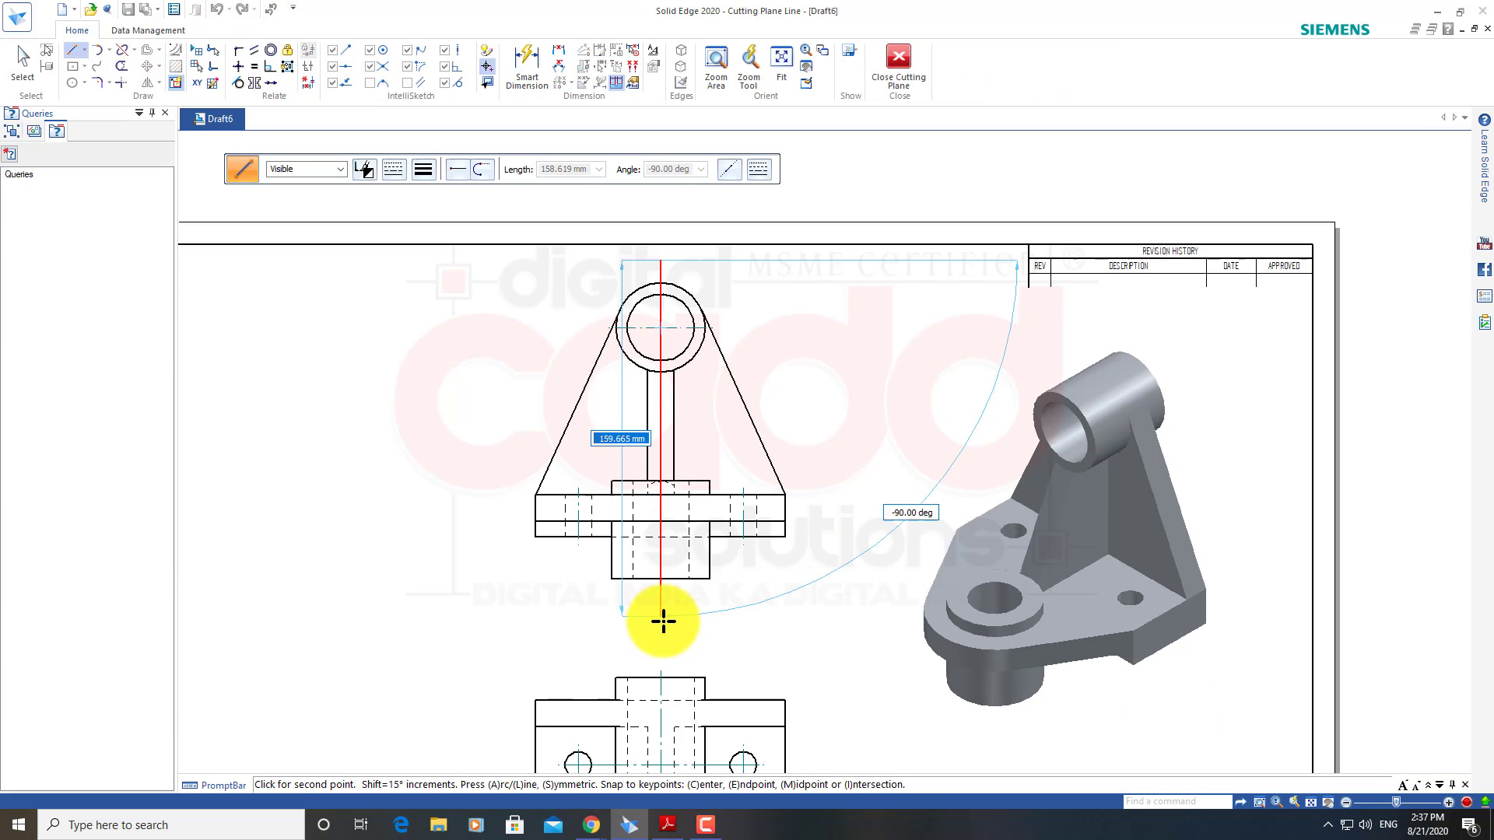
click(662, 602)
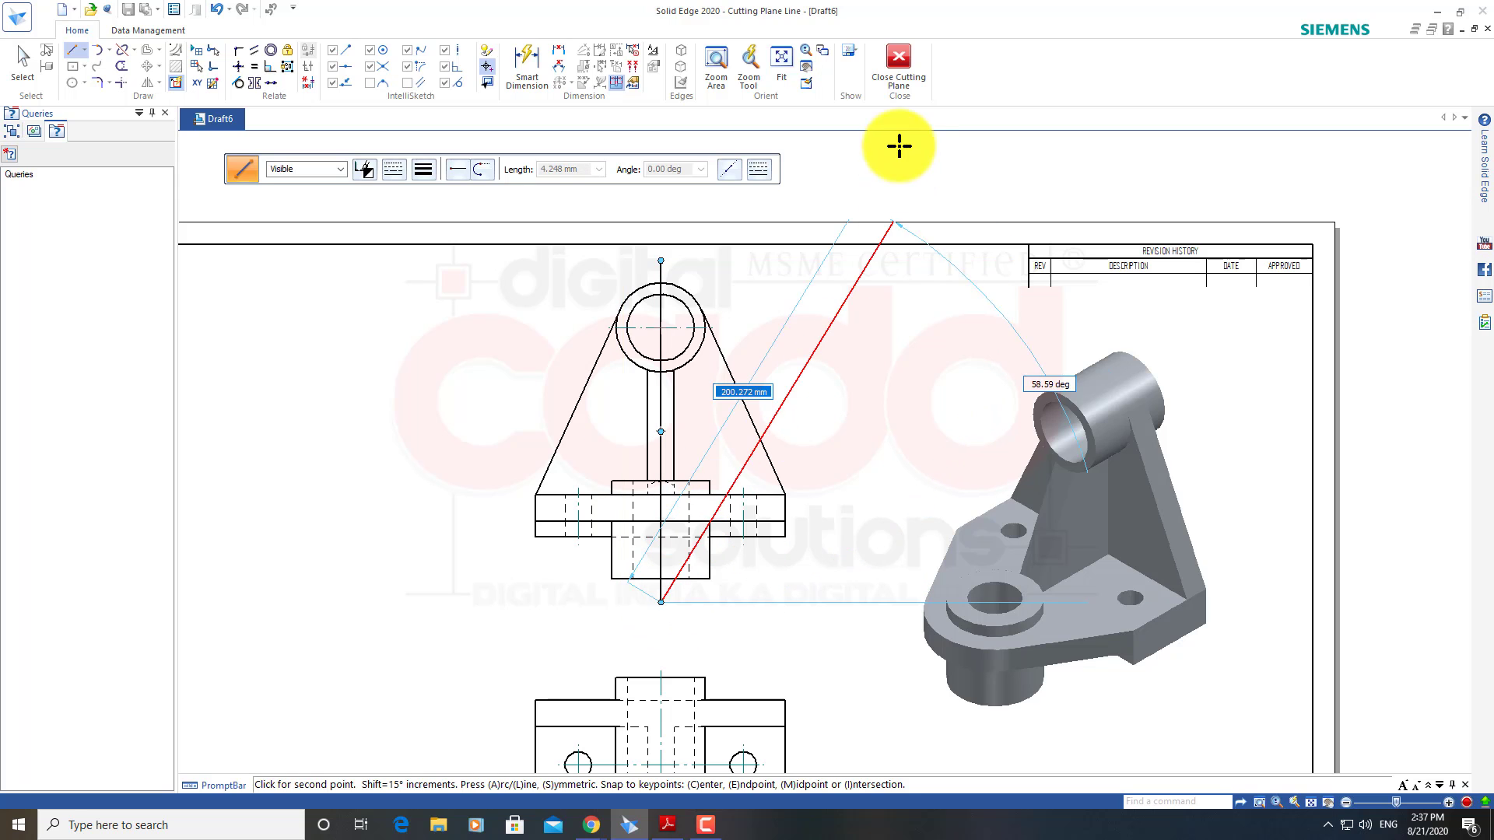
click(900, 88)
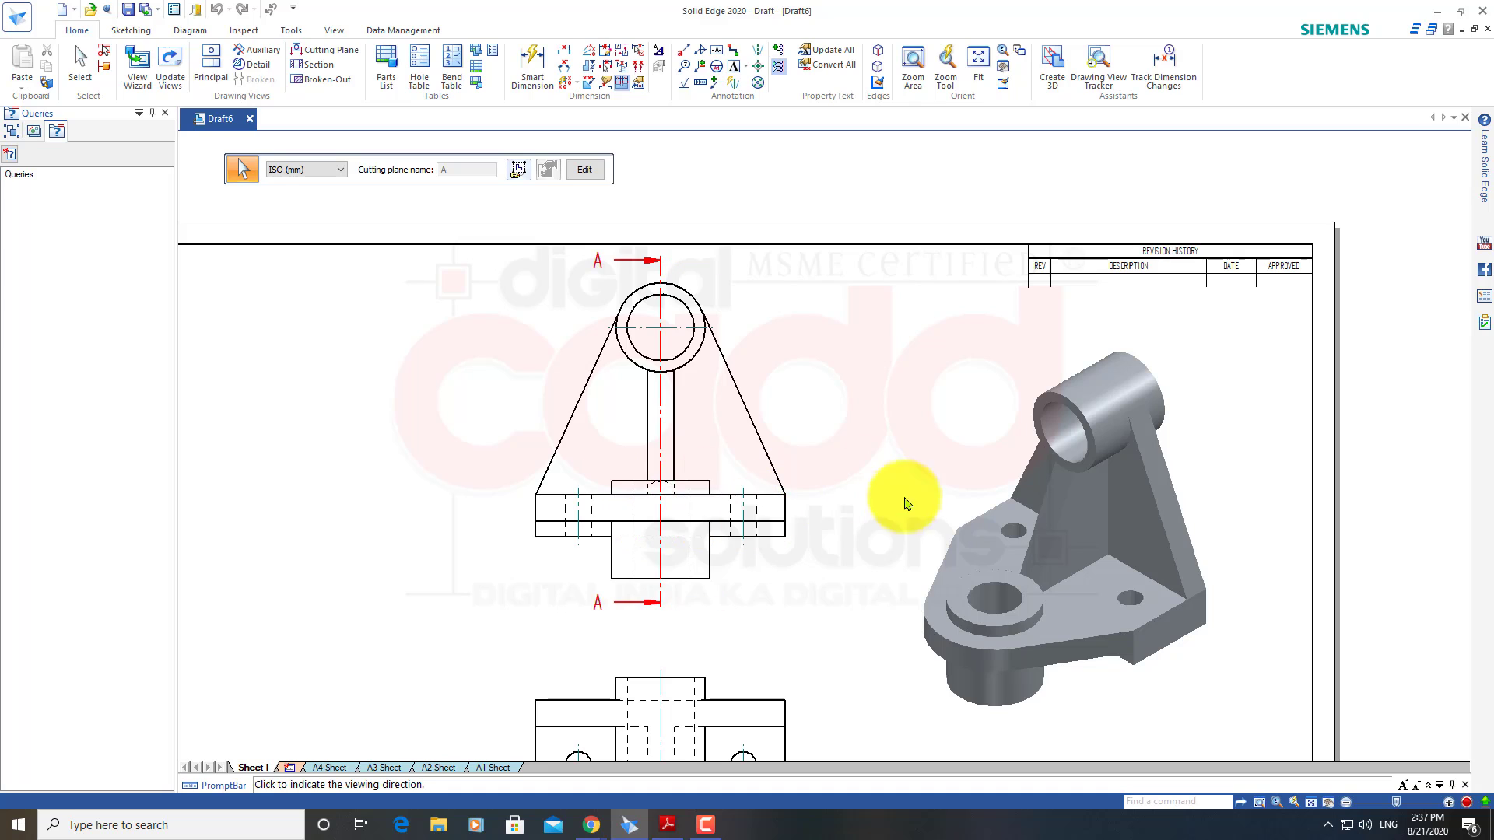
Create hatched Section A-A looking left from plane A, placed left of the front view
click(521, 311)
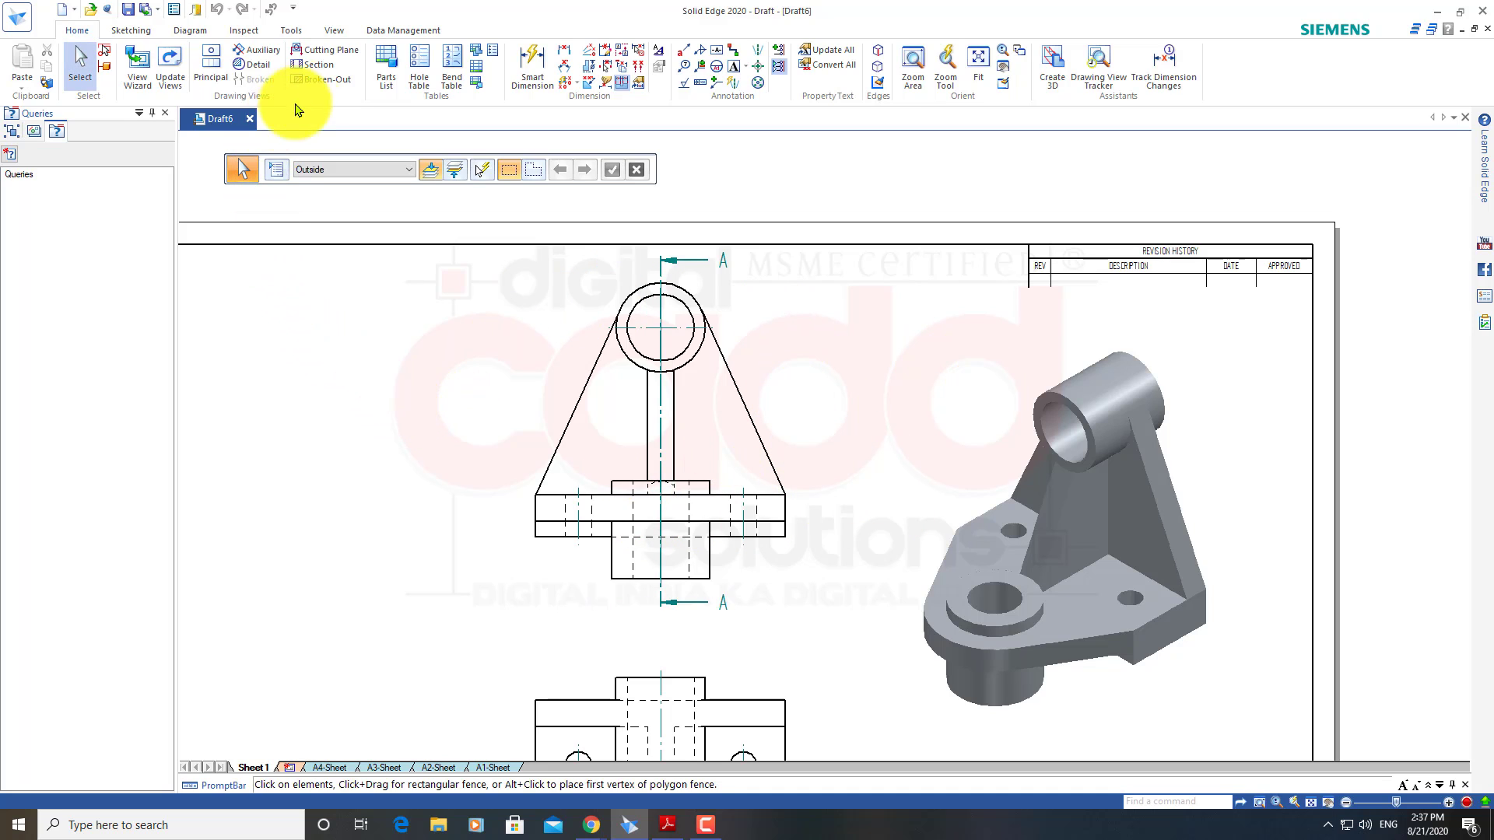
click(325, 68)
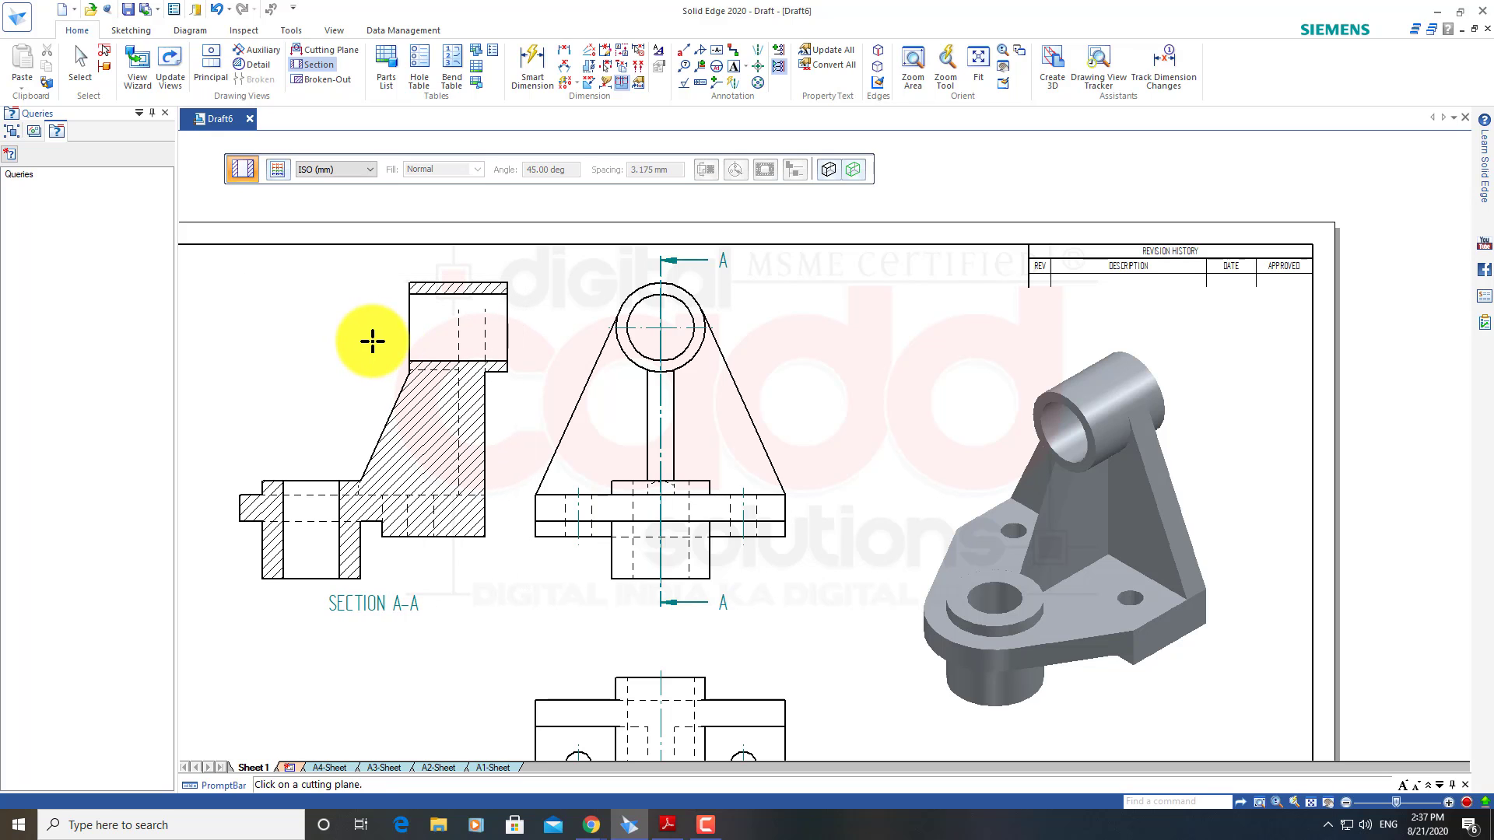
click(372, 341)
mouse_move(506, 607)
middle_down()
mouse_move(913, 507)
mouse_move(811, 486)
mouse_move(820, 542)
middle_up()
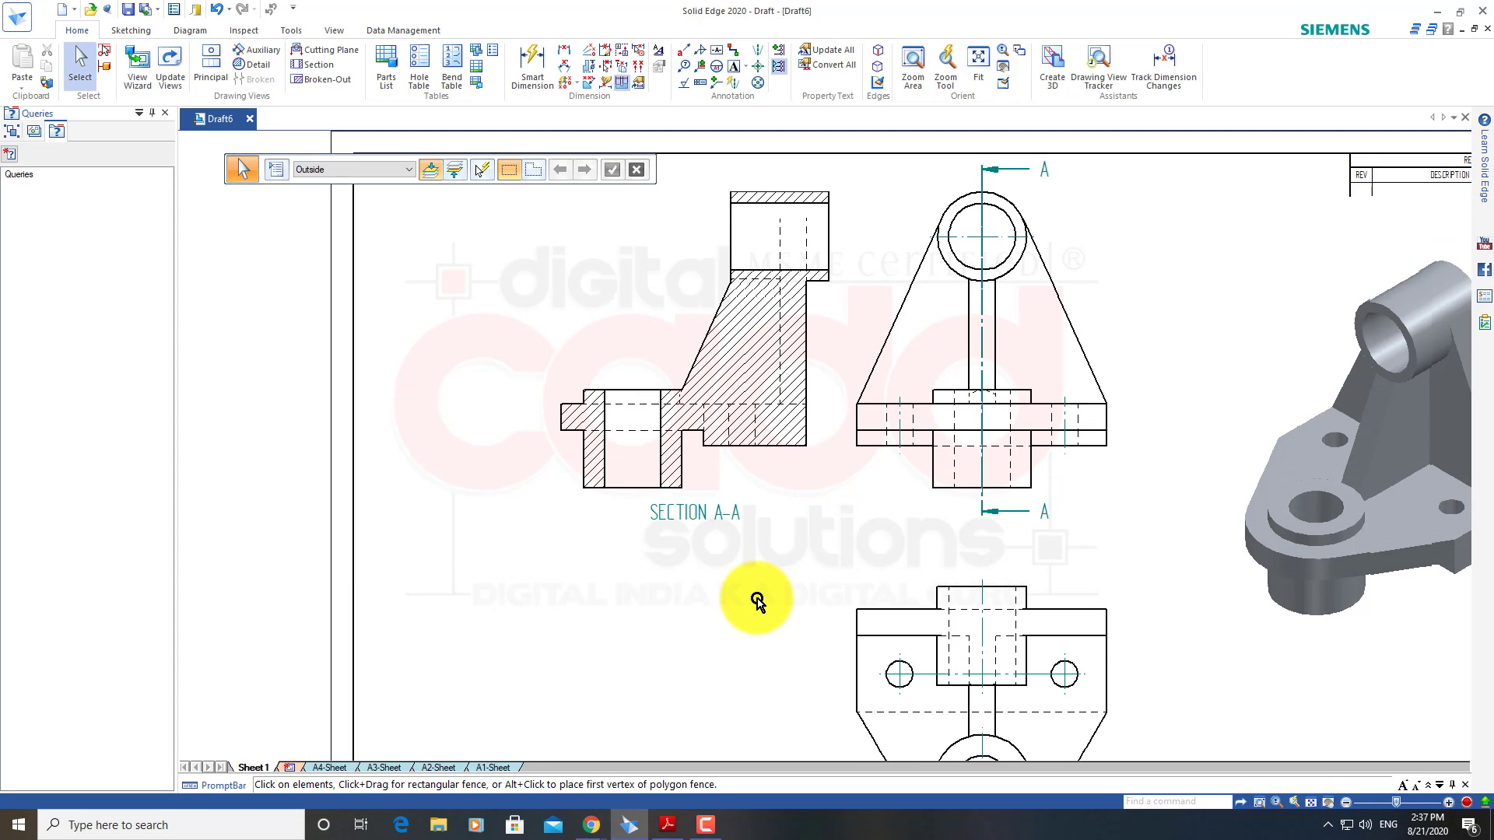
middle_drag(757, 601, 759, 617)
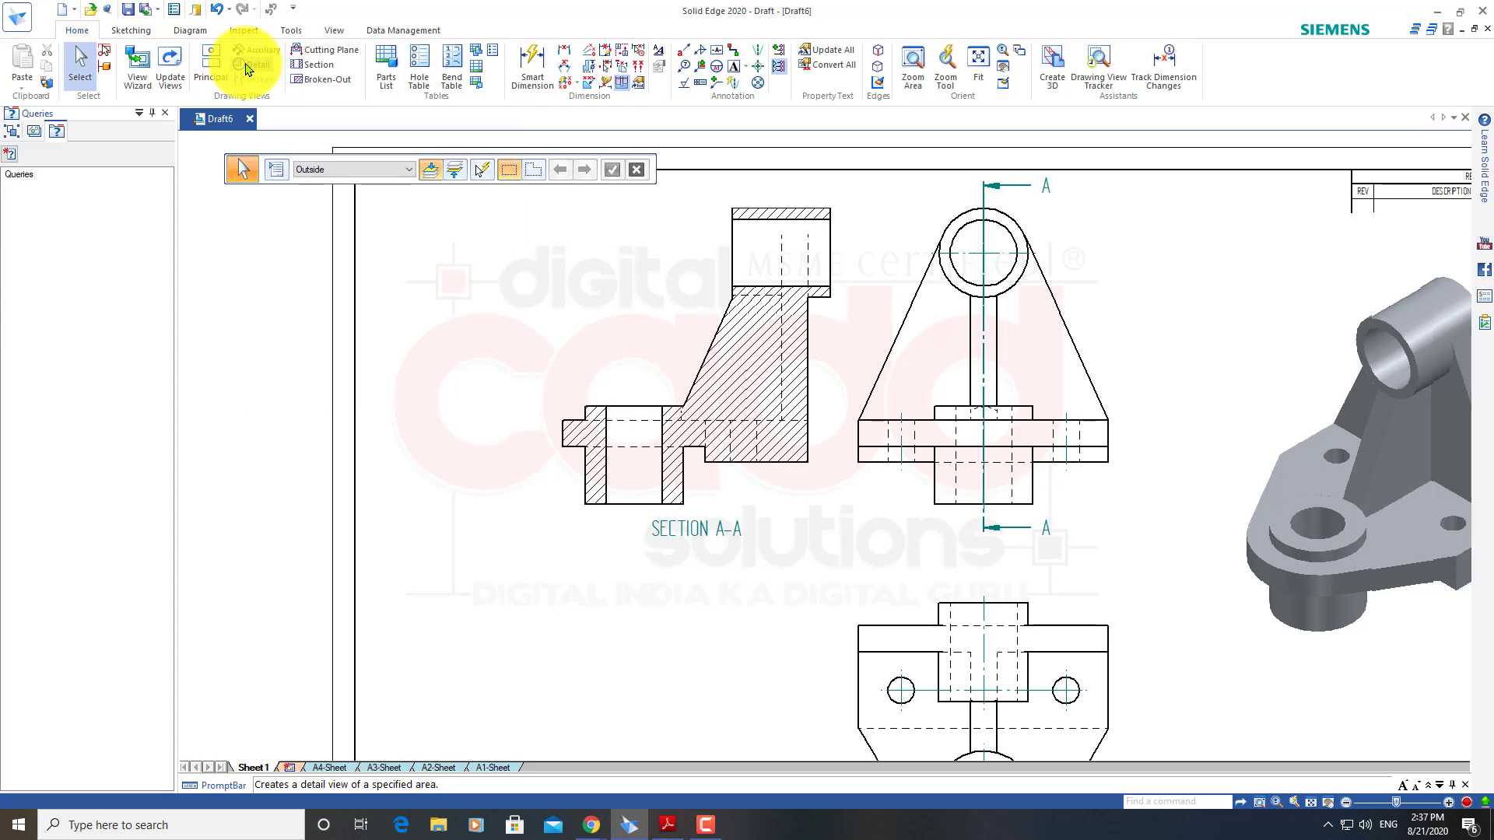
Place a 2:1 Detail B of Section A-A's lower left at the sheet's lower left
click(249, 64)
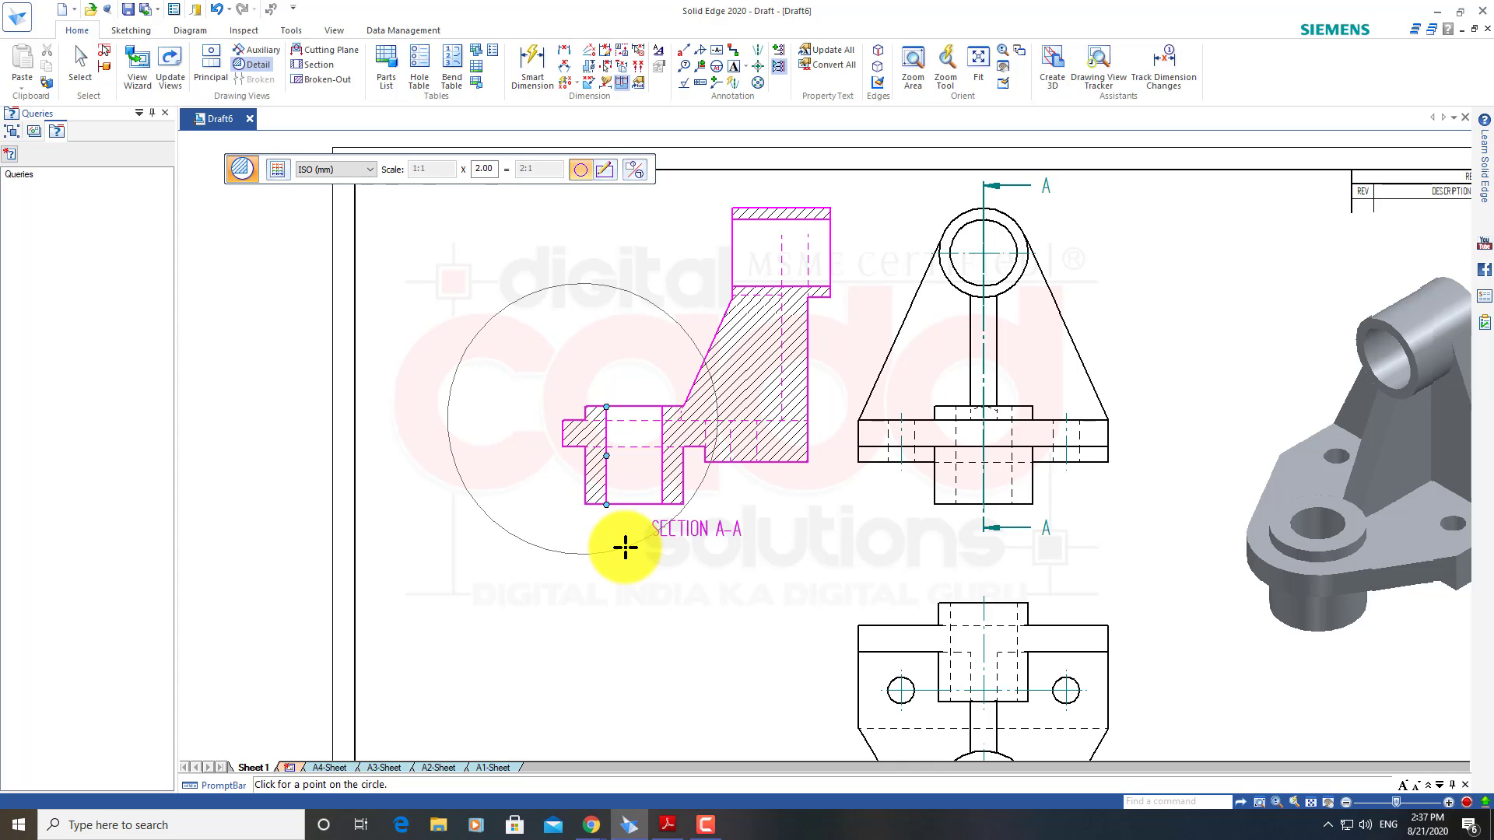
scroll(583, 451, down, 2)
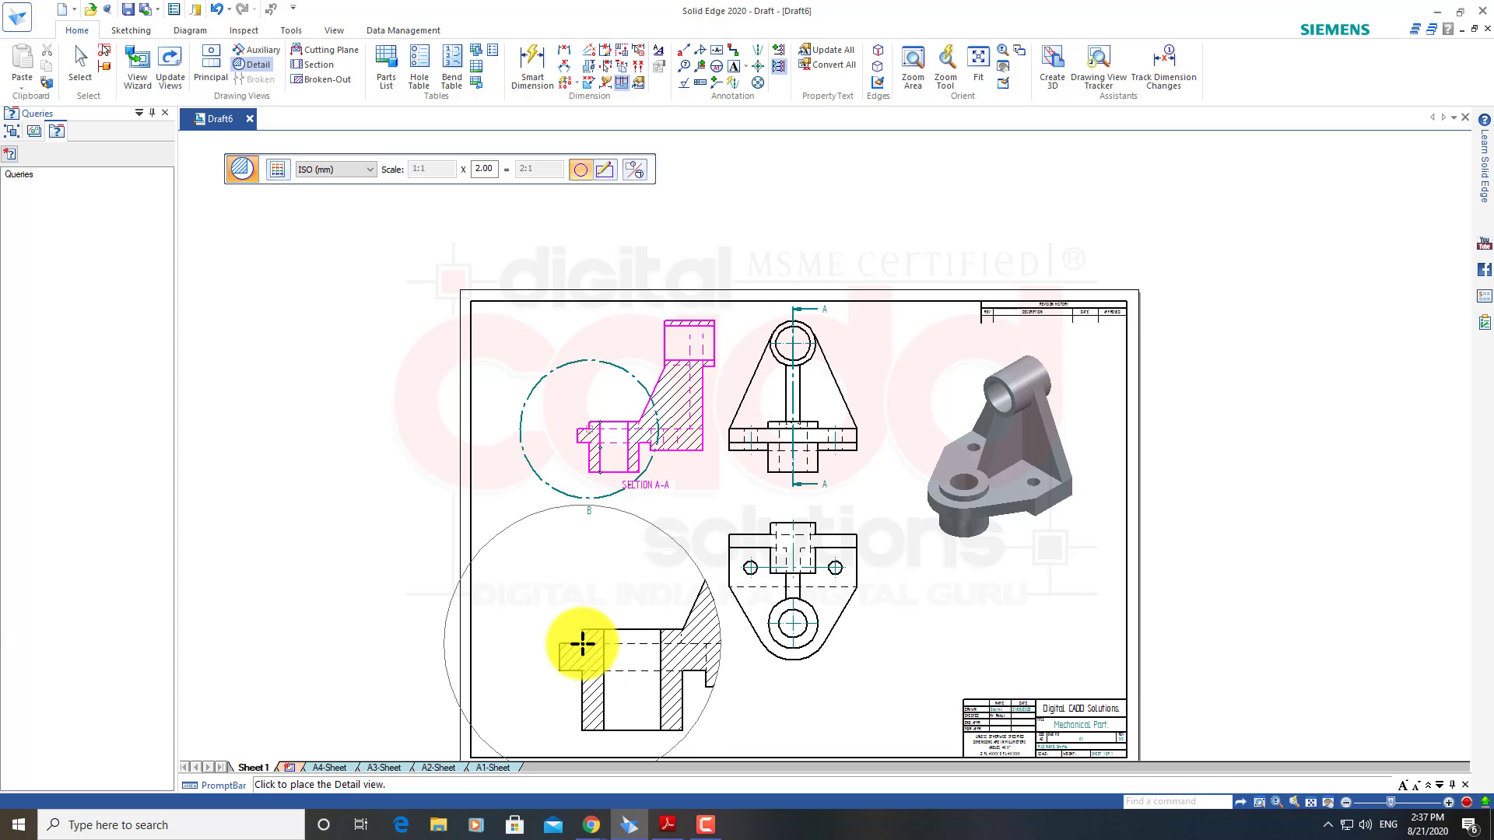
click(583, 642)
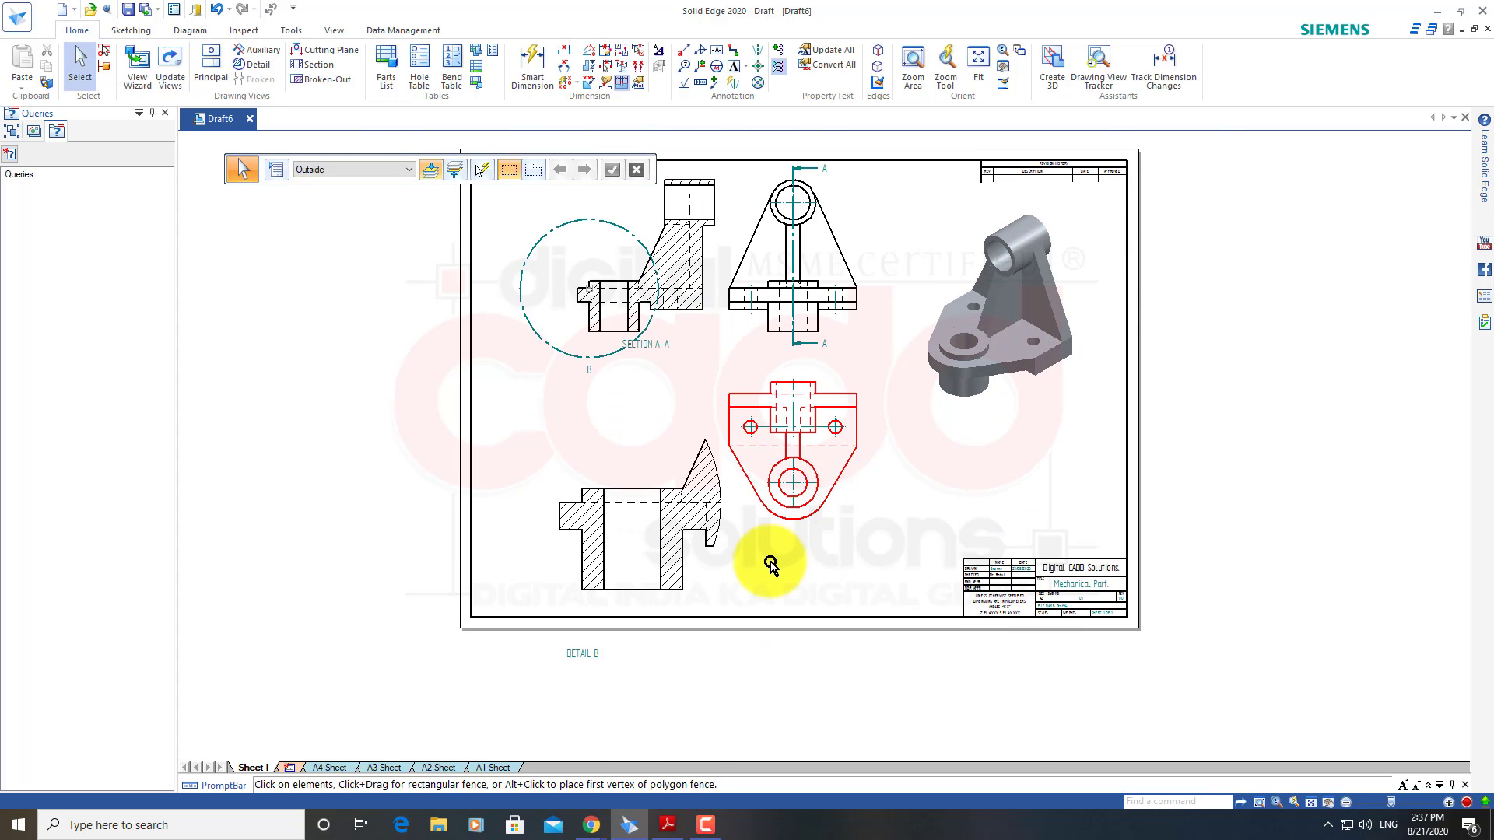
scroll(768, 567, up, 2)
drag(552, 688, 635, 629)
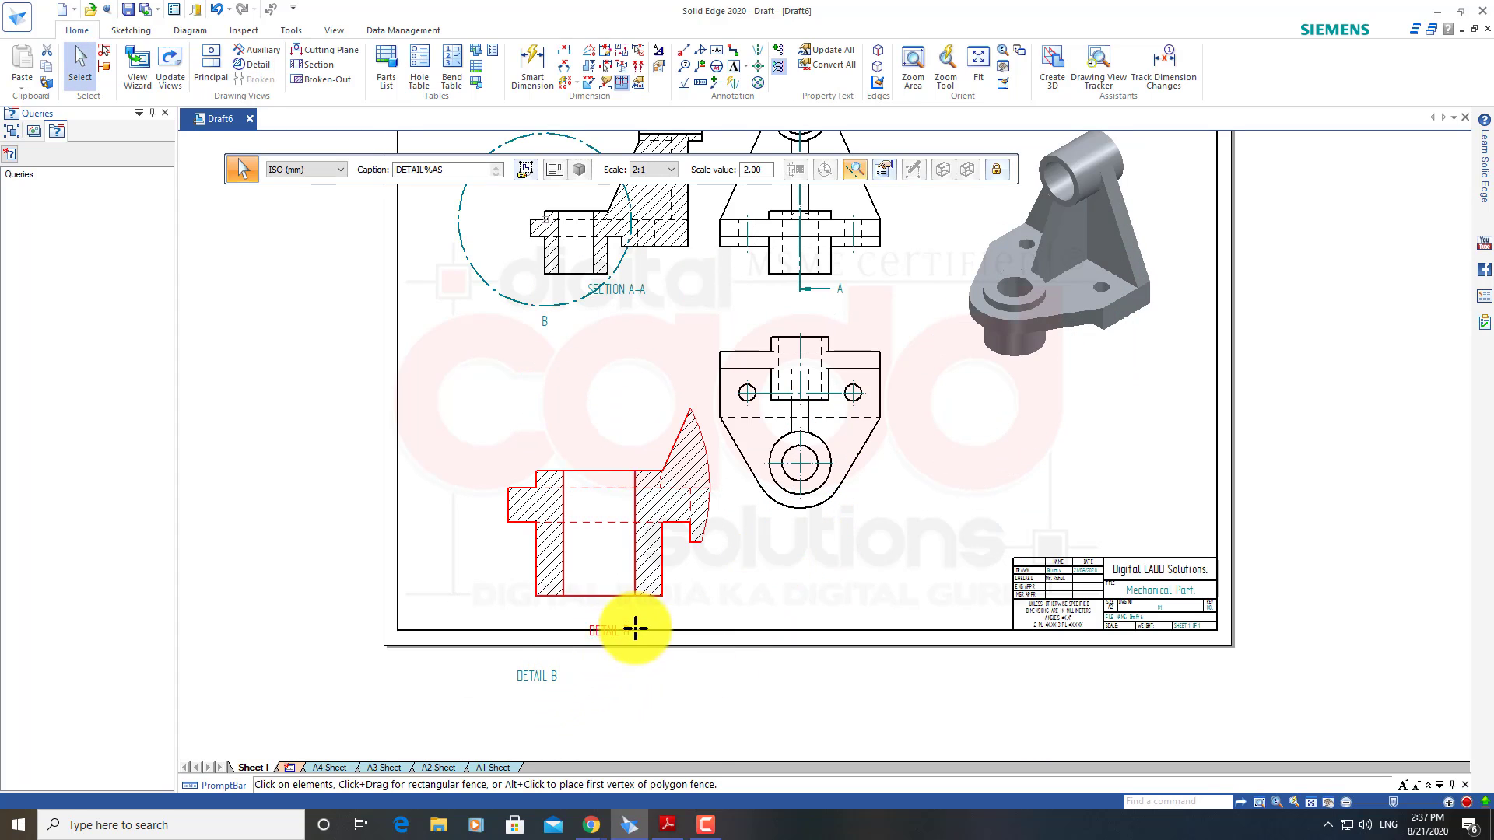
drag(707, 589, 707, 589)
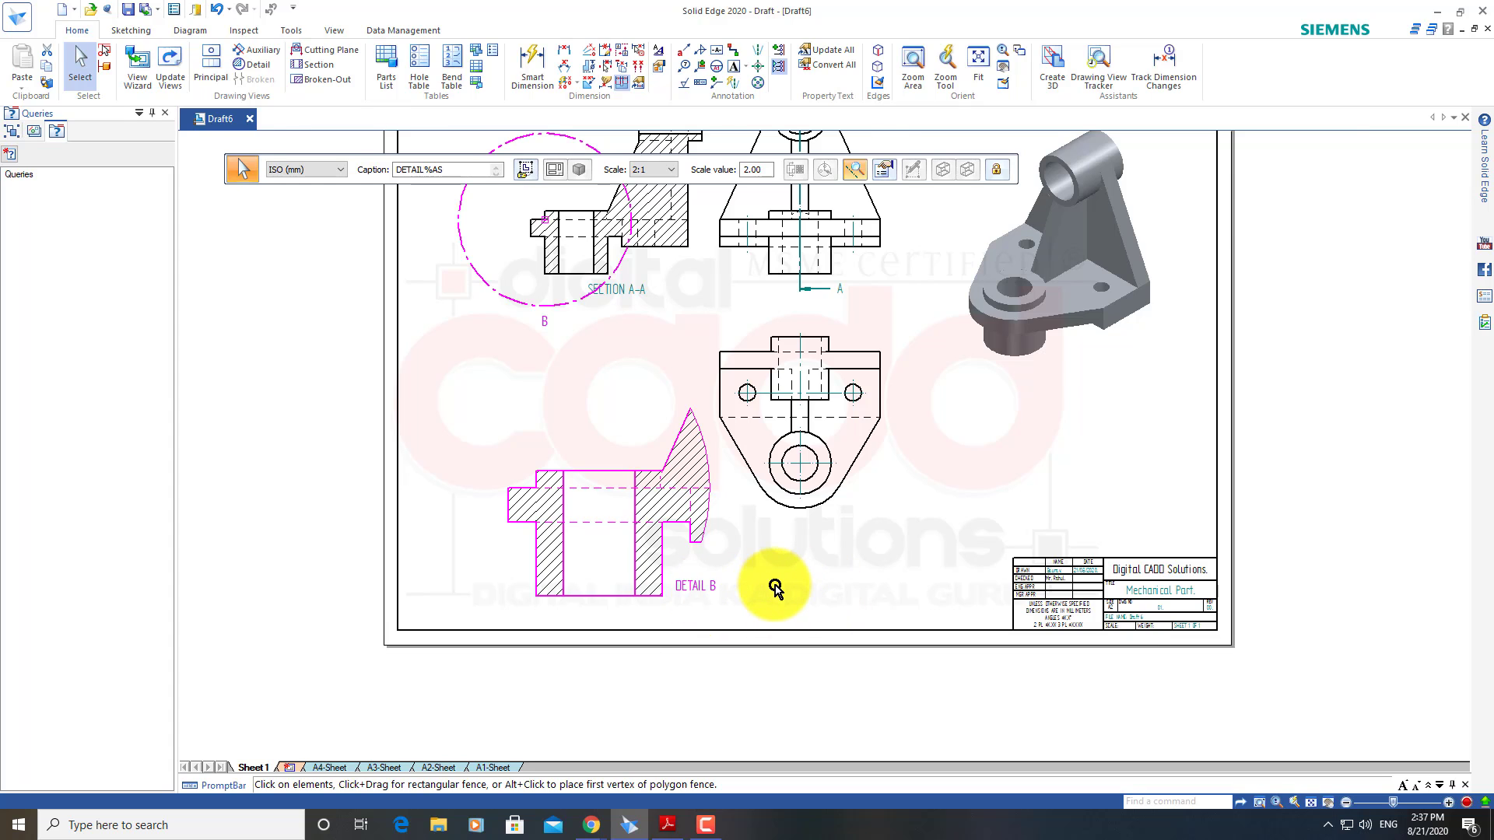
scroll(751, 575, down, 2)
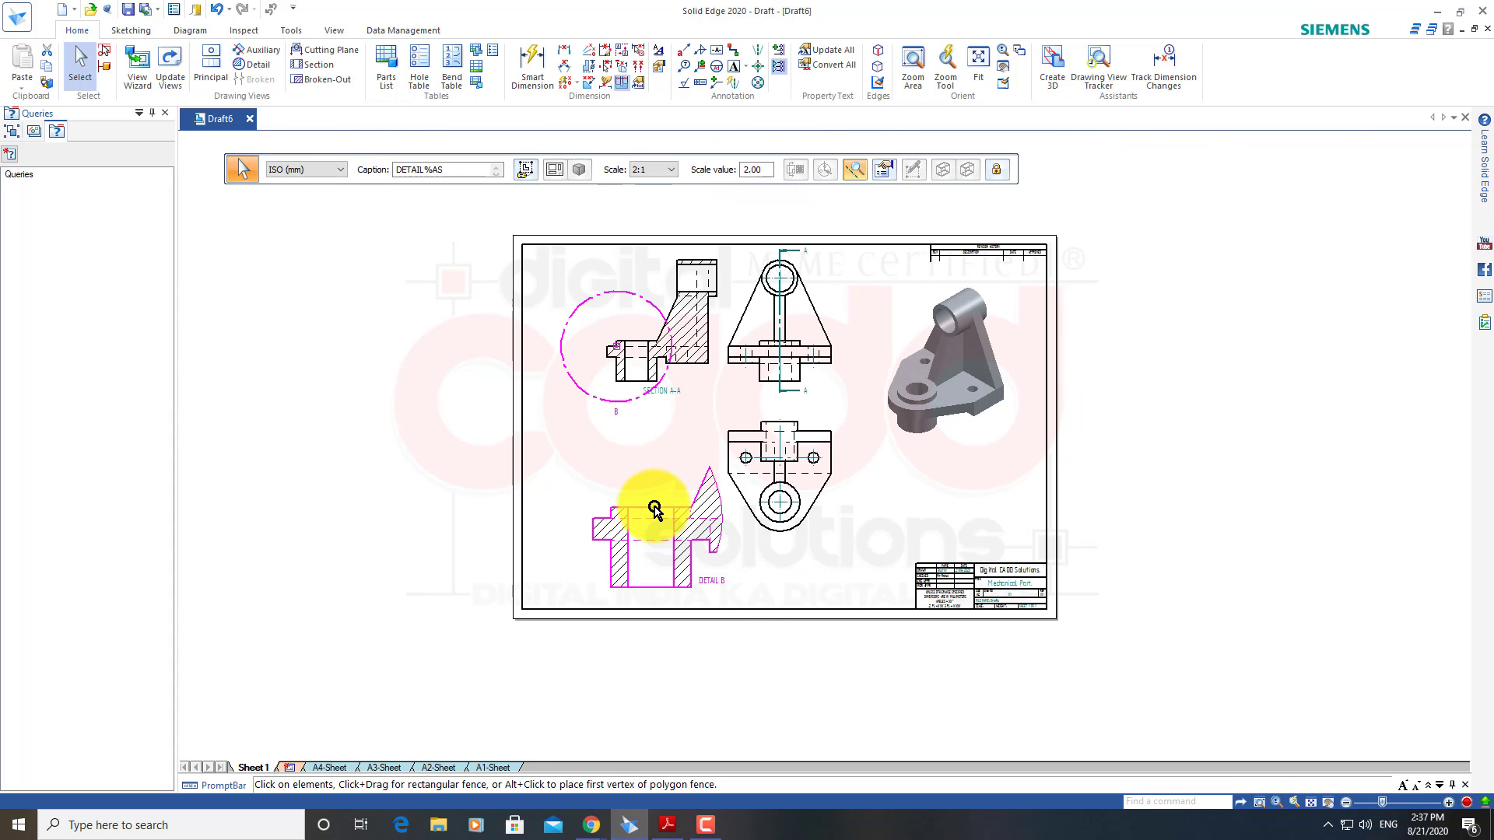
Try Detail B at 5:1 scale, then return it to 2:1
click(662, 510)
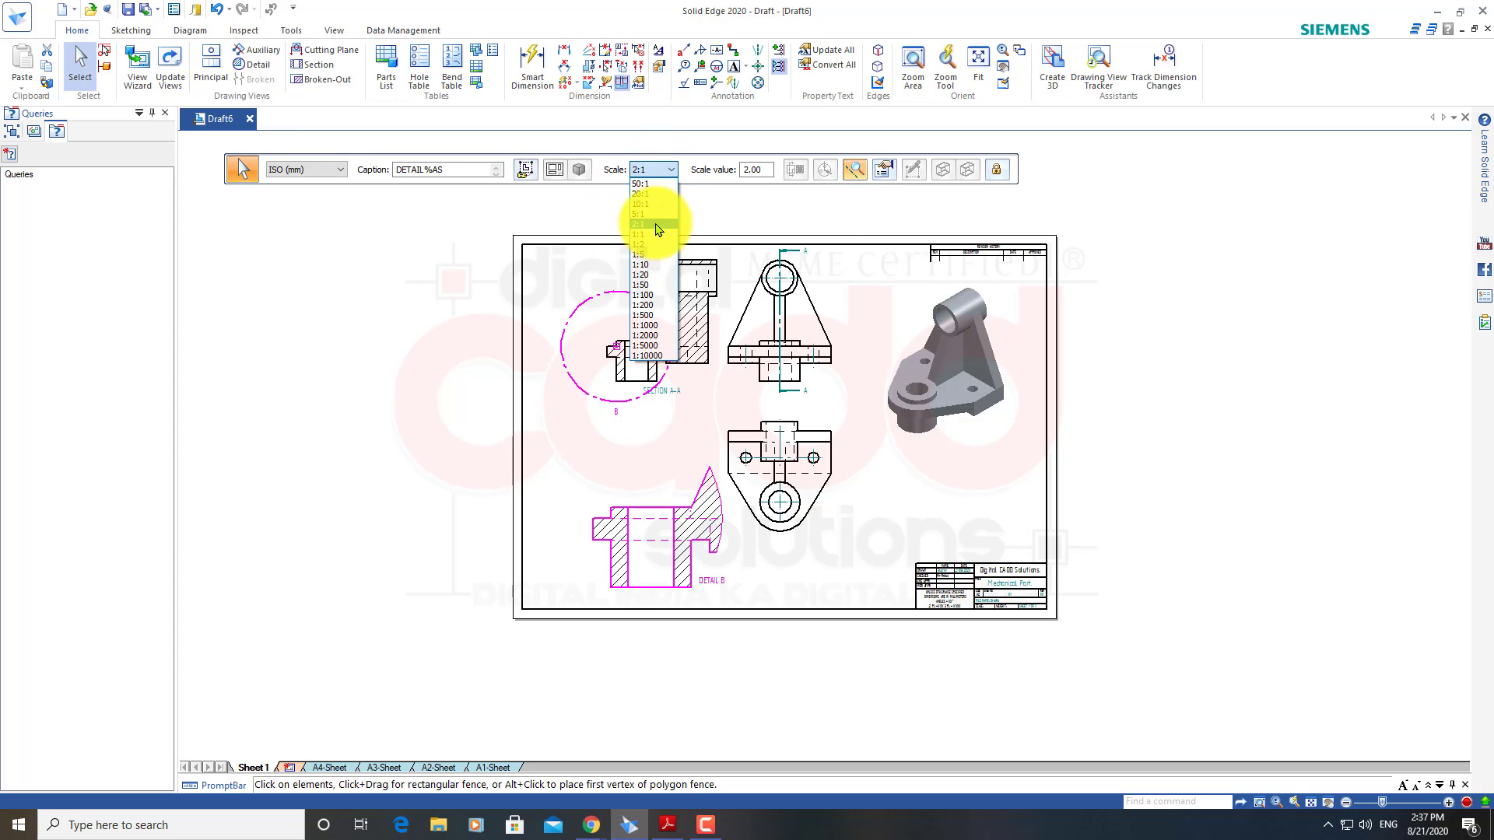
click(654, 216)
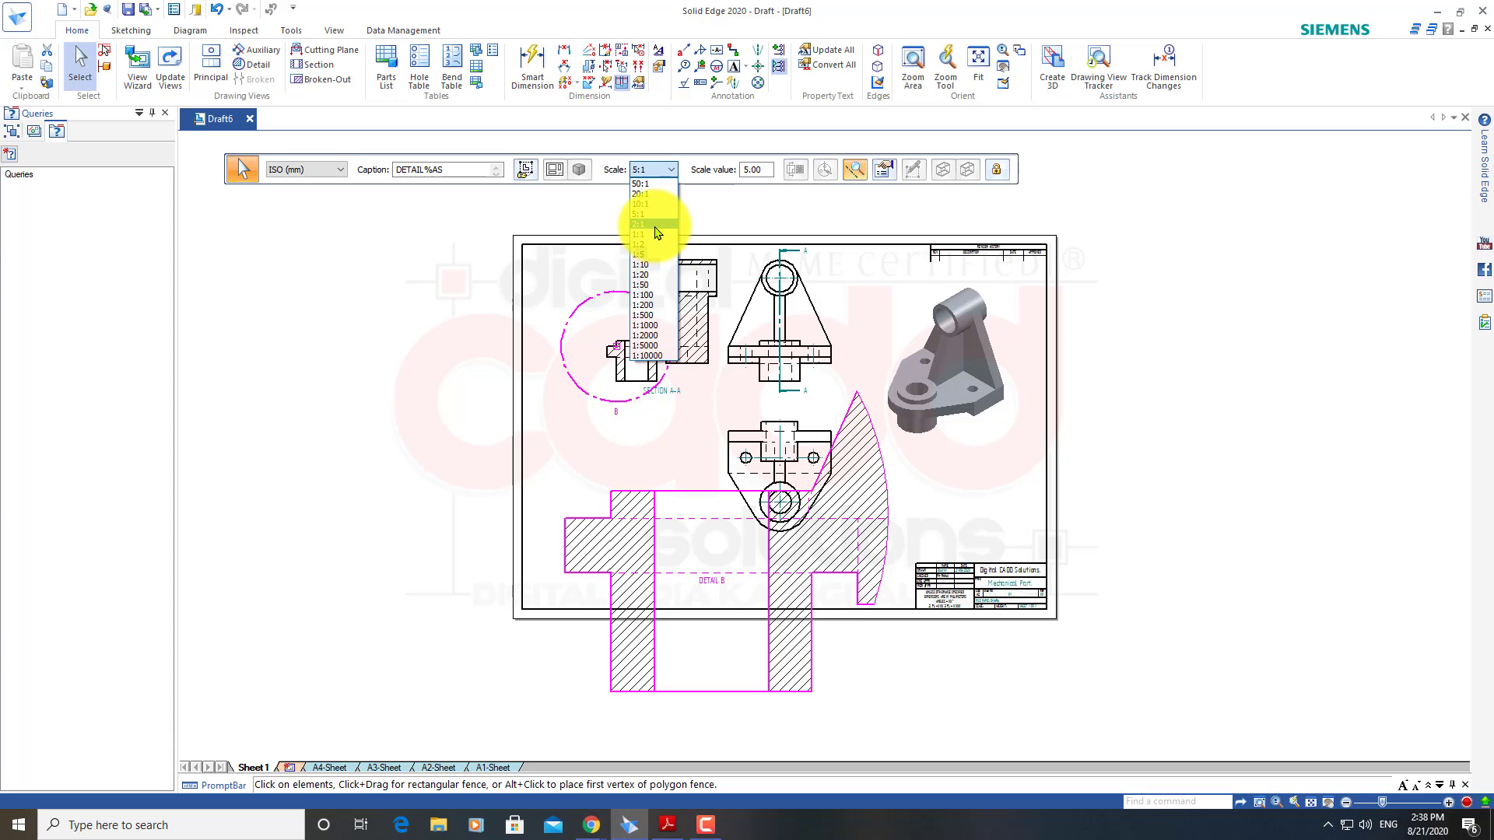
click(656, 225)
click(895, 487)
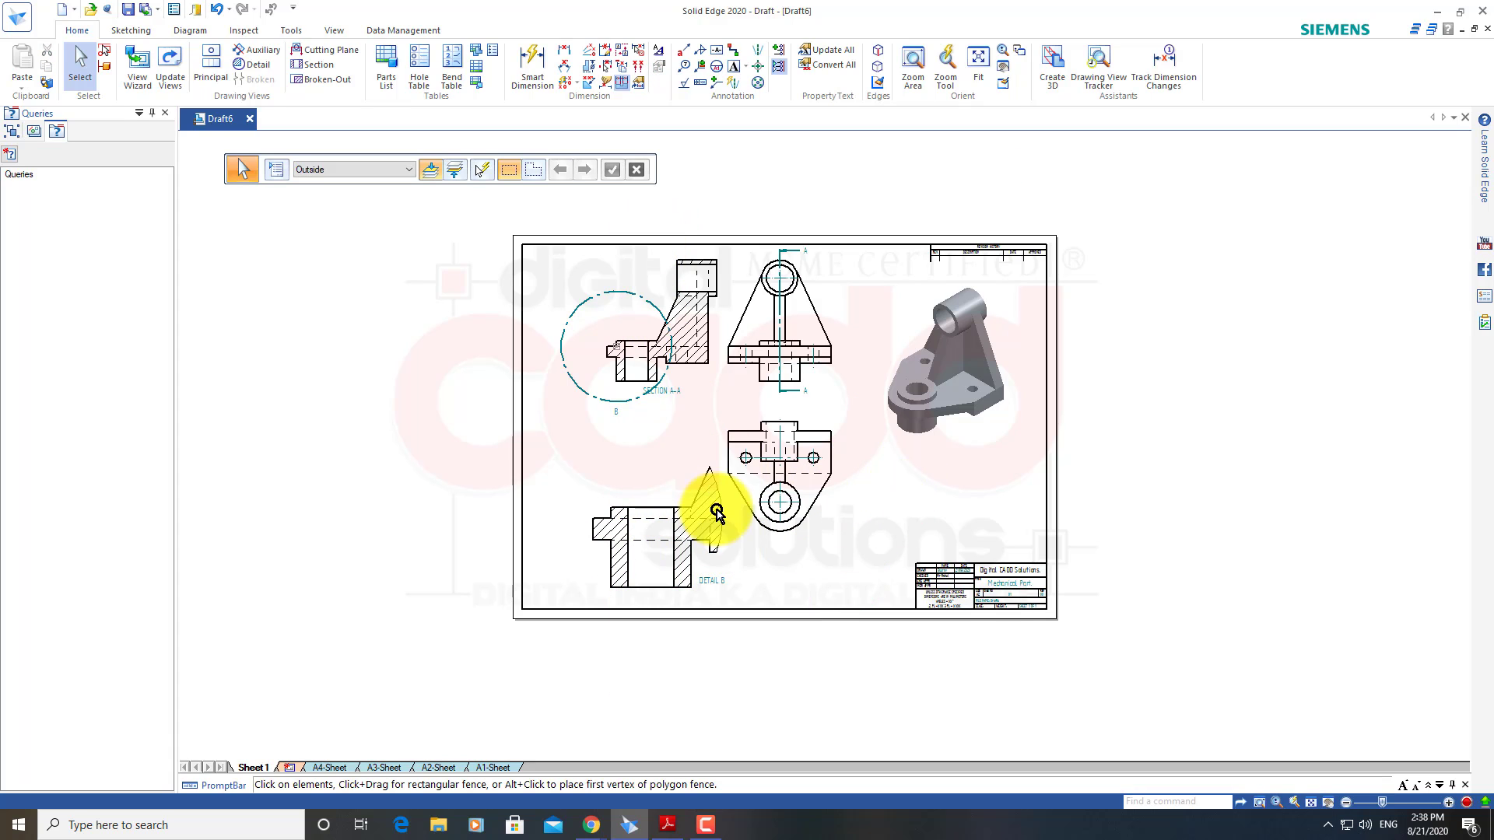
Shift Detail B slightly left below Section A-A
scroll(717, 511, up, 1)
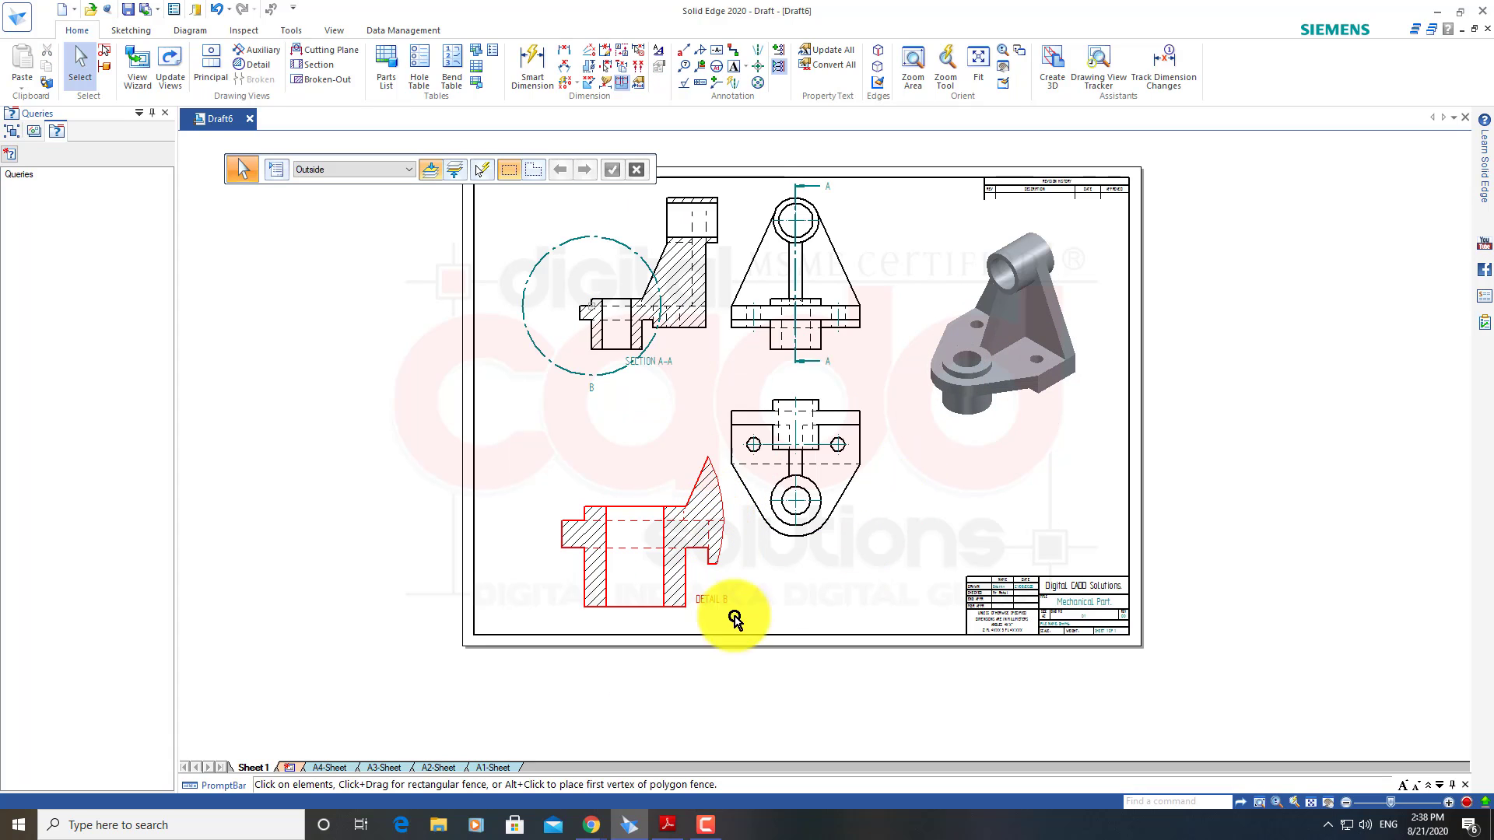
click(660, 367)
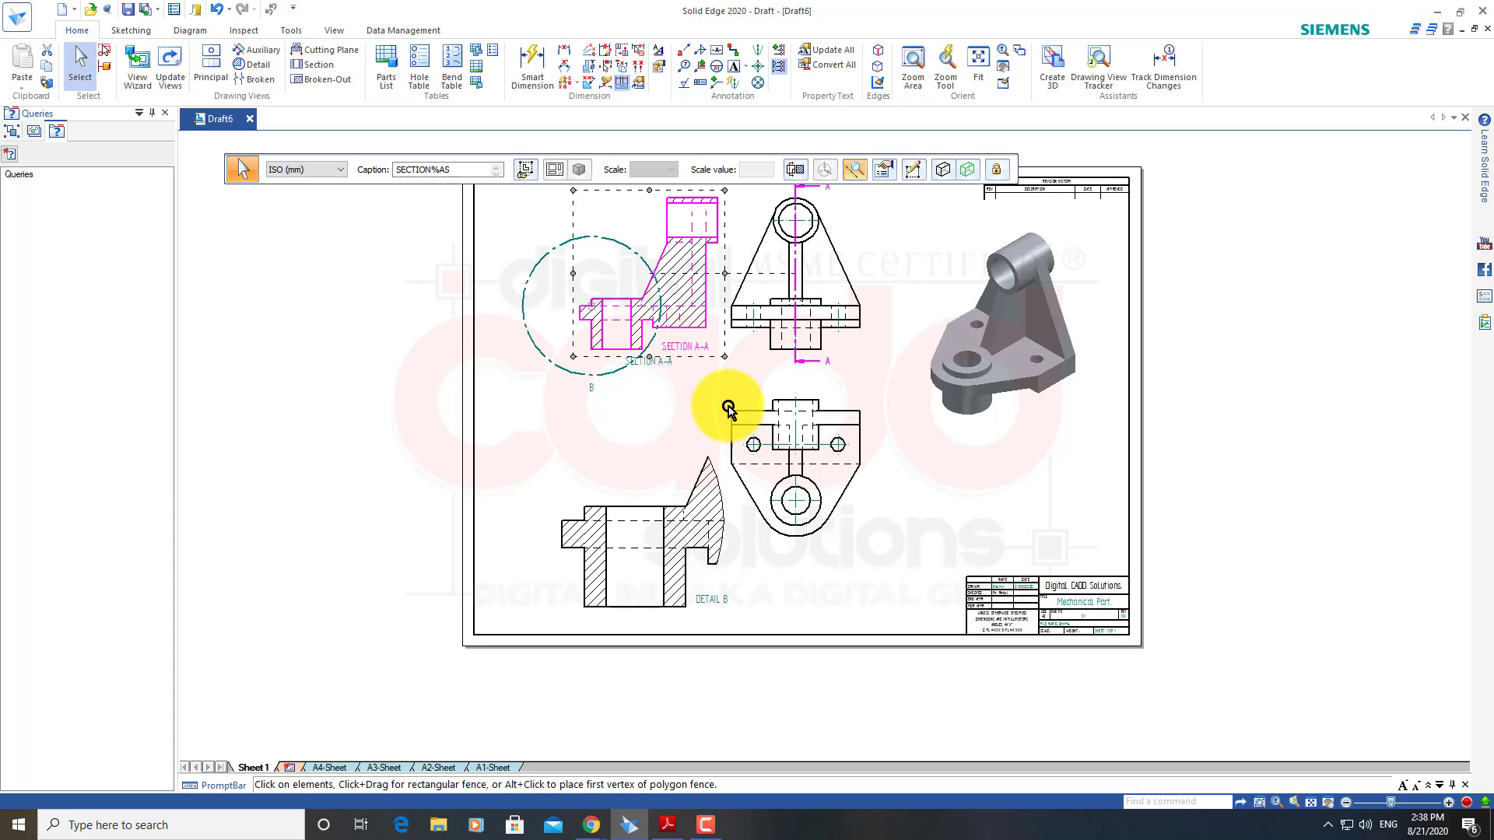
click(940, 537)
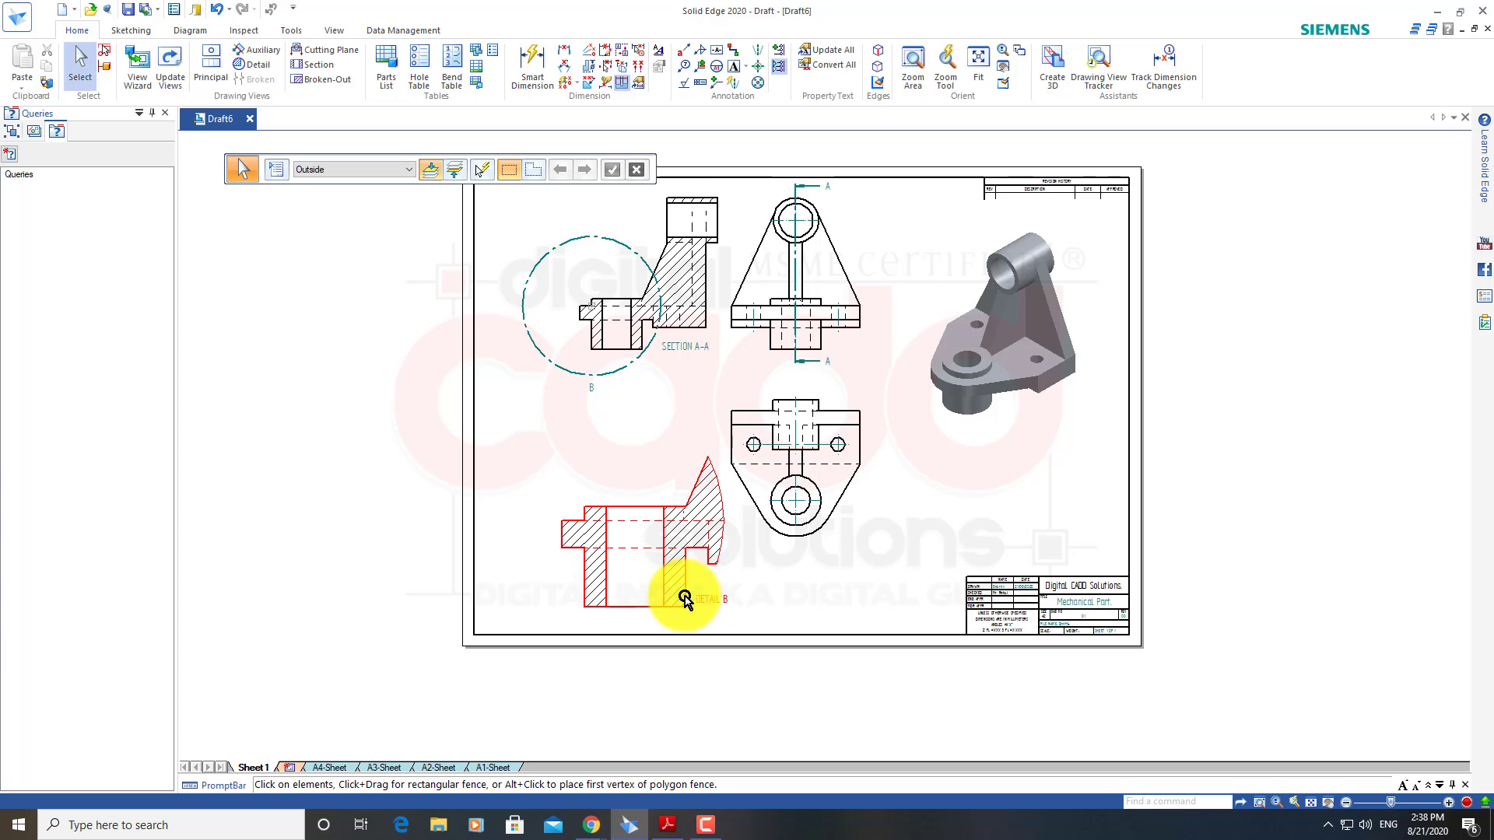
drag(684, 599, 654, 557)
scroll(690, 457, up, 3)
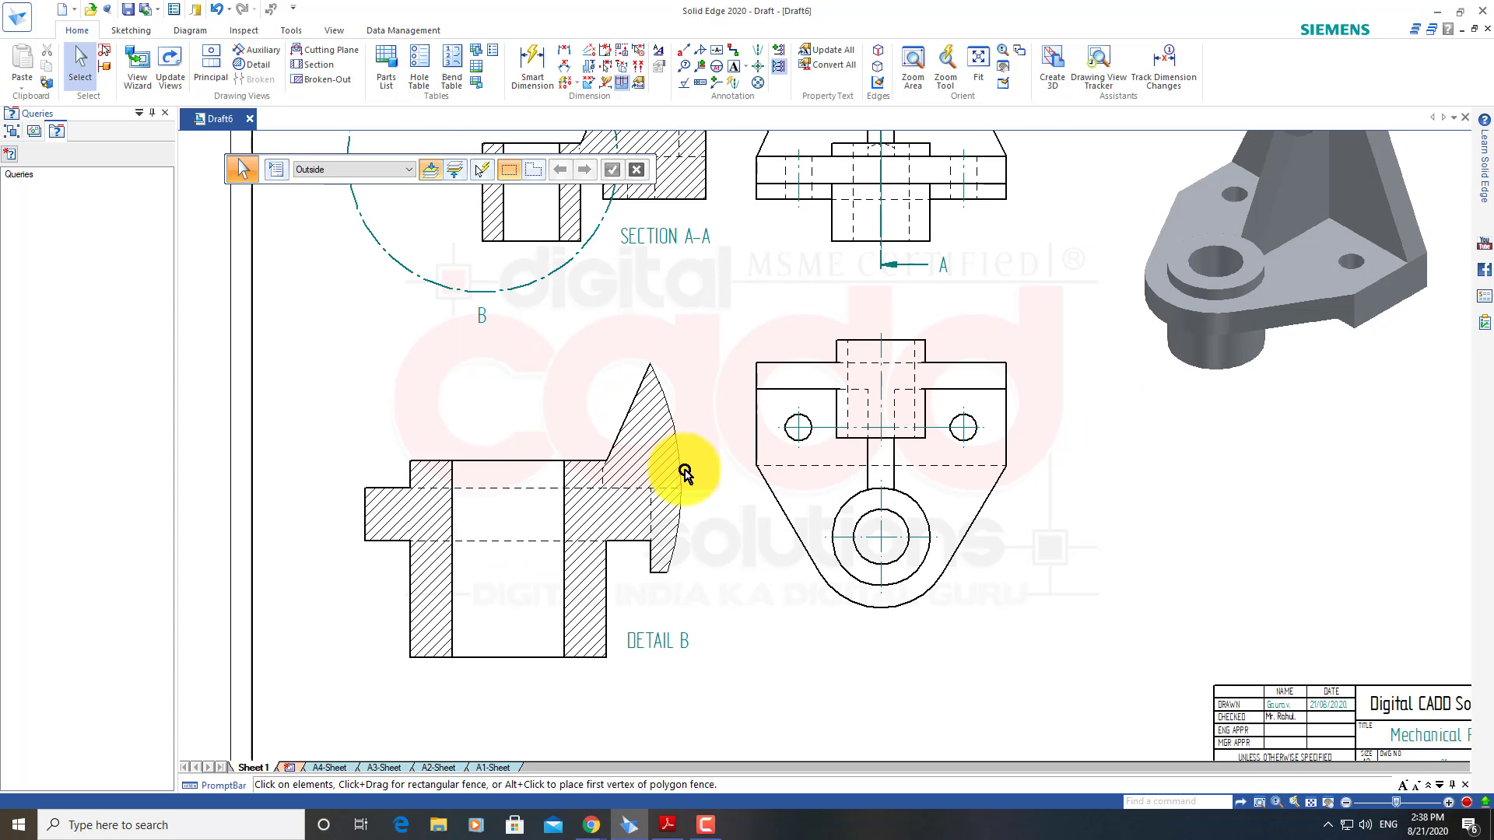
scroll(654, 508, down, 3)
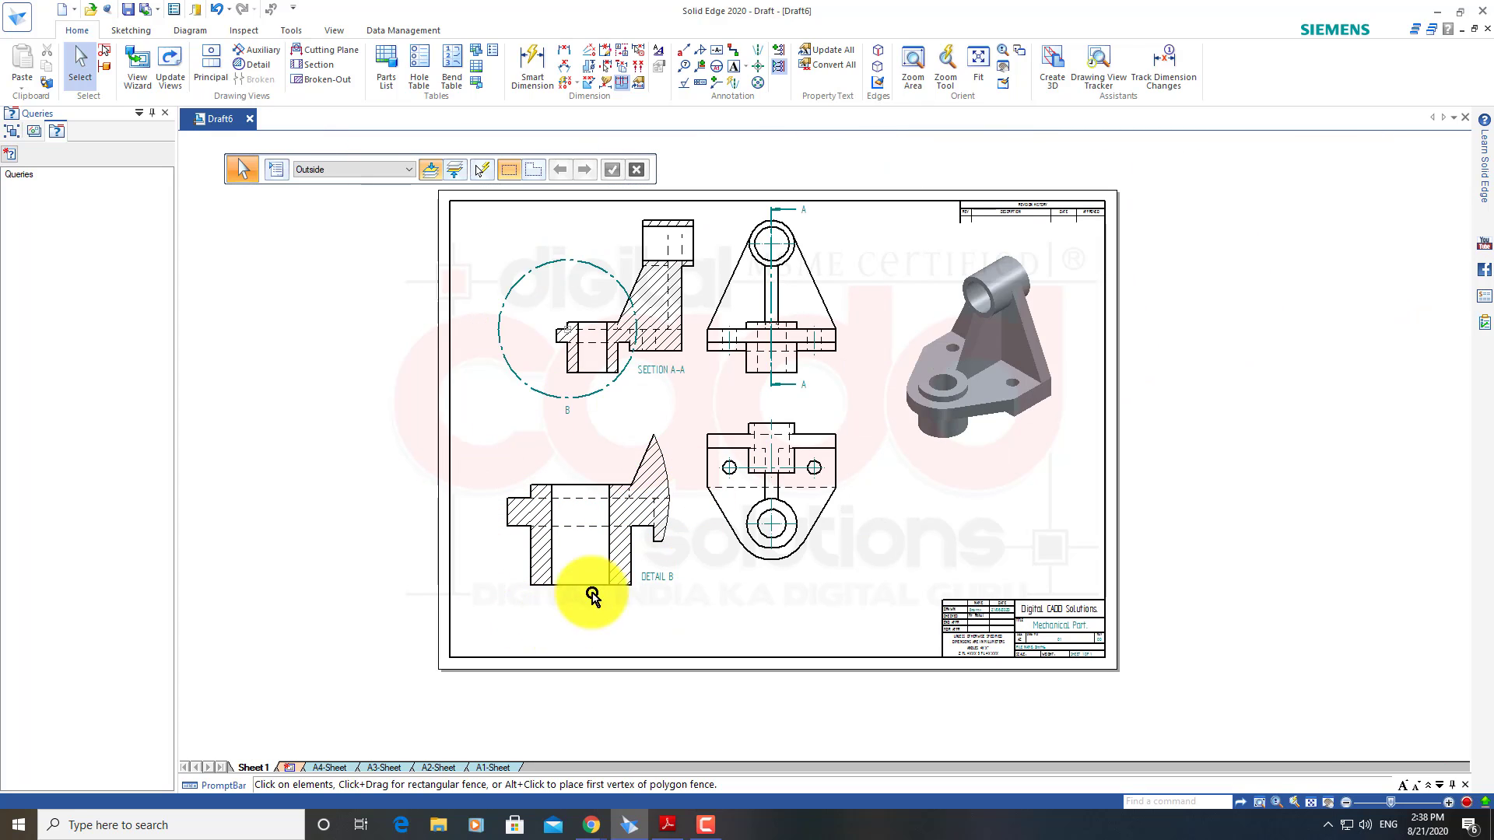
Create Detail C from a front-view circle, place it below the 3D view, reposition its C label
click(261, 68)
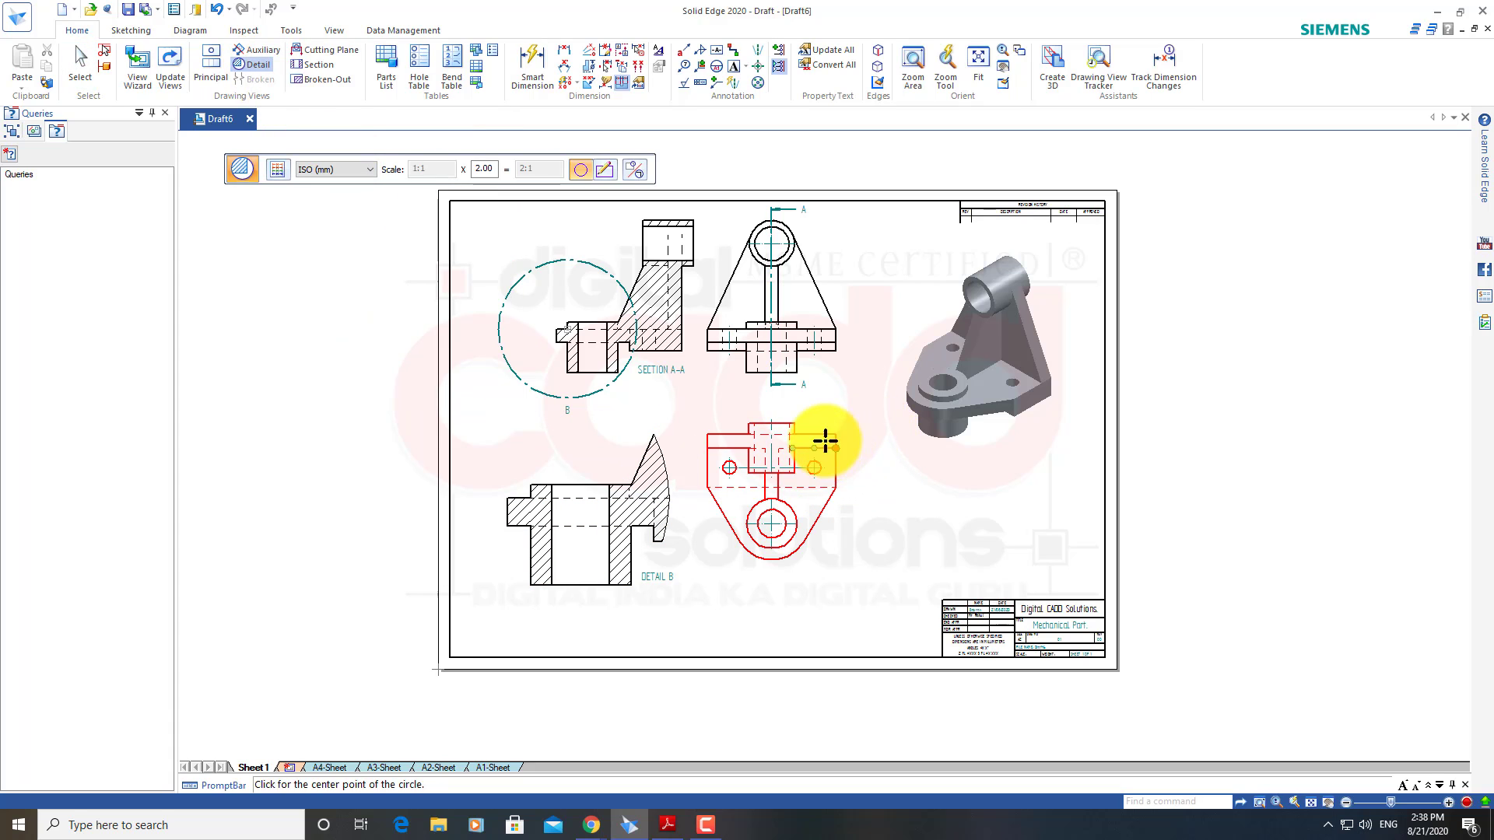
click(794, 434)
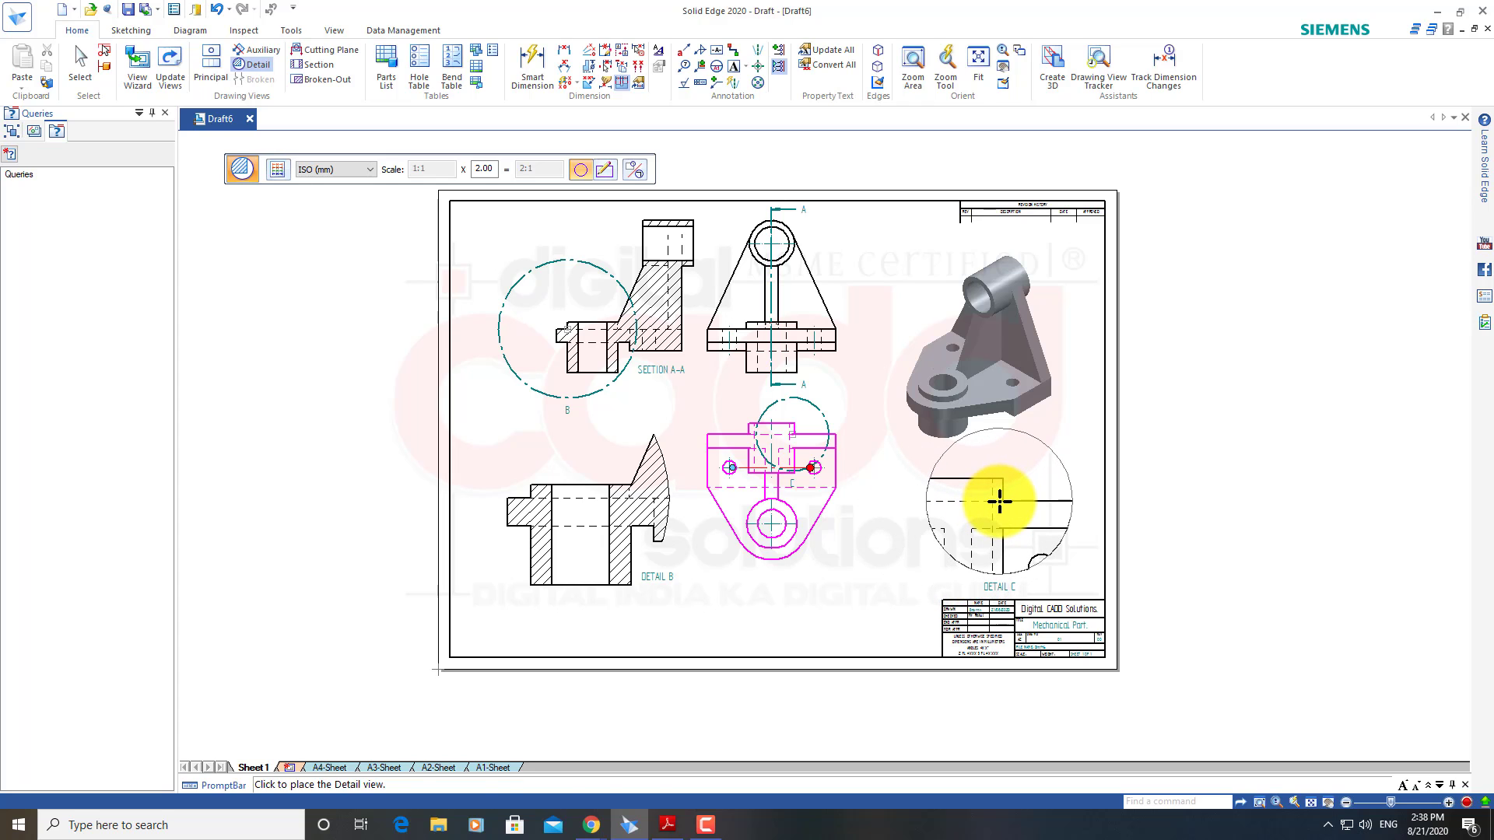
click(999, 502)
scroll(1097, 444, up, 3)
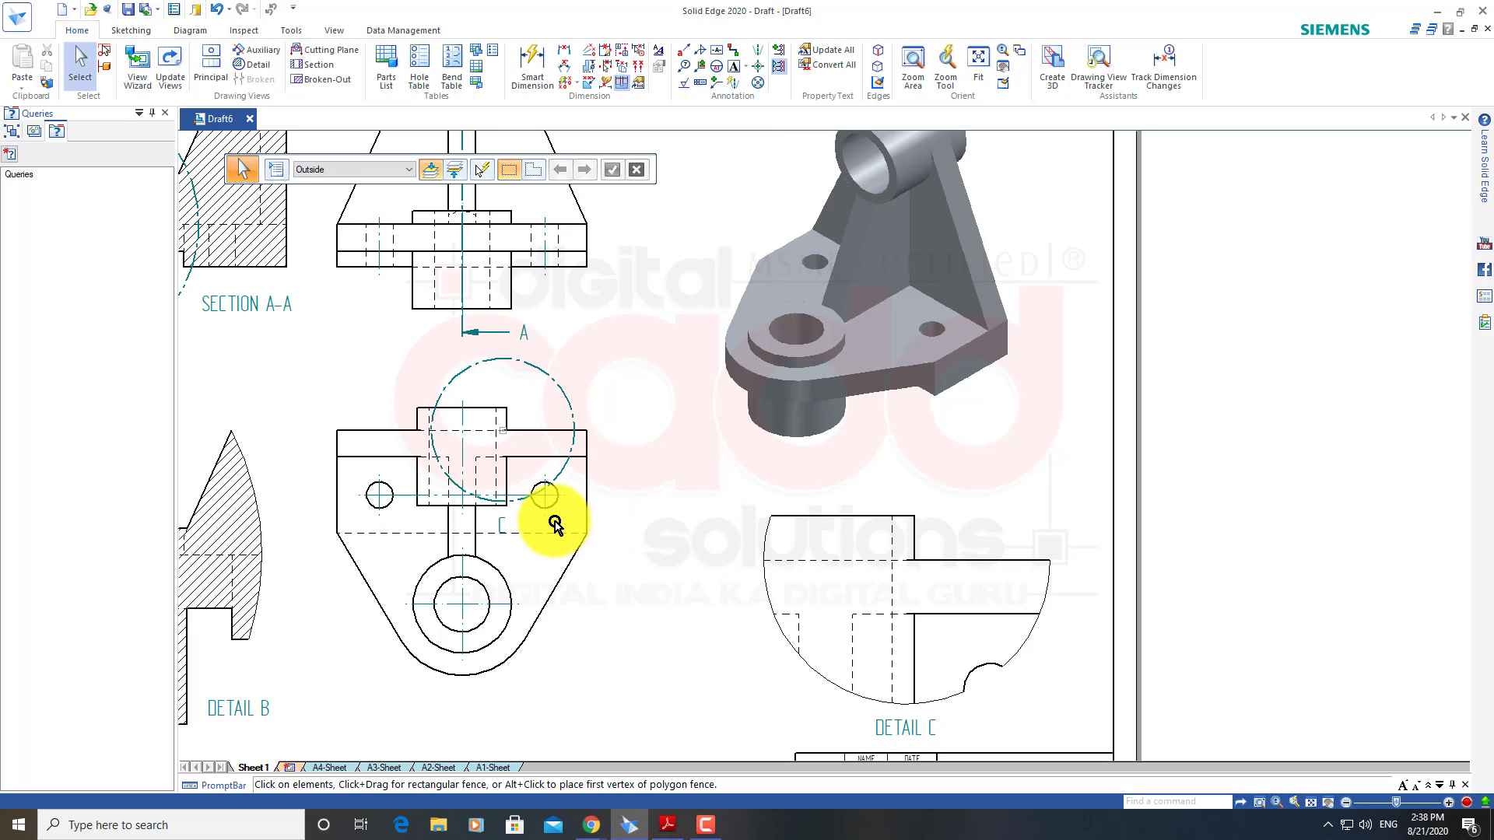
click(501, 522)
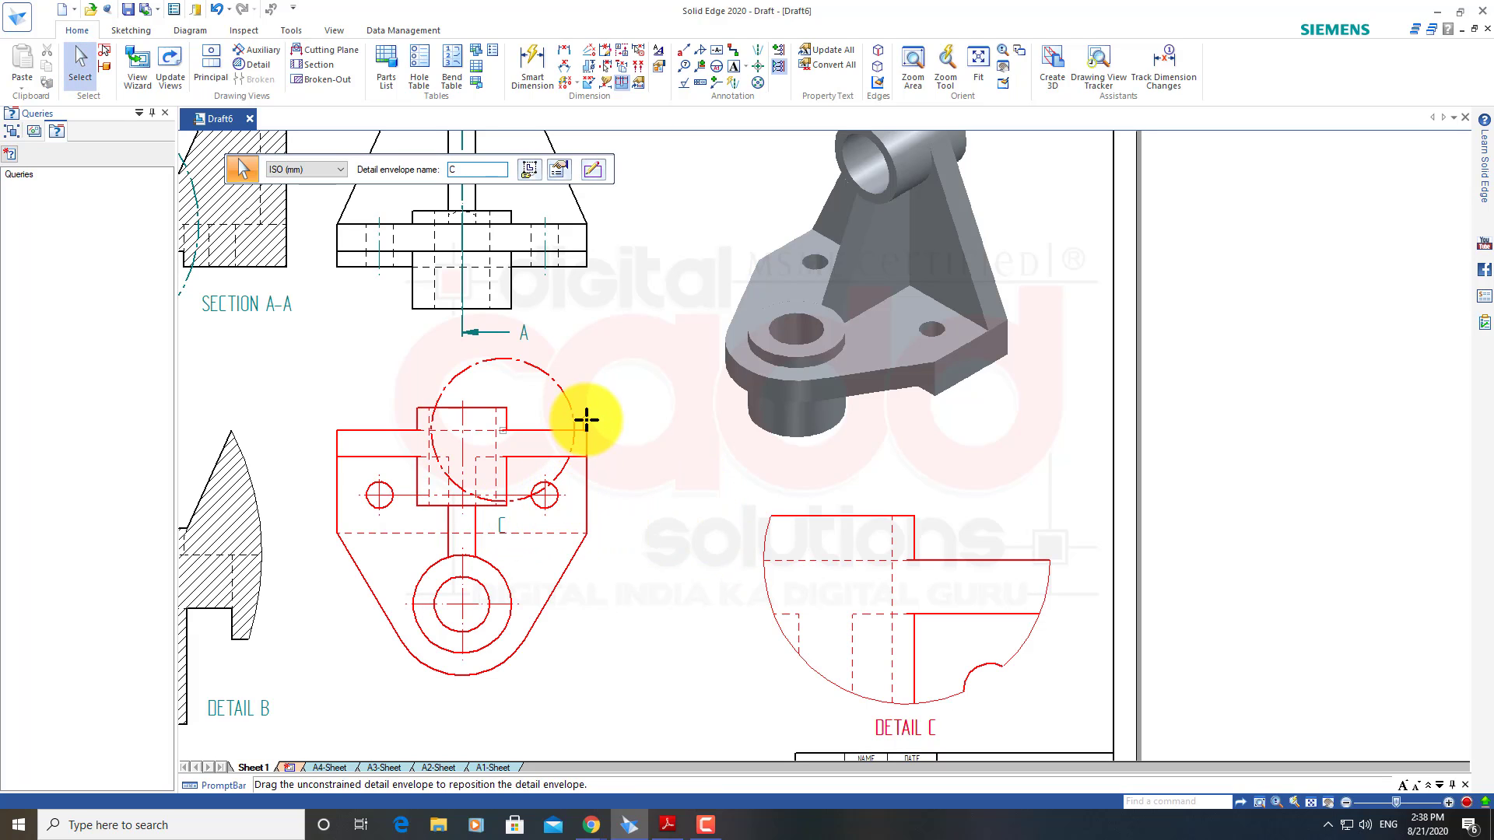
click(573, 379)
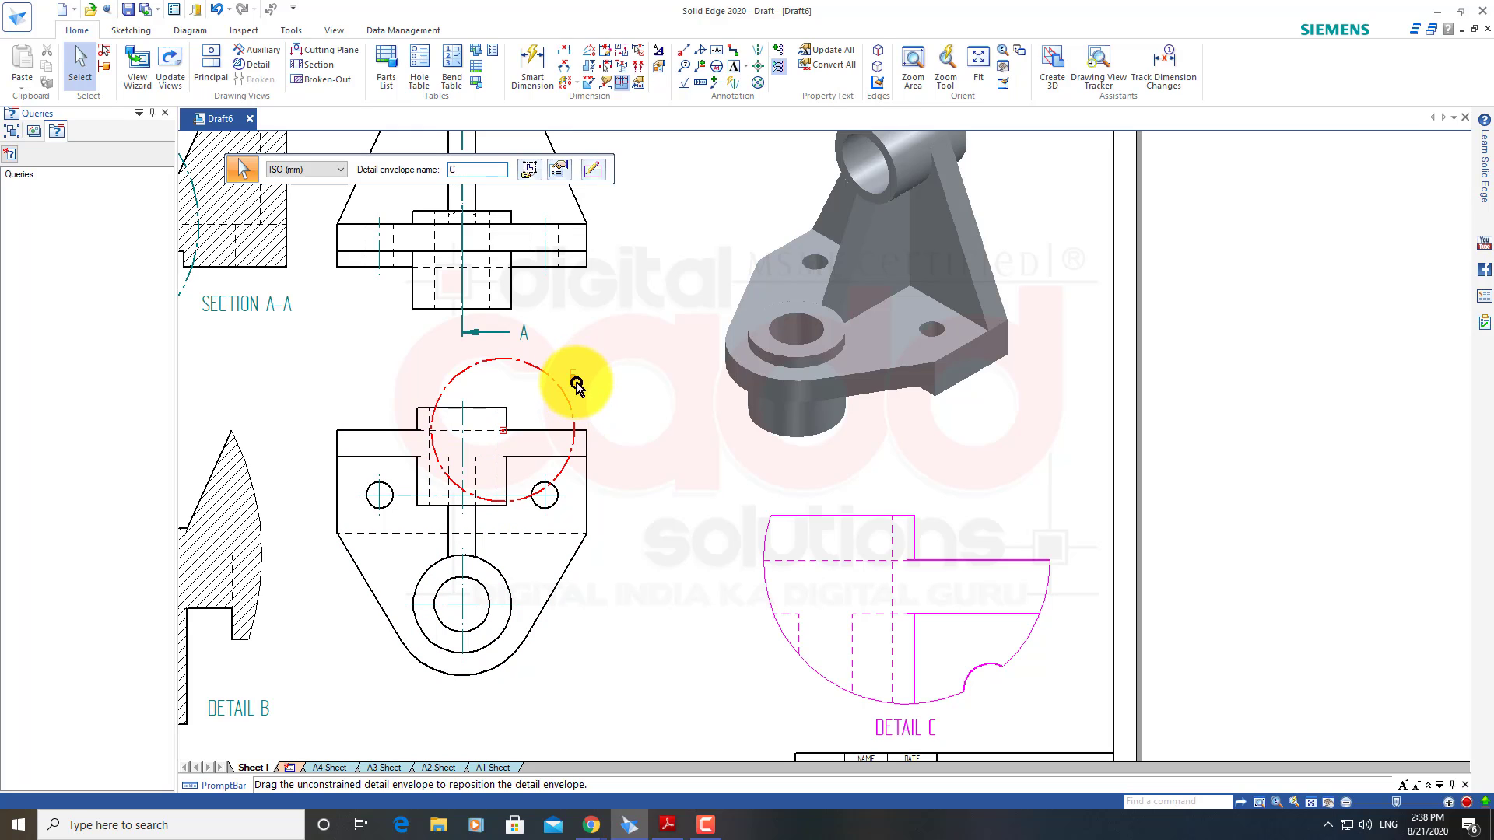
click(473, 171)
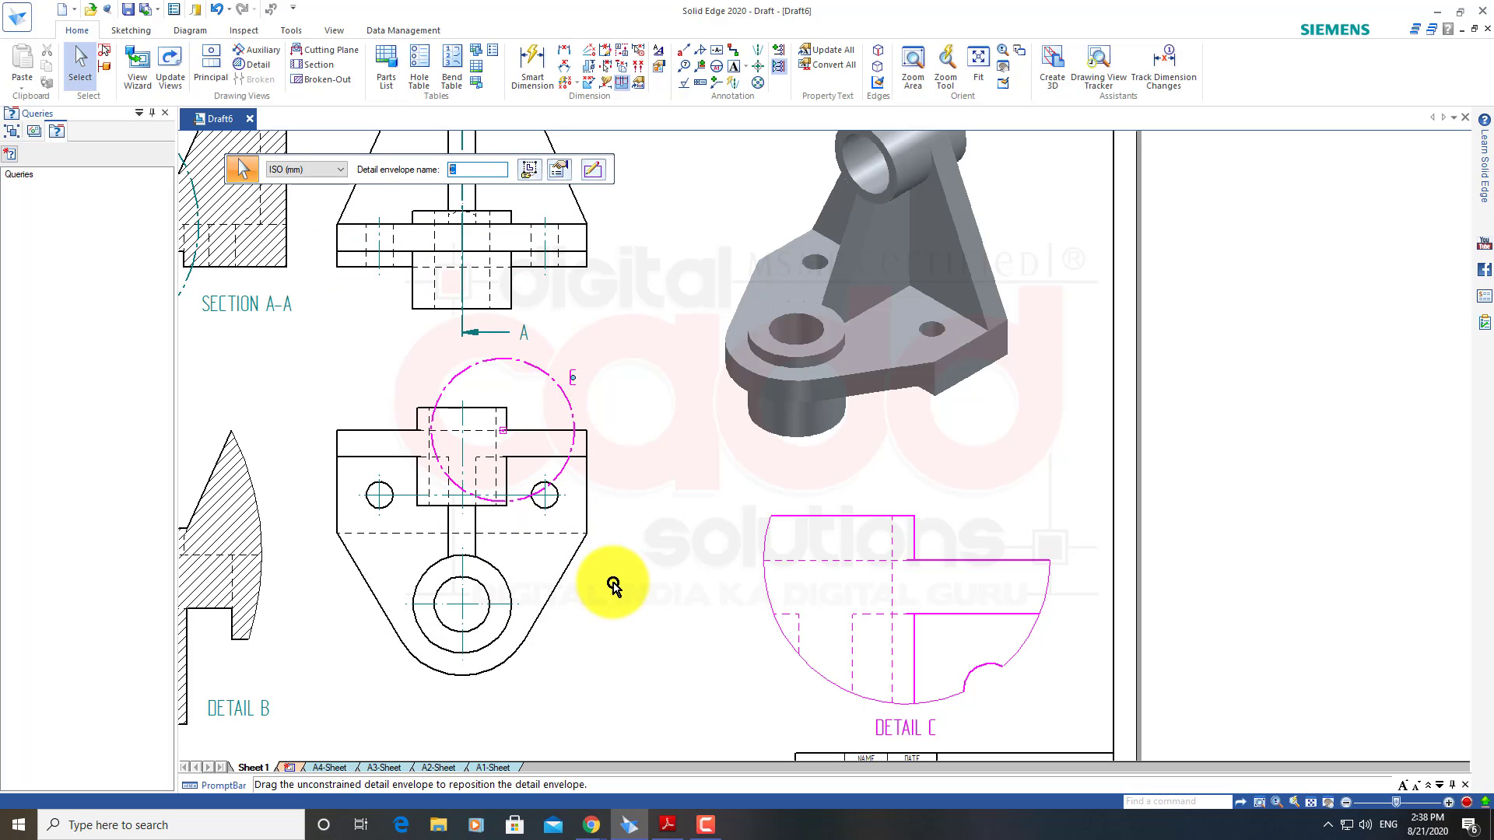
right_click(825, 544)
scroll(997, 669, down, 3)
scroll(969, 654, up, 2)
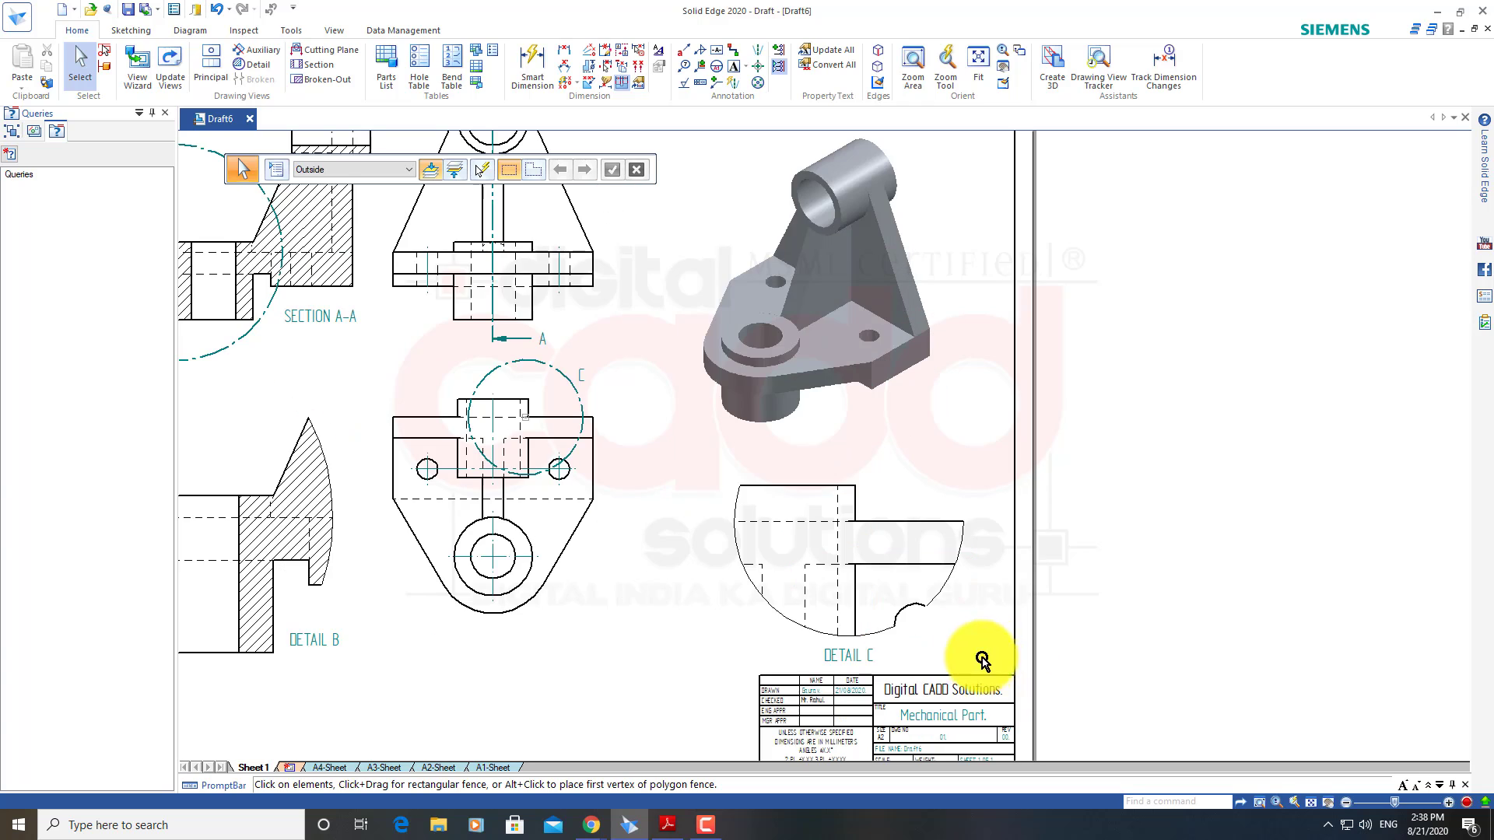
Scroll the assignments PDF in Adobe Reader back to page 41, EX: 70 Trunnion Idler
click(674, 826)
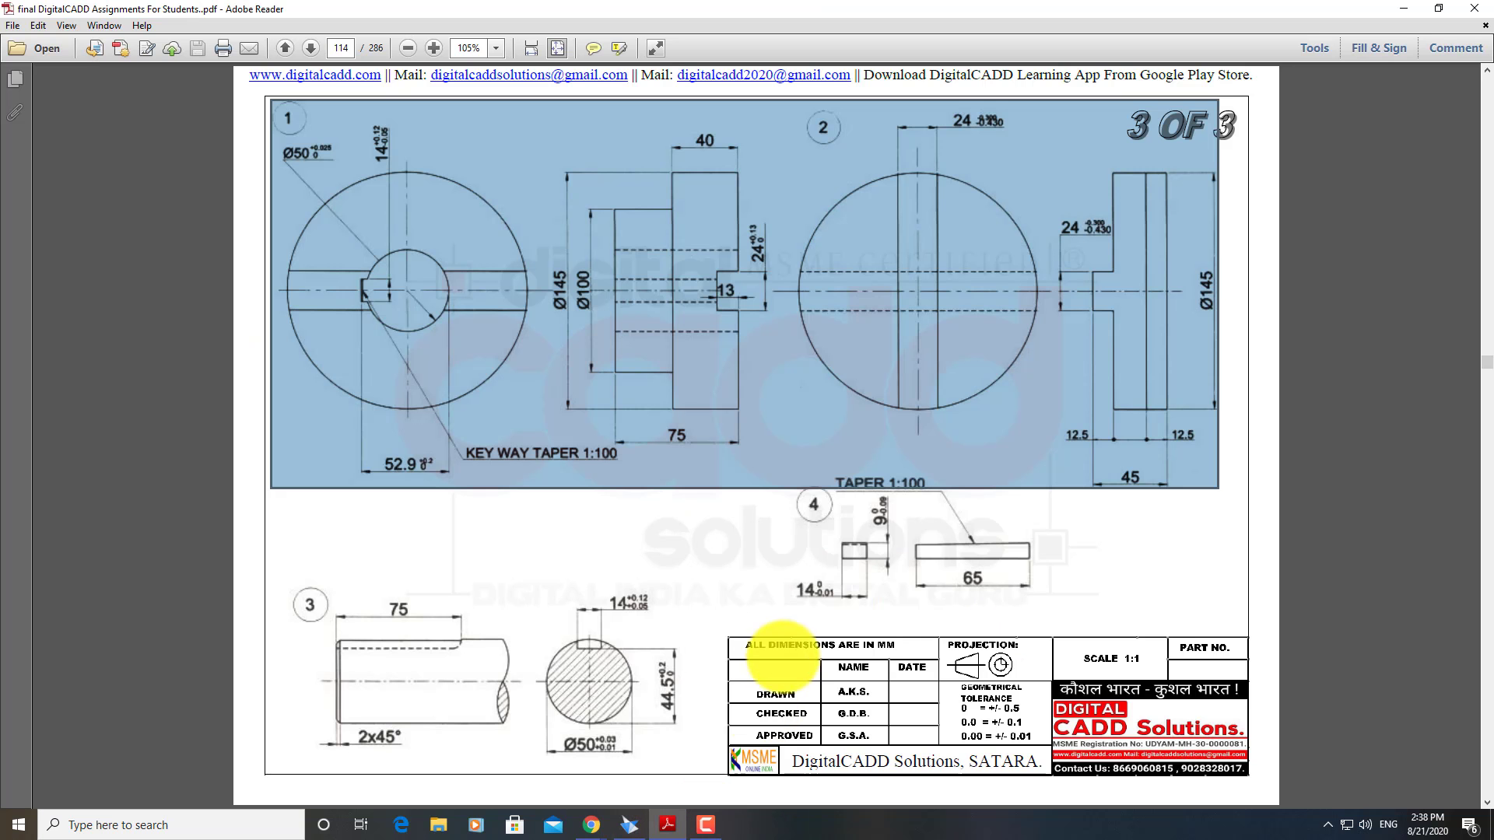
scroll(727, 667, up, 2)
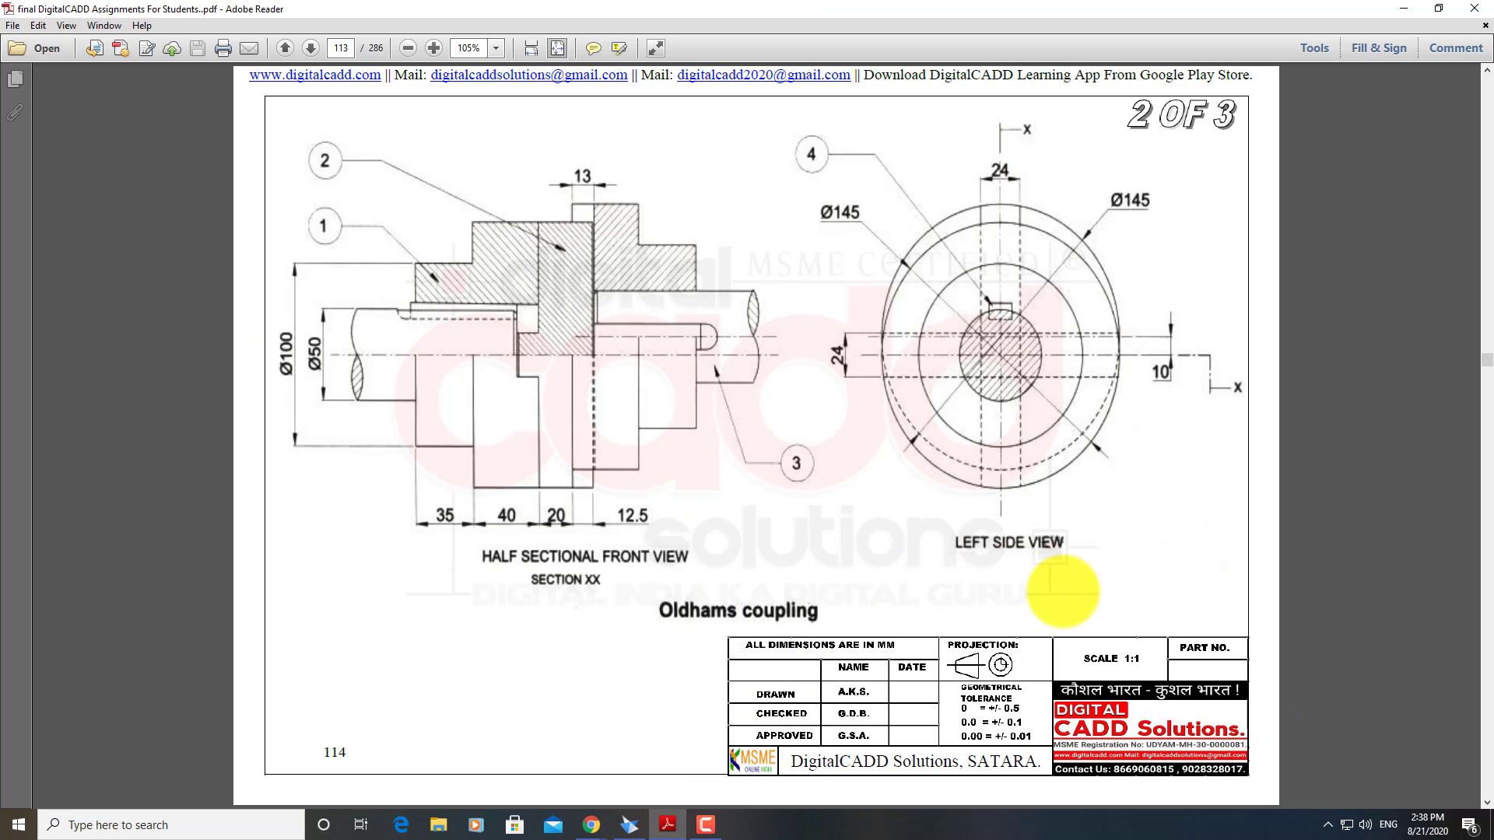
scroll(1042, 467, up, 2)
scroll(996, 498, up, 10)
scroll(987, 504, up, 3)
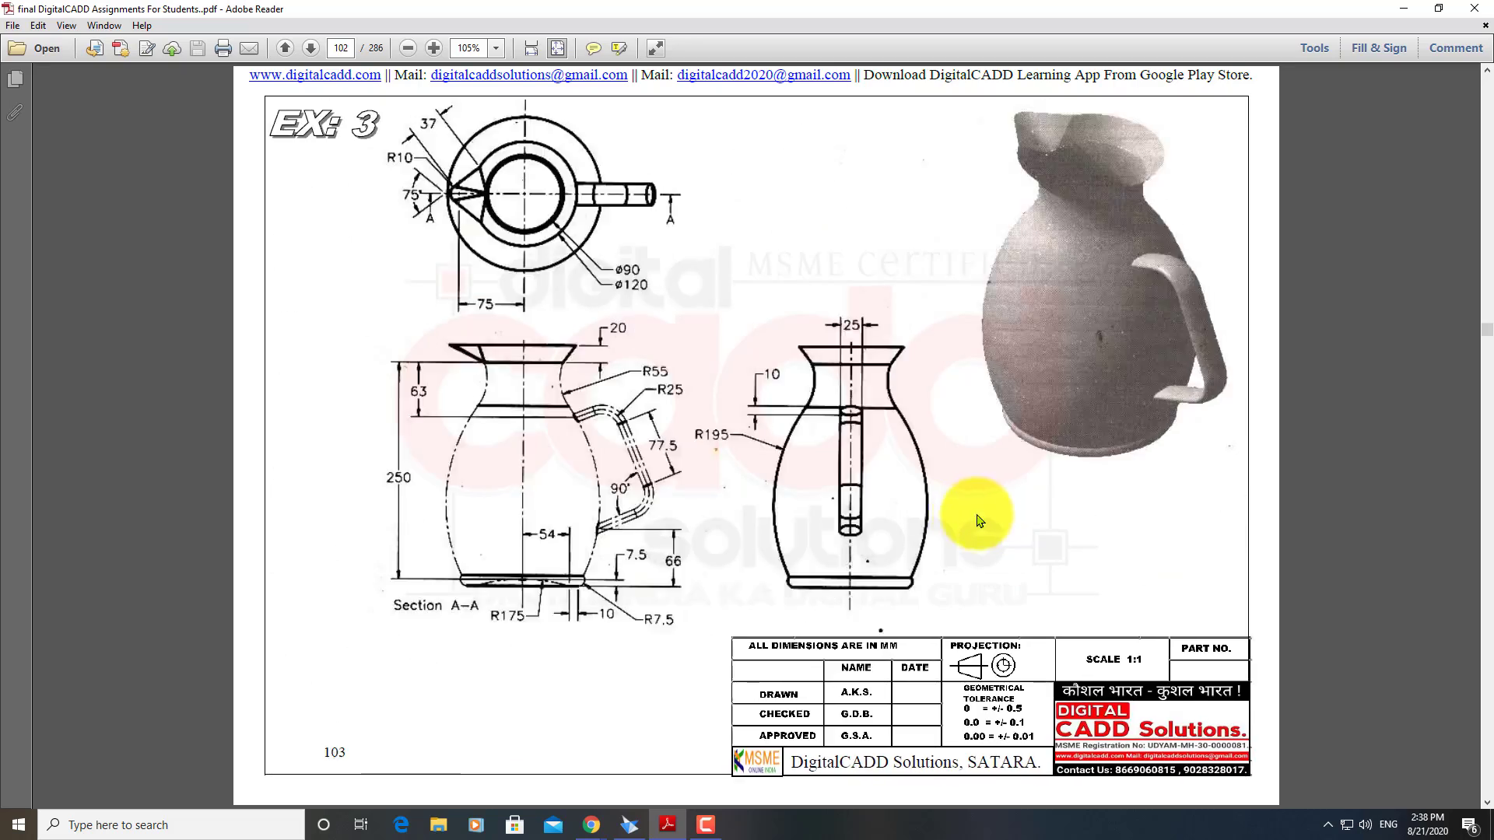
scroll(968, 507, up, 3)
scroll(967, 507, up, 3)
scroll(965, 509, up, 3)
scroll(957, 519, up, 2)
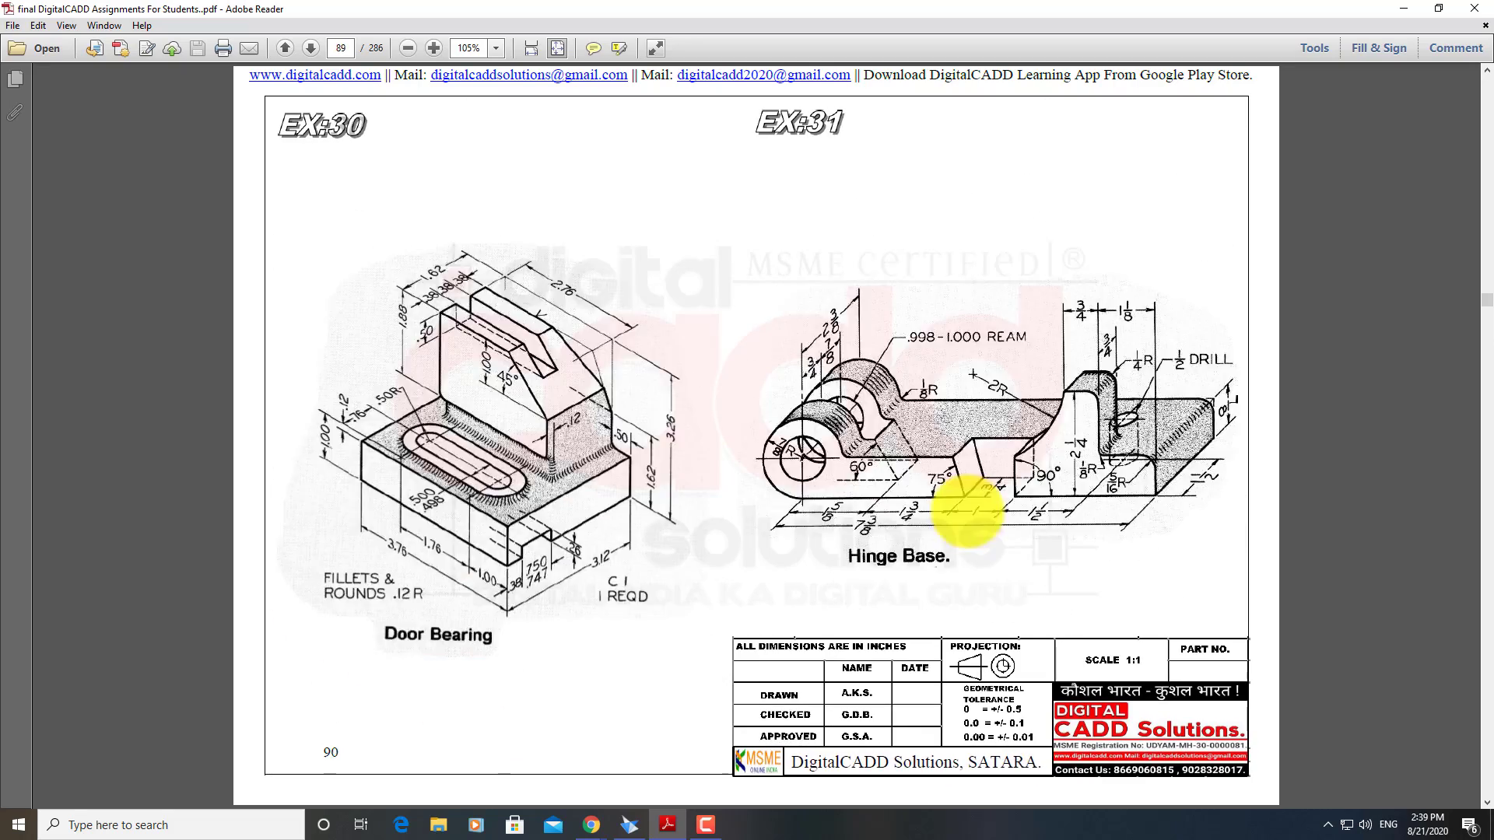
scroll(957, 518, down, 1)
scroll(956, 515, down, 1)
scroll(953, 510, down, 3)
scroll(951, 508, down, 2)
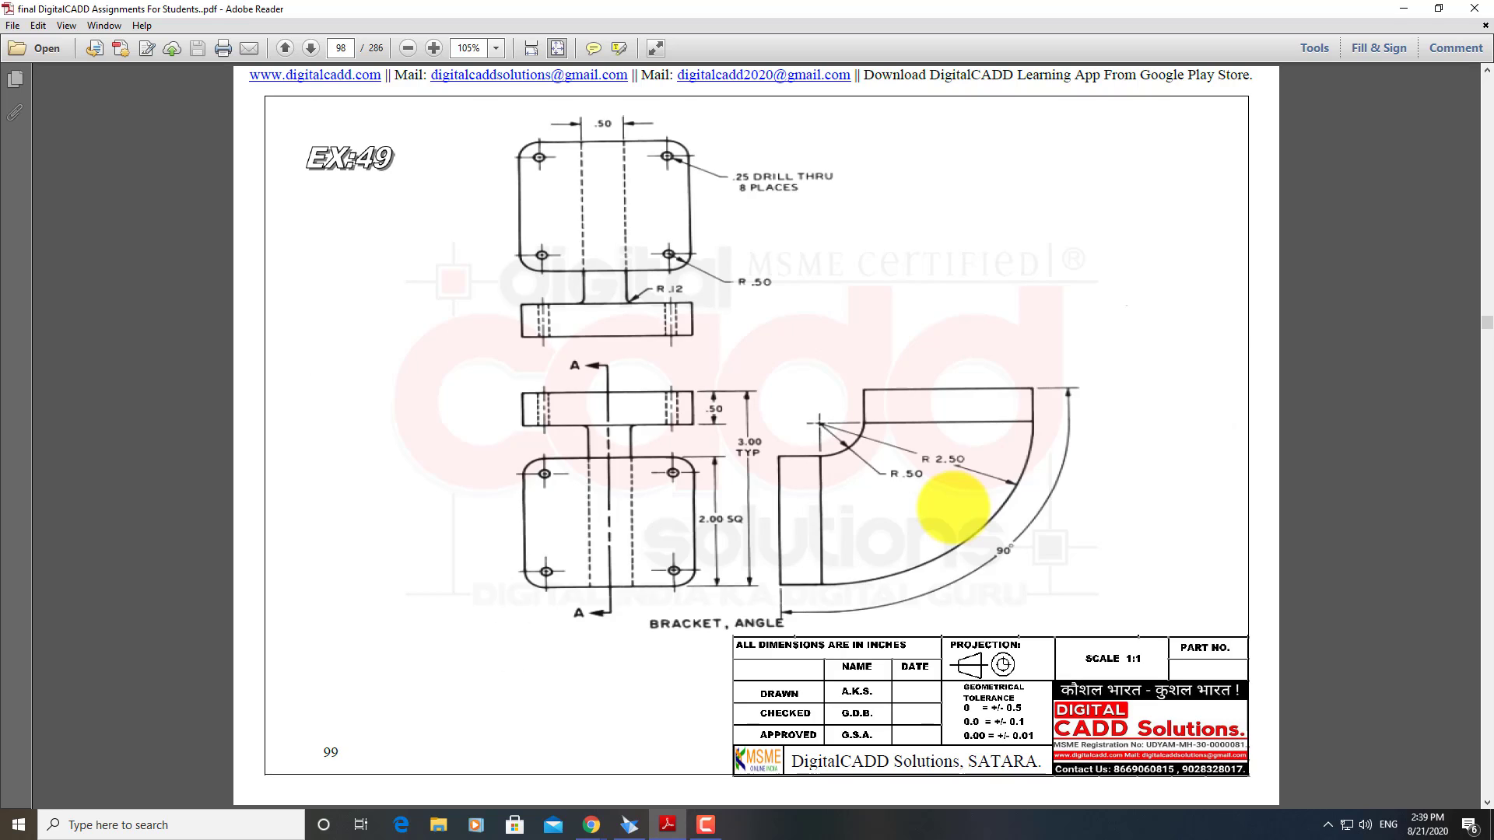
scroll(953, 506, up, 1)
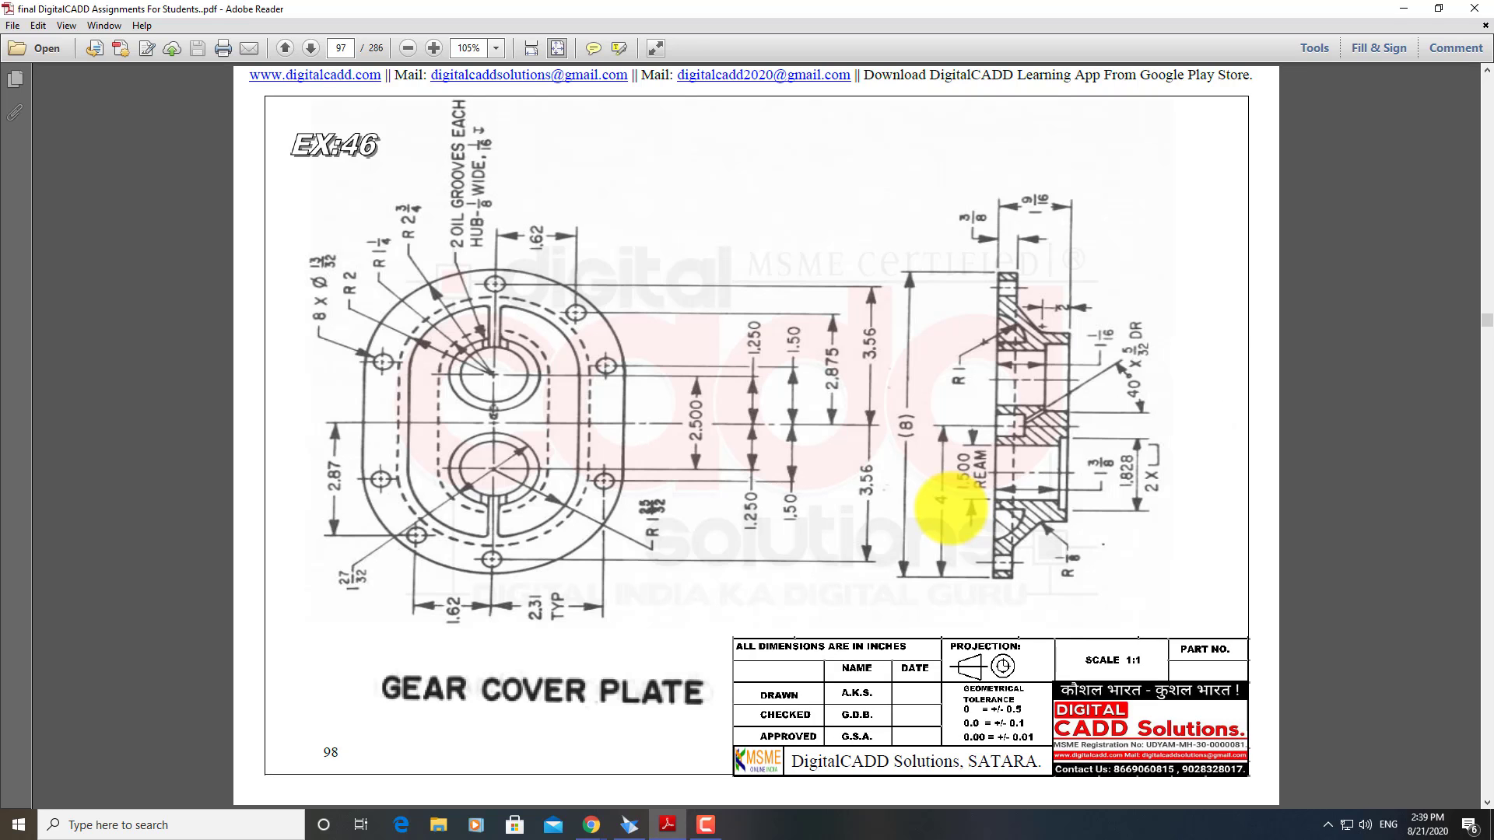
scroll(950, 507, up, 4)
scroll(949, 510, up, 3)
scroll(949, 512, up, 3)
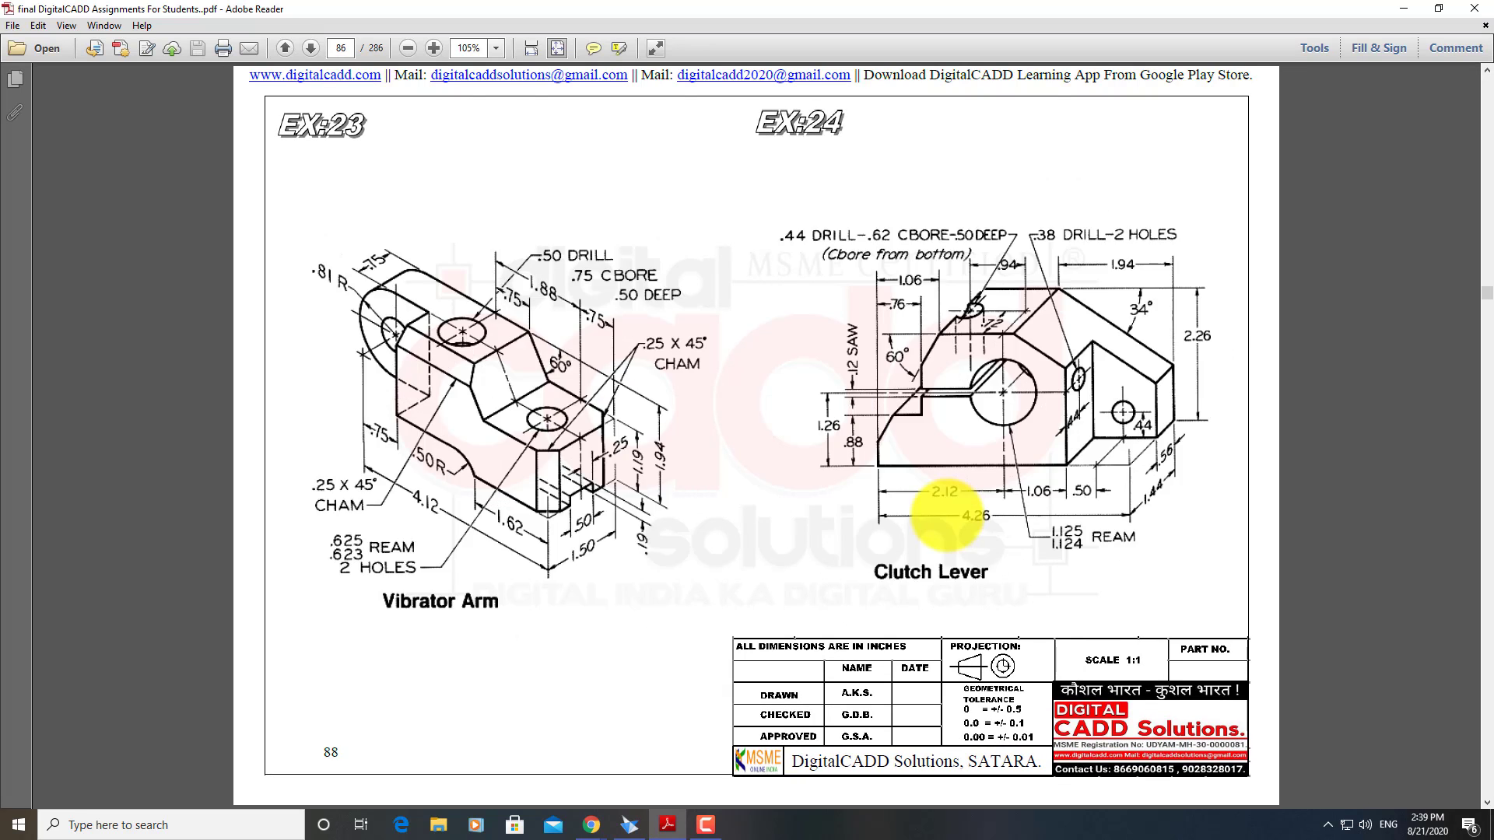
scroll(948, 515, up, 3)
scroll(948, 516, up, 3)
scroll(950, 516, up, 3)
scroll(944, 507, up, 3)
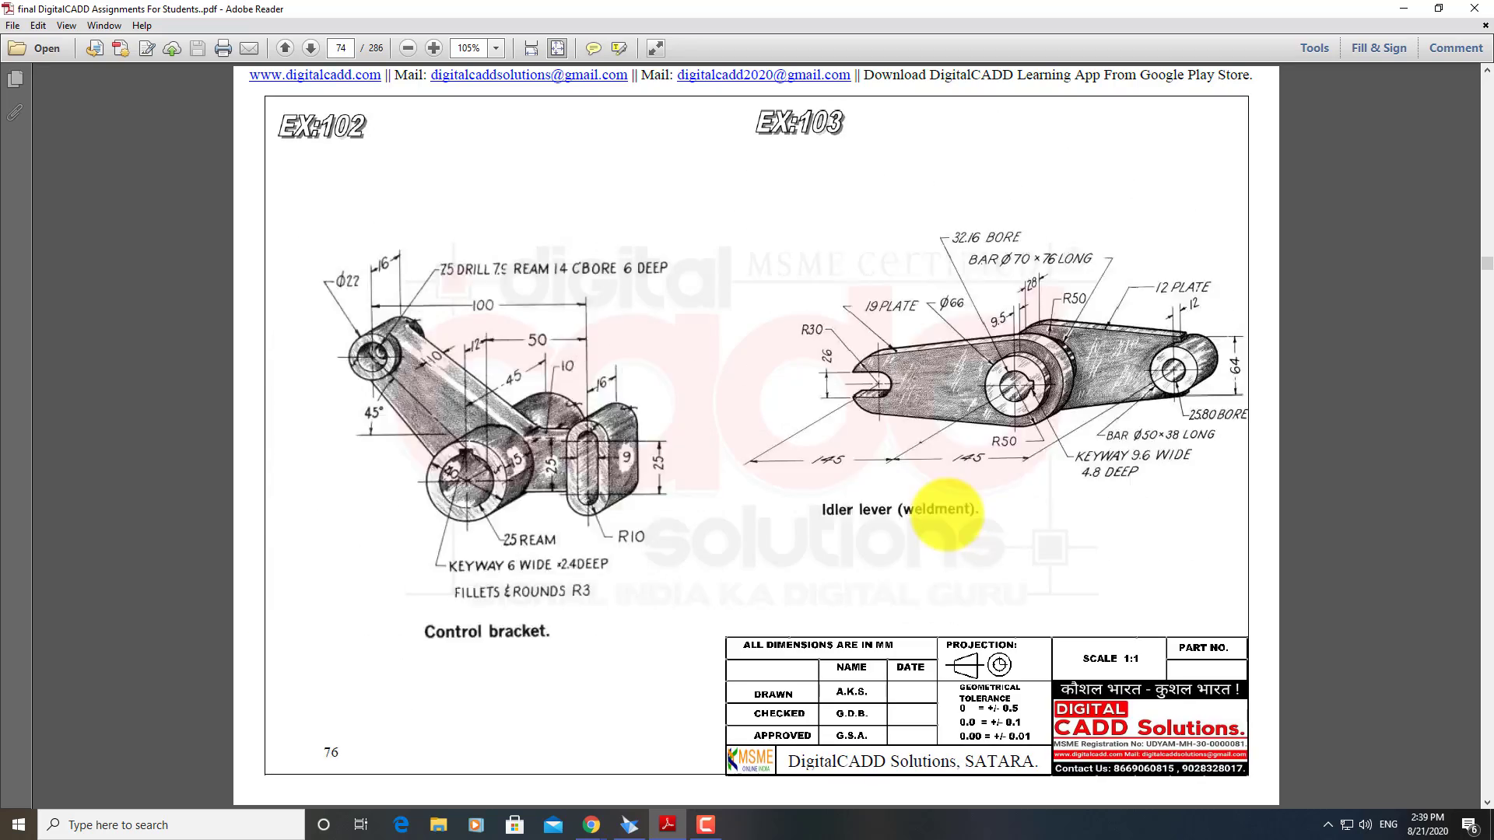
scroll(944, 506, up, 4)
scroll(944, 500, up, 4)
scroll(943, 502, up, 3)
scroll(942, 502, up, 3)
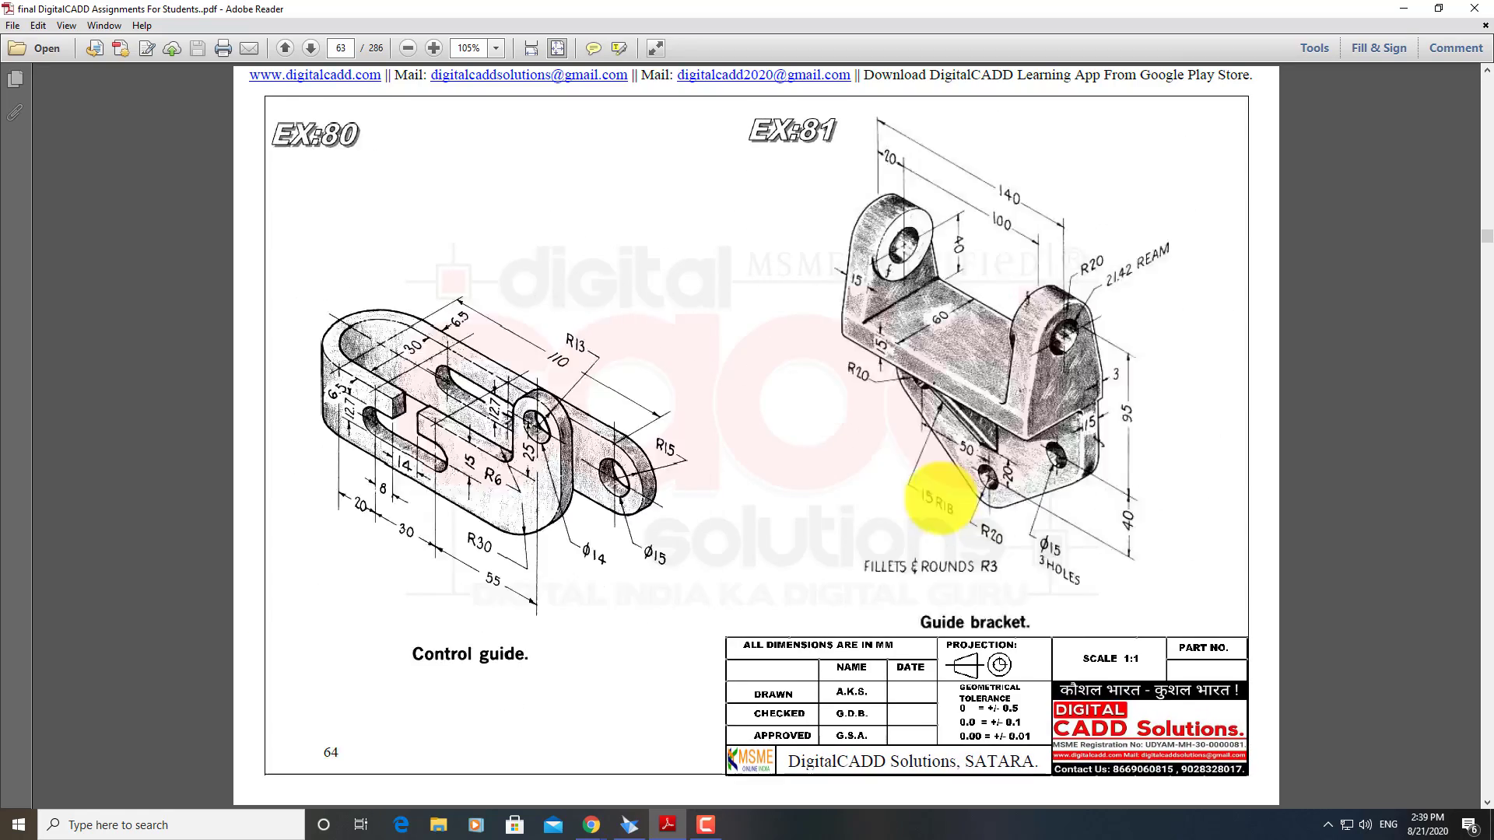
scroll(942, 505, up, 3)
scroll(942, 504, up, 4)
scroll(944, 493, up, 3)
scroll(951, 493, up, 3)
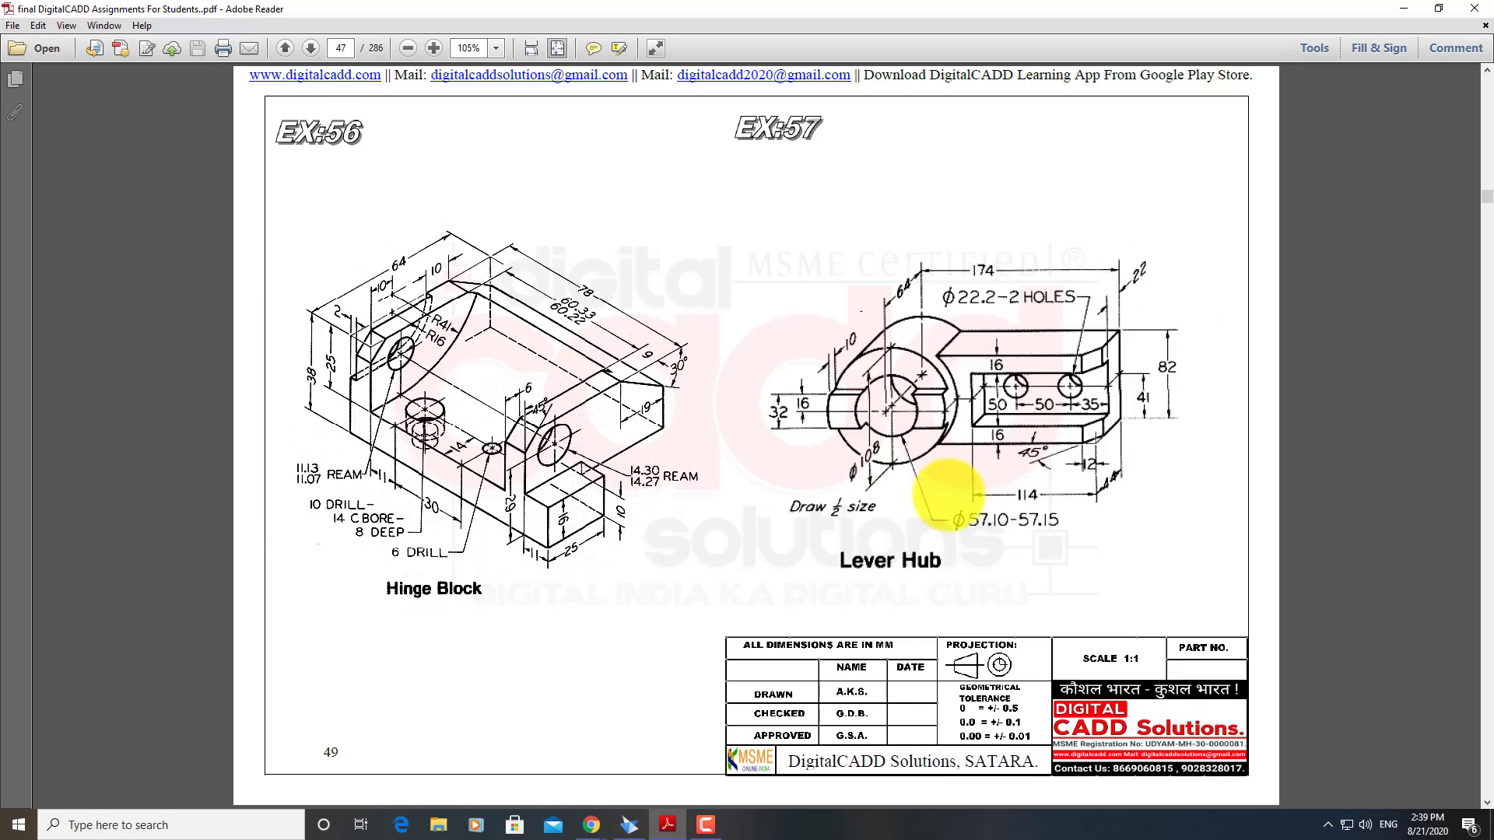
scroll(944, 500, up, 3)
scroll(949, 494, up, 2)
scroll(959, 494, up, 2)
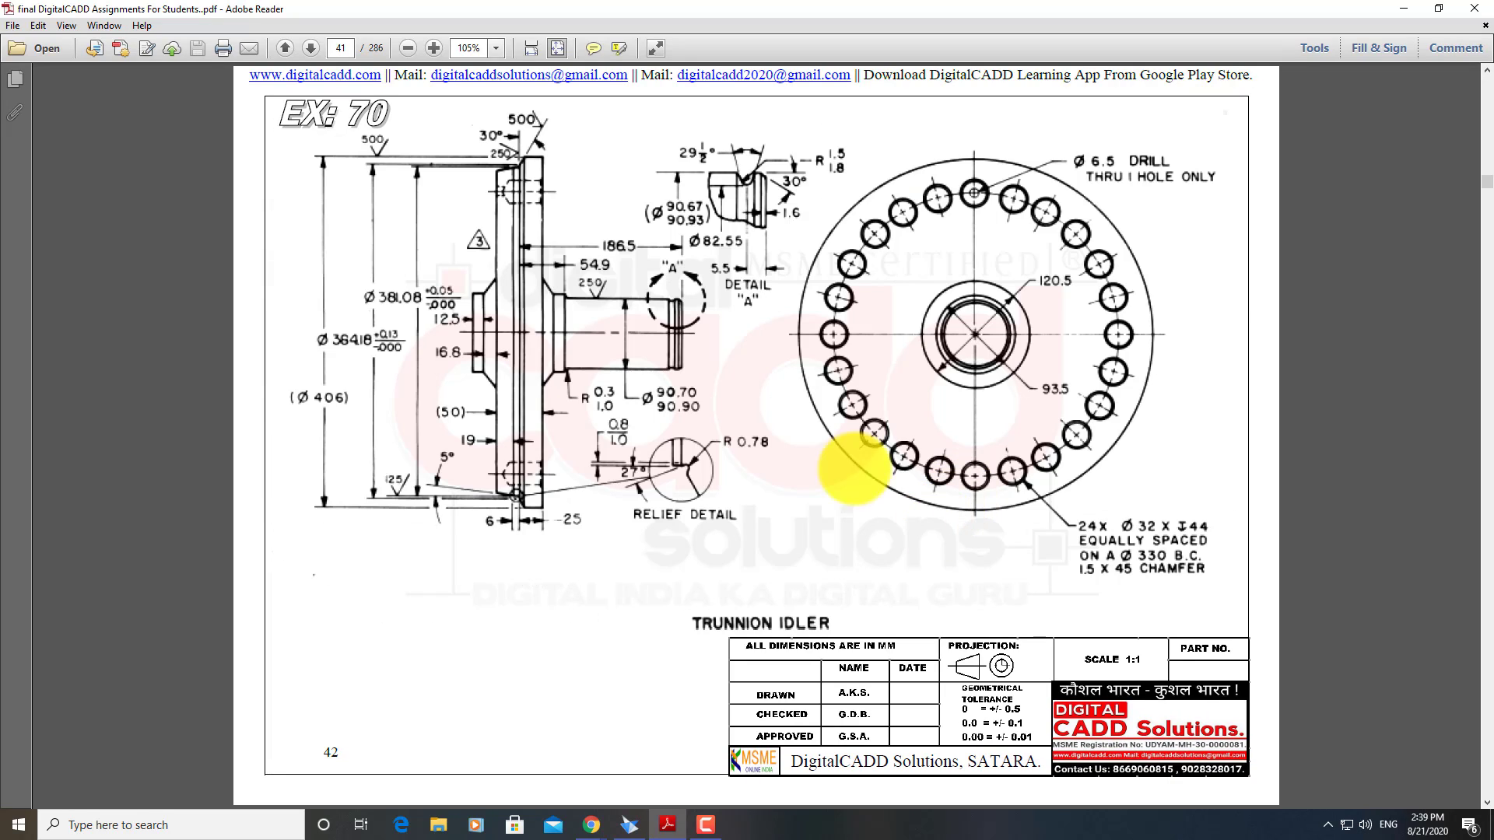
Box the Trunnion Idler's 6/25 dimensions, relief detail, R 0.78 label, detail A and 29½° groove
click(747, 455)
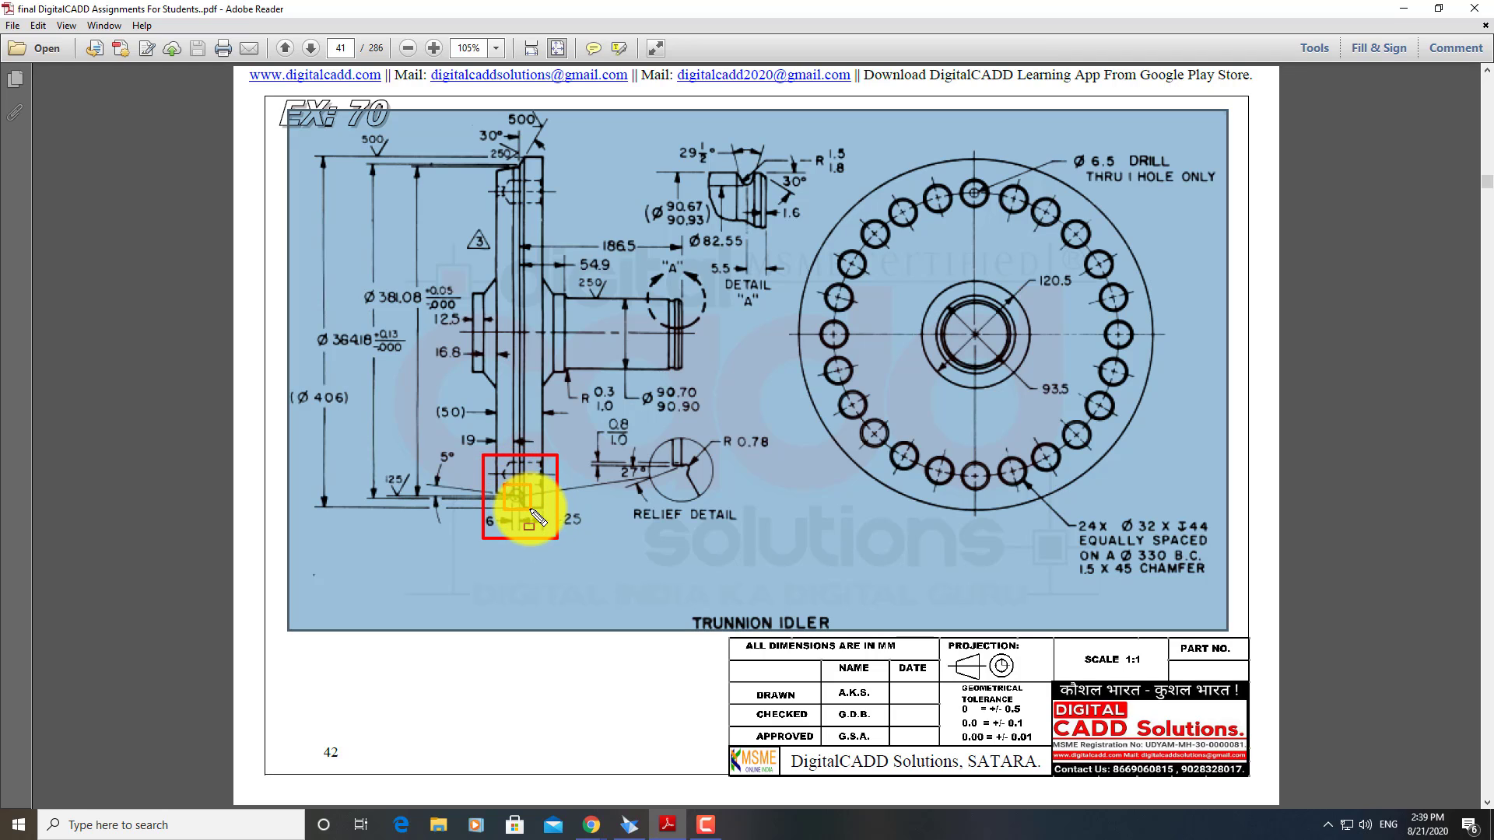
drag(528, 506, 531, 510)
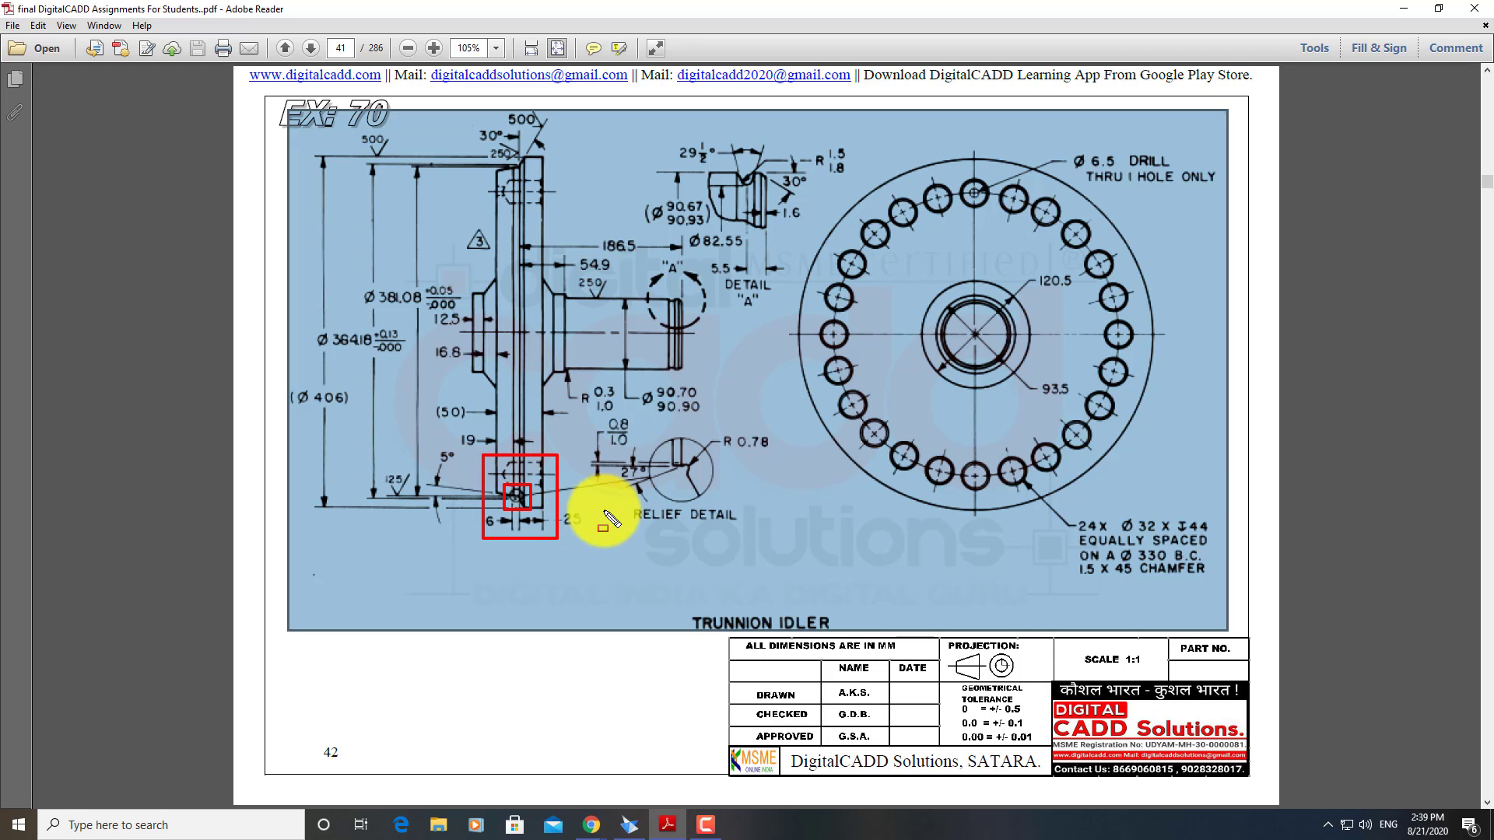
drag(636, 425, 789, 527)
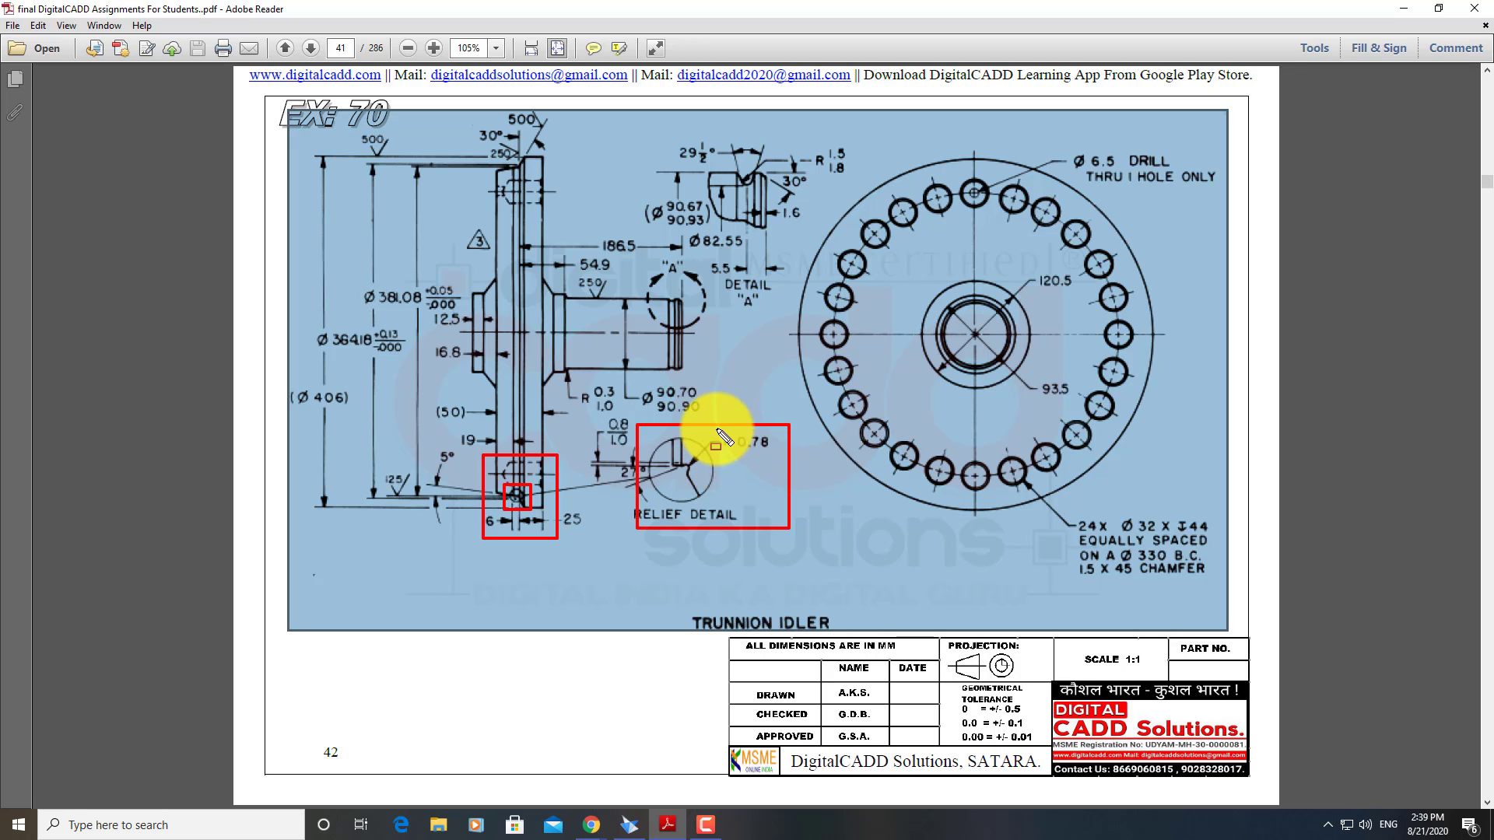
drag(717, 428, 766, 470)
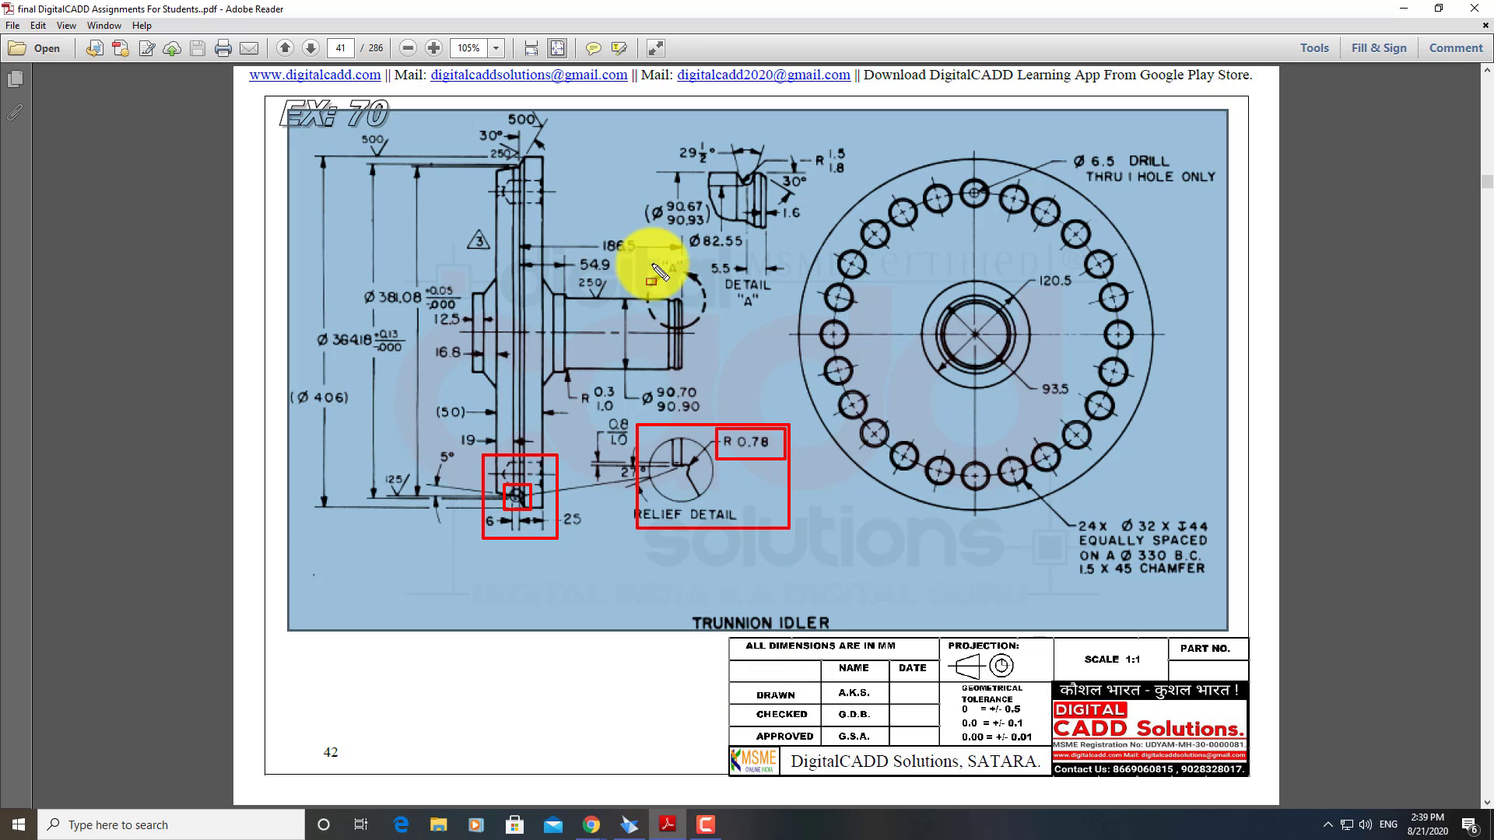
drag(651, 260, 711, 327)
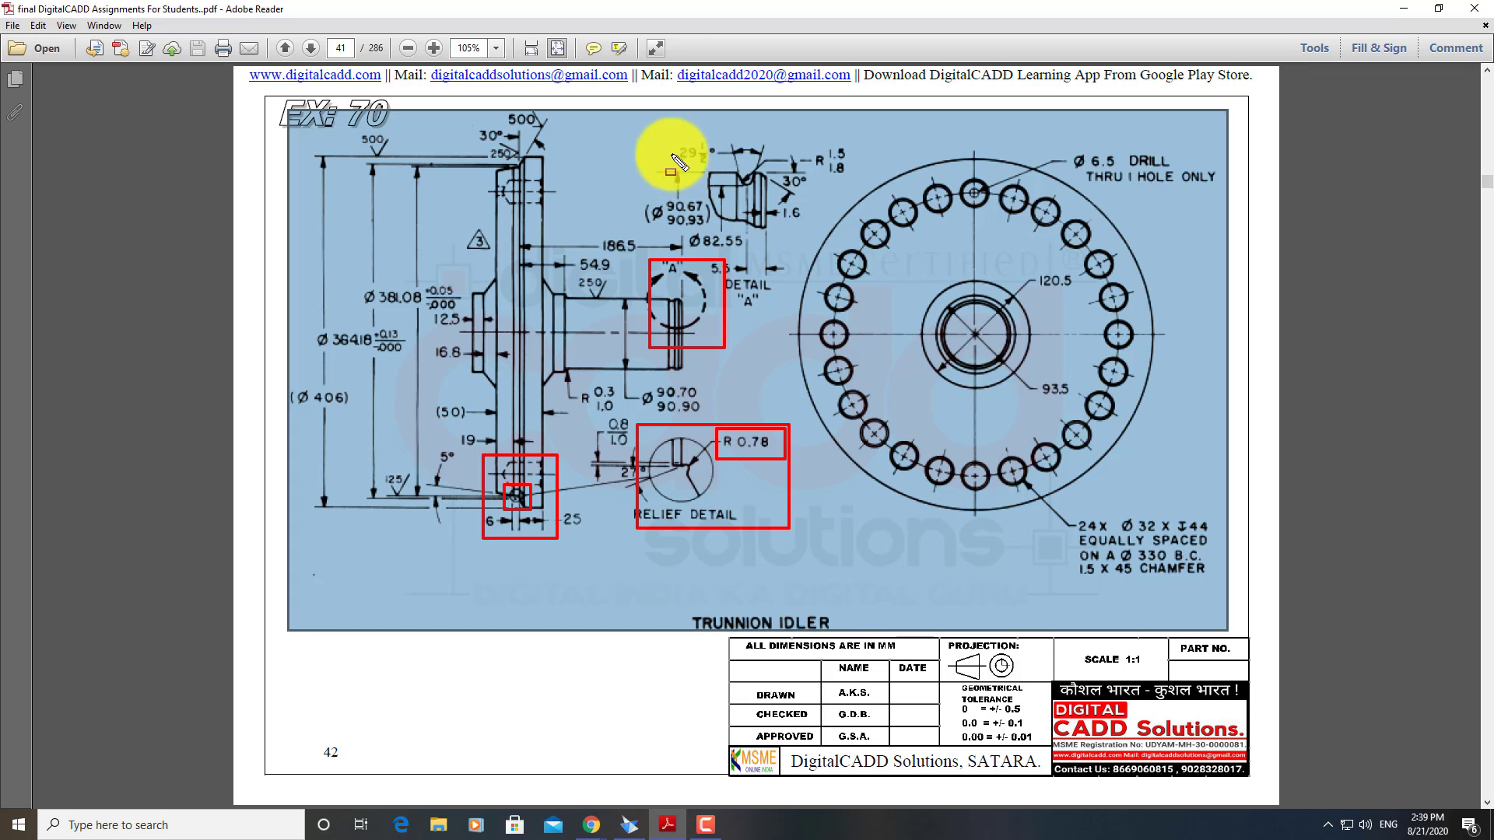
drag(672, 132, 846, 249)
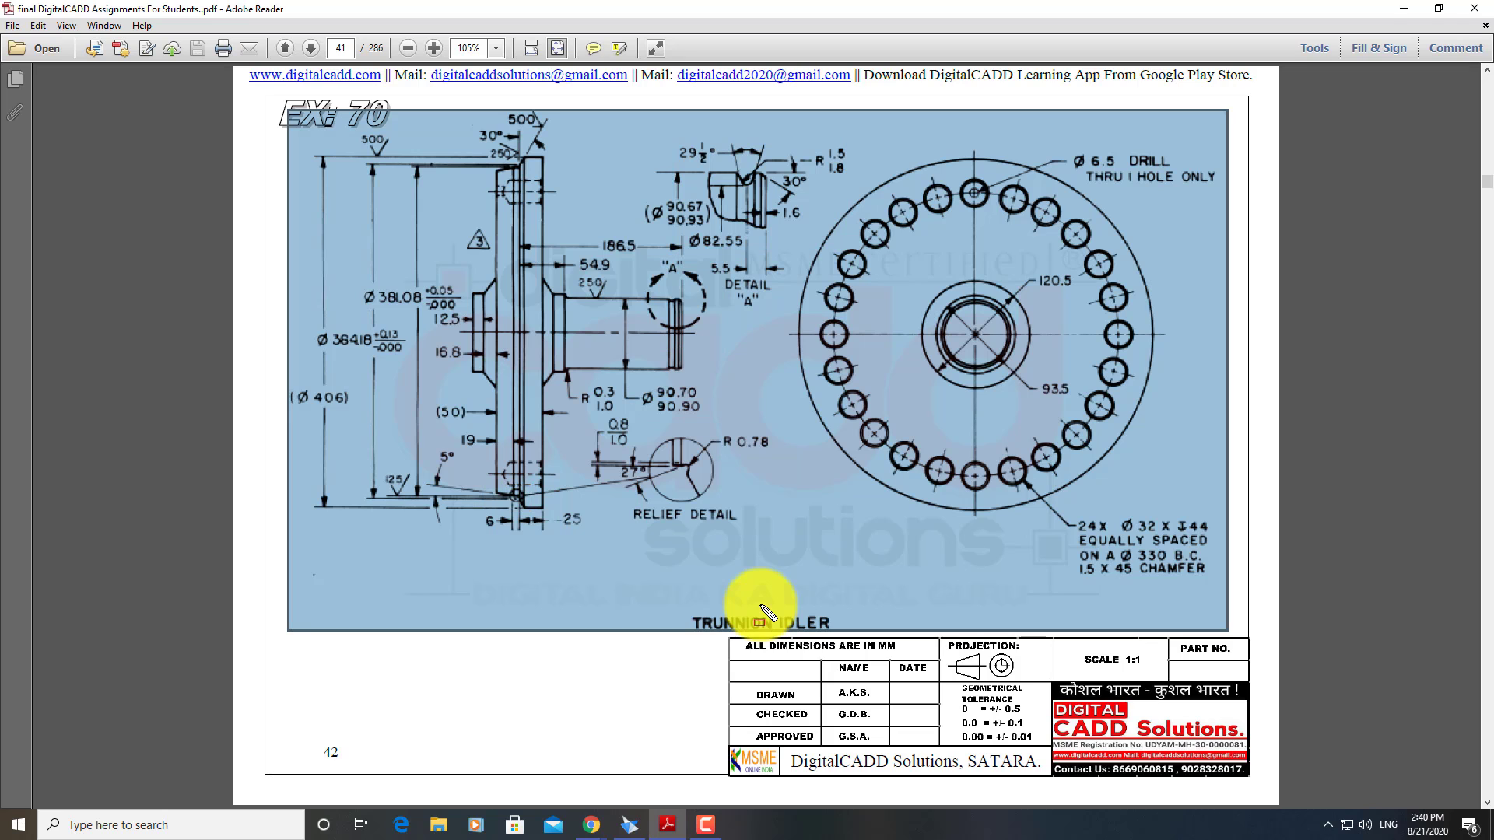
Minimize Reader, zoom out over the Solid Edge draft, then bring the Trunnion Idler PDF back
click(1410, 11)
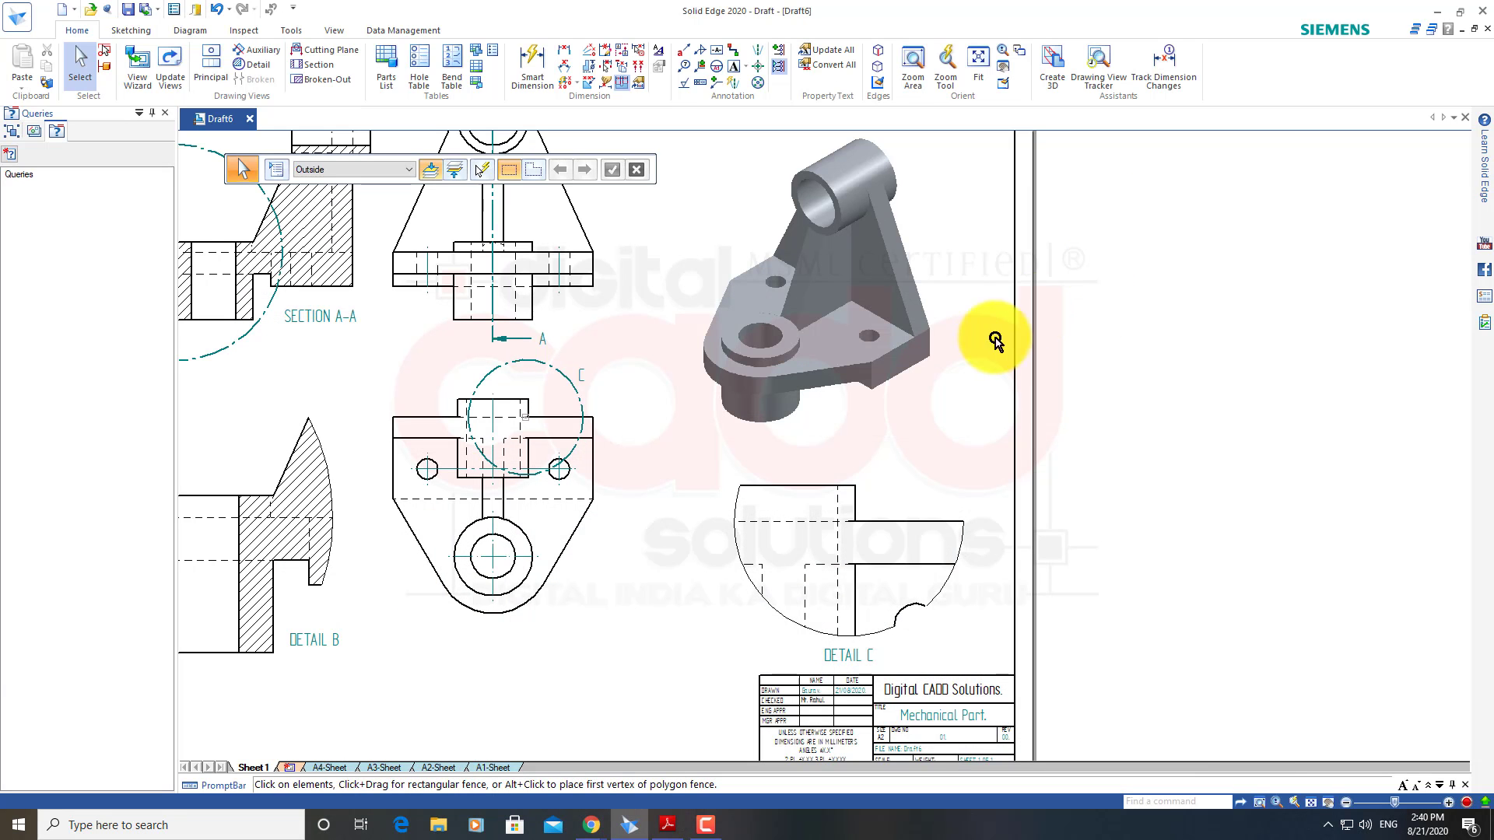
scroll(490, 568, down, 3)
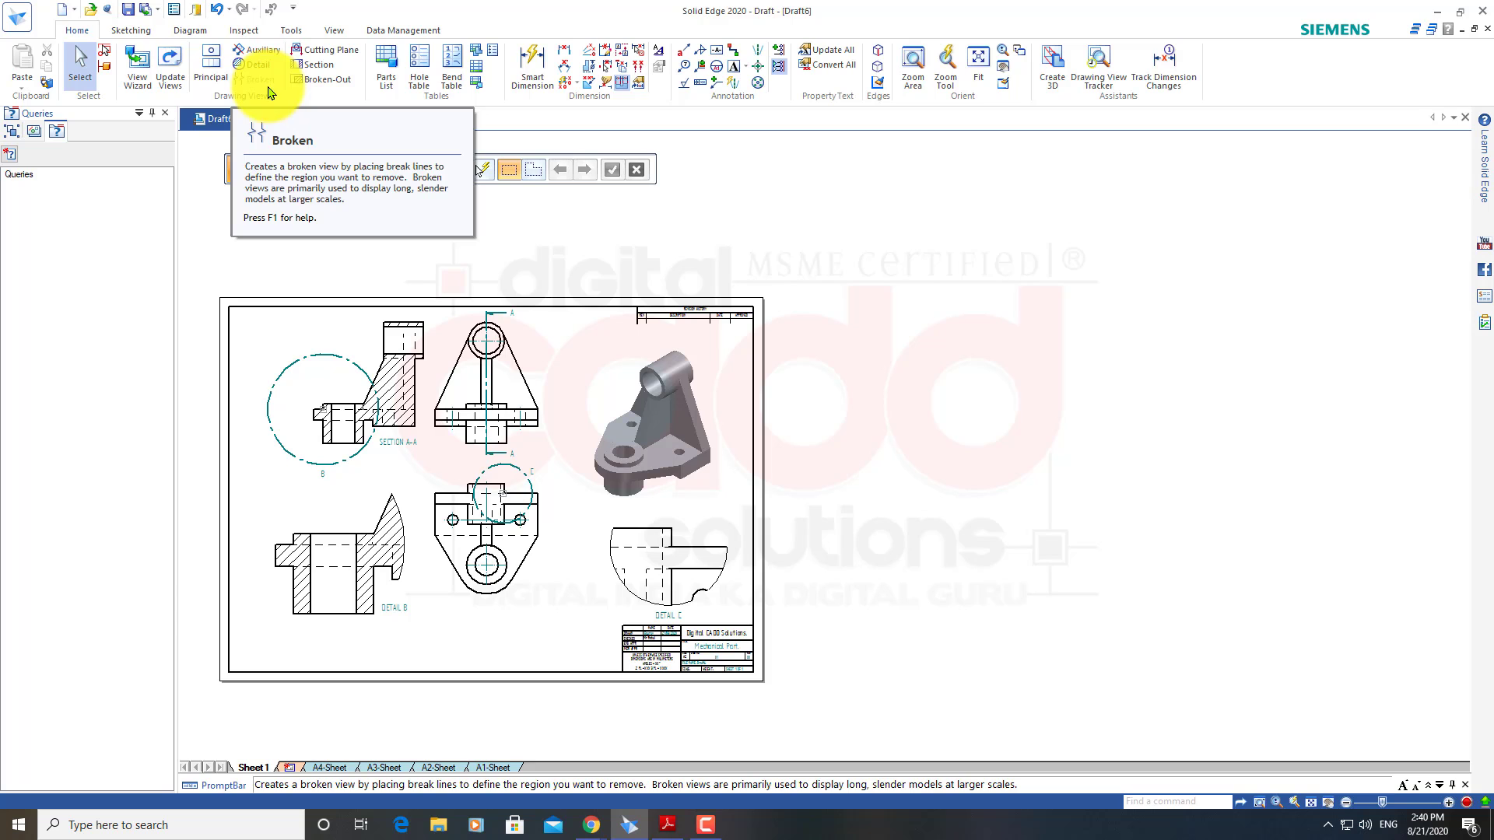
click(666, 827)
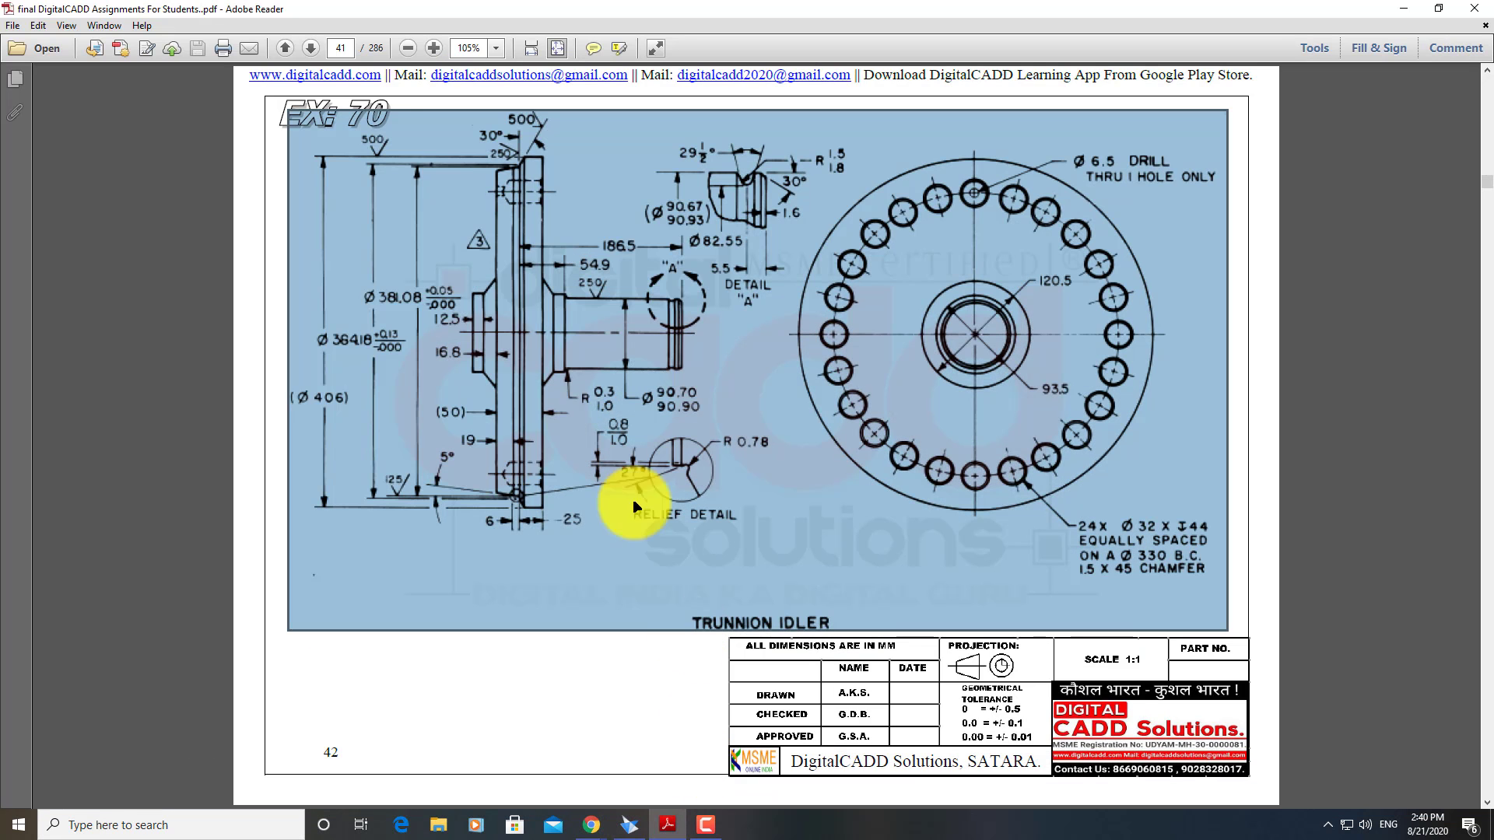
Study the screw rod drawing on page 176 of the PDF, then return to Solid Edge
click(305, 48)
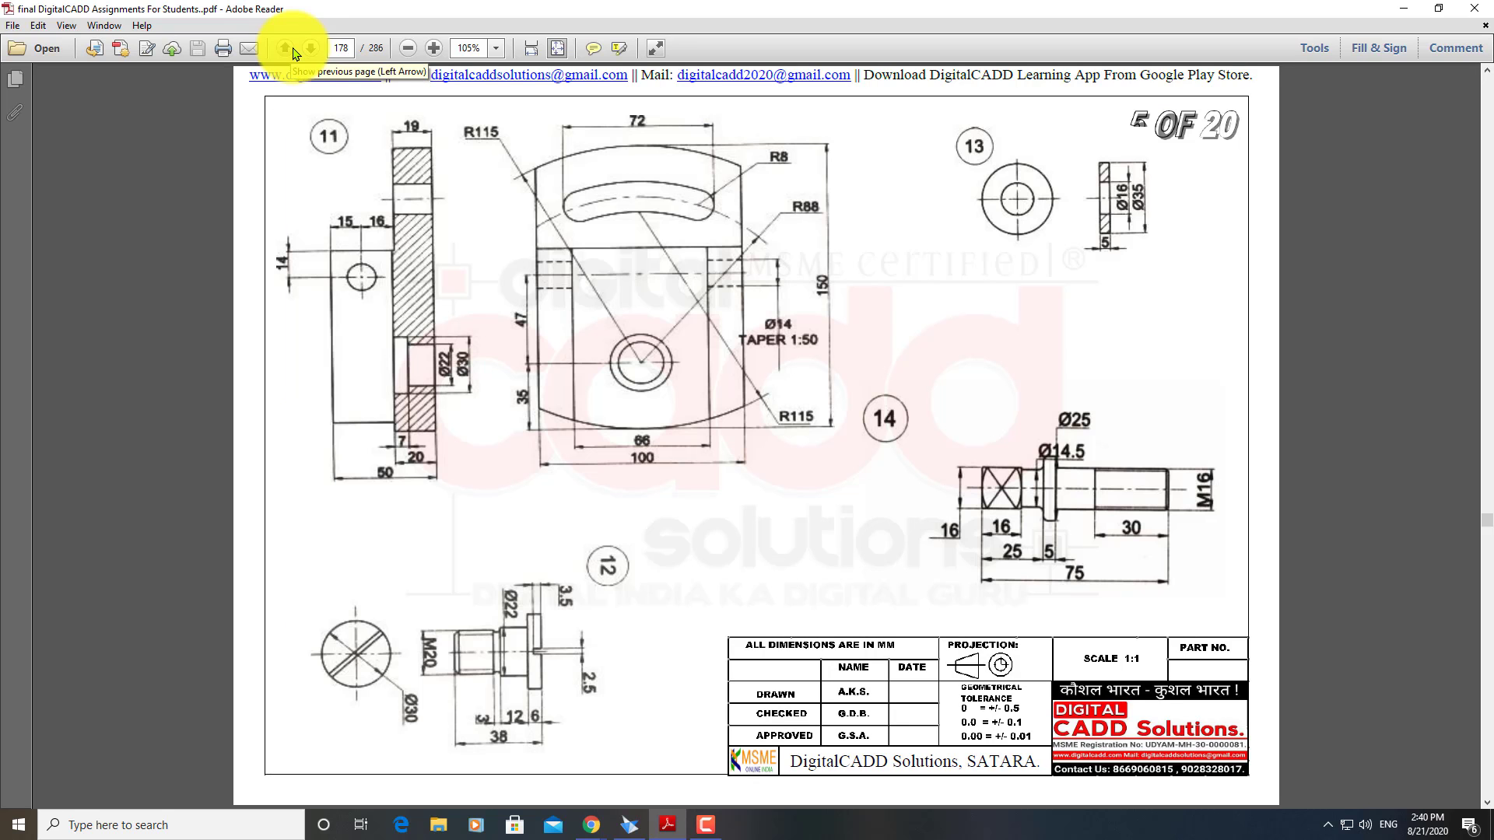
scroll(618, 475, up, 2)
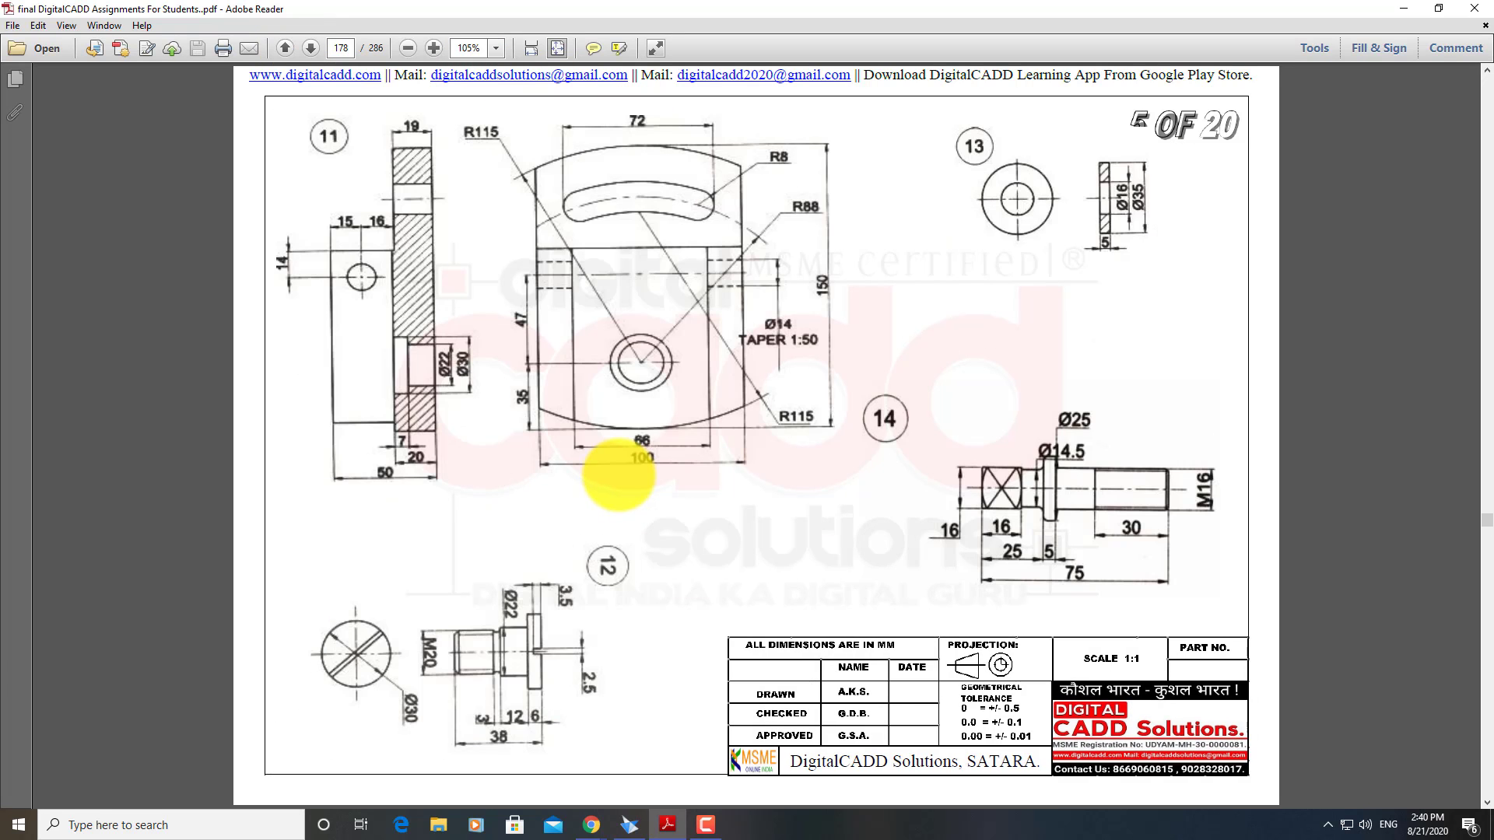
scroll(619, 474, up, 2)
scroll(619, 475, up, 2)
scroll(619, 475, up, 2)
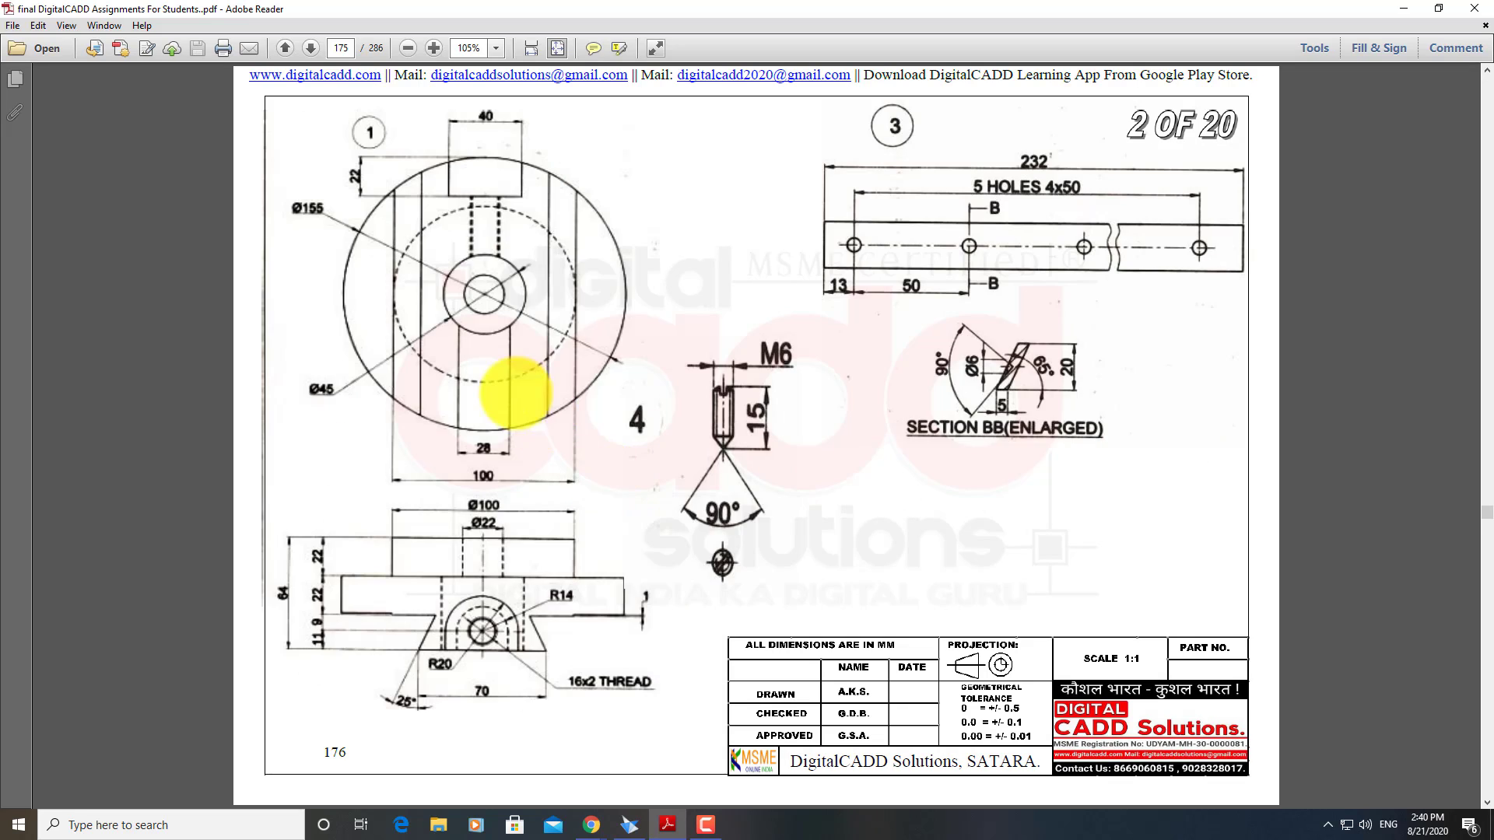
scroll(467, 381, down, 2)
click(403, 293)
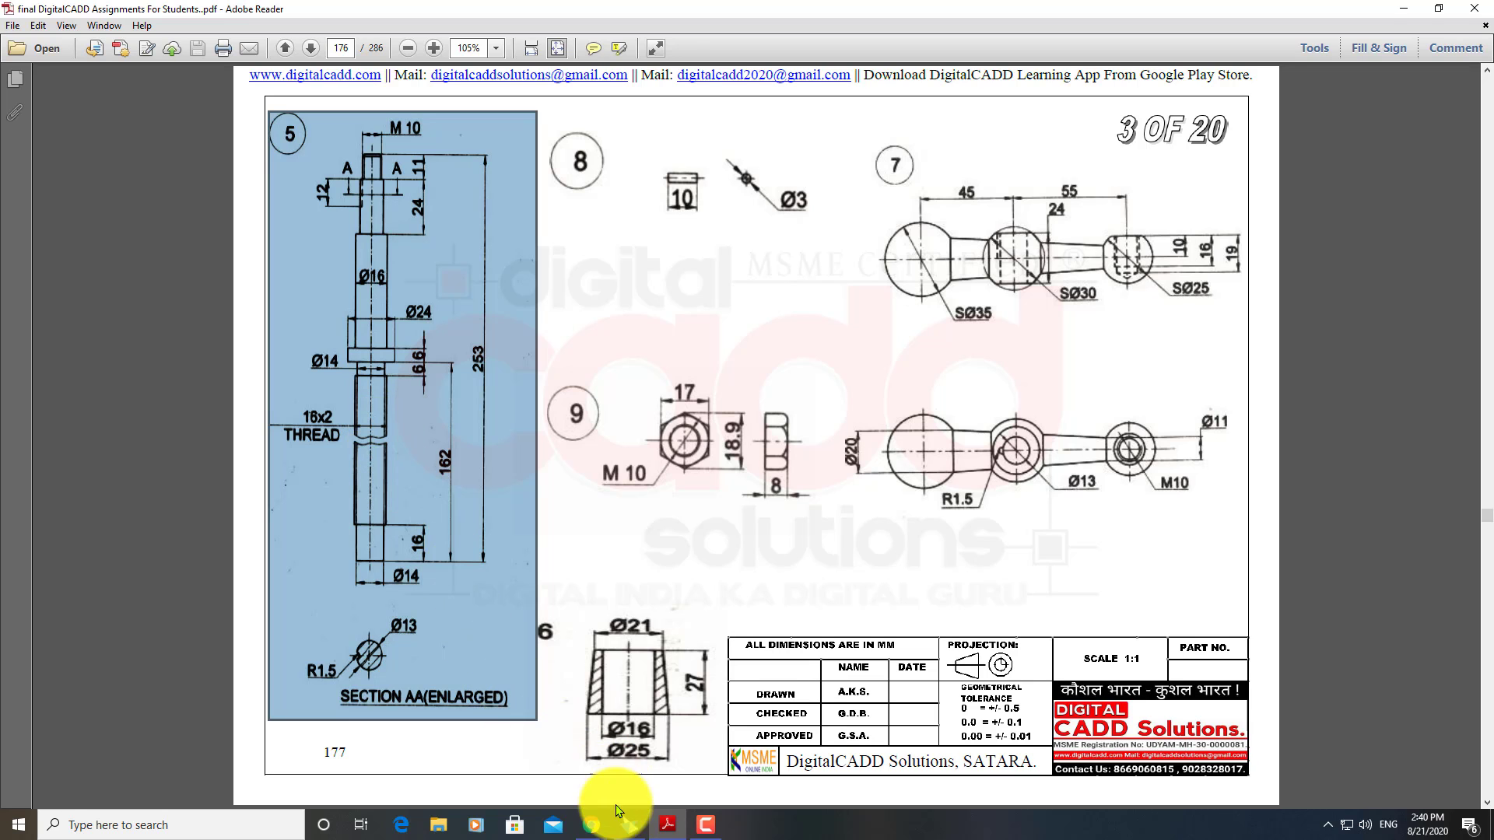
click(626, 834)
Delete the isometric, Detail C and Detail B views from the sheet
scroll(545, 579, up, 2)
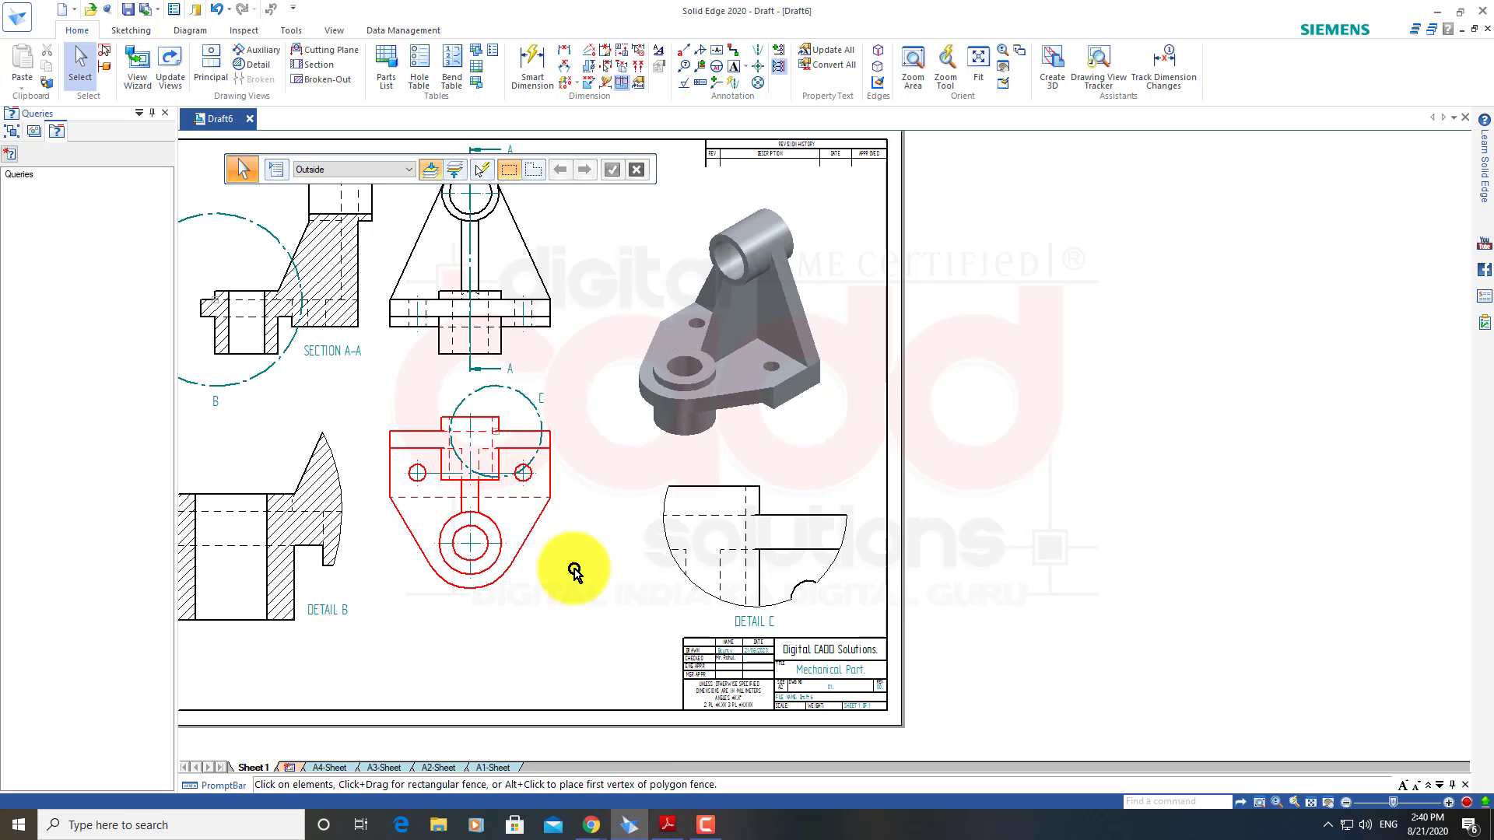
middle_drag(537, 474, 710, 545)
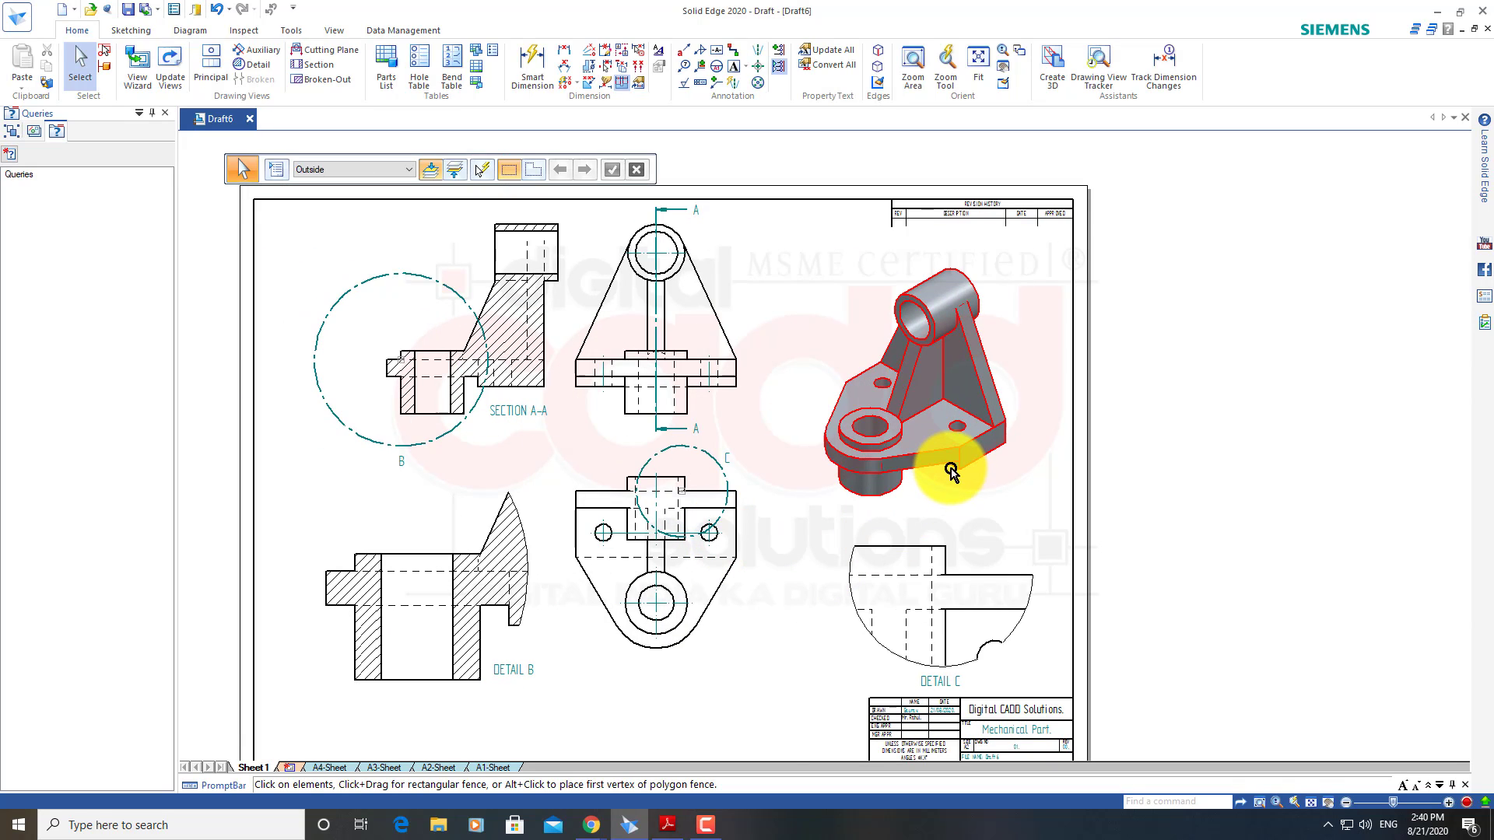
click(950, 467)
key(Delete)
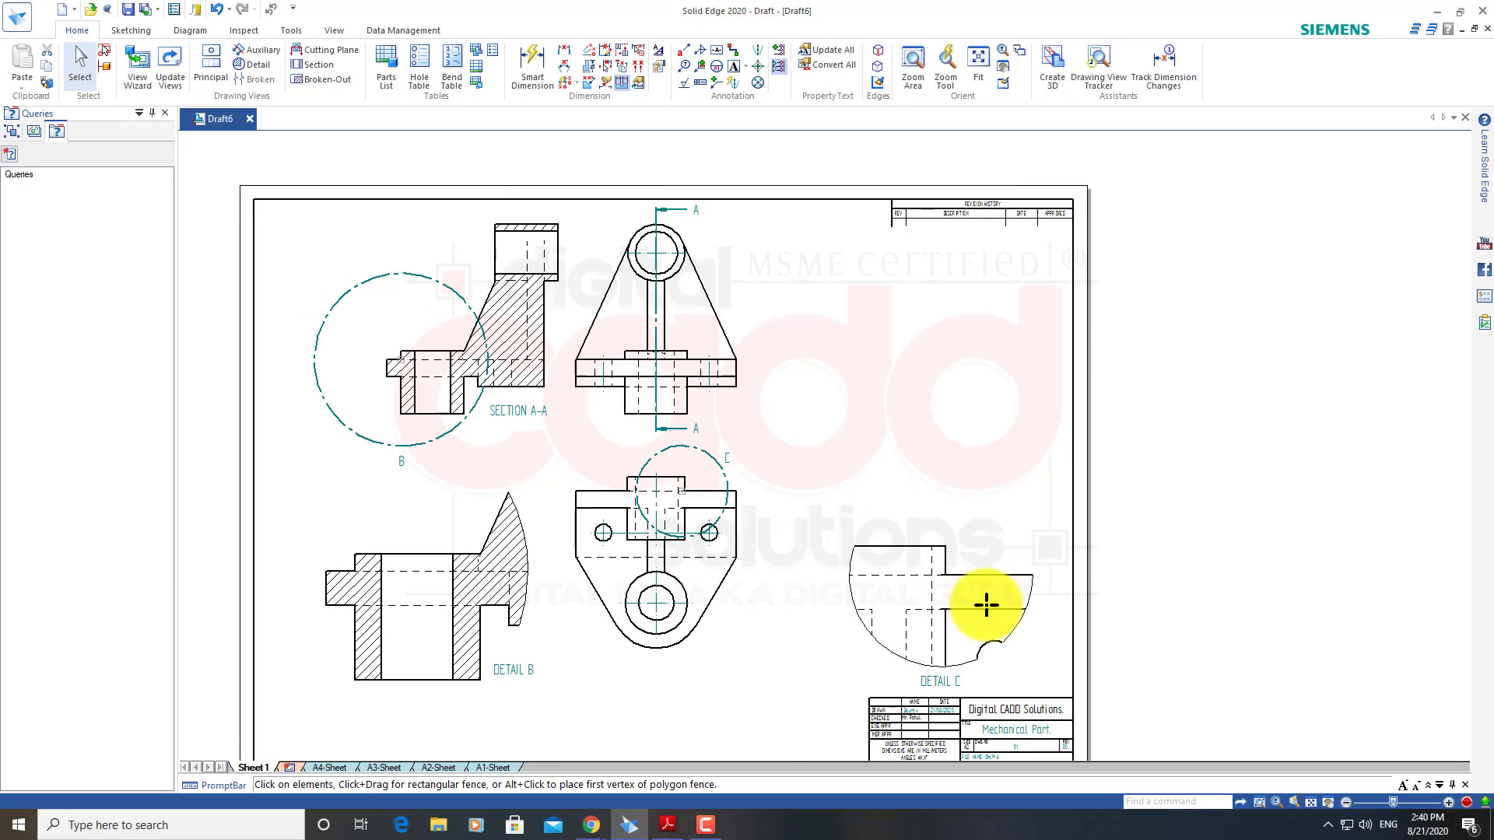
click(896, 664)
key(Delete)
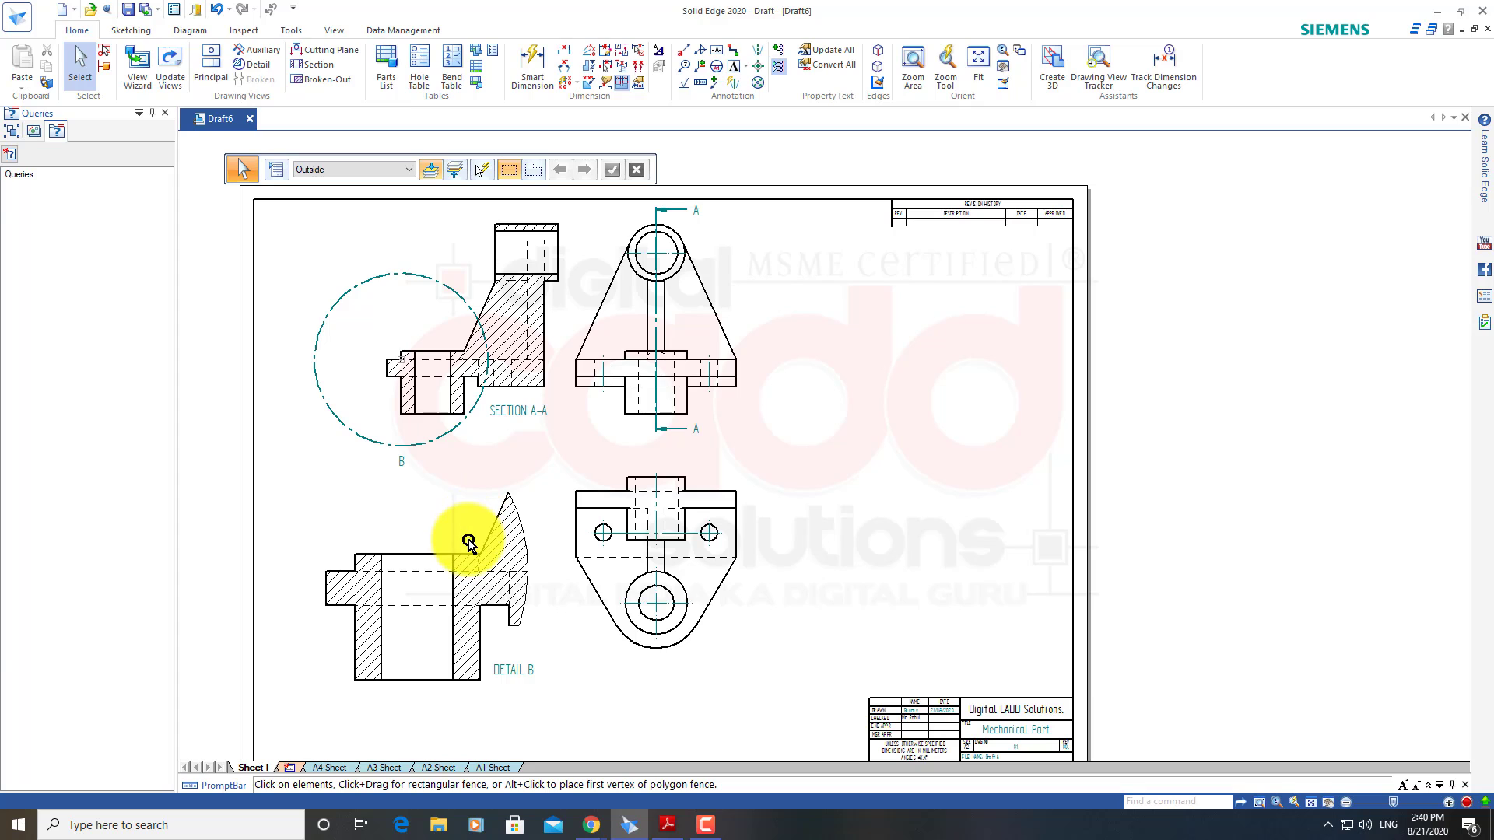
click(477, 547)
key(Delete)
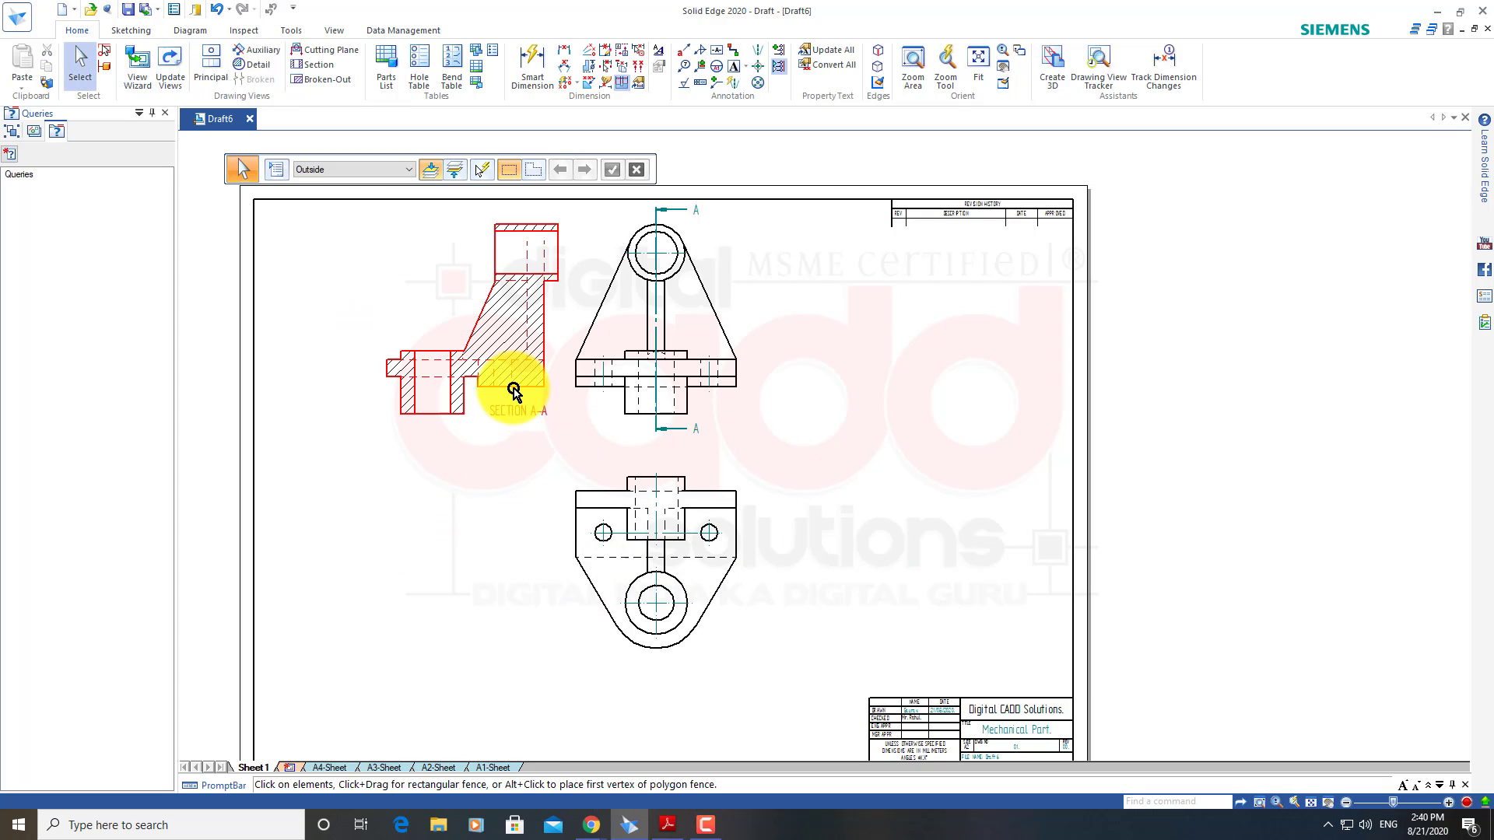
Delete the Section A-A, bottom and remaining top views, leaving the sheet blank
click(514, 391)
key(Delete)
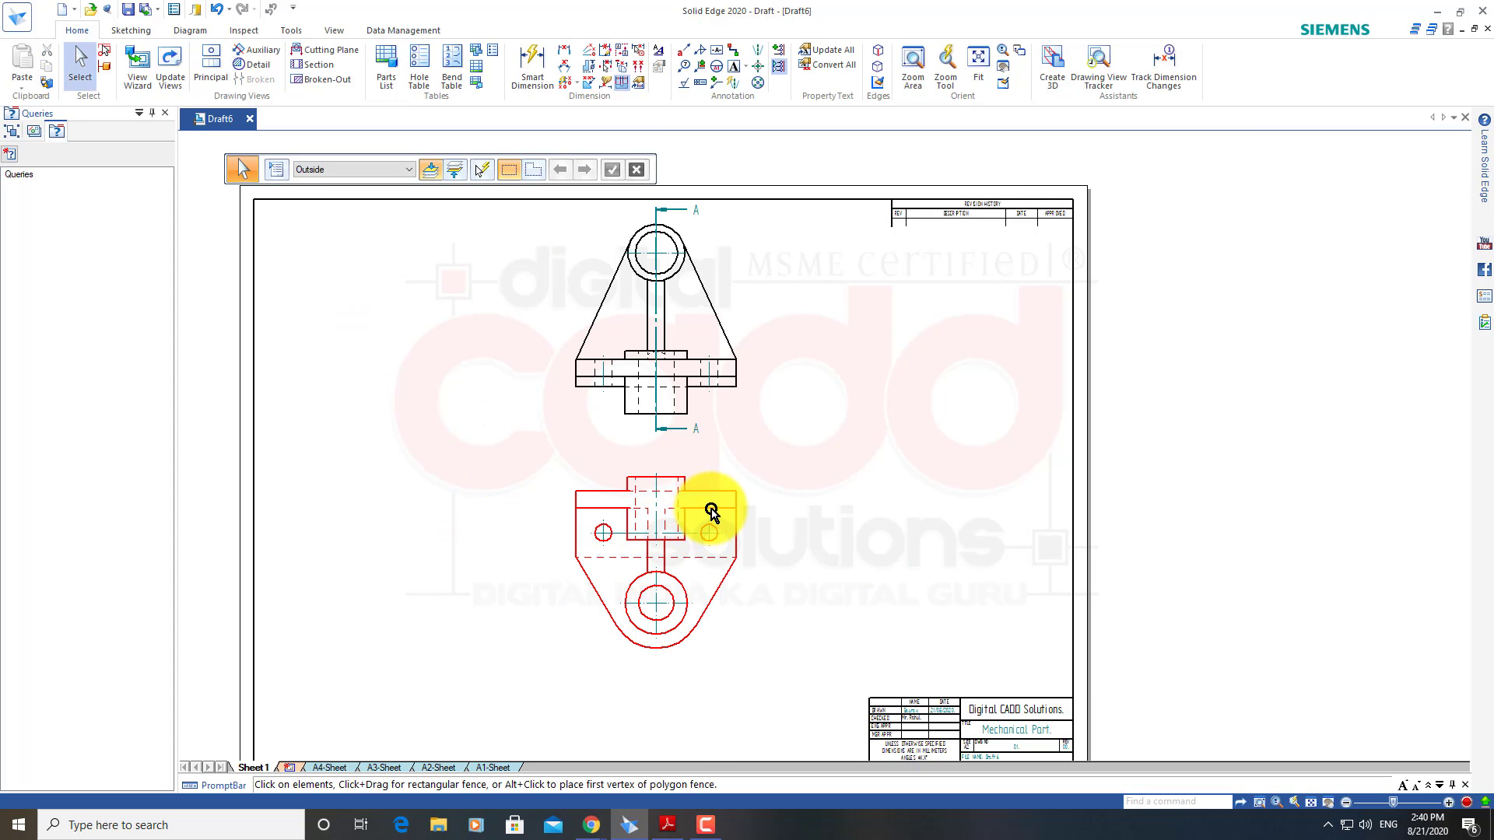
click(711, 511)
key(Delete)
click(704, 377)
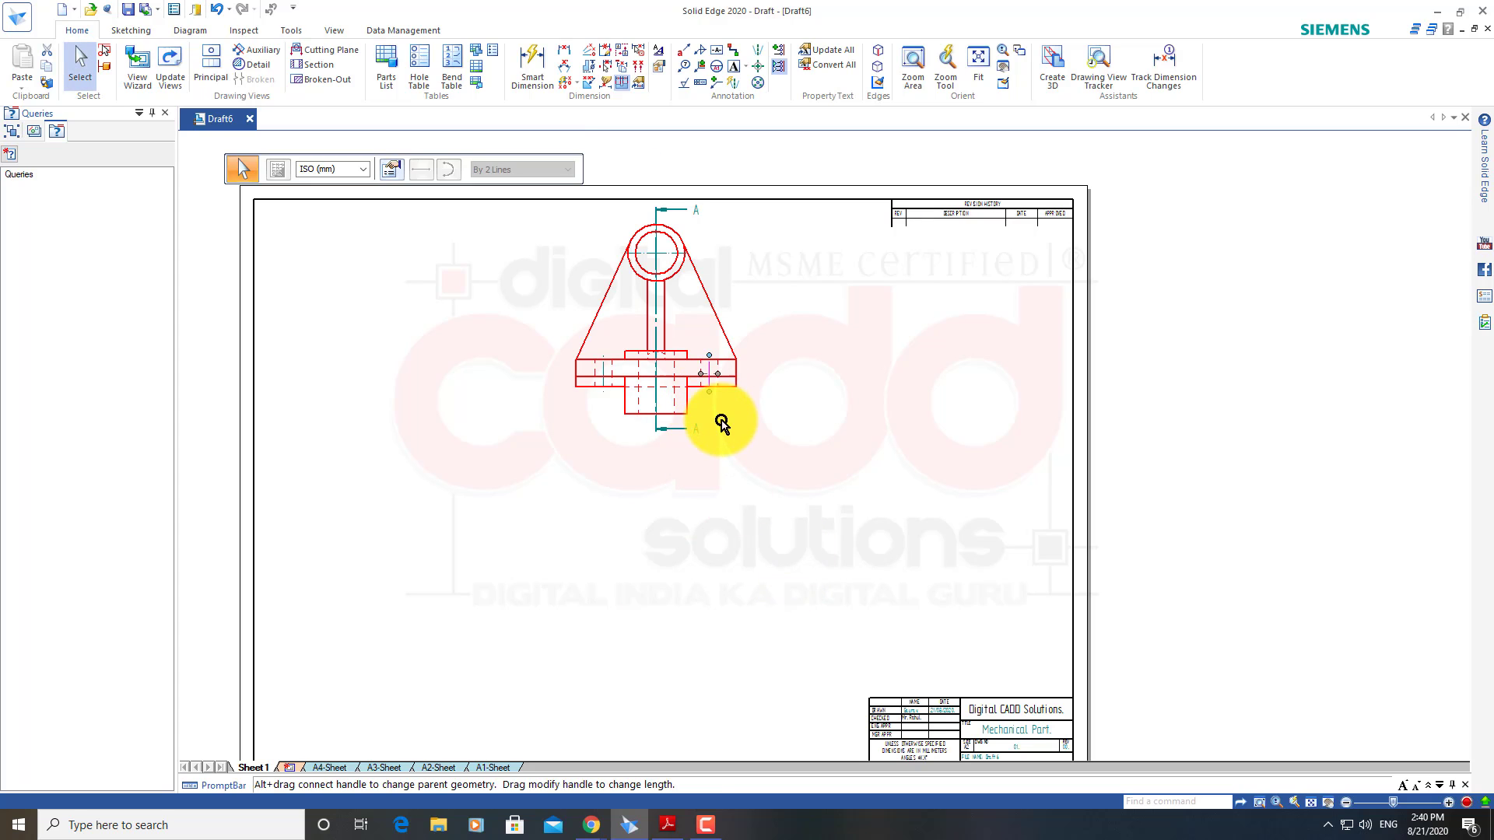
click(717, 390)
key(Delete)
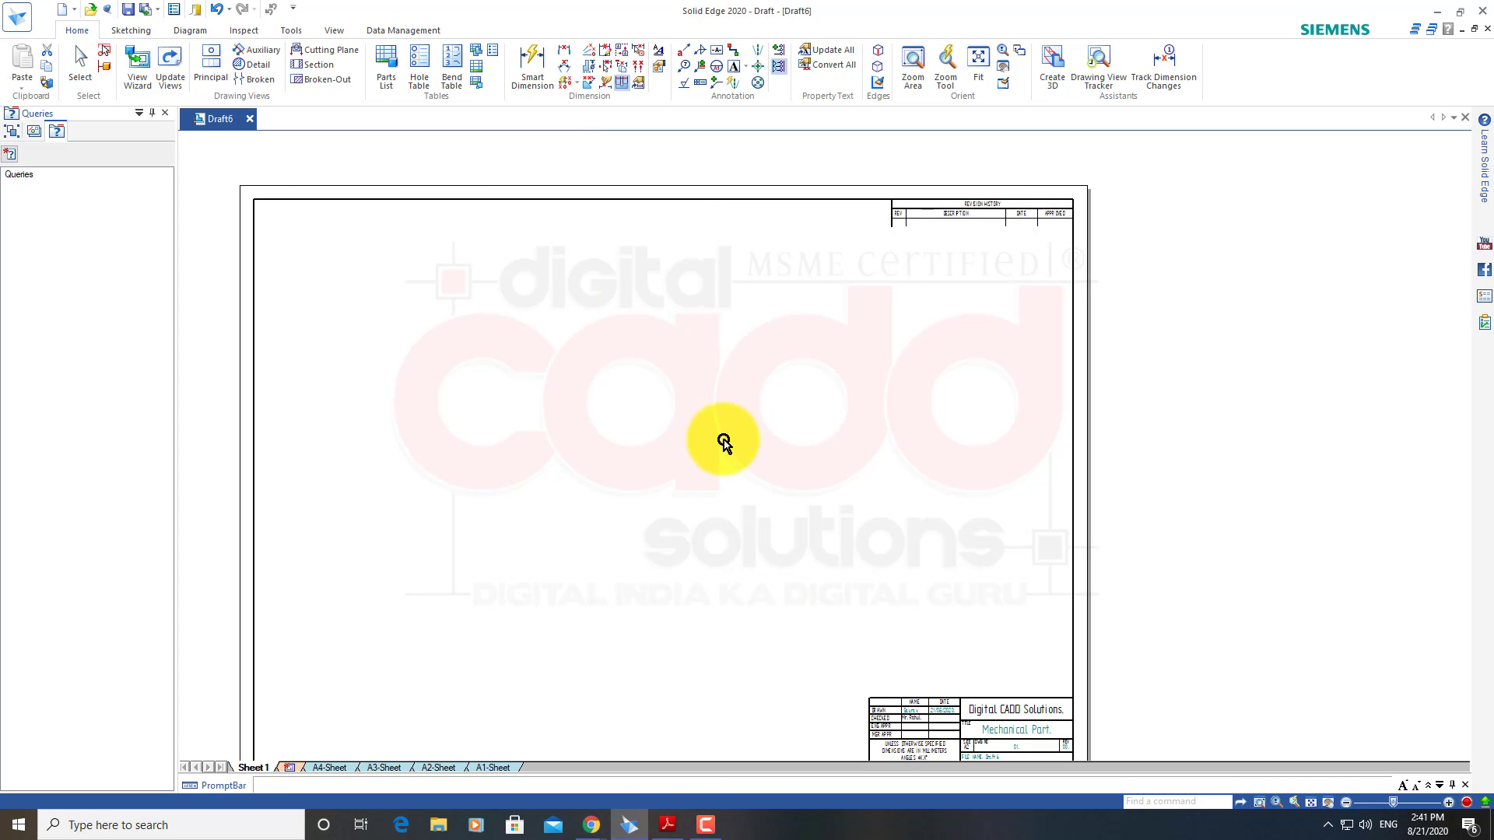
key(Escape)
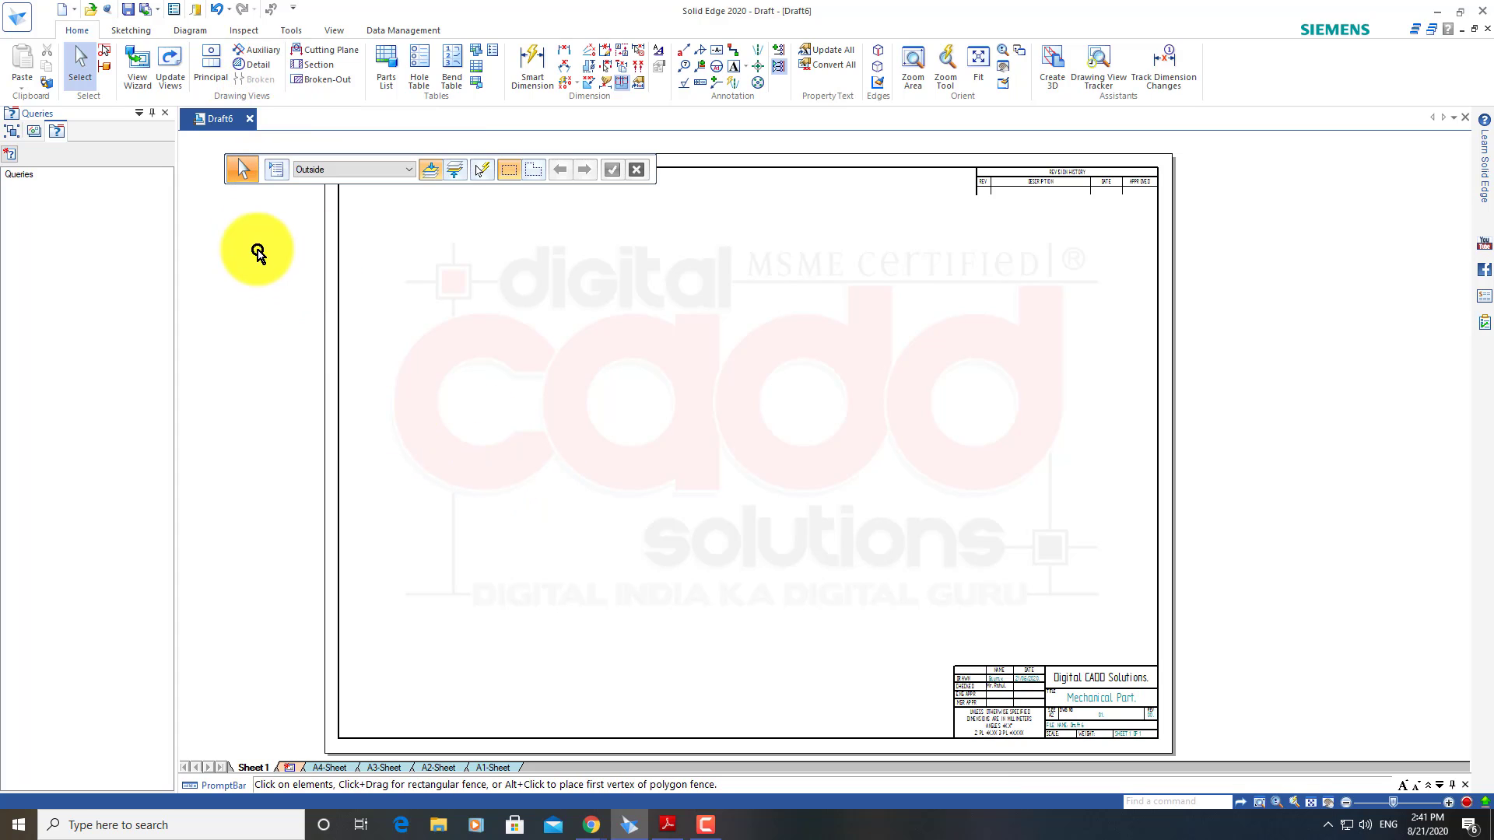
click(135, 78)
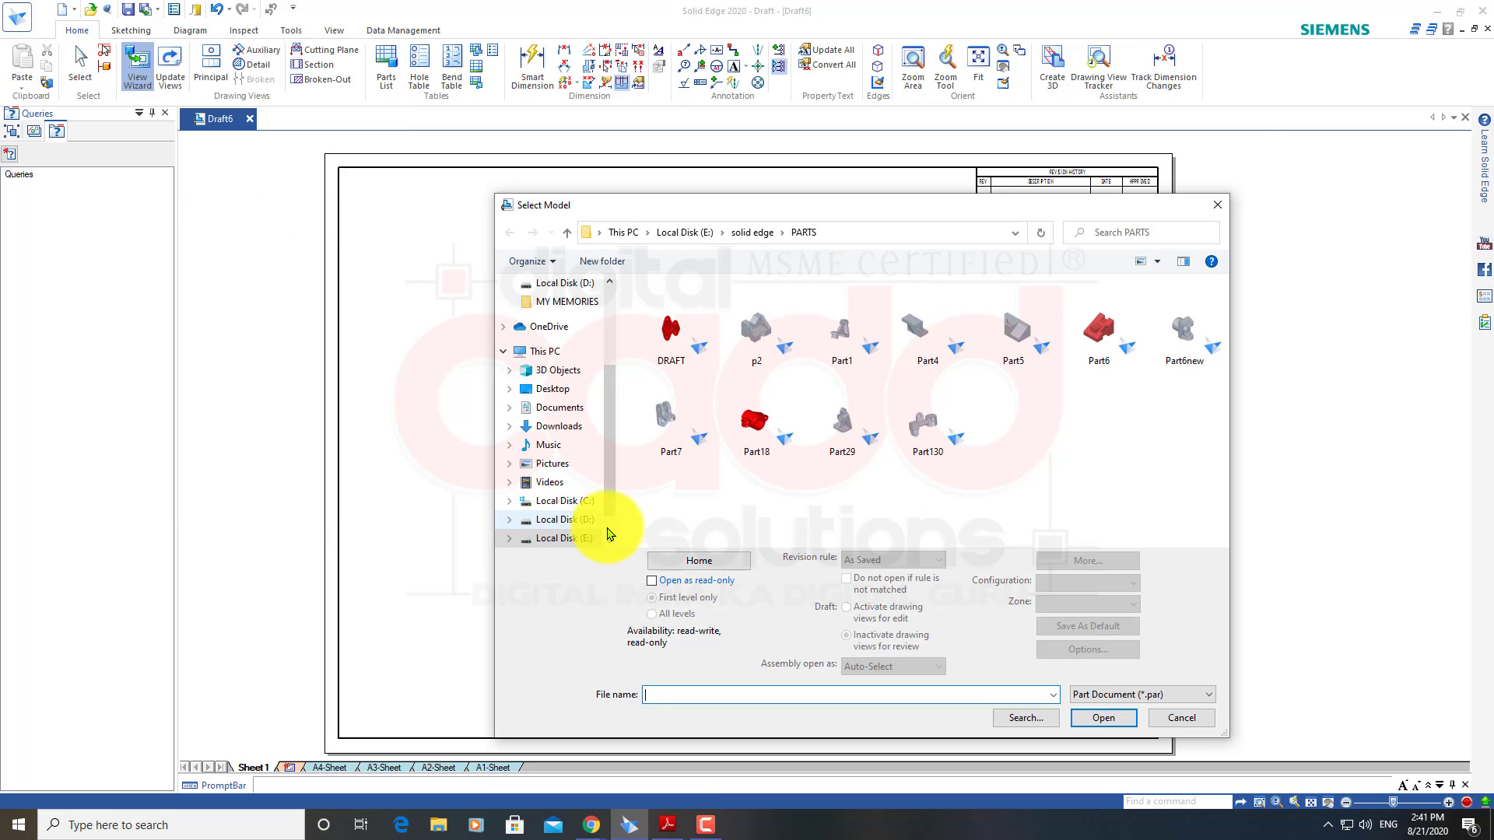
click(743, 235)
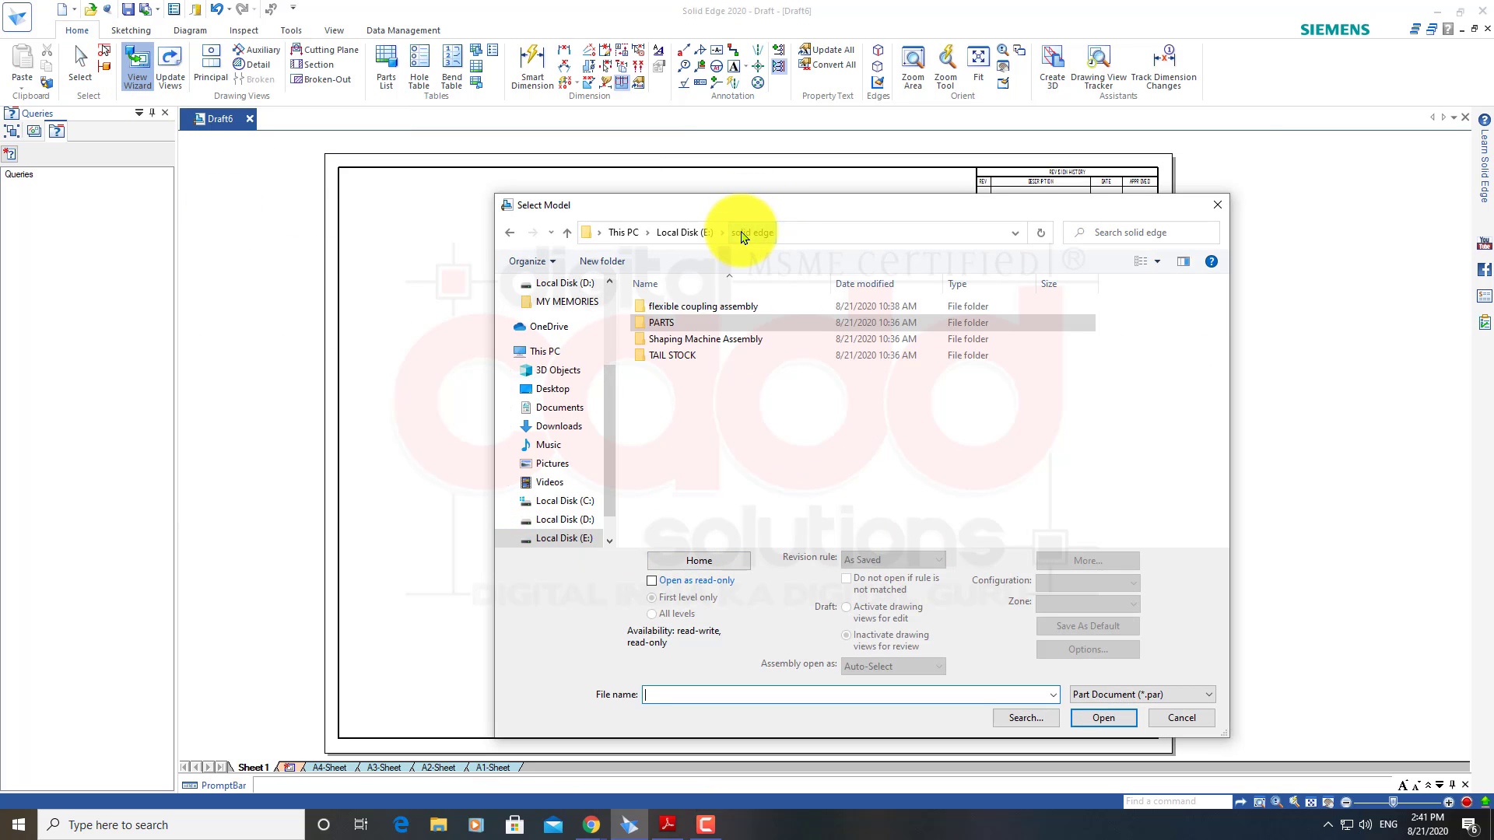
double_click(700, 355)
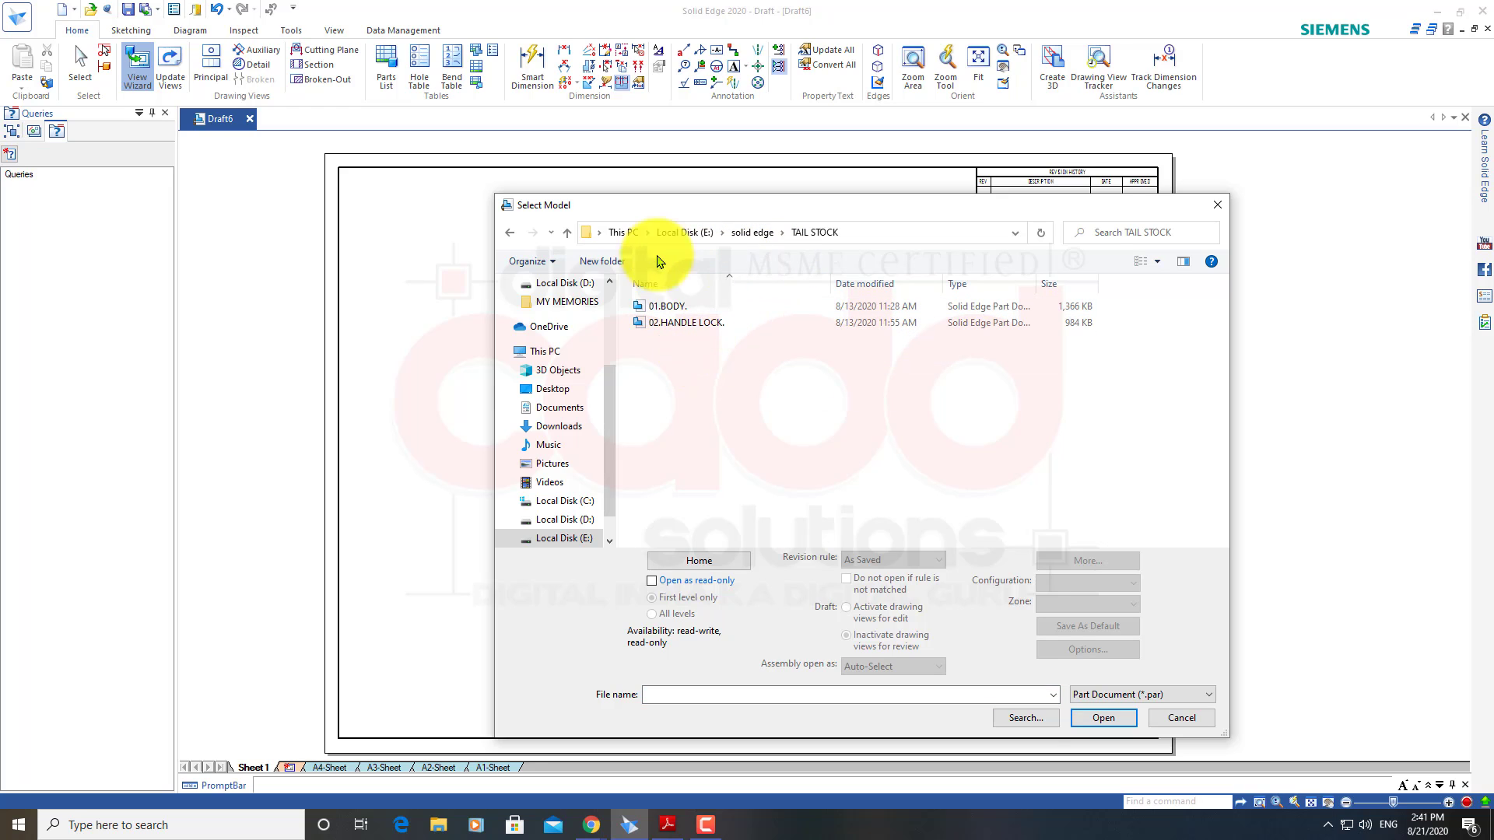
click(566, 232)
click(709, 346)
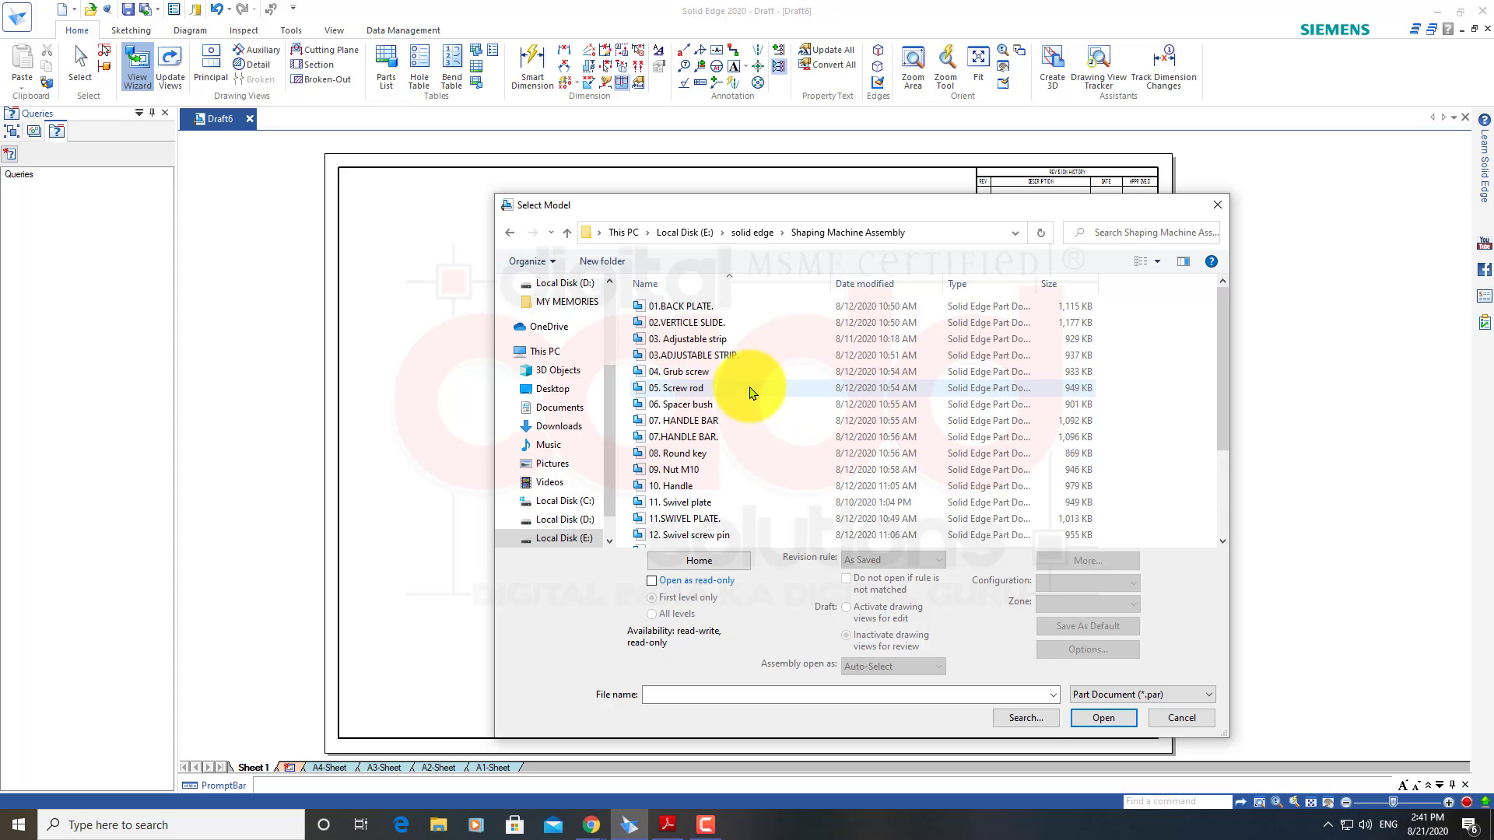
click(747, 372)
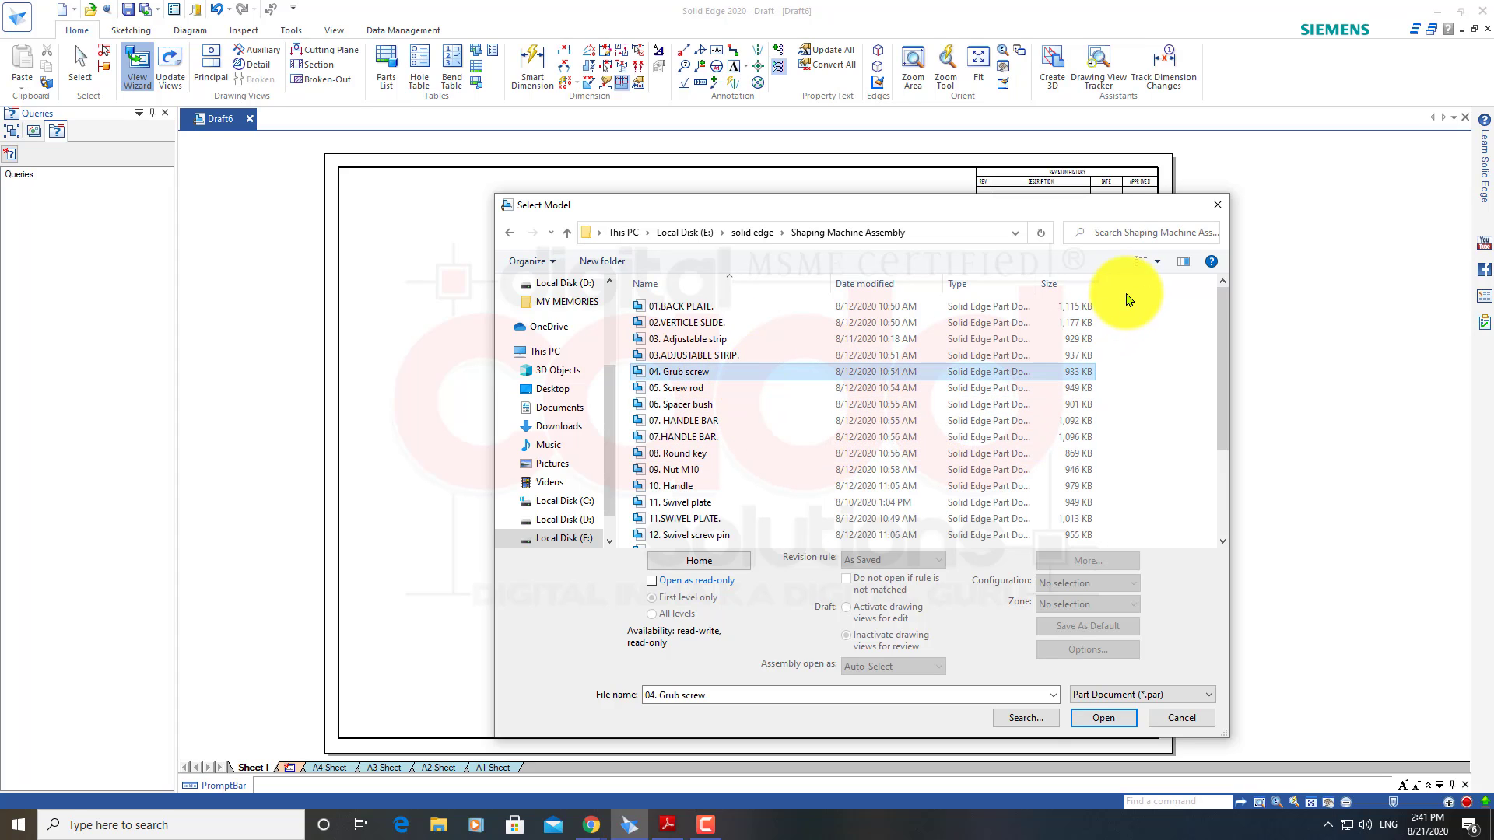
click(1158, 264)
click(1212, 170)
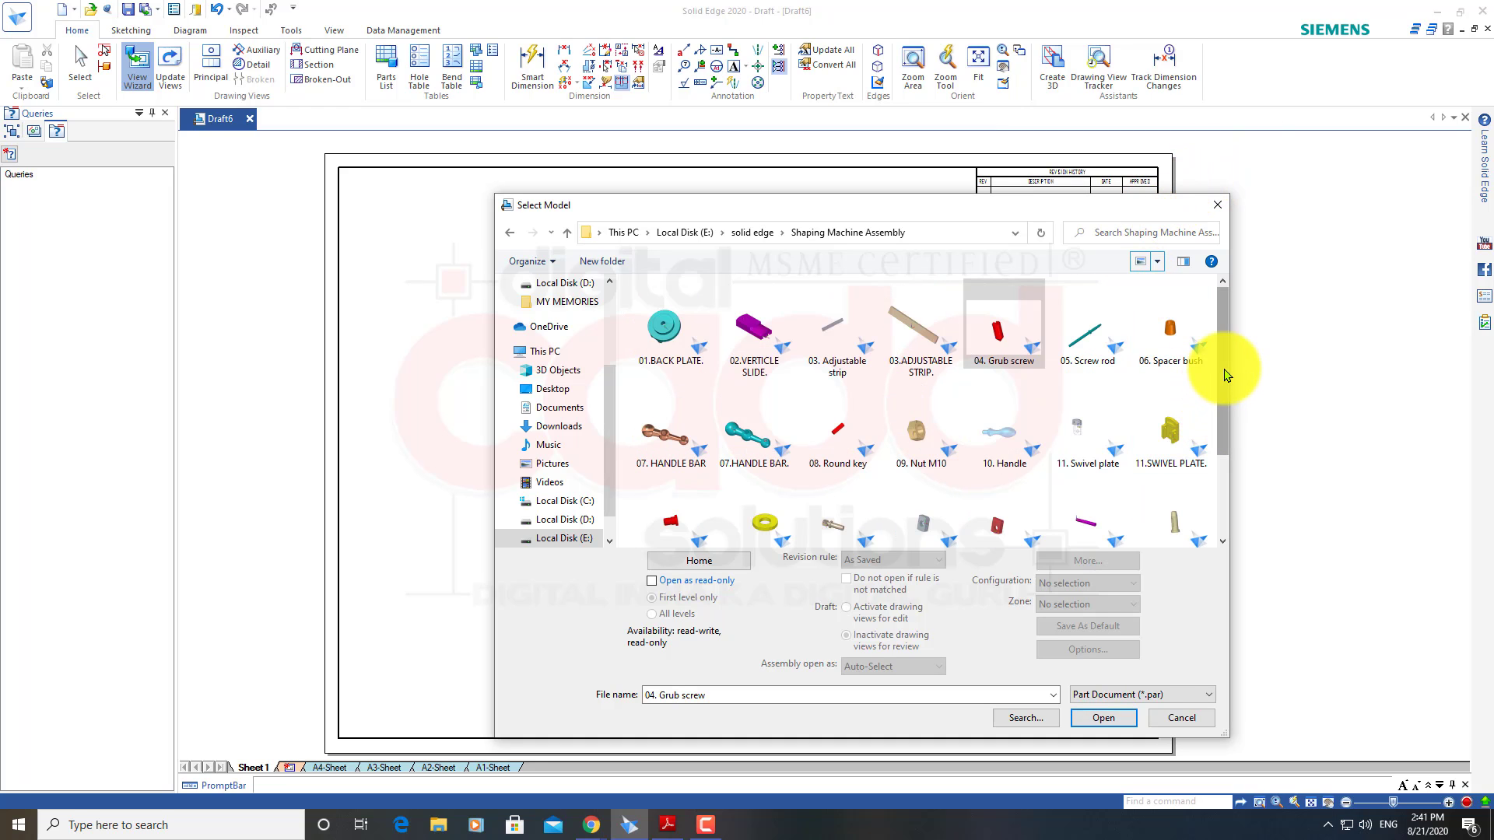
drag(1226, 376, 1228, 405)
double_click(1094, 305)
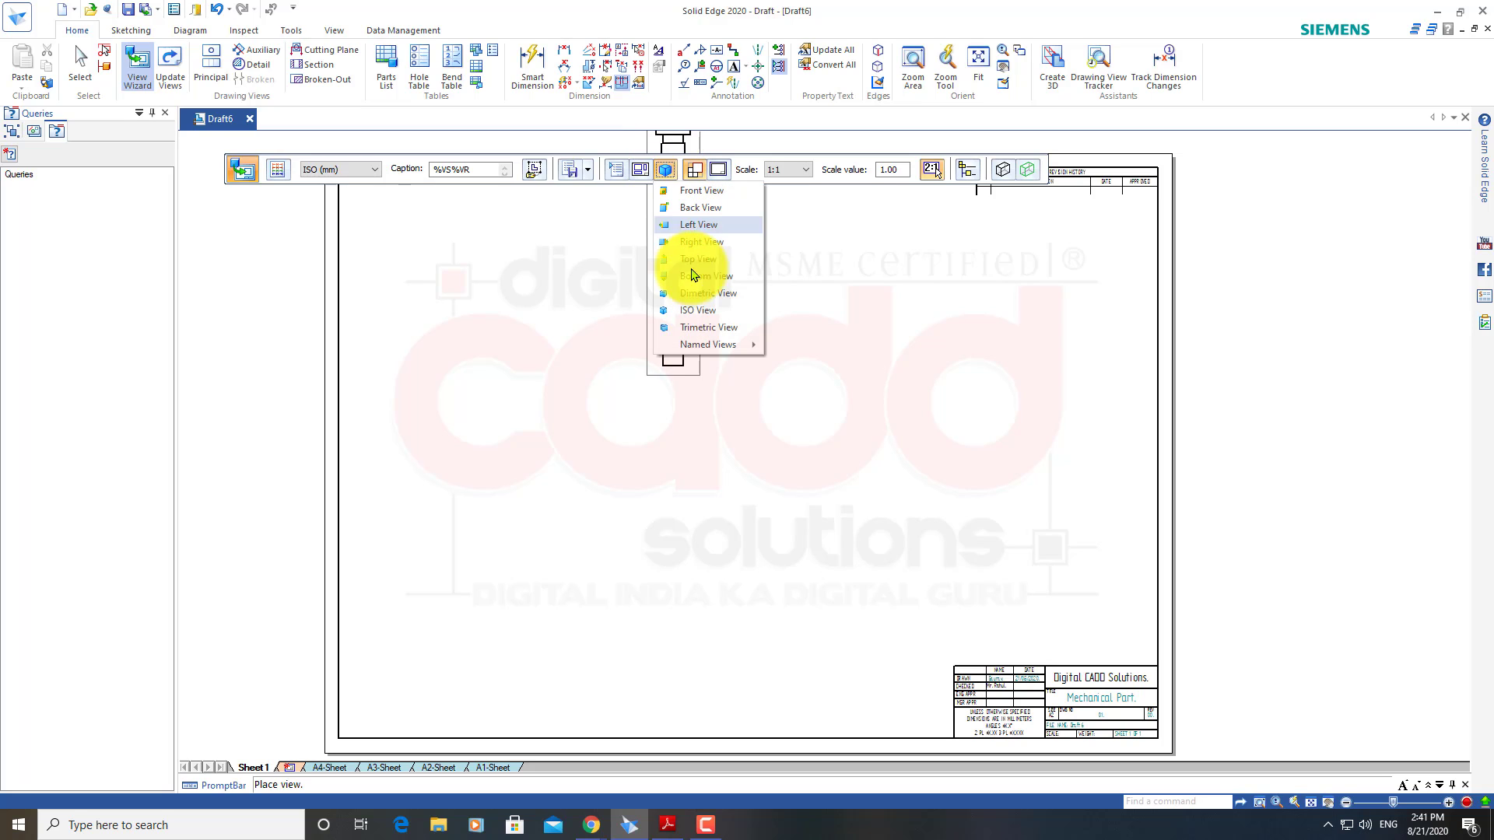
click(700, 309)
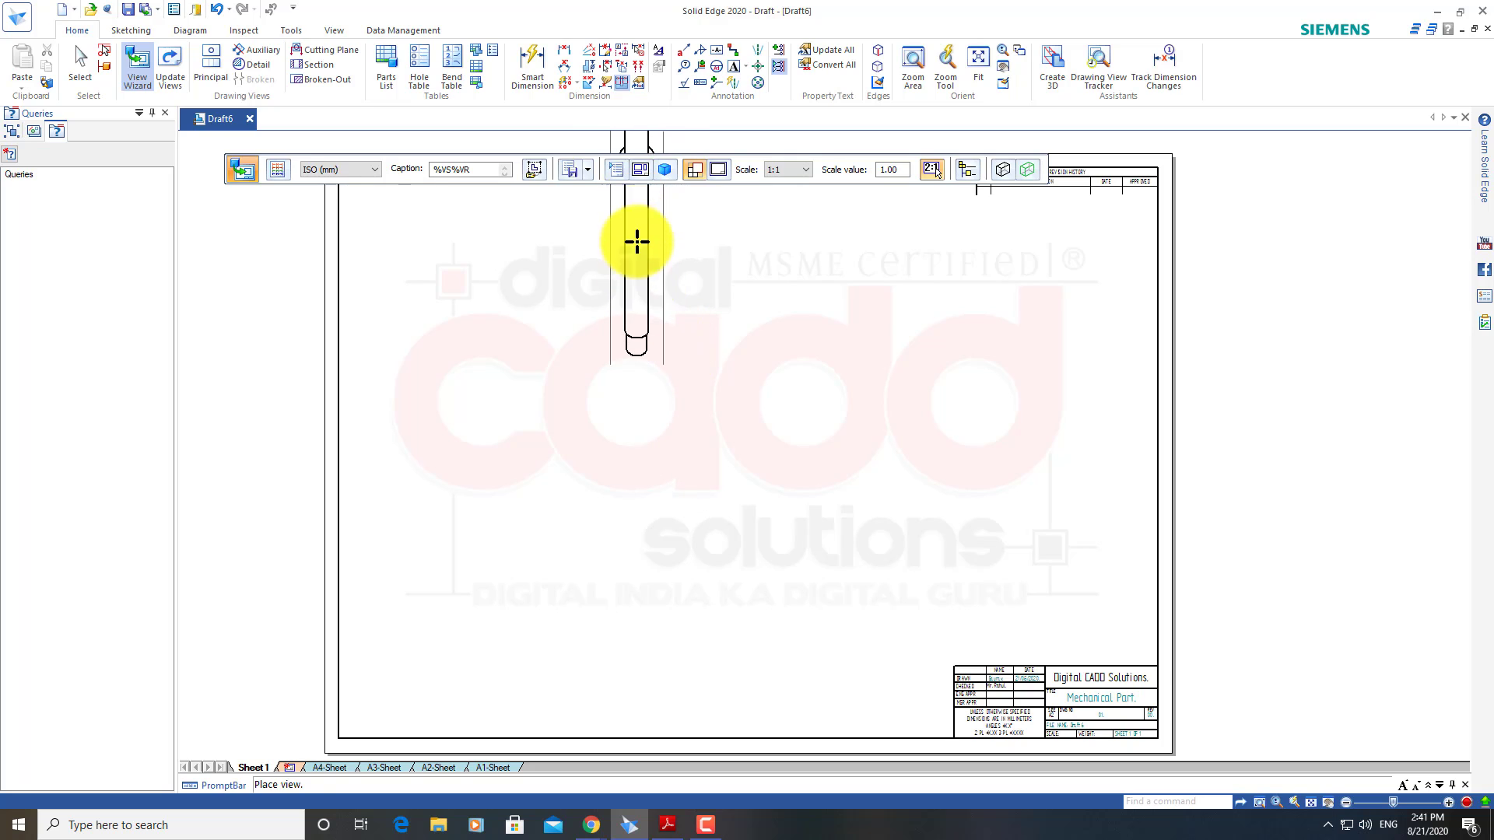
click(660, 381)
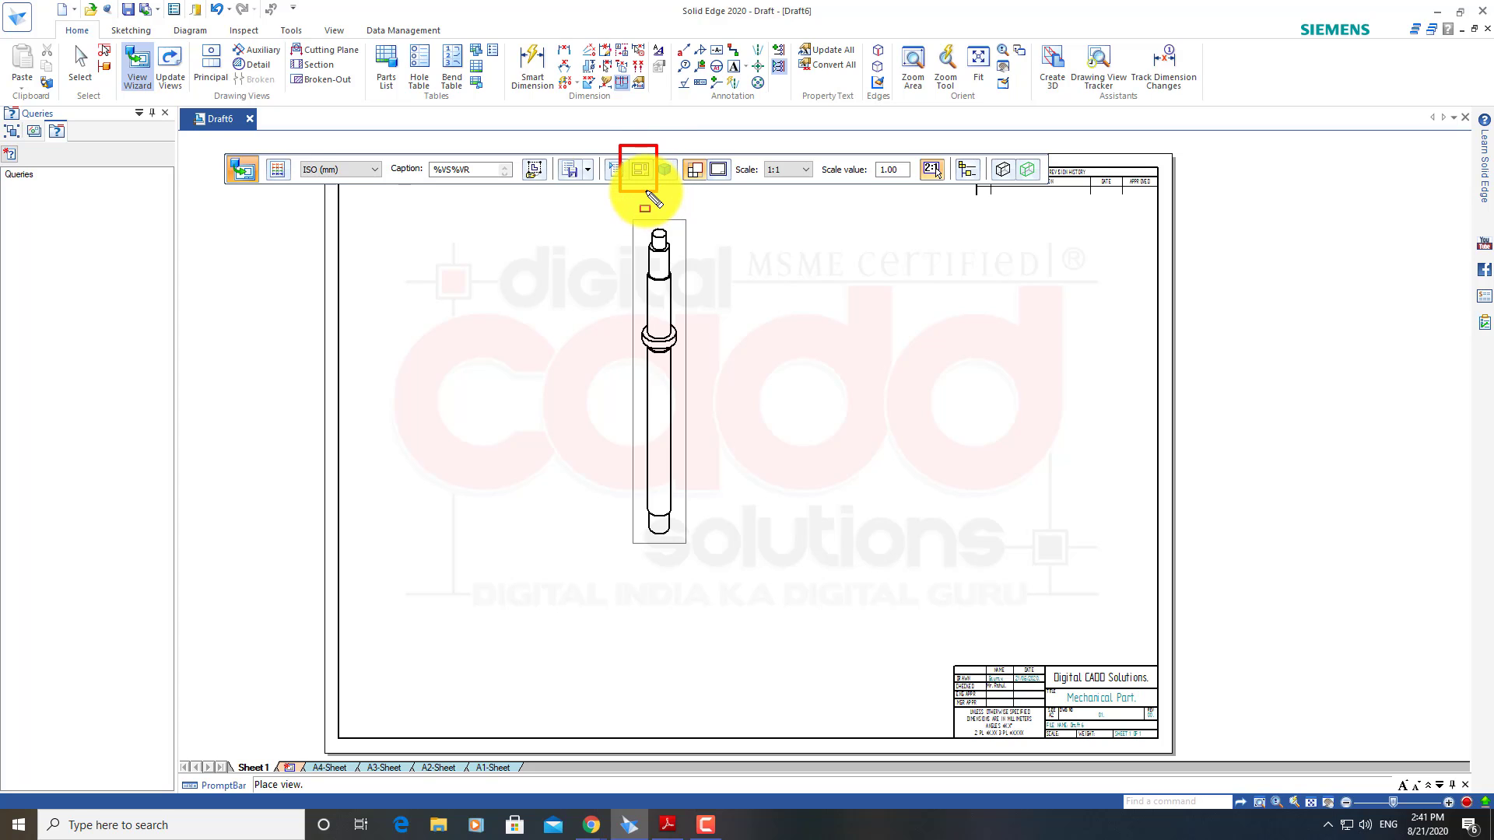
key(Escape)
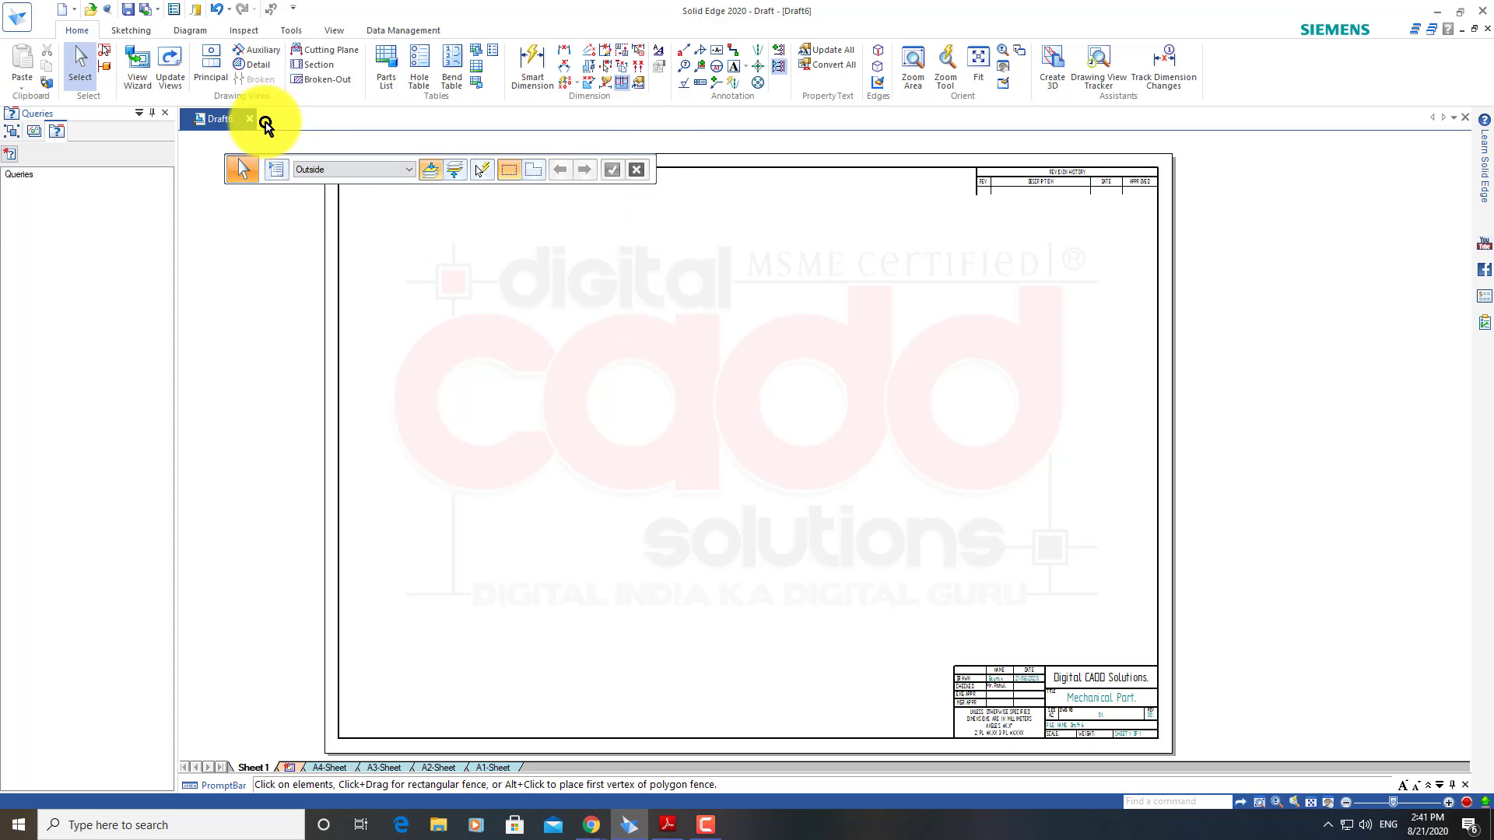
click(141, 75)
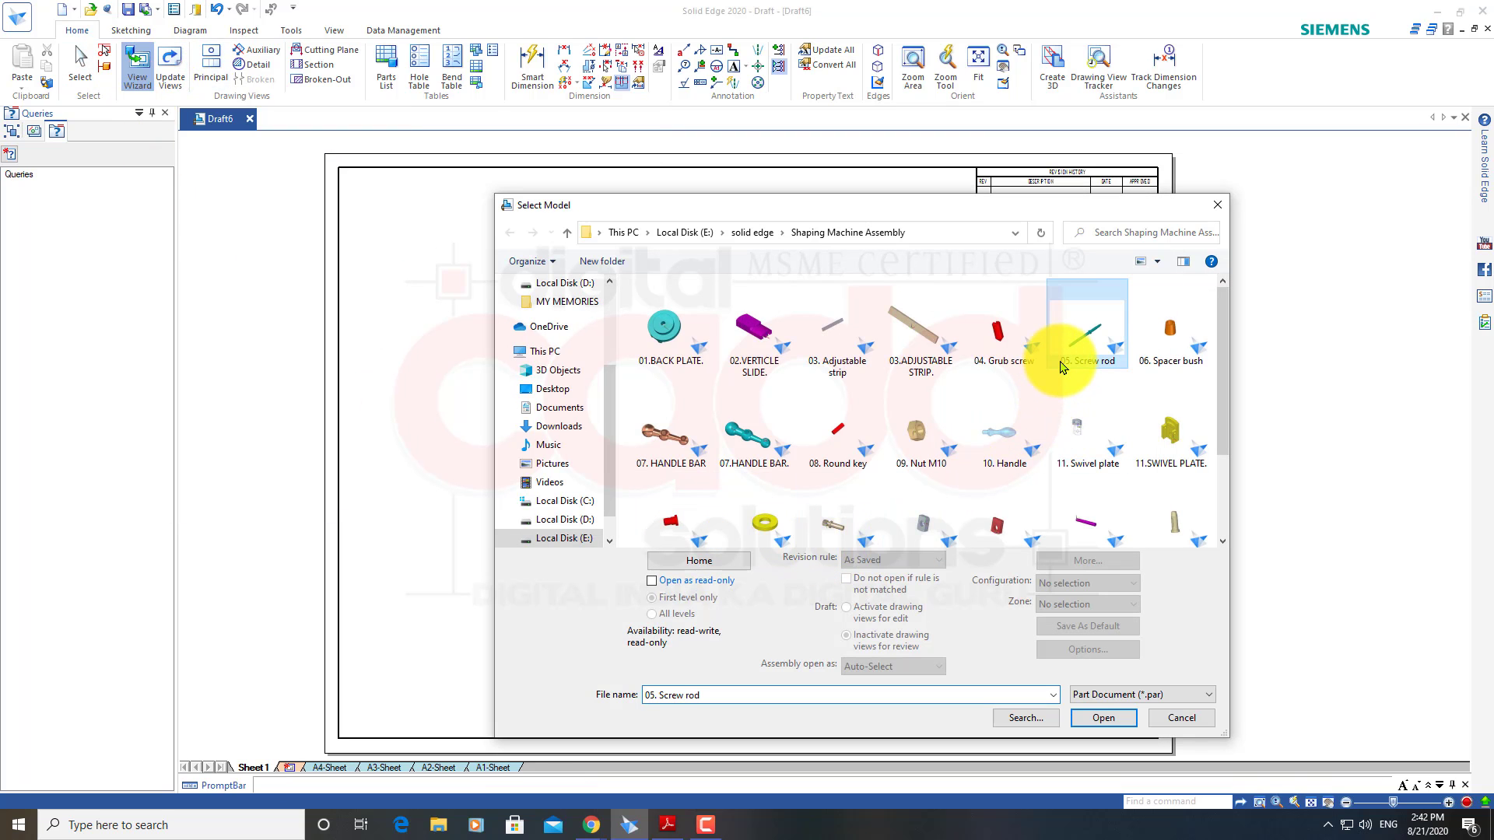
double_click(1069, 357)
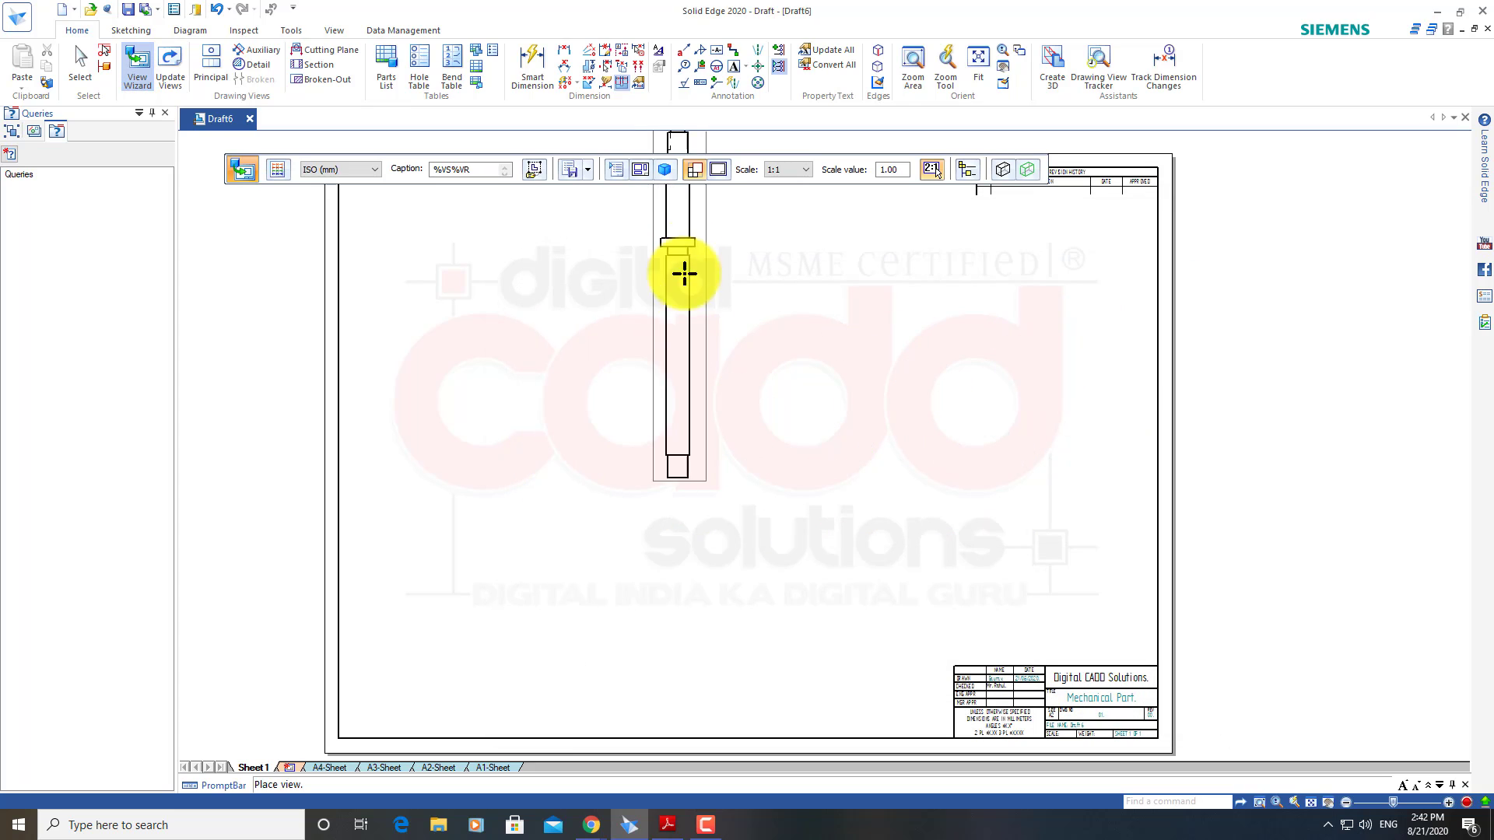
click(642, 170)
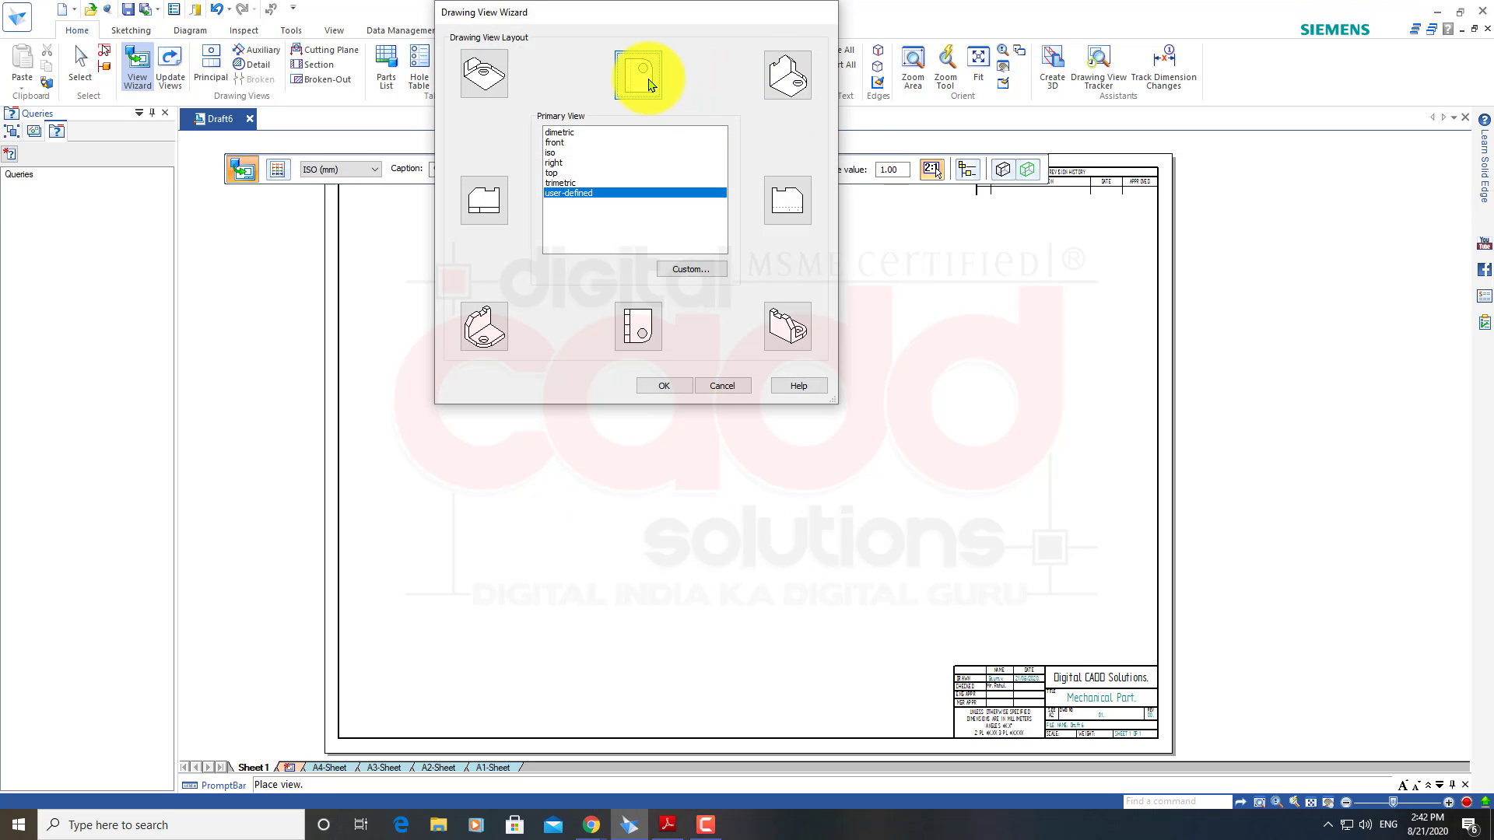
click(786, 204)
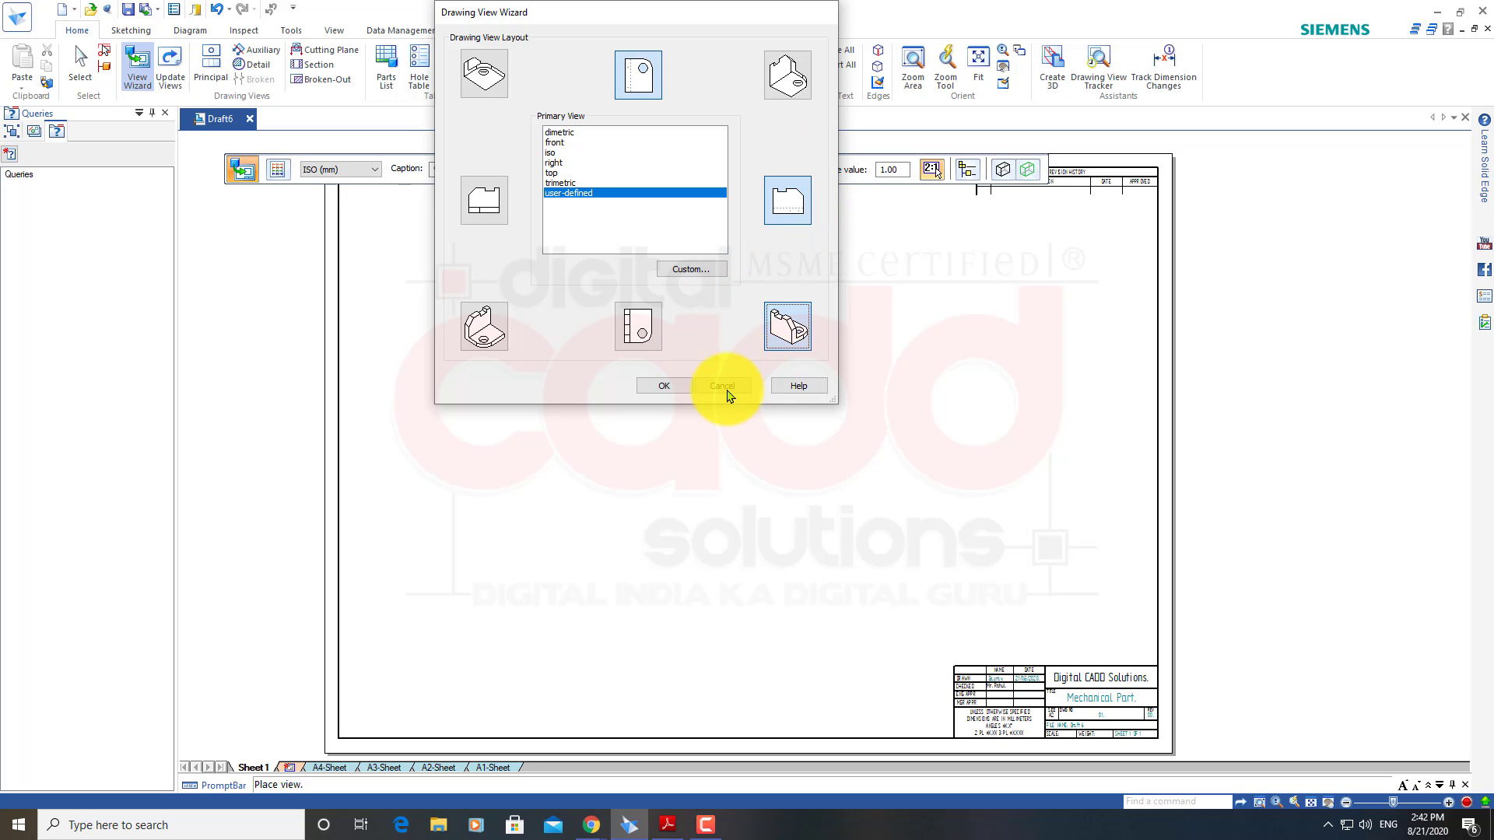
click(668, 386)
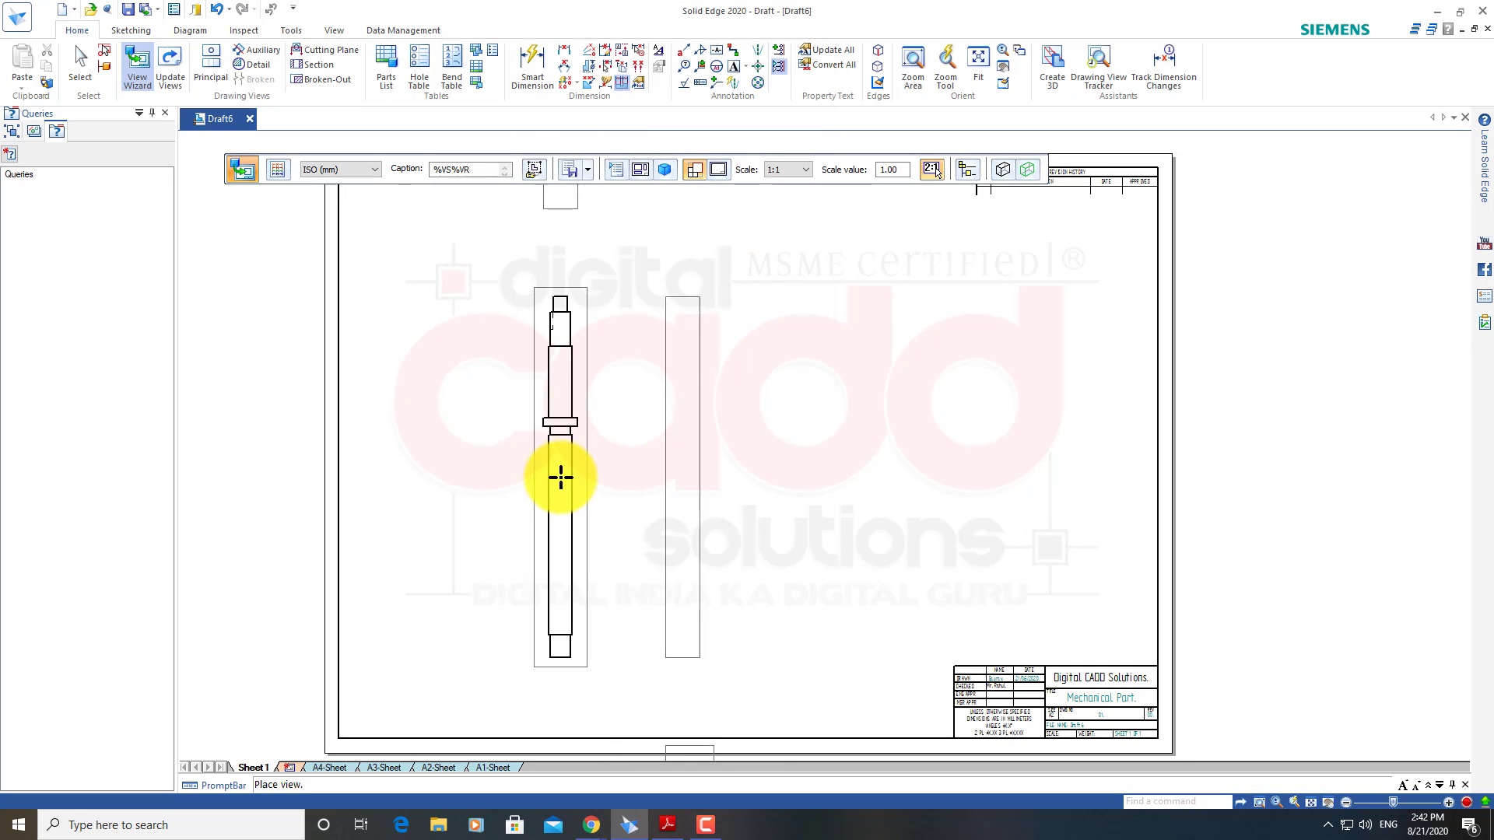
scroll(562, 451, up, 1)
scroll(527, 414, up, 1)
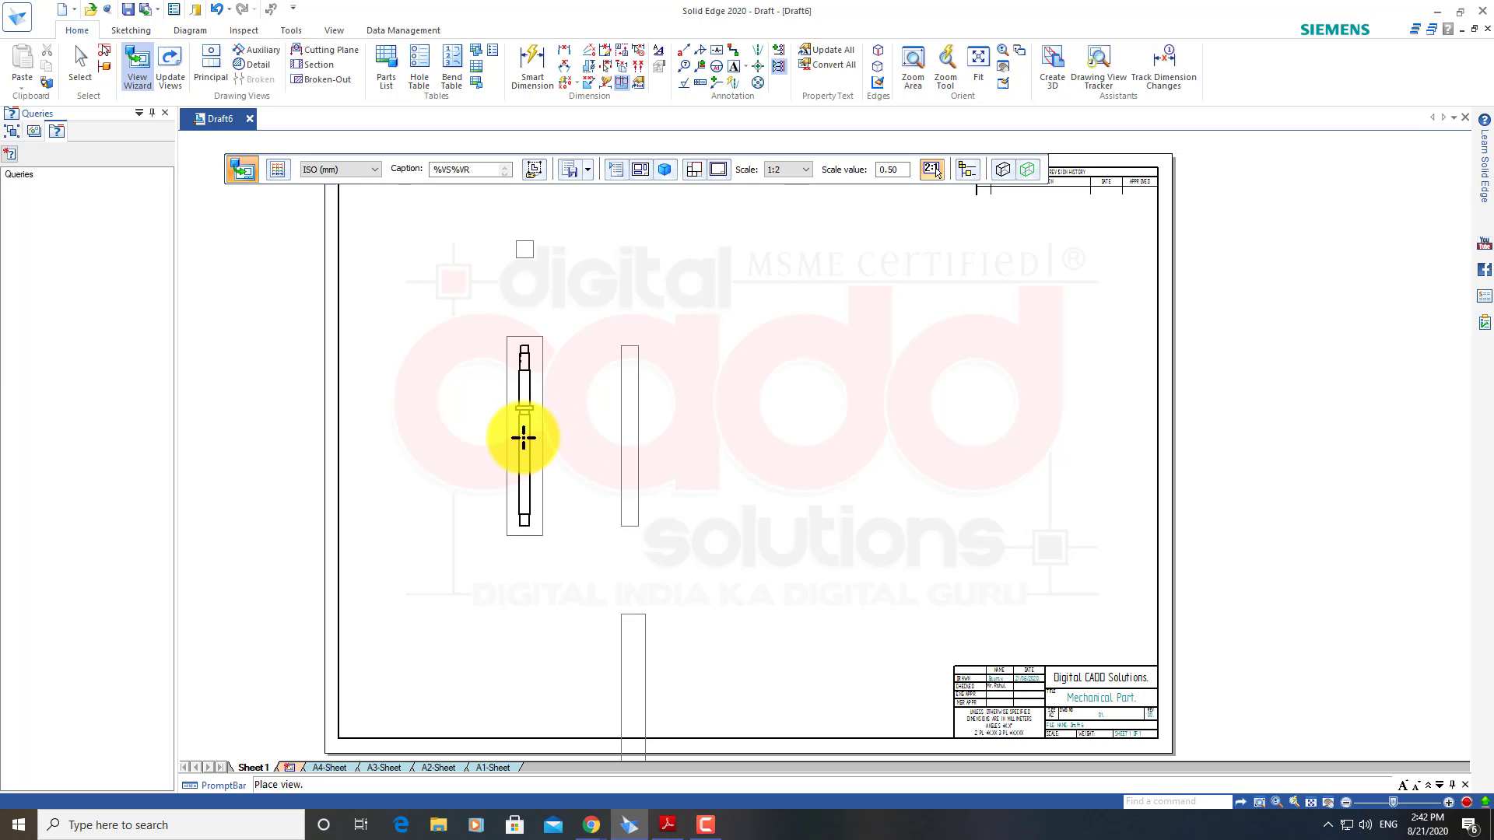
scroll(524, 434, up, 1)
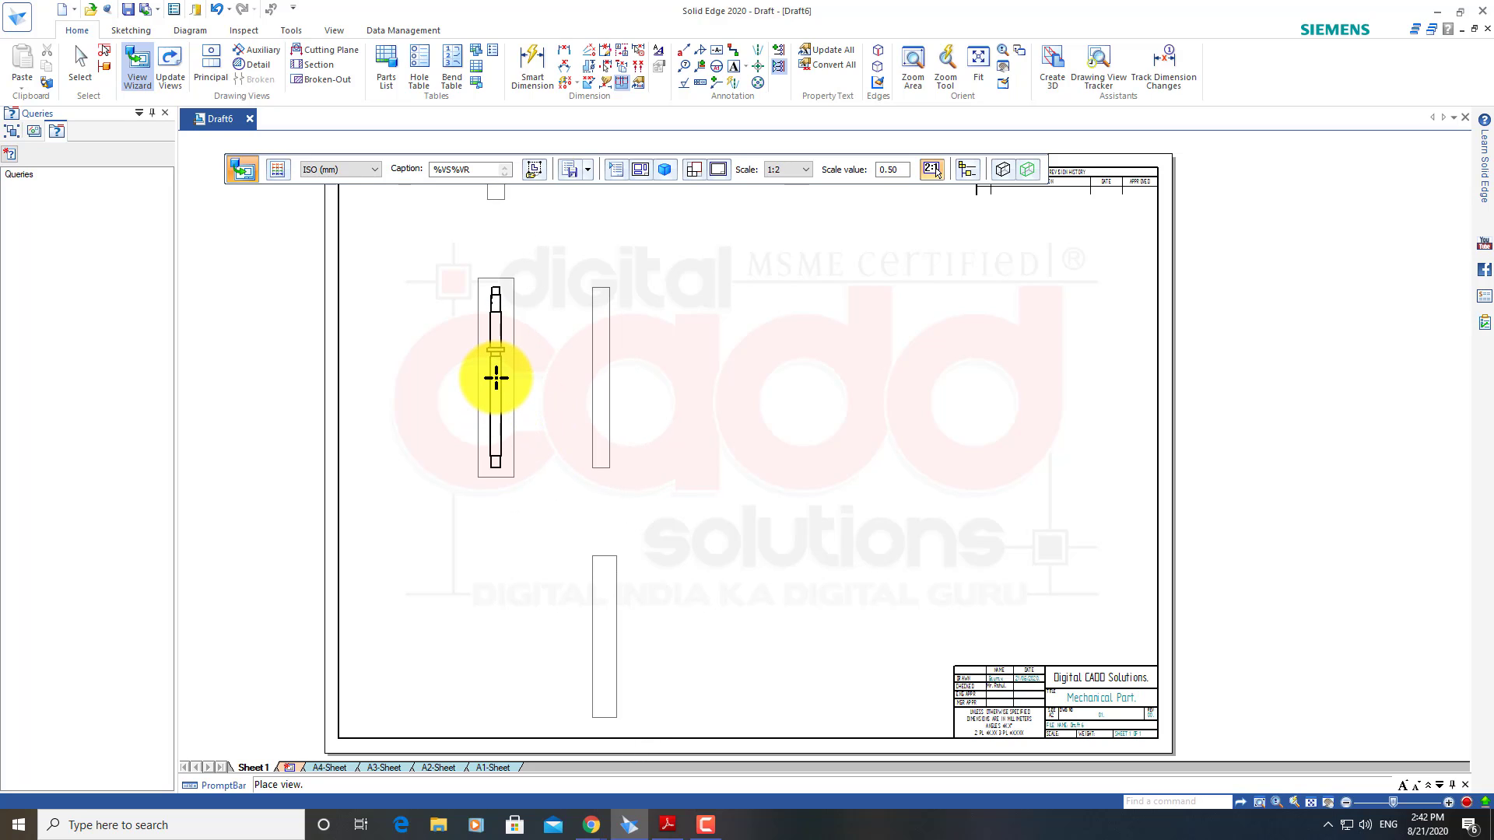
click(494, 392)
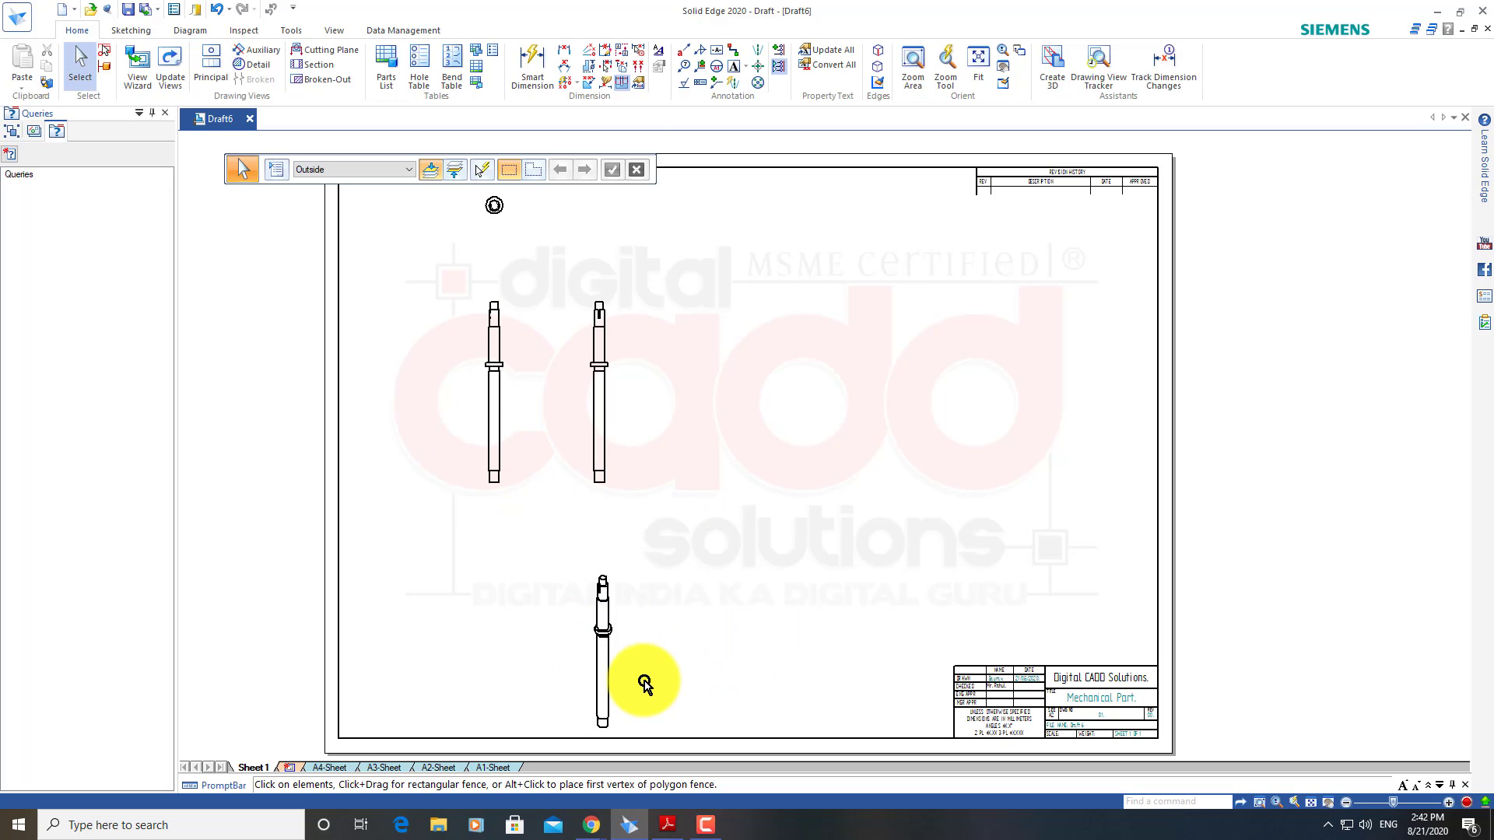
key(ctrl+z)
Set up a 1:1 drawing view of the 02.VERTICLE SLIDE part with top and right views
click(137, 69)
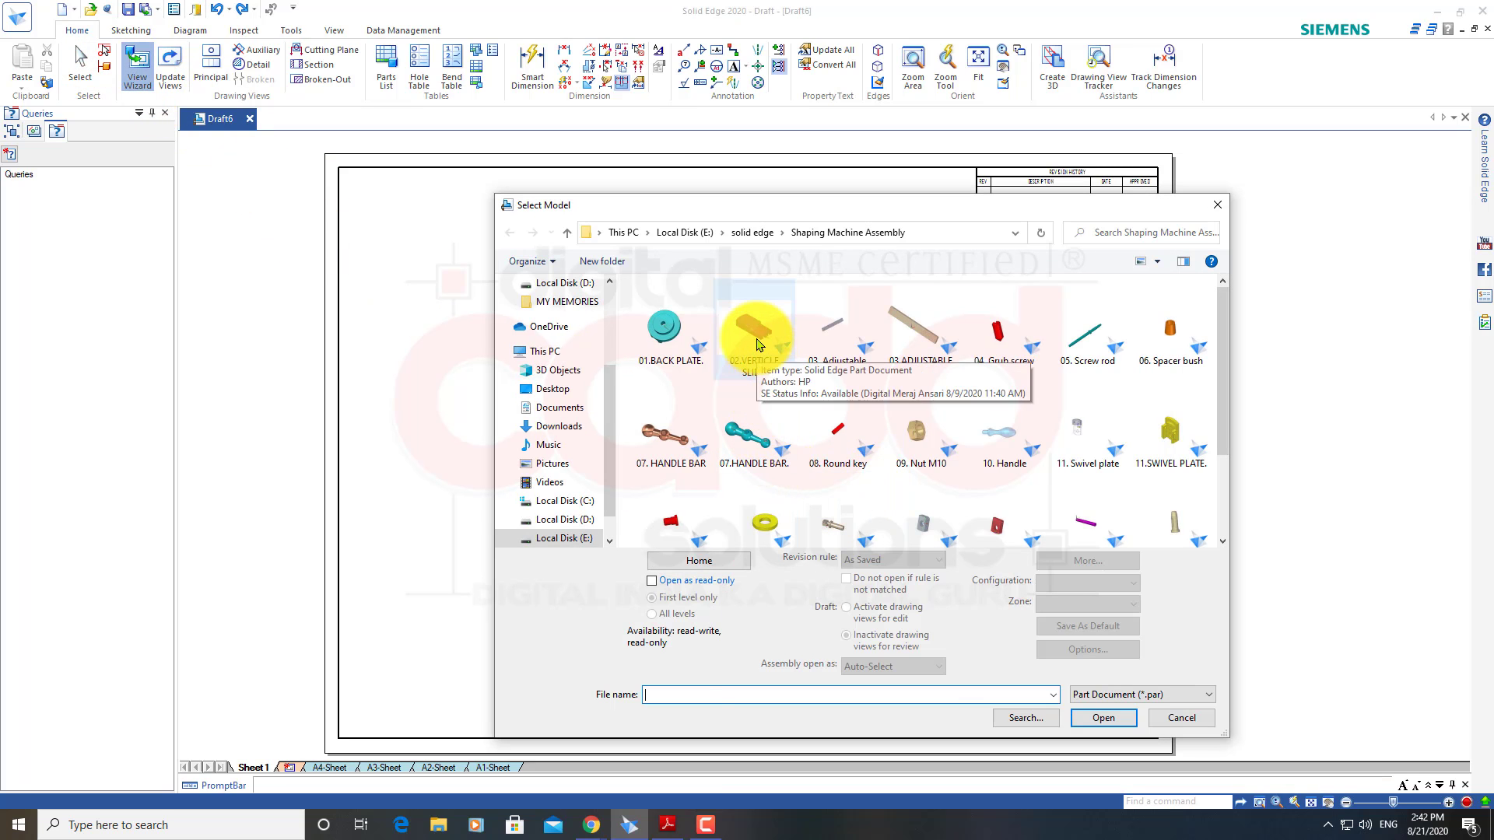
double_click(758, 344)
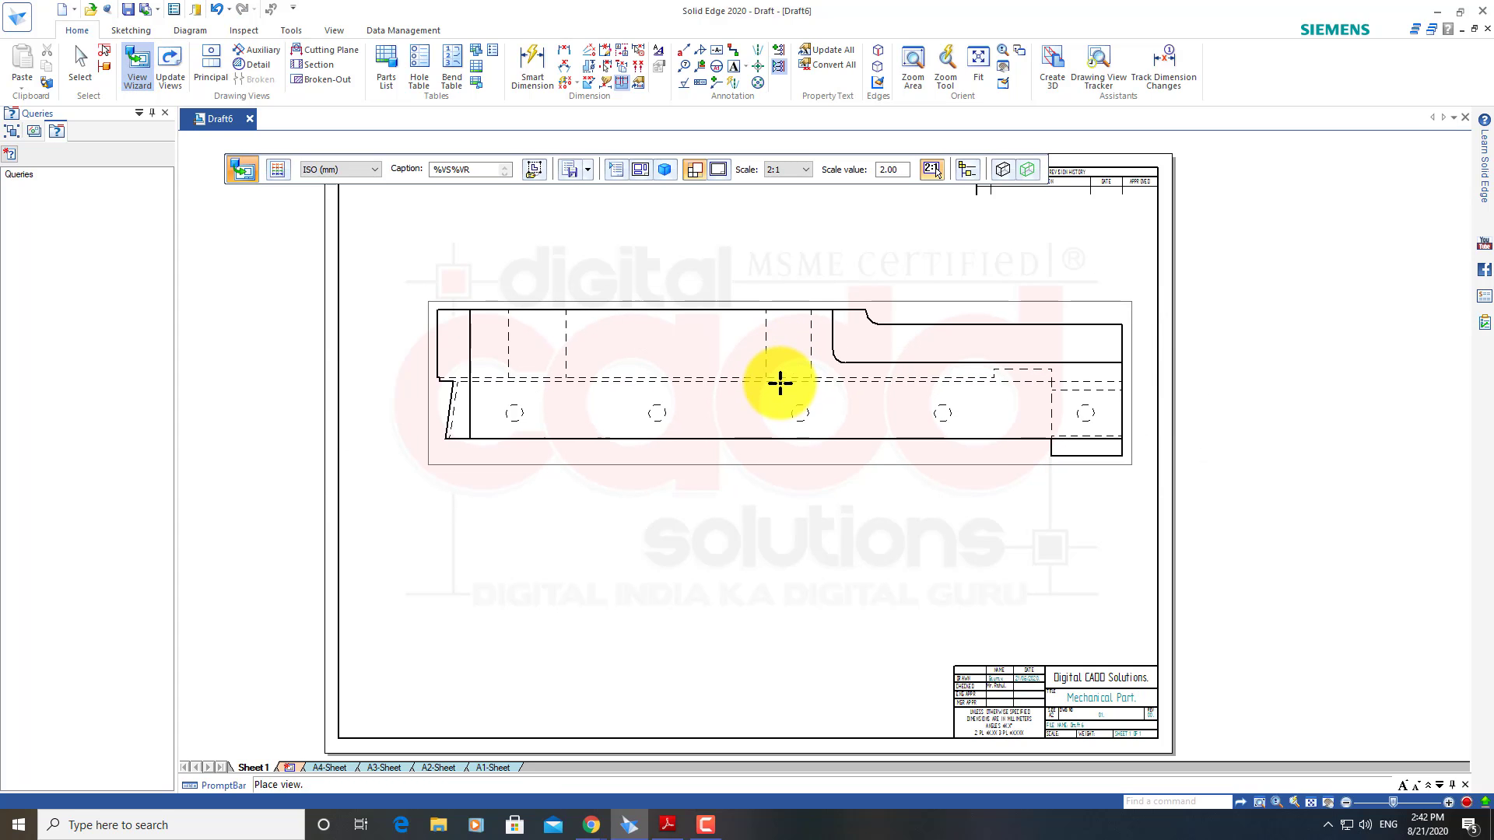
click(801, 169)
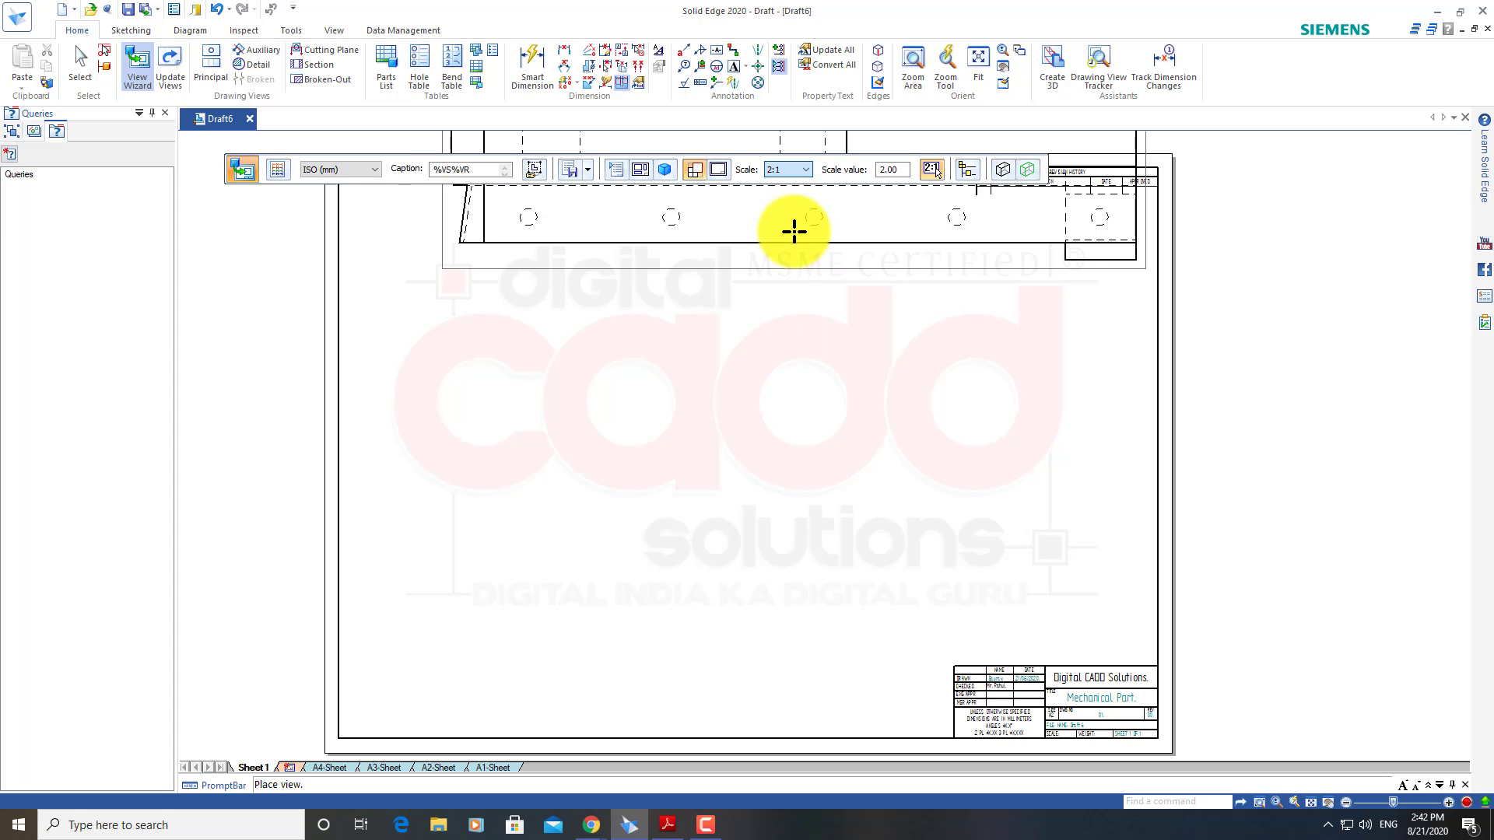
key(Up)
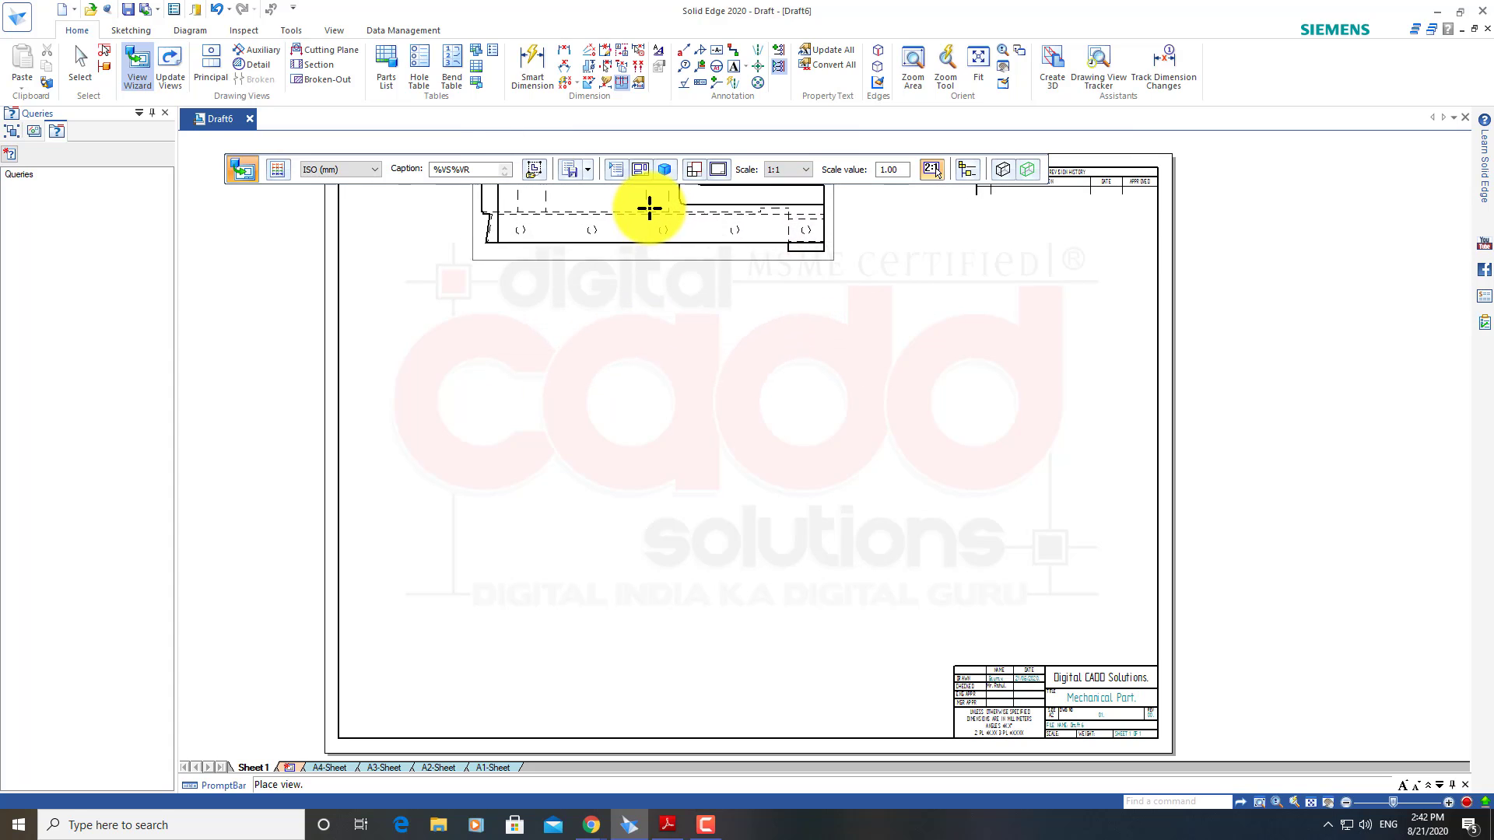
click(641, 170)
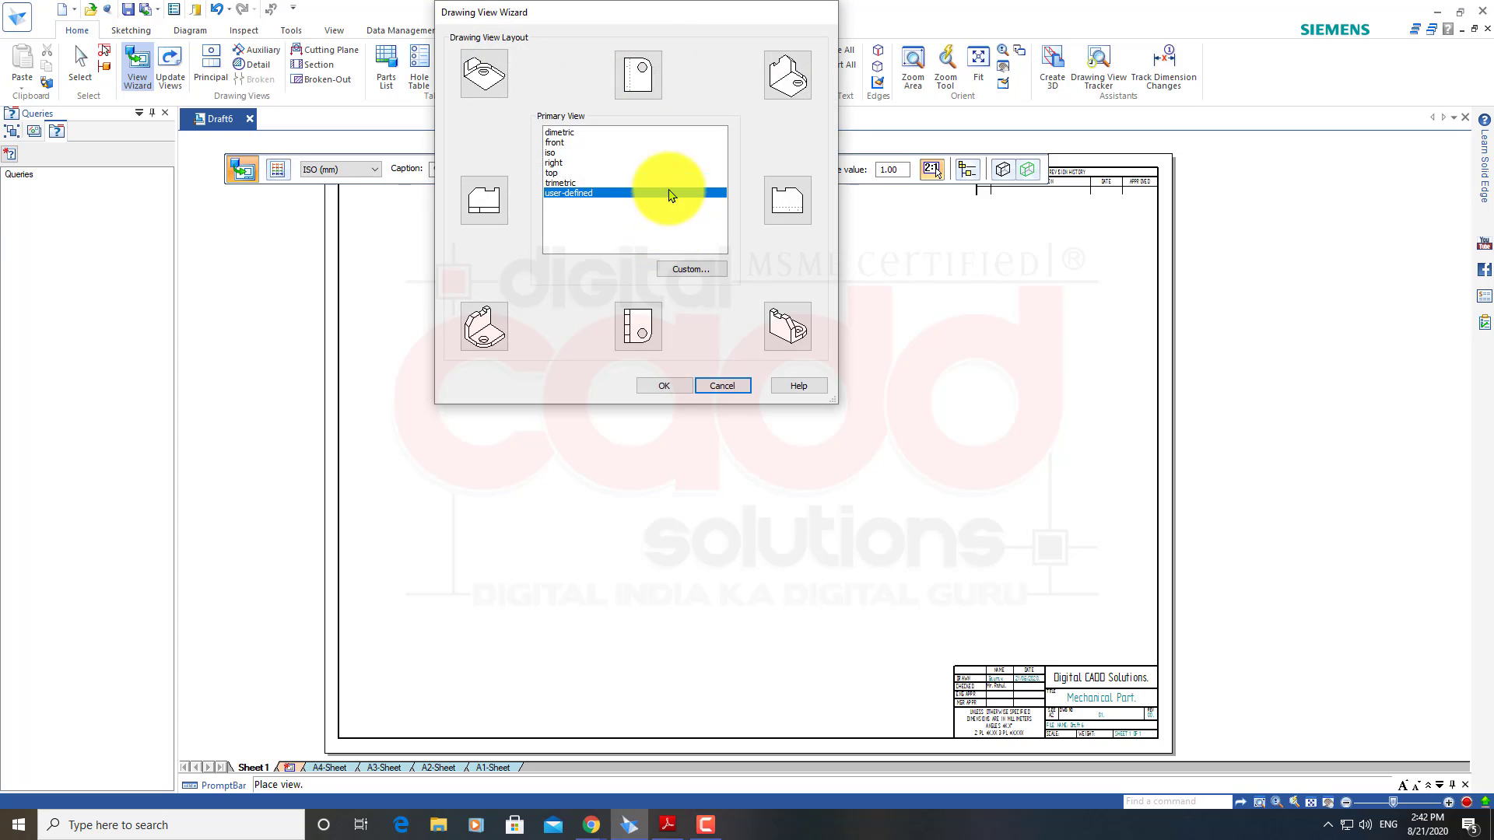
click(657, 92)
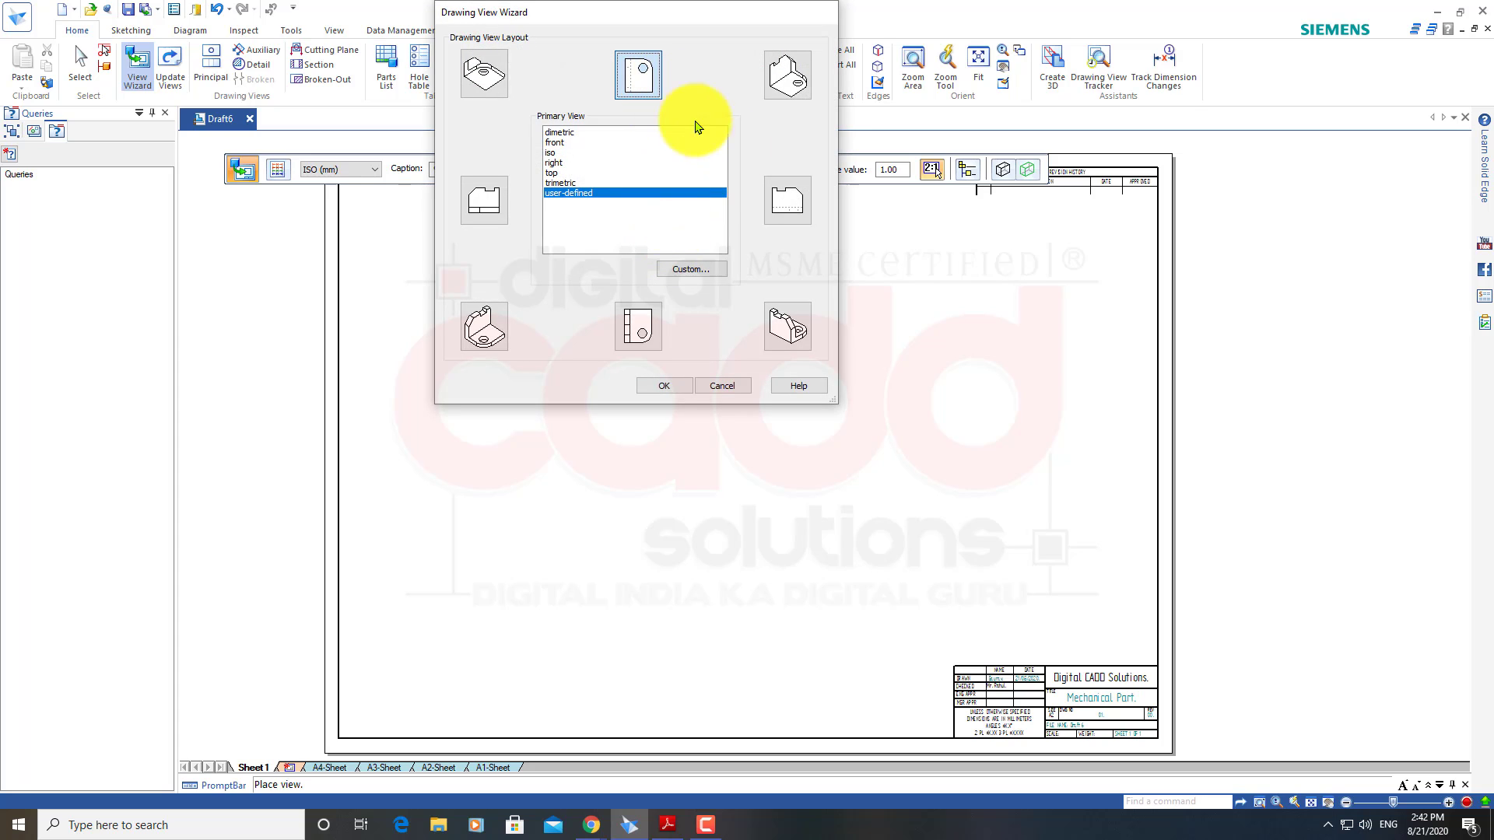
click(790, 203)
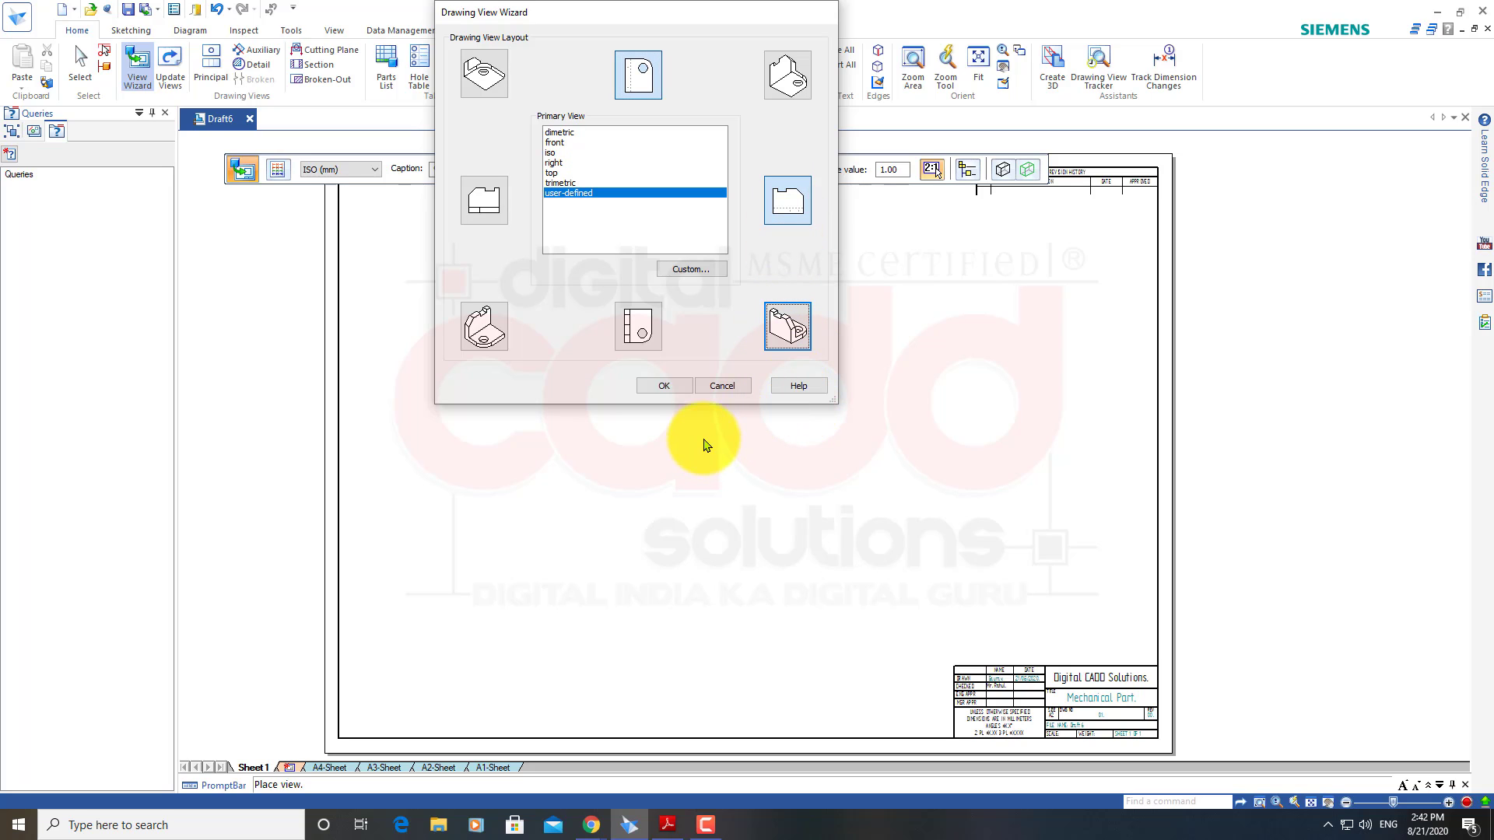
click(665, 388)
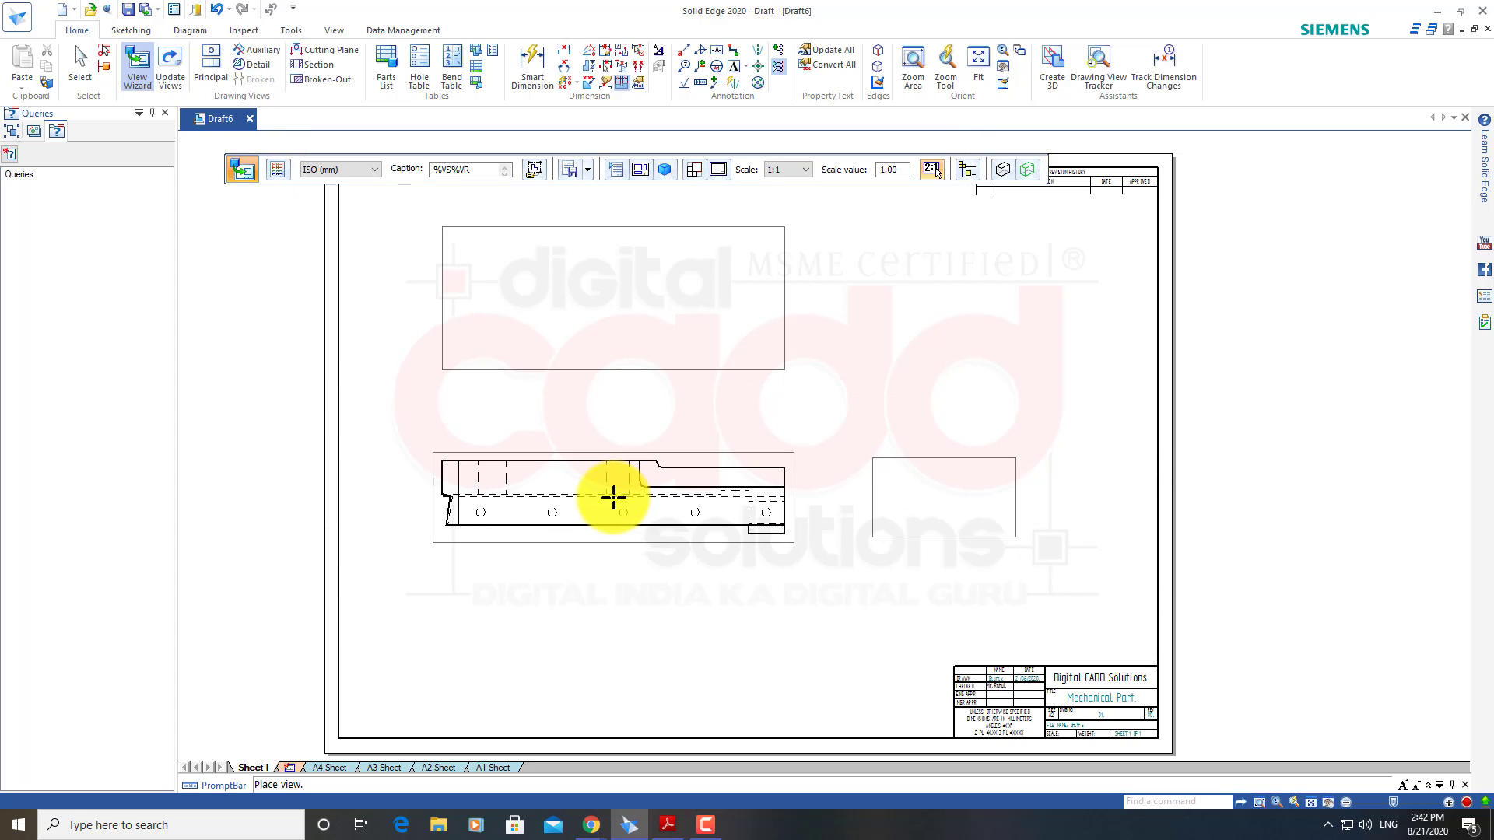
Place the front, top and side views on the sheet, then undo them
click(615, 498)
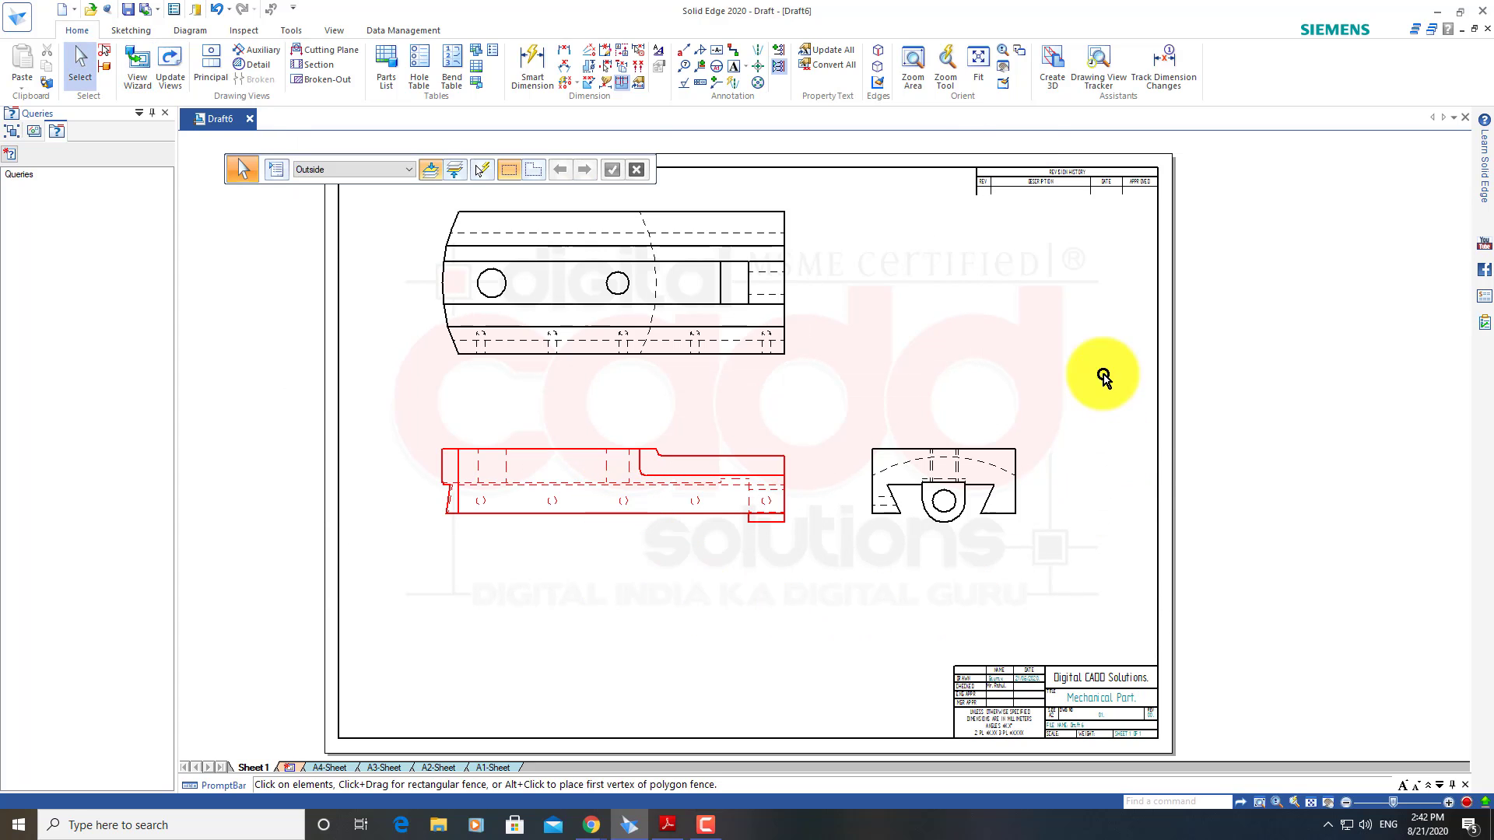
click(609, 640)
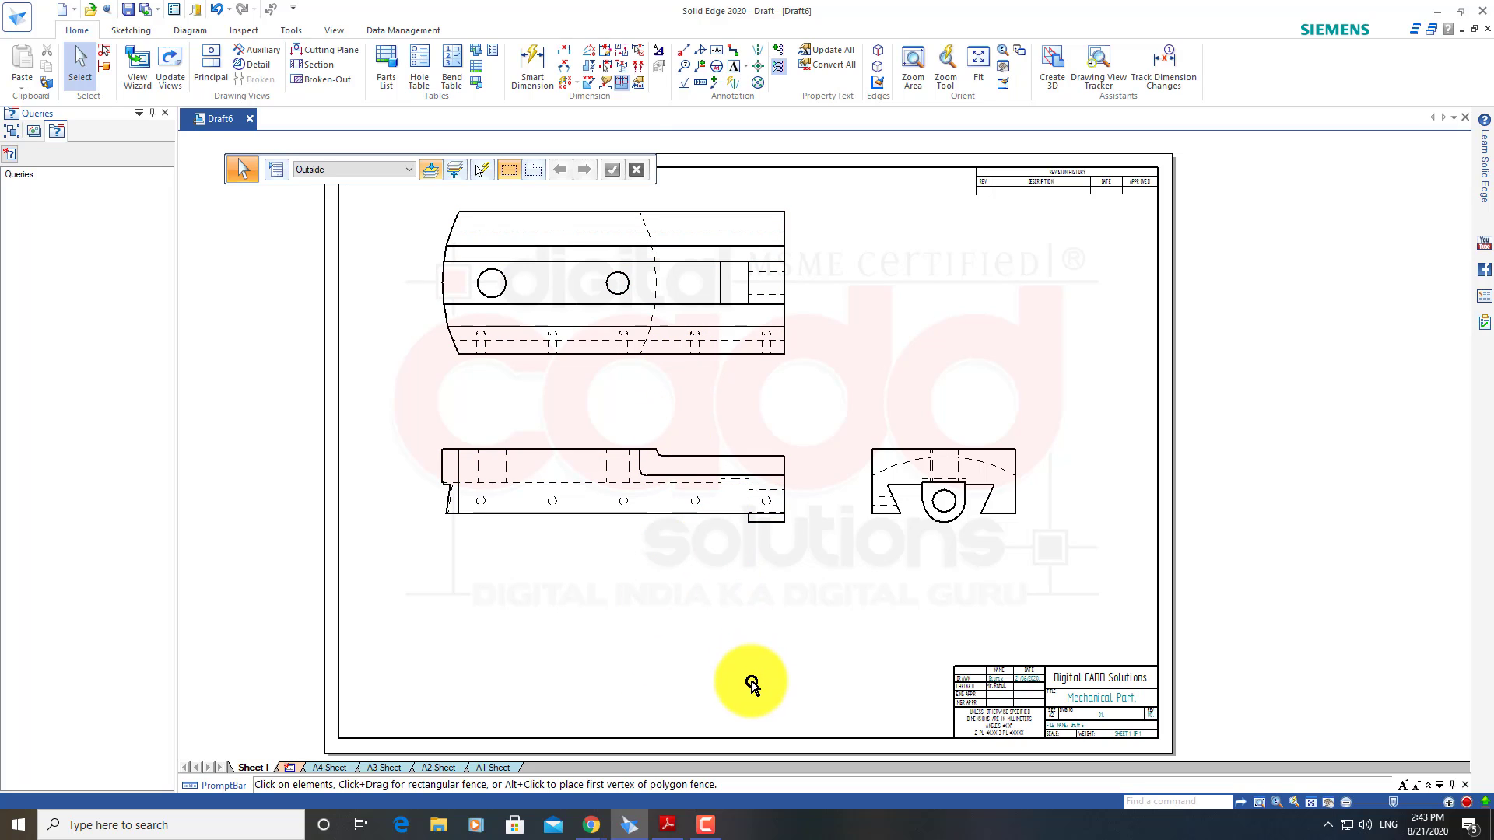
key(ctrl+z)
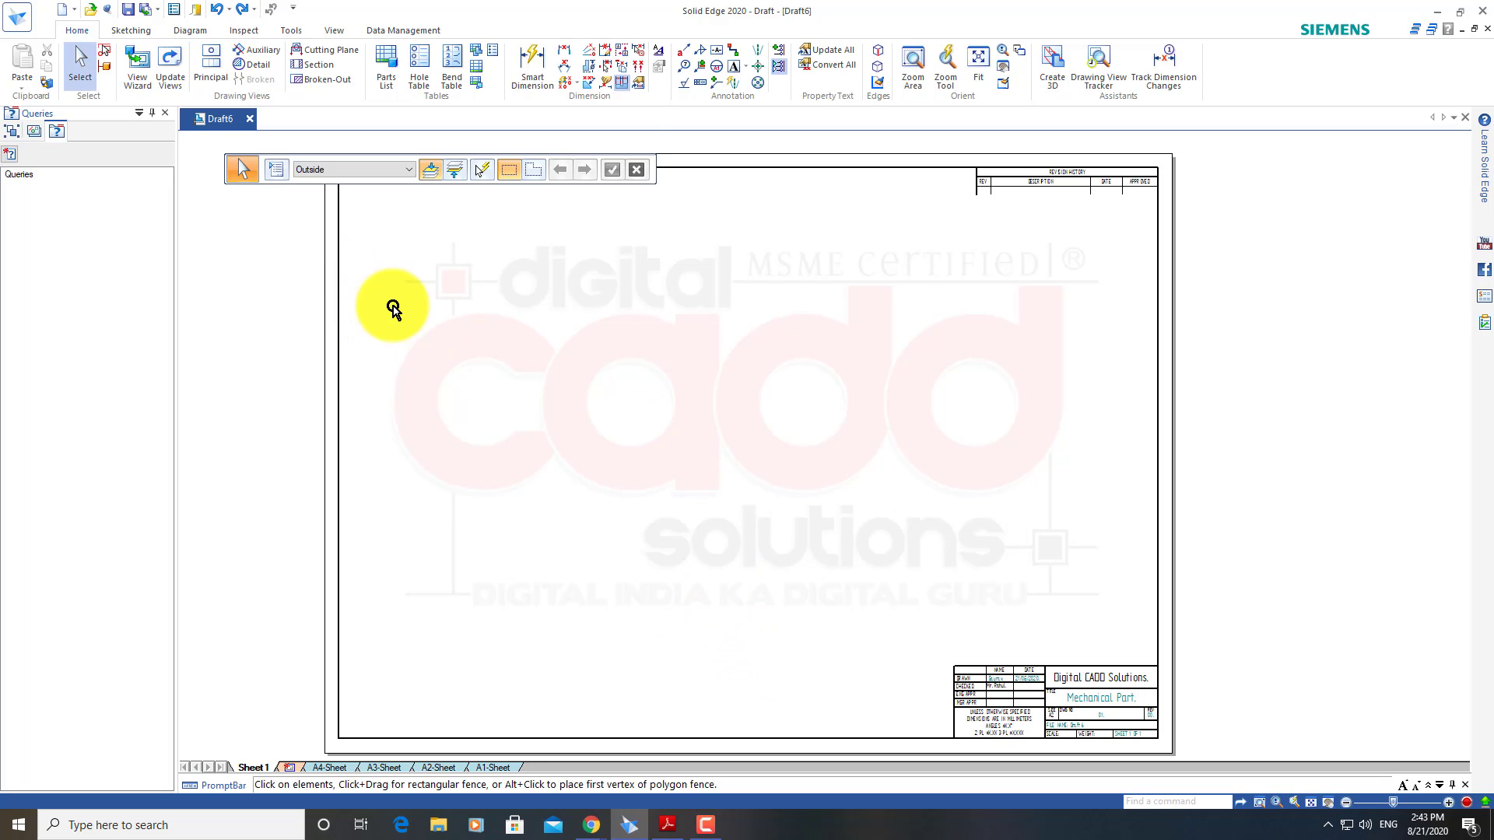
Place a single upright view of the 05. Screw rod part on the sheet's left side
click(139, 82)
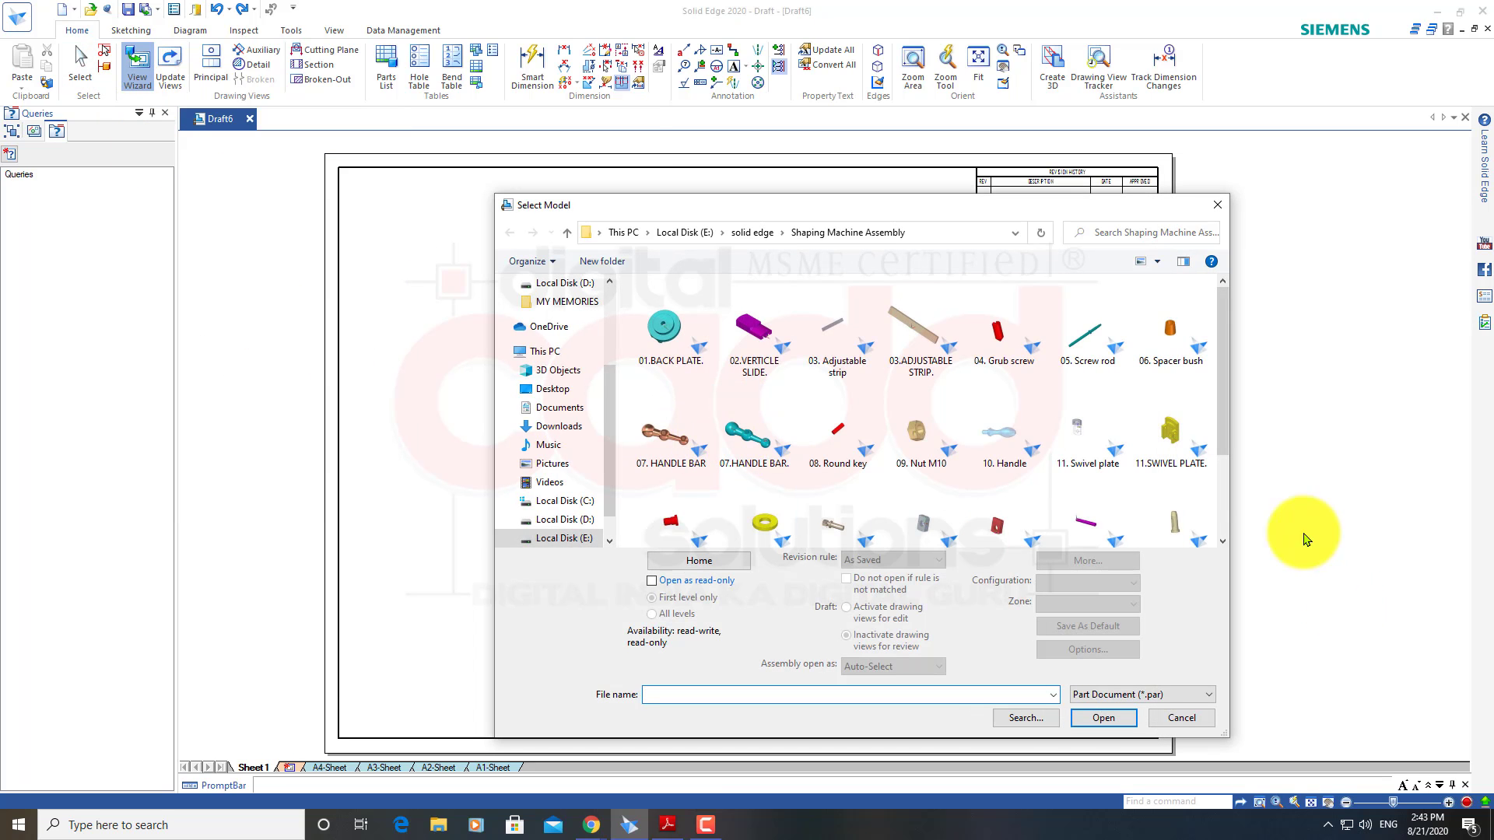
double_click(1098, 337)
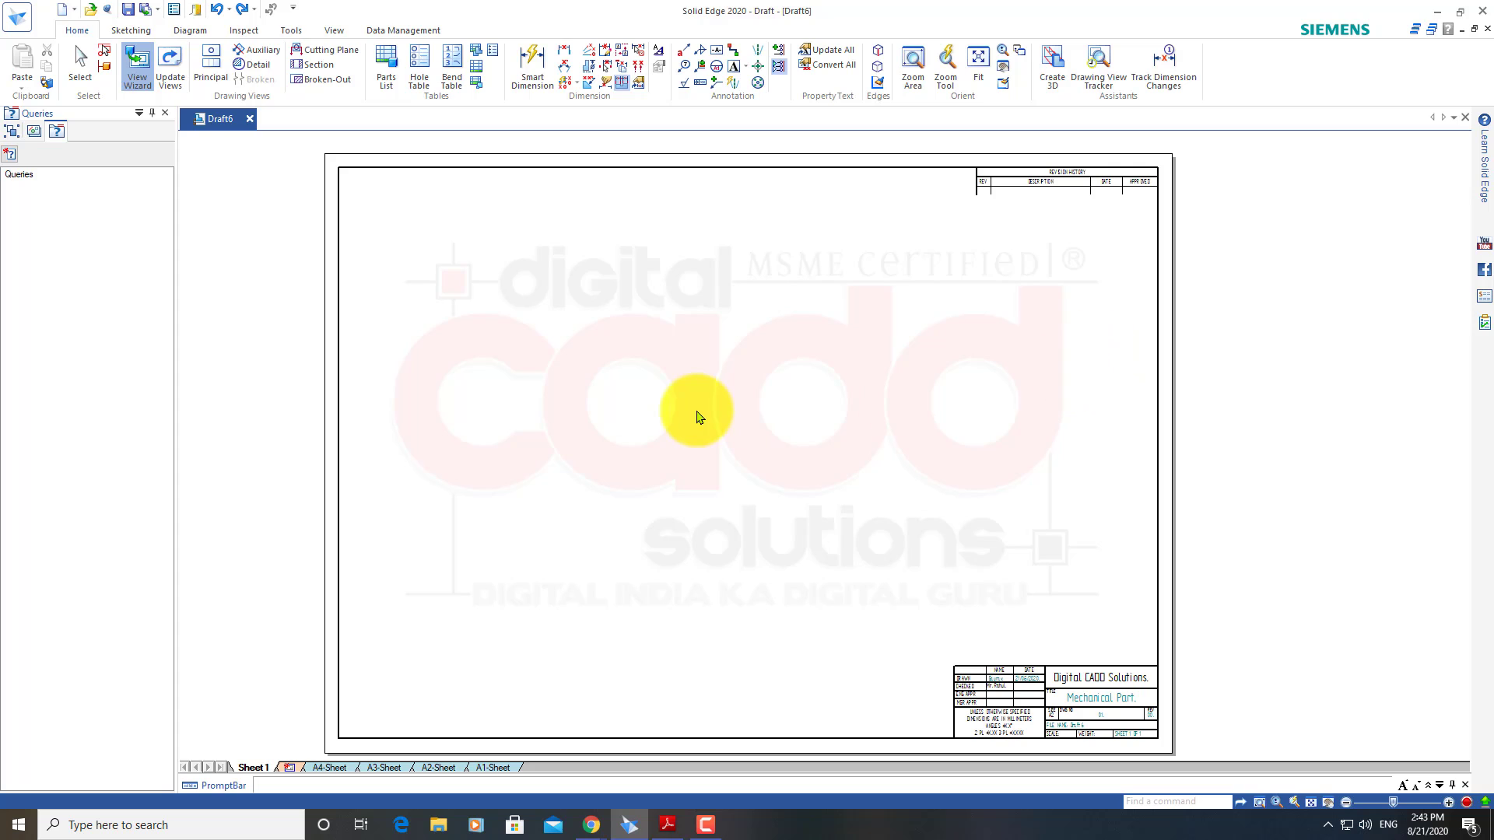
click(509, 413)
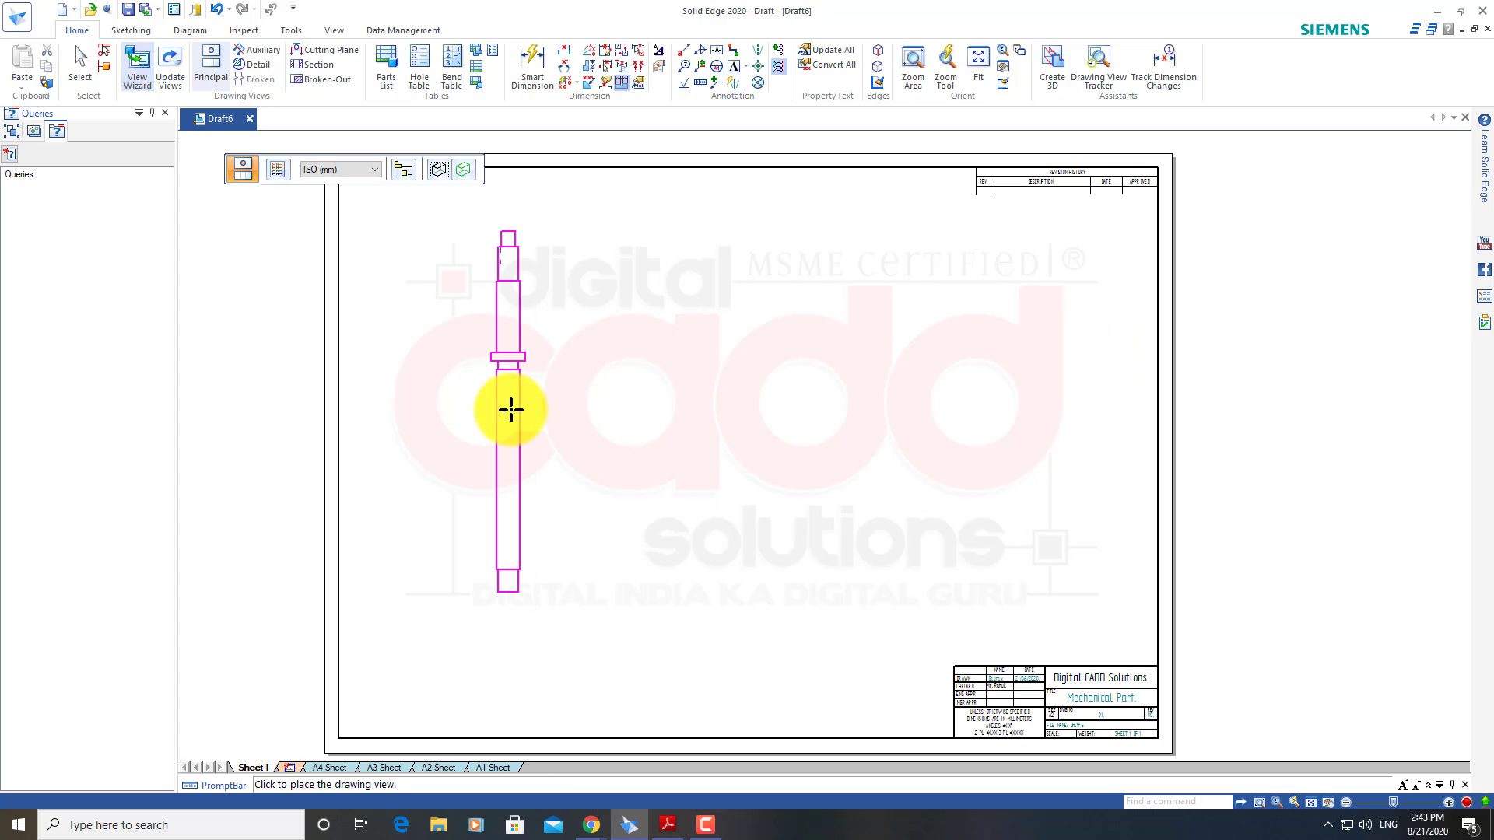
right_click(836, 460)
key(Escape)
scroll(520, 426, up, 2)
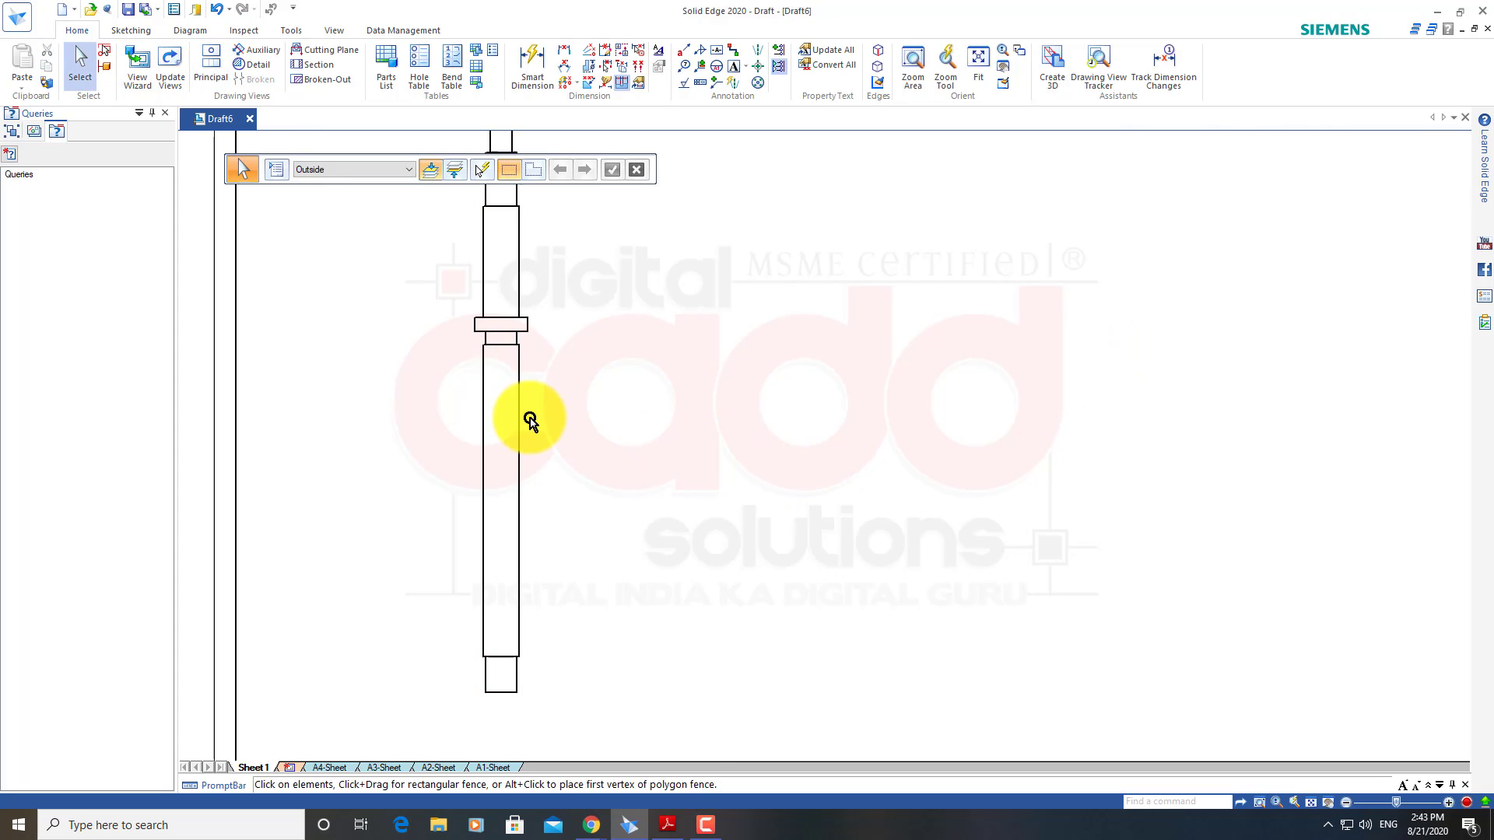
scroll(574, 427, down, 2)
middle_drag(573, 428, 506, 477)
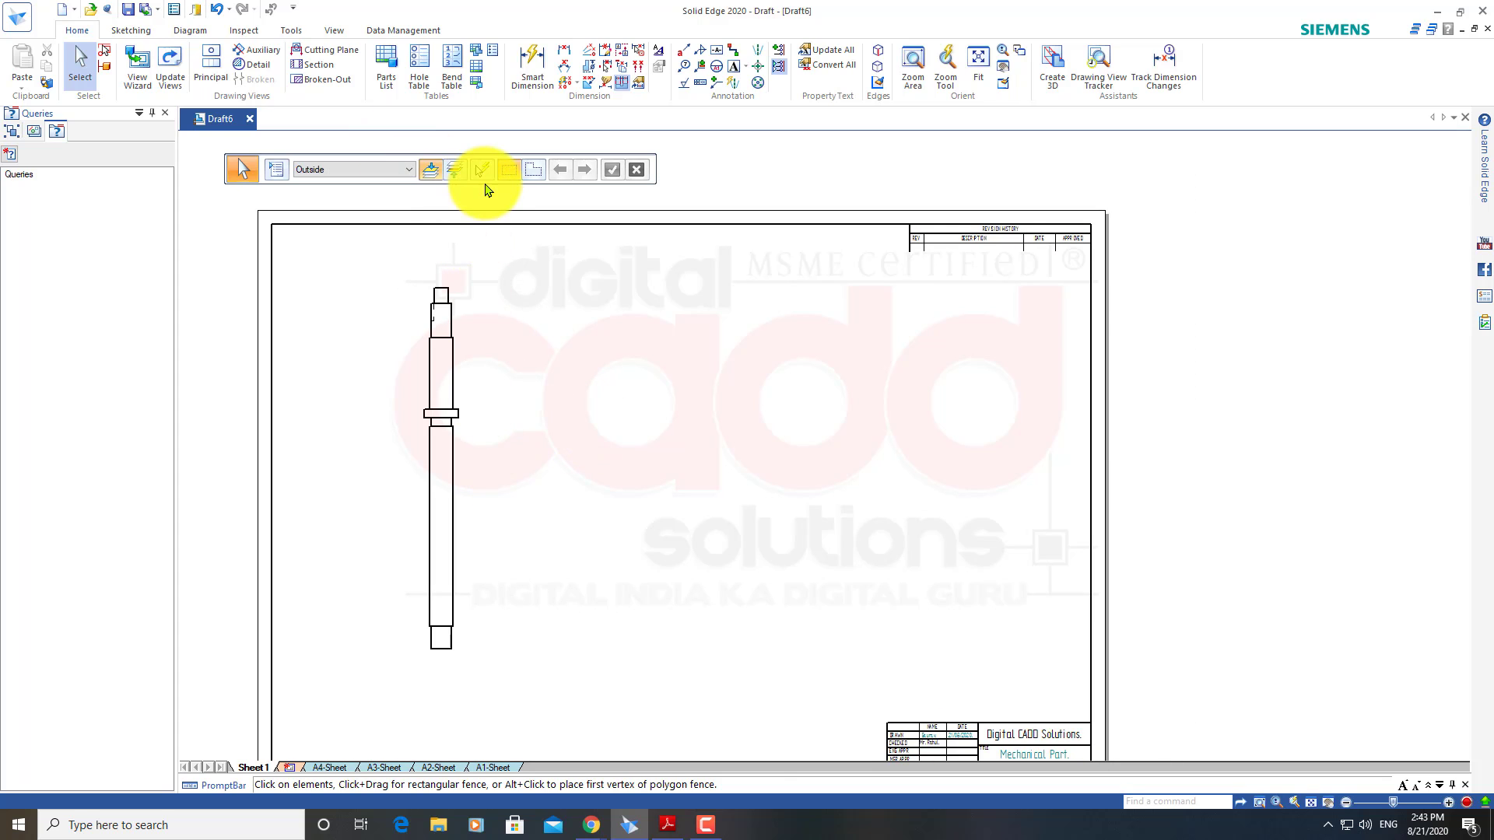
Start Smart Dimension and check the reference drawing in the PDF
click(533, 63)
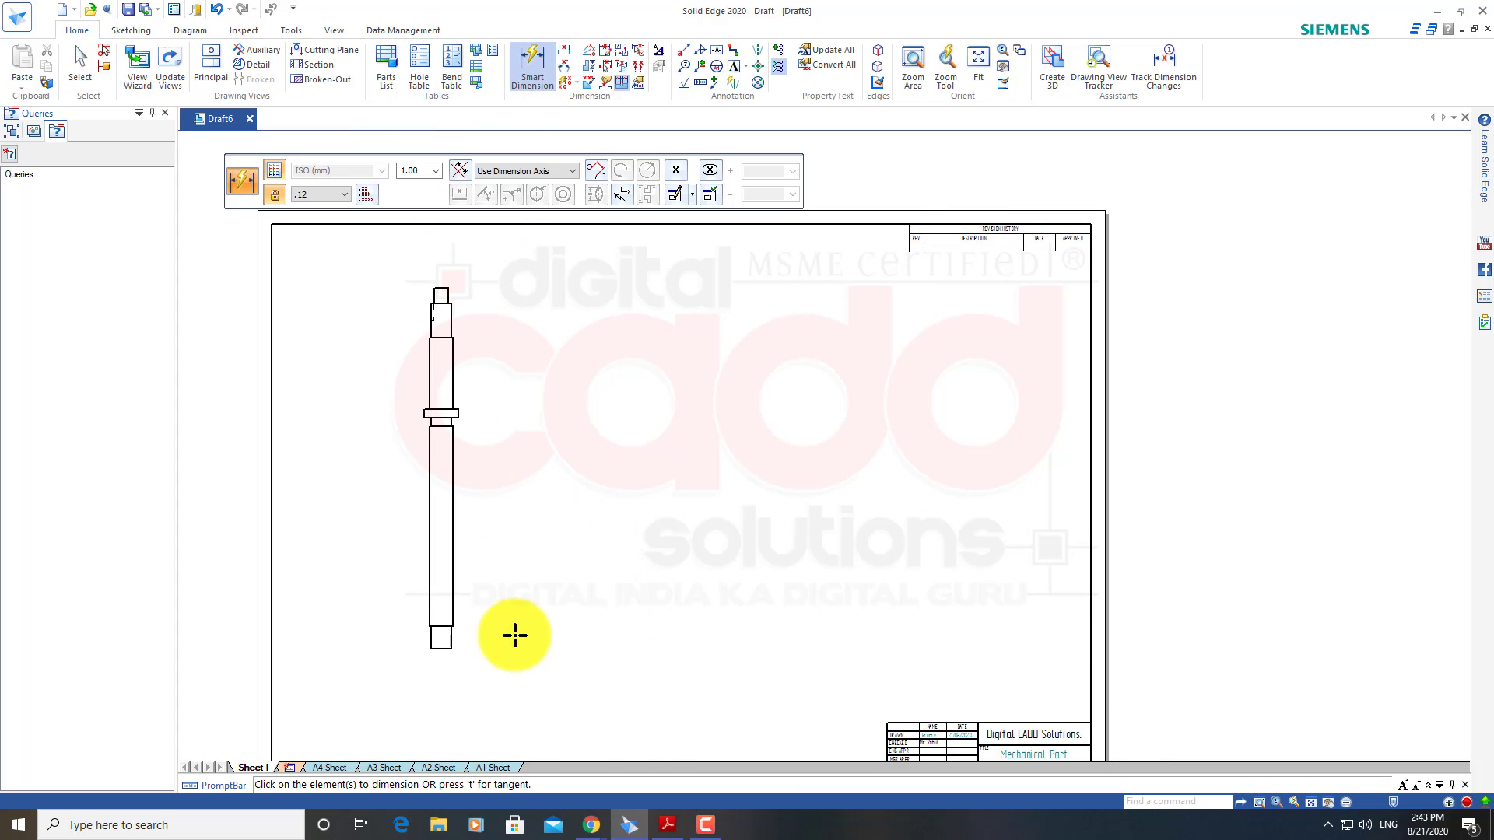
click(667, 825)
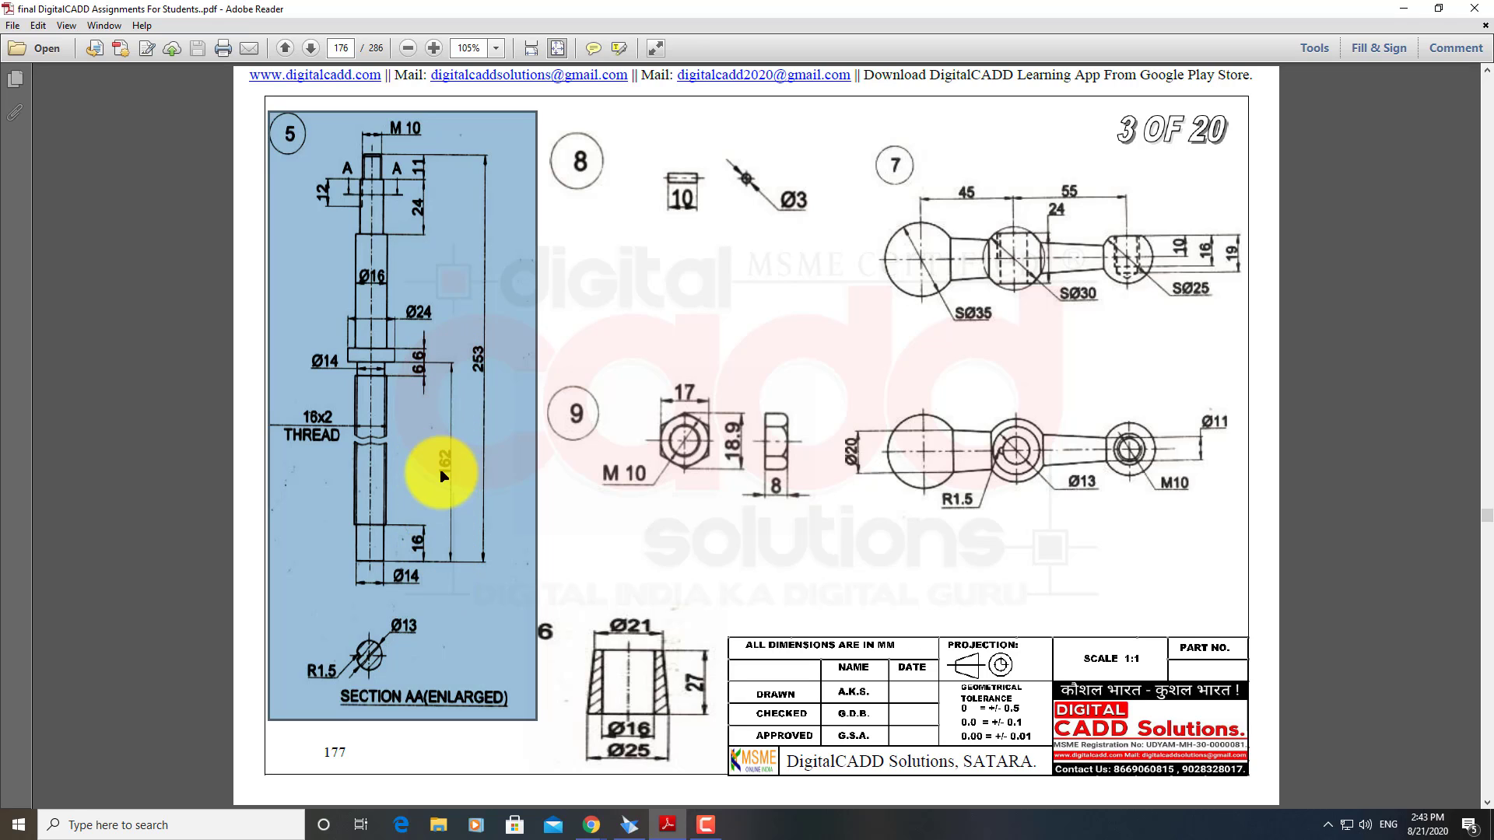
click(629, 827)
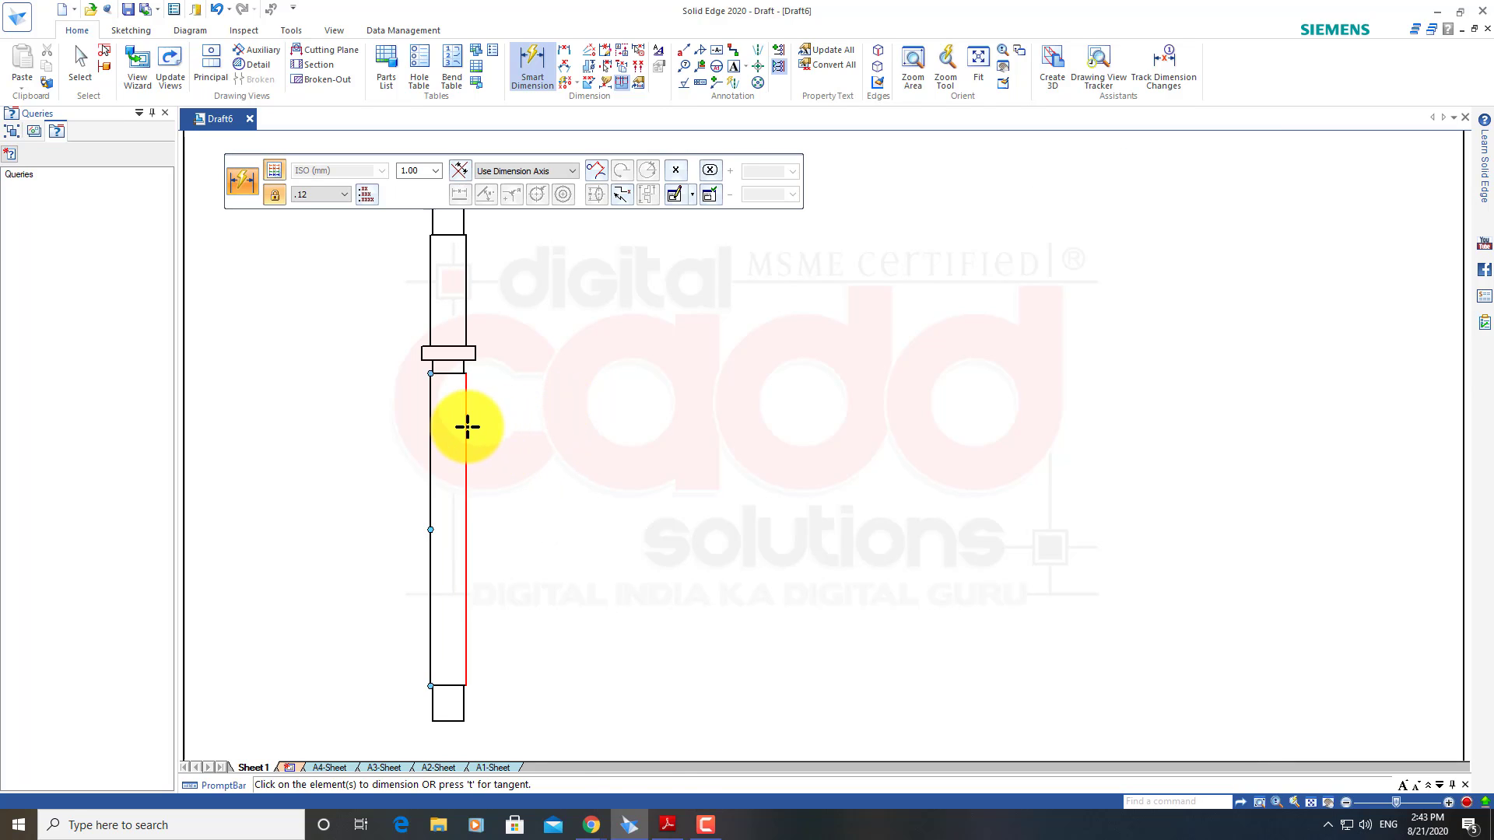
Dimension the screw rod's 140 length beside the shaft
click(467, 426)
click(504, 466)
key(Escape)
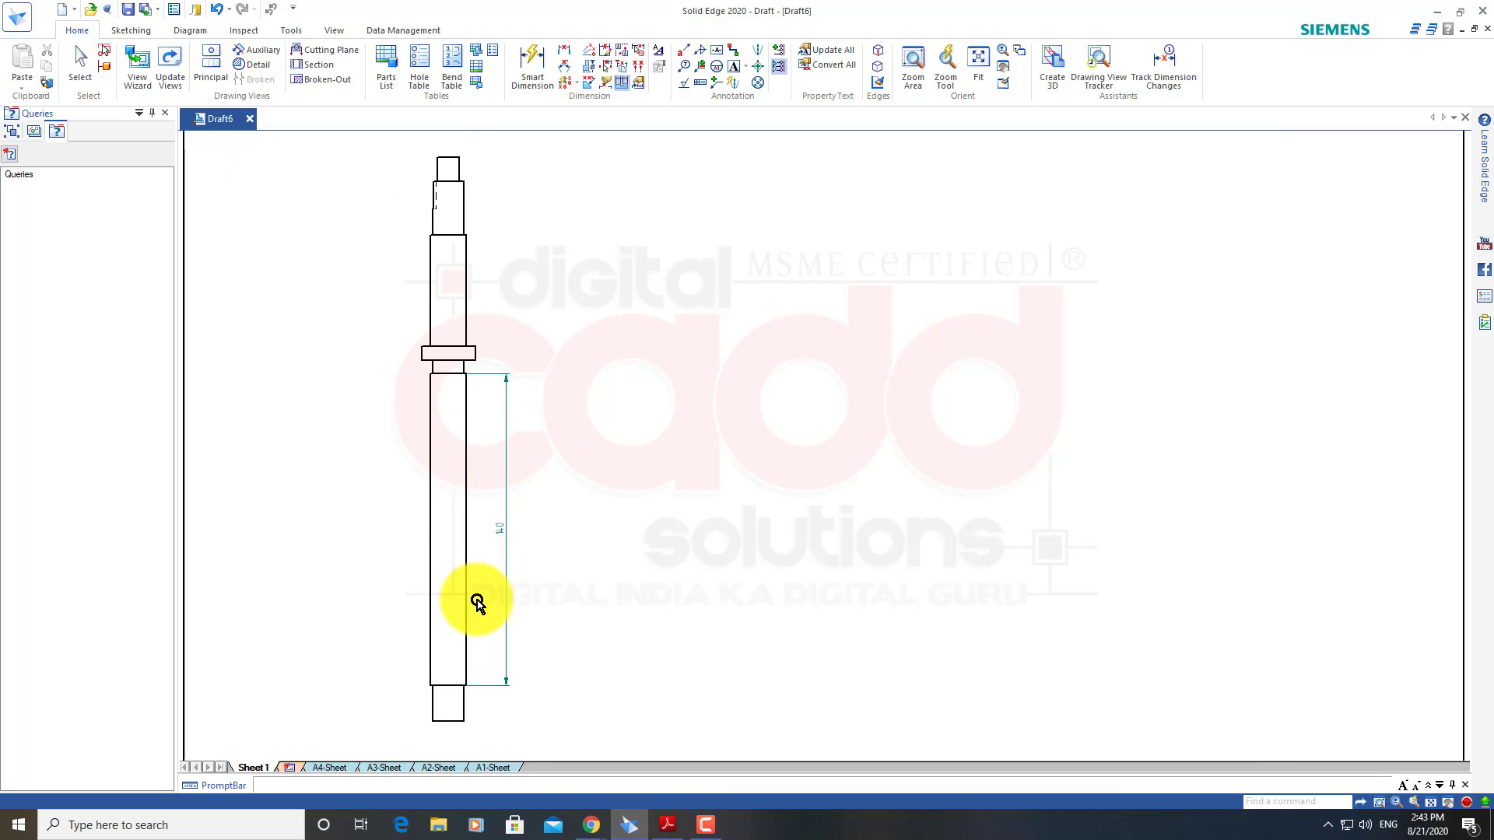
scroll(504, 541, up, 4)
scroll(539, 566, up, 3)
scroll(538, 566, down, 2)
scroll(544, 568, down, 2)
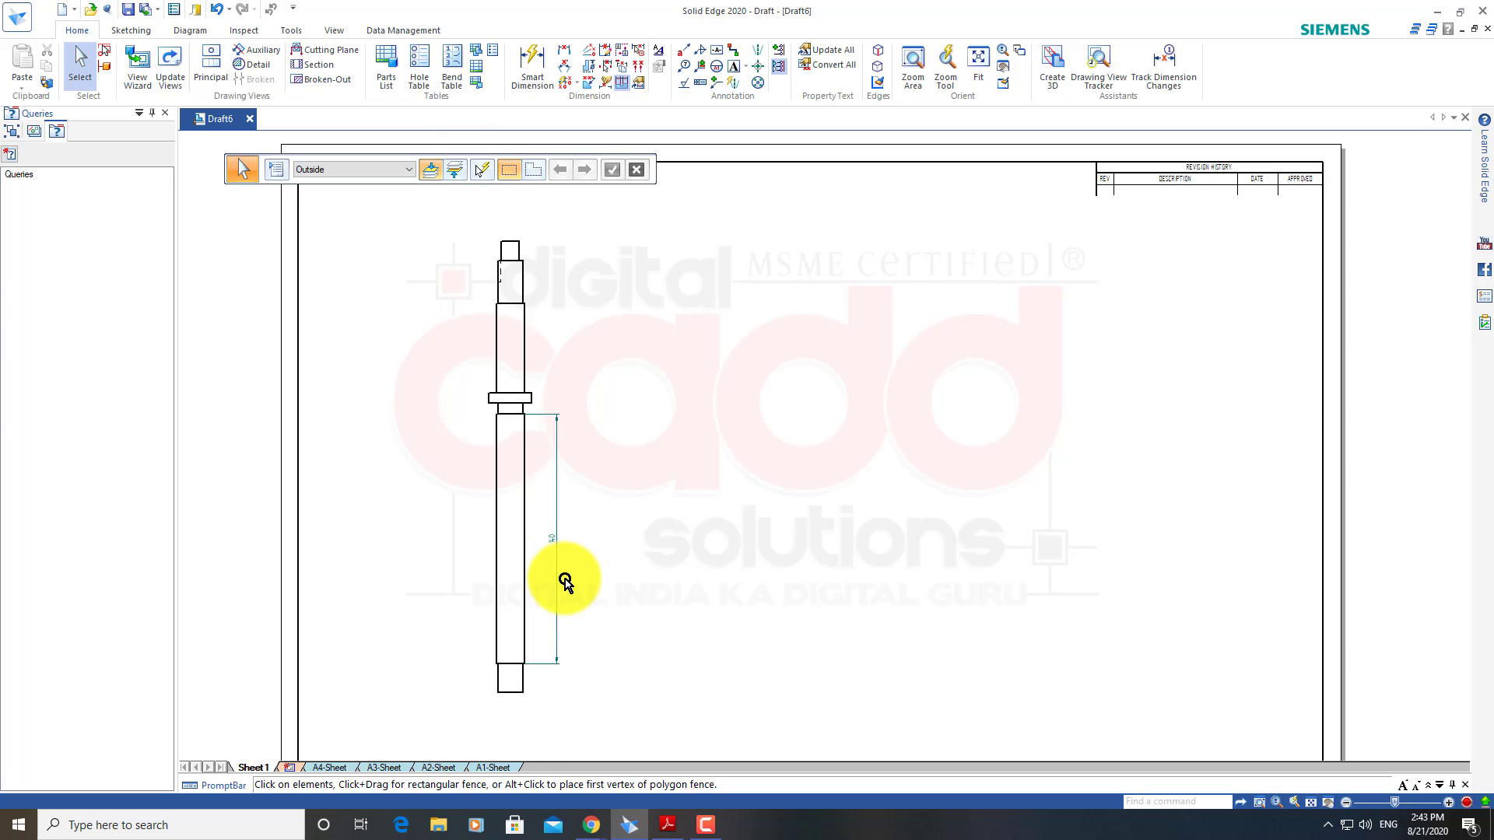
scroll(474, 526, up, 1)
scroll(545, 591, up, 2)
scroll(589, 594, down, 1)
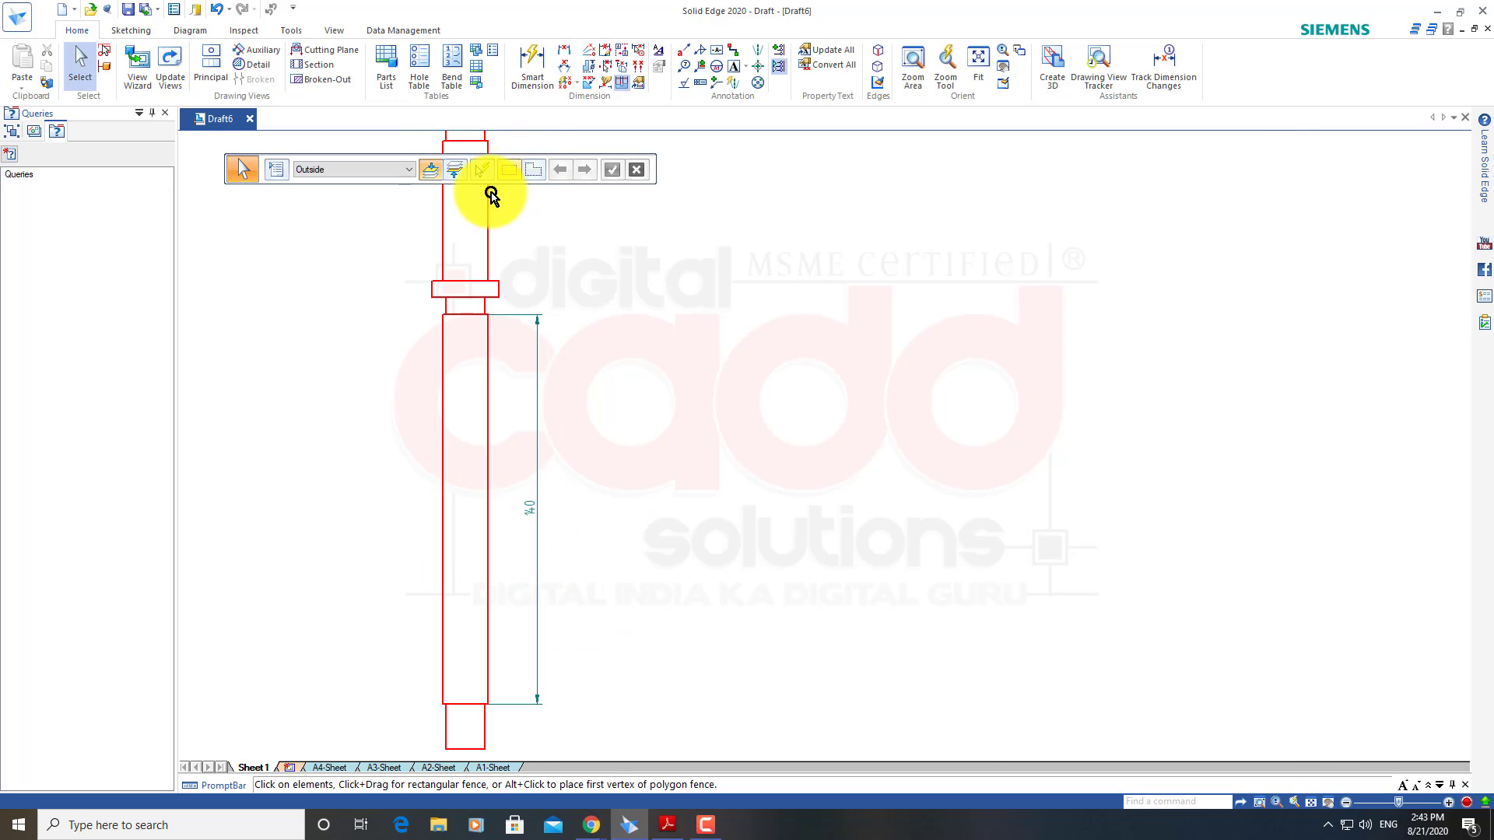
Add the 16 and 14 width dimensions at the shaft's lower end
click(537, 77)
click(489, 378)
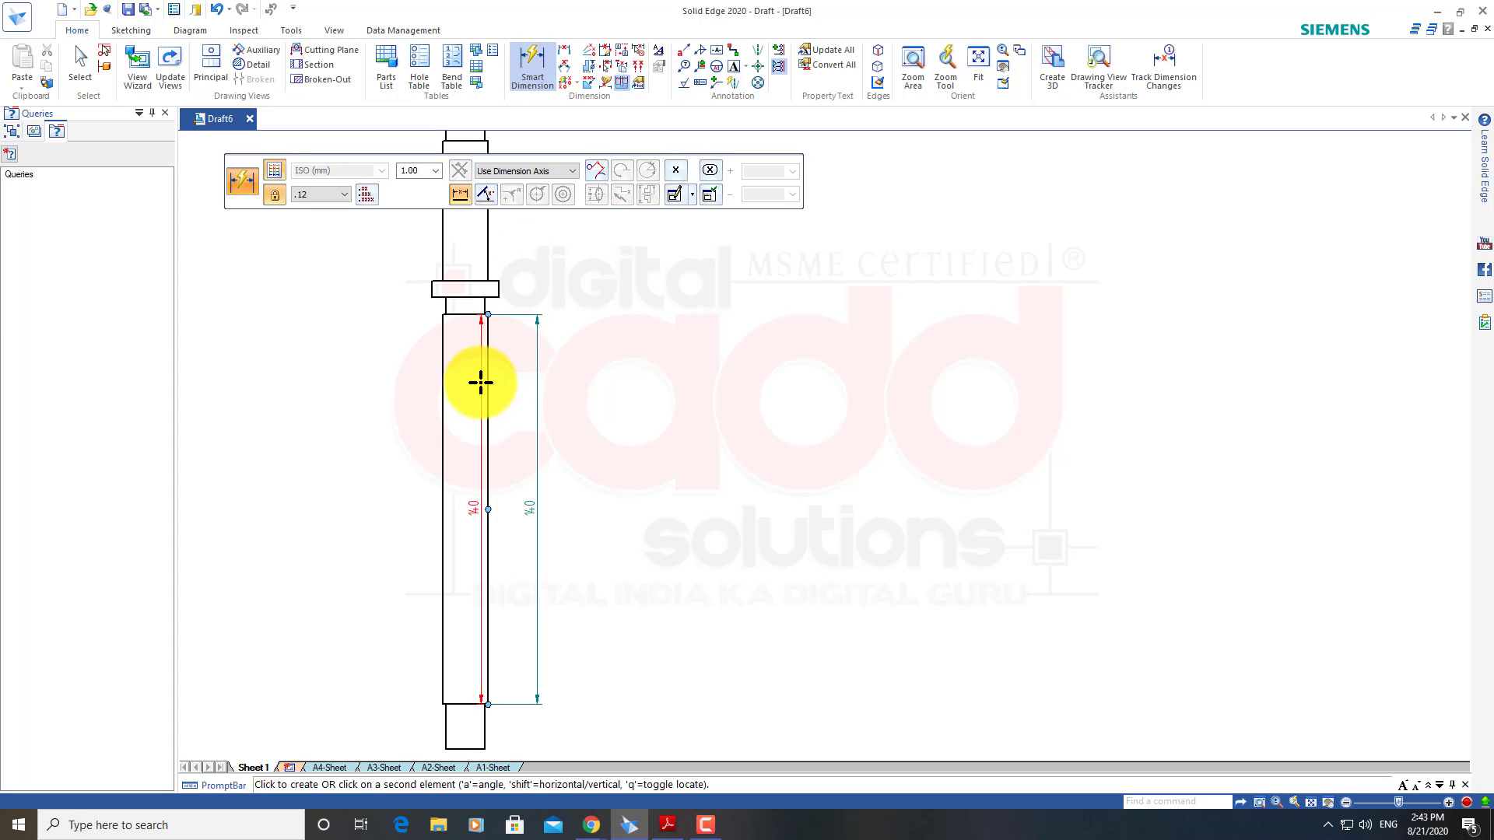
scroll(463, 480, down, 3)
scroll(464, 620, up, 4)
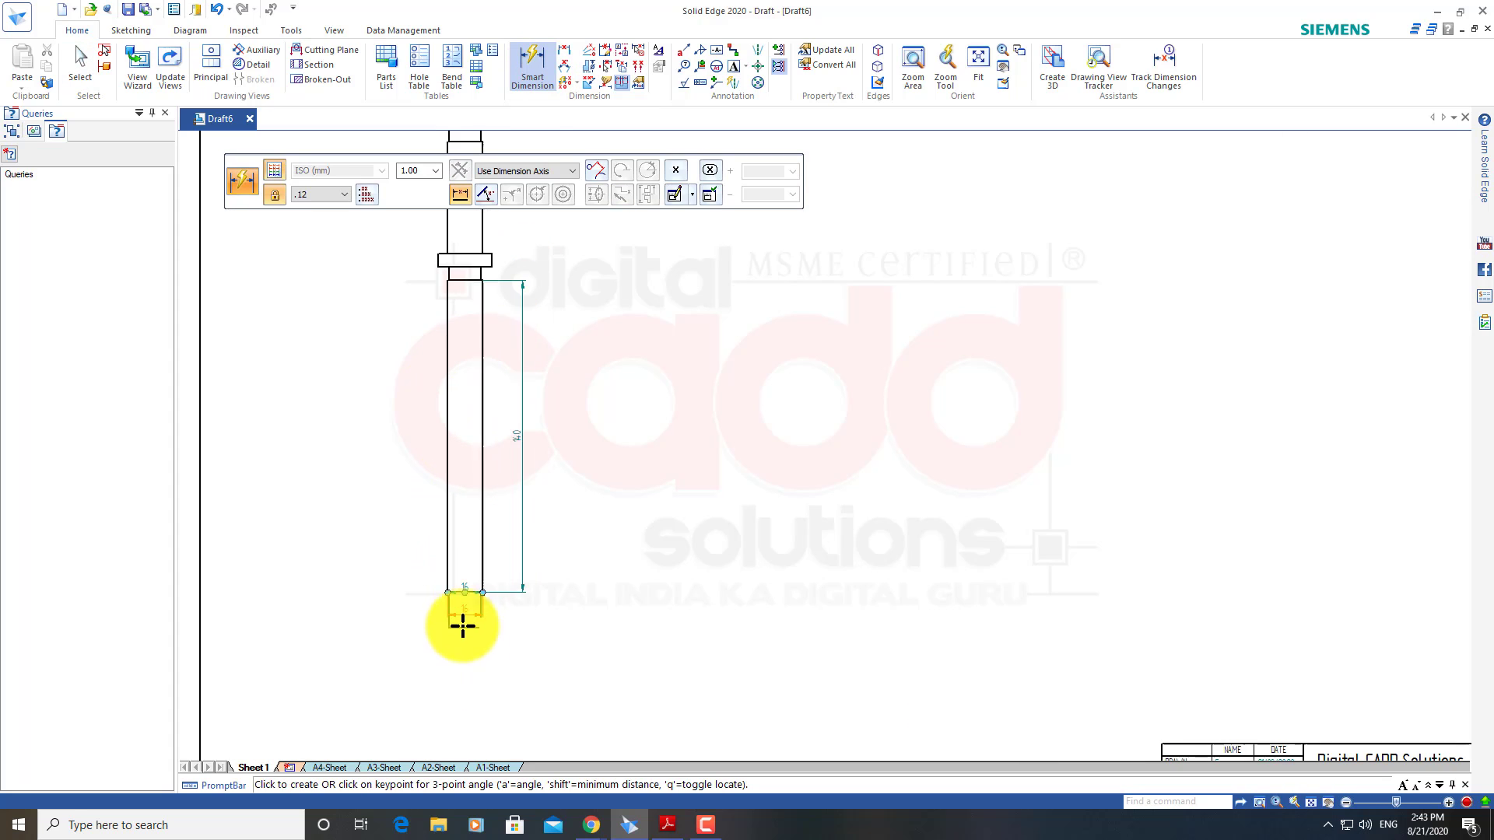
click(468, 617)
click(465, 648)
click(463, 668)
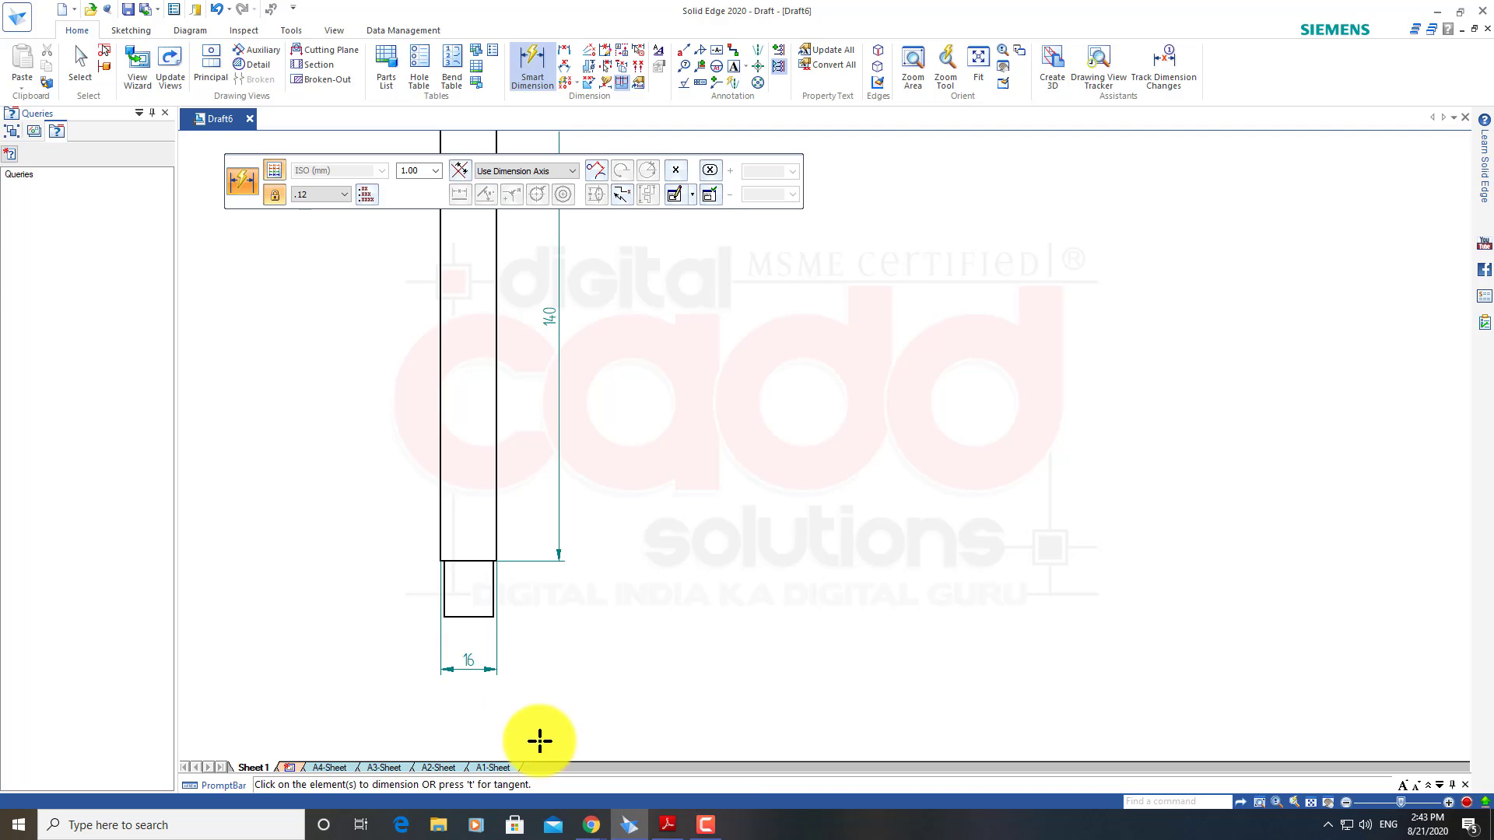
scroll(491, 711, up, 3)
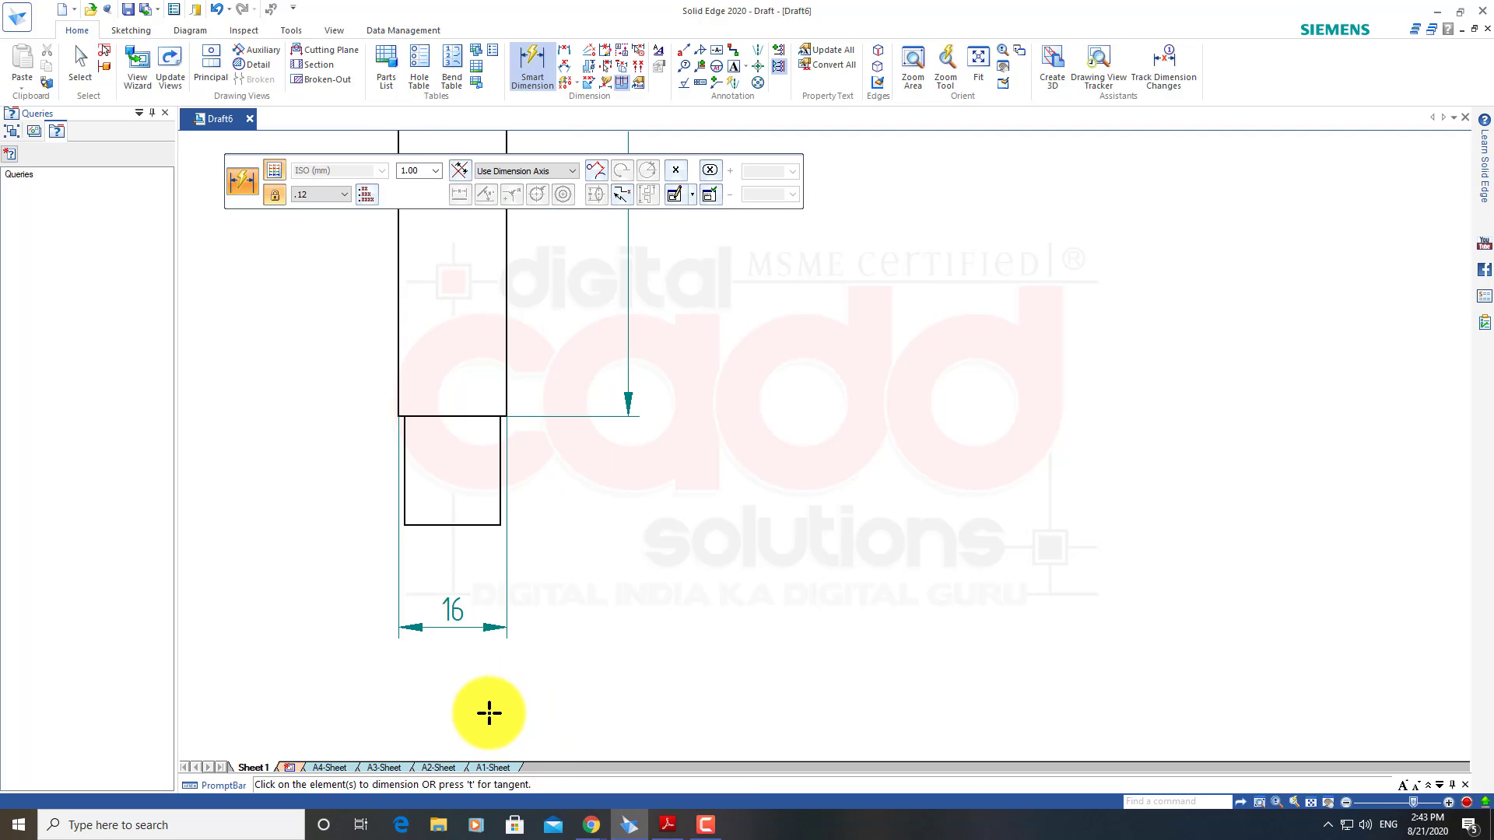
click(476, 526)
click(476, 586)
key(Escape)
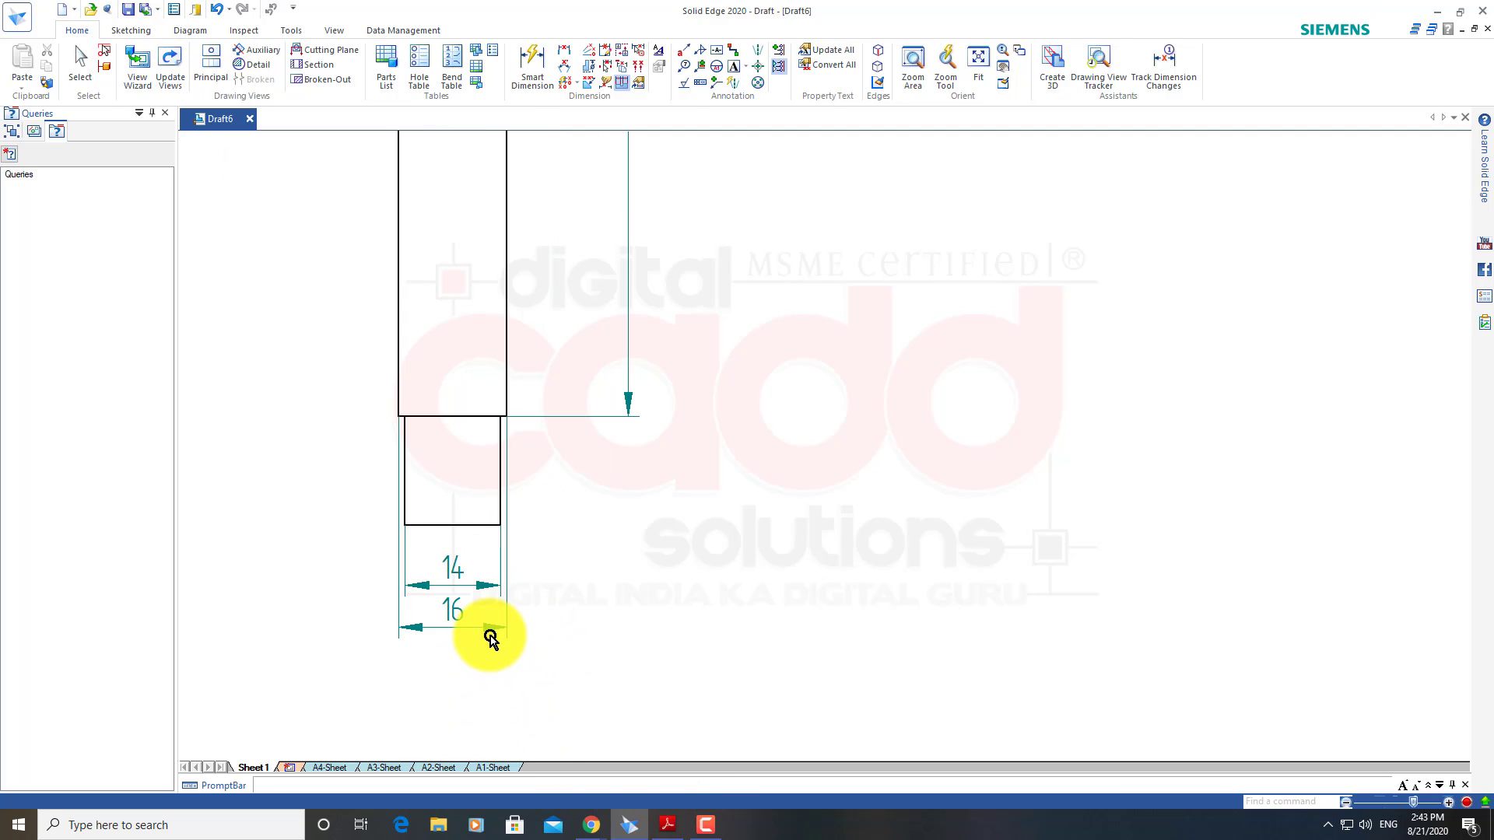
Move the 16 and 14 dimensions lower below the shaft and select 14 for a prefix
click(490, 627)
key(Escape)
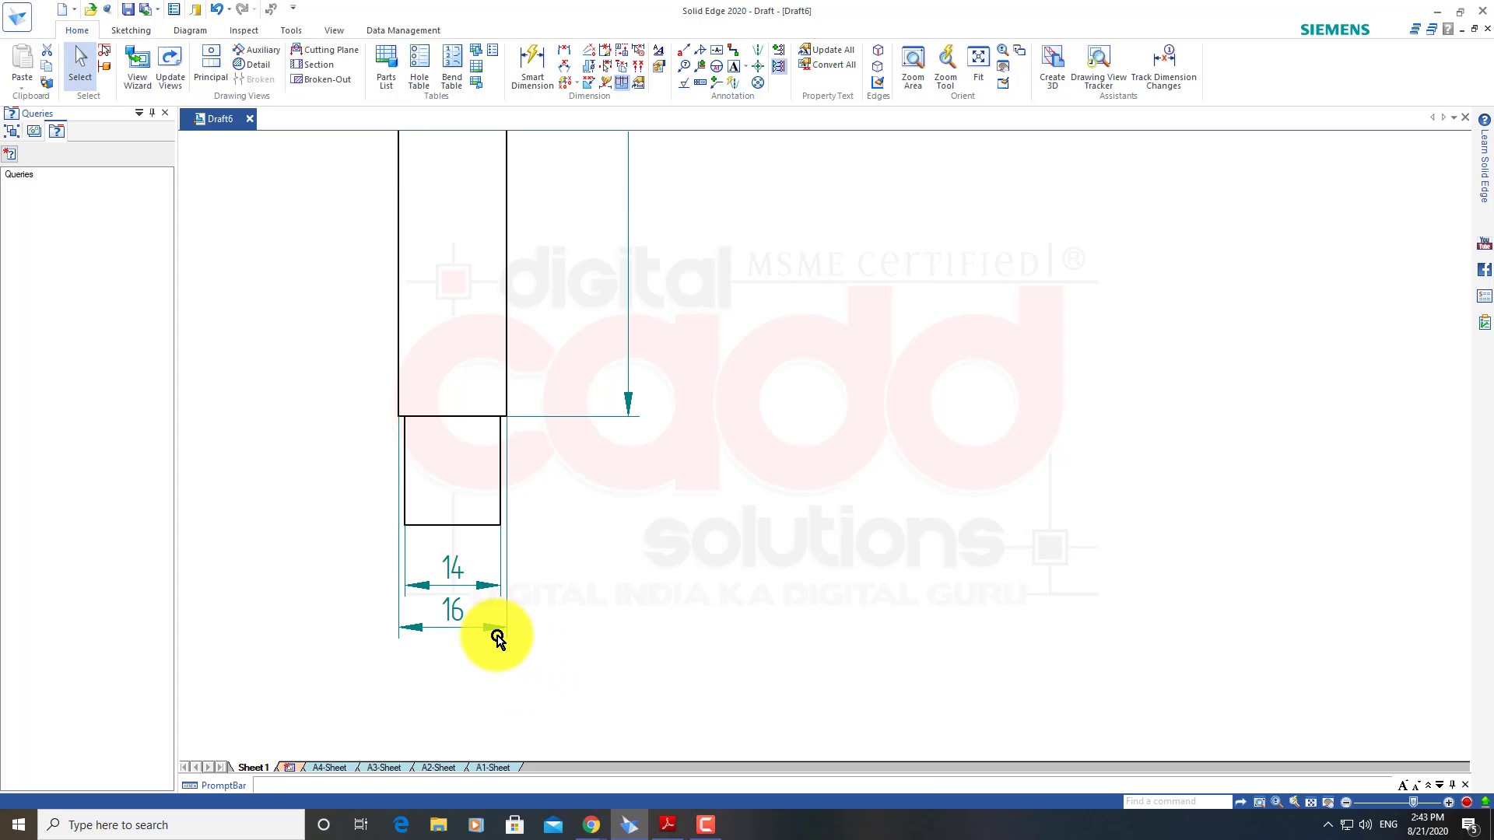
click(478, 634)
drag(459, 627, 459, 673)
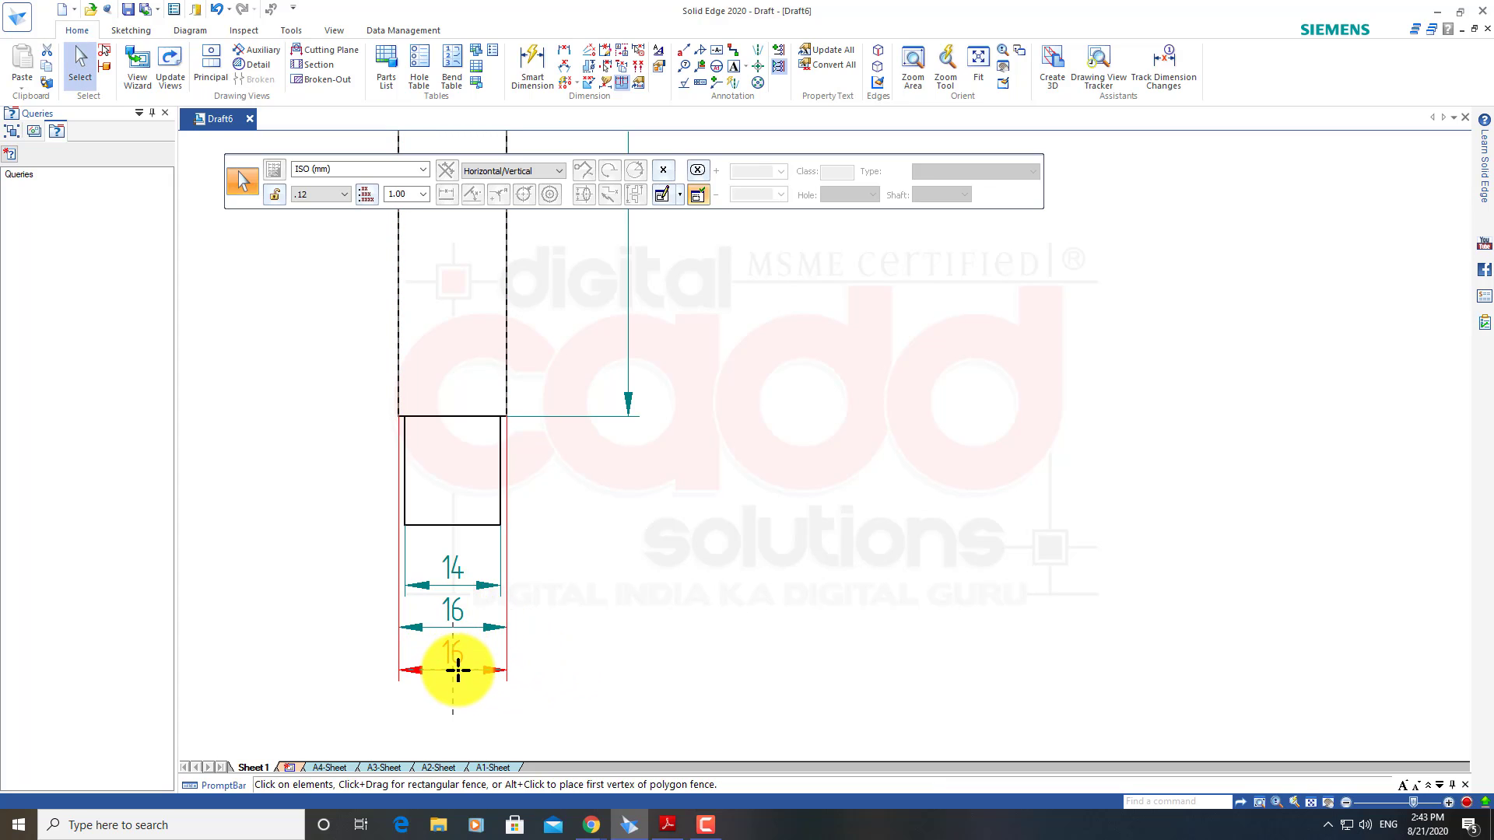
click(458, 574)
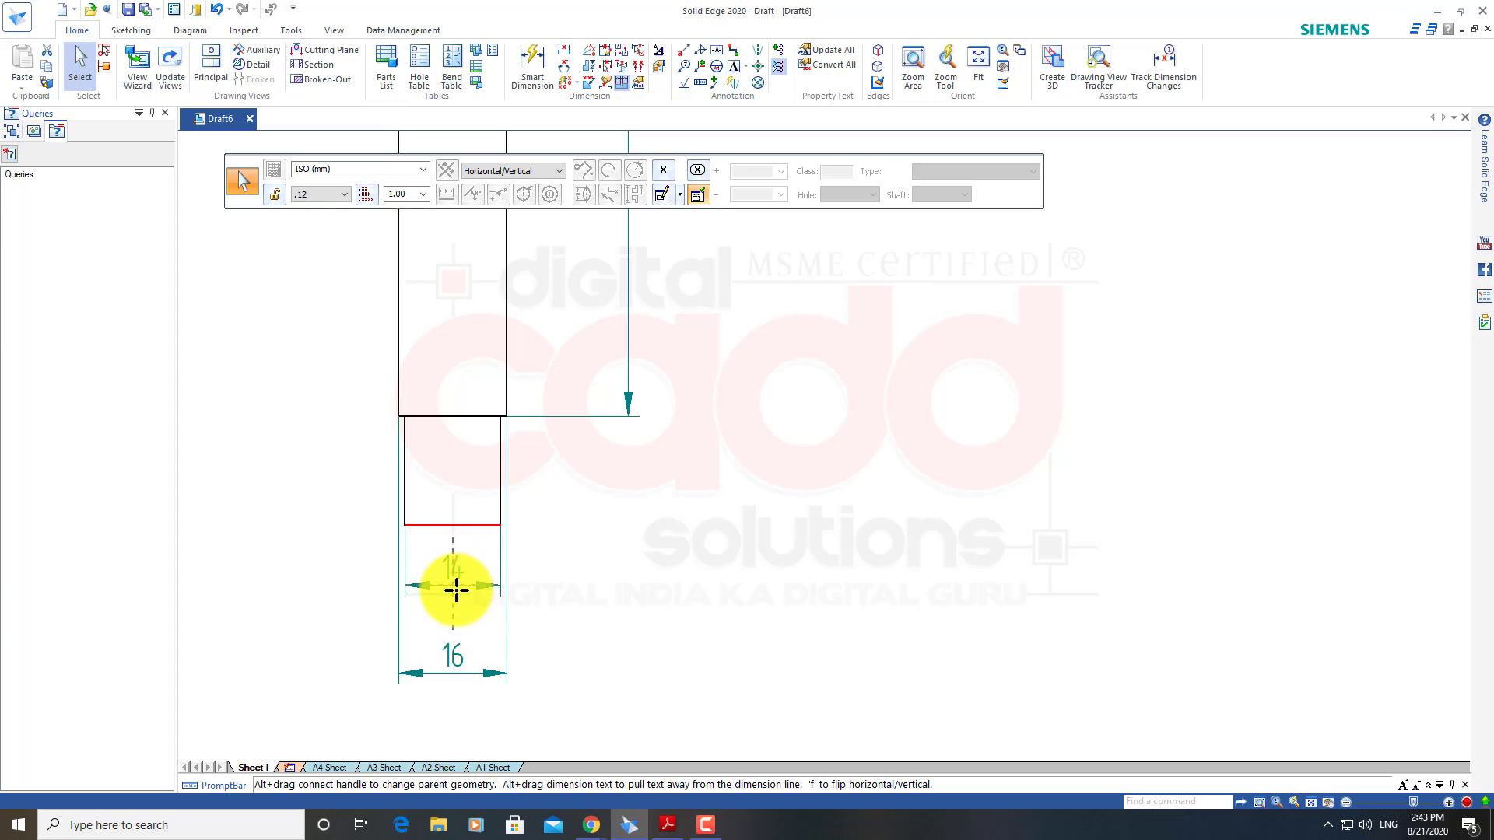
drag(457, 591, 500, 607)
key(Escape)
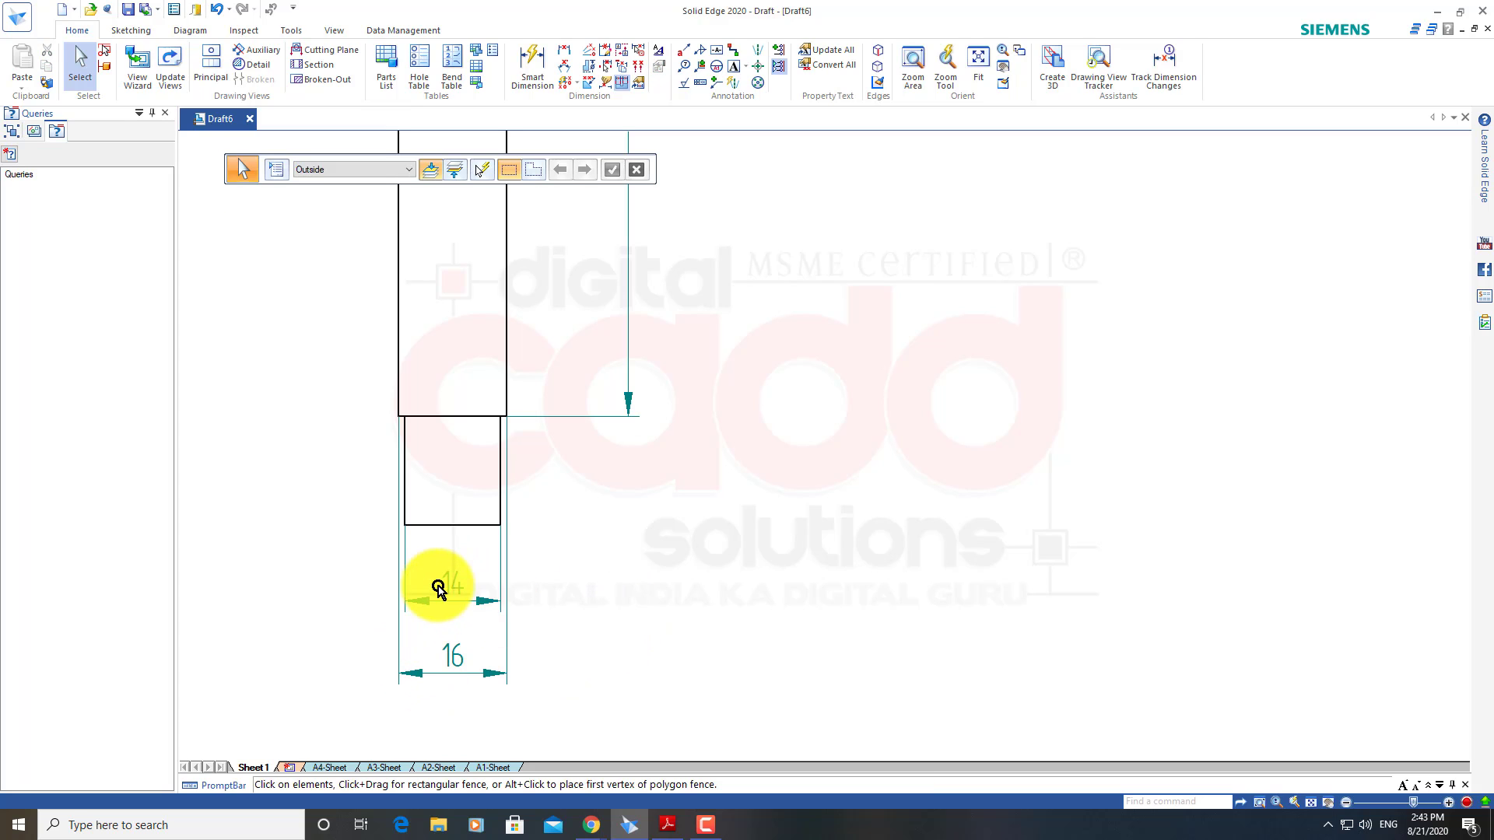
click(456, 591)
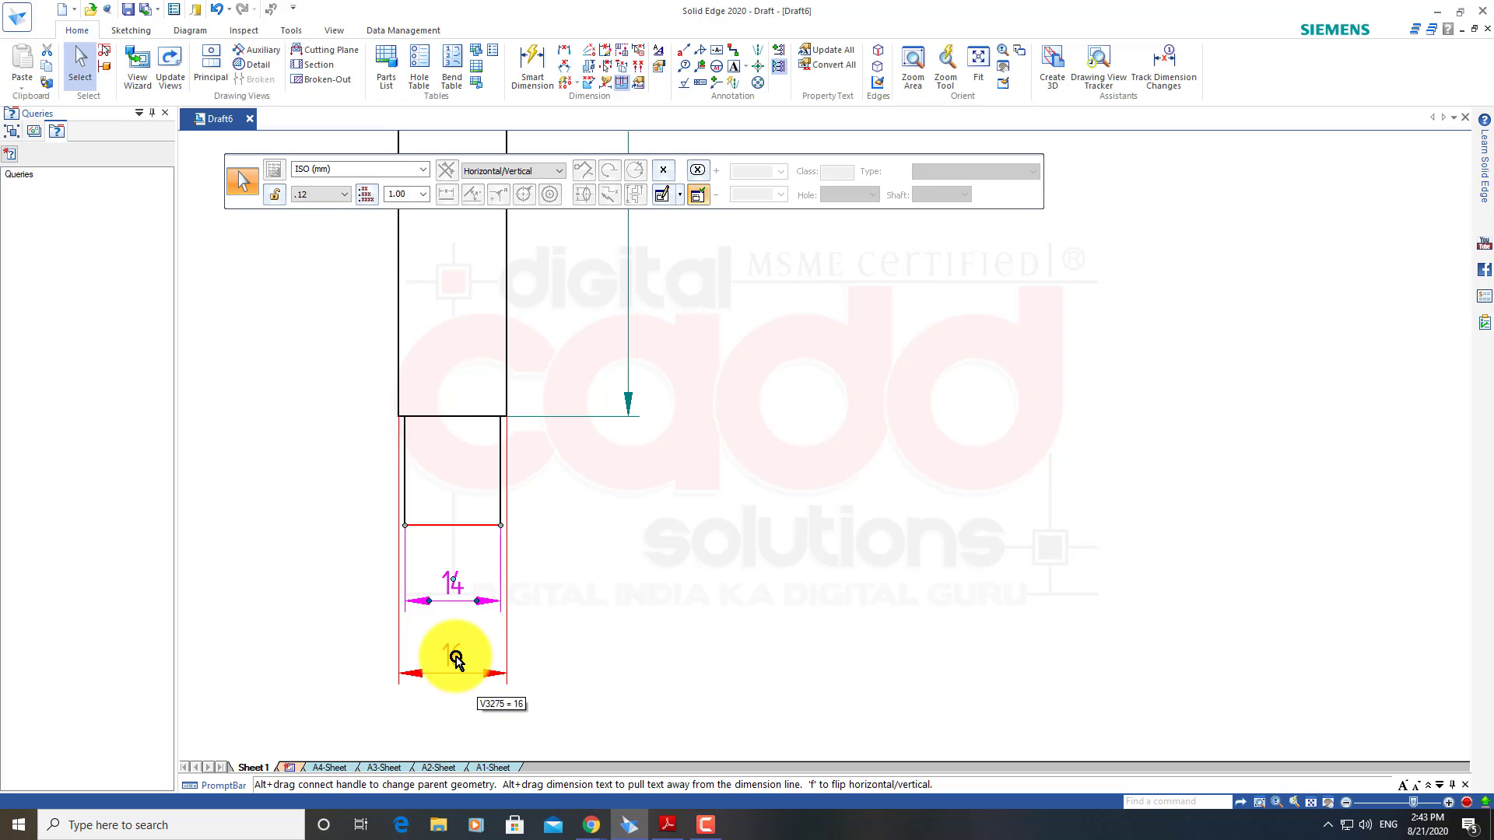
click(661, 201)
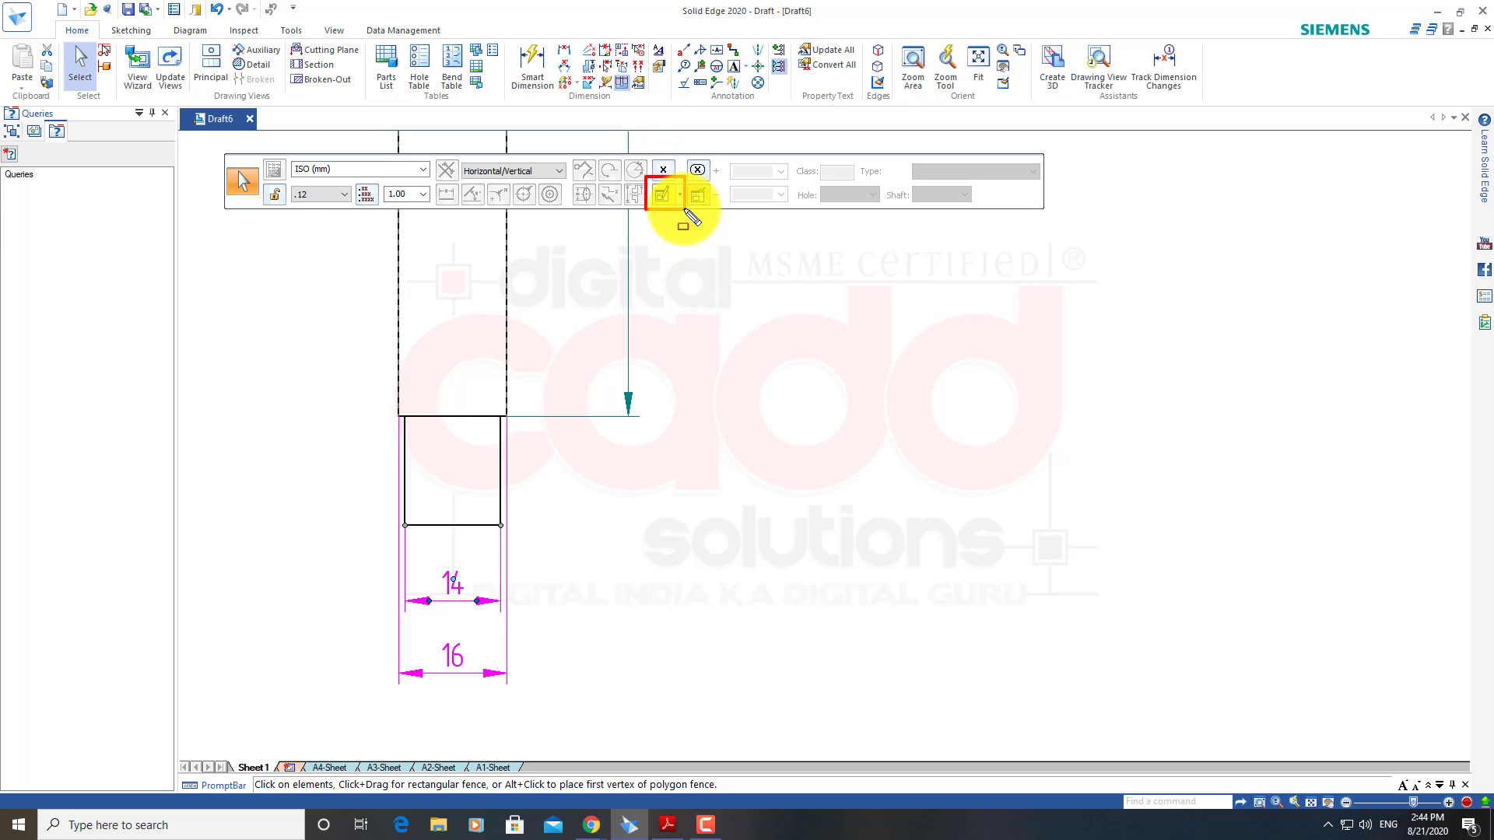
Add a diameter symbol prefix to both the 14 and 16 dimensions
key(Escape)
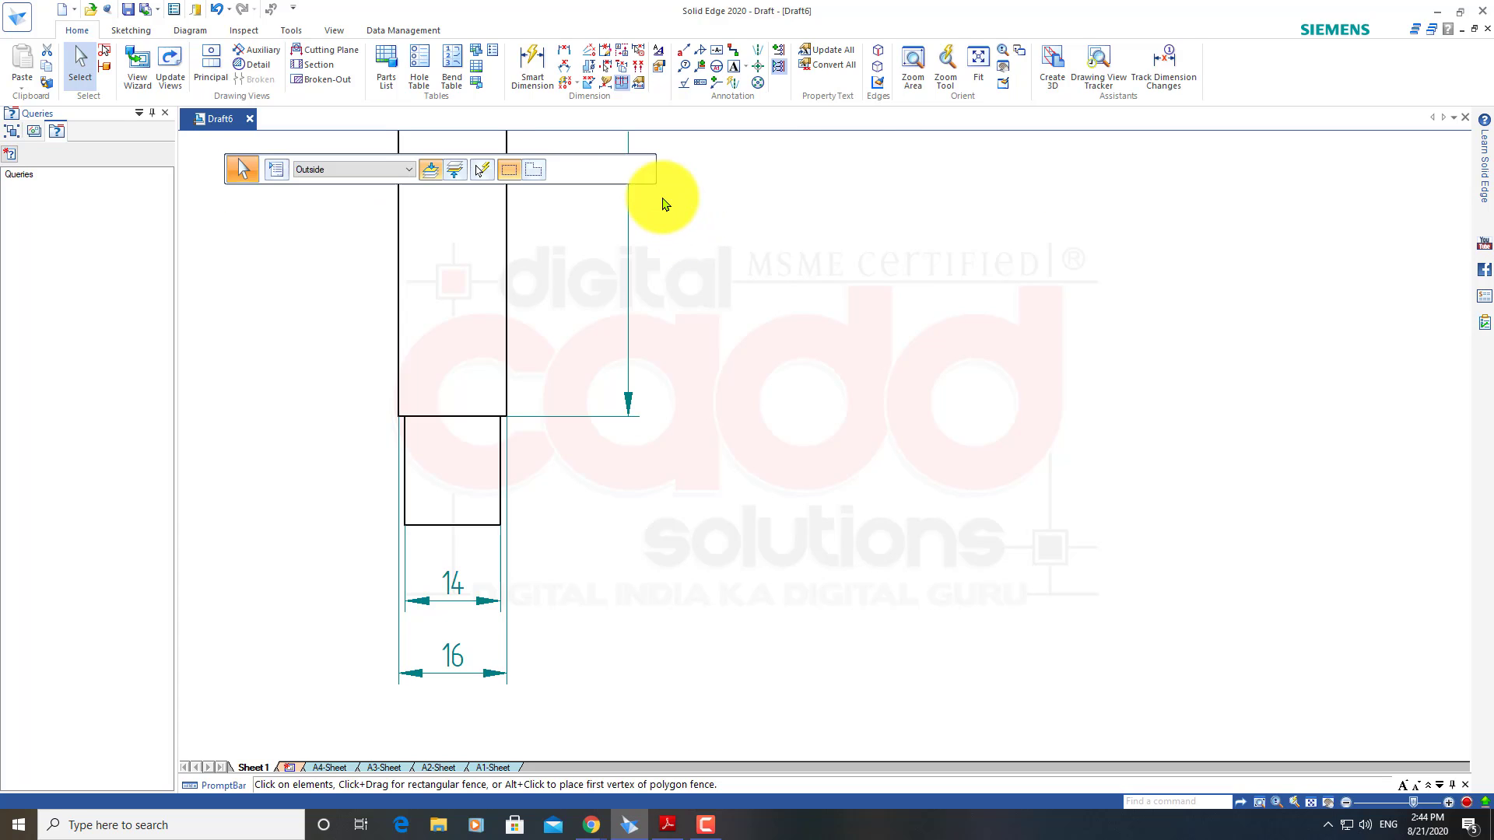
click(454, 597)
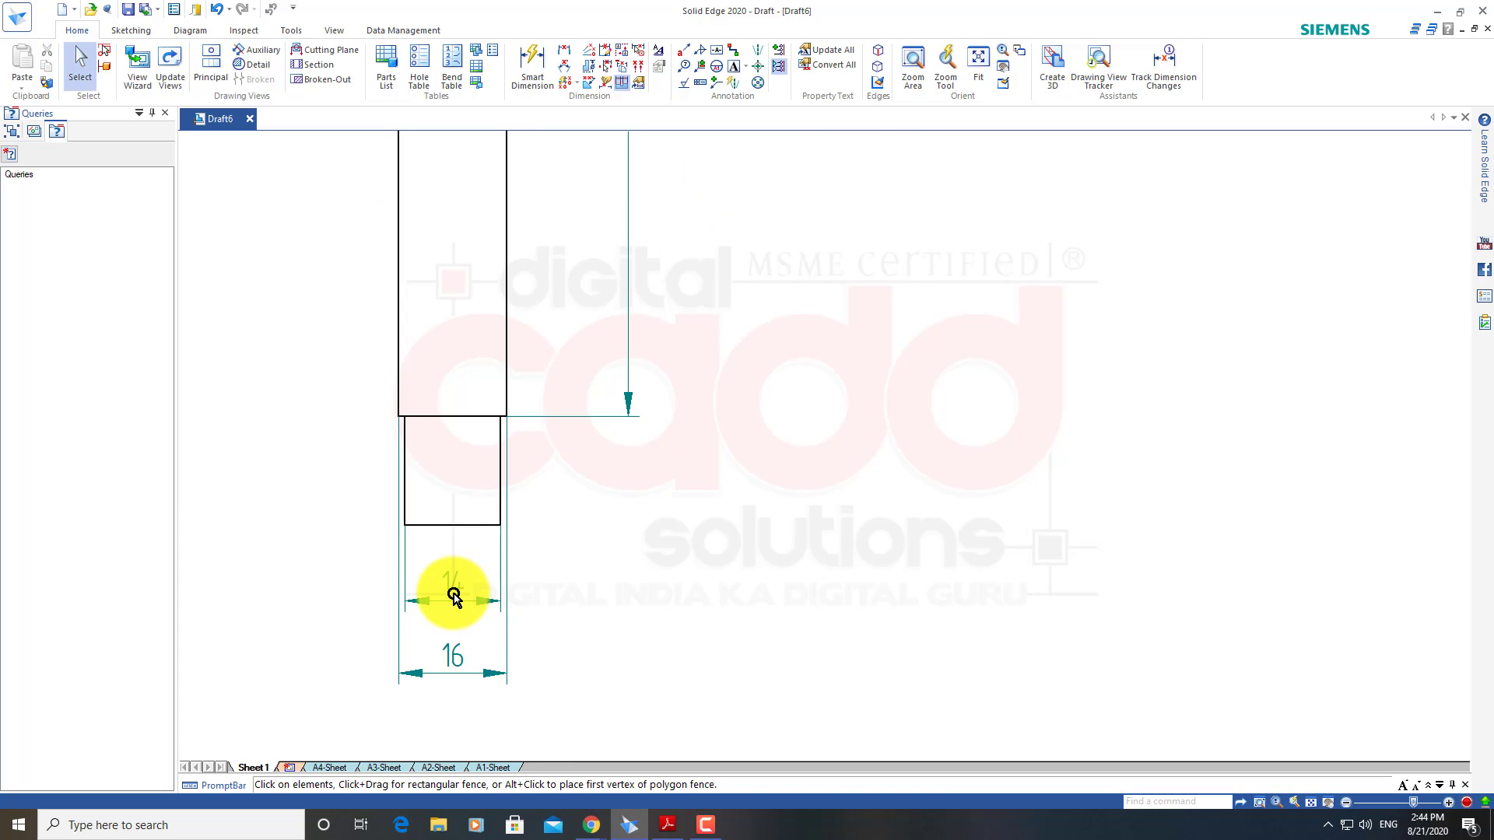
ctrl+click(451, 667)
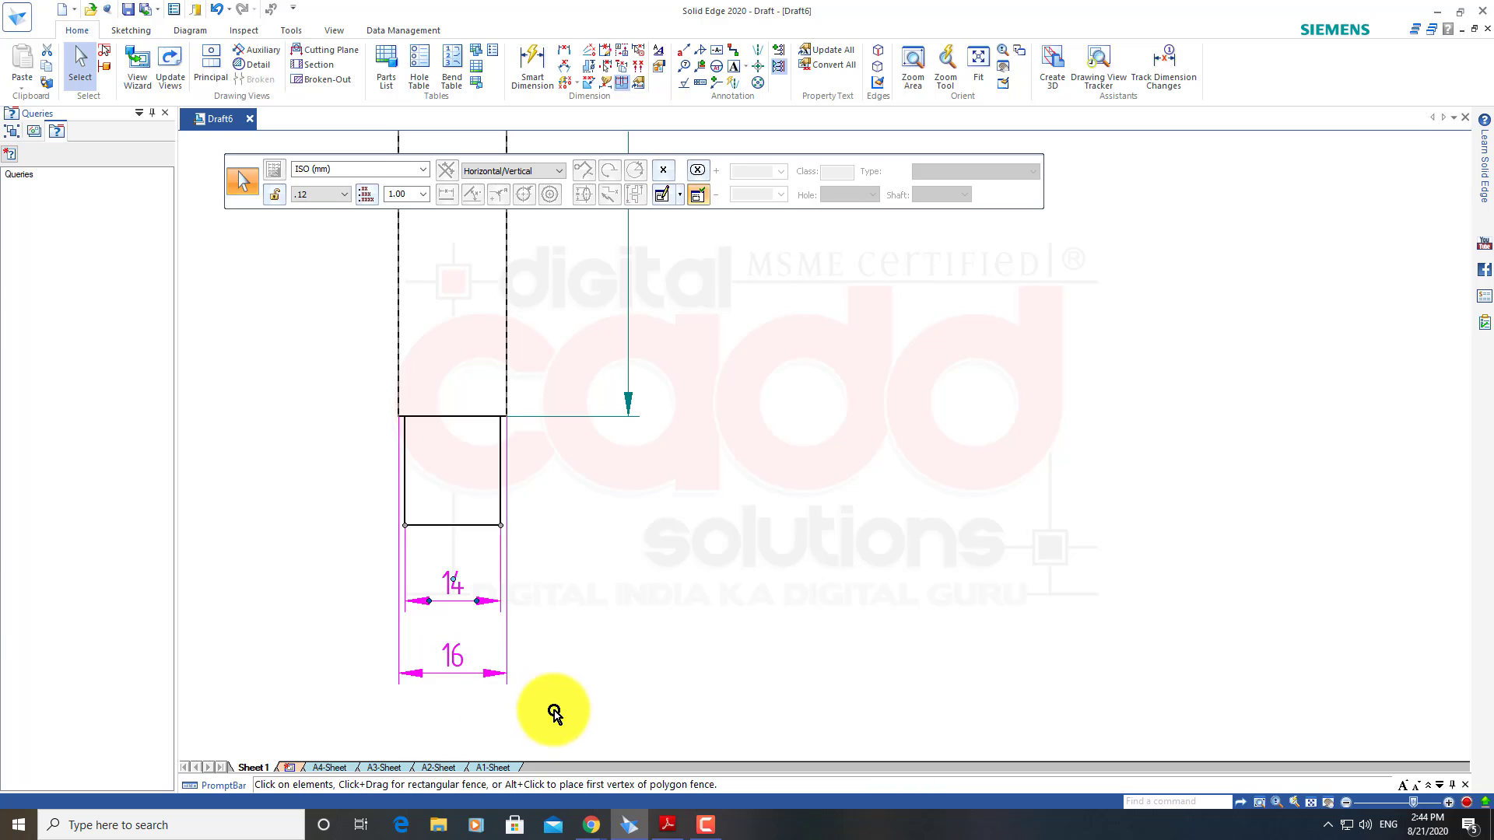
click(665, 199)
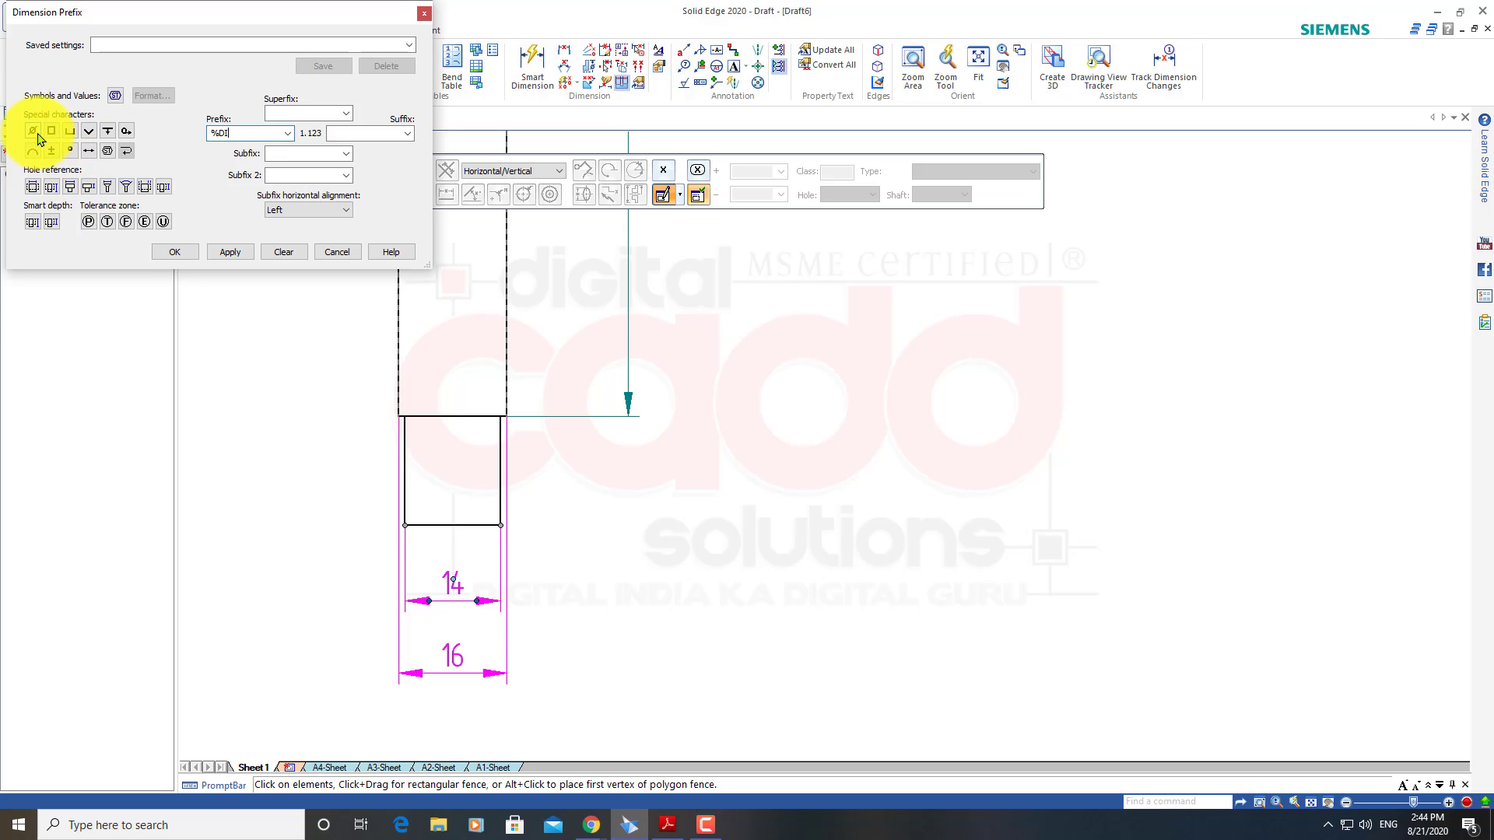
click(248, 251)
click(196, 253)
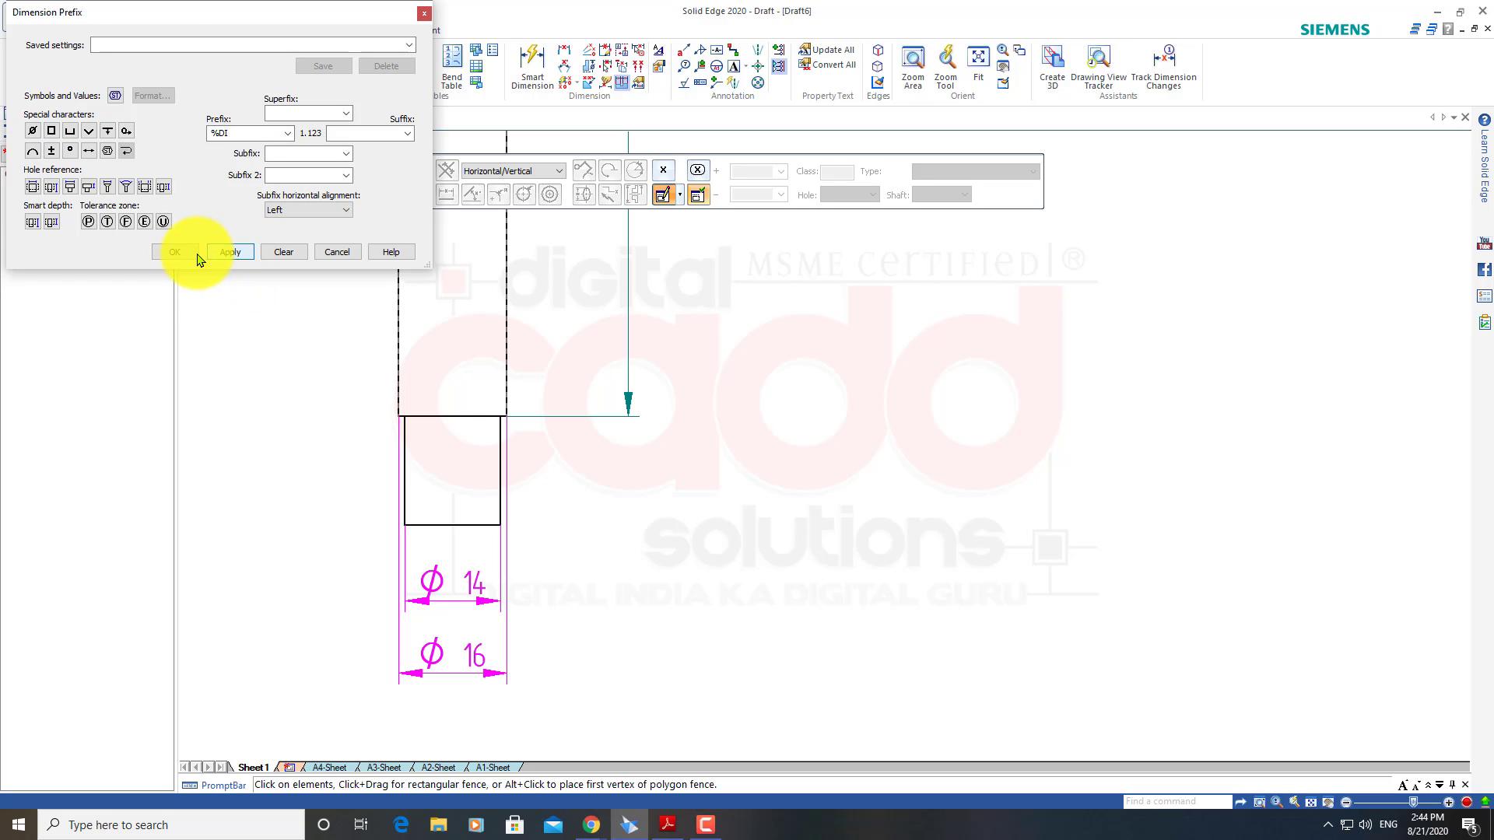
click(482, 619)
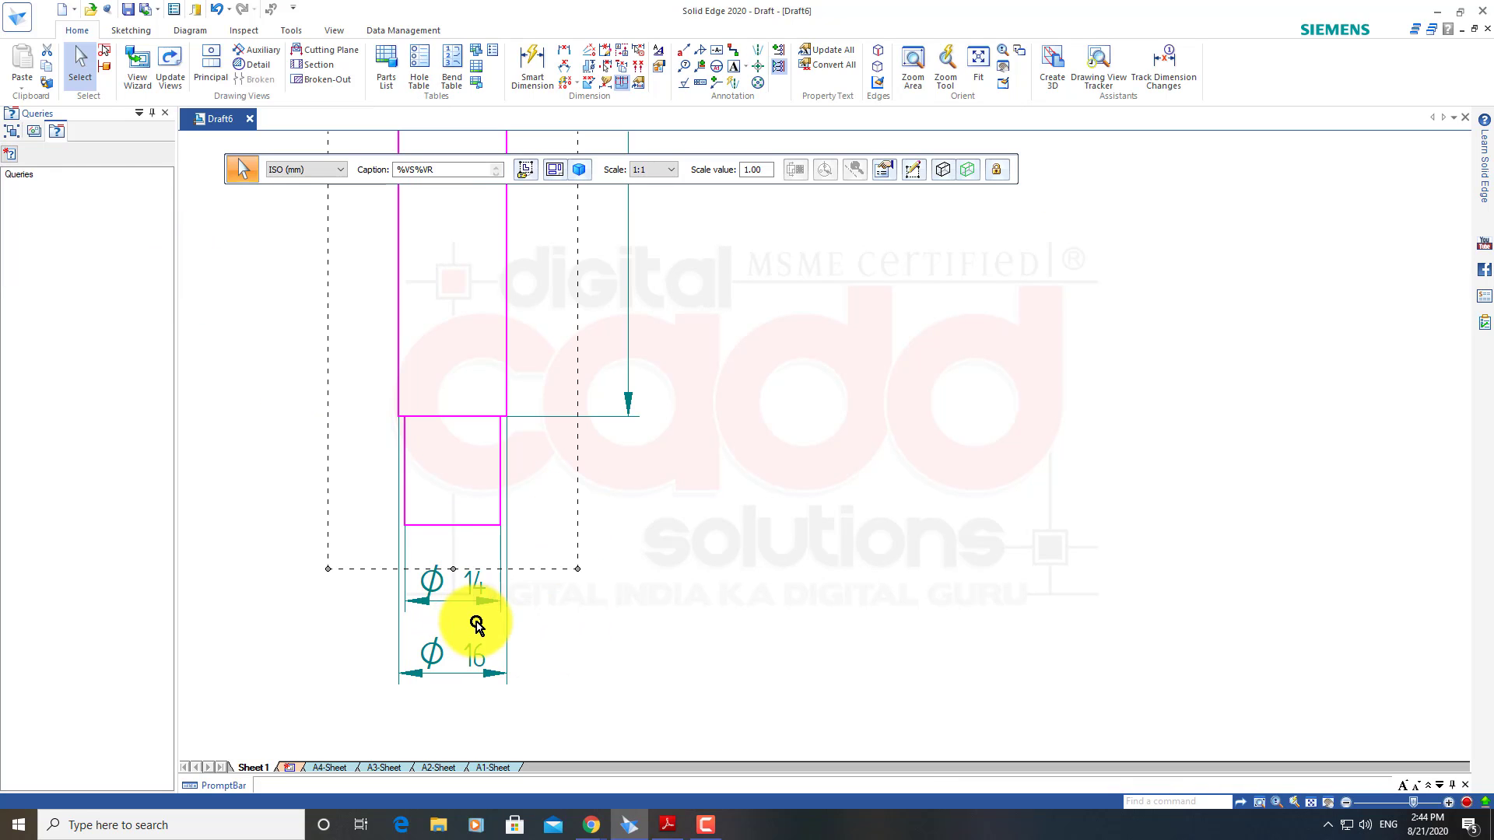
Drag ⌀14 closer to the shaft end and stack ⌀16 just below it
click(658, 613)
click(475, 582)
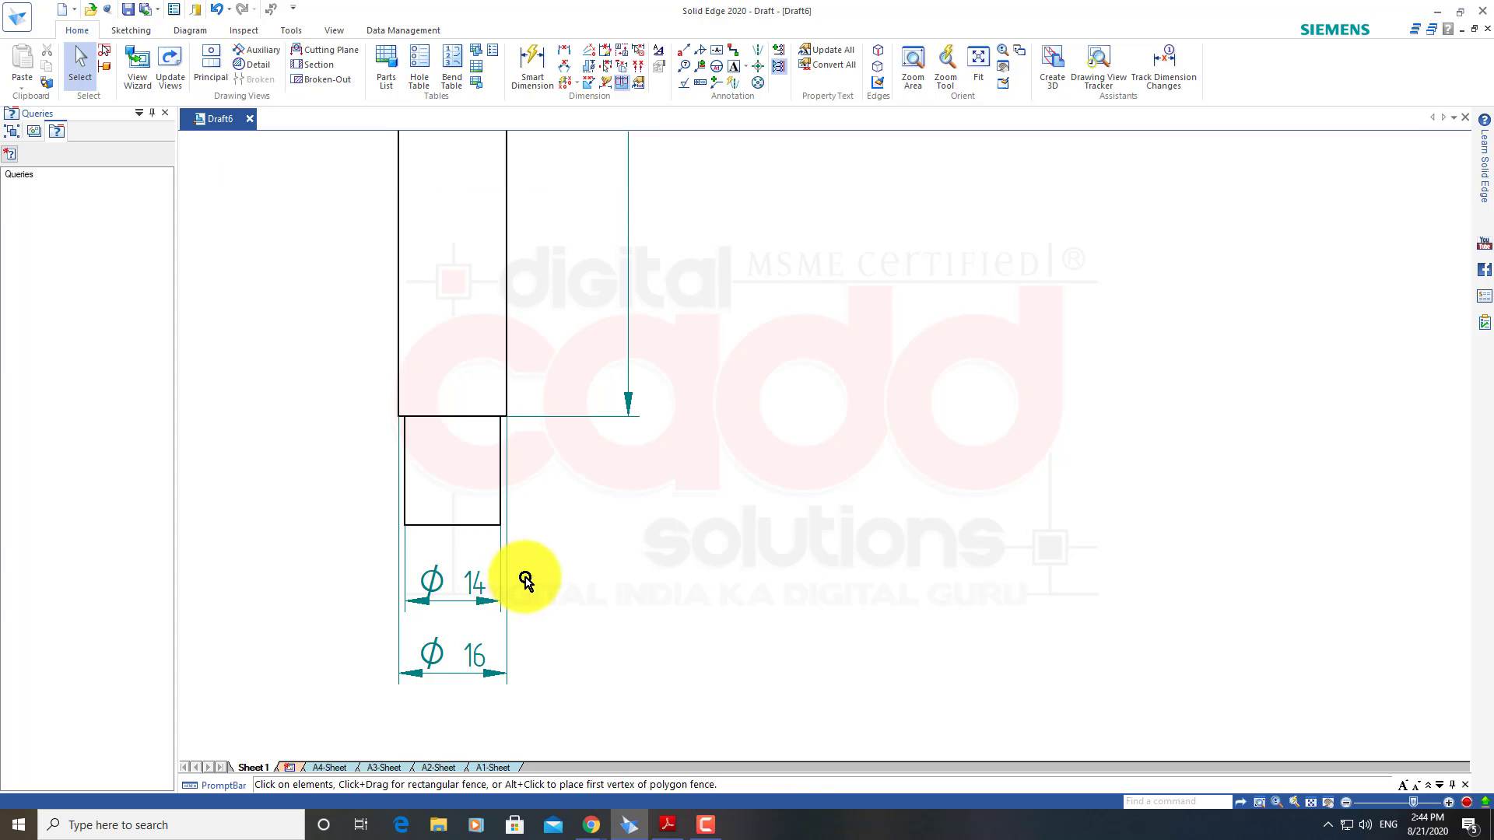
drag(582, 564, 566, 563)
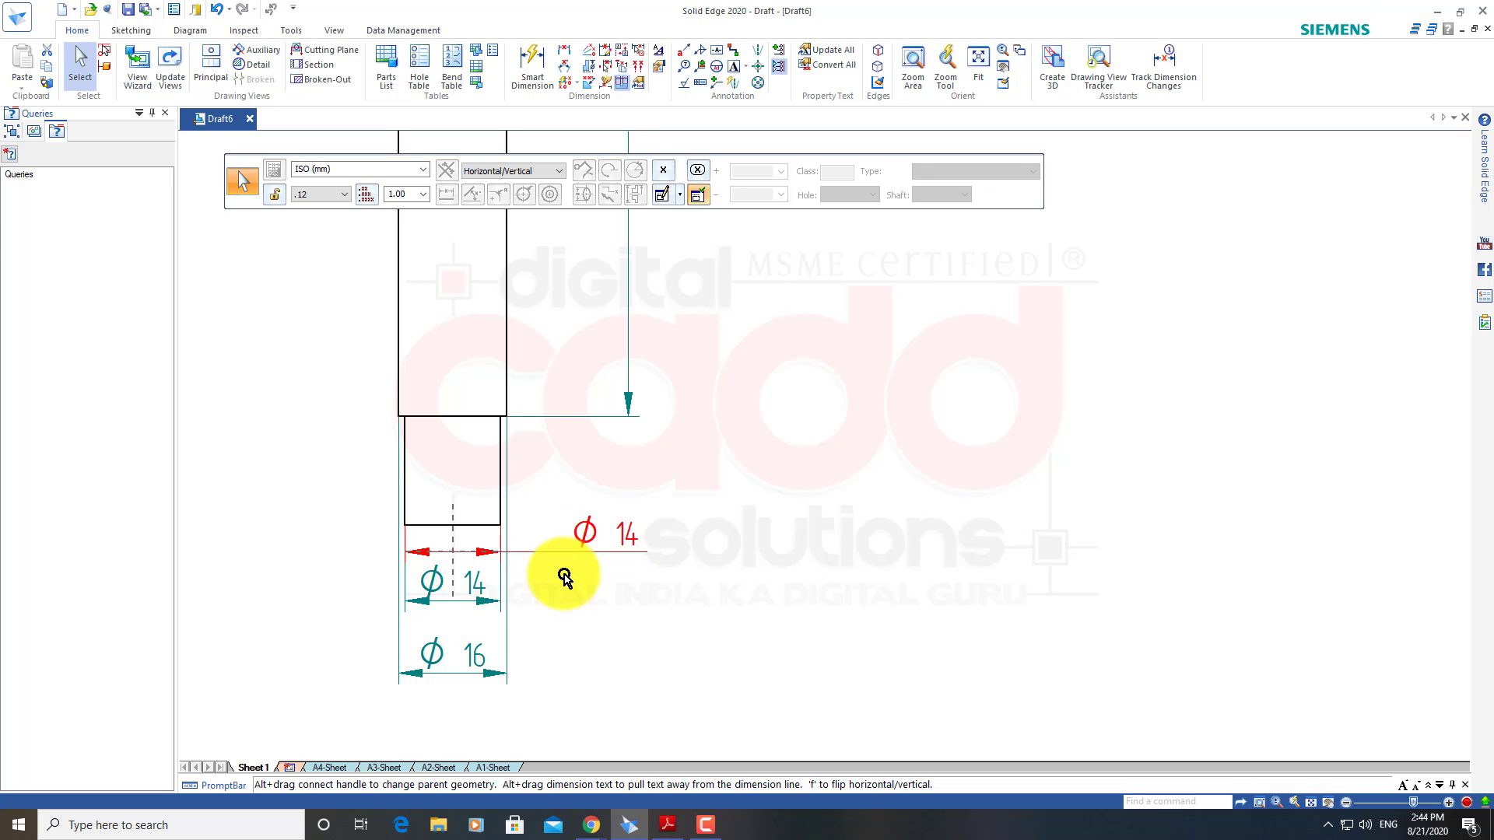
click(474, 661)
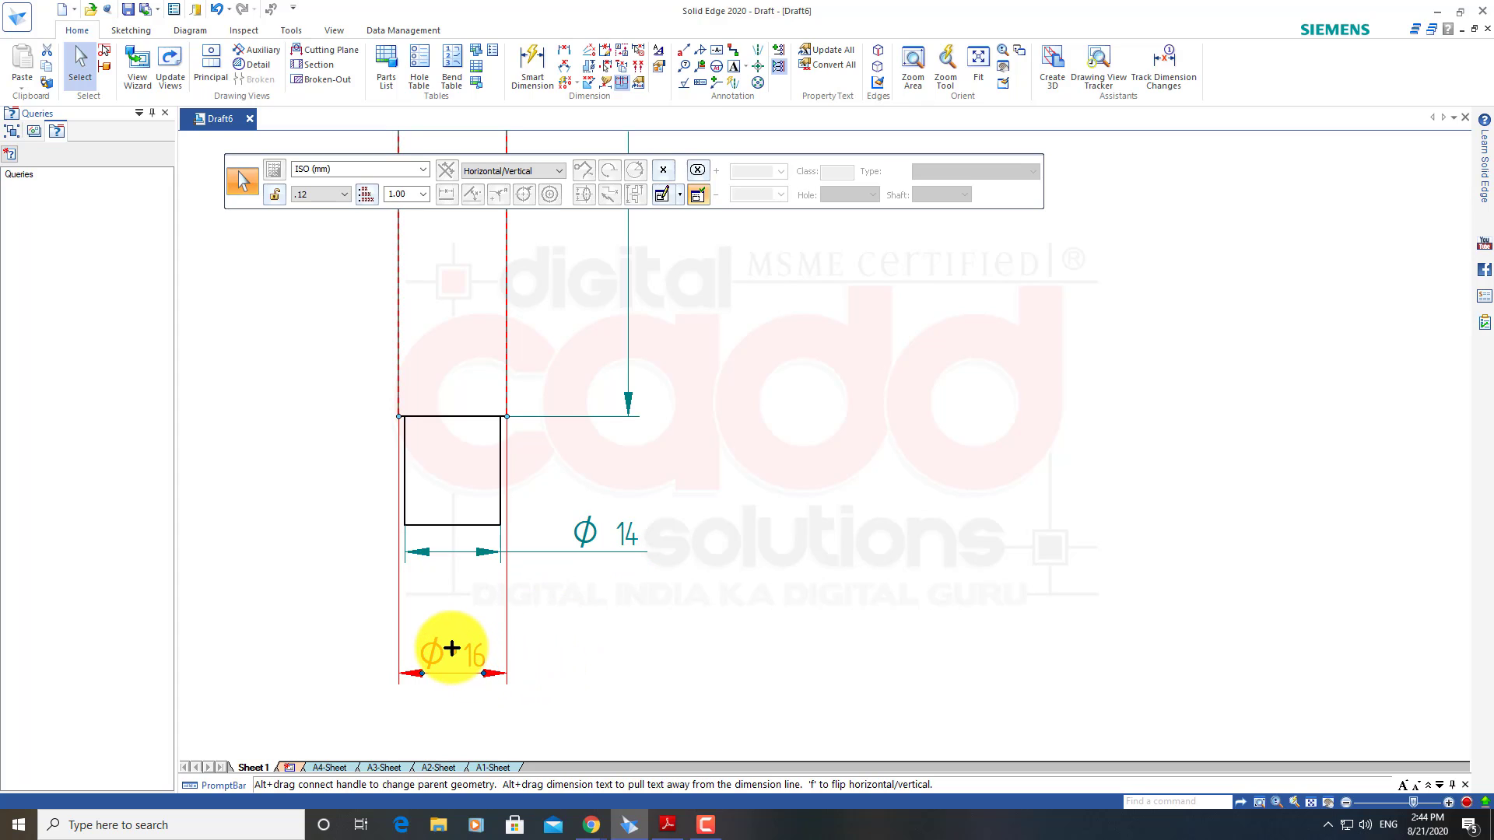
drag(452, 648, 569, 602)
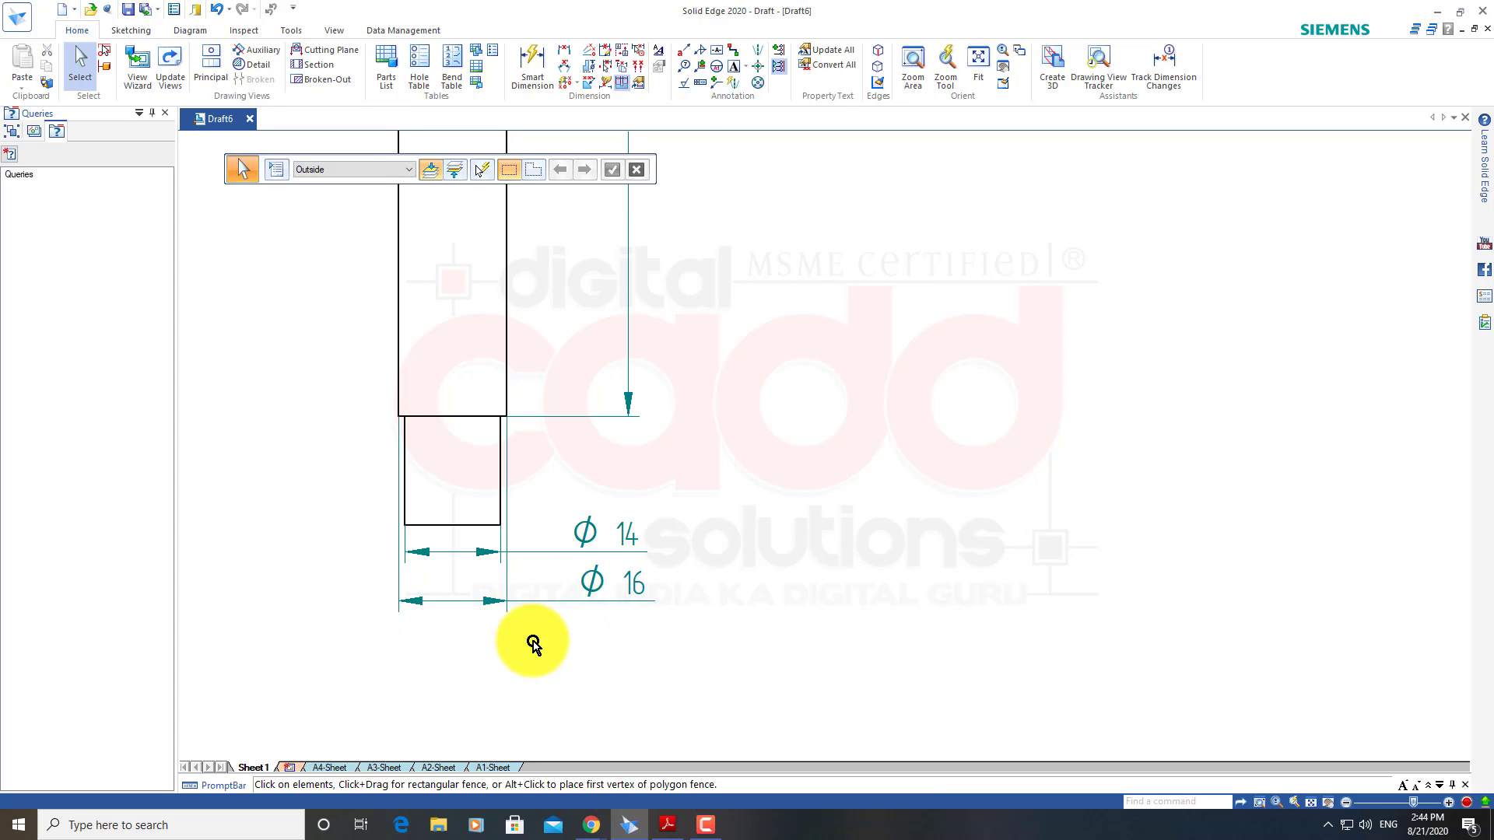
scroll(557, 677, down, 2)
scroll(593, 577, down, 2)
scroll(640, 465, up, 3)
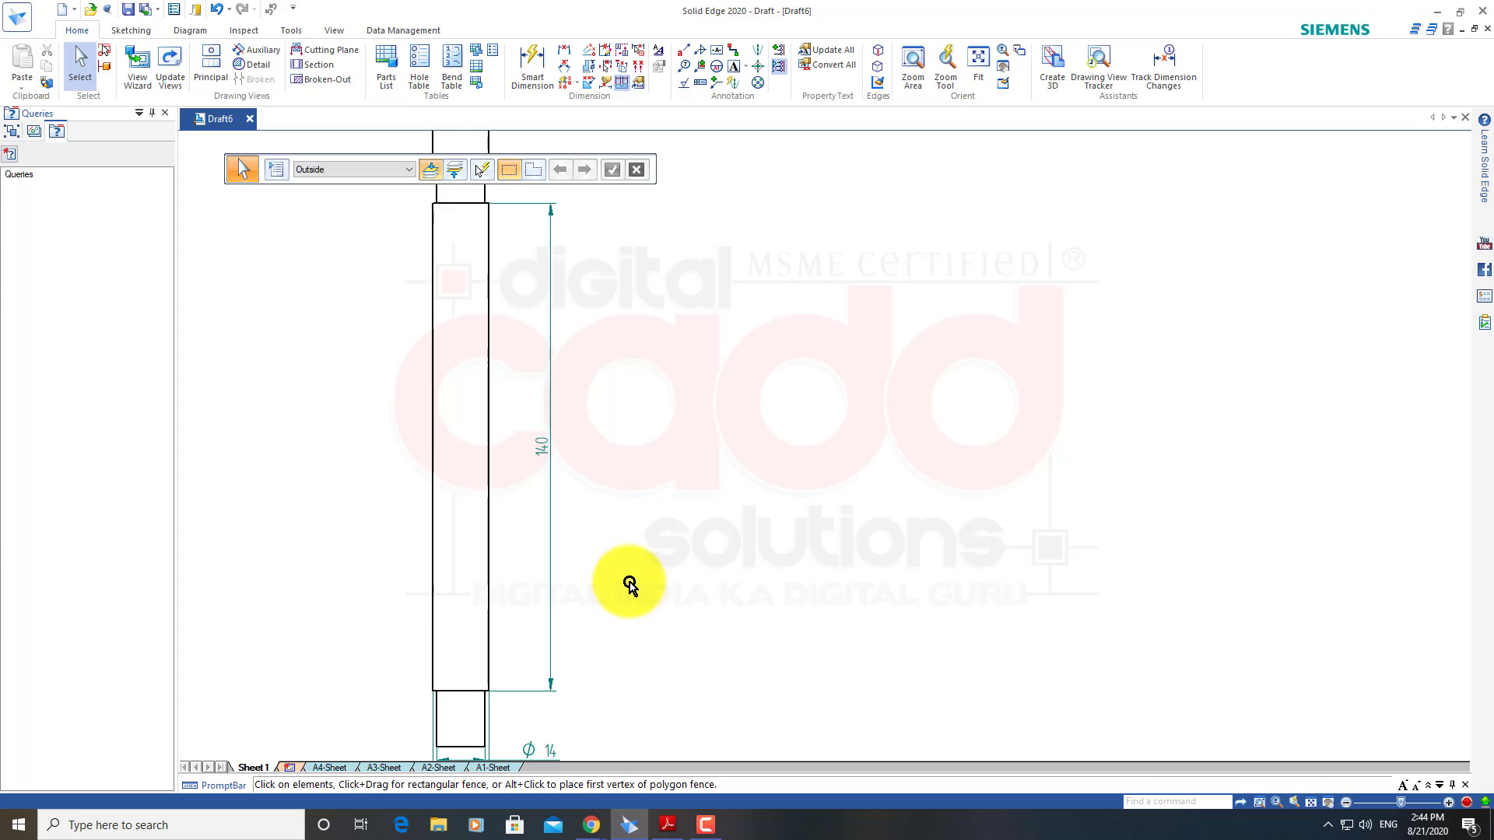
middle_drag(628, 584, 714, 597)
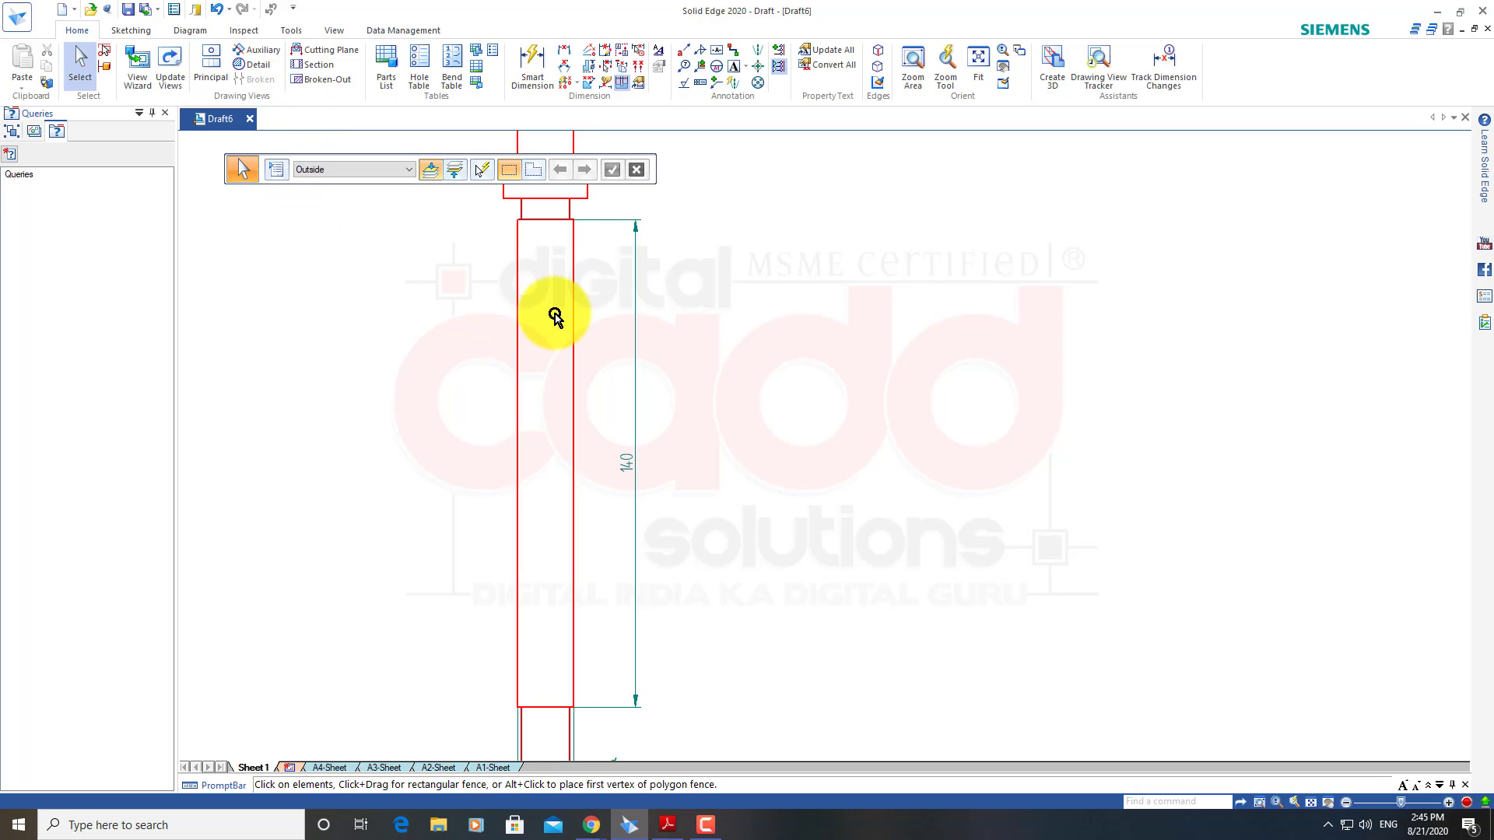
click(569, 308)
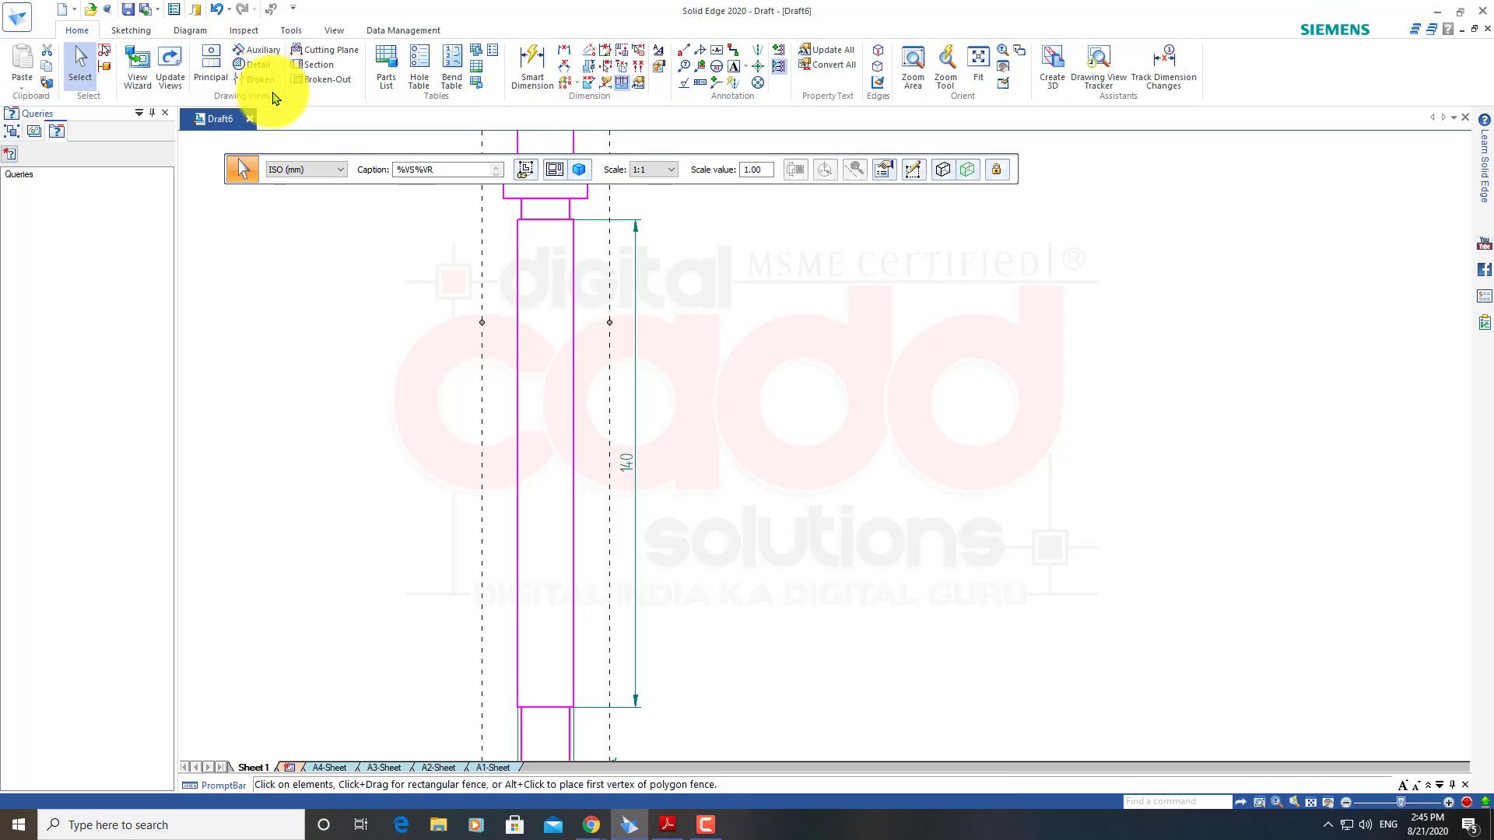
click(222, 74)
click(259, 79)
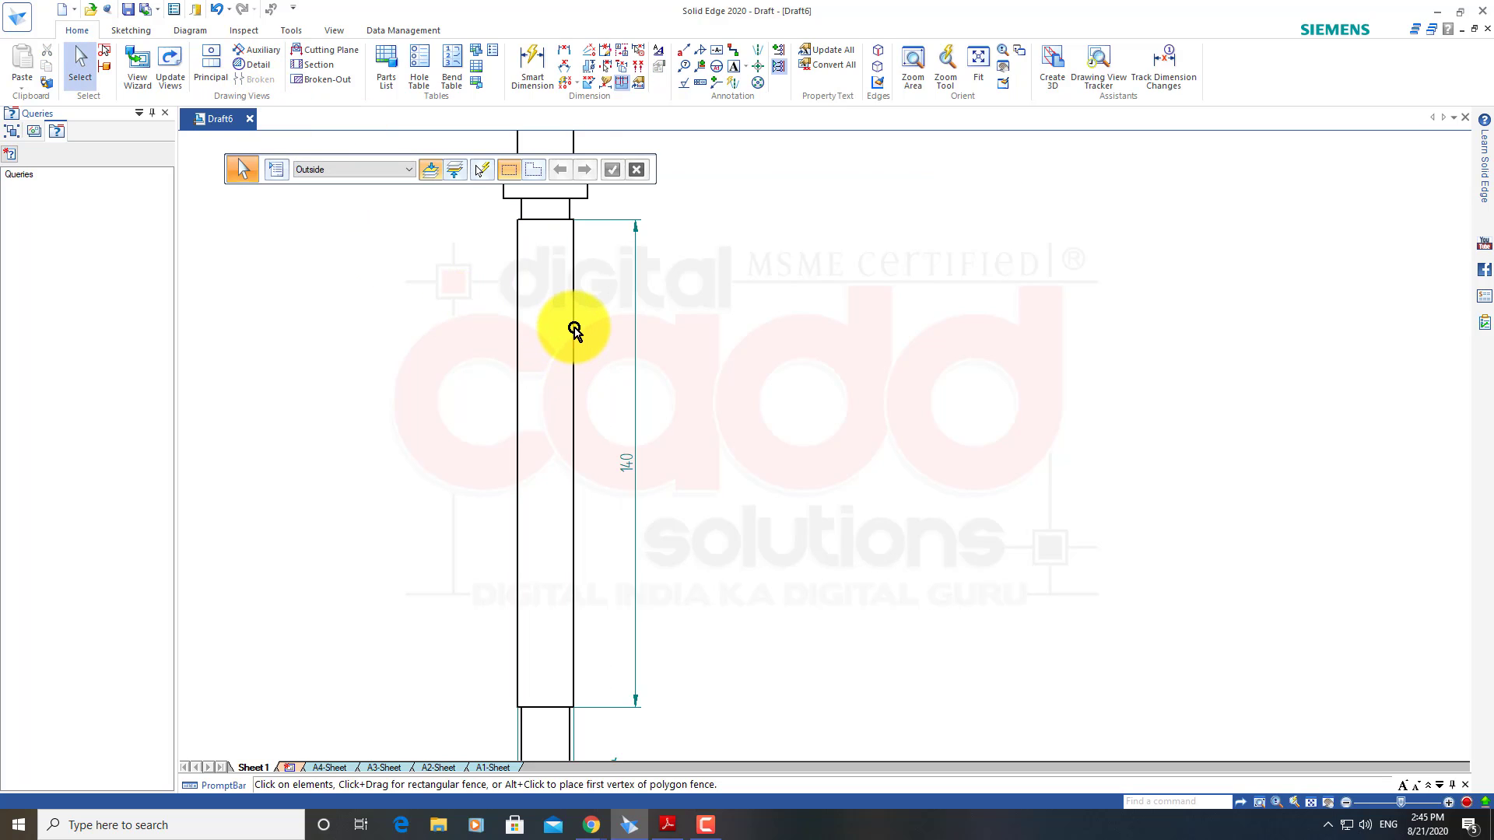
Start a horizontal broken view of the shaft with a 5 mm gap and two break lines
key(Escape)
click(567, 340)
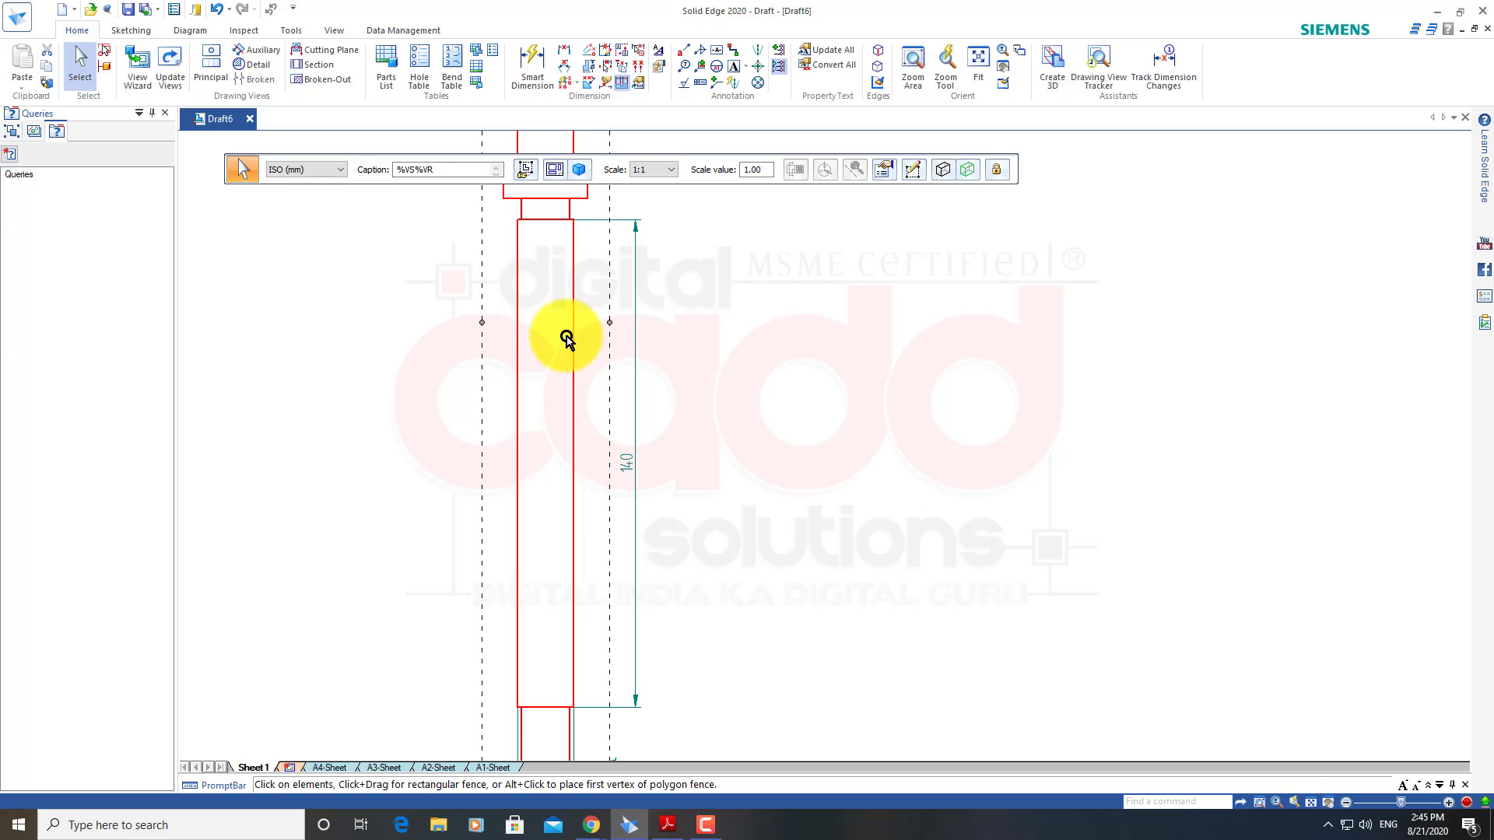
click(265, 86)
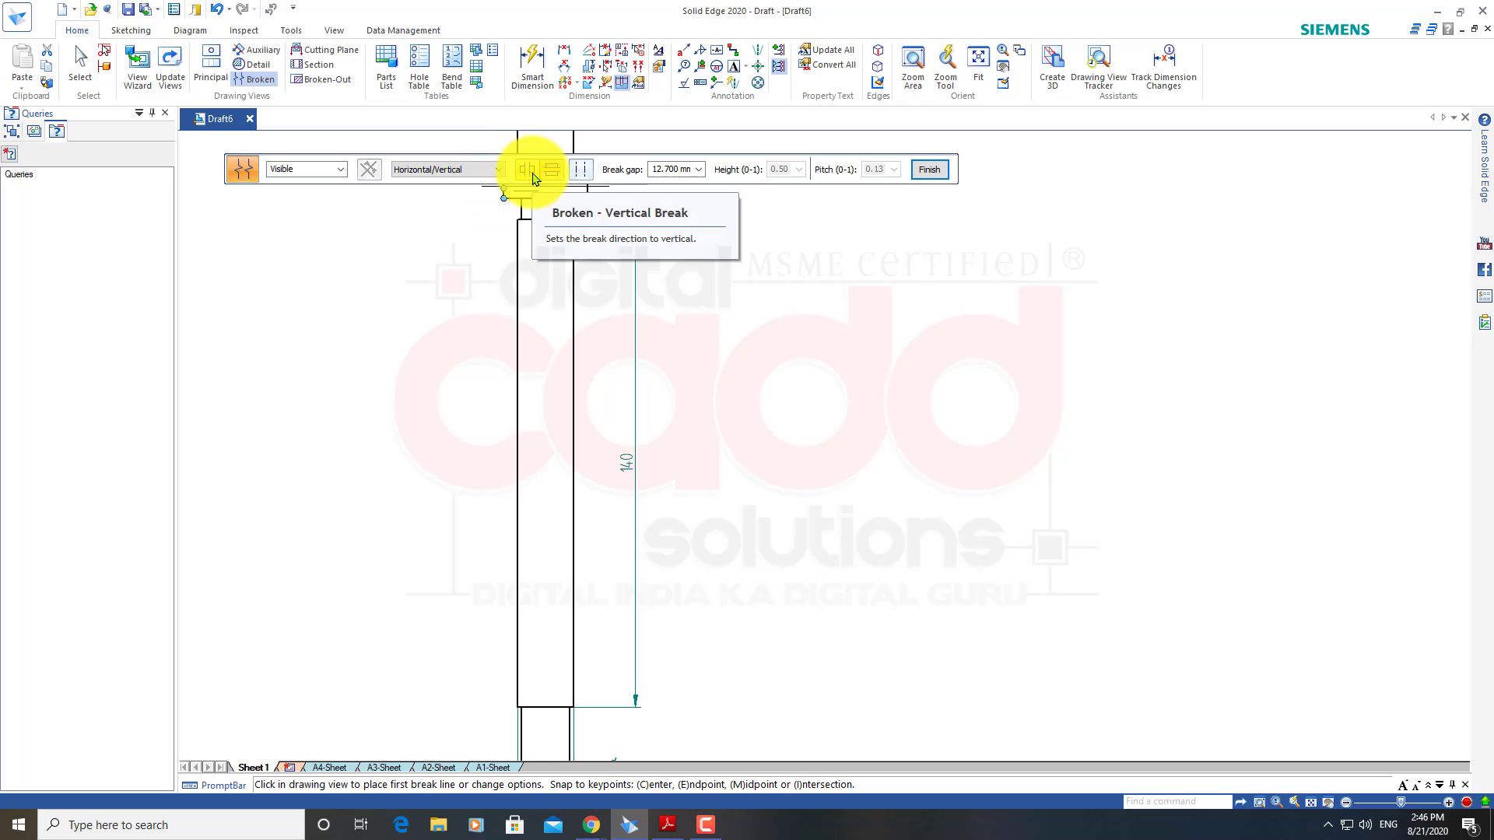
click(551, 177)
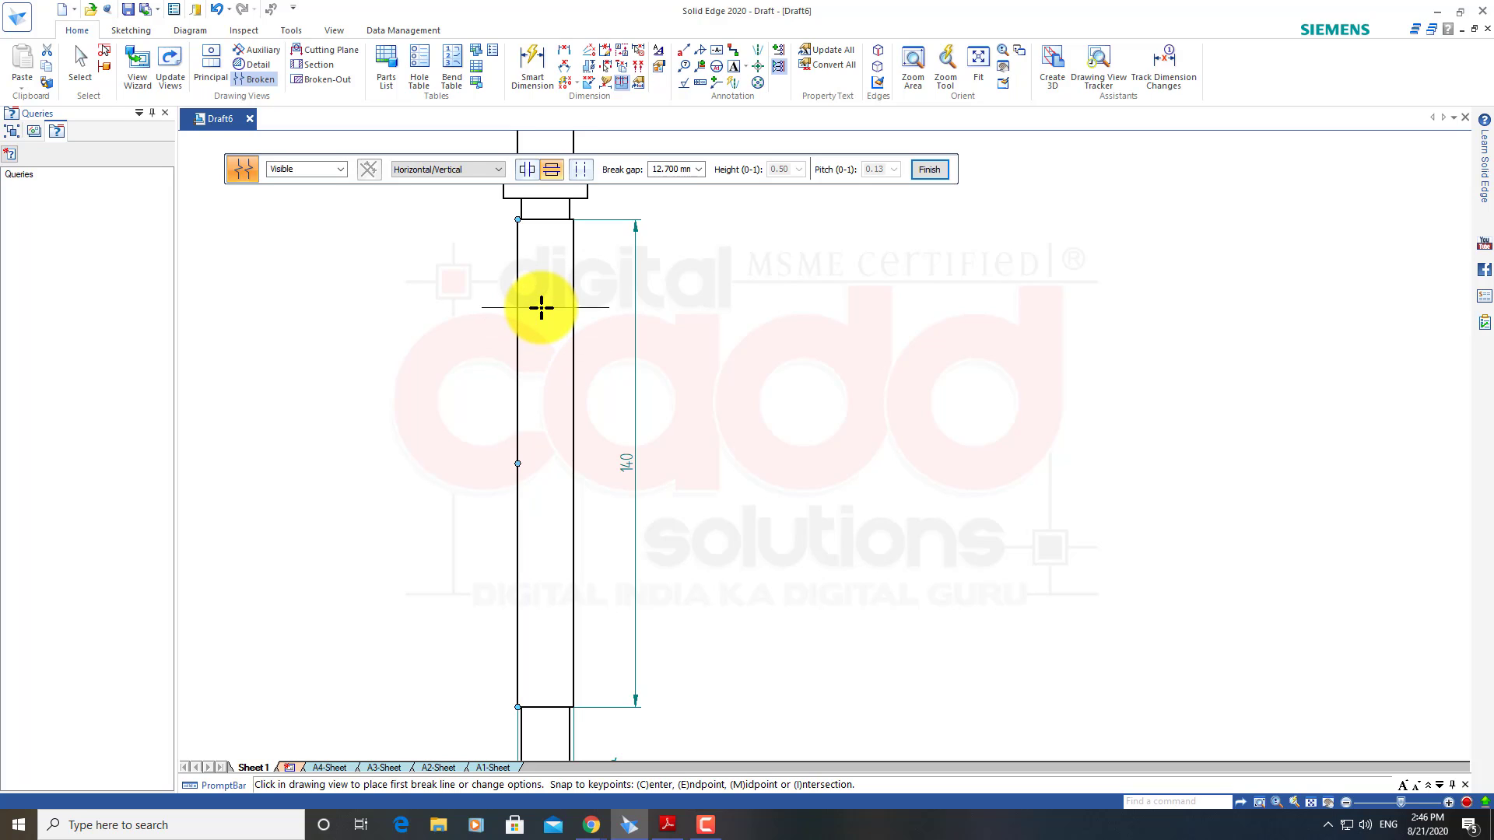
click(541, 307)
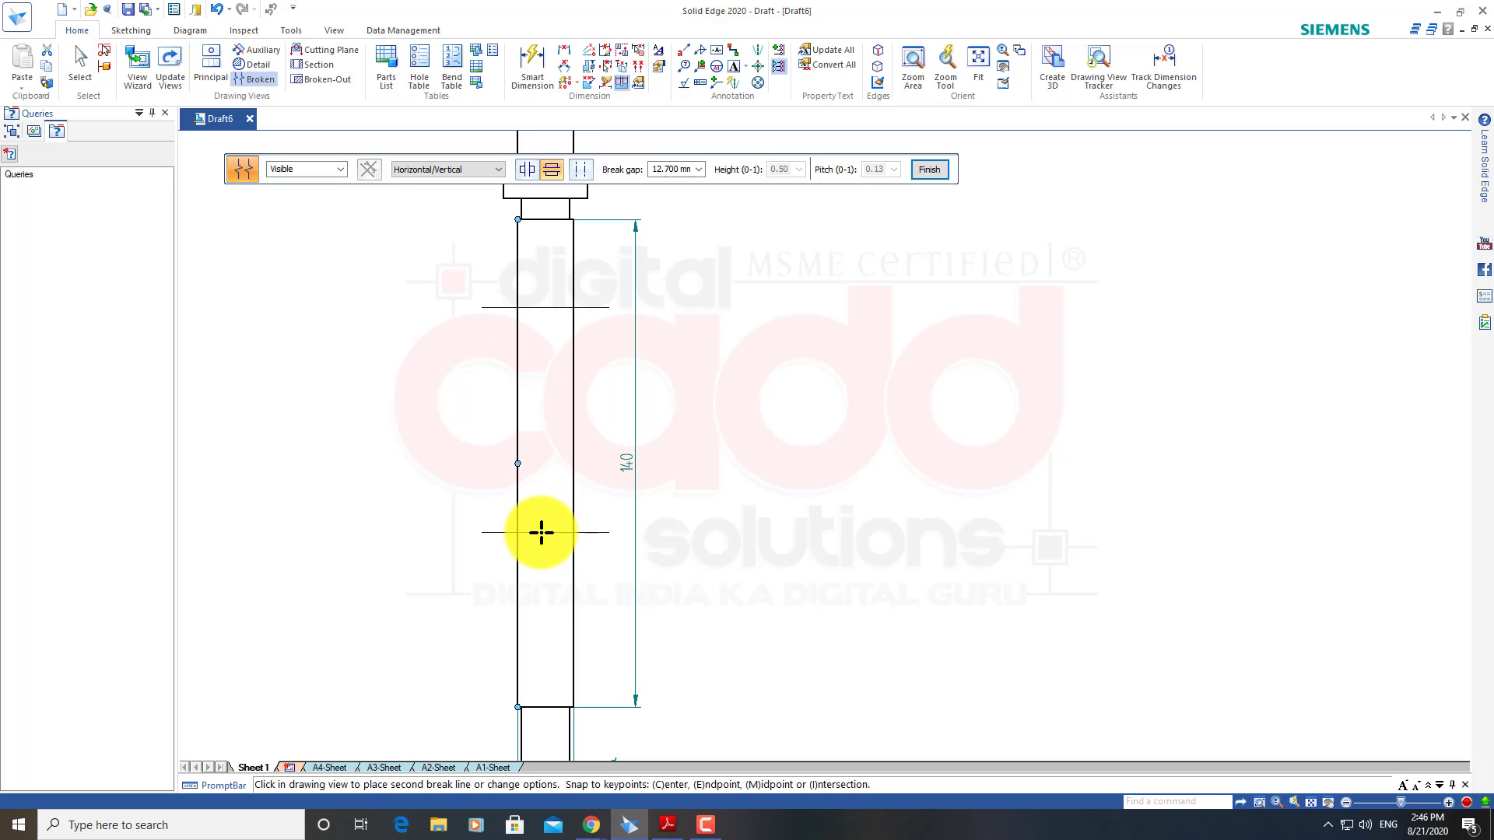
click(683, 169)
text(5.000)
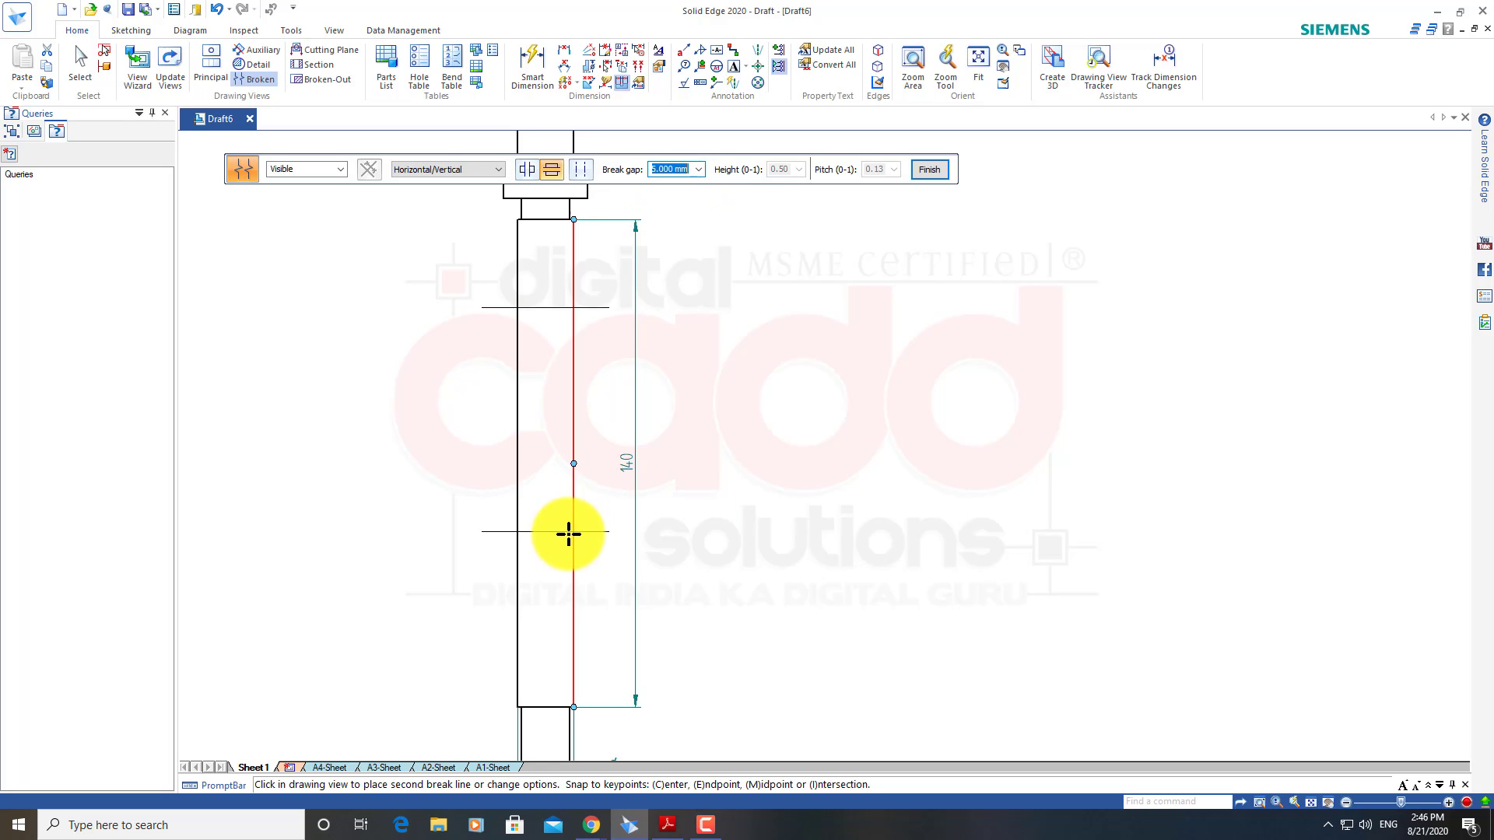
click(556, 593)
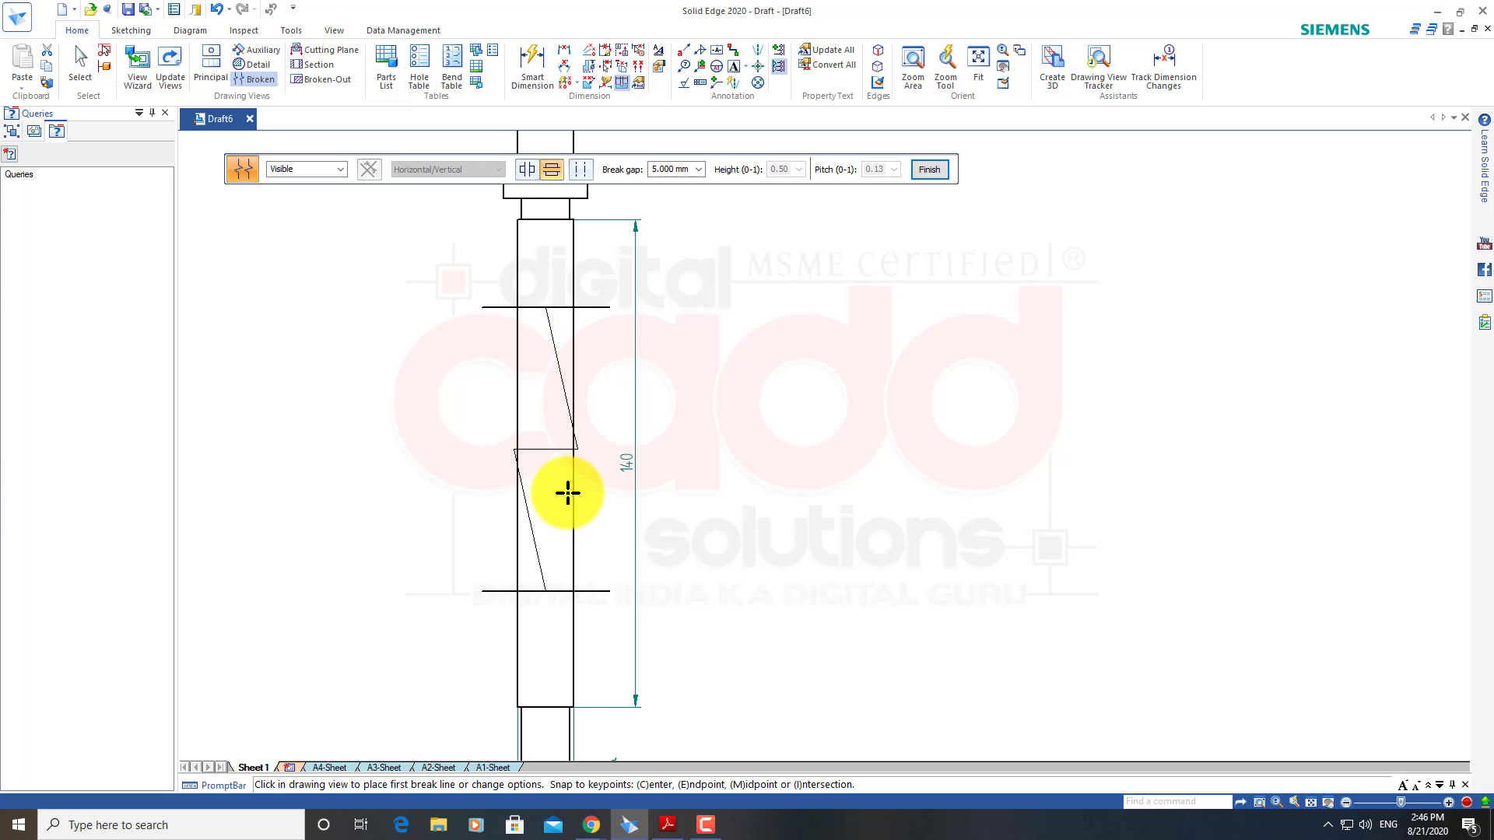
Finish the broken view with both horizontal break lines across the 140 section
click(930, 170)
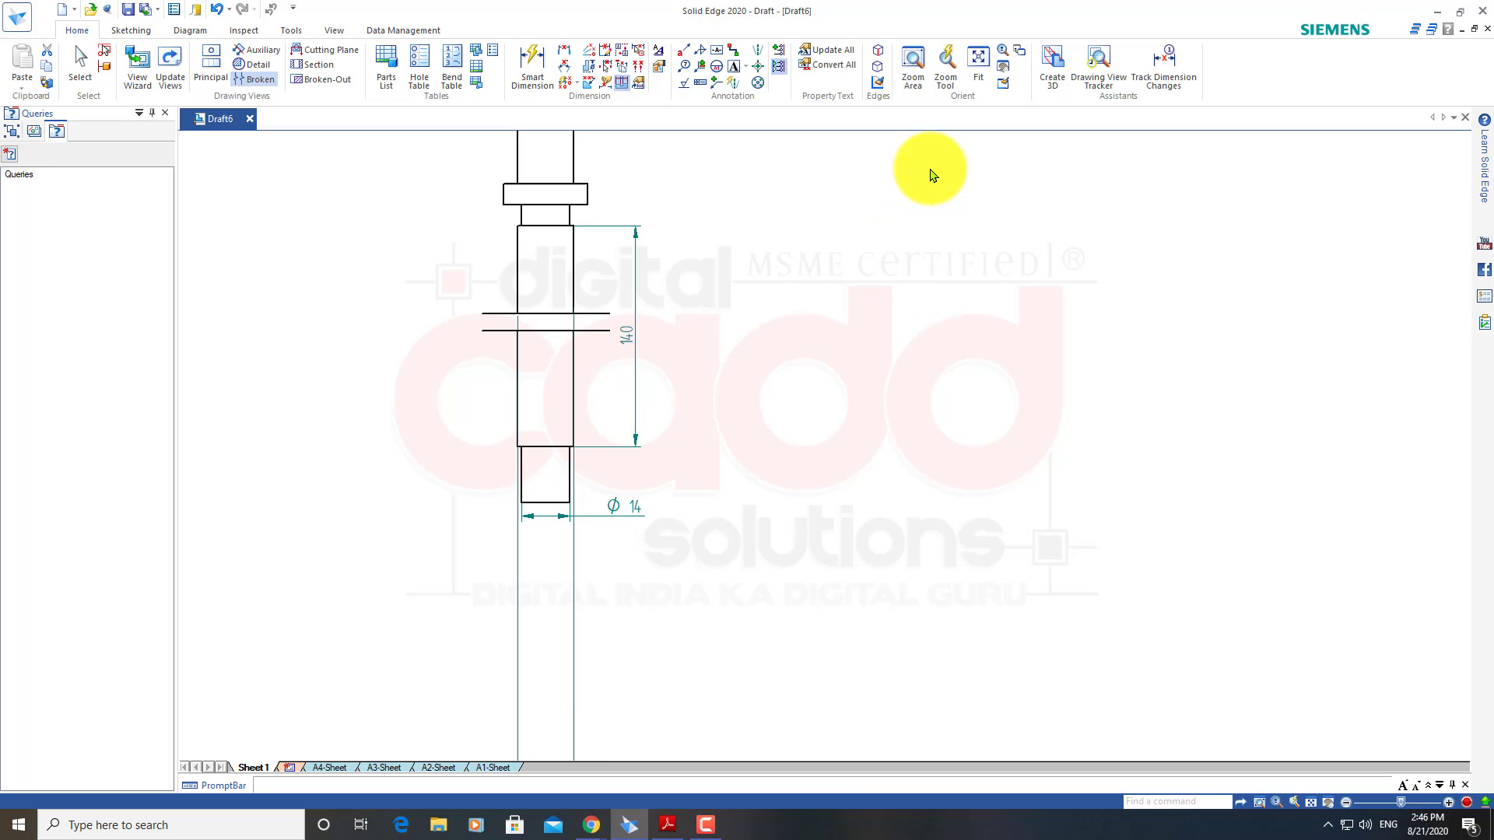
scroll(743, 486, down, 2)
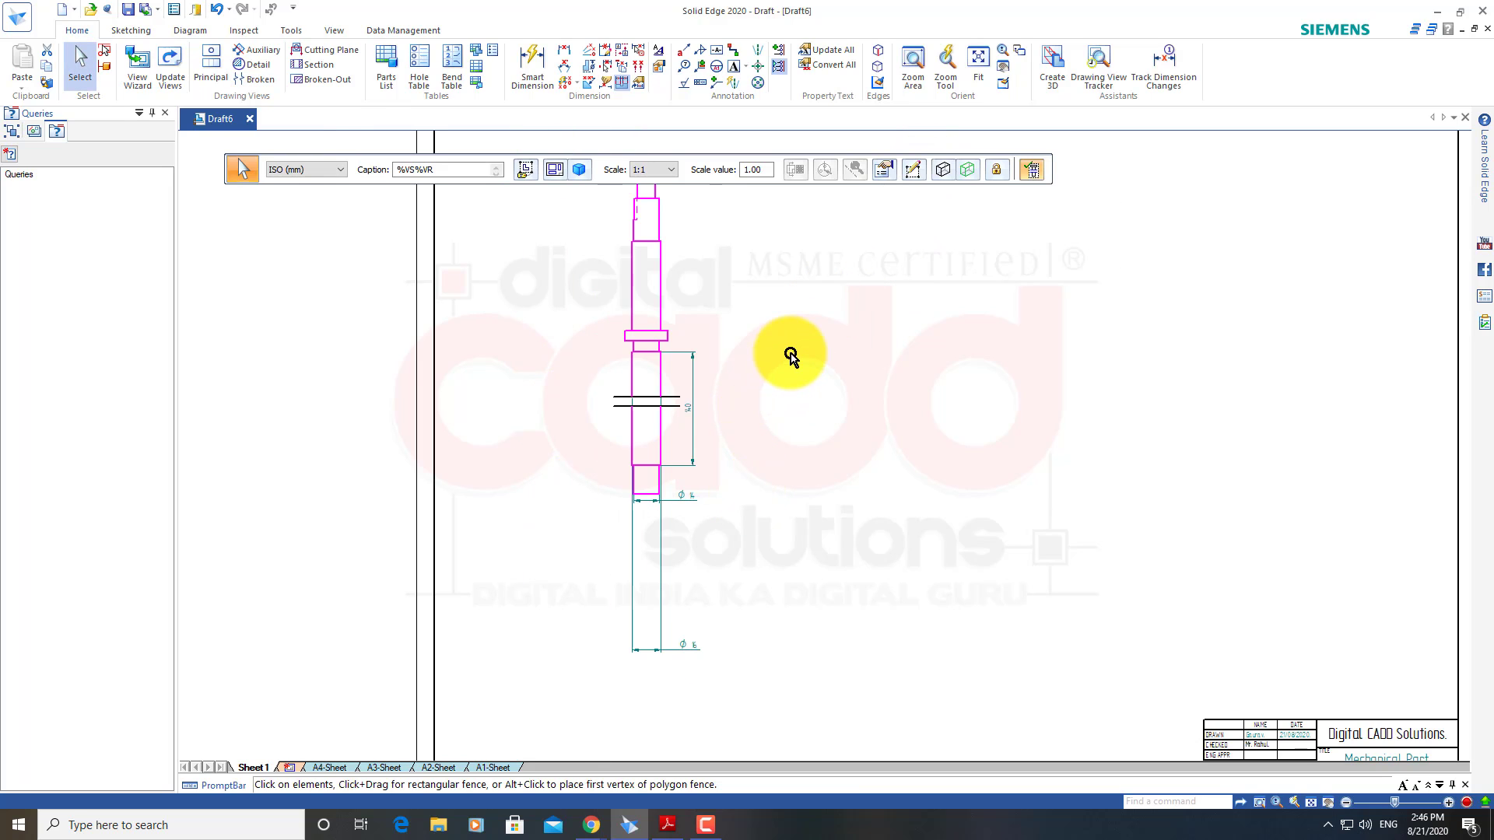
scroll(793, 344, up, 1)
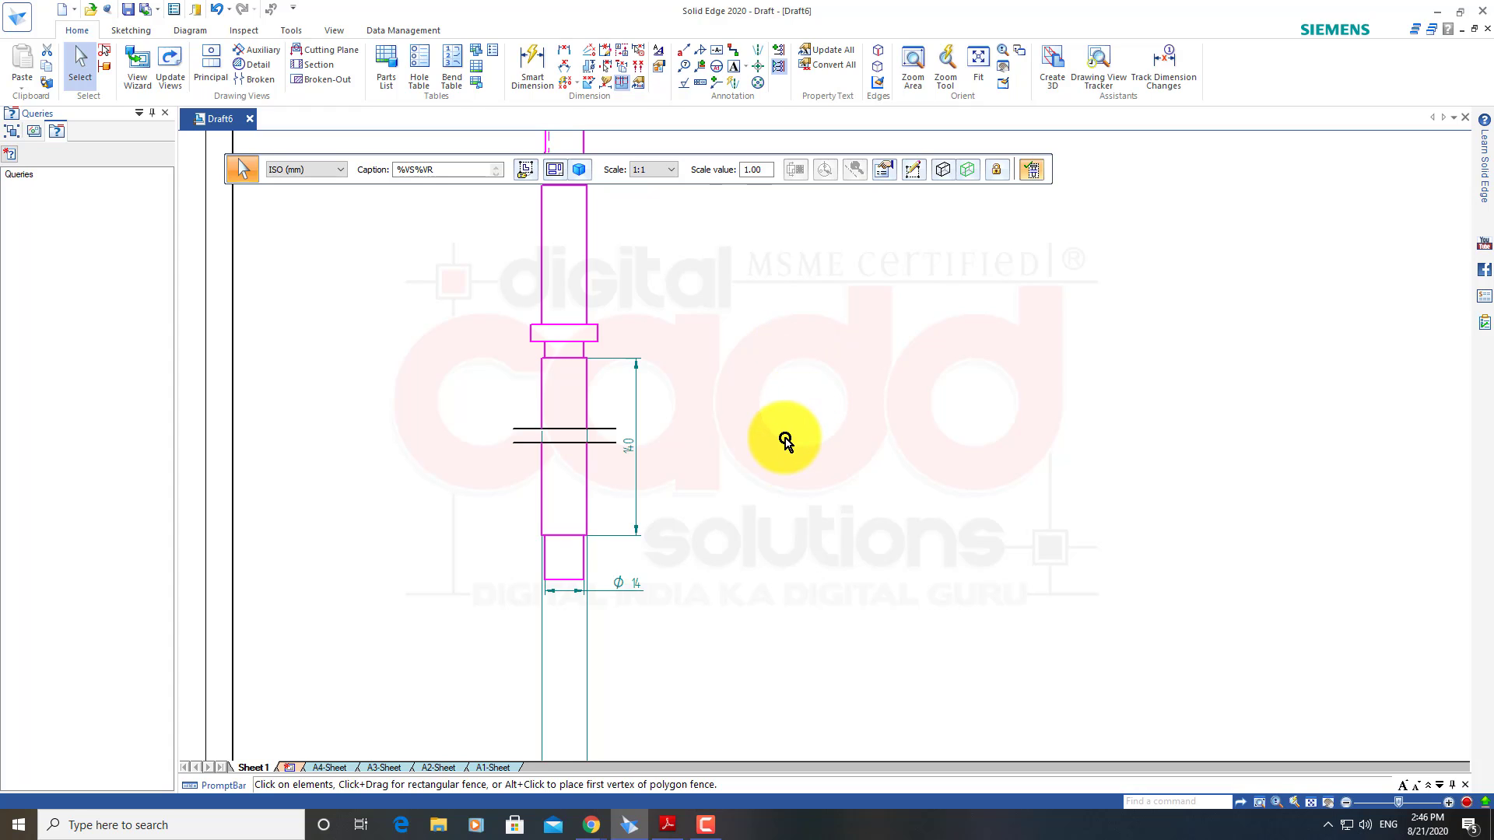
click(759, 483)
scroll(761, 561, down, 2)
scroll(701, 646, up, 1)
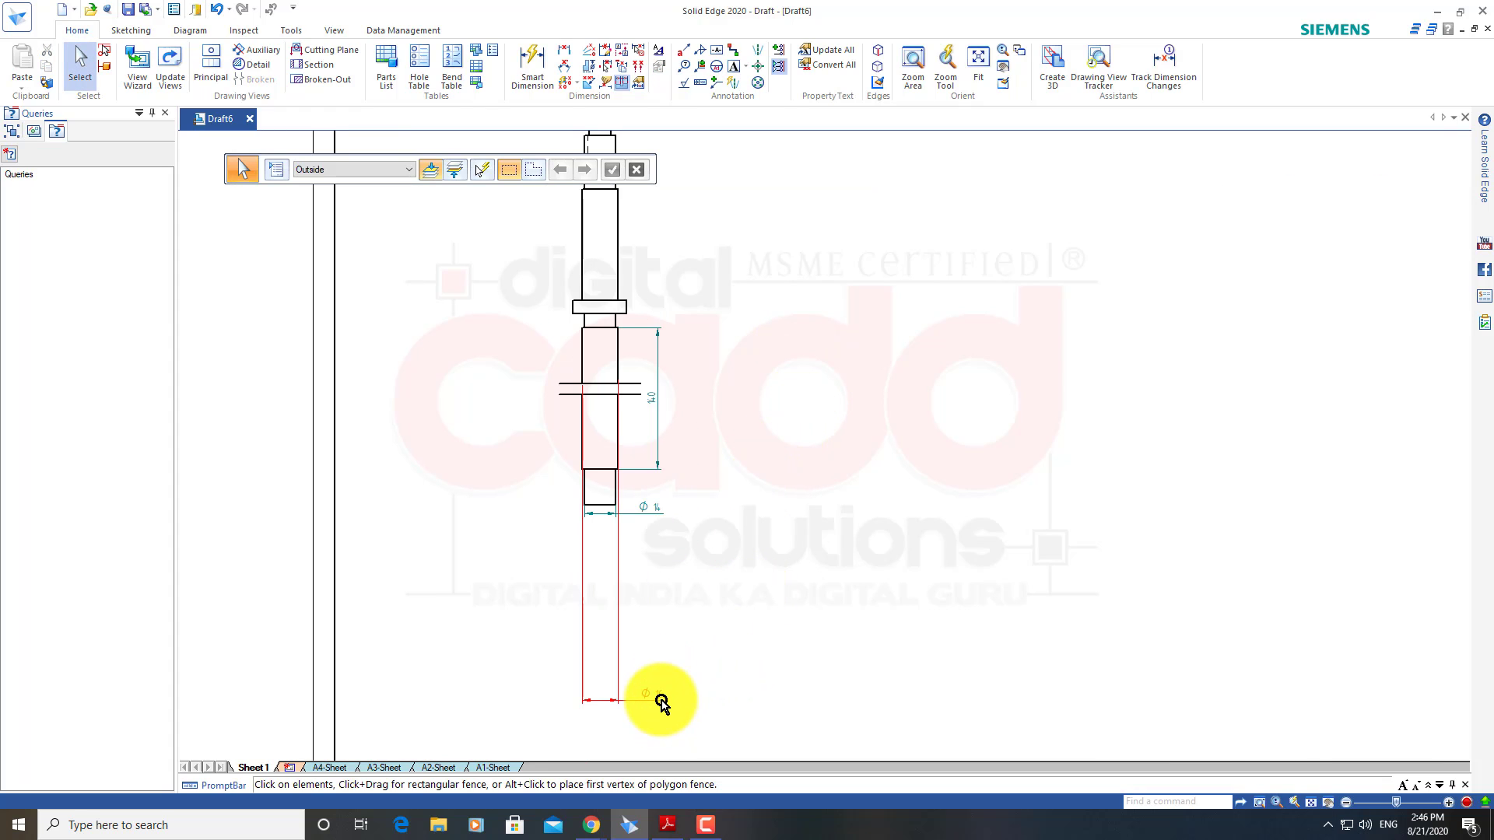
Move ⌀16 back up below ⌀14 and inspect the two break lines
drag(662, 694, 657, 534)
scroll(697, 310, up, 2)
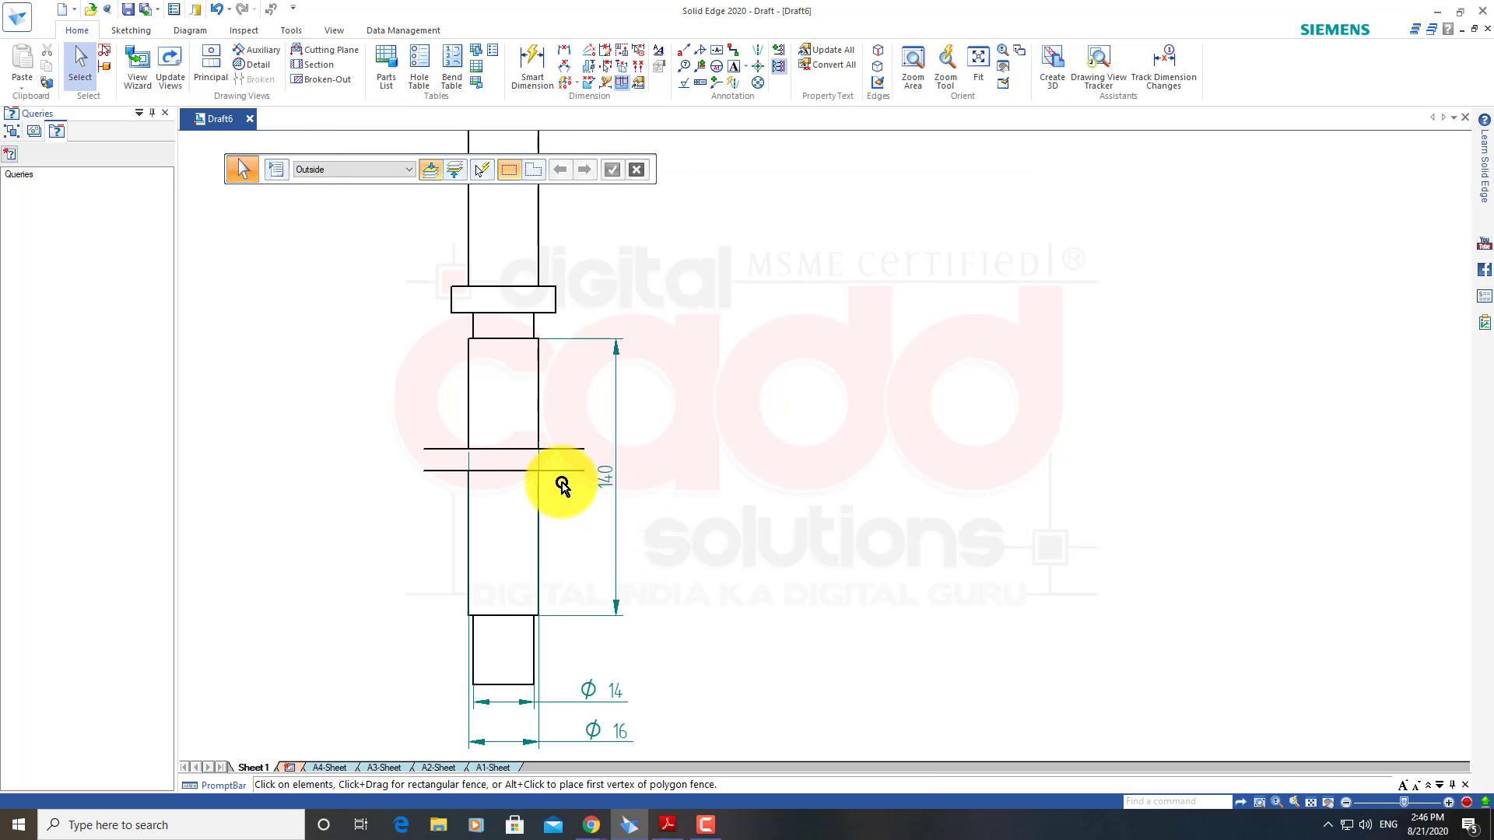
click(582, 449)
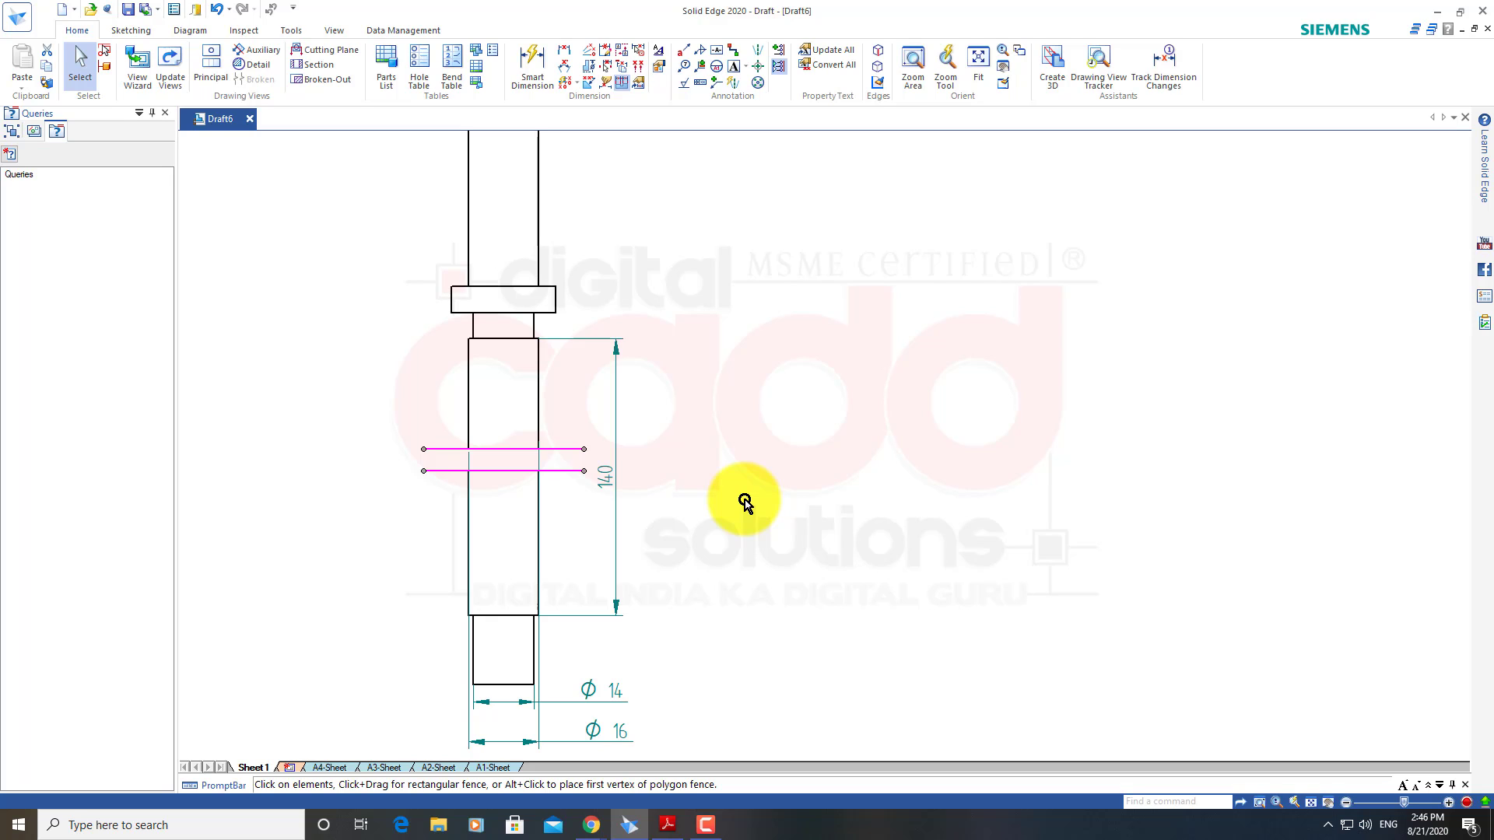
click(744, 502)
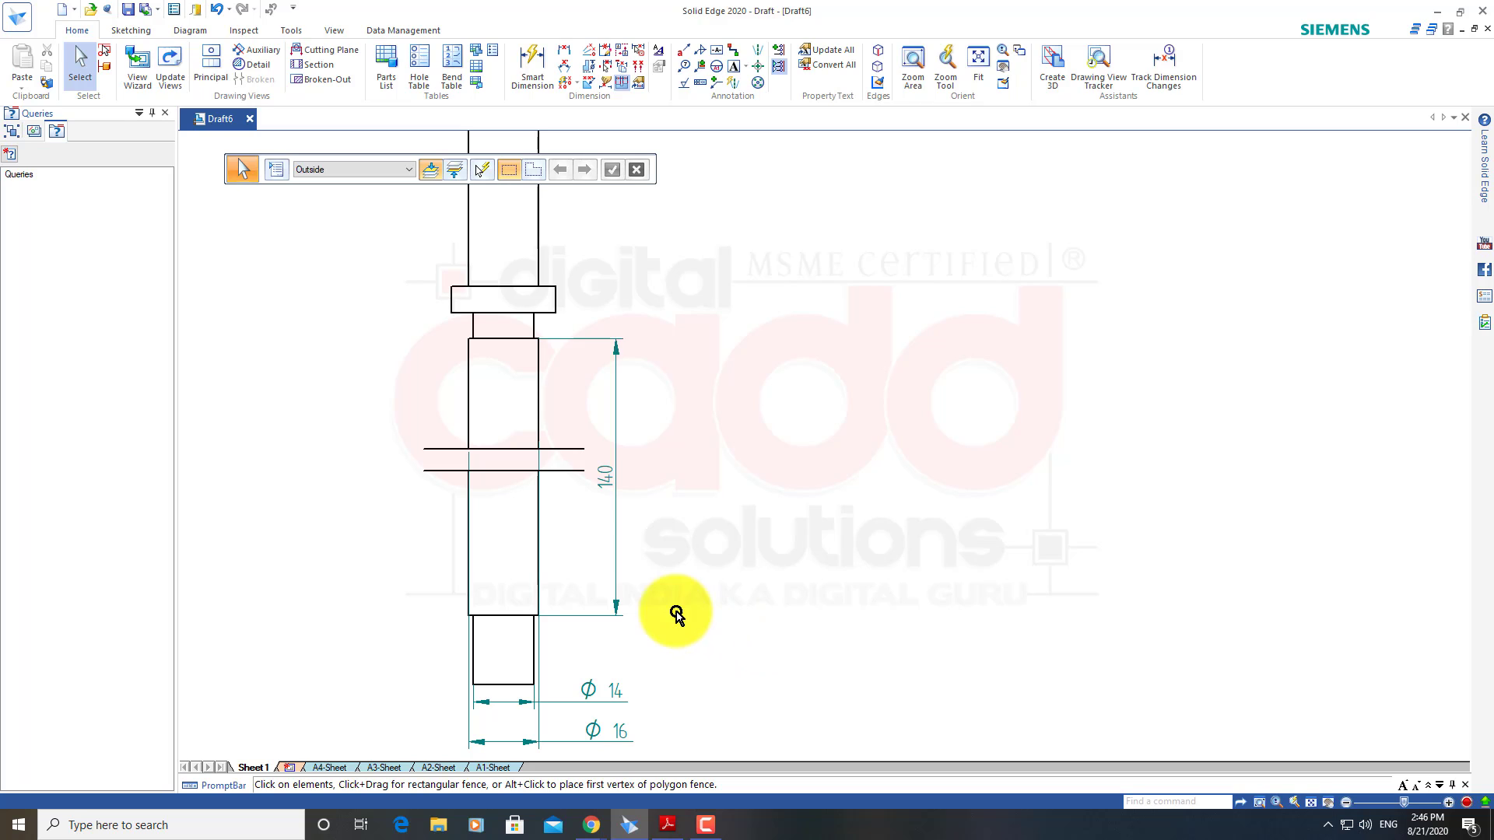
scroll(505, 445, up, 1)
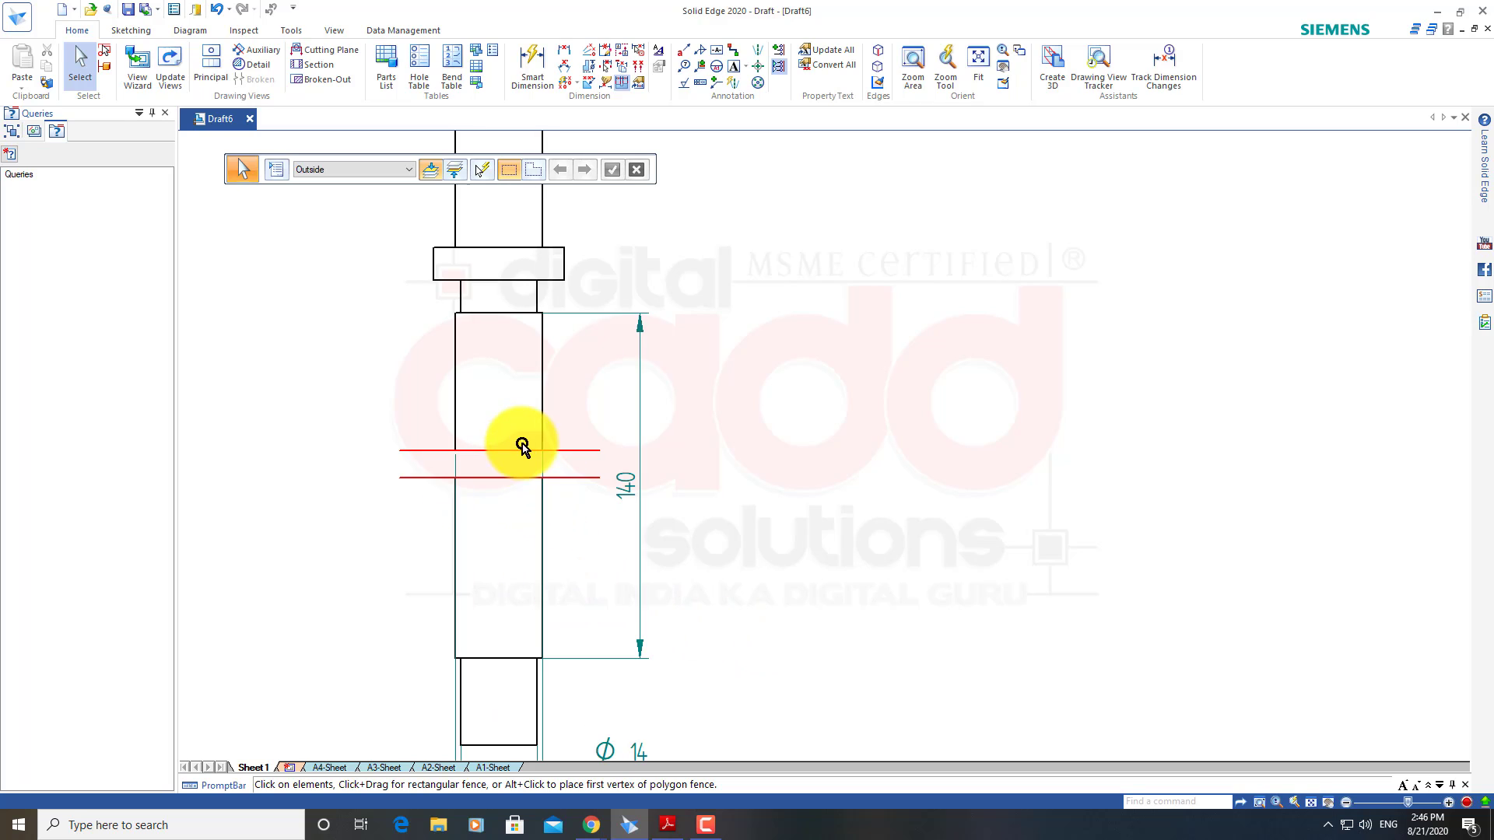
scroll(505, 445, up, 1)
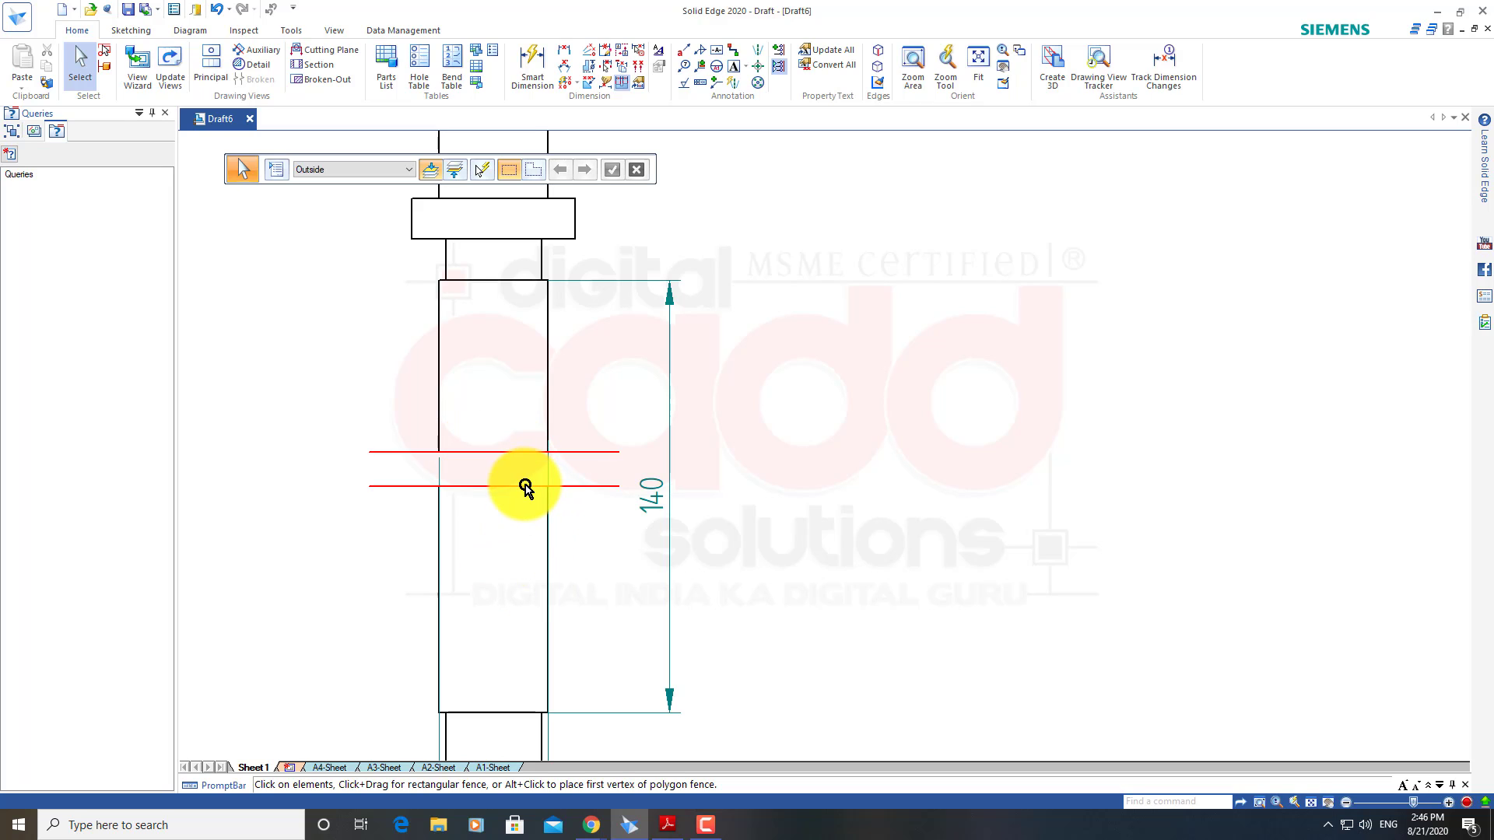
click(706, 827)
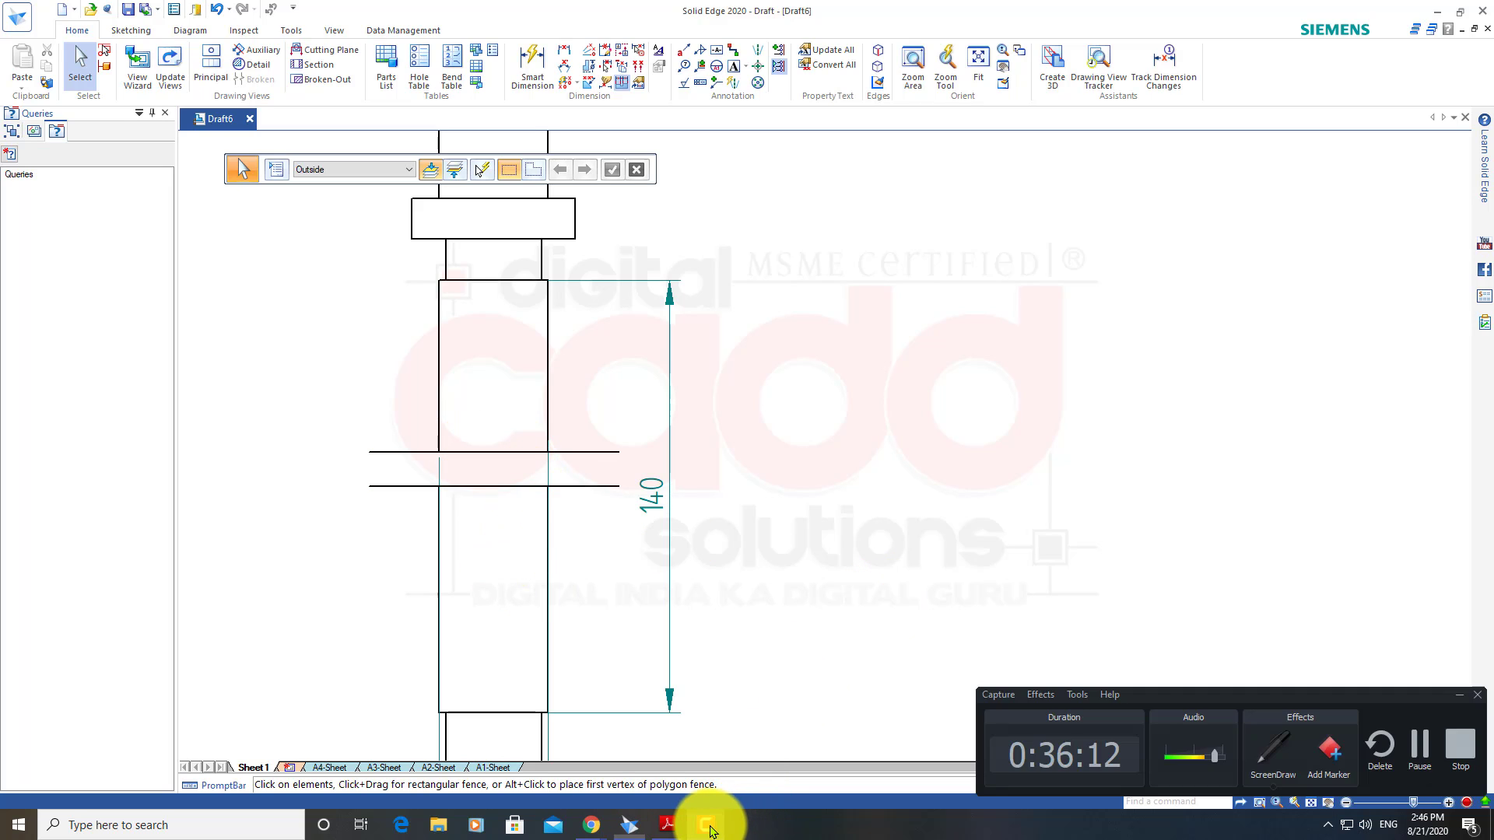
click(707, 826)
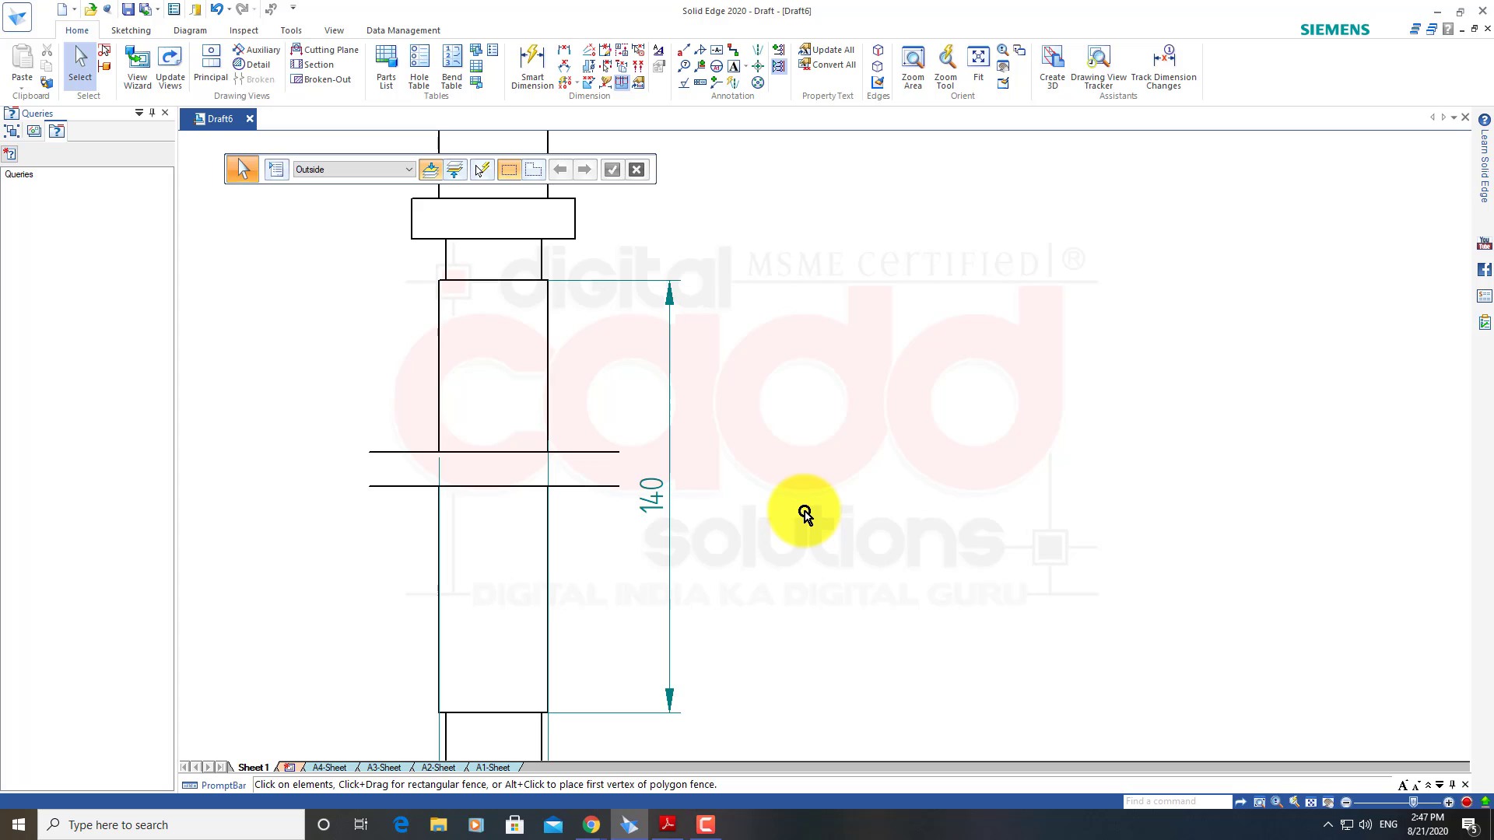
Undo the break to restore the full-length shaft and select its drawing view
key(ctrl+z)
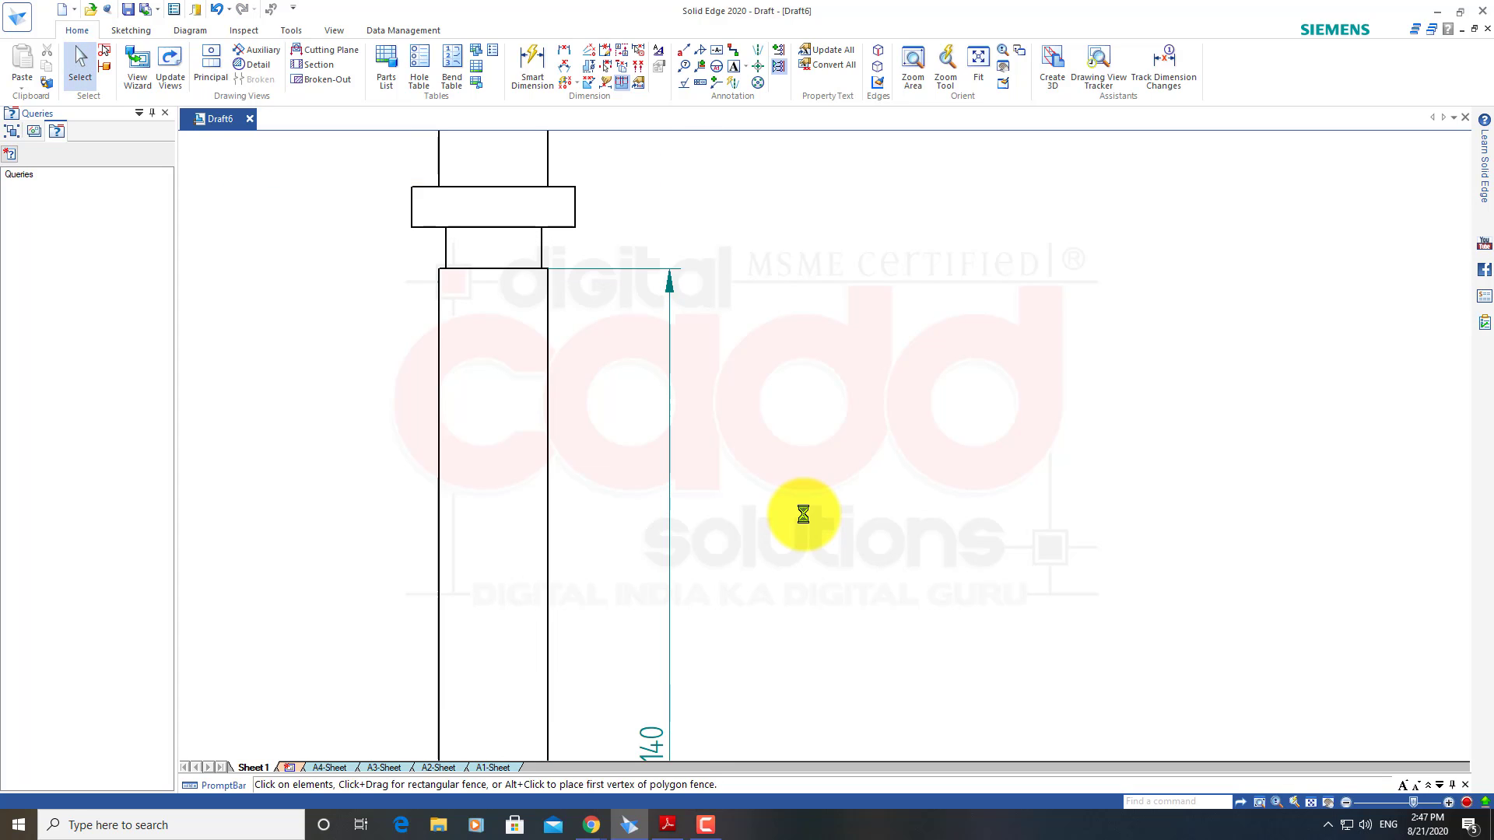
scroll(841, 552, down, 3)
middle_drag(873, 667, 733, 584)
scroll(685, 531, up, 4)
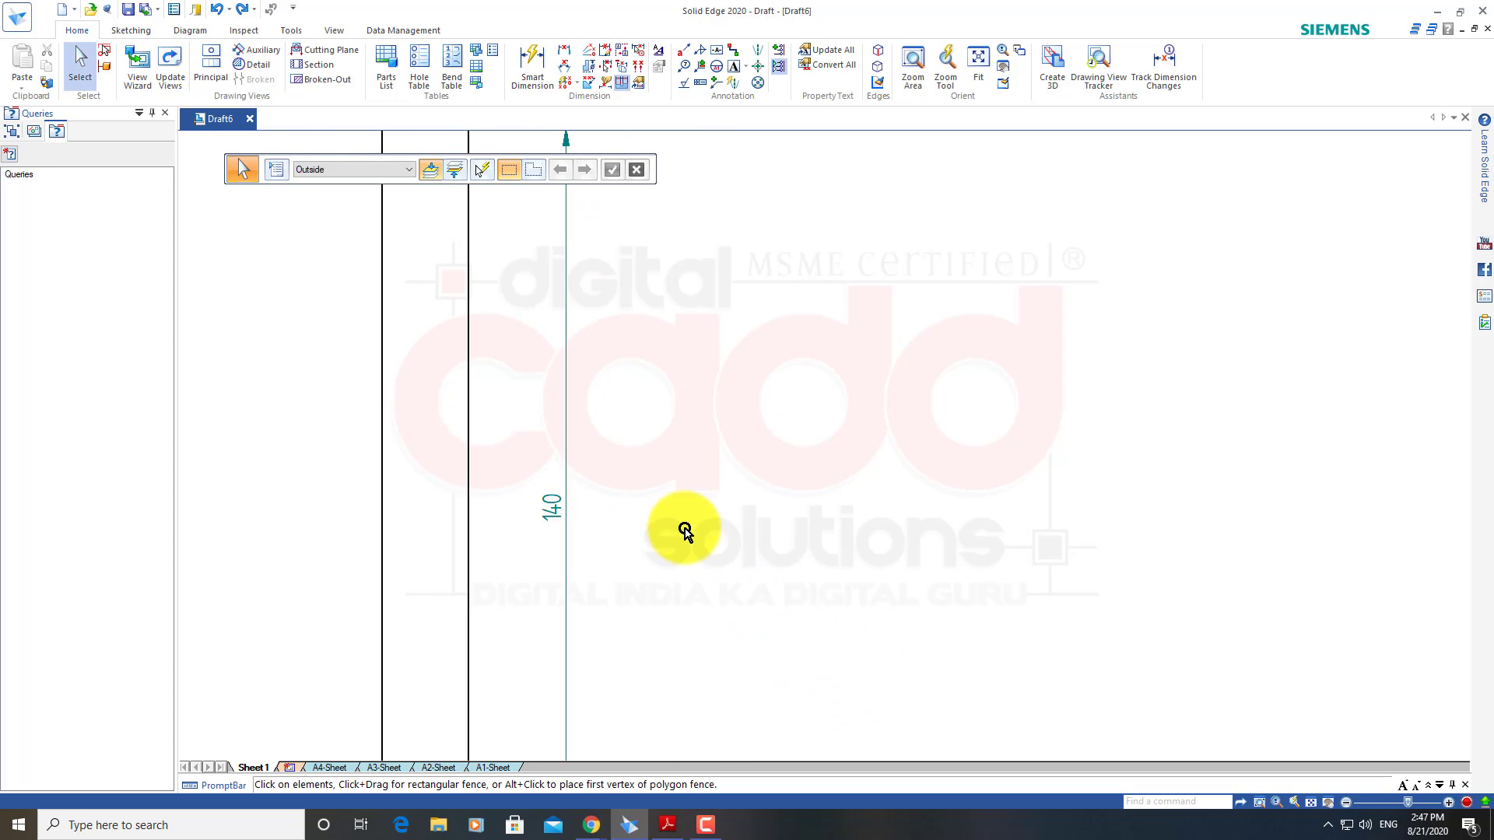
scroll(685, 532, down, 2)
scroll(708, 607, up, 1)
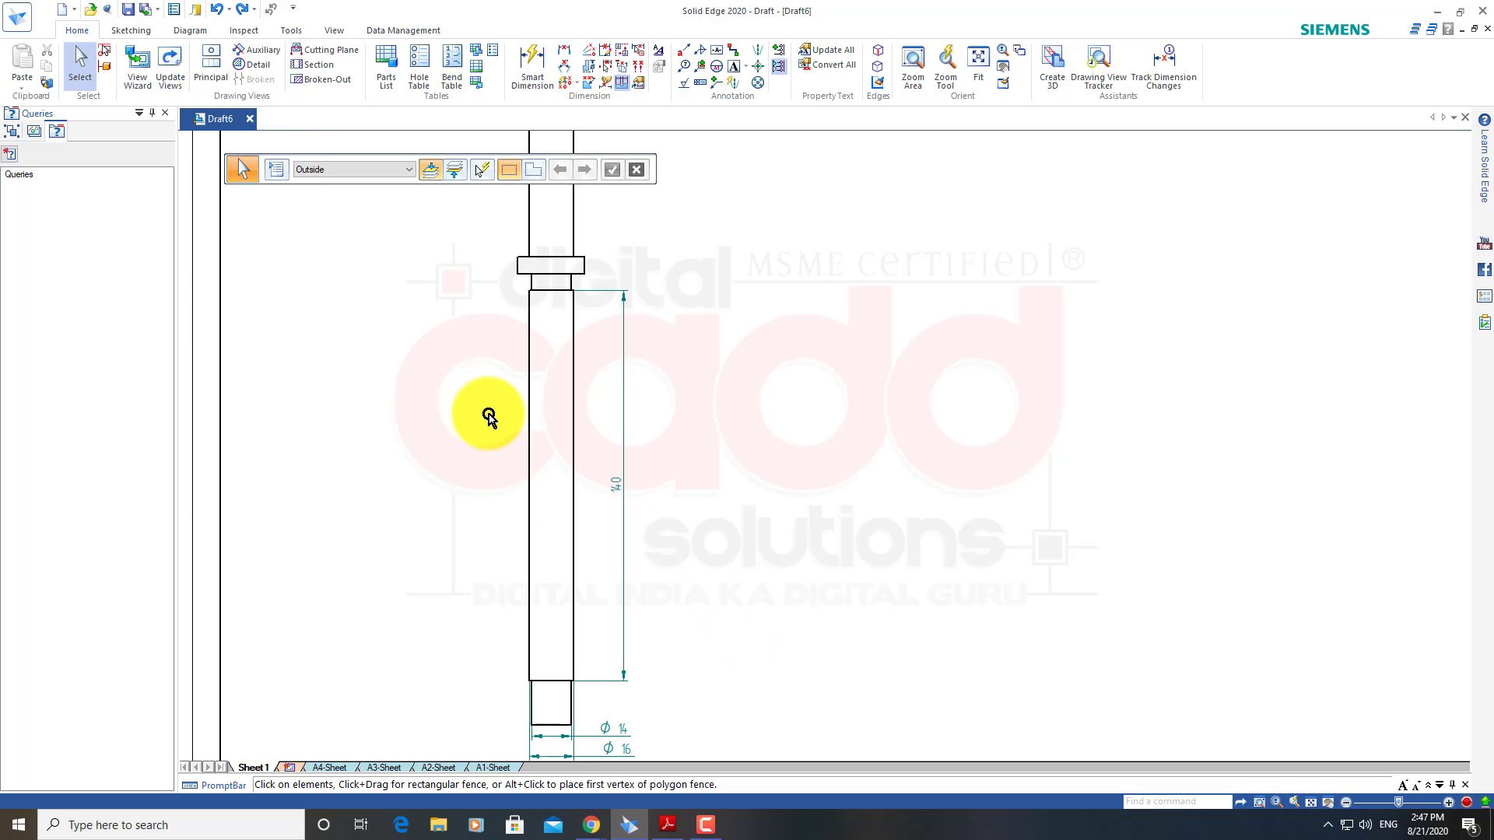
click(573, 381)
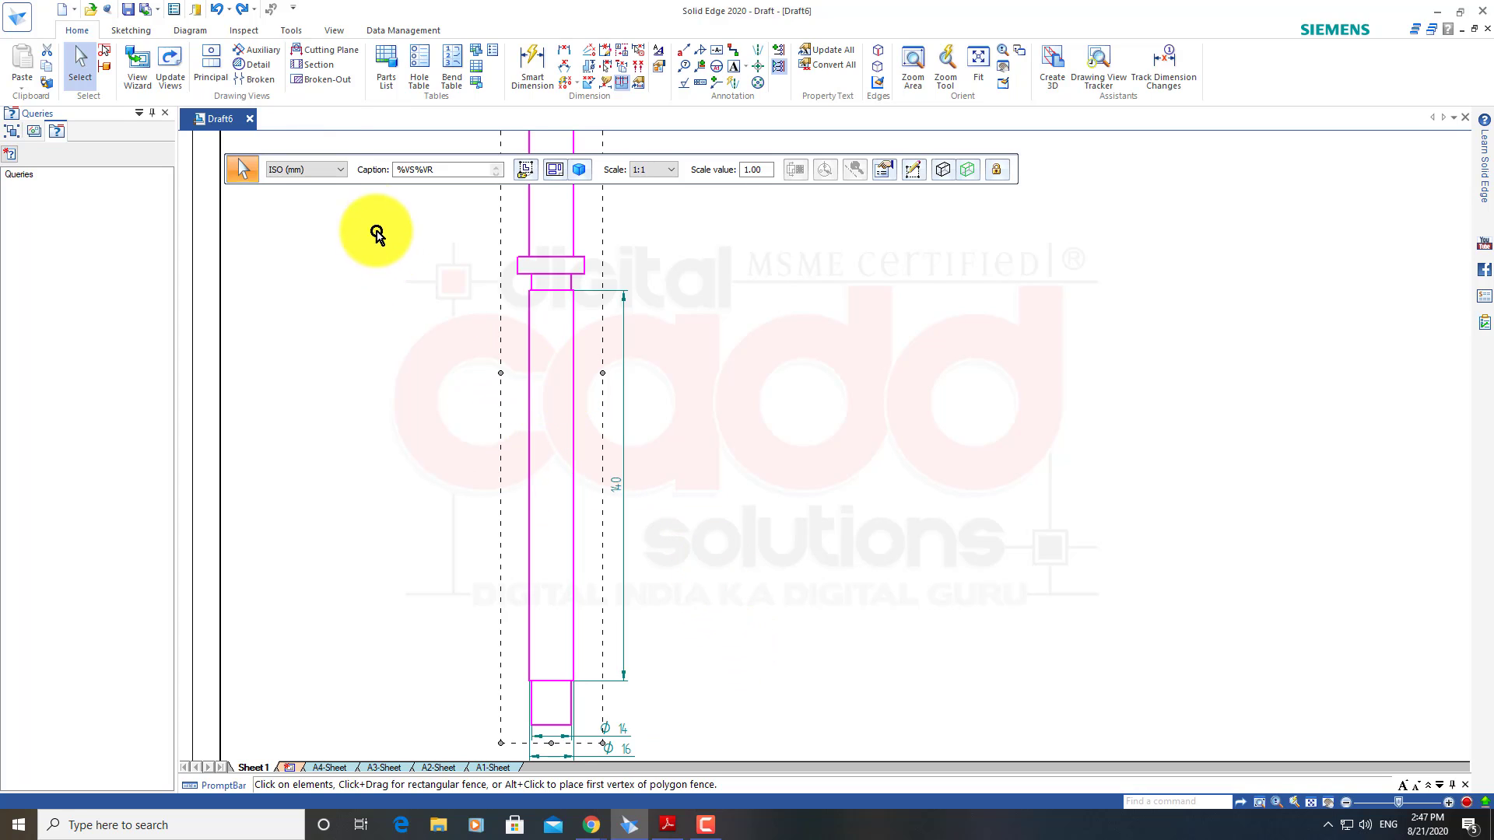
Break the shaft view across its 140-long section between two new break lines
click(266, 88)
scroll(550, 281, up, 2)
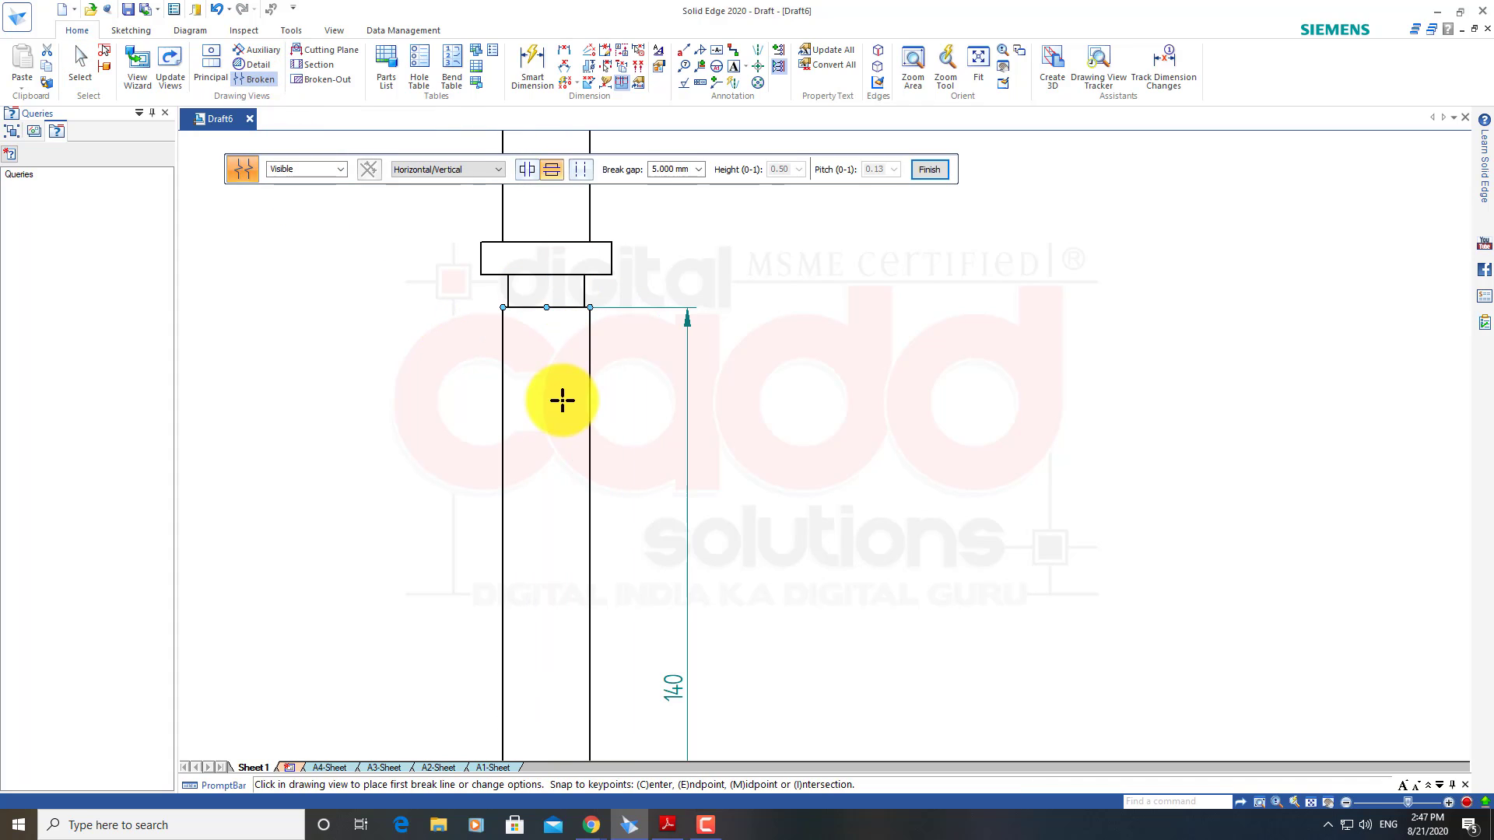
click(576, 438)
scroll(511, 432, down, 3)
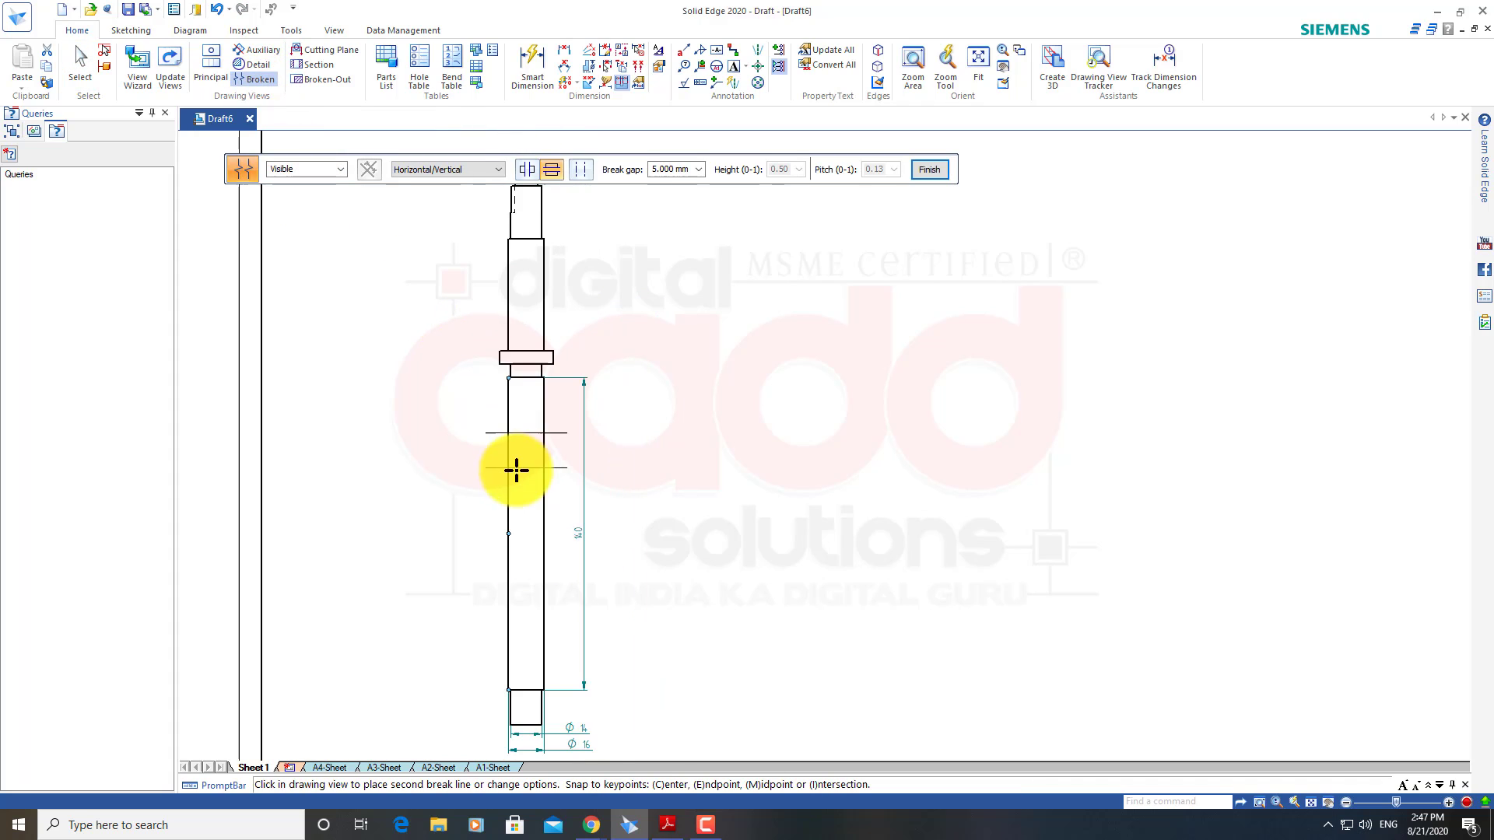
click(530, 633)
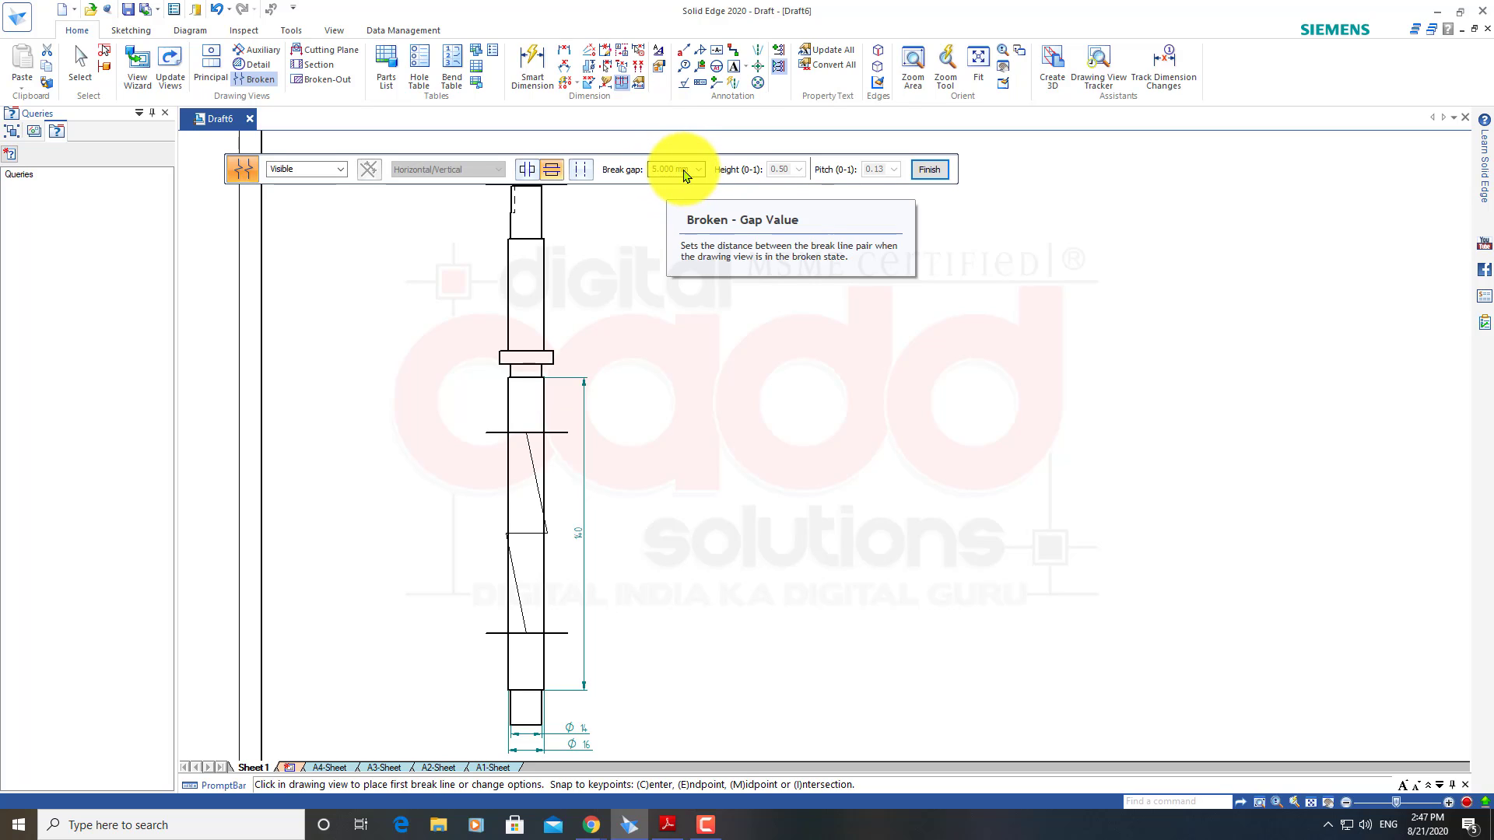
click(932, 176)
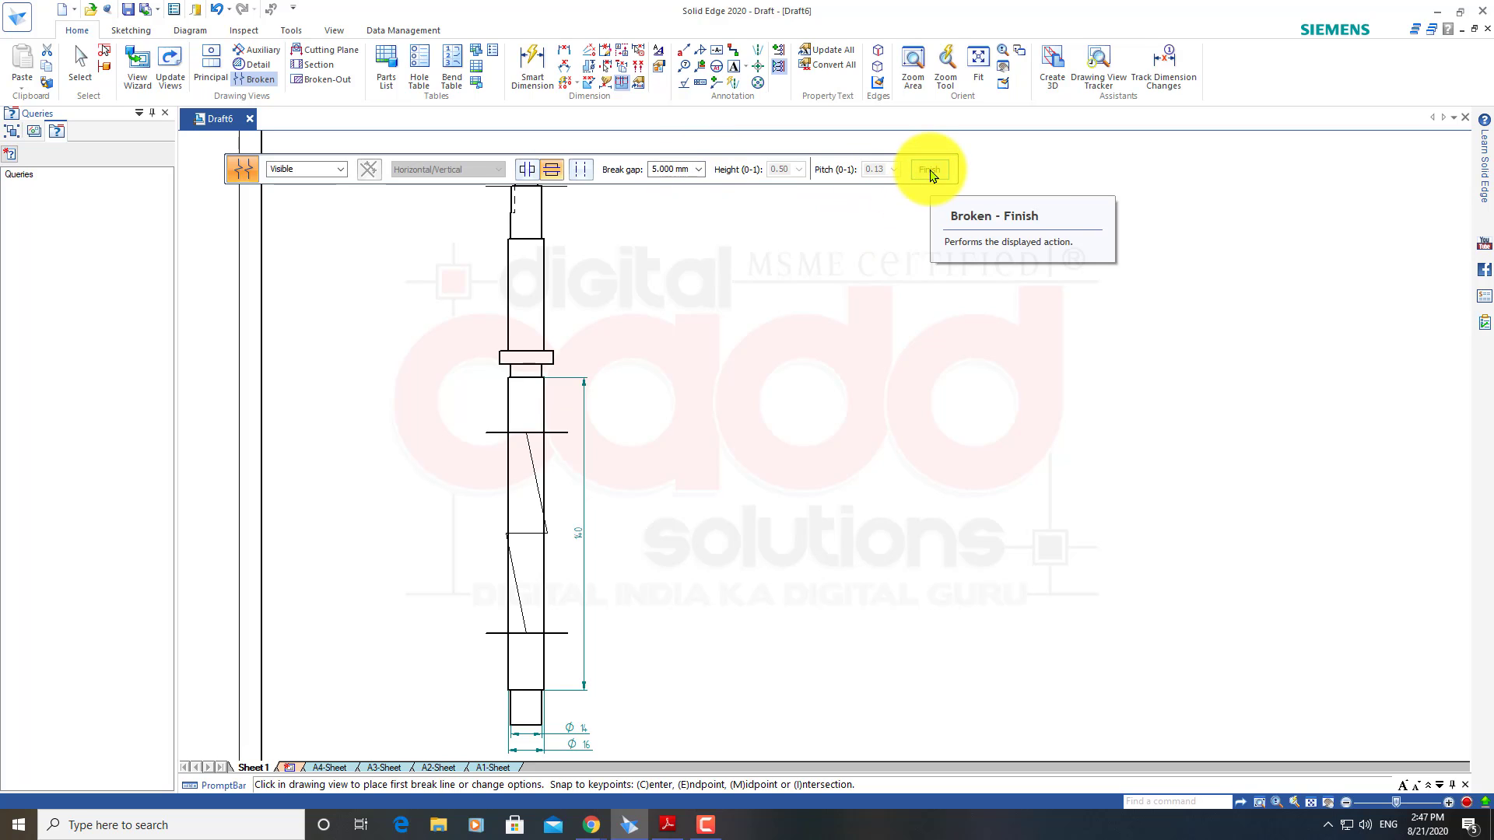
click(584, 401)
scroll(576, 510, up, 3)
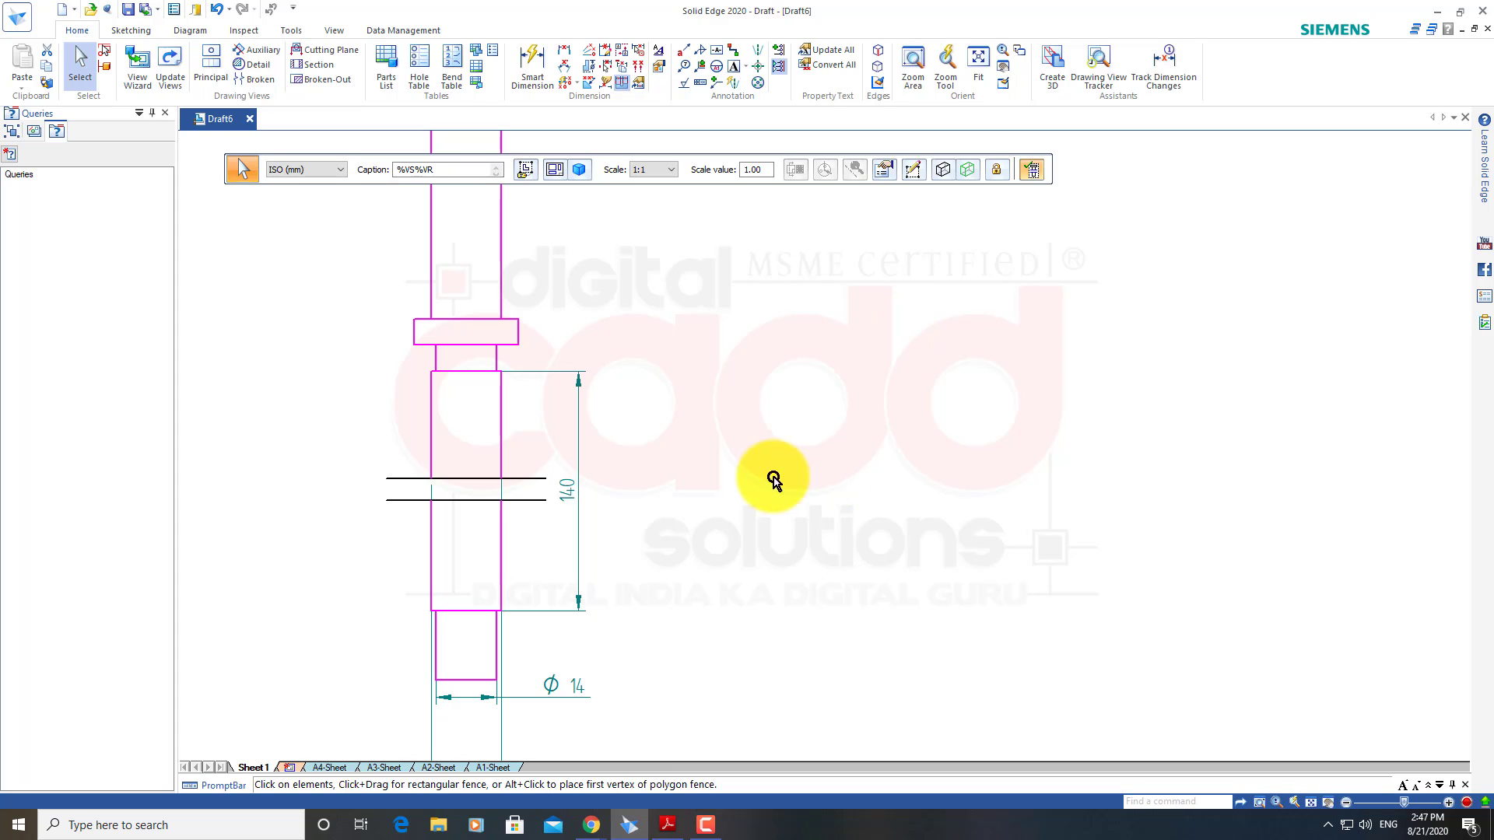
click(677, 428)
scroll(580, 482, down, 3)
scroll(564, 631, down, 3)
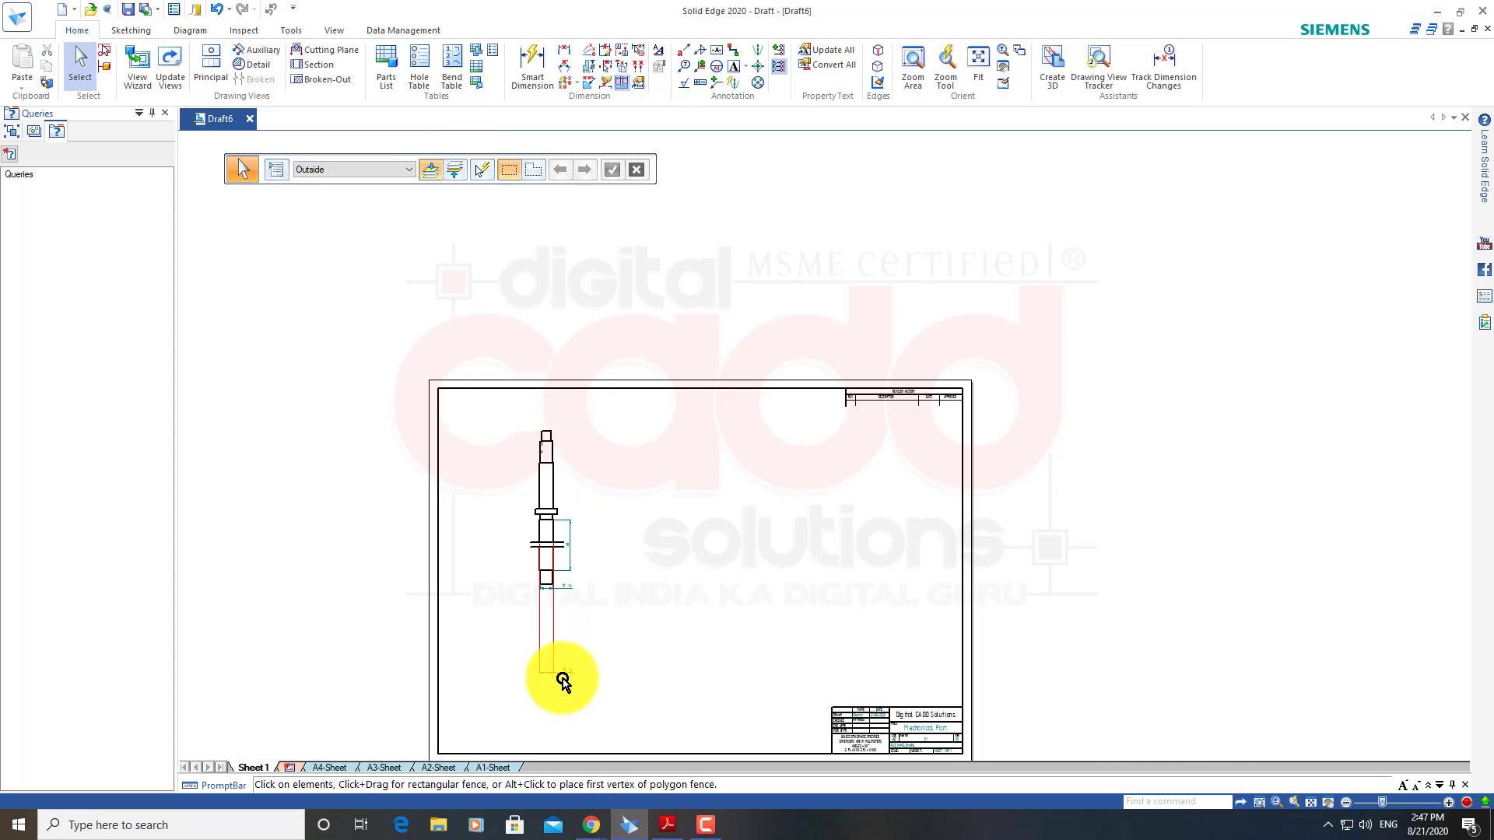
click(564, 675)
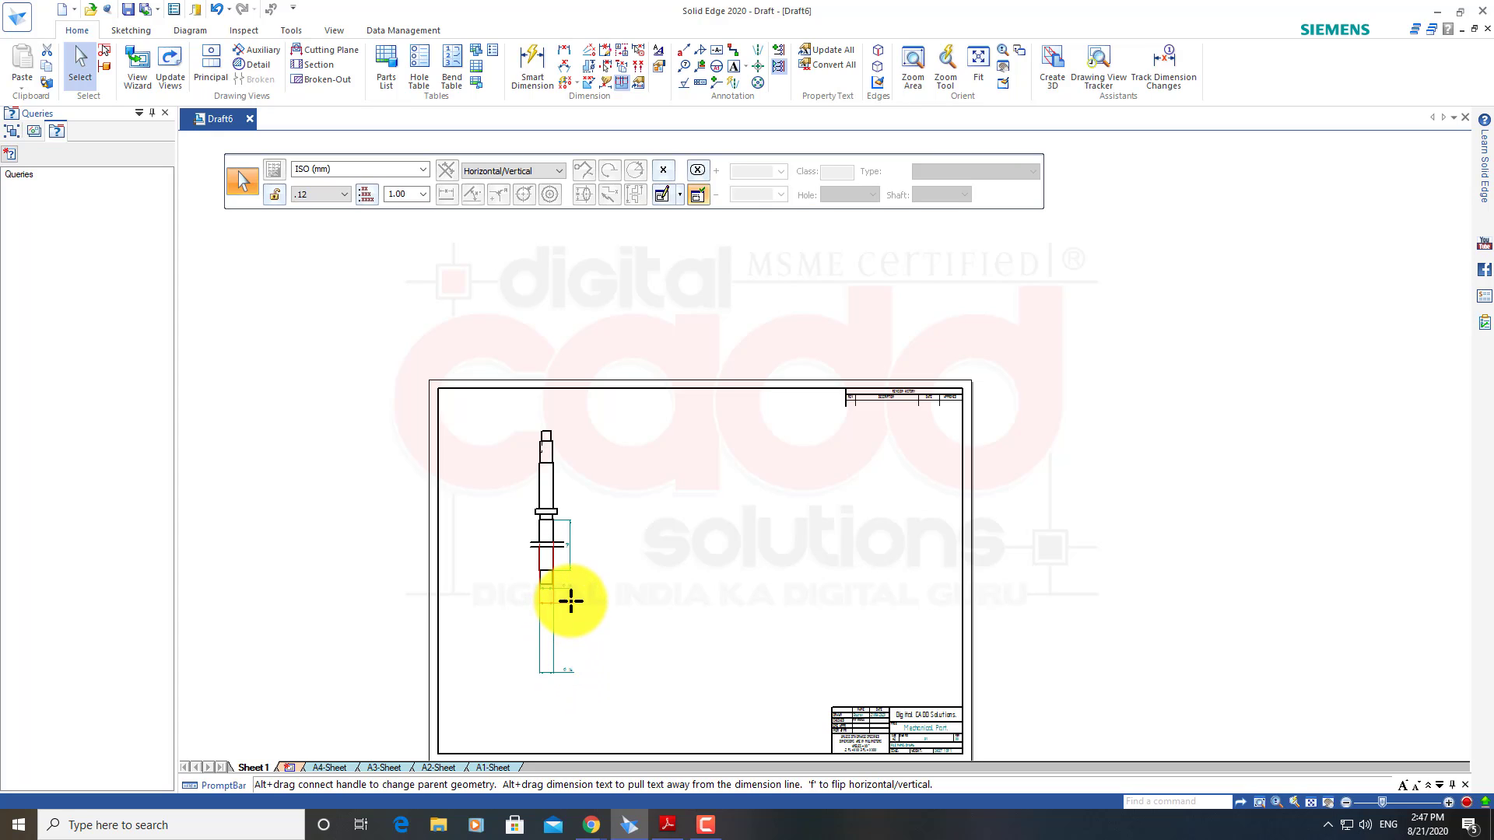
scroll(570, 595, up, 2)
scroll(574, 567, up, 2)
key(Escape)
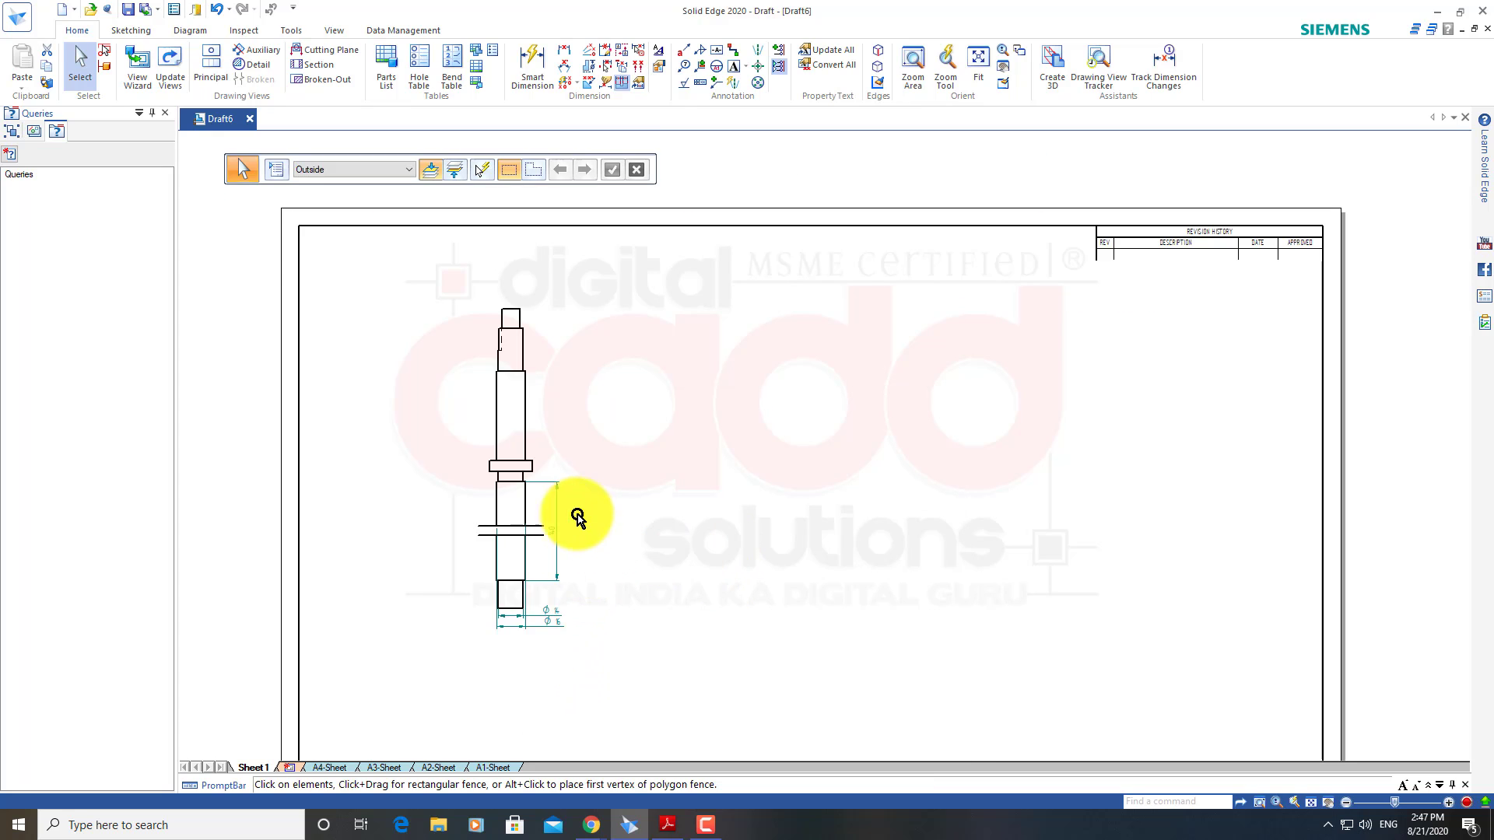
scroll(584, 517, up, 2)
click(534, 527)
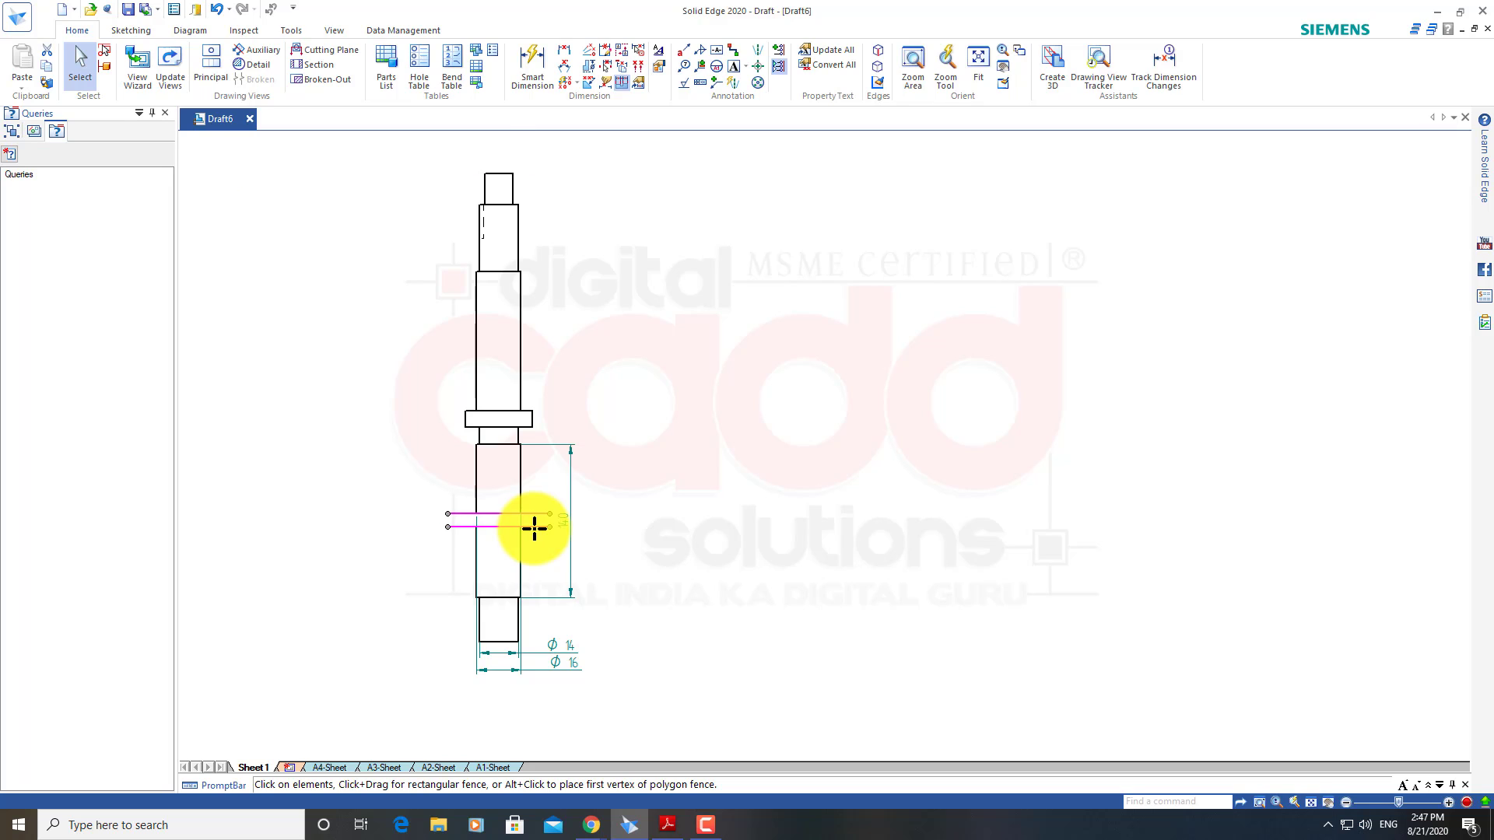
scroll(534, 527, up, 2)
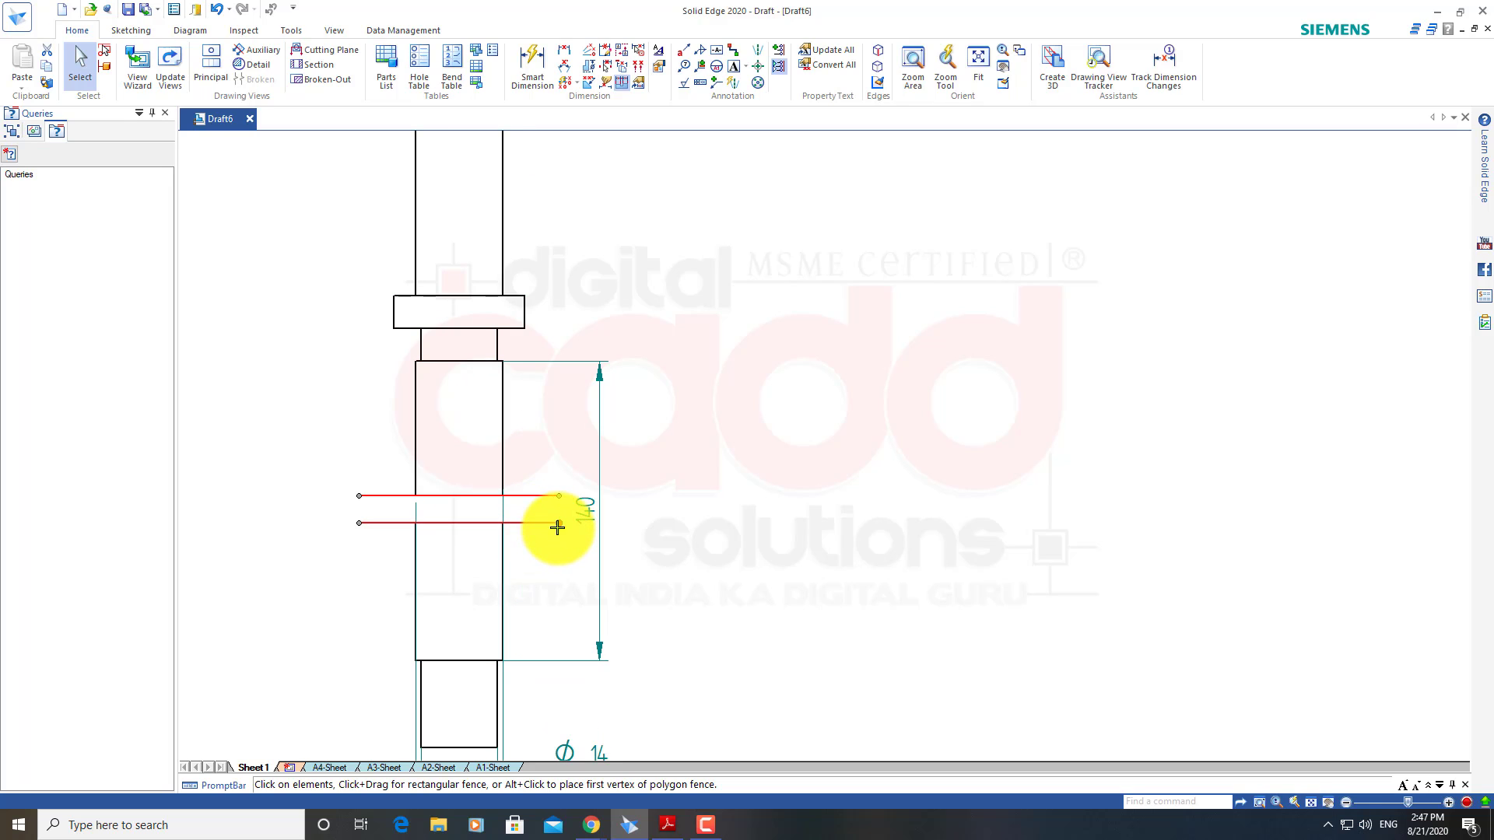
Move the break lines' left ends closer to the shaft so they barely overhang
key(Escape)
click(520, 534)
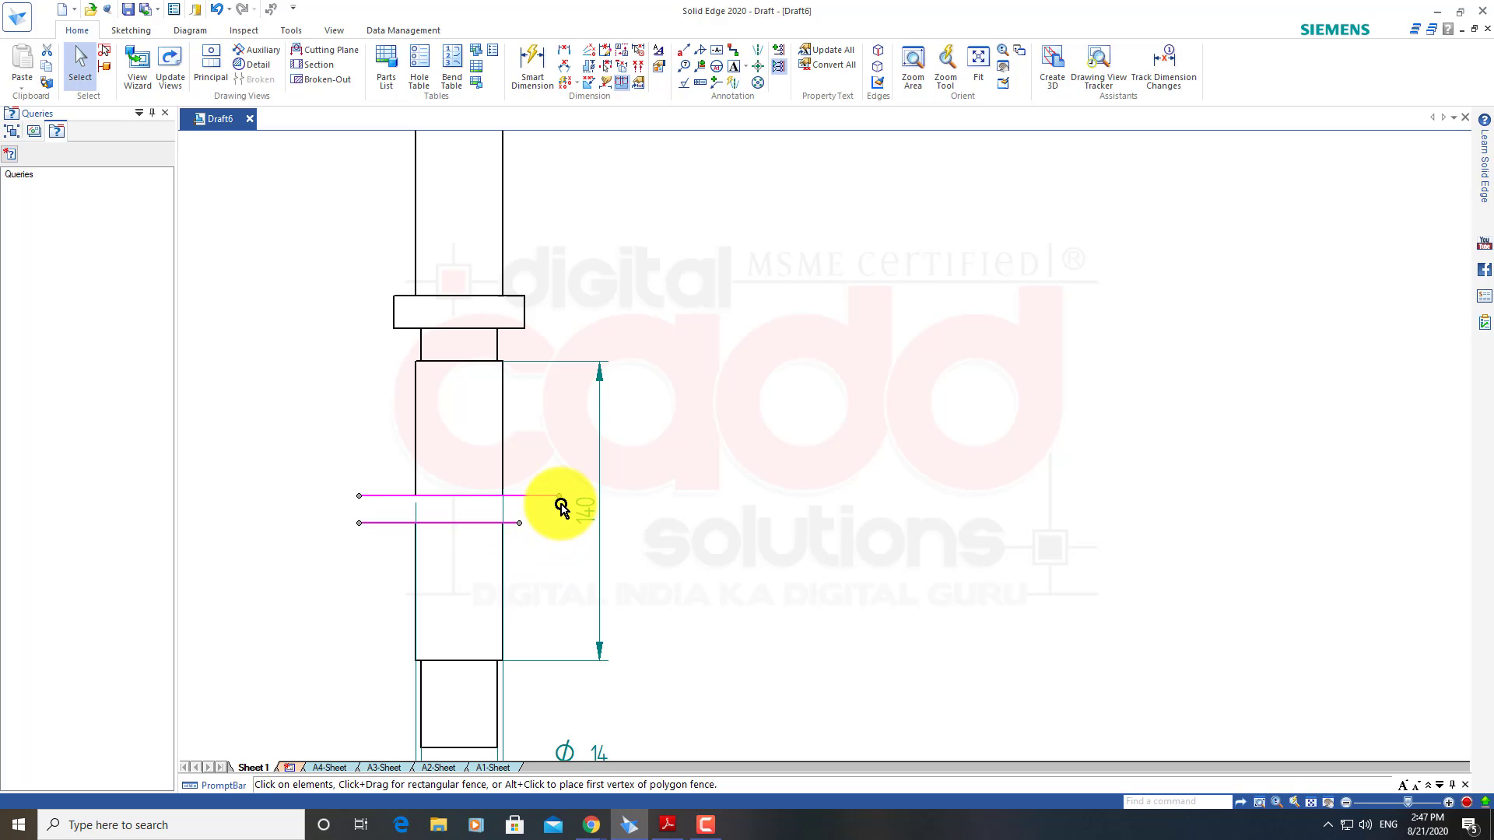
click(537, 543)
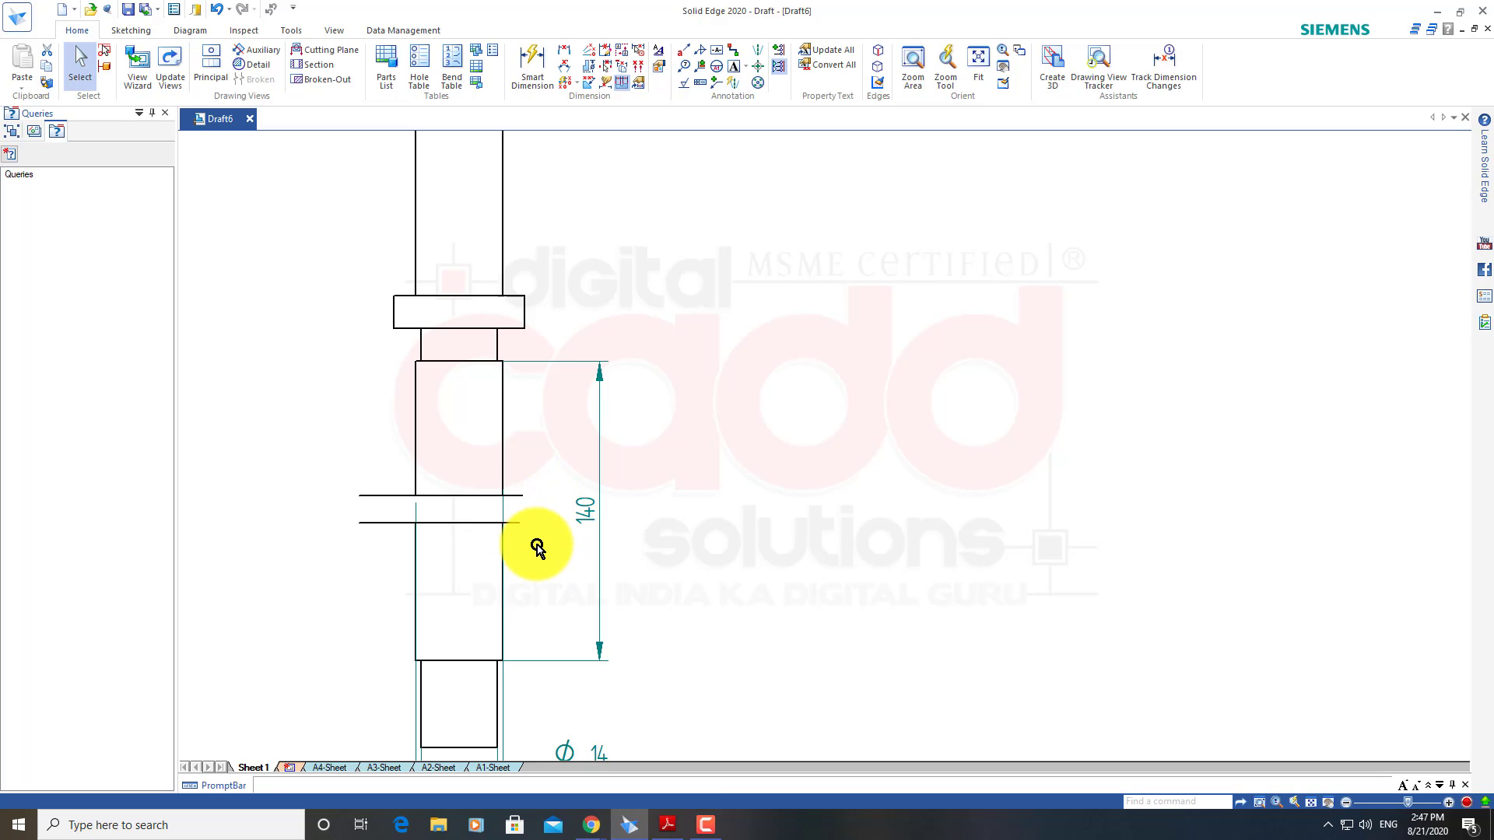
click(362, 502)
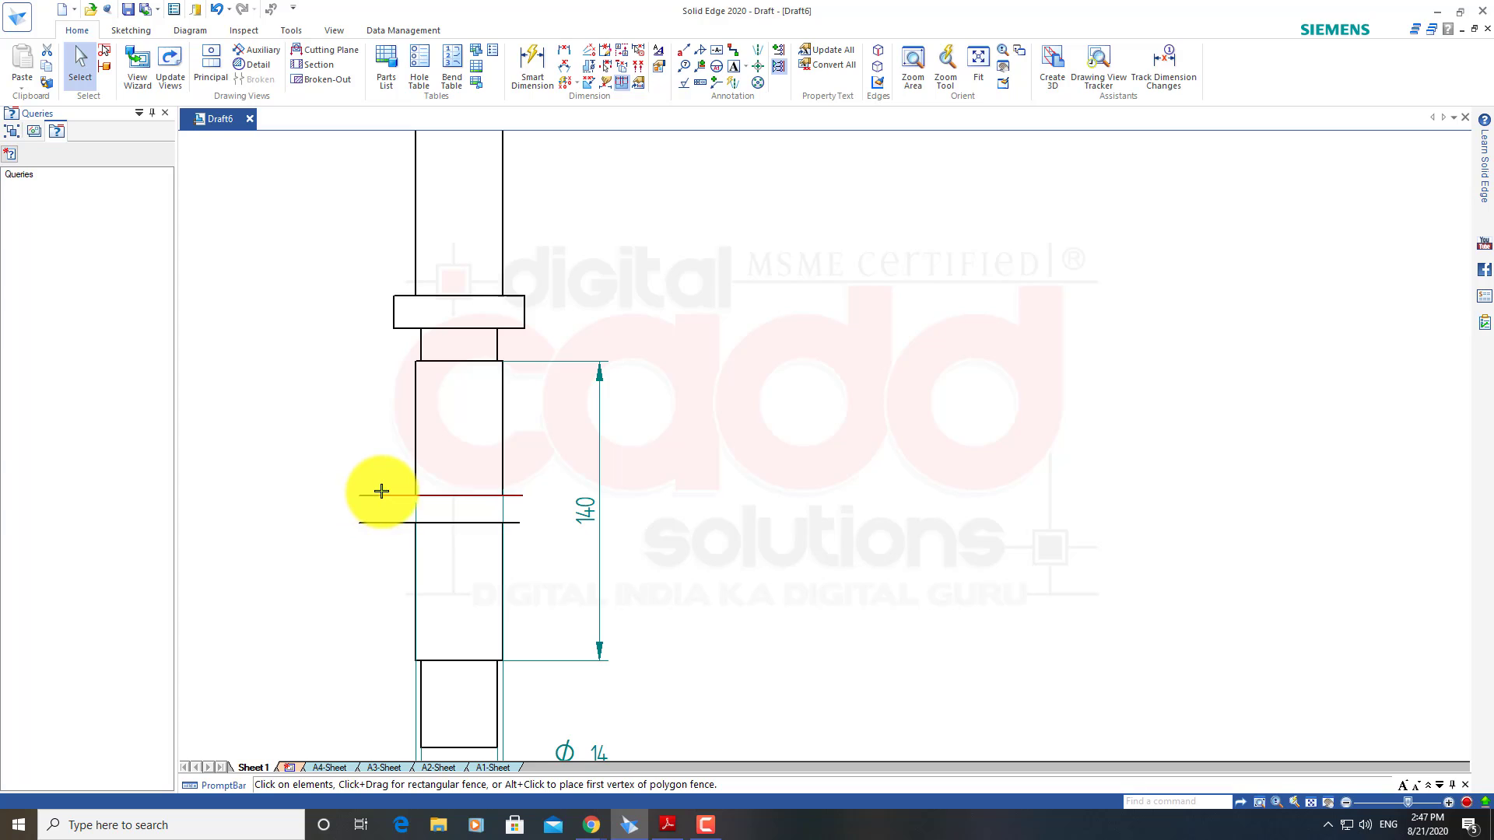
click(343, 533)
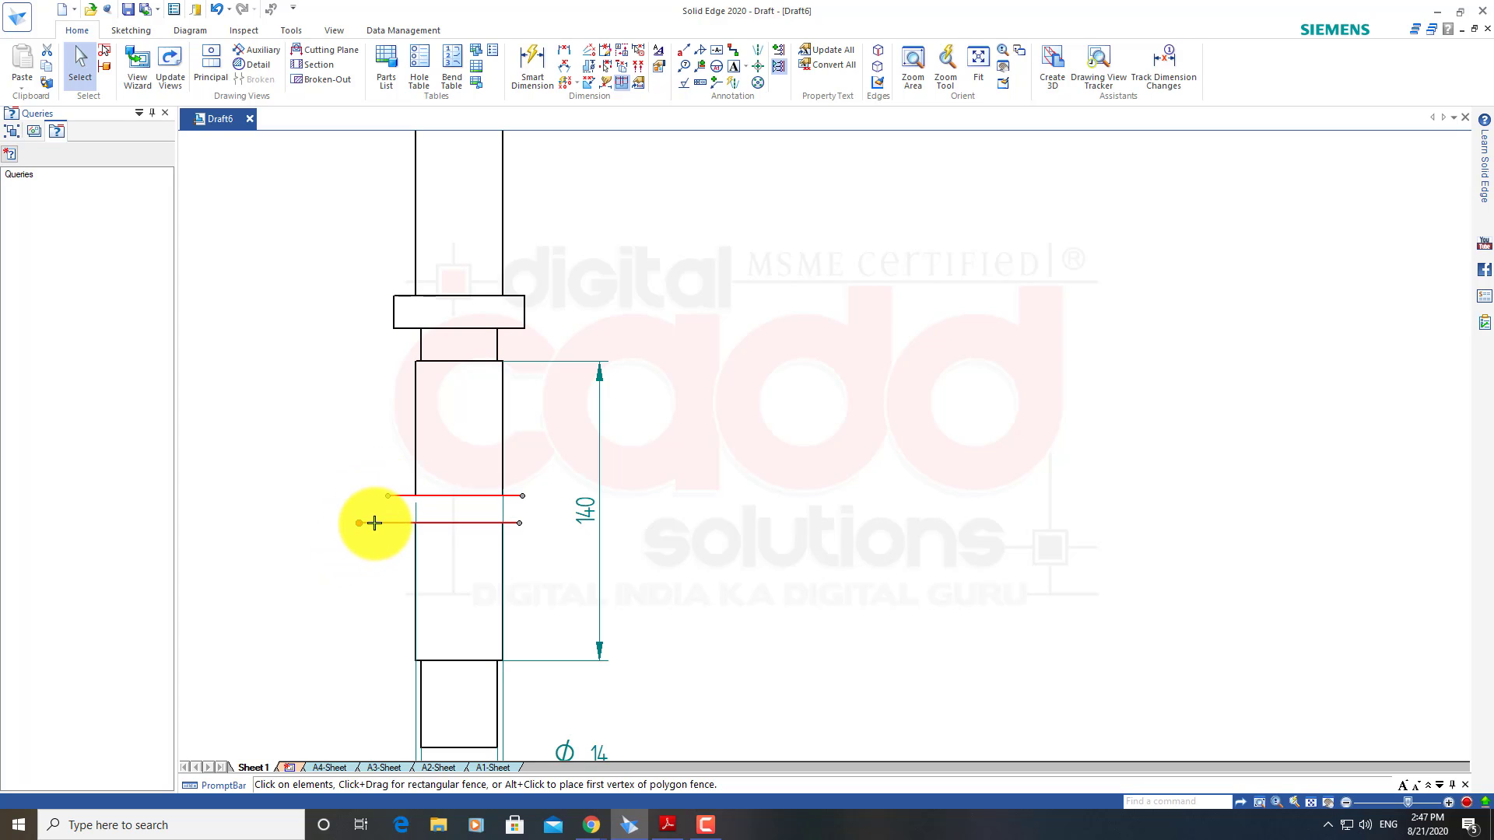
click(391, 525)
Reselect both break lines, then bring the assignments PDF in Adobe Reader to the front
click(675, 527)
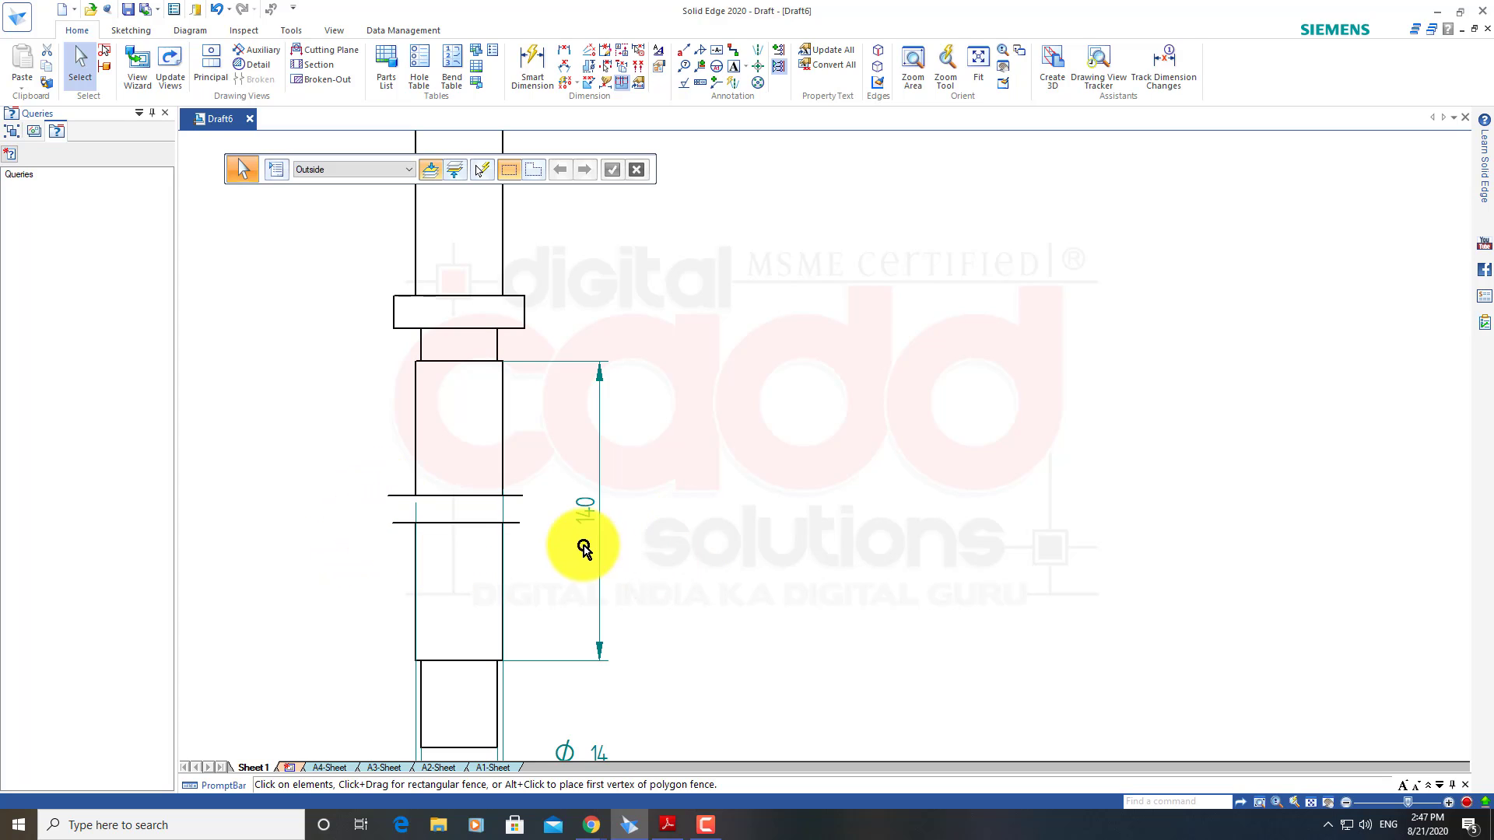
click(516, 499)
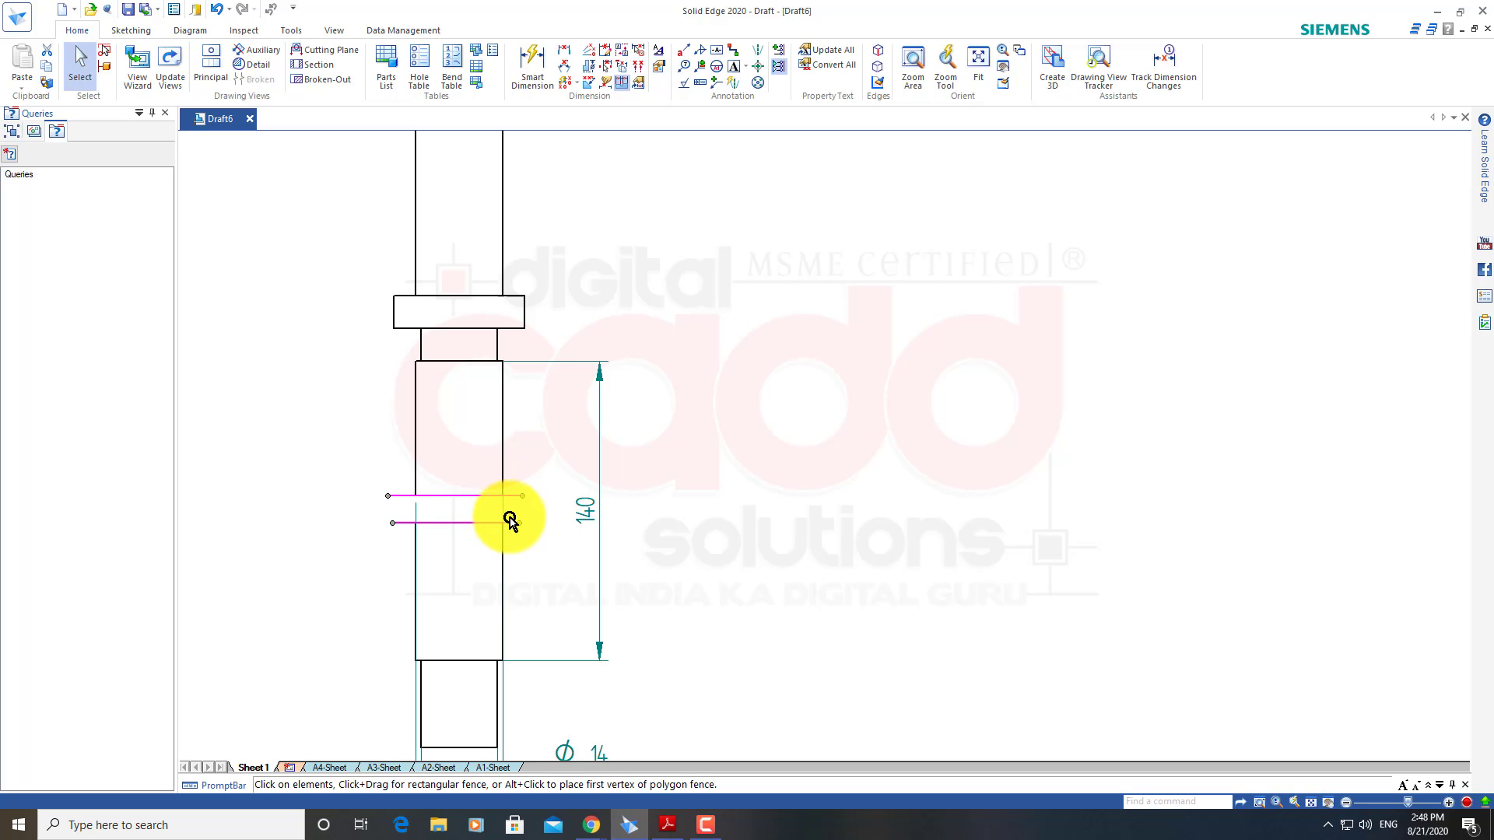
click(571, 551)
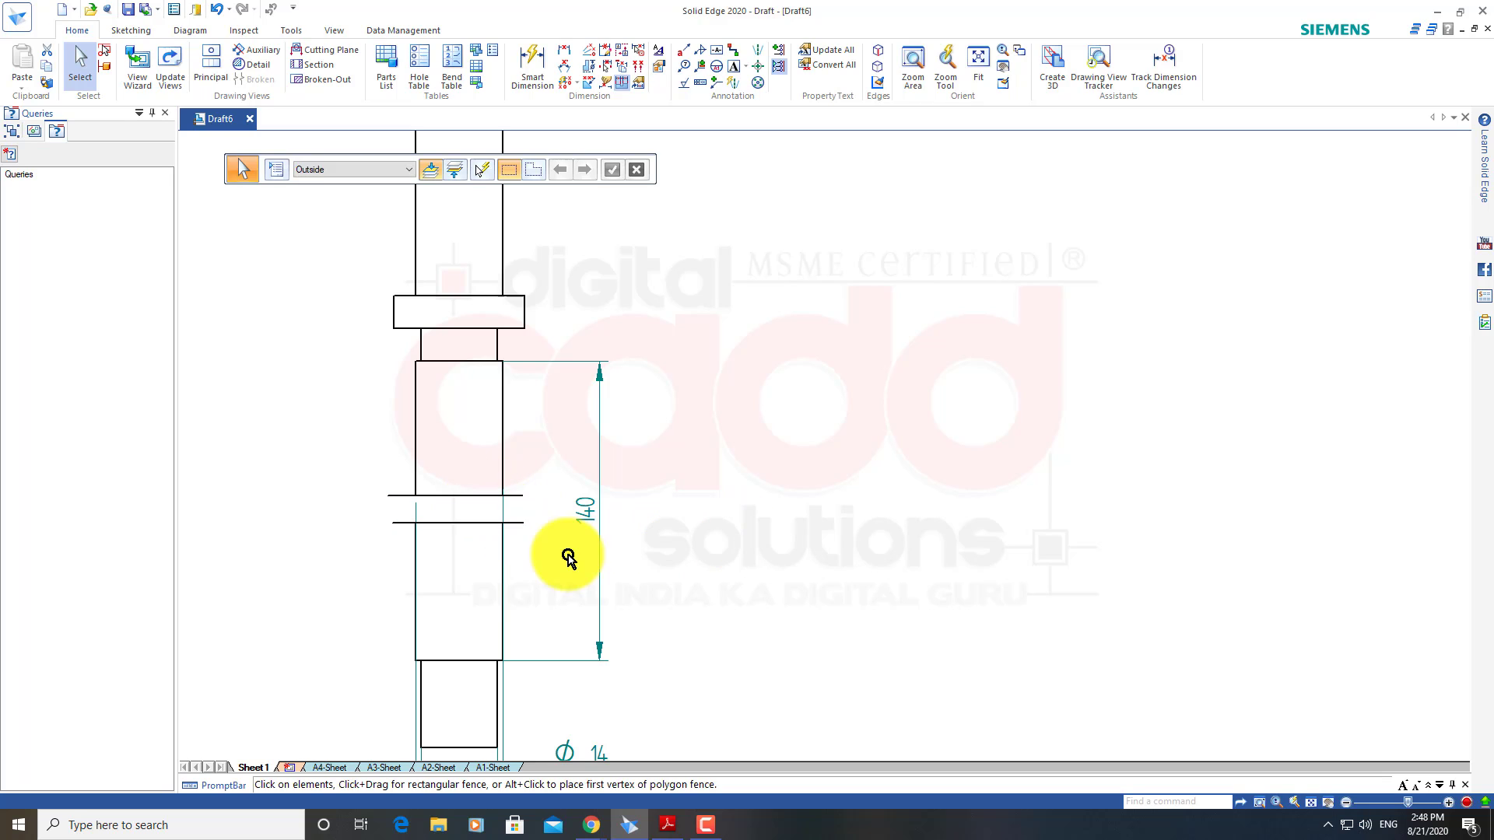
click(427, 498)
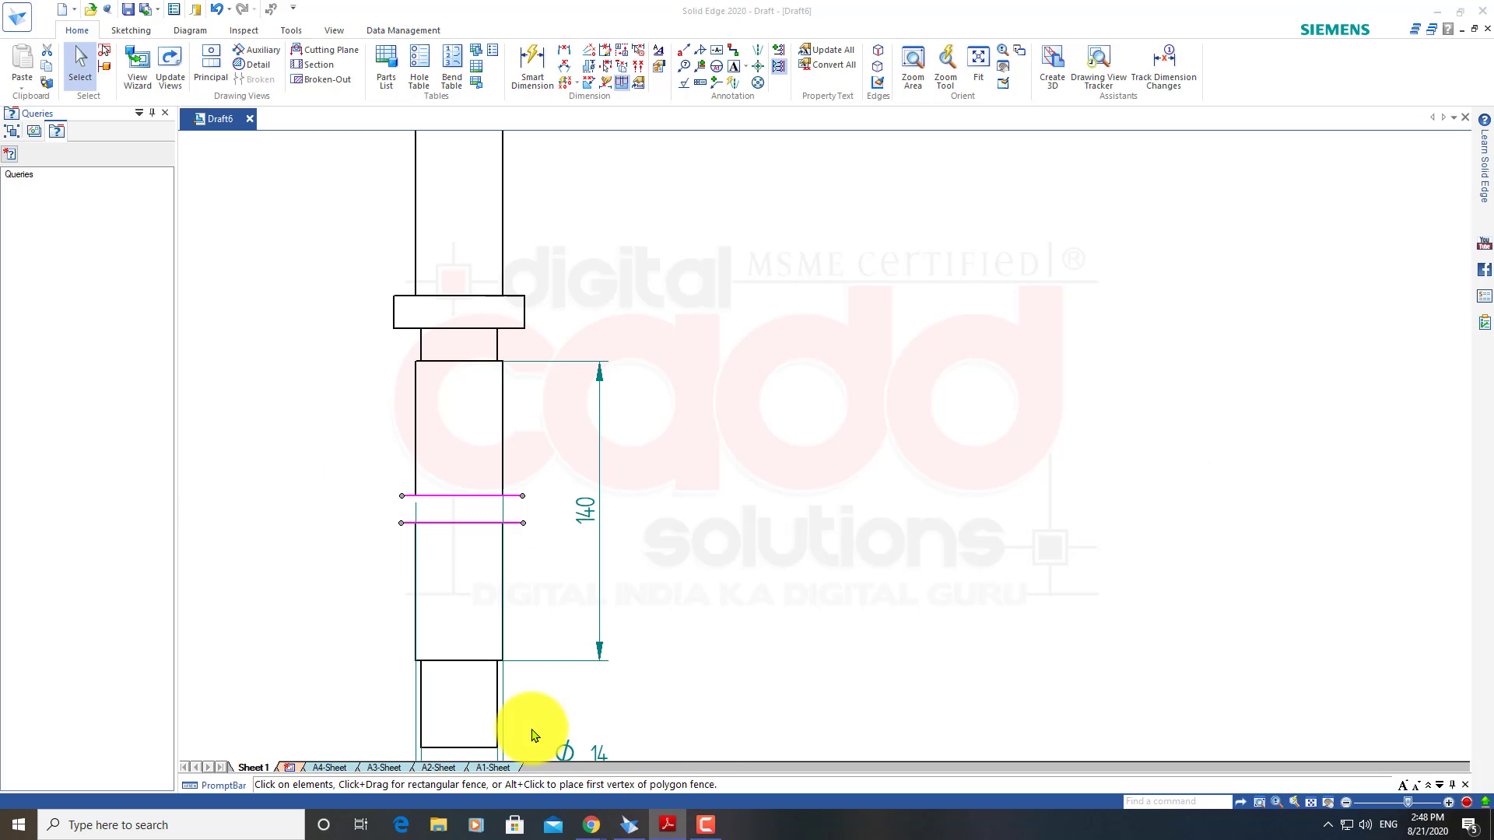
click(675, 836)
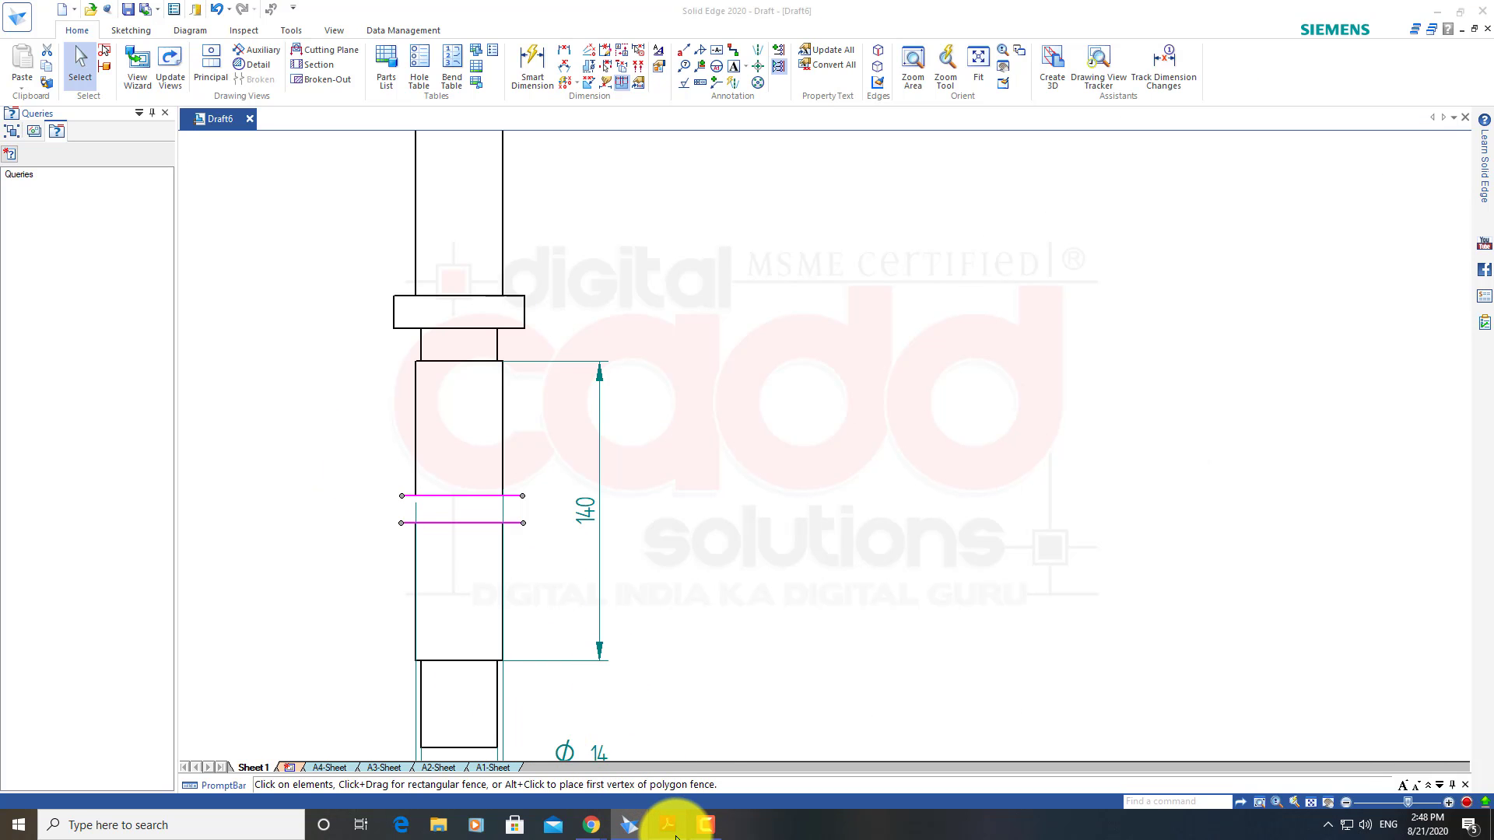
click(675, 836)
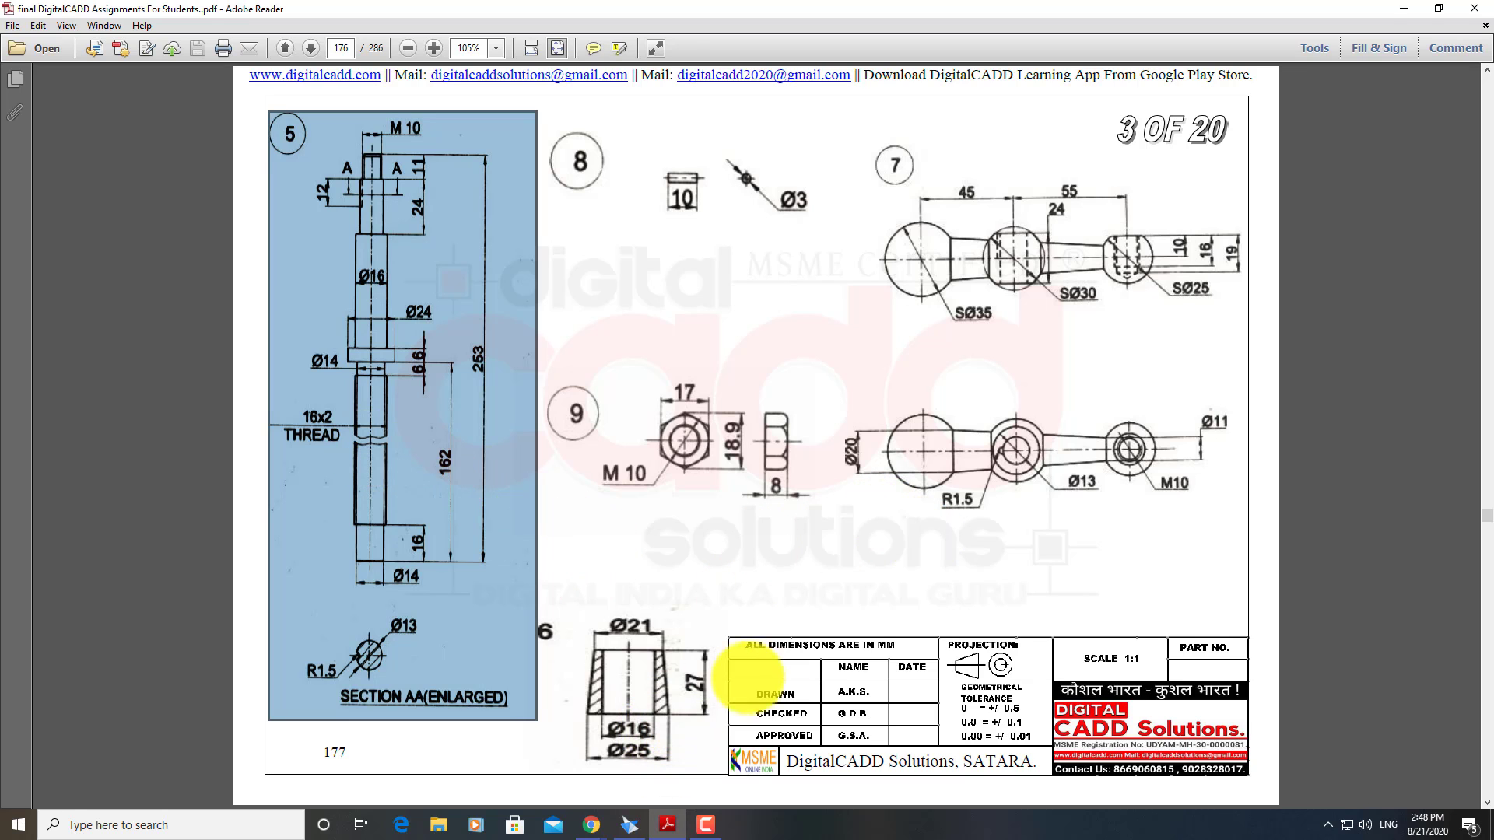
Scroll to page 148 and box the break region on item 5's screw rod
scroll(856, 552, up, 5)
scroll(856, 552, up, 3)
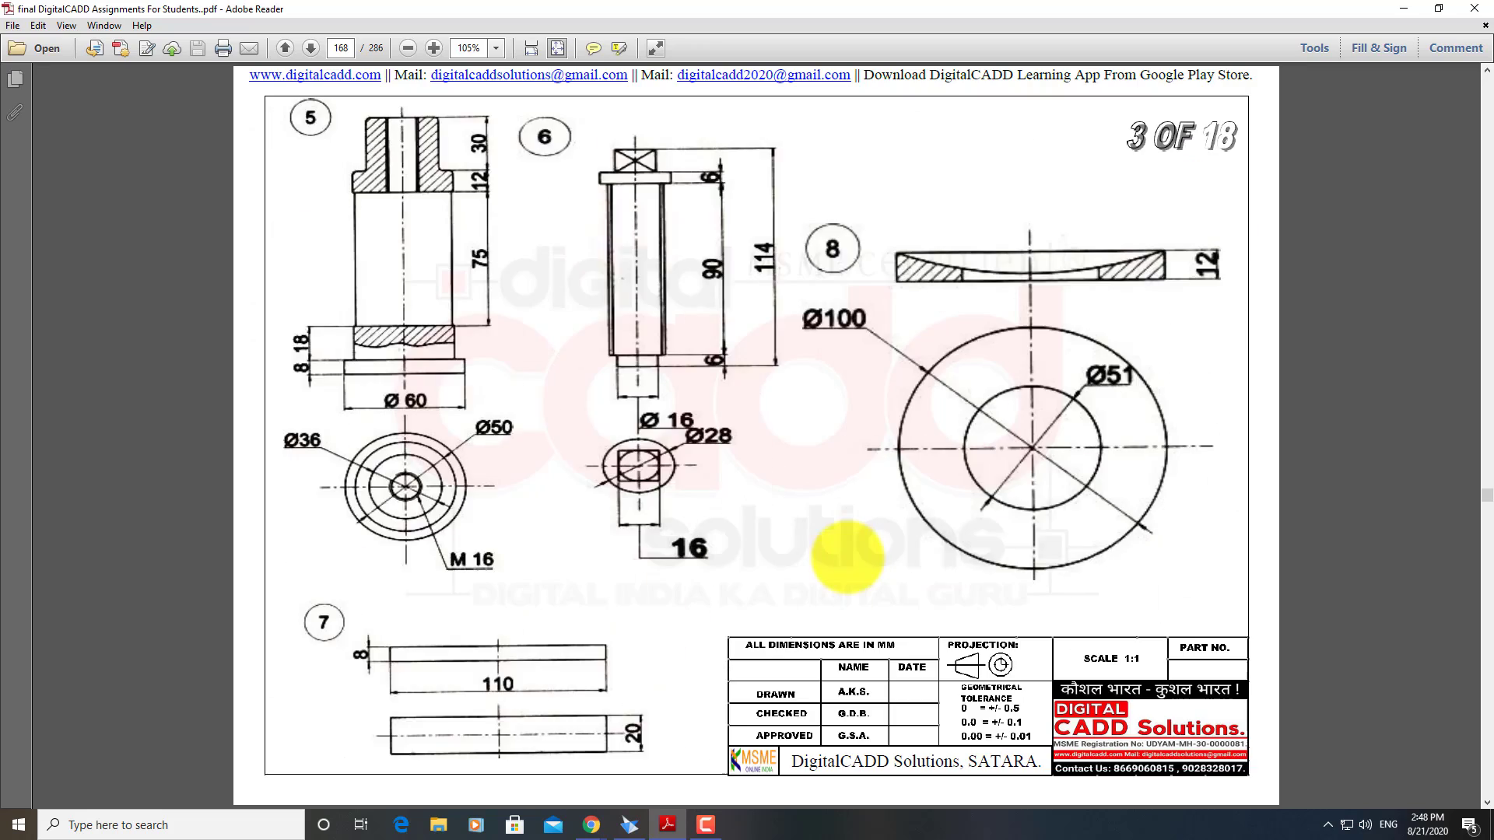
scroll(852, 554, up, 3)
scroll(849, 555, up, 3)
scroll(847, 557, up, 2)
scroll(847, 556, up, 3)
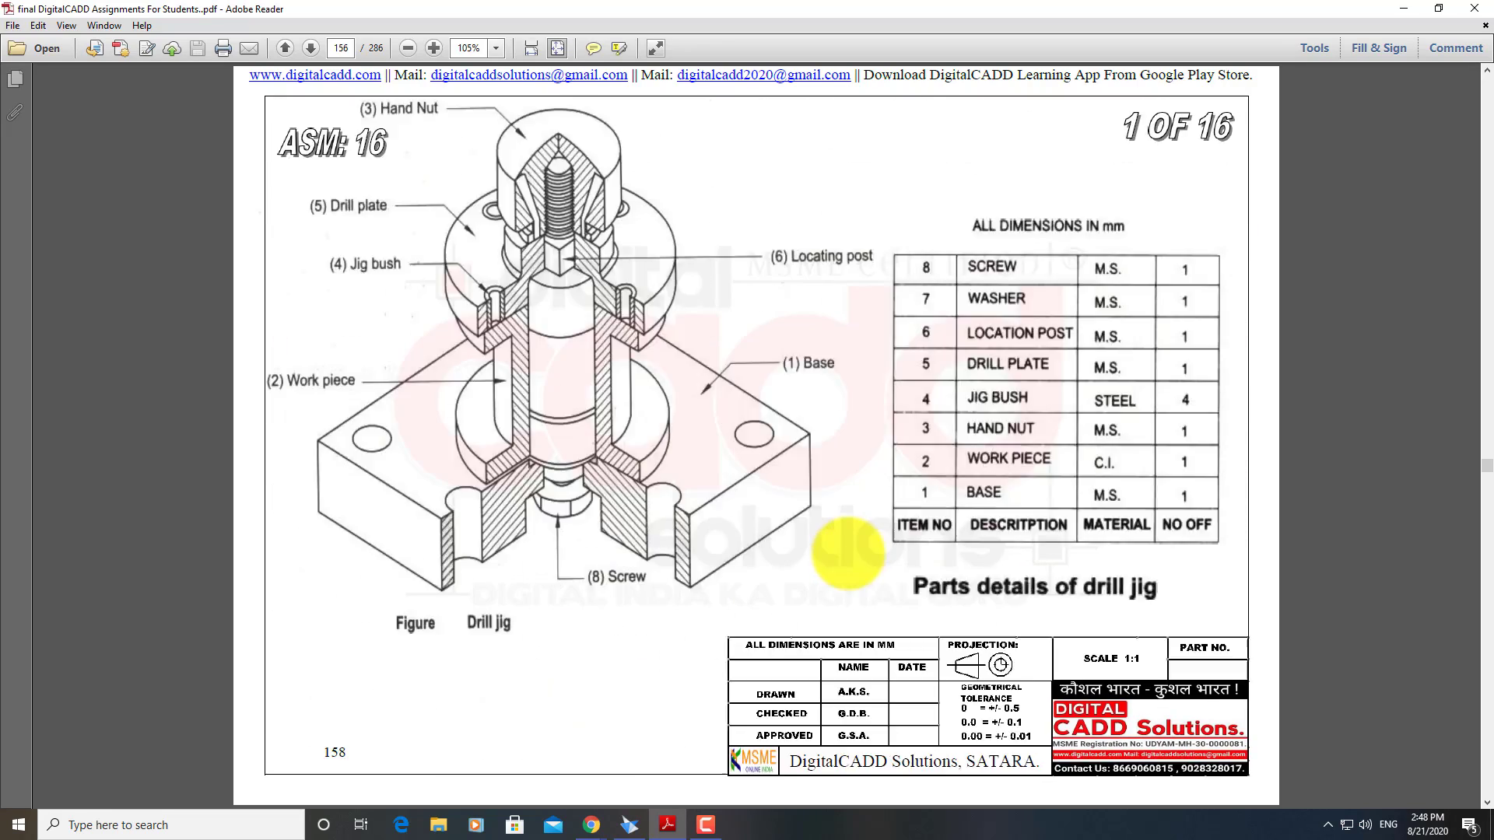
scroll(847, 555, up, 3)
scroll(847, 554, up, 3)
scroll(848, 552, up, 3)
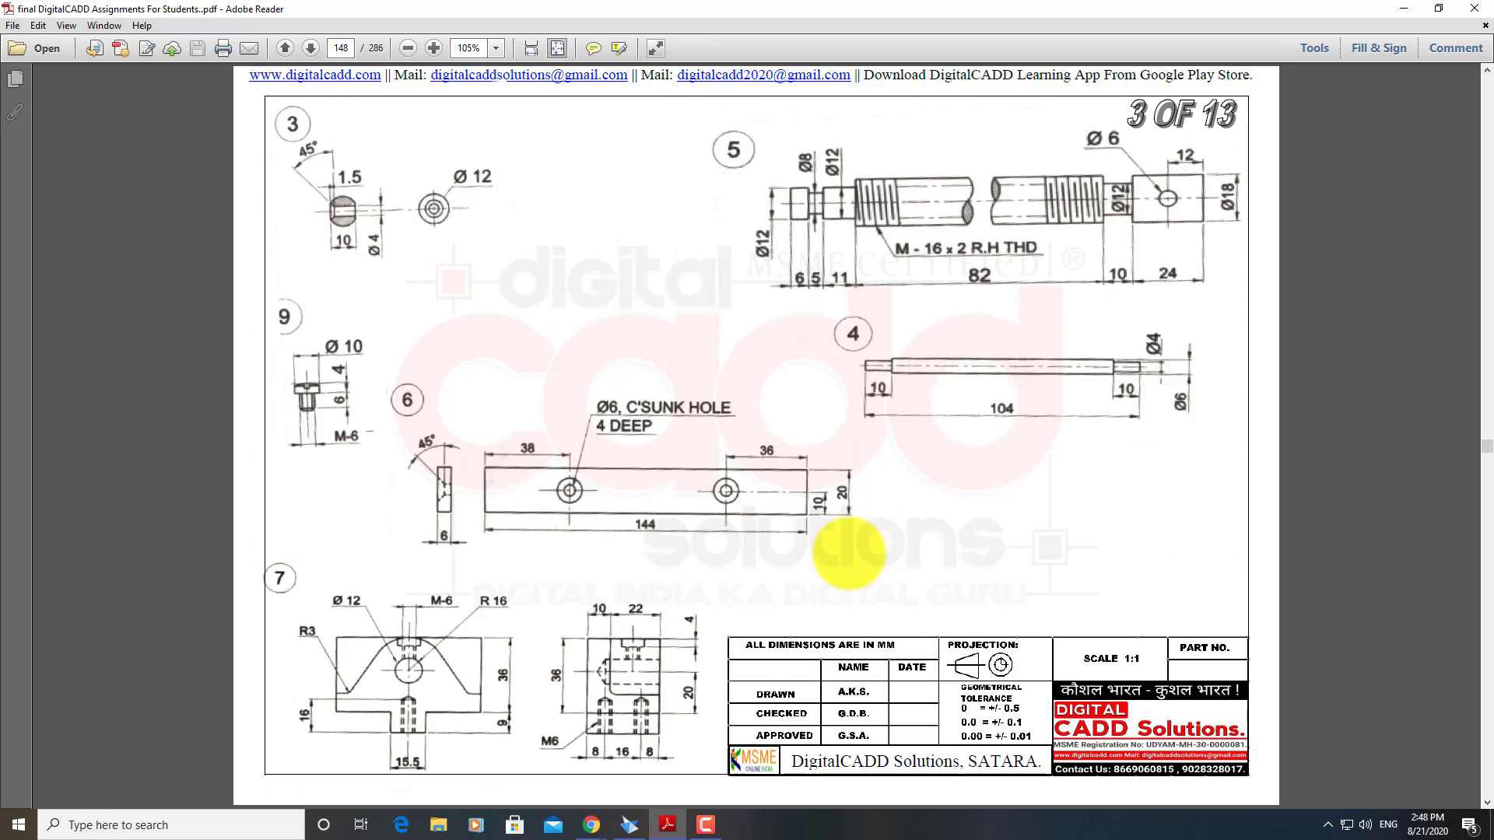
click(971, 294)
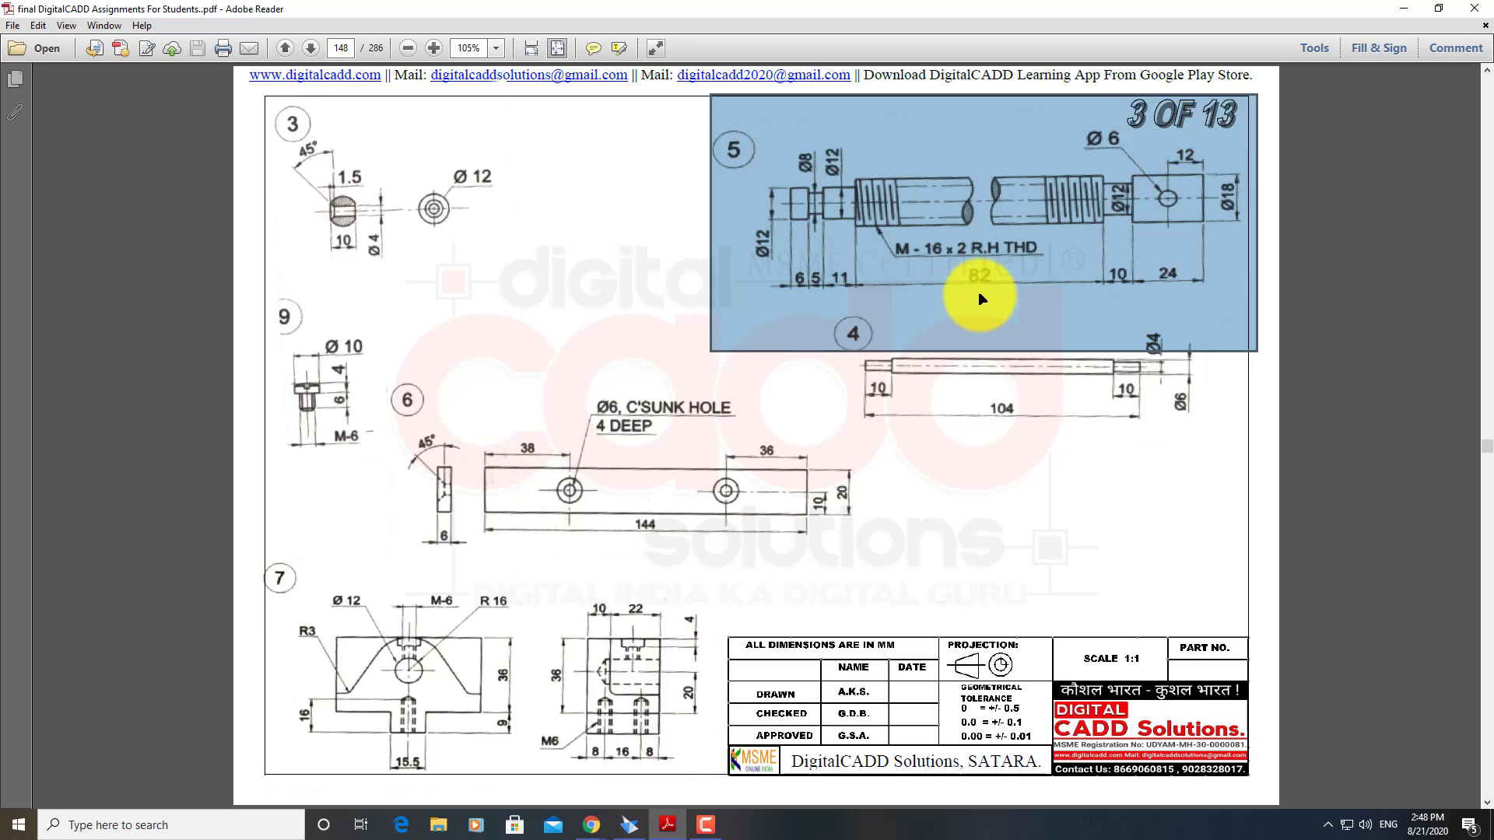
drag(951, 166, 1012, 235)
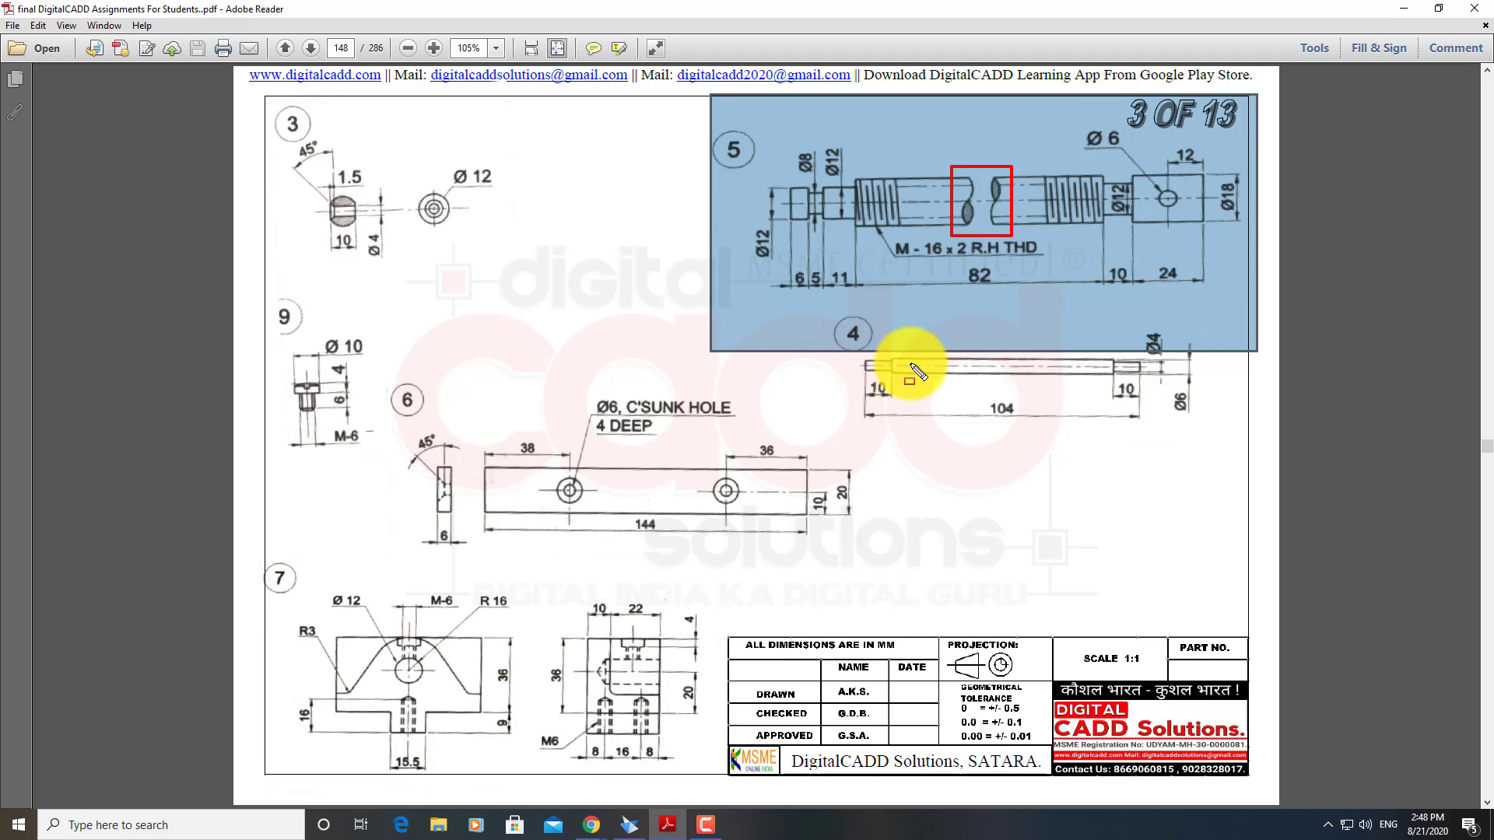
Return to the Solid Edge draft and check the existing break lines on the shaft
key(alt+Tab)
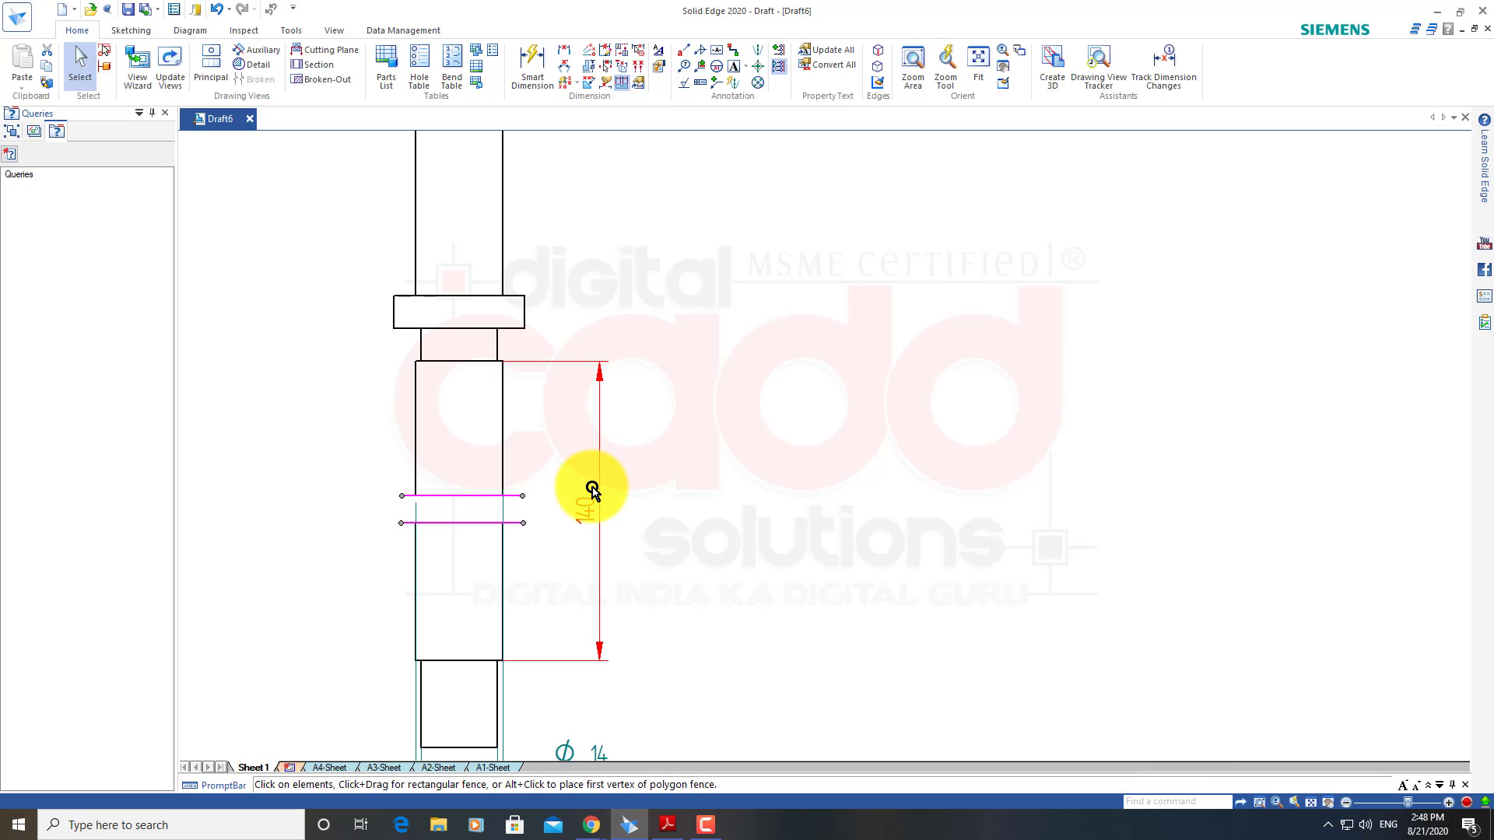
click(696, 374)
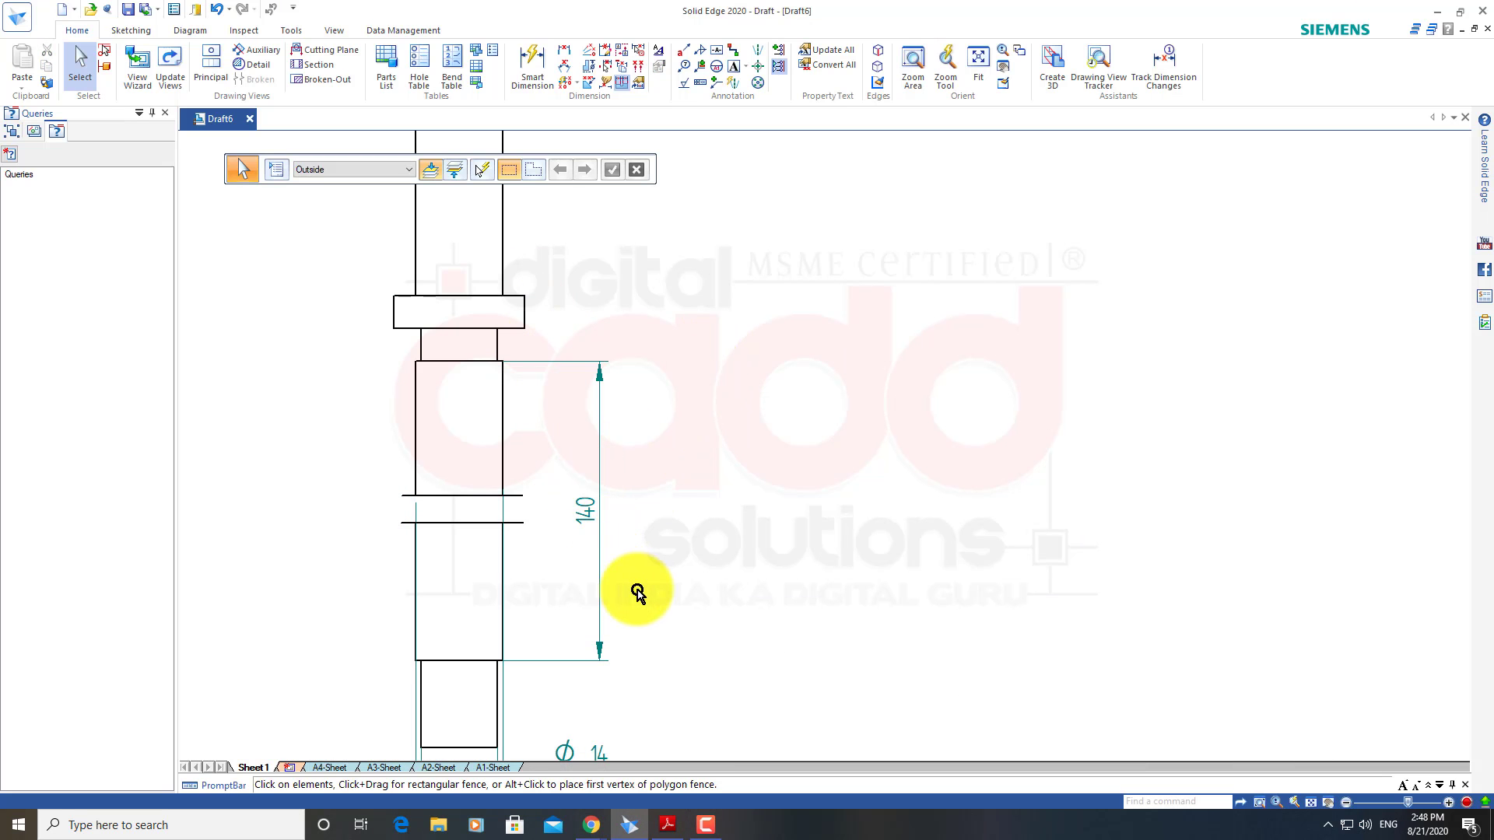
click(491, 499)
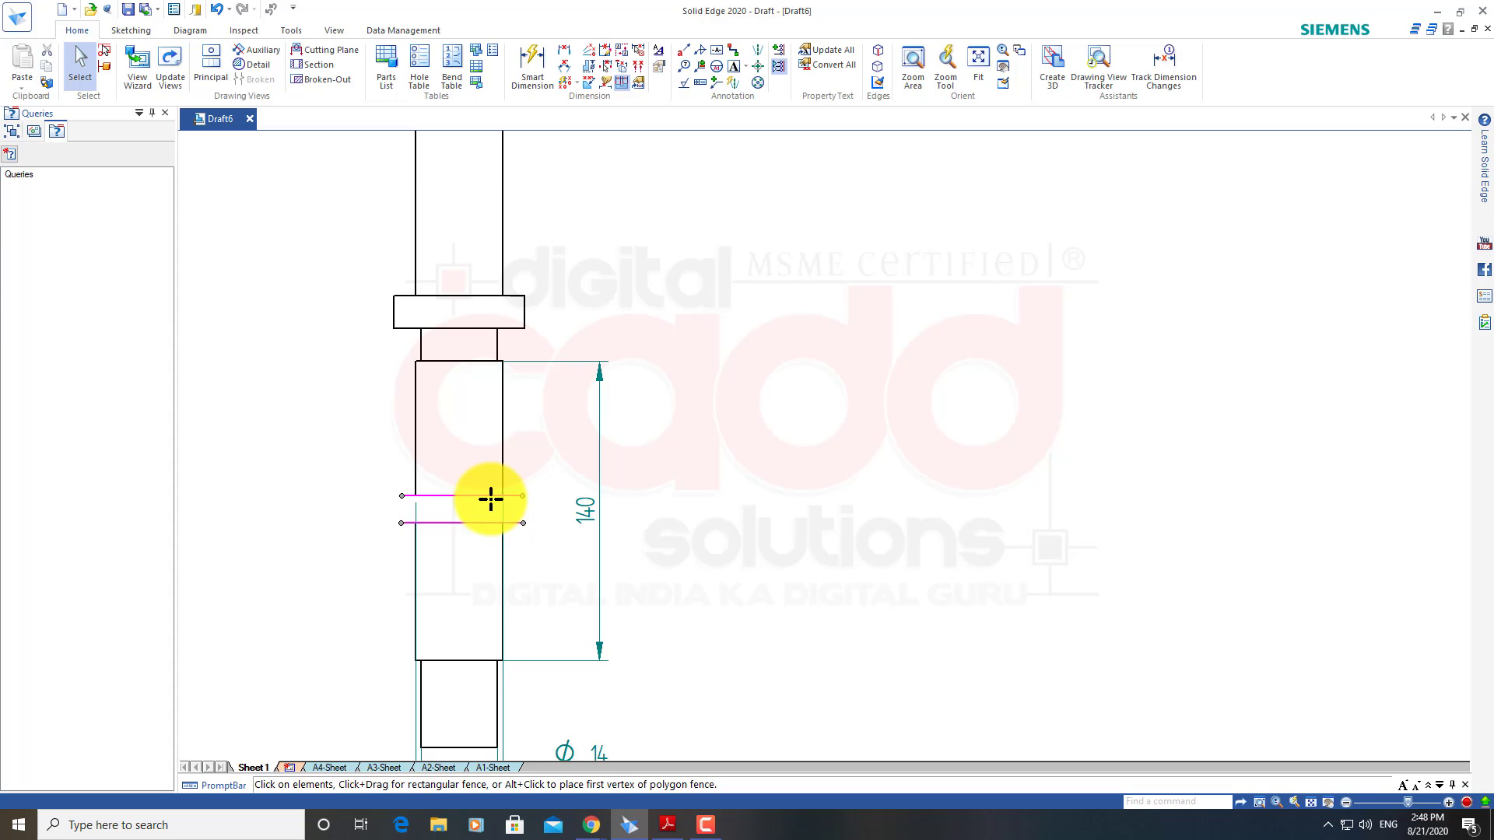
scroll(710, 493, down, 1)
scroll(733, 483, down, 1)
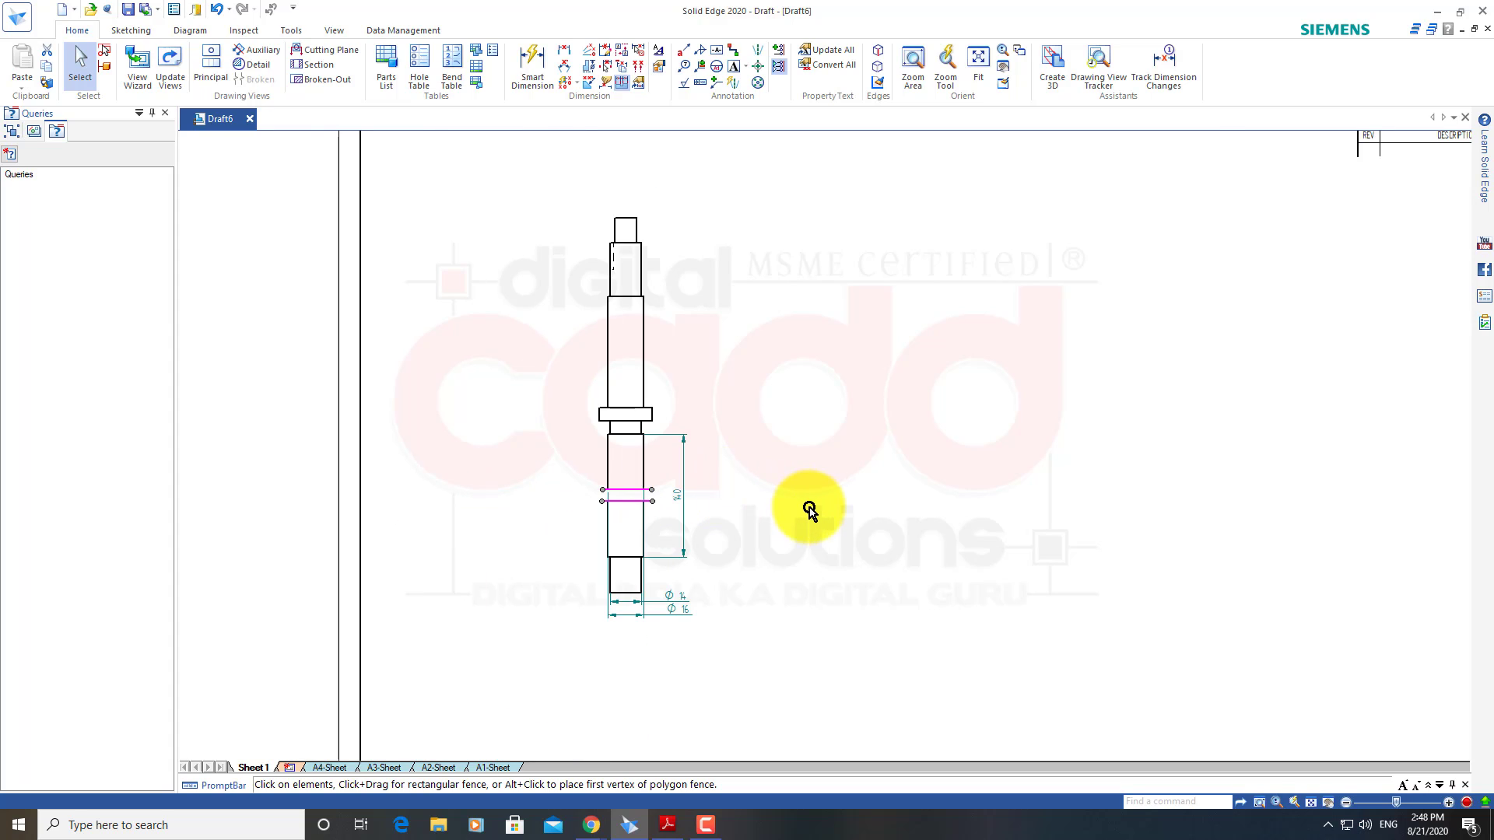
scroll(807, 500, down, 1)
scroll(697, 519, down, 2)
scroll(701, 529, up, 1)
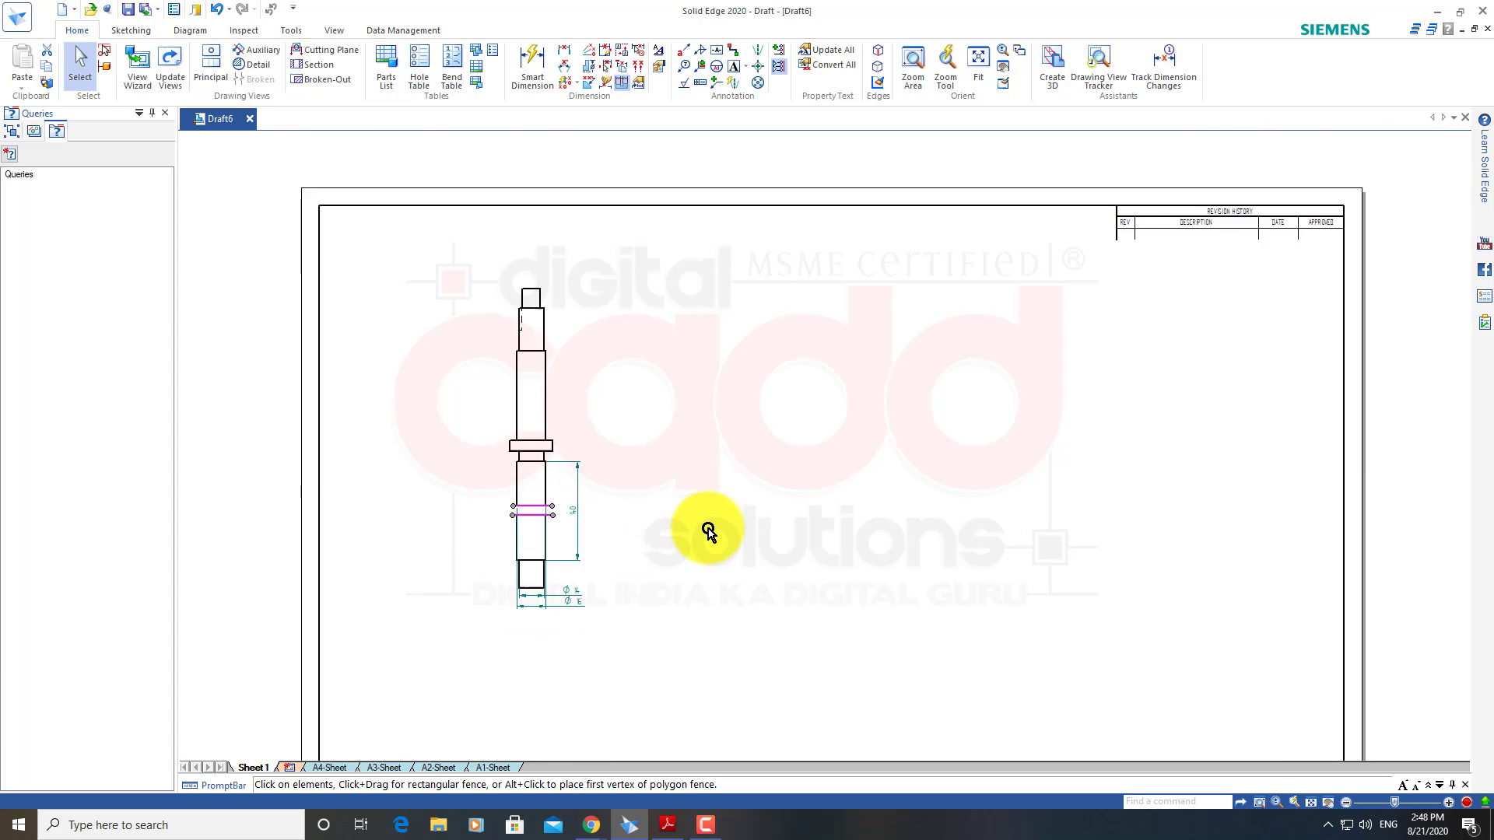
scroll(688, 532, up, 1)
click(679, 529)
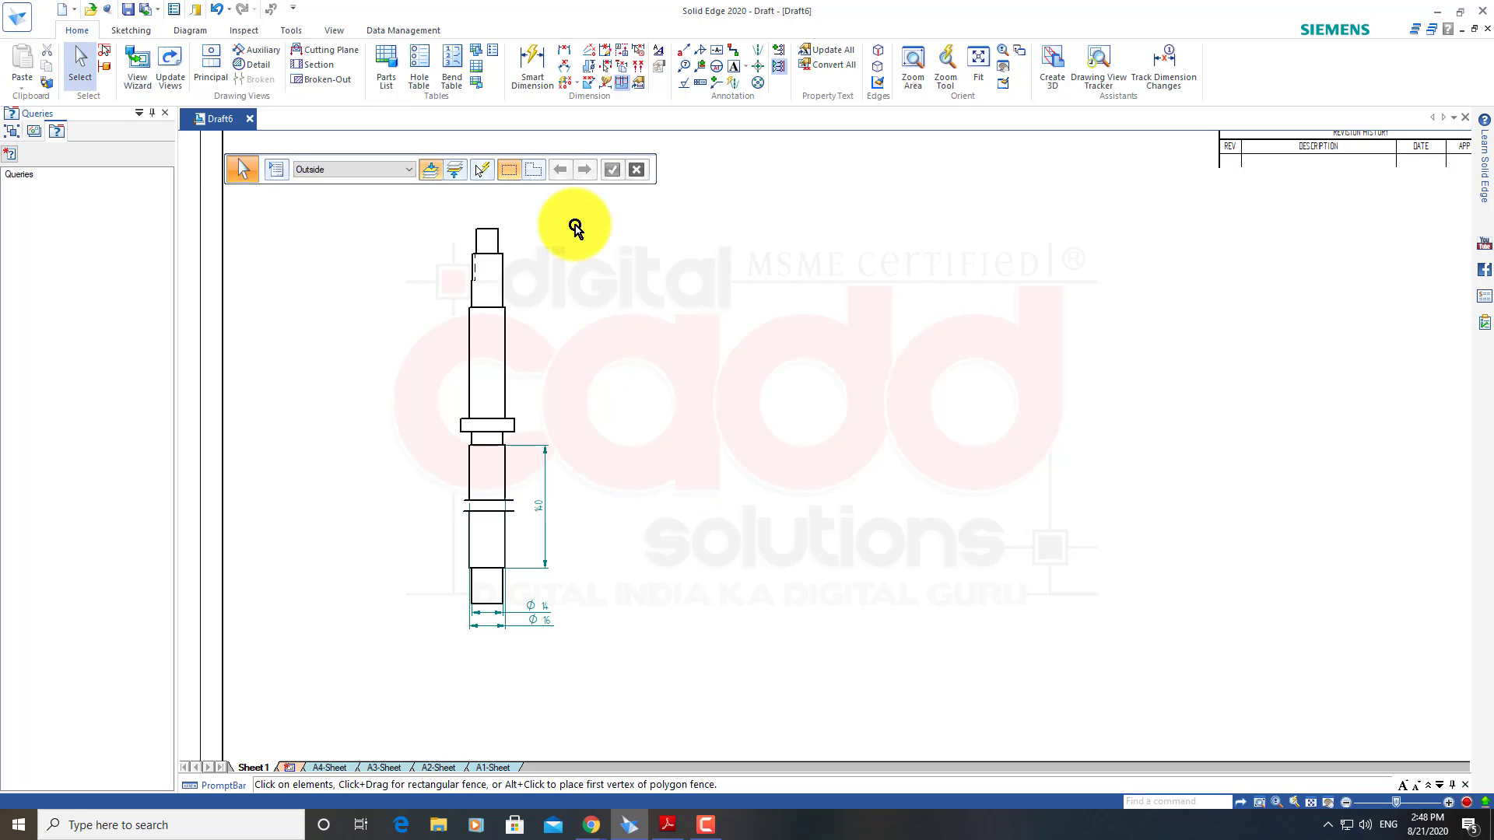
scroll(575, 227, up, 2)
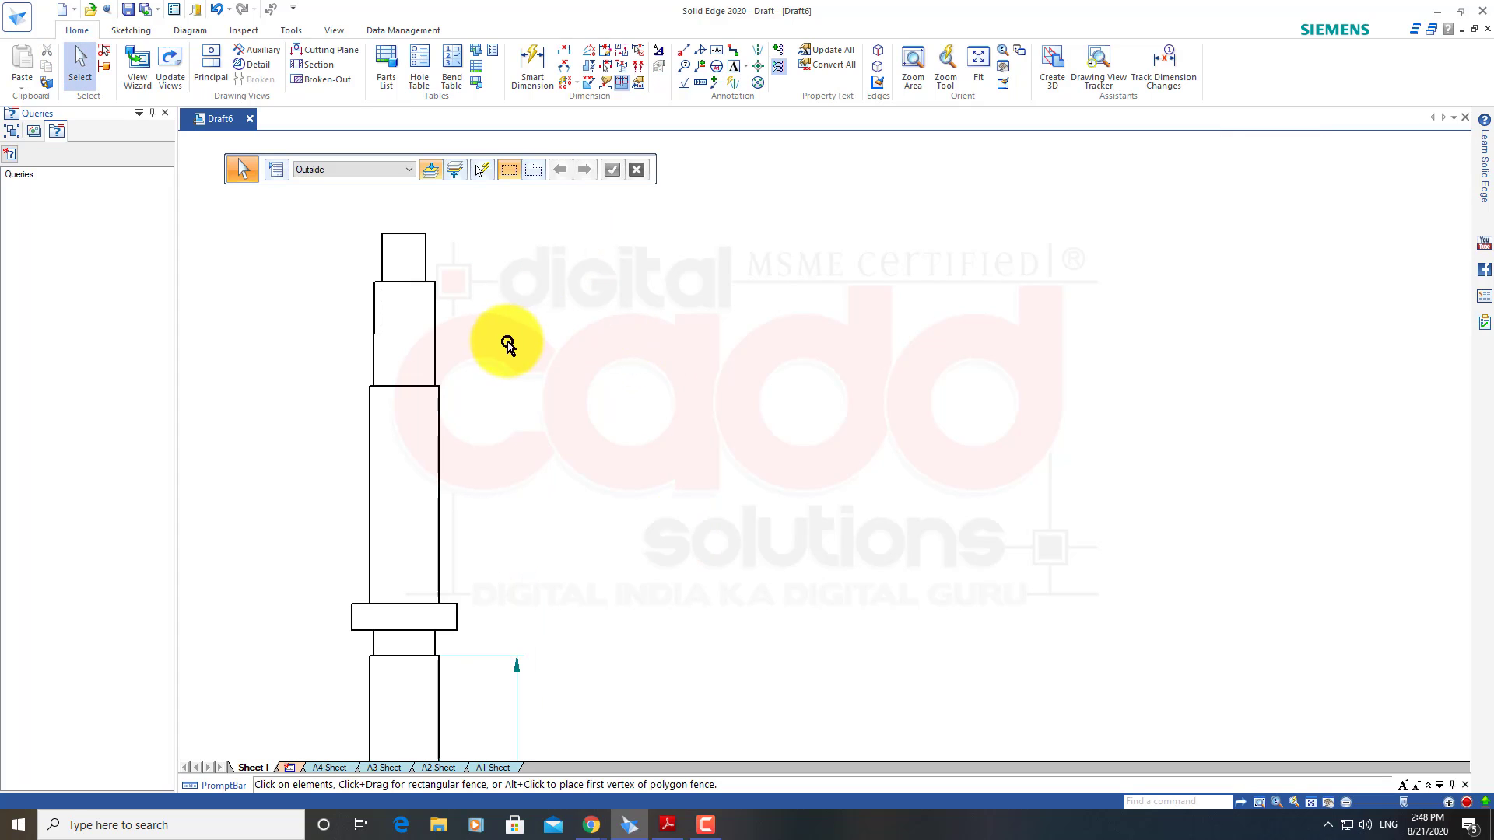
Break the upper shaft above the collar using Phantom-style break lines
click(437, 339)
click(265, 81)
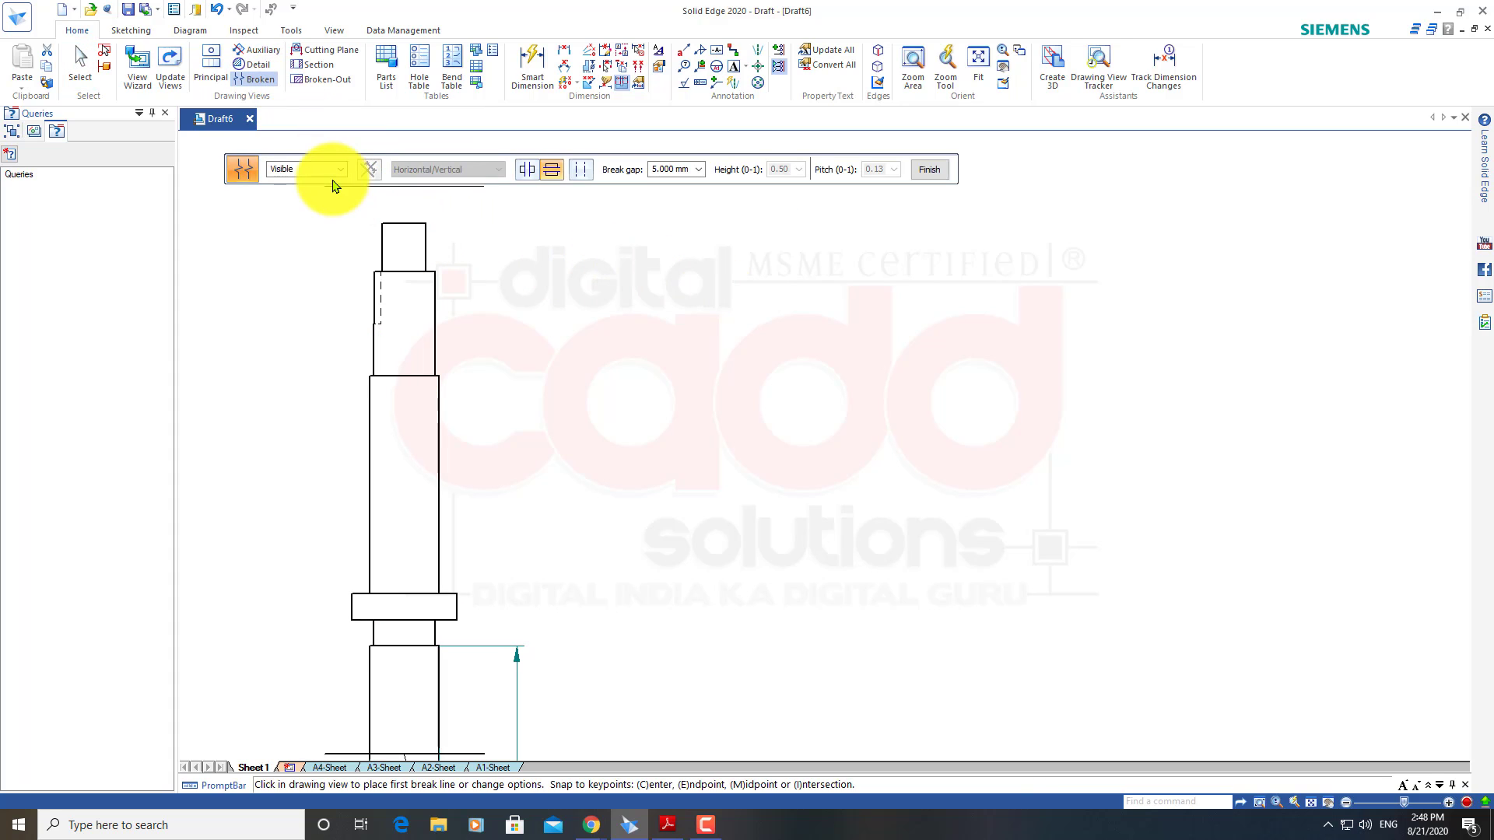
click(340, 170)
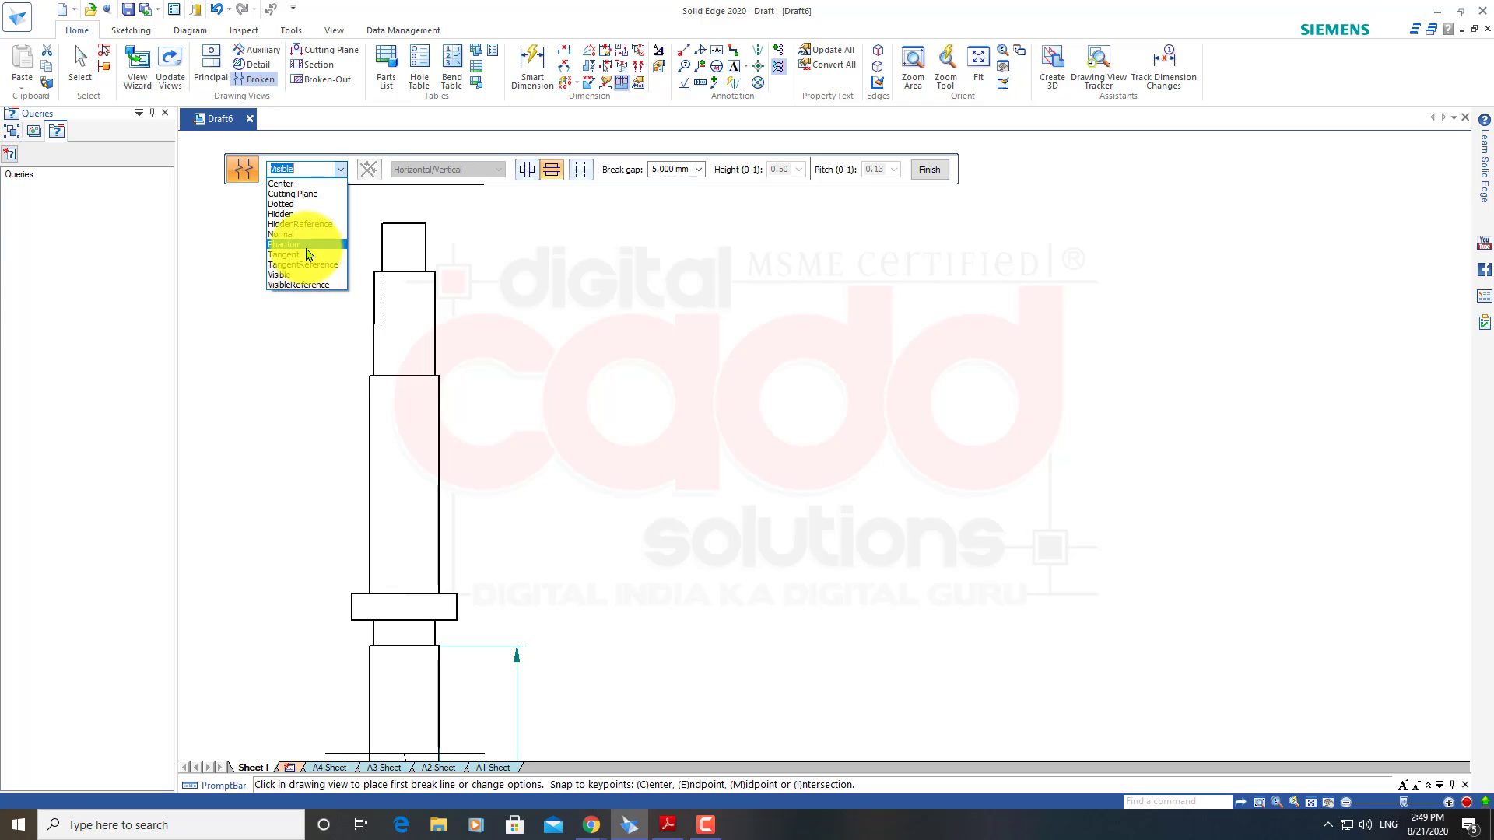
click(309, 254)
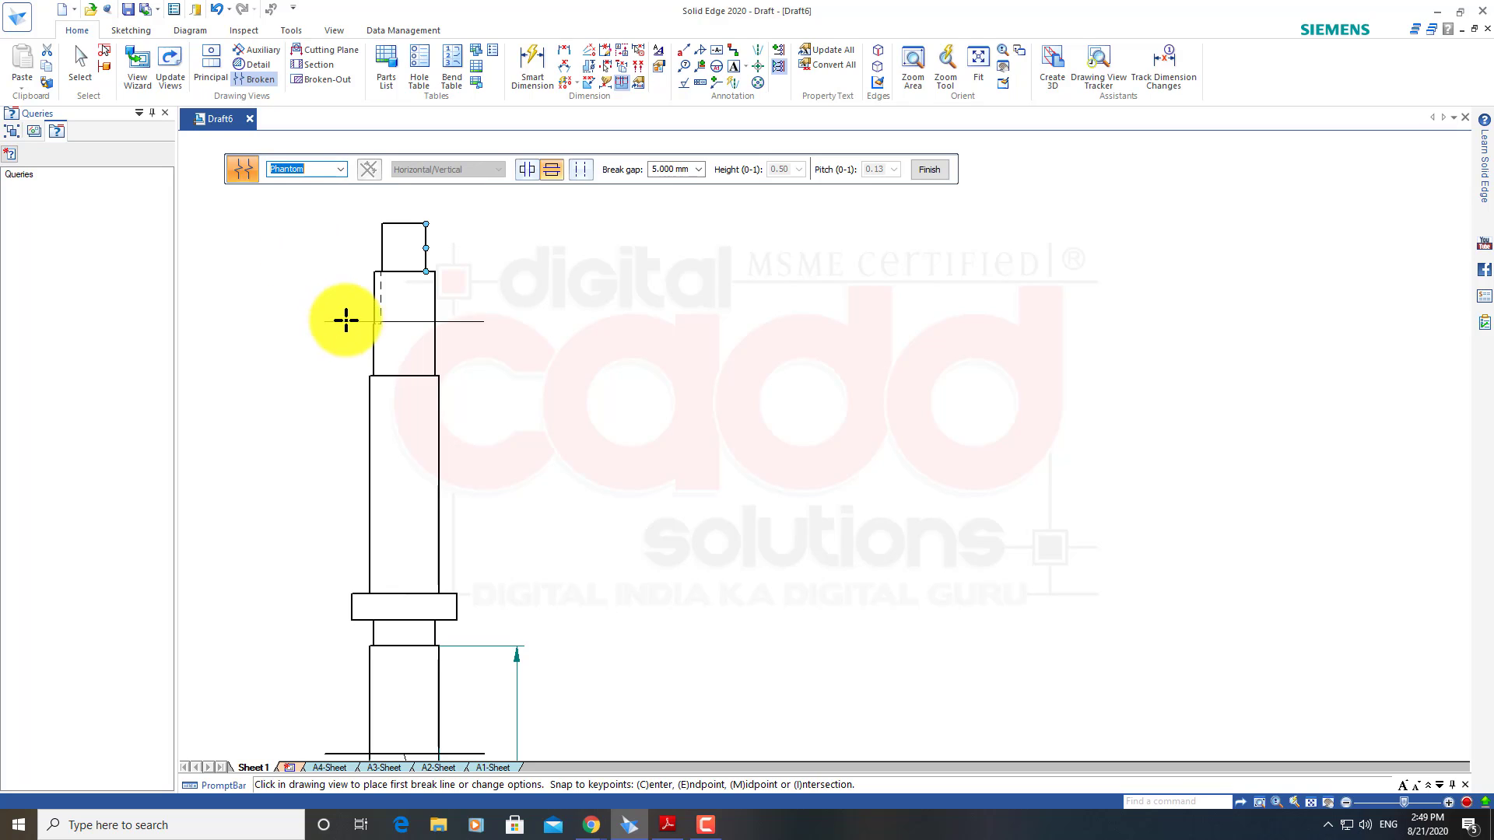
click(406, 430)
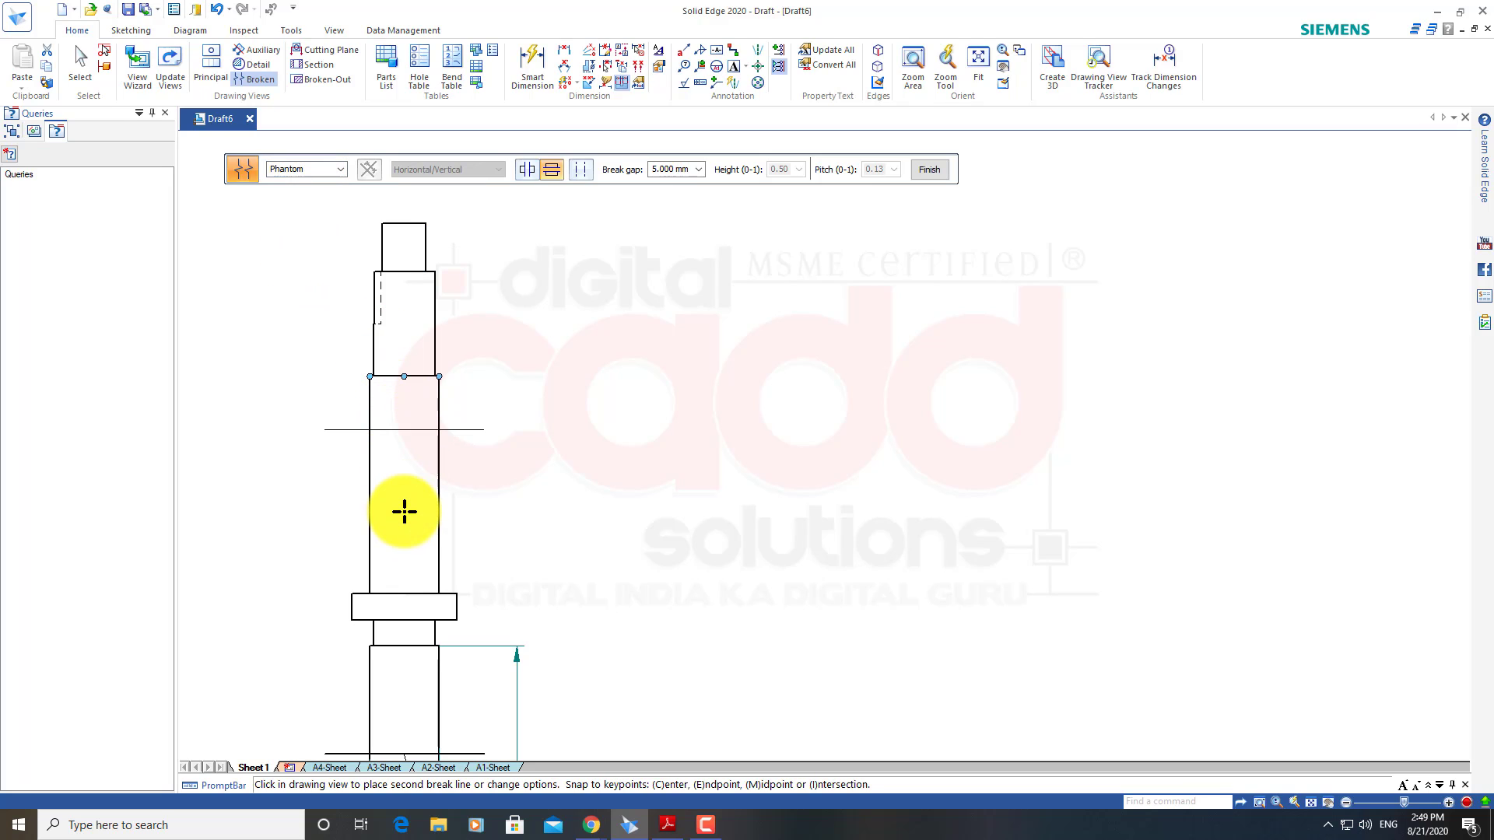
click(405, 563)
click(932, 173)
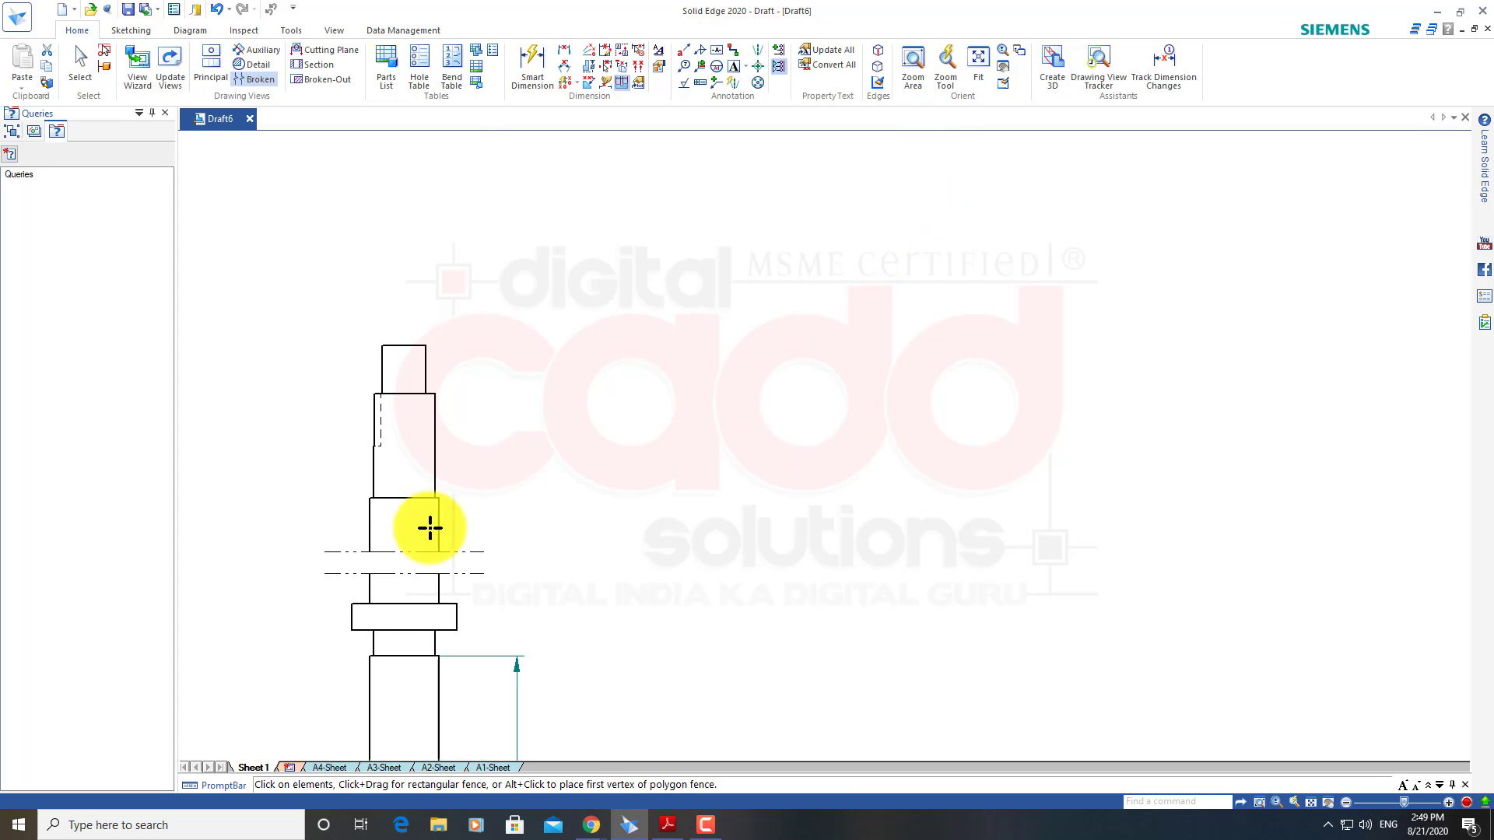
Inspect the shortened shaft view and reselect it
click(437, 566)
scroll(417, 581, up, 2)
scroll(424, 543, up, 3)
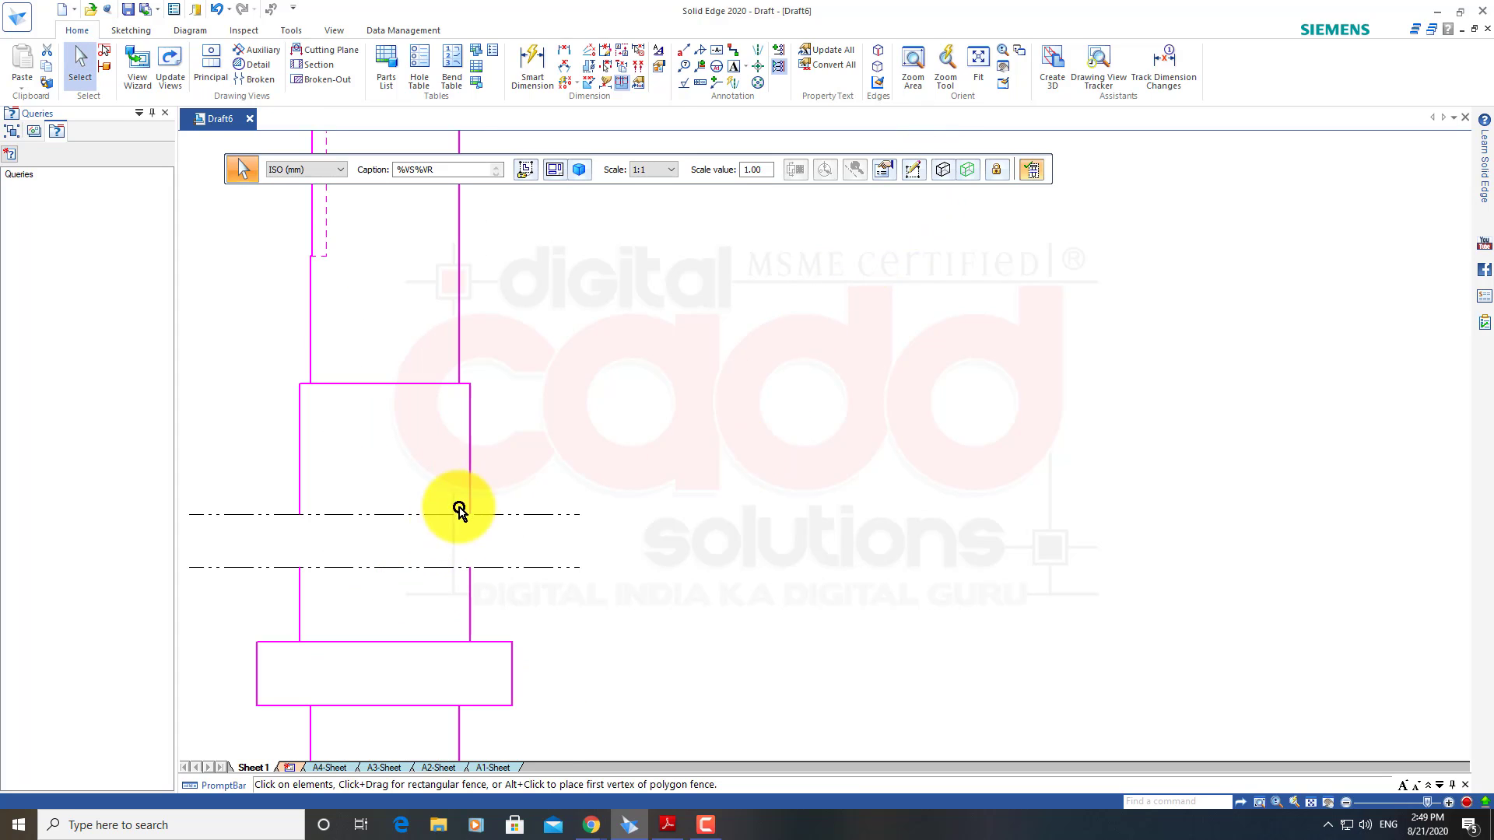
scroll(513, 381, down, 5)
scroll(511, 695, up, 5)
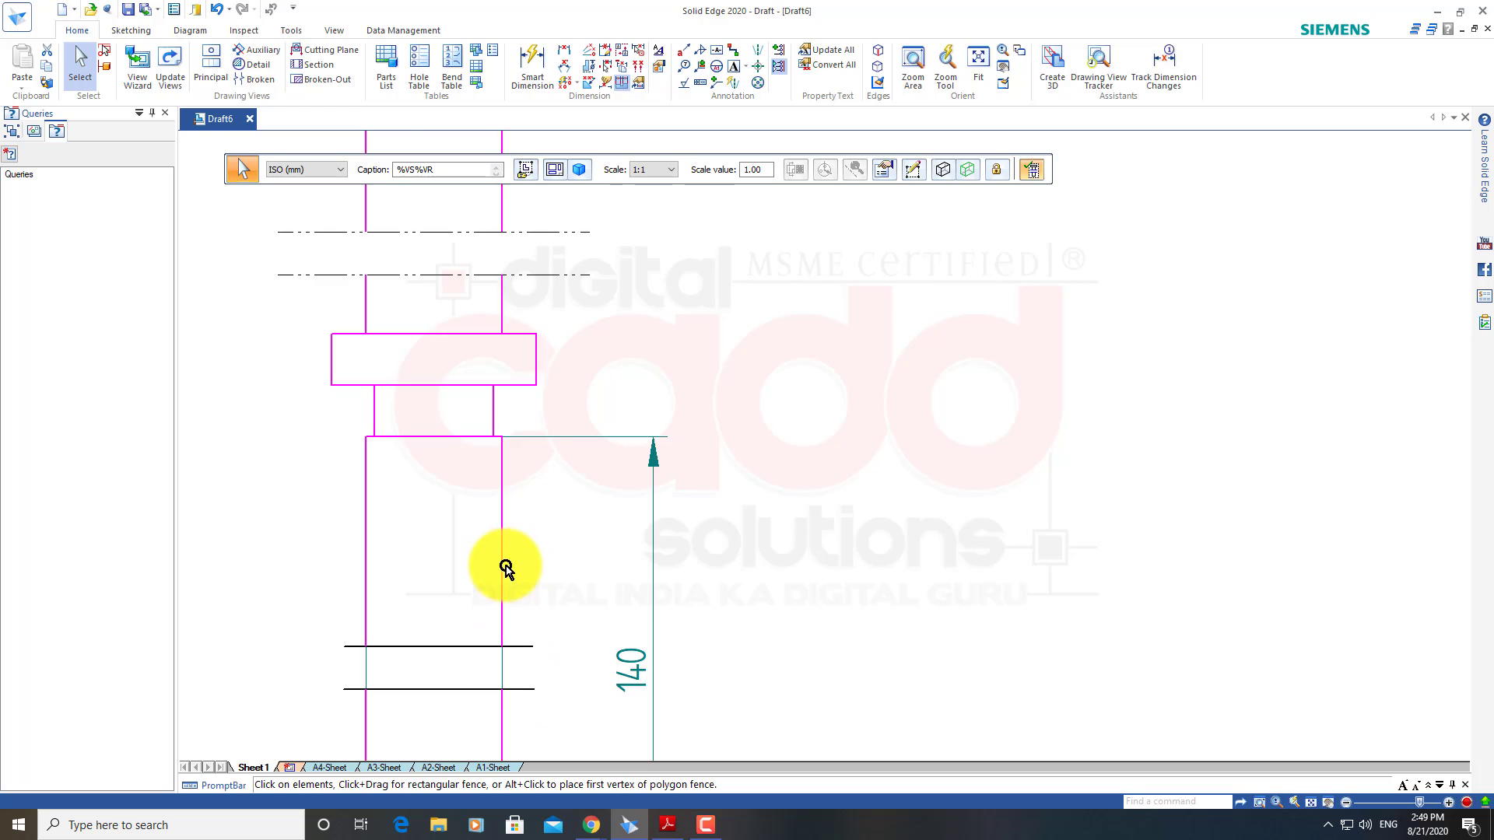
scroll(544, 334, down, 2)
scroll(527, 368, up, 3)
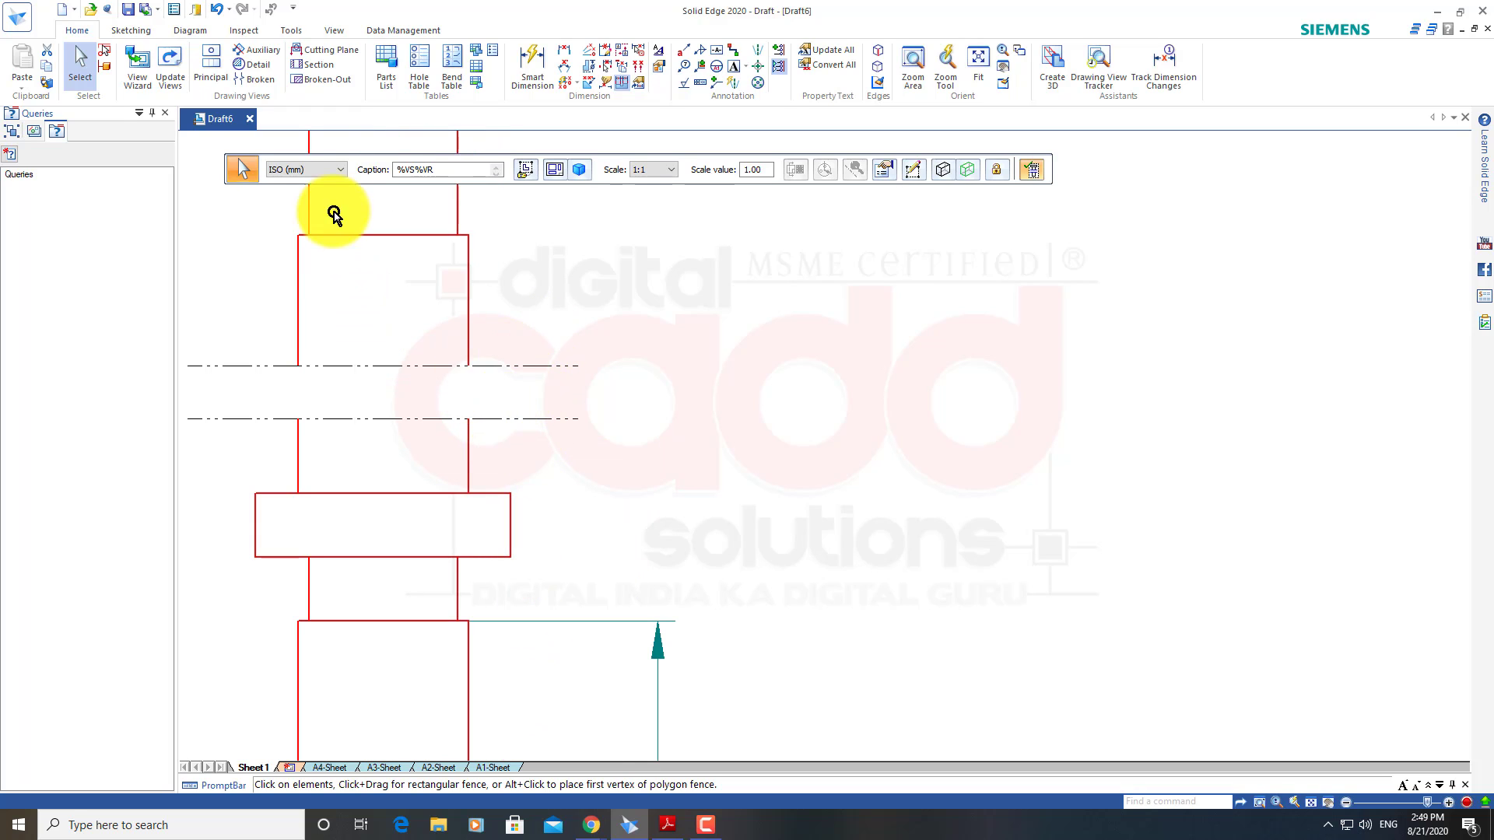
scroll(537, 467, down, 3)
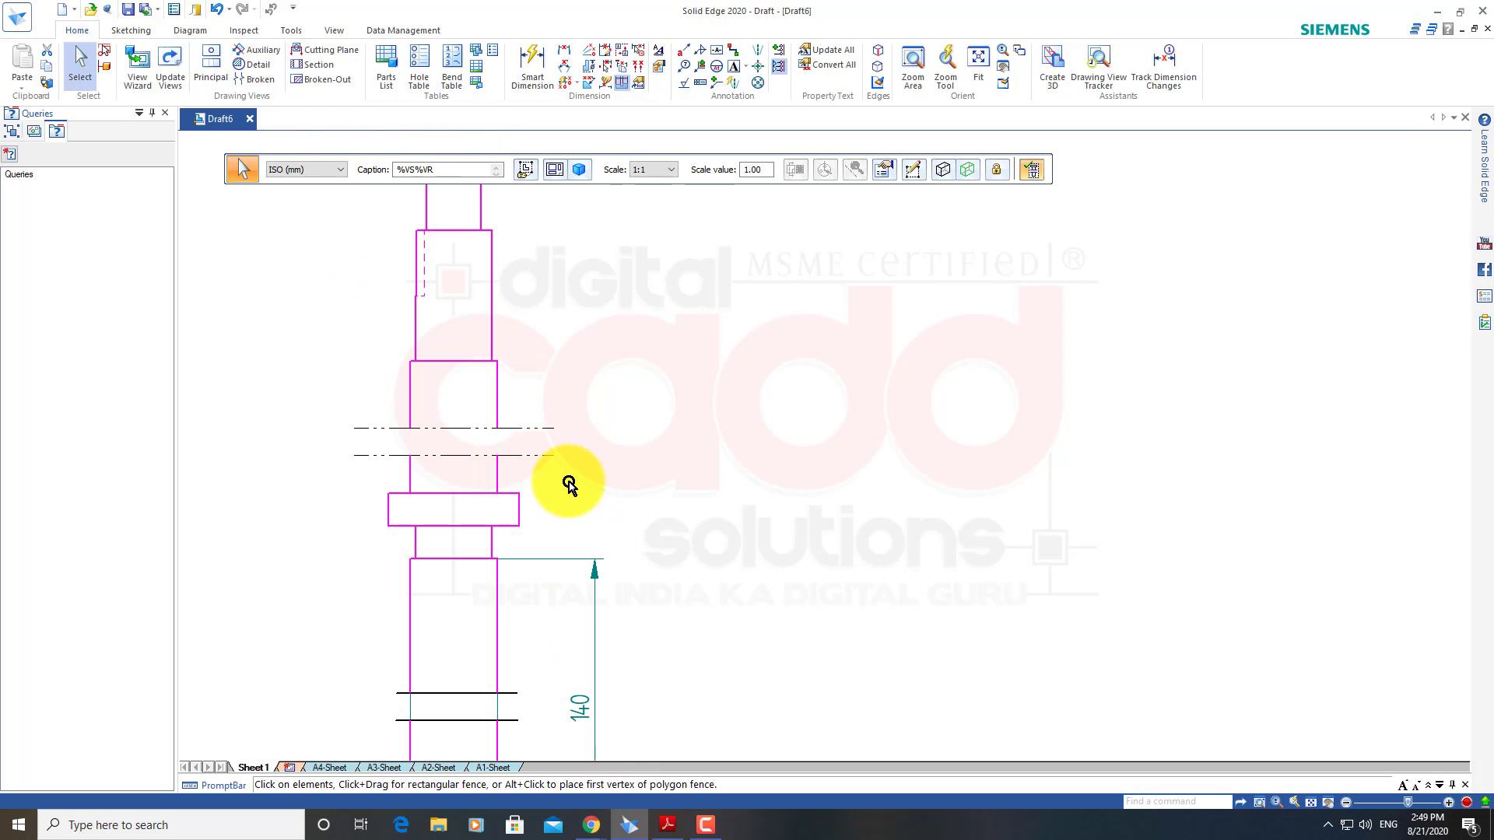
click(564, 488)
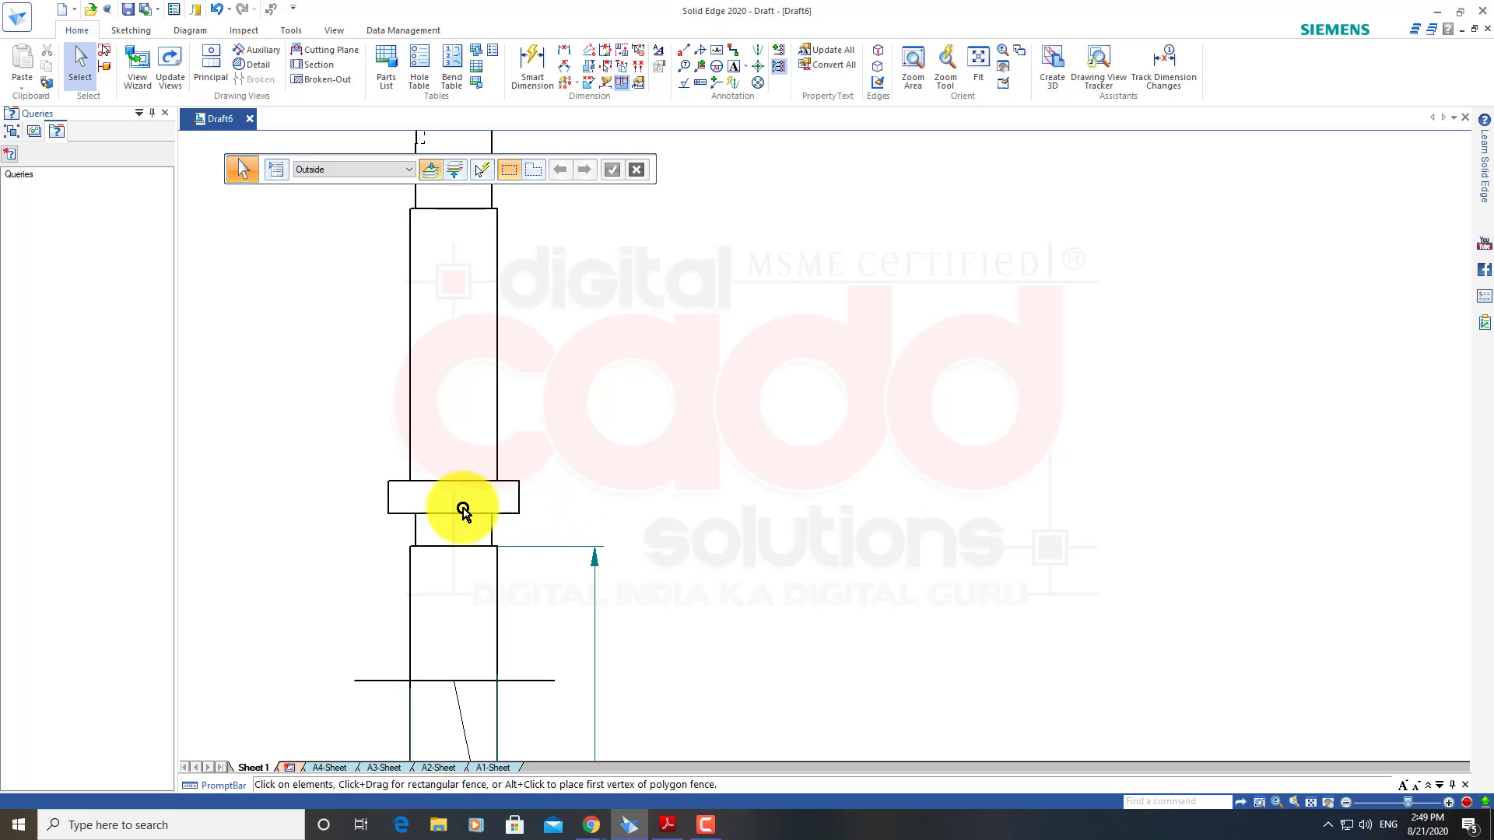
scroll(463, 510, down, 3)
scroll(447, 389, up, 1)
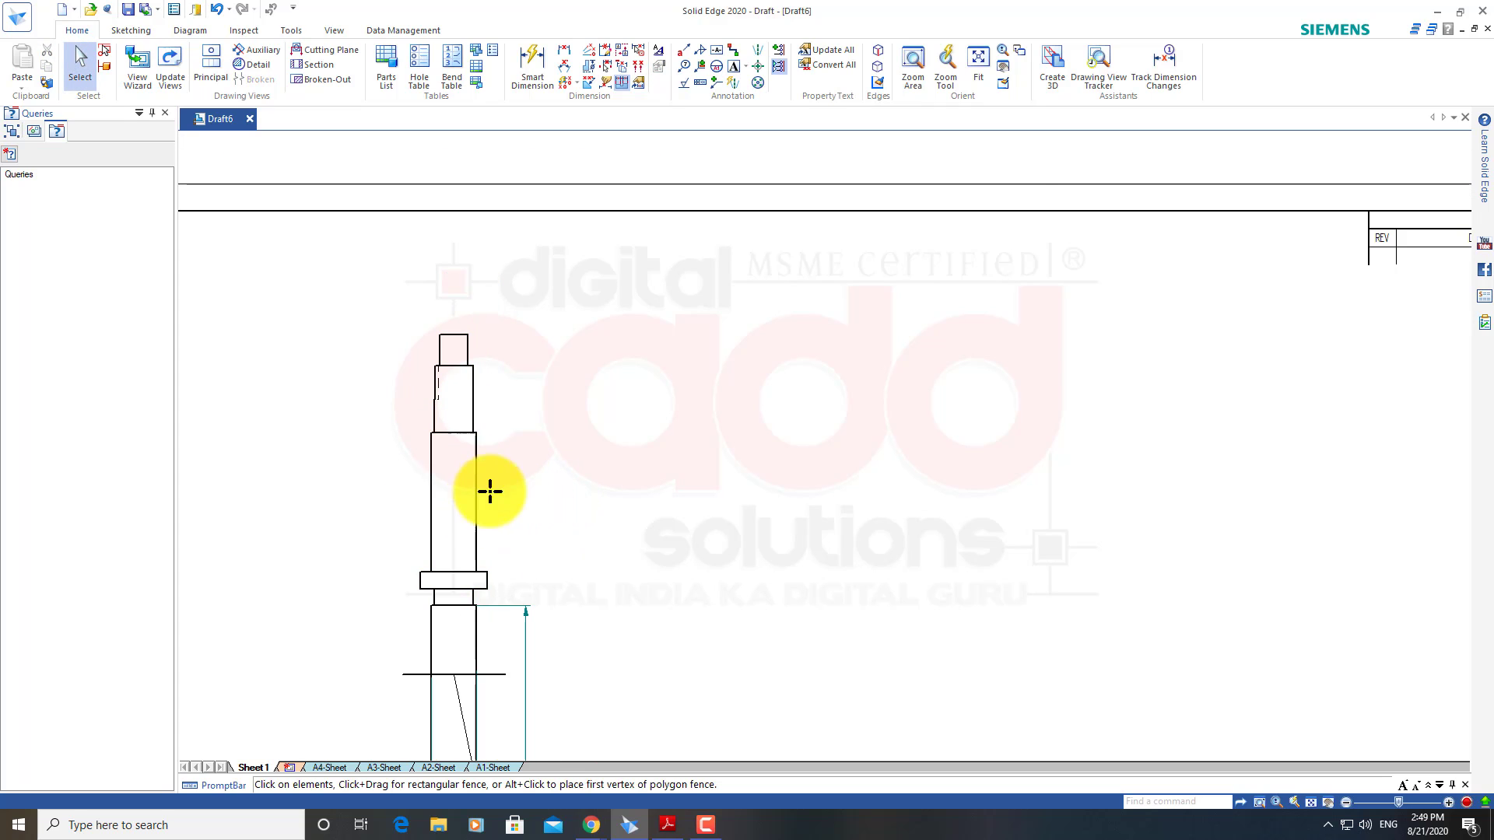
click(488, 490)
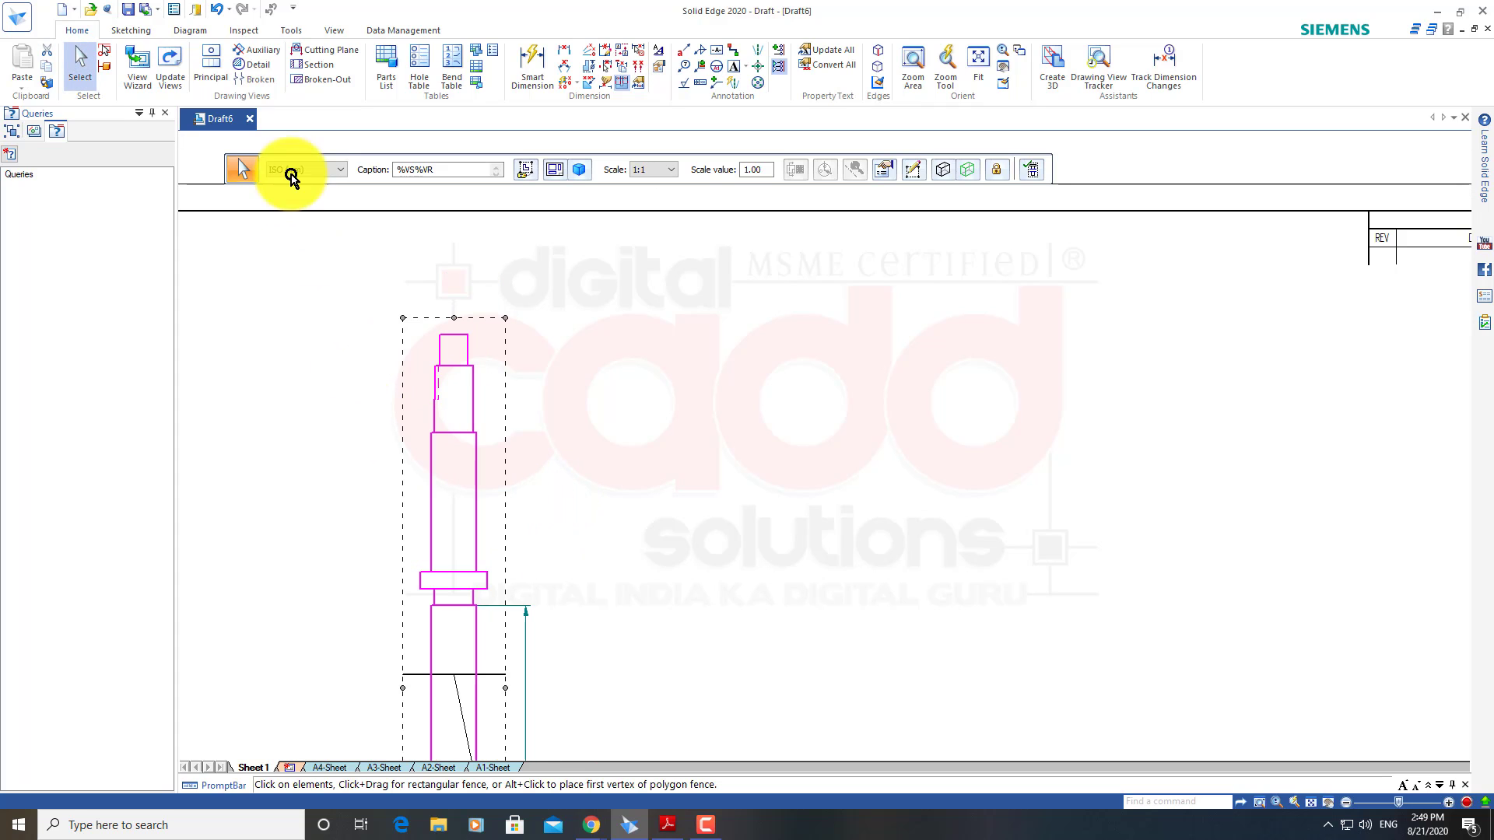
Redo the upper shaft break with Cutting Plane style break lines
click(256, 78)
scroll(514, 481, up, 1)
scroll(513, 481, up, 1)
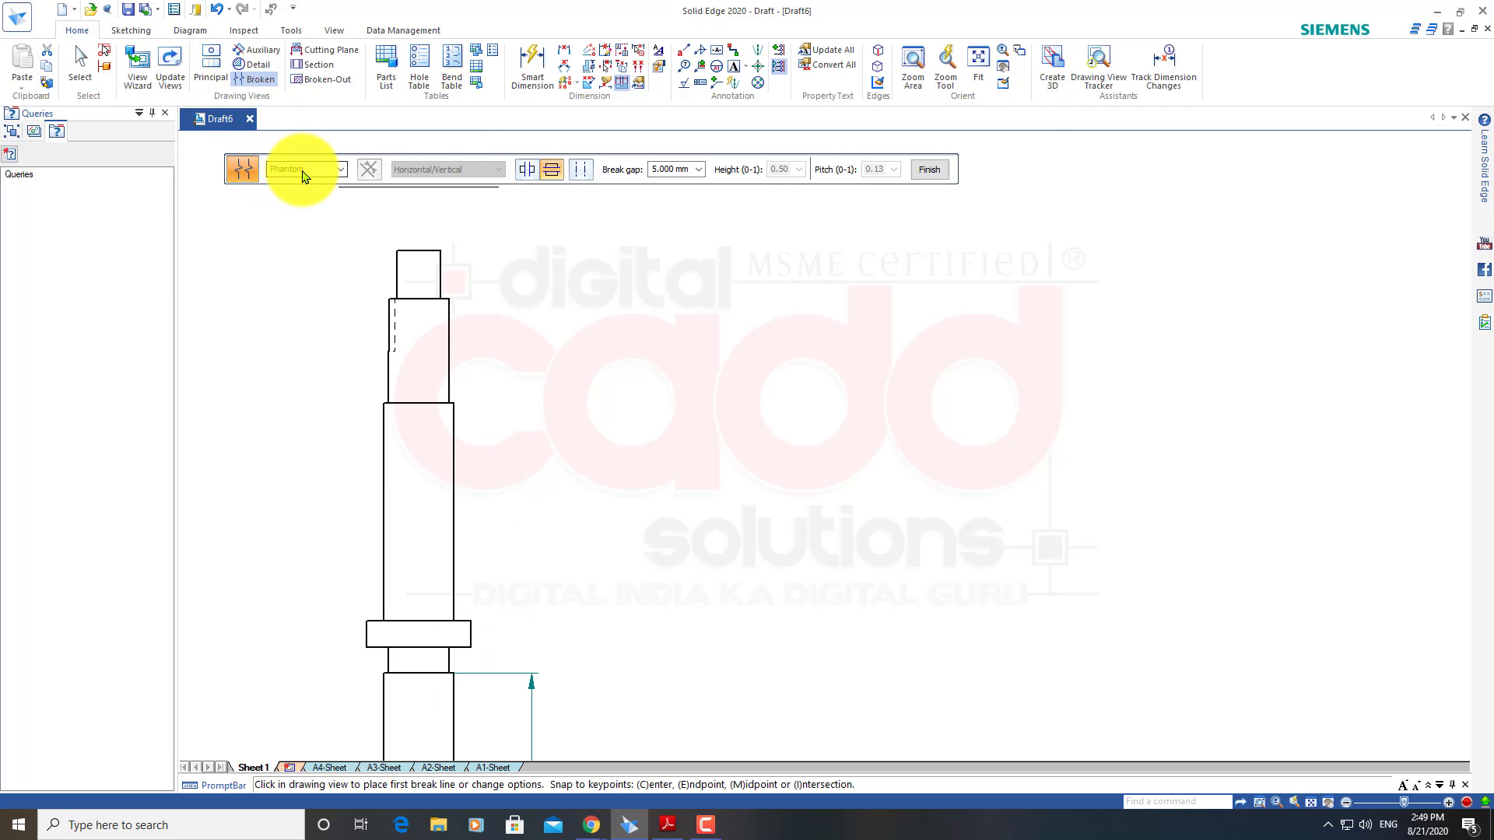
click(348, 173)
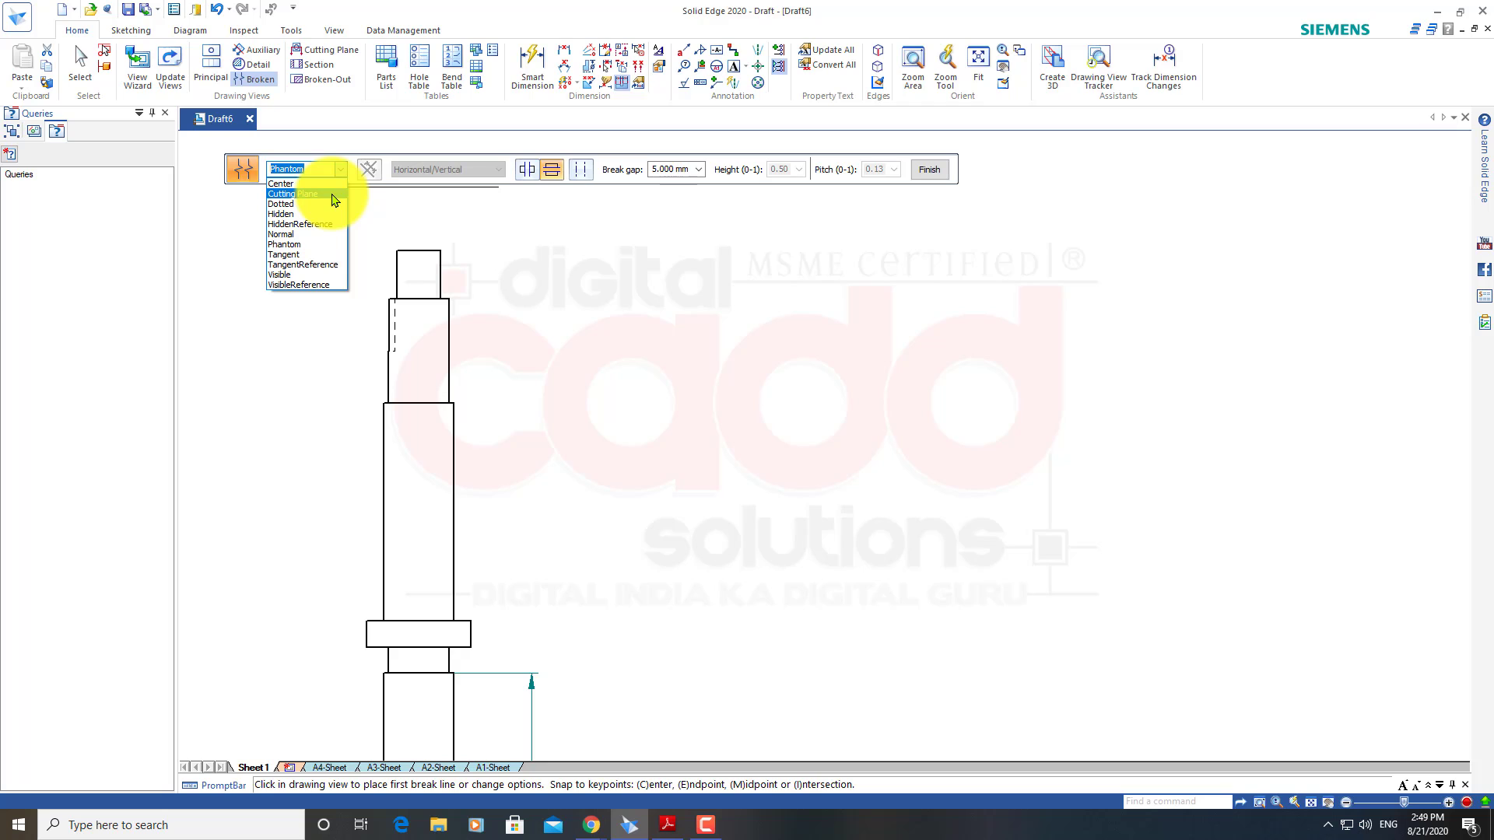
click(333, 196)
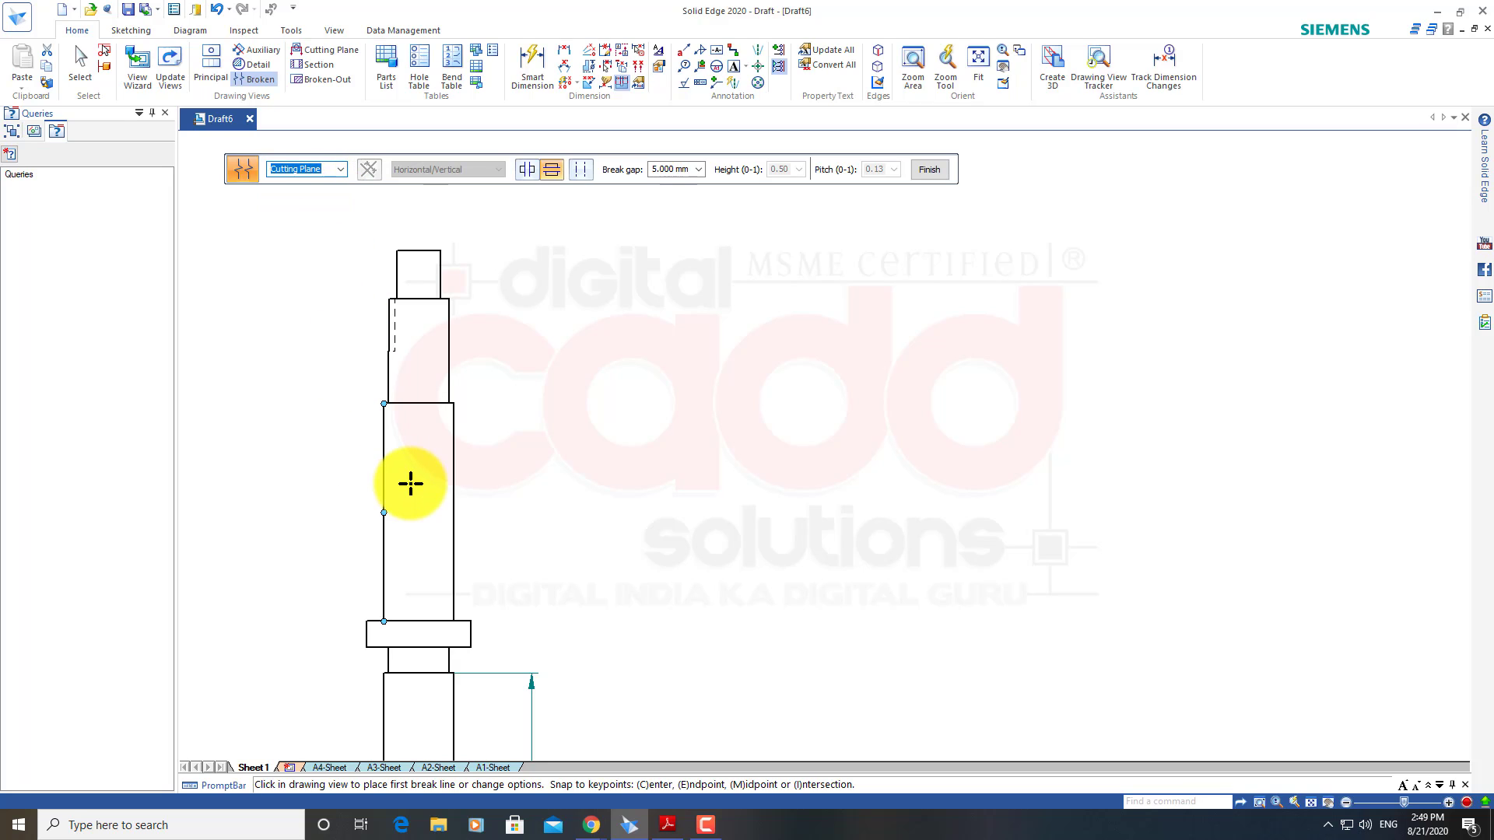
click(405, 435)
click(407, 579)
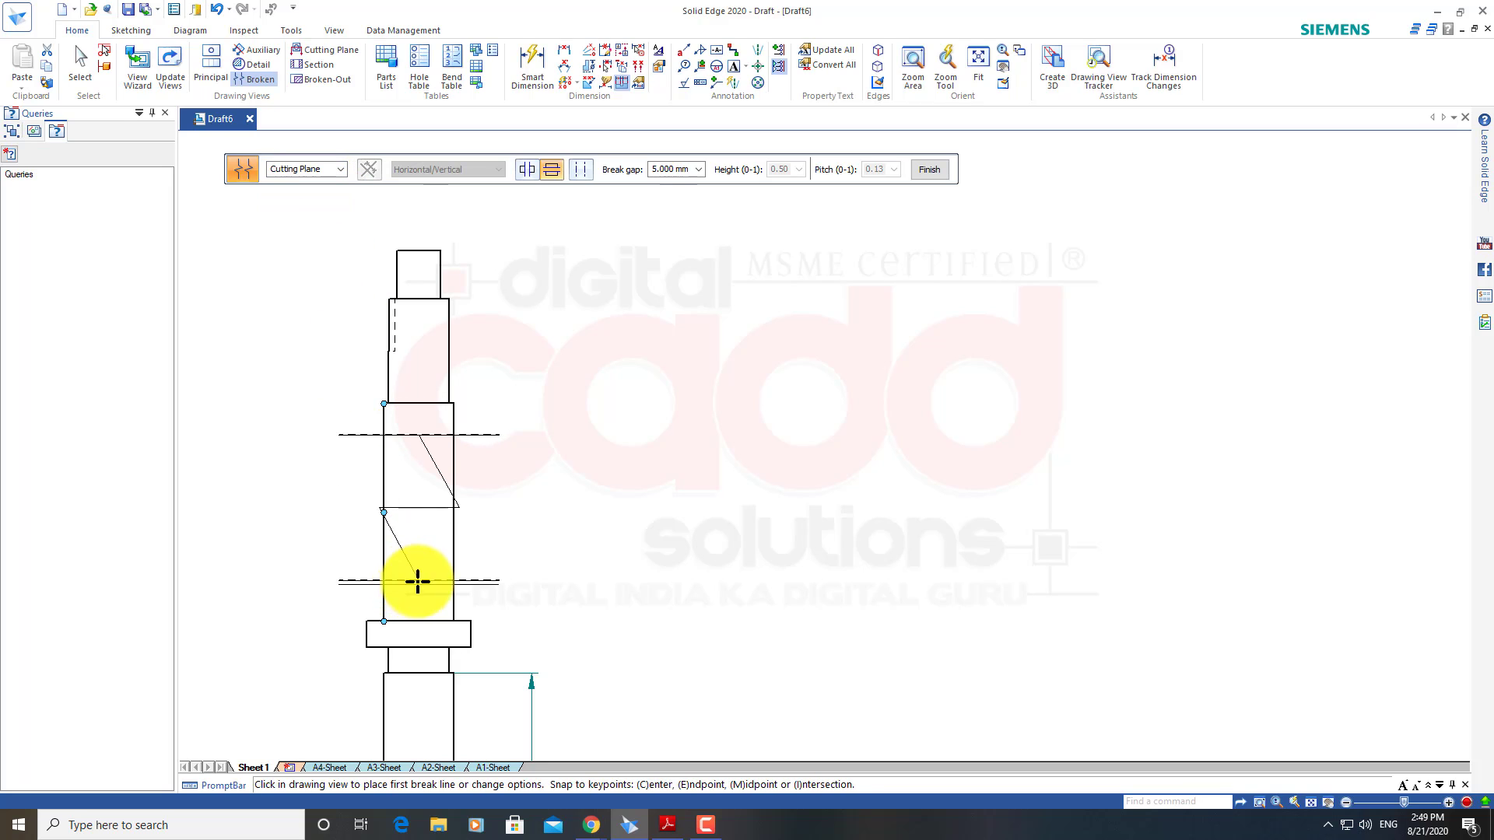
click(938, 177)
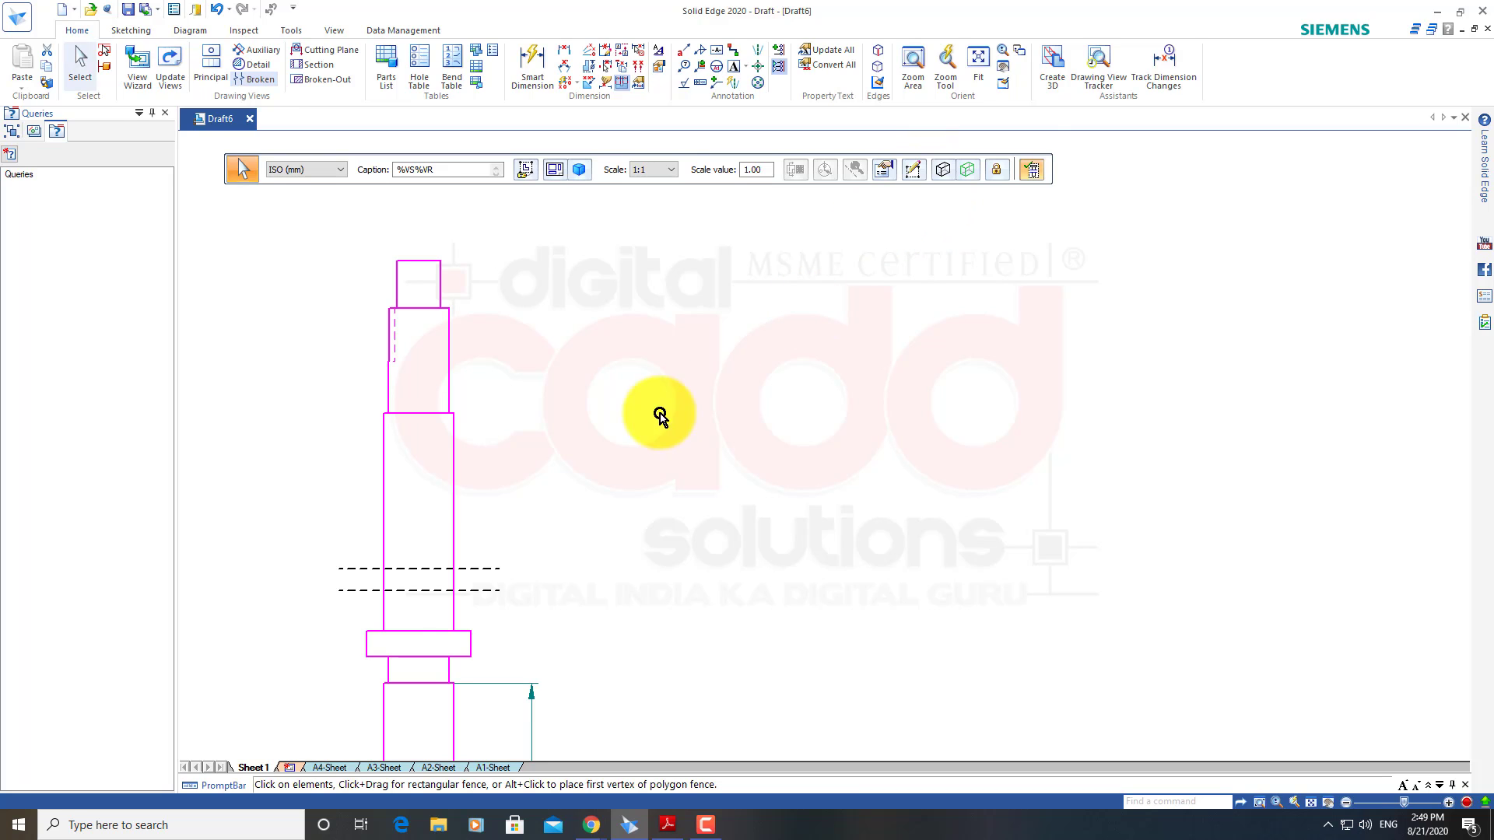
scroll(393, 617, up, 2)
scroll(401, 606, down, 2)
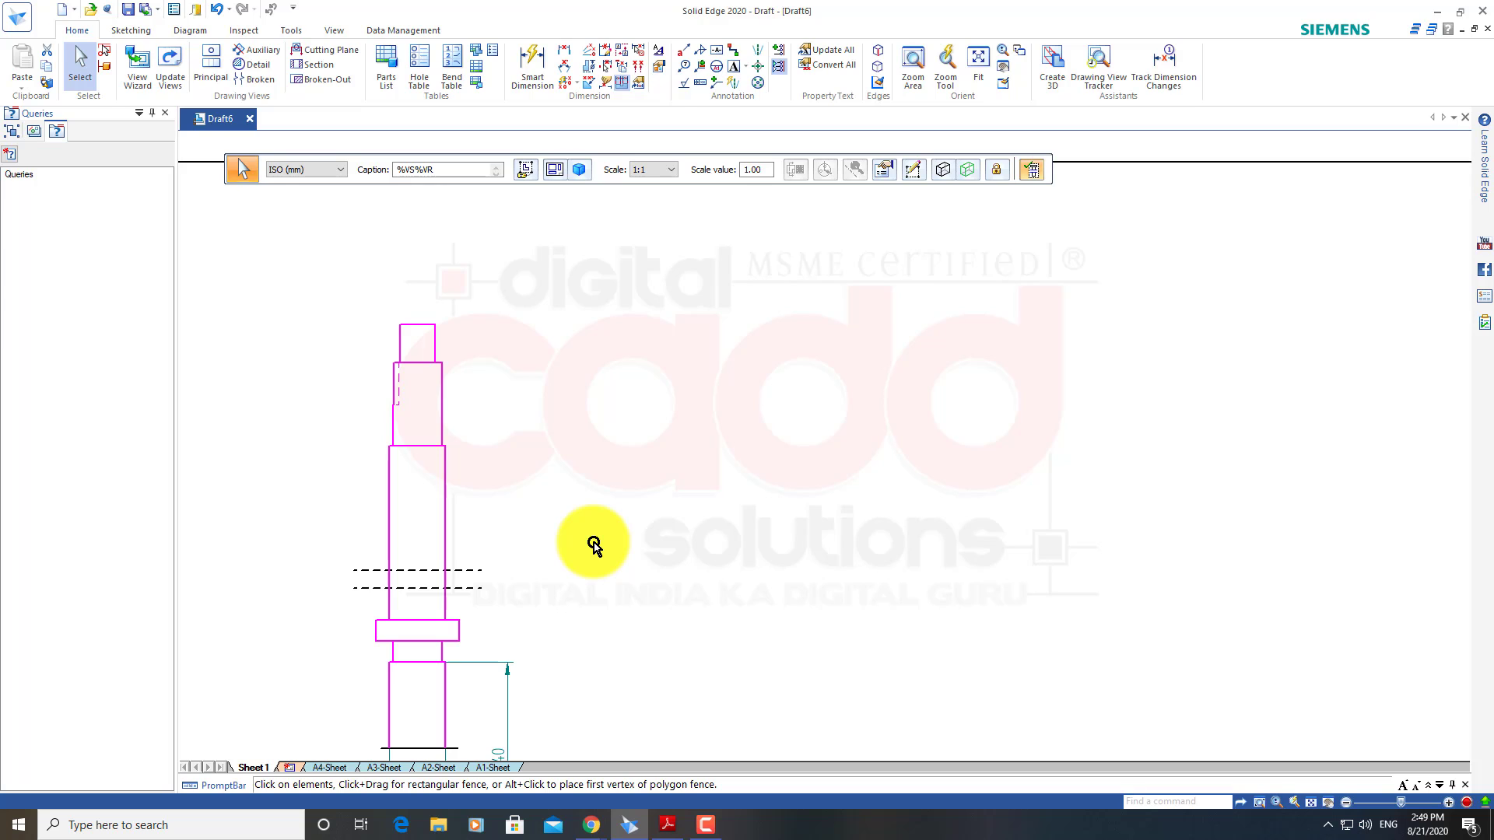
click(593, 545)
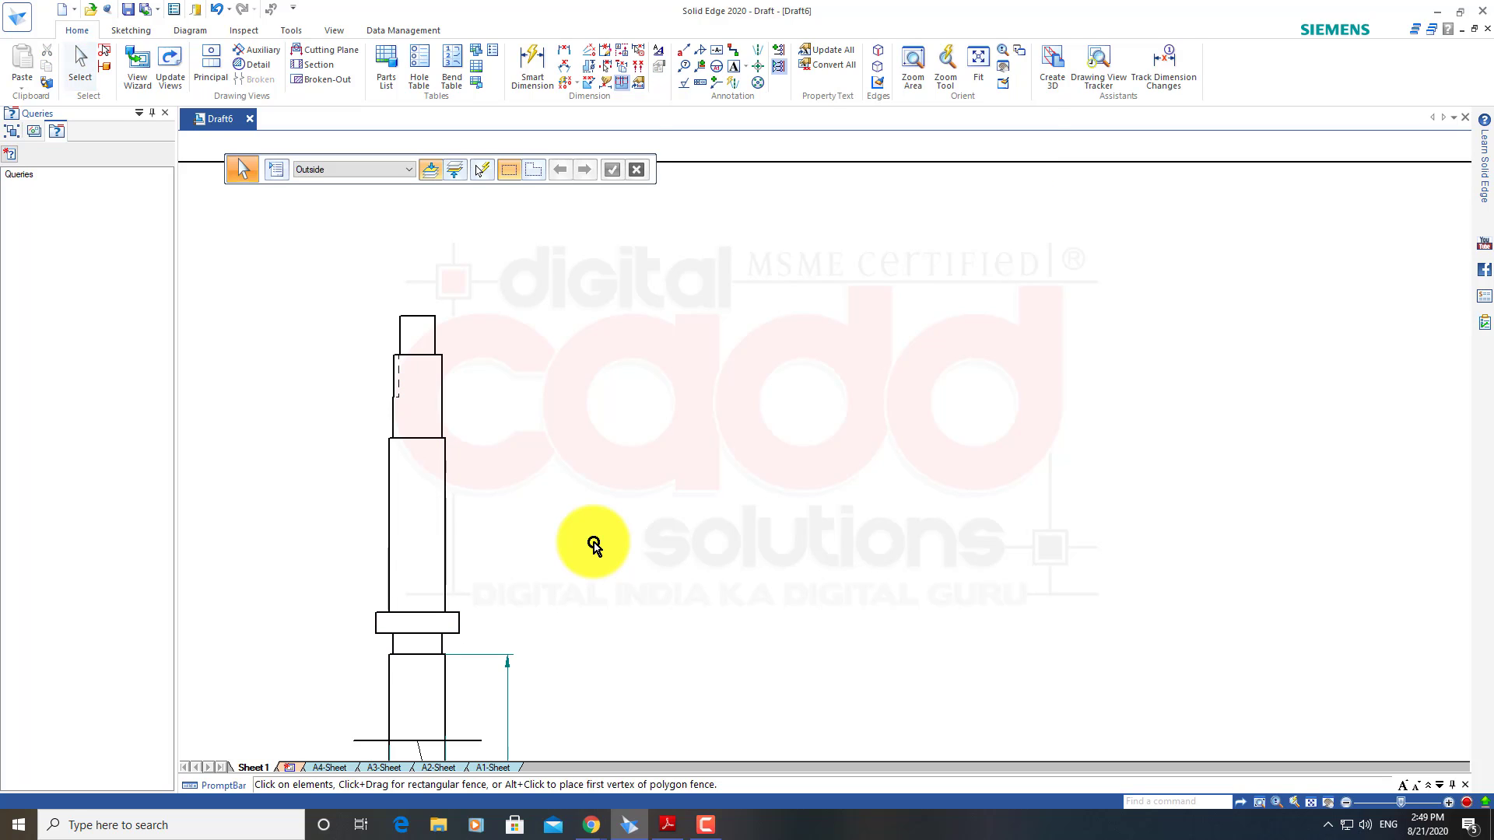
Select the shaft view and begin another broken view with the line-style list open
click(439, 358)
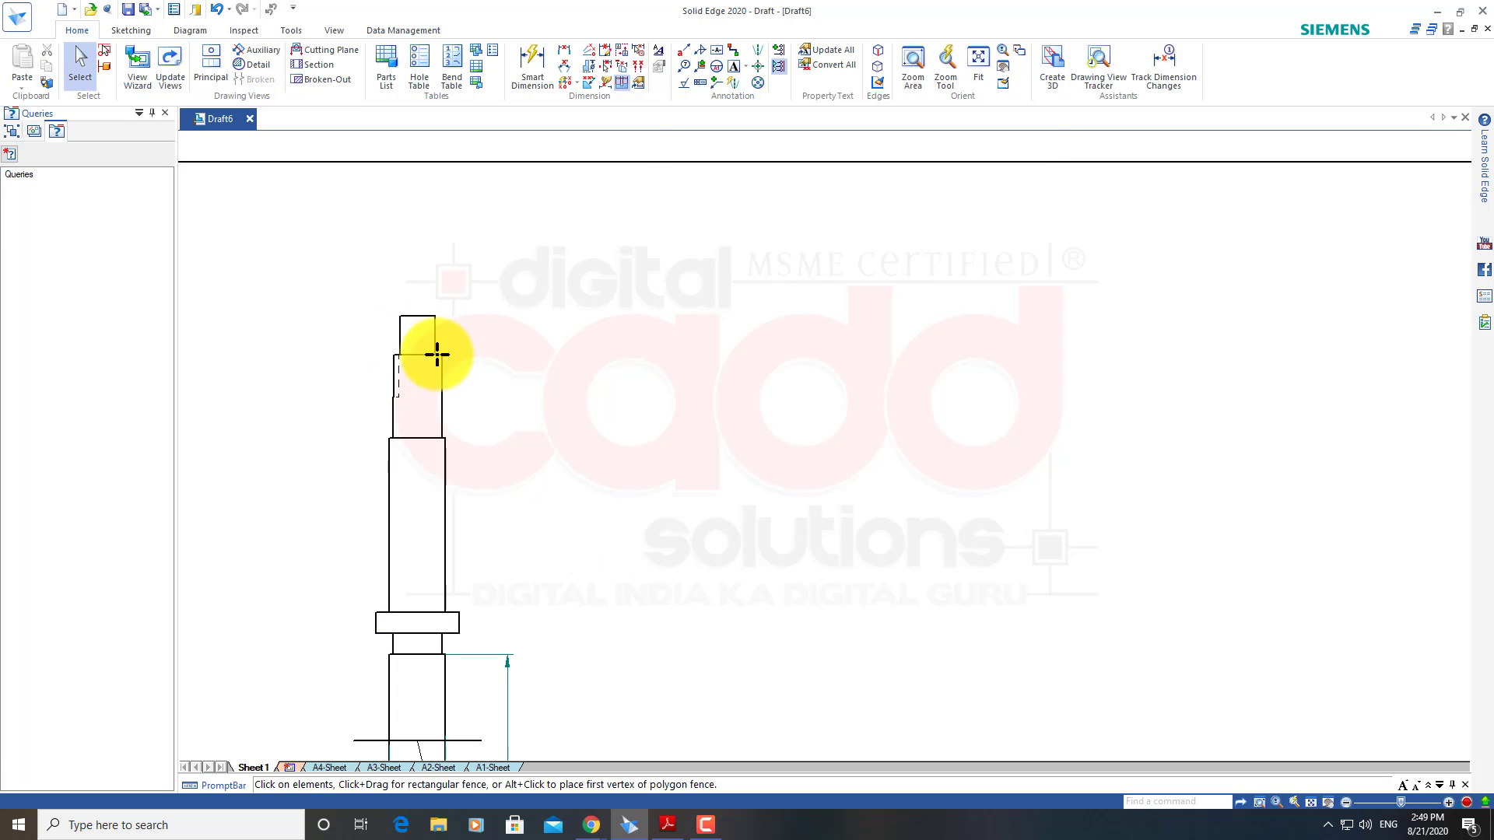
click(261, 79)
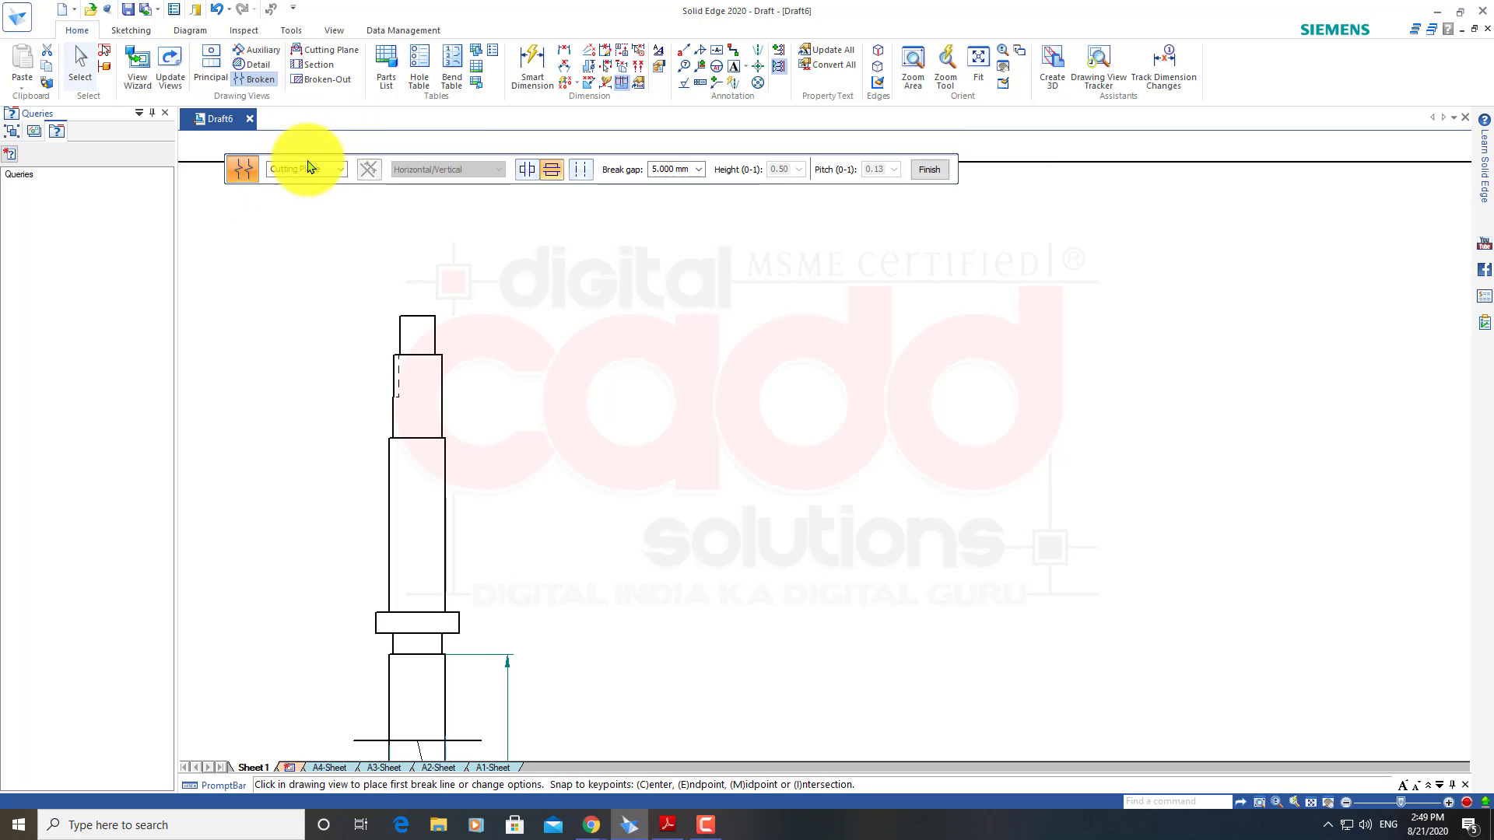
click(341, 170)
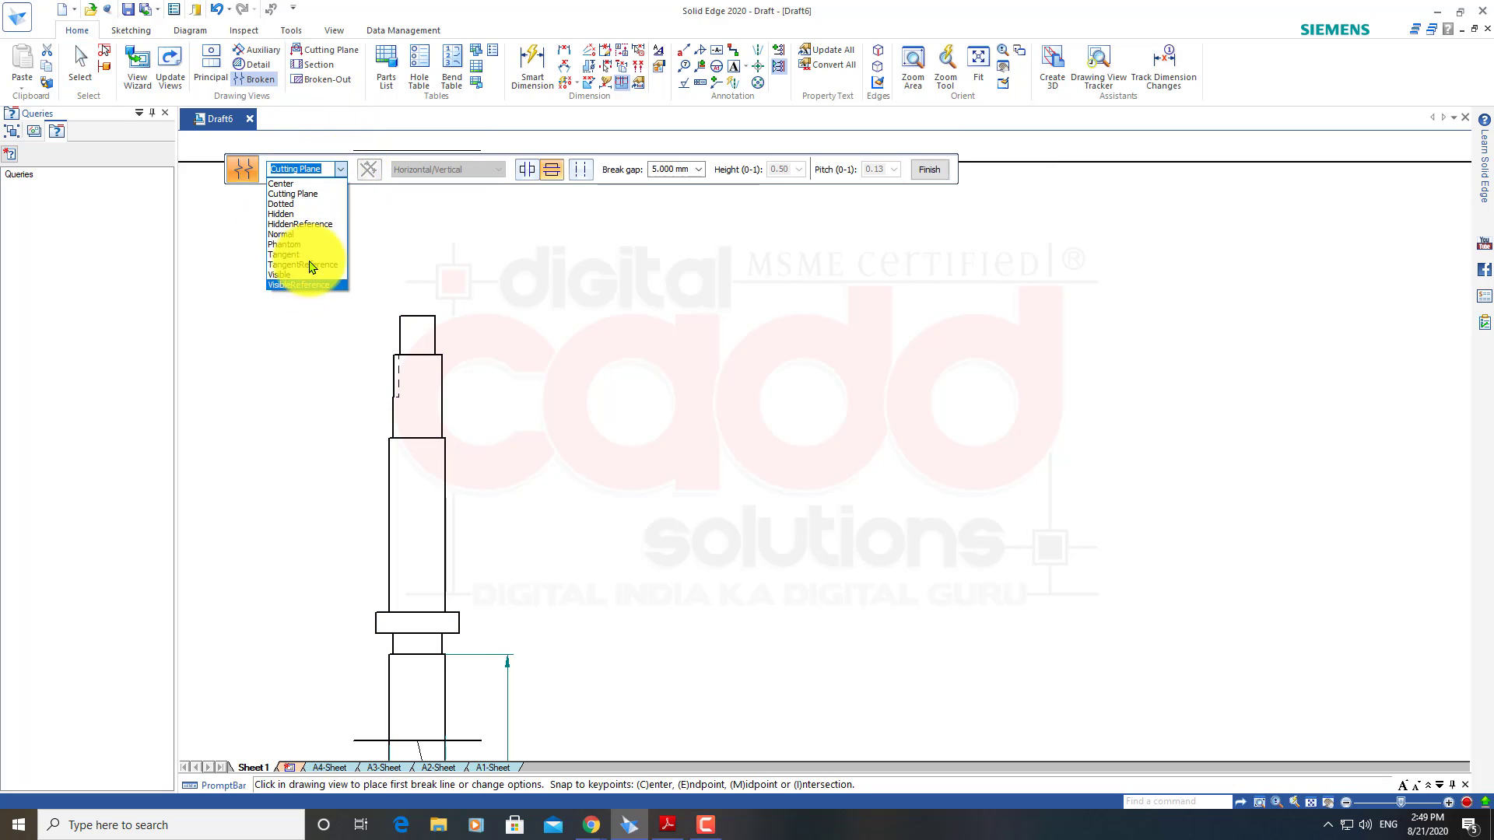
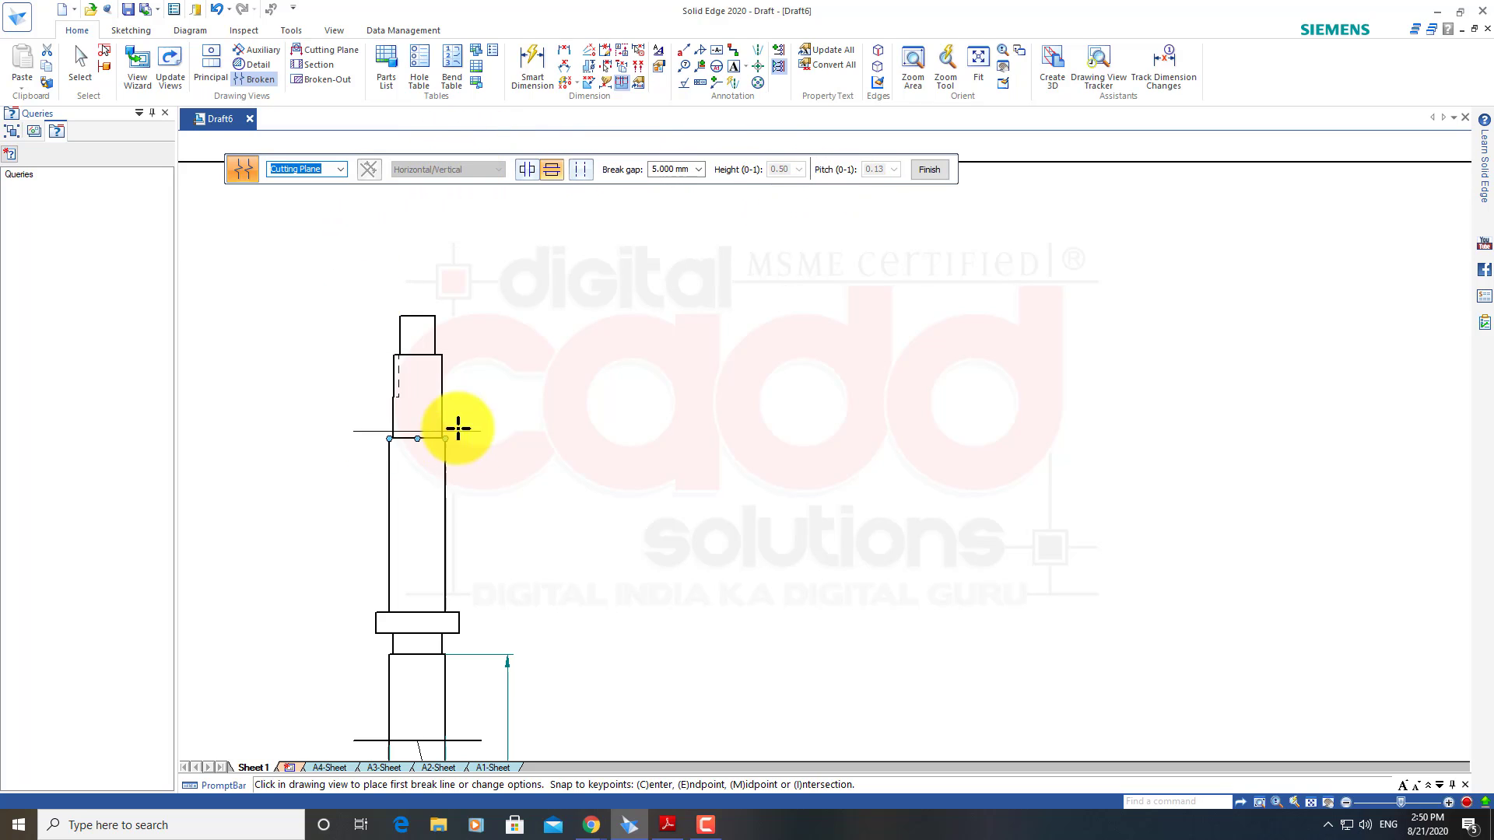
Complete the broken view by placing both break lines across the shaft
click(464, 465)
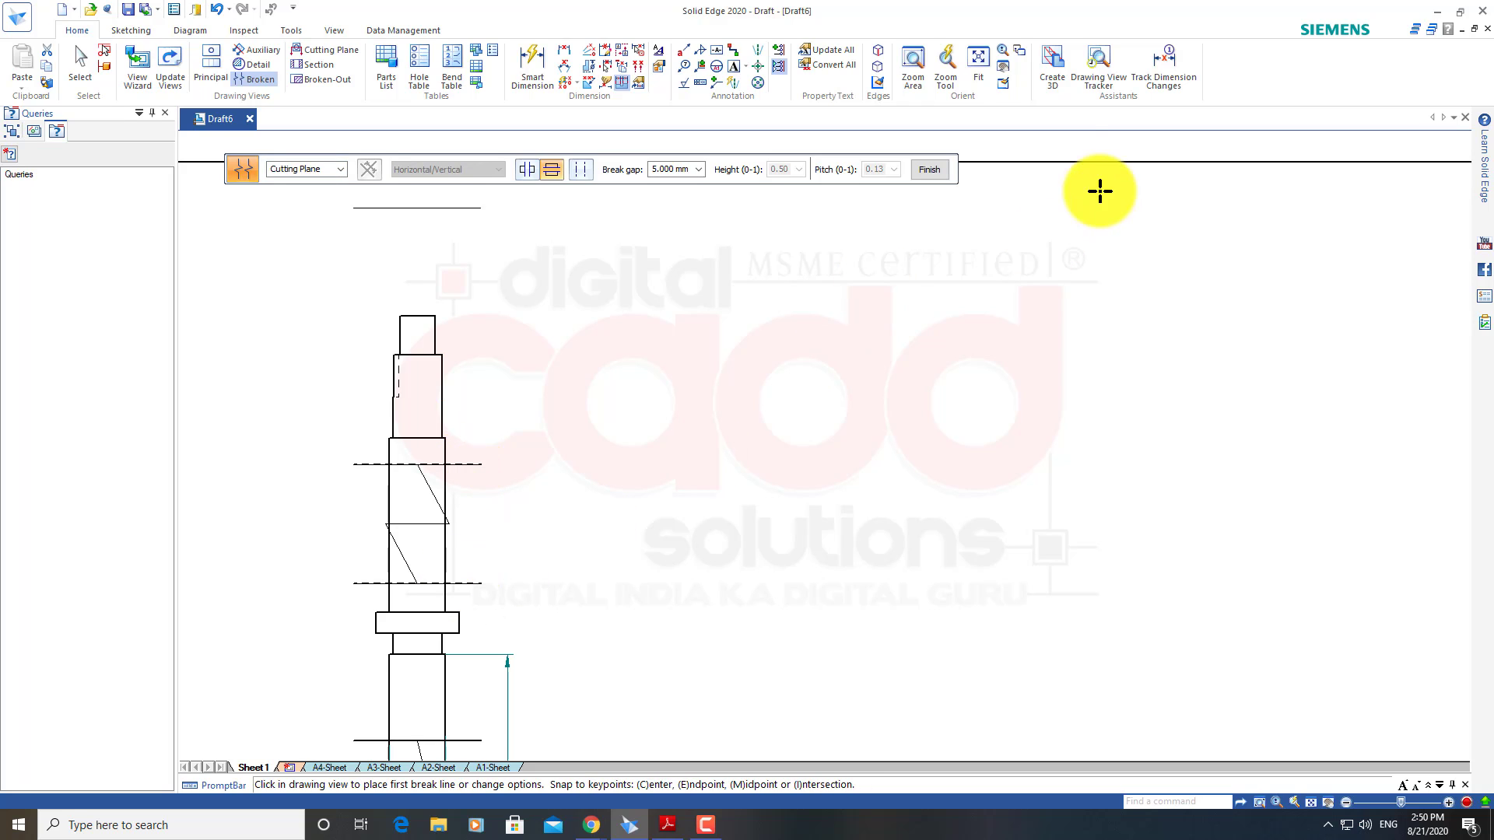
click(938, 171)
scroll(517, 567, down, 3)
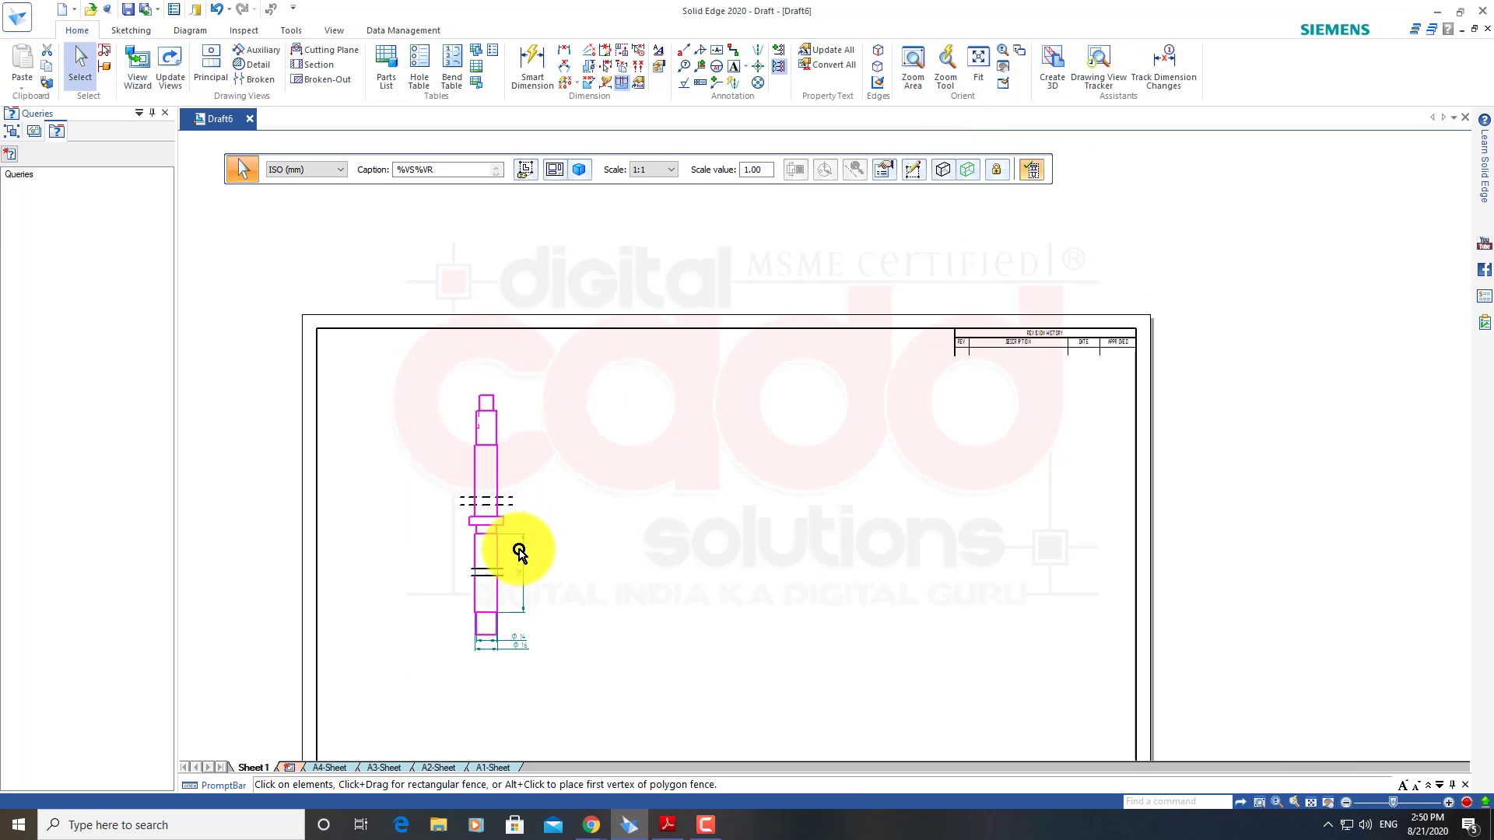
scroll(502, 559, up, 3)
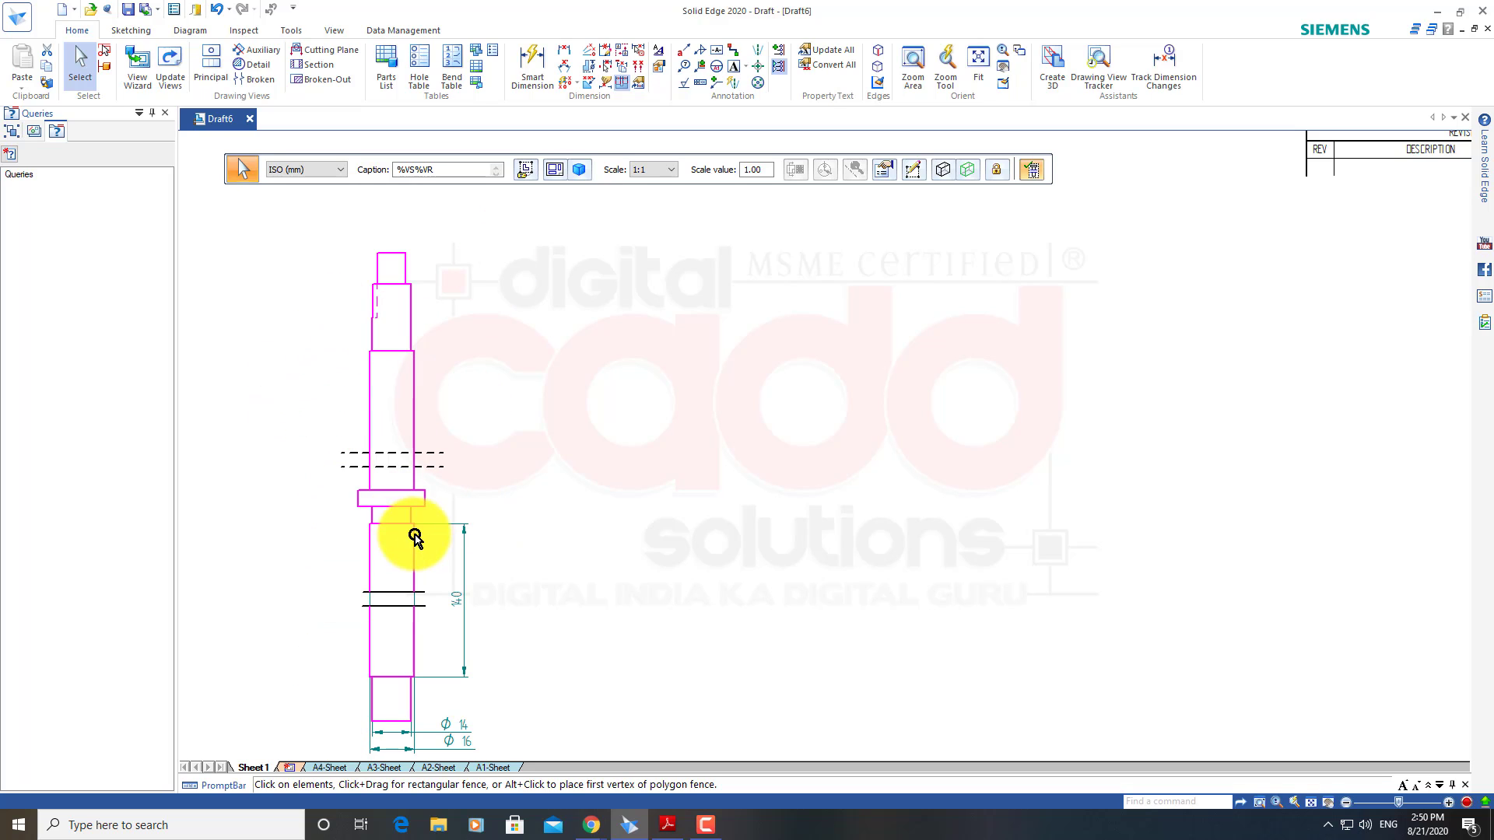
click(387, 465)
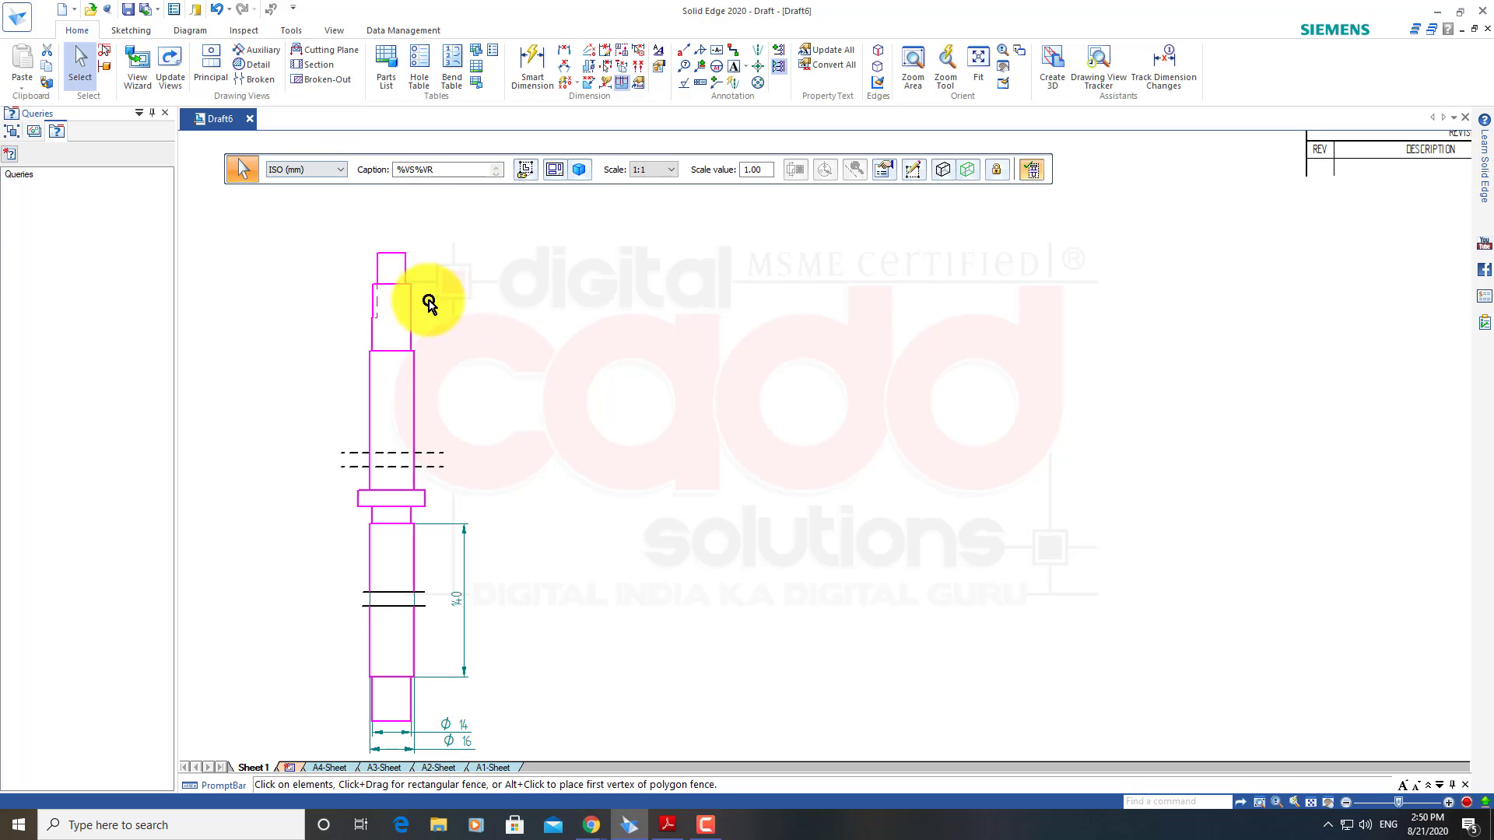
Select the dimensioned shaft drawing view and delete it from the sheet
click(544, 494)
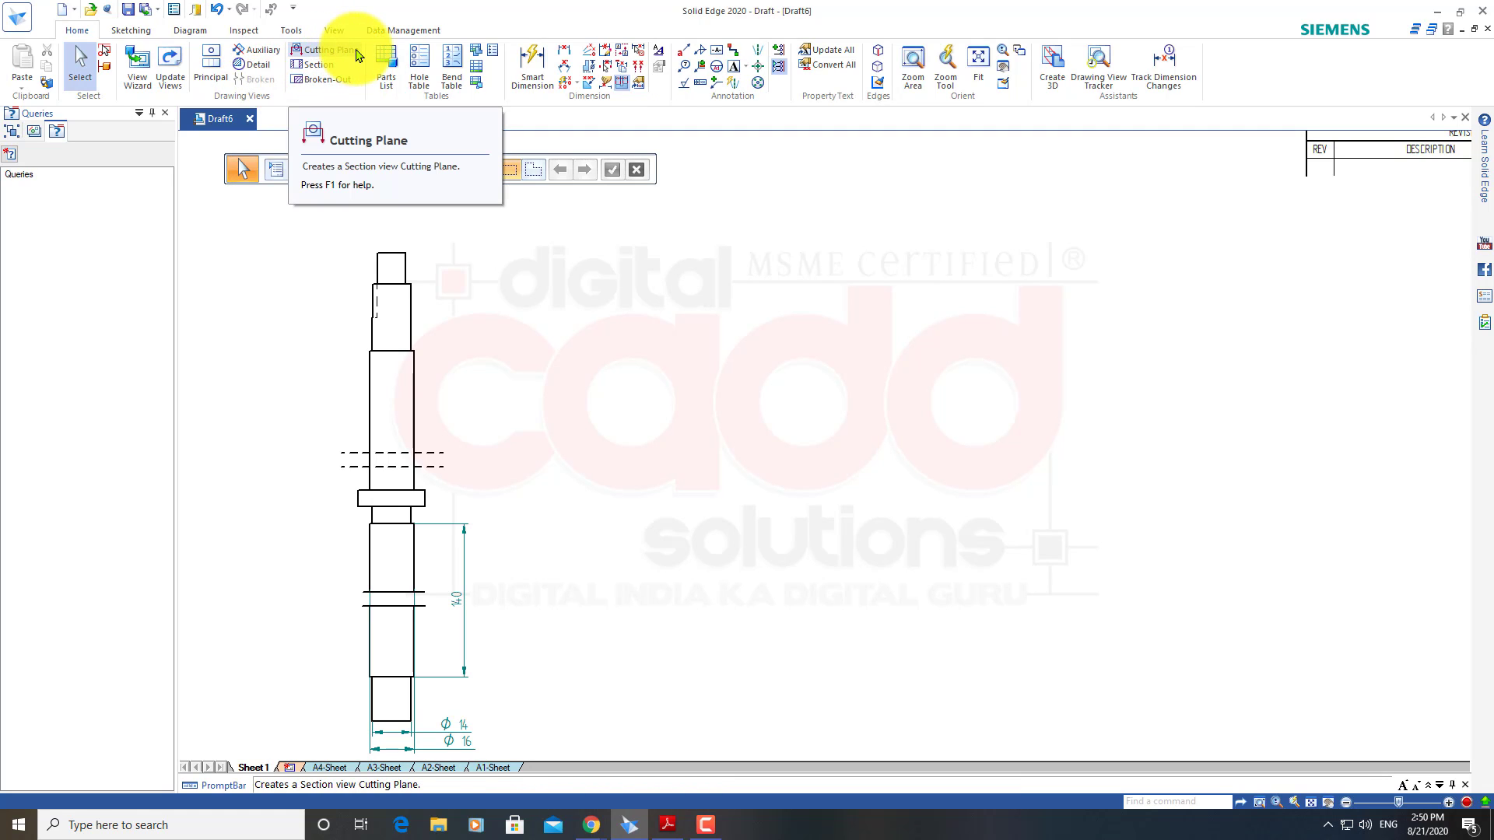
scroll(593, 317, down, 2)
scroll(560, 343, down, 1)
middle_drag(560, 344, 370, 292)
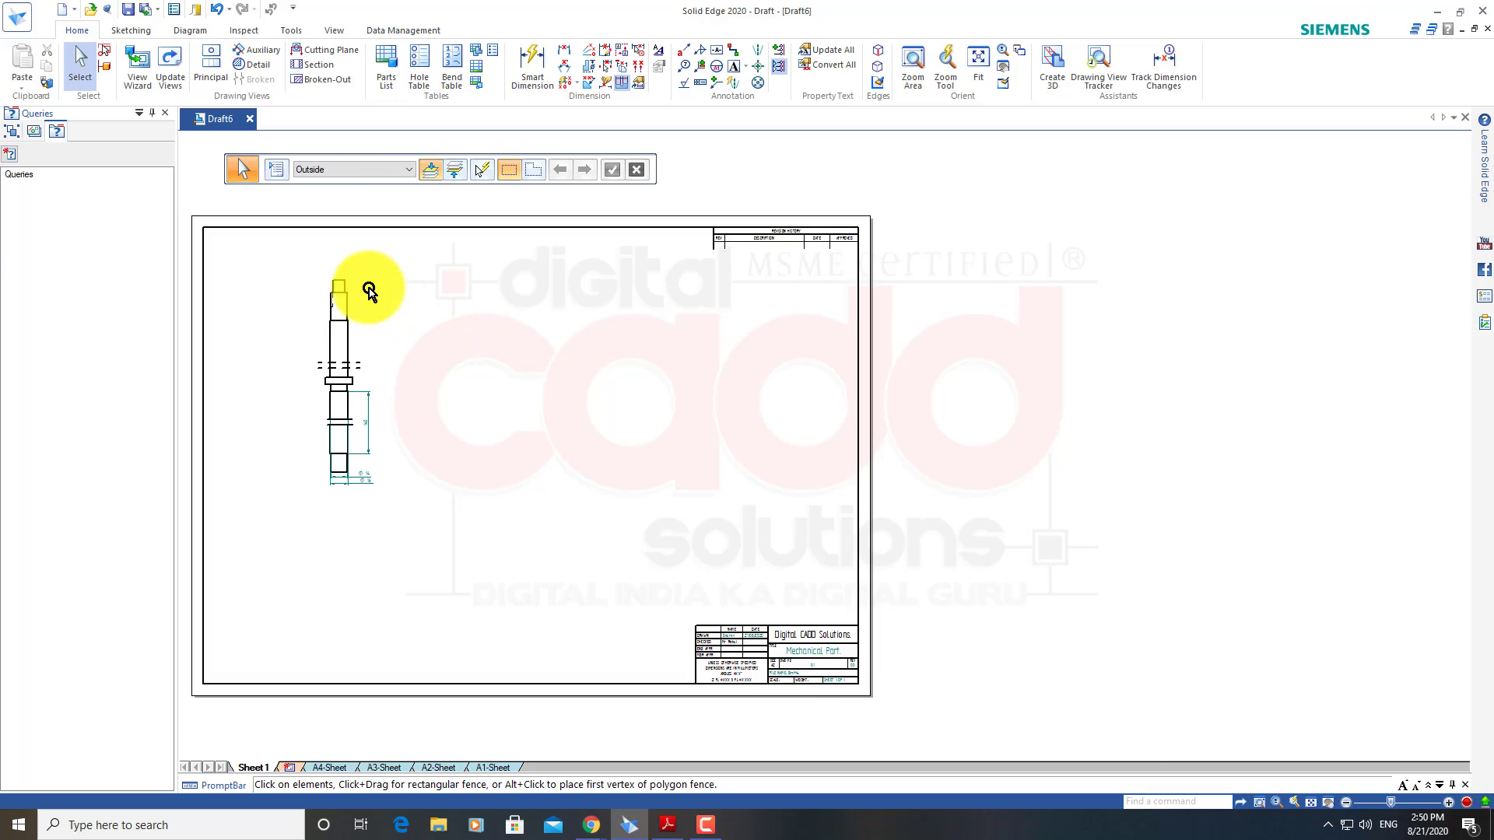
scroll(369, 292, up, 2)
click(337, 369)
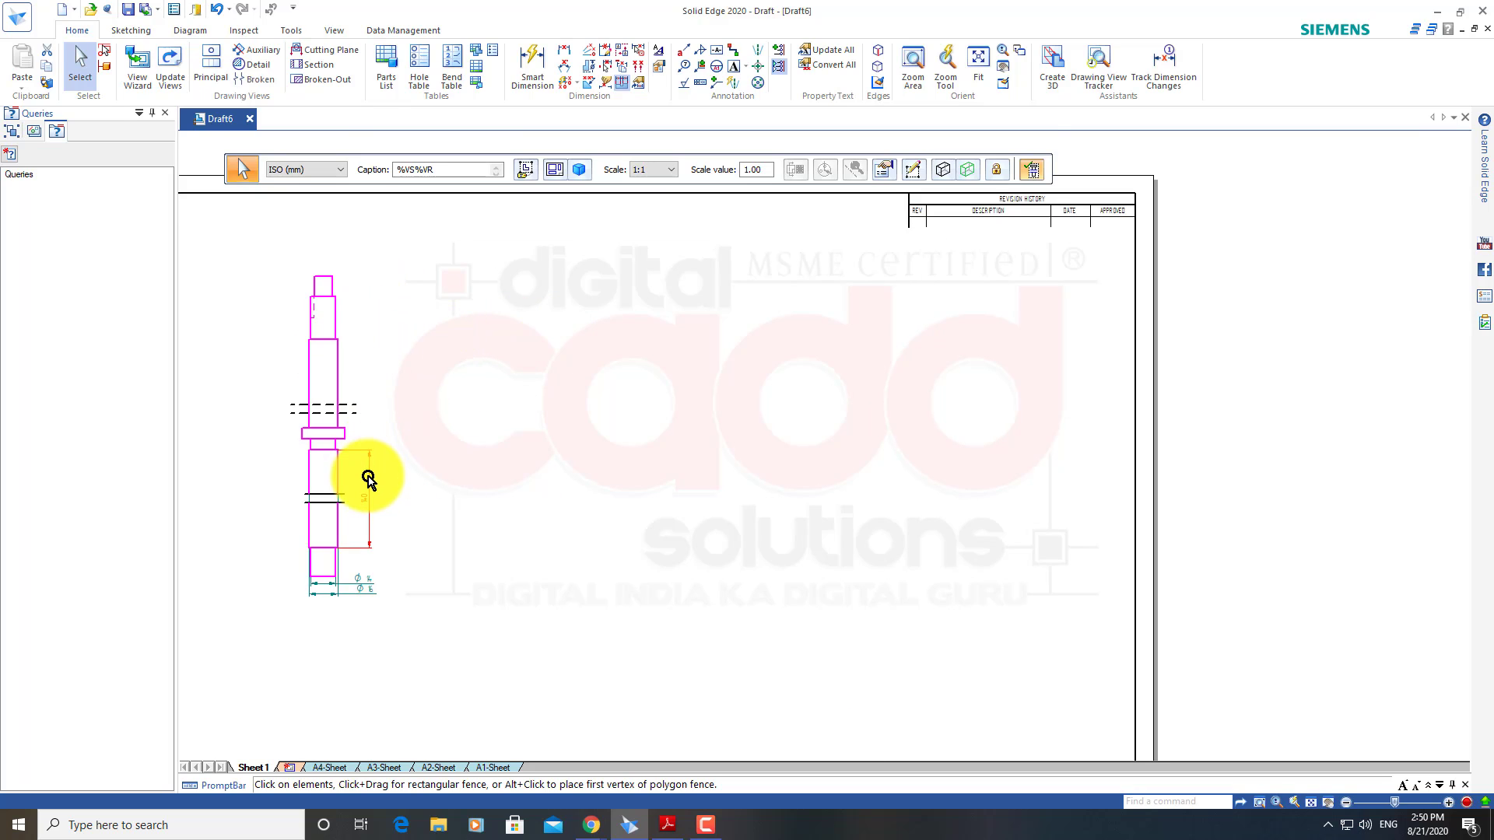
double_click(368, 478)
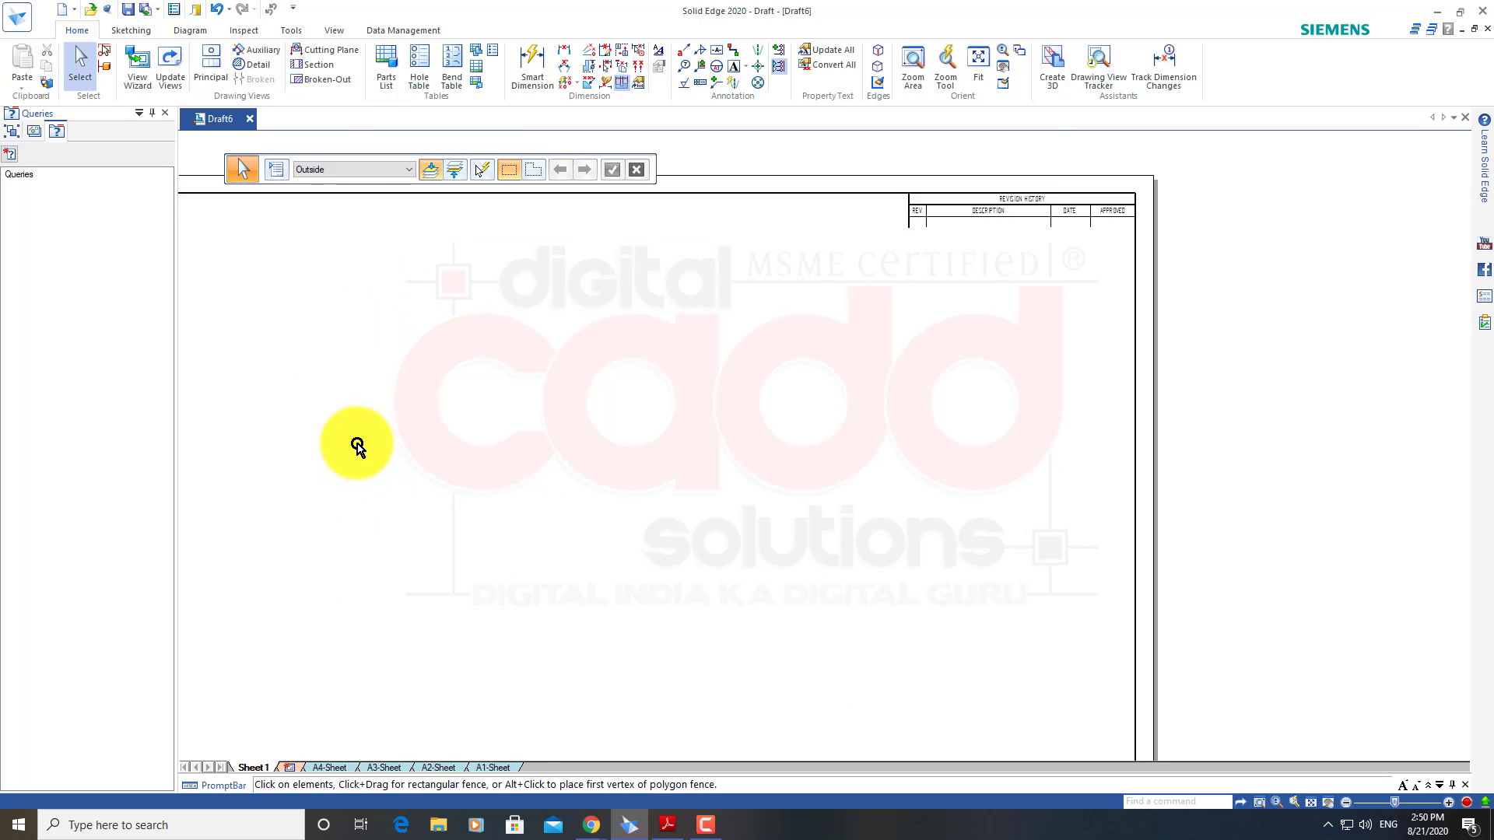
scroll(680, 524, down, 1)
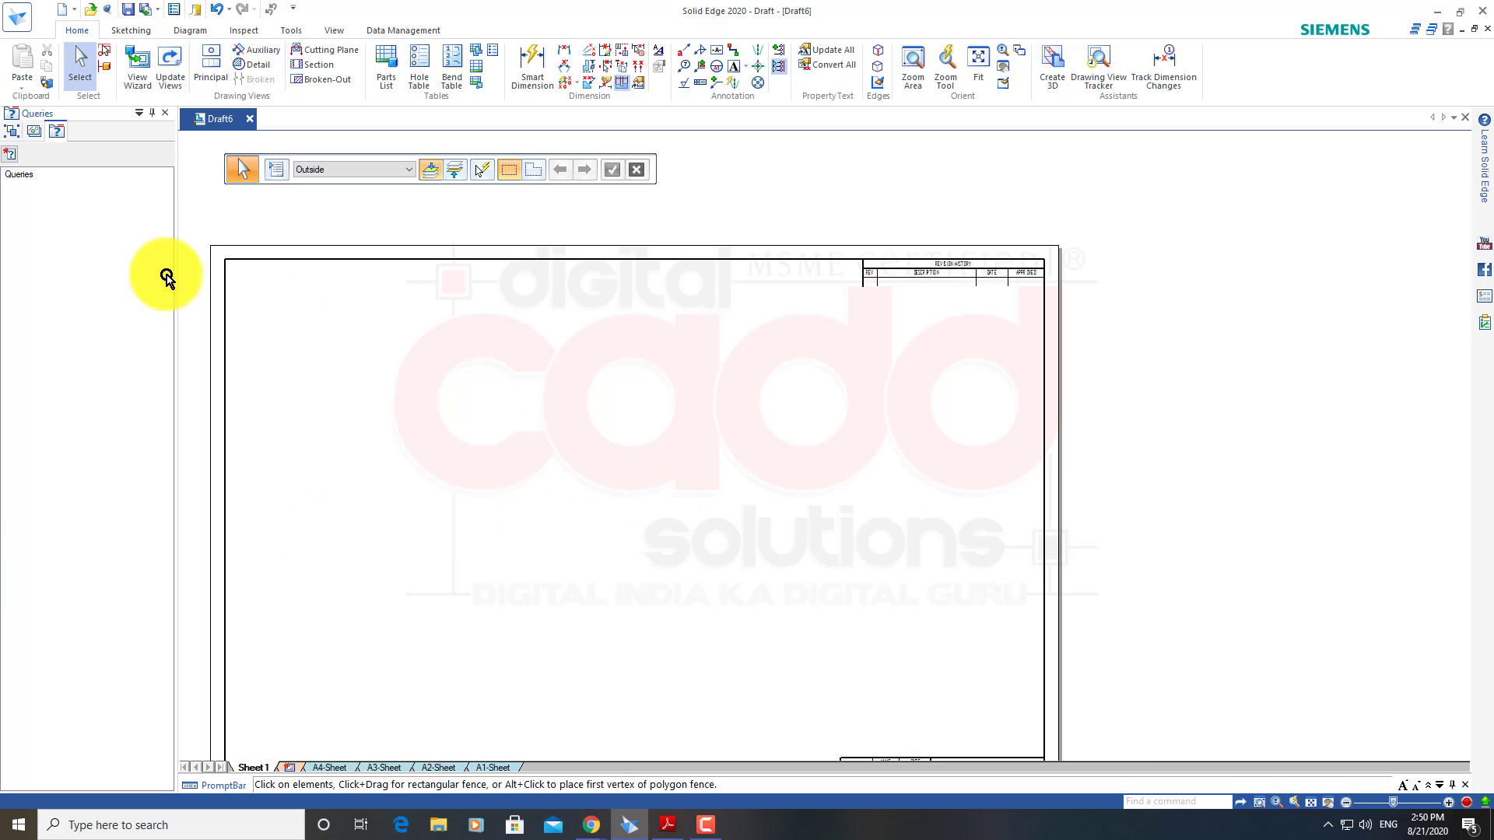
Start a View Wizard drawing view from the part 11.SWIVEL PLATE.par
click(143, 83)
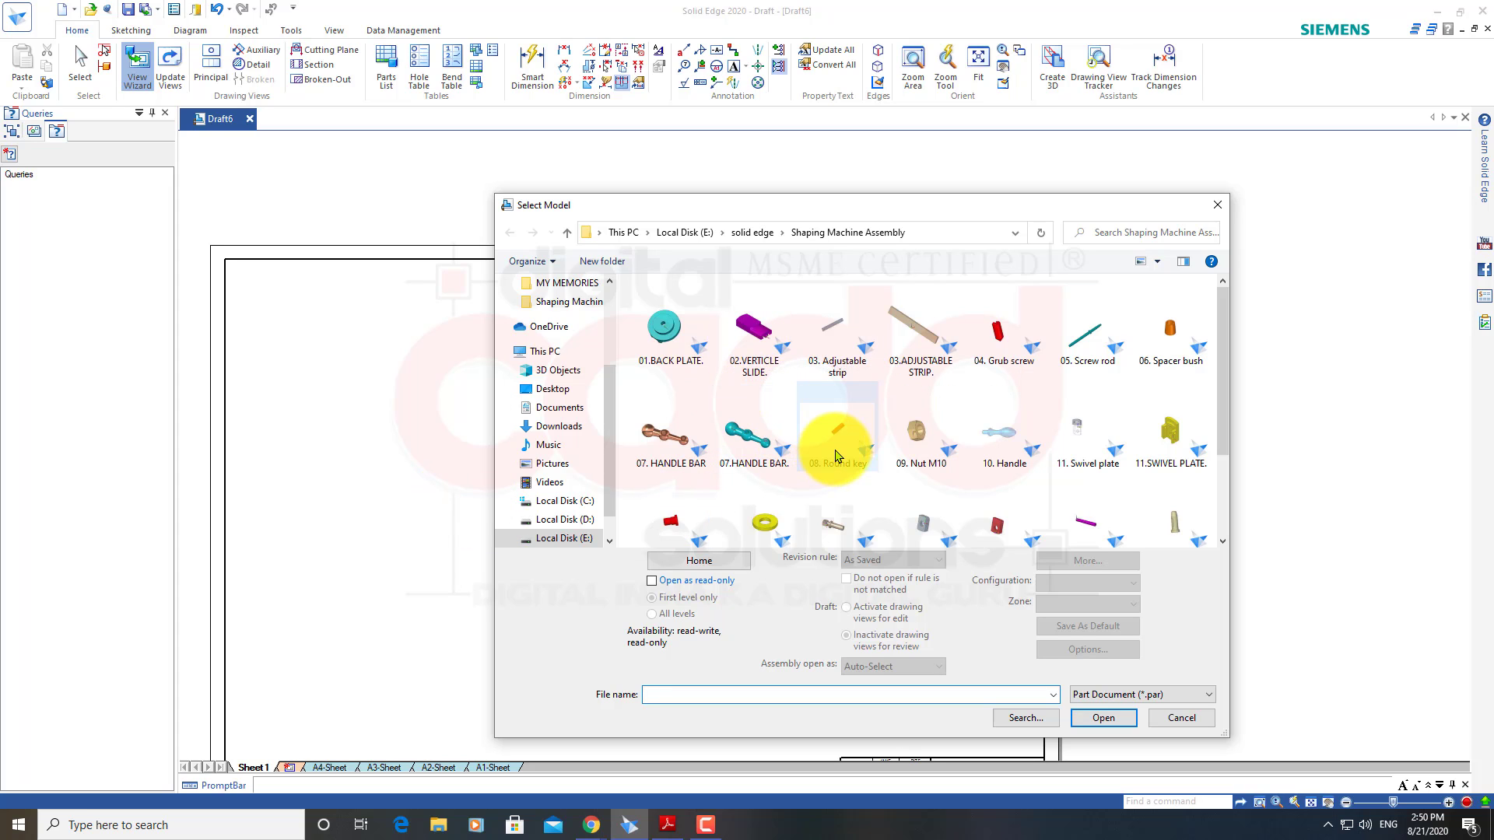
scroll(835, 455, down, 1)
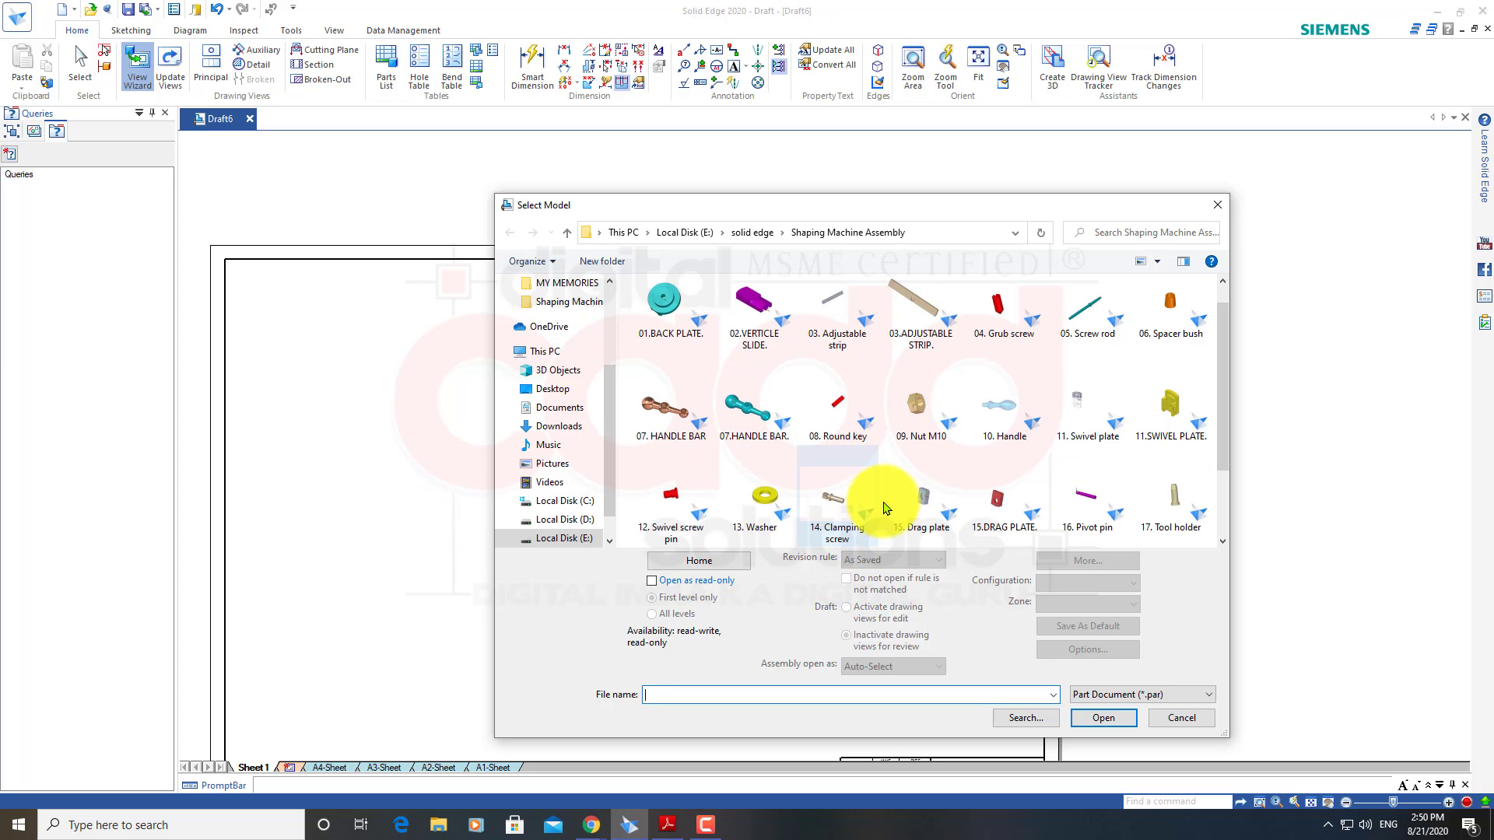
double_click(1159, 403)
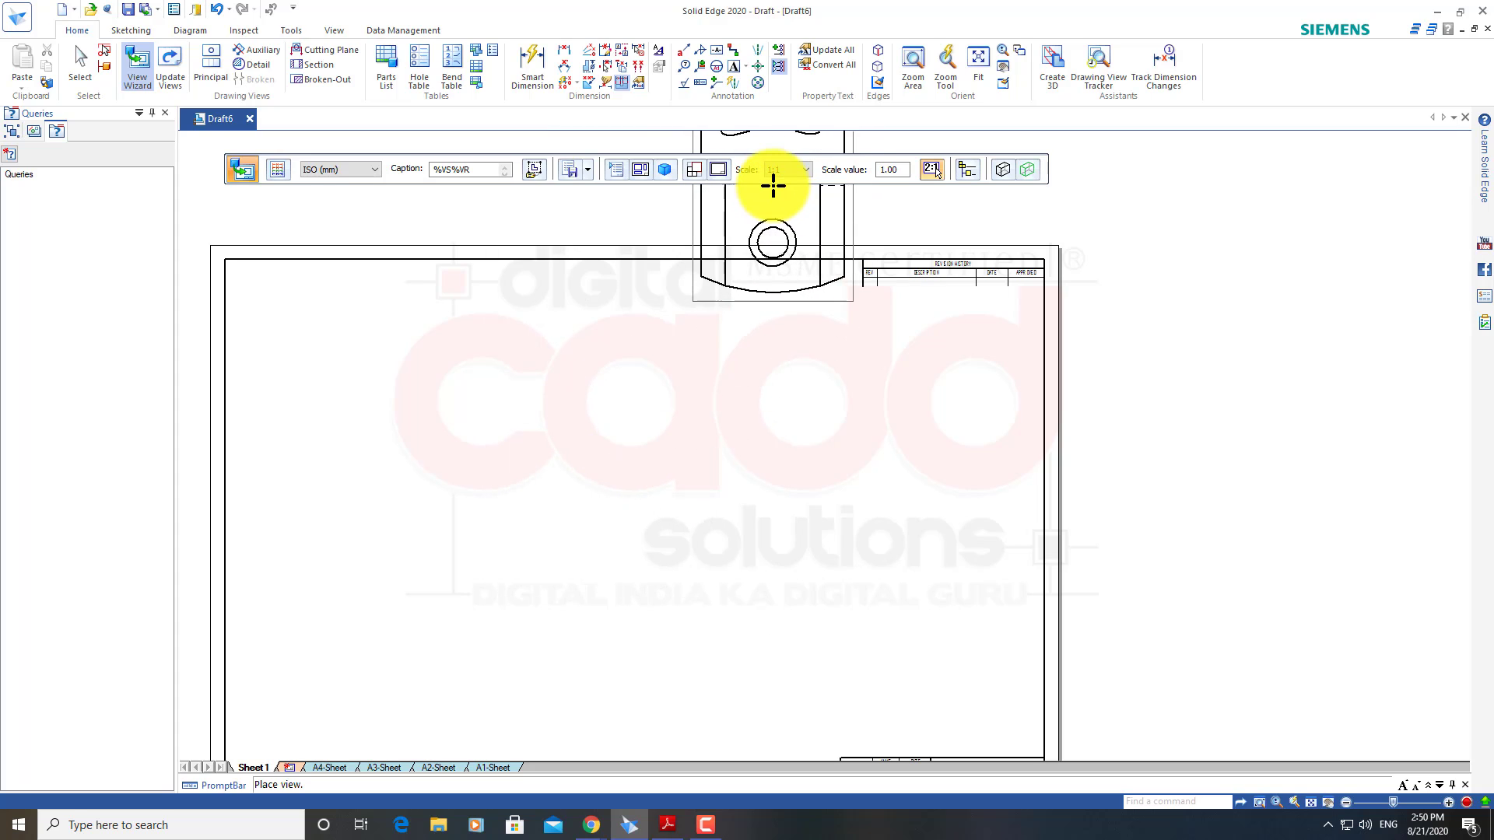
click(785, 451)
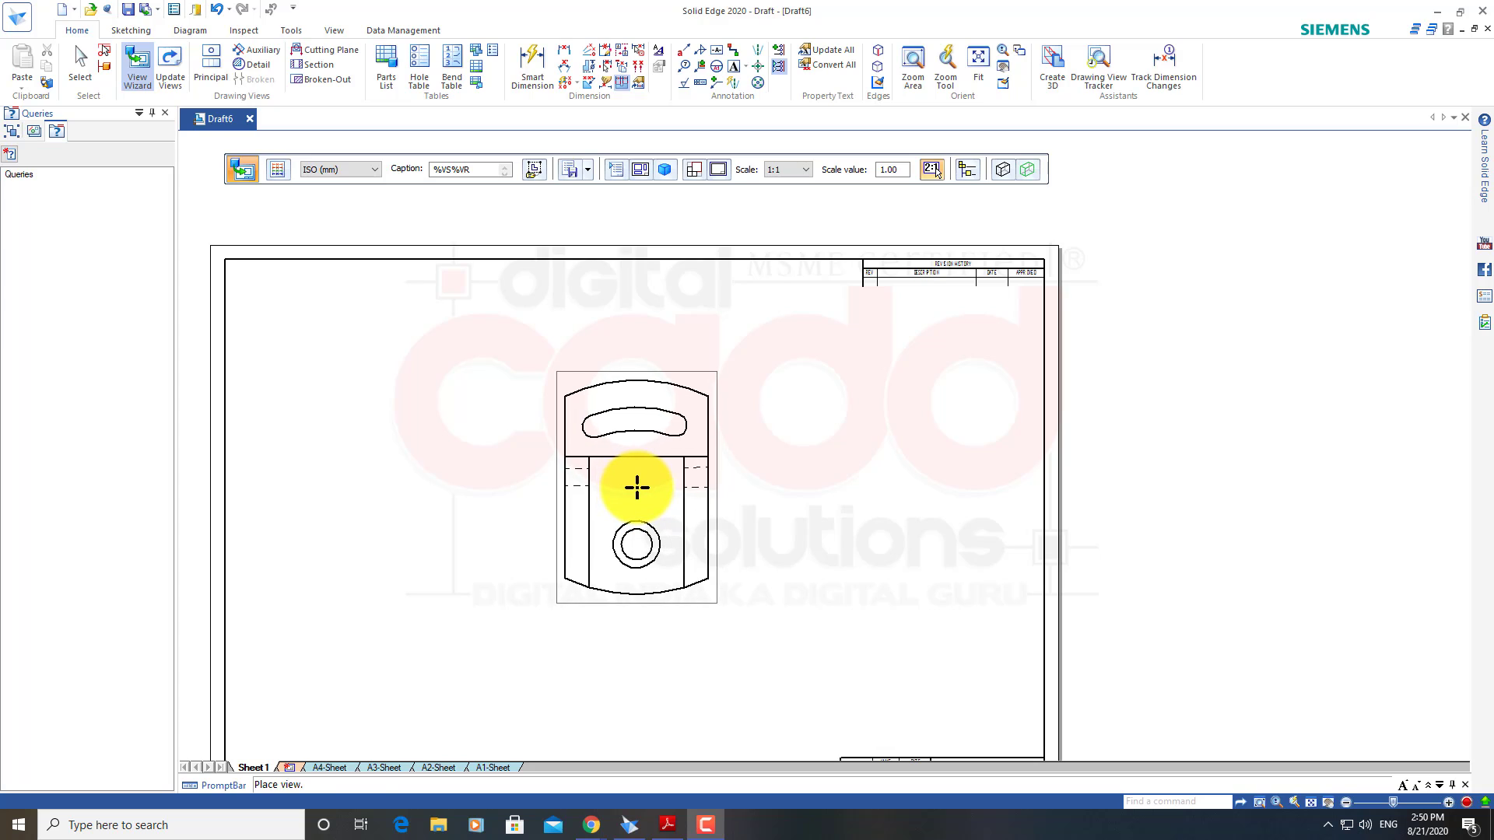
Place the 1:1 swivel plate front view near sheet centre, skipping projected views
click(637, 487)
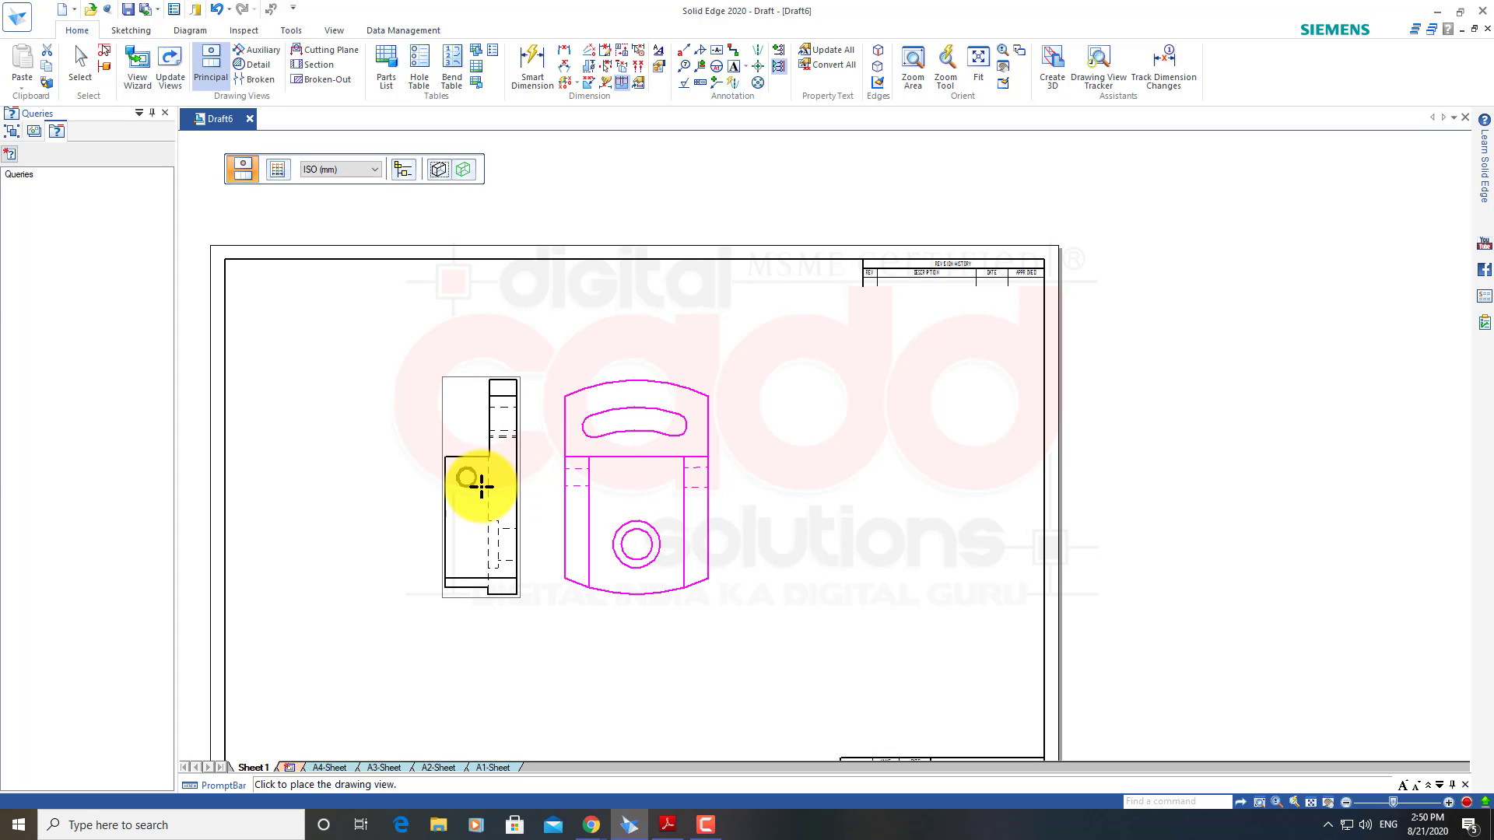
key(Escape)
scroll(727, 534, up, 3)
scroll(727, 526, down, 4)
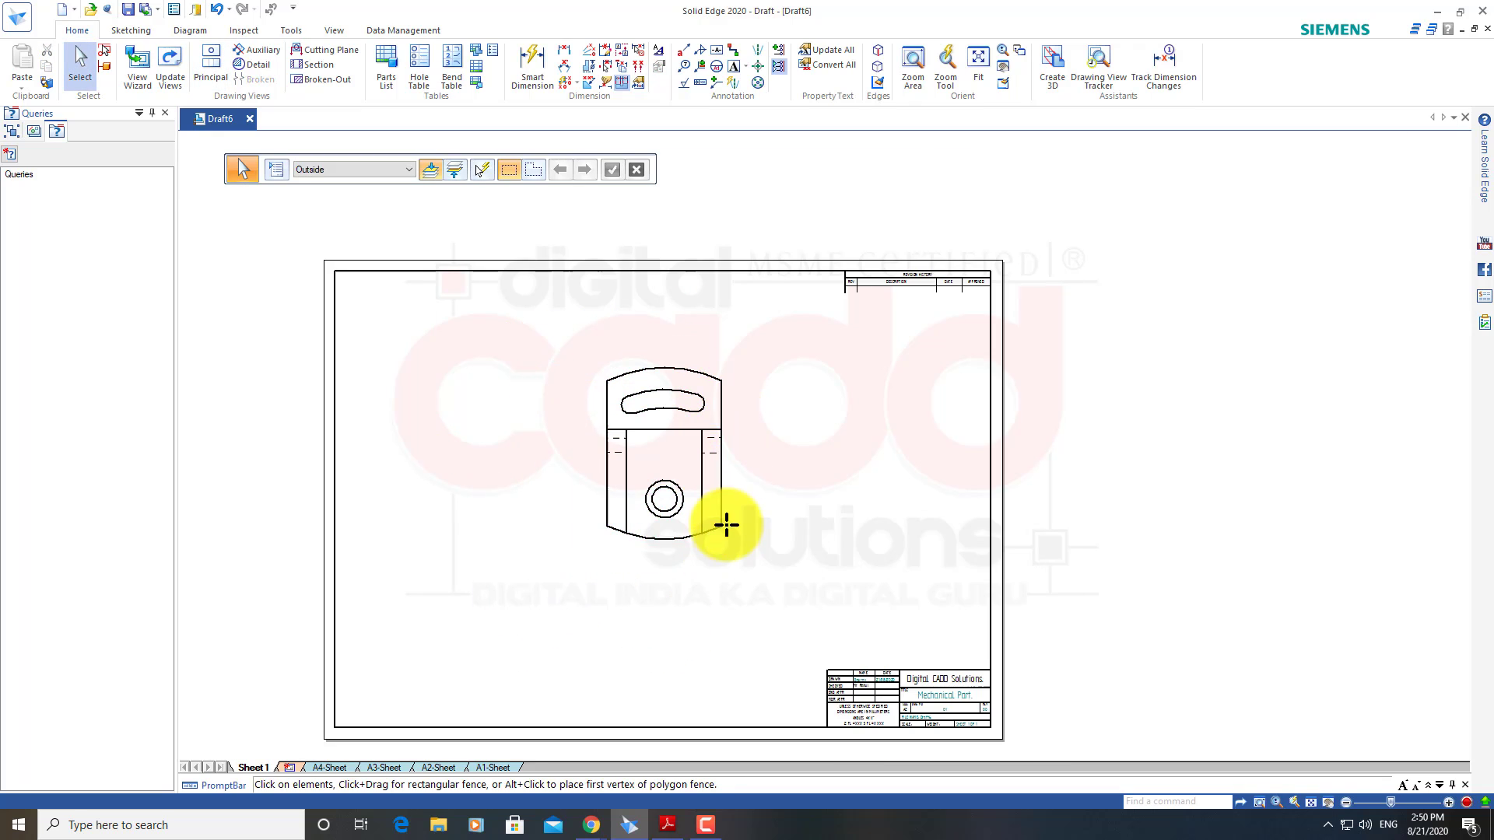
scroll(727, 526, up, 1)
scroll(645, 544, up, 1)
drag(687, 534, 645, 538)
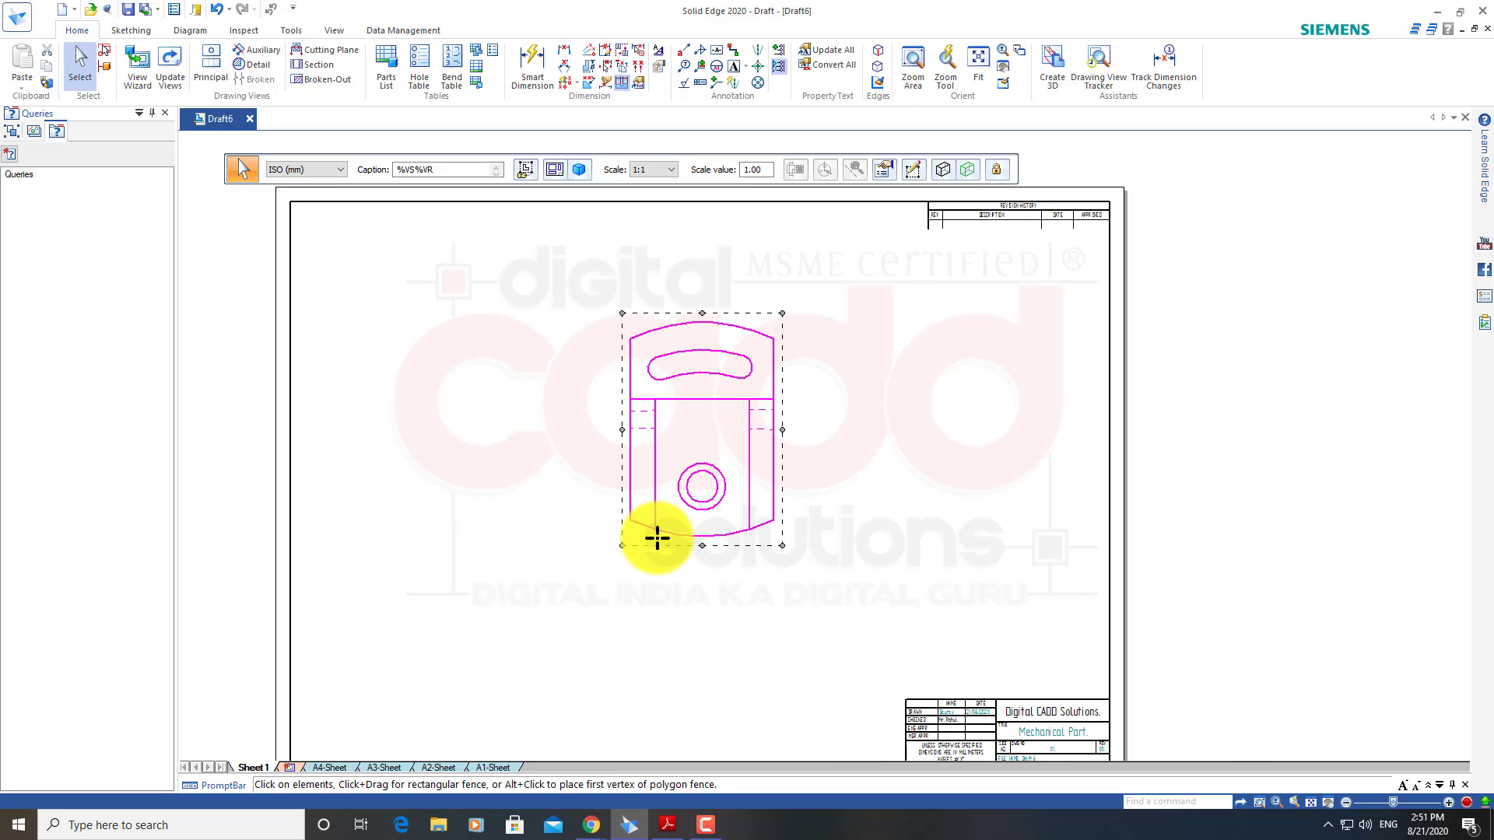
click(850, 505)
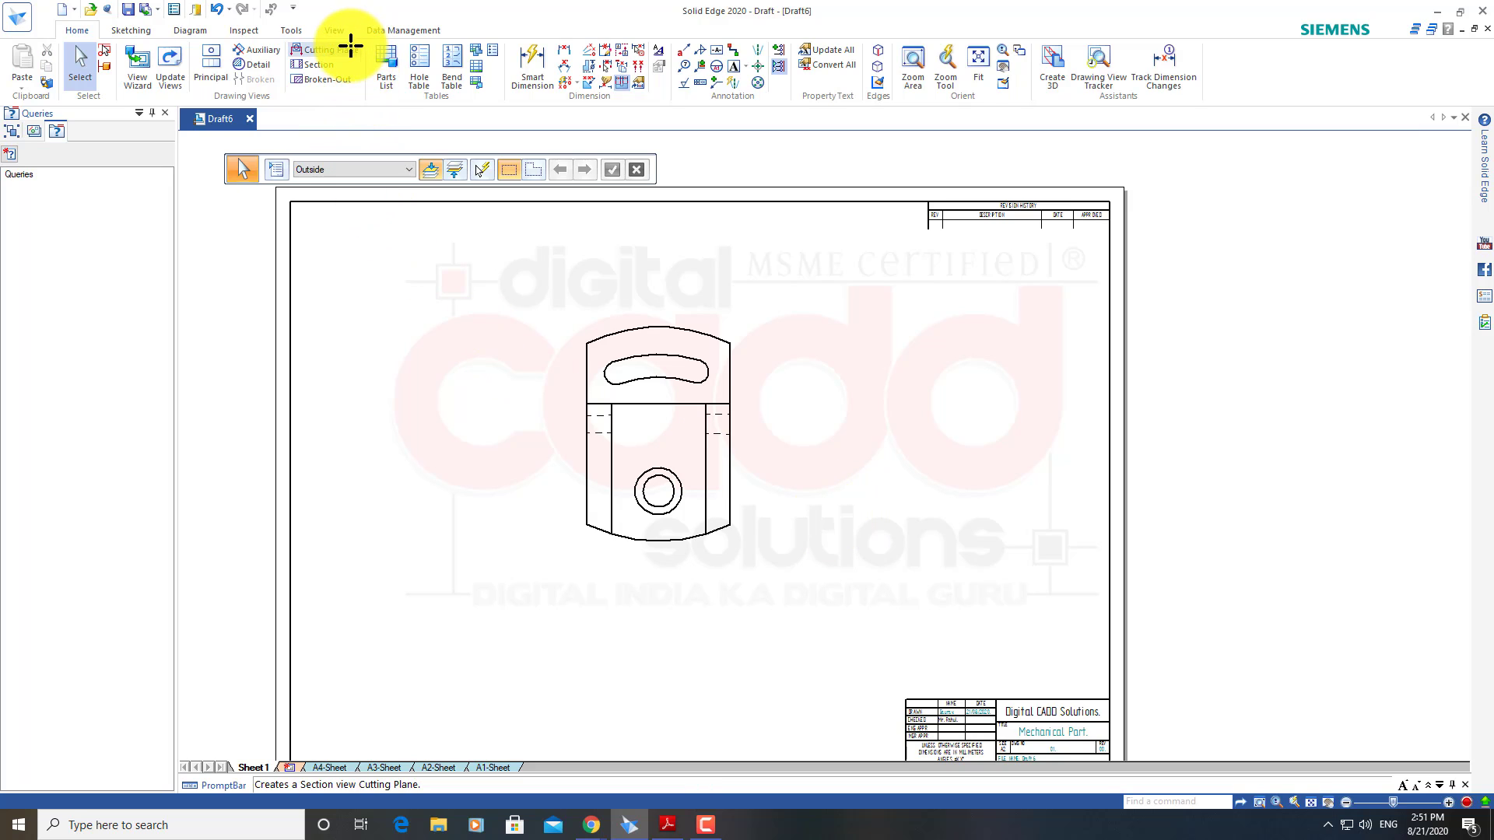
Draw a vertical cutting plane A–A through the swivel plate view's centre
click(325, 50)
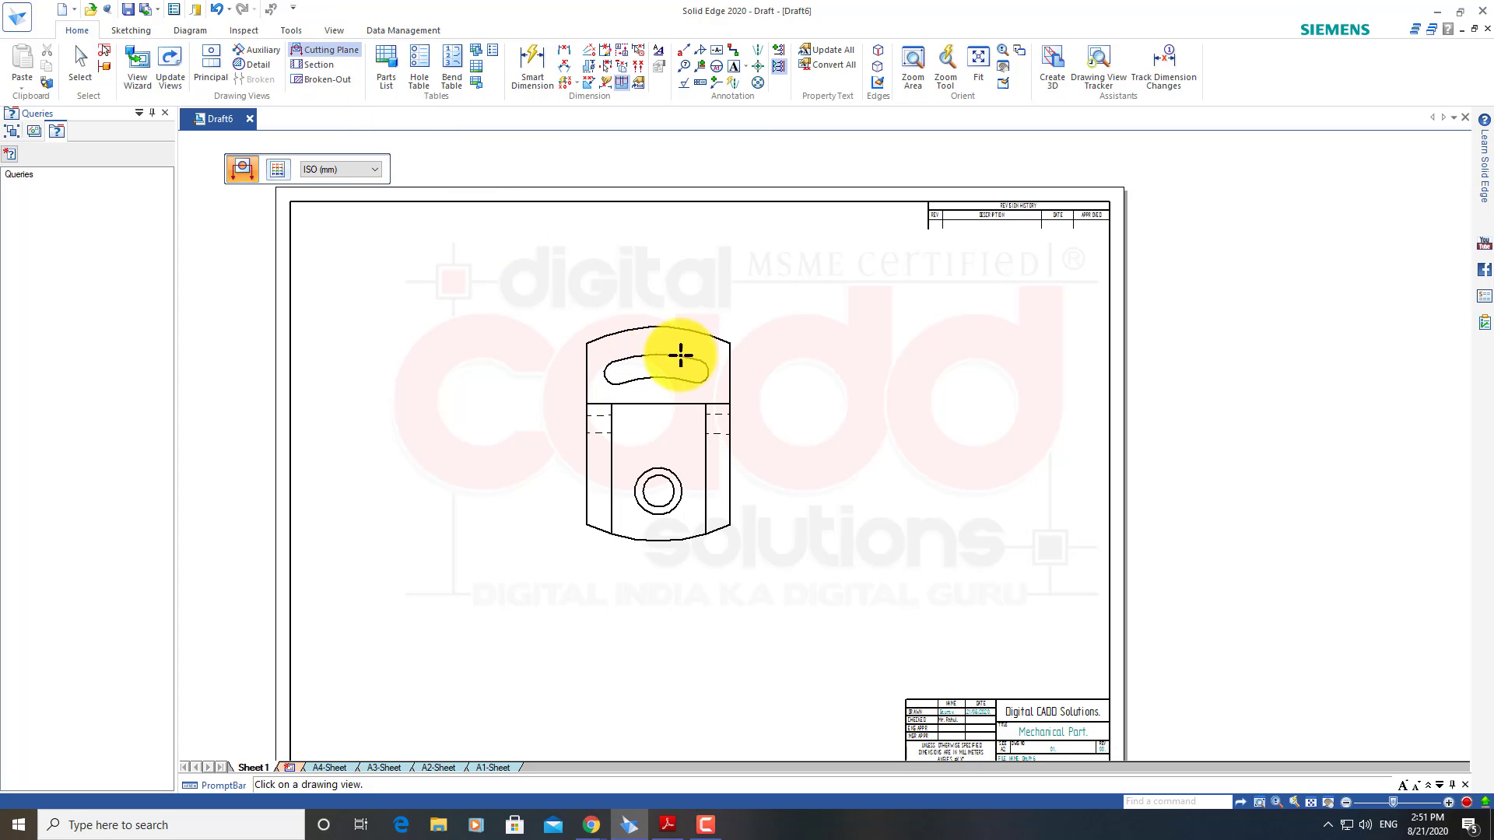
click(664, 327)
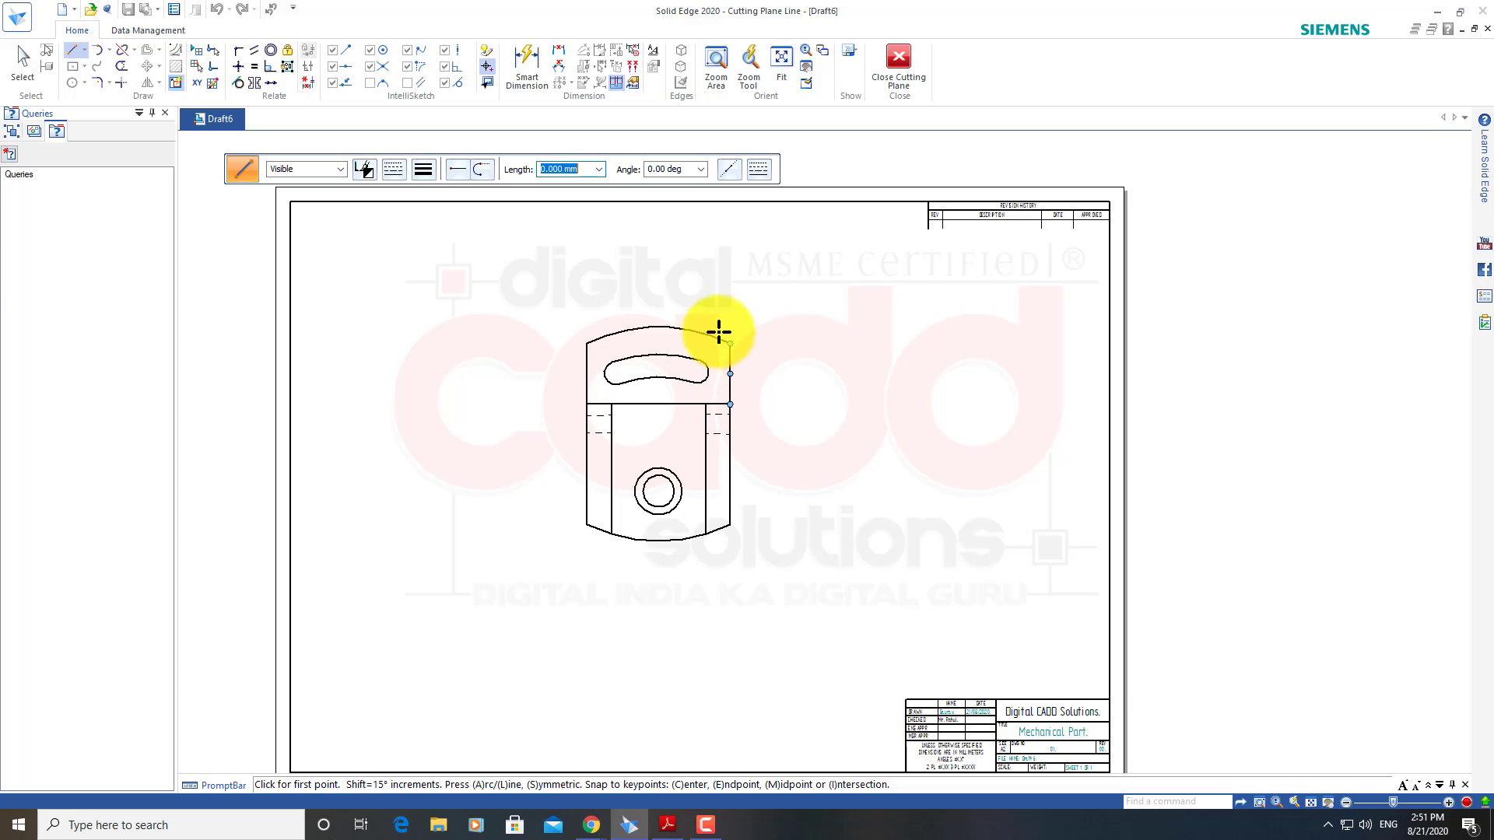
click(656, 291)
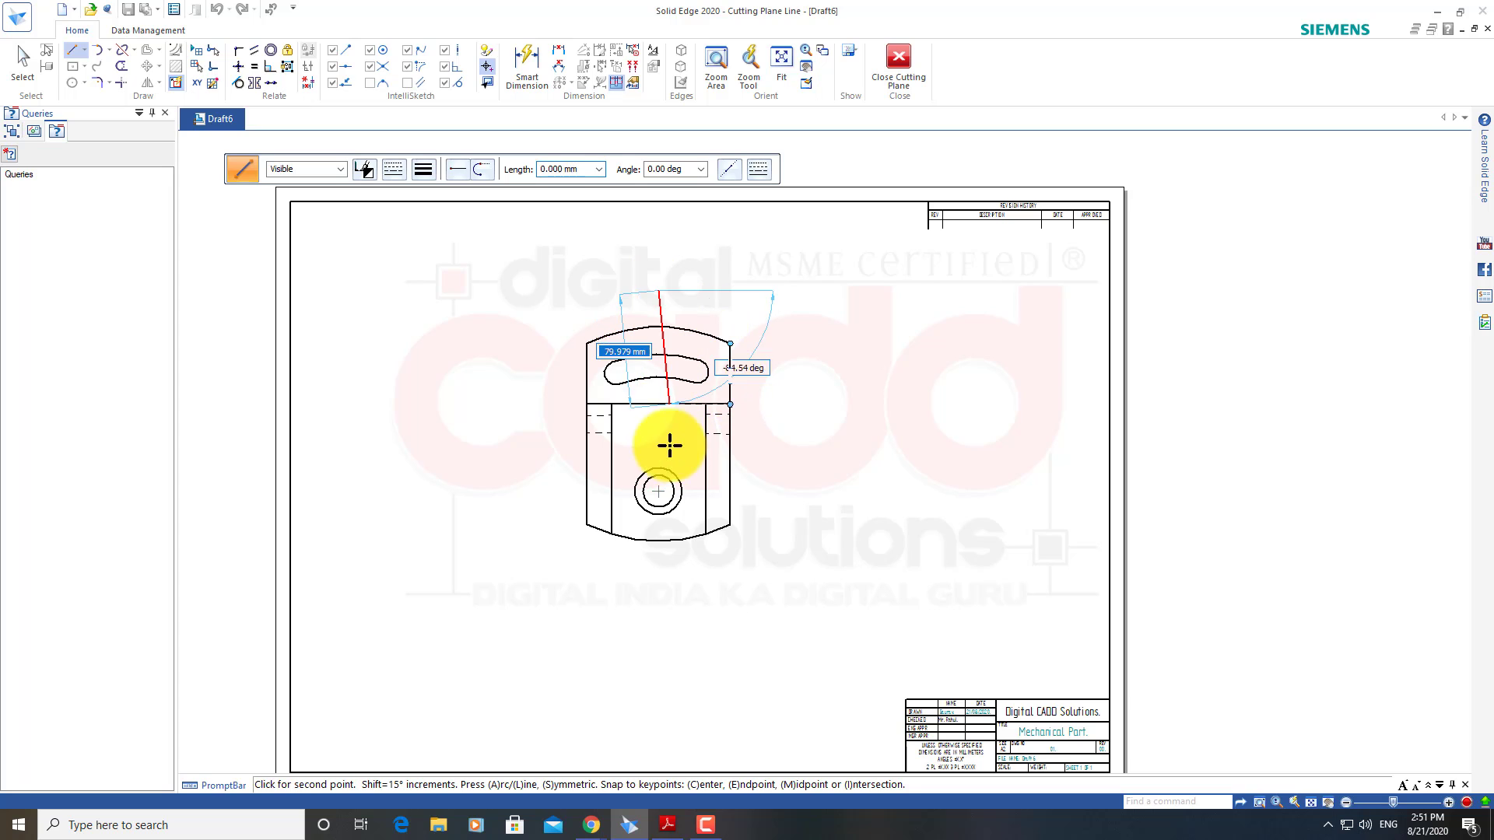
click(660, 555)
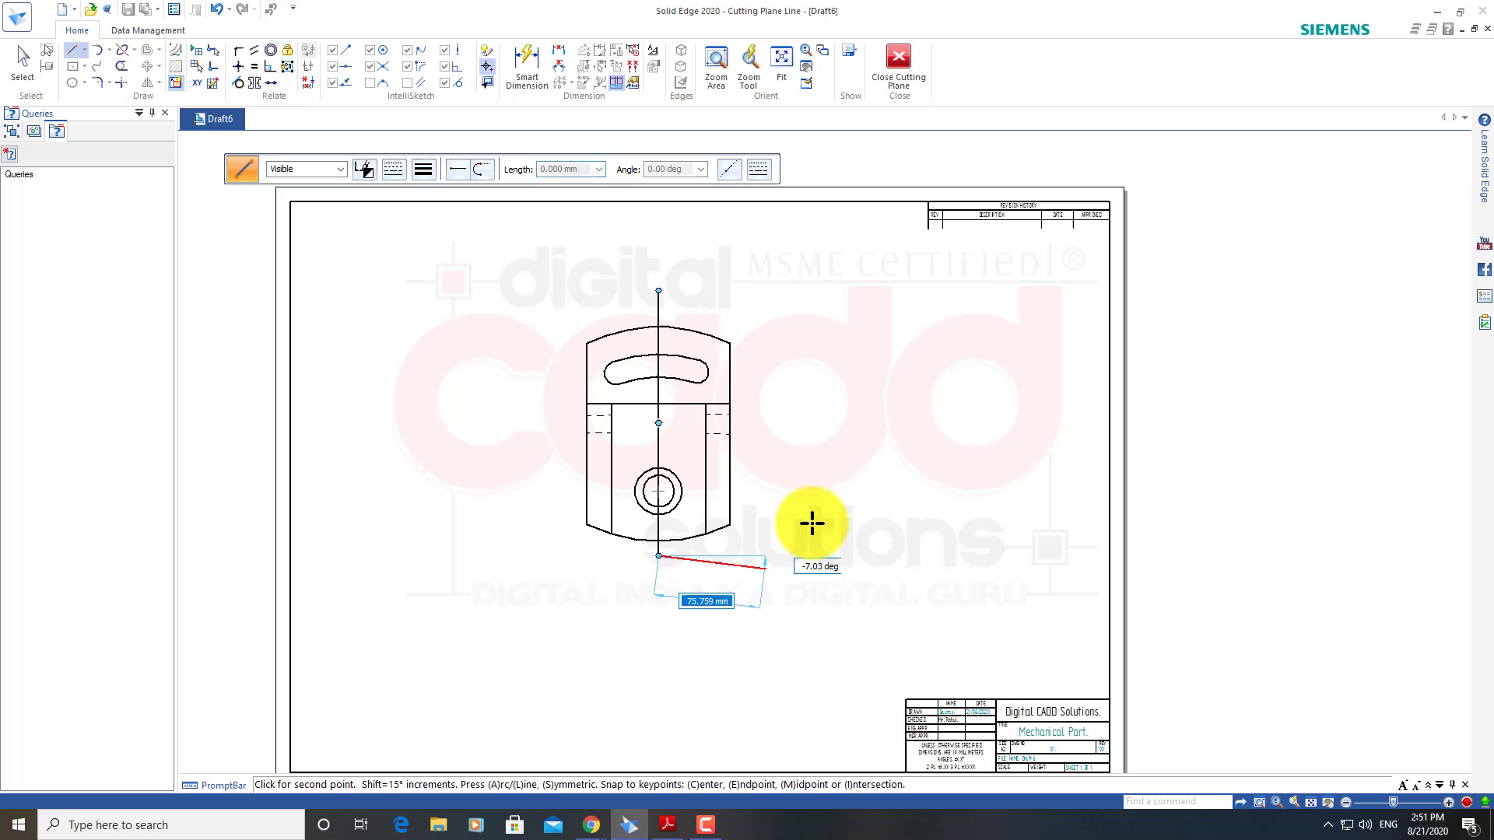
click(888, 72)
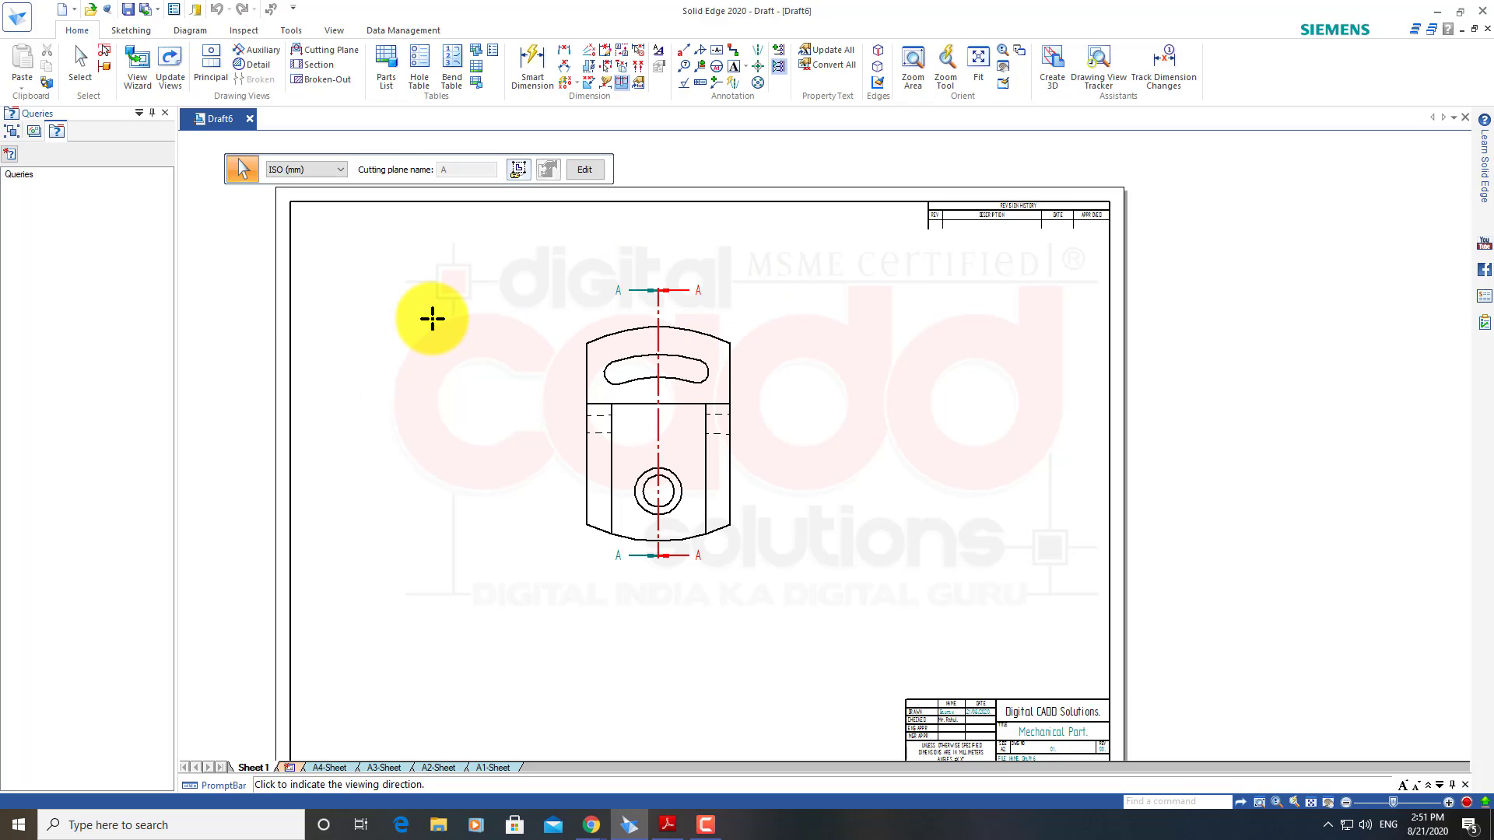
Create hatched Section A–A from cutting plane A–A, placed left of the front view
click(585, 291)
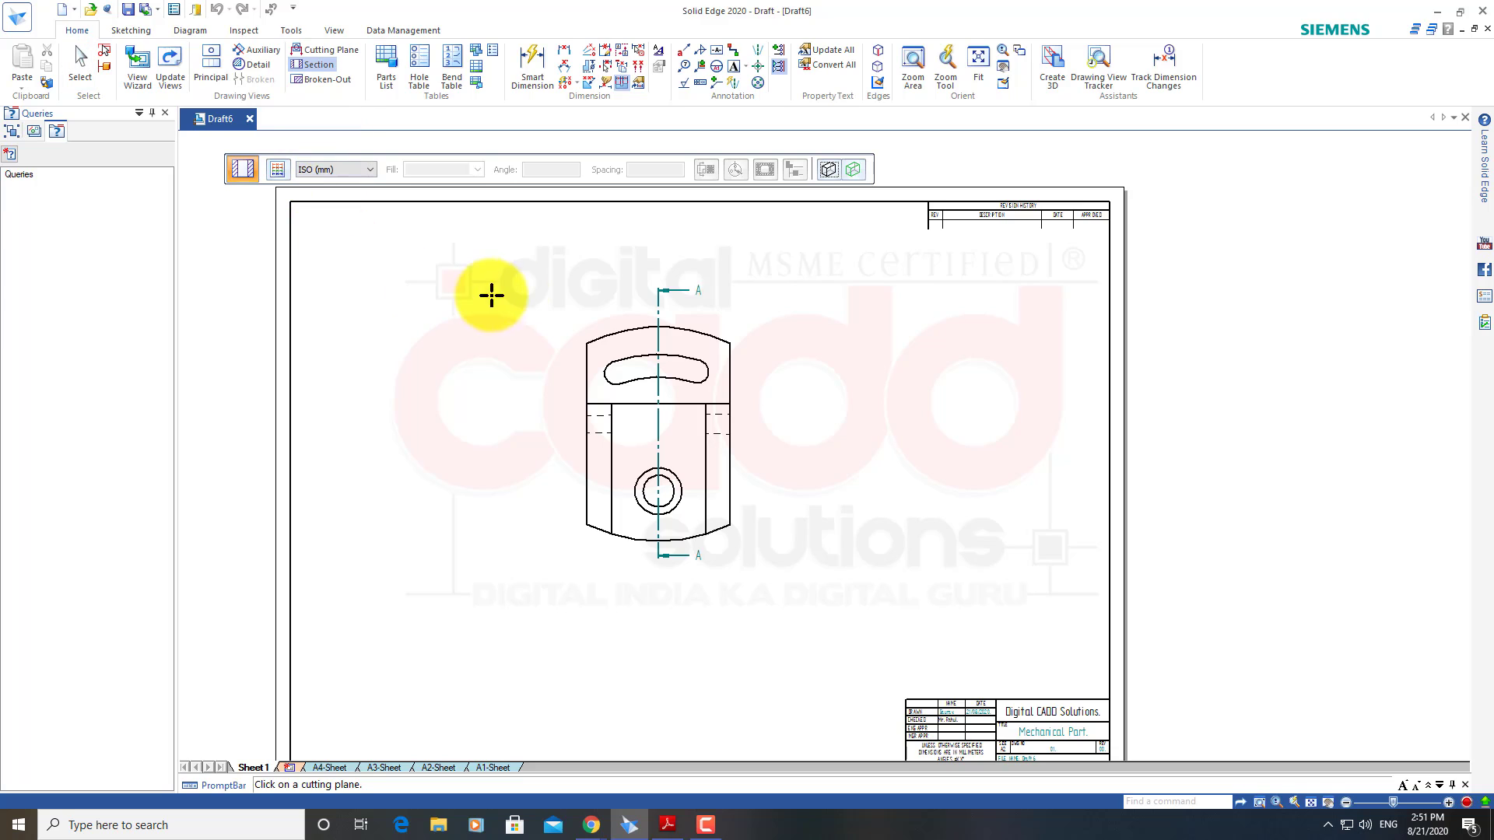
click(657, 290)
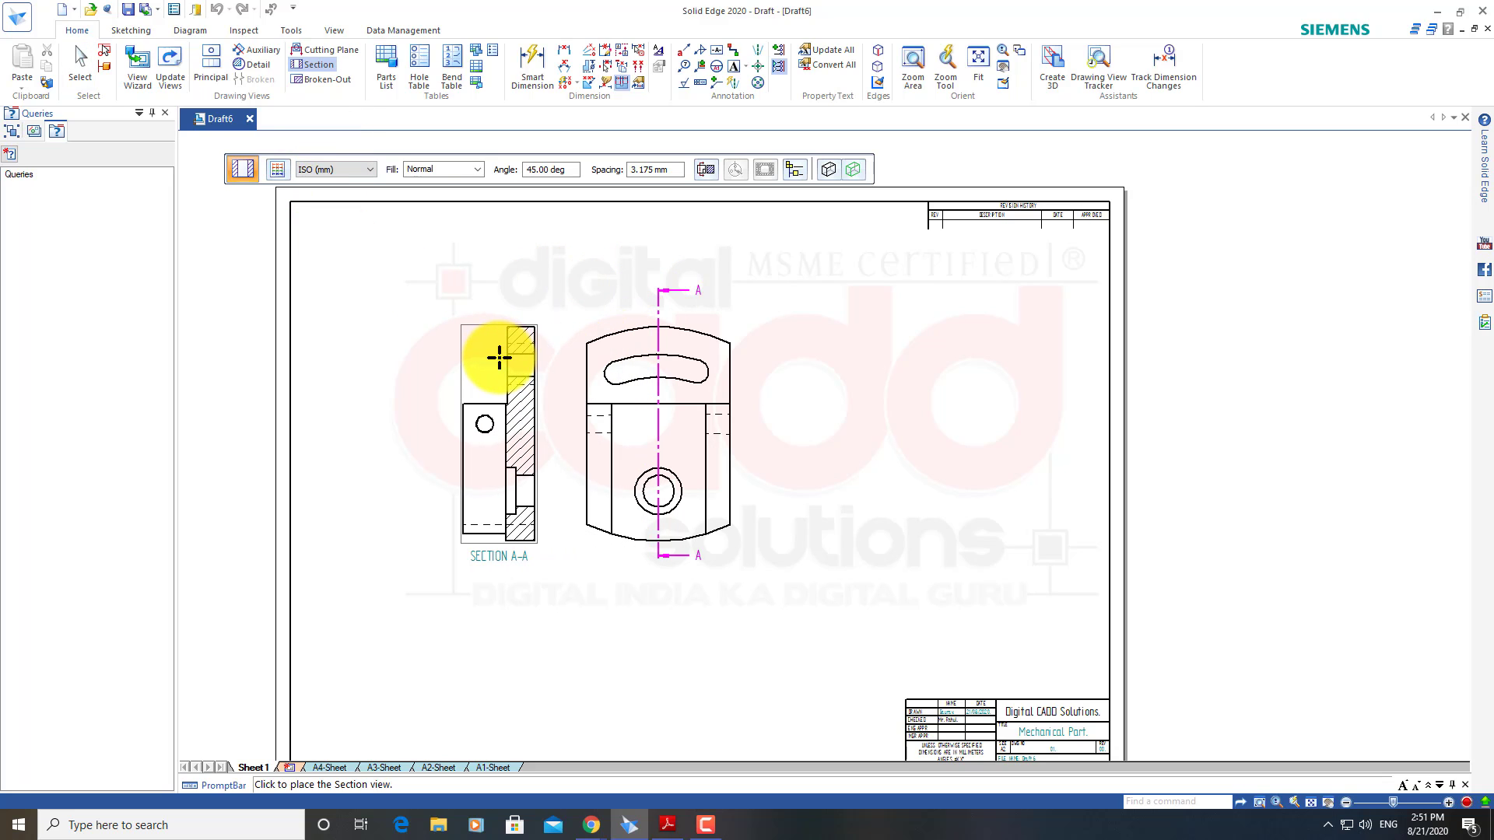
click(491, 360)
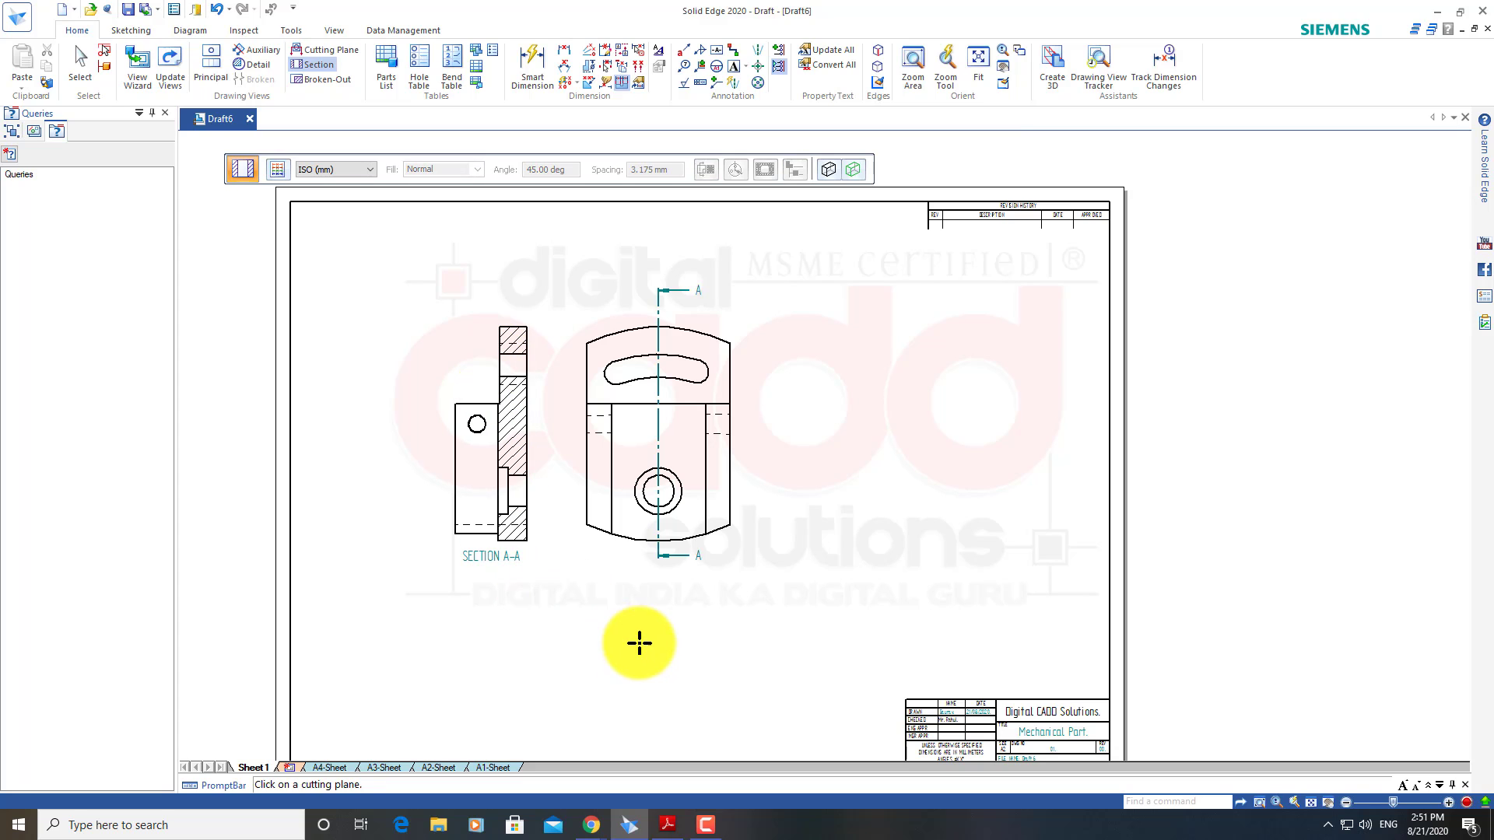
scroll(561, 491, up, 3)
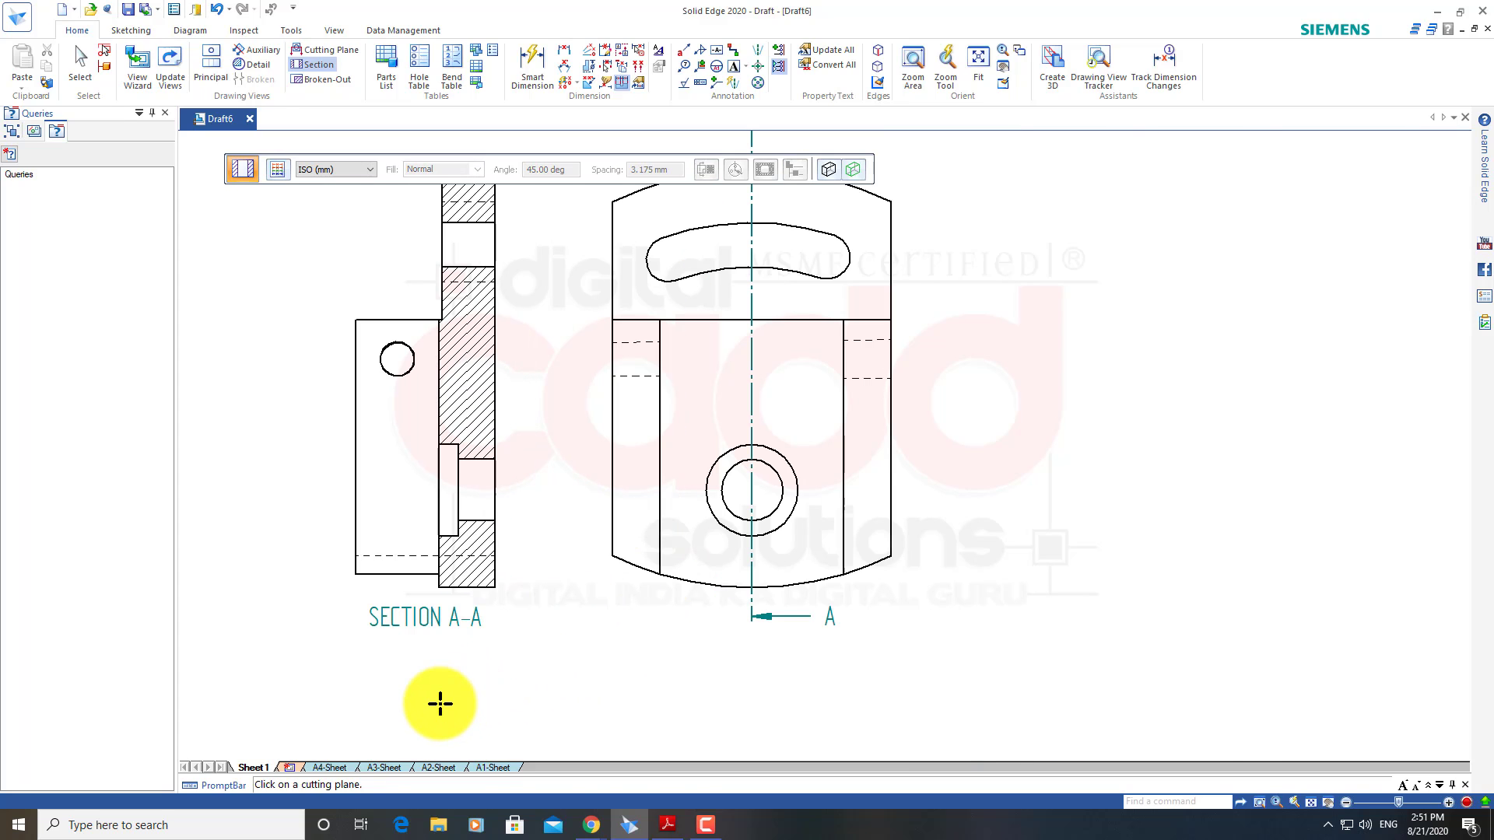
key(Escape)
scroll(494, 627, down, 2)
scroll(544, 557, up, 2)
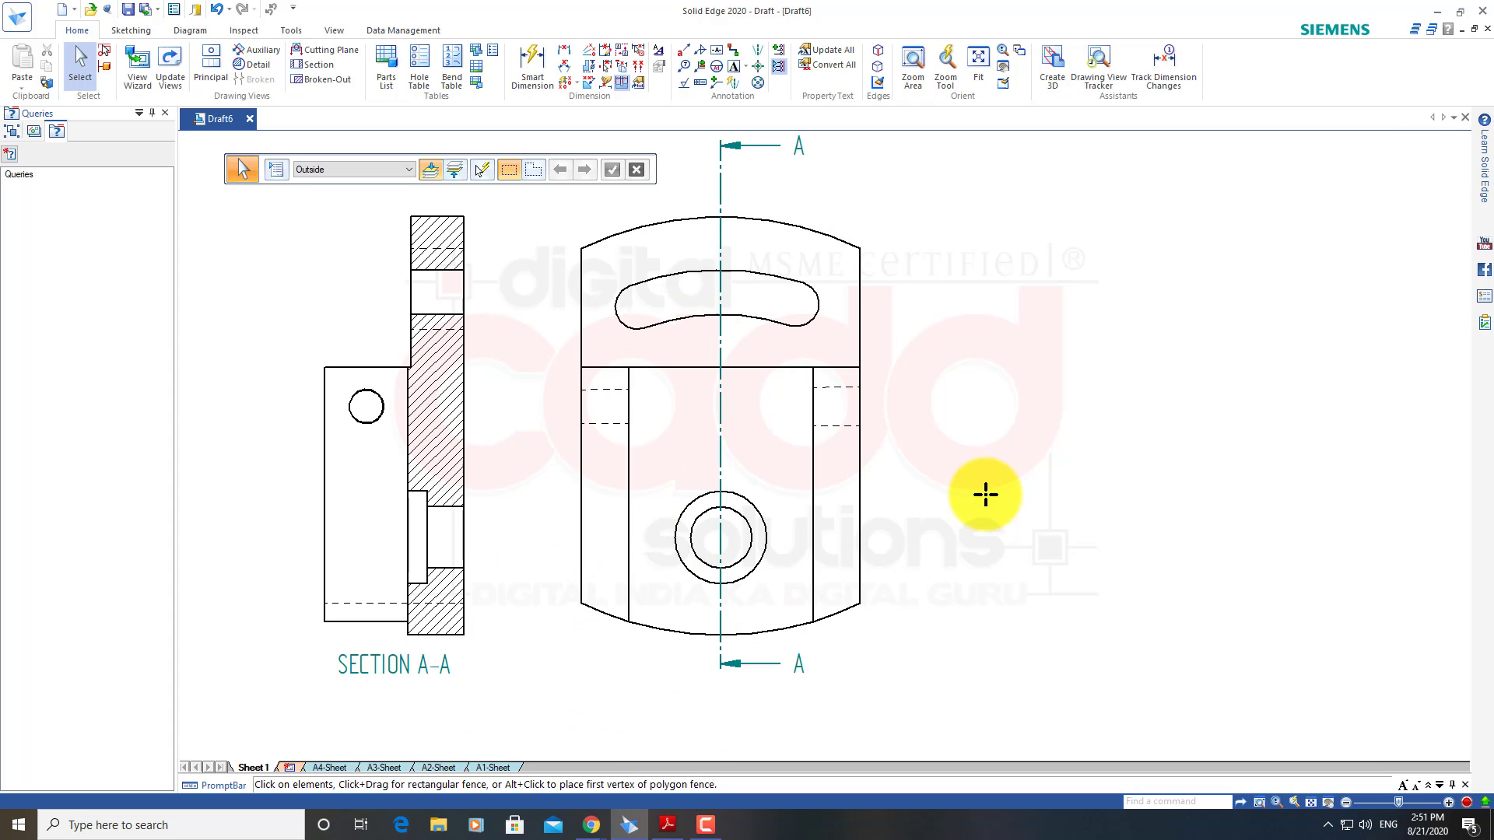
scroll(988, 587, down, 2)
scroll(951, 521, up, 2)
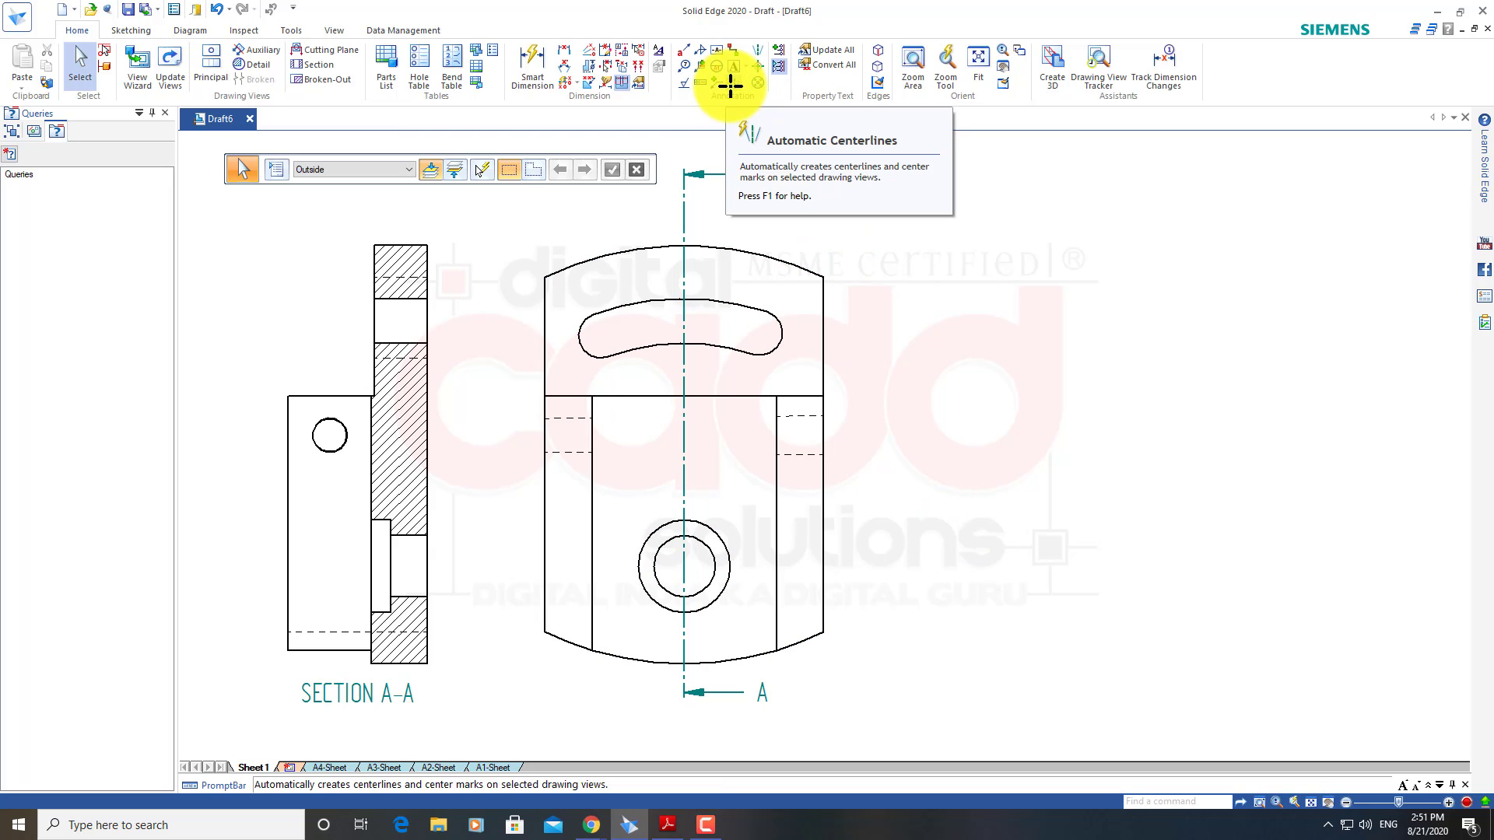
click(732, 84)
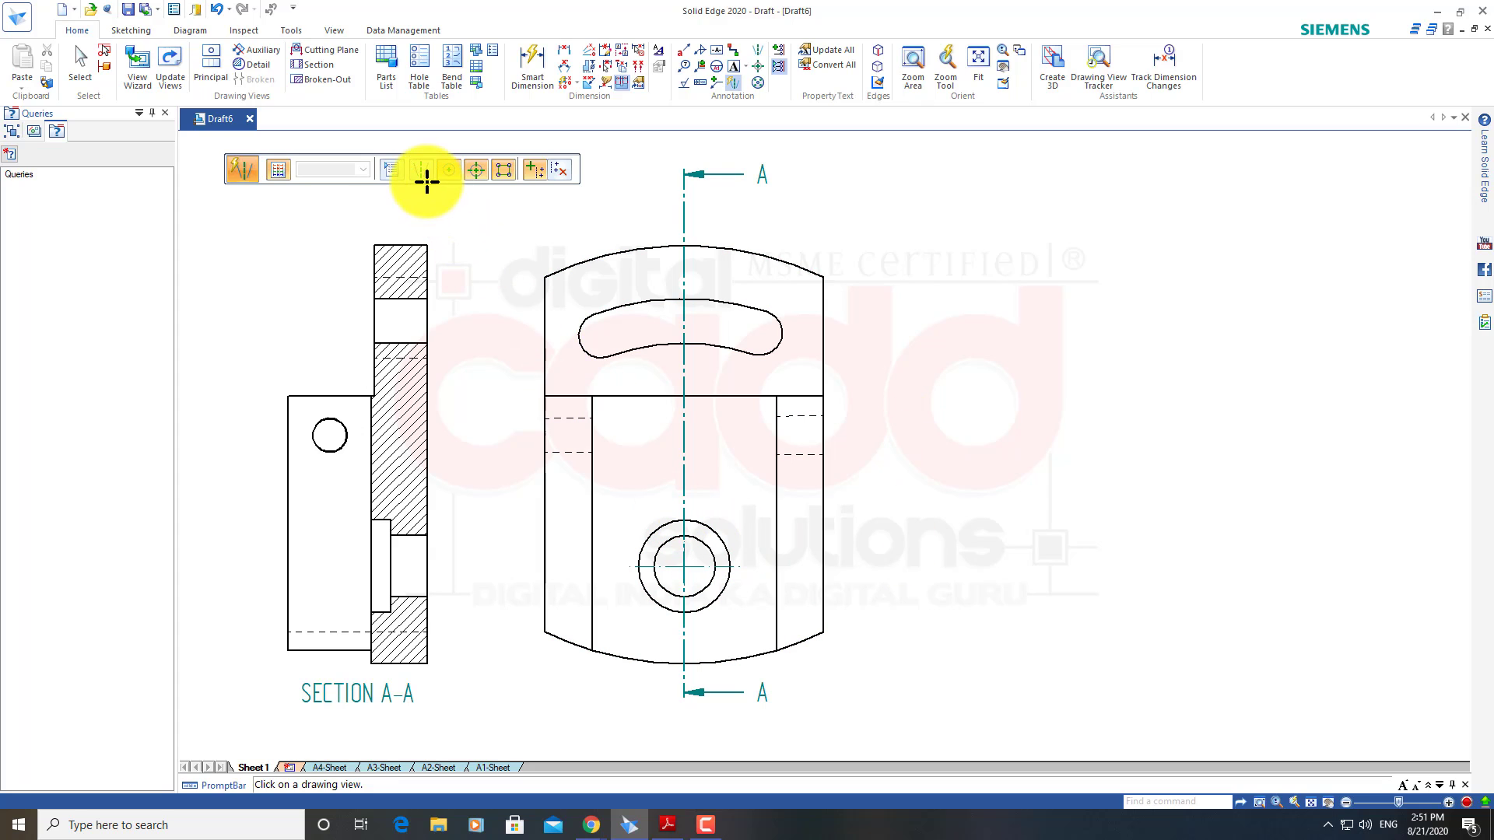
click(782, 269)
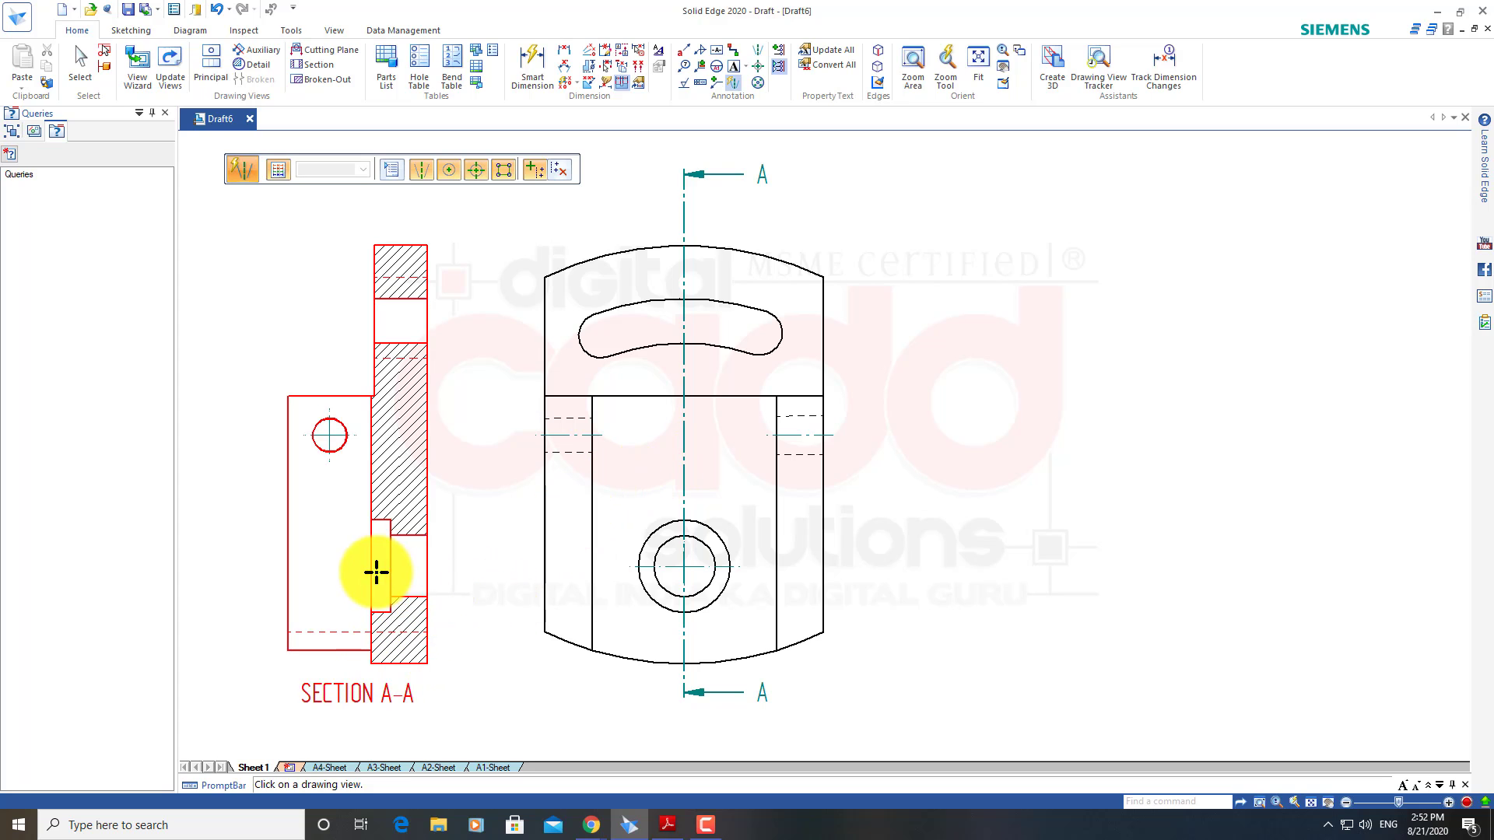
scroll(354, 588, up, 2)
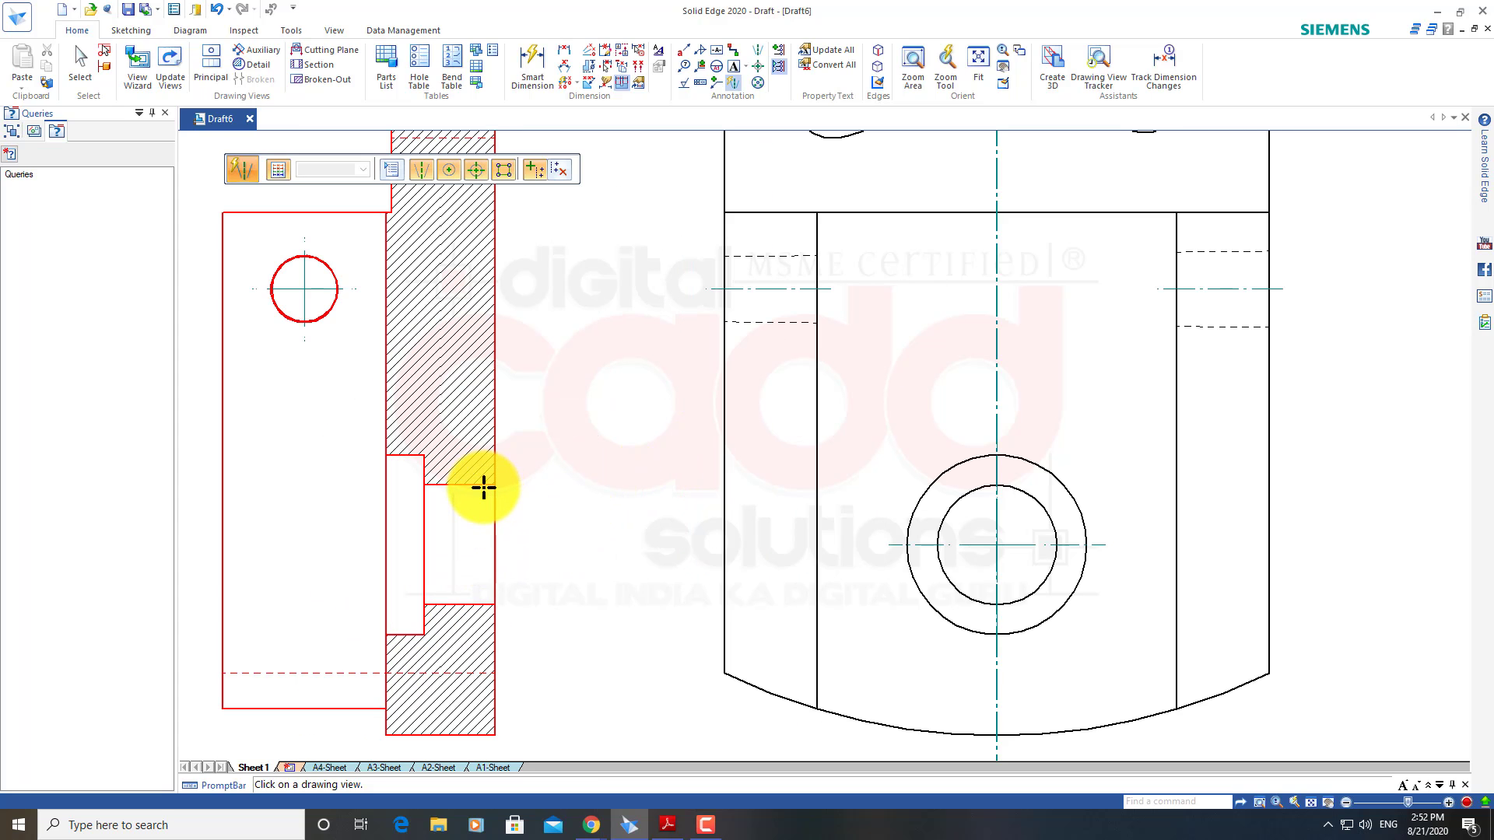
scroll(467, 506, down, 2)
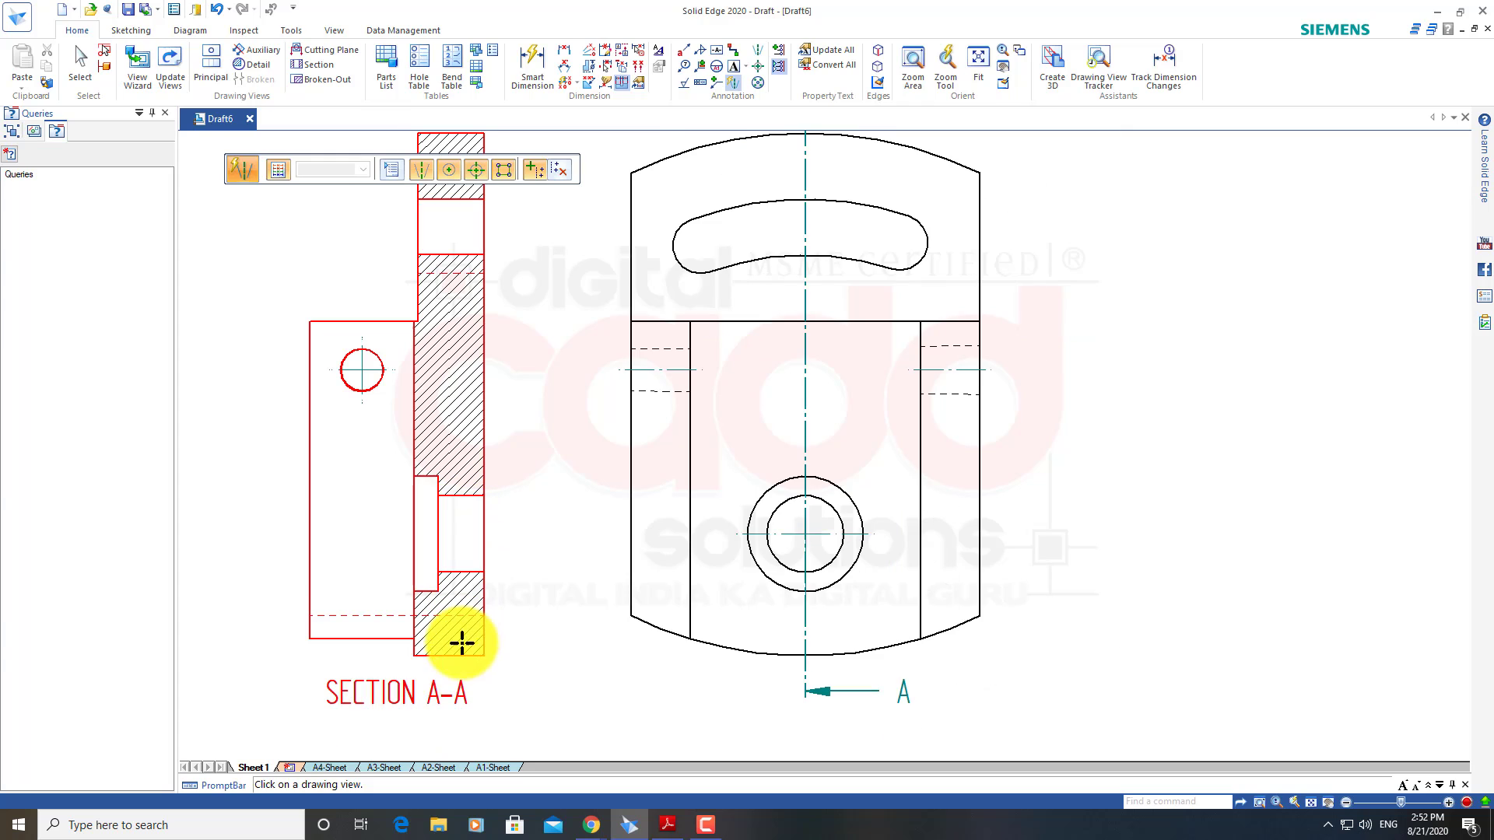
scroll(511, 614, down, 1)
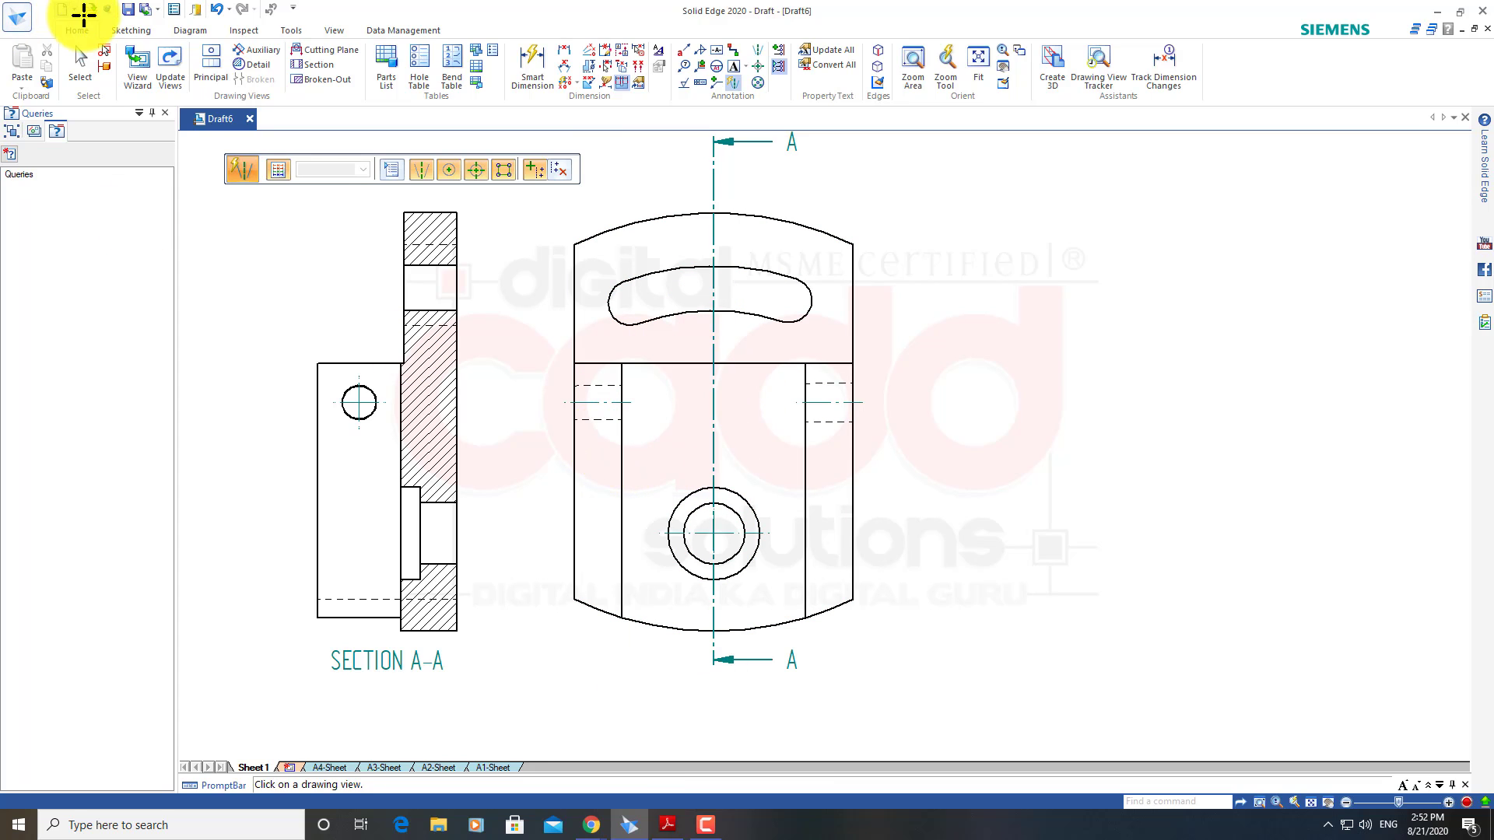
Open the 11.SWIVEL PLATE part and start Set Planes for clipping on the View tab
click(89, 10)
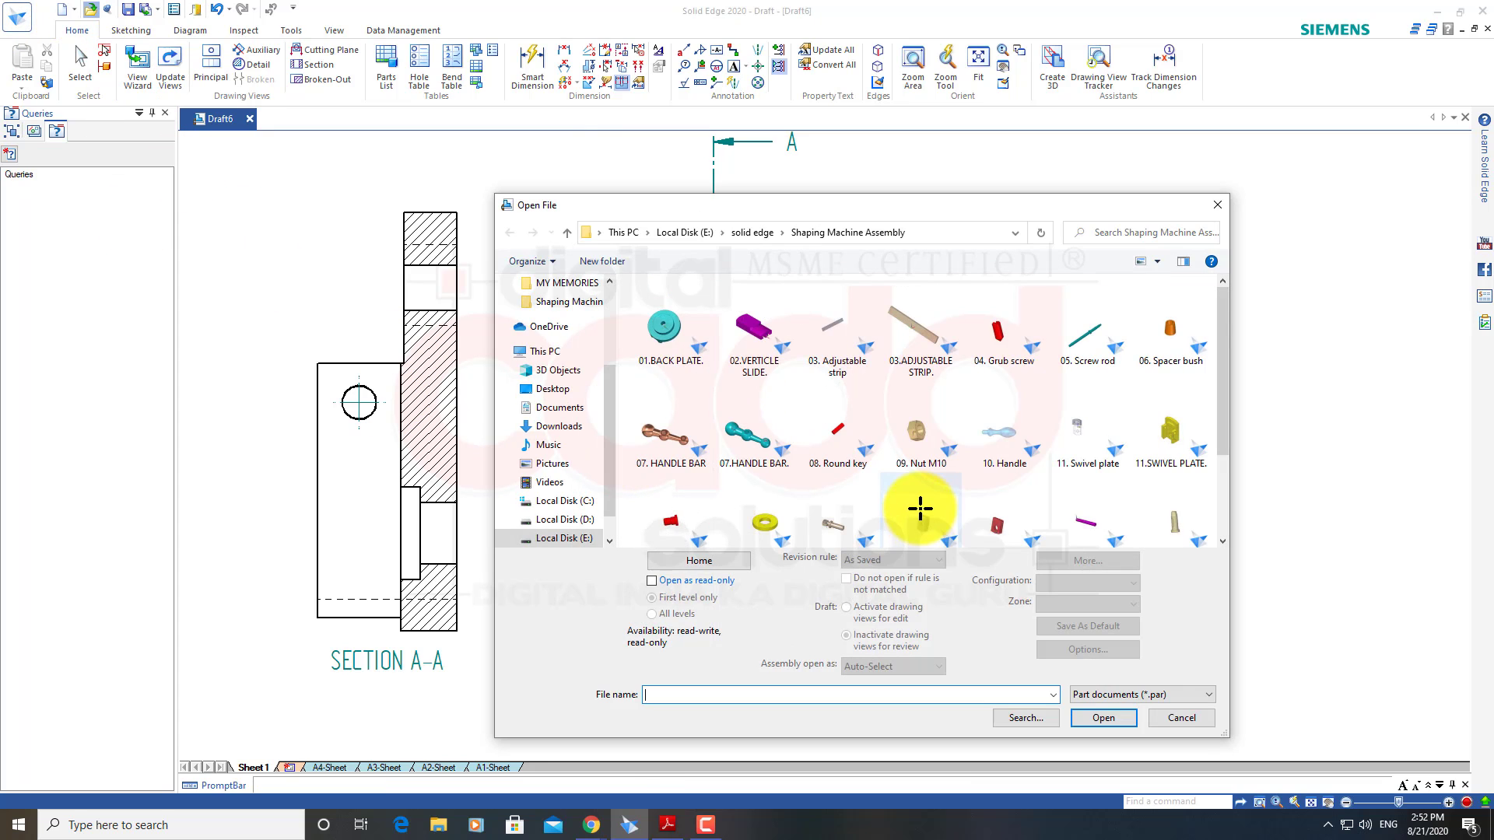
double_click(1156, 440)
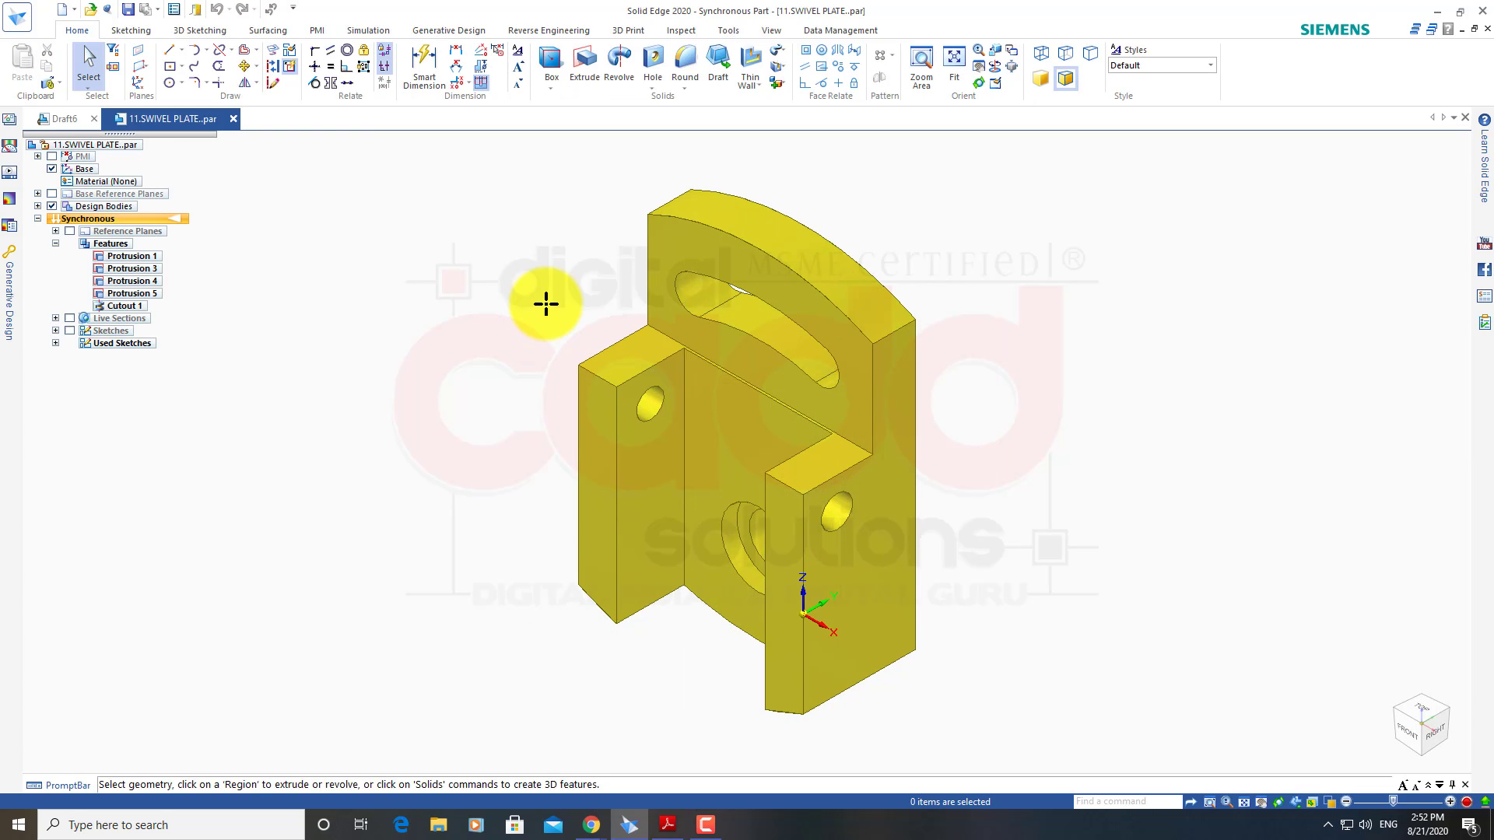
click(772, 29)
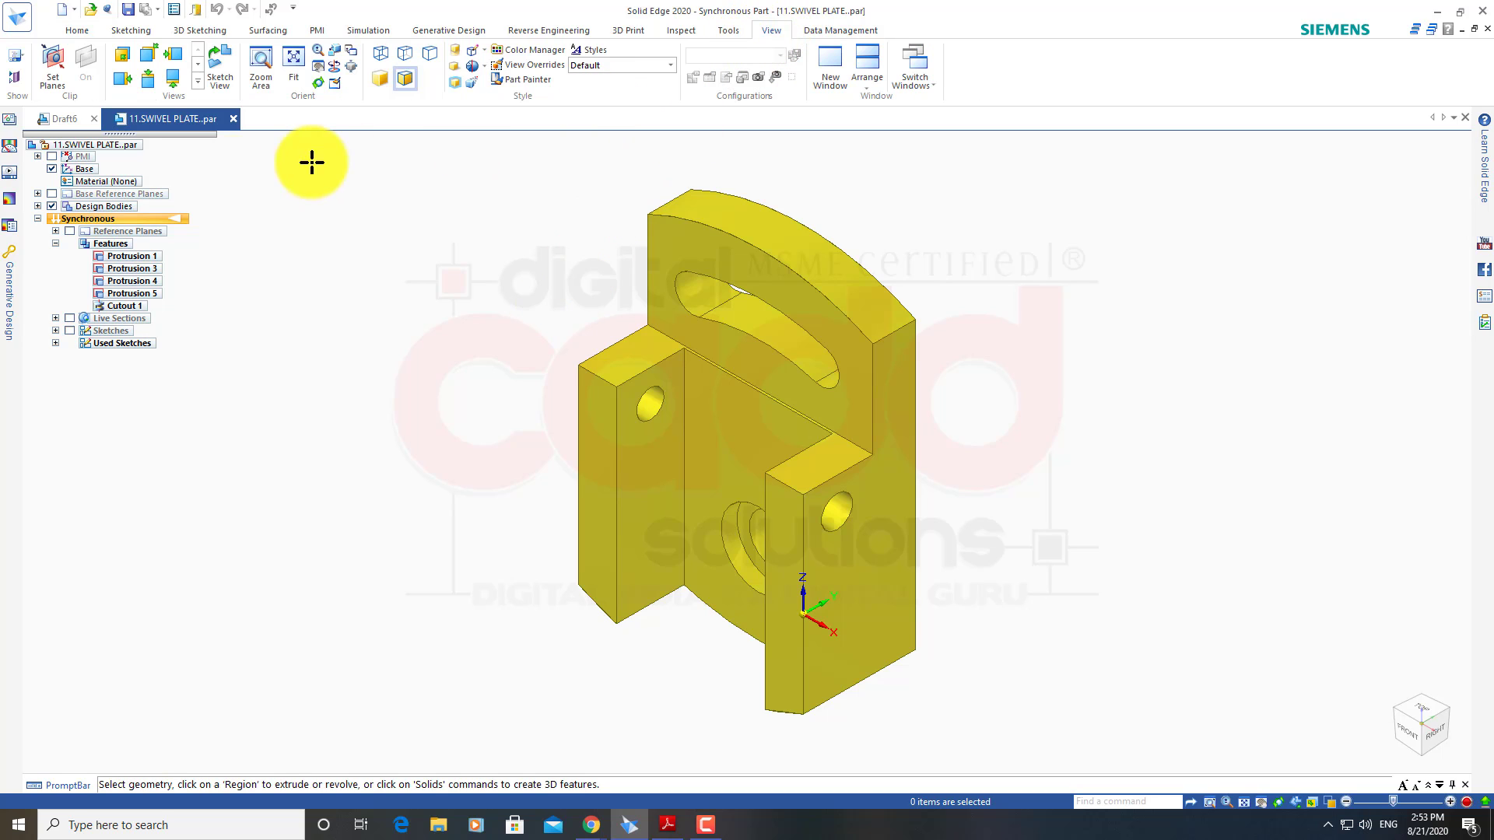
click(53, 69)
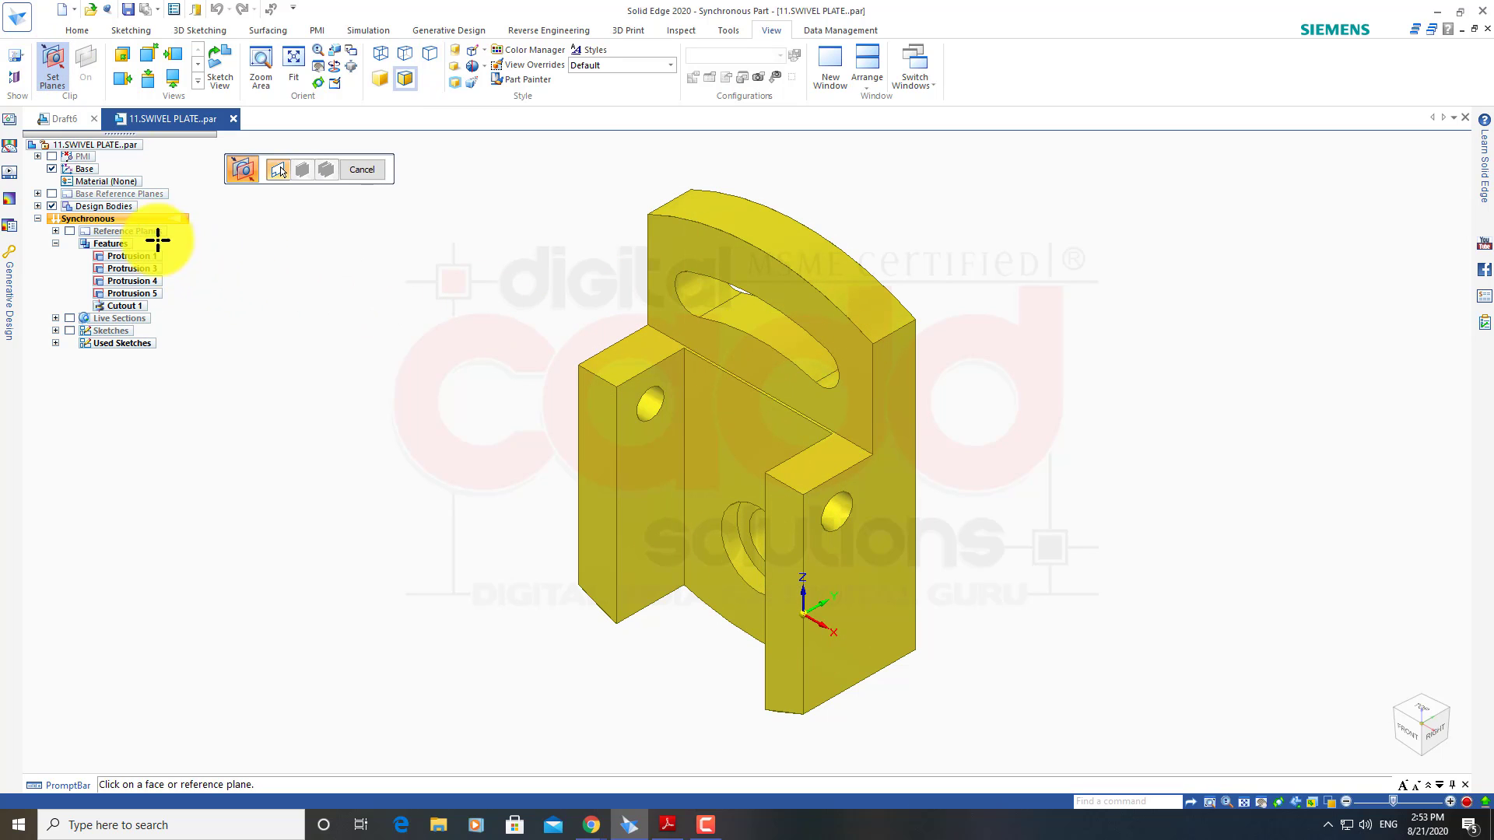
Show the base reference planes, pick the Right plane, then cancel the clipping setup
click(52, 193)
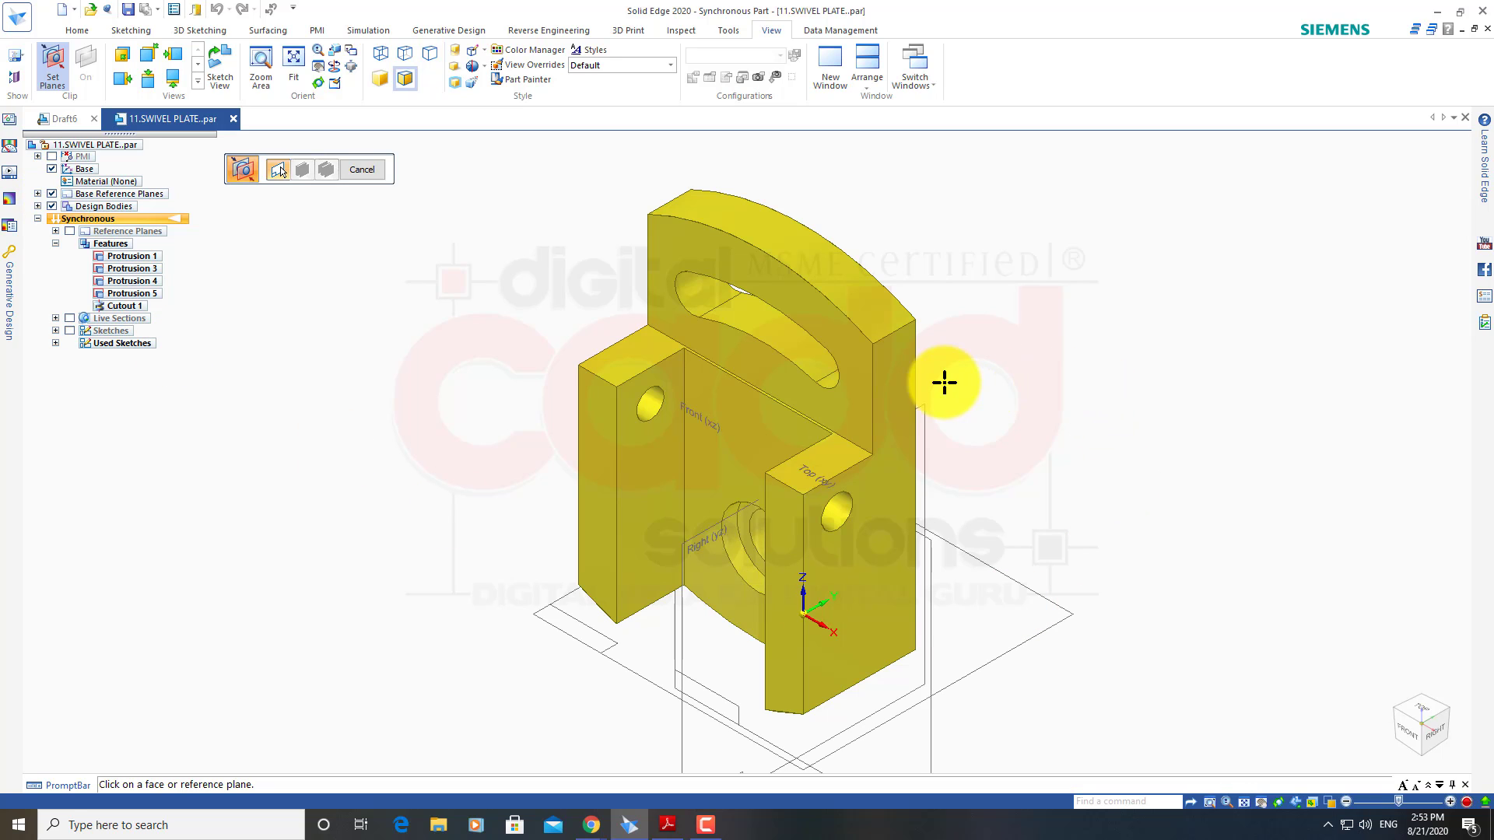
click(923, 404)
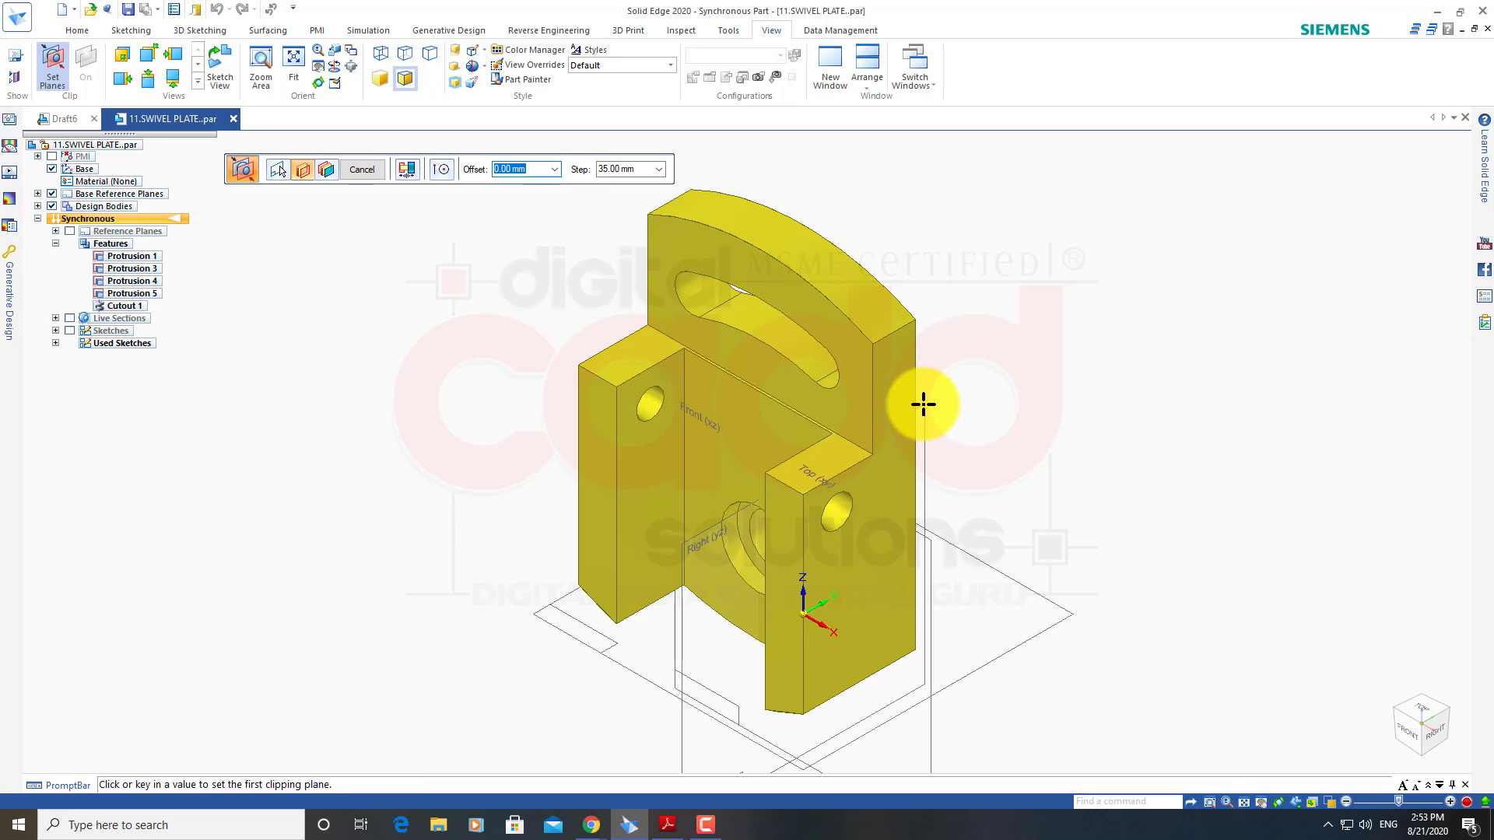
click(932, 421)
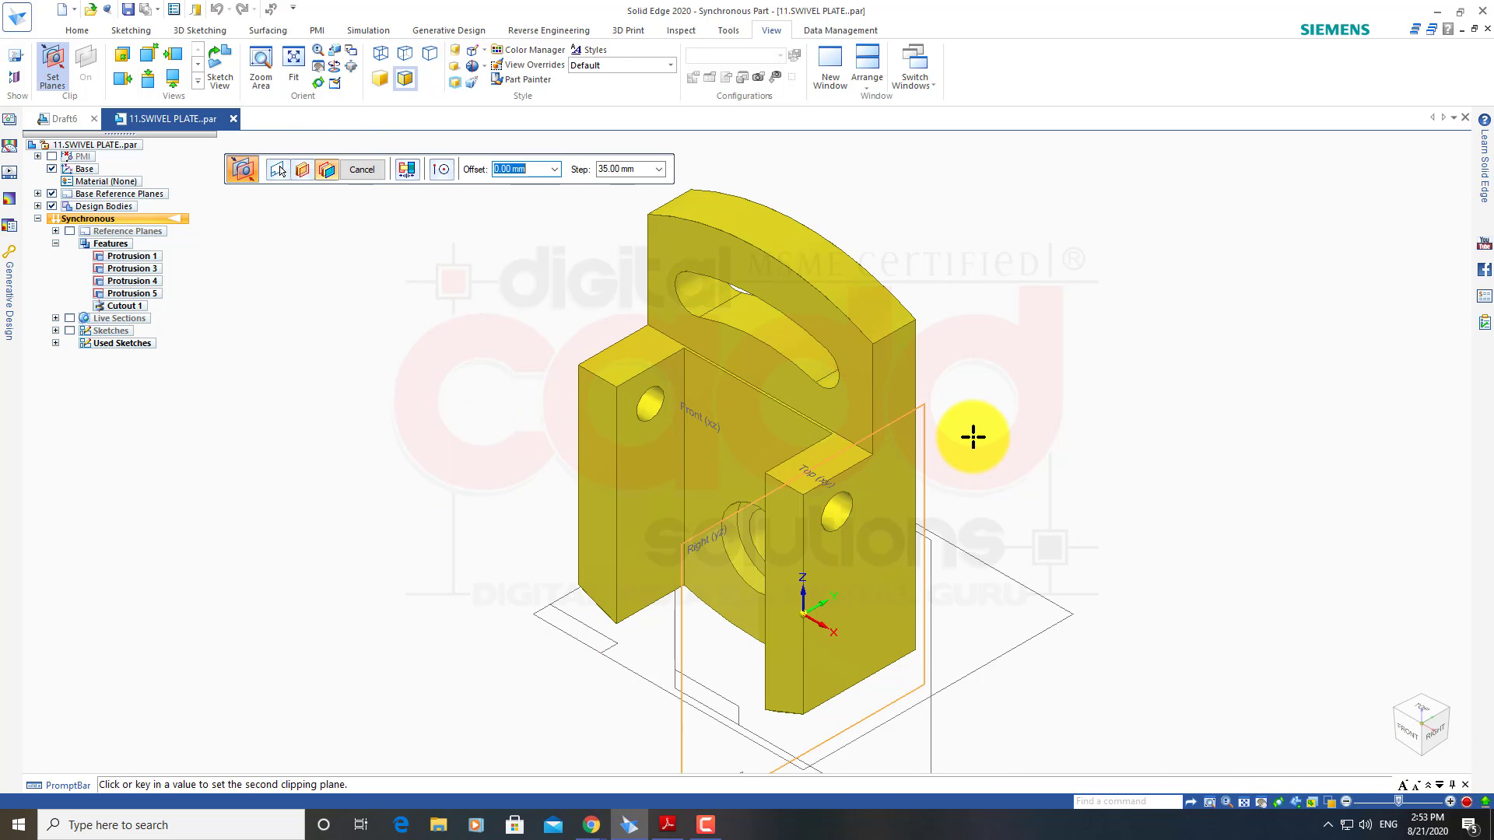
key(Escape)
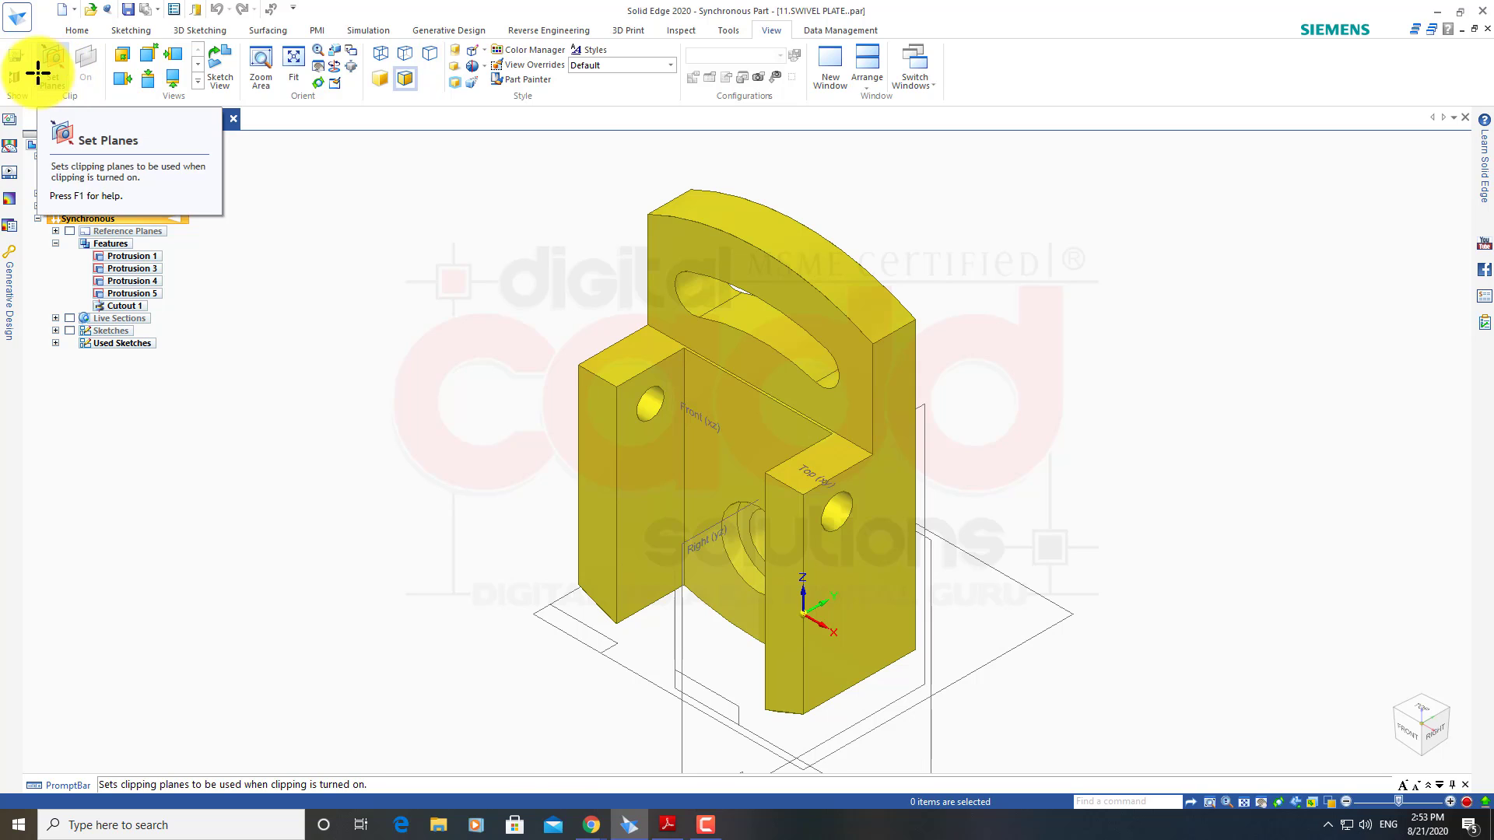
Browse the Tools, Sketching, 3D Sketching and Generative Design ribbon tabs, then return to Home
click(730, 31)
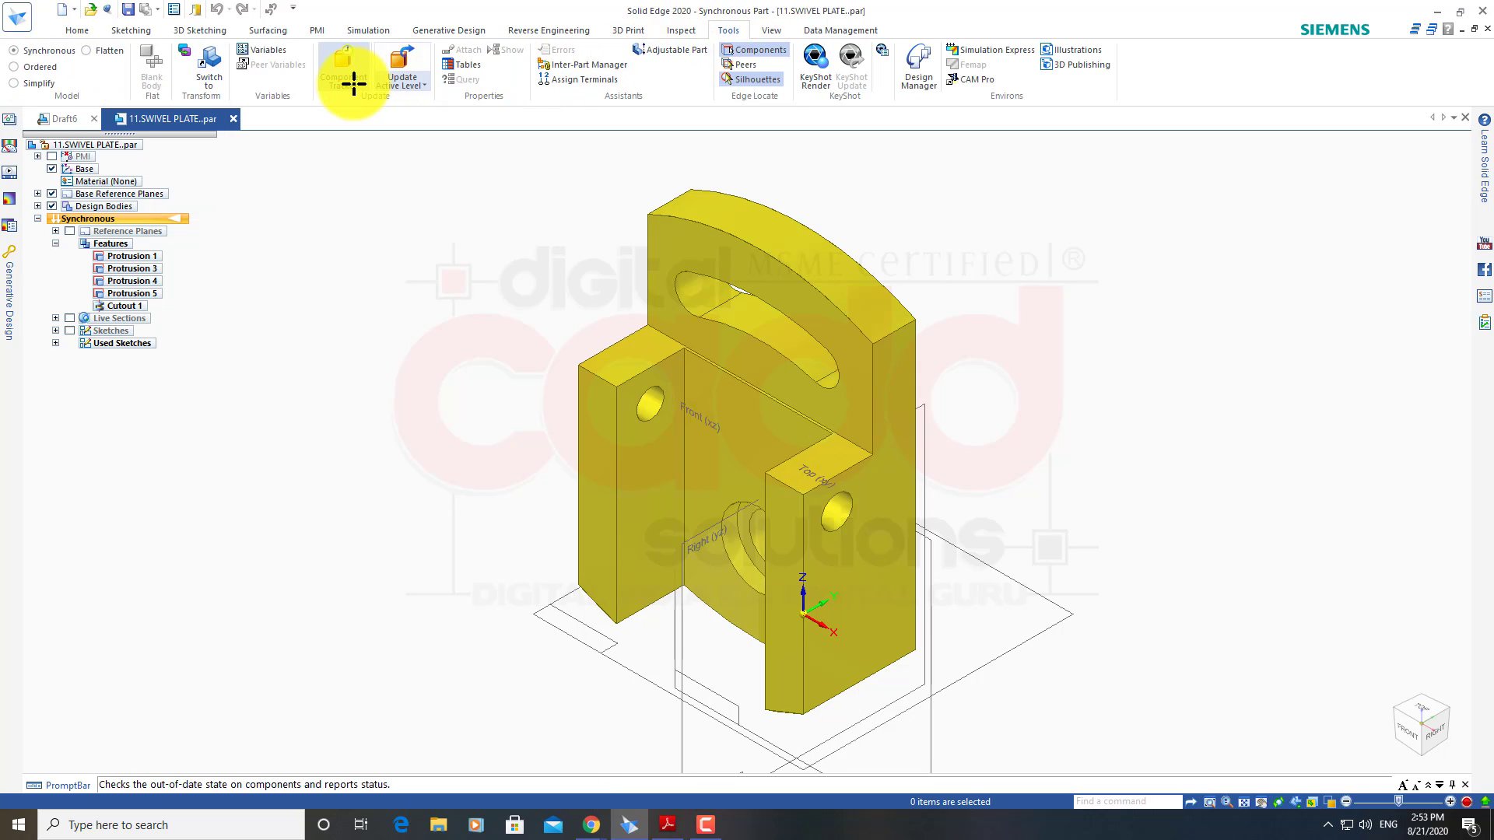
click(83, 30)
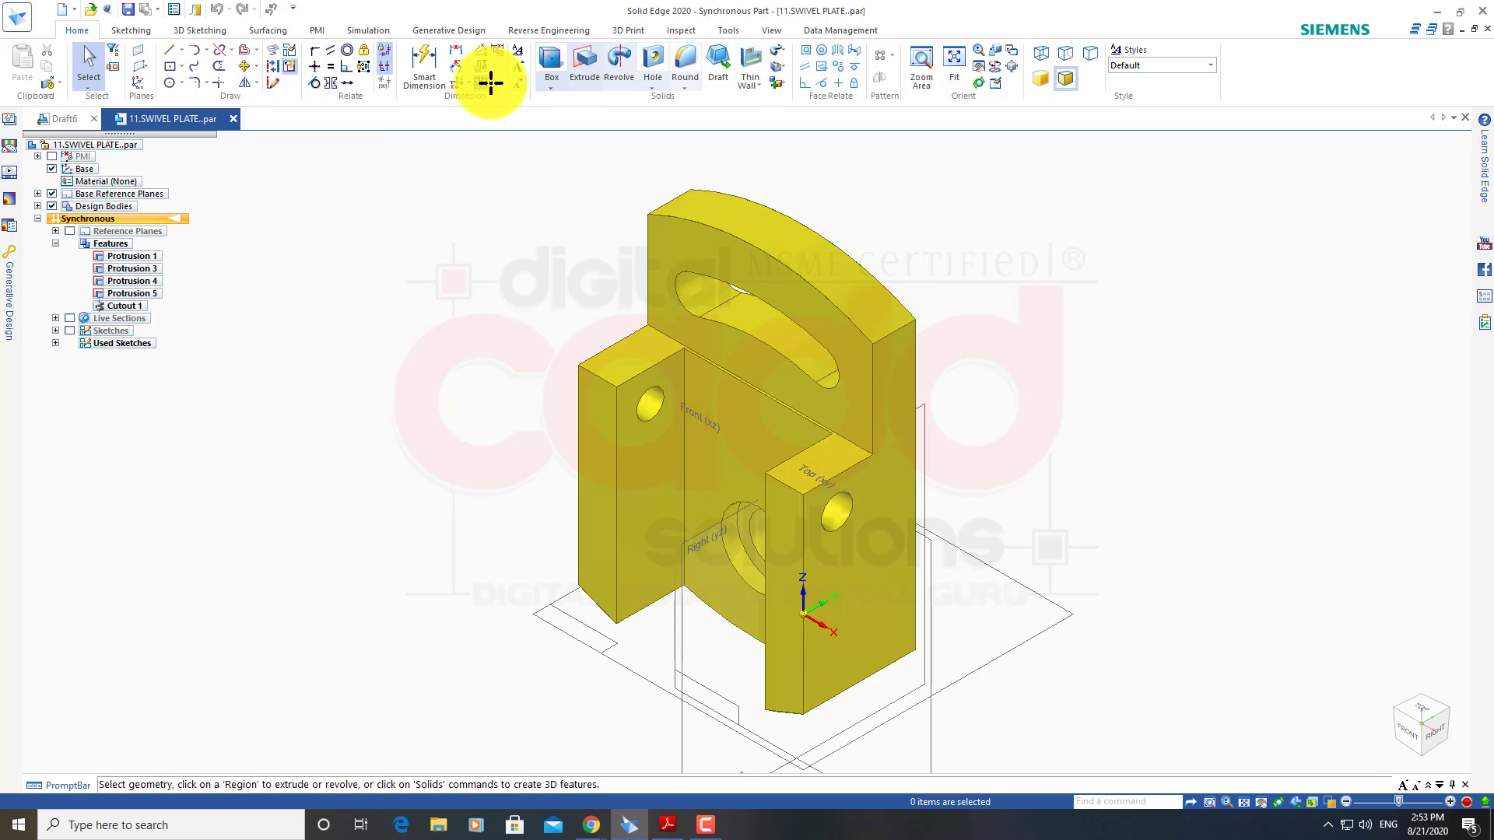
click(130, 29)
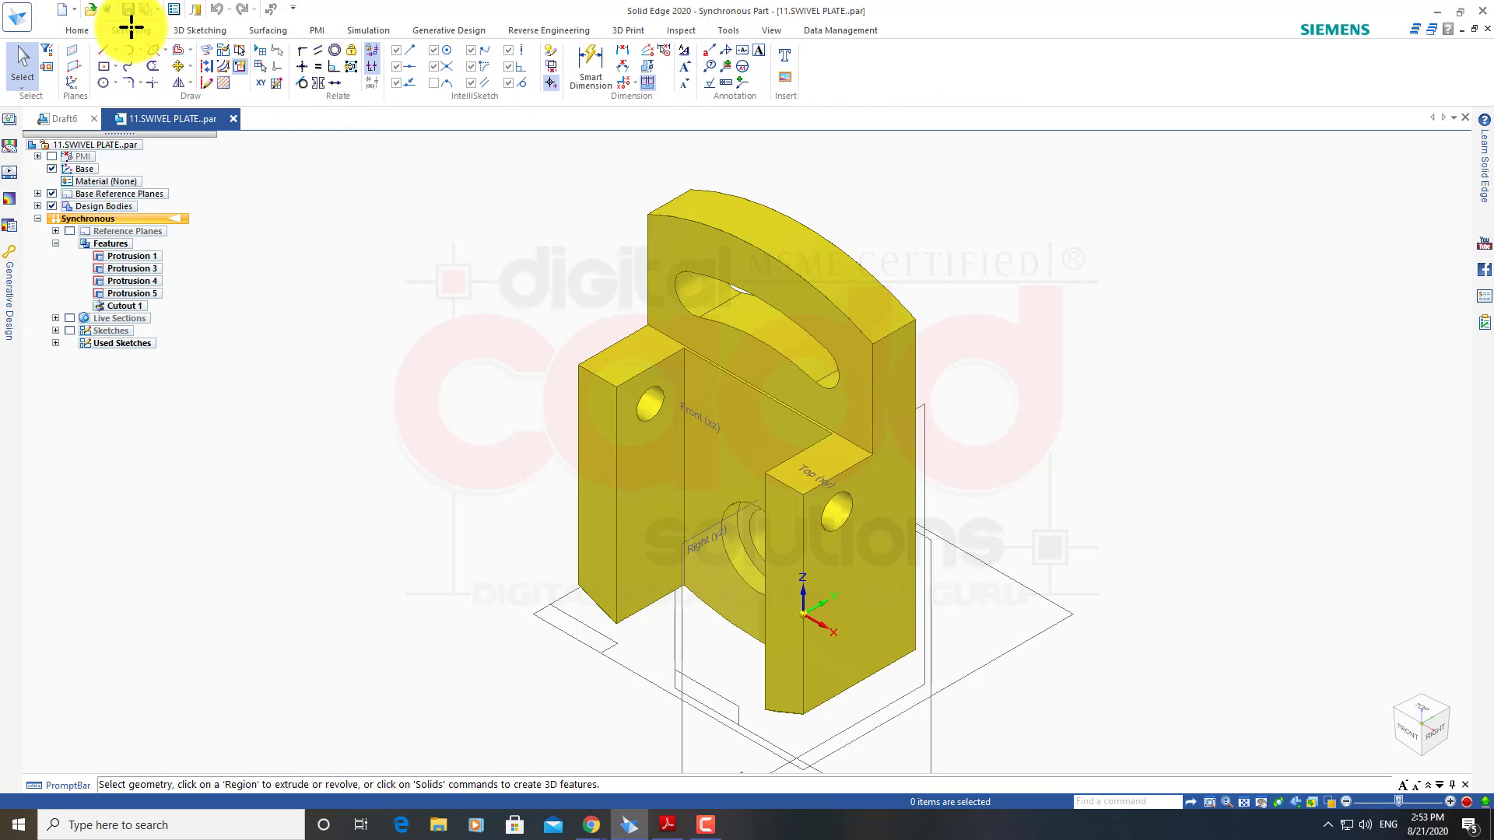
click(201, 30)
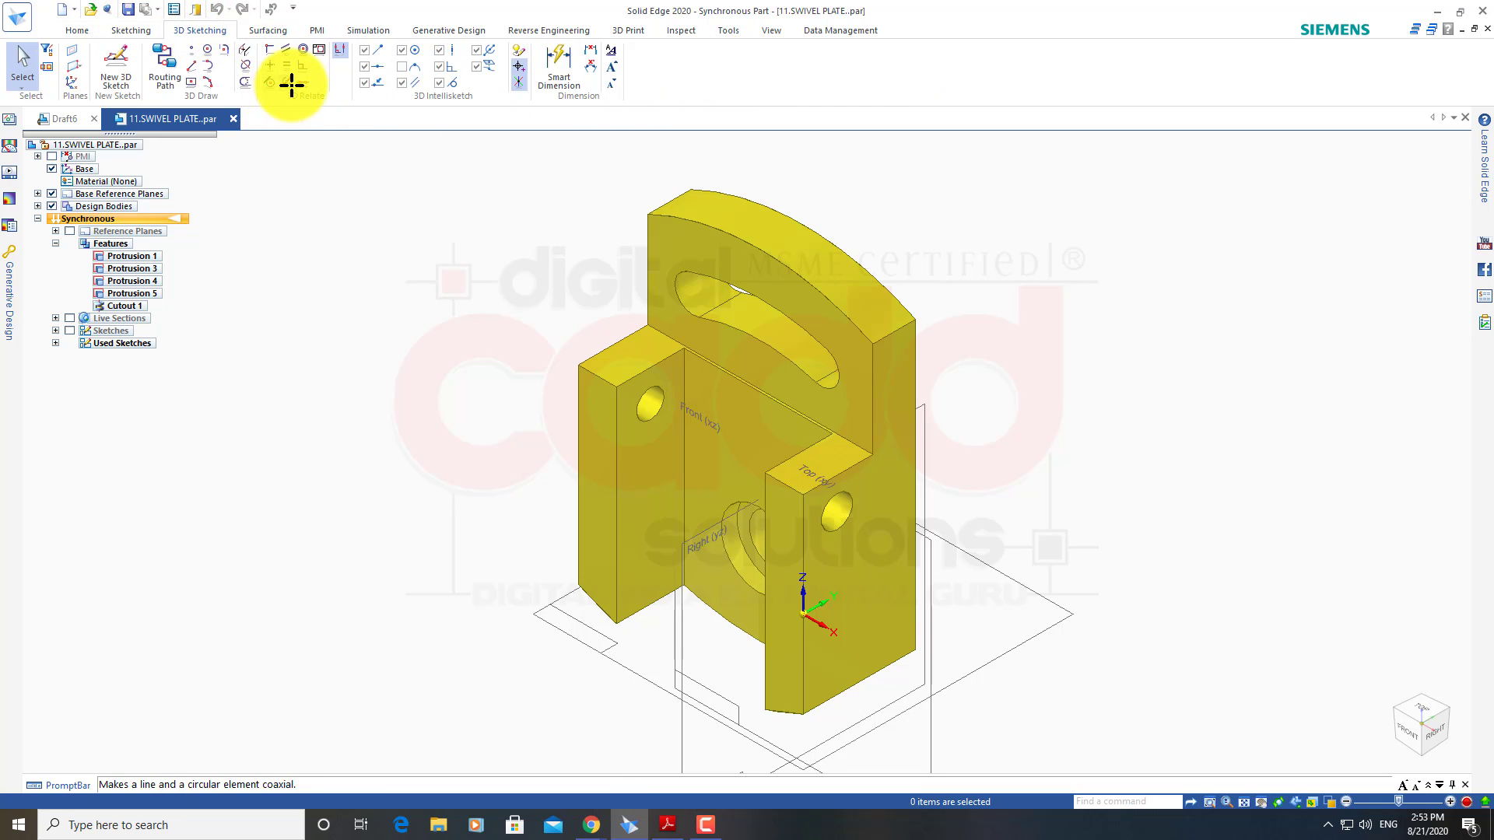
click(430, 31)
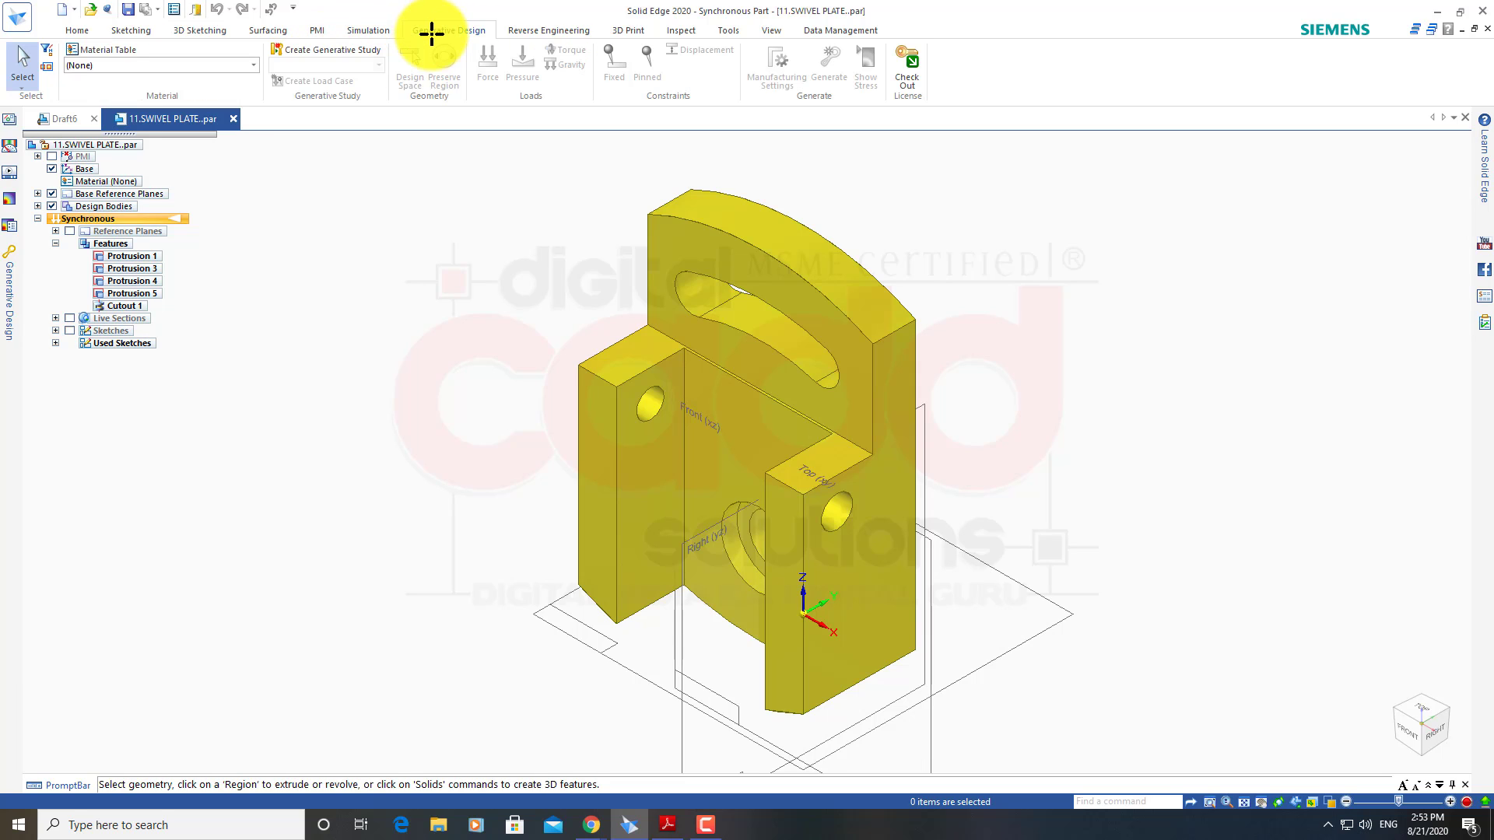
click(75, 32)
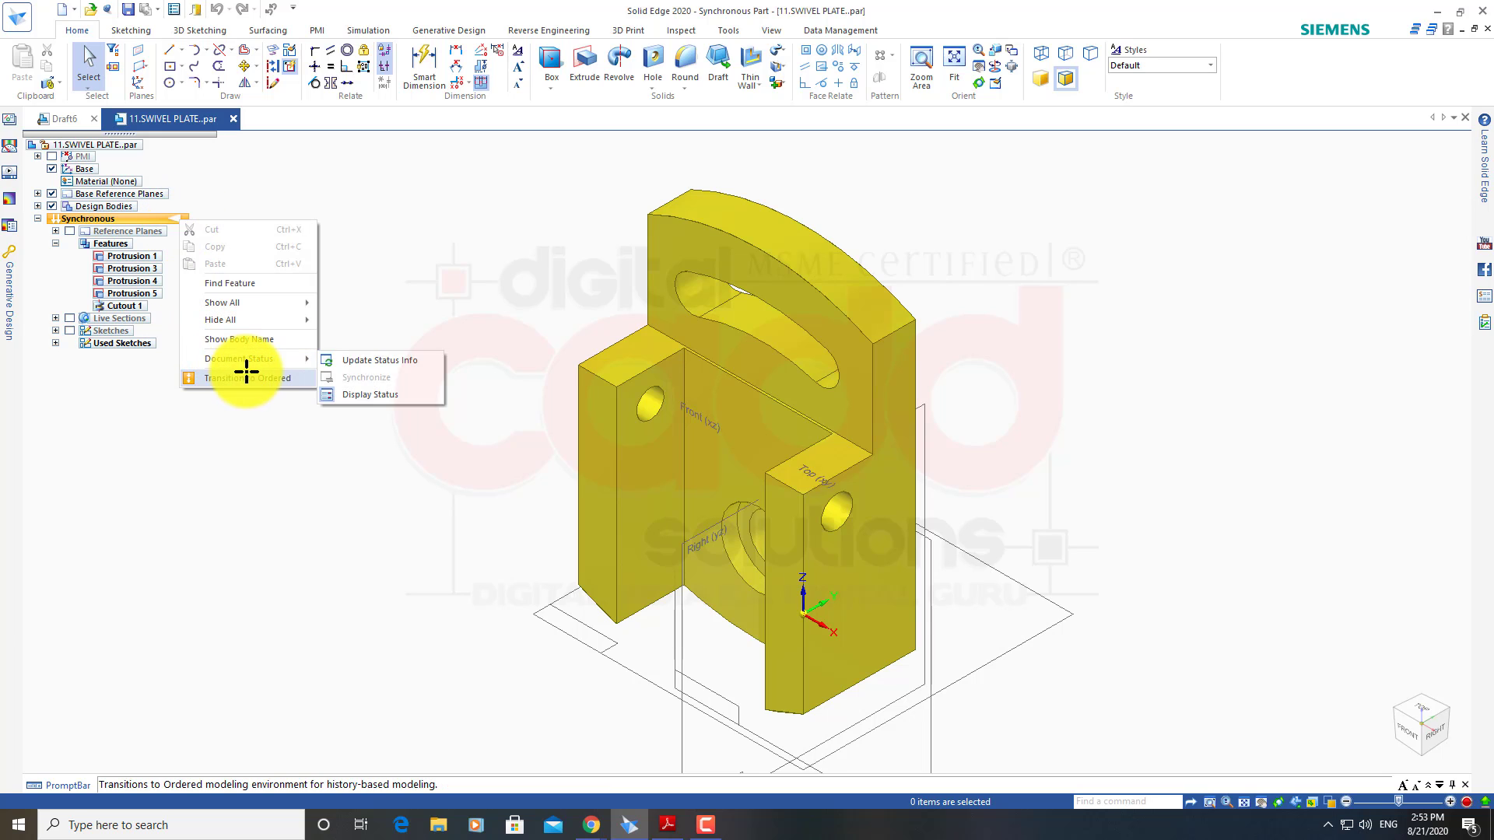
Transition the swivel plate to Ordered modeling and close the part document
click(247, 377)
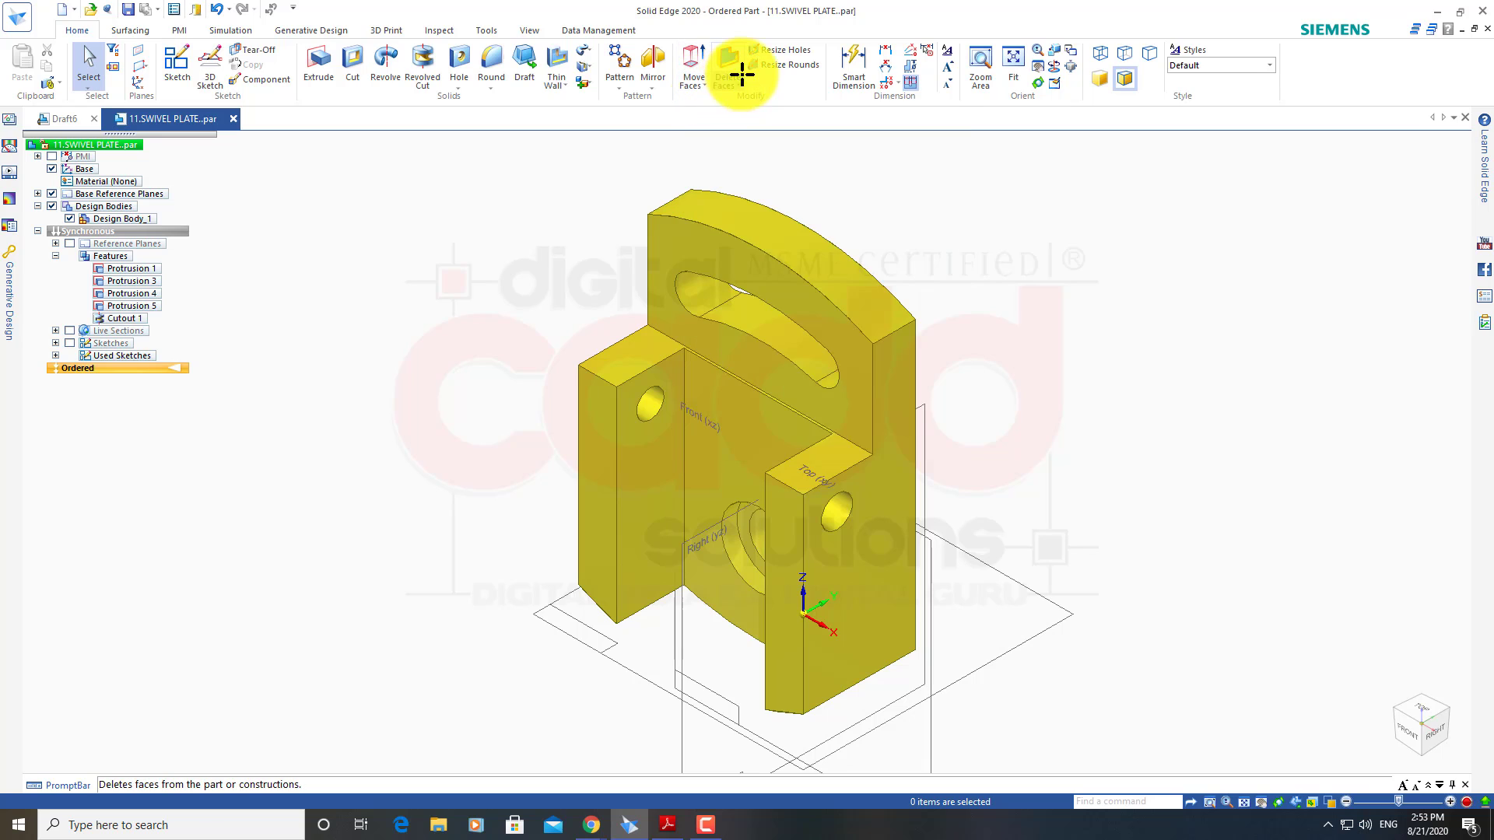
click(734, 81)
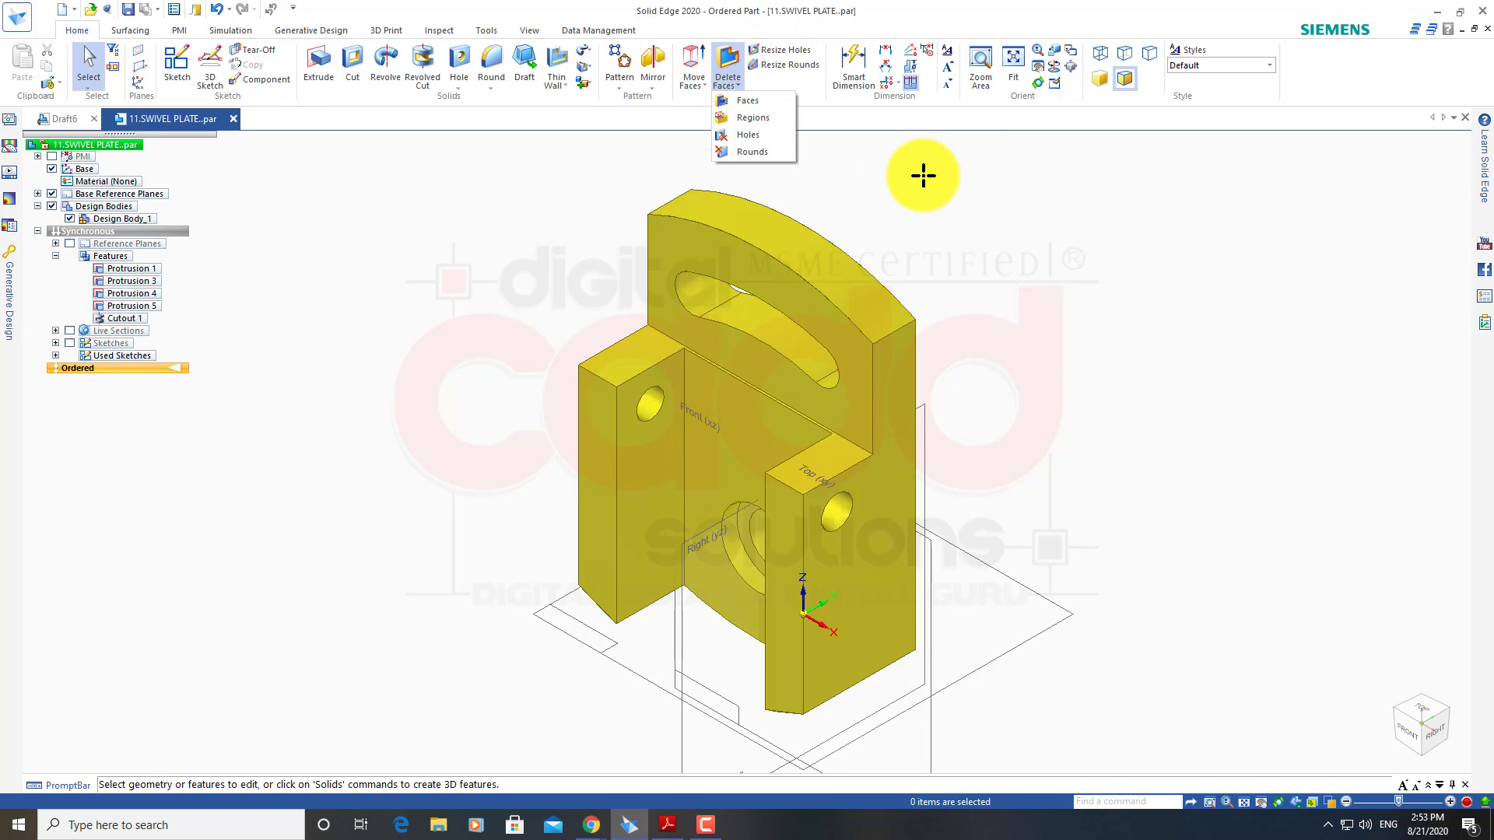
click(904, 148)
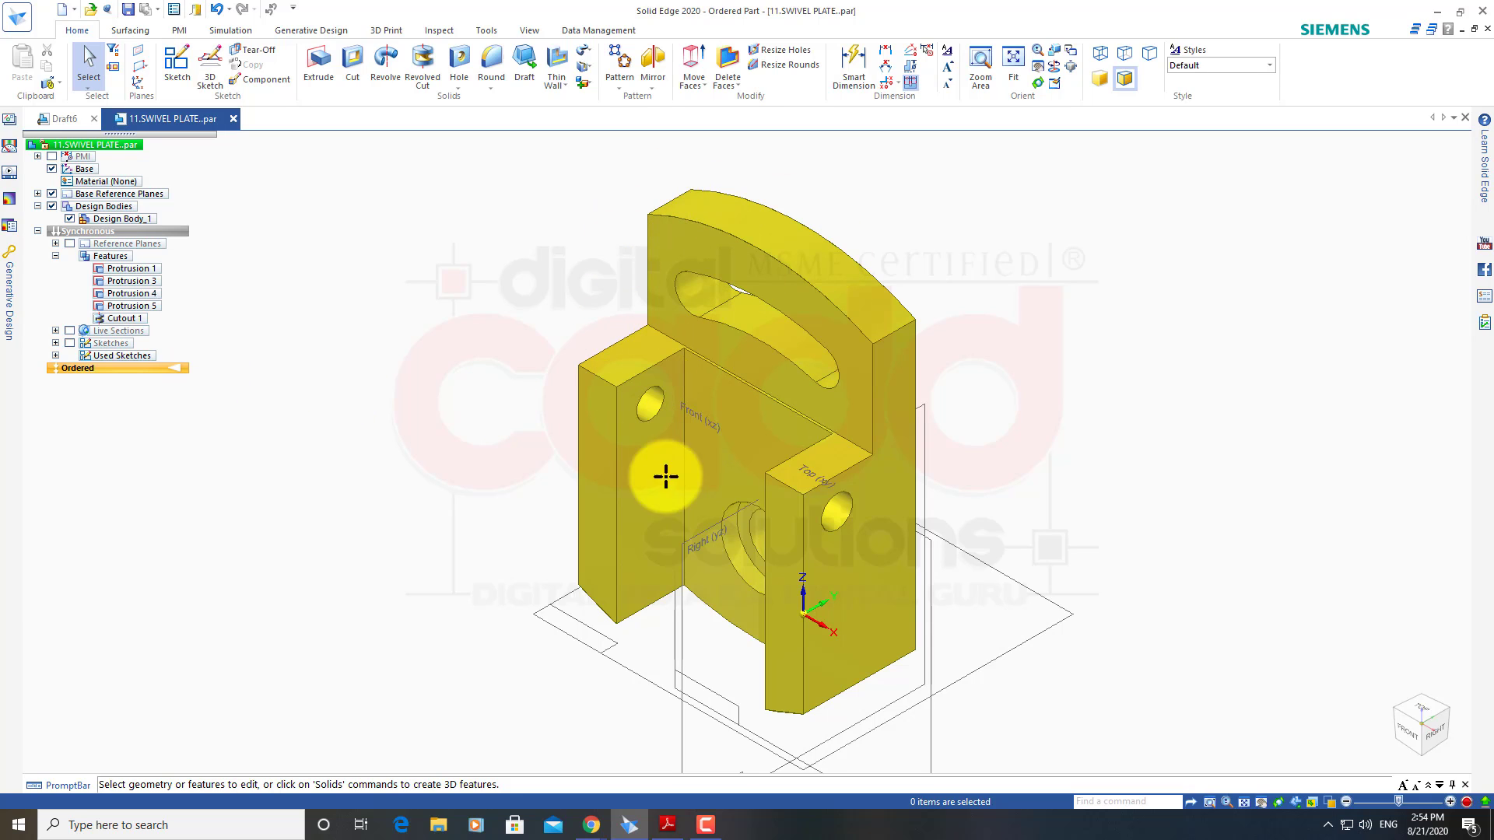
click(1463, 120)
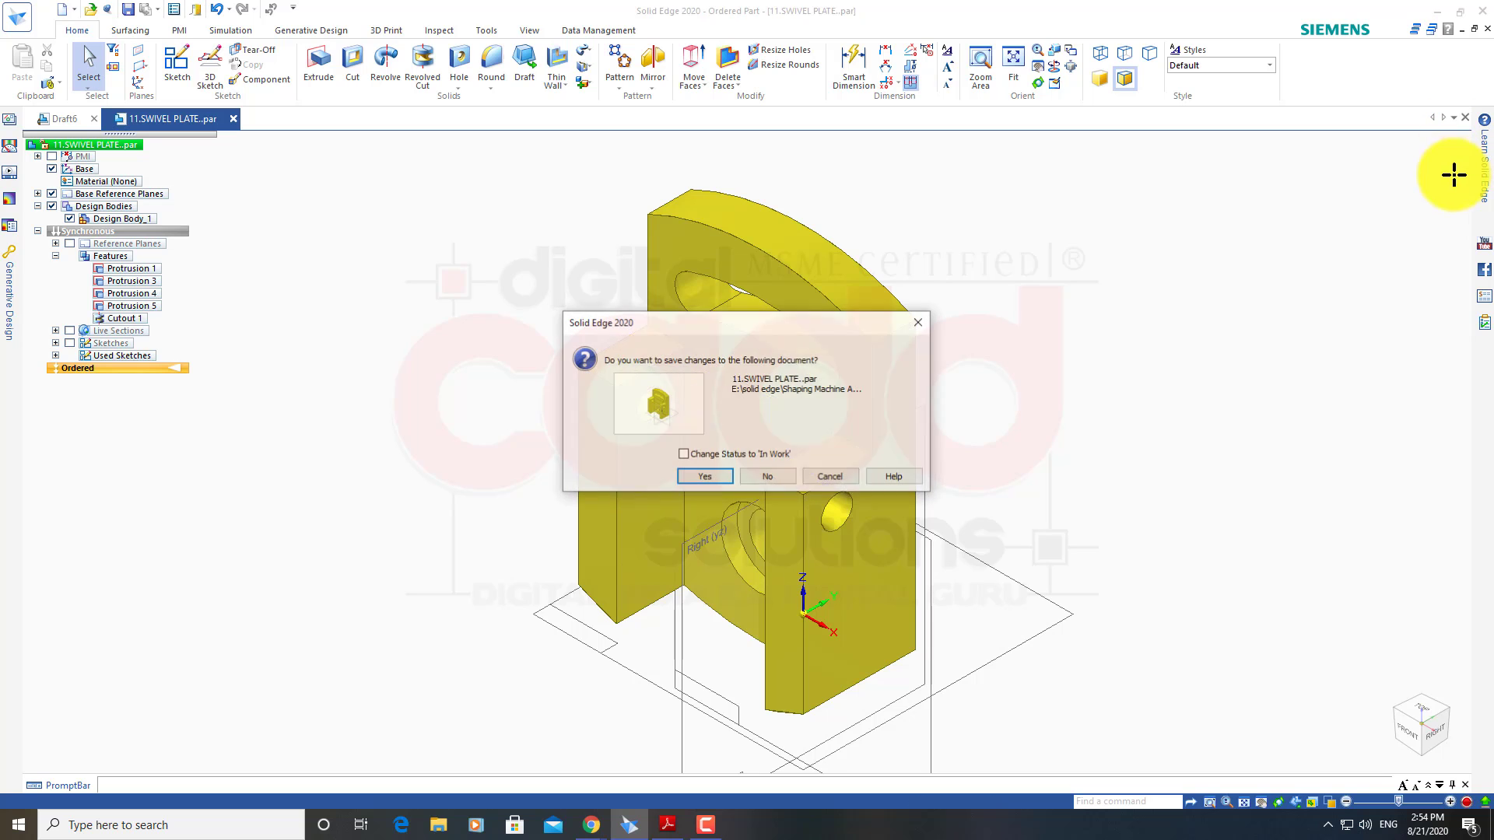
Answer the save prompt and return to the Draft6 sheet
click(768, 470)
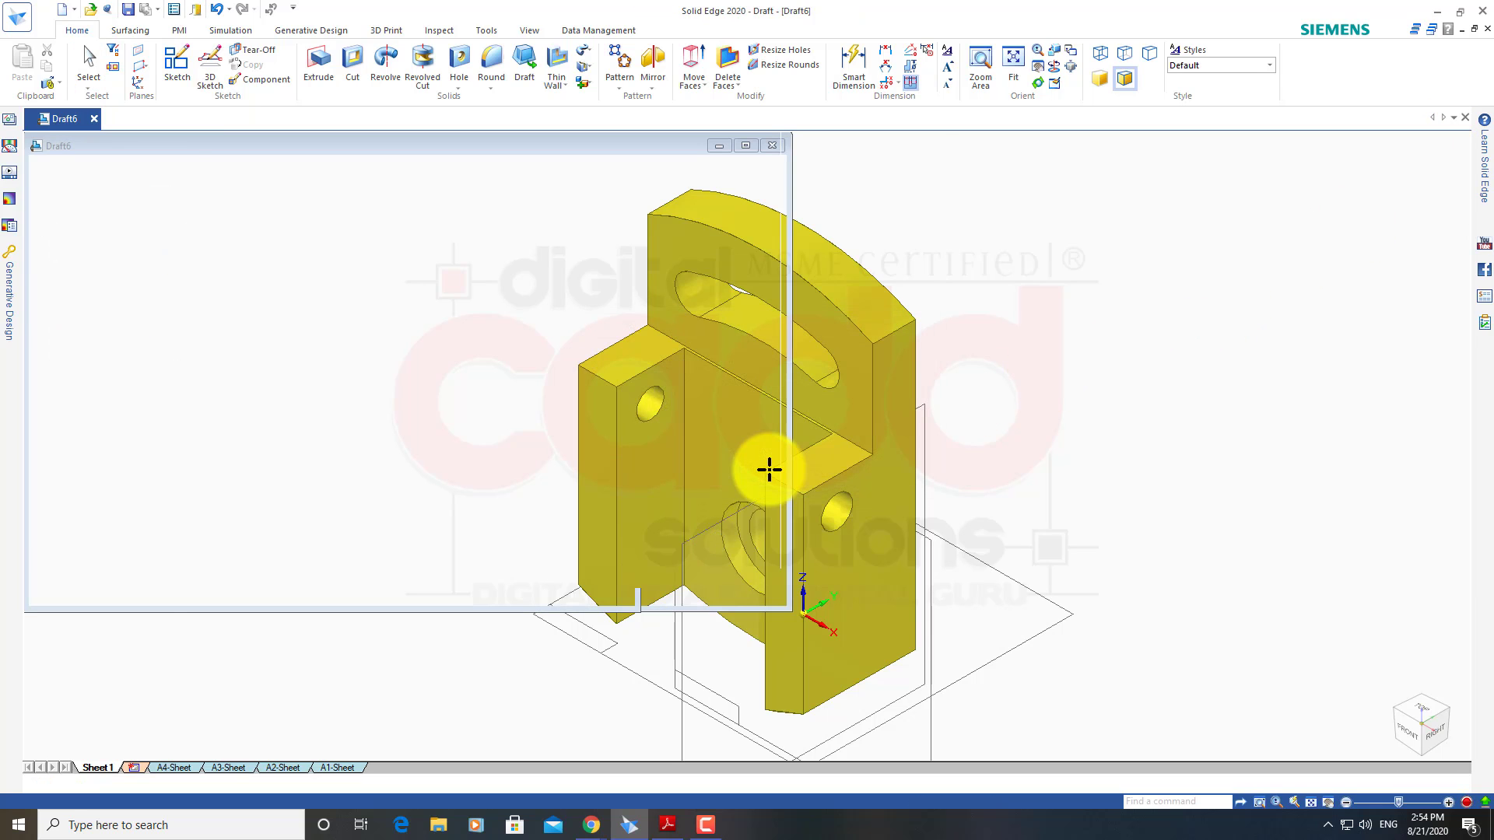
scroll(869, 481, down, 2)
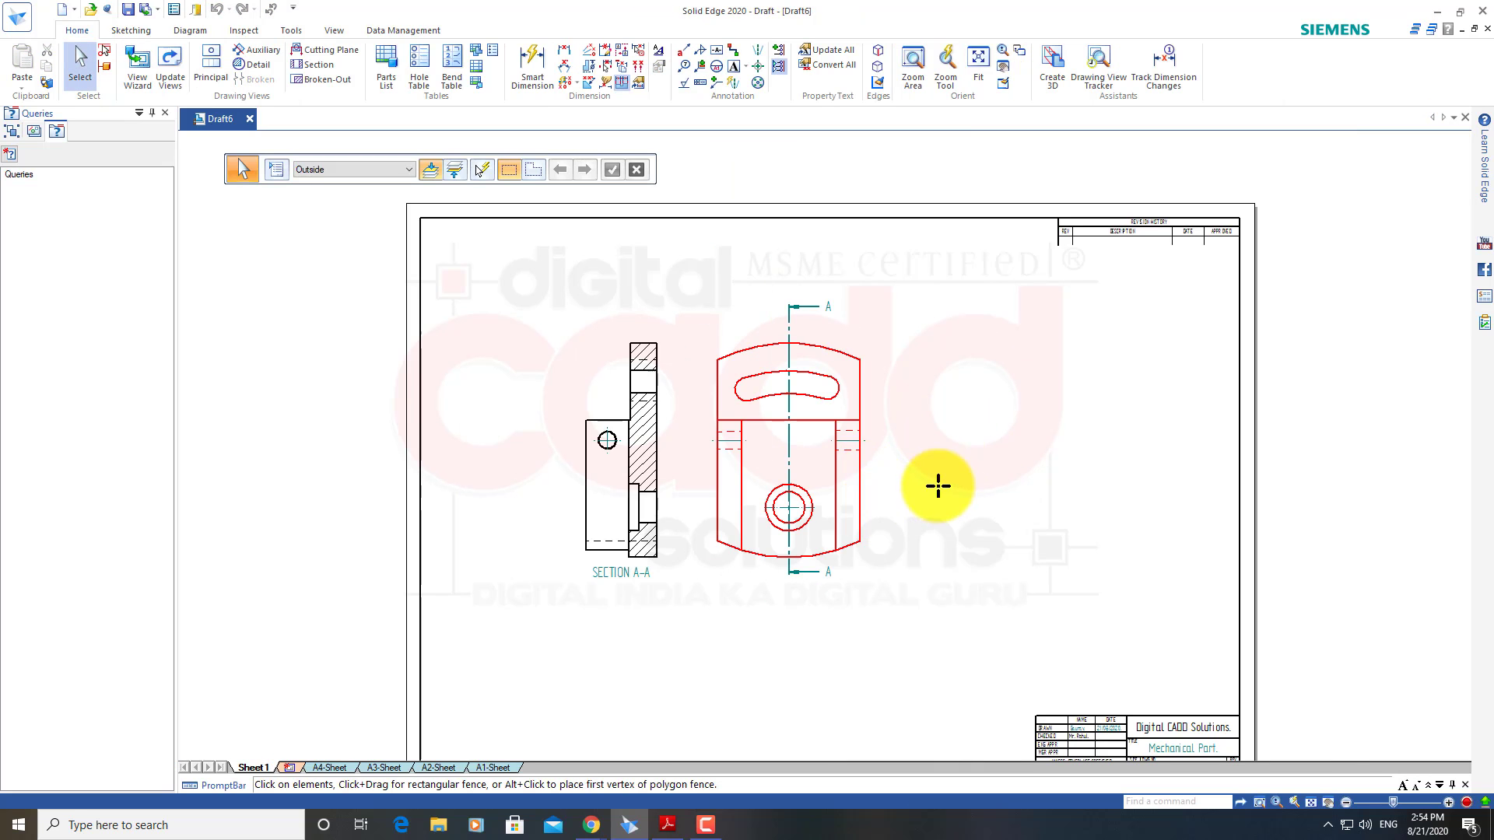
scroll(800, 474, up, 1)
scroll(633, 423, down, 1)
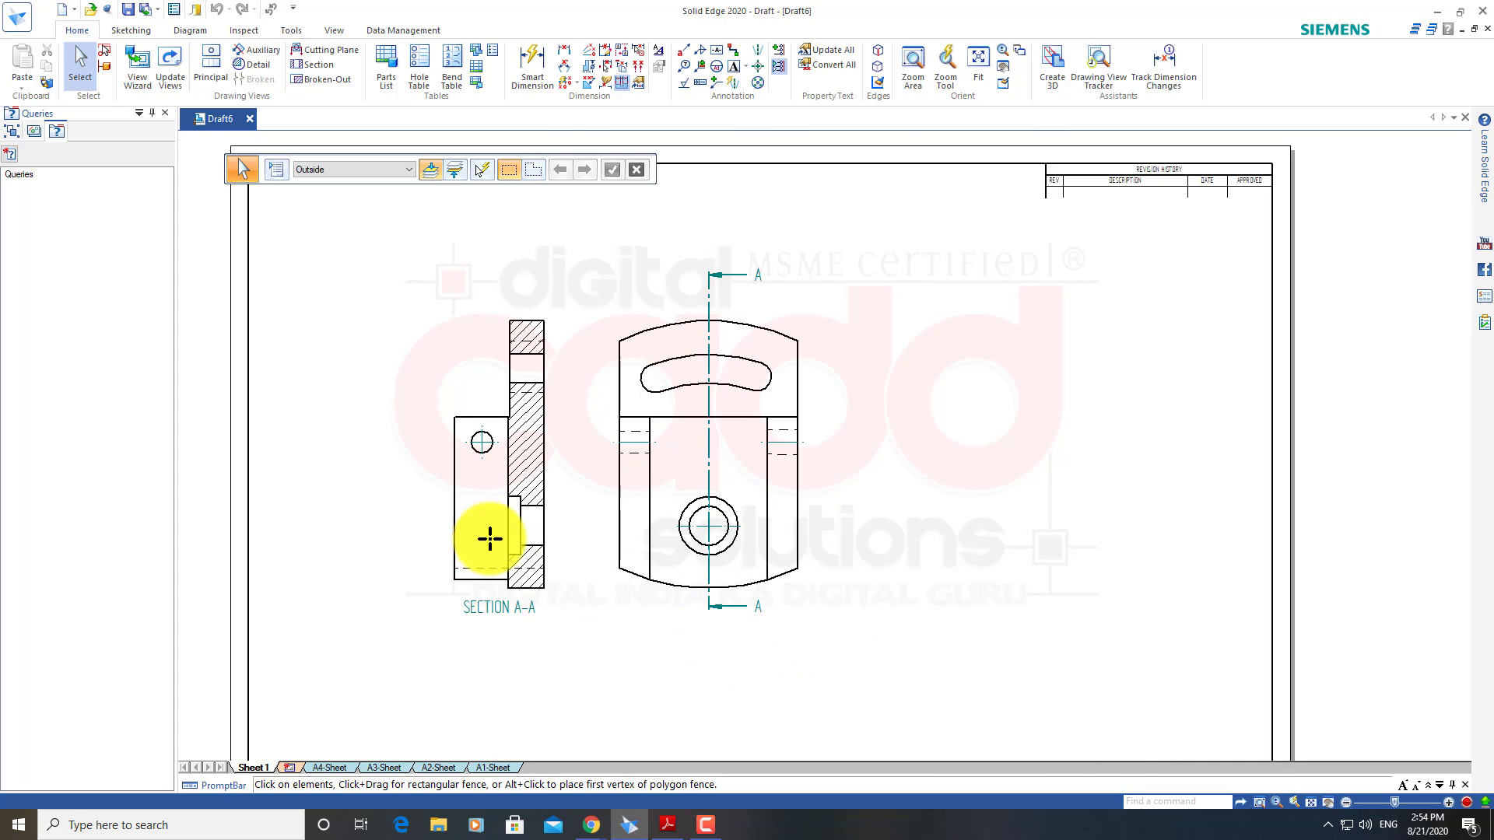
scroll(491, 534, up, 2)
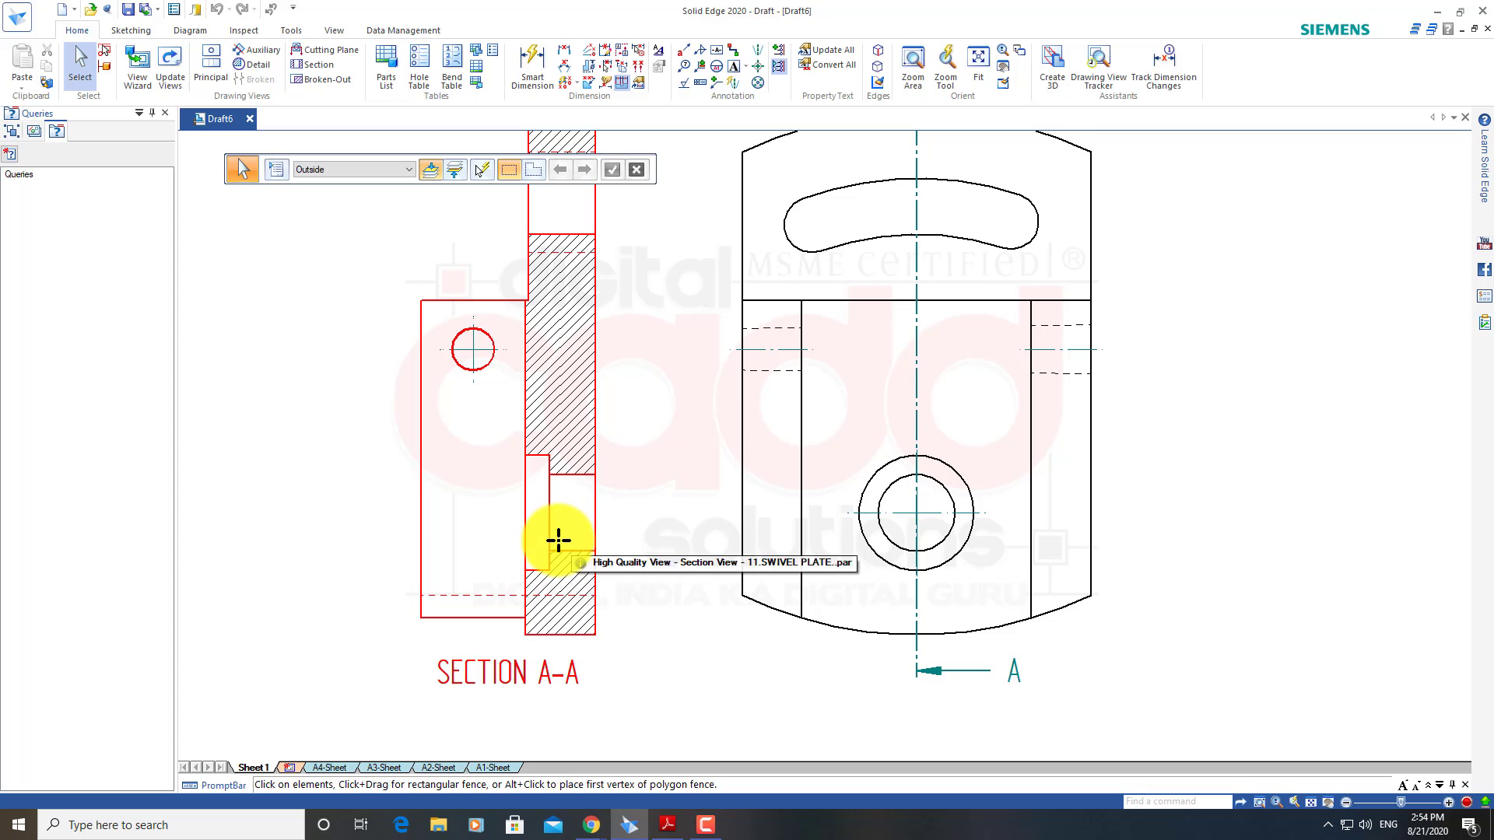
Add a Centerline By 2 Lines through the stepped hole in Section A-A
click(780, 165)
click(758, 52)
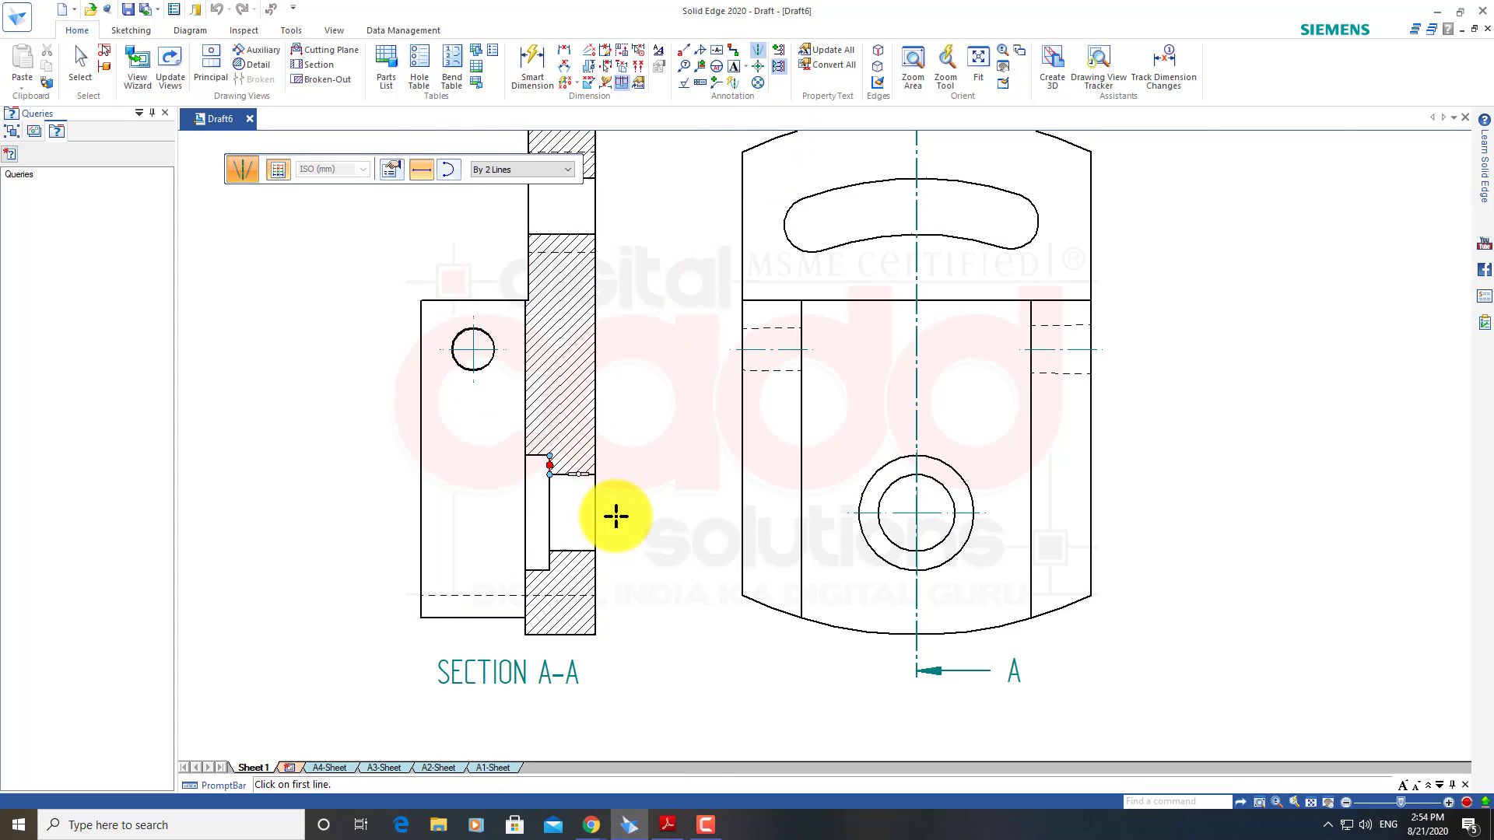
scroll(623, 514, up, 3)
click(535, 418)
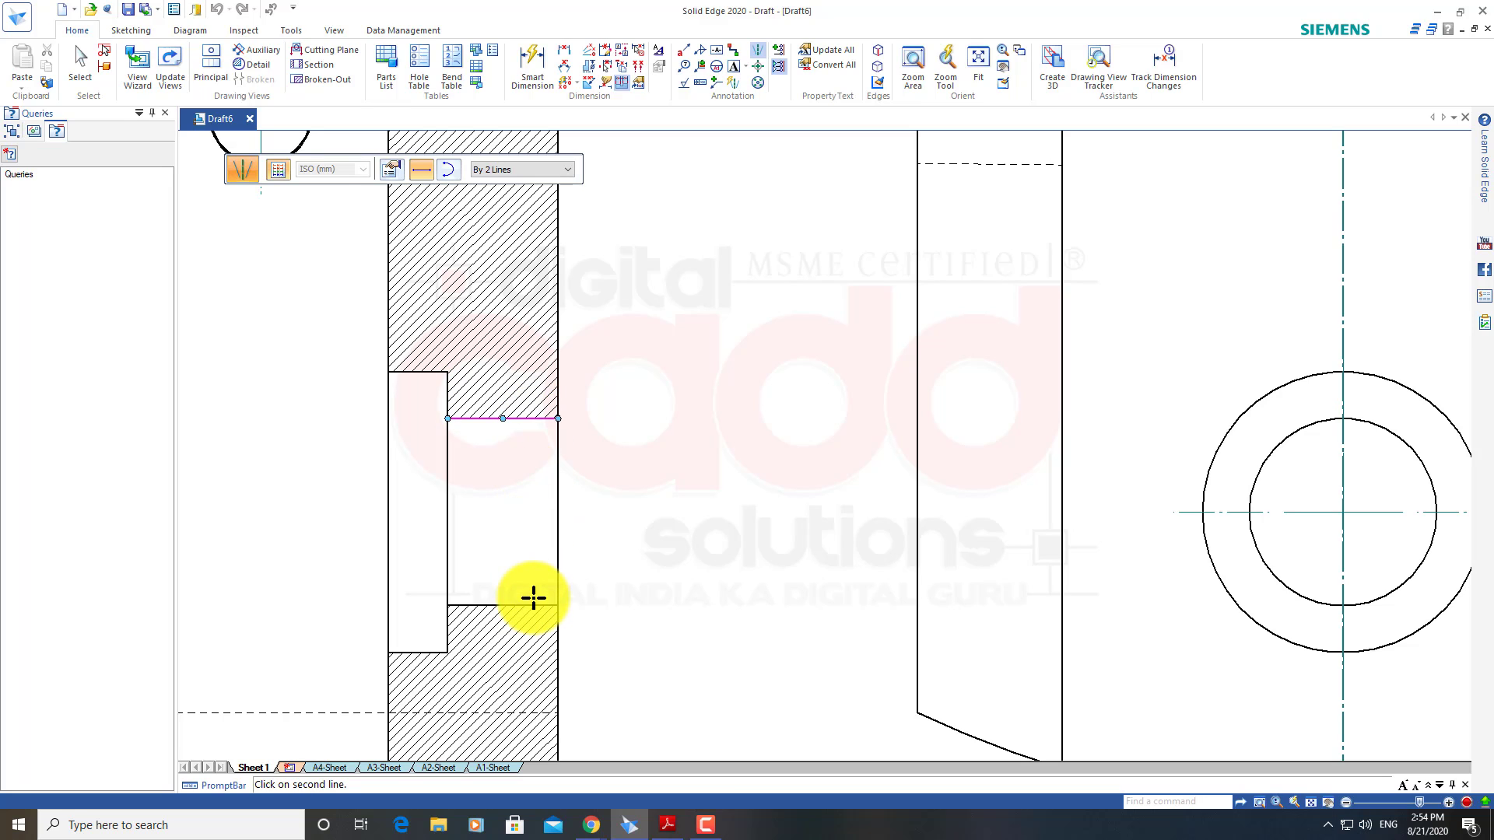
scroll(544, 514, down, 1)
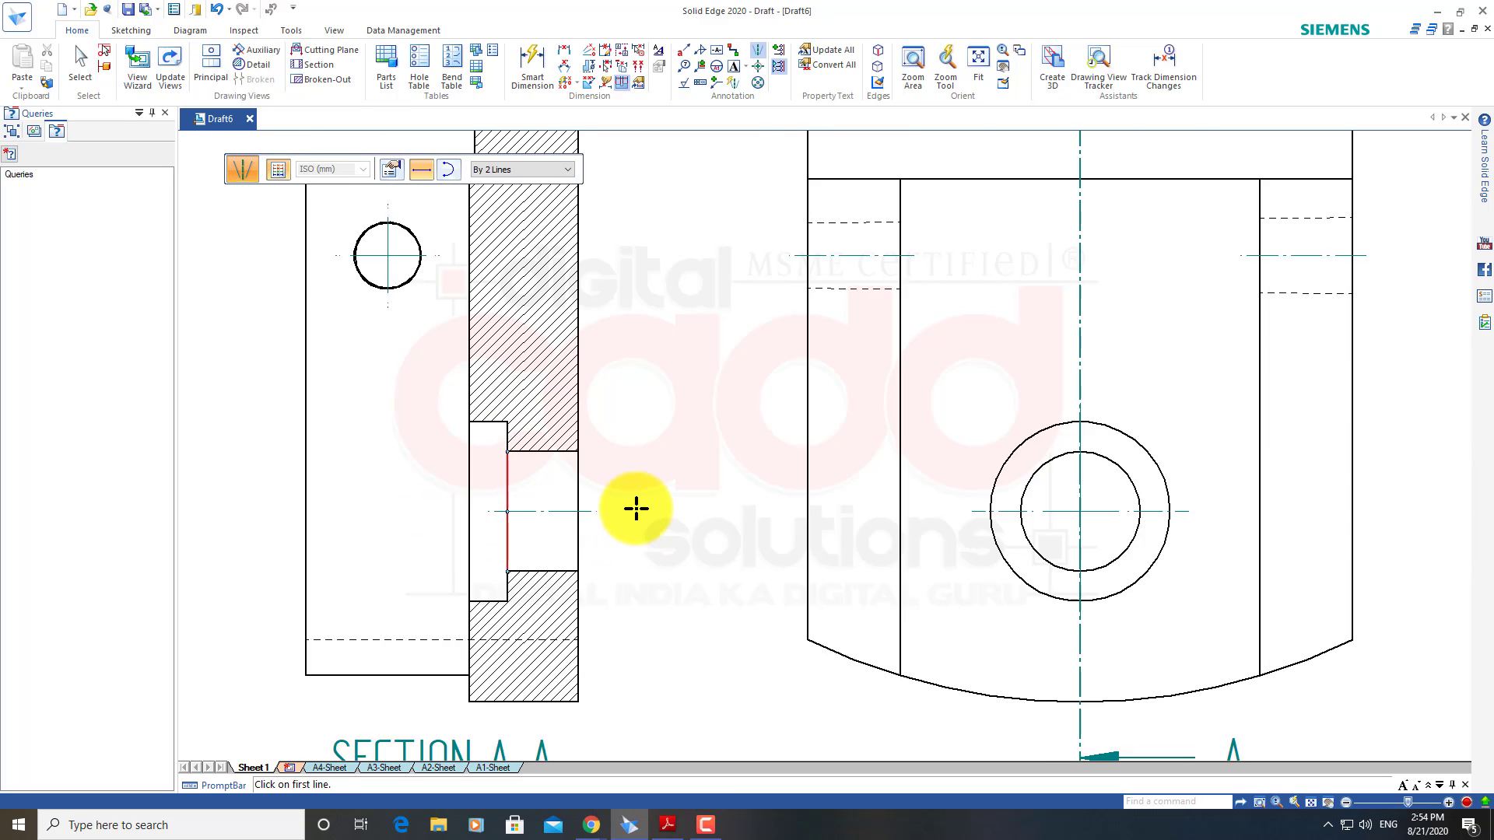
scroll(591, 561, down, 1)
scroll(498, 576, up, 1)
key(Escape)
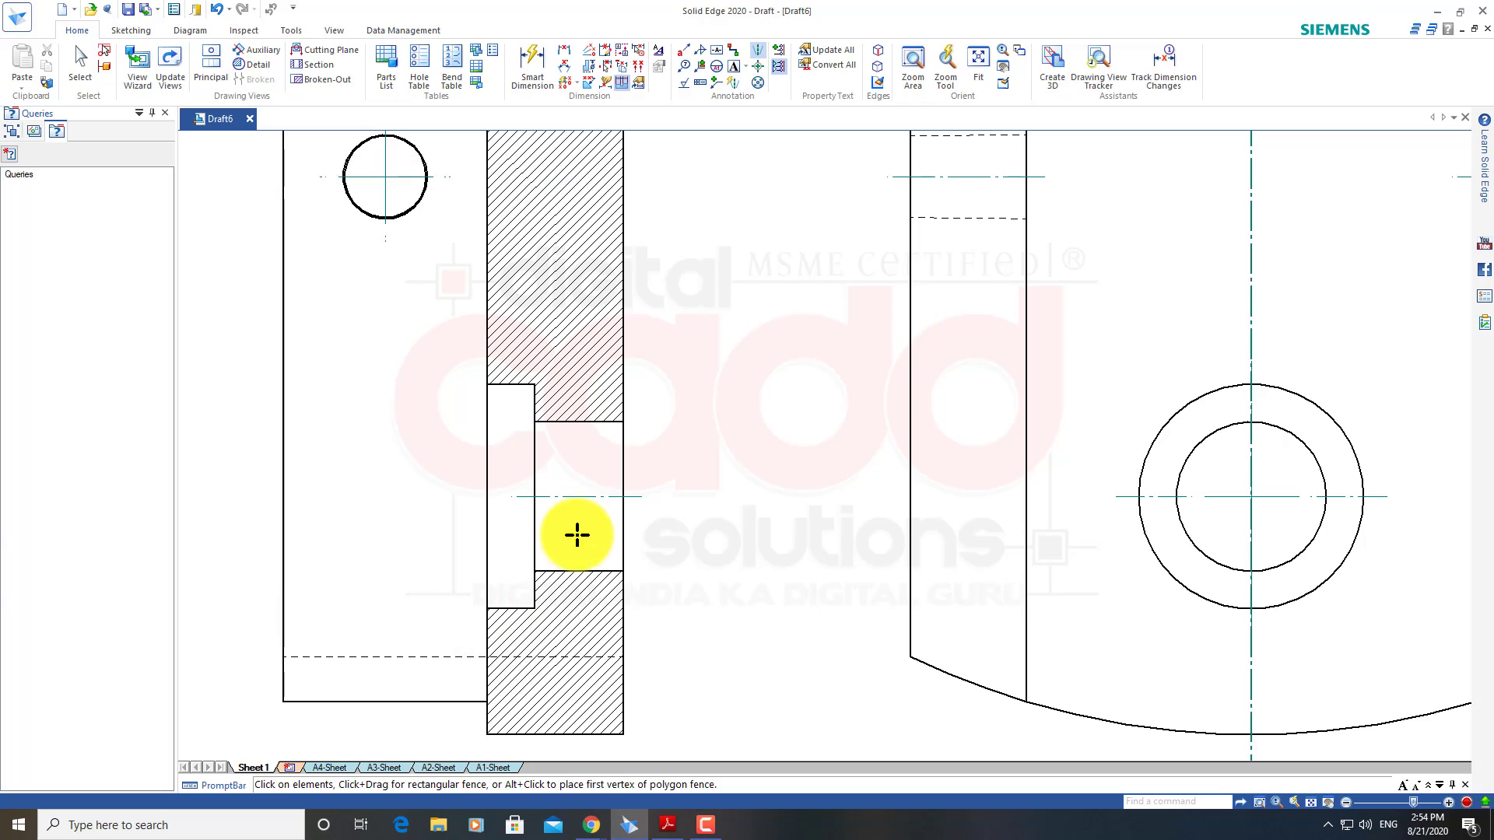
Extend the Section A-A centerline leftward across the section
click(587, 497)
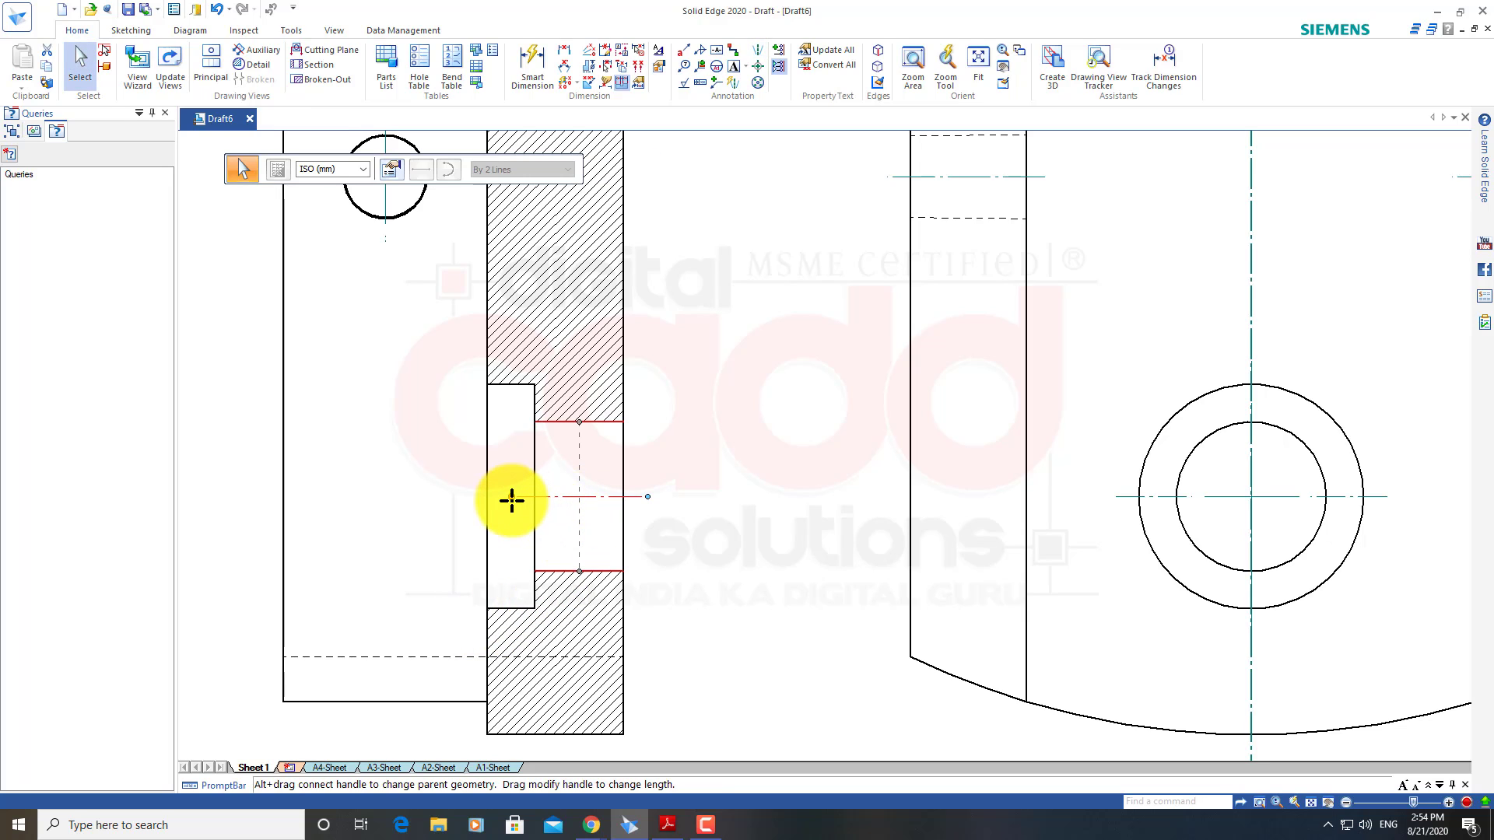
drag(511, 501, 427, 496)
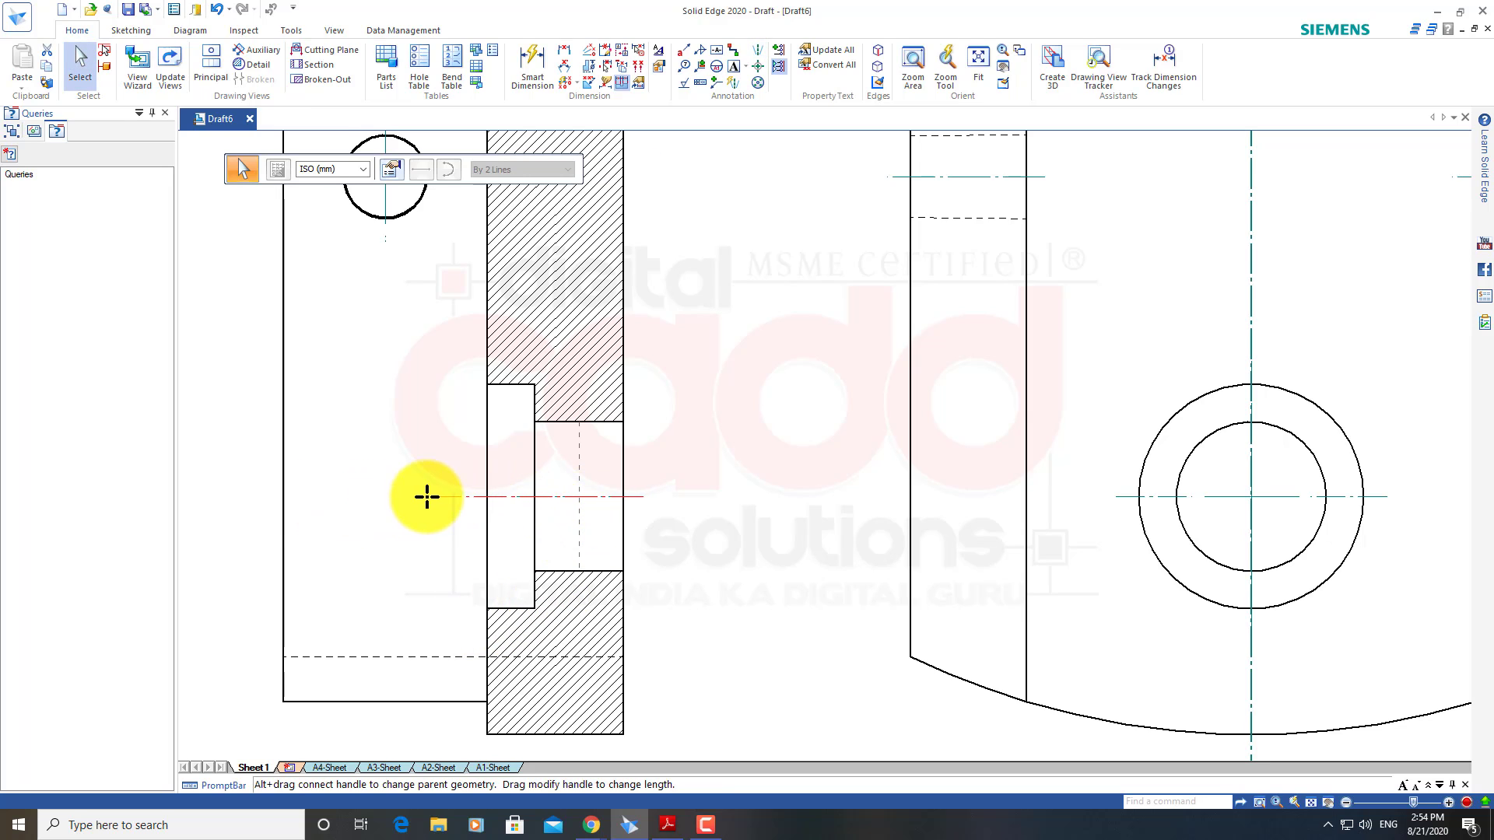
scroll(623, 592, down, 5)
key(Escape)
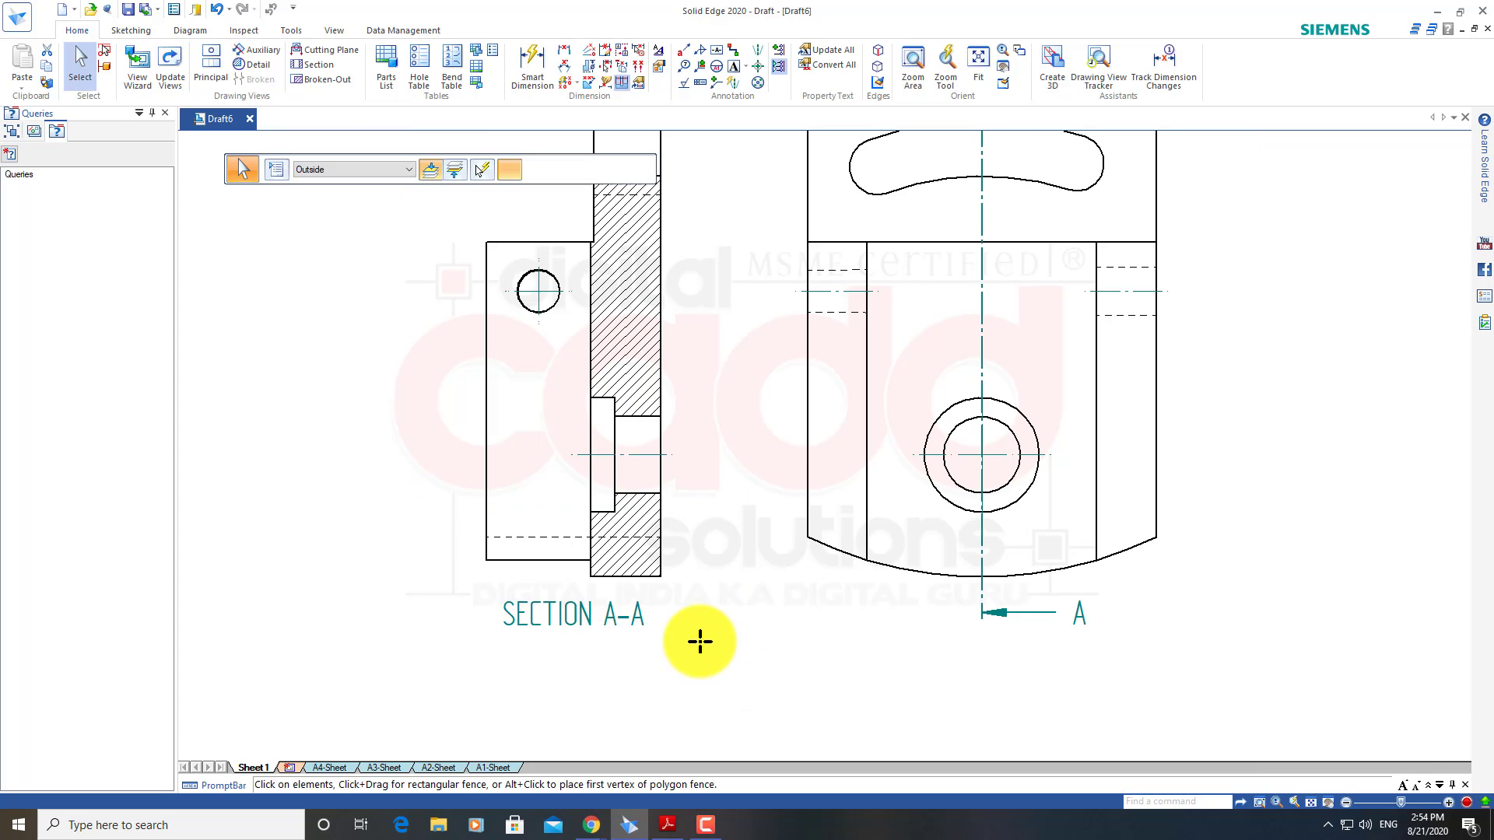
middle_drag(744, 633, 556, 663)
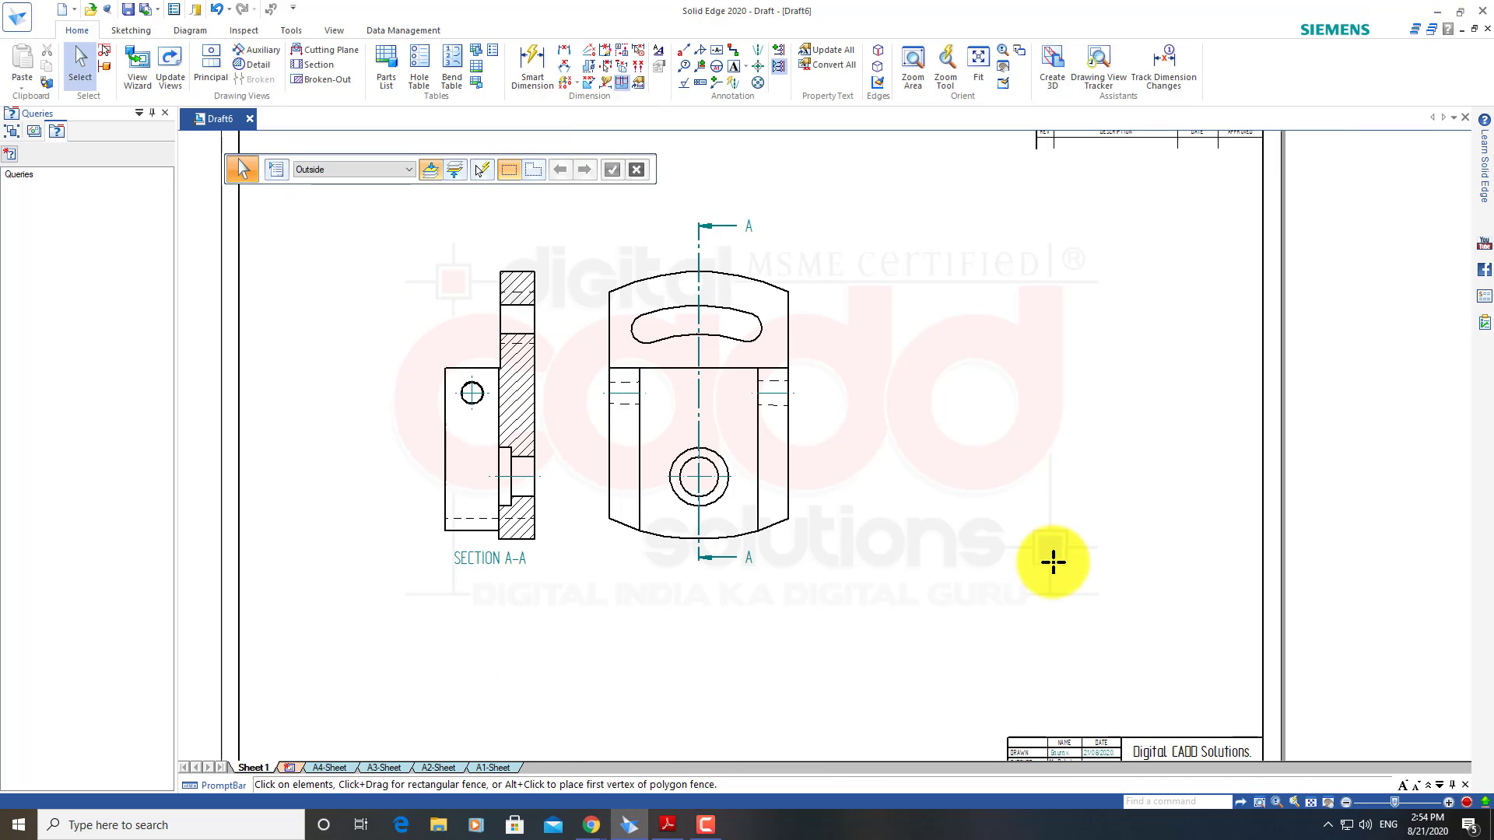
Review the sectioned region of drawing 141 in the reference PDF, then close Adobe Reader
click(1432, 11)
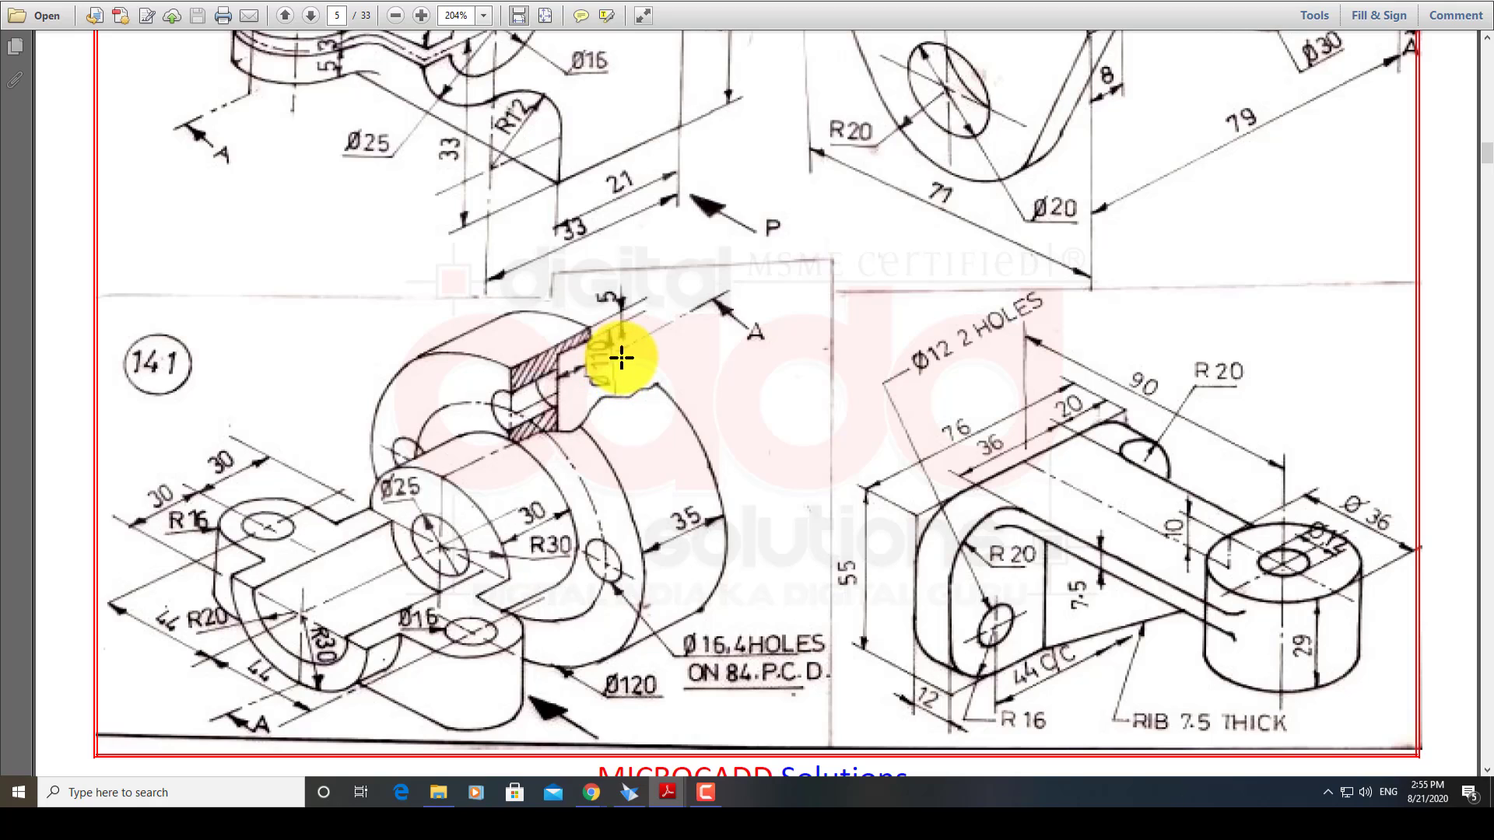
drag(448, 290, 685, 466)
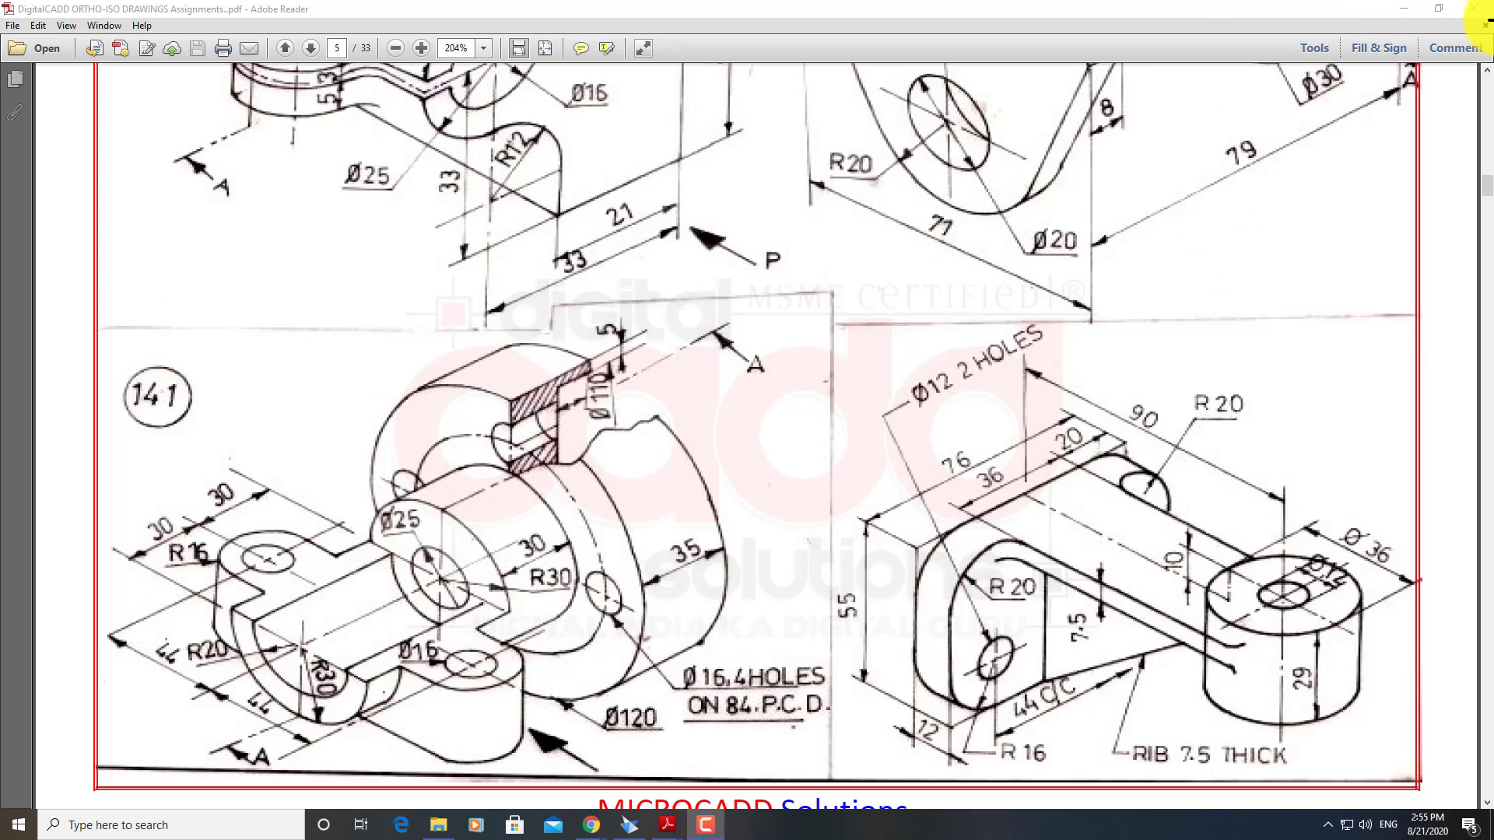
click(1479, 9)
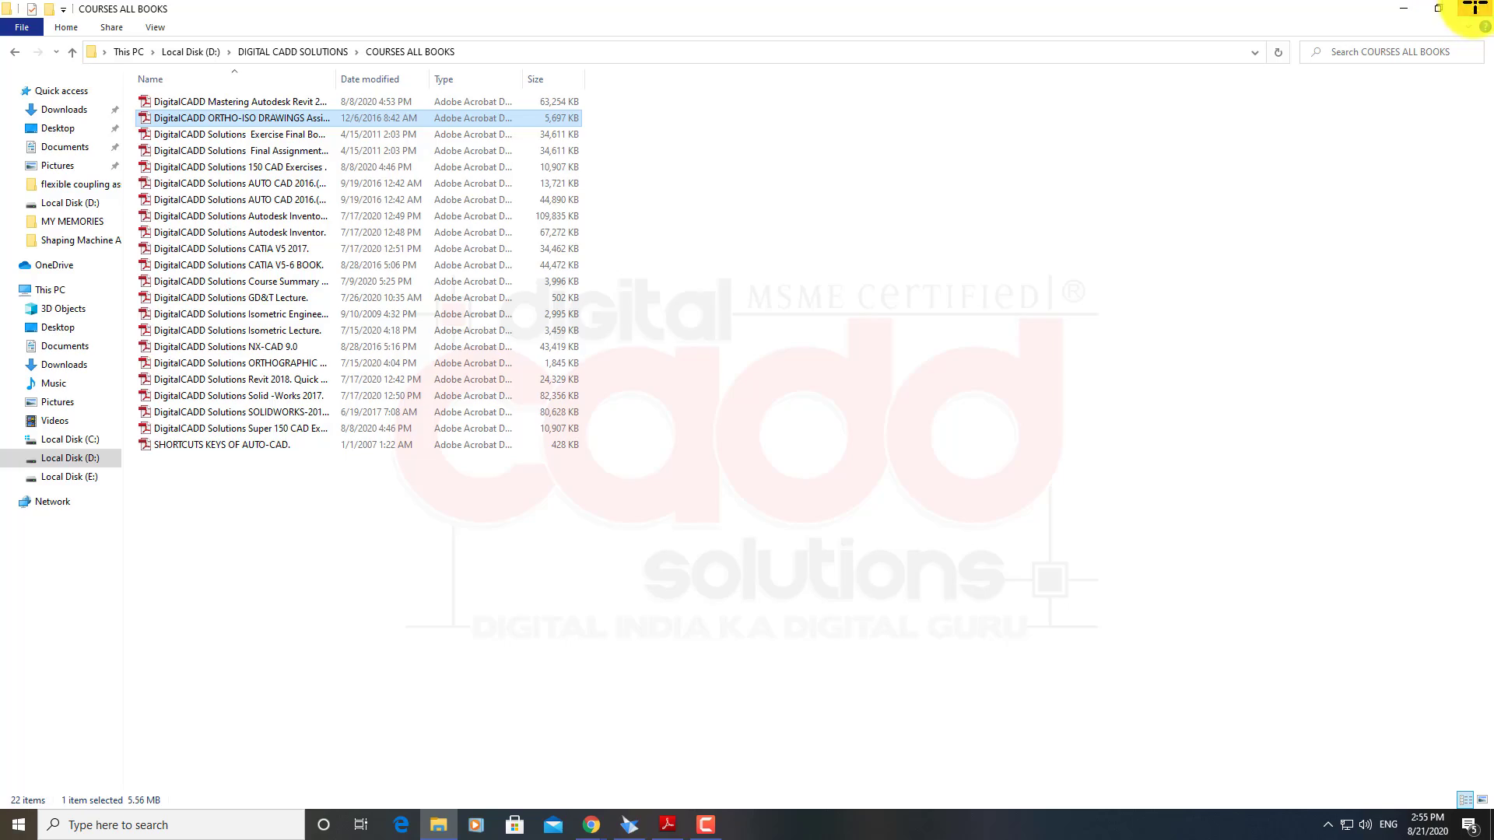
Close File Explorer and bring the Solid Edge Draft6 sheet back
click(1475, 7)
click(630, 817)
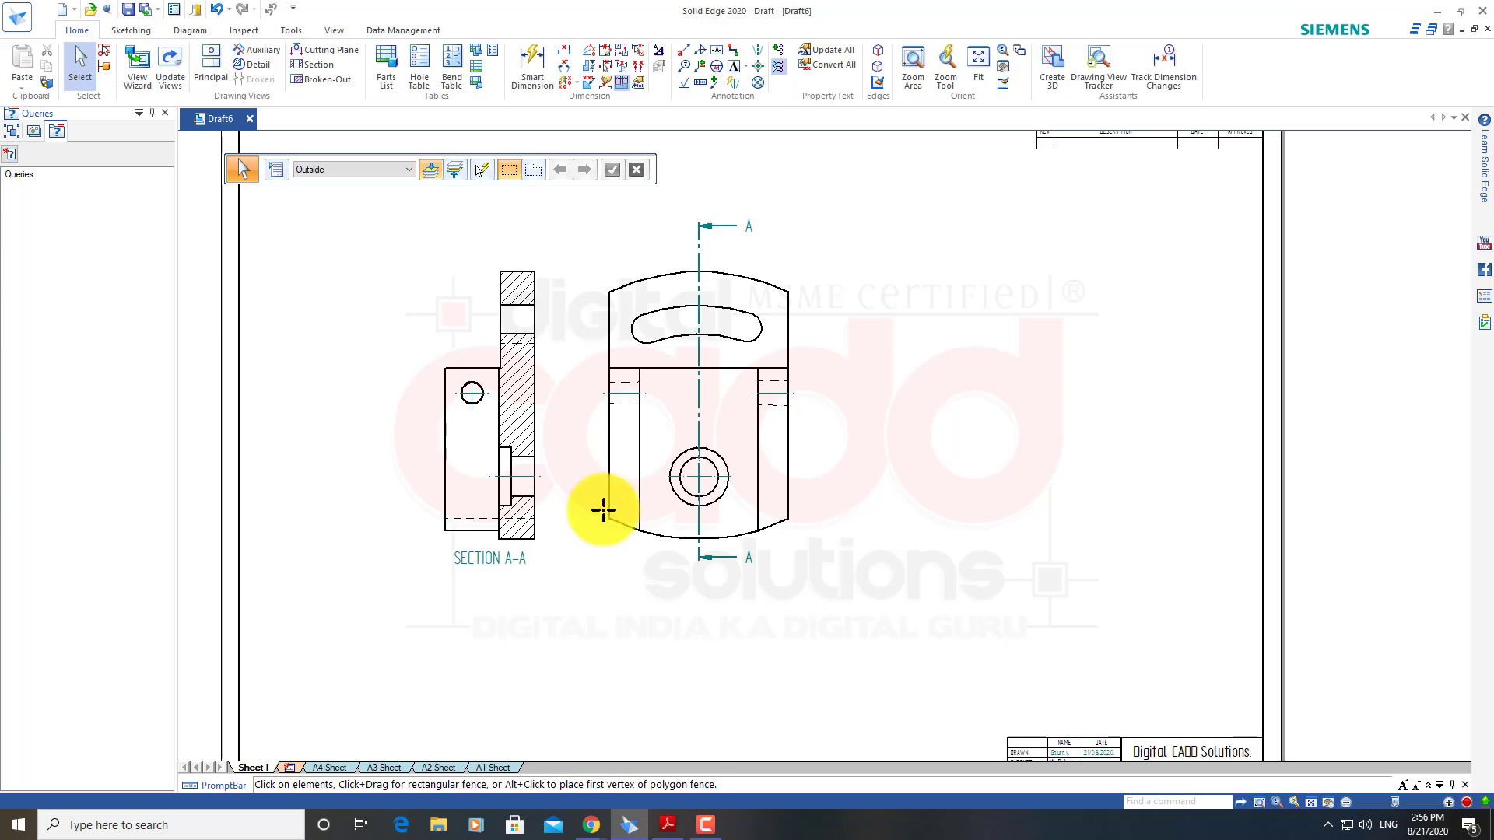
Delete the A-A cutting plane together with its section view
click(698, 237)
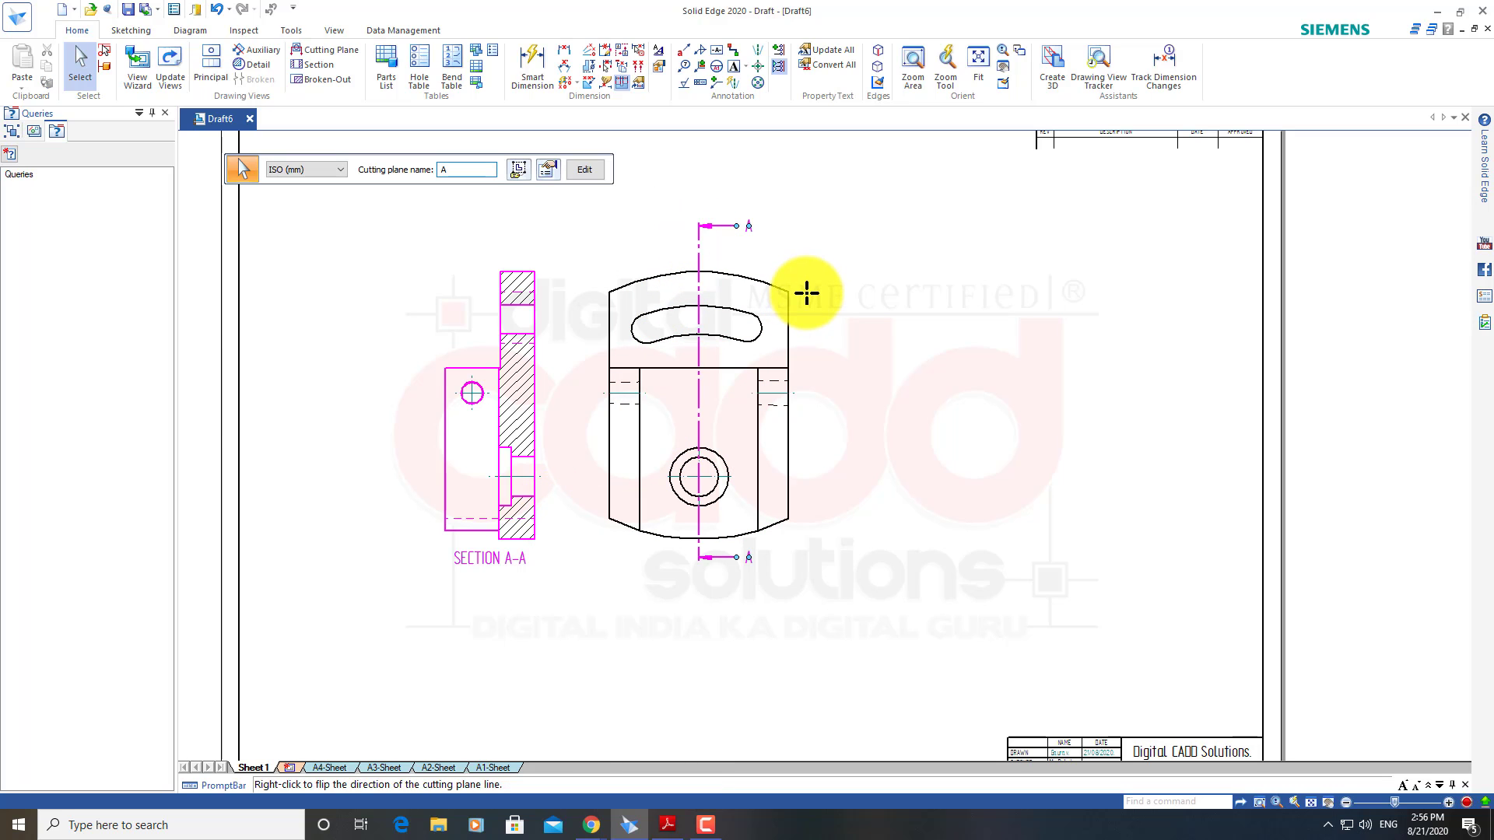
key(Delete)
click(778, 457)
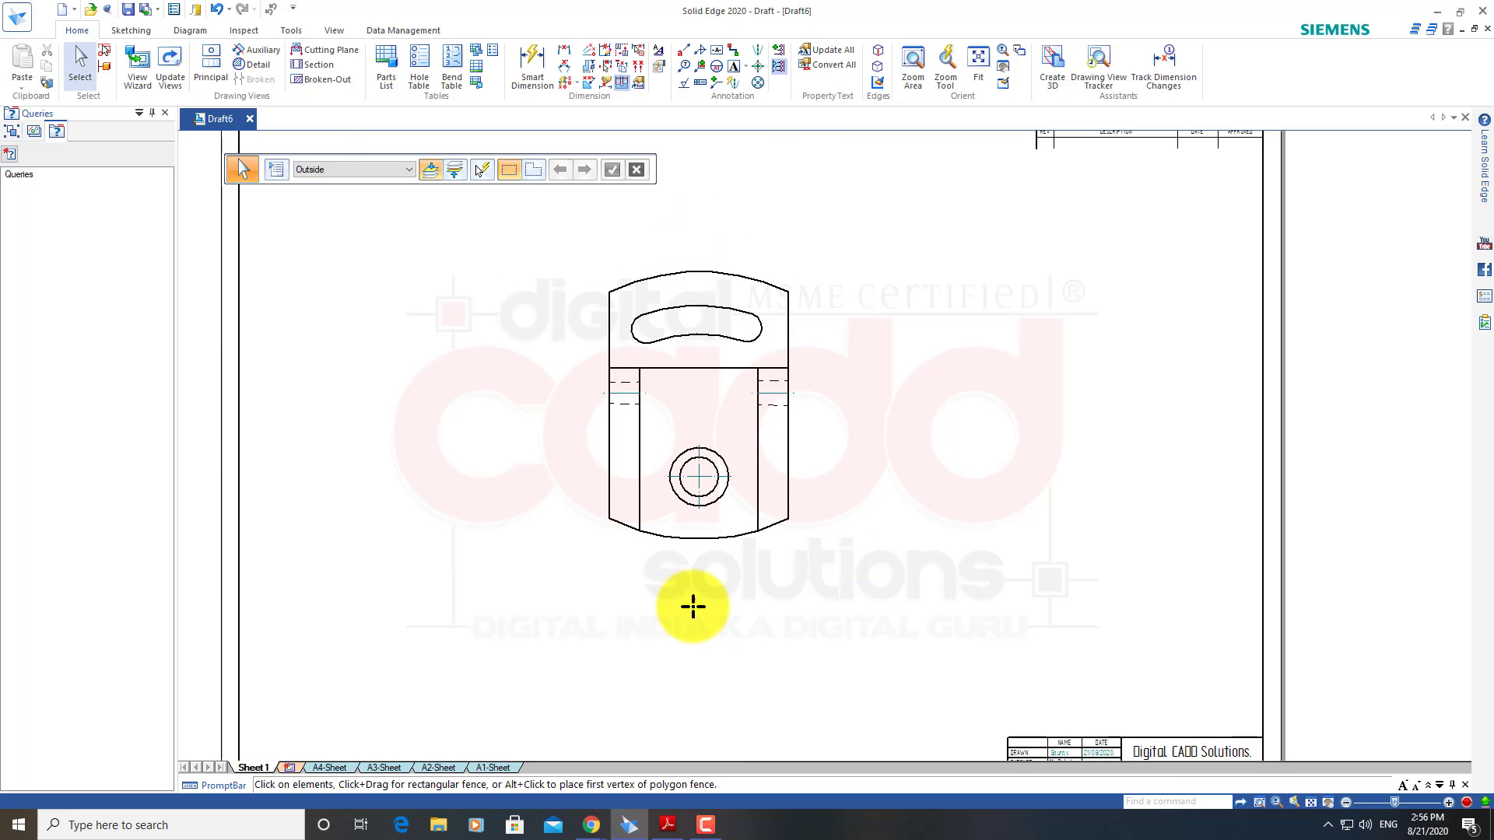
Project a plain side view from the front view and place it on the left
click(213, 74)
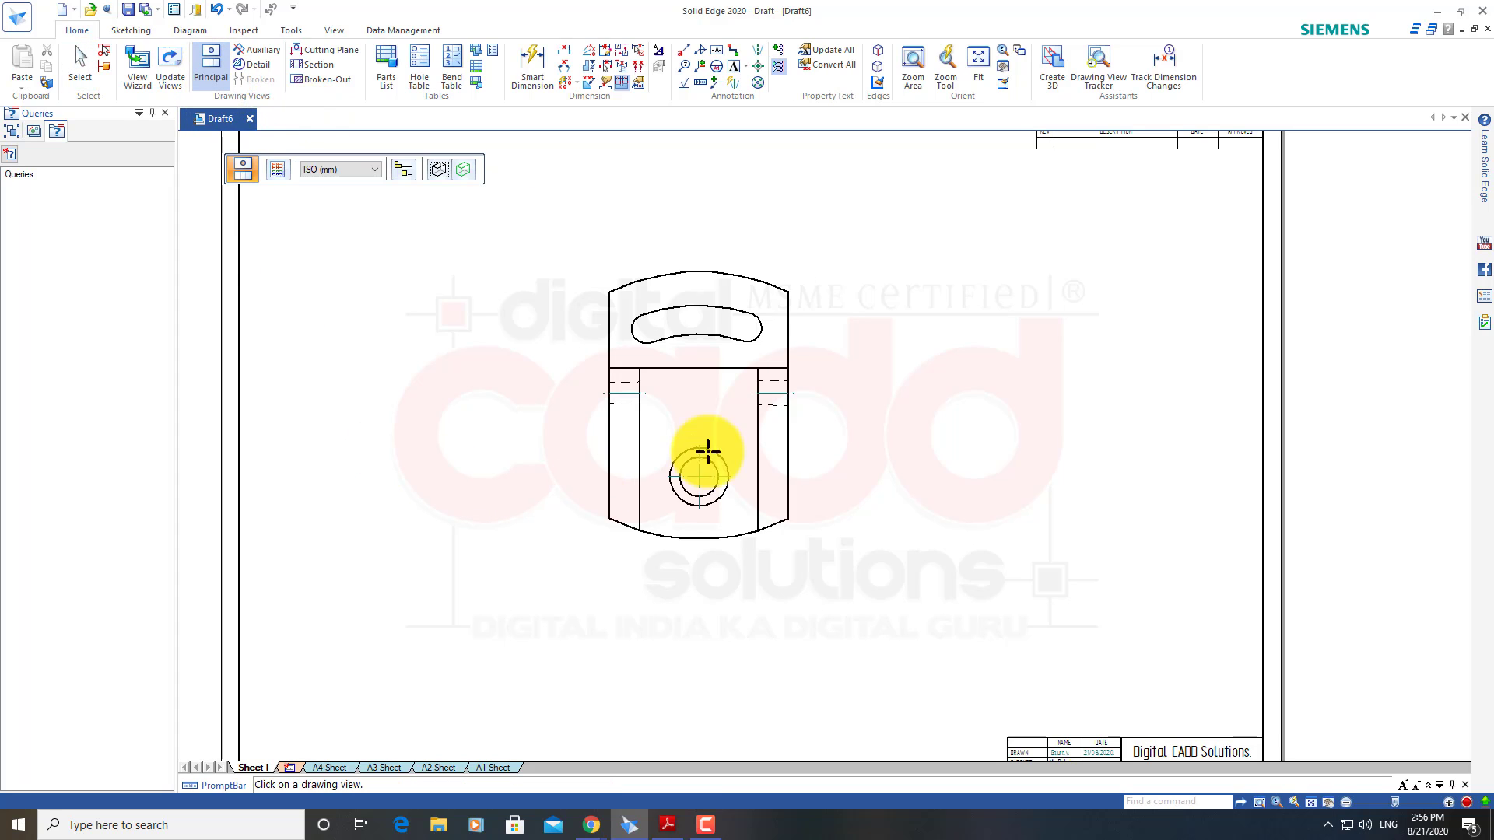
click(755, 398)
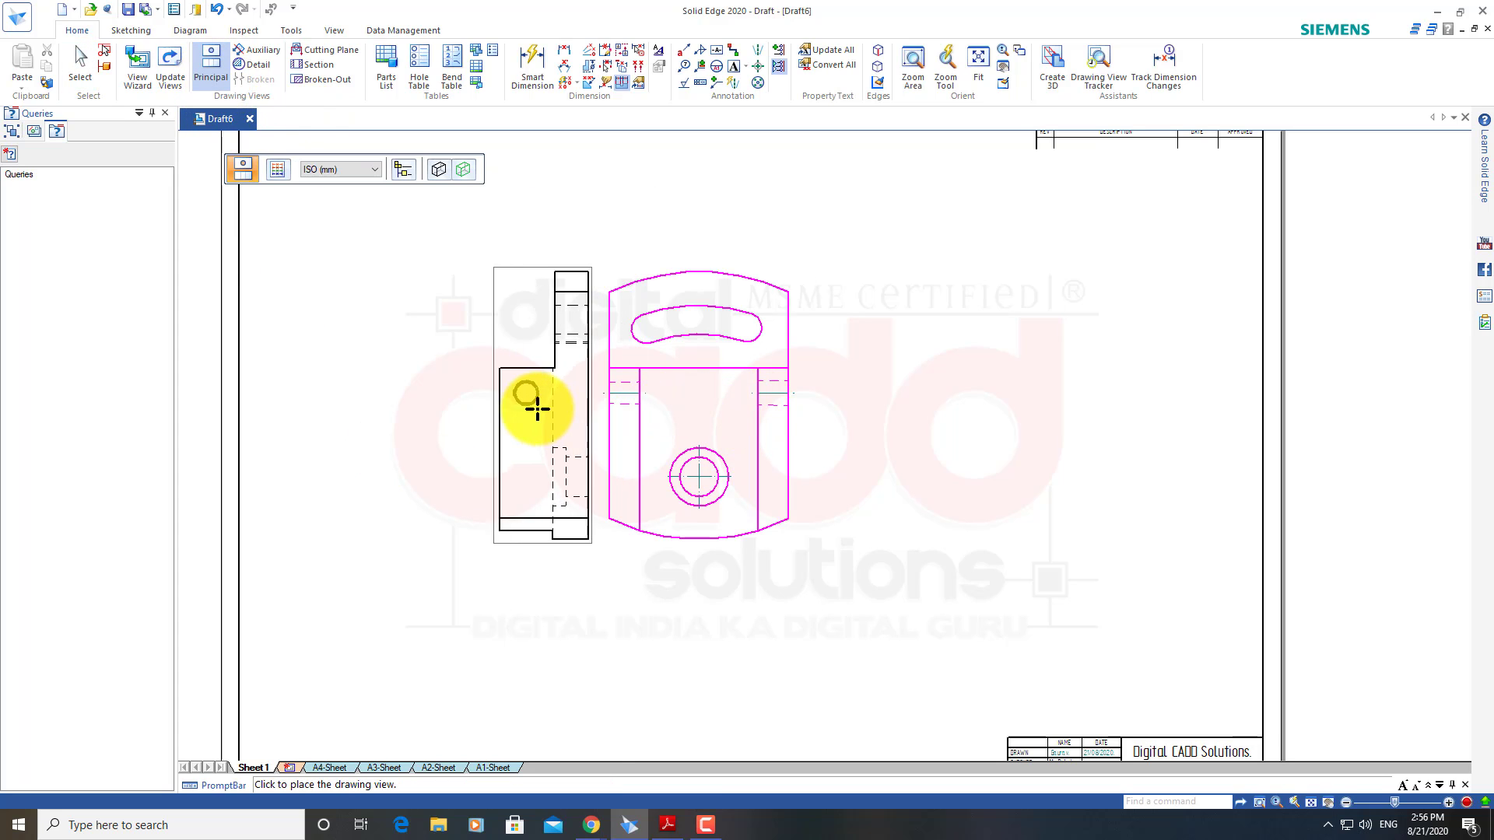
click(451, 397)
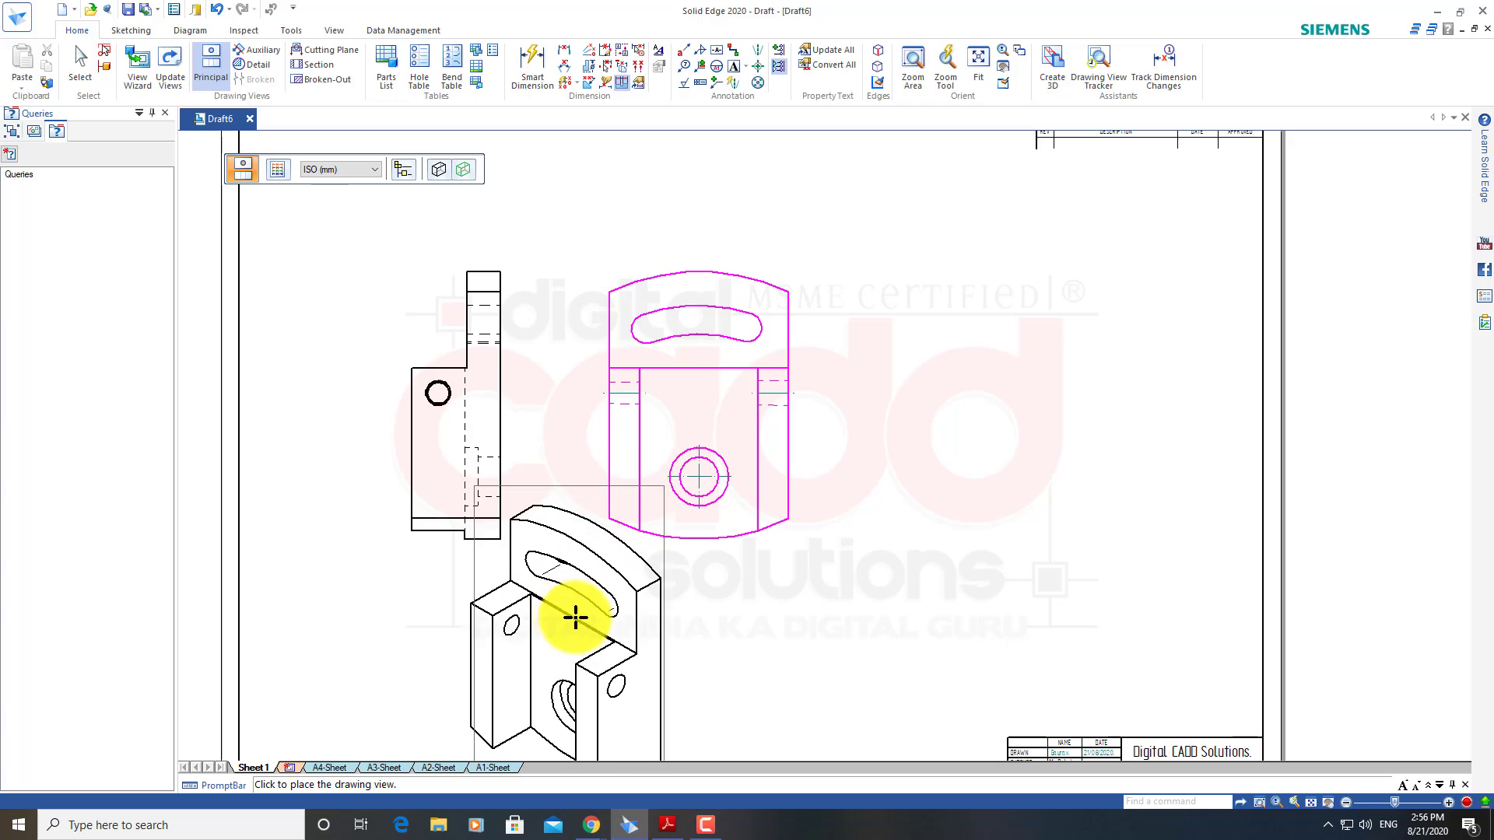
key(Escape)
scroll(568, 346, up, 3)
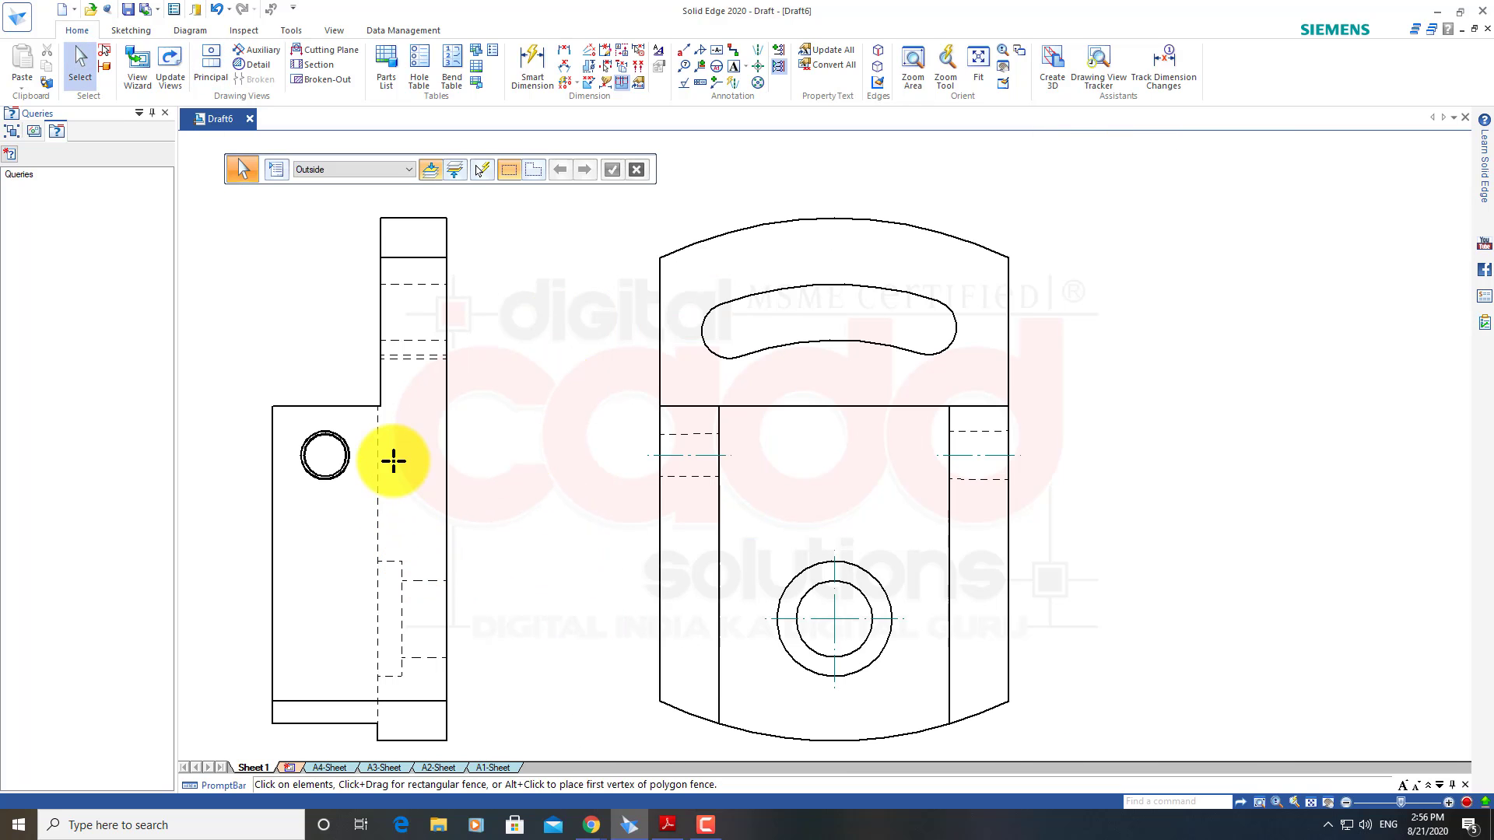
scroll(545, 561, down, 1)
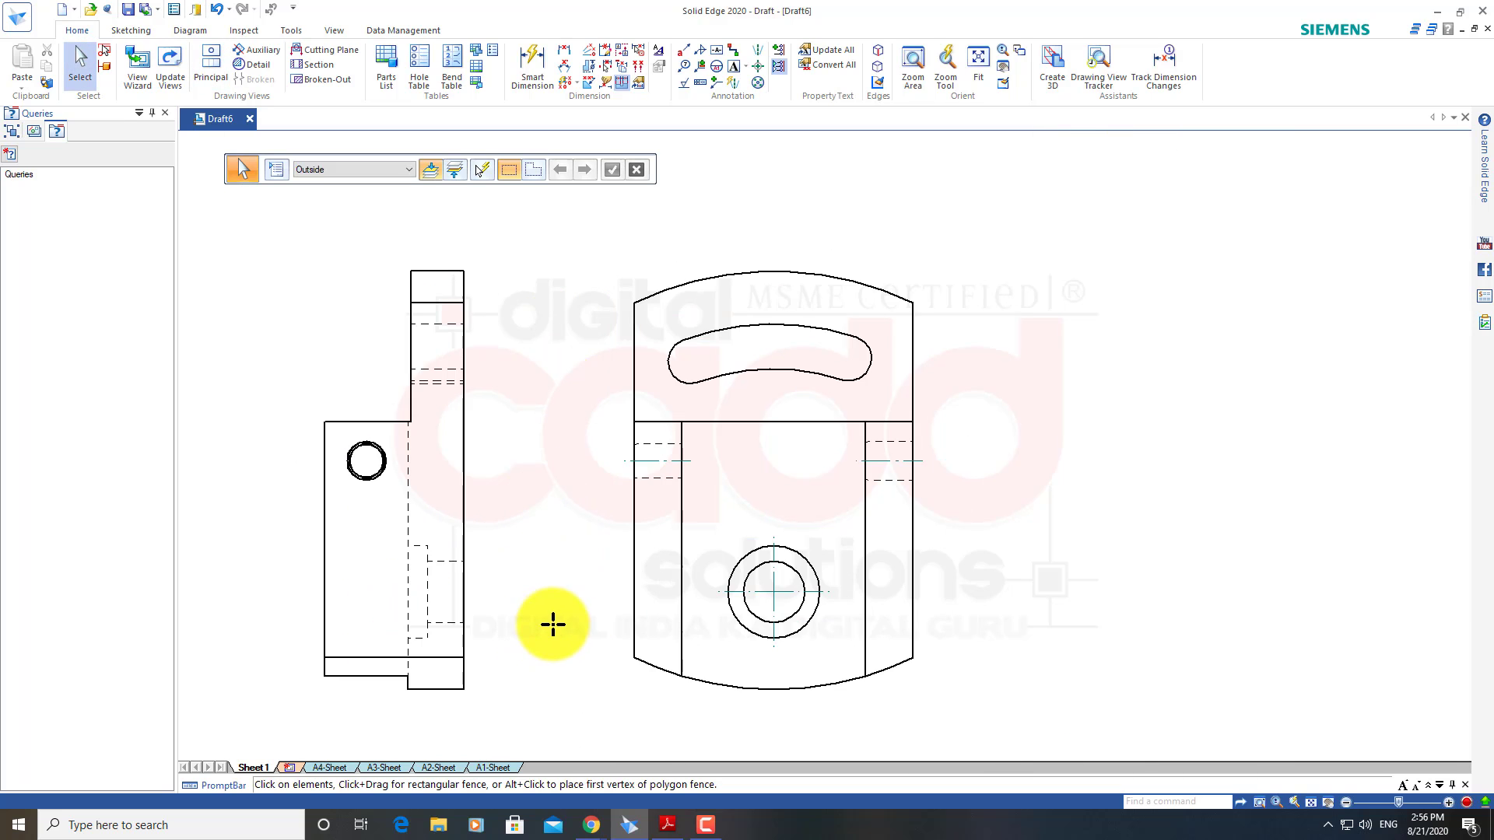
scroll(599, 646, down, 2)
scroll(601, 615, down, 1)
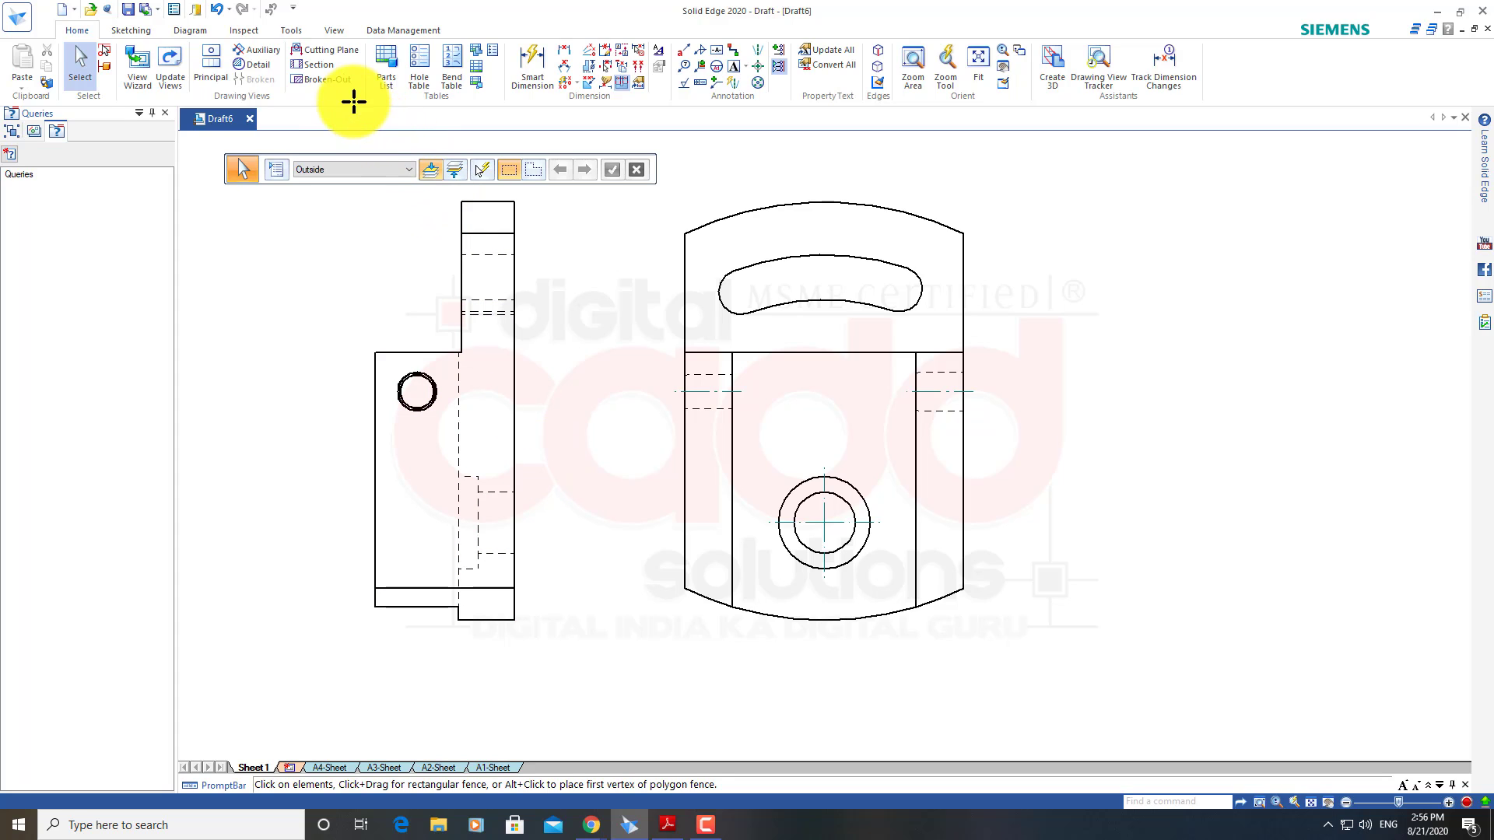
Cut the side view's lower part with a two-point rectangle, taking depth from the hole centre
click(328, 80)
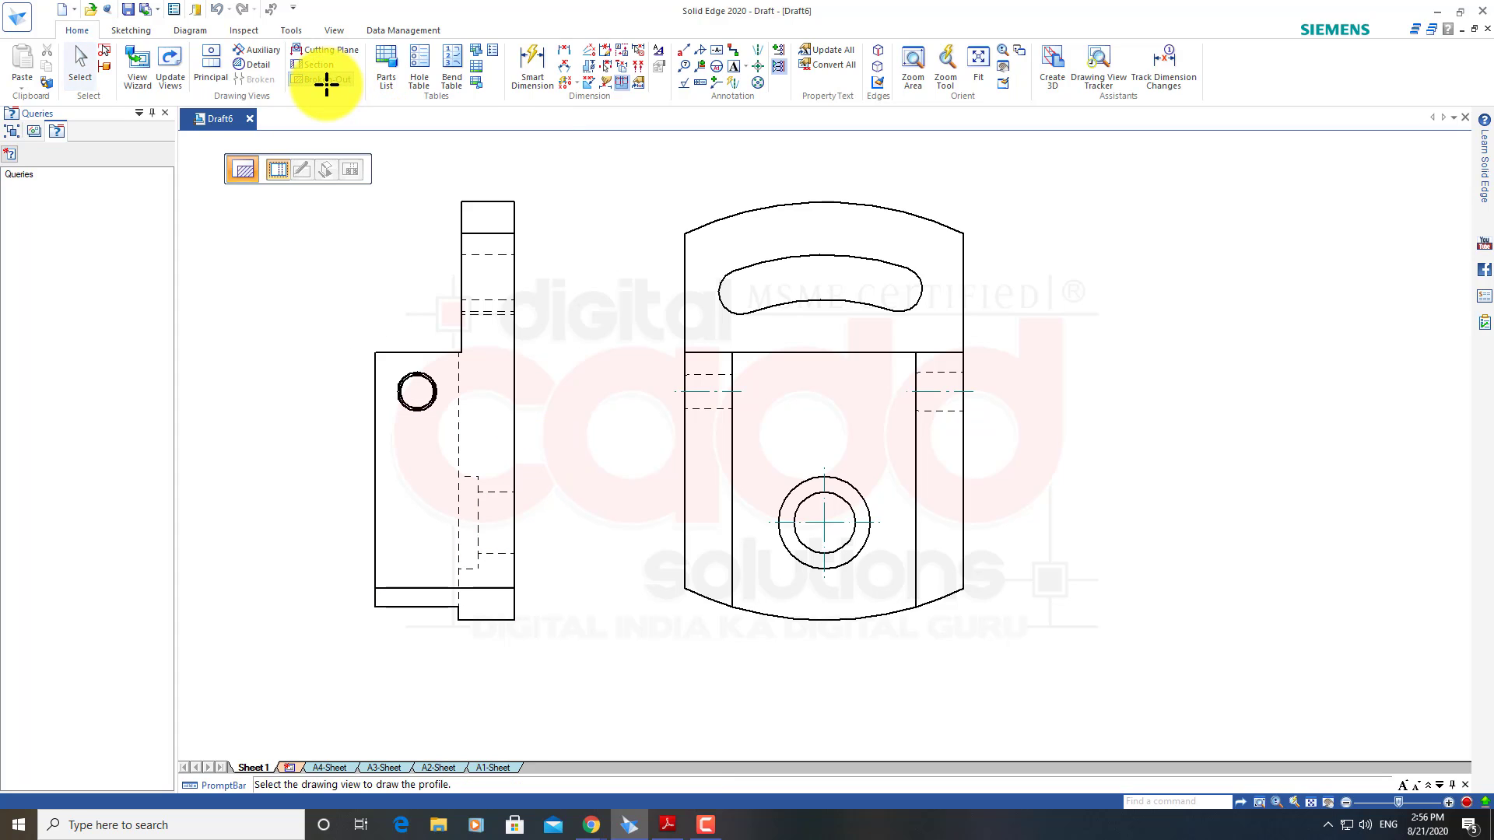
click(518, 438)
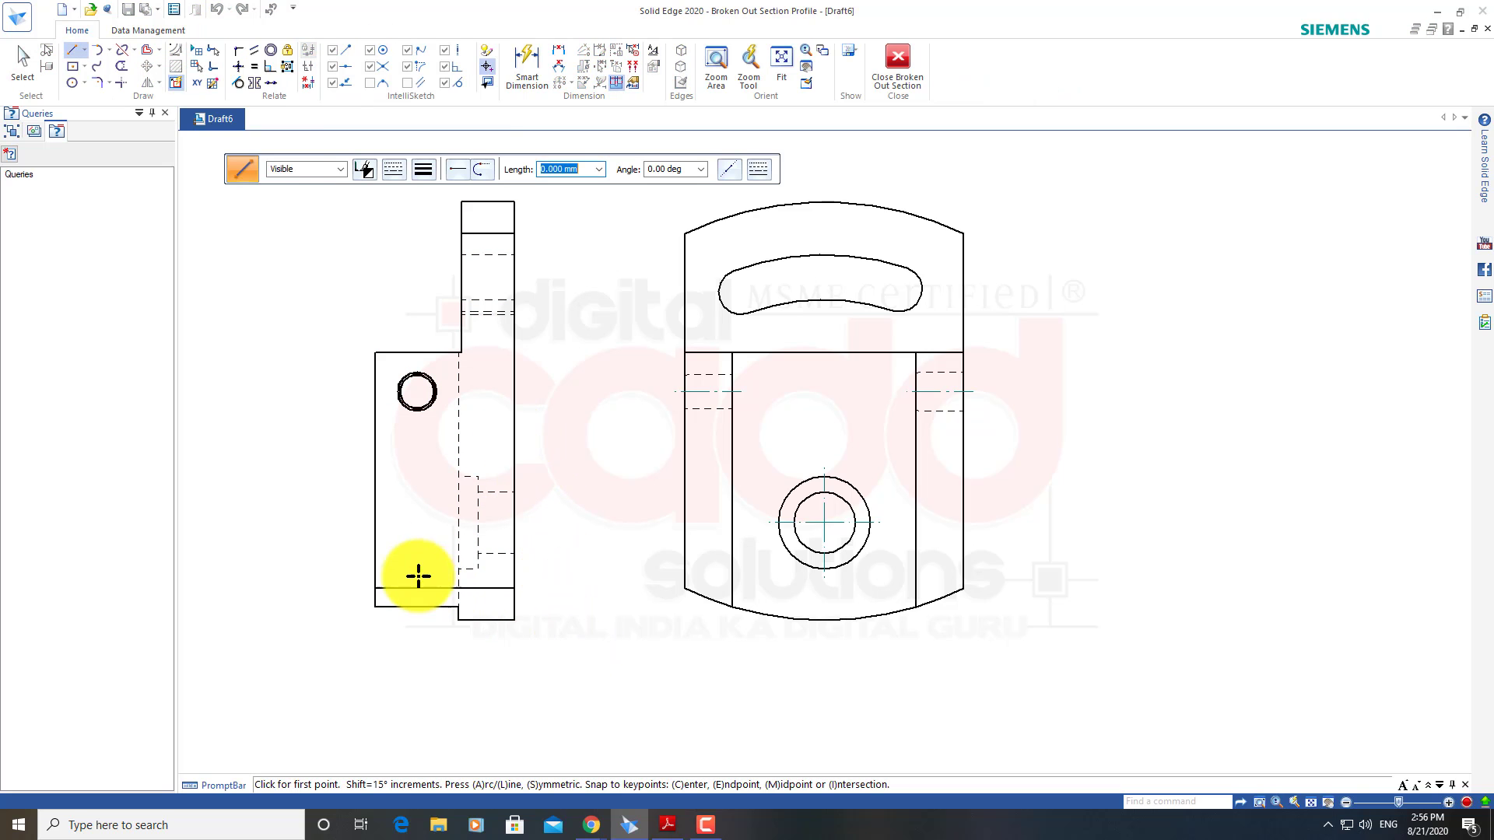
click(88, 68)
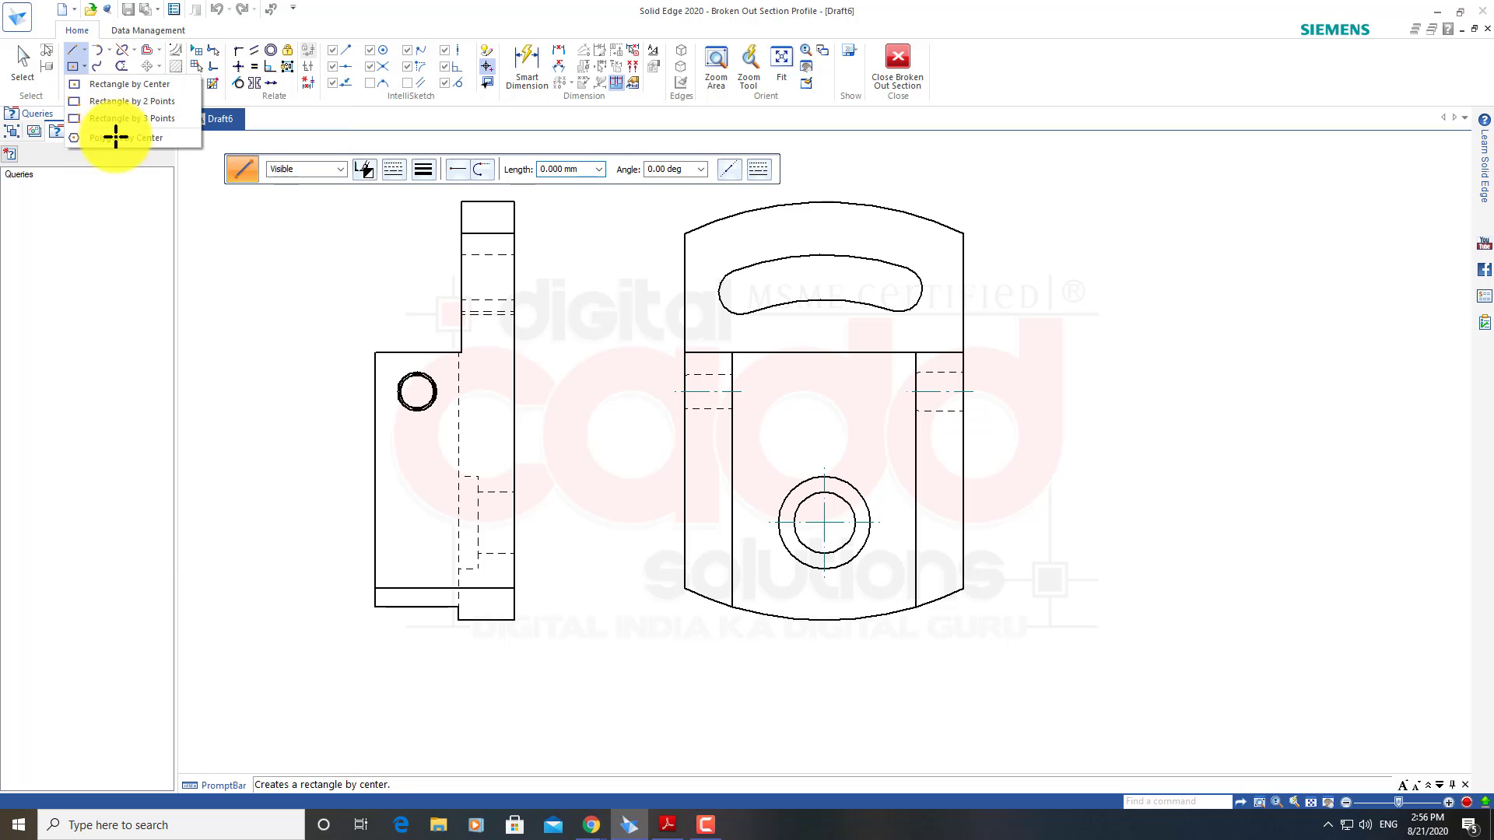
click(109, 103)
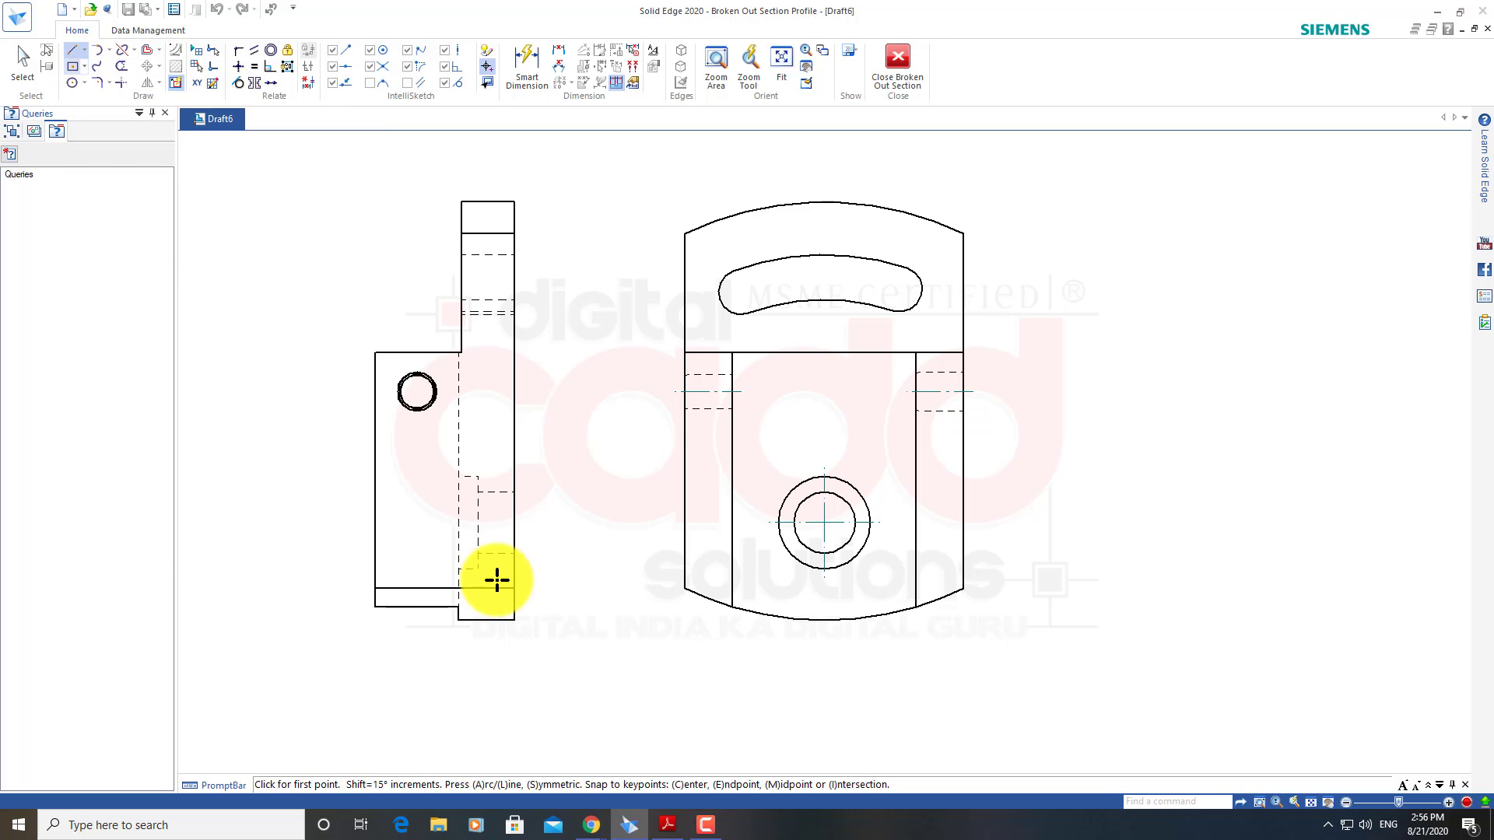
click(360, 449)
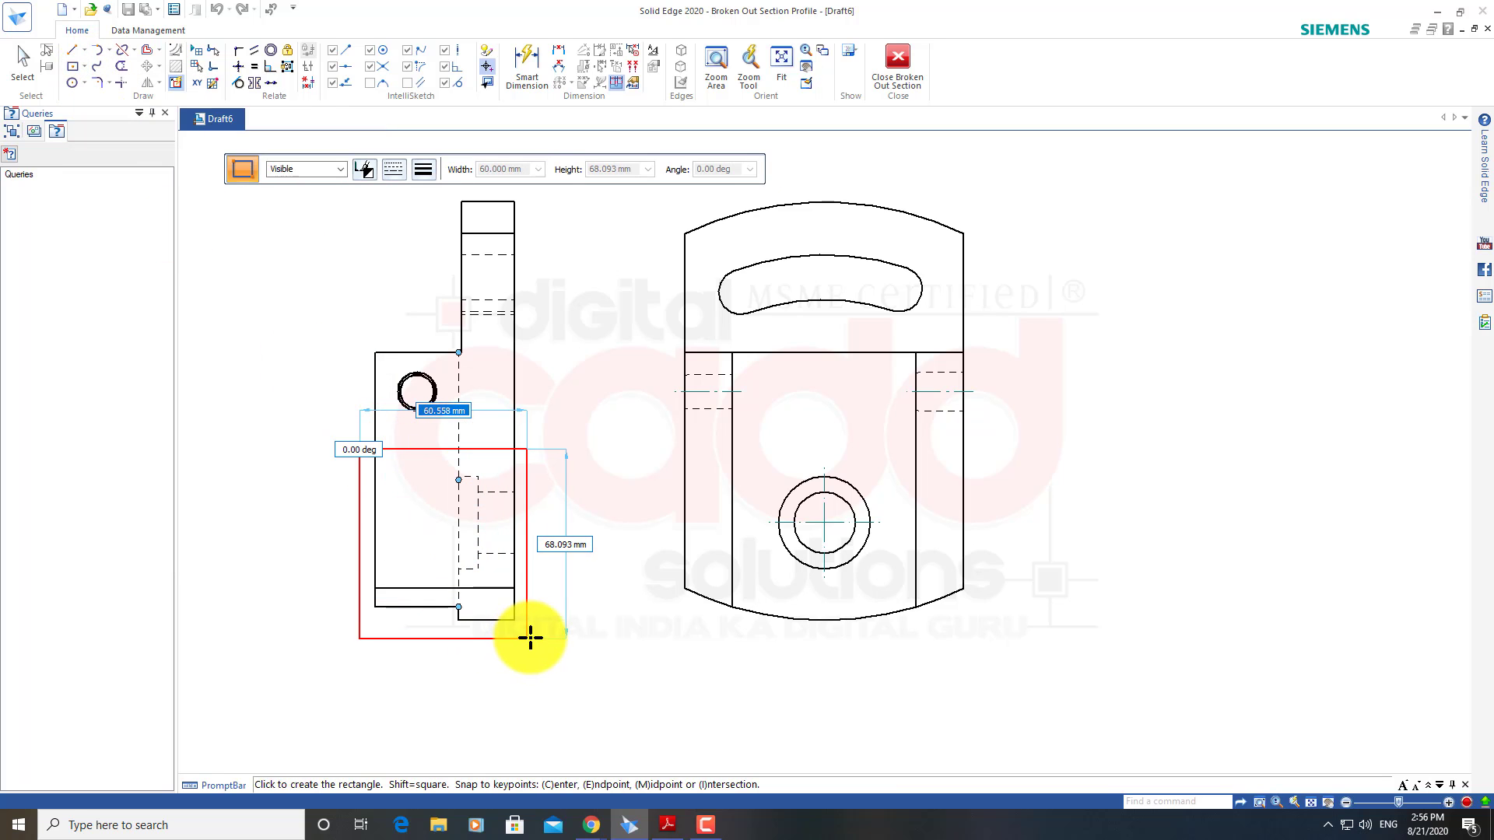
click(528, 632)
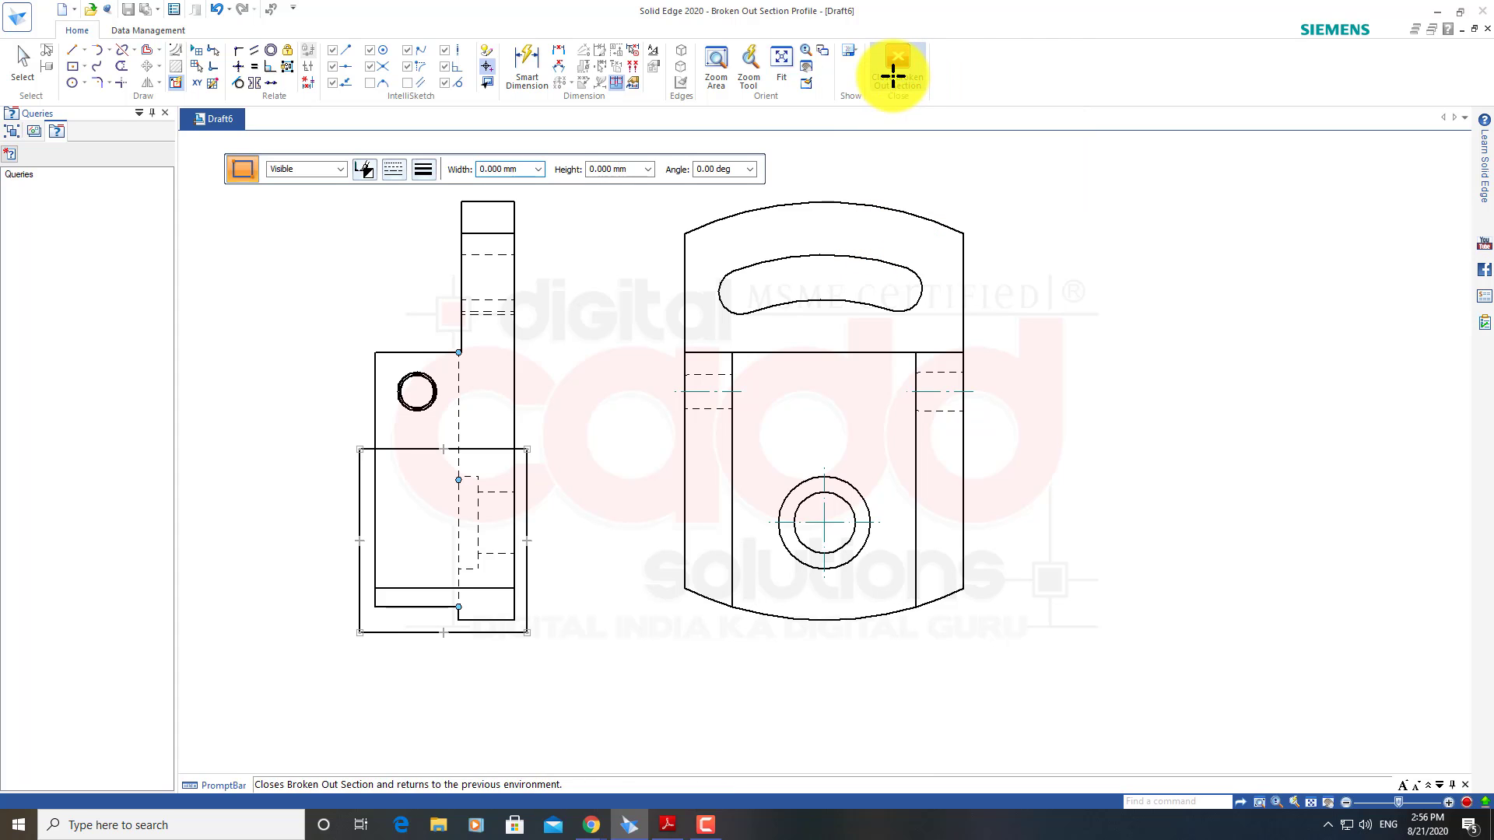
click(894, 76)
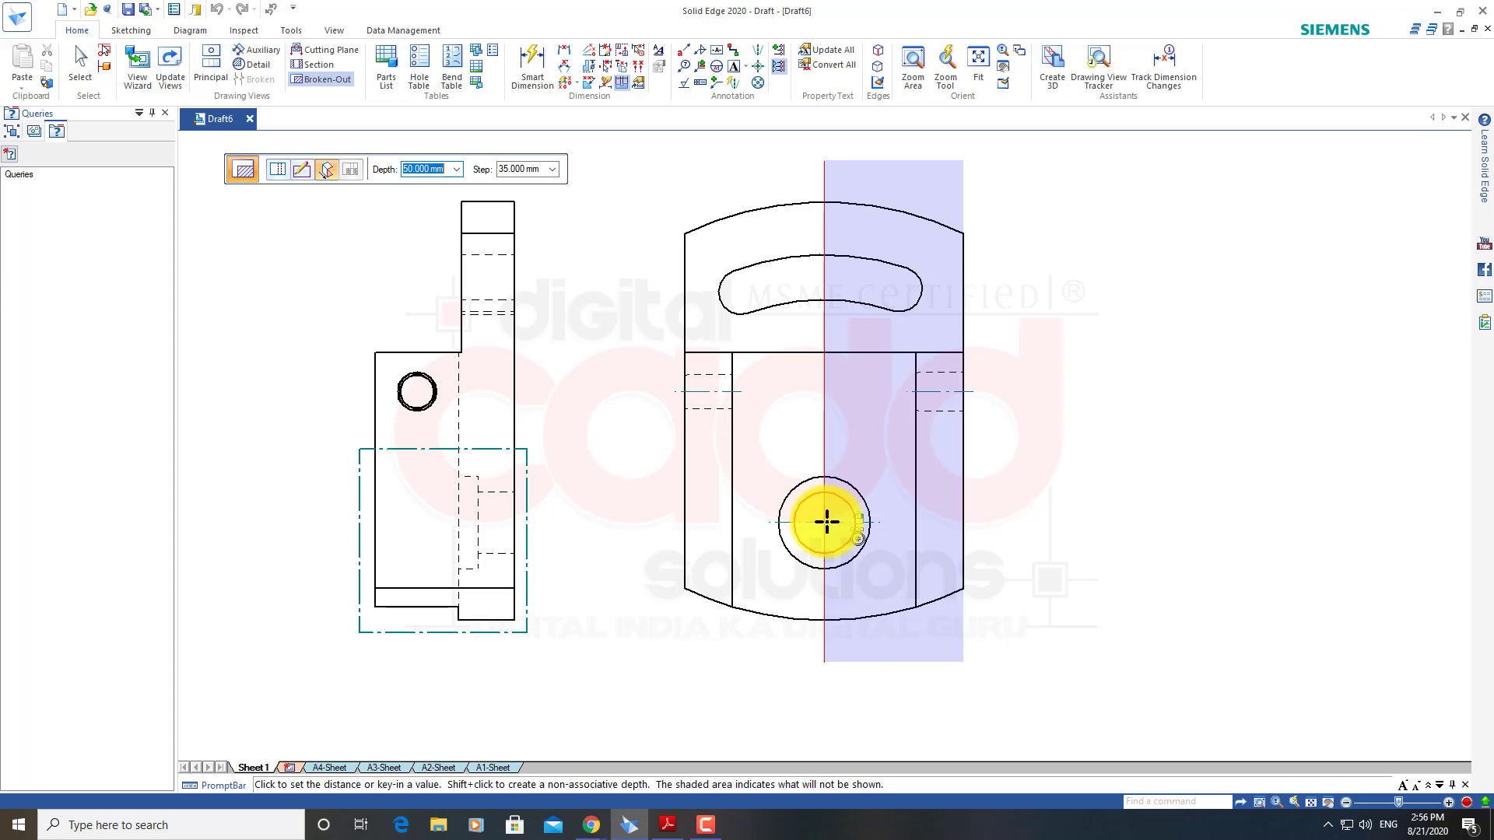
click(827, 522)
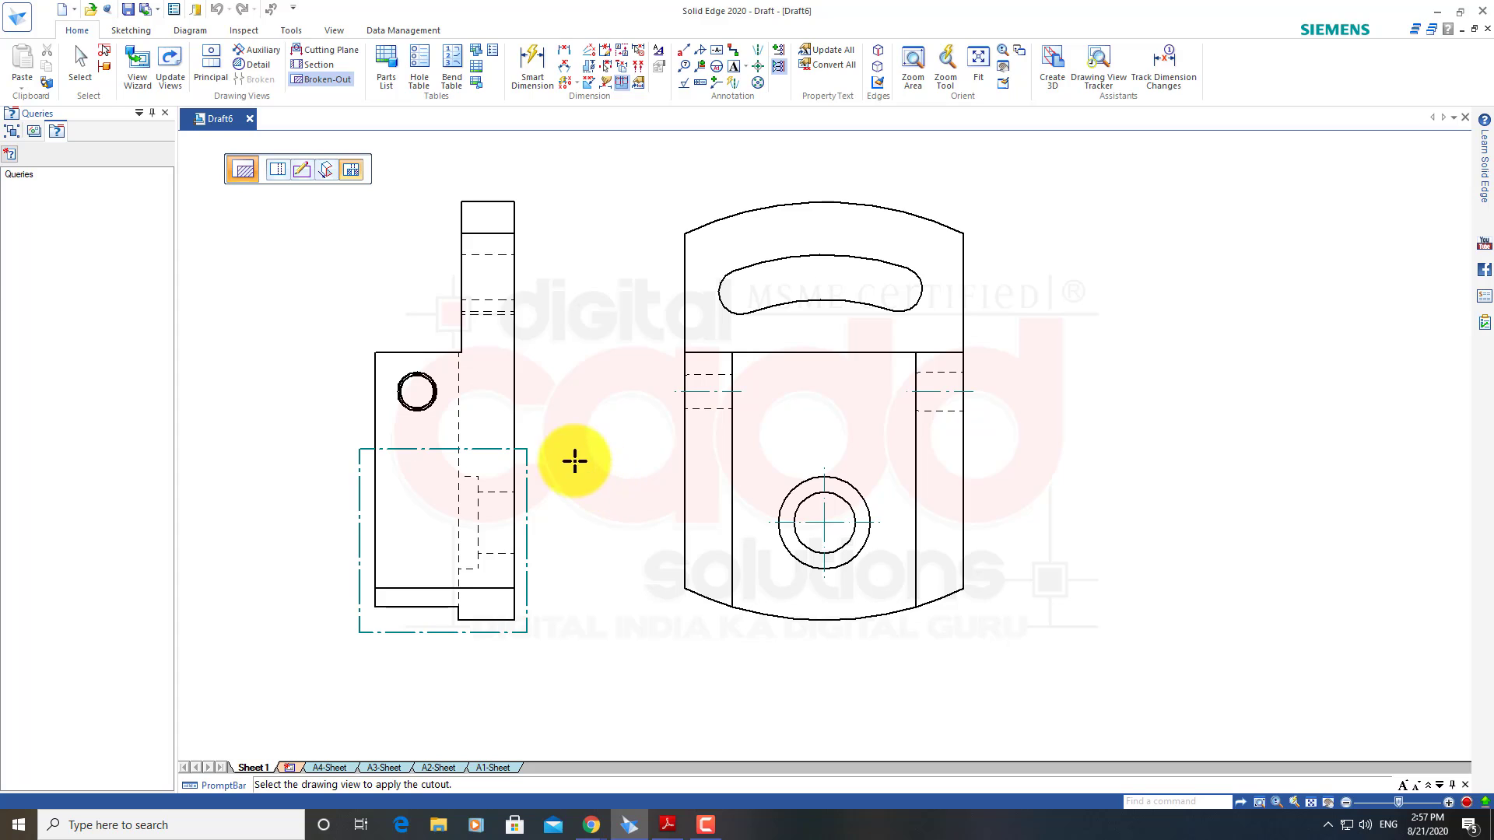
click(530, 457)
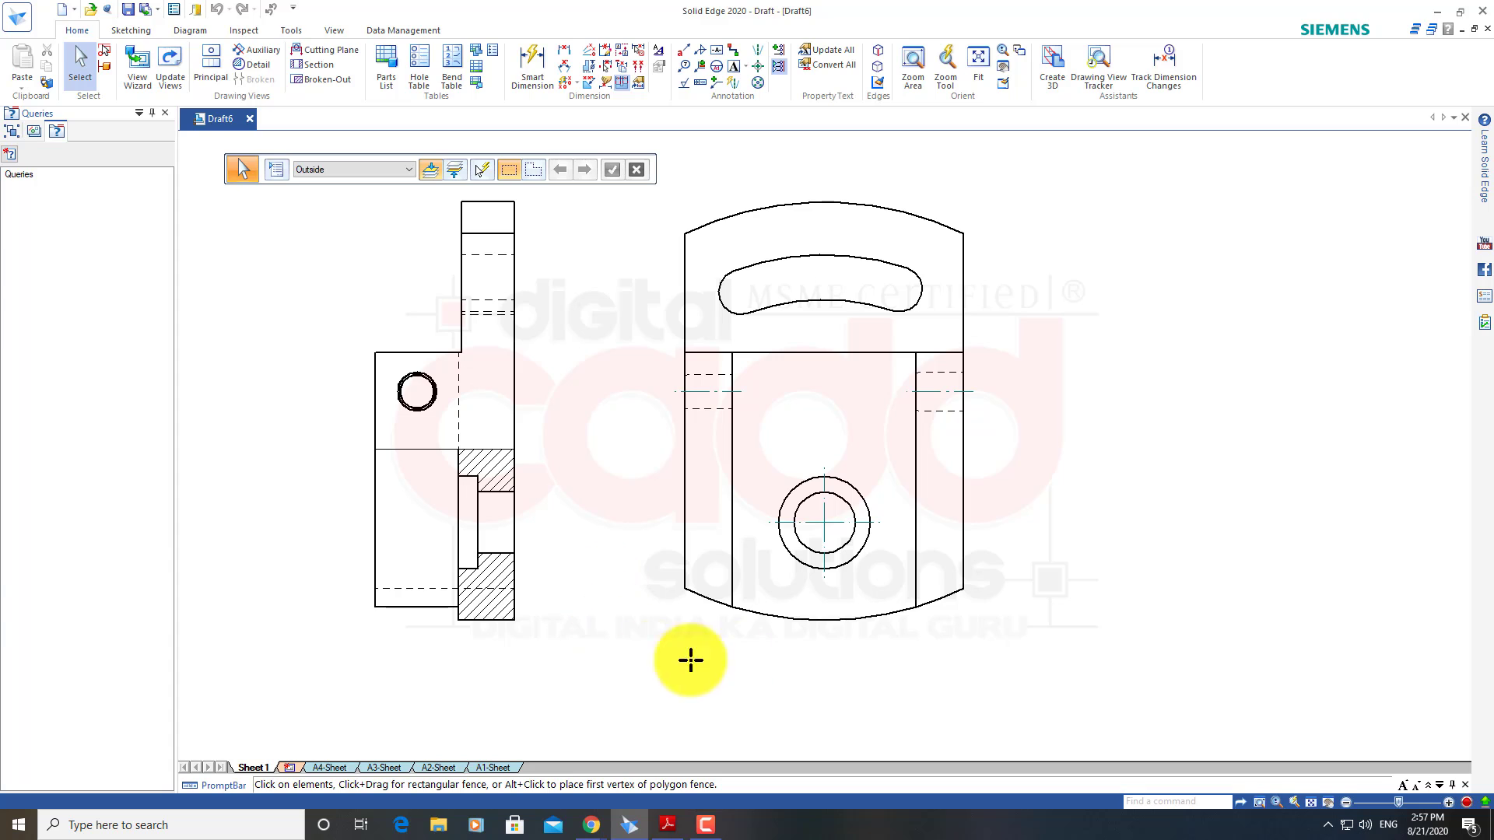
Close the Dimension Tracker and delete the broken-out side view
click(1179, 72)
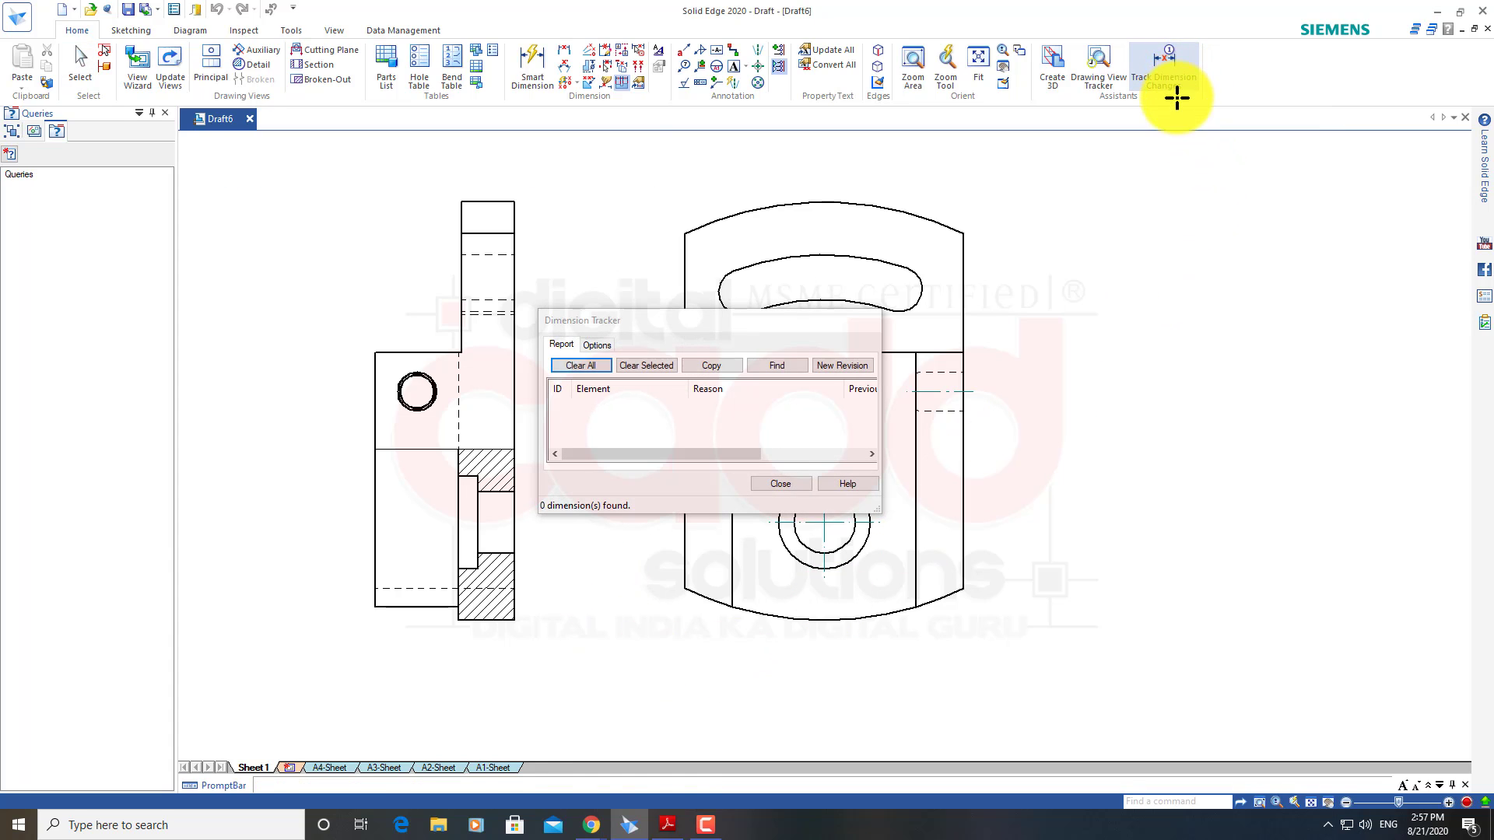
click(785, 484)
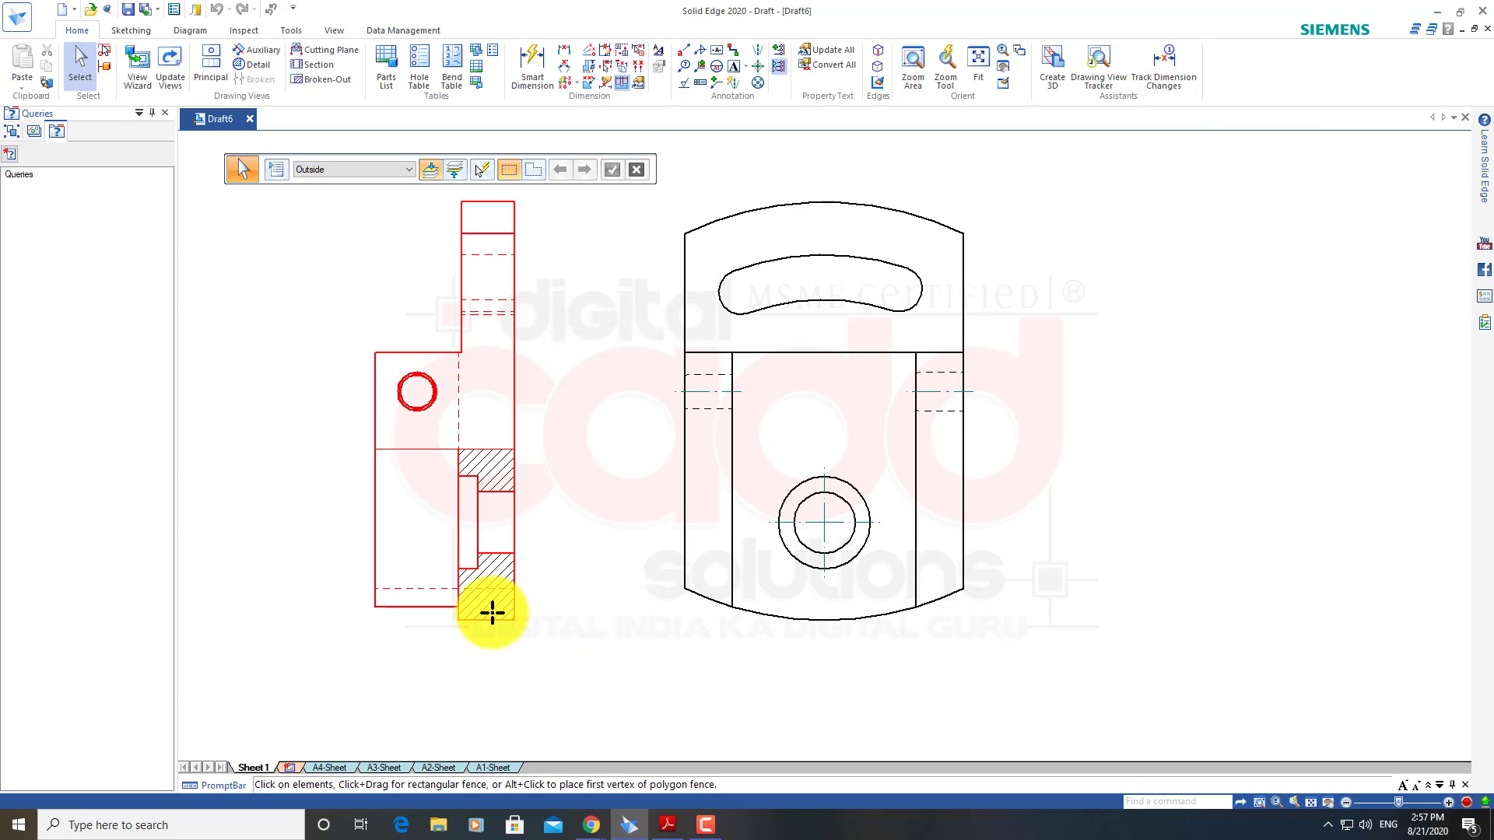
click(515, 315)
key(Delete)
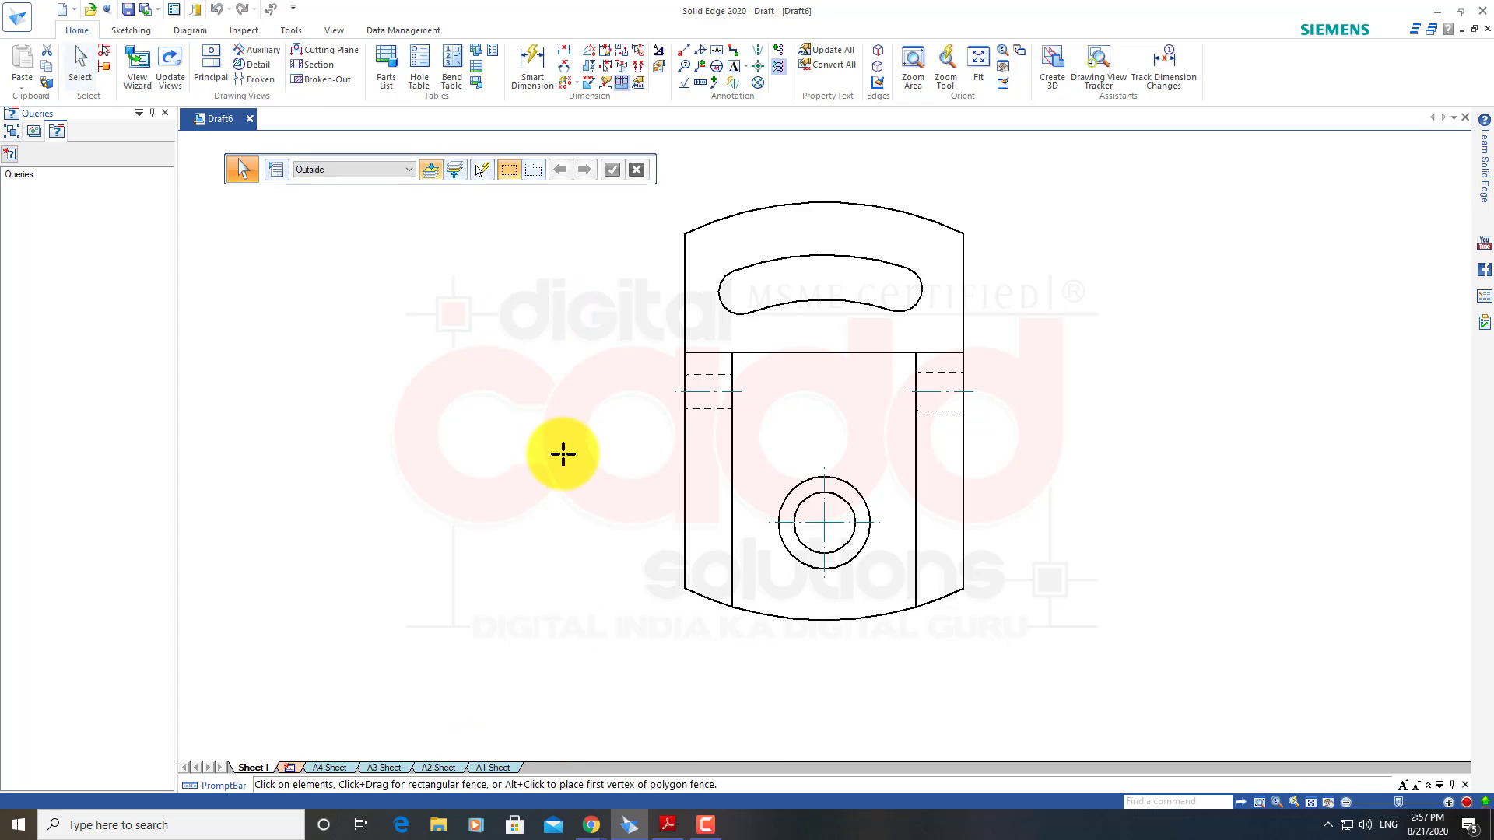
Project a new side view from the front view and place it on the left
click(215, 63)
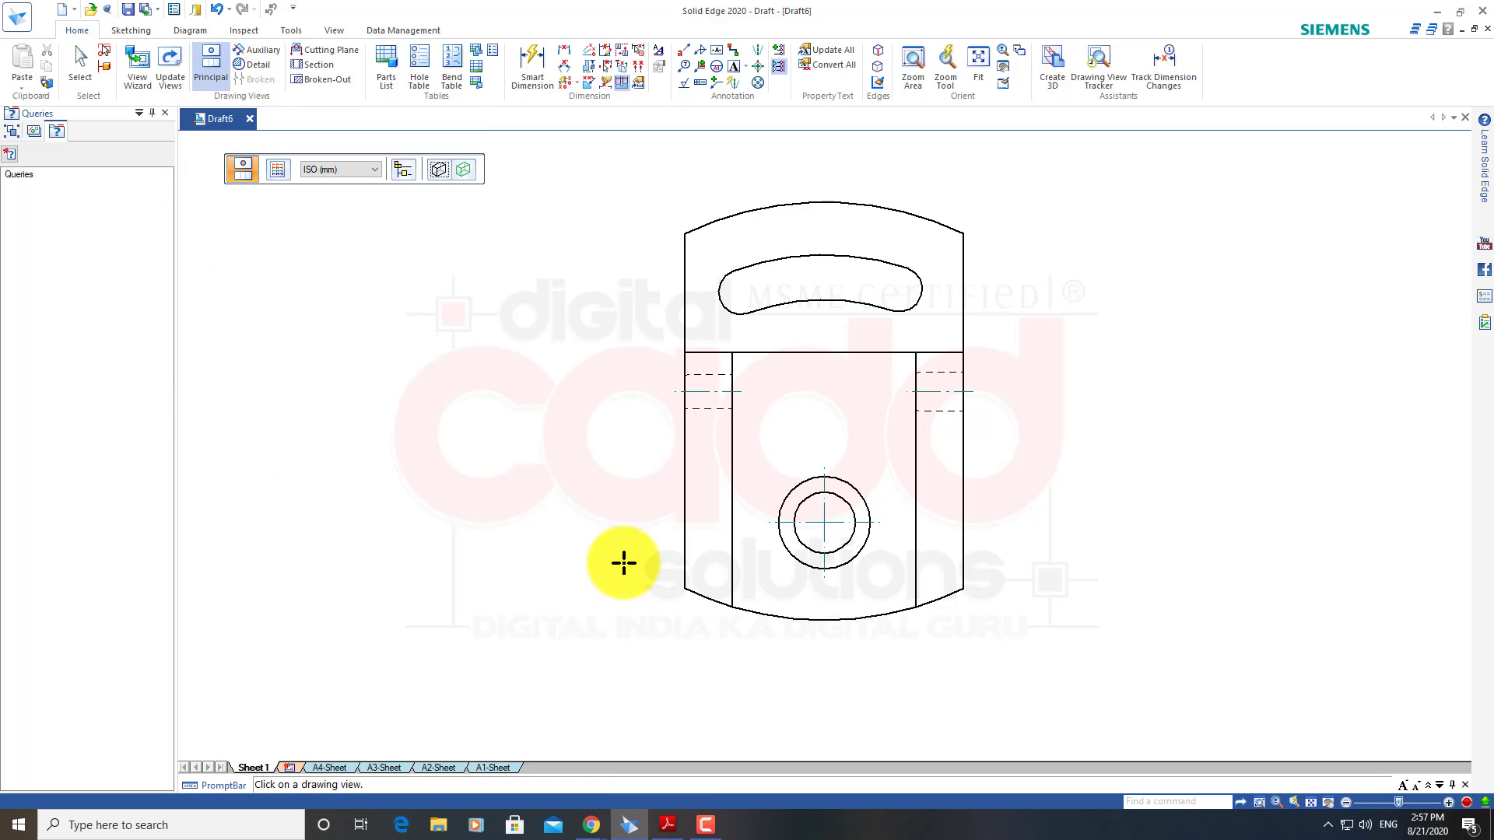
click(684, 467)
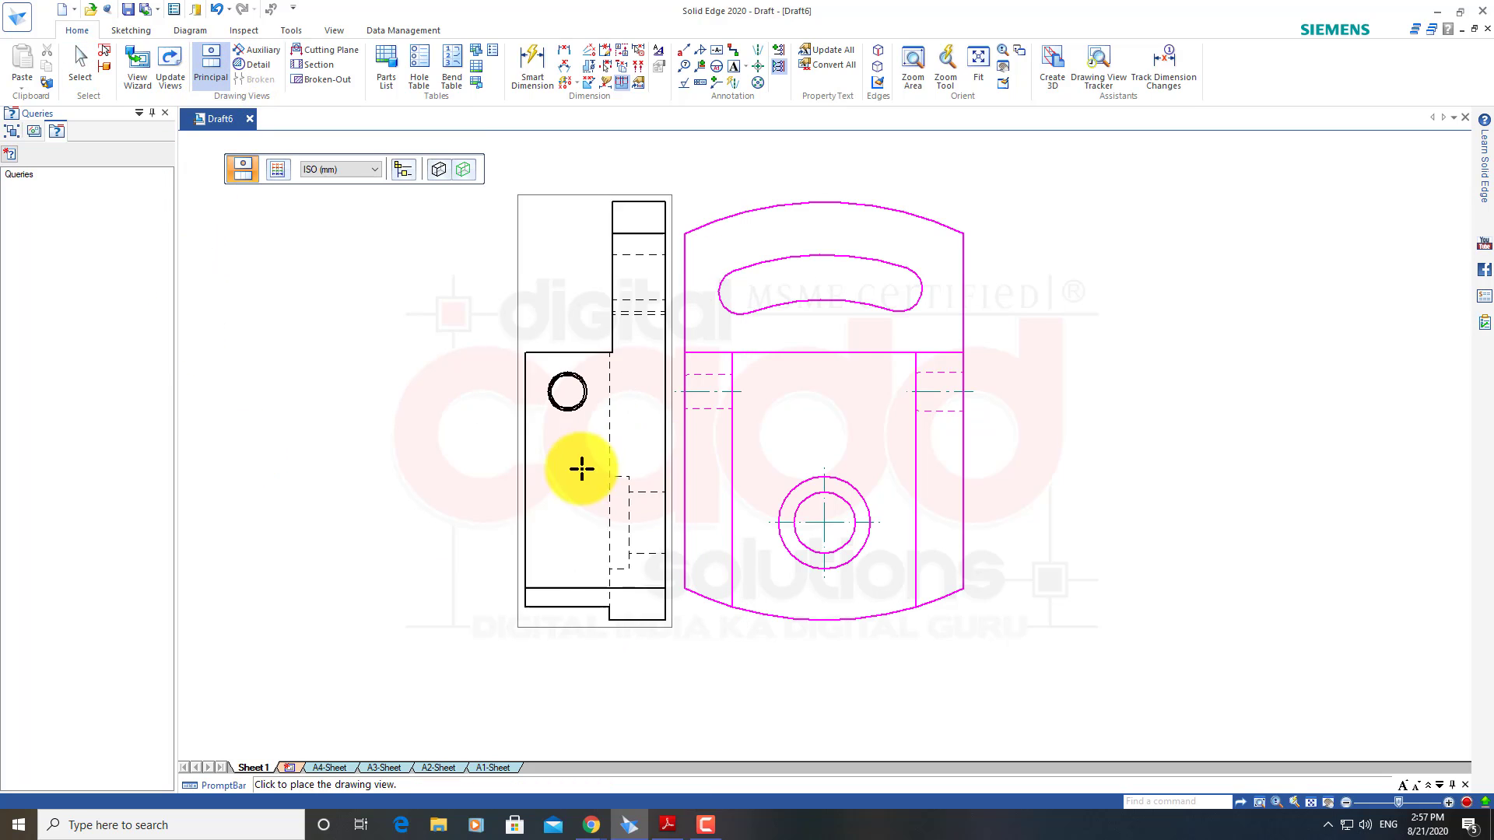
click(473, 483)
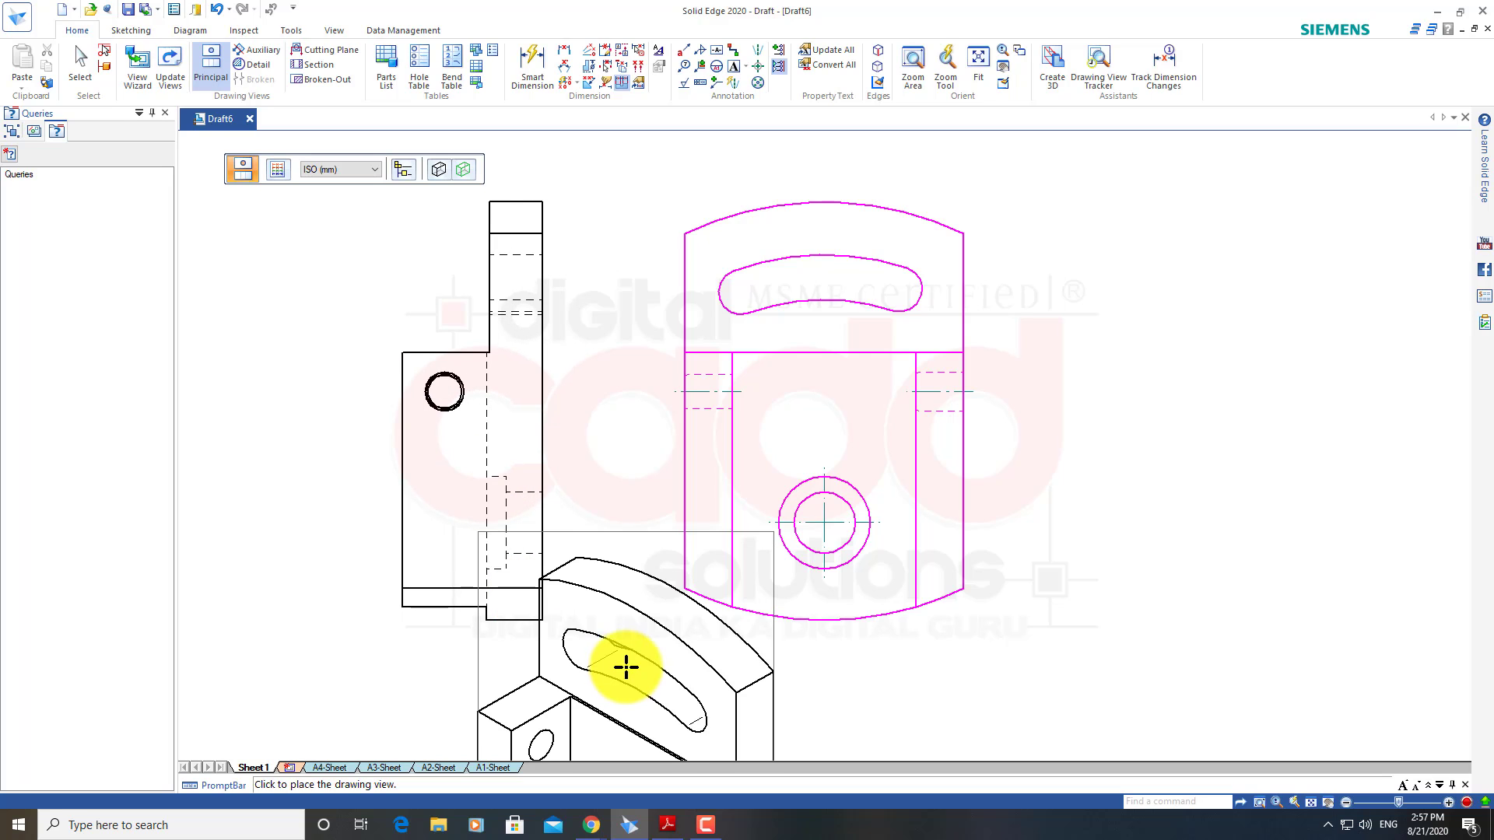
key(Escape)
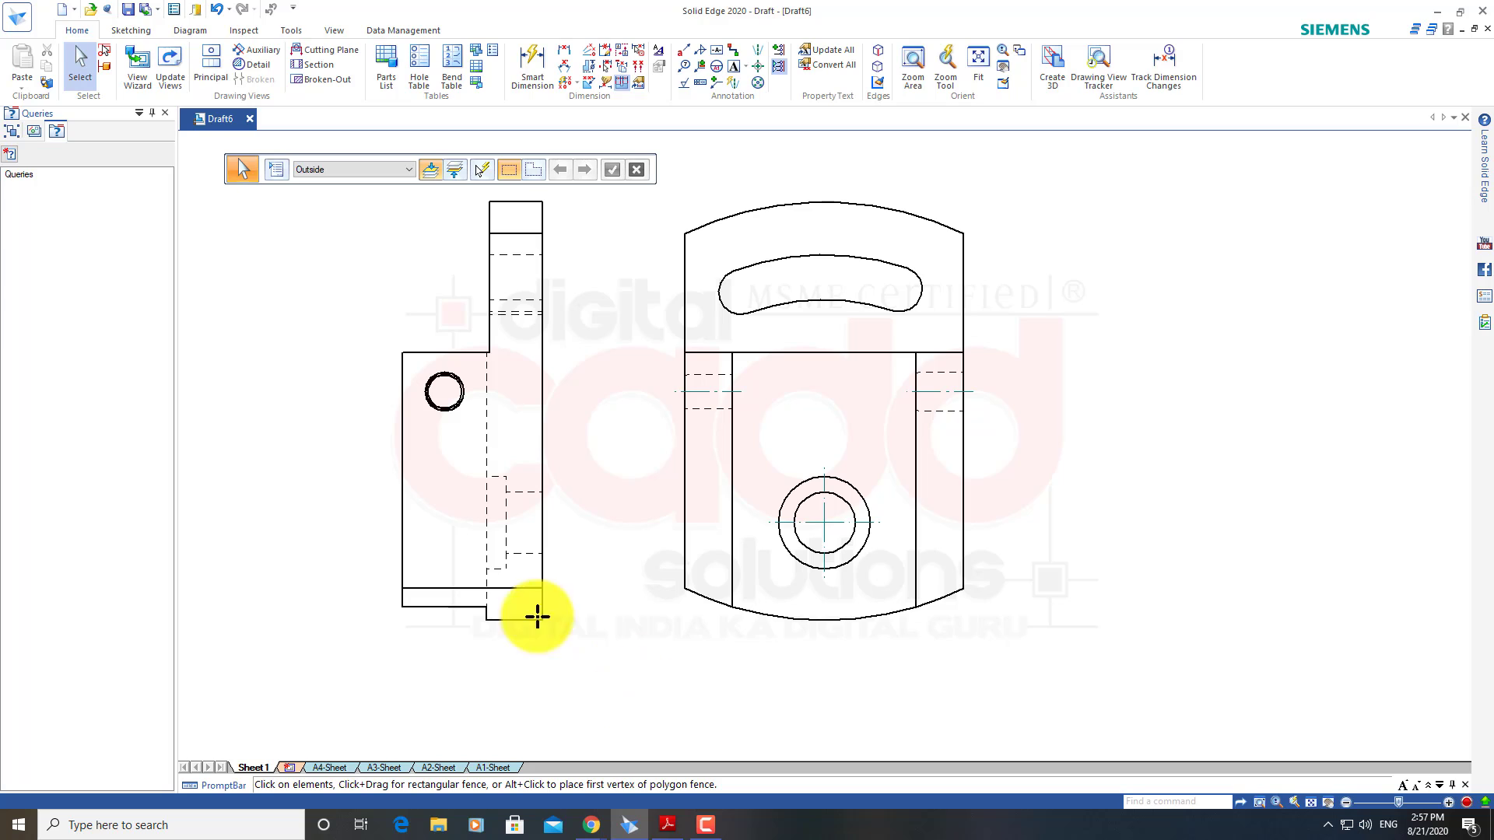
Sketch a closed six-line stepped Broken-Out profile around the side view's lower part
click(327, 82)
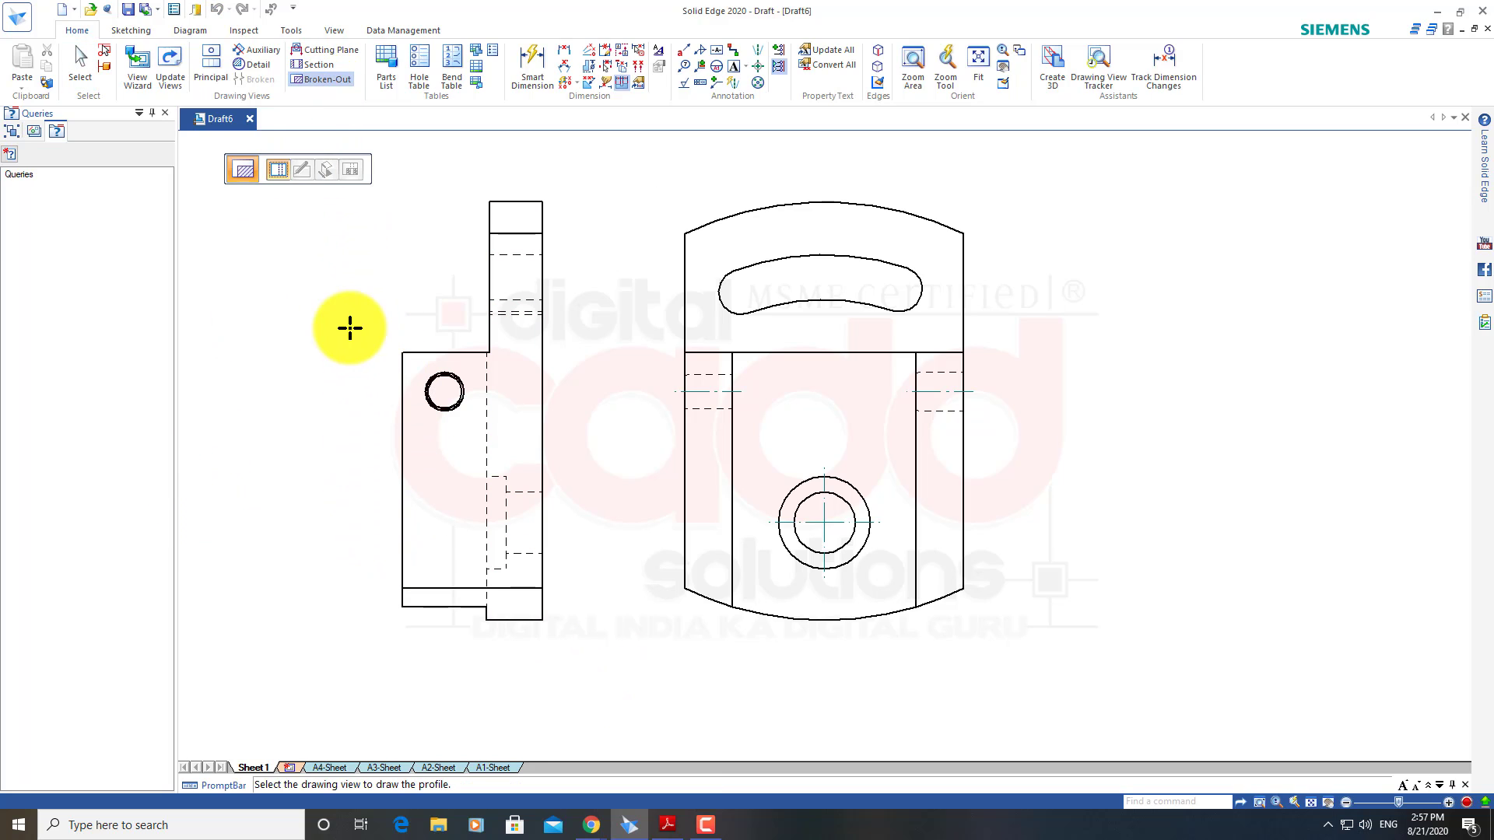
click(467, 364)
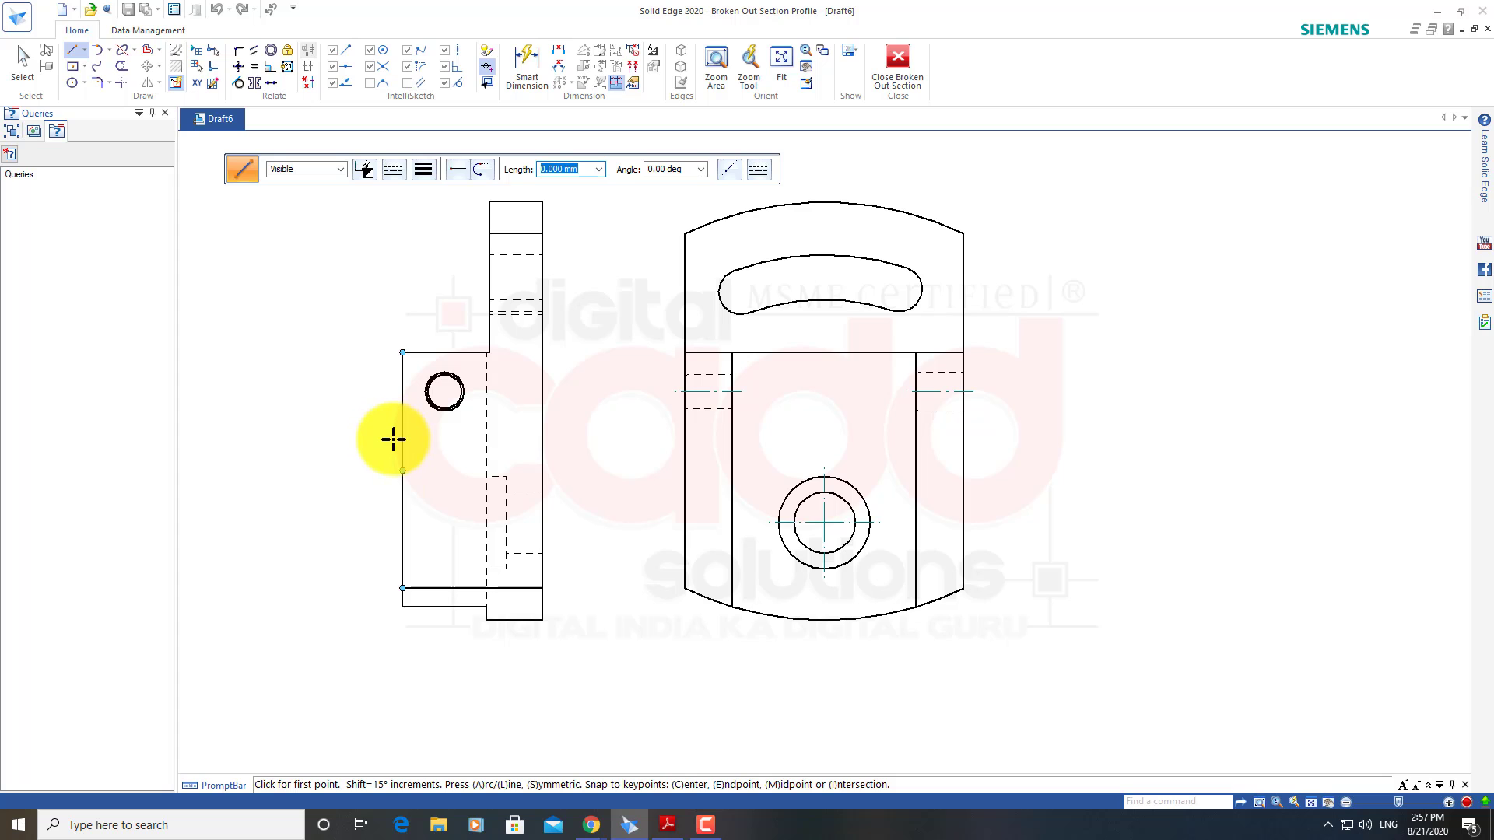
click(387, 438)
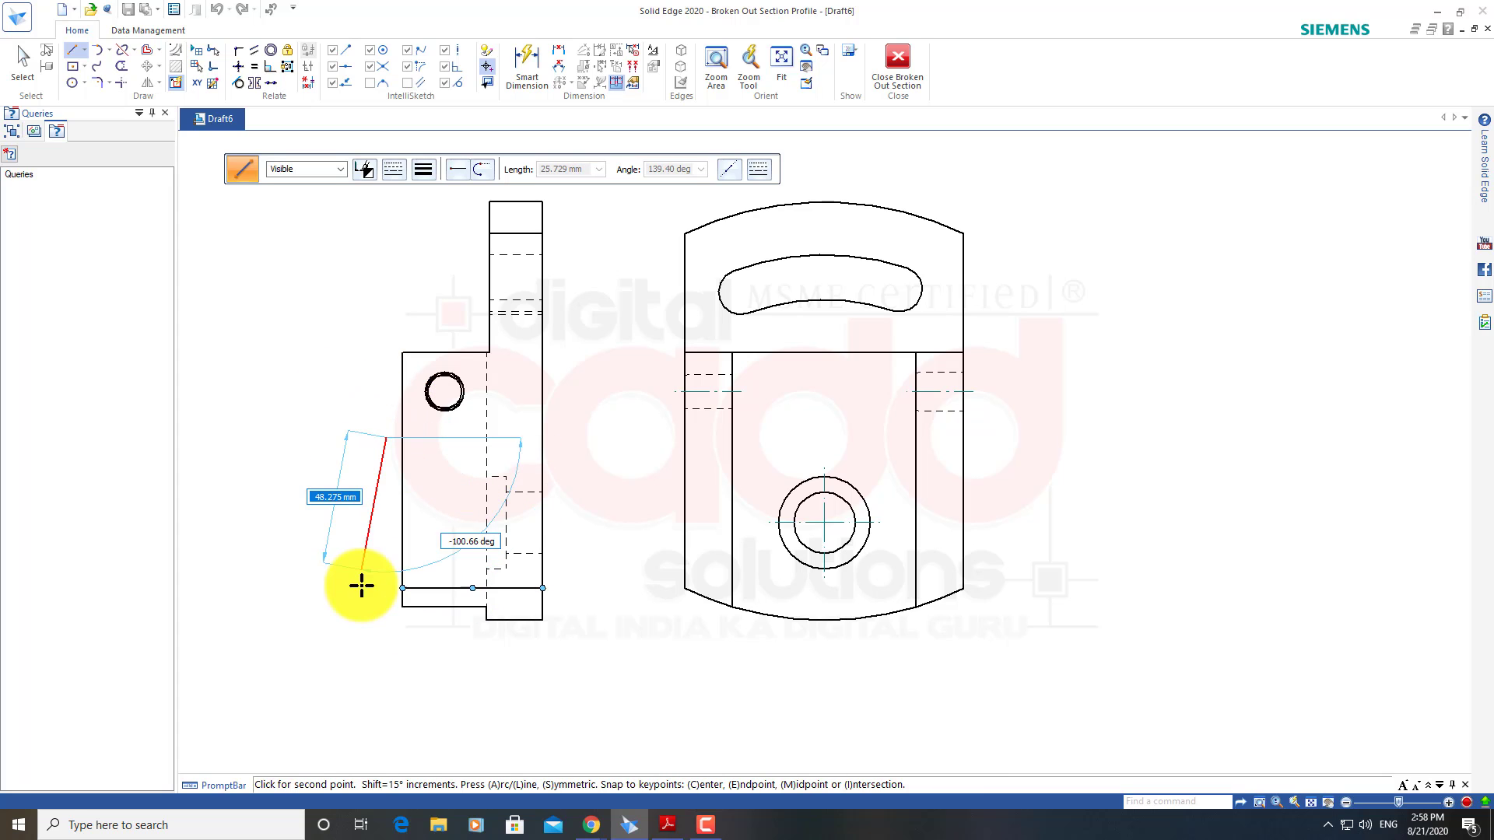
click(386, 650)
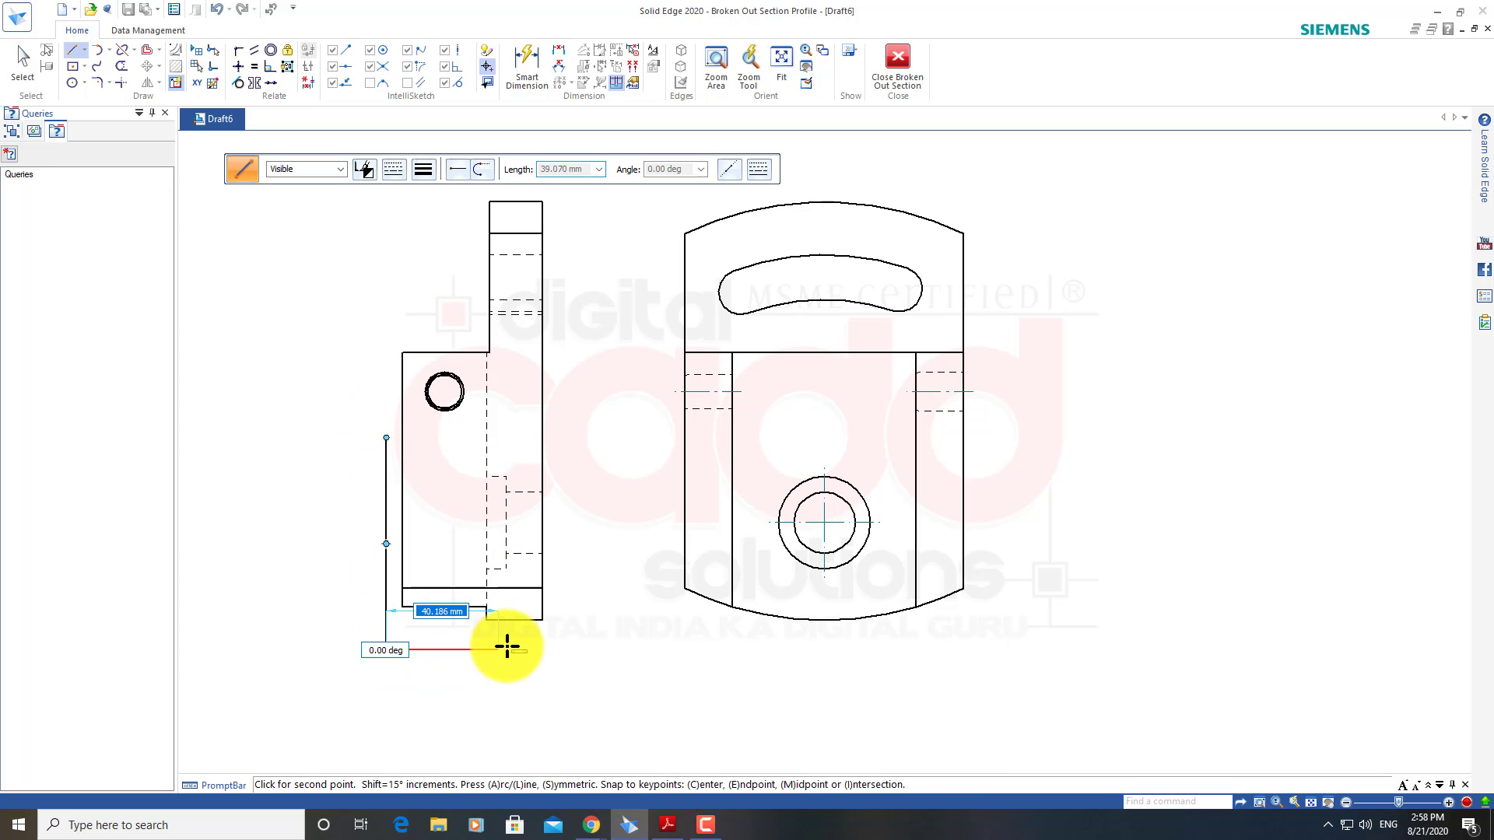
click(562, 648)
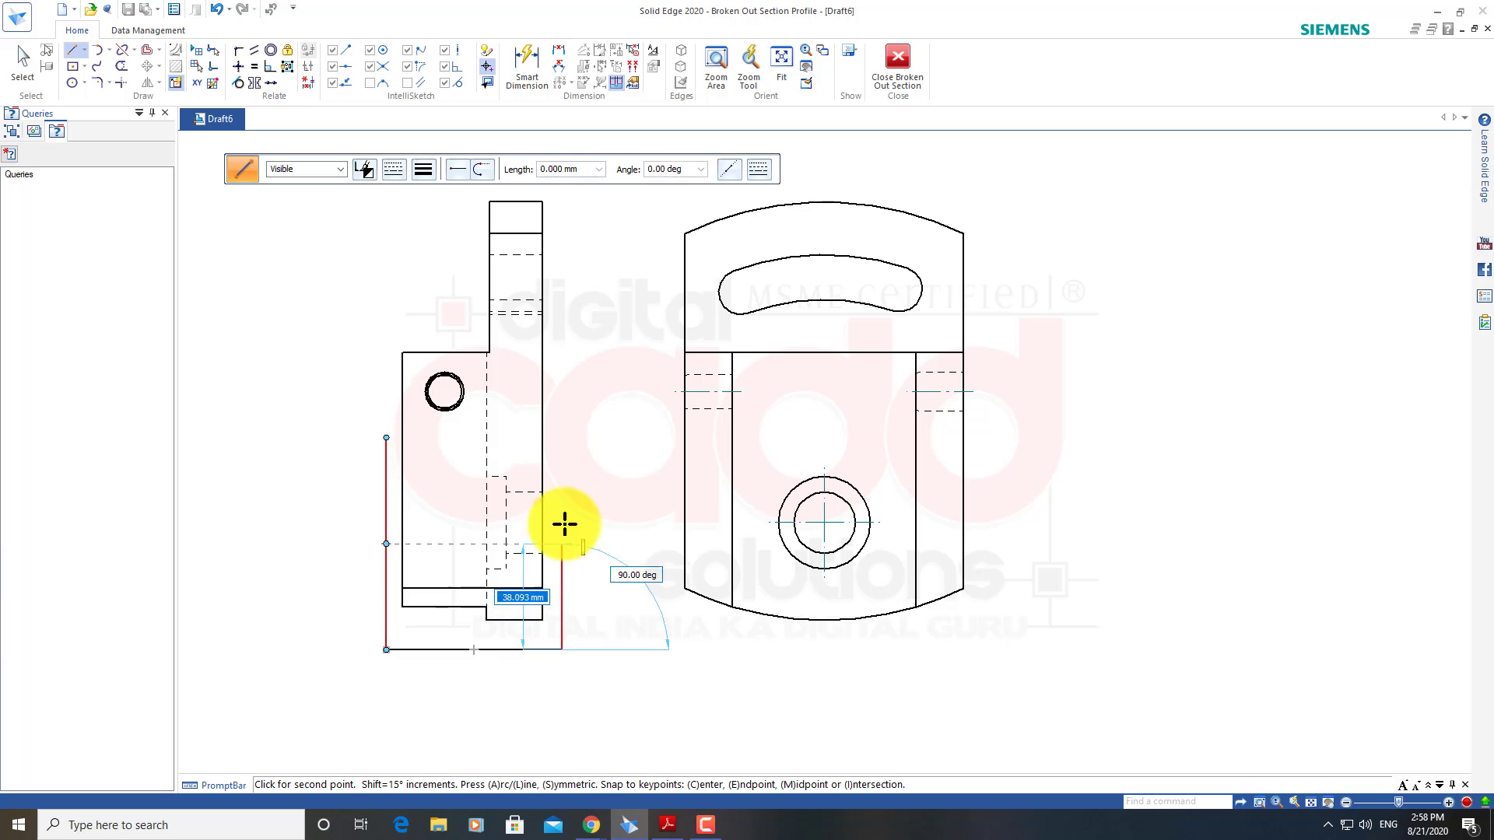
click(562, 457)
click(437, 457)
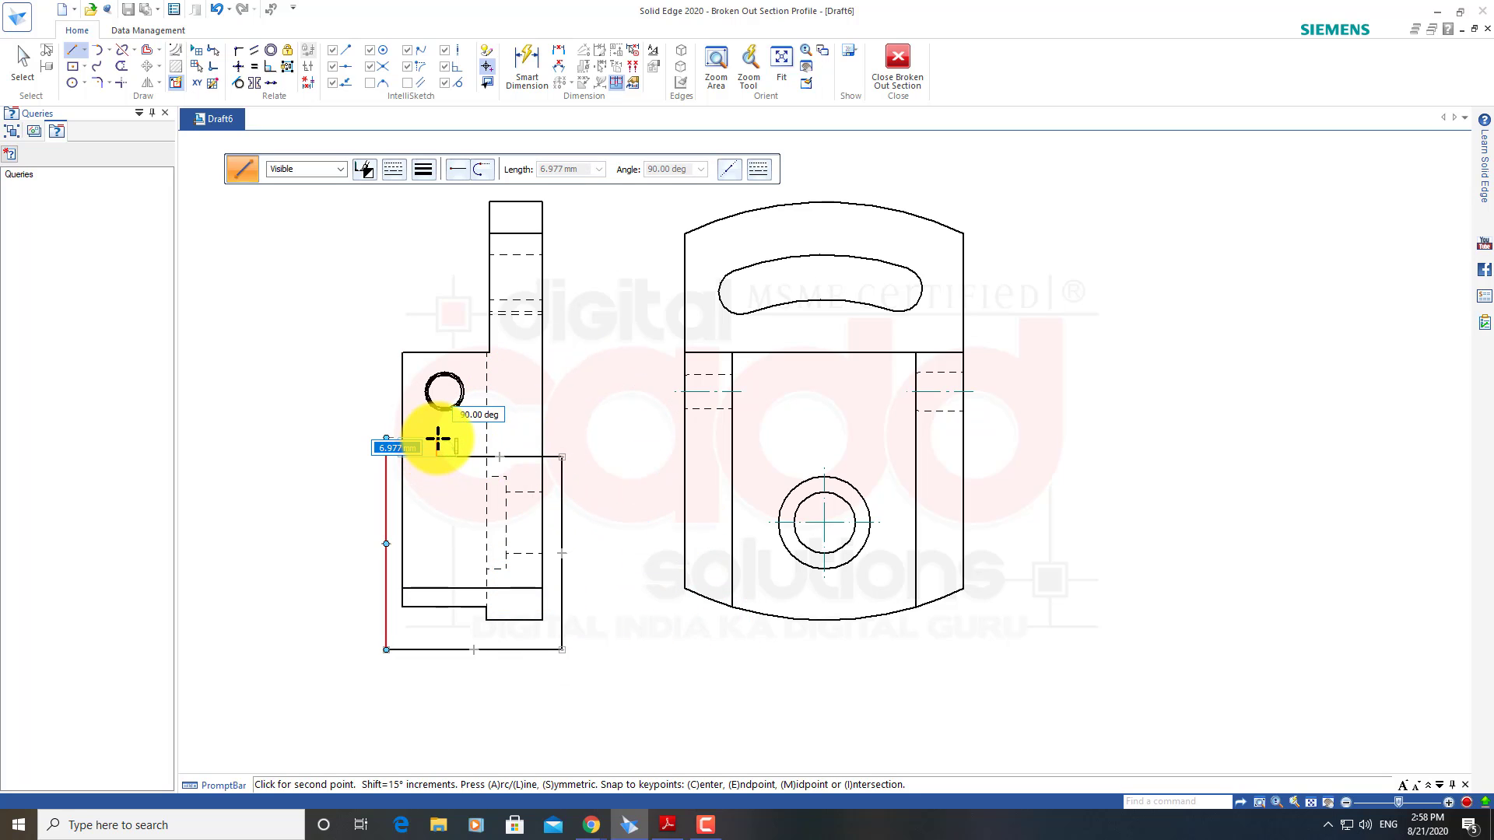
click(436, 438)
click(387, 439)
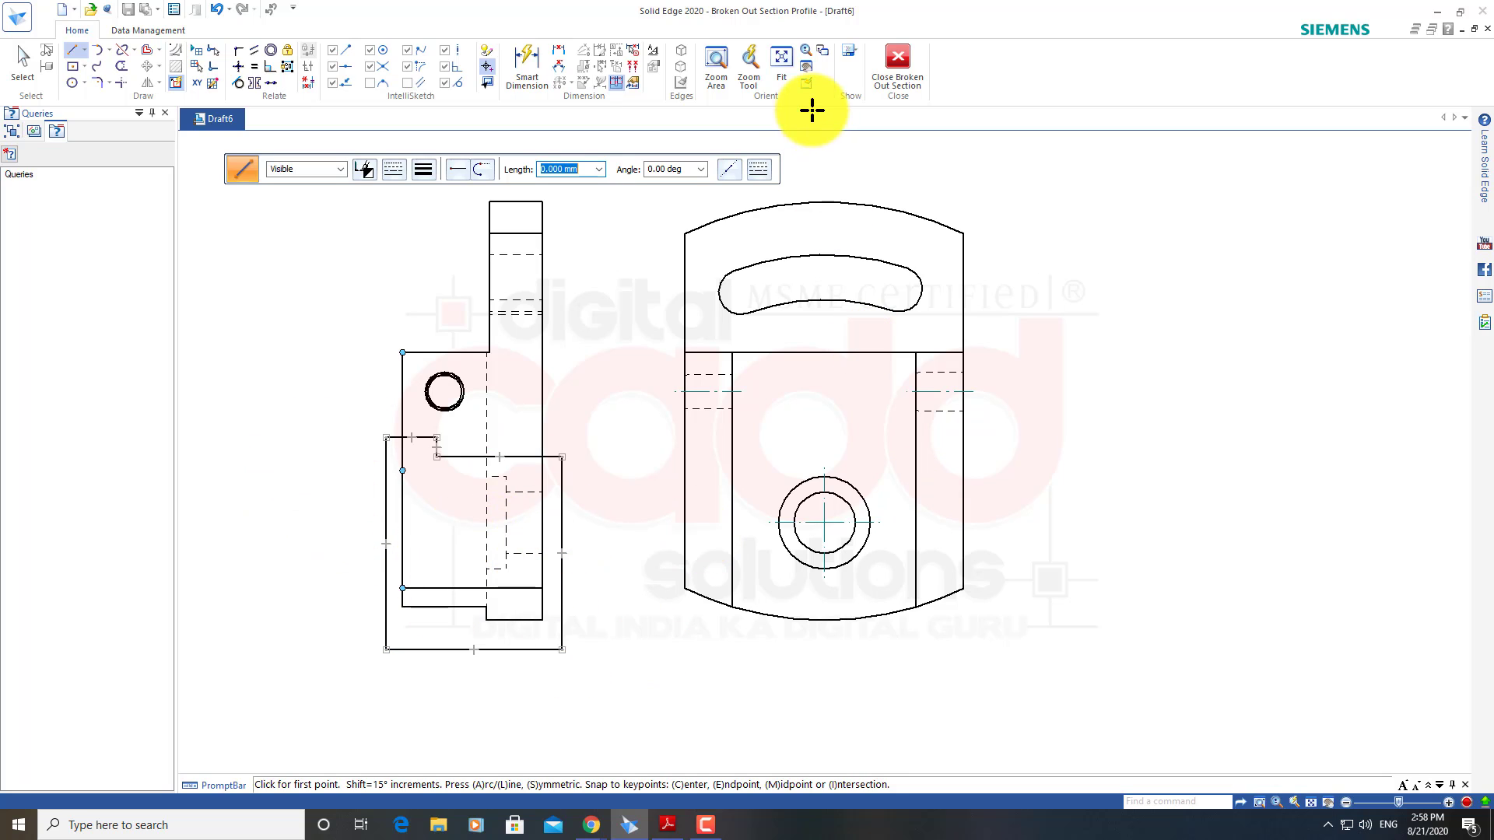
Finish the profile, set cut depth from the front view, and apply it to the side view
click(903, 86)
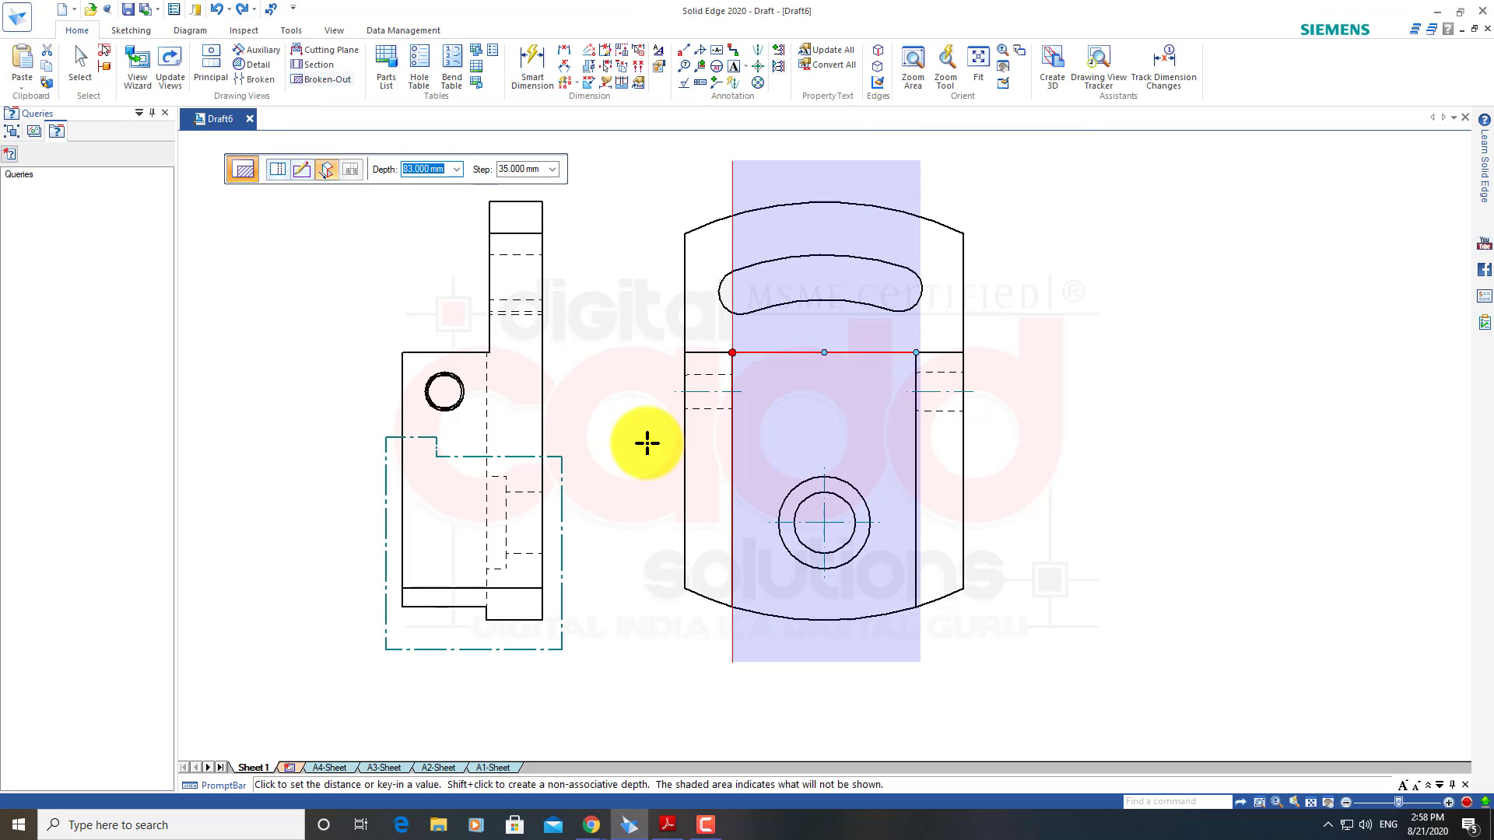
click(826, 522)
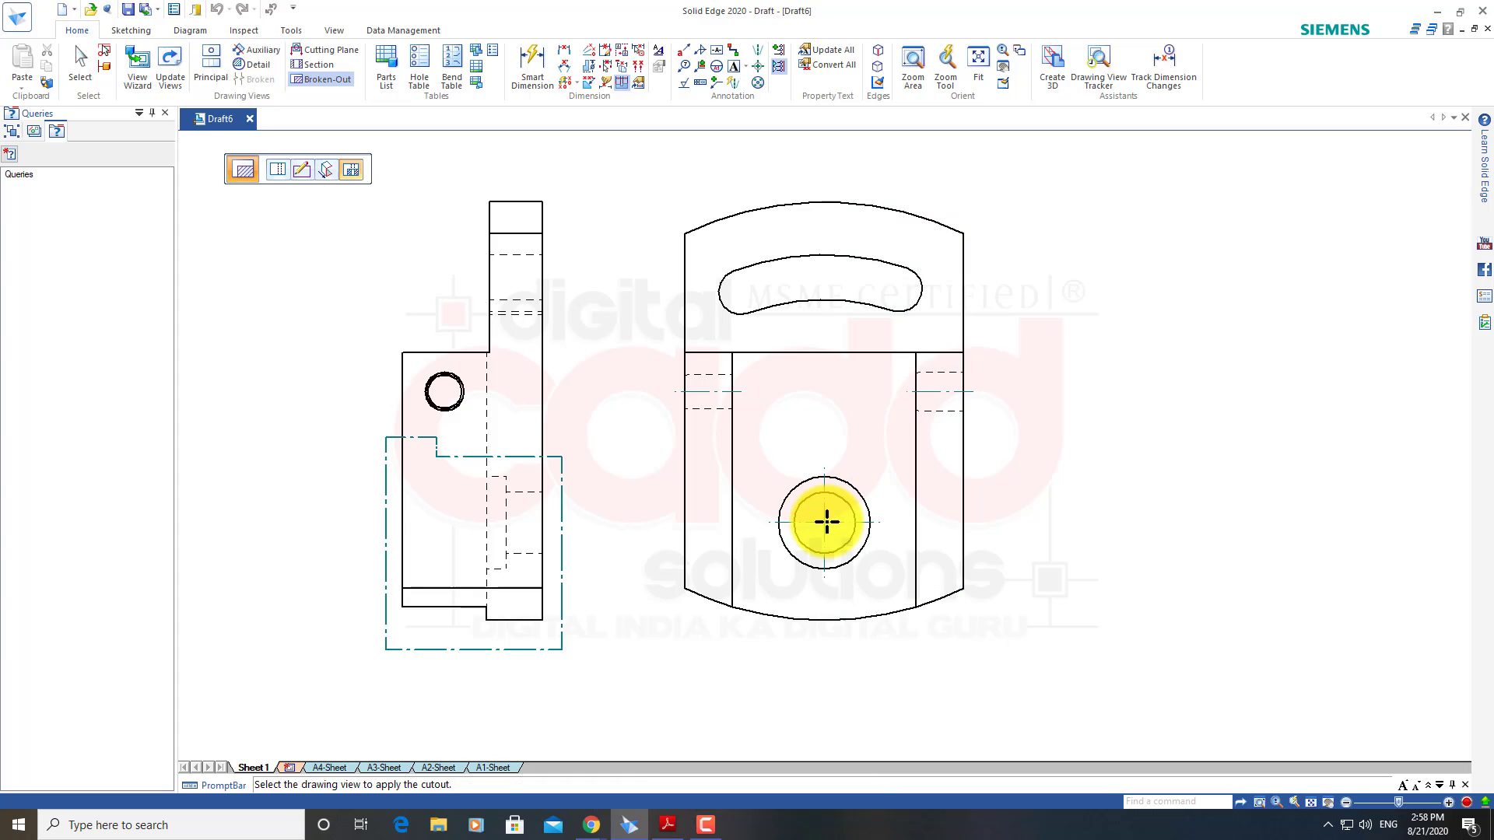
click(560, 511)
scroll(610, 463, up, 2)
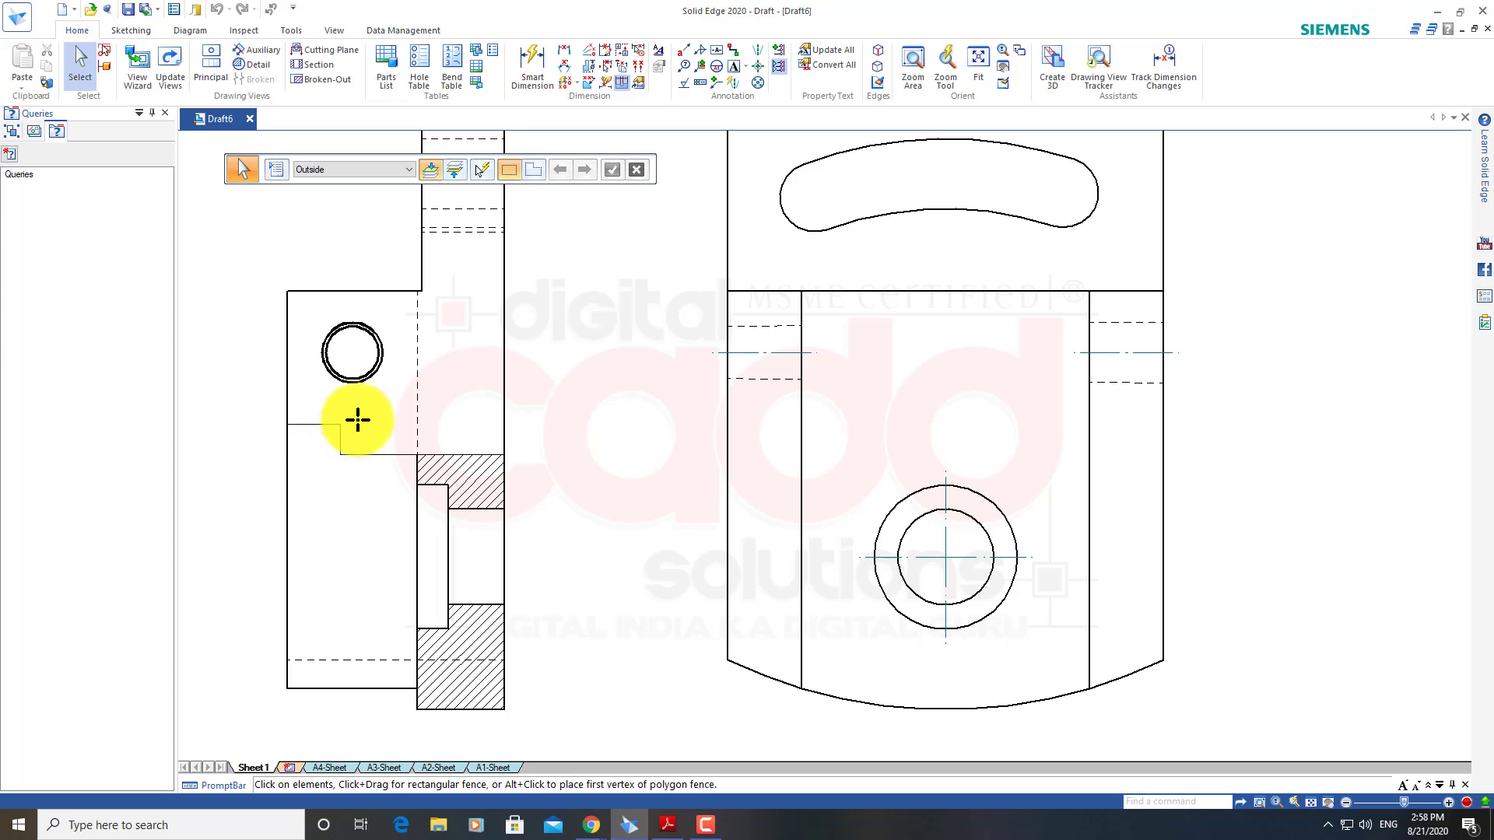
scroll(454, 597, down, 2)
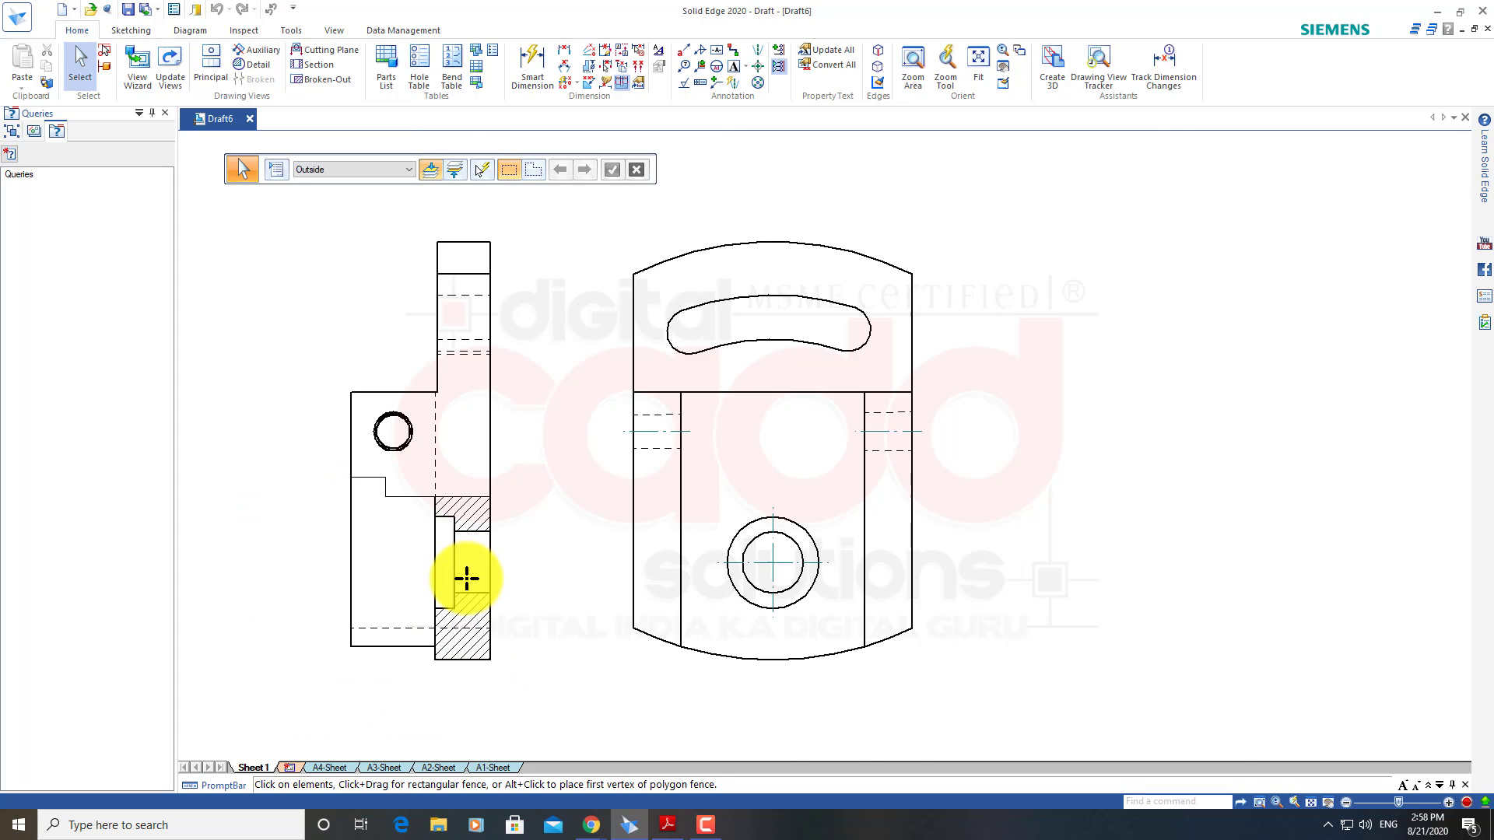
scroll(768, 638, down, 4)
scroll(677, 464, up, 2)
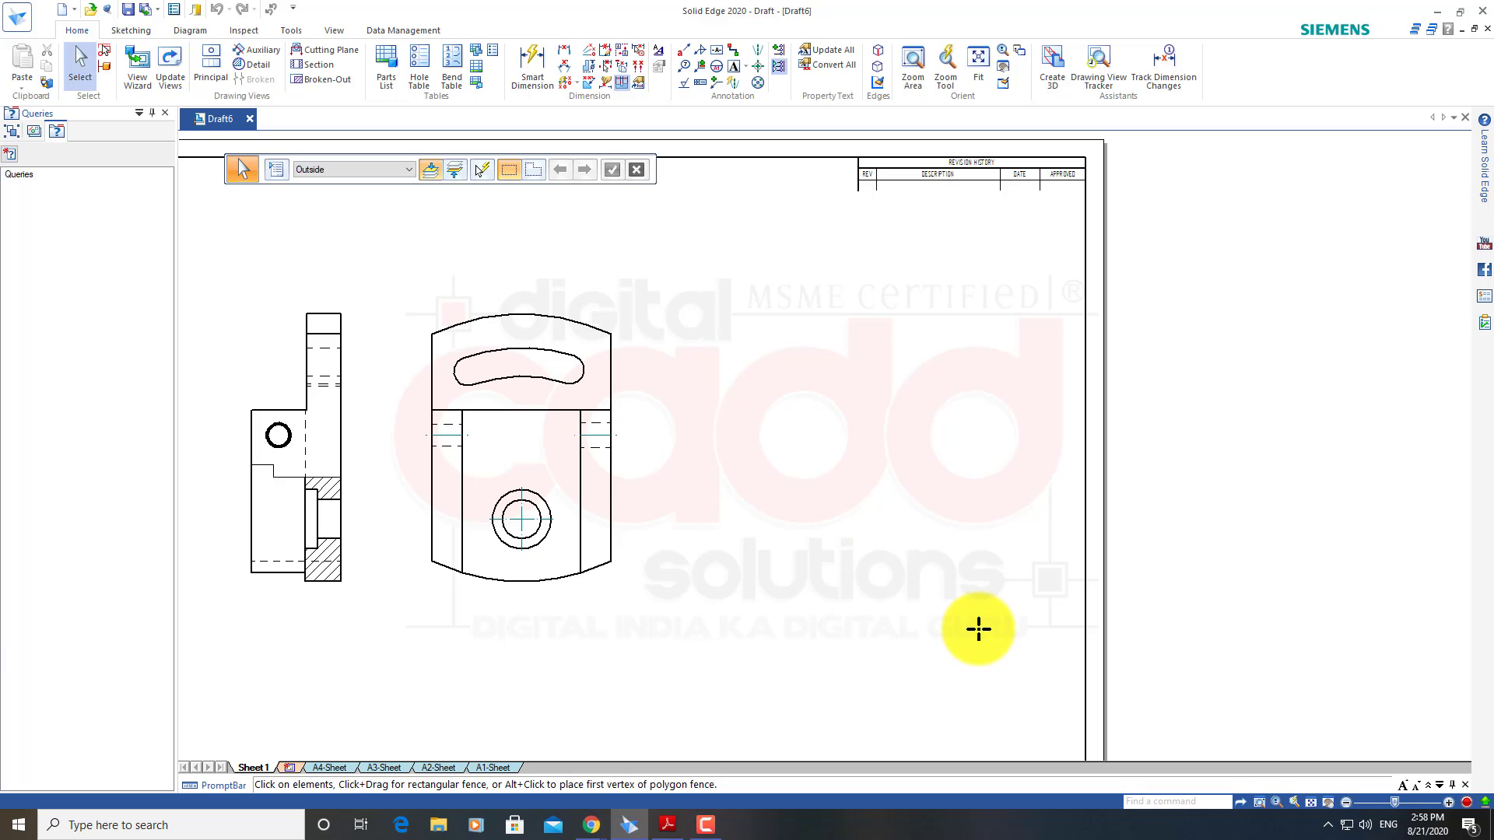
Add a shaded ISO View of the SWIVEL PLATE right of the front view
click(148, 75)
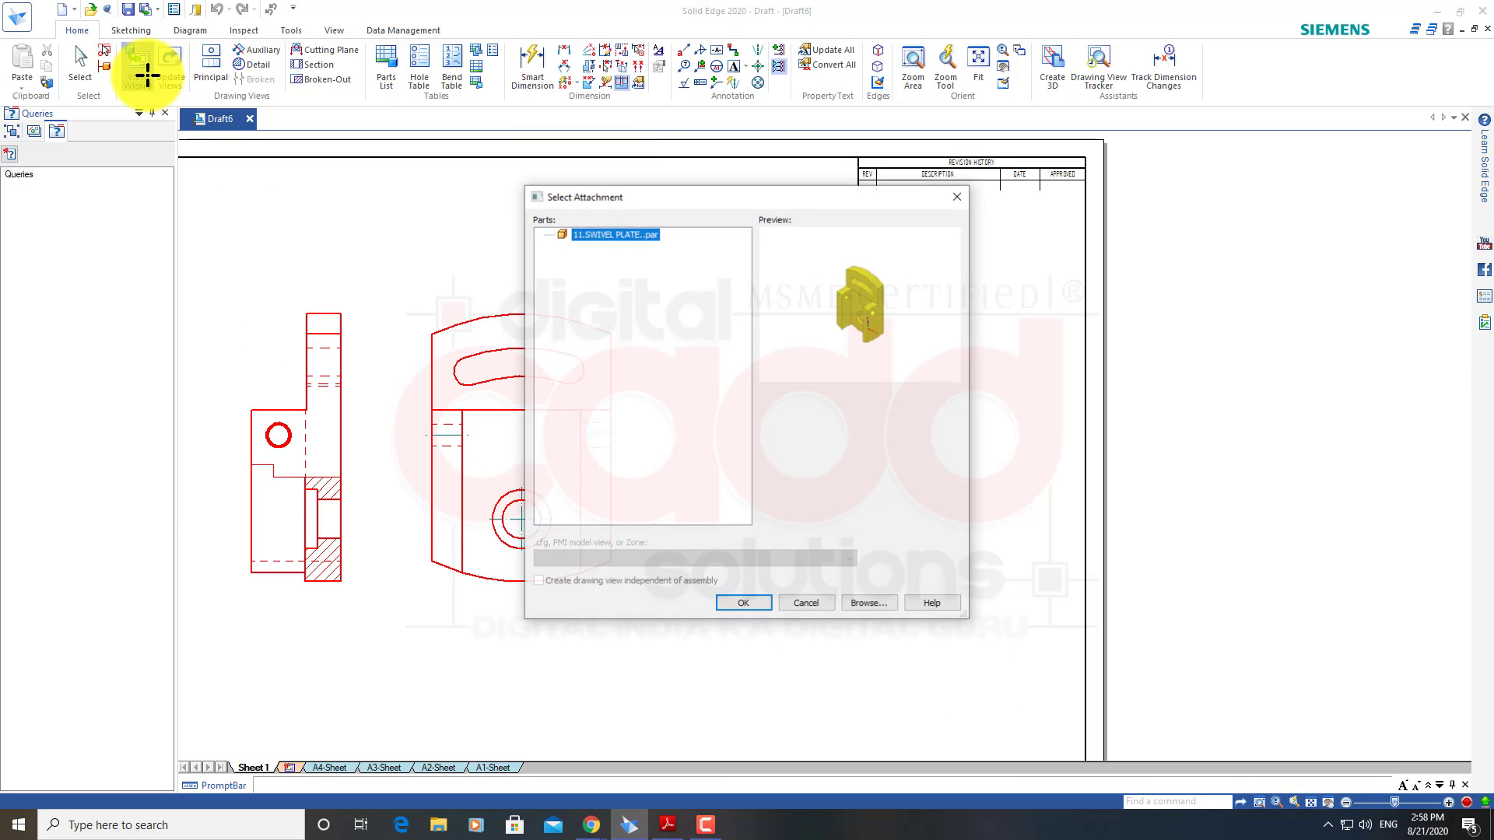
click(759, 608)
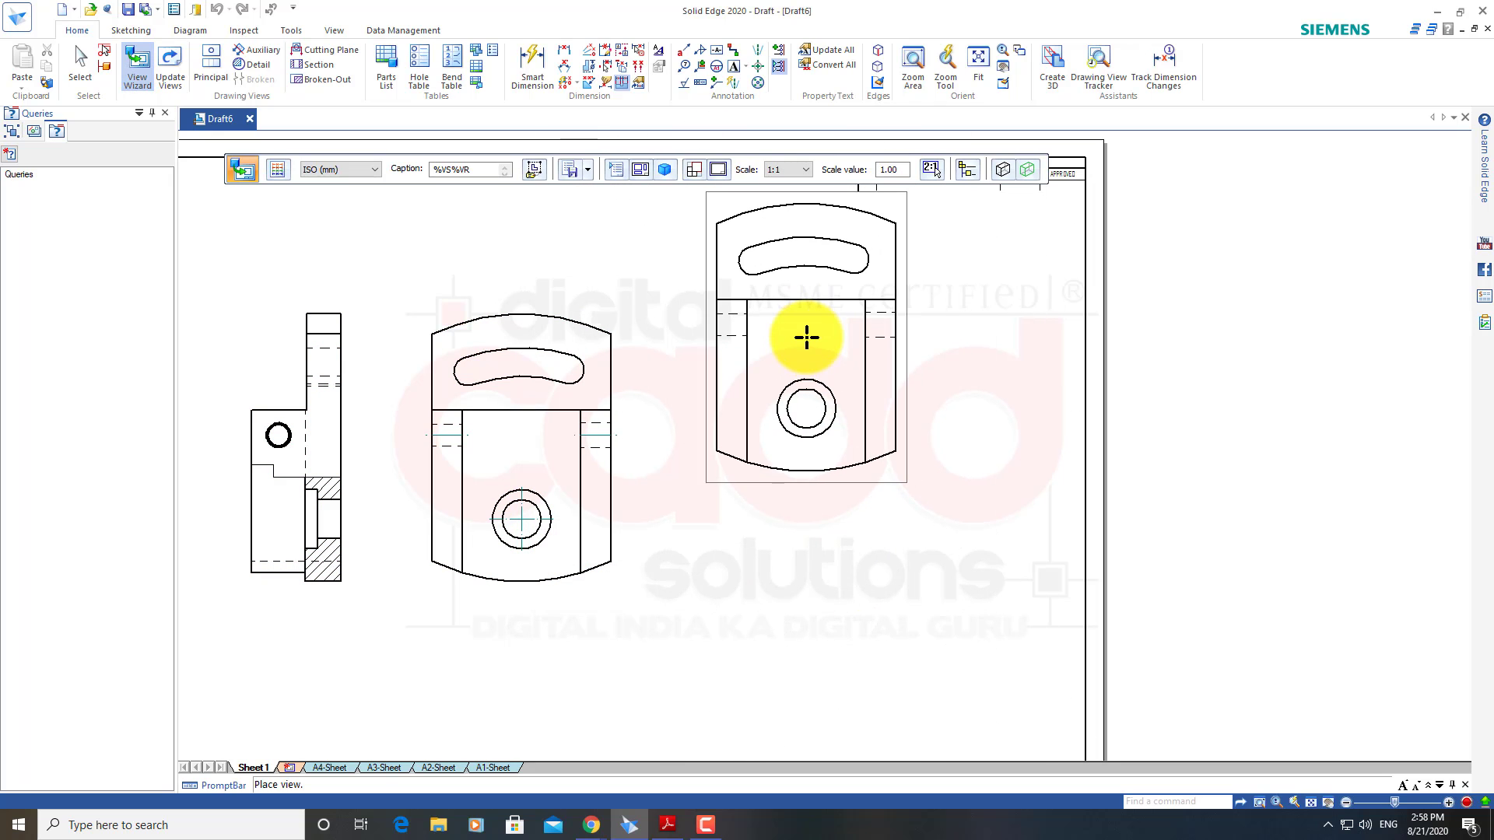
click(666, 170)
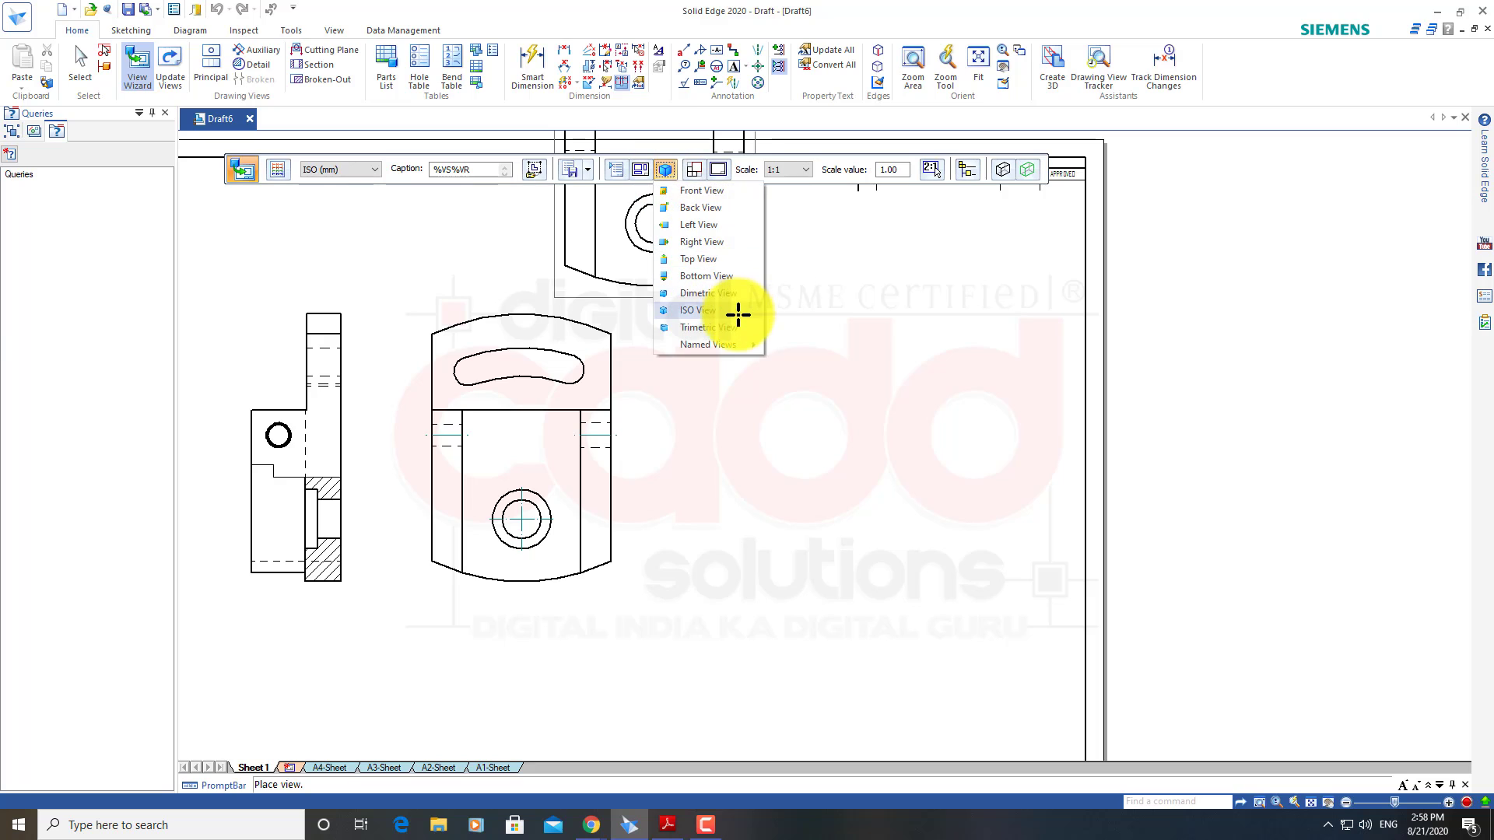
click(733, 314)
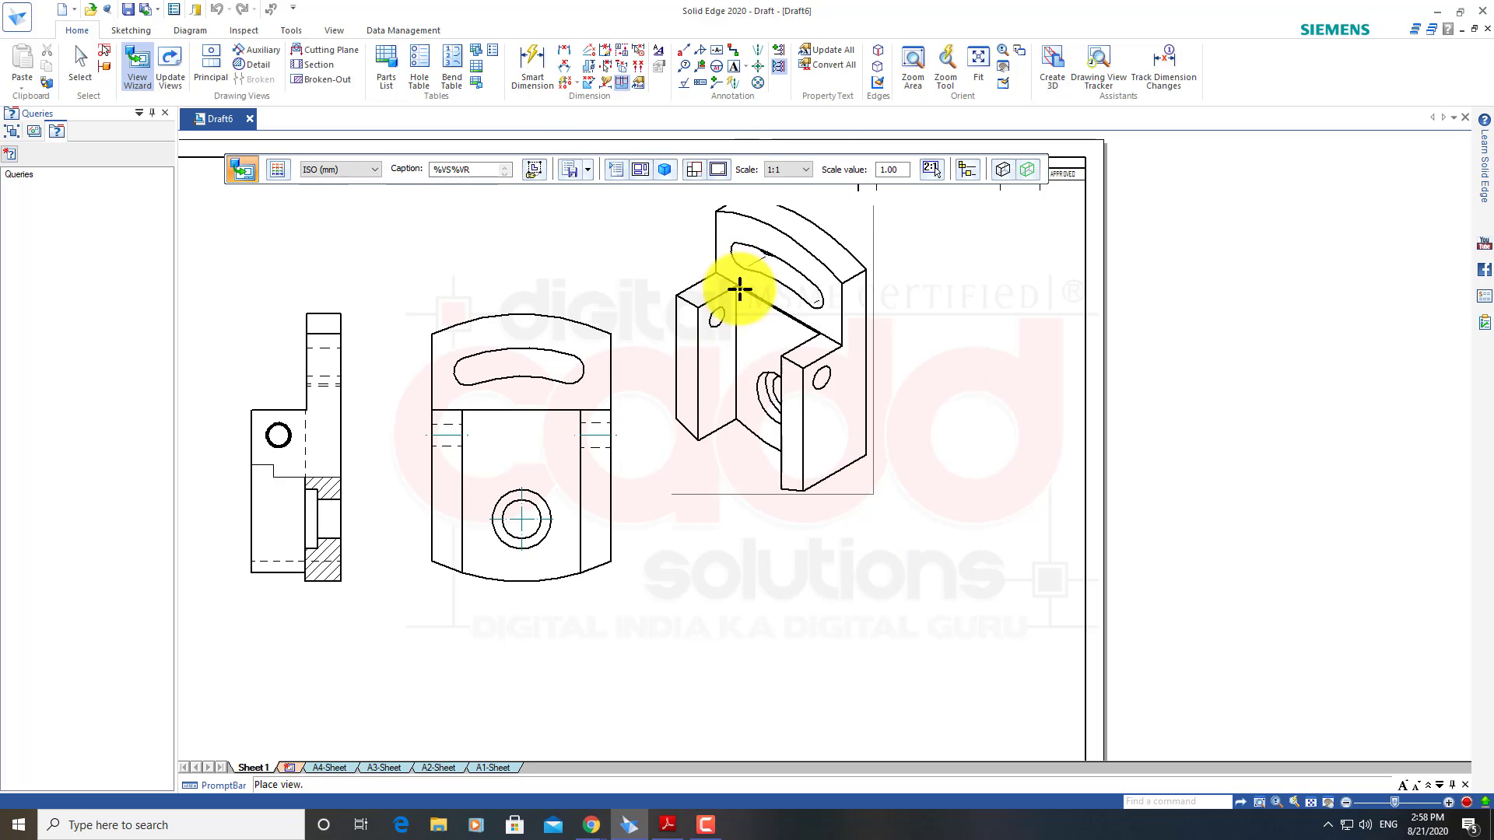
click(664, 169)
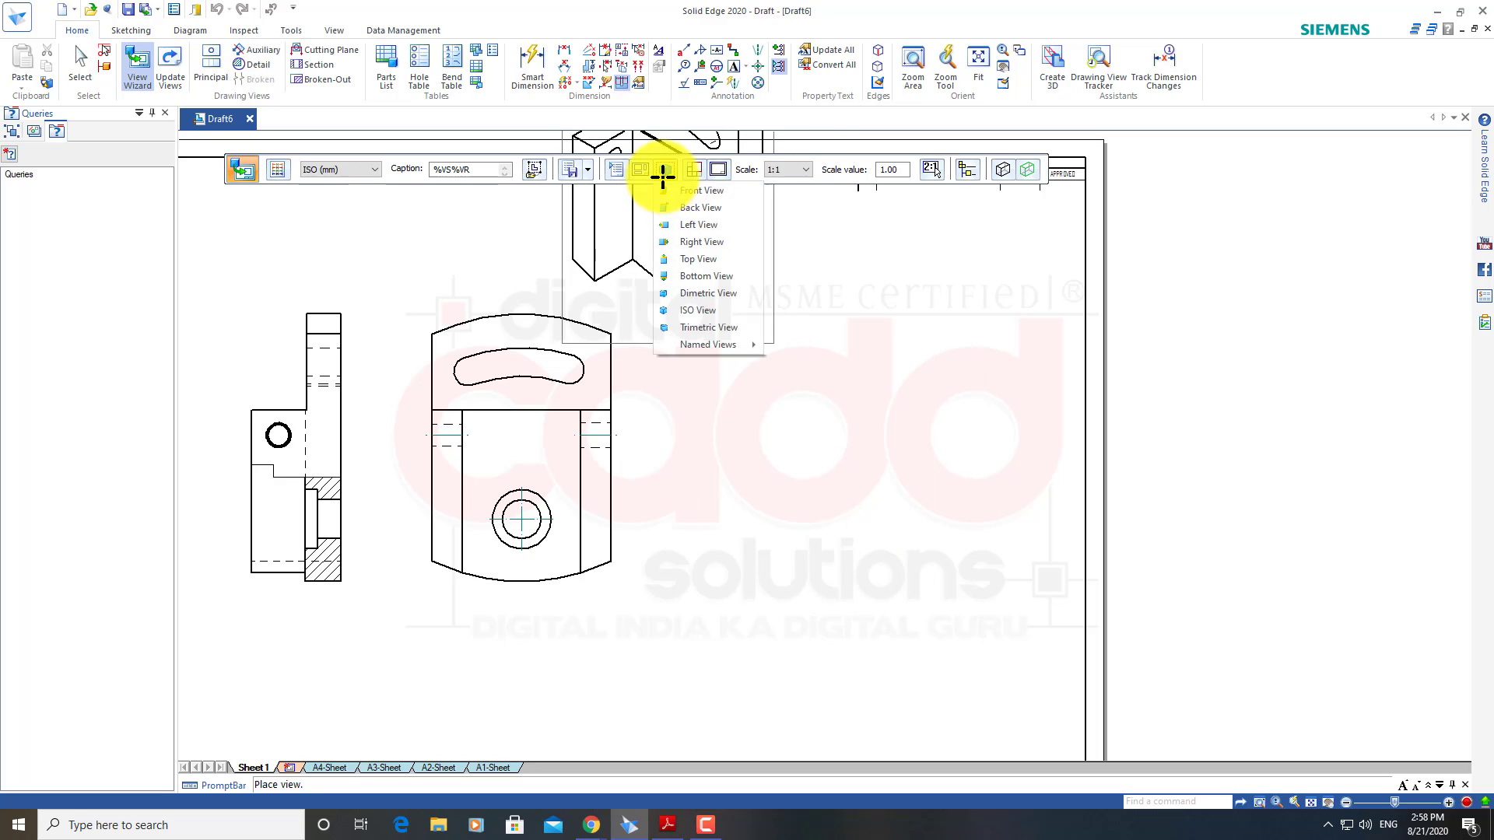
click(715, 313)
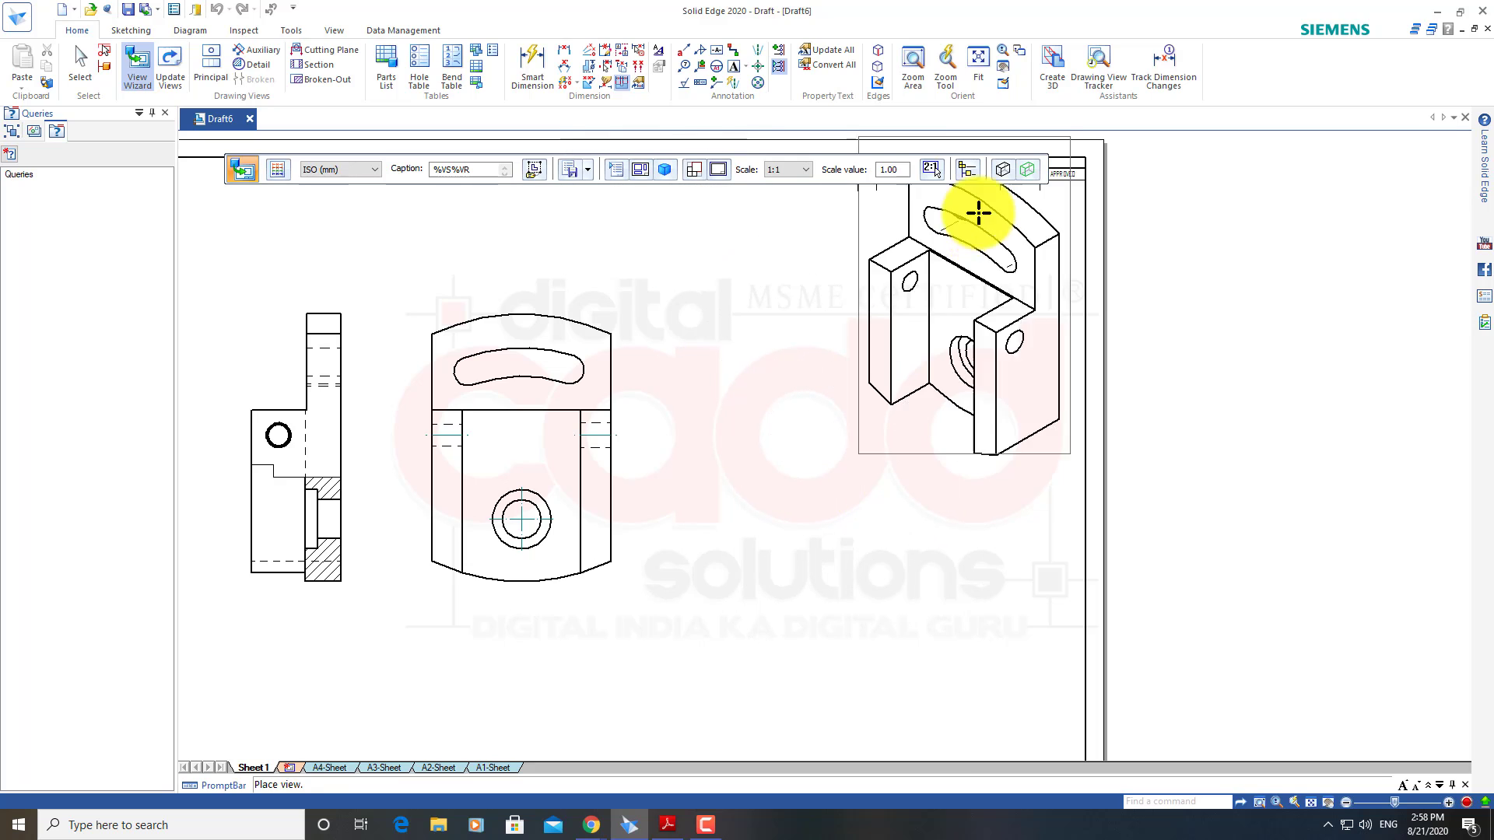
click(1004, 169)
click(1040, 260)
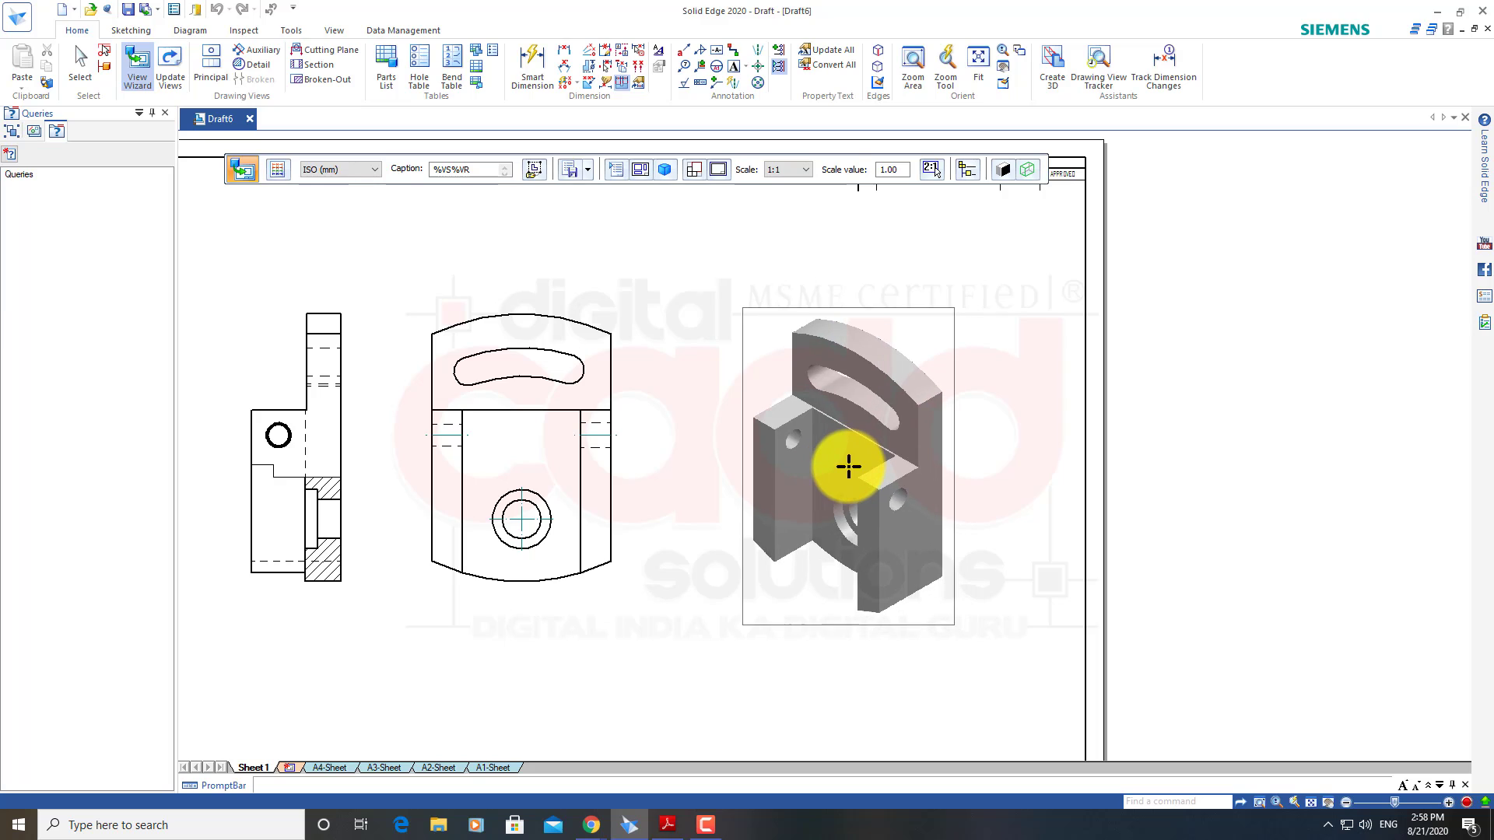
click(849, 467)
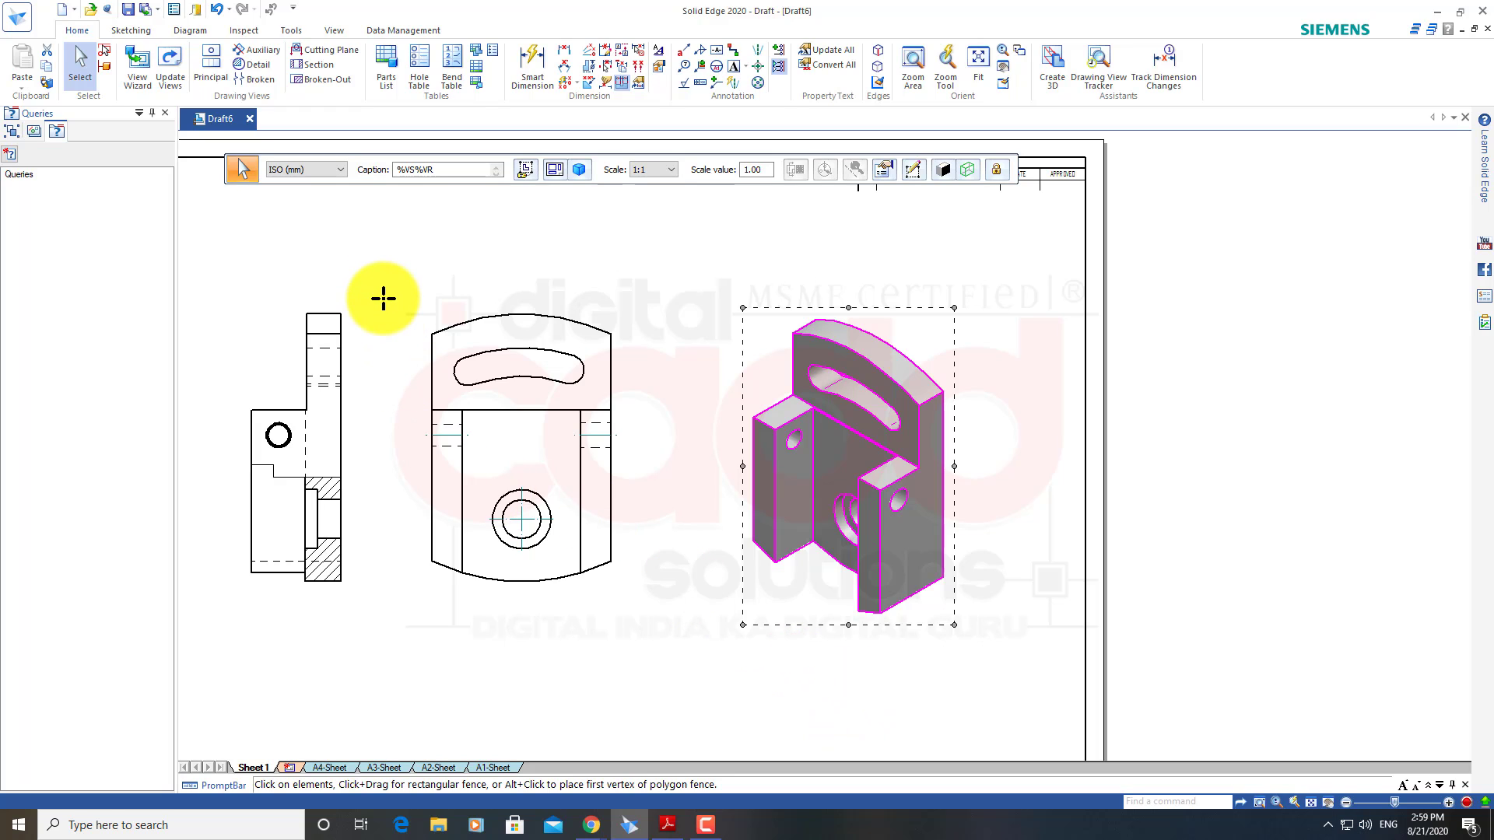
Try a broken-out section on the shaded isometric view, then cancel it
click(336, 77)
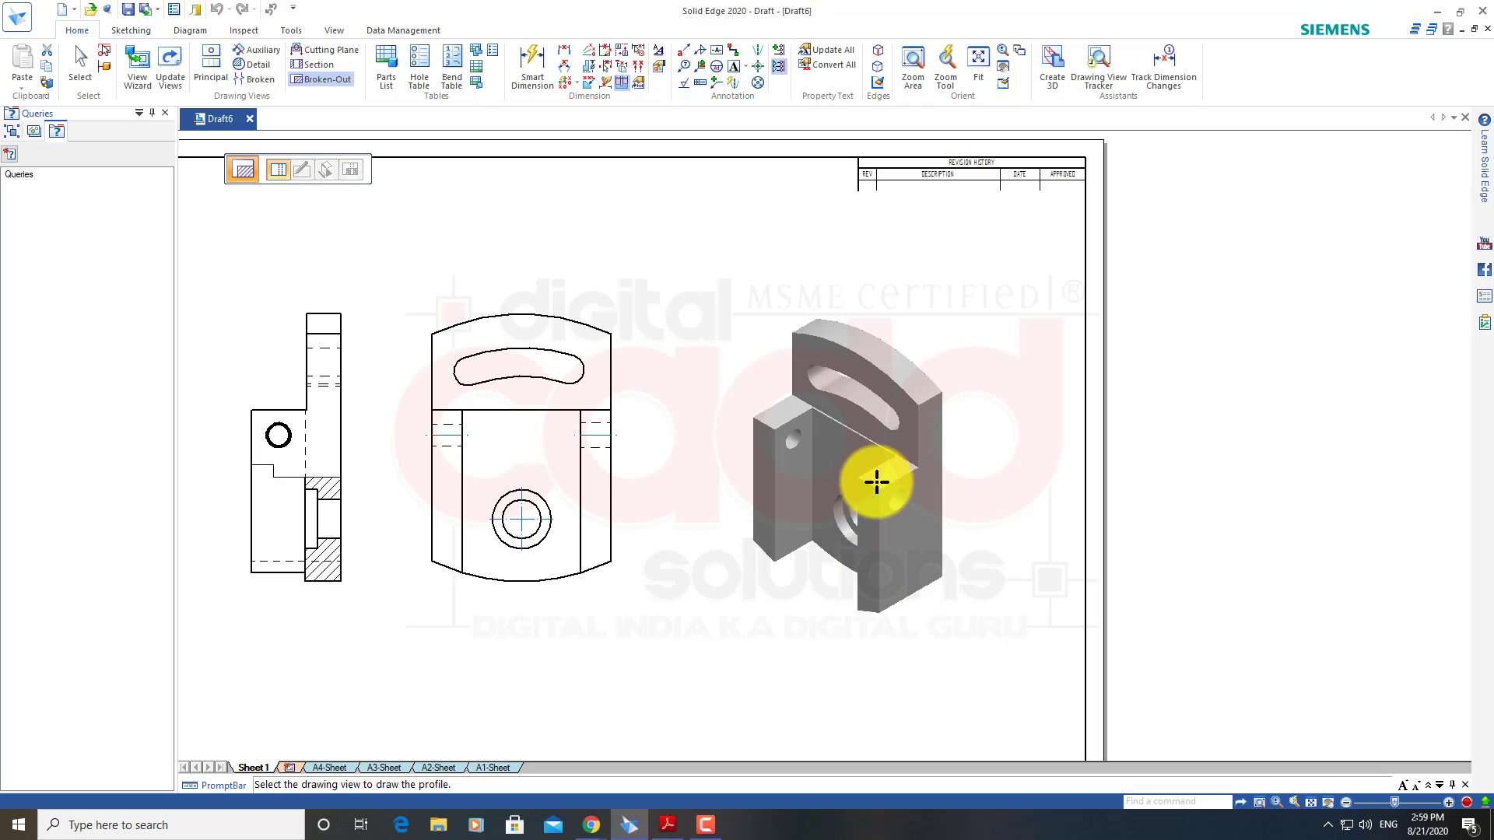
scroll(944, 522, up, 2)
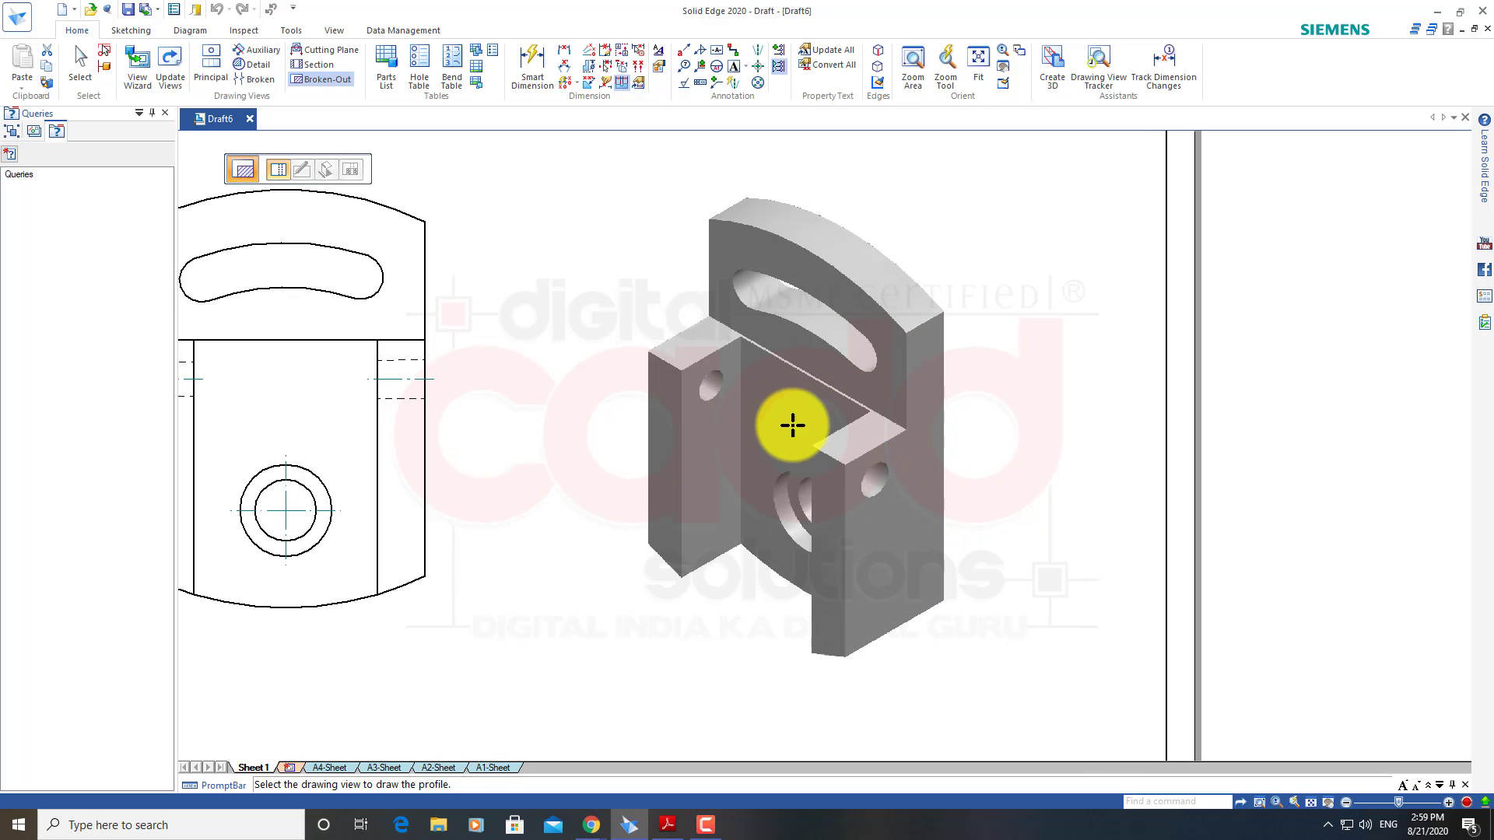
scroll(881, 412, down, 2)
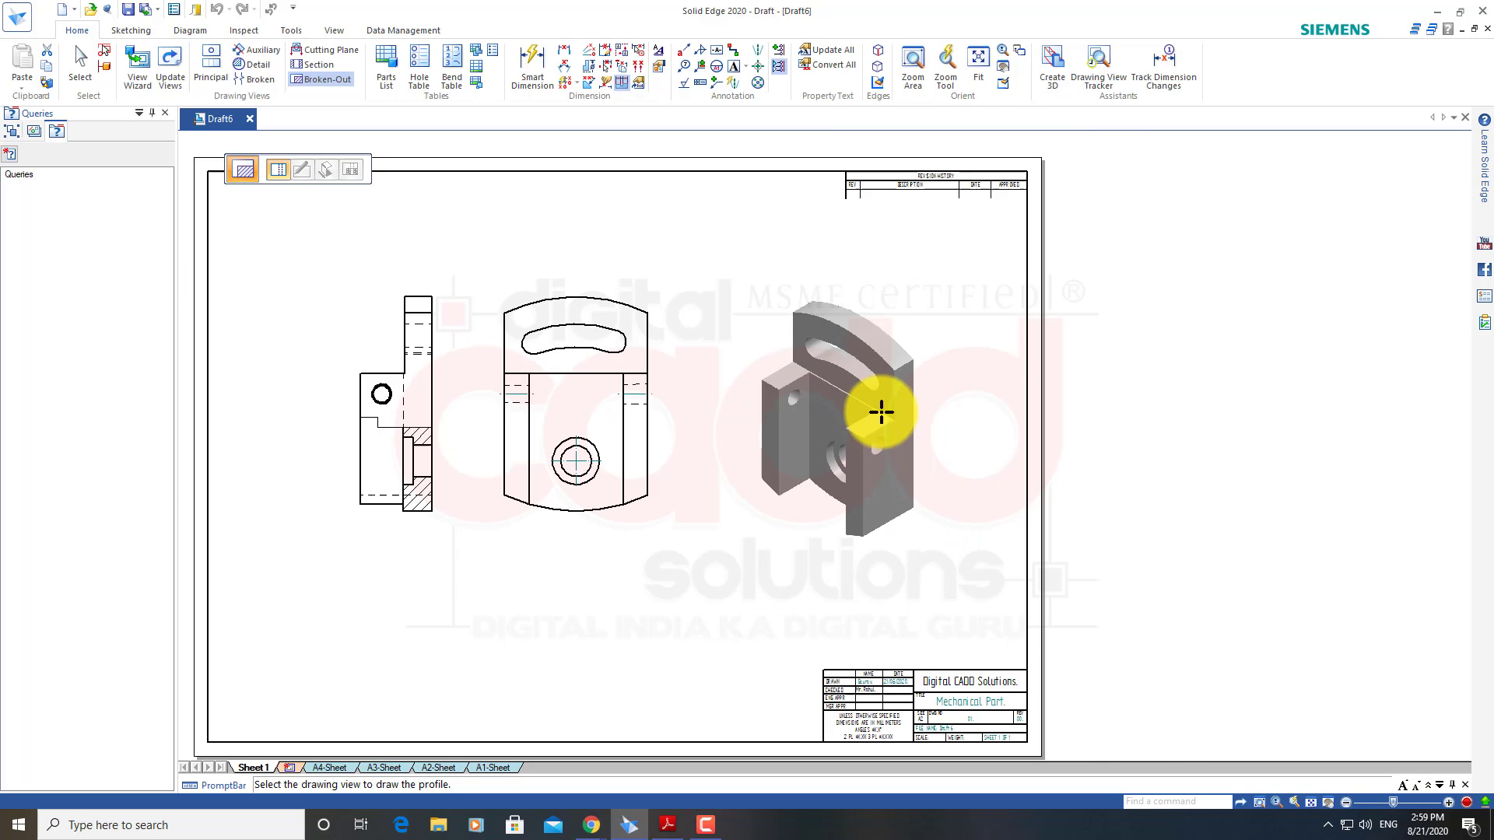
click(275, 168)
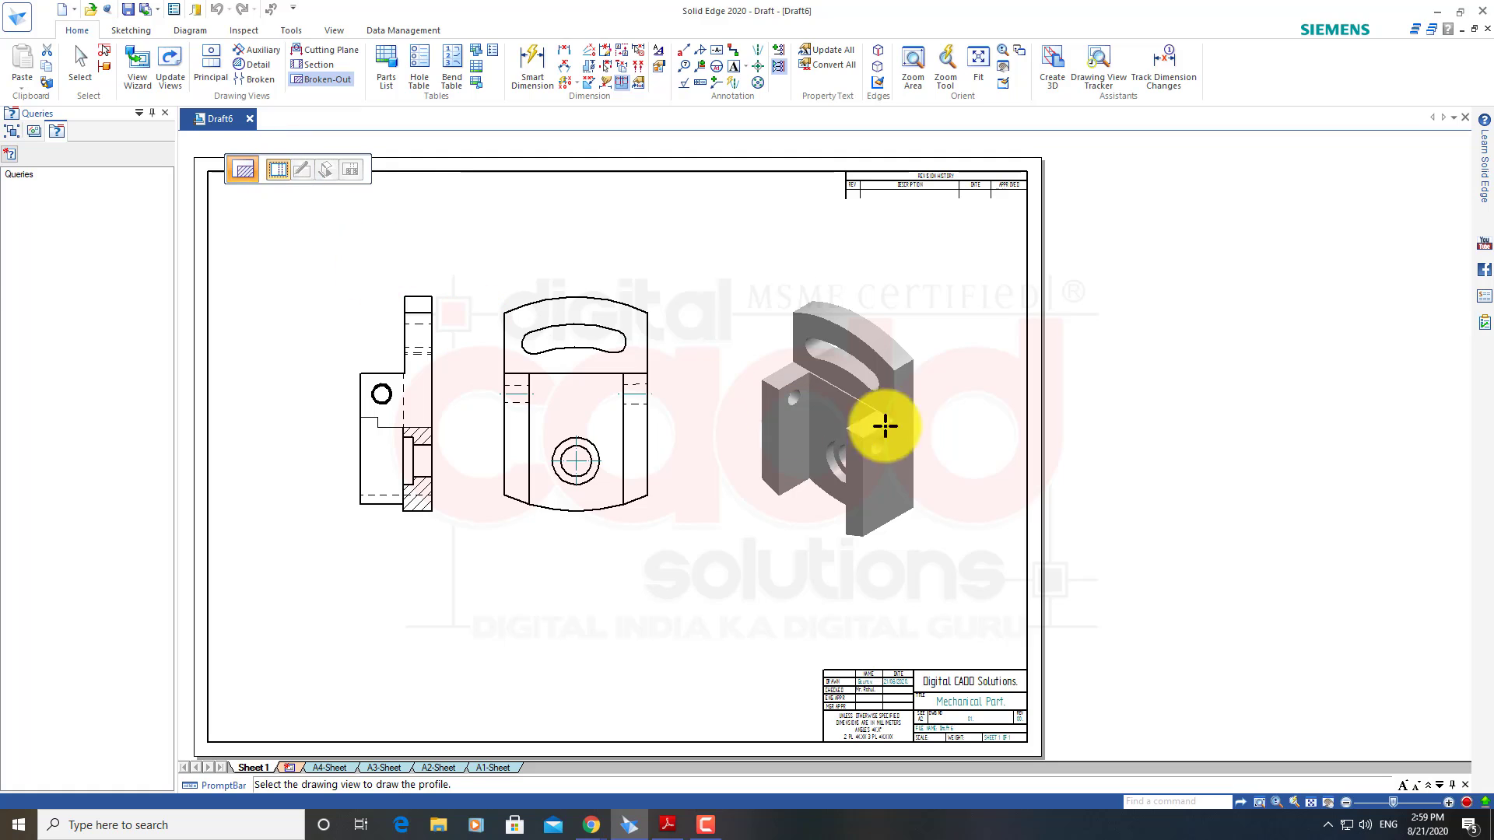
key(Escape)
click(877, 460)
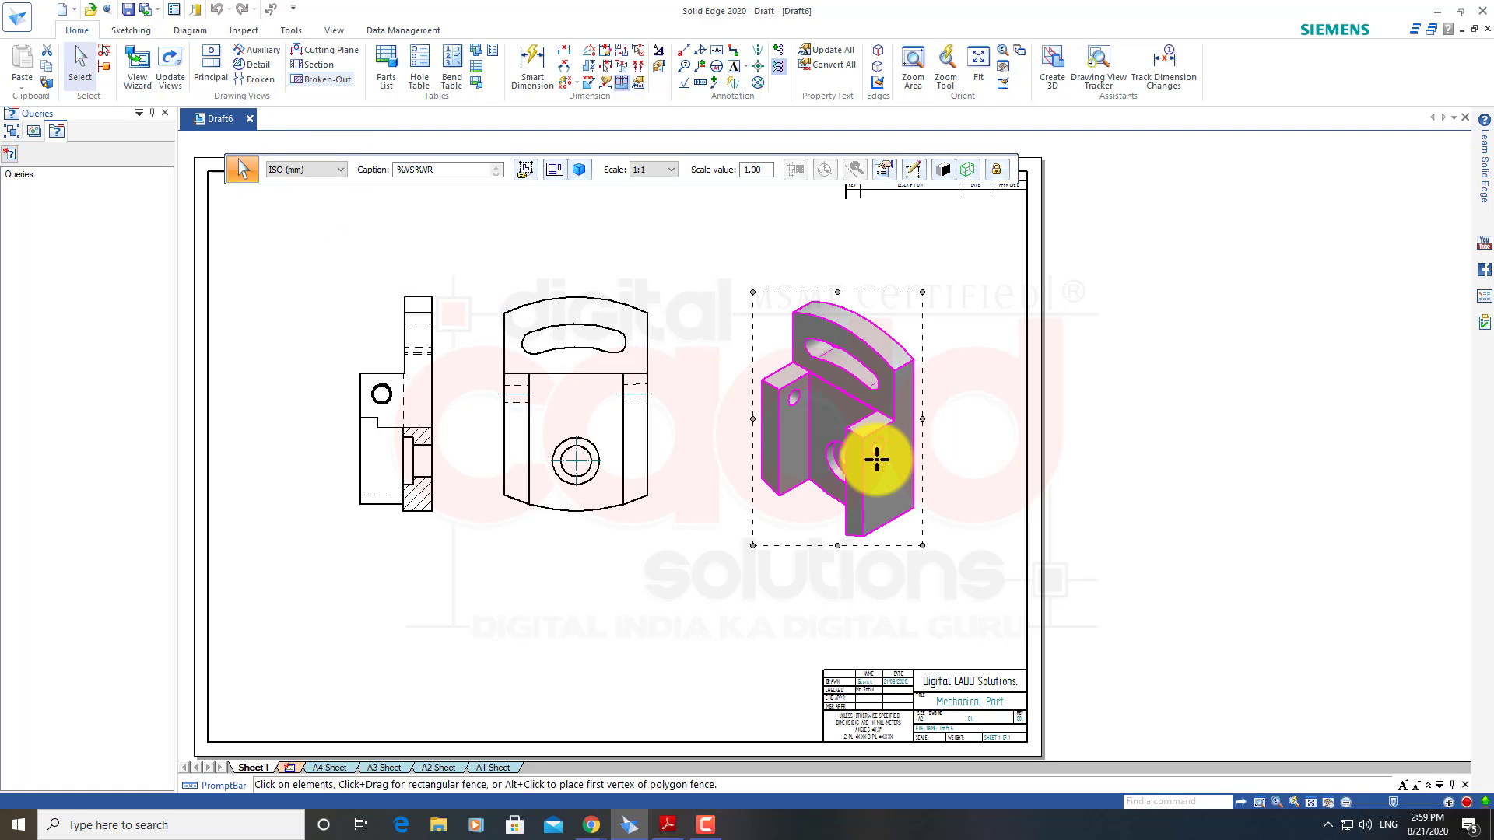
scroll(912, 452, up, 1)
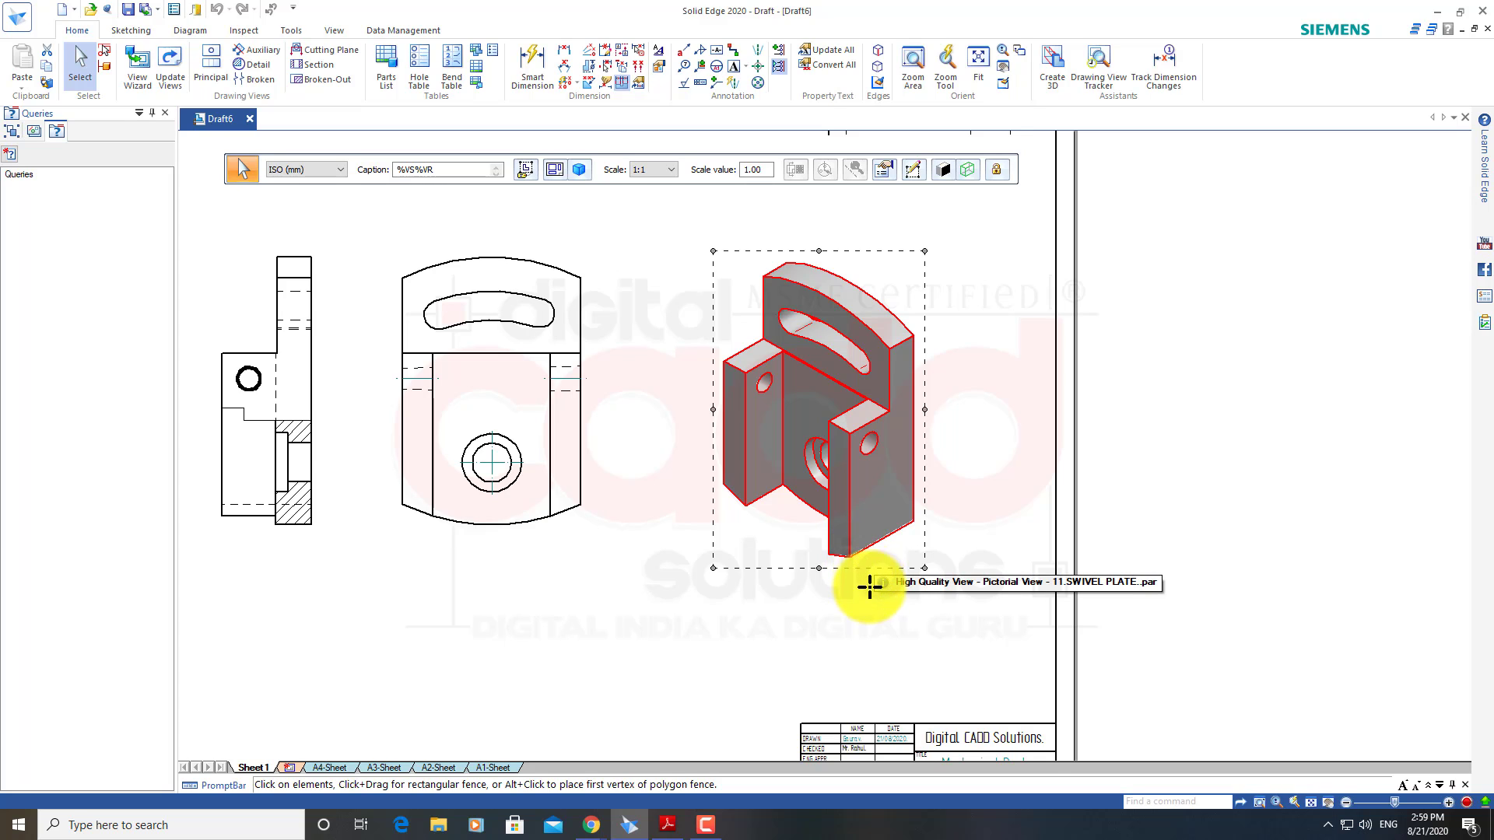
Cancel another broken-out attempt and switch the pictorial view to Trimetric View
click(312, 81)
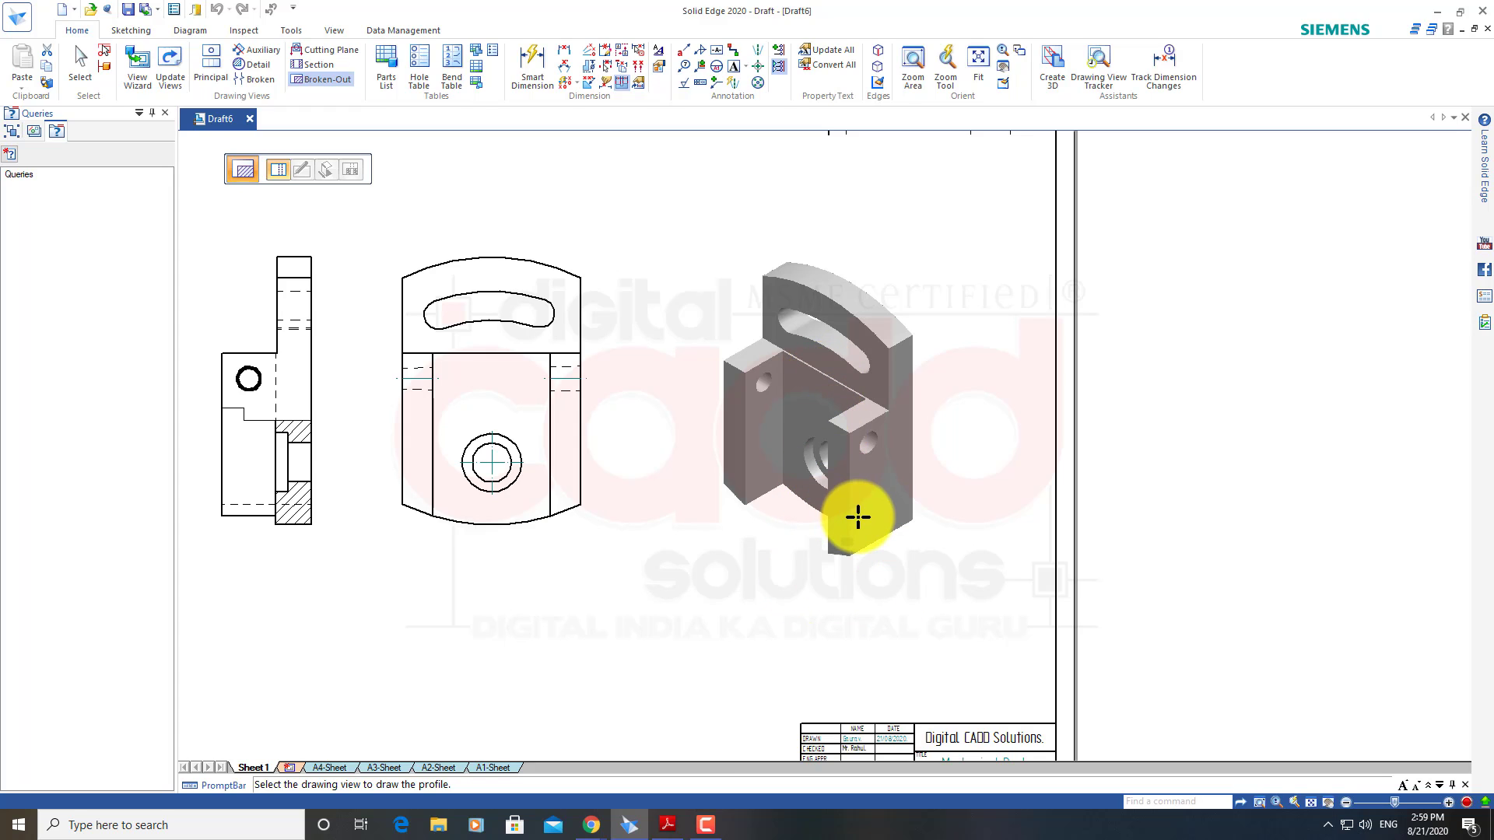
key(Escape)
click(852, 426)
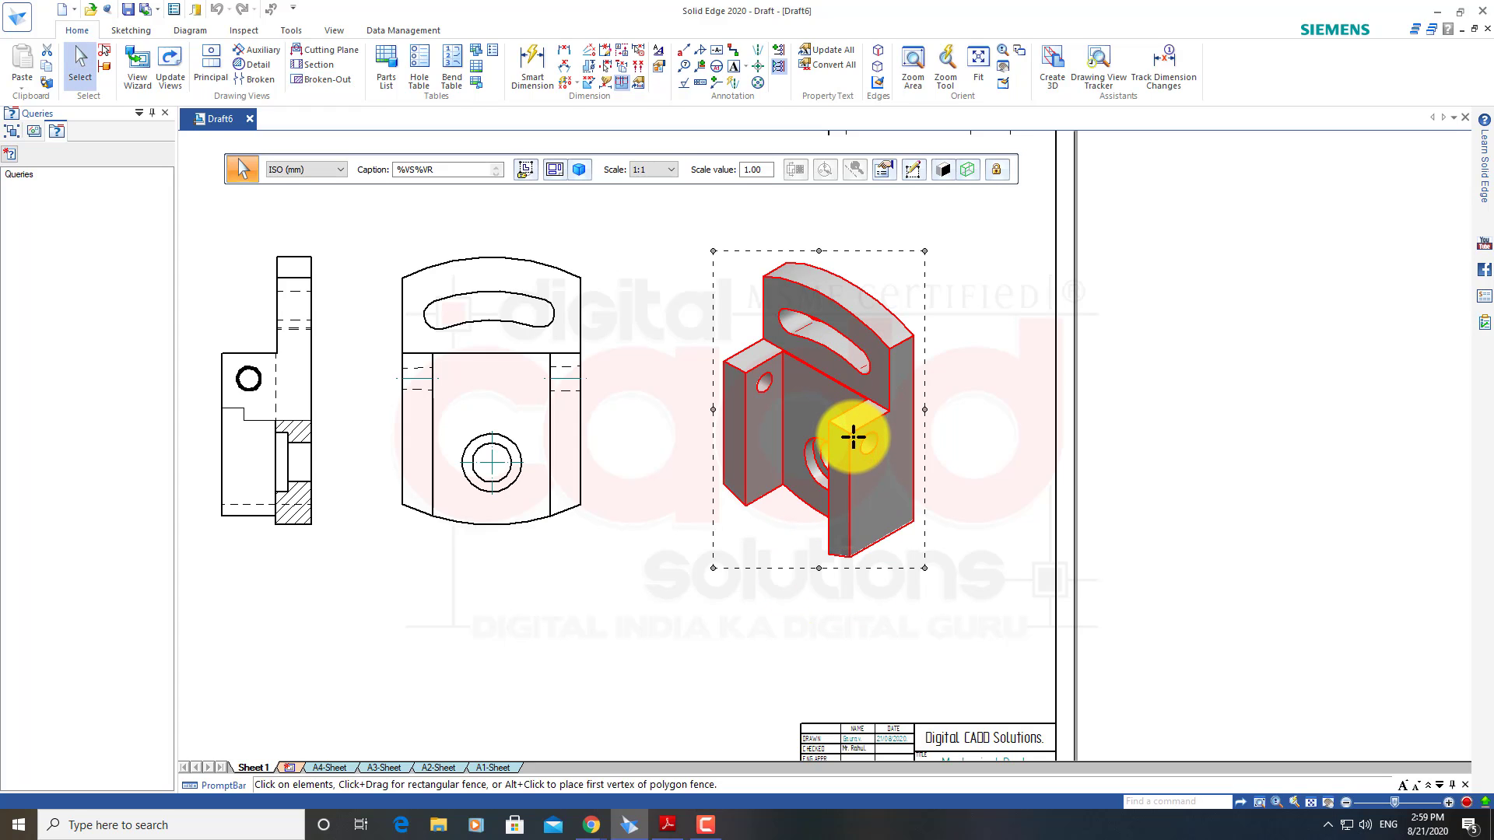
click(580, 173)
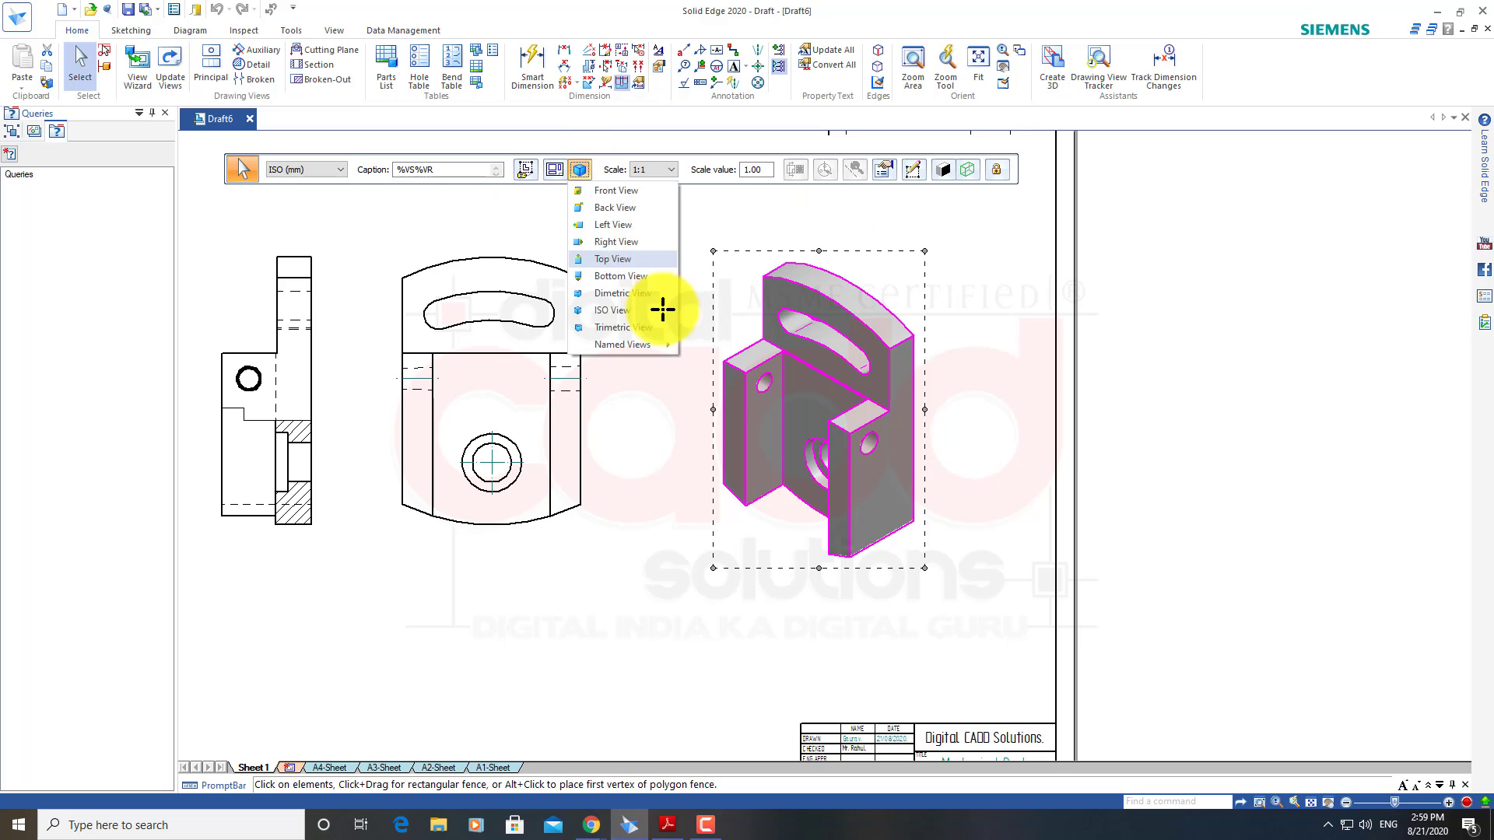
click(657, 324)
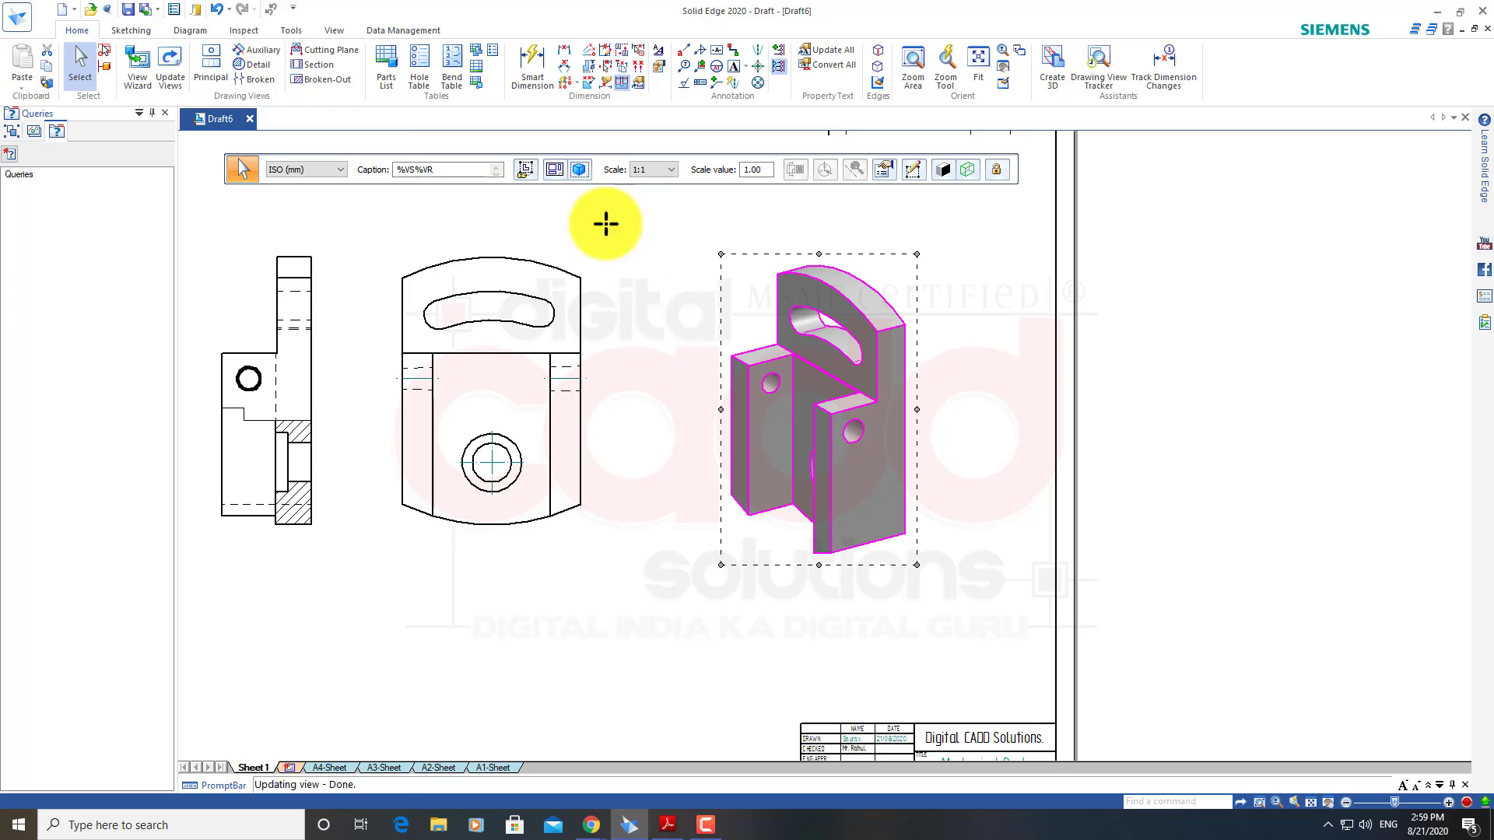
Abandon the broken-out section again and delete the shaded pictorial view
click(337, 78)
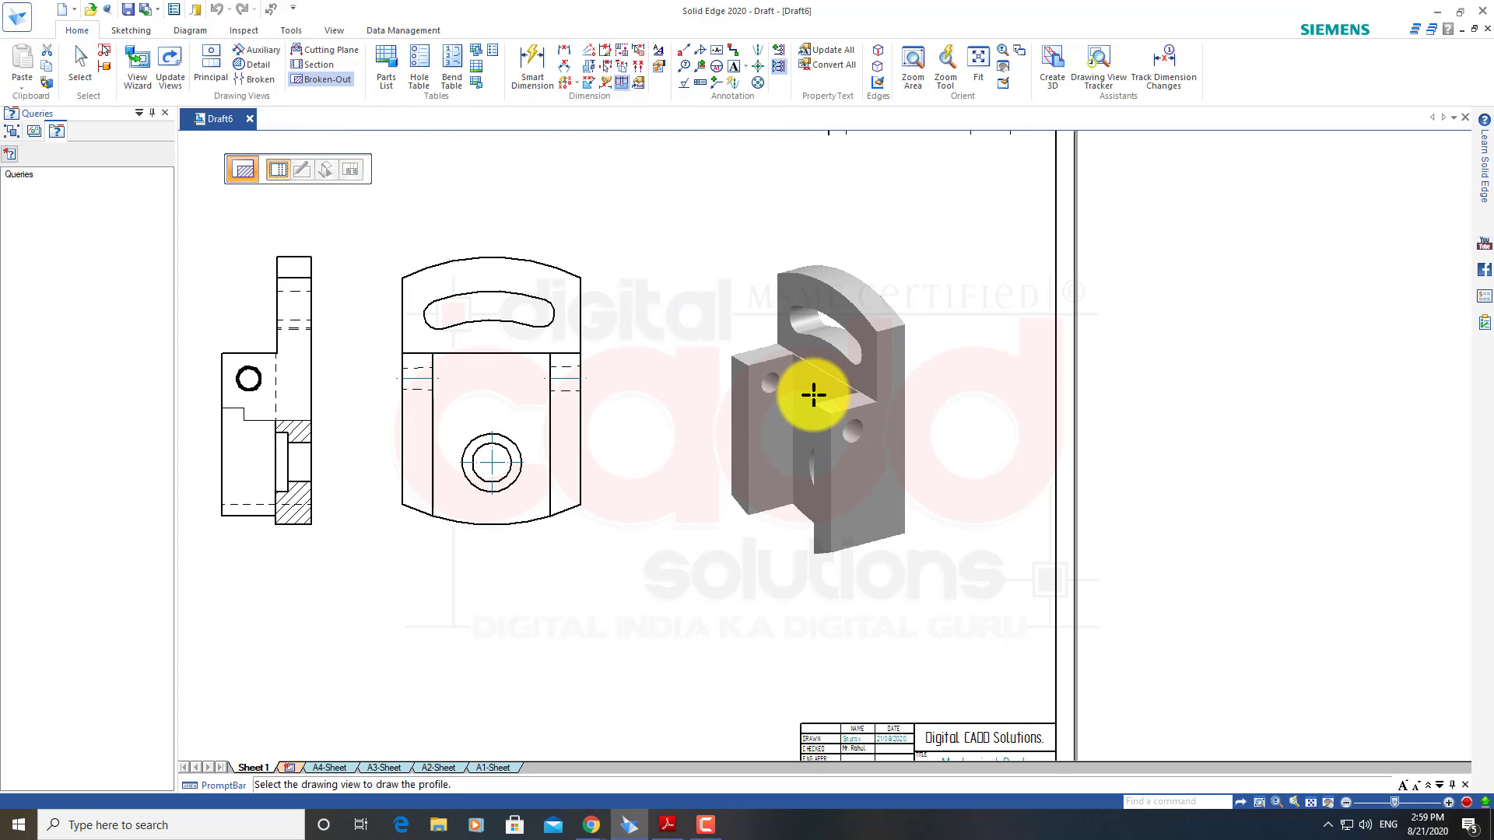
key(Escape)
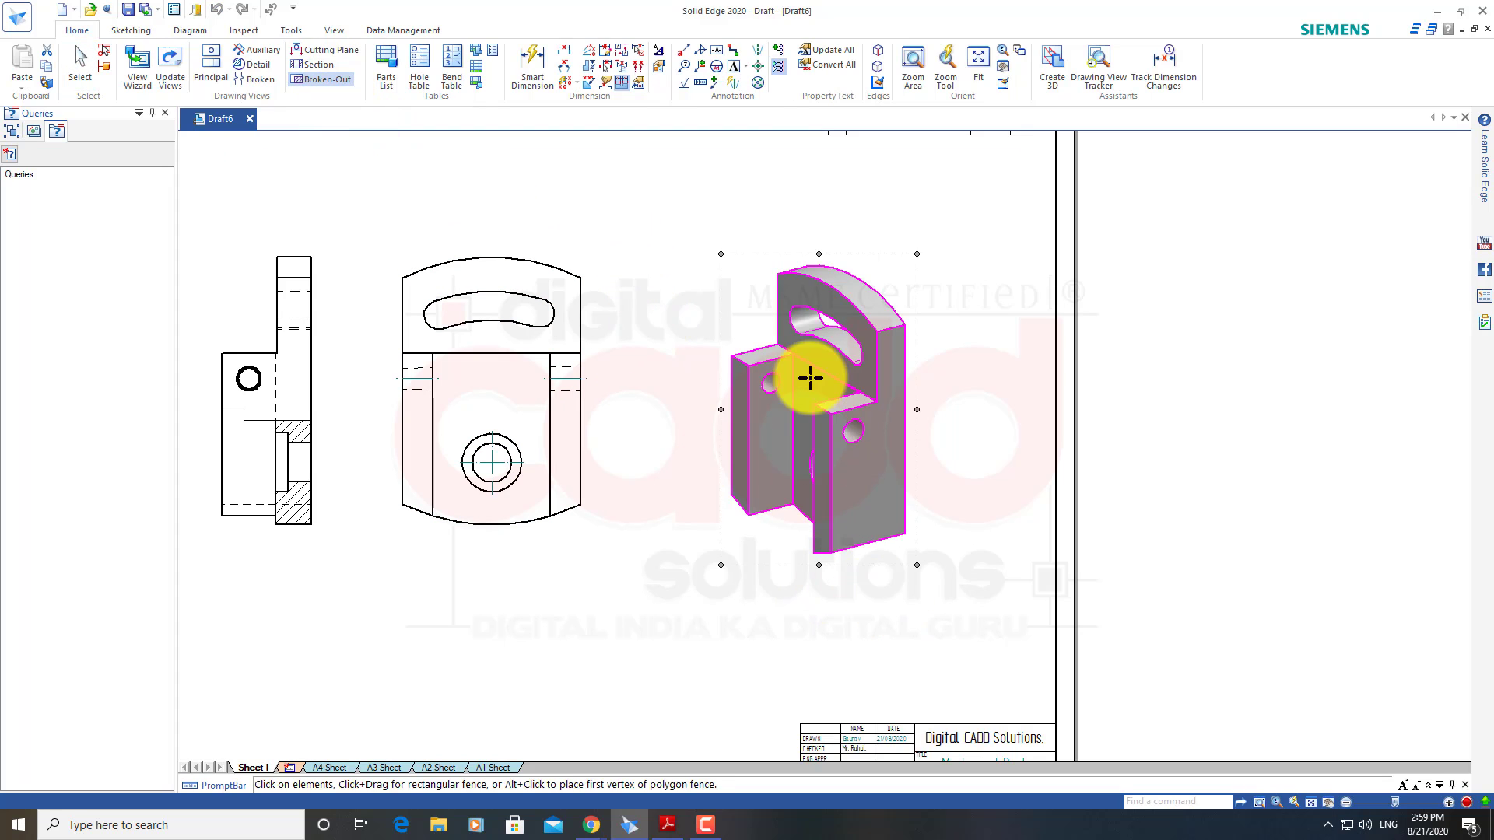
click(815, 405)
click(855, 468)
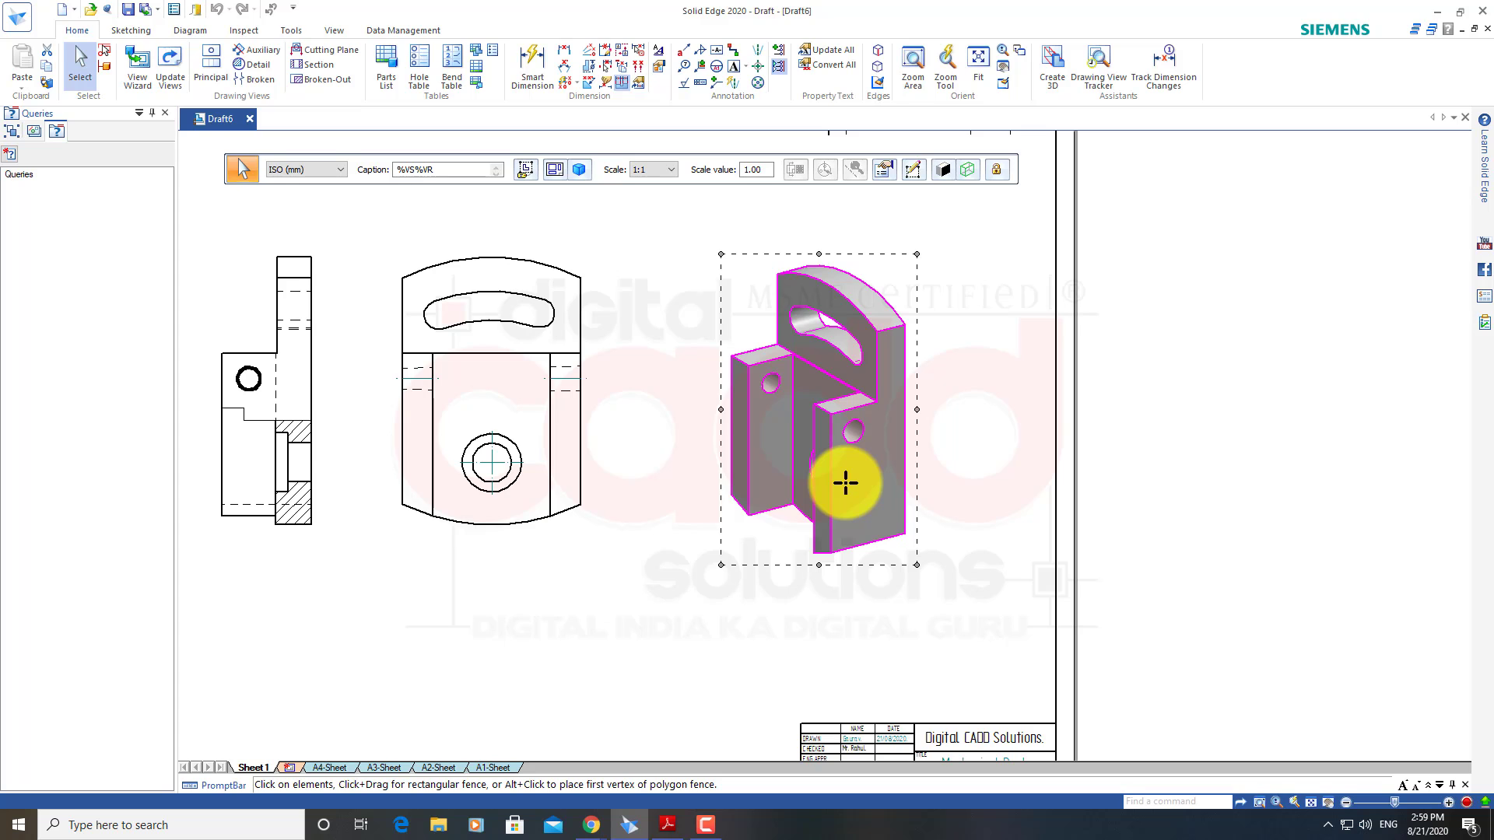
key(Delete)
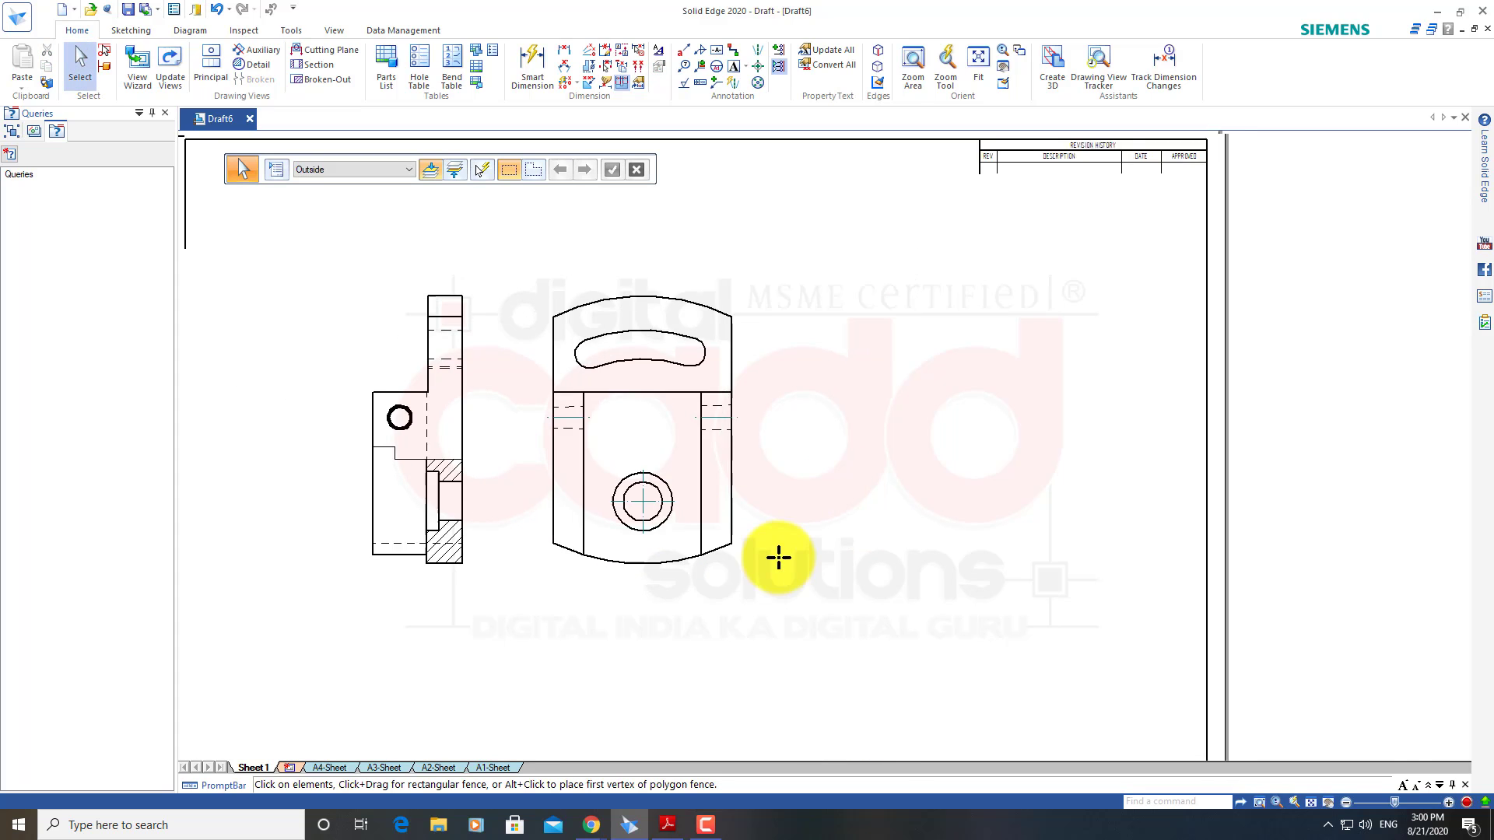
Start a View Wizard view of the 02.VERTICLE SLIDE part at 1:1 scale
scroll(487, 443, up, 4)
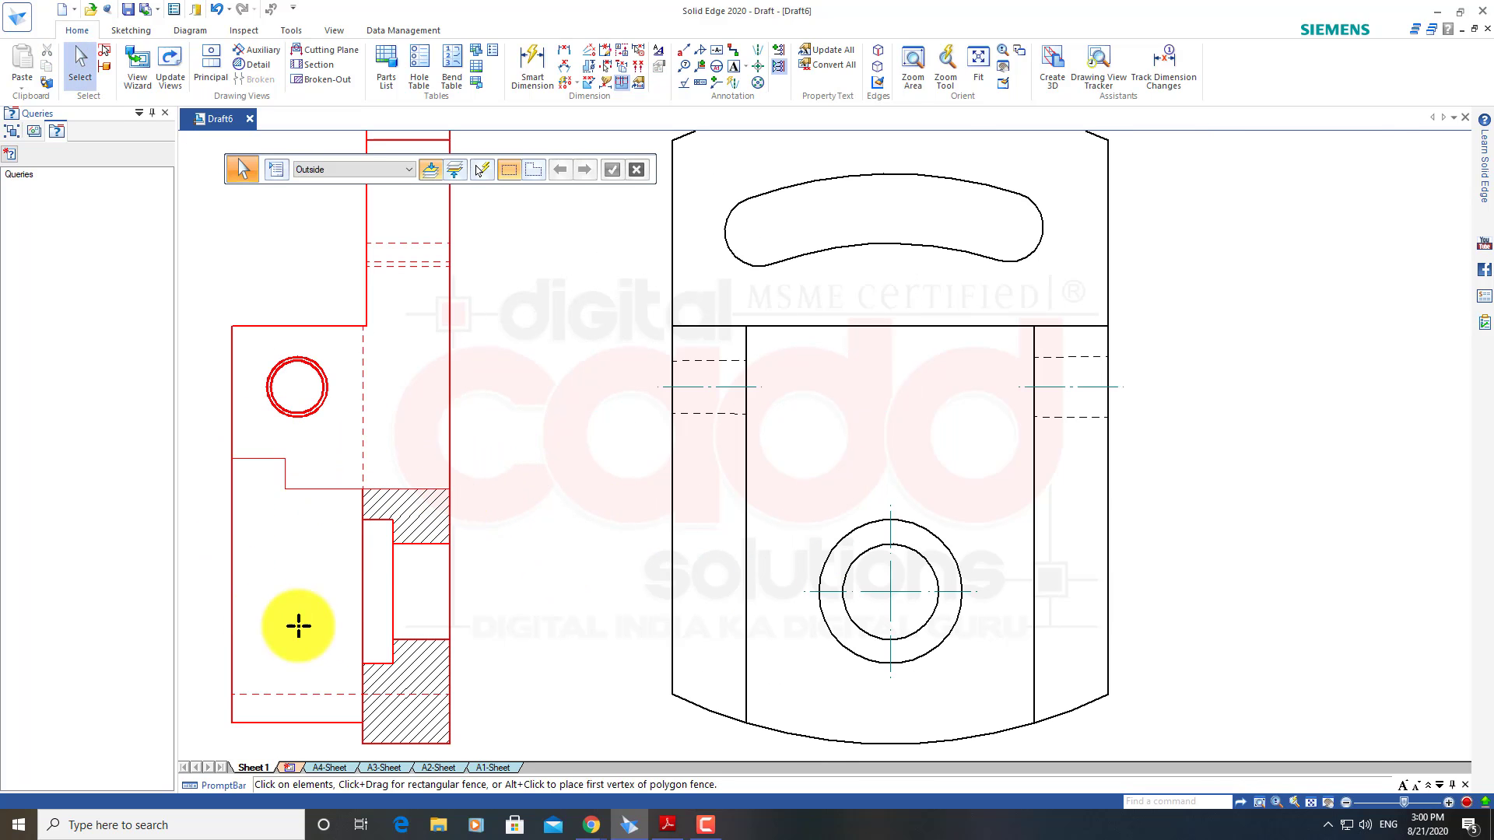
scroll(387, 522, down, 3)
scroll(684, 670, down, 3)
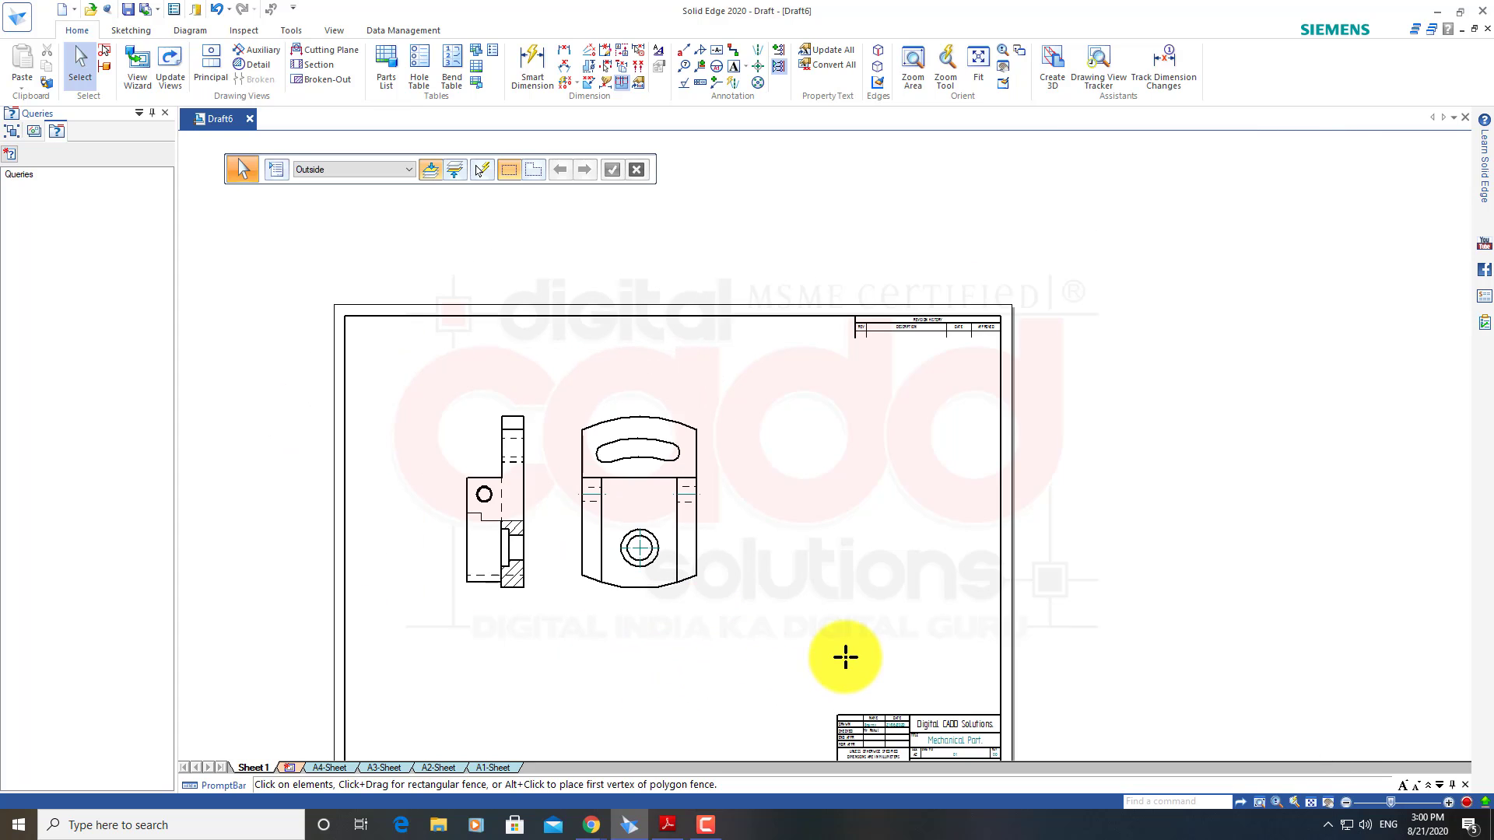
scroll(389, 435, up, 1)
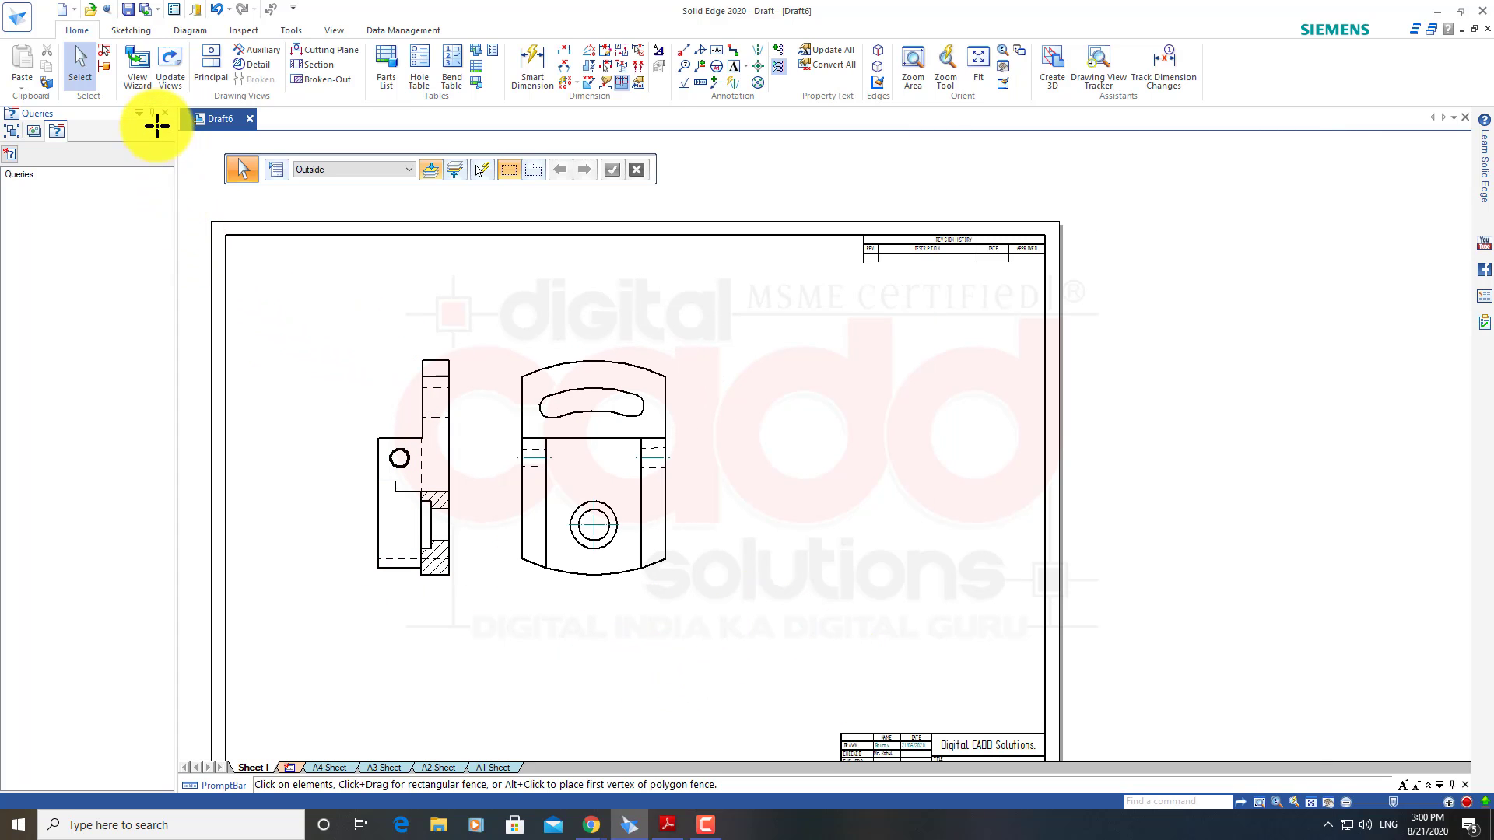
click(140, 75)
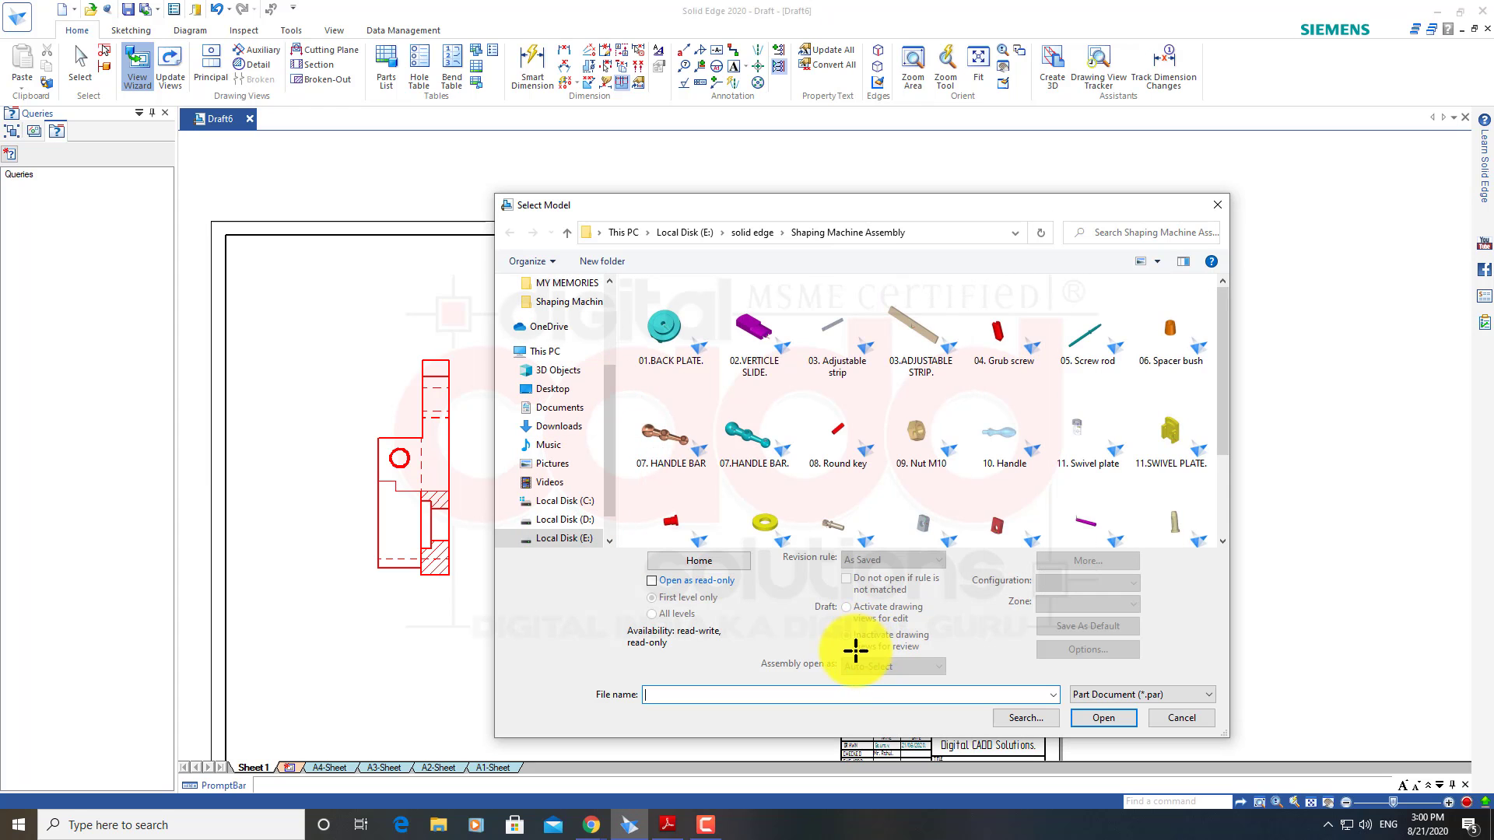
double_click(776, 350)
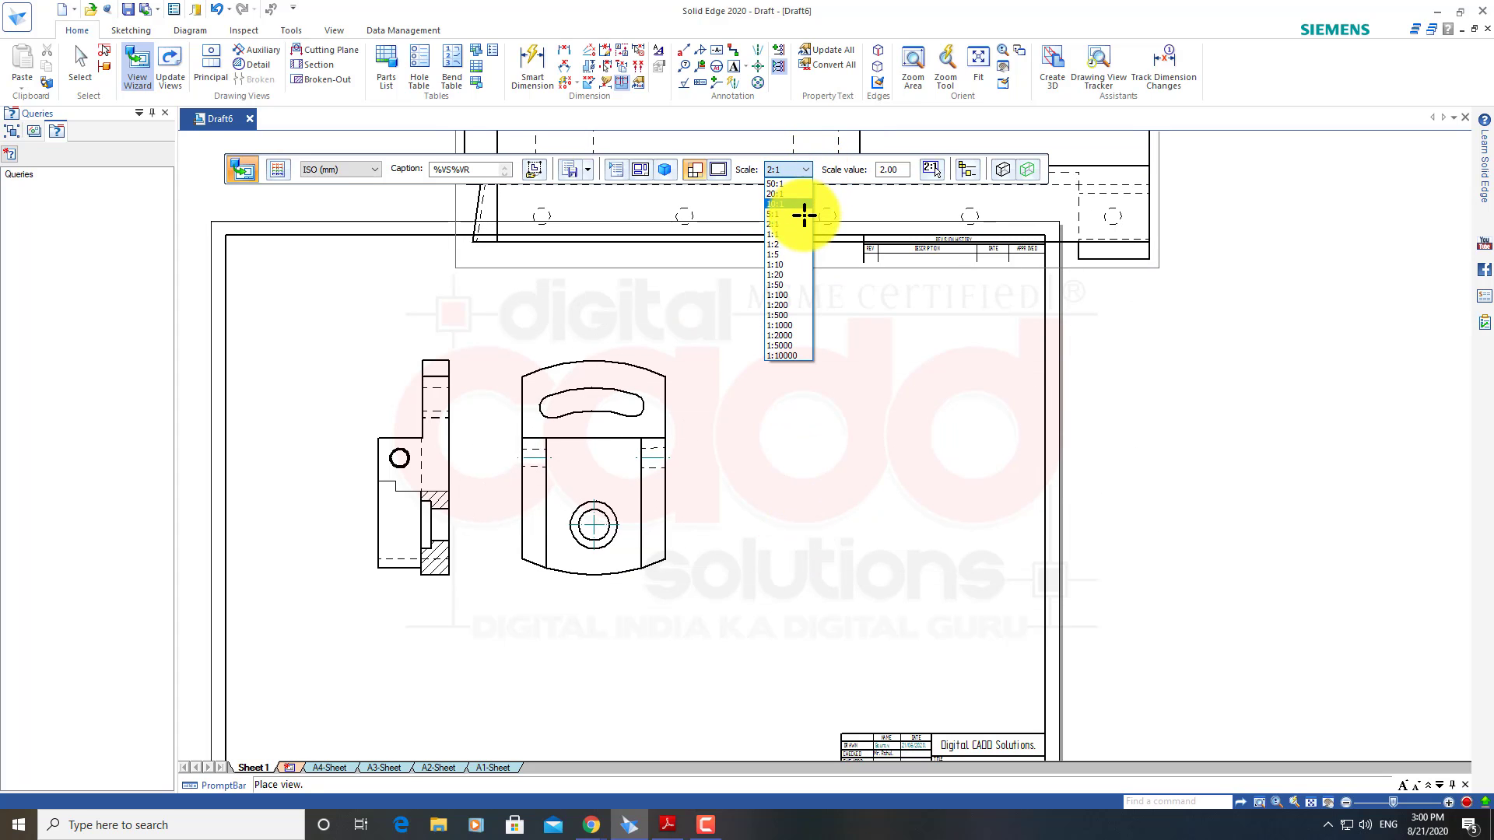
click(797, 233)
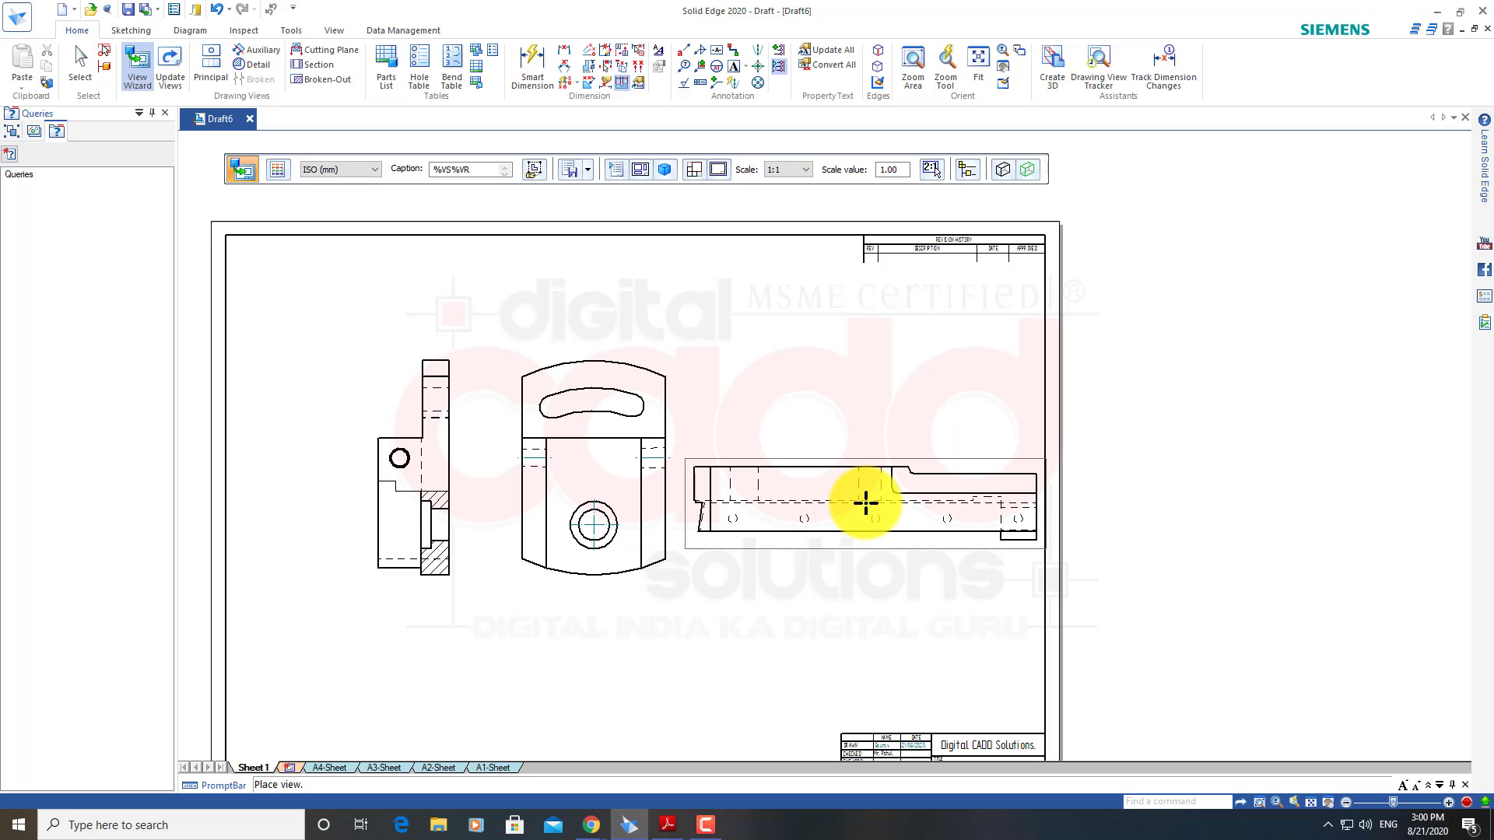
Place the slide view, shift the original two views left, and move the slide view up-left
click(862, 502)
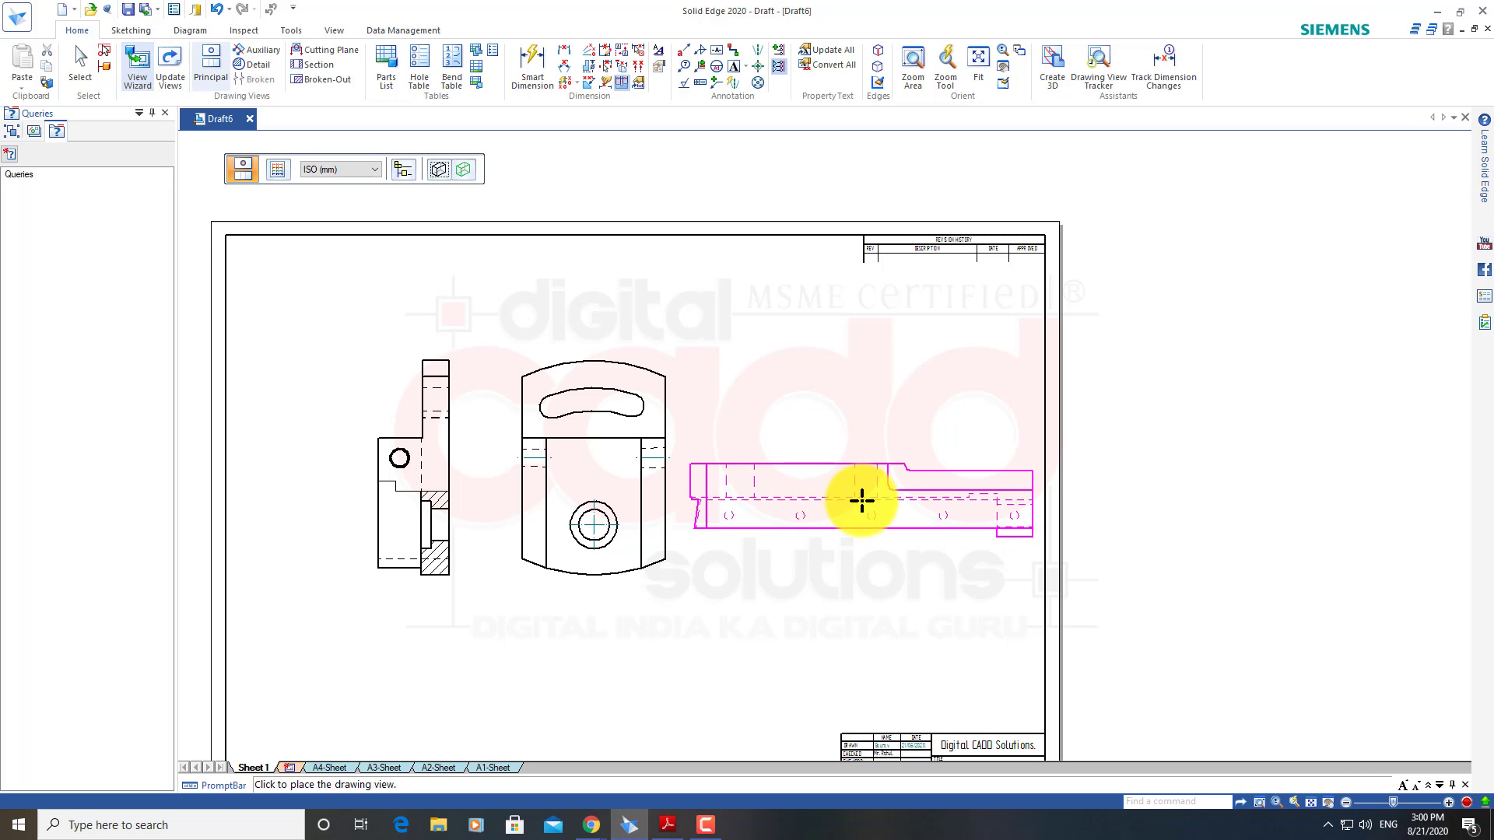
key(Escape)
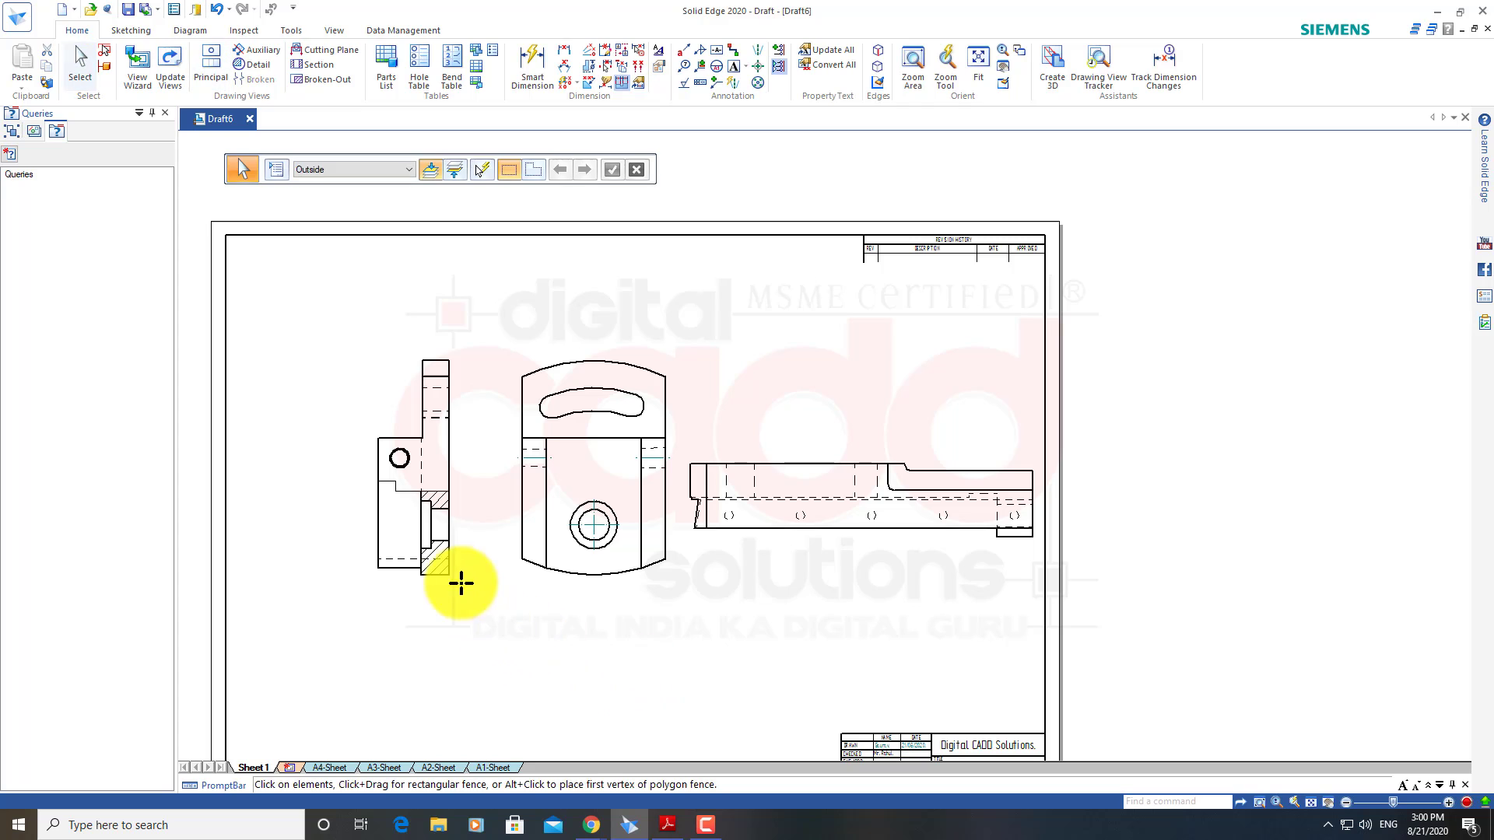
drag(446, 573, 333, 562)
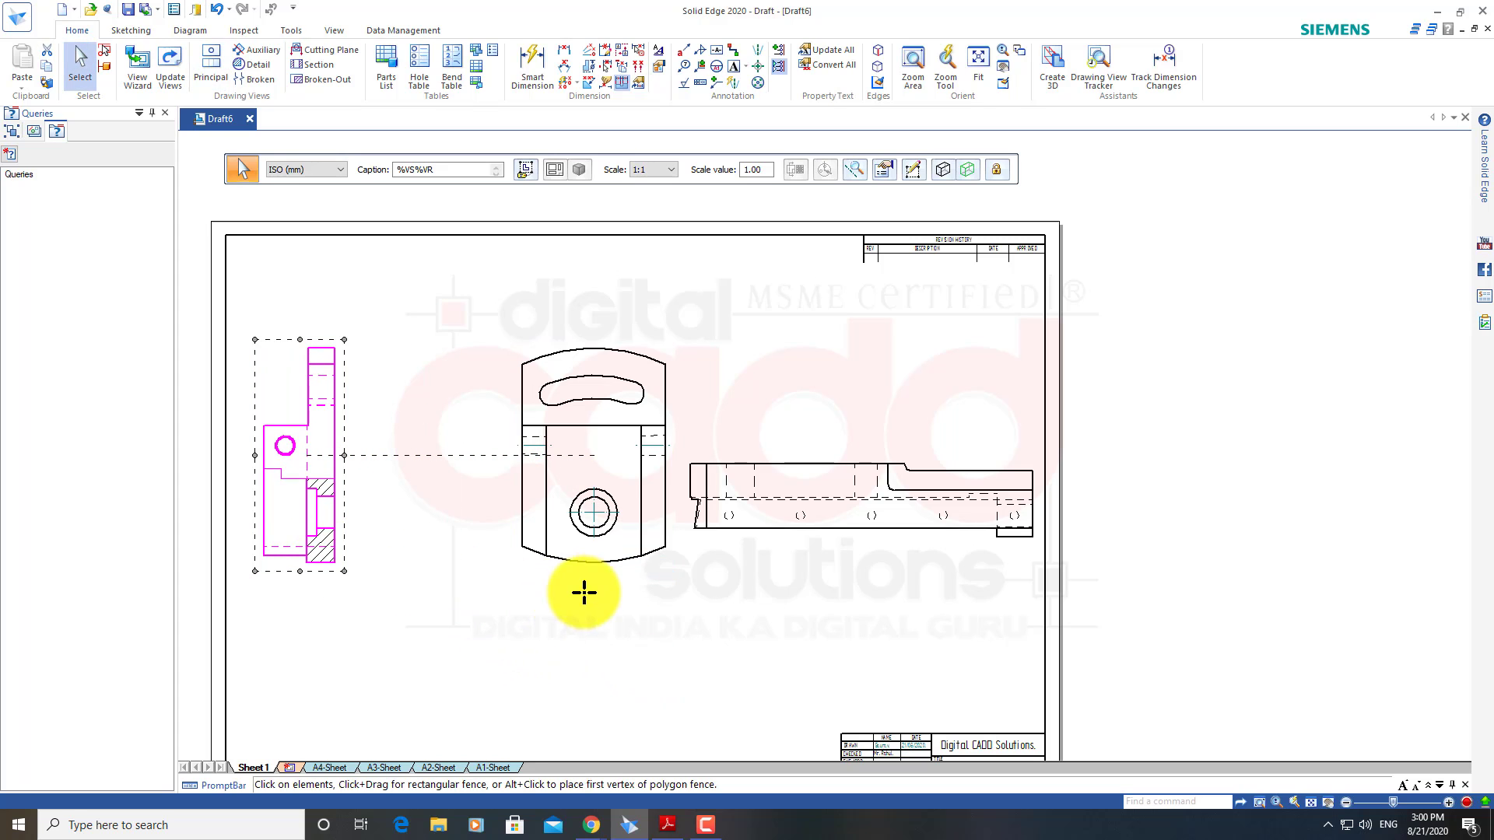
mouse_move(652, 550)
mouse_down()
mouse_move(537, 544)
mouse_move(554, 563)
mouse_up()
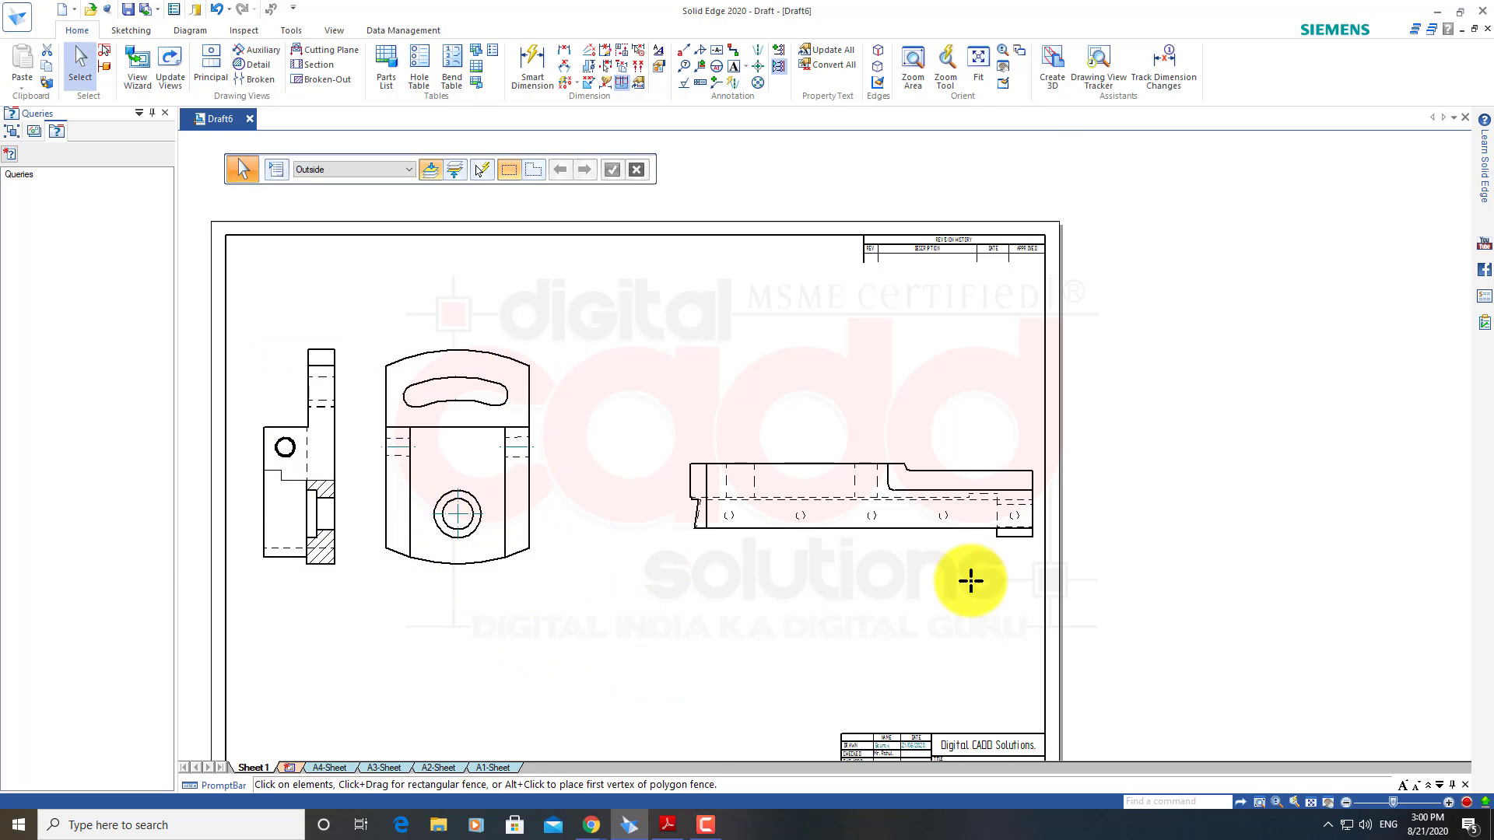
scroll(1080, 571, up, 2)
middle_drag(948, 584, 986, 537)
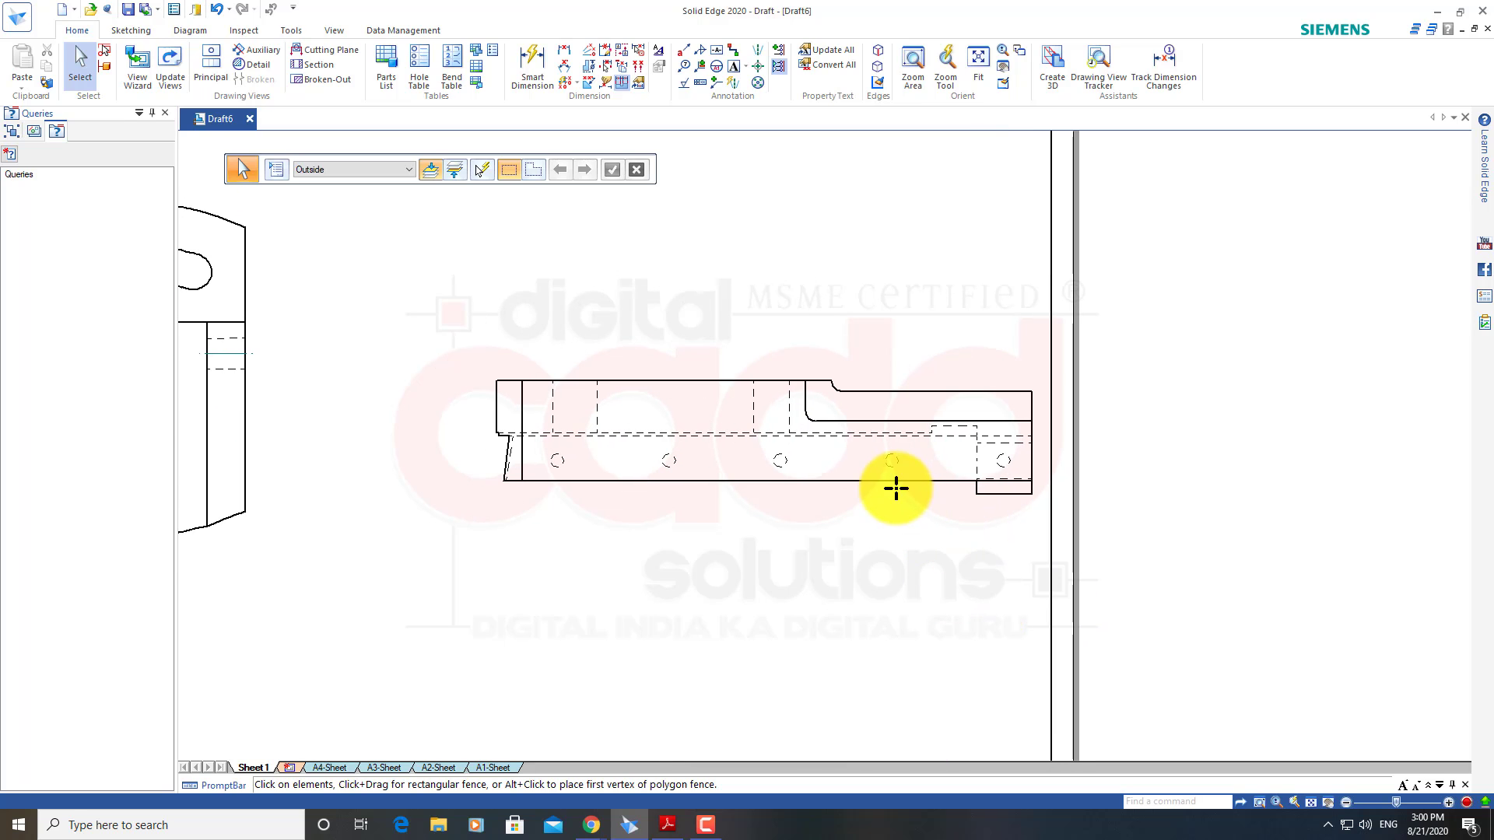
drag(874, 480, 757, 376)
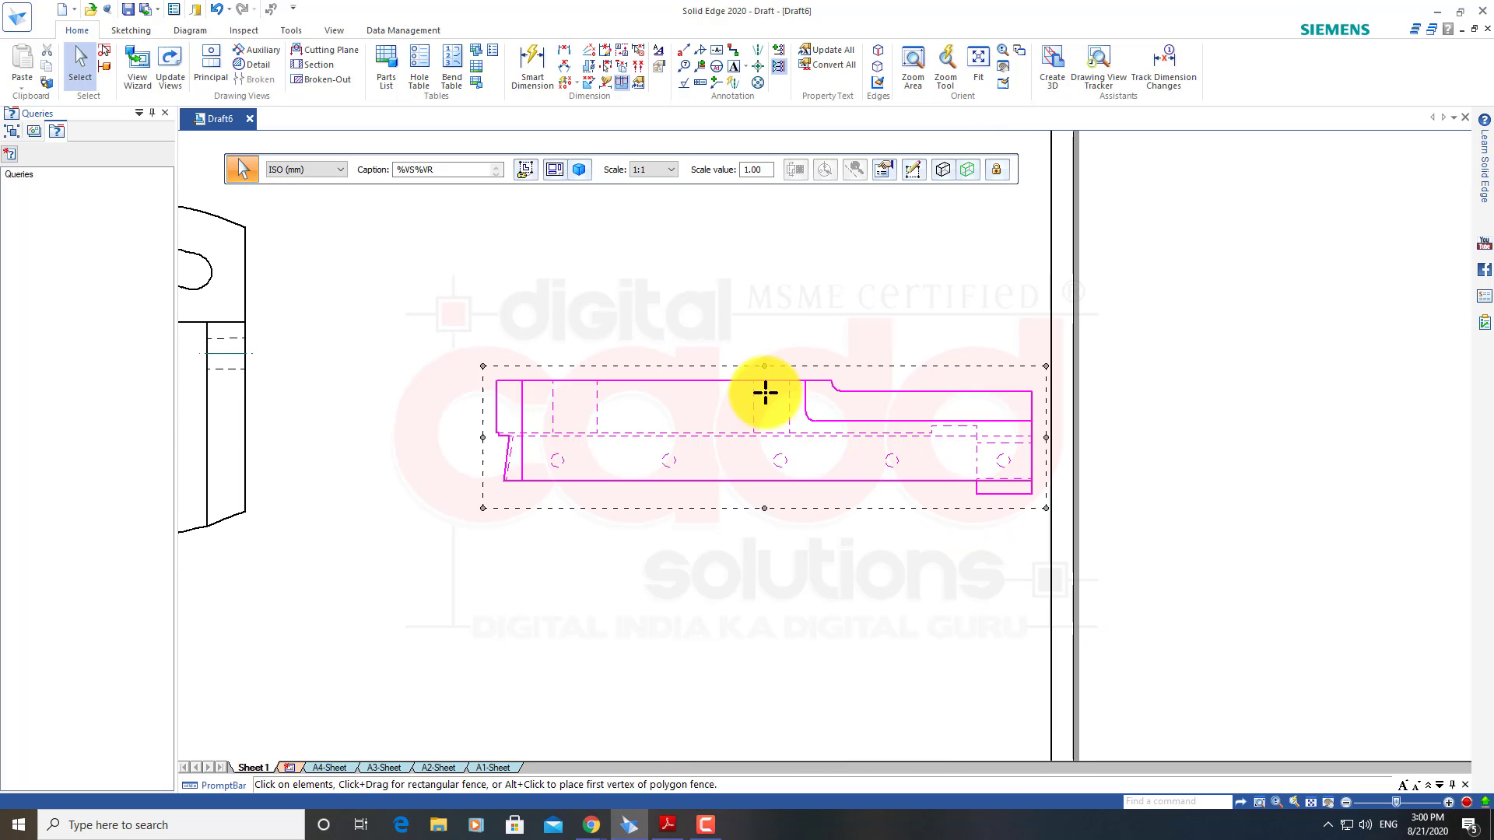
click(791, 510)
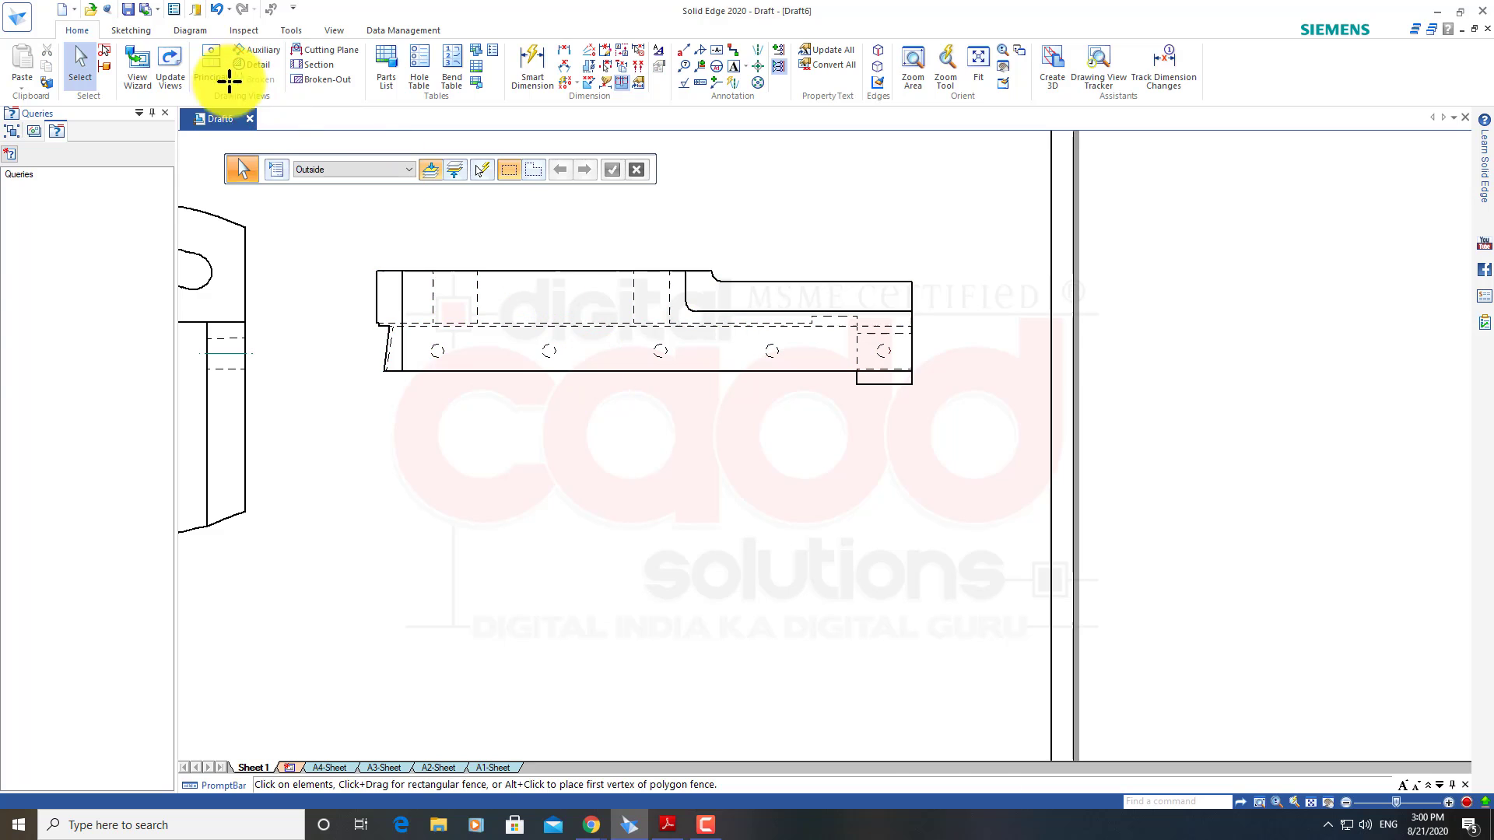
Project a second slide view directly below the first
click(204, 67)
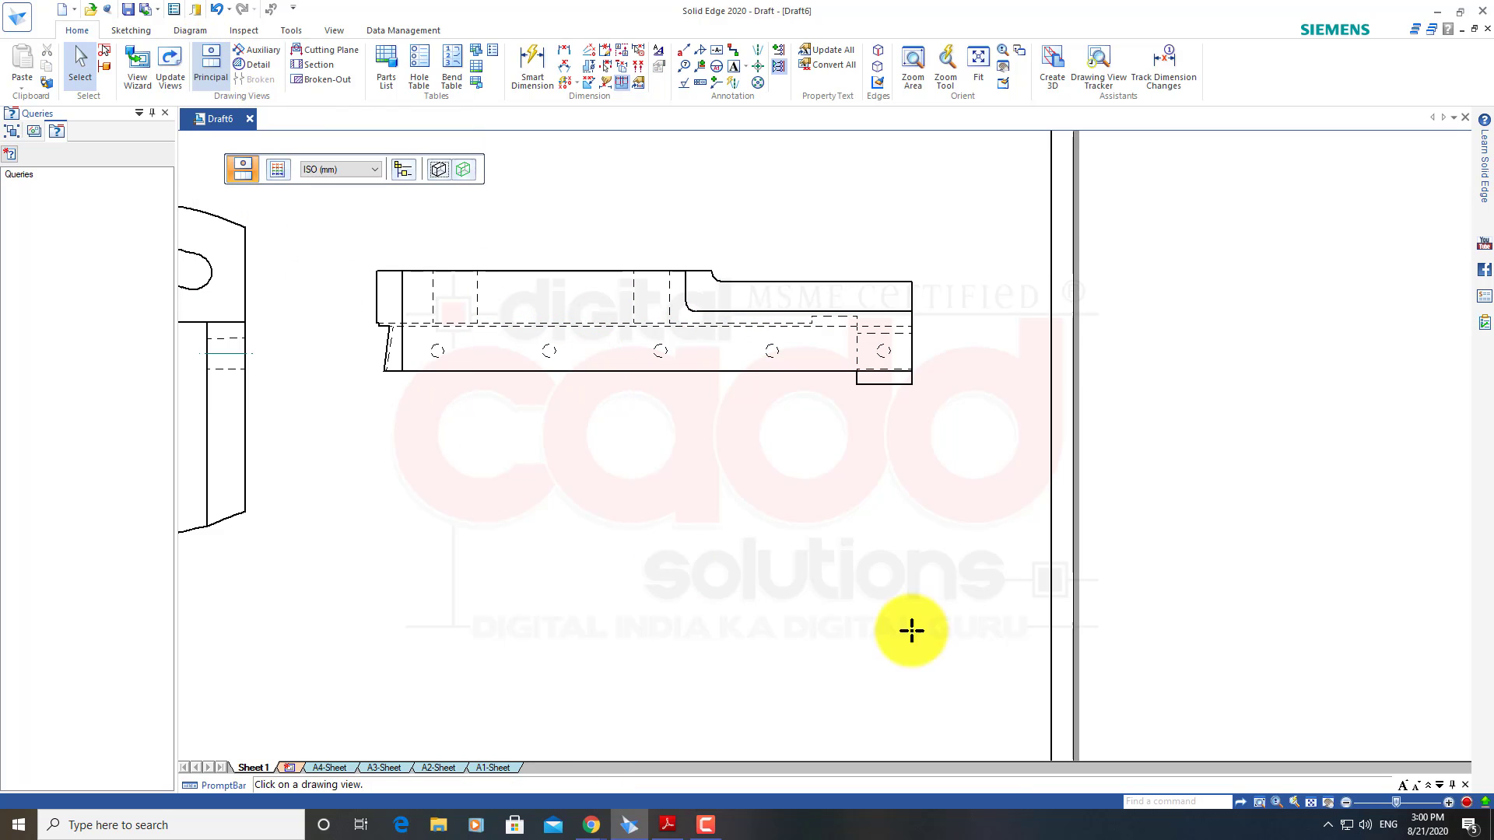
click(795, 375)
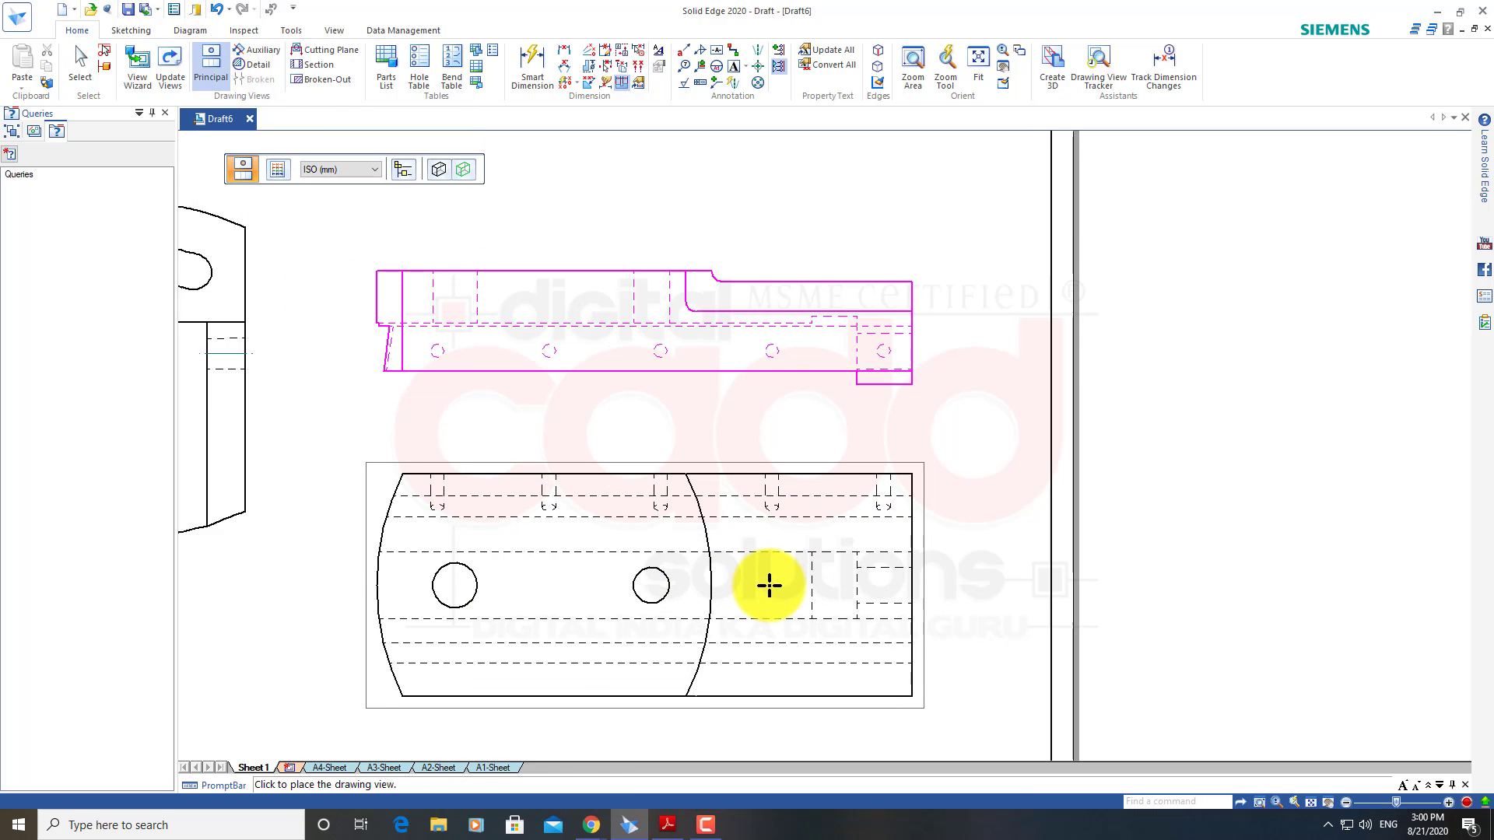
key(Escape)
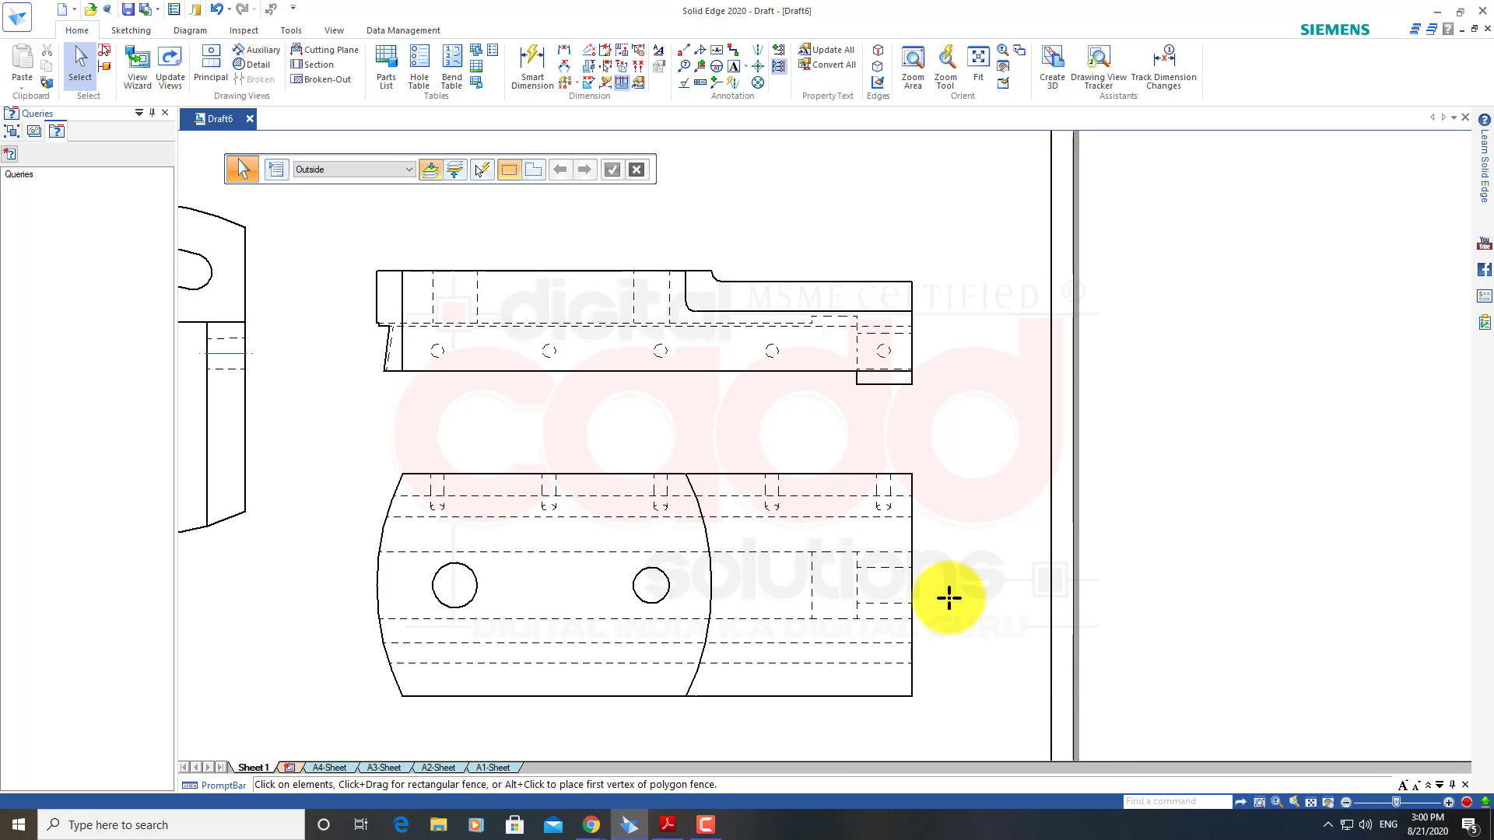
scroll(760, 600, down, 1)
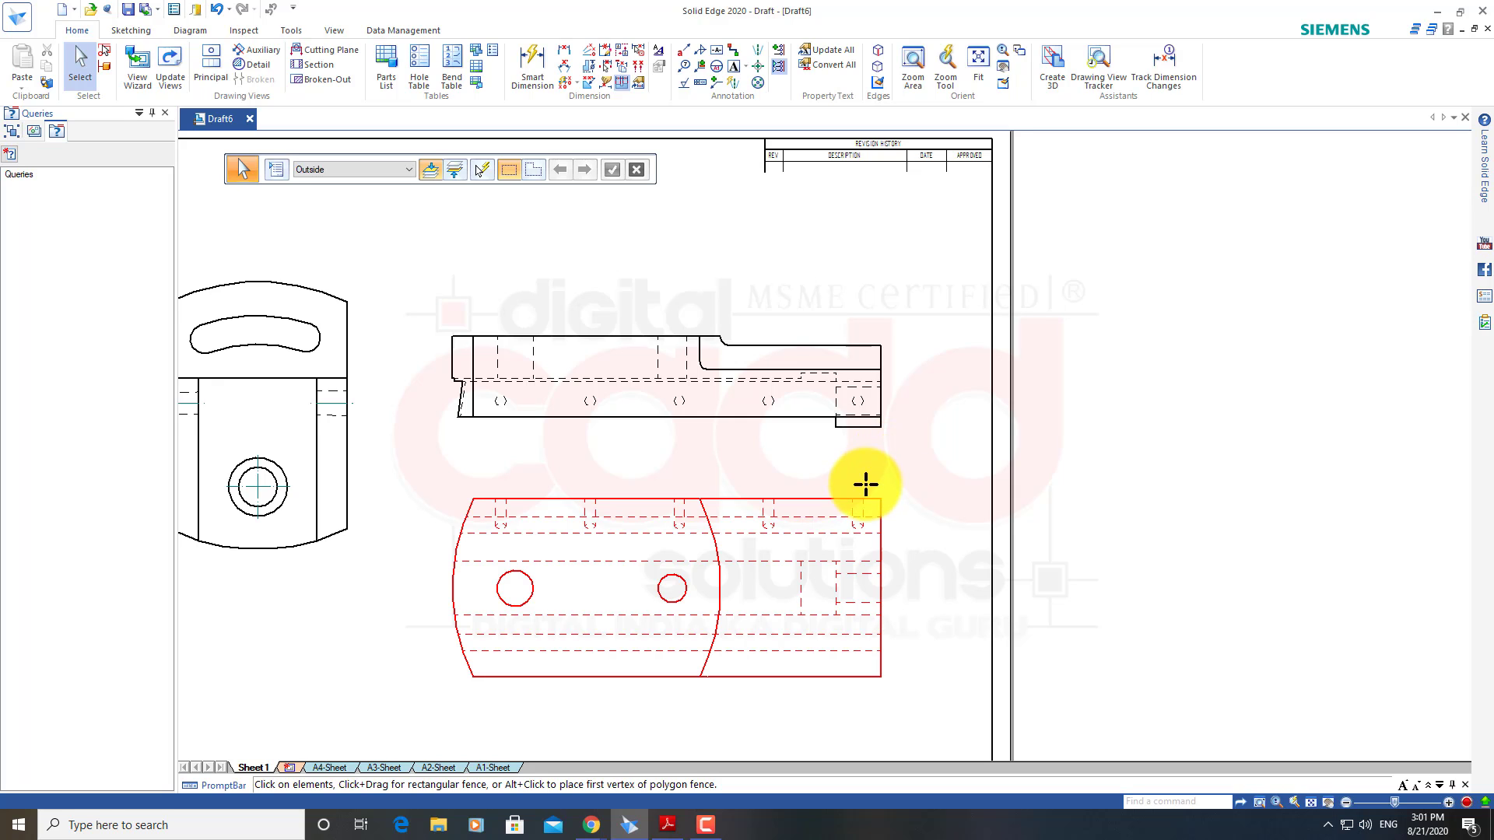
Add automatic centerlines and centre marks to the holes in both vertical slide views
click(736, 82)
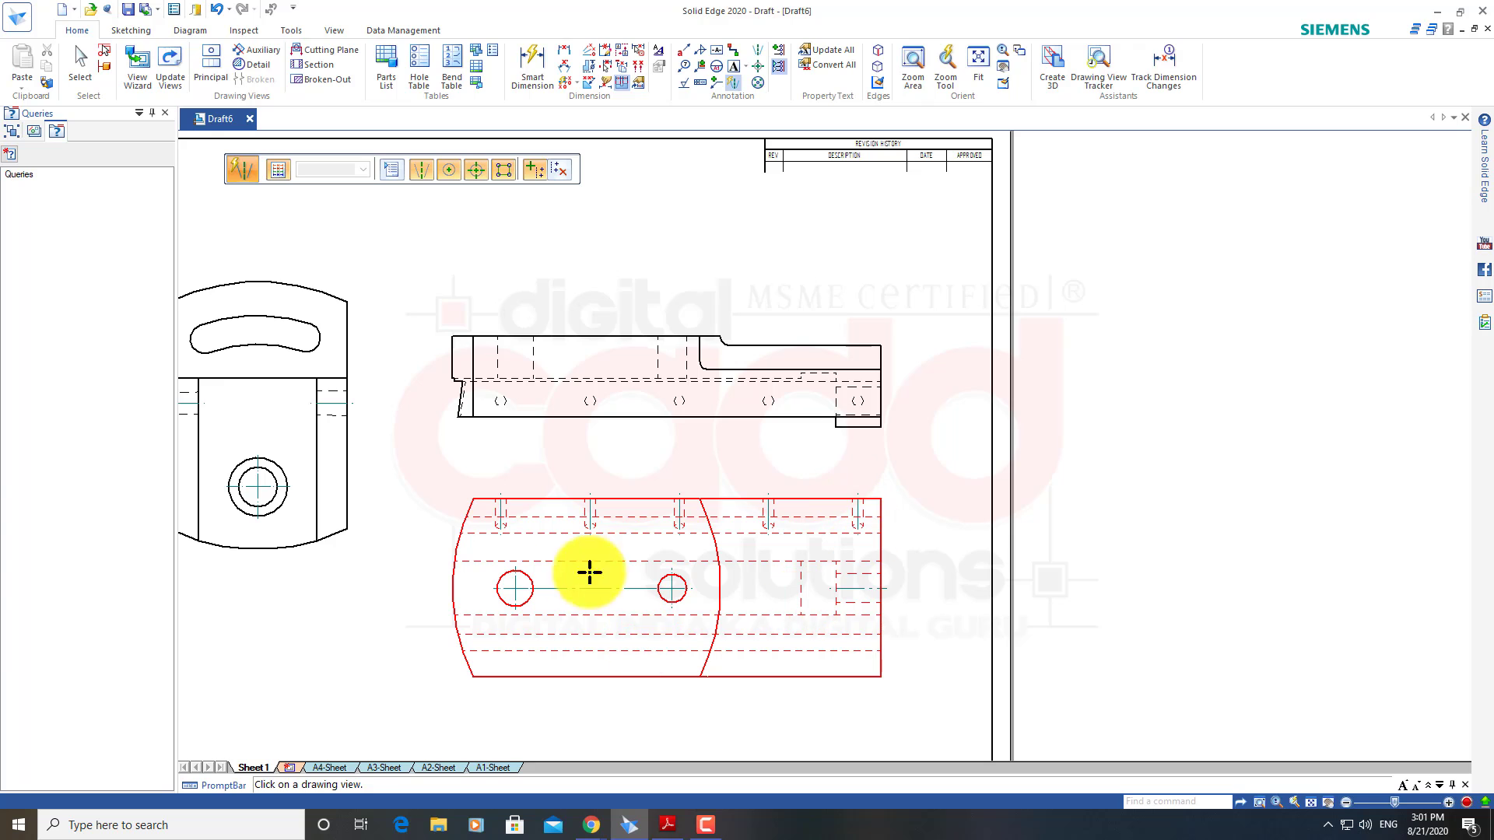
scroll(594, 558, up, 4)
scroll(677, 506, up, 2)
scroll(754, 454, down, 1)
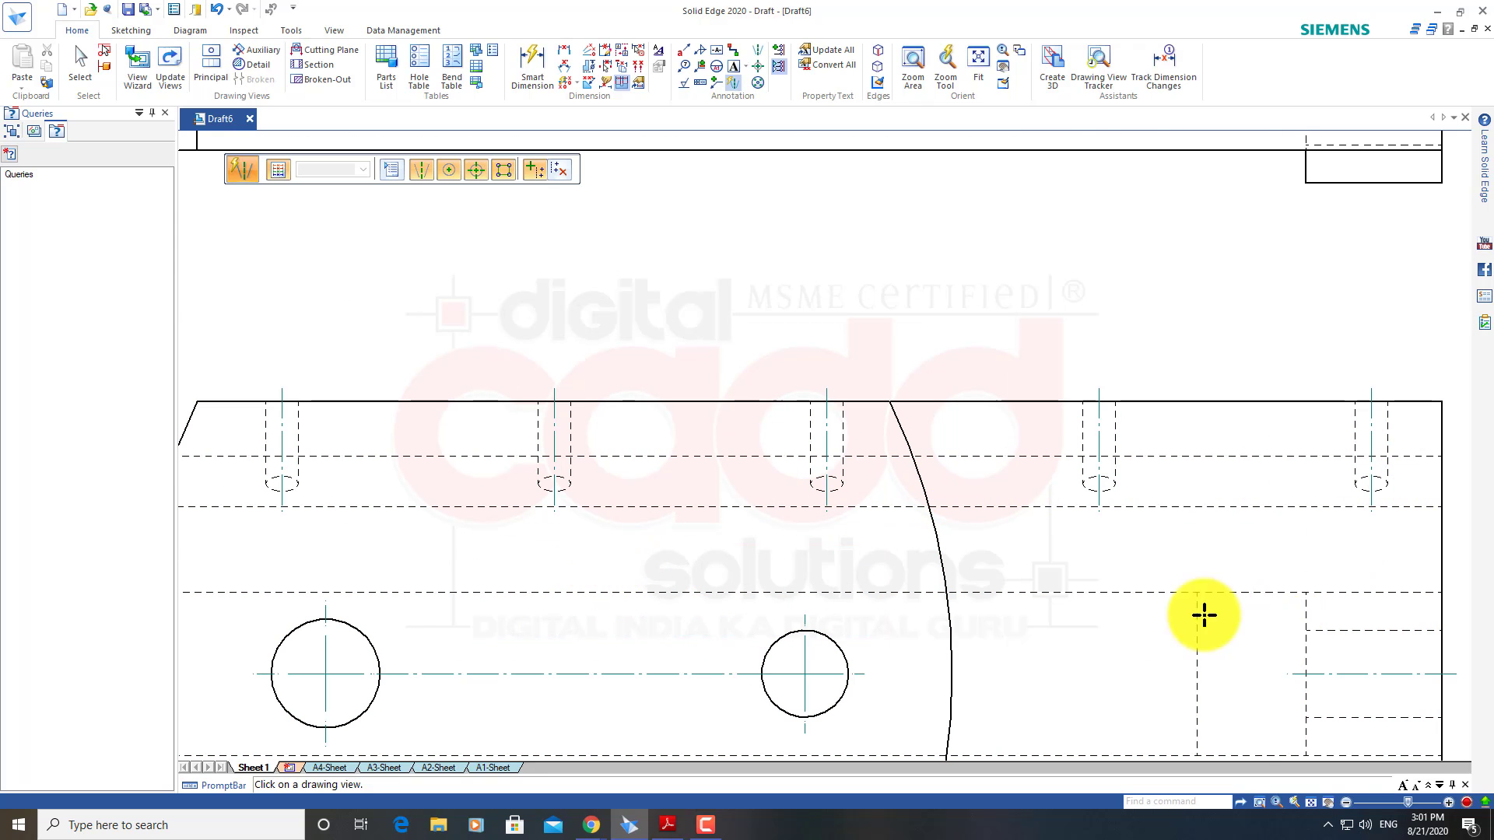
scroll(937, 607, down, 2)
scroll(1204, 661, down, 1)
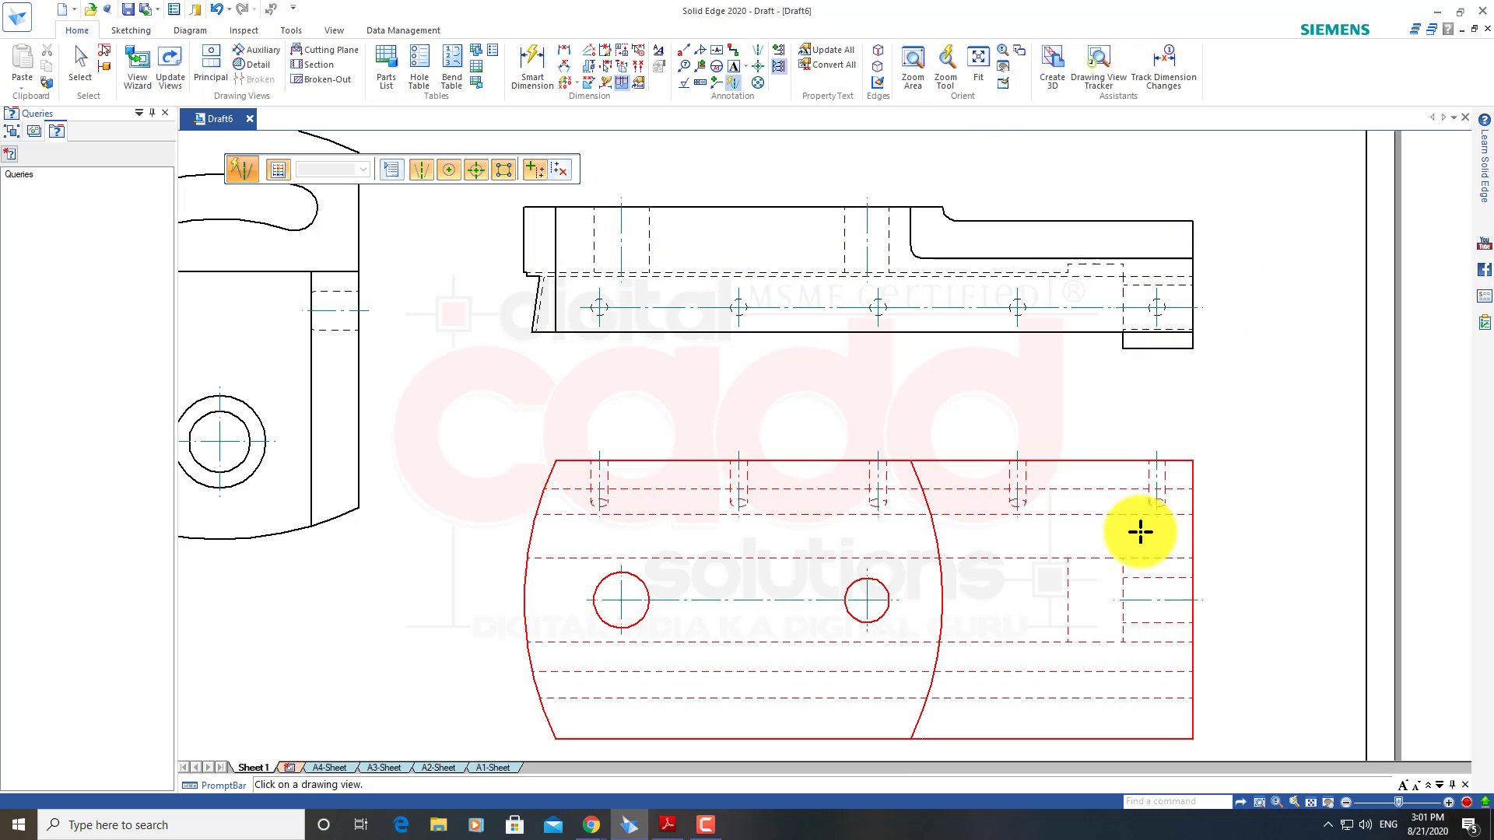
middle_drag(1141, 533, 996, 520)
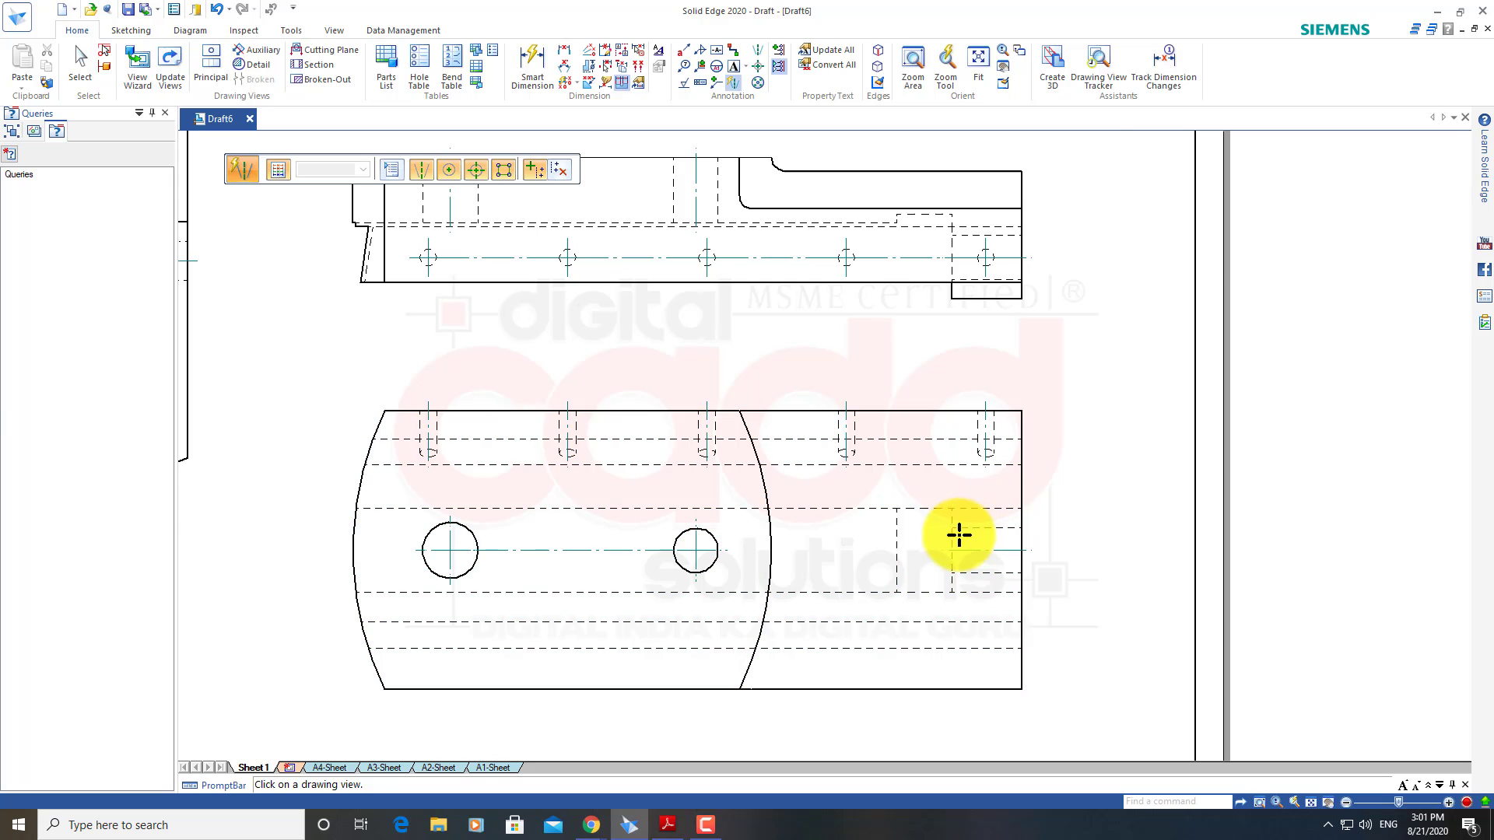
scroll(924, 574, down, 2)
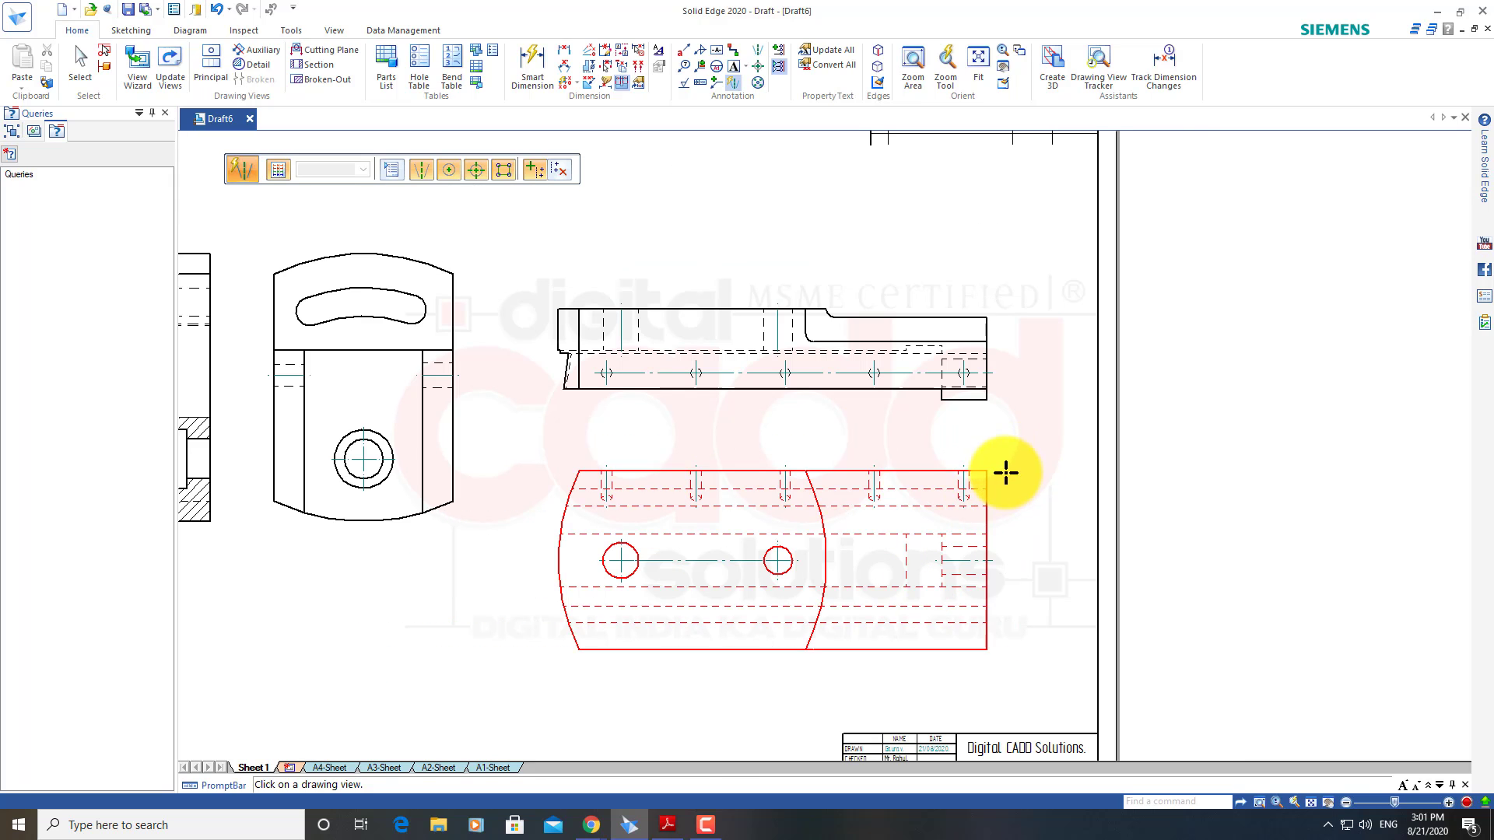
key(Escape)
scroll(1041, 472, up, 1)
middle_drag(1040, 479, 985, 477)
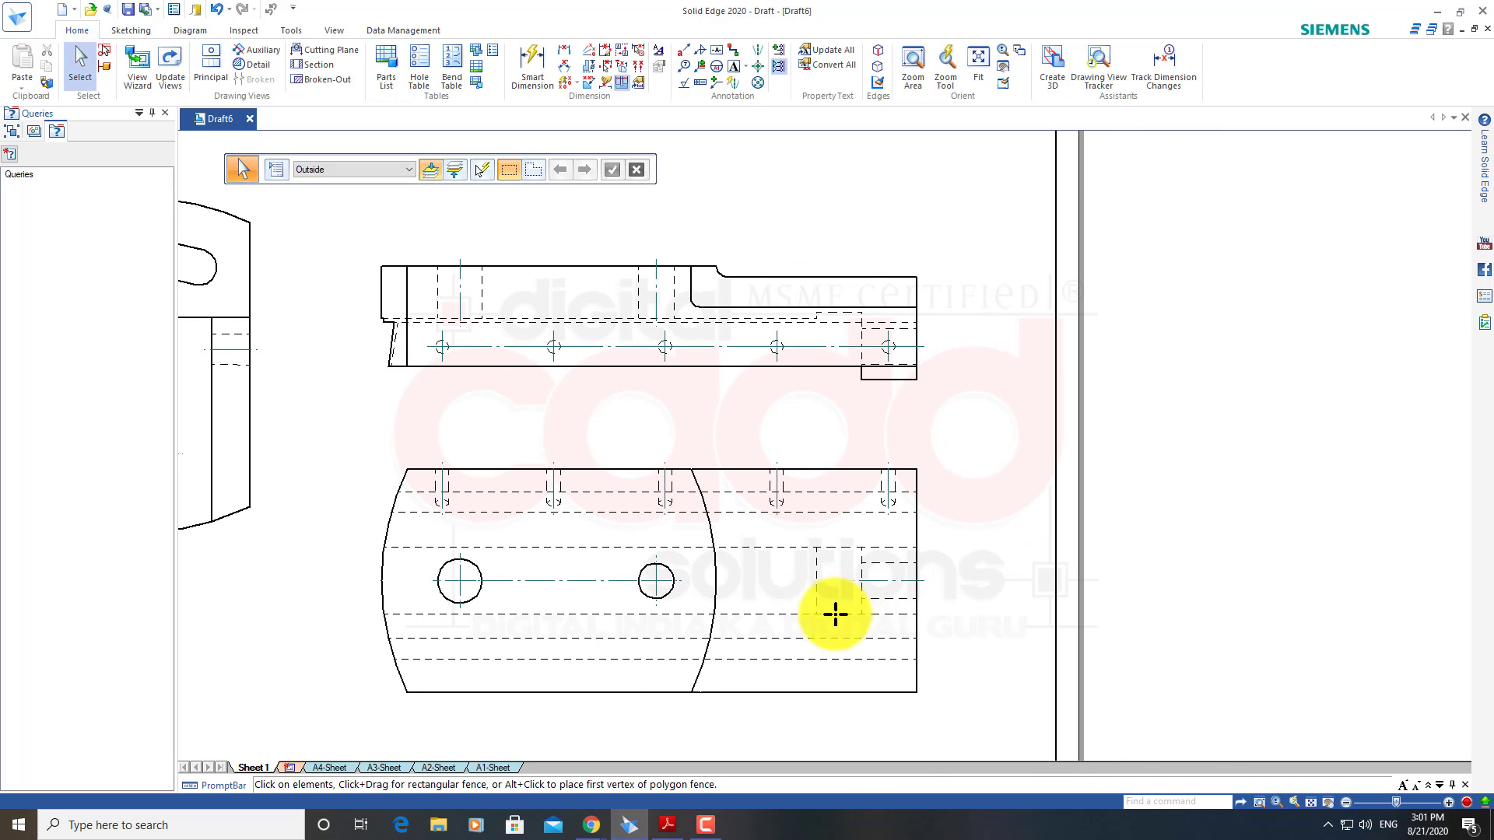
Draw horizontal cutting plane A–A through both holes of the lower slide view, arrows pointing up
click(323, 52)
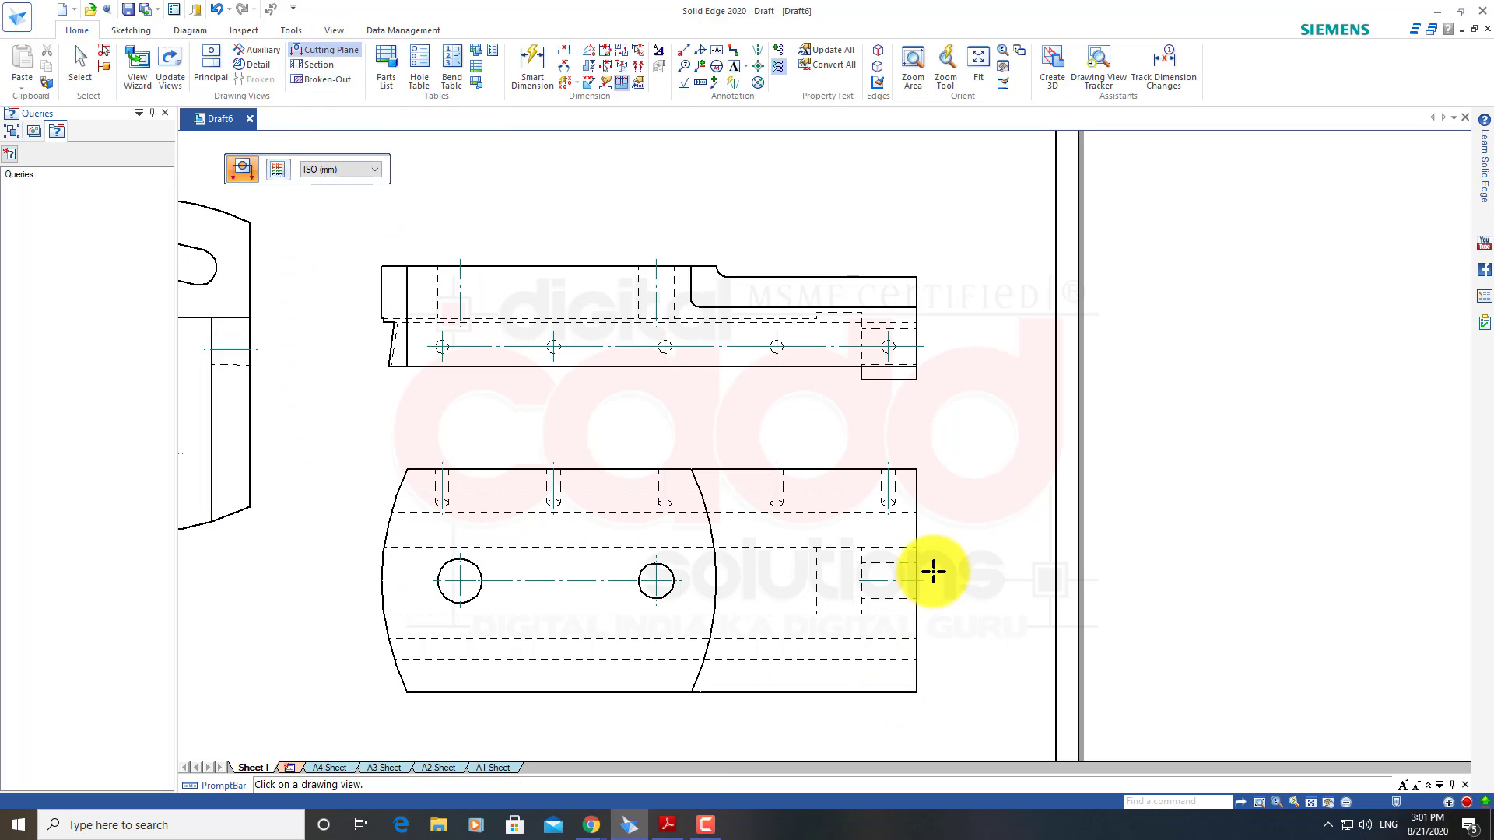
click(915, 533)
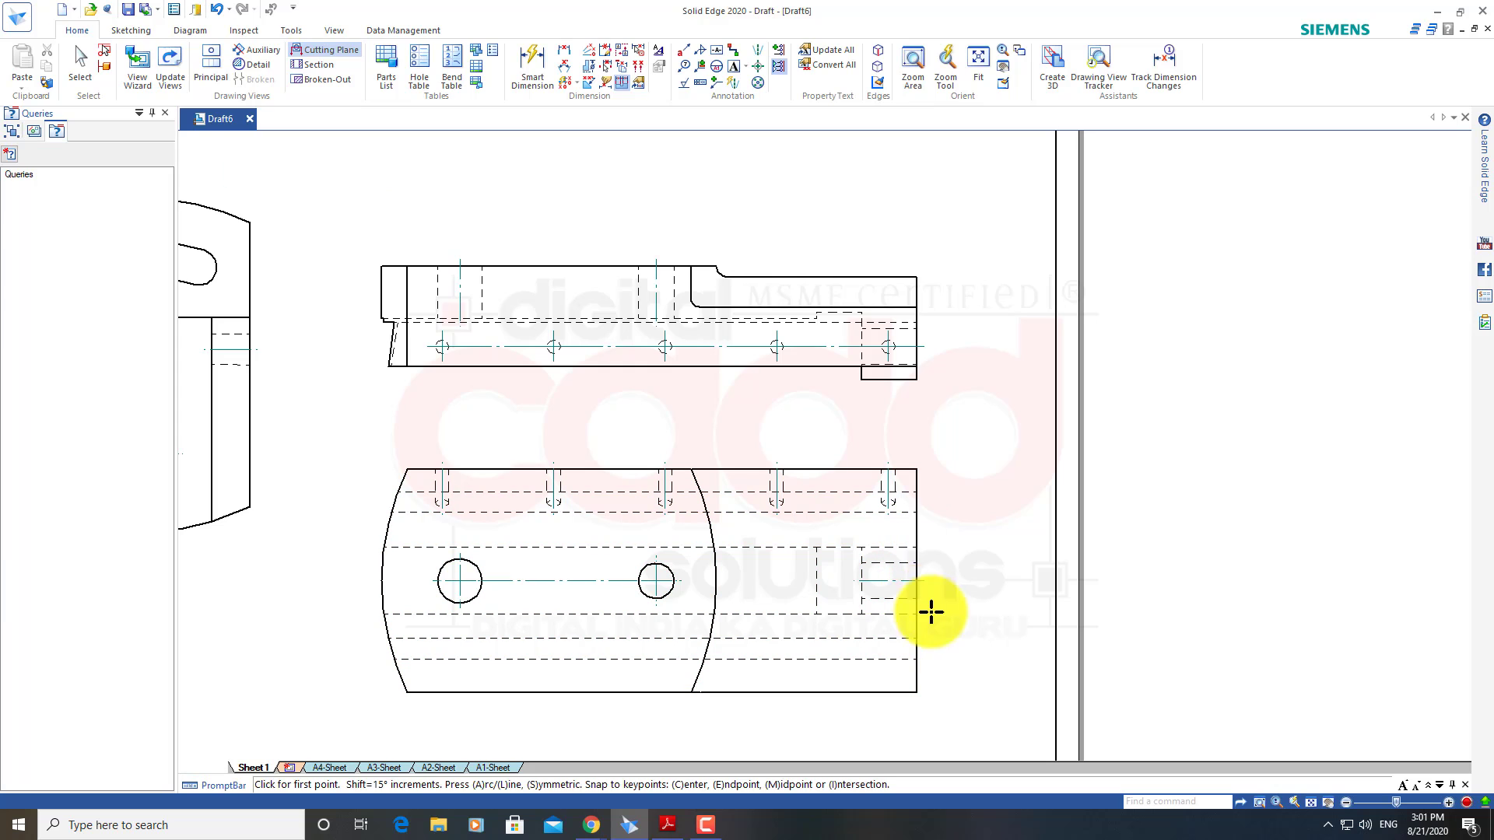
click(966, 581)
click(343, 581)
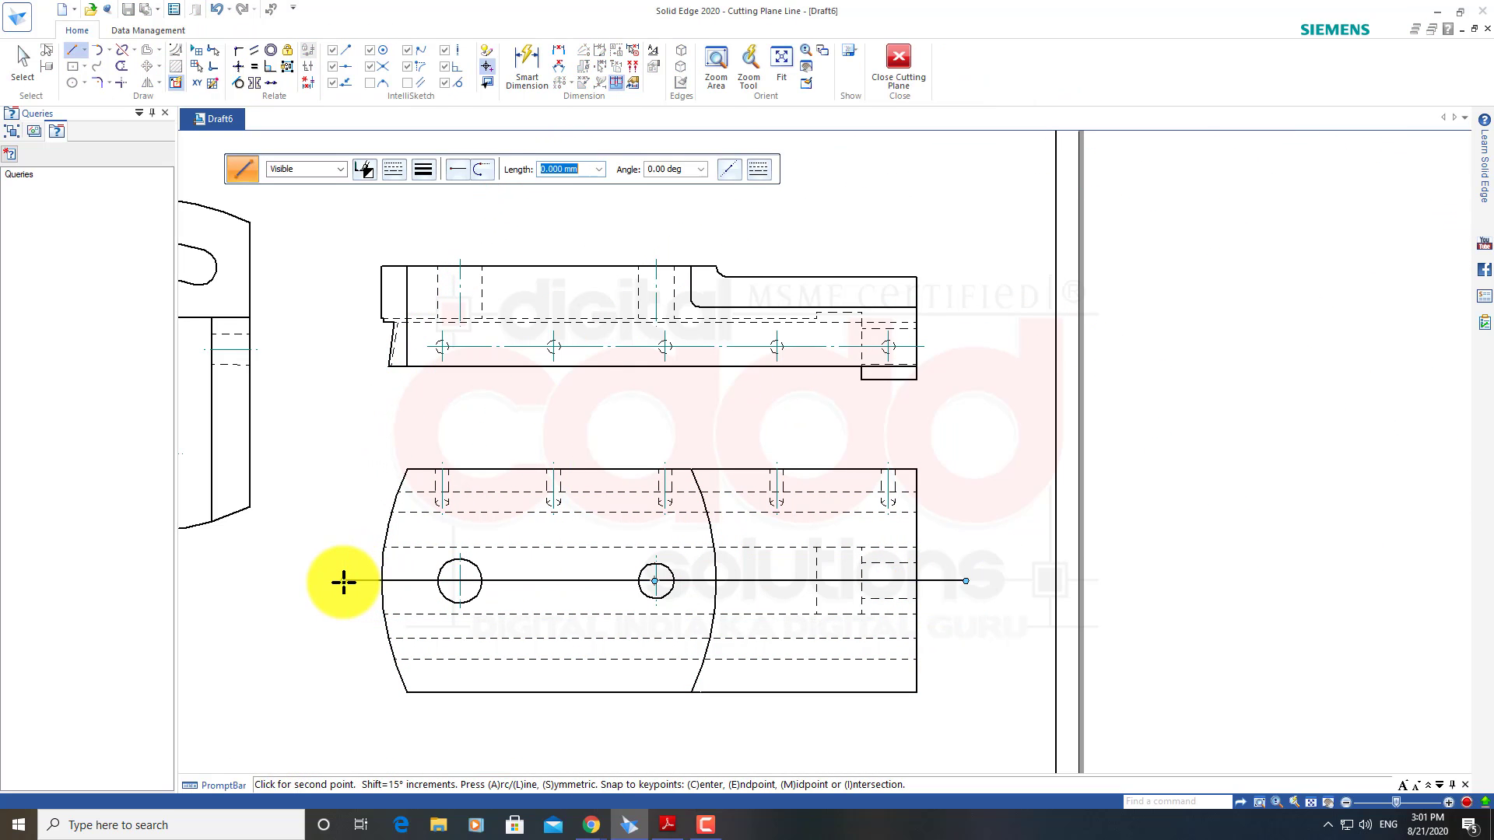
click(899, 74)
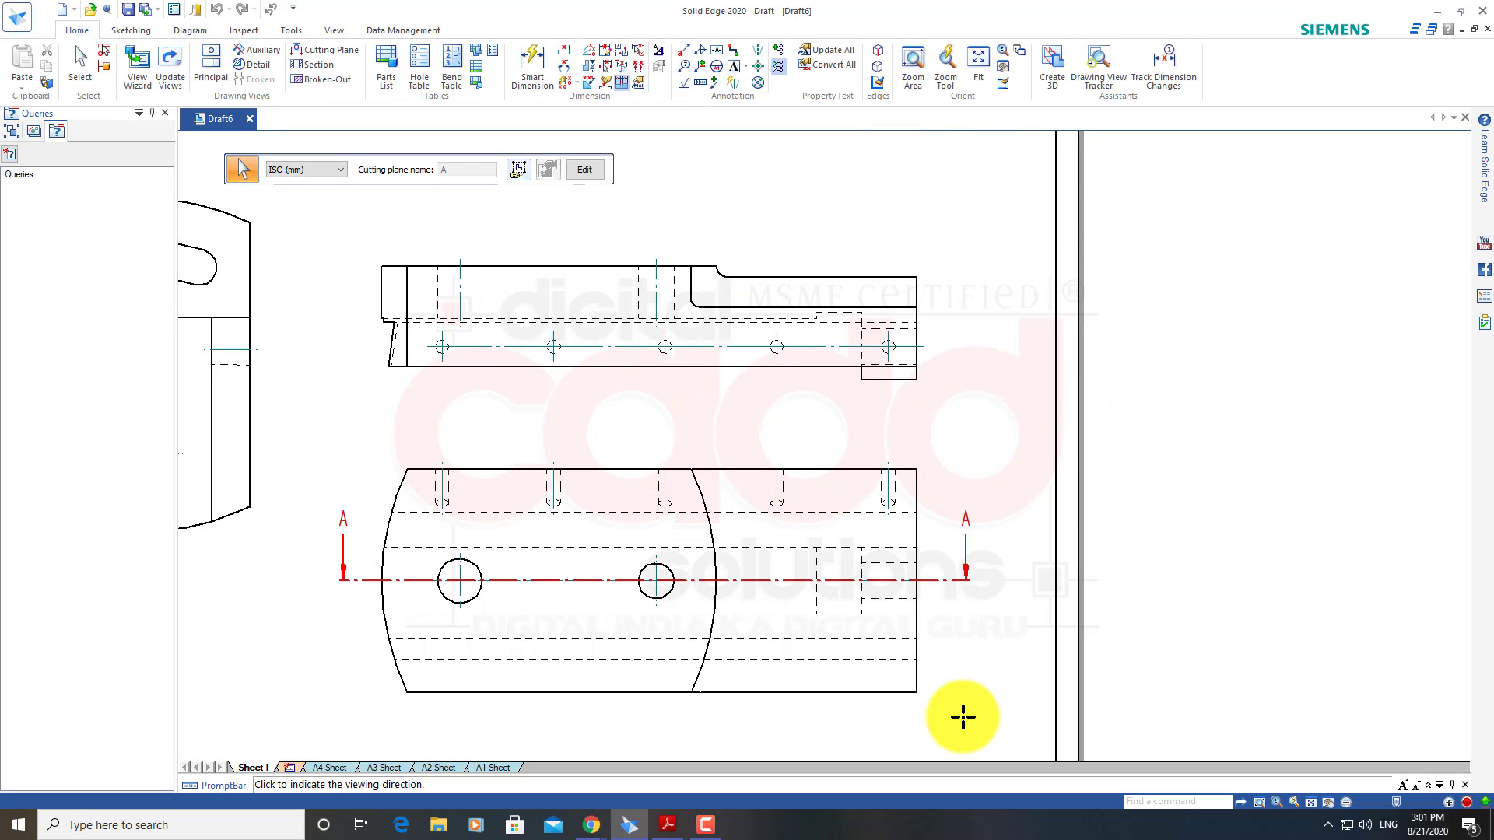
click(974, 418)
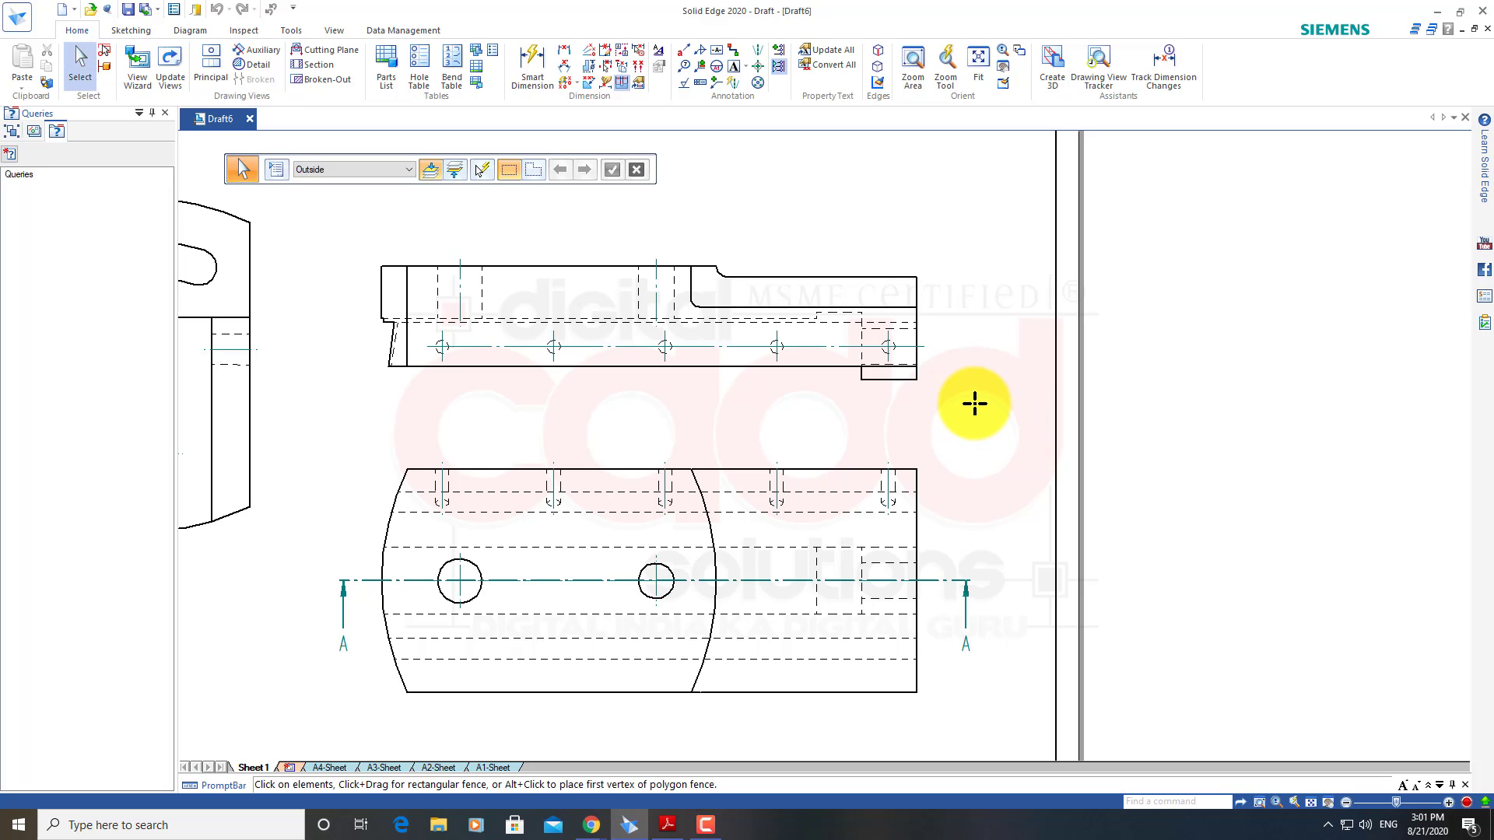
Create Section A-A from cutting plane A–A and place it above the slide's upper view
click(325, 66)
click(950, 584)
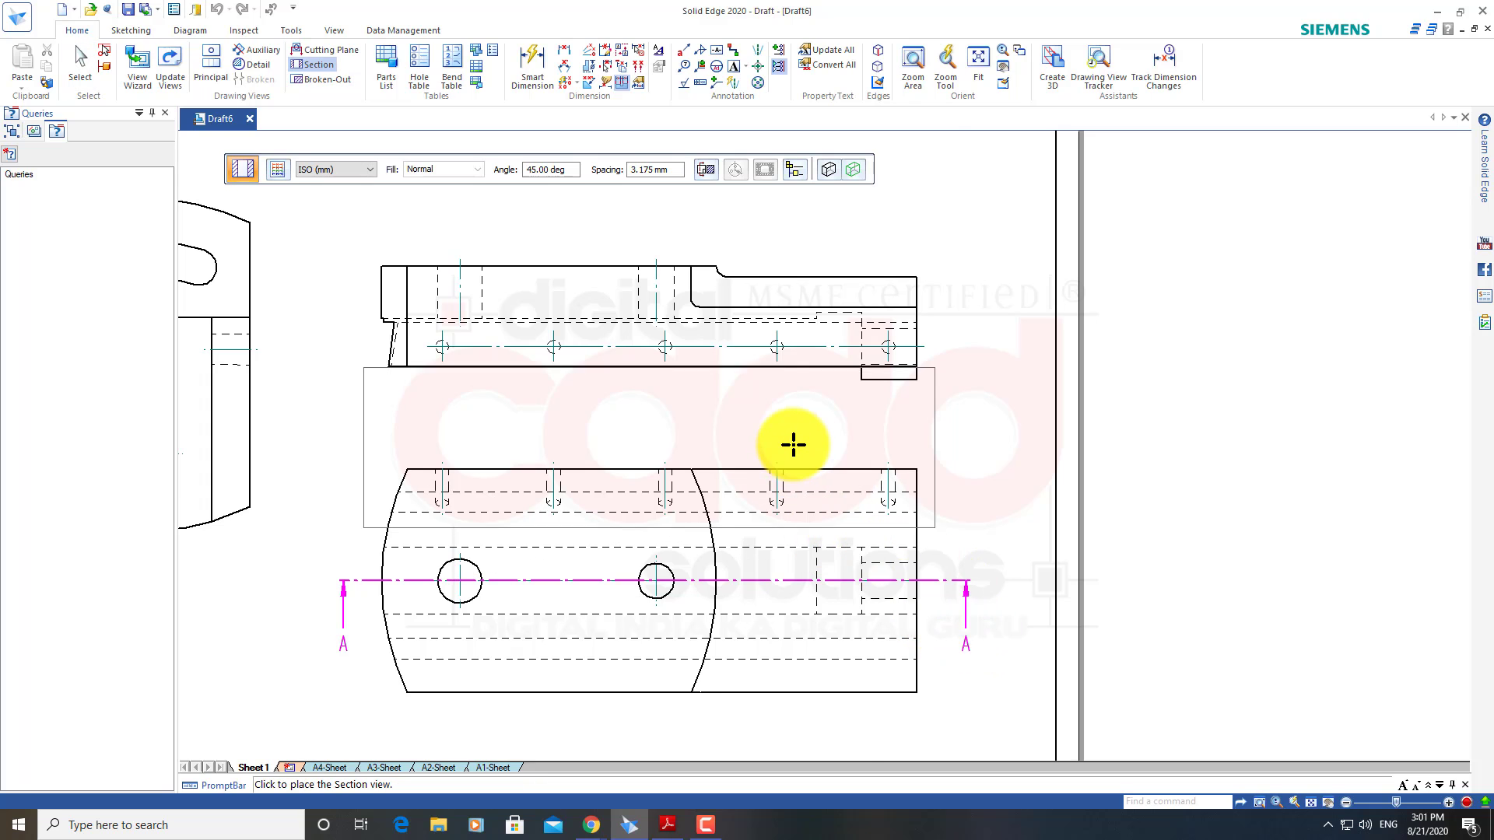
scroll(786, 444, down, 1)
middle_drag(796, 237, 763, 507)
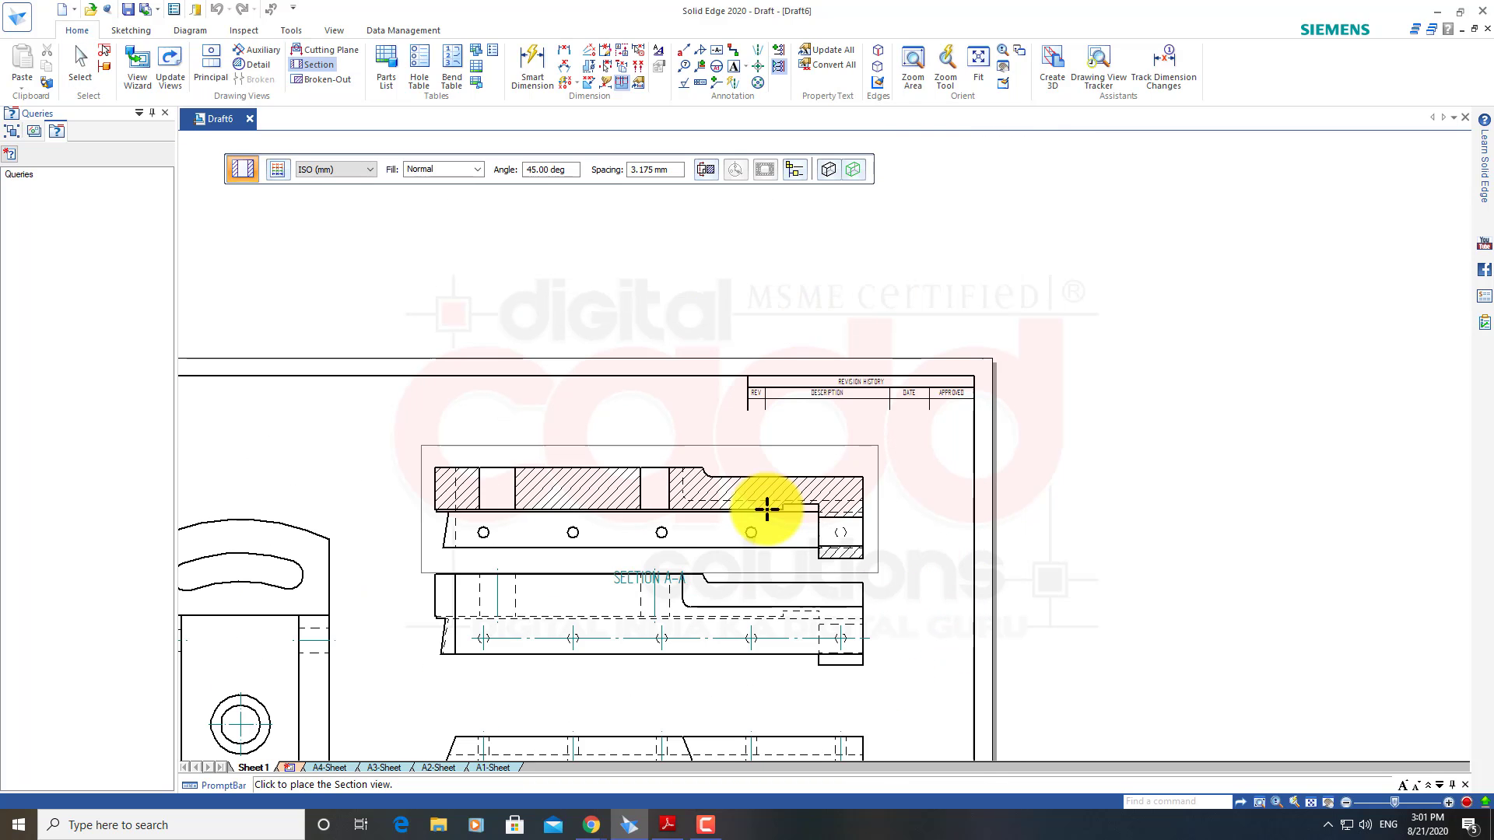
click(763, 467)
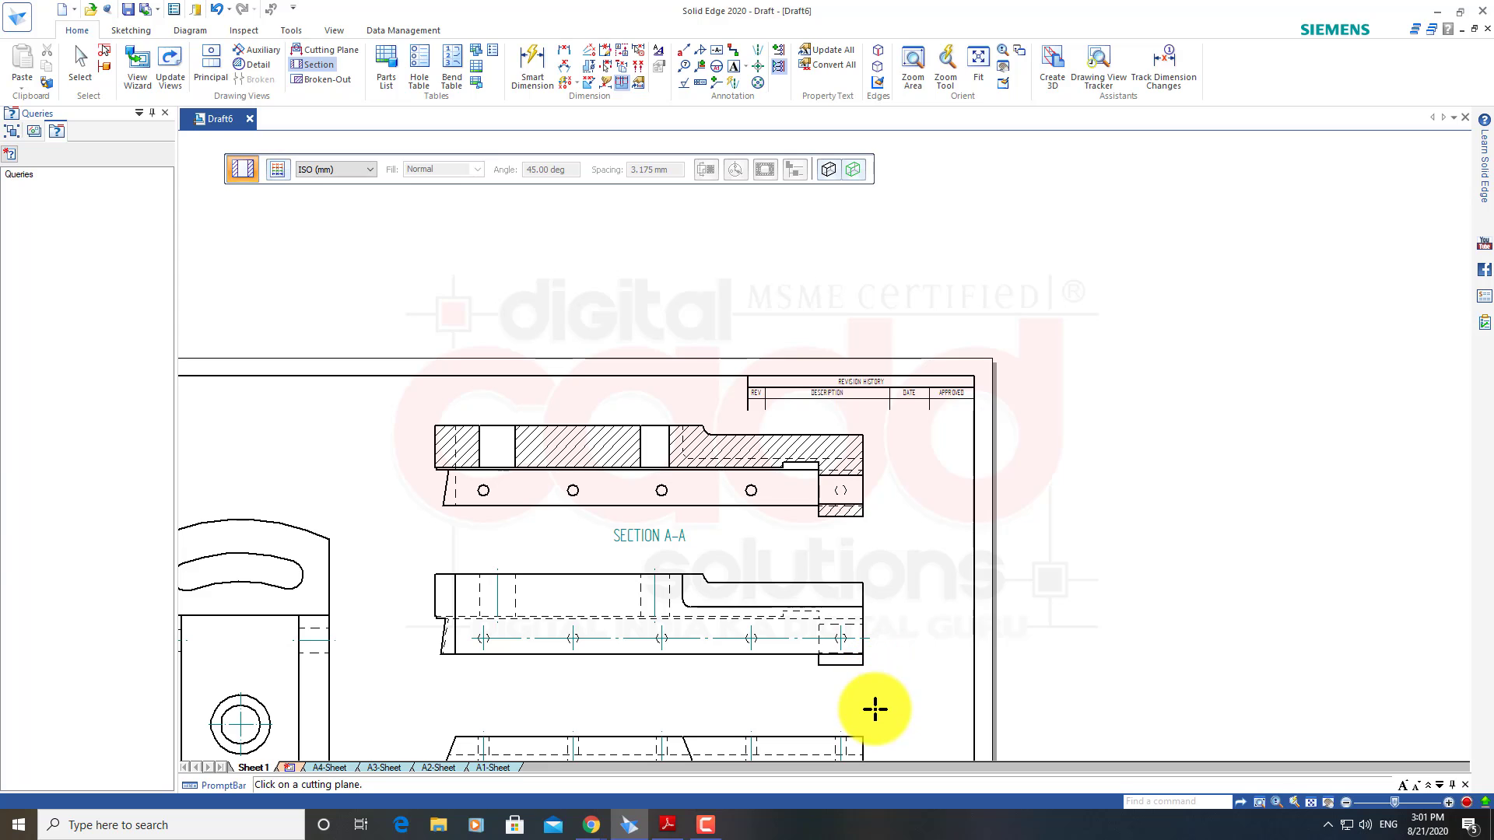
mouse_move(877, 633)
middle_down()
mouse_move(847, 457)
mouse_move(858, 421)
middle_up()
key(Escape)
scroll(891, 491, up, 1)
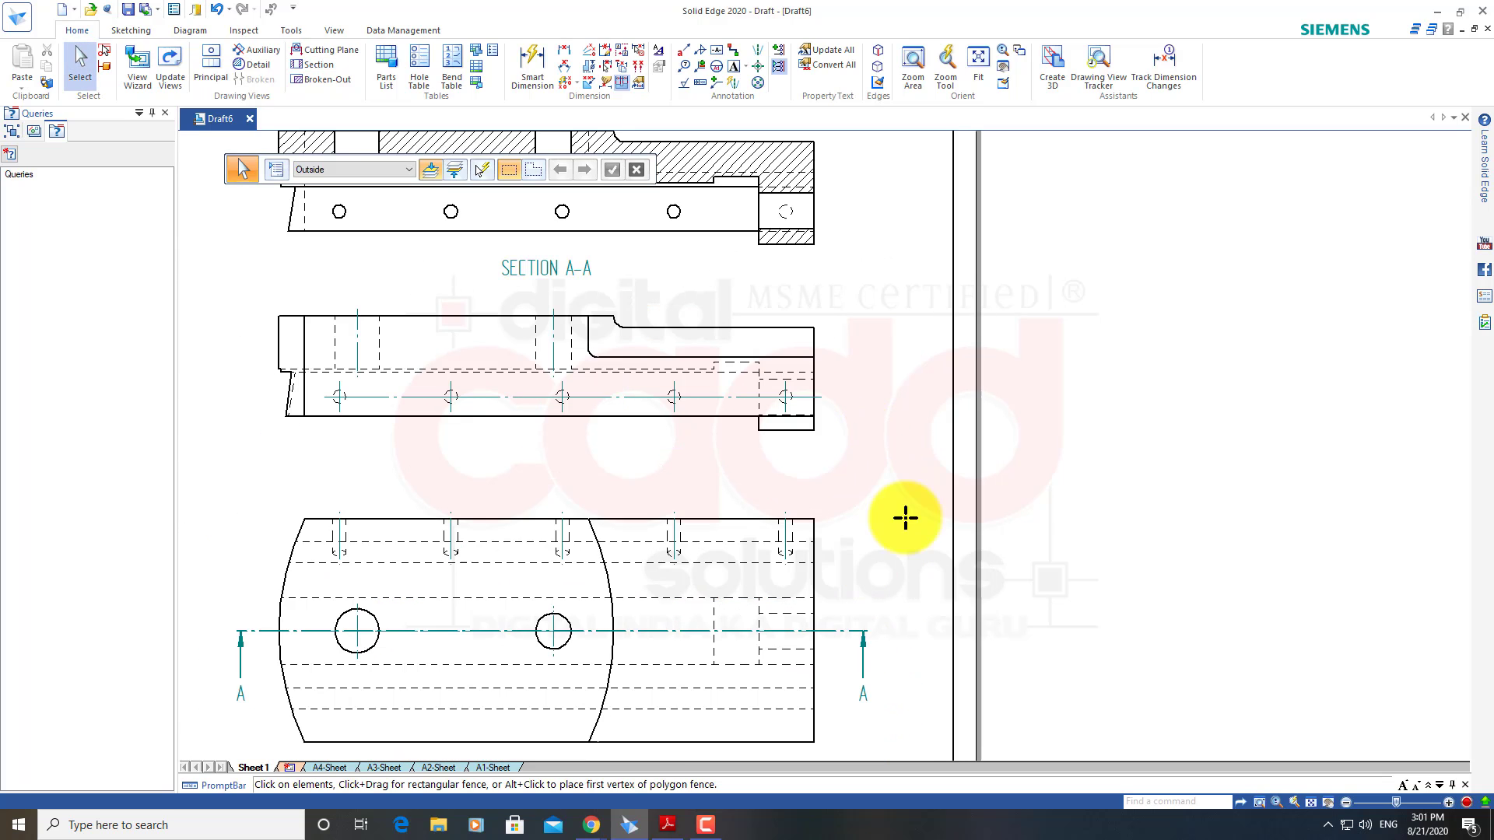
mouse_move(800, 482)
middle_down()
mouse_move(806, 664)
mouse_move(755, 553)
middle_up()
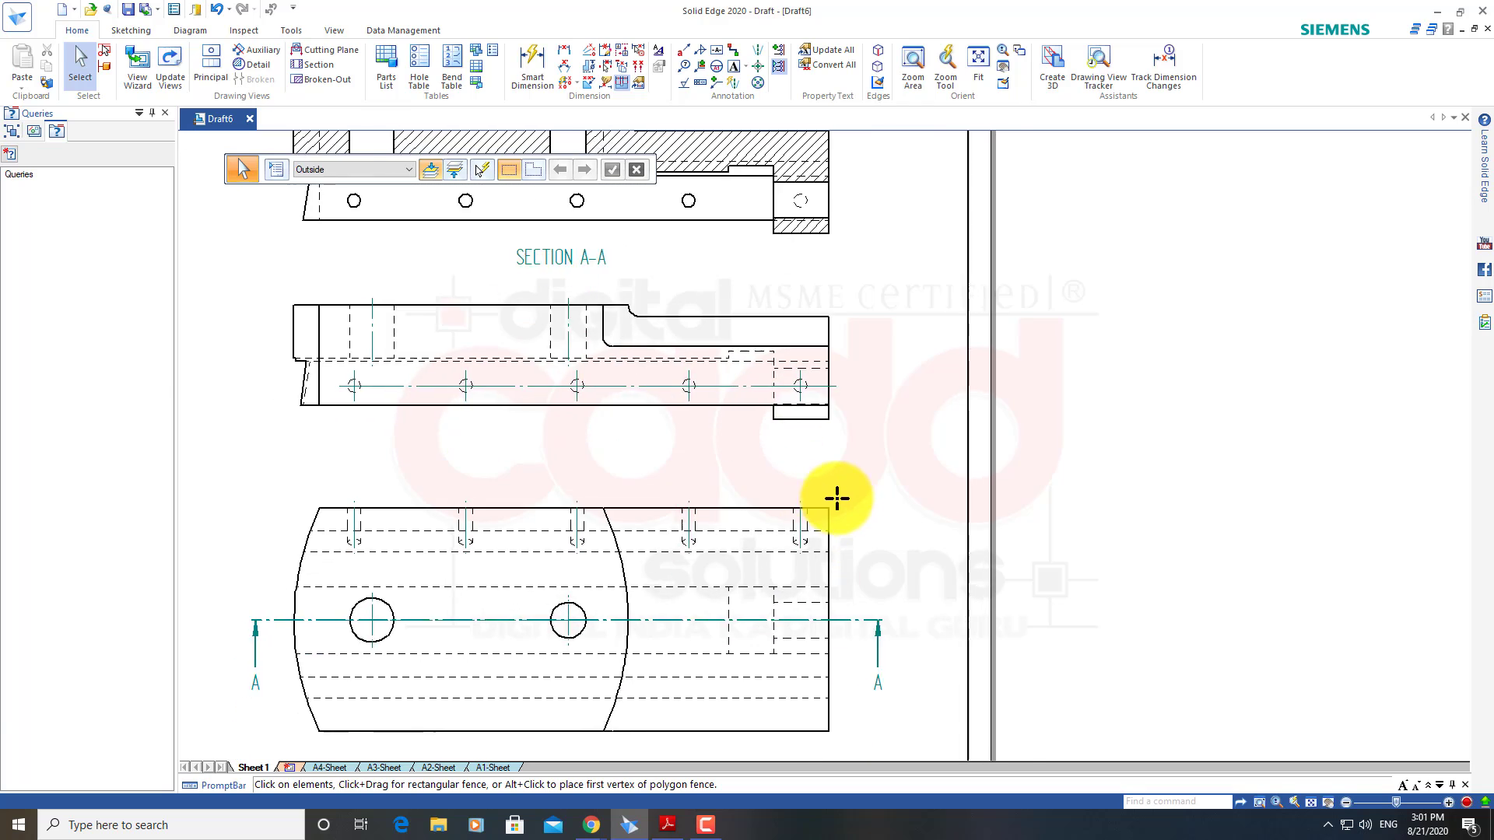
click(827, 657)
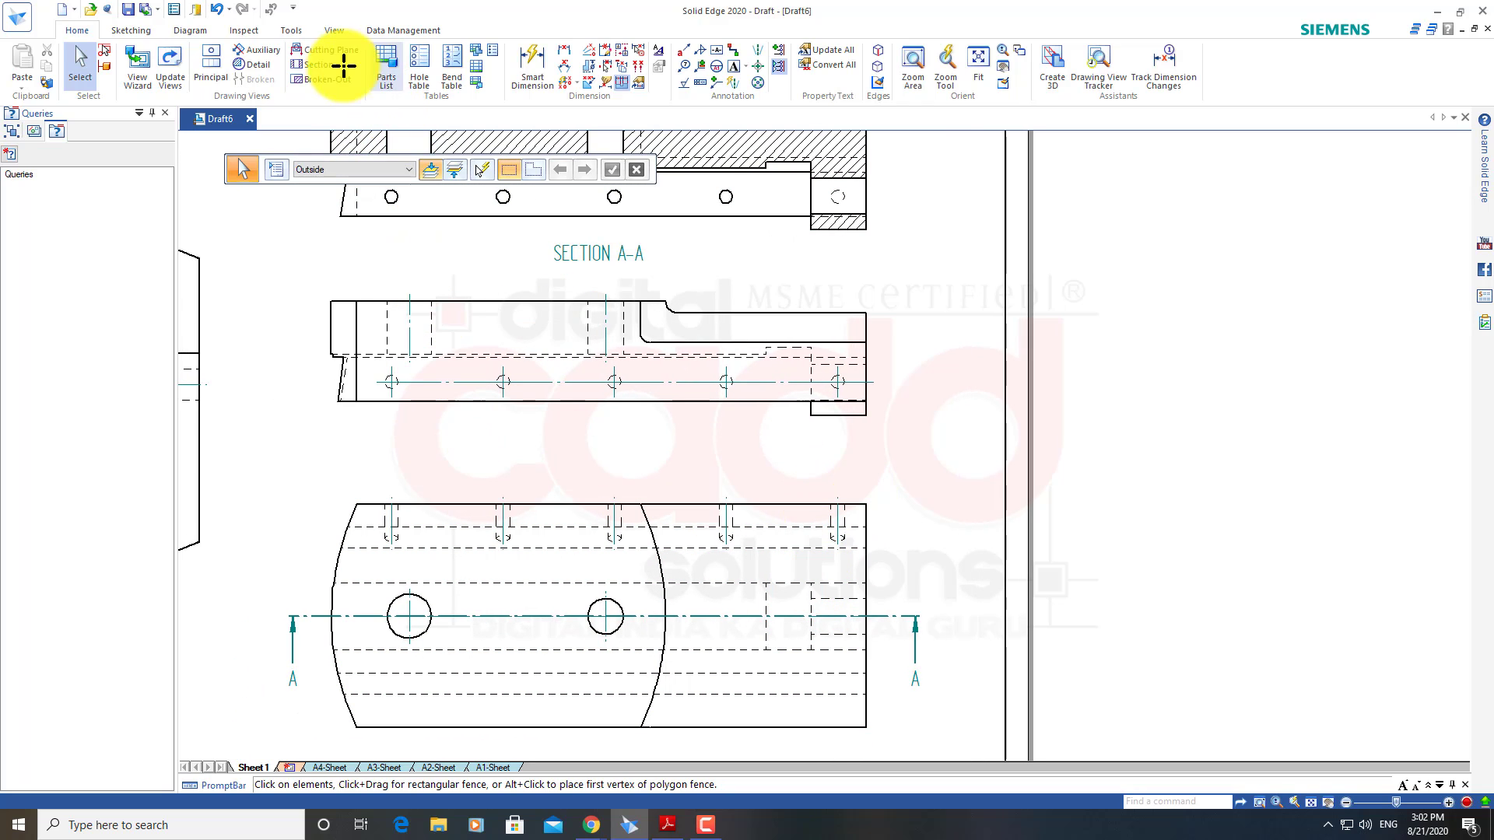
key(Escape)
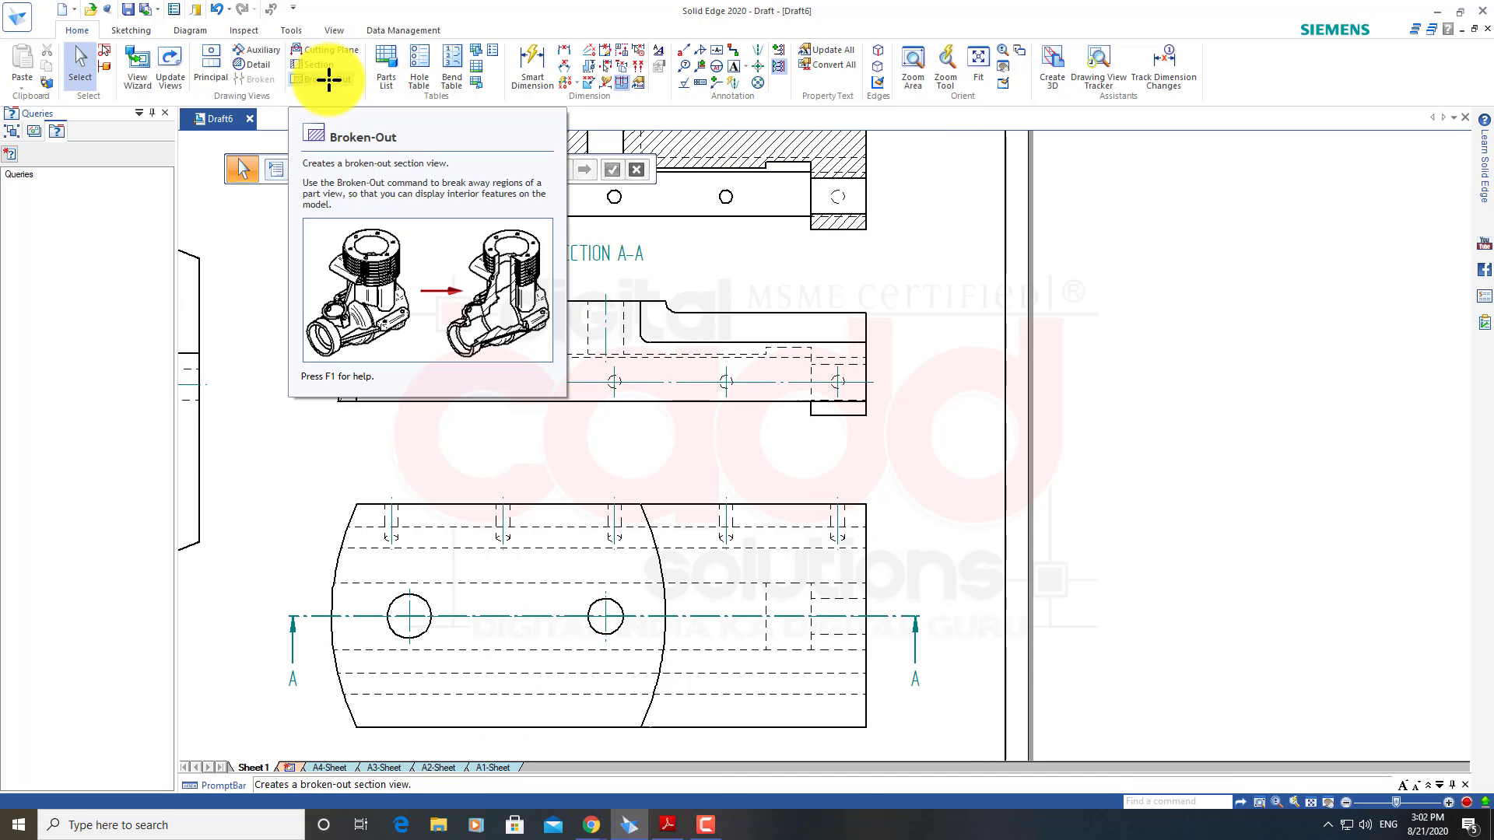
Cut a 2-point rectangle broken-out section at the middle view's right end, depth from the lower view
click(328, 79)
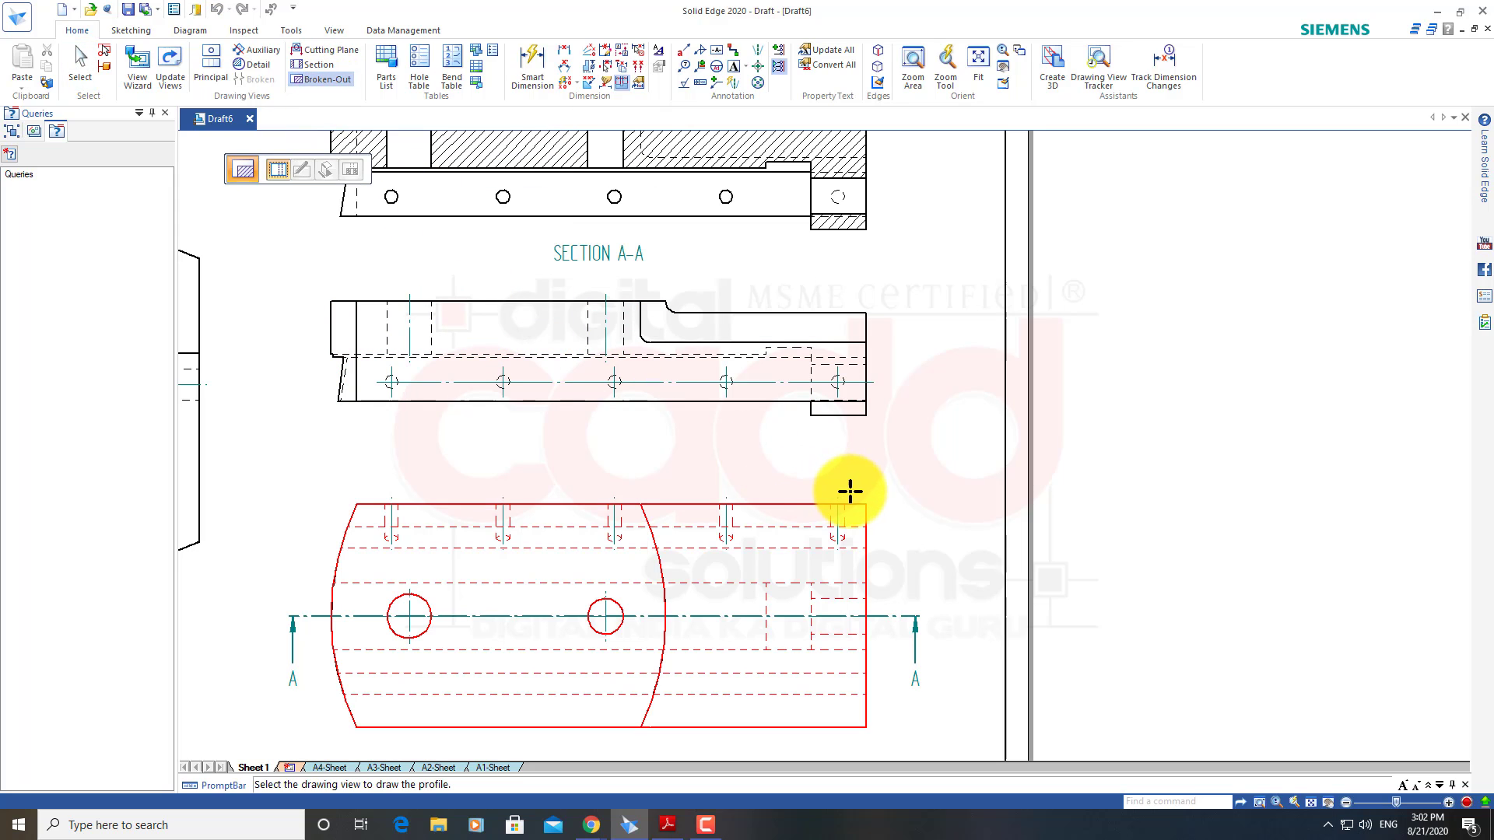
click(866, 317)
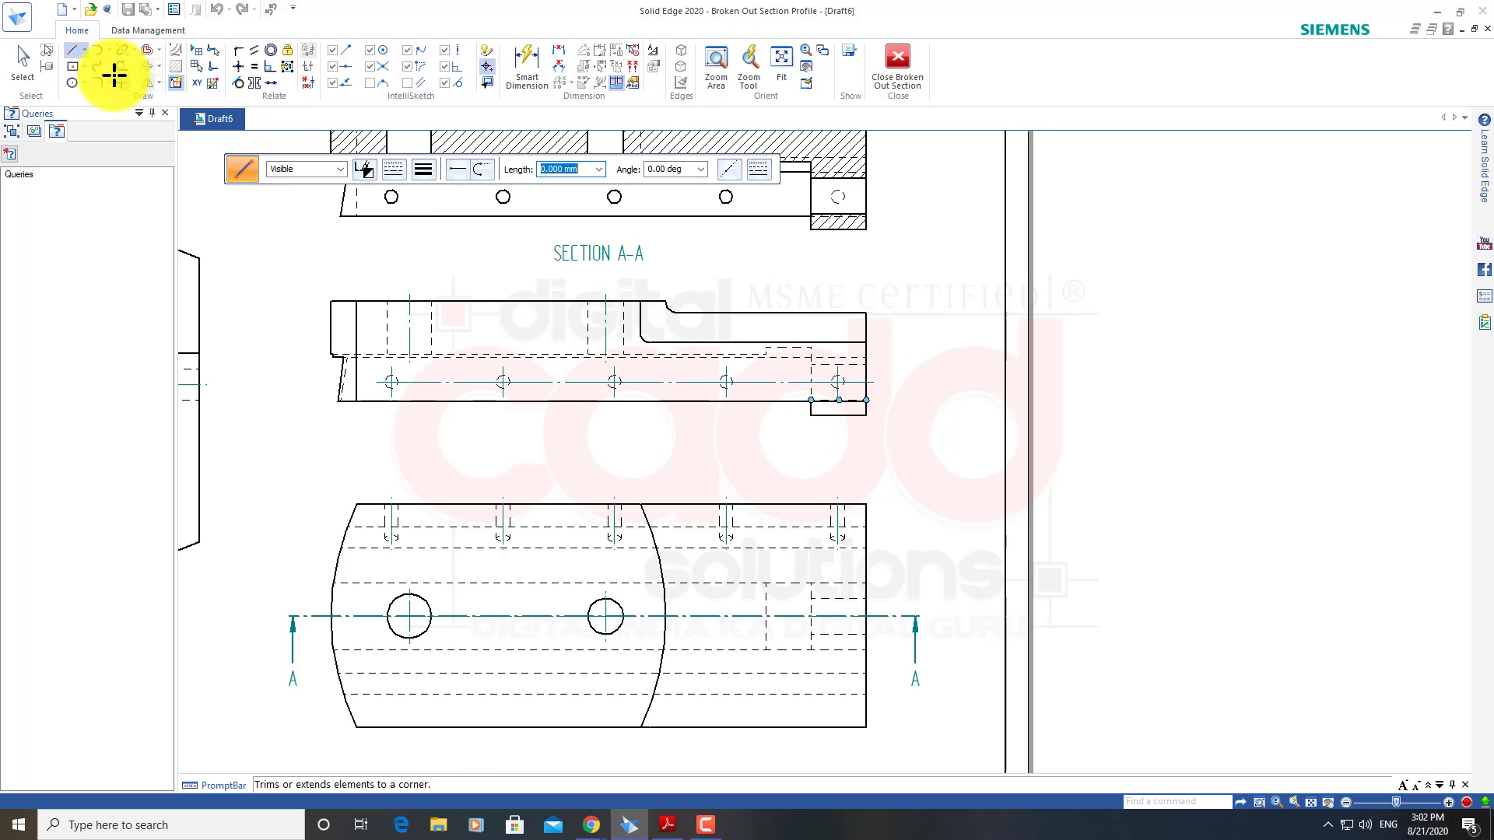
click(84, 67)
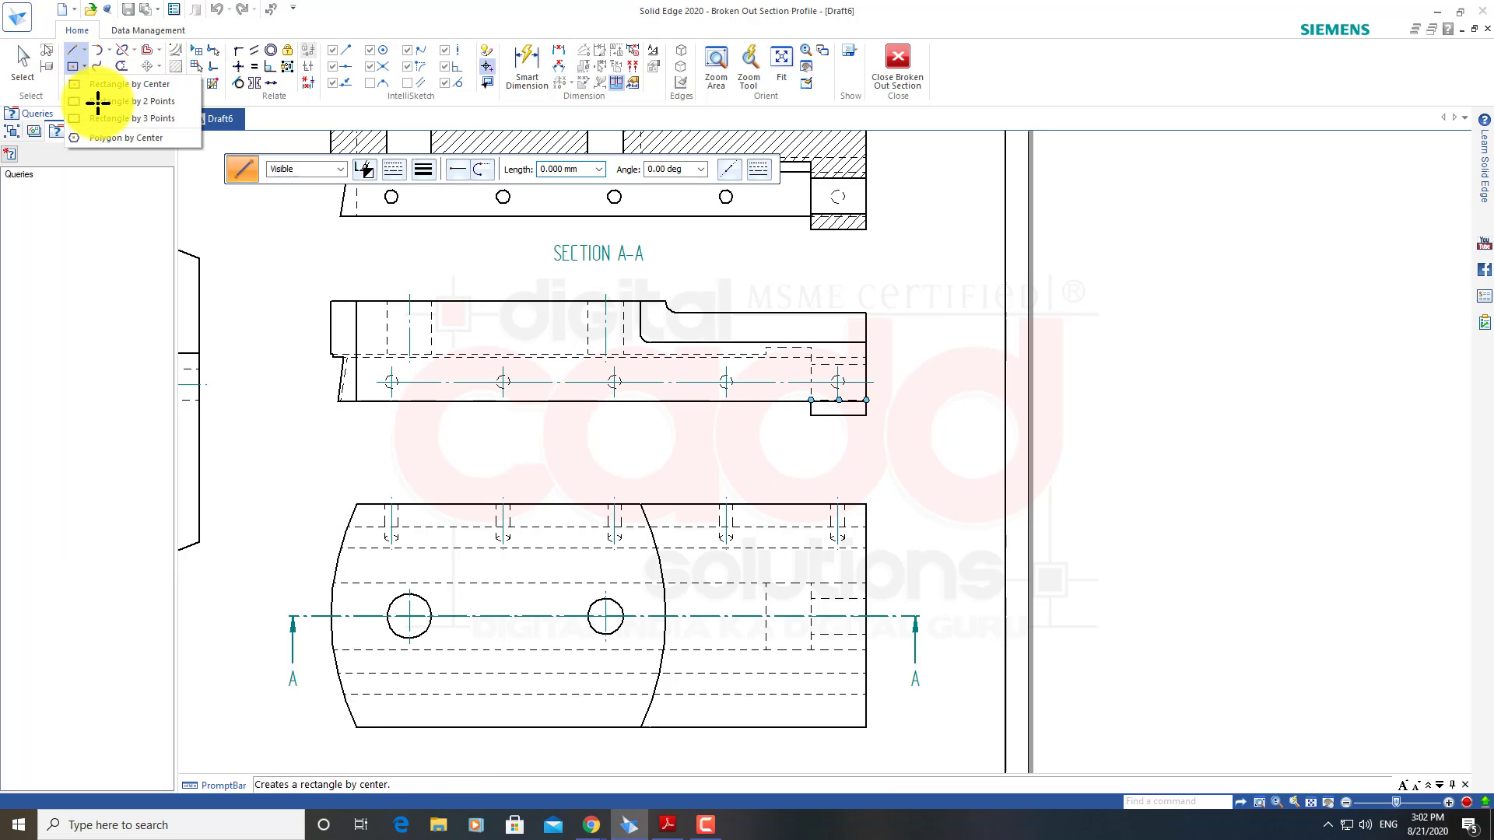
click(98, 102)
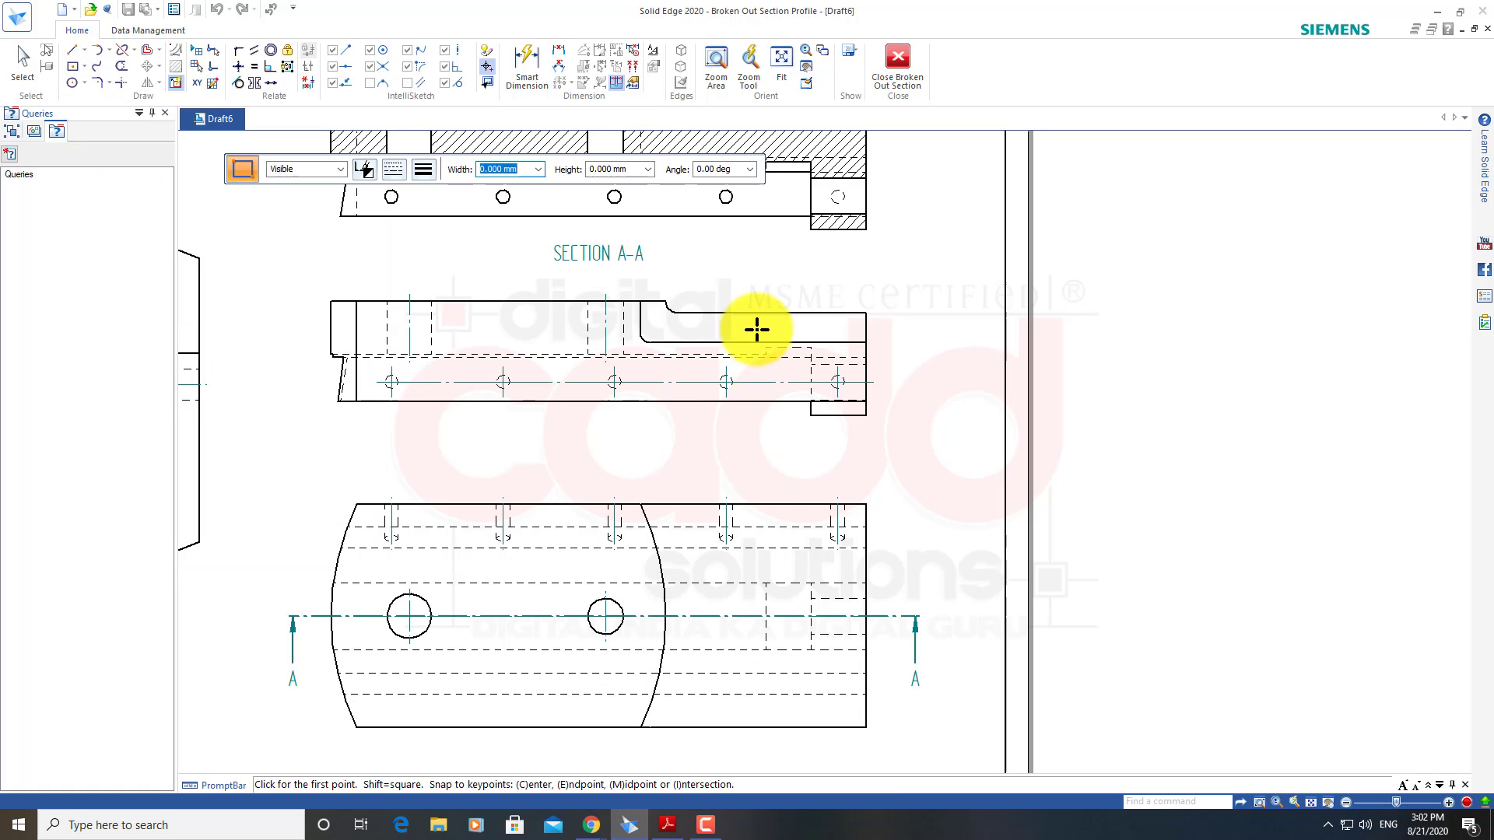
click(754, 288)
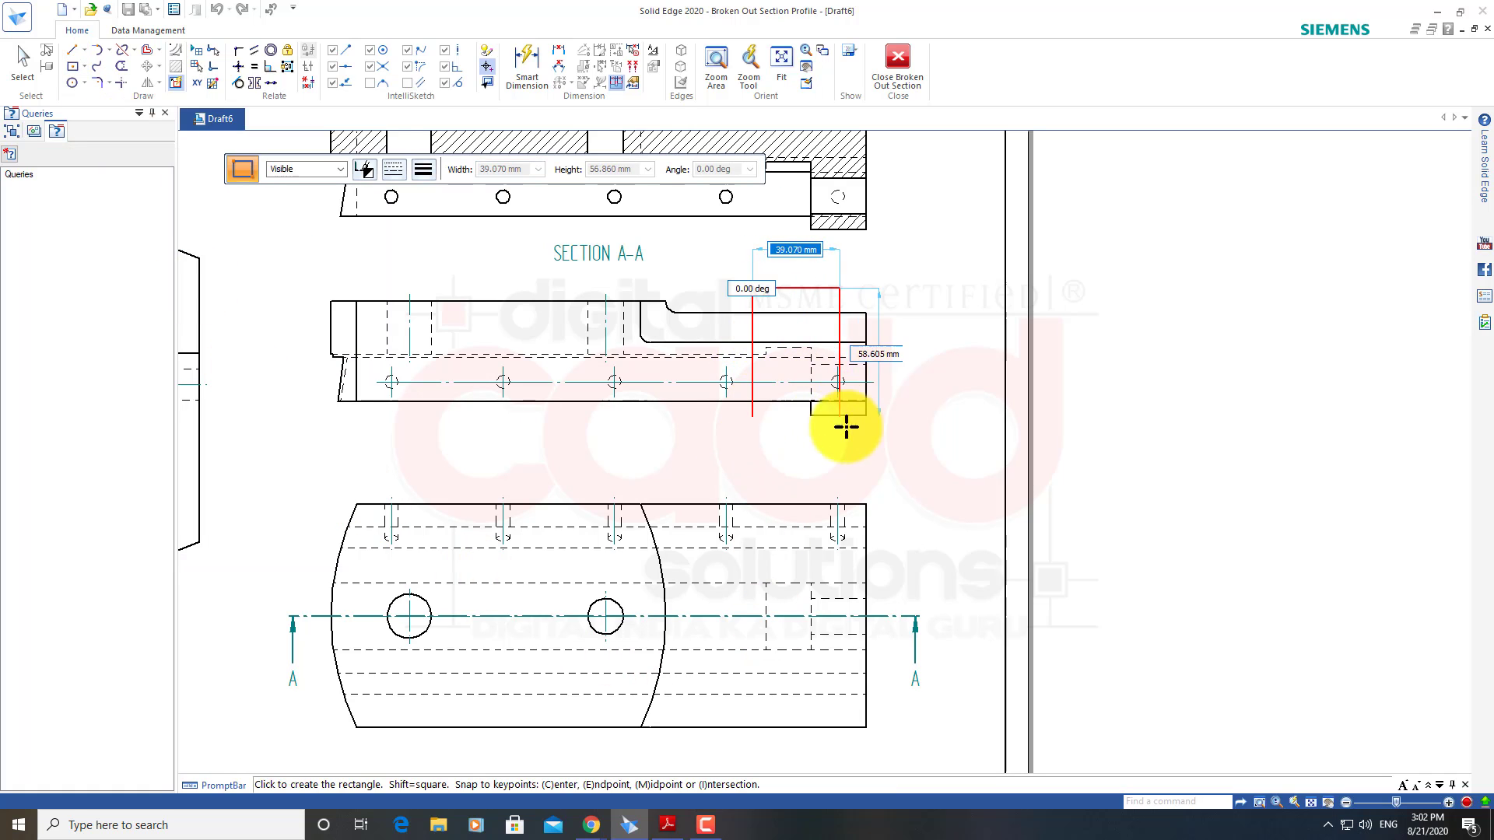
click(885, 432)
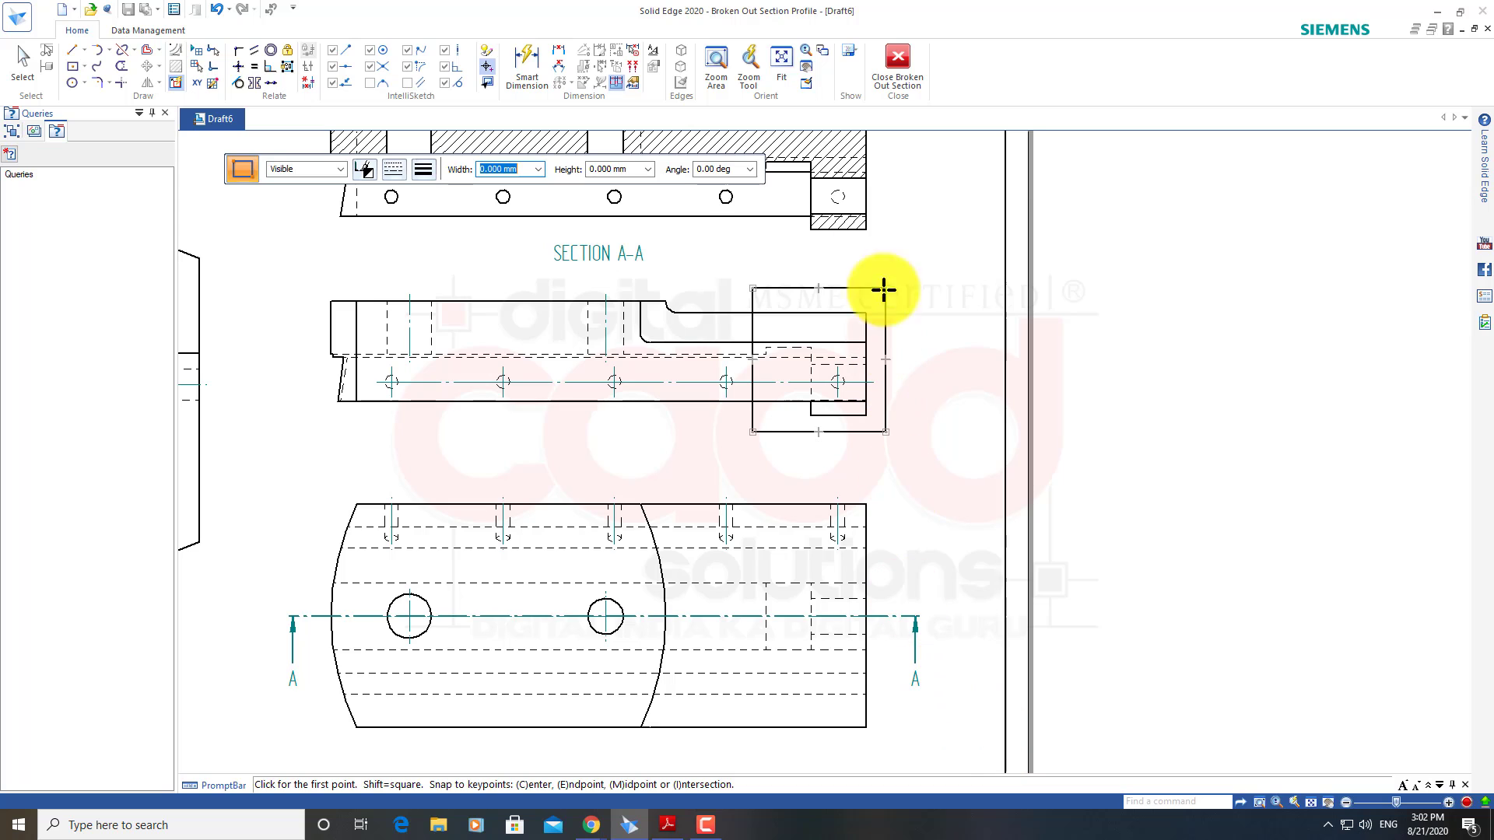
click(895, 79)
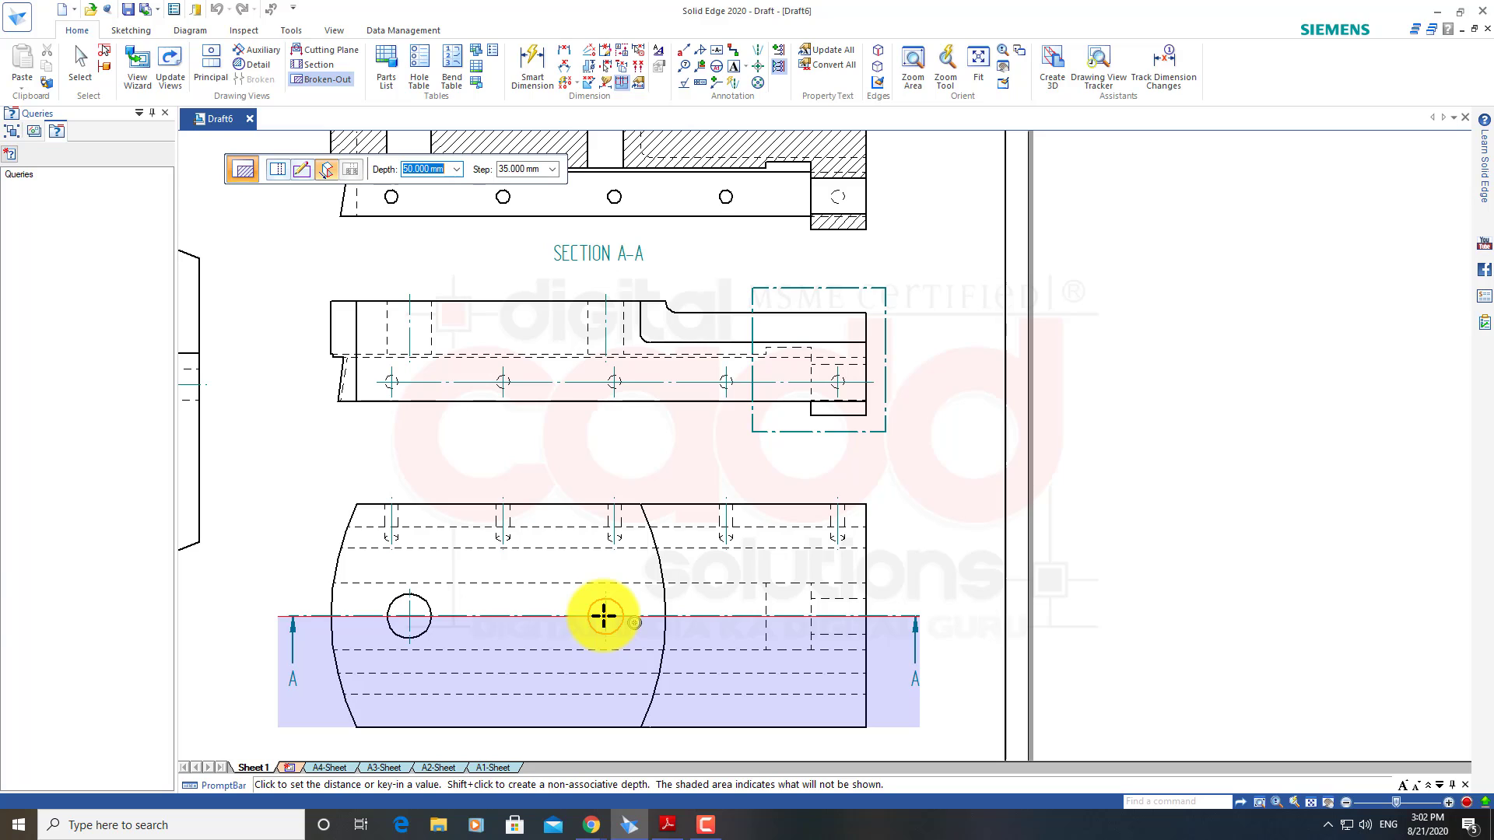
click(604, 617)
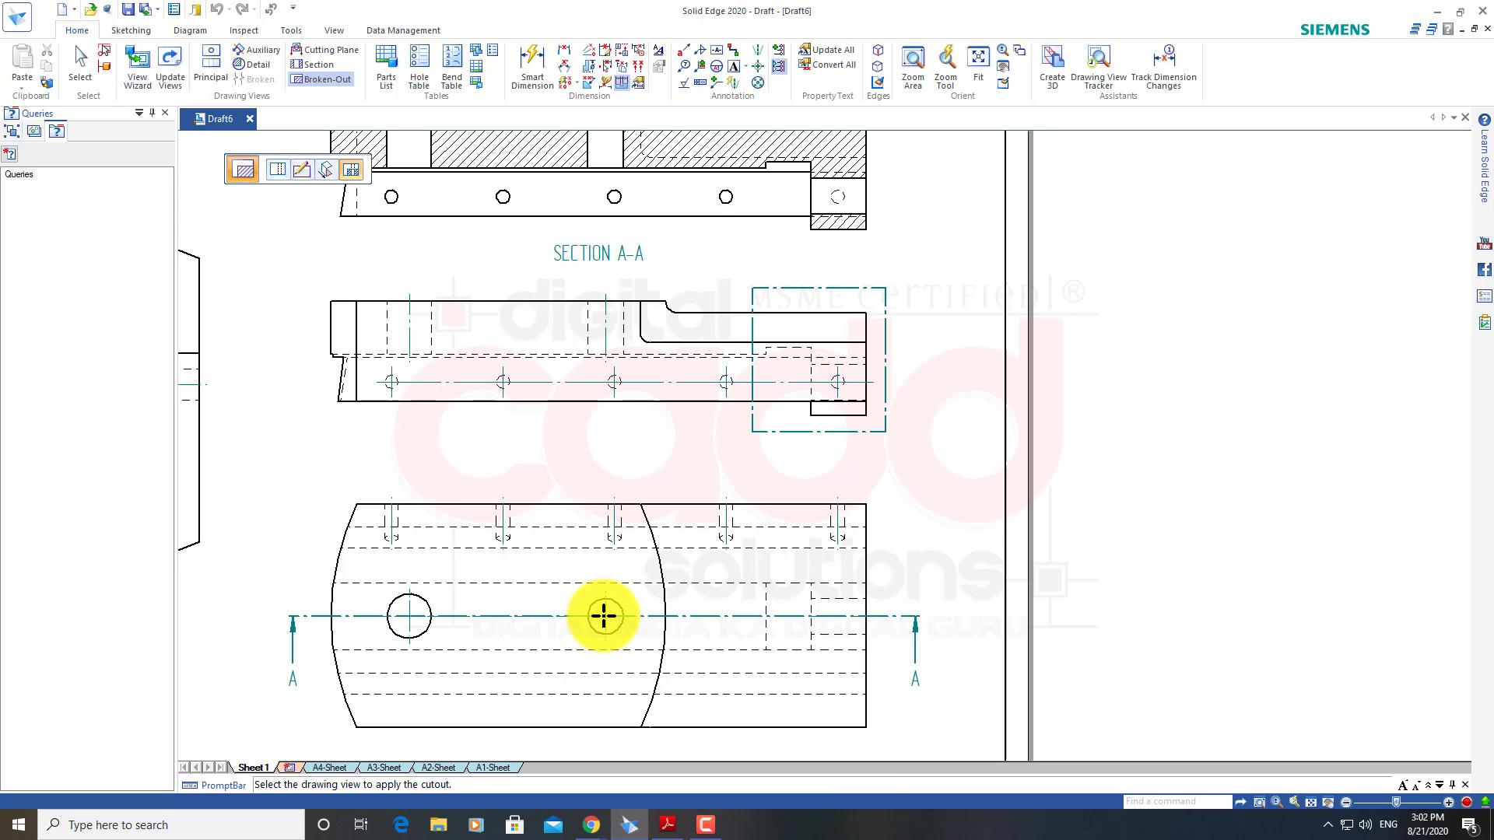
click(865, 425)
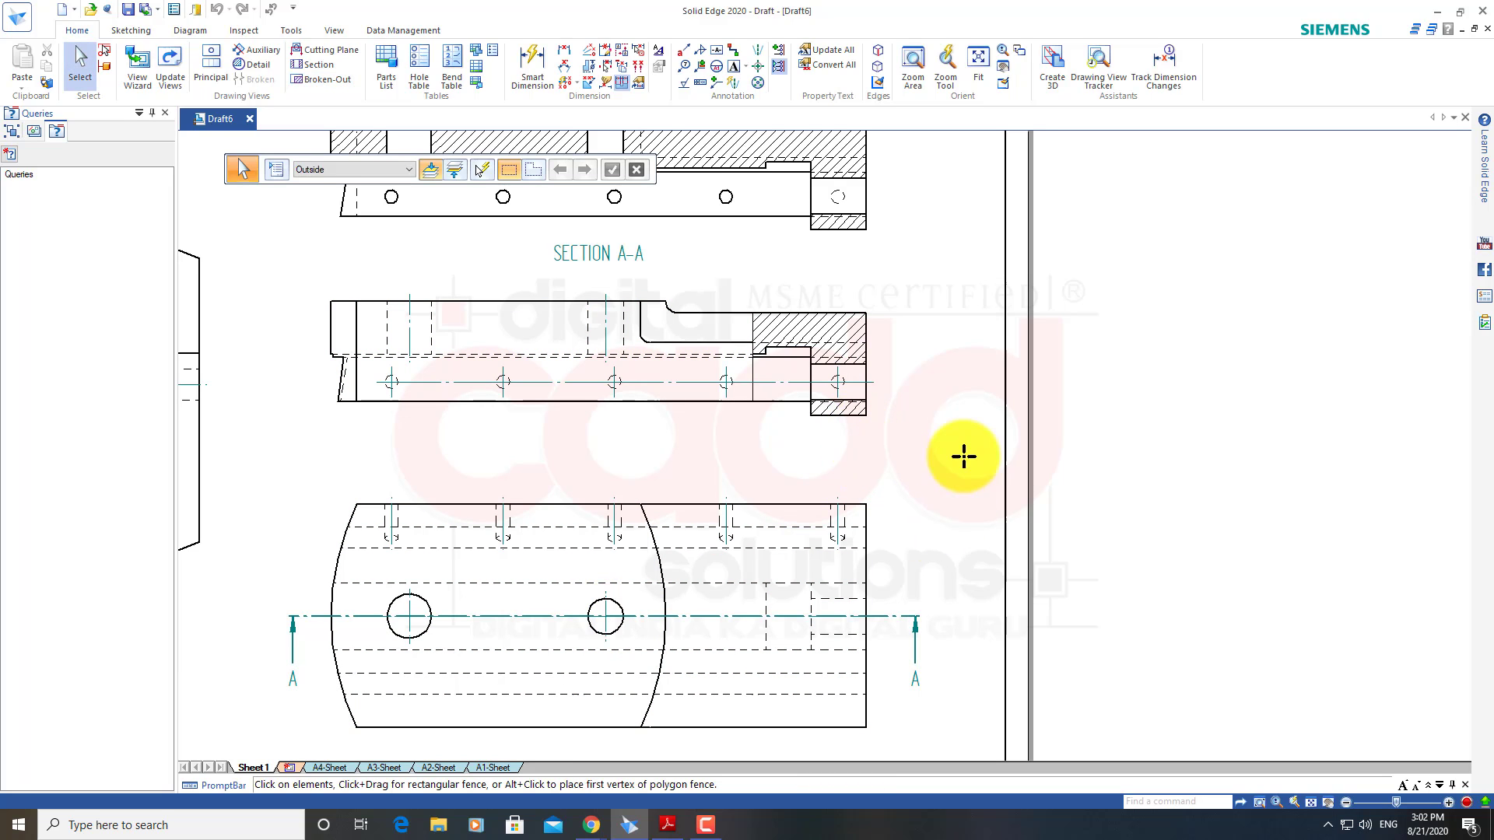
scroll(915, 283, up, 2)
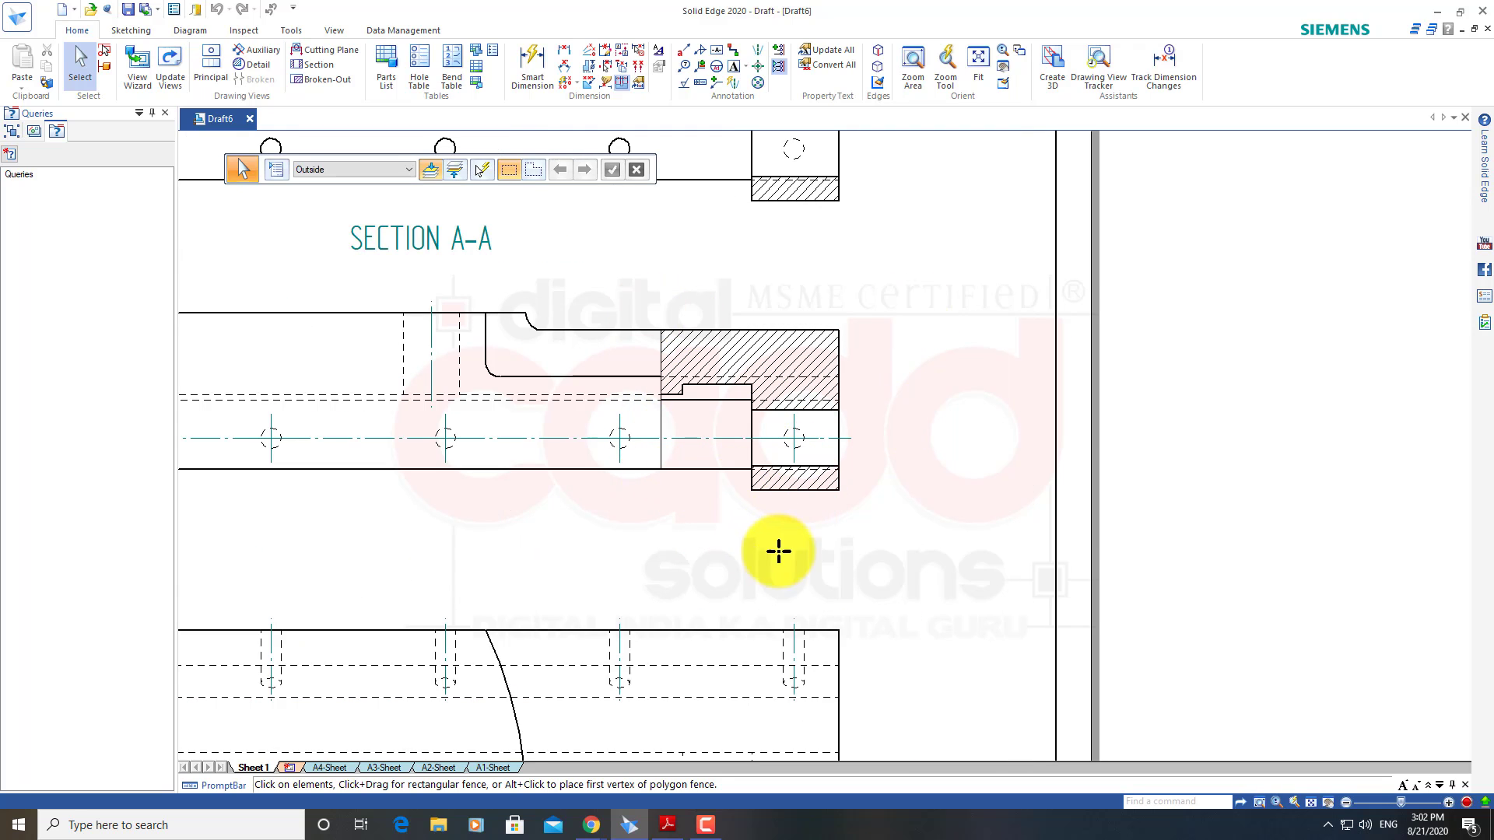
scroll(712, 436, down, 4)
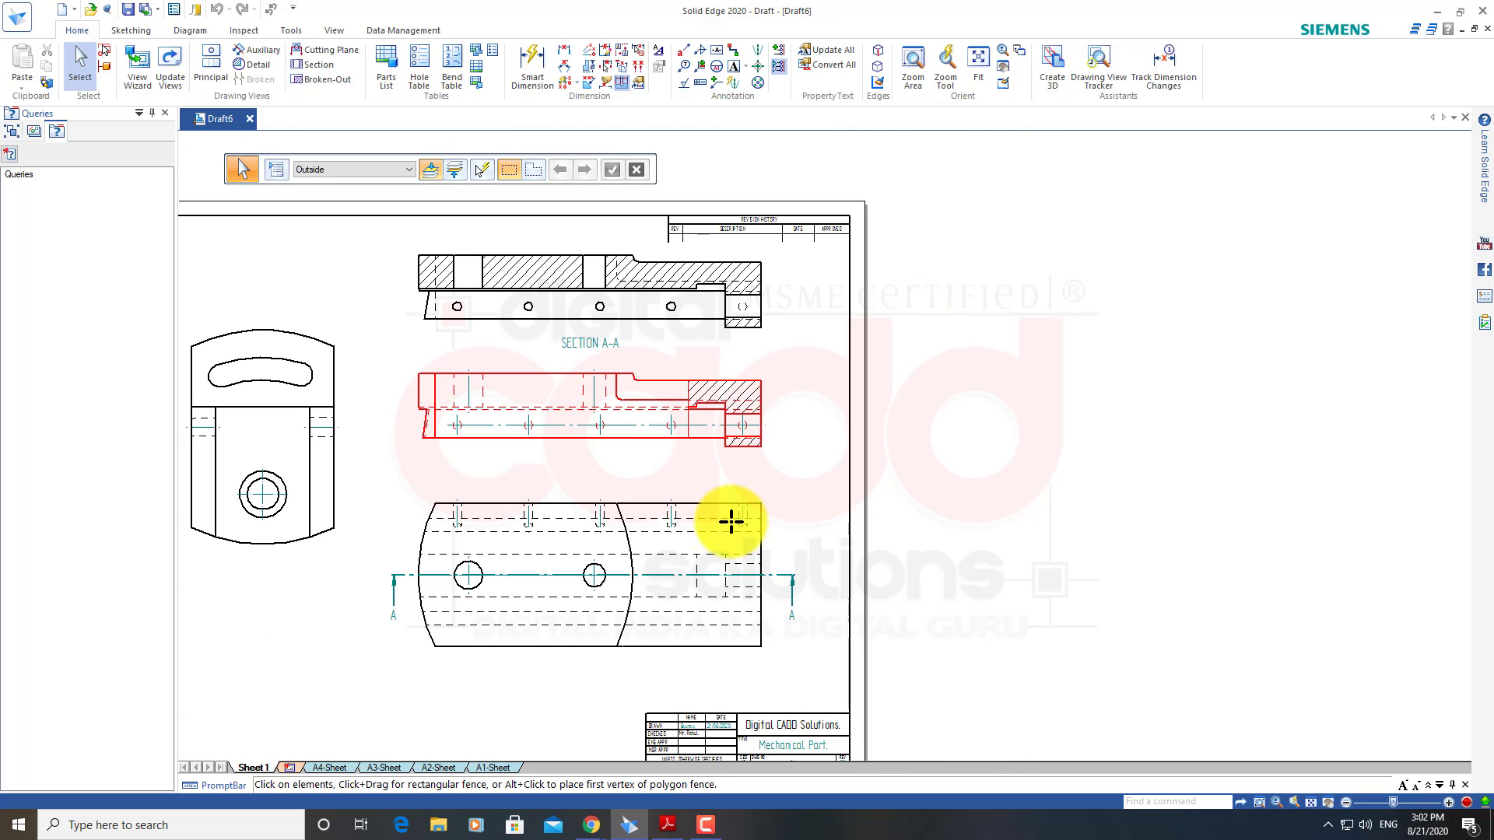
scroll(910, 475, down, 1)
scroll(872, 467, up, 1)
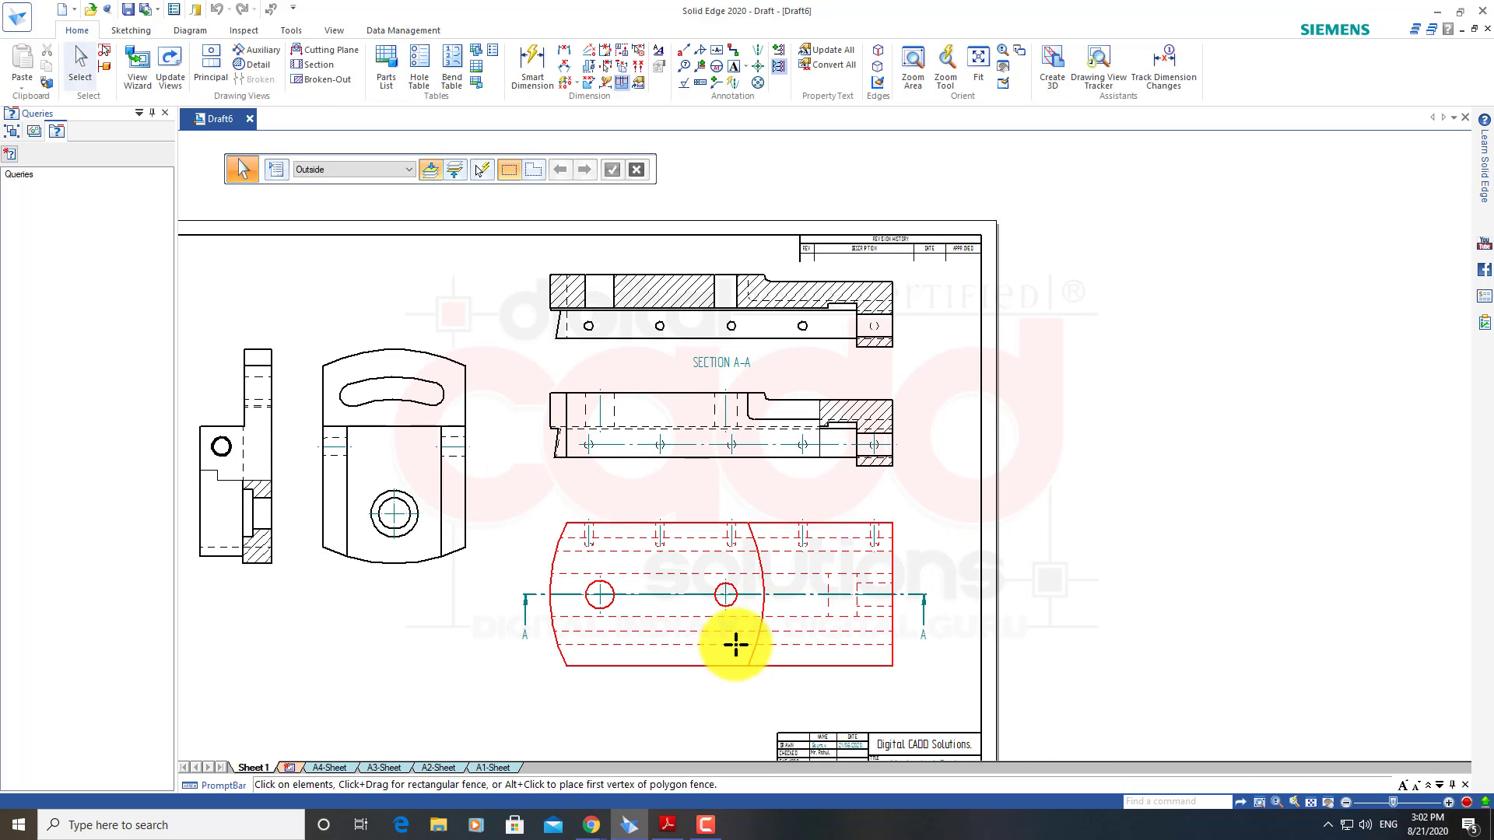
middle_drag(717, 610, 947, 654)
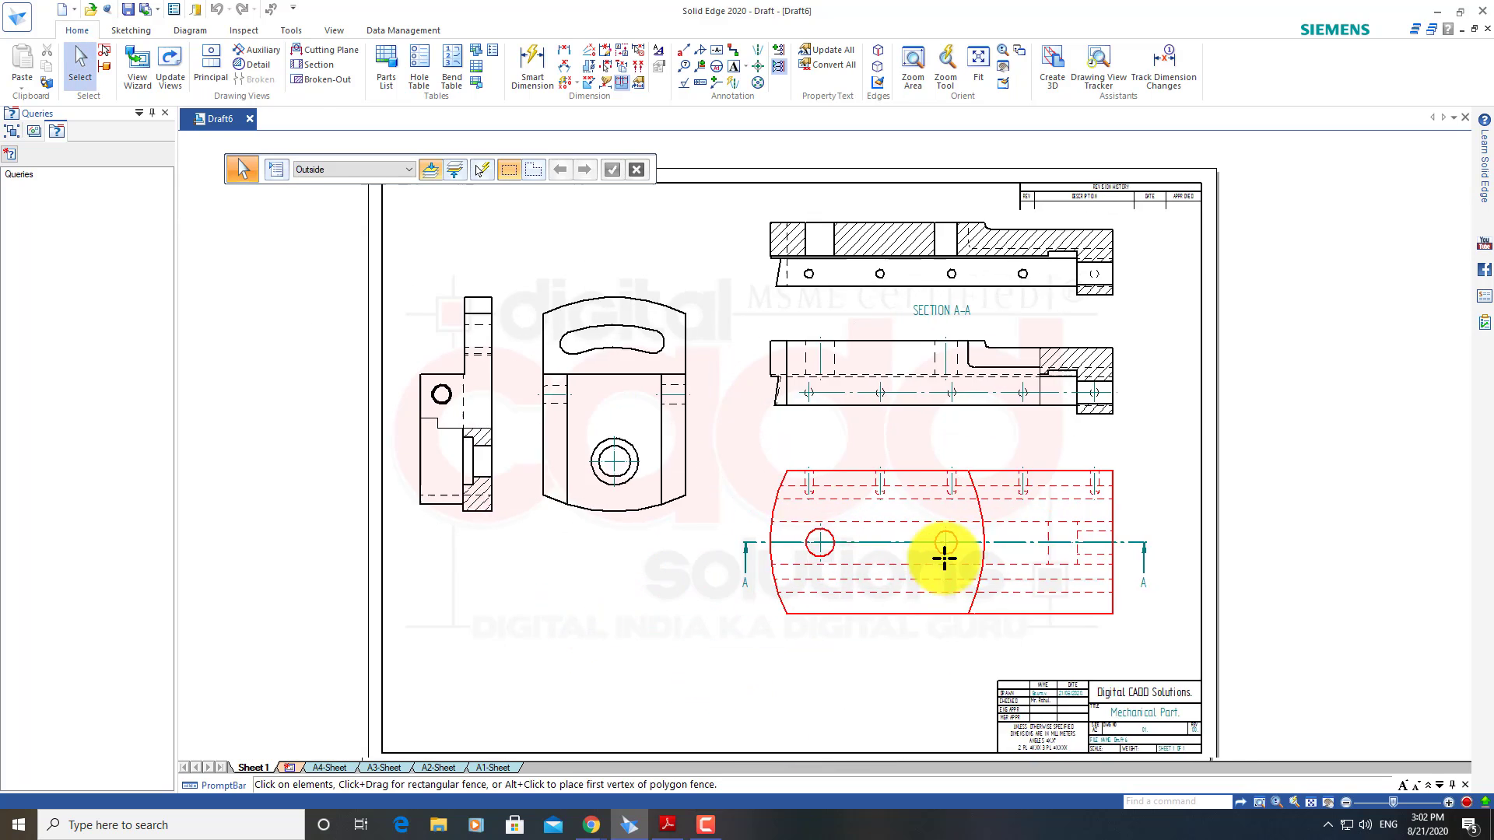
scroll(719, 320, up, 1)
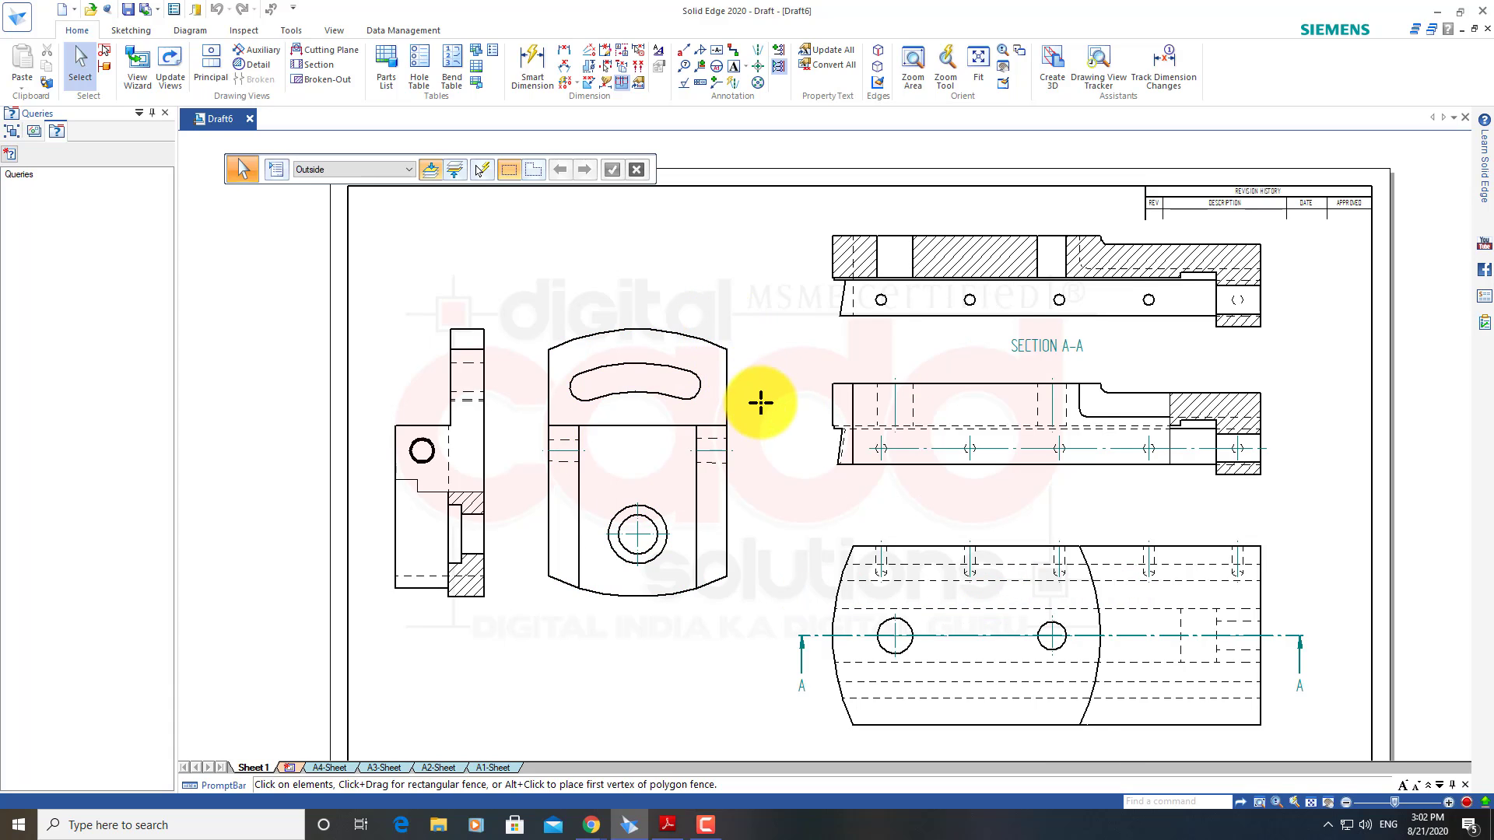
middle_drag(760, 404, 782, 415)
scroll(782, 415, up, 1)
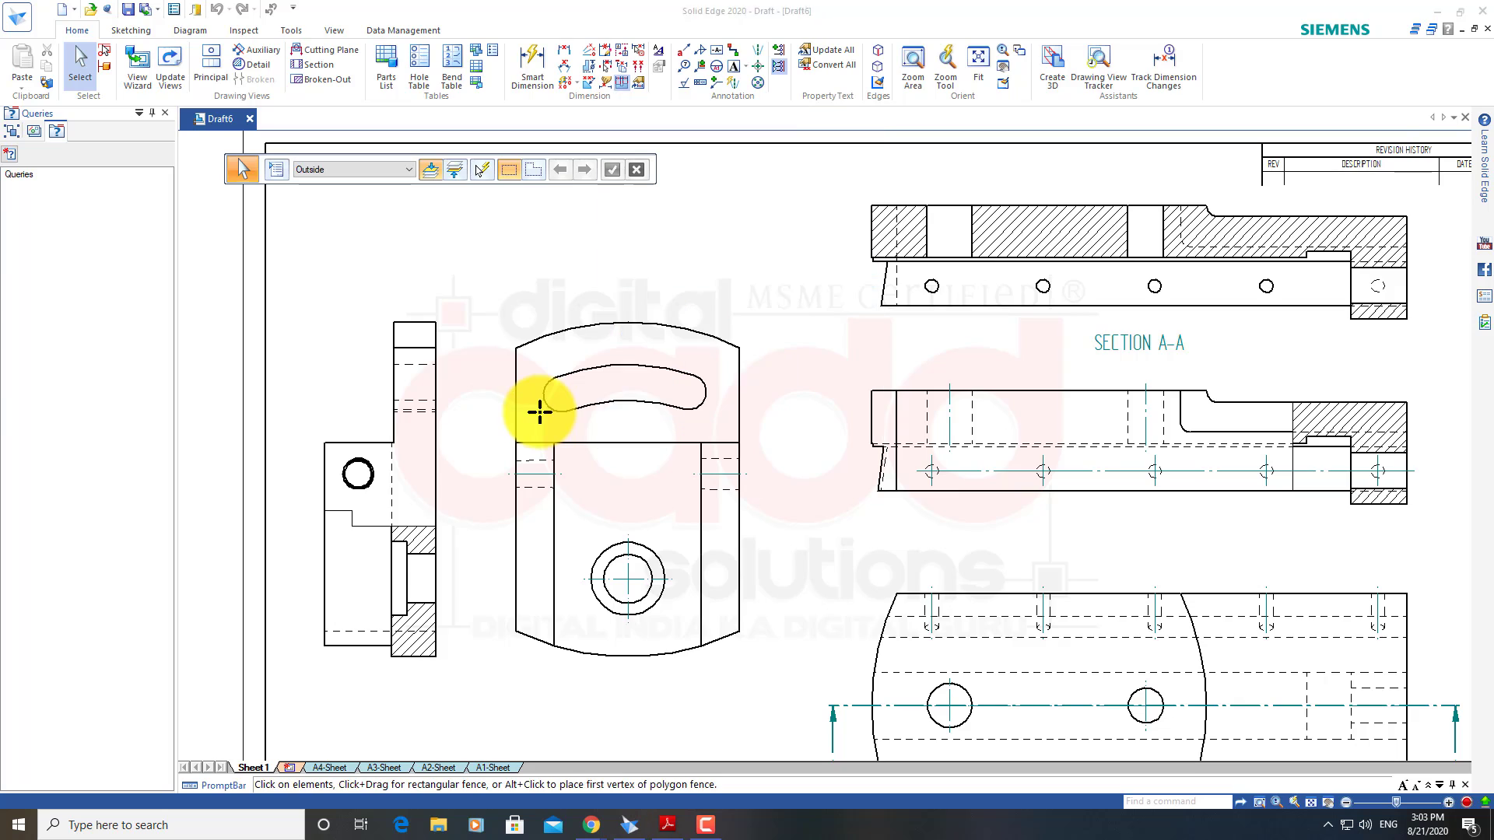
Retrieve the model dimensions onto the front view; move the 100, 66 and R115 dimensions clear
click(604, 84)
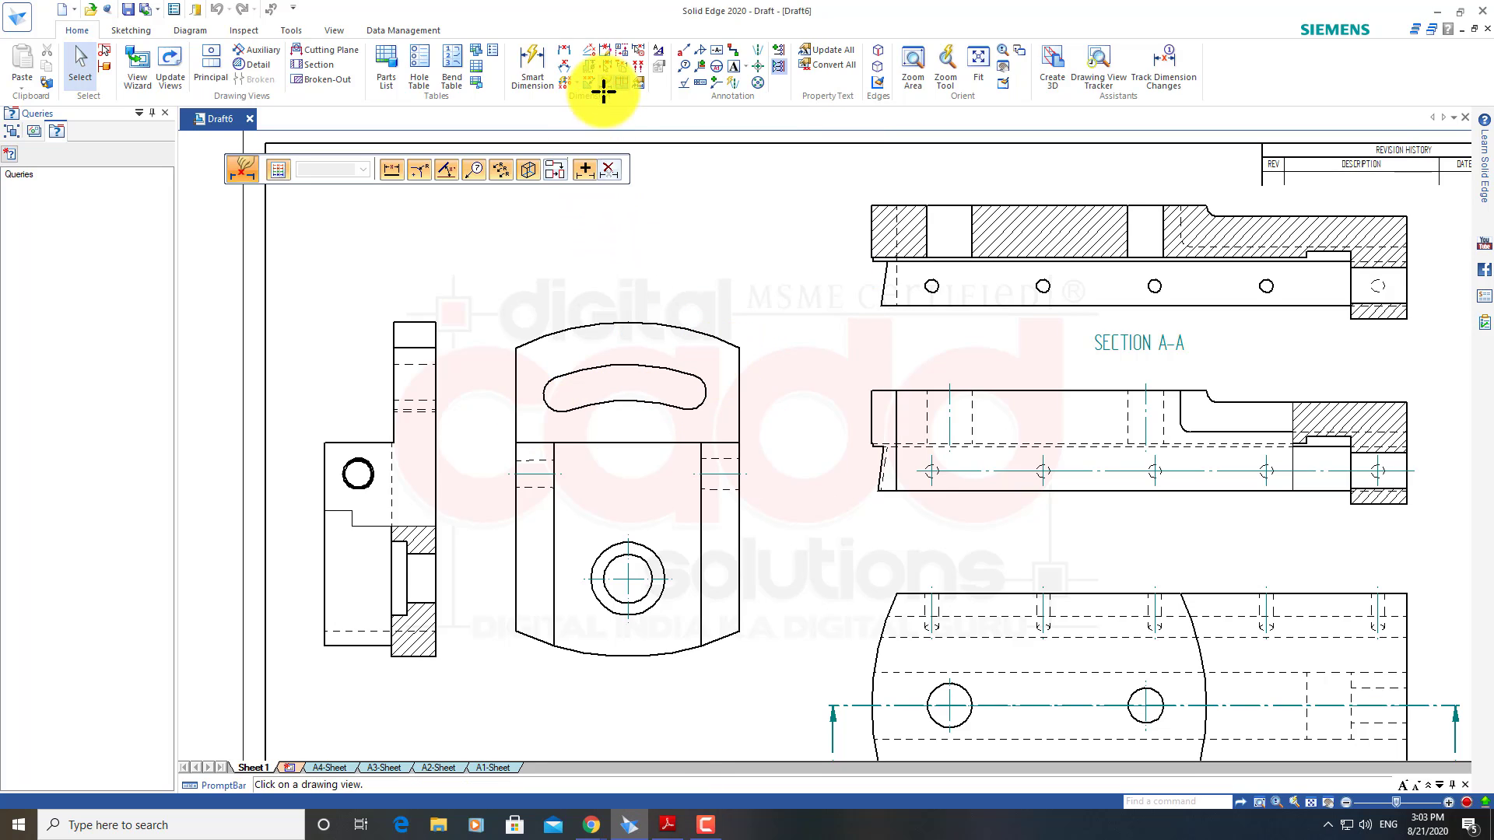
click(647, 320)
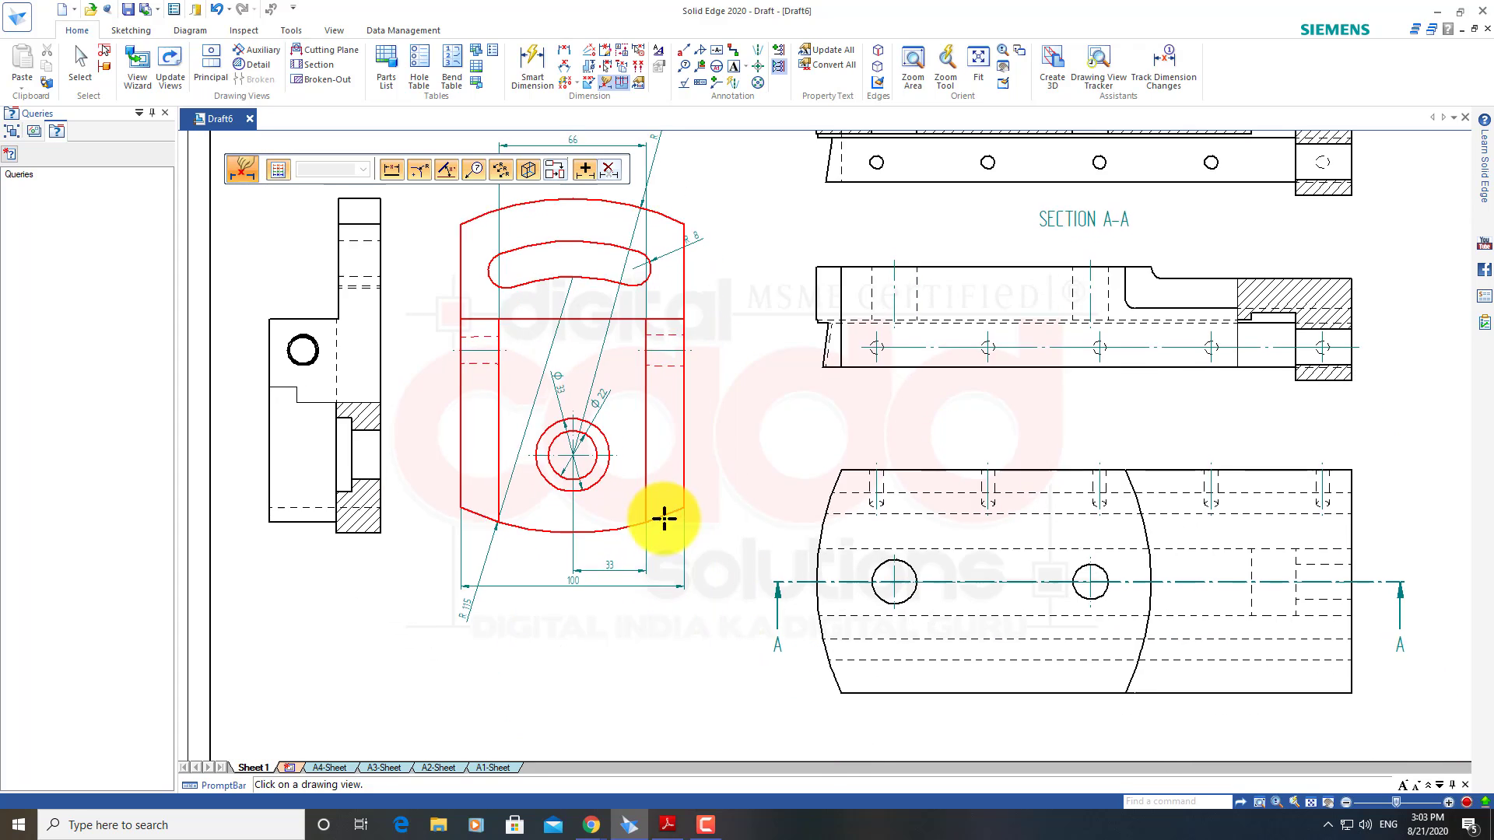
key(Escape)
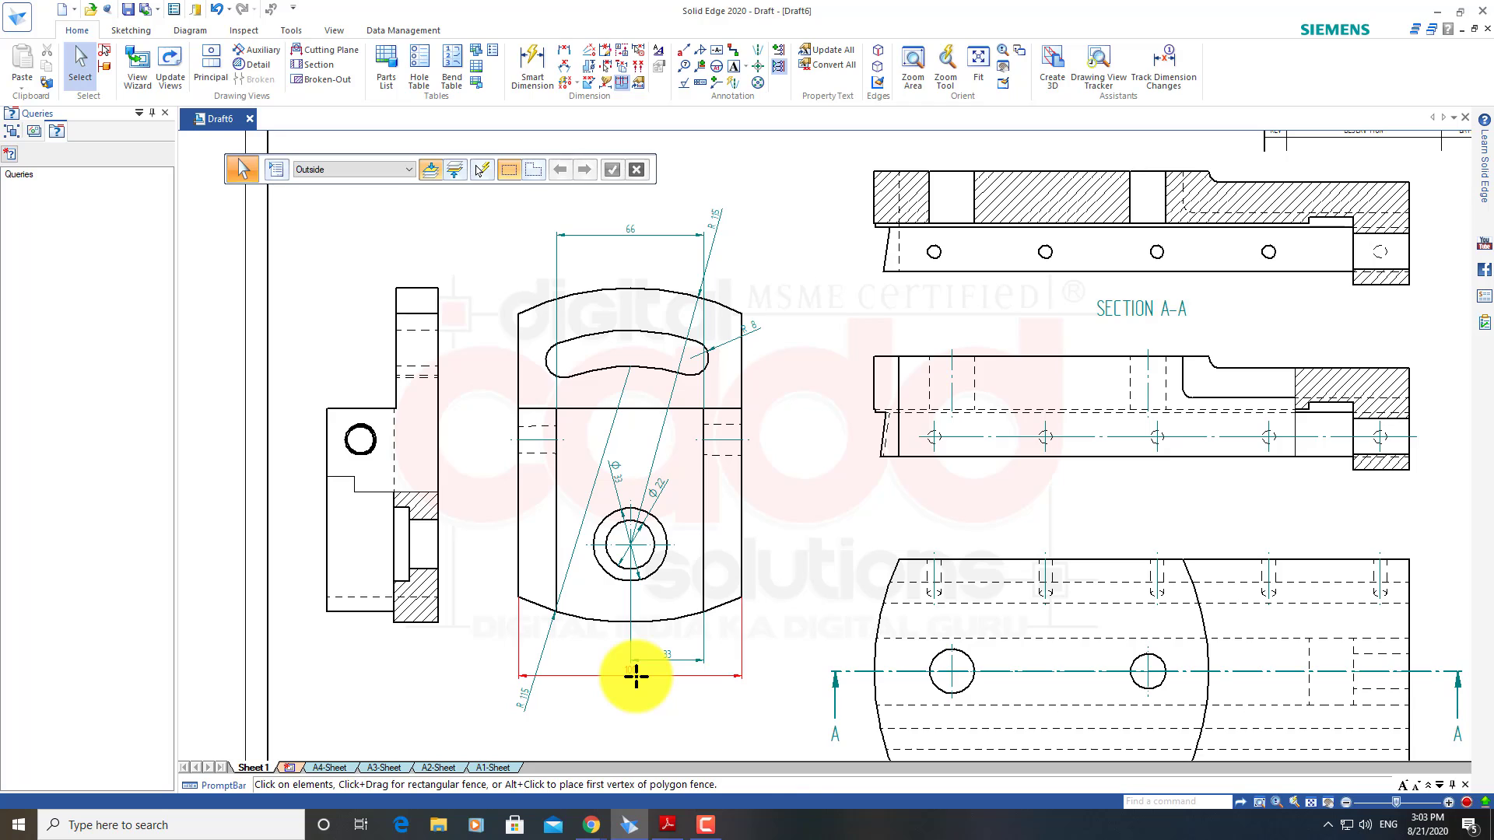
drag(635, 676, 633, 727)
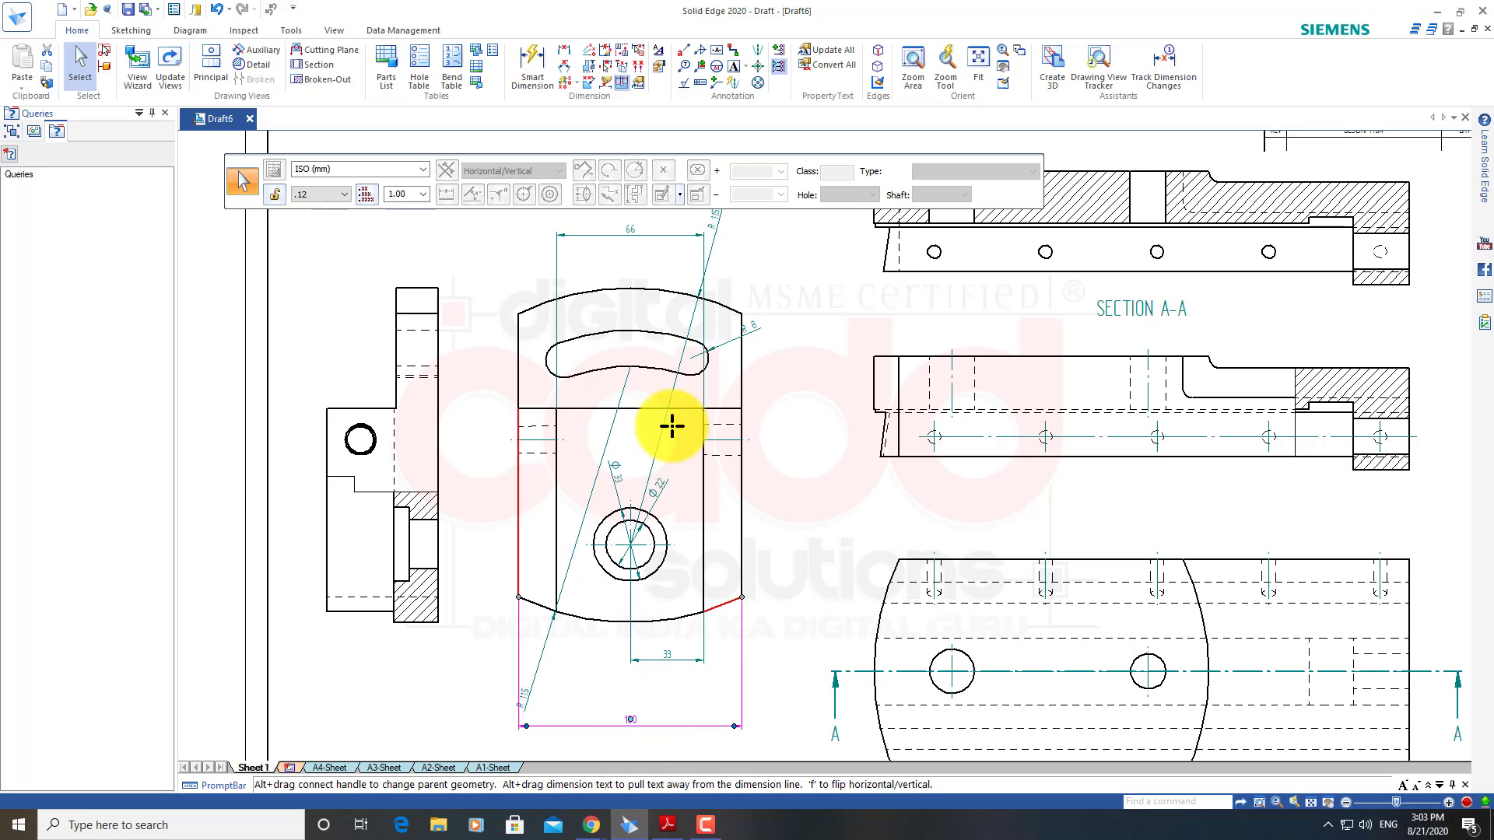
drag(626, 233, 629, 677)
drag(525, 695, 493, 591)
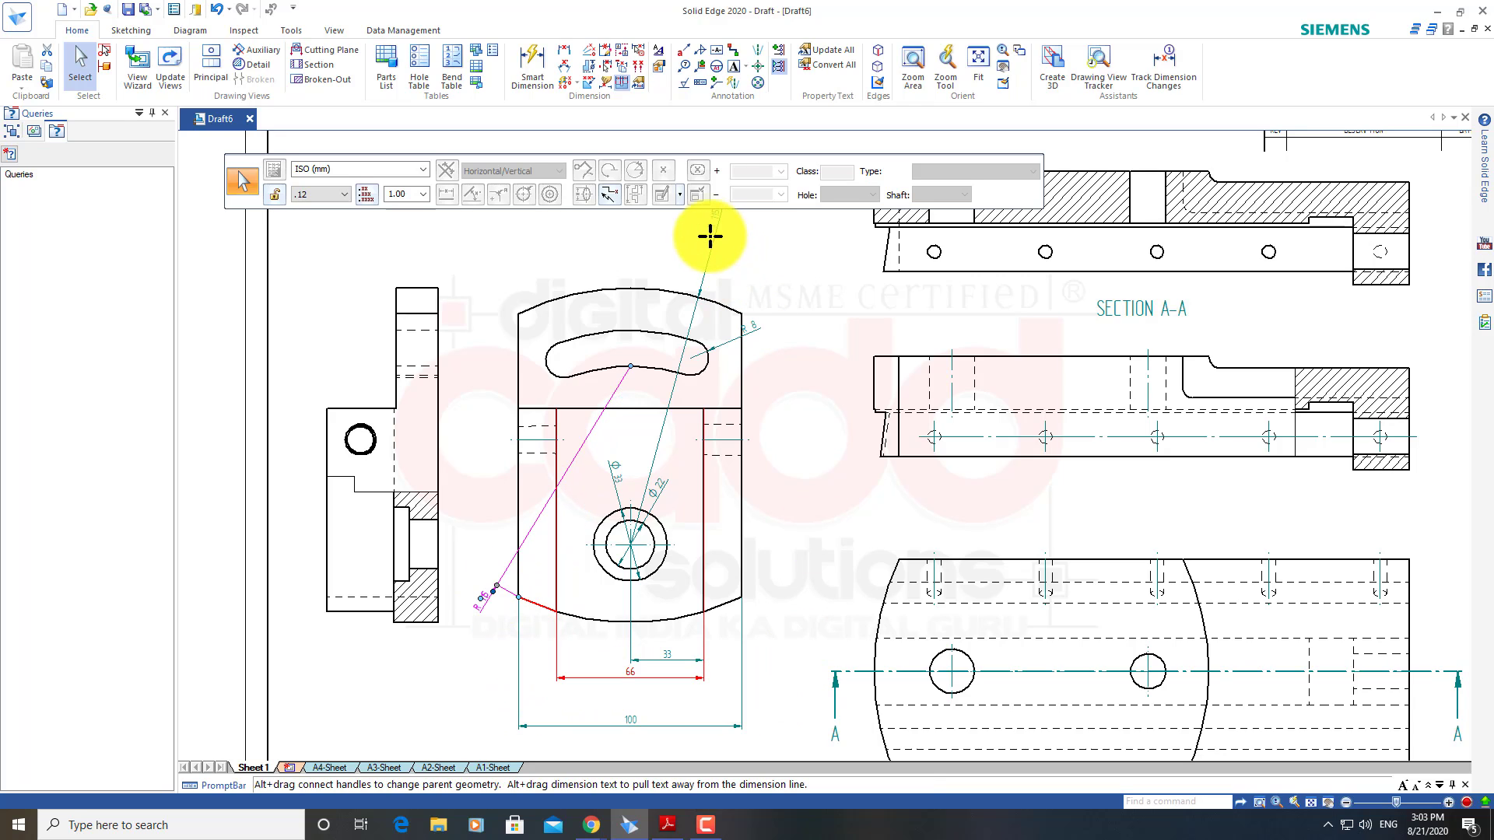
drag(716, 221, 715, 223)
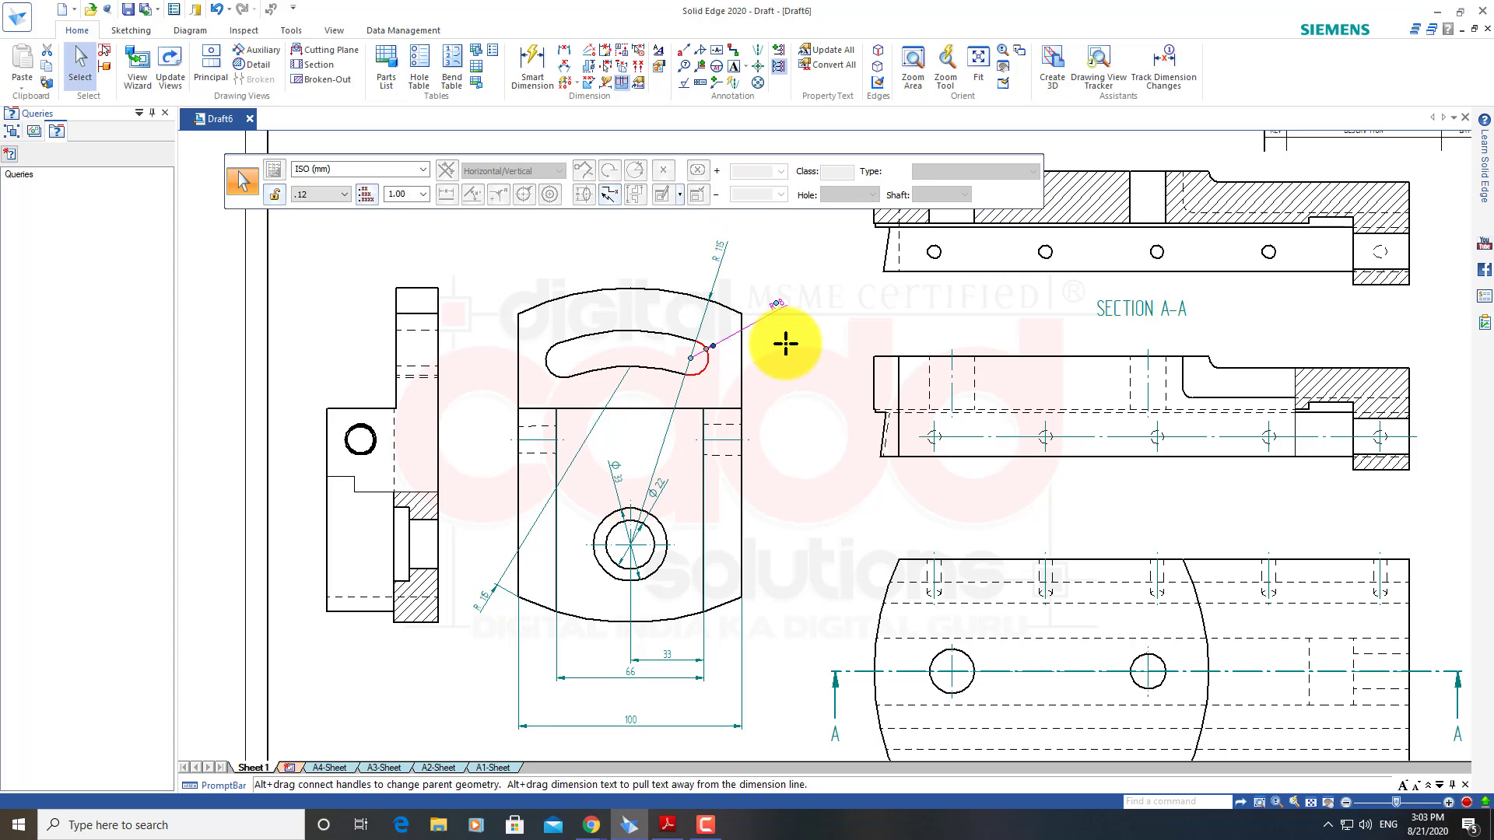
Move the Ø33, Ø22 and lower R115 dimensions to the lower left of the front view
key(Escape)
scroll(684, 621, up, 3)
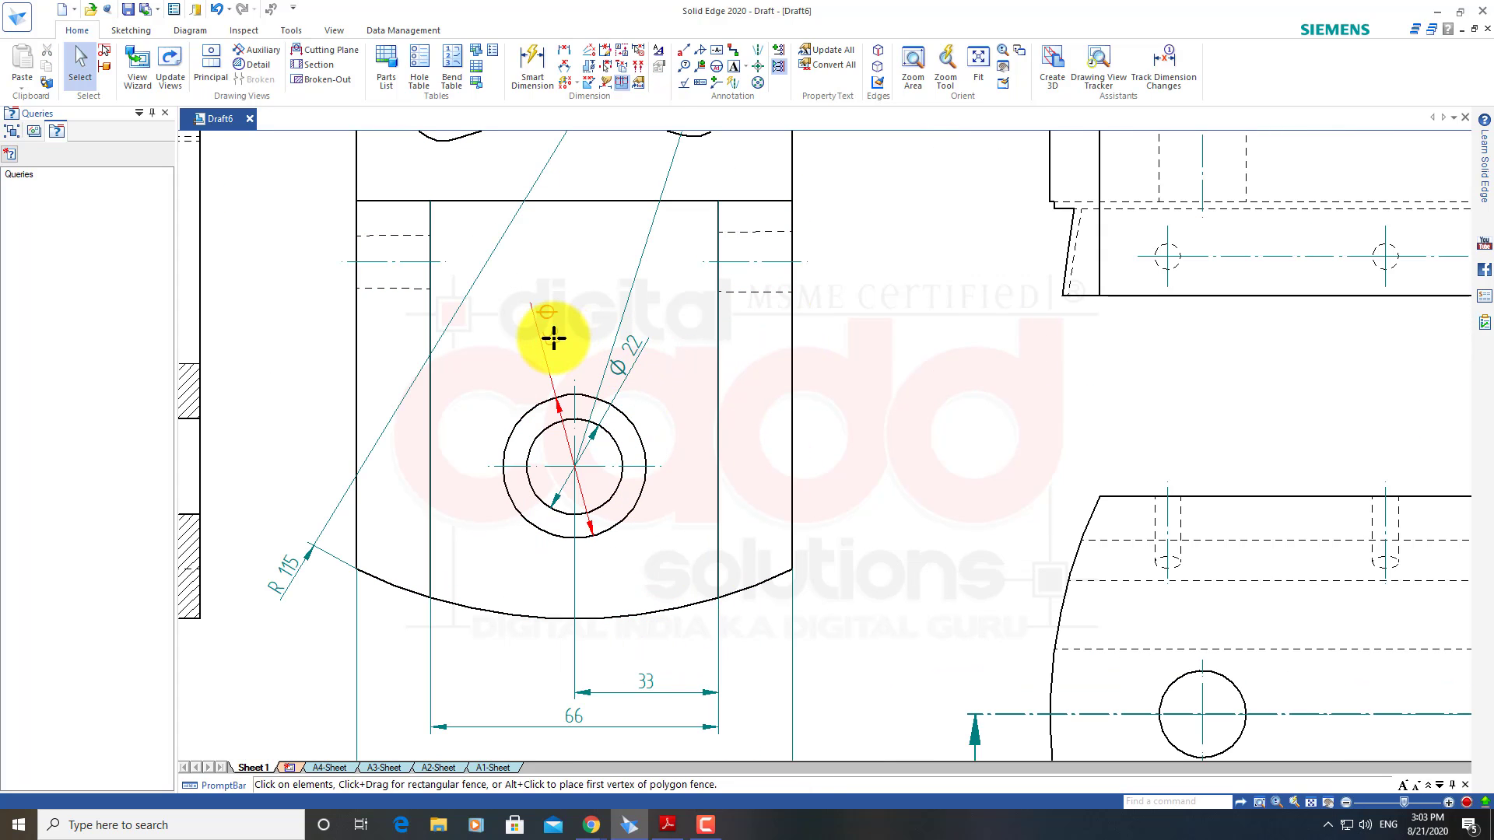
mouse_move(550, 333)
mouse_down()
mouse_move(339, 657)
mouse_move(326, 648)
mouse_up()
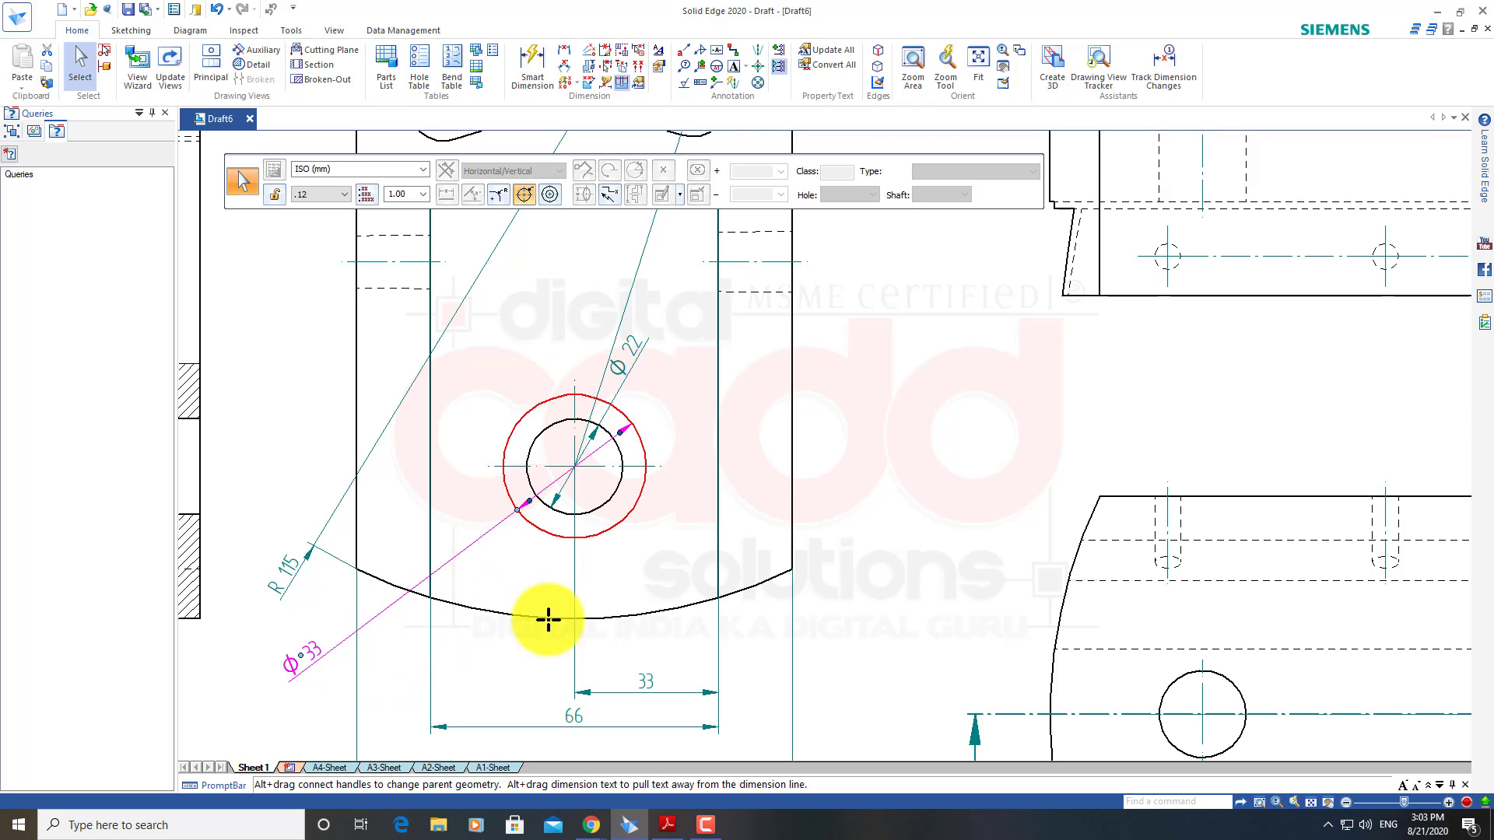
mouse_move(619, 372)
mouse_down()
mouse_move(360, 617)
mouse_move(321, 606)
mouse_move(283, 527)
mouse_up()
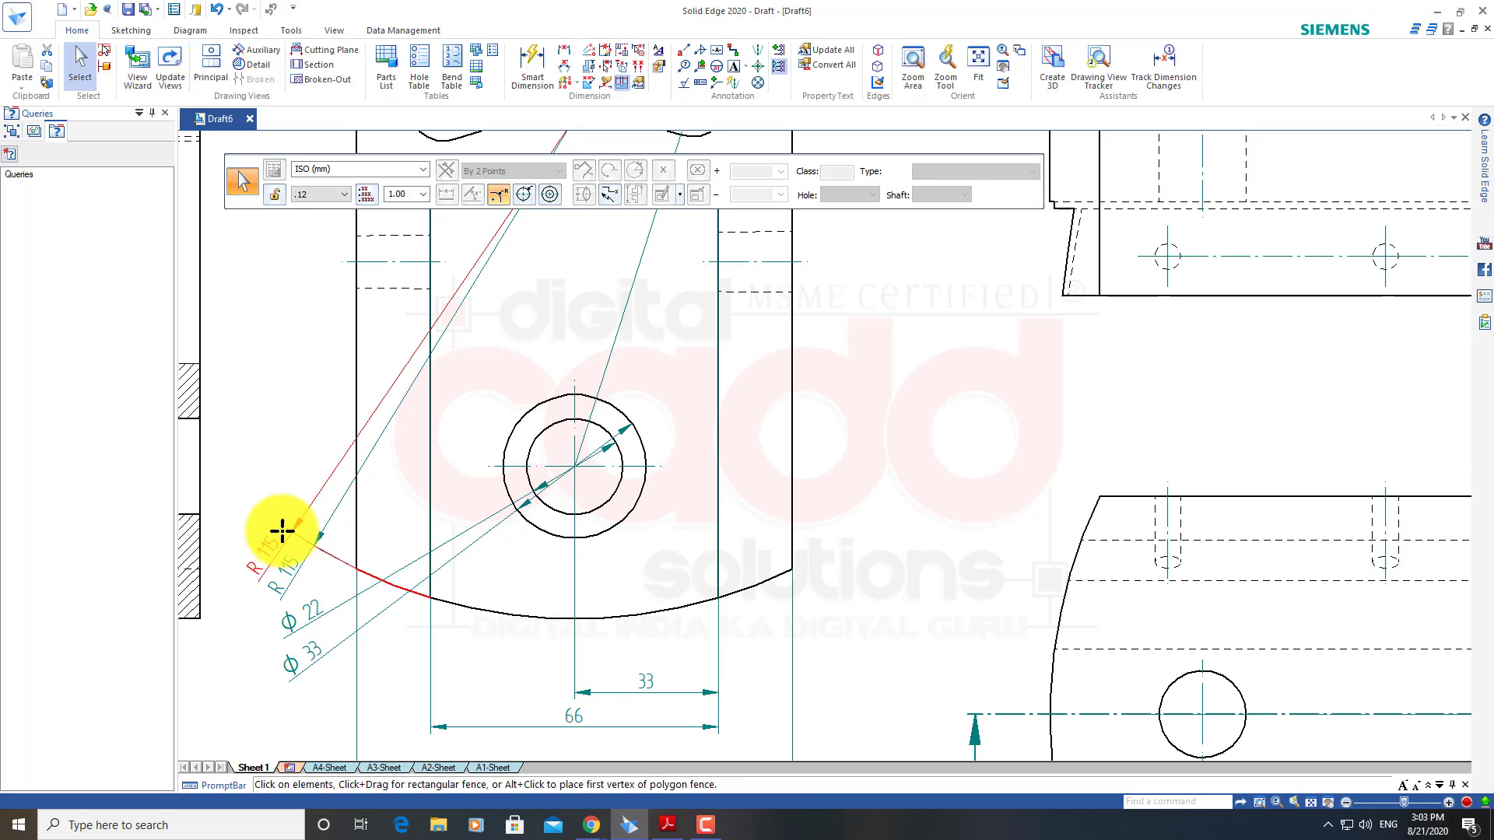
click(283, 397)
scroll(778, 459, down, 2)
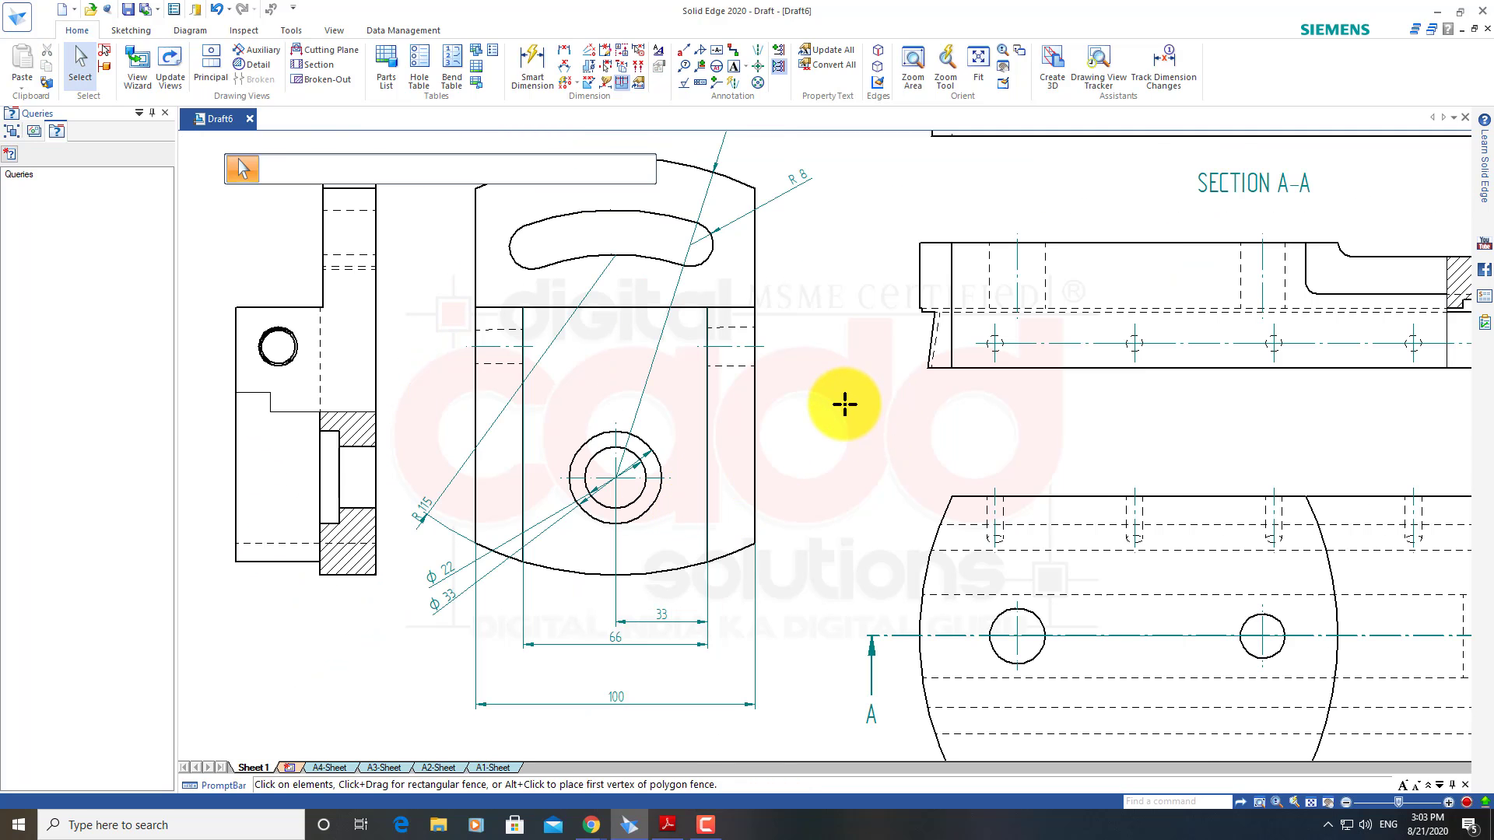
middle_drag(866, 463, 894, 501)
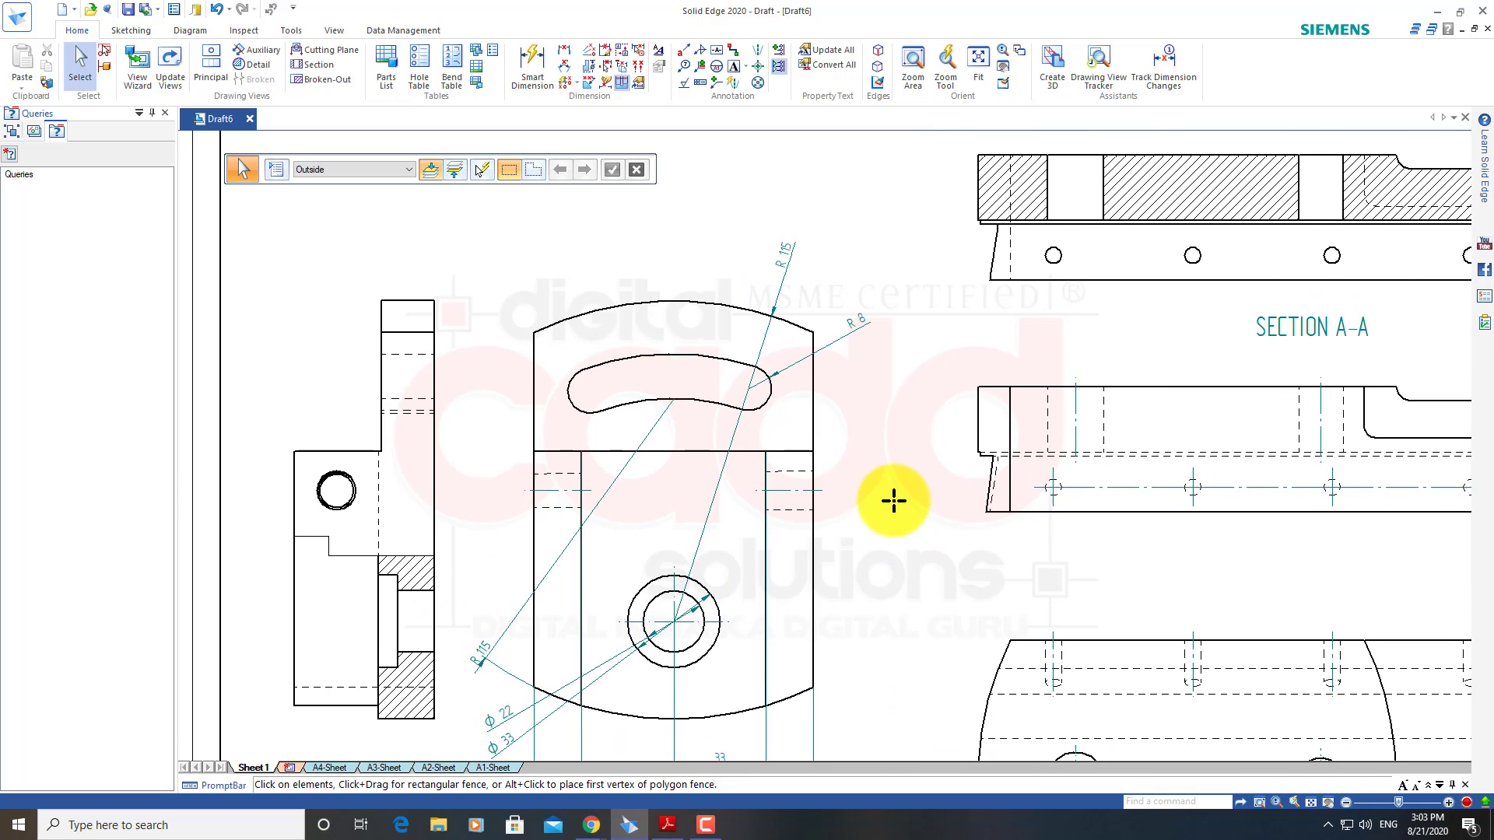
scroll(894, 500, up, 1)
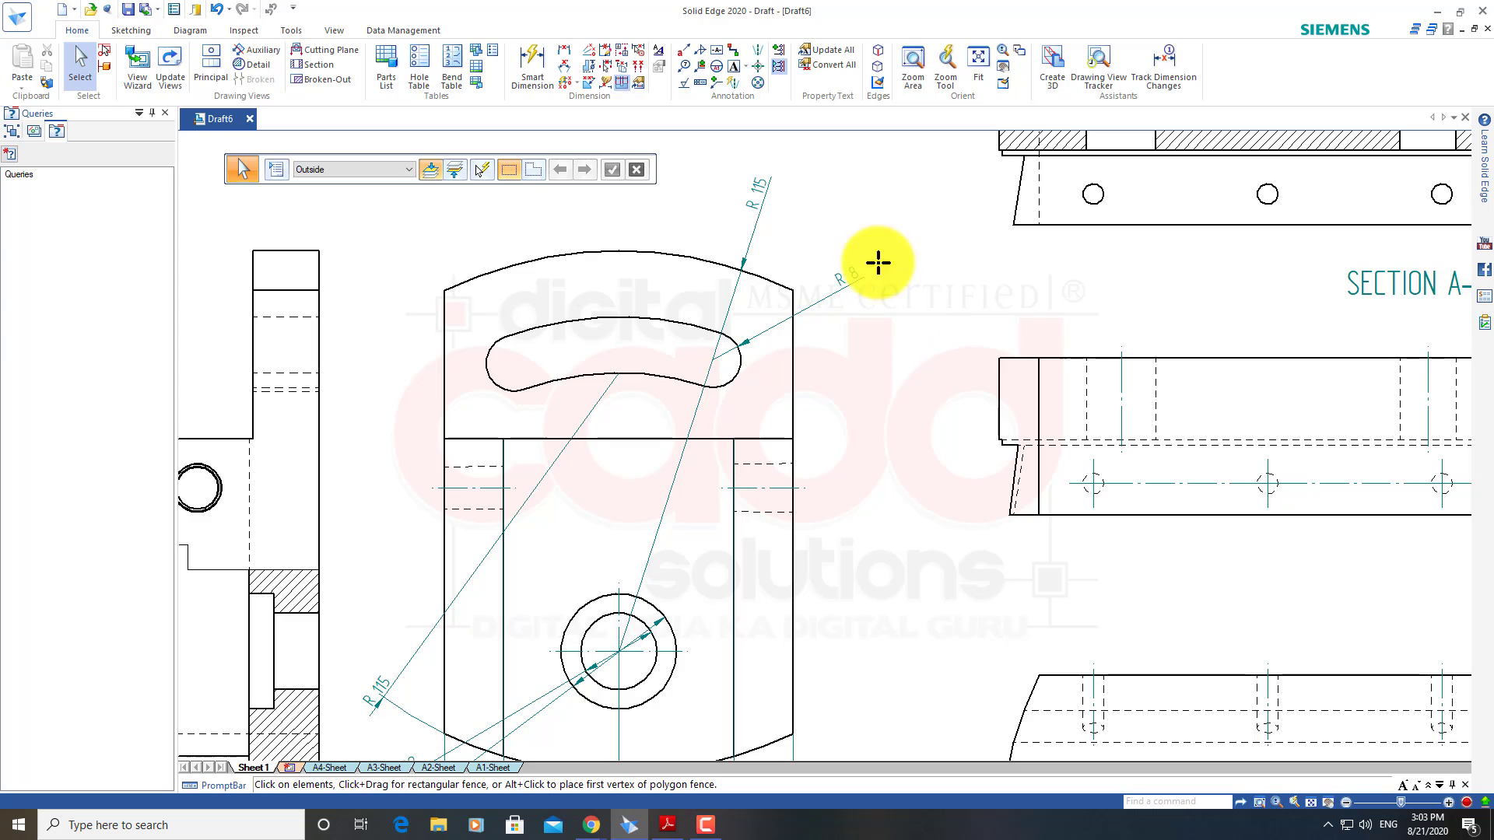
click(760, 87)
scroll(759, 323, up, 3)
Try bolt hole circles on the slot end and round hole, then cancel them
click(701, 438)
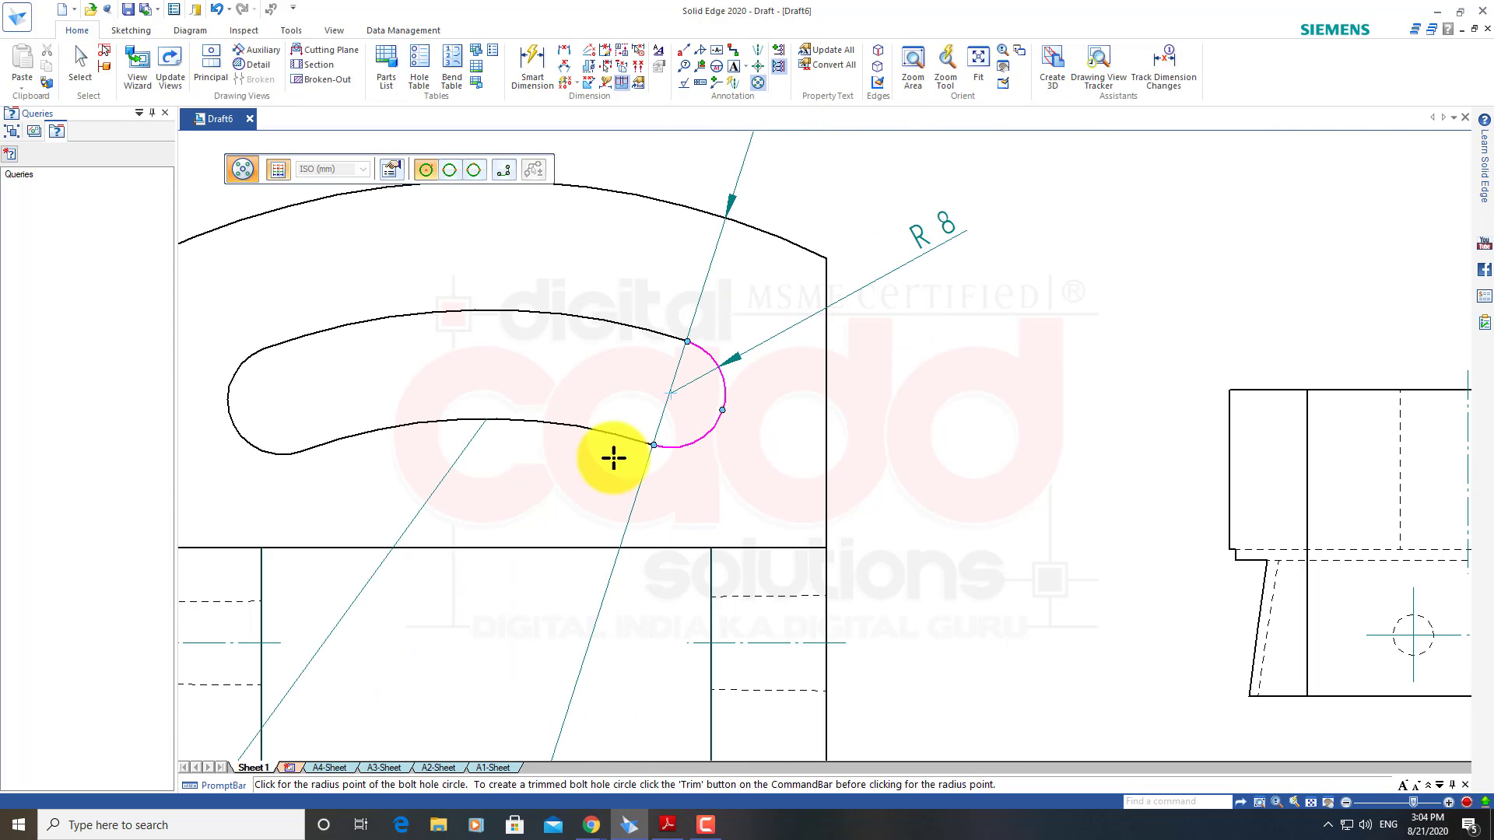
scroll(878, 360, down, 1)
scroll(878, 360, down, 2)
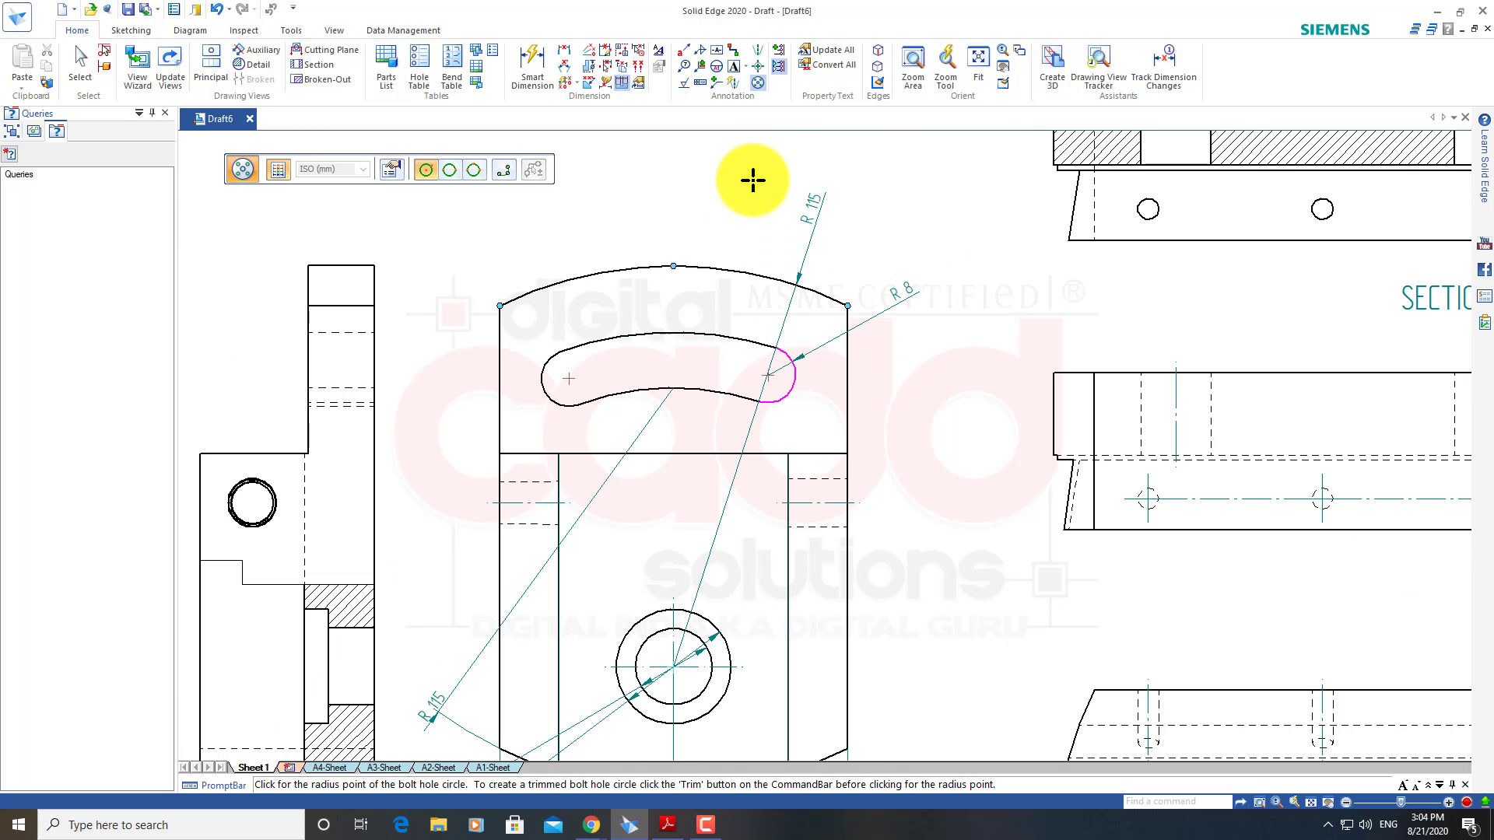
key(Escape)
click(761, 86)
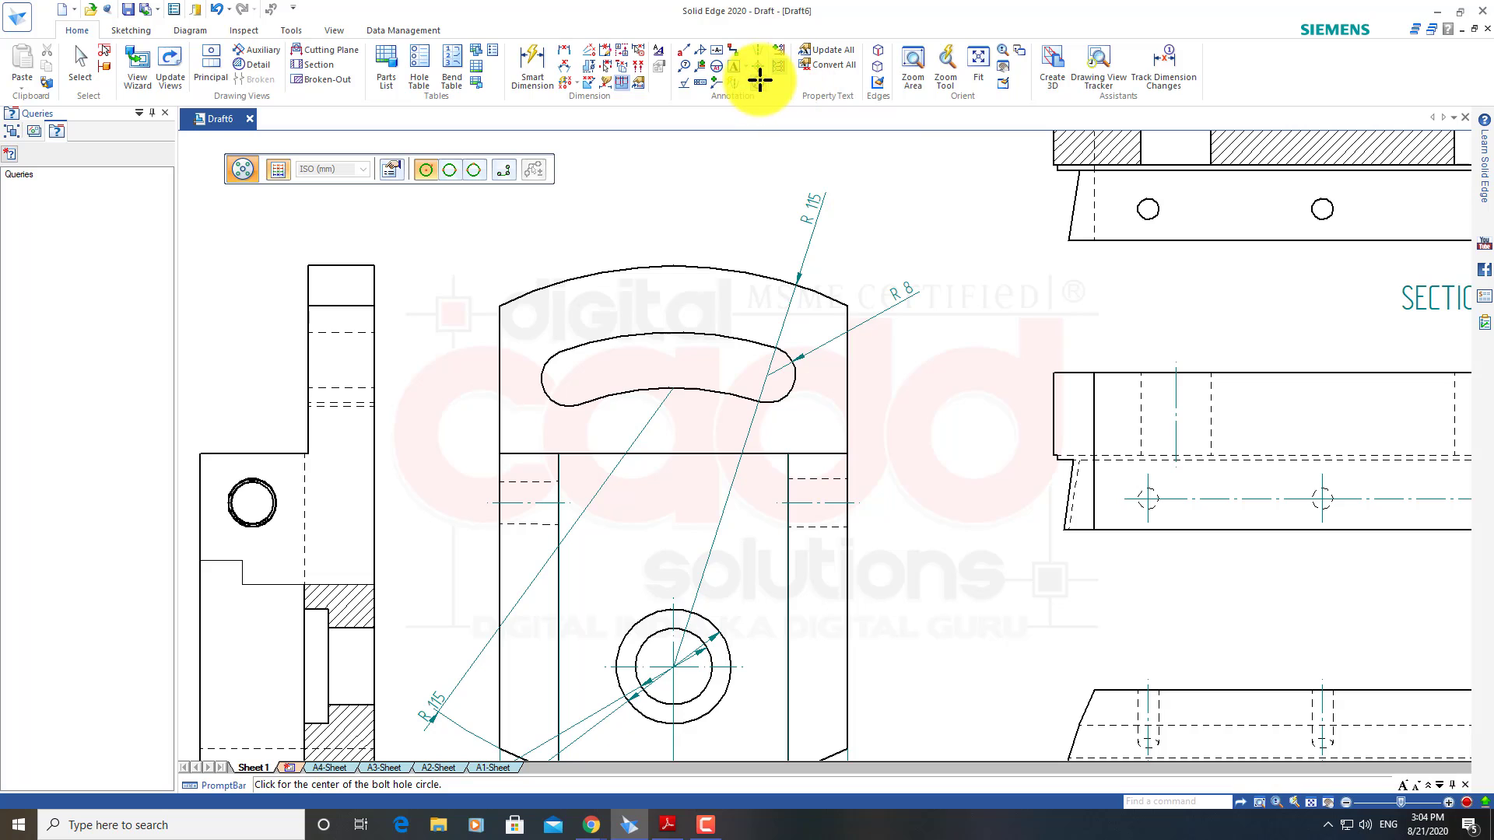
click(674, 667)
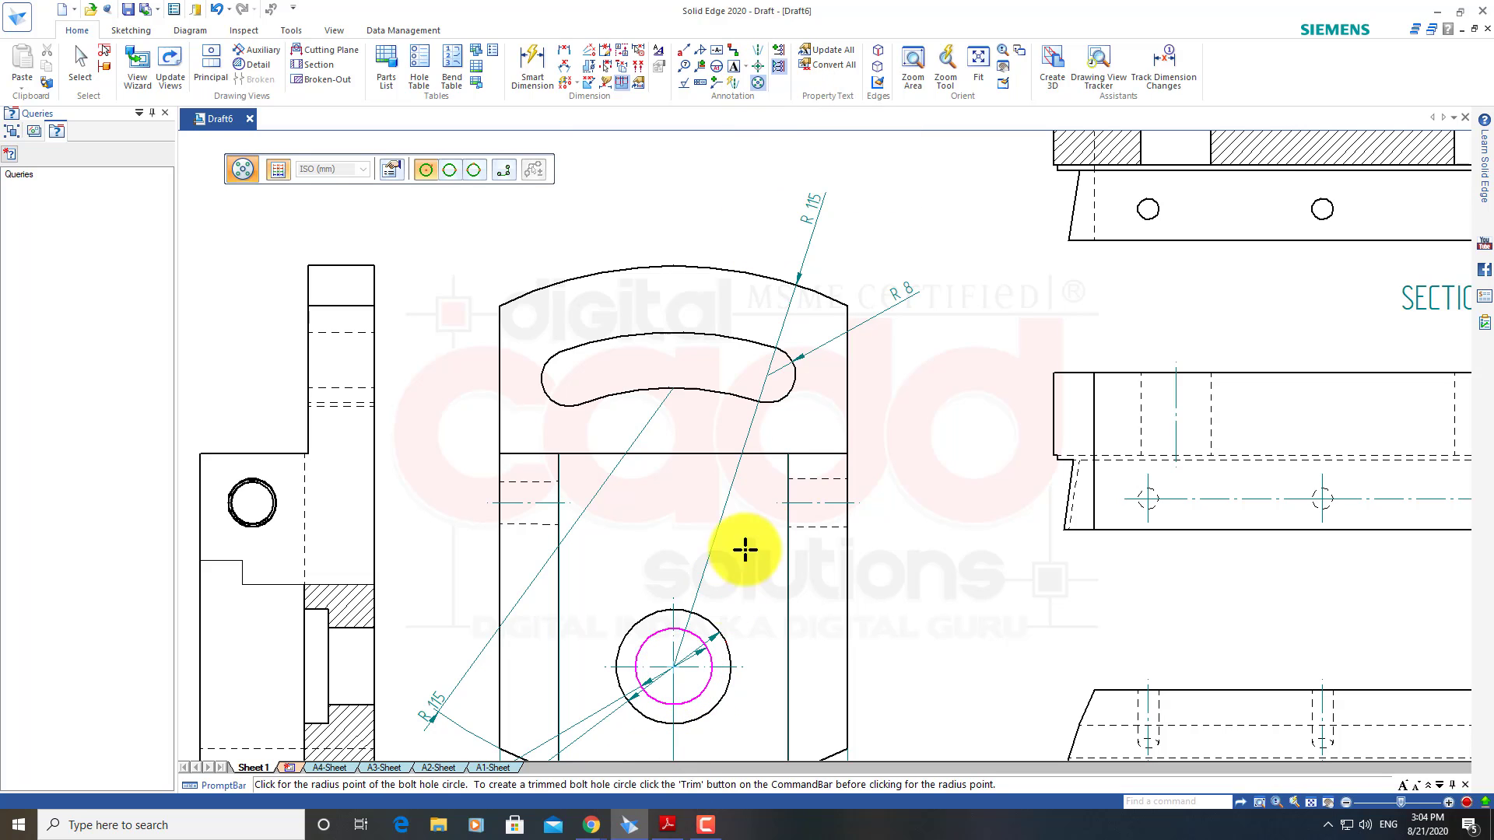
click(765, 374)
scroll(917, 423, down, 3)
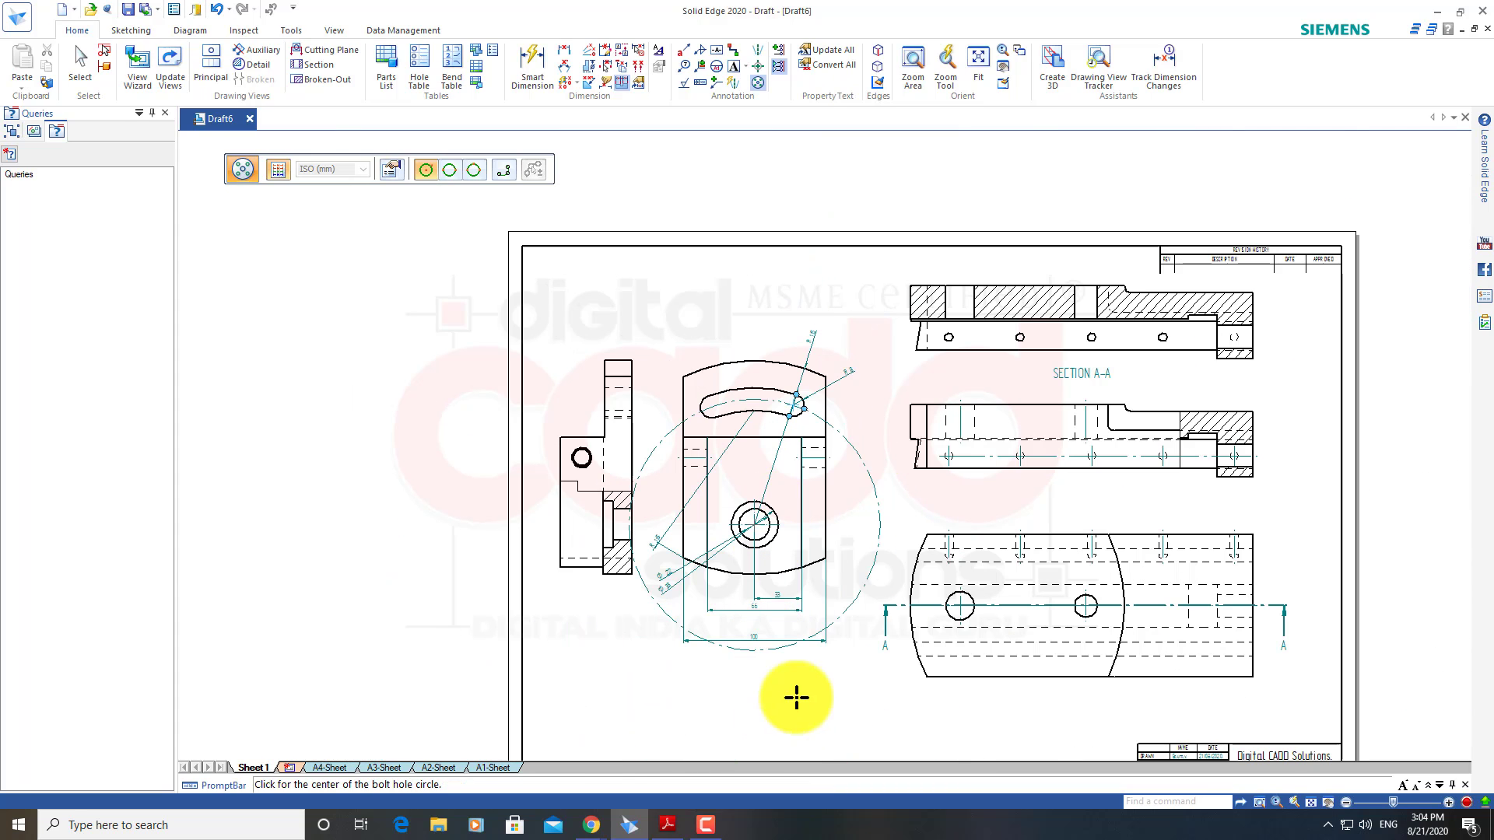
key(Escape)
scroll(840, 559, up, 2)
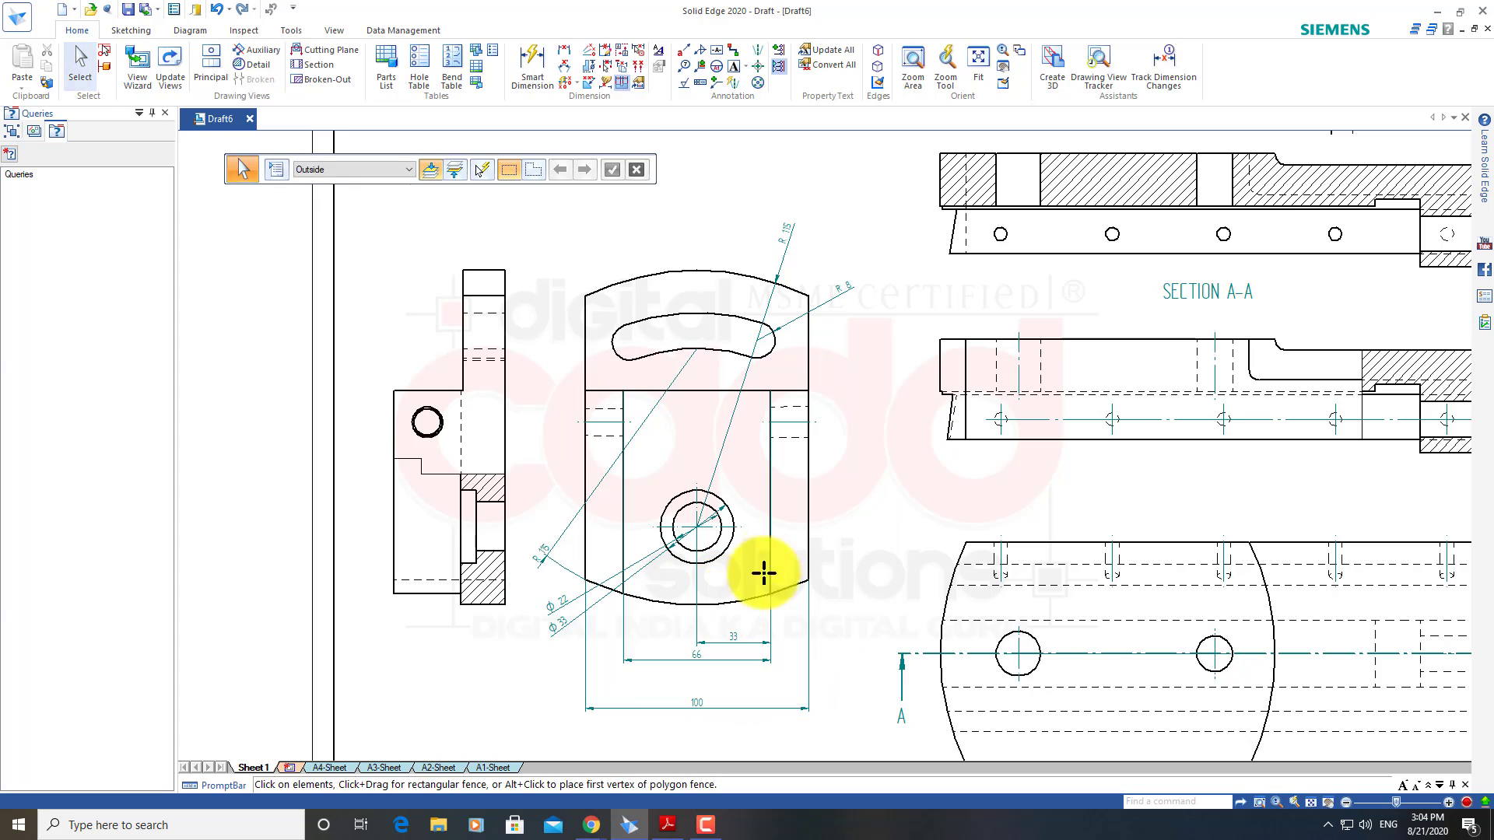
scroll(802, 296, up, 3)
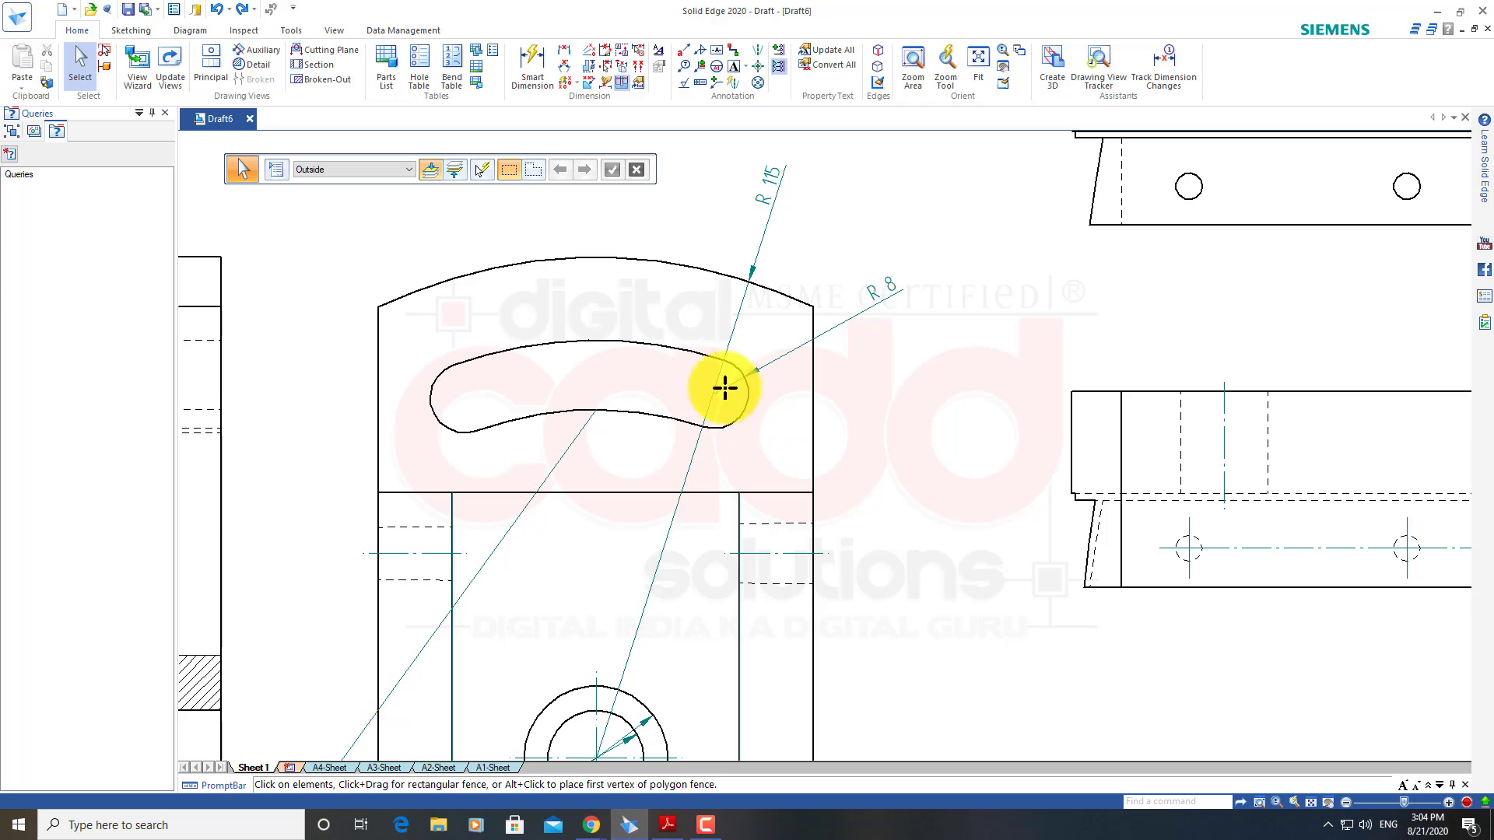
click(758, 68)
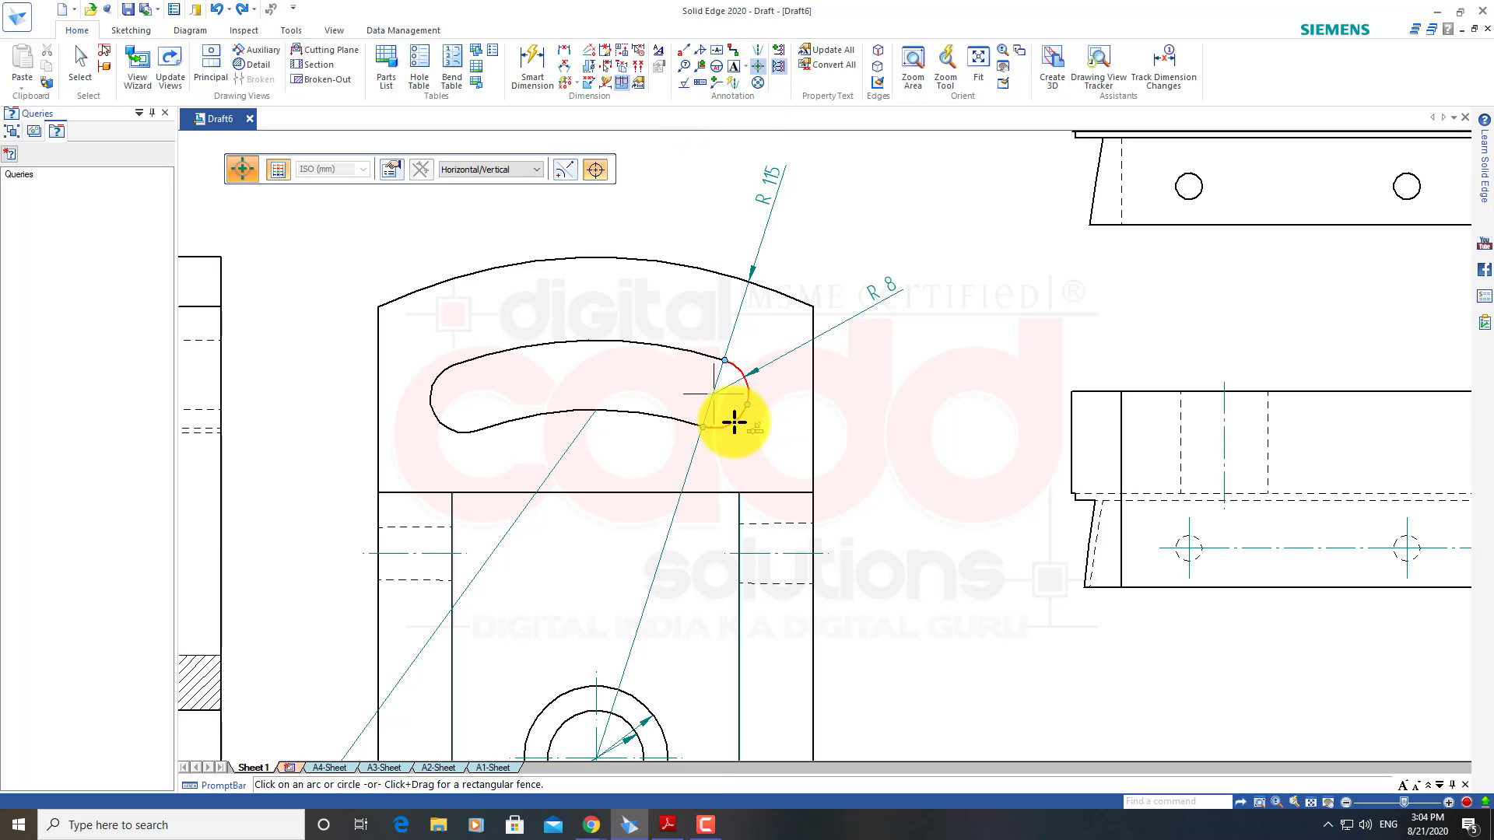
Add centre marks to the right and left rounded ends of the curved slot
click(716, 391)
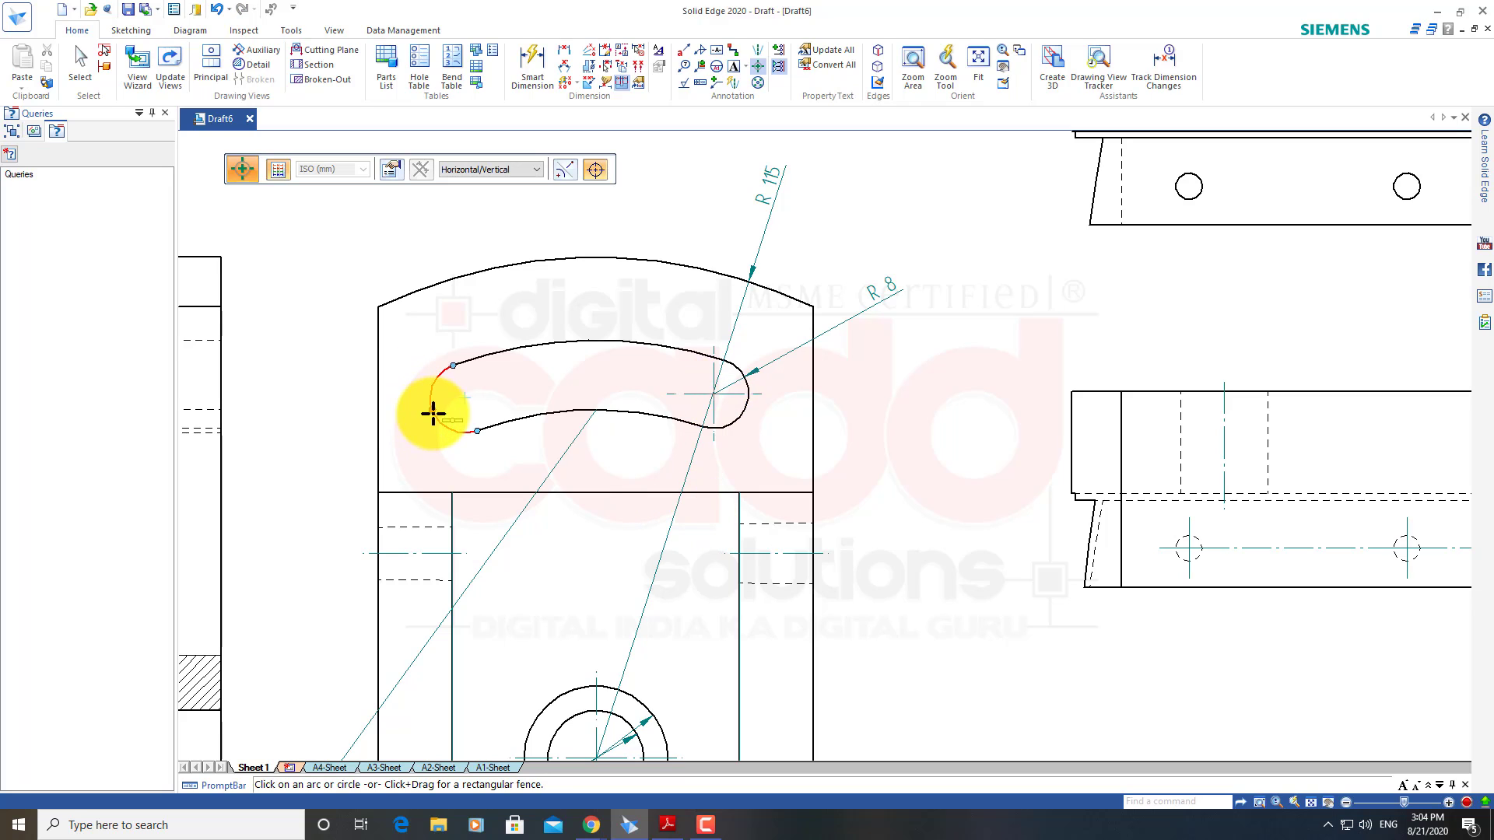
click(478, 400)
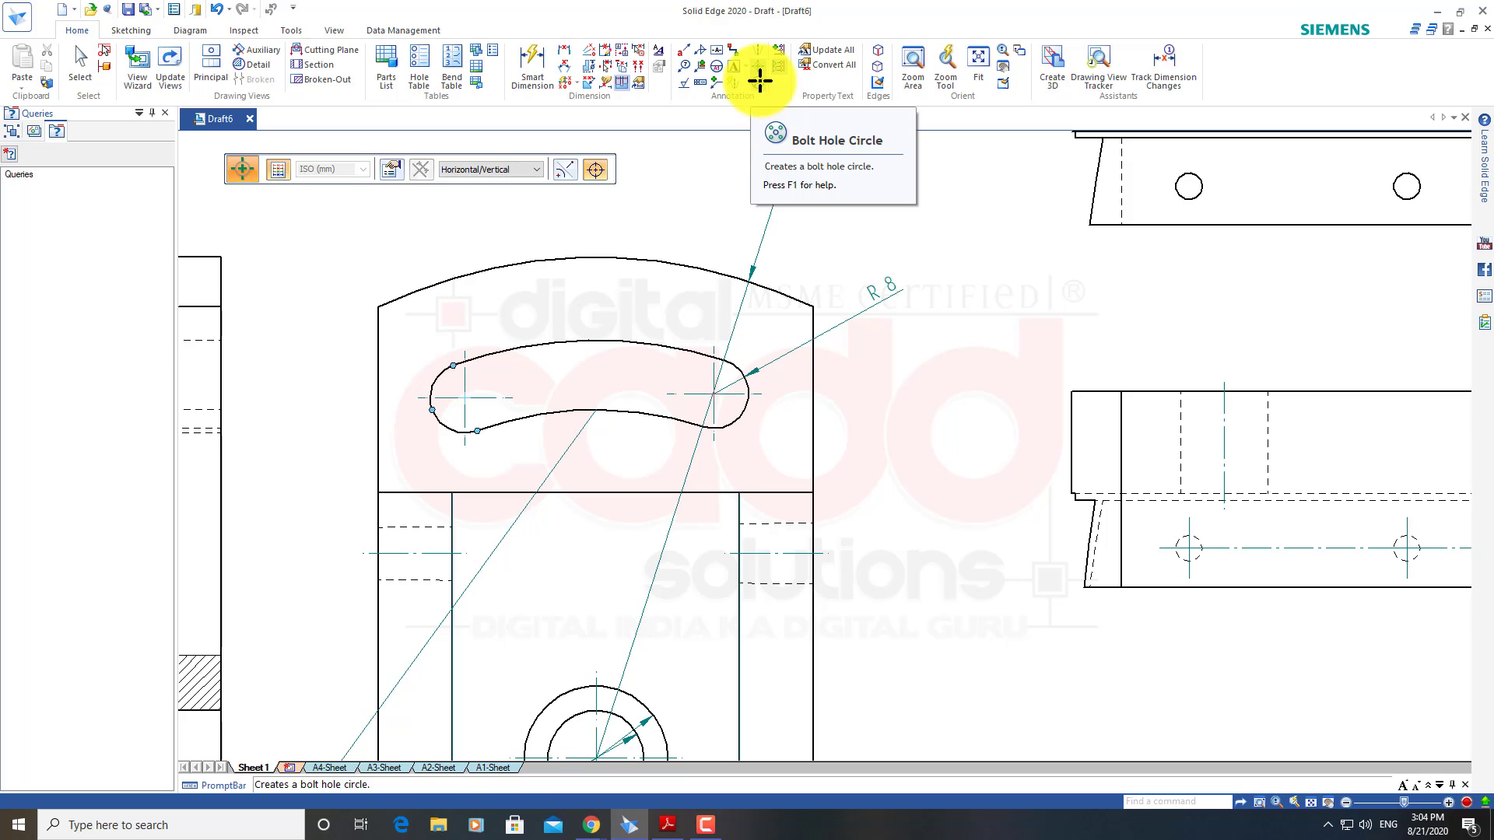
click(758, 66)
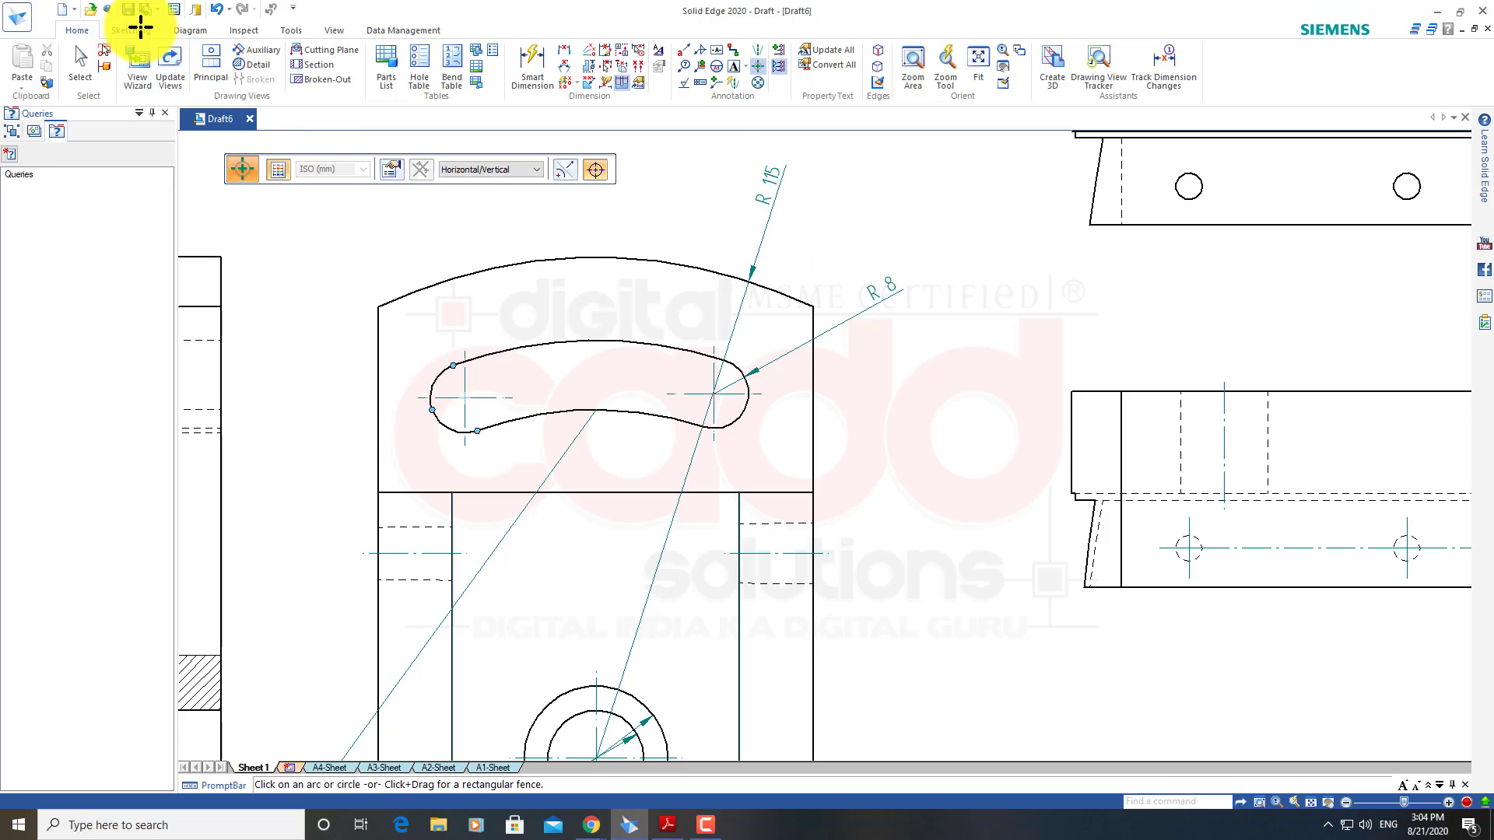
click(134, 29)
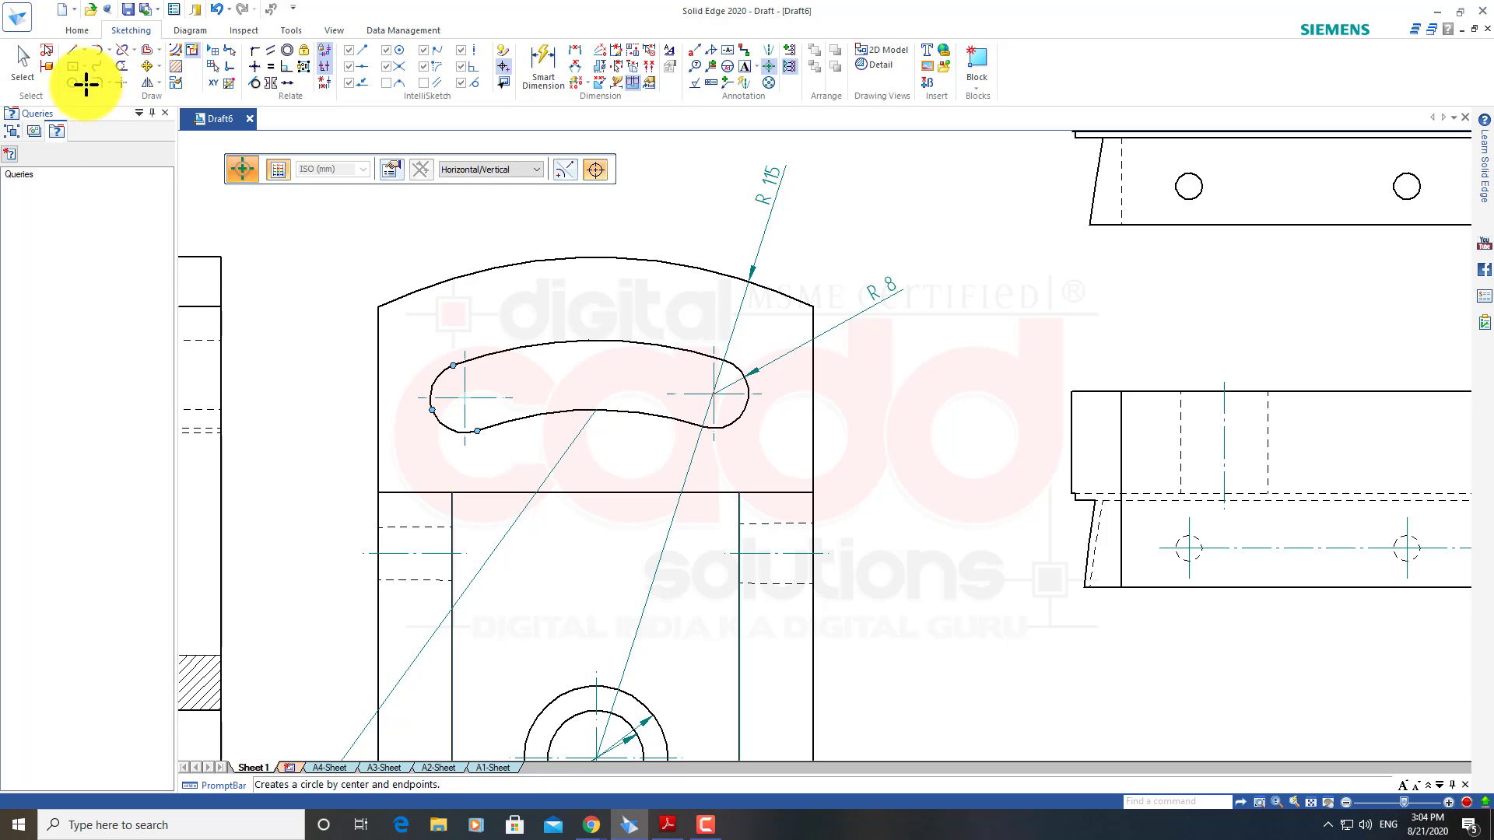
Draw an R88 arc centred on the boss circle, from the slot's right-end centre to its left-end centre
click(85, 83)
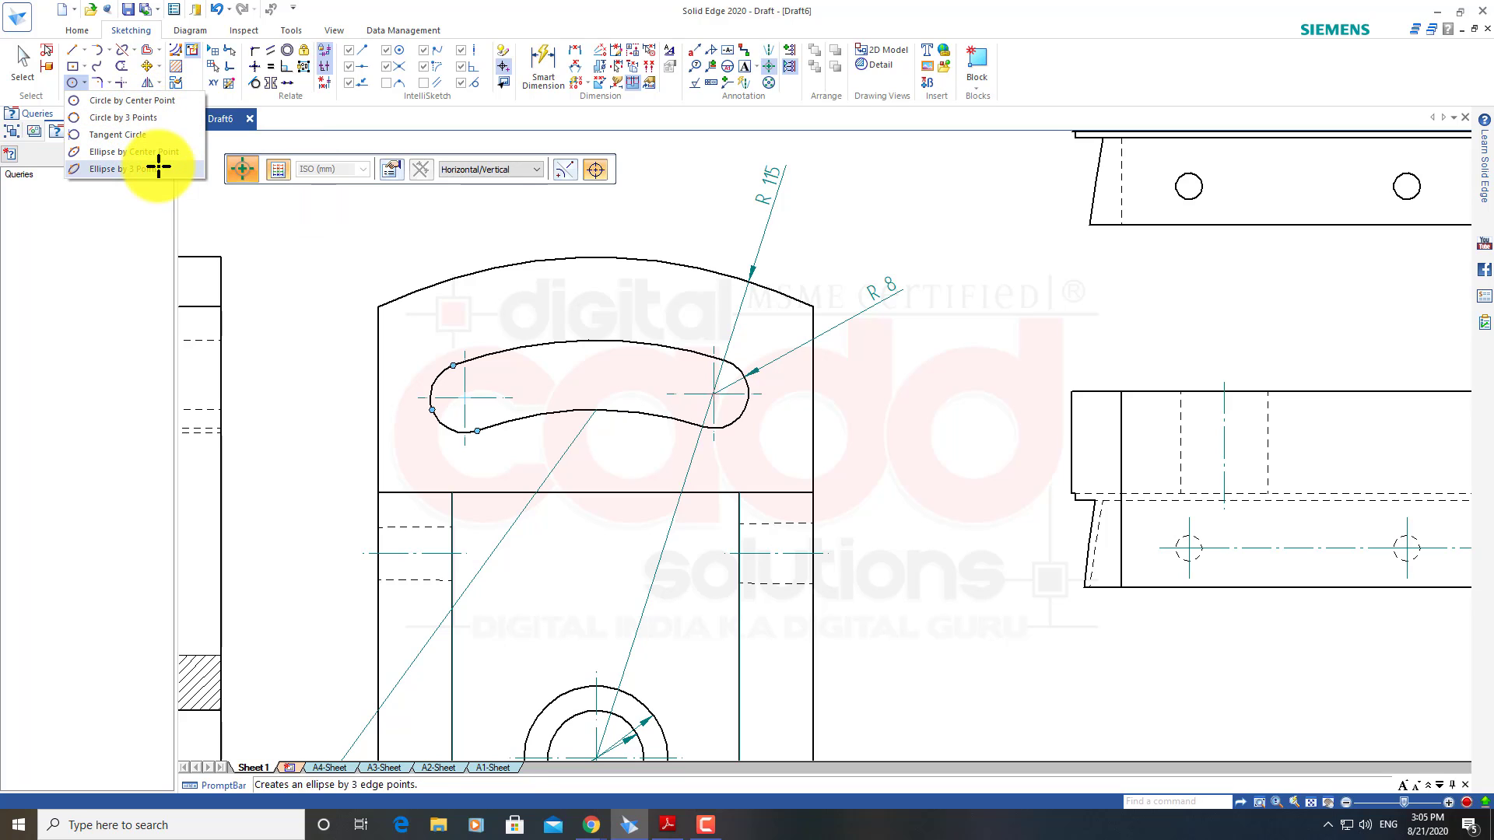
click(109, 49)
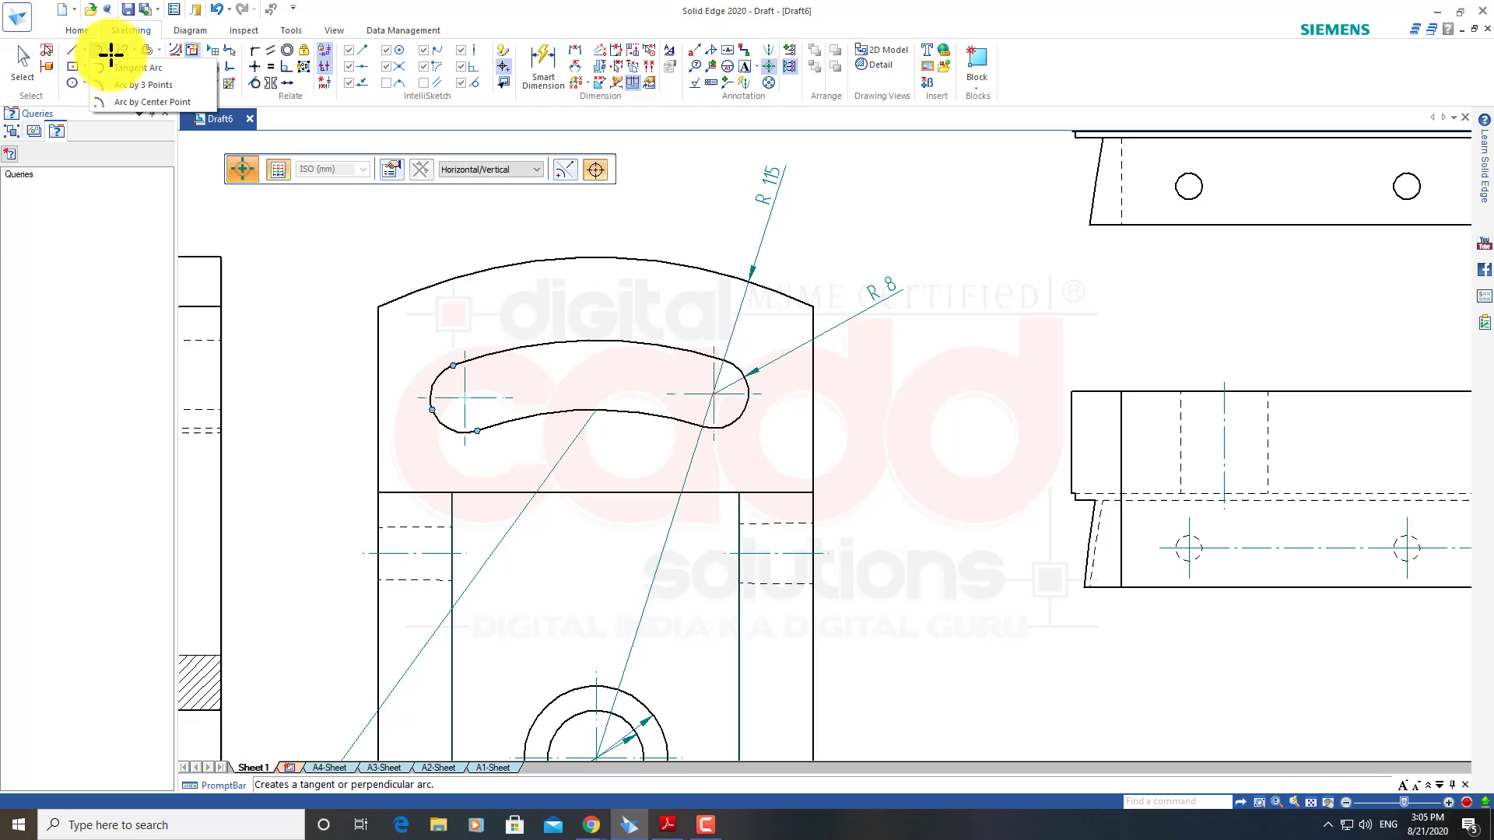
click(156, 101)
scroll(600, 604, down, 1)
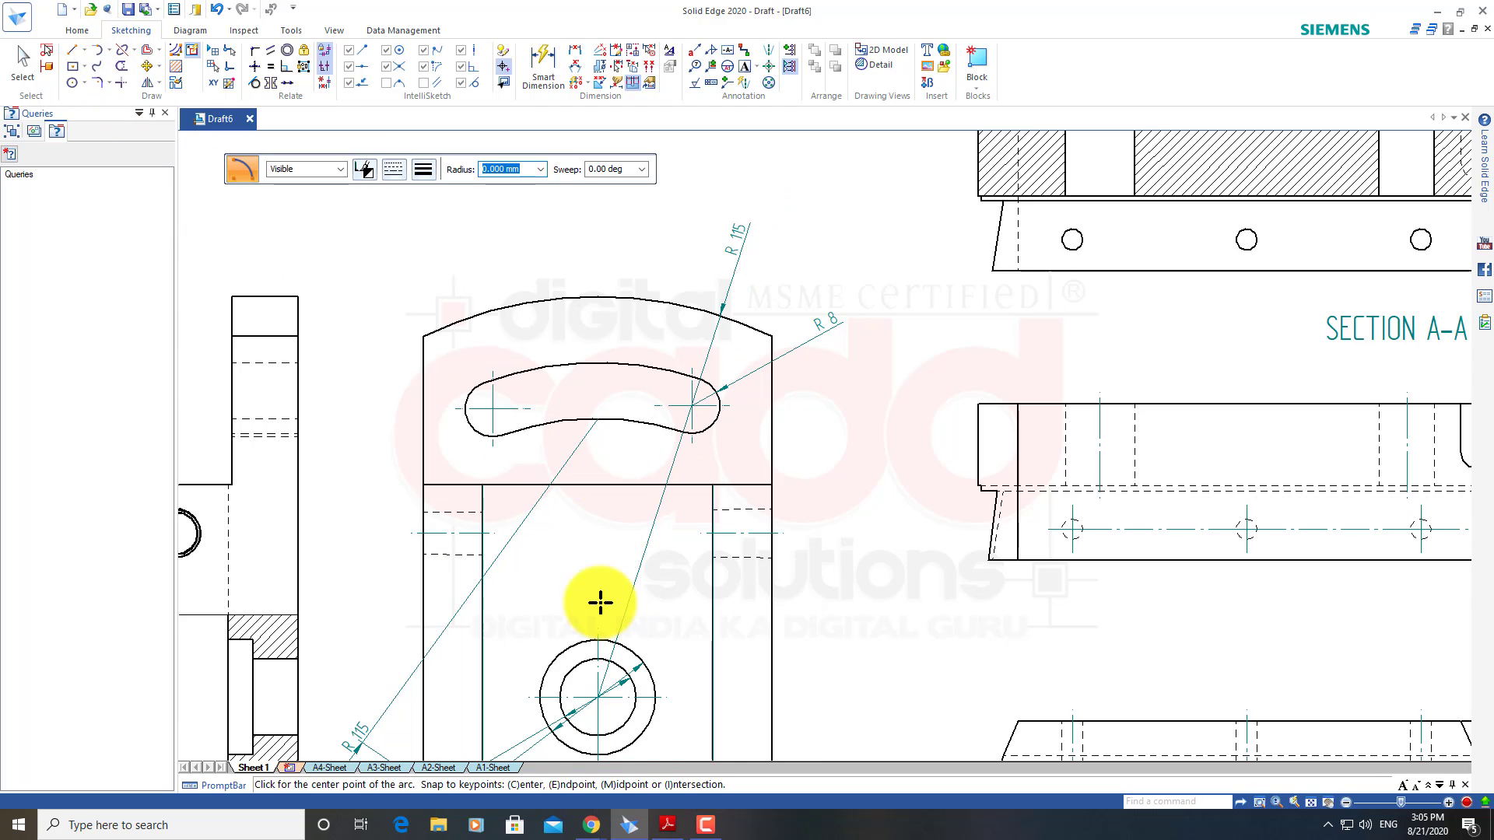
click(598, 697)
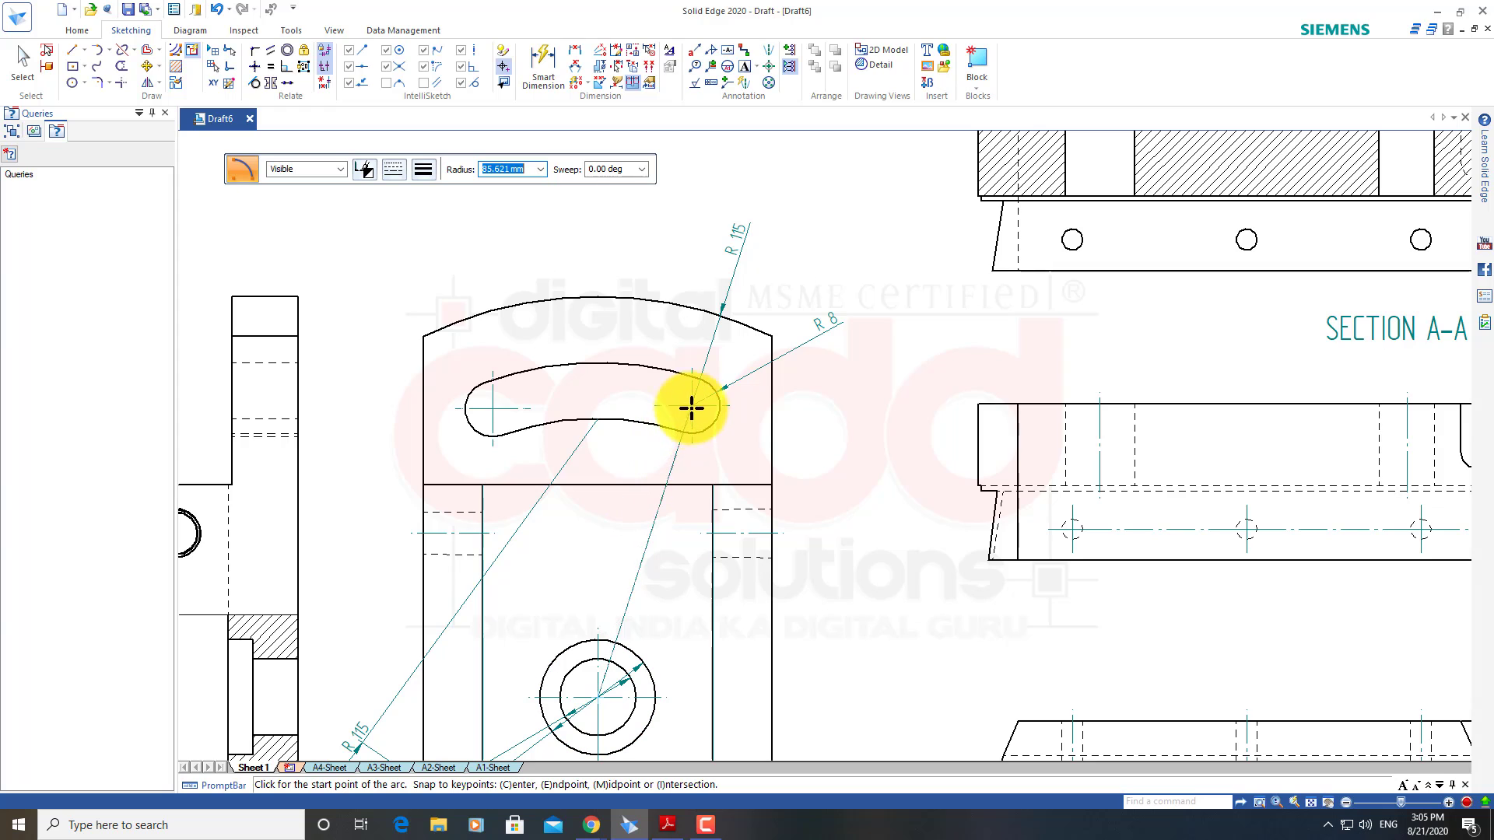
scroll(699, 408, up, 2)
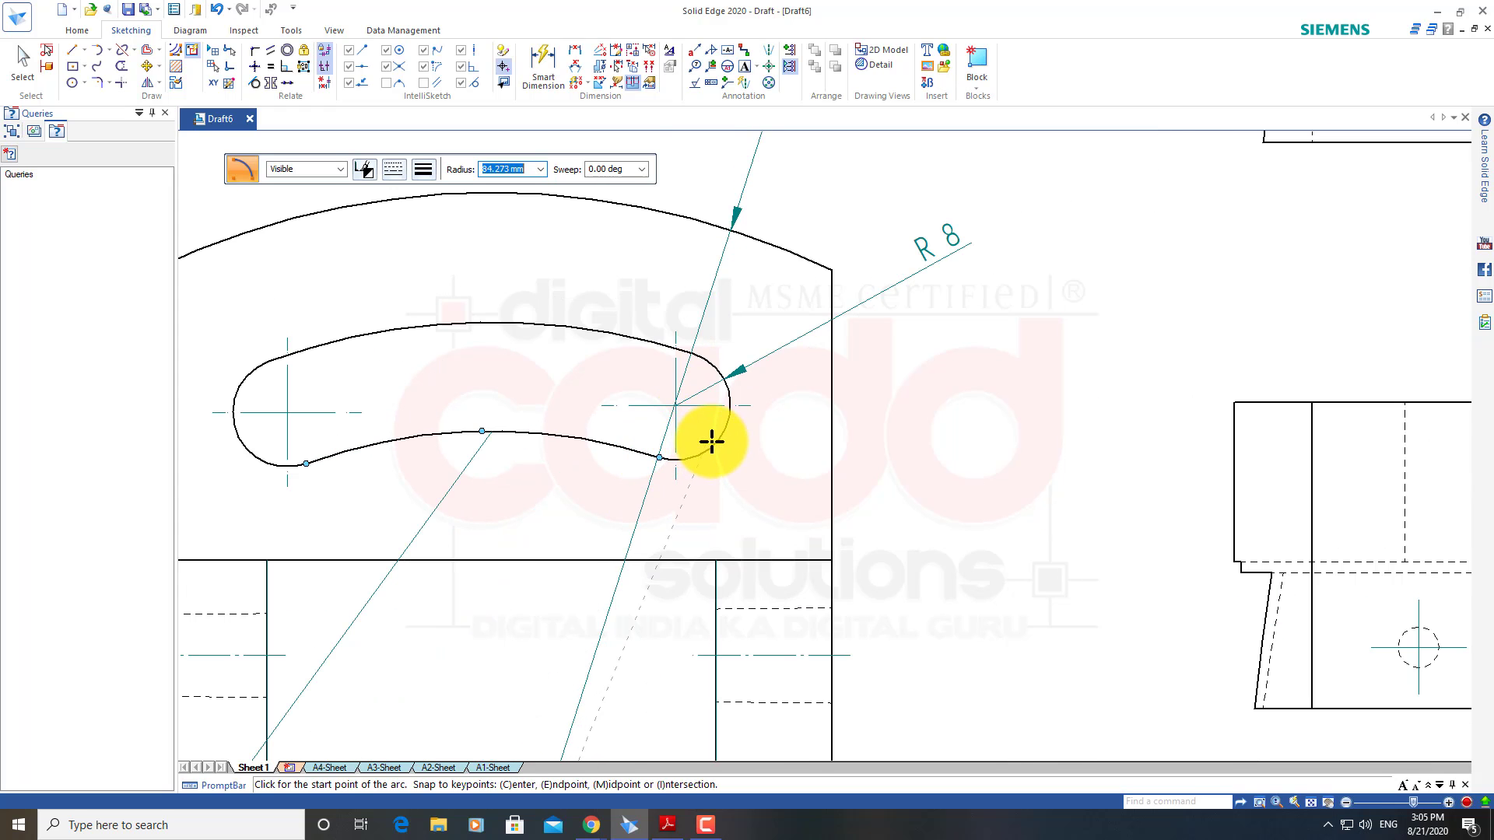
click(674, 405)
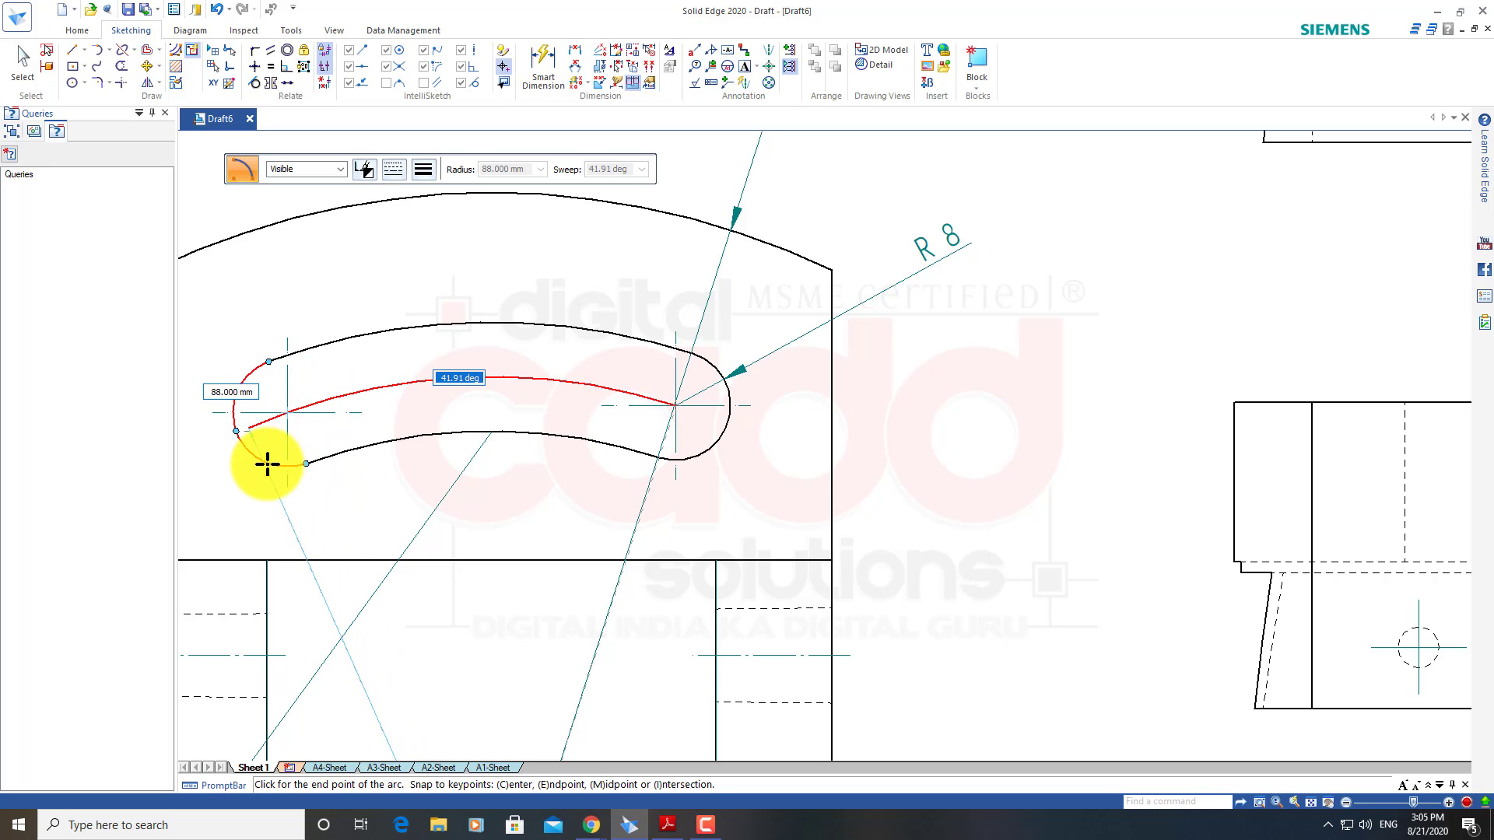
click(287, 422)
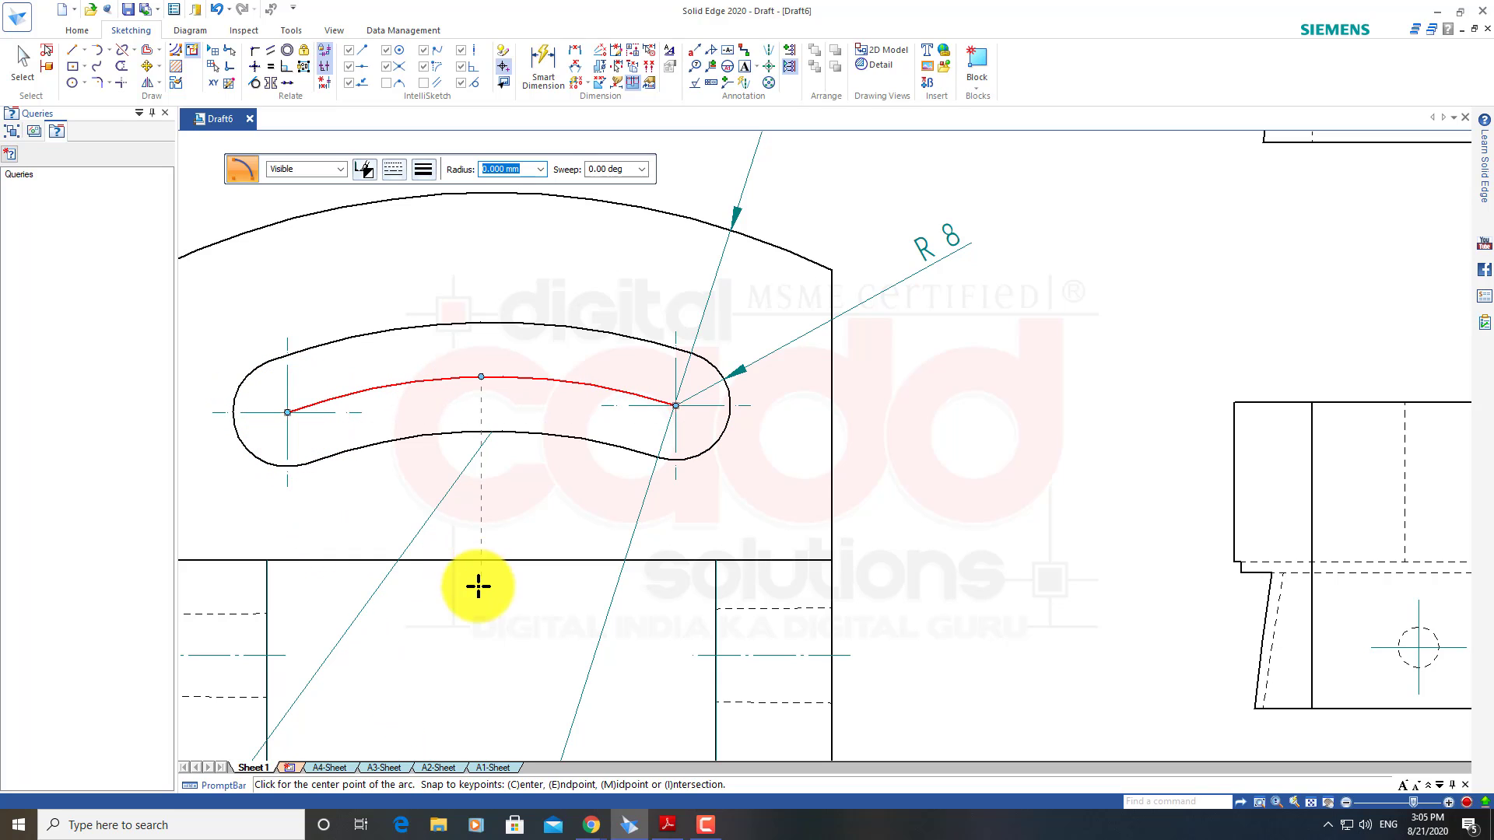
key(Escape)
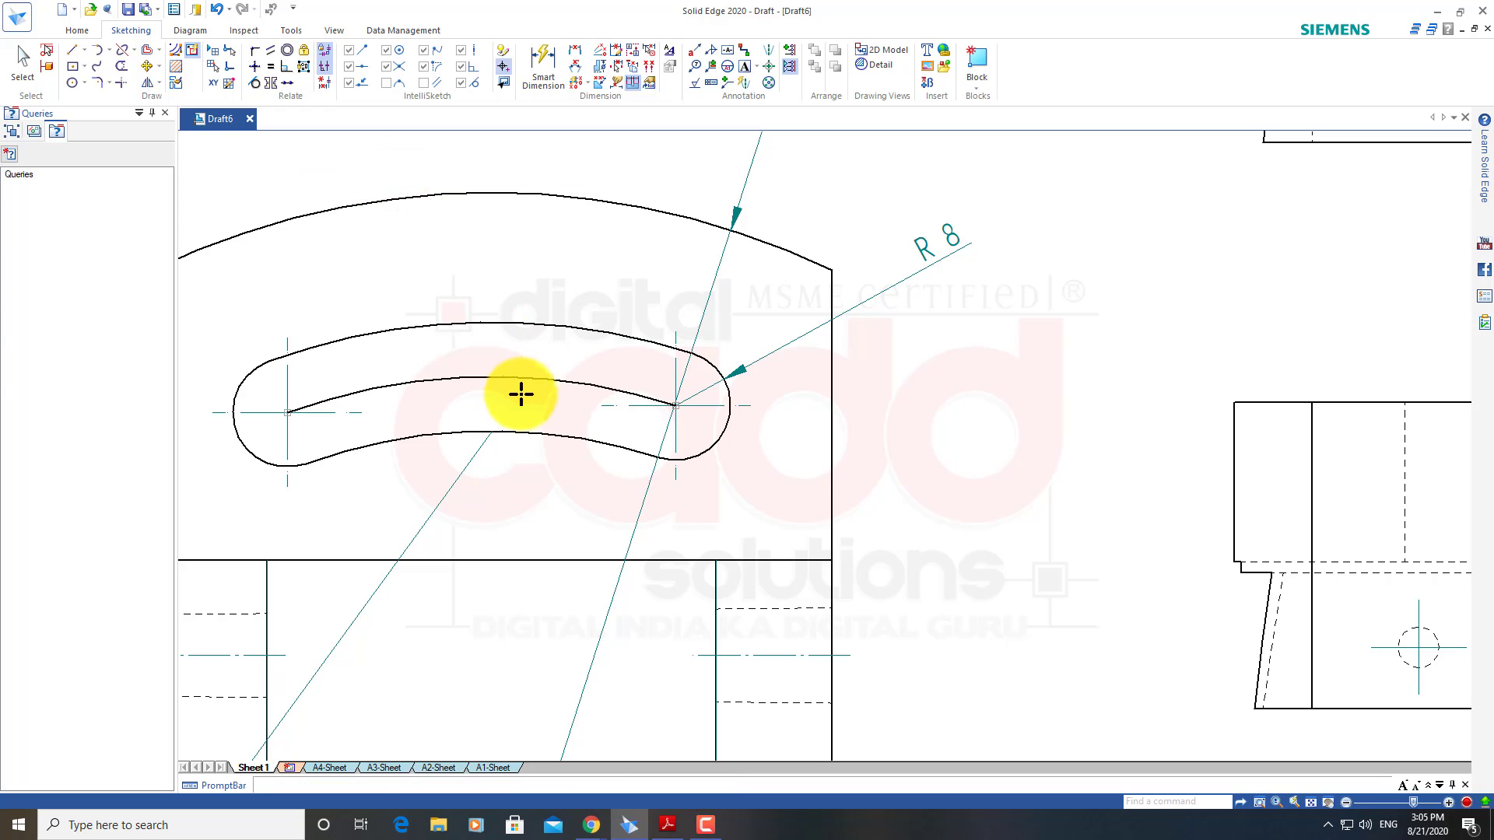
Change the new centre arc's line type to dash-dot
click(513, 378)
click(394, 168)
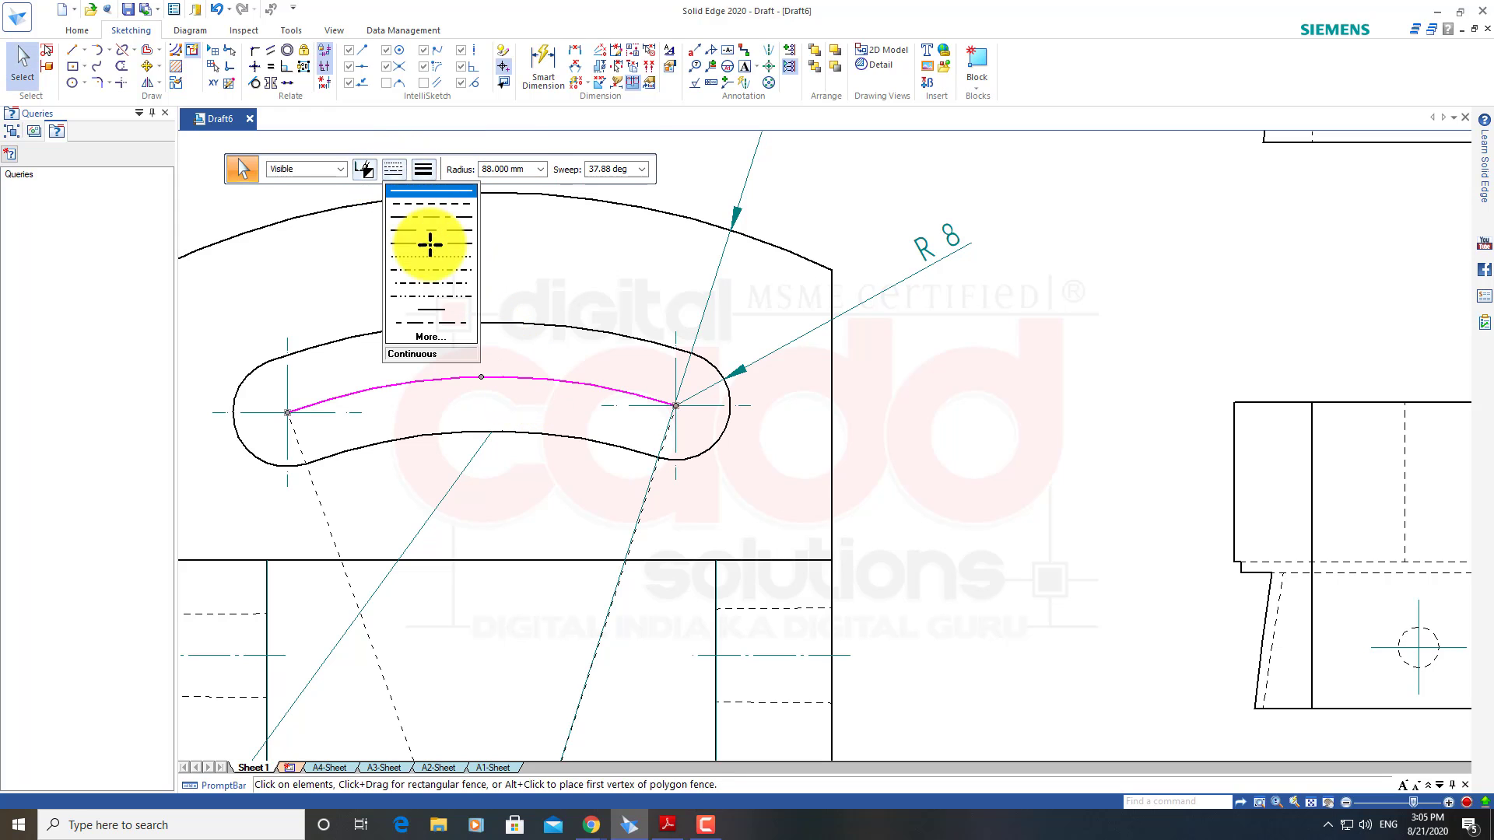
click(927, 420)
scroll(927, 420, down, 1)
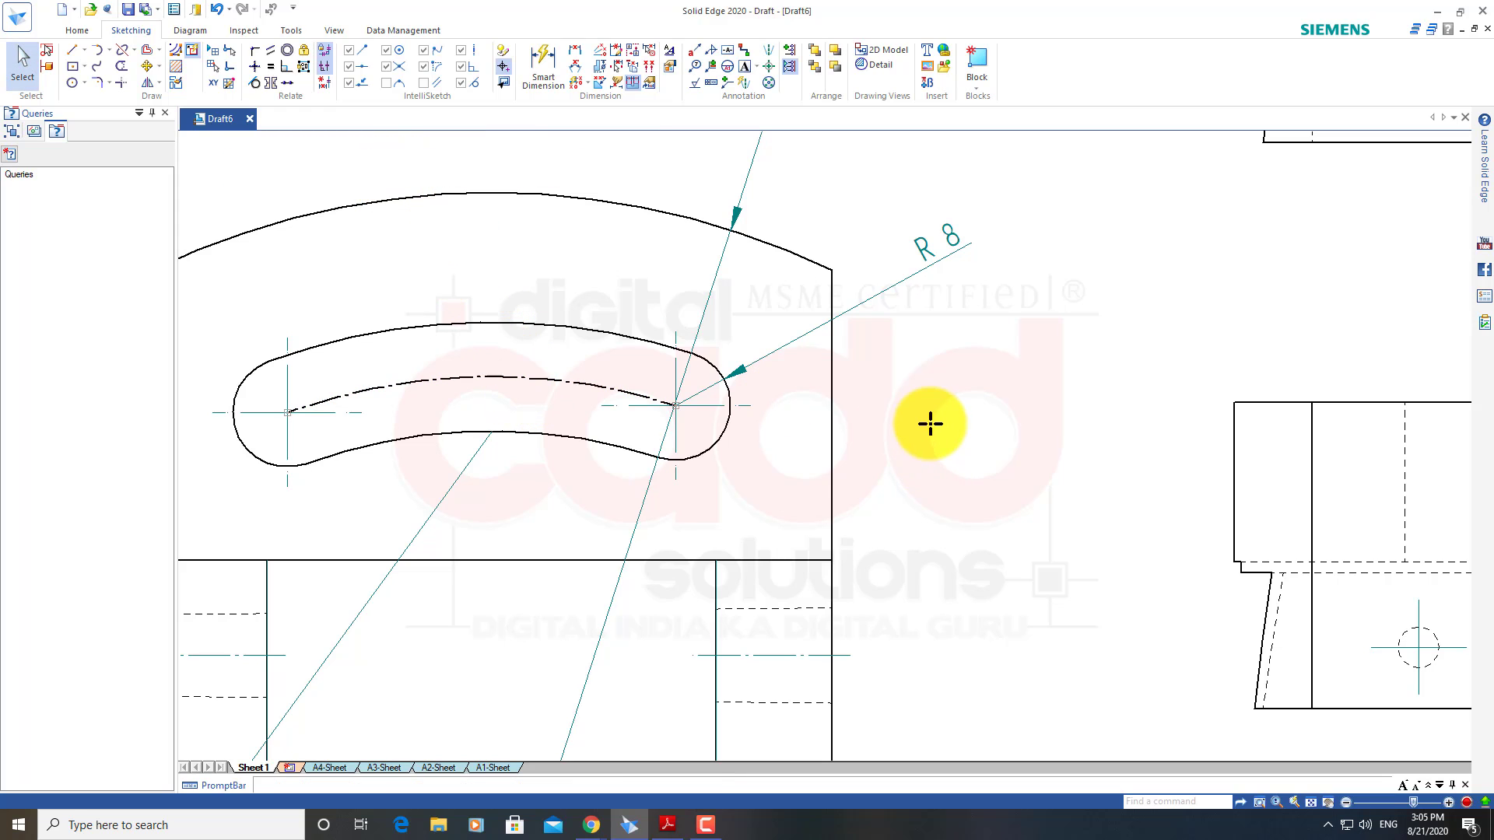
scroll(942, 427, down, 2)
scroll(924, 430, down, 1)
scroll(927, 466, down, 1)
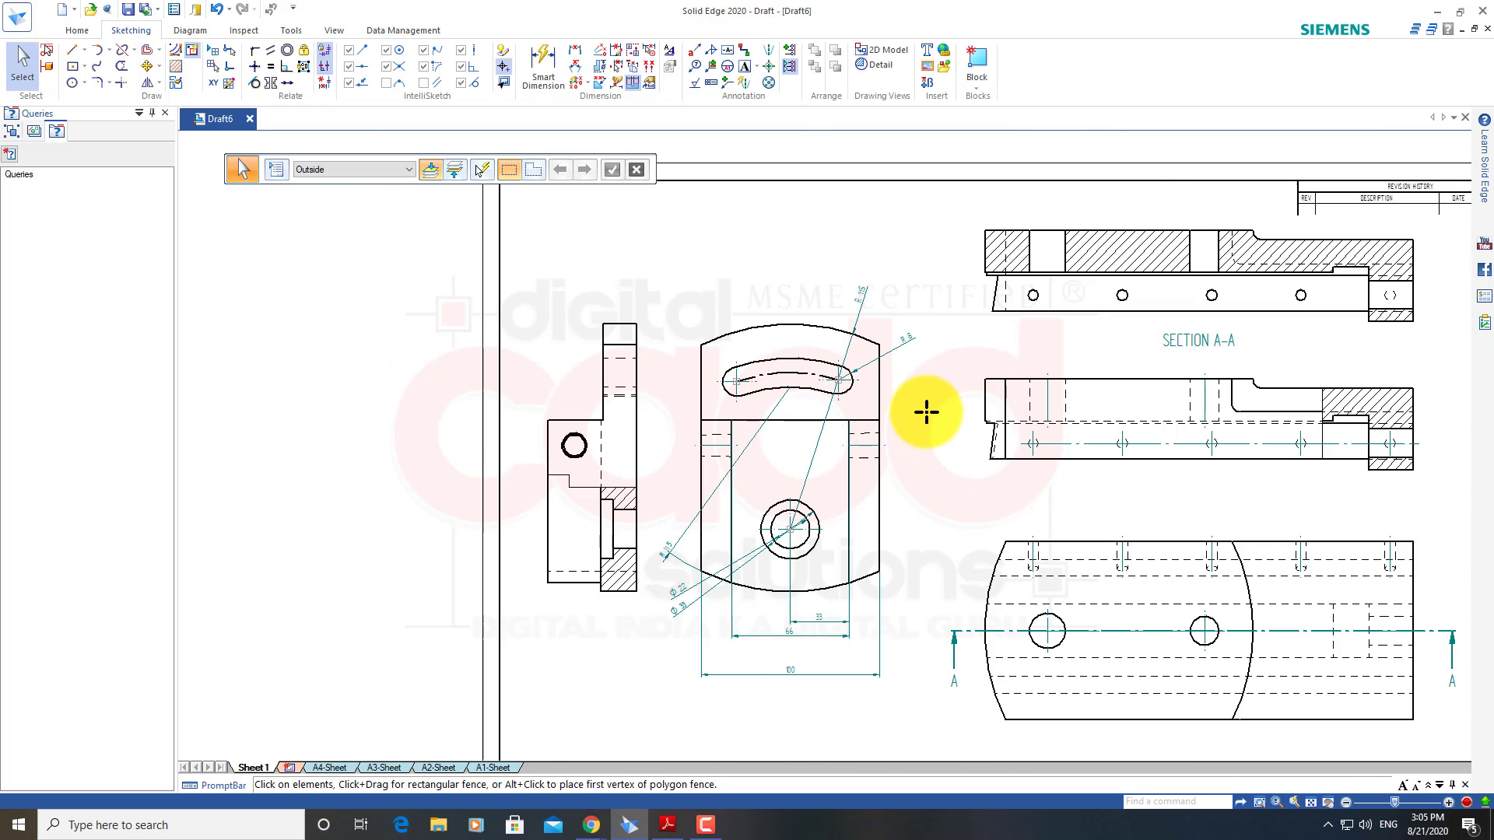
Undo the dash-dot centre arc and re-centre the view on the slot
scroll(934, 421, up, 2)
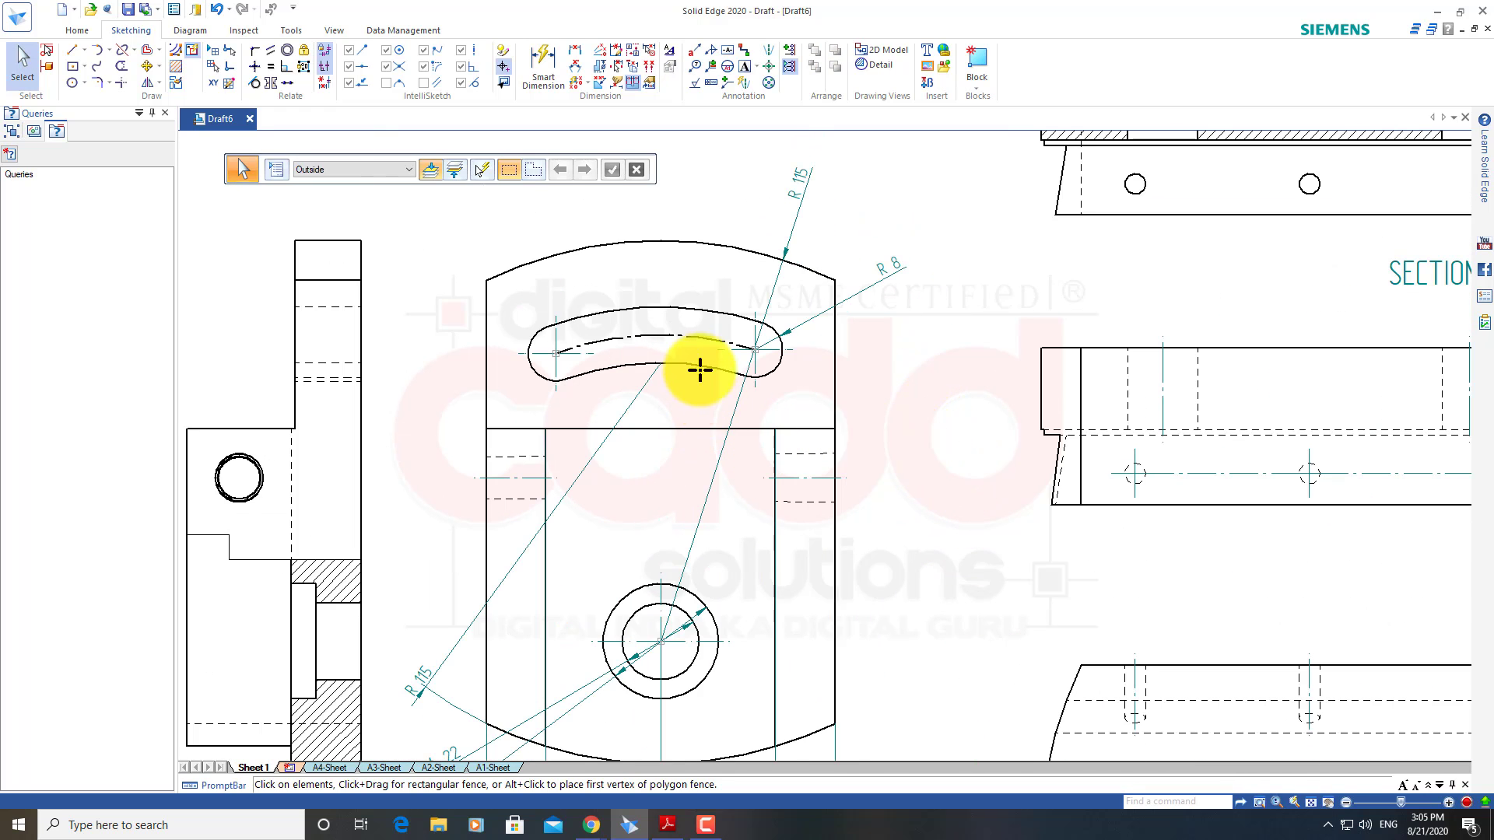
key(ctrl+z)
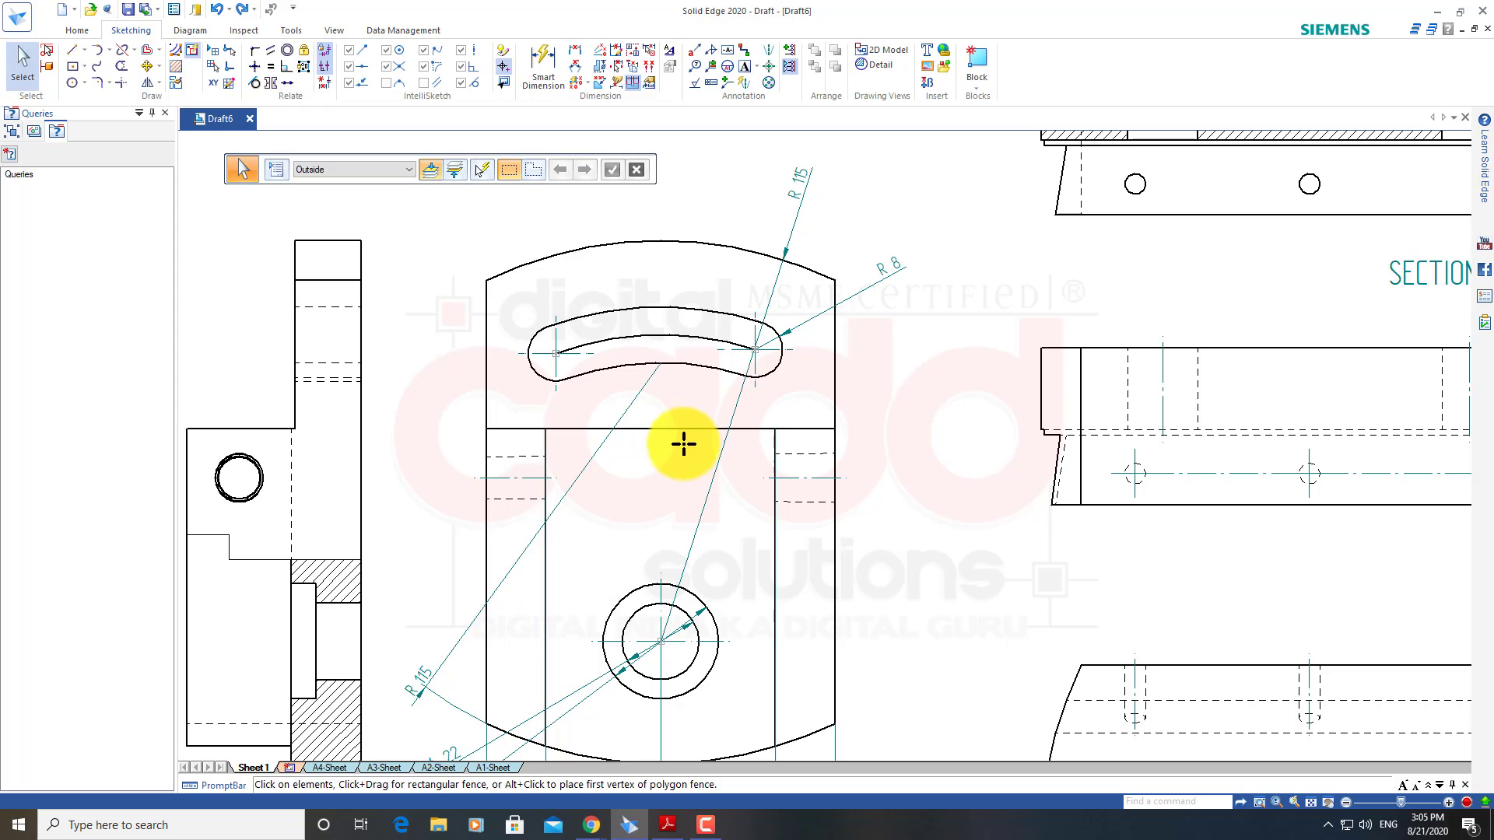
scroll(602, 392, down, 1)
scroll(667, 374, up, 2)
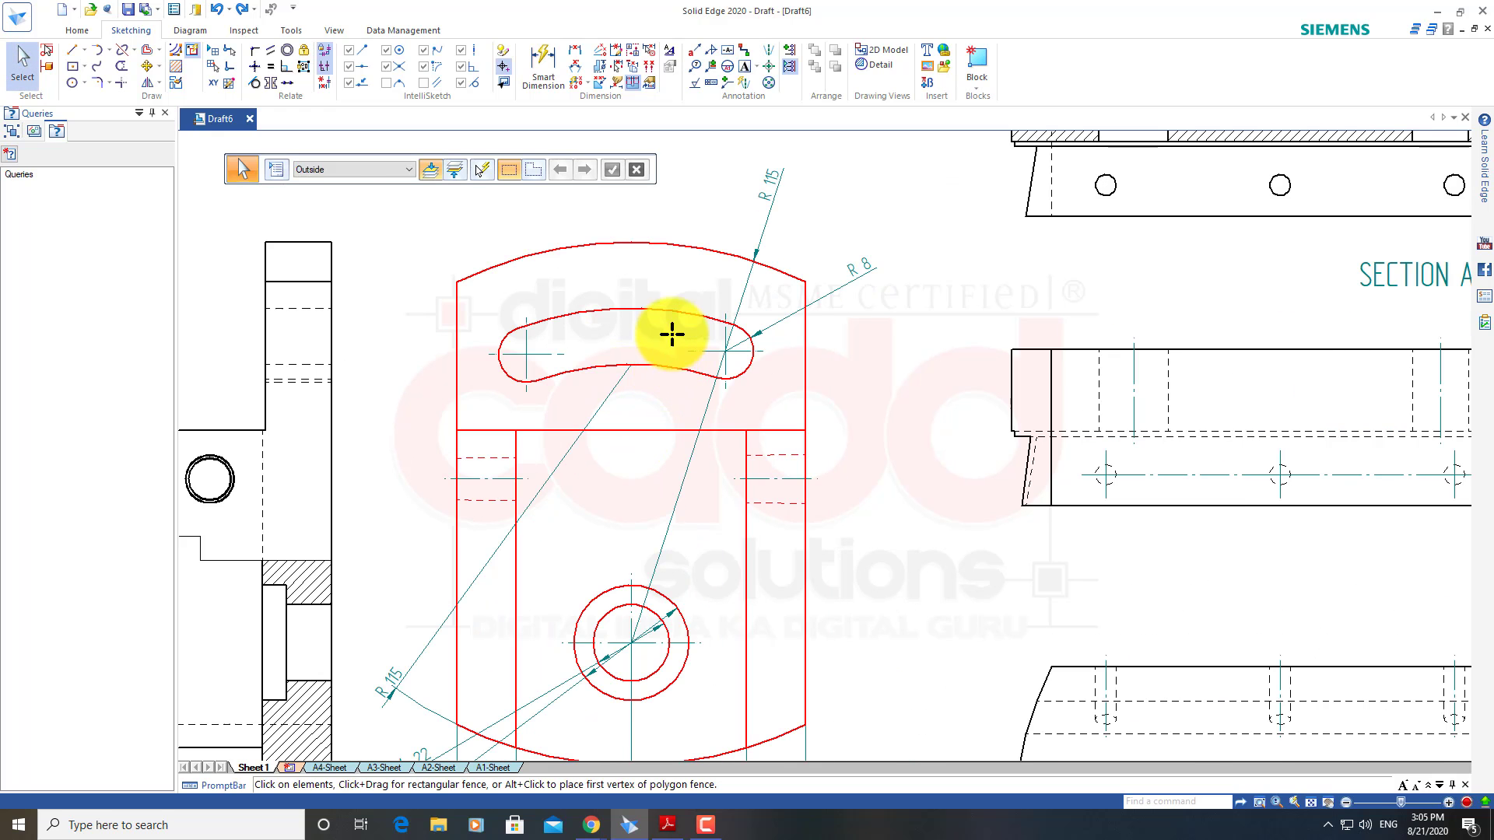
scroll(674, 333, up, 2)
middle_drag(658, 358, 597, 478)
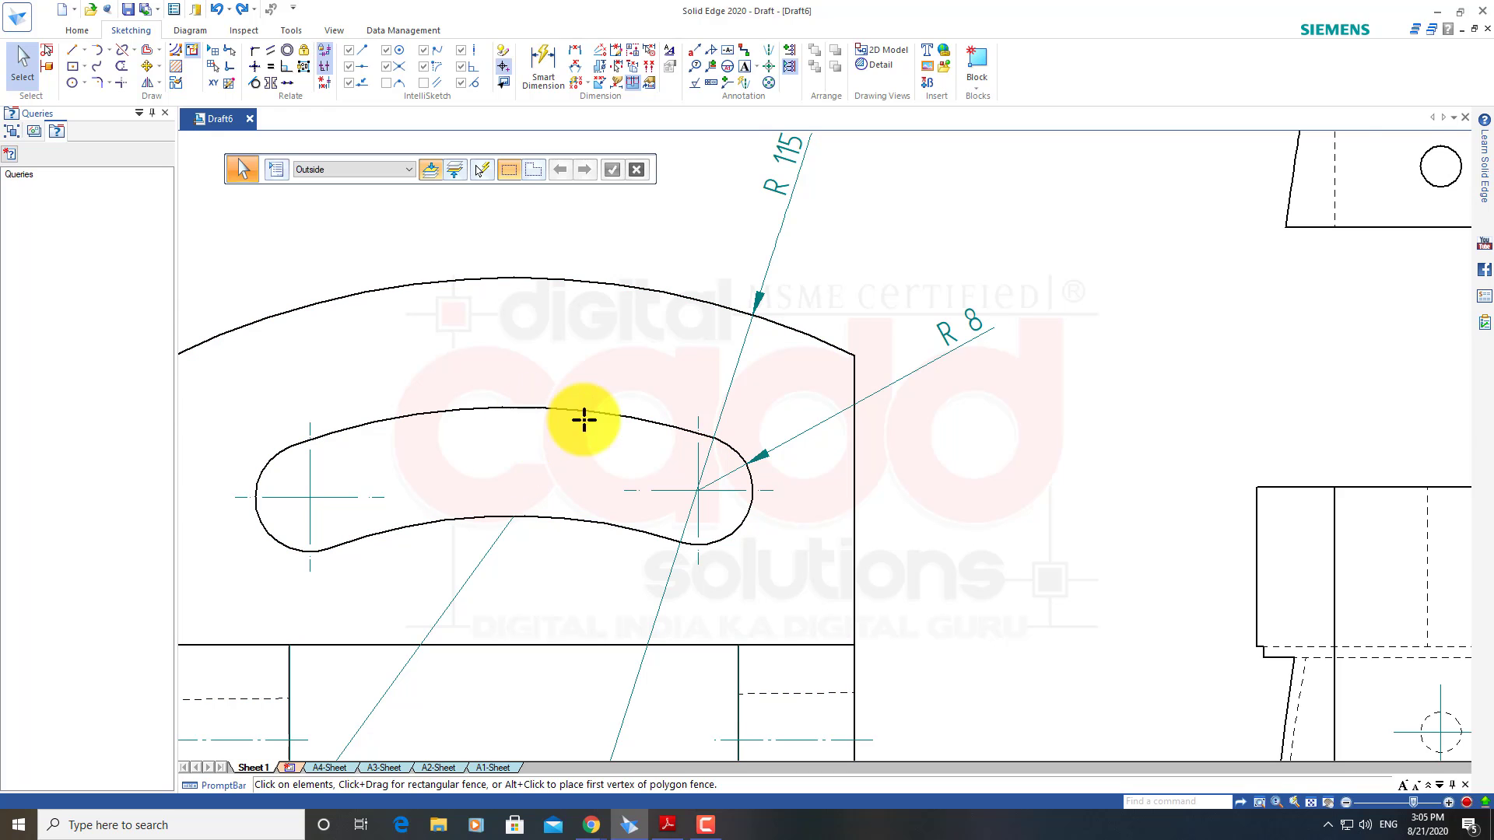
scroll(583, 420, down, 2)
middle_drag(574, 583, 586, 561)
scroll(596, 346, up, 1)
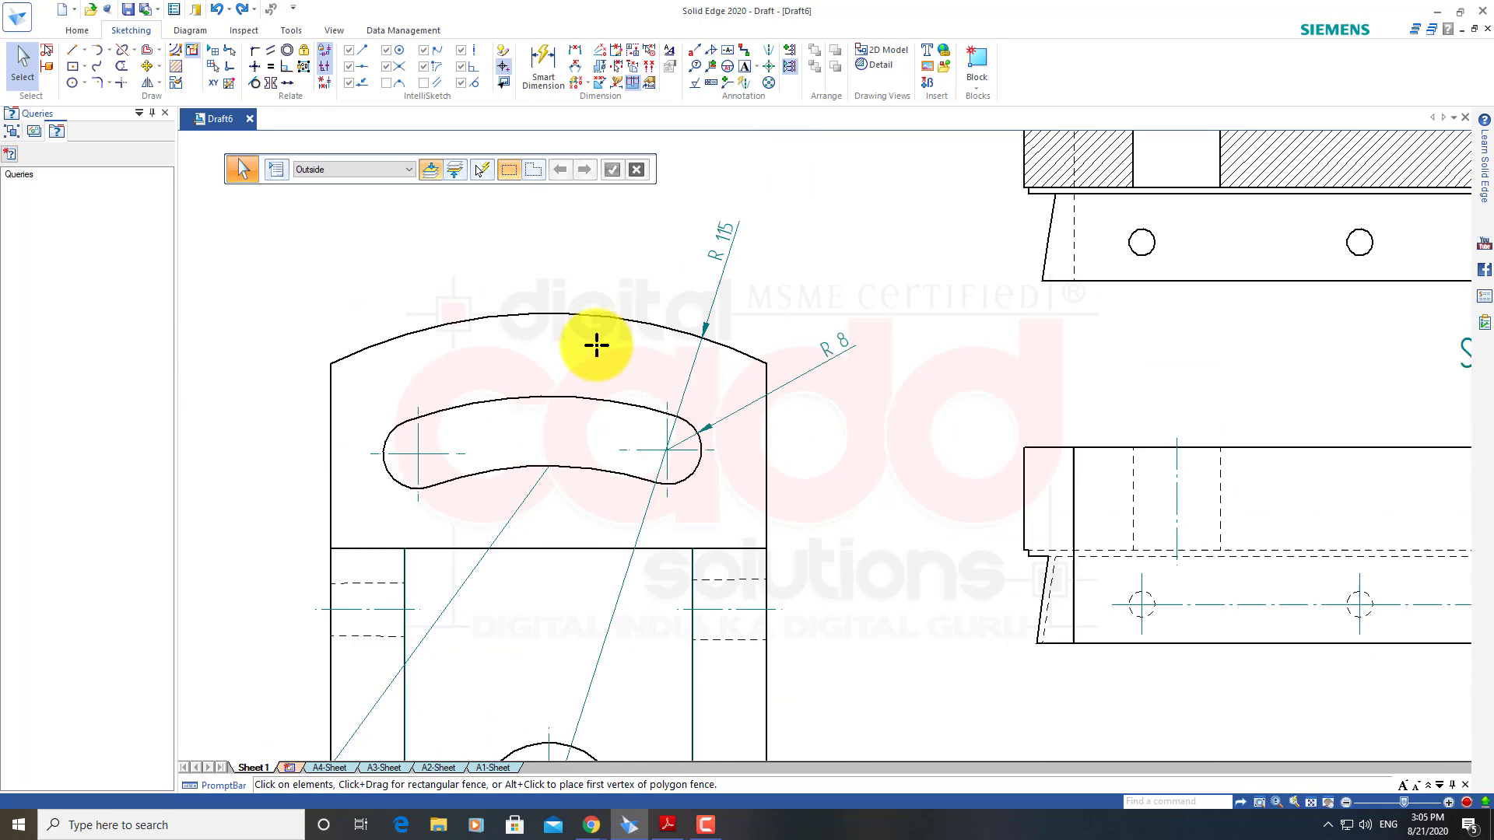
scroll(597, 346, up, 2)
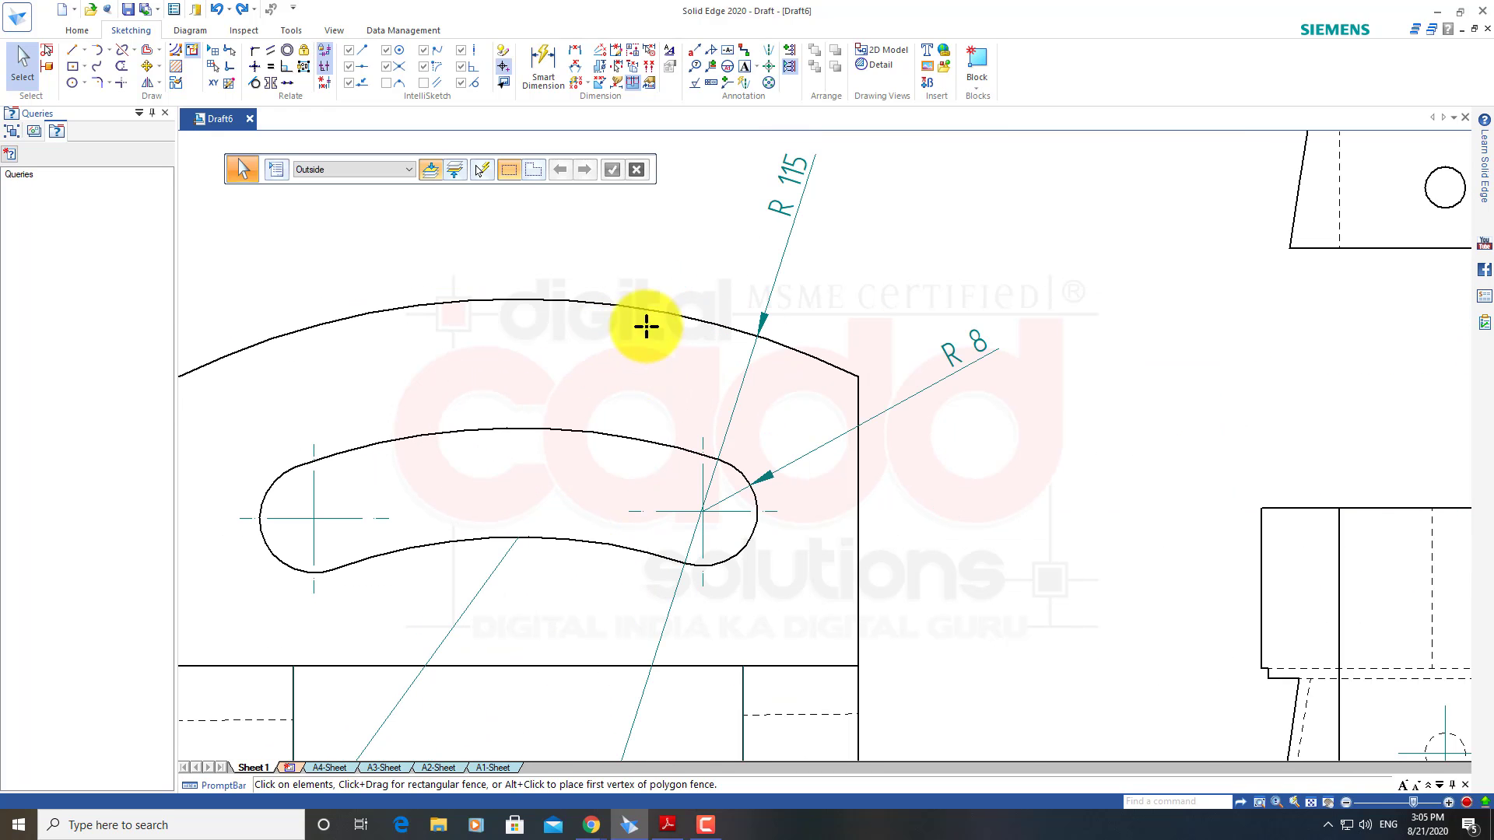
Try the Centerline command, then switch to Automatic Centerlines
click(772, 55)
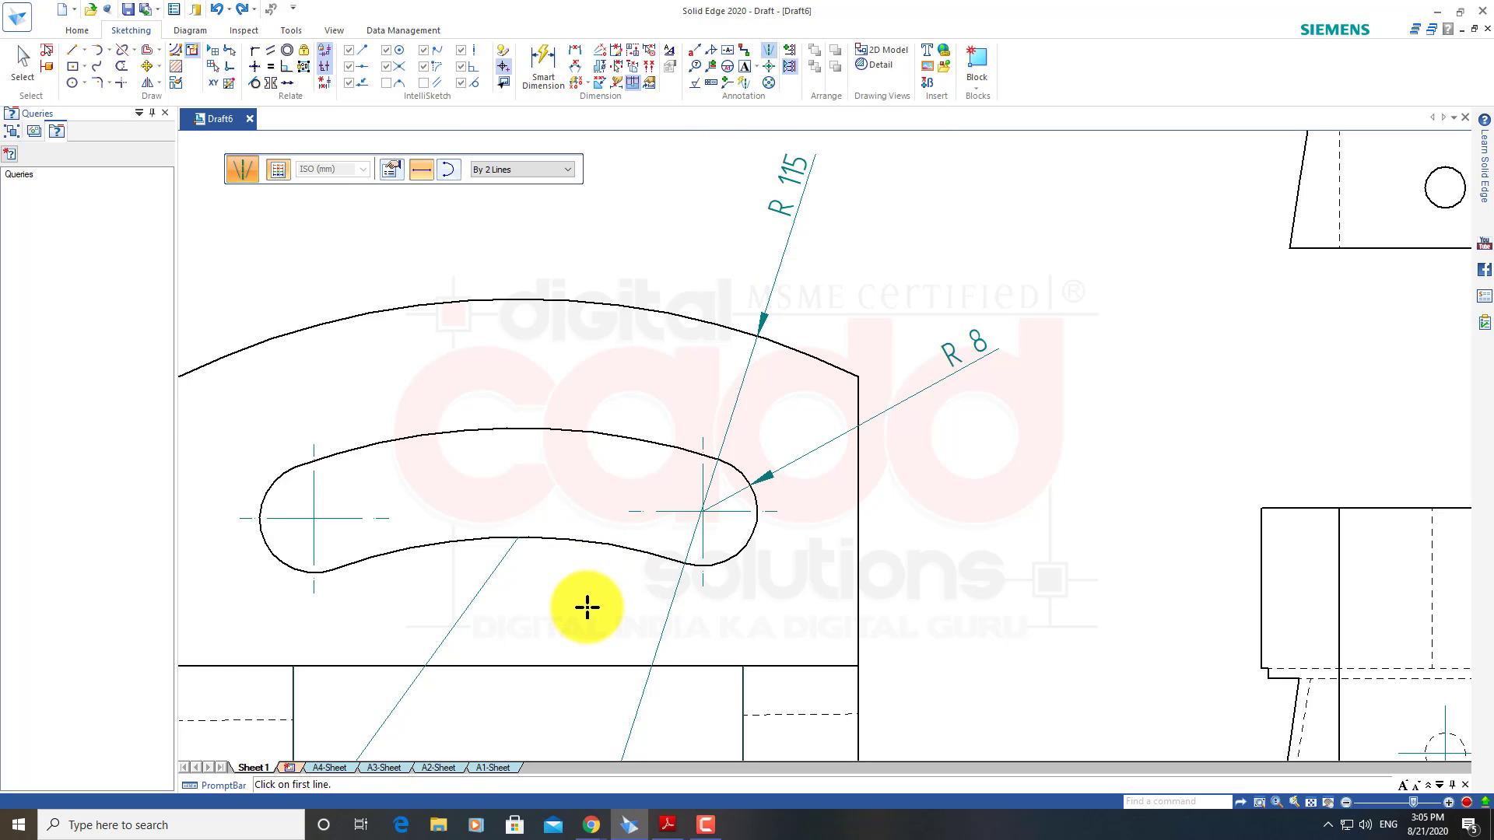
click(769, 52)
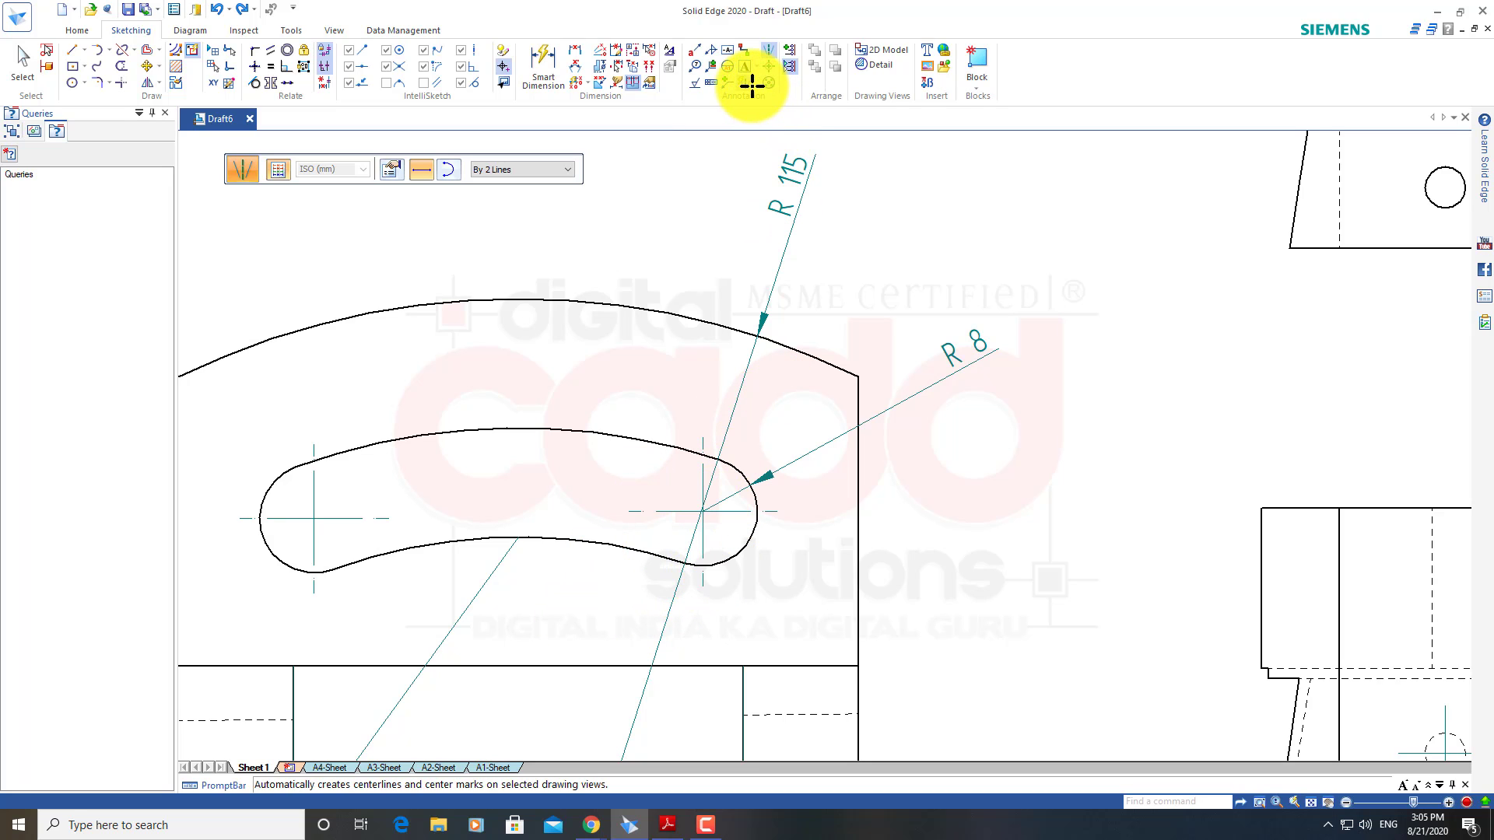
click(752, 84)
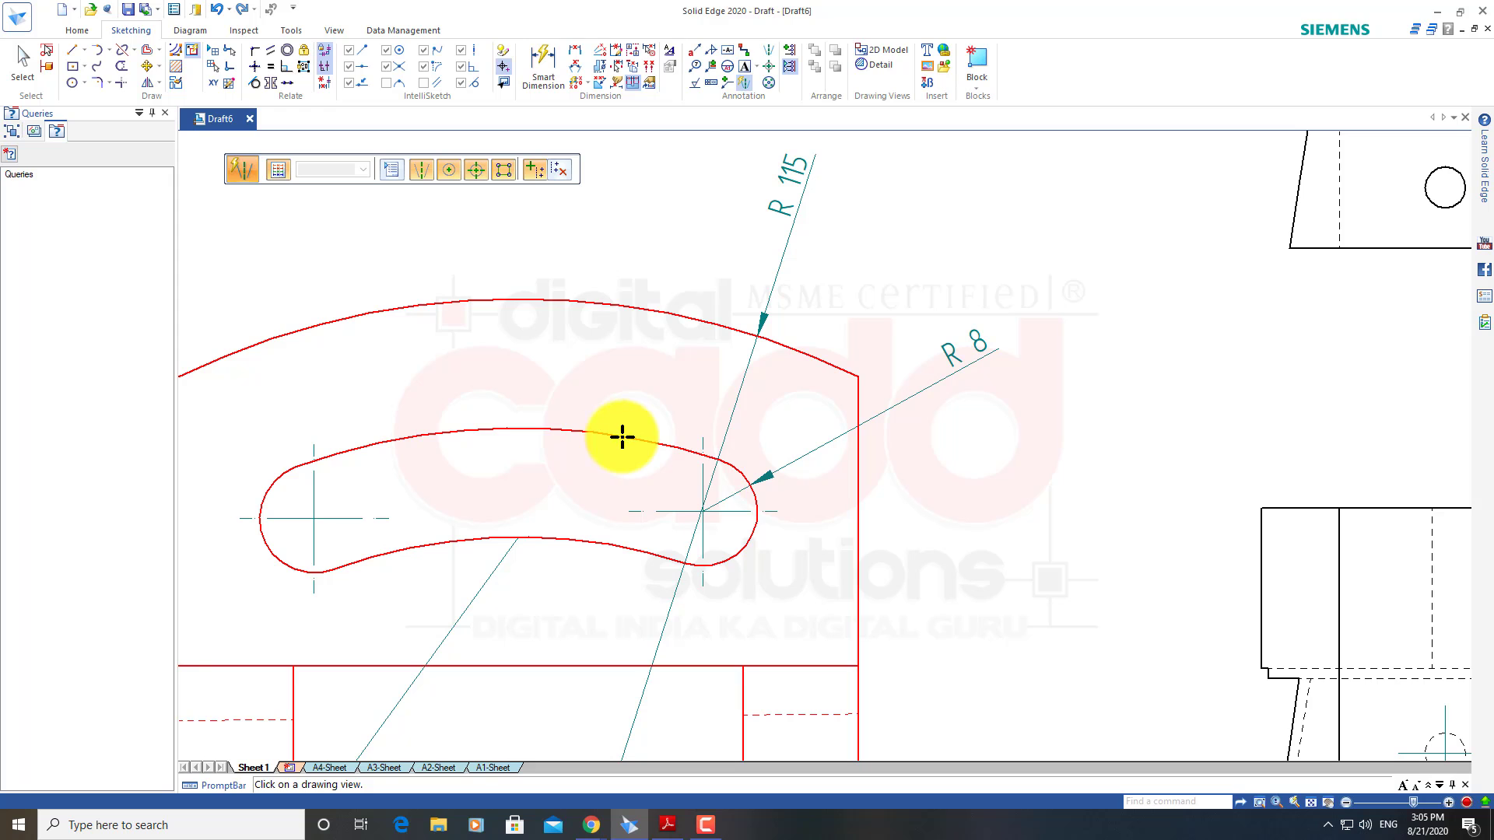
Adjust an automatic centrelines option on the front view, then return to Select
scroll(662, 416, down, 3)
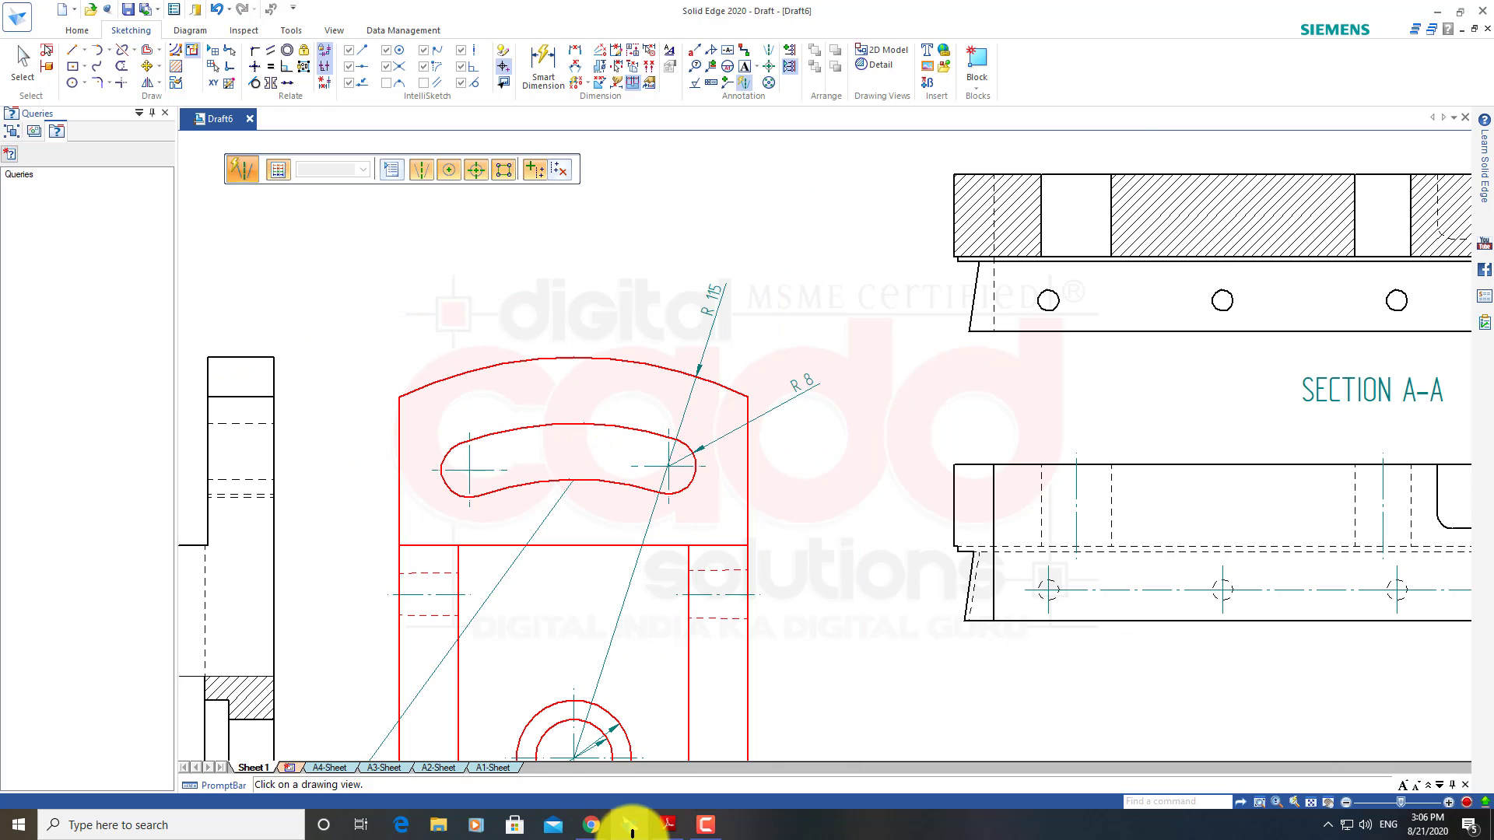
click(674, 825)
click(677, 824)
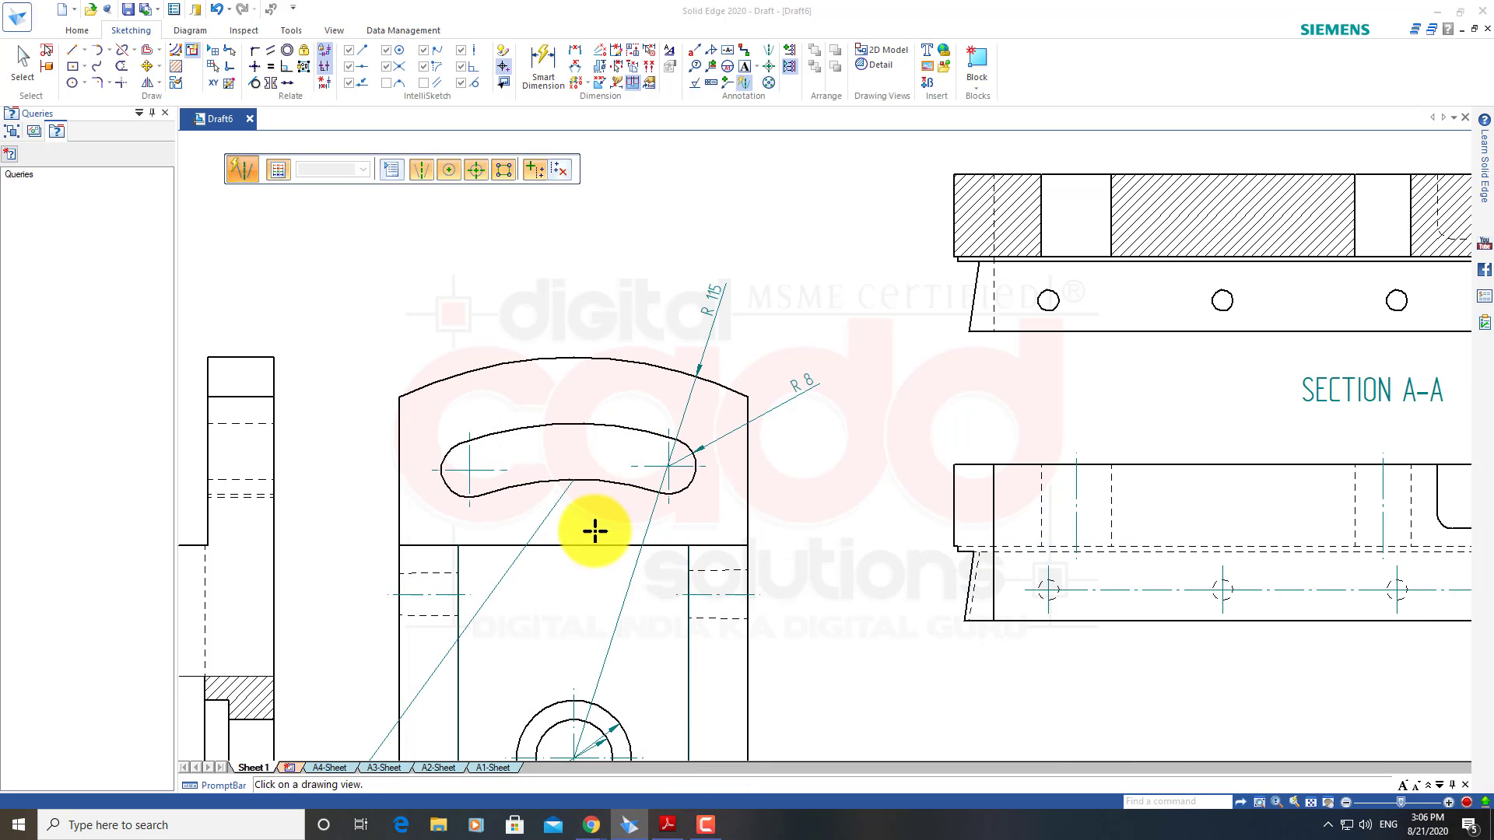
middle_drag(534, 620, 563, 523)
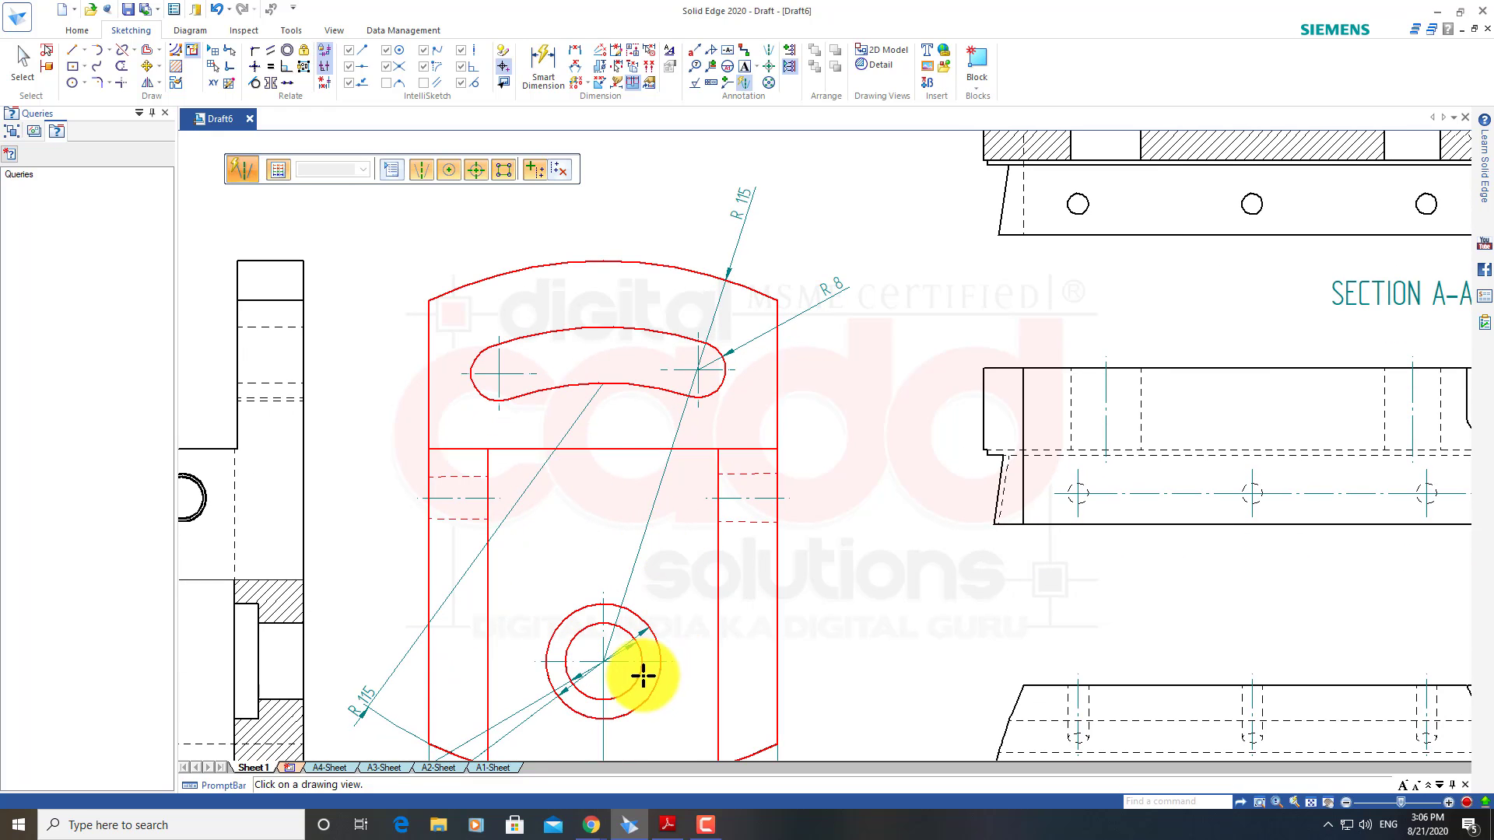
scroll(654, 374, up, 2)
scroll(634, 416, up, 1)
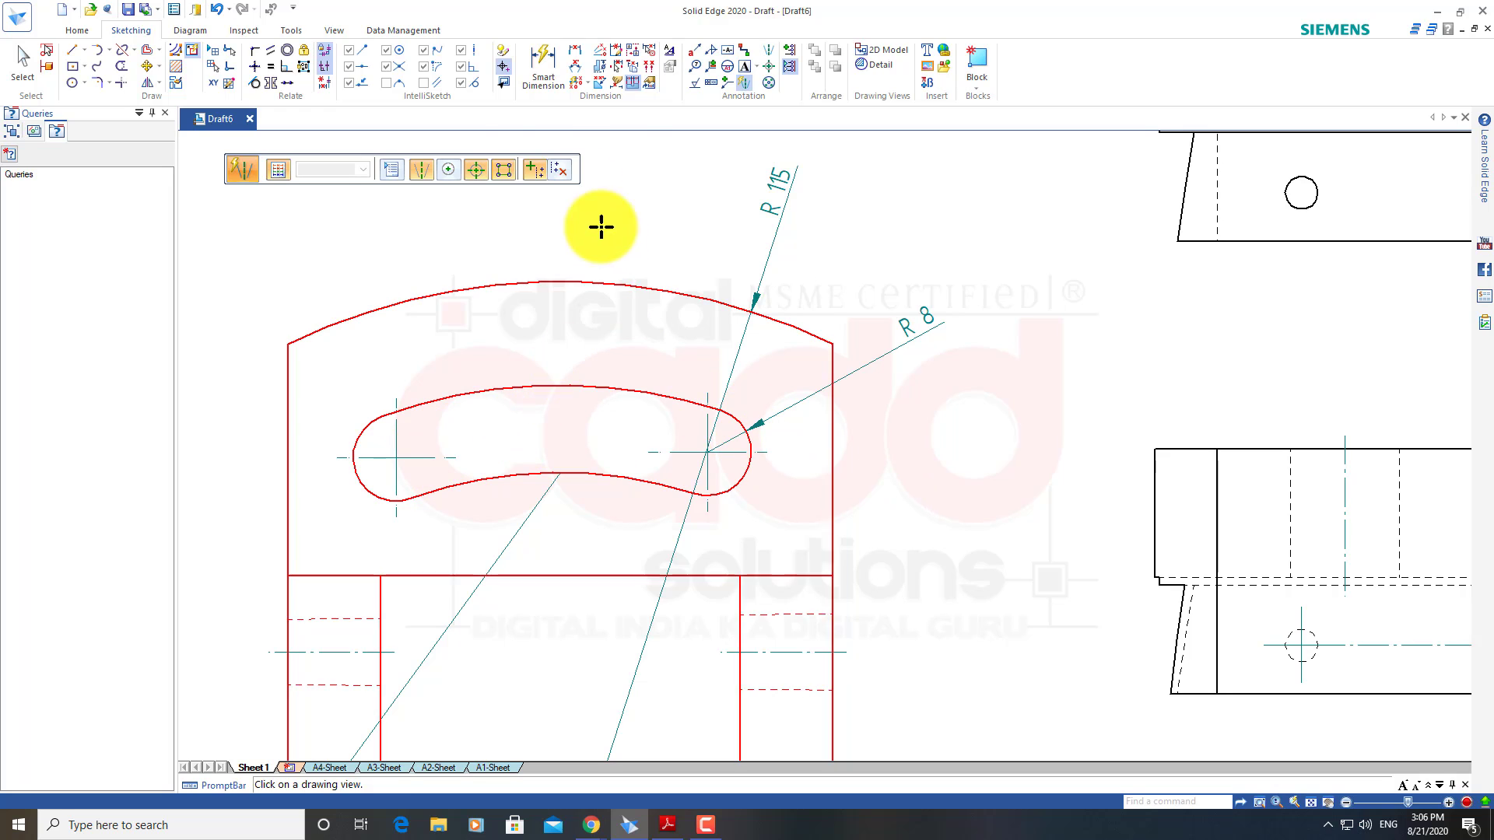
click(537, 166)
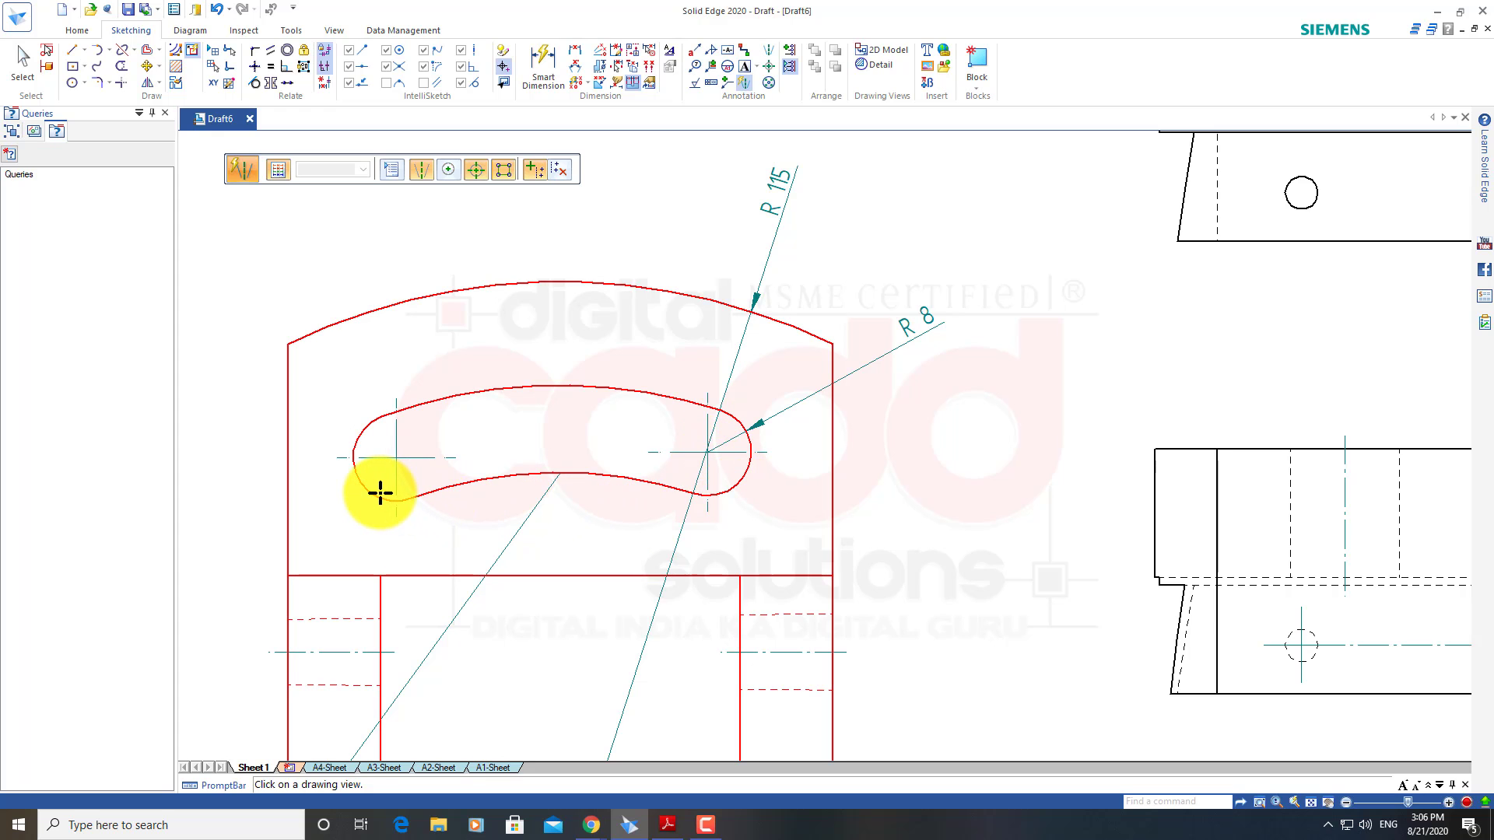
scroll(500, 350, down, 5)
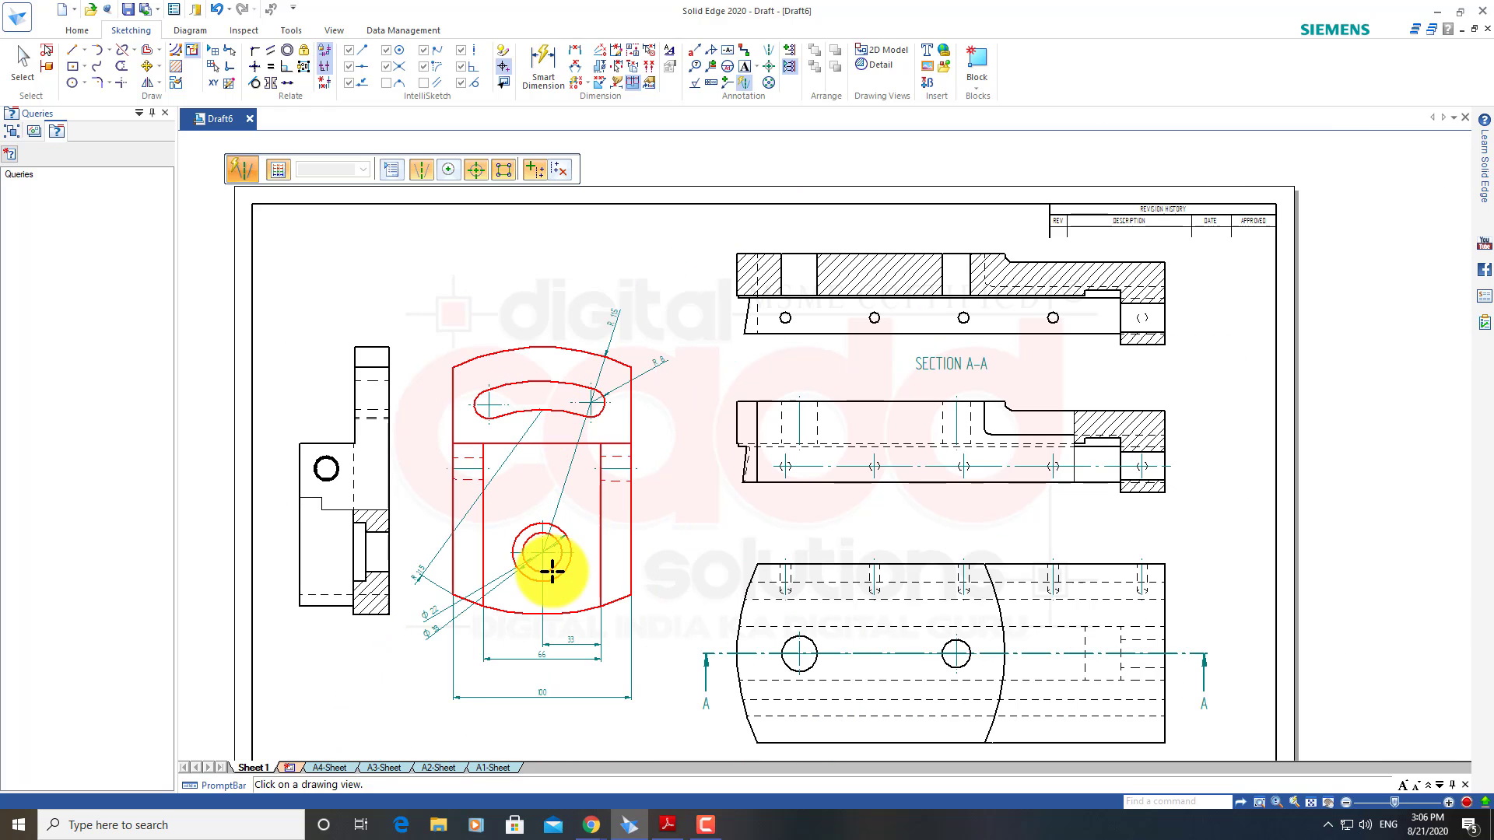
key(Escape)
scroll(717, 534, down, 1)
Attempt Retrieve Dimensions on the left side view, cancelling each attempt
scroll(471, 593, up, 1)
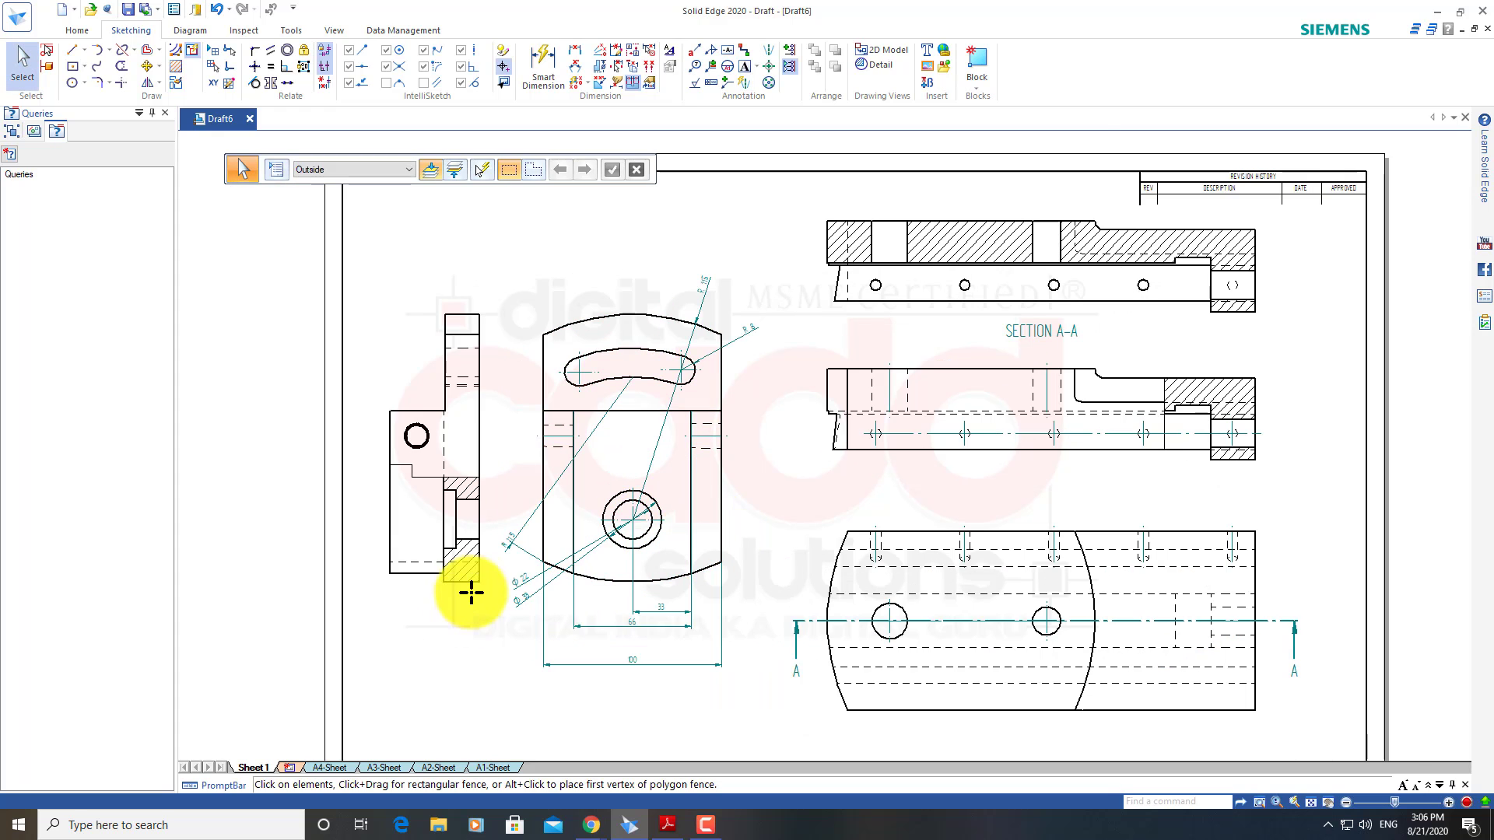
scroll(470, 593, up, 2)
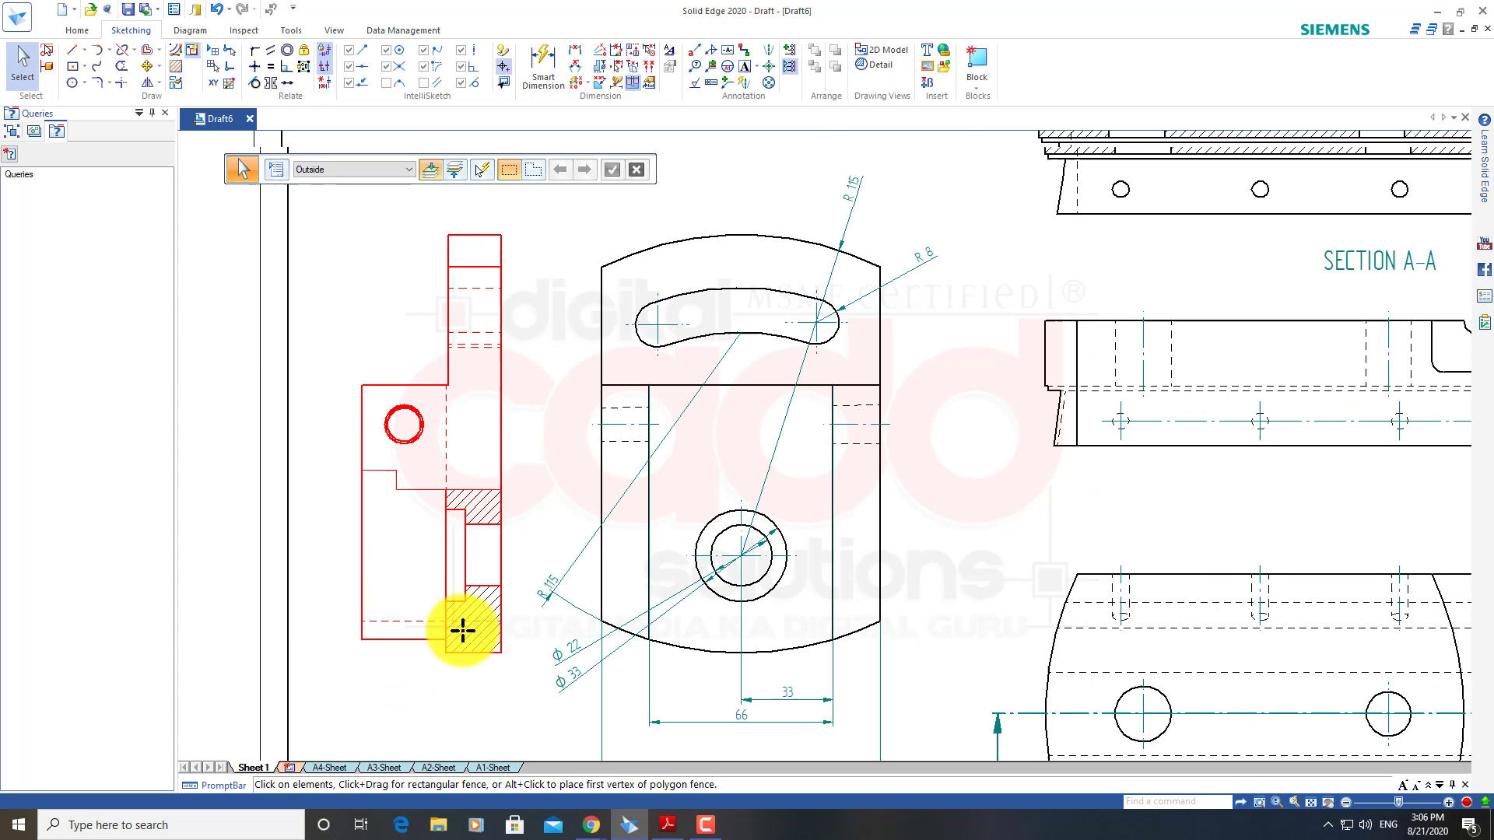
click(617, 80)
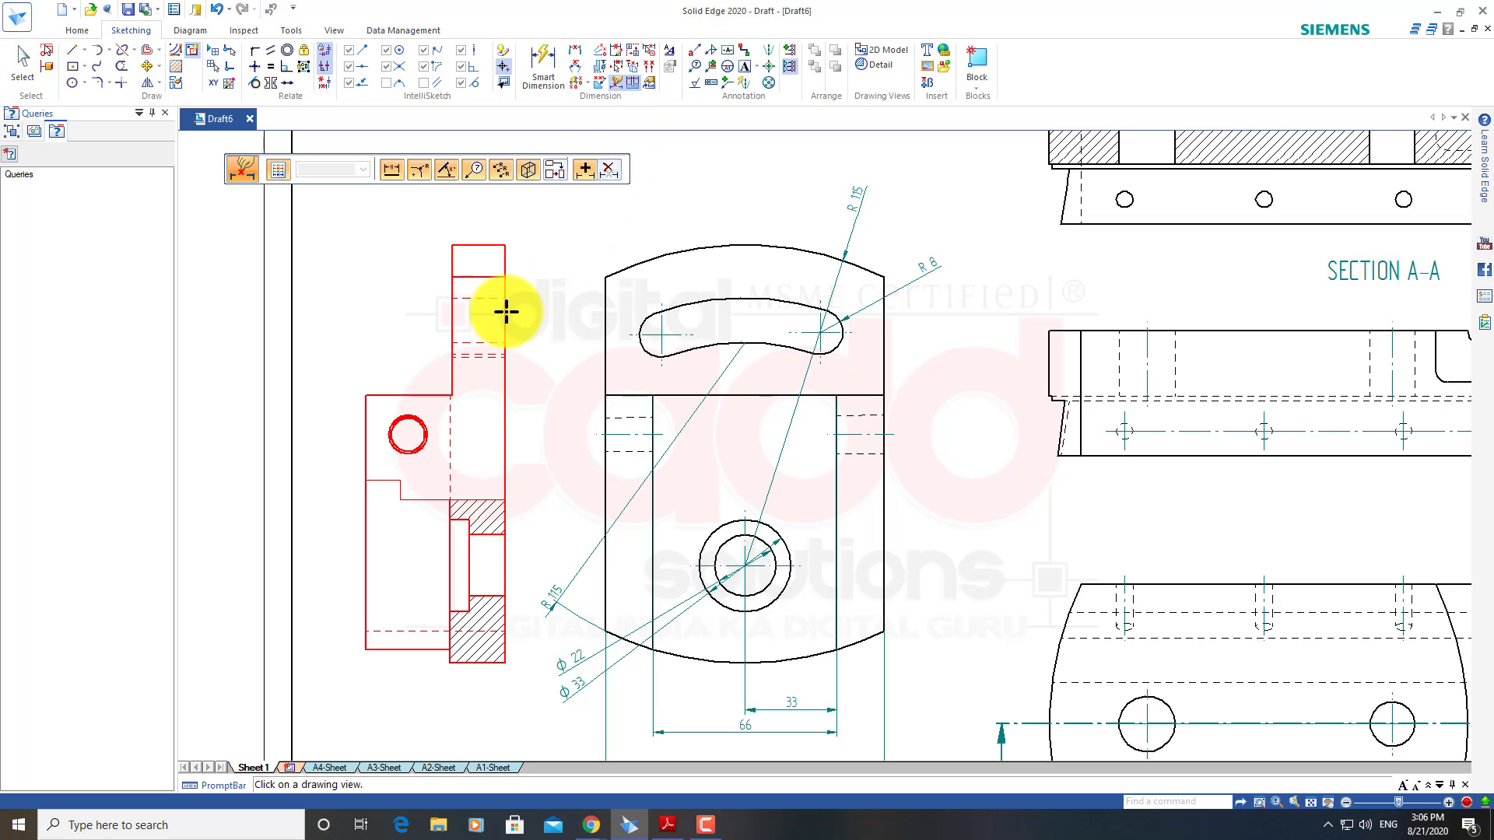
click(504, 317)
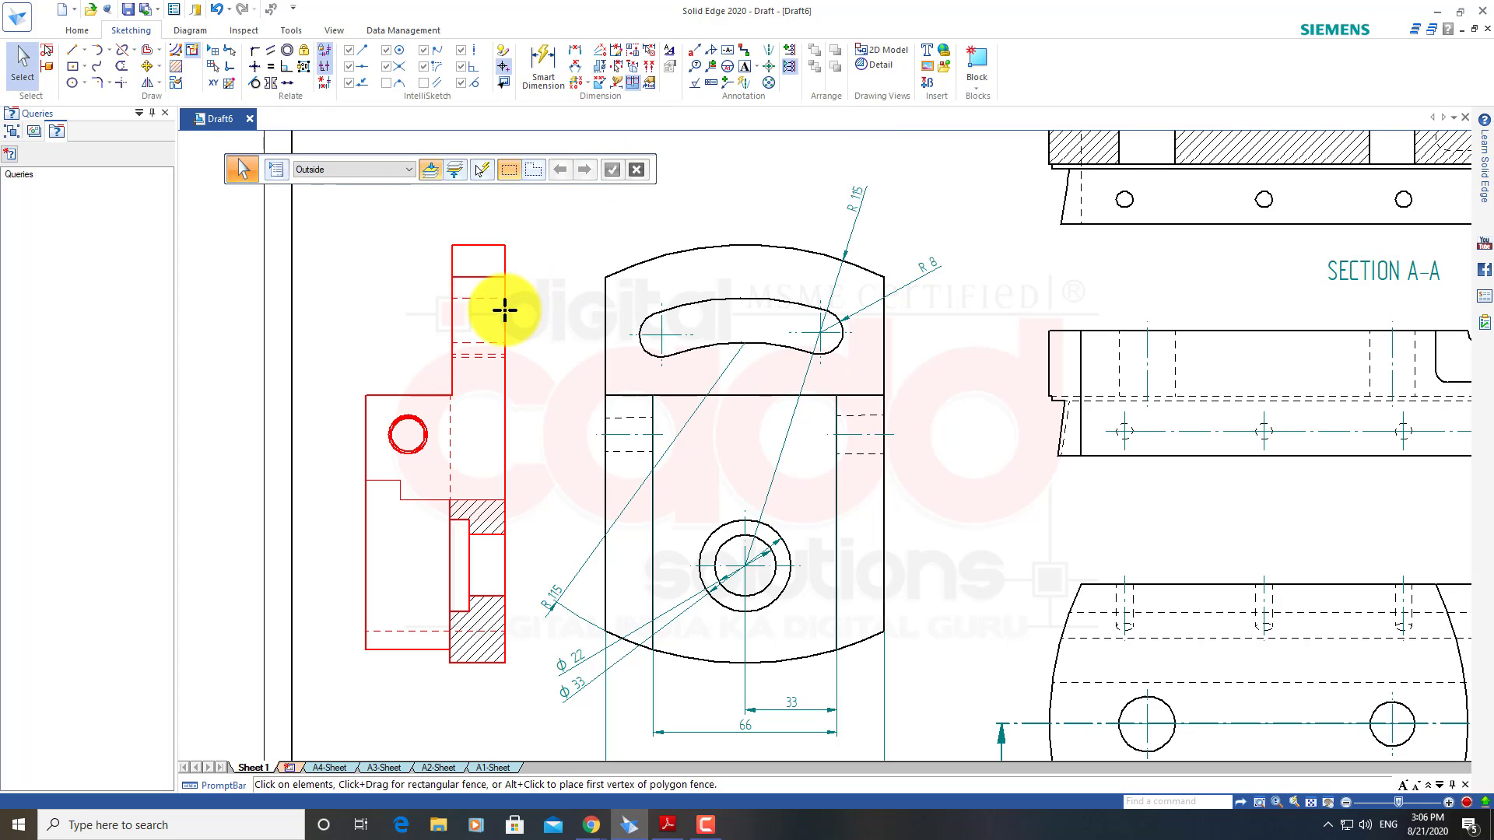
click(502, 305)
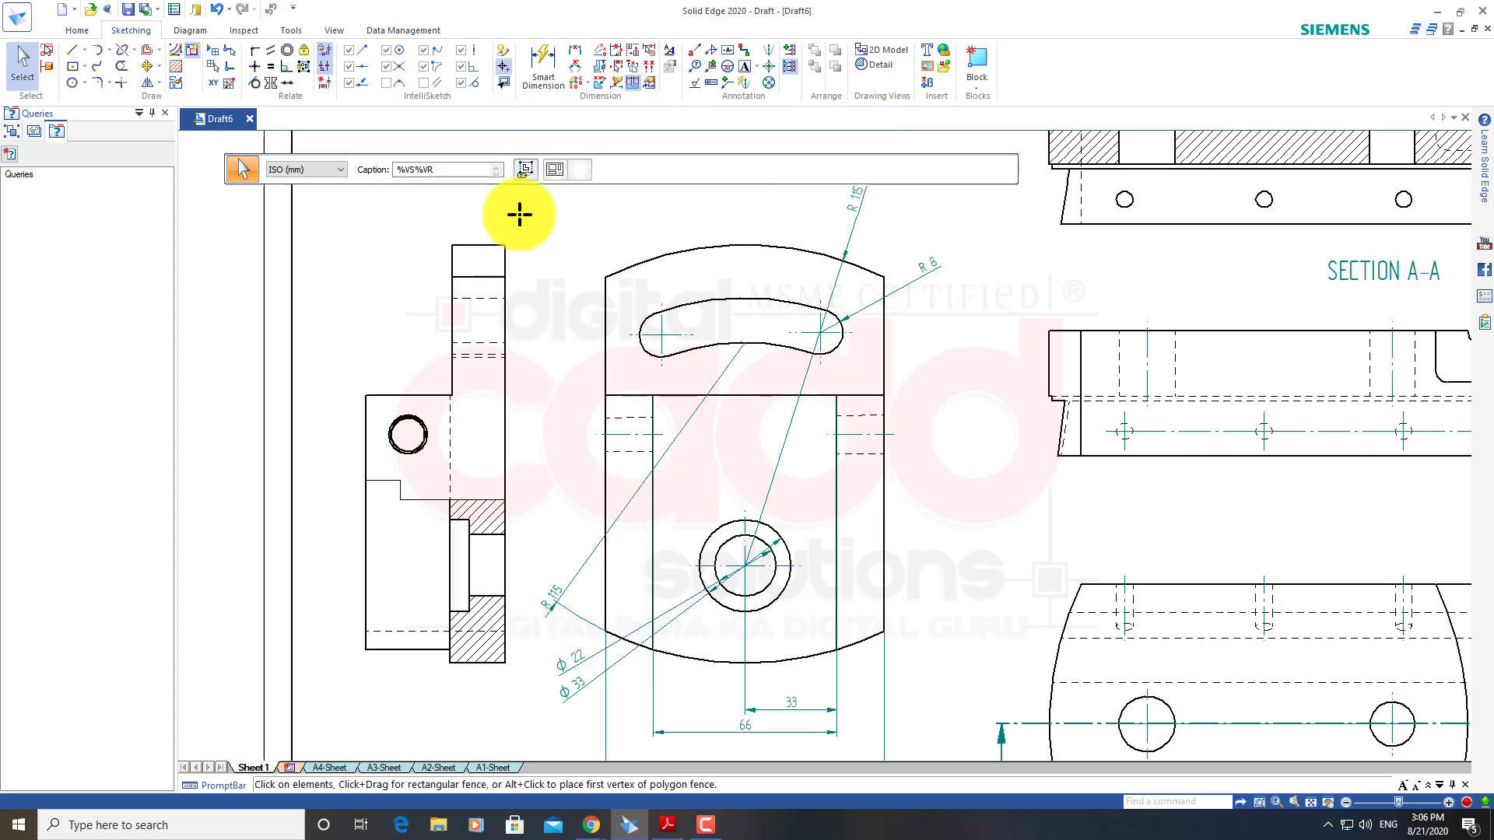
click(614, 83)
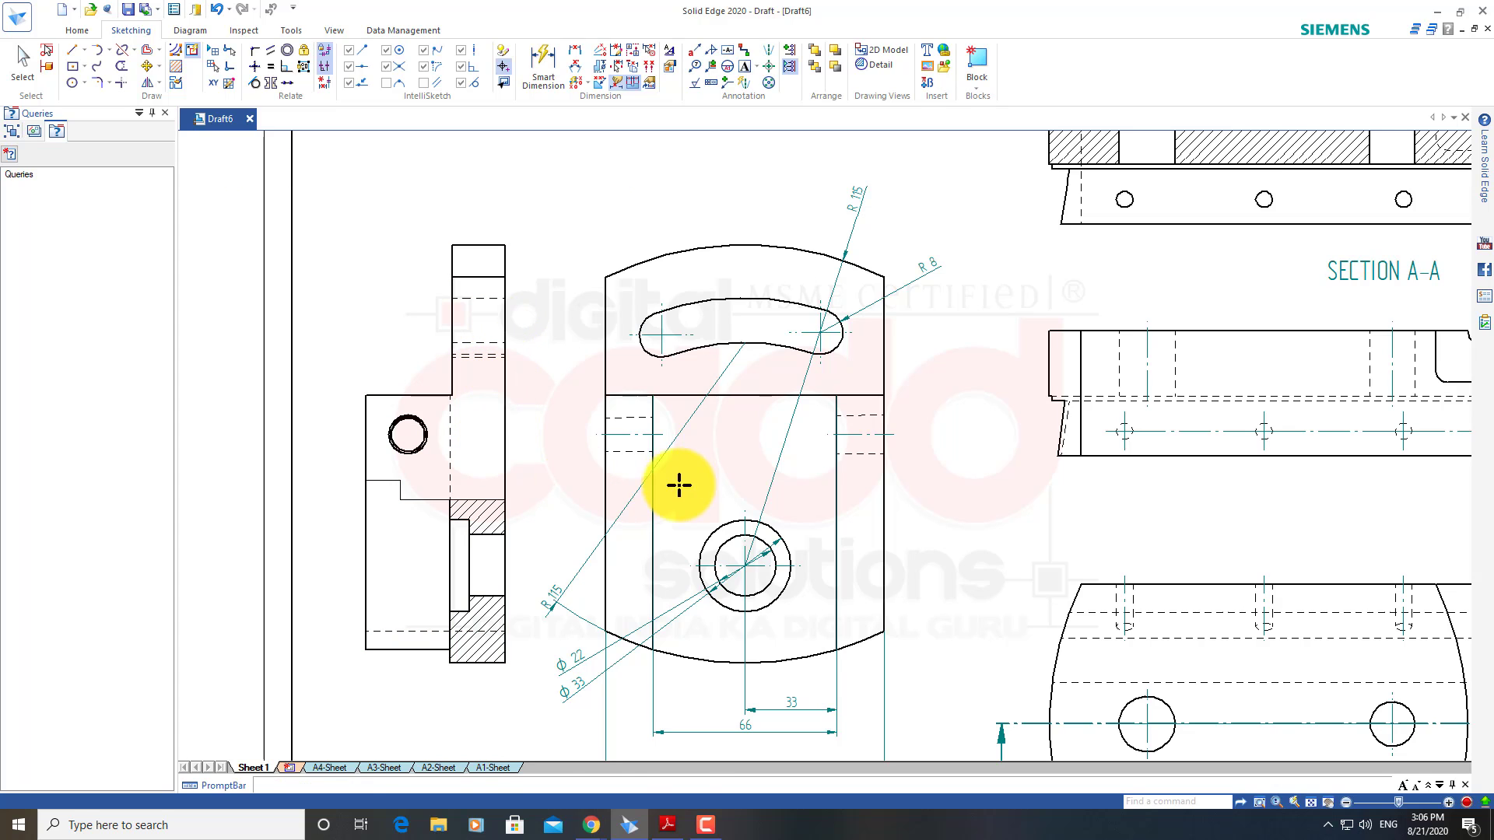
key(Escape)
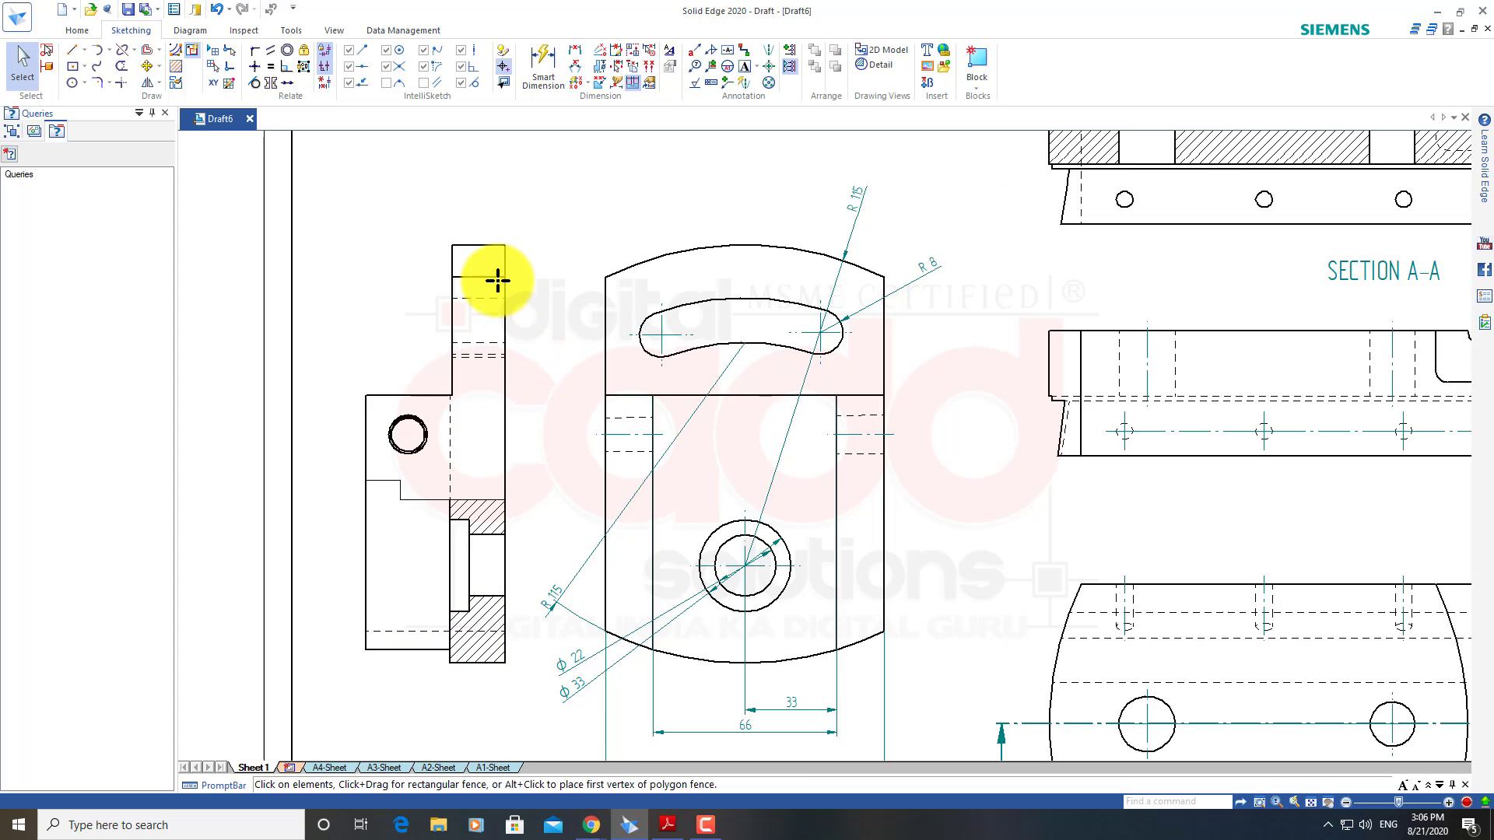
click(500, 292)
click(610, 86)
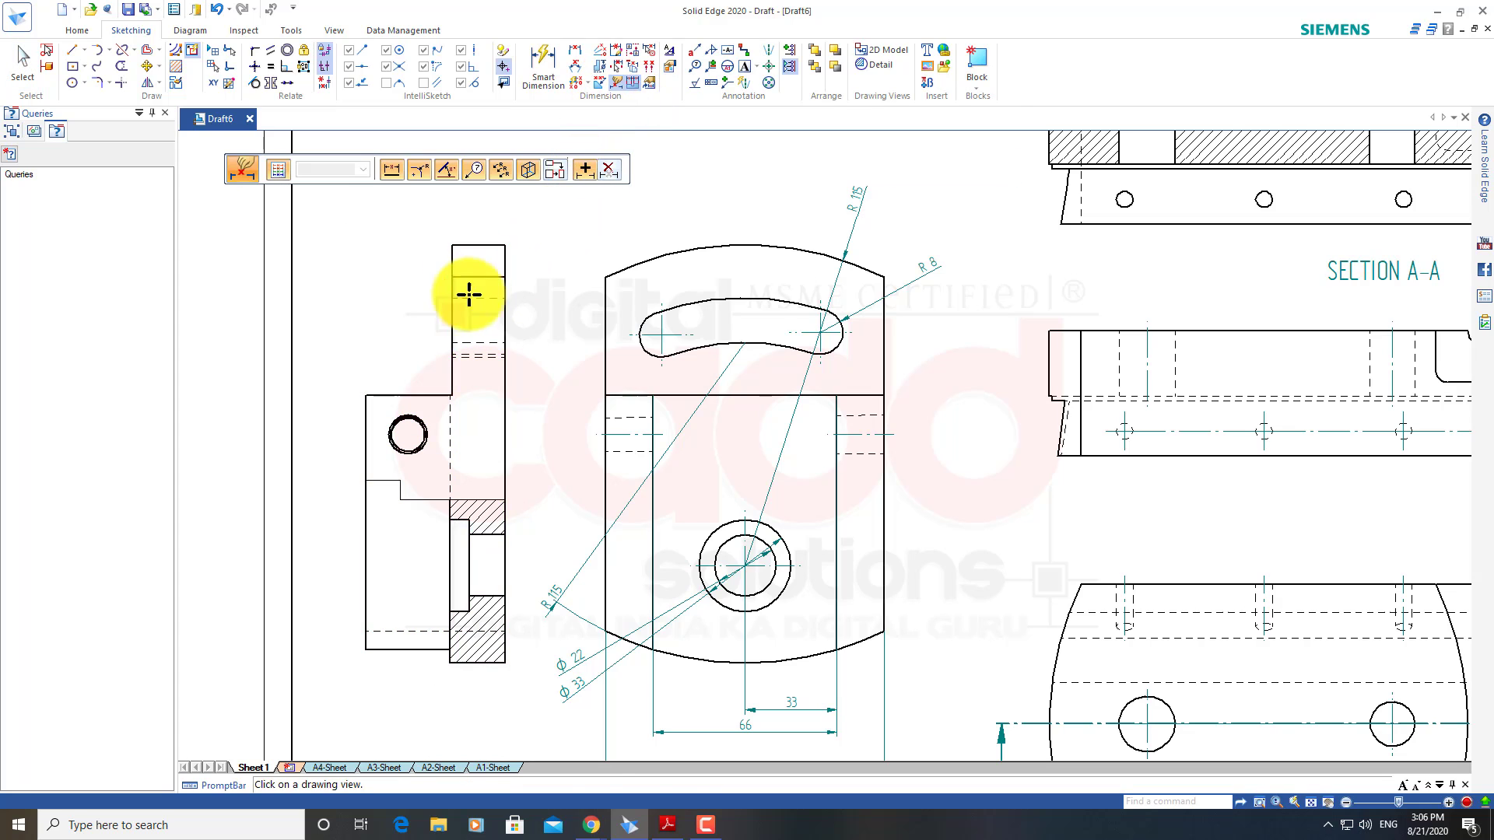
key(Escape)
Dimension the left view's bottom edge with a horizontal 50 placed below it
click(544, 68)
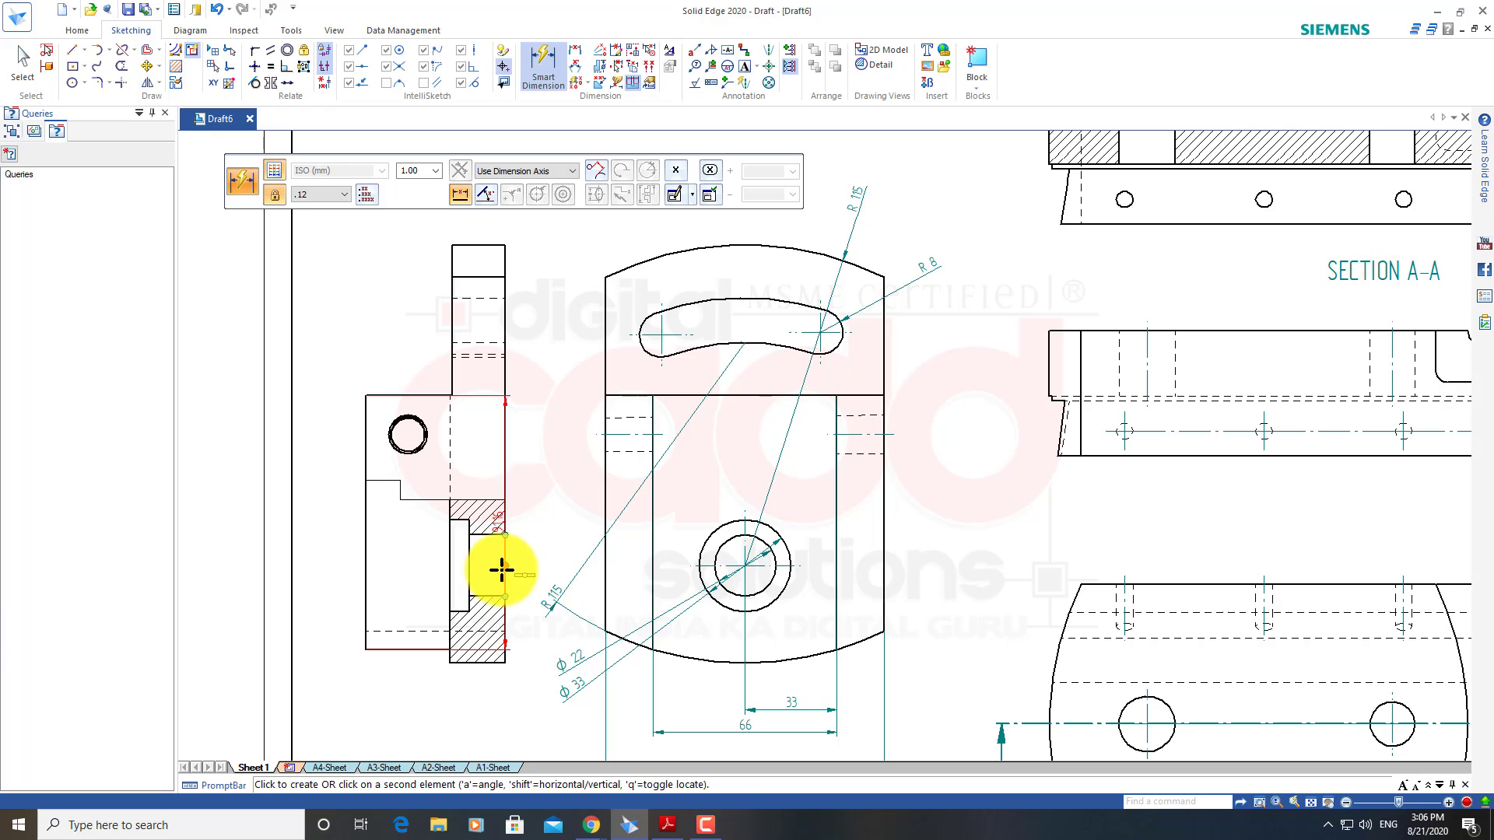
click(476, 663)
click(450, 712)
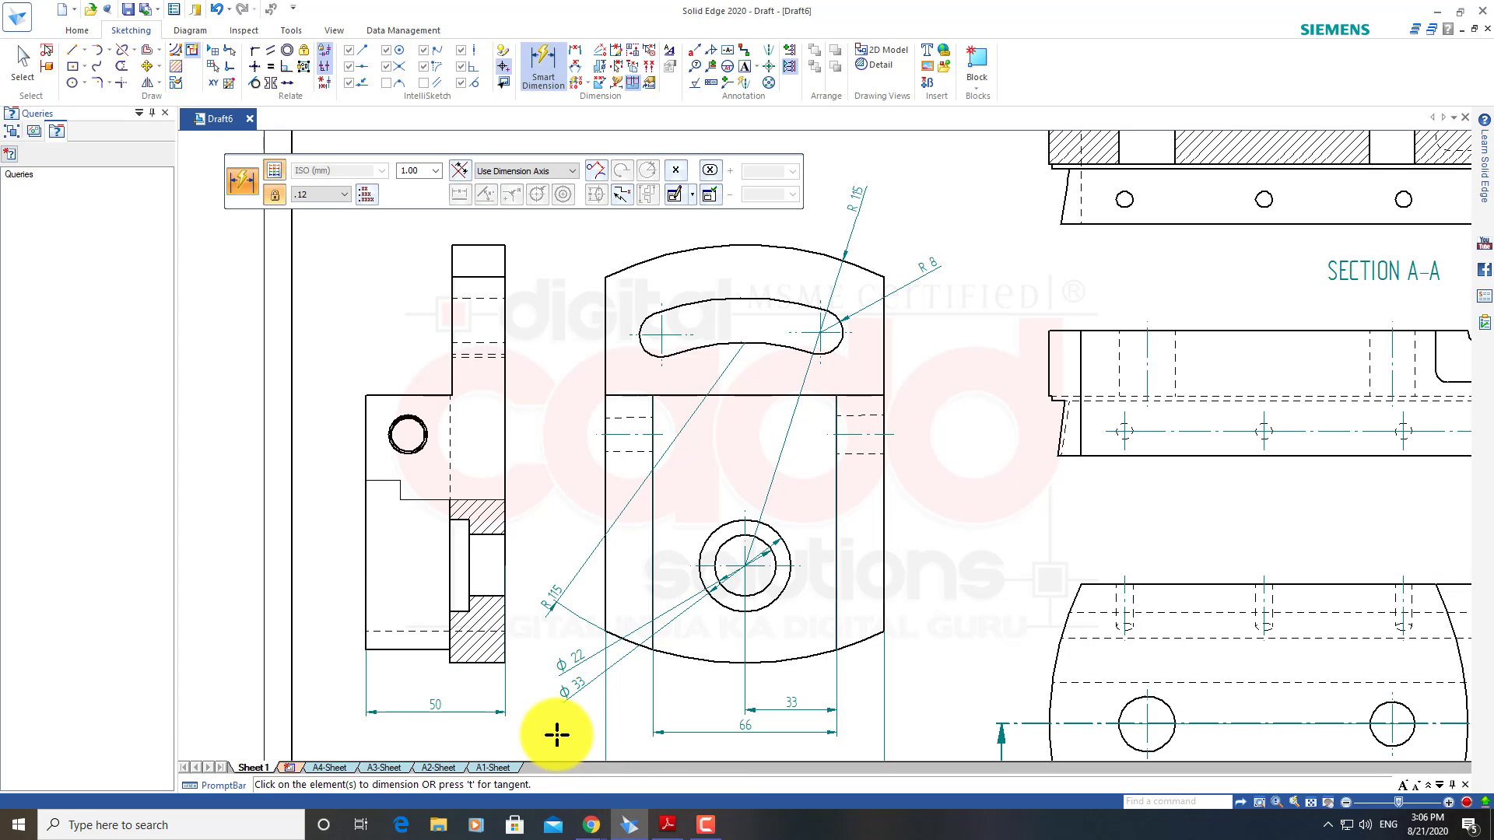
End dimensioning, zoom out over the Draft6 swivel plate views, and switch to the Home ribbon
key(Escape)
scroll(443, 623, down, 1)
scroll(524, 700, down, 1)
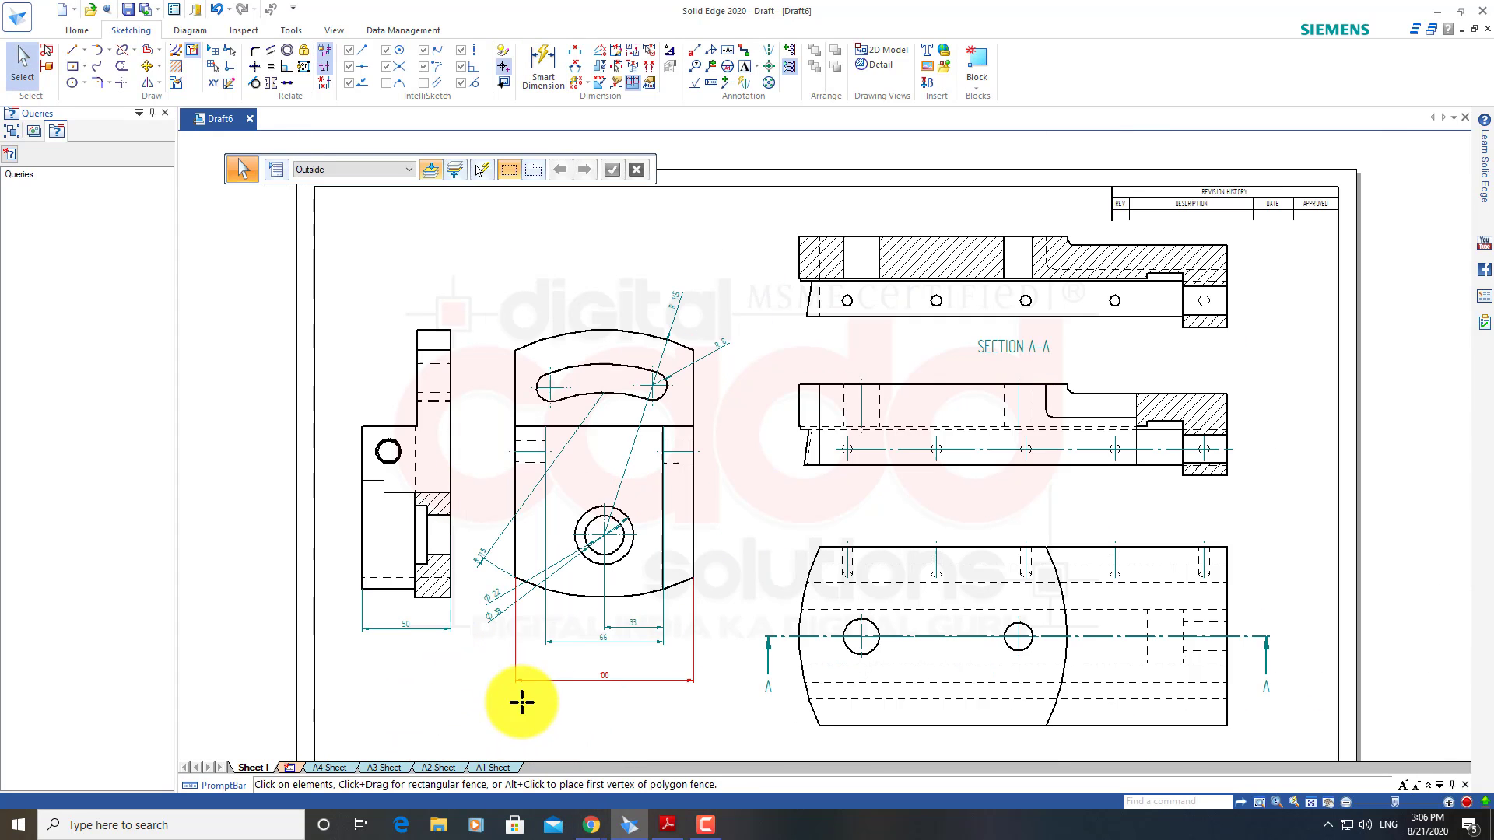
scroll(573, 506, down, 1)
scroll(643, 590, down, 1)
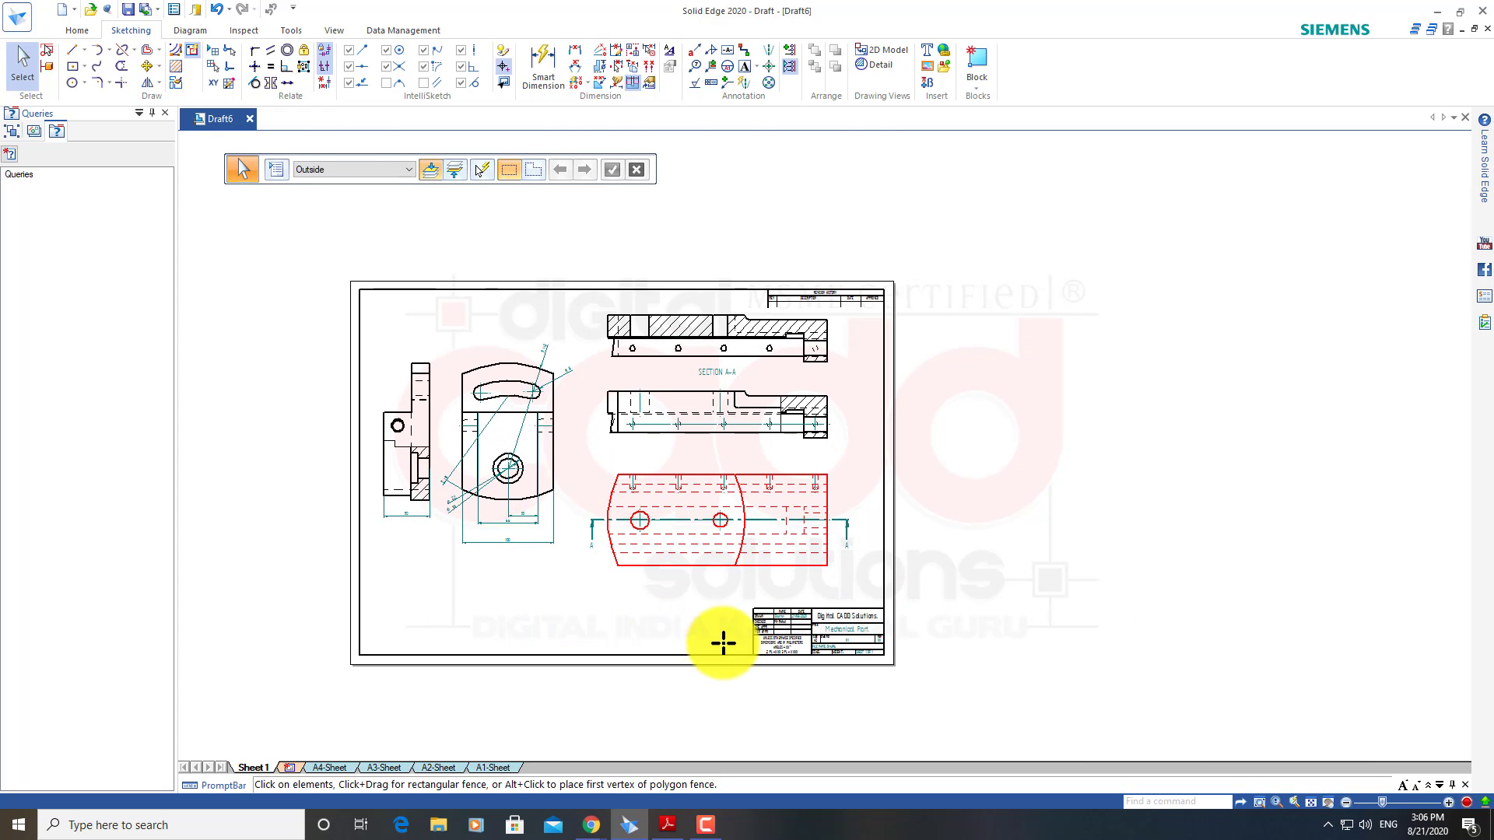
scroll(850, 677, up, 2)
scroll(534, 540, down, 1)
scroll(517, 607, down, 1)
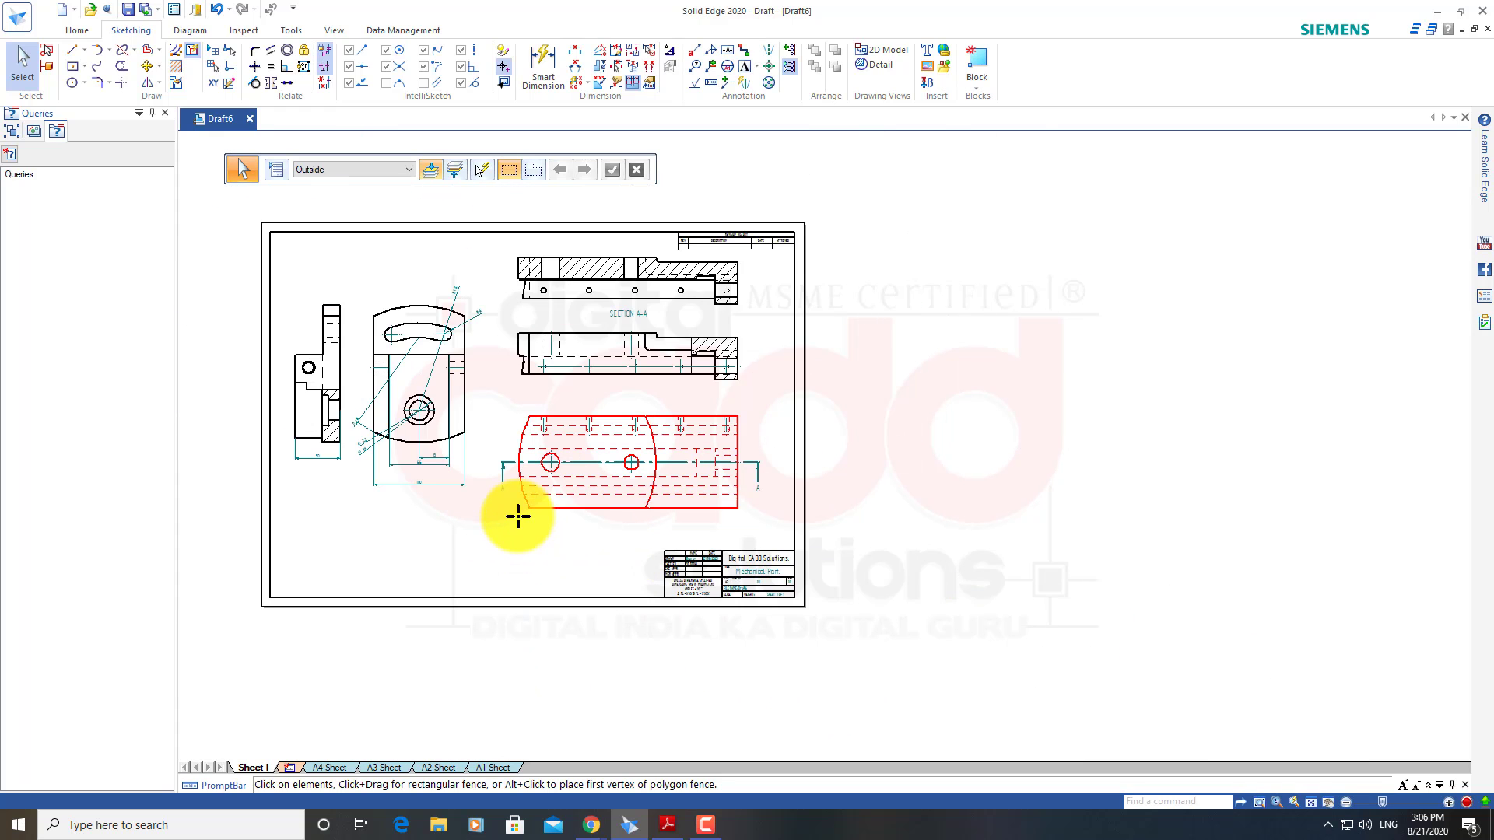
scroll(677, 567, down, 1)
scroll(758, 455, up, 2)
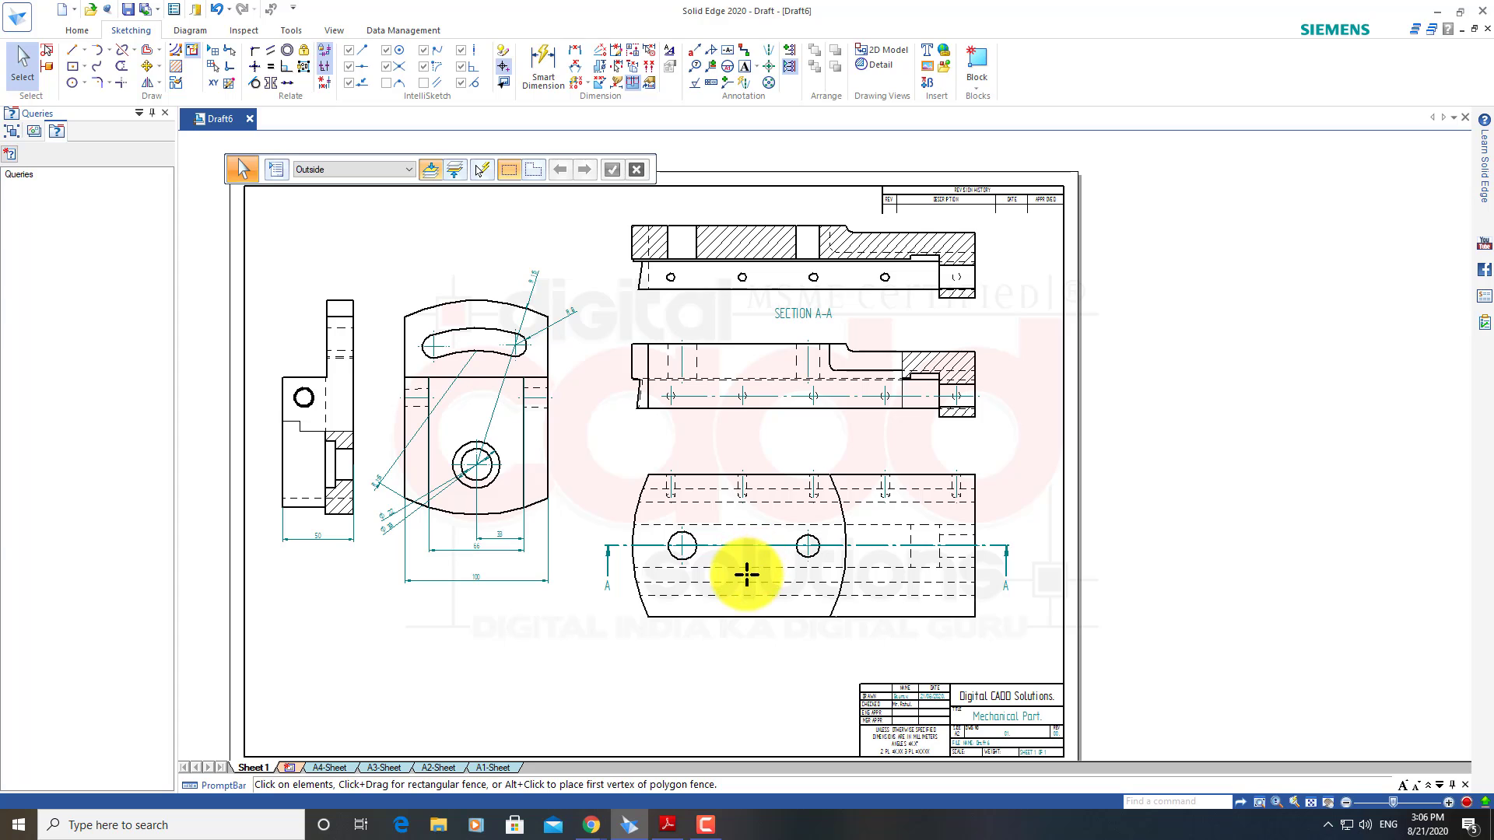
click(79, 35)
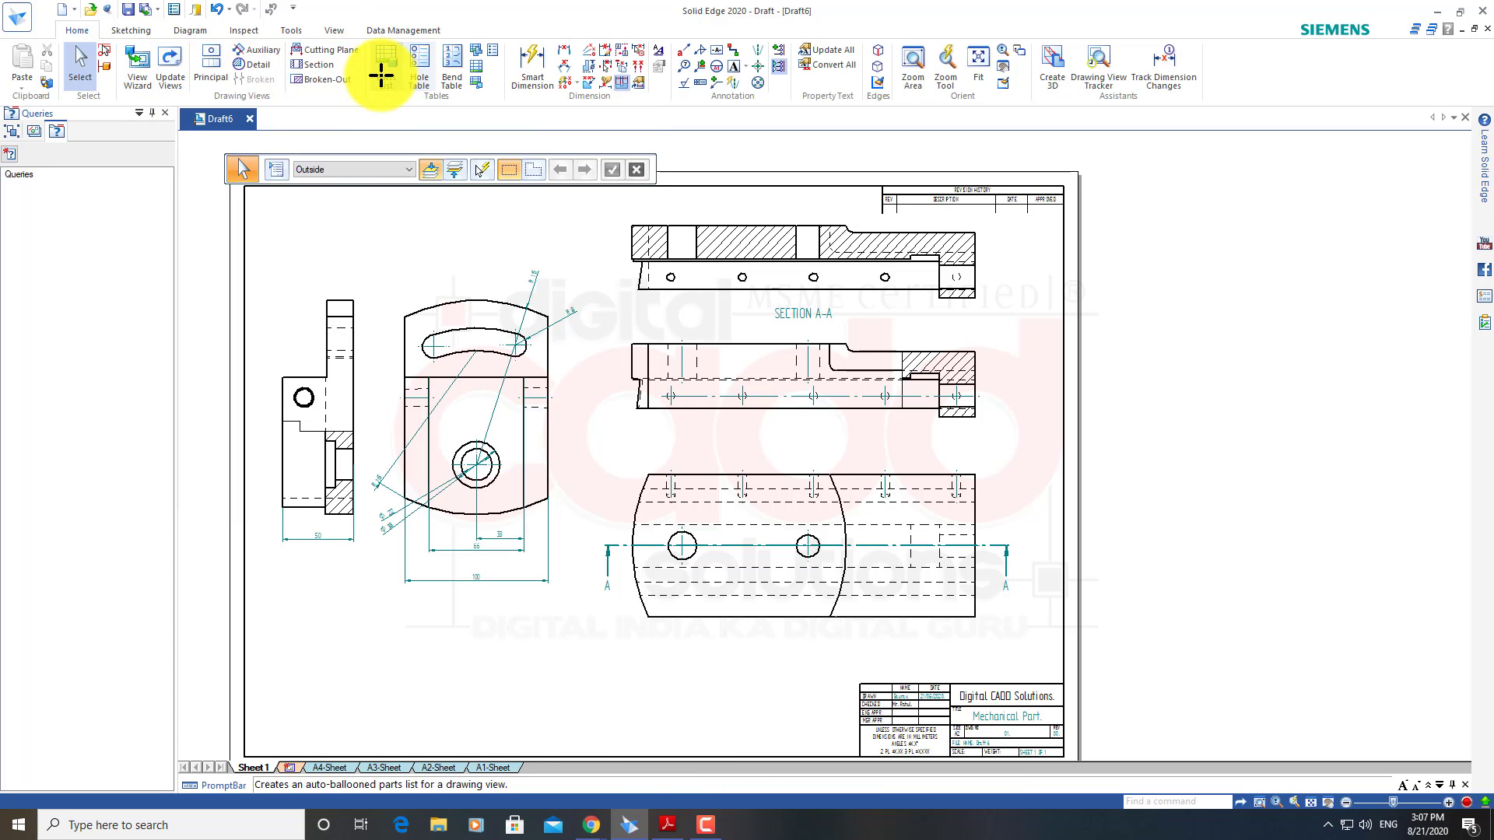
Delete the bottom view with its Section A-A view and the horizontal side view
scroll(918, 374, down, 1)
scroll(887, 483, down, 1)
scroll(888, 552, up, 2)
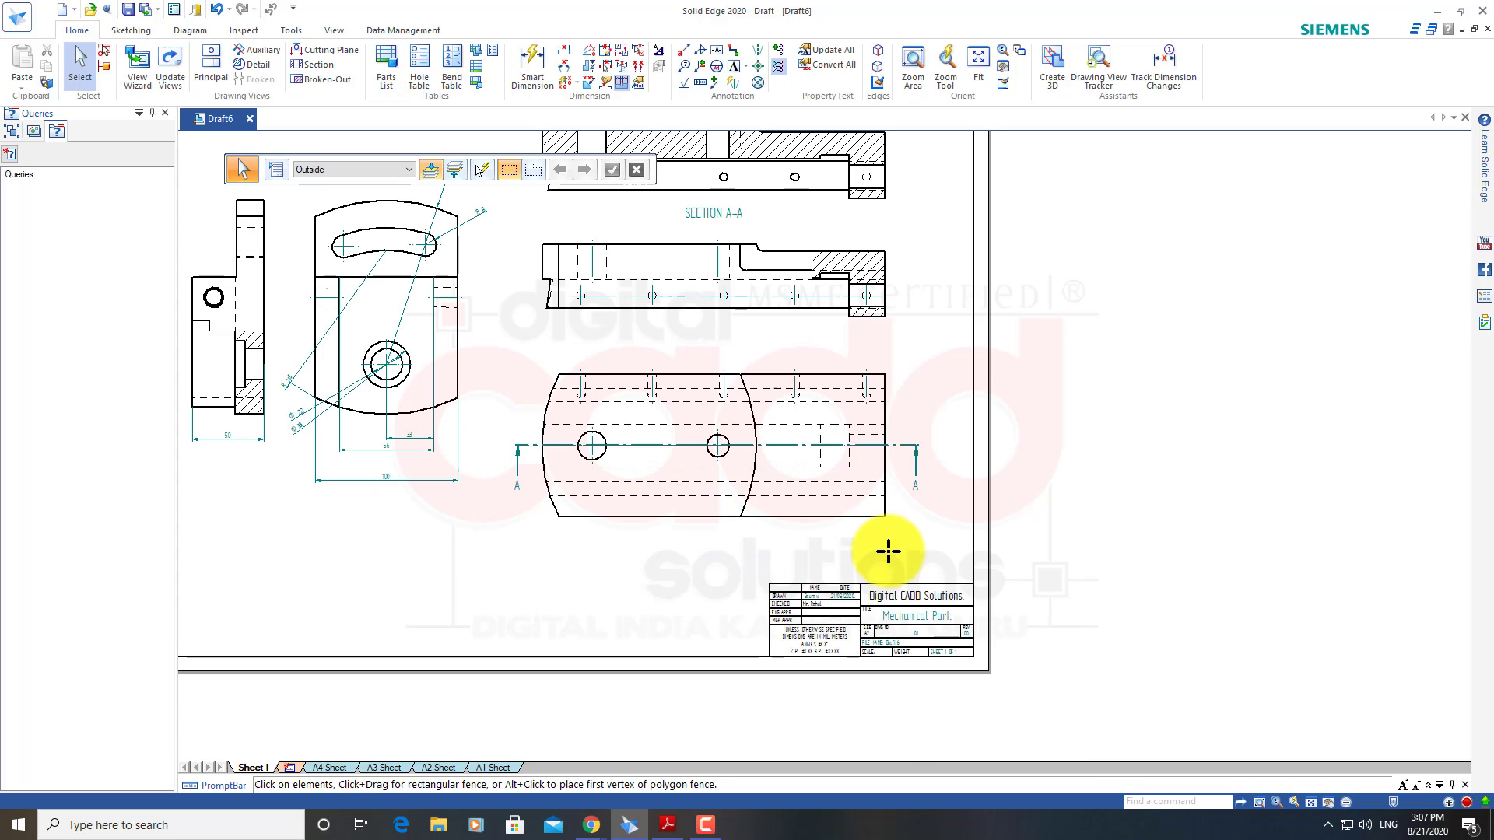
click(861, 433)
key(Delete)
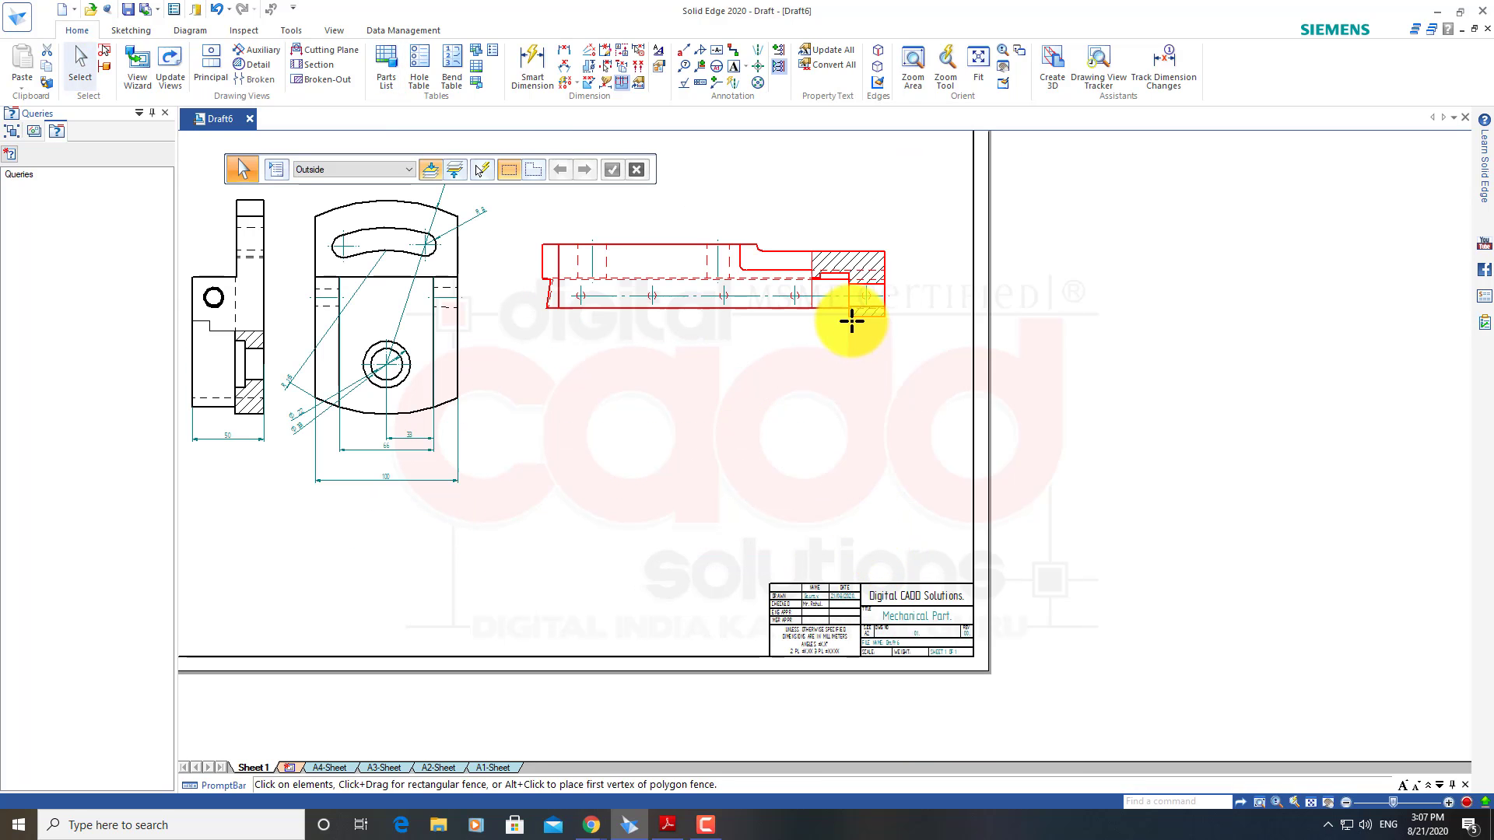
click(847, 340)
key(Delete)
Delete the 66 dimension, the left view with its 50 dimension, and the front view
middle_drag(700, 420, 768, 550)
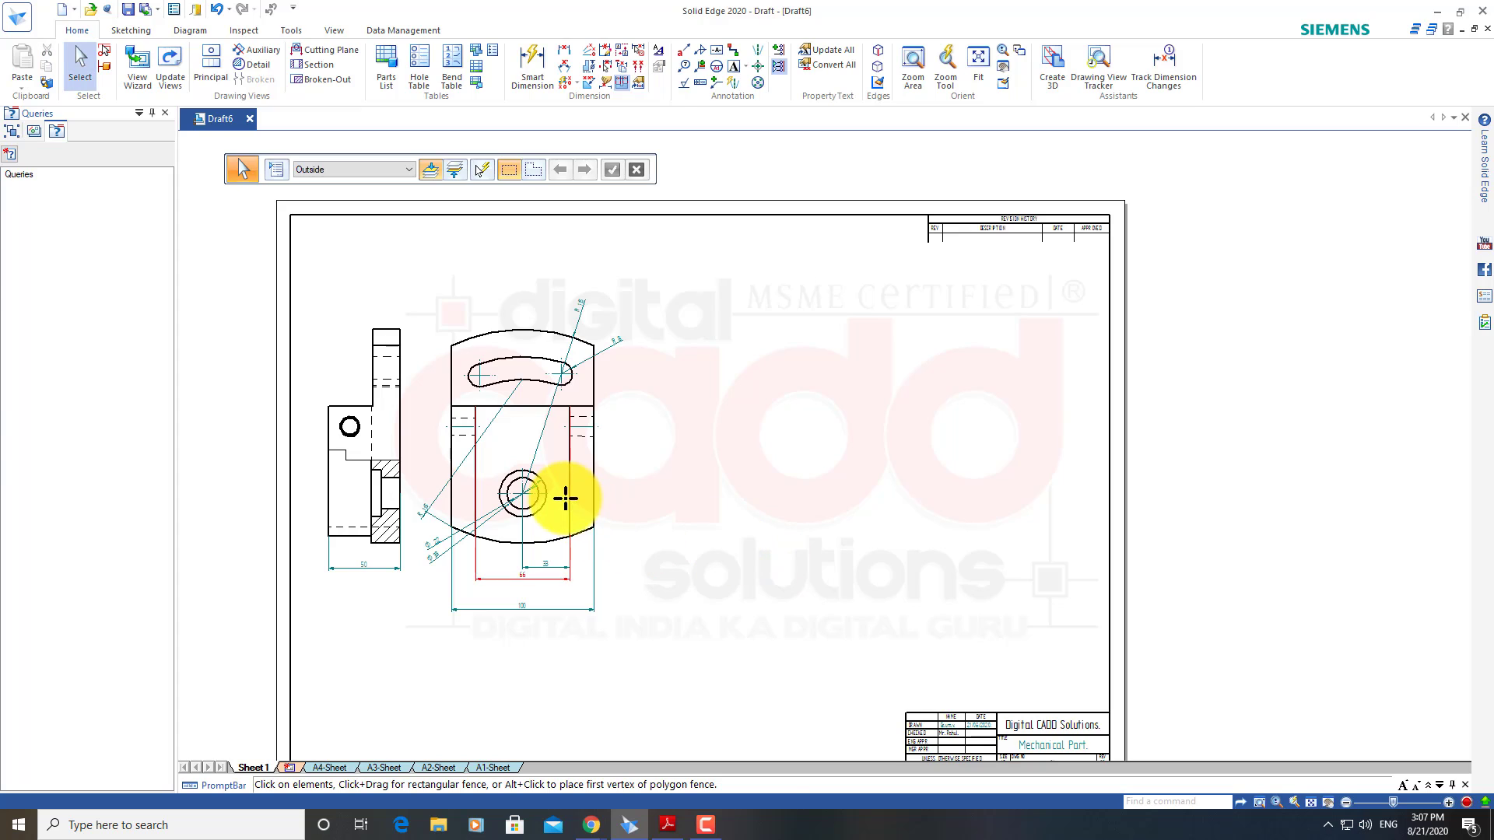
key(Delete)
click(400, 483)
key(Delete)
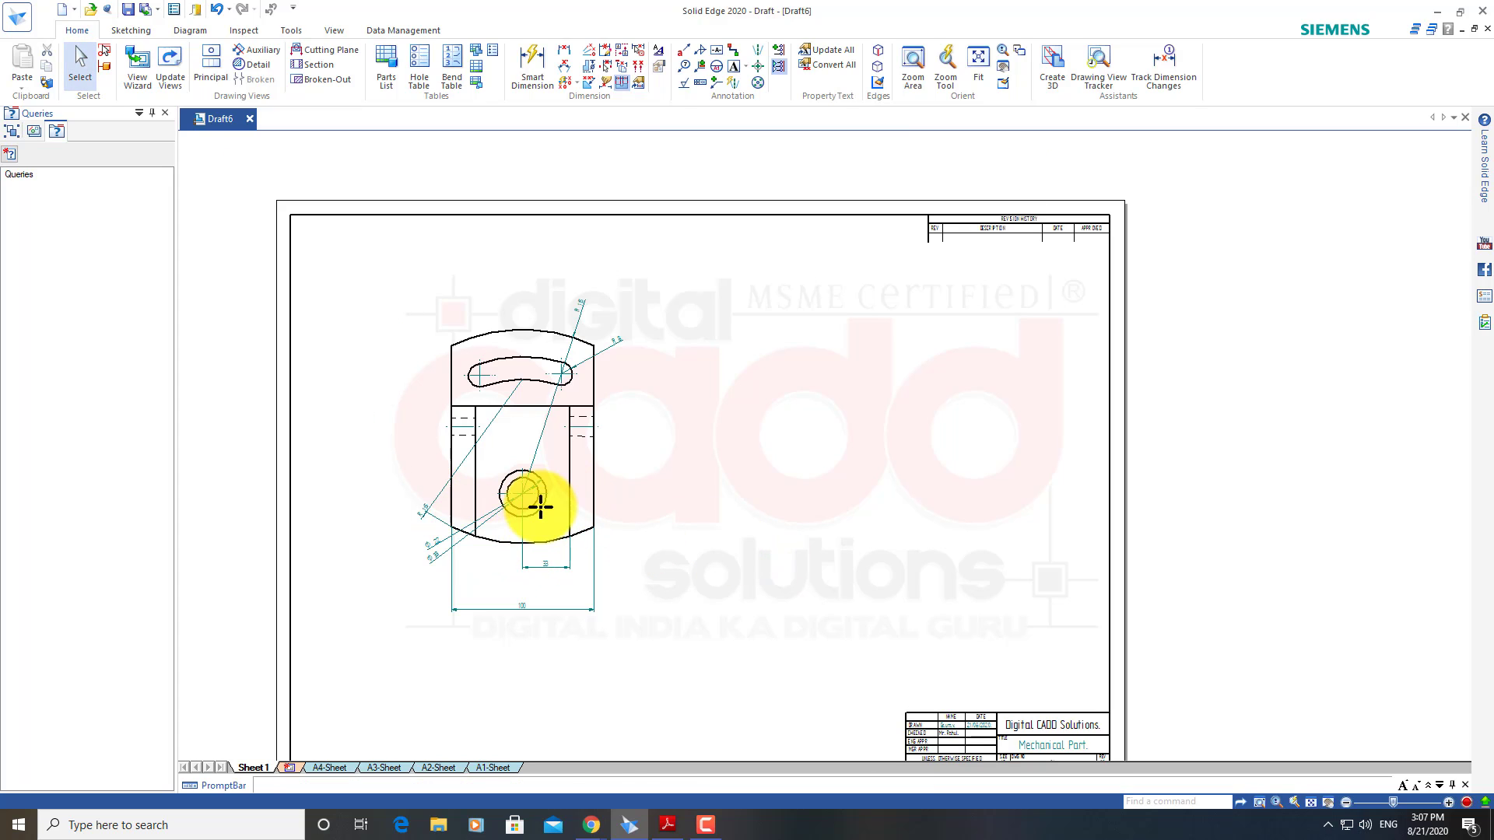
click(538, 504)
key(Delete)
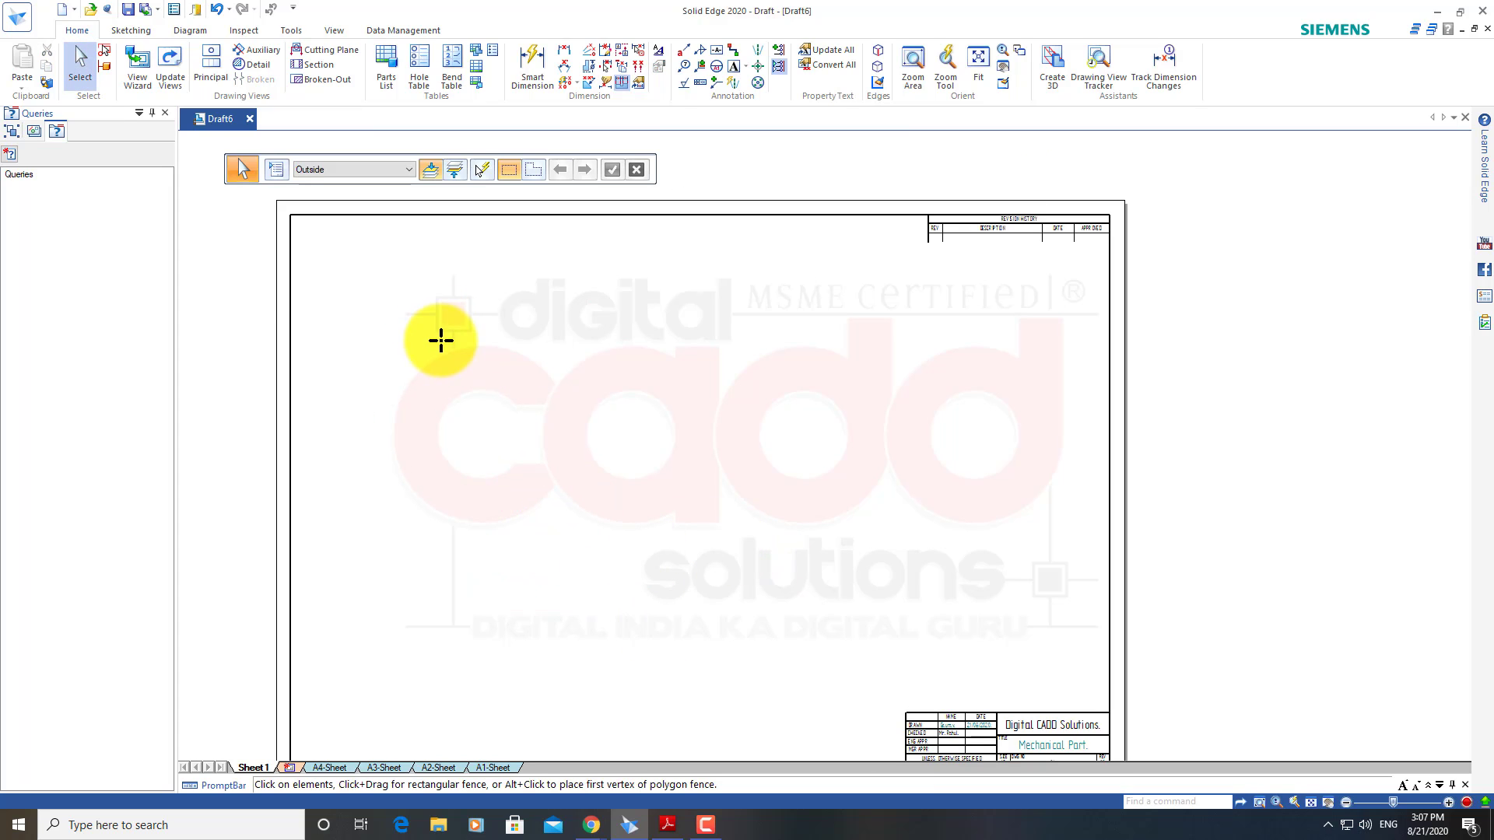
click(134, 80)
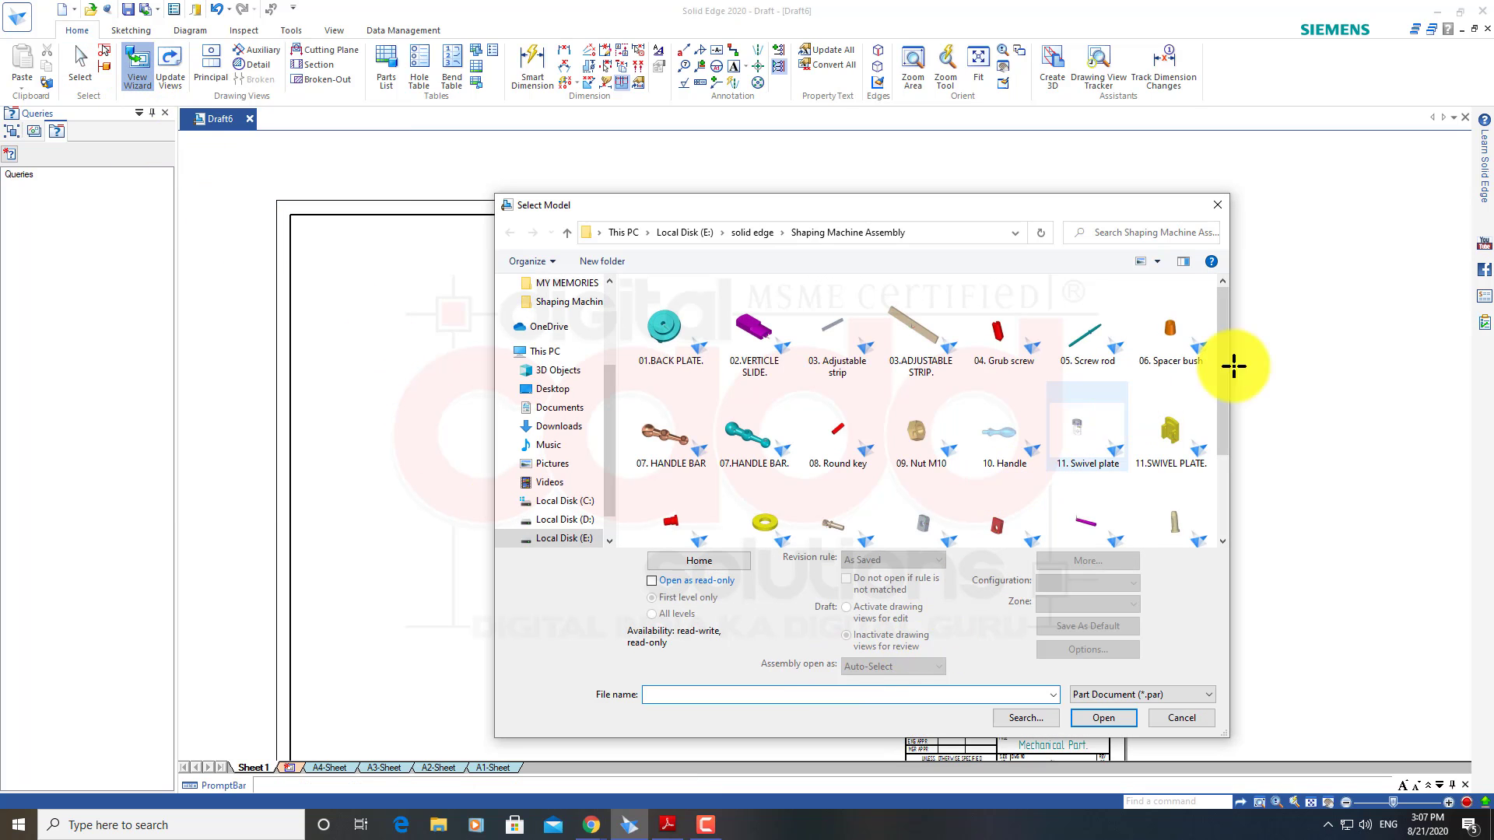
Filter to Assembly Documents and pick the Shaping Machine Assembly file as the view's model
drag(1220, 331, 1223, 425)
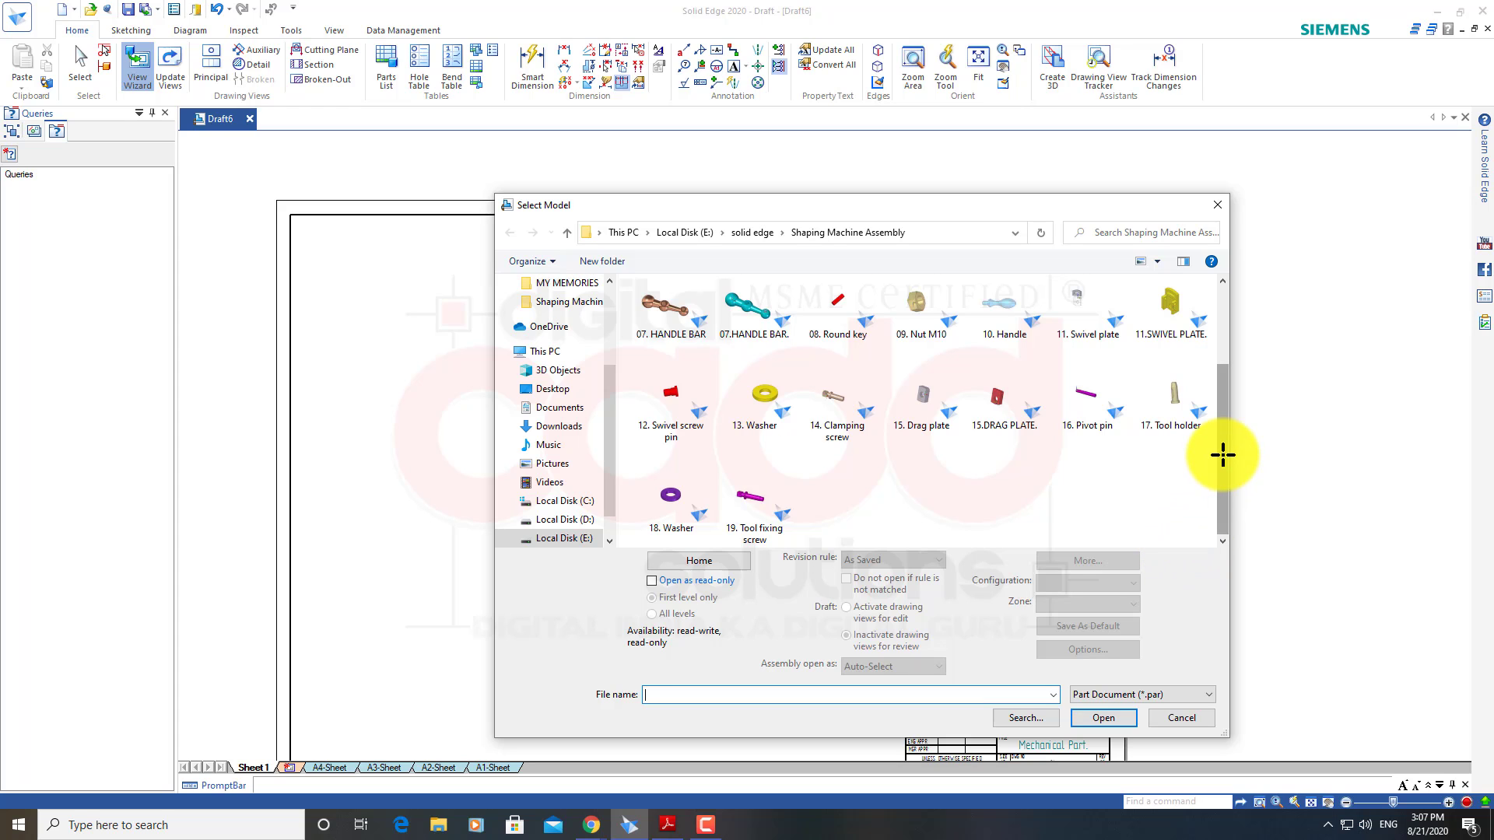
mouse_move(1222, 455)
mouse_down()
mouse_move(1233, 369)
mouse_move(1233, 443)
mouse_up()
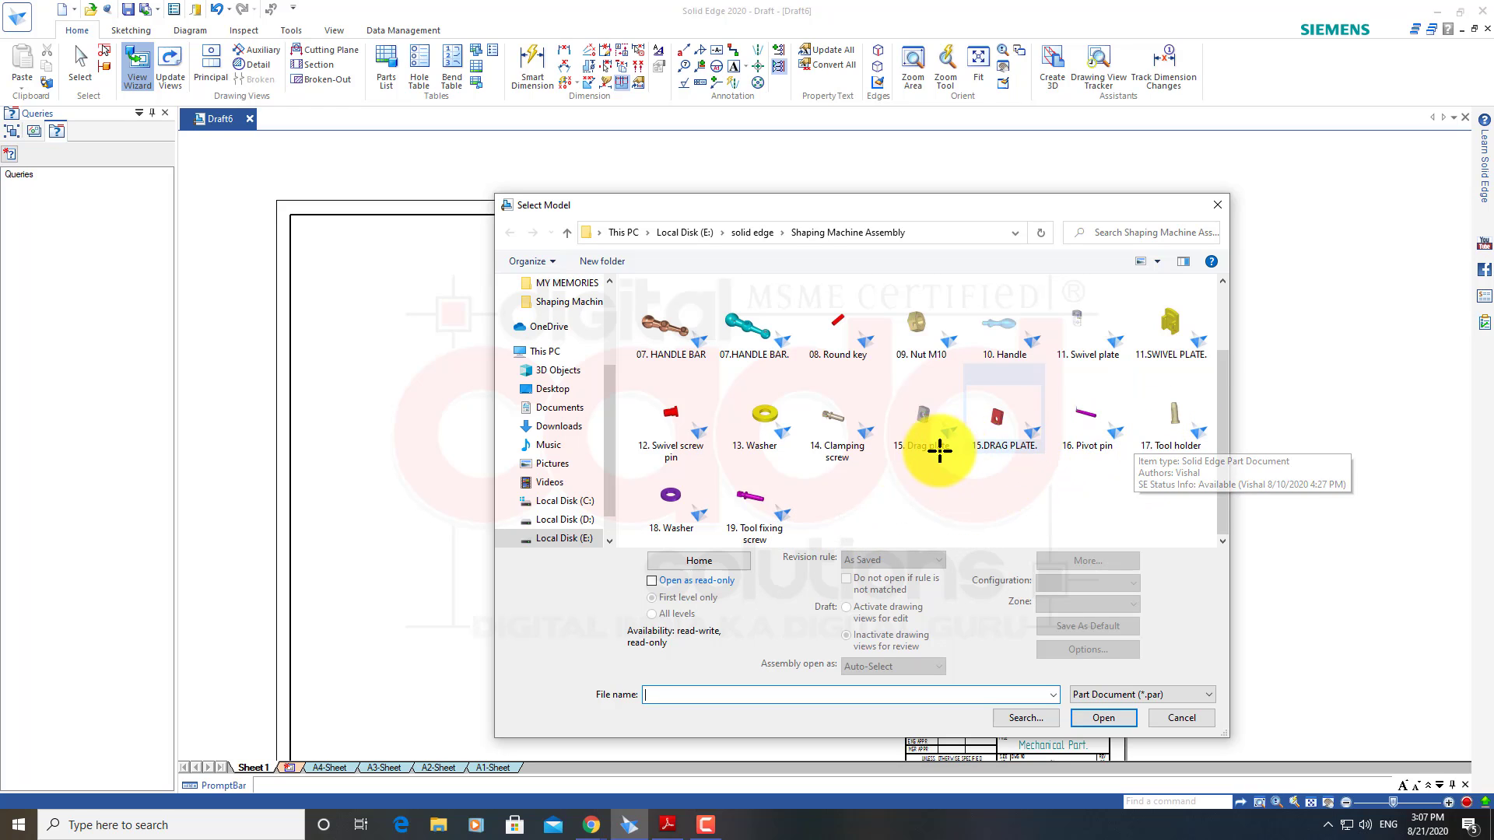
click(741, 233)
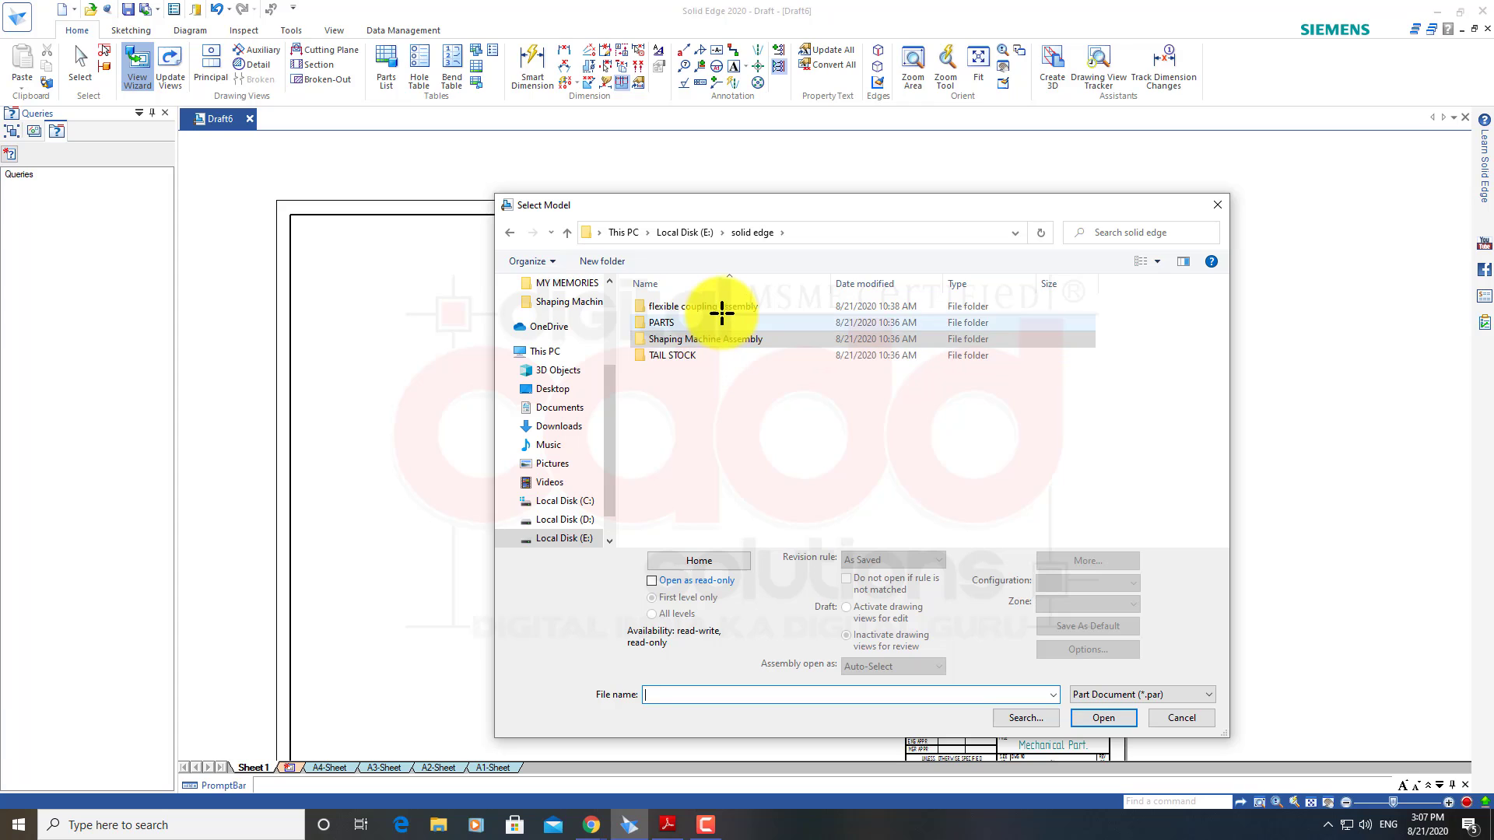
double_click(721, 307)
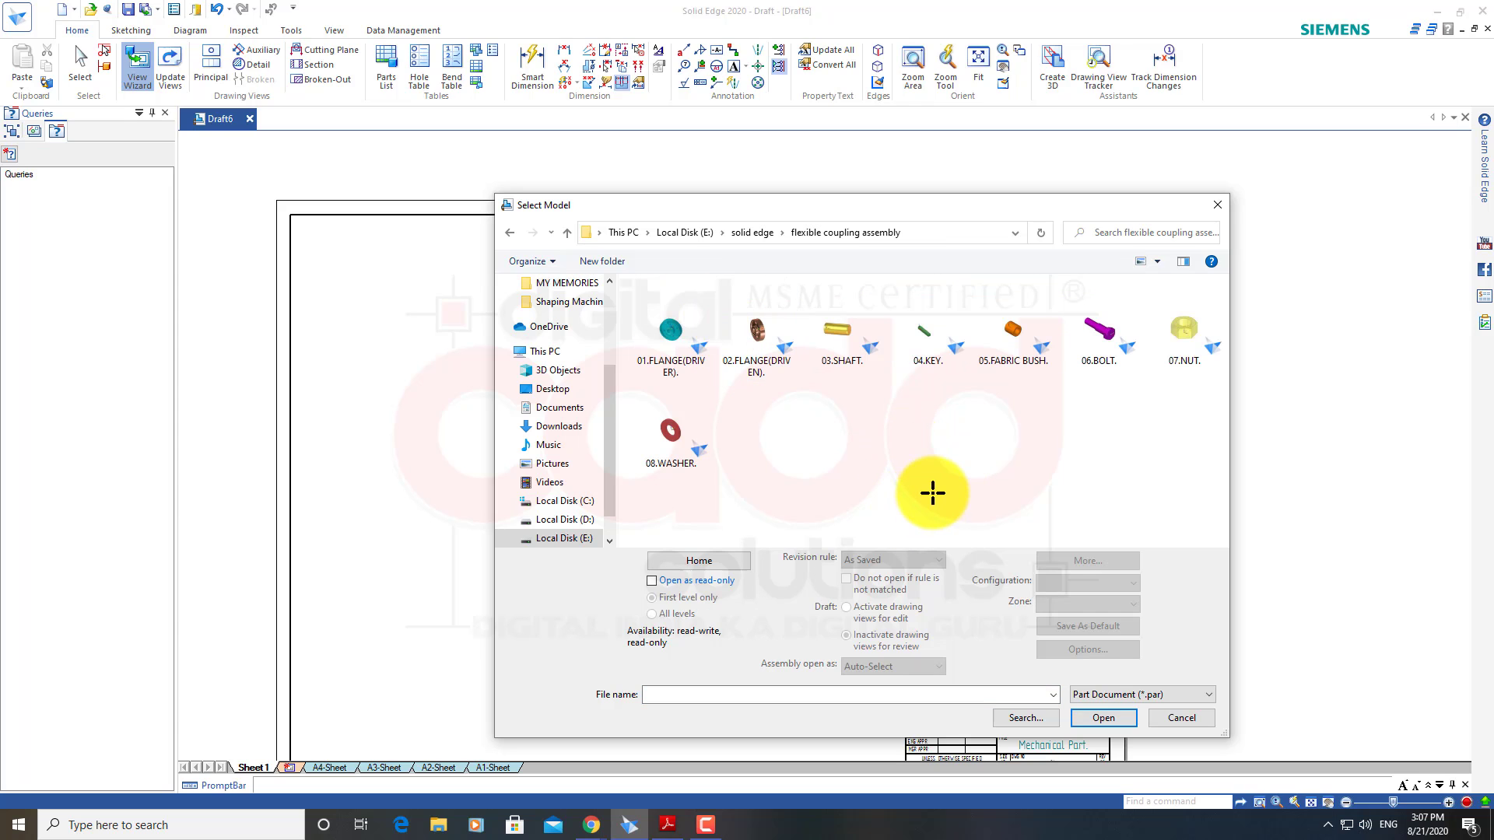
click(1143, 696)
click(1144, 722)
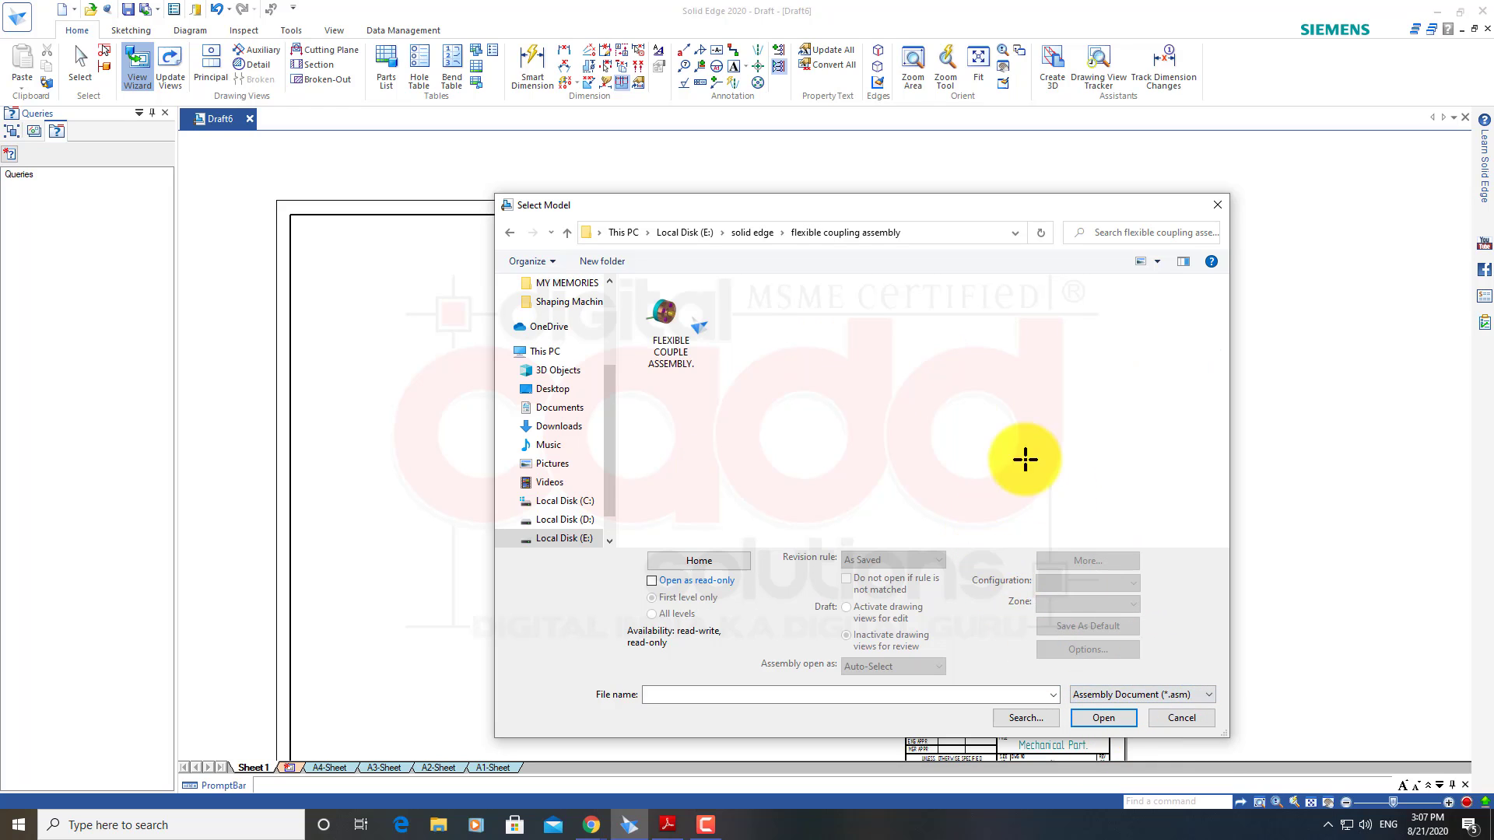
click(672, 352)
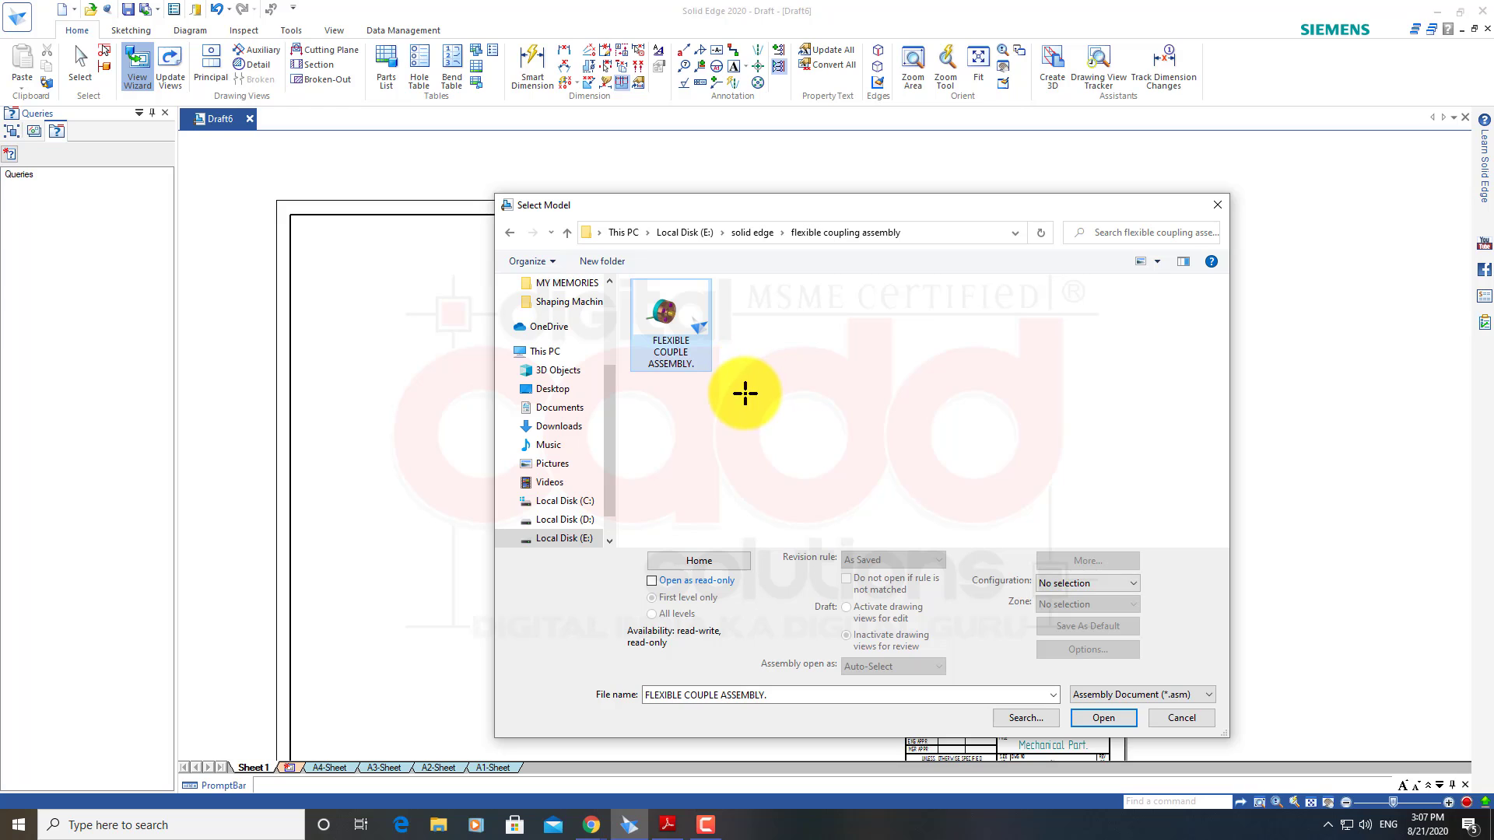
click(571, 231)
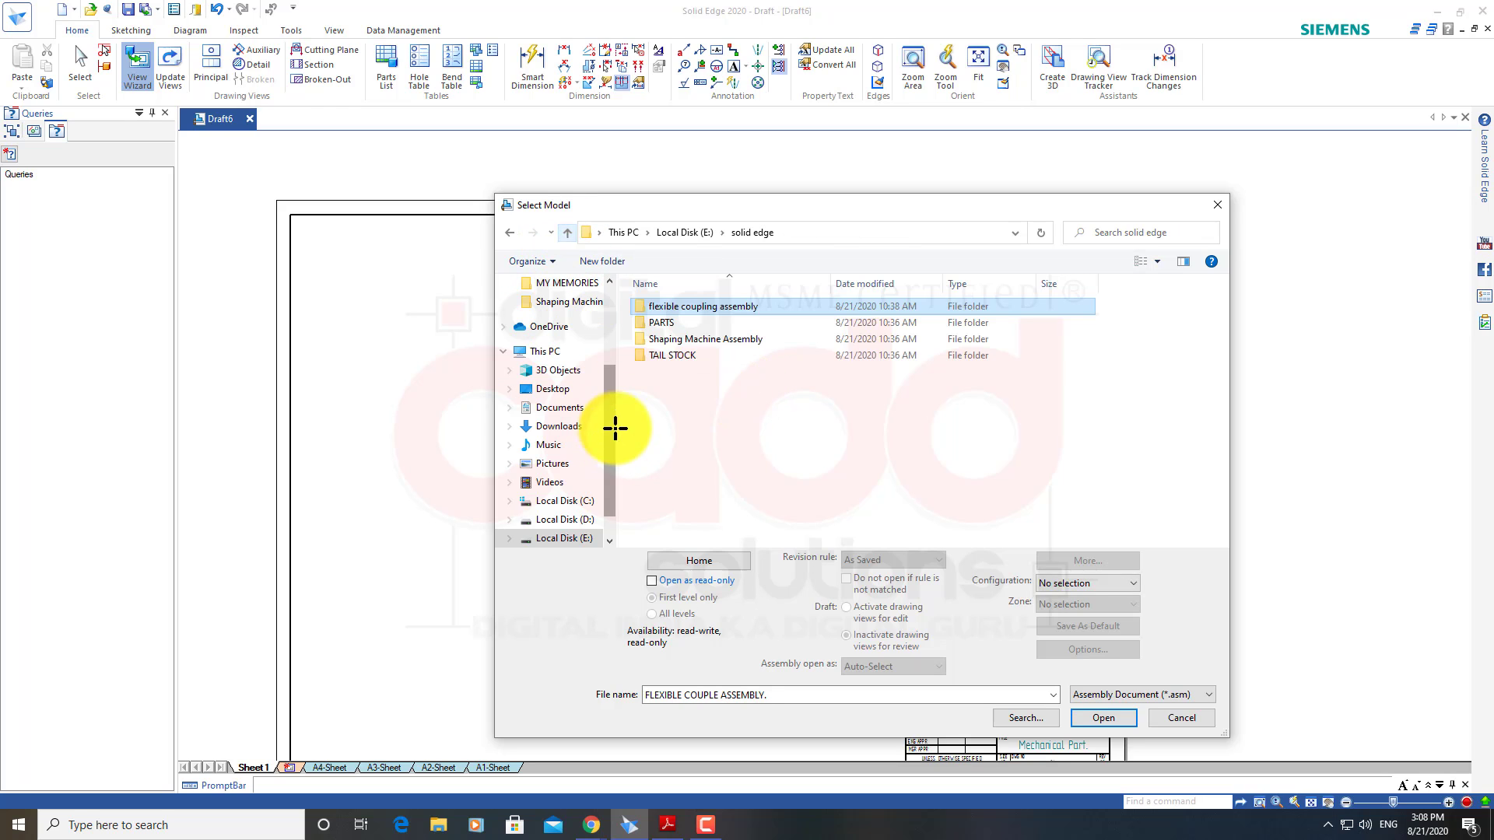
double_click(711, 344)
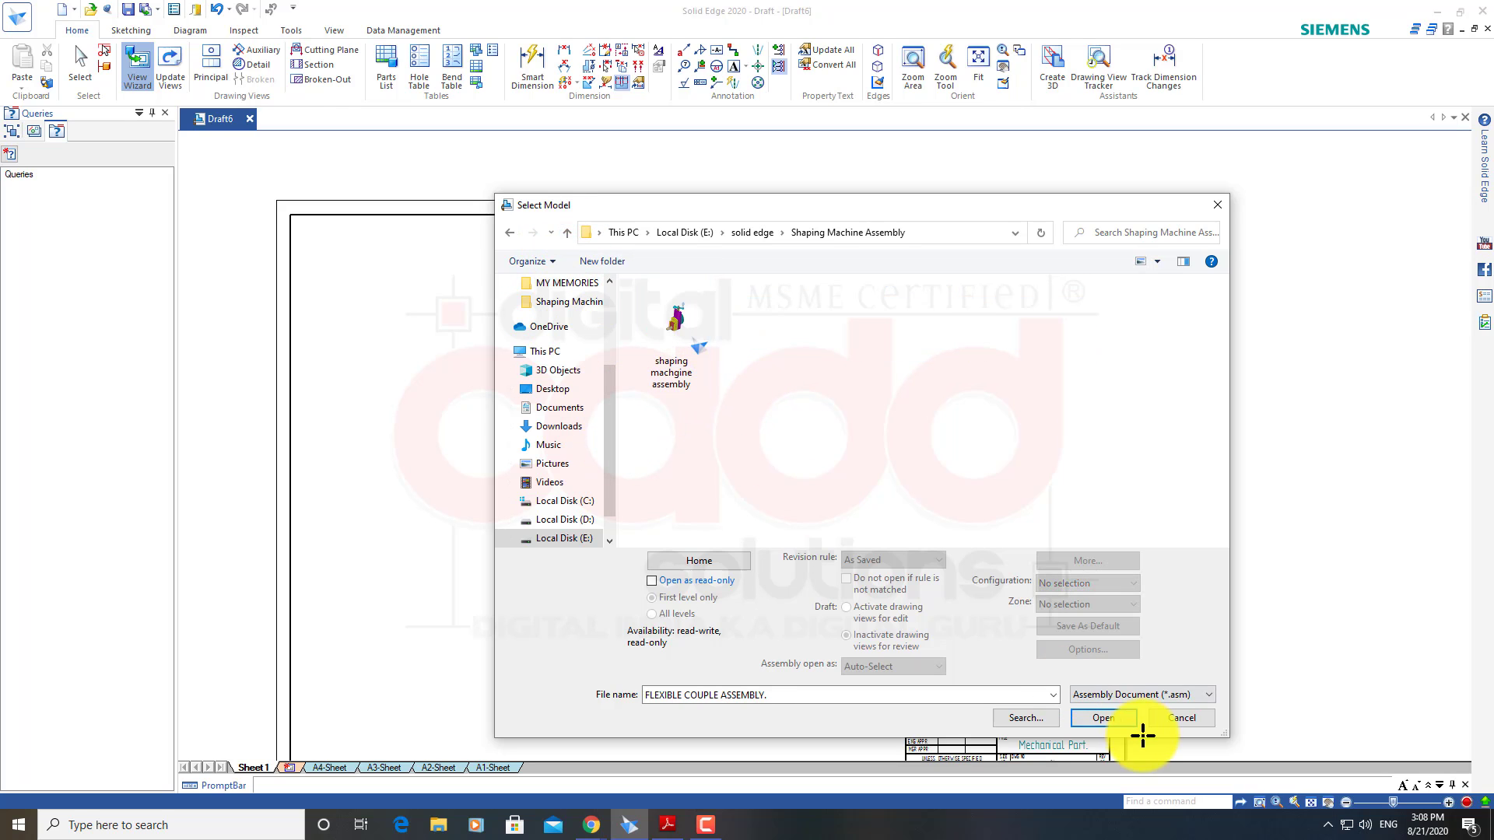
double_click(683, 353)
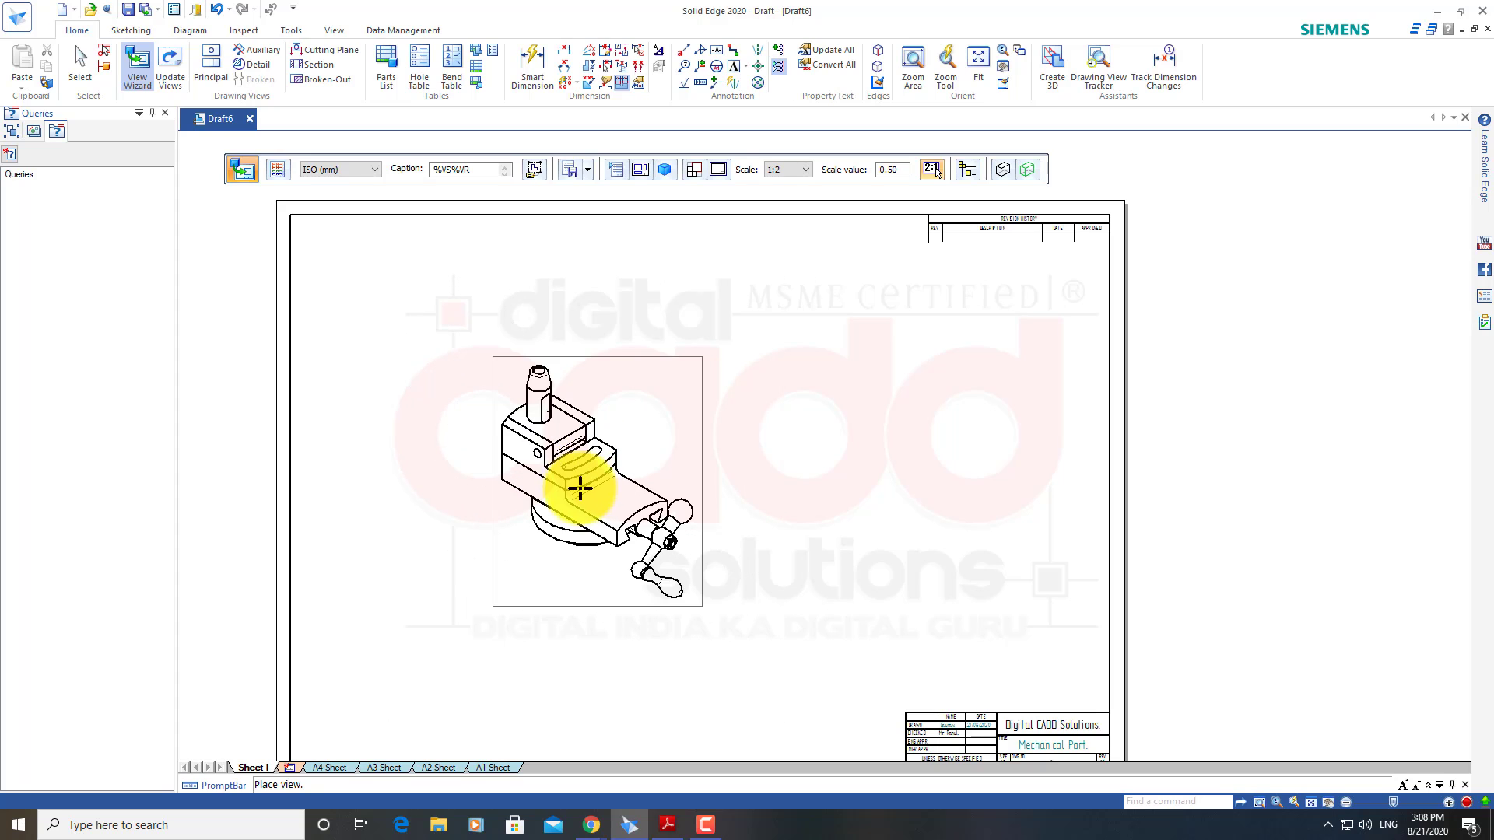
Set the new view's orientation to Front after trying Back and Left
click(666, 170)
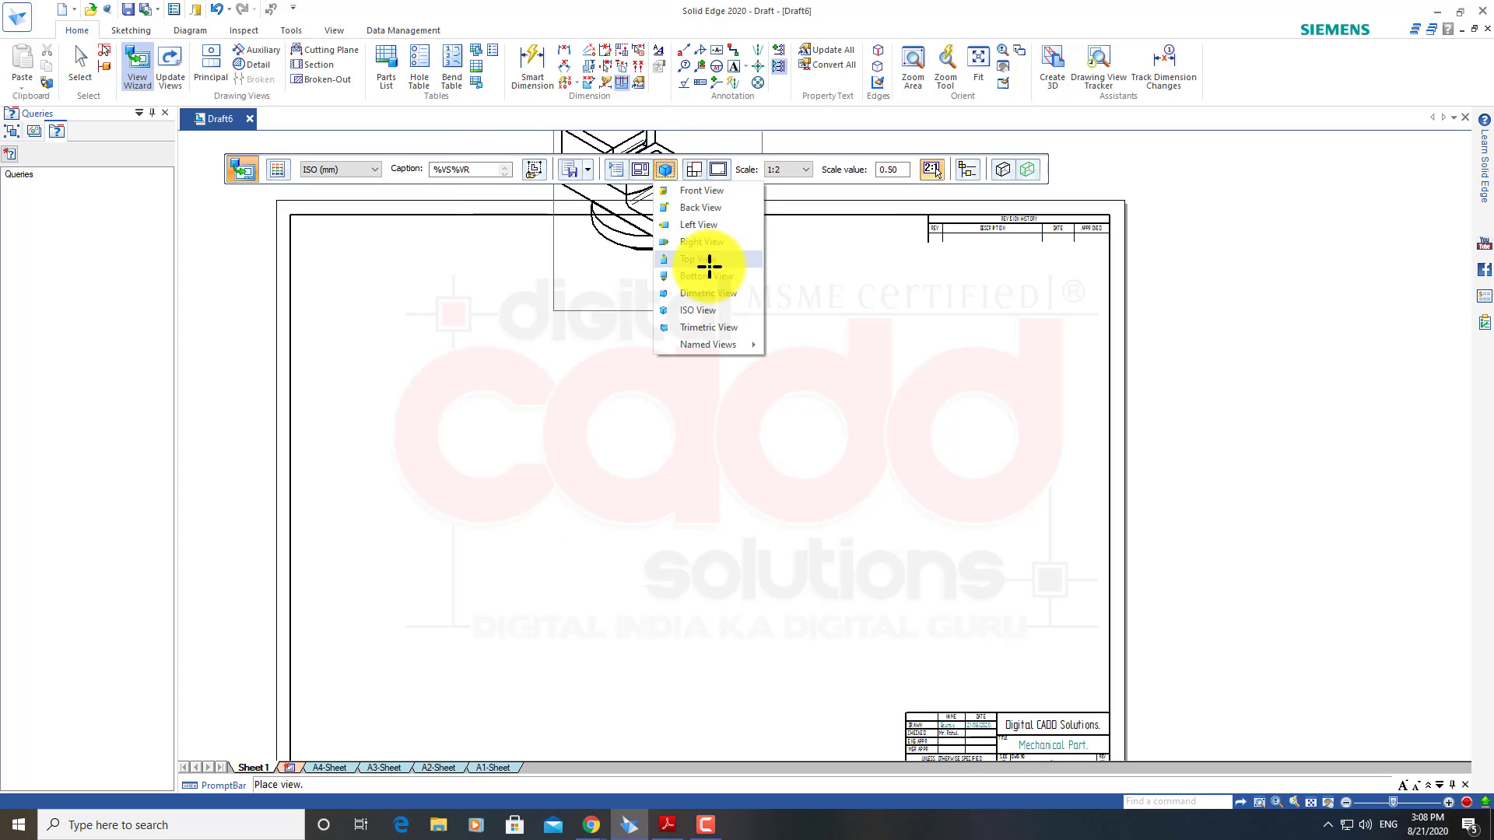
click(722, 206)
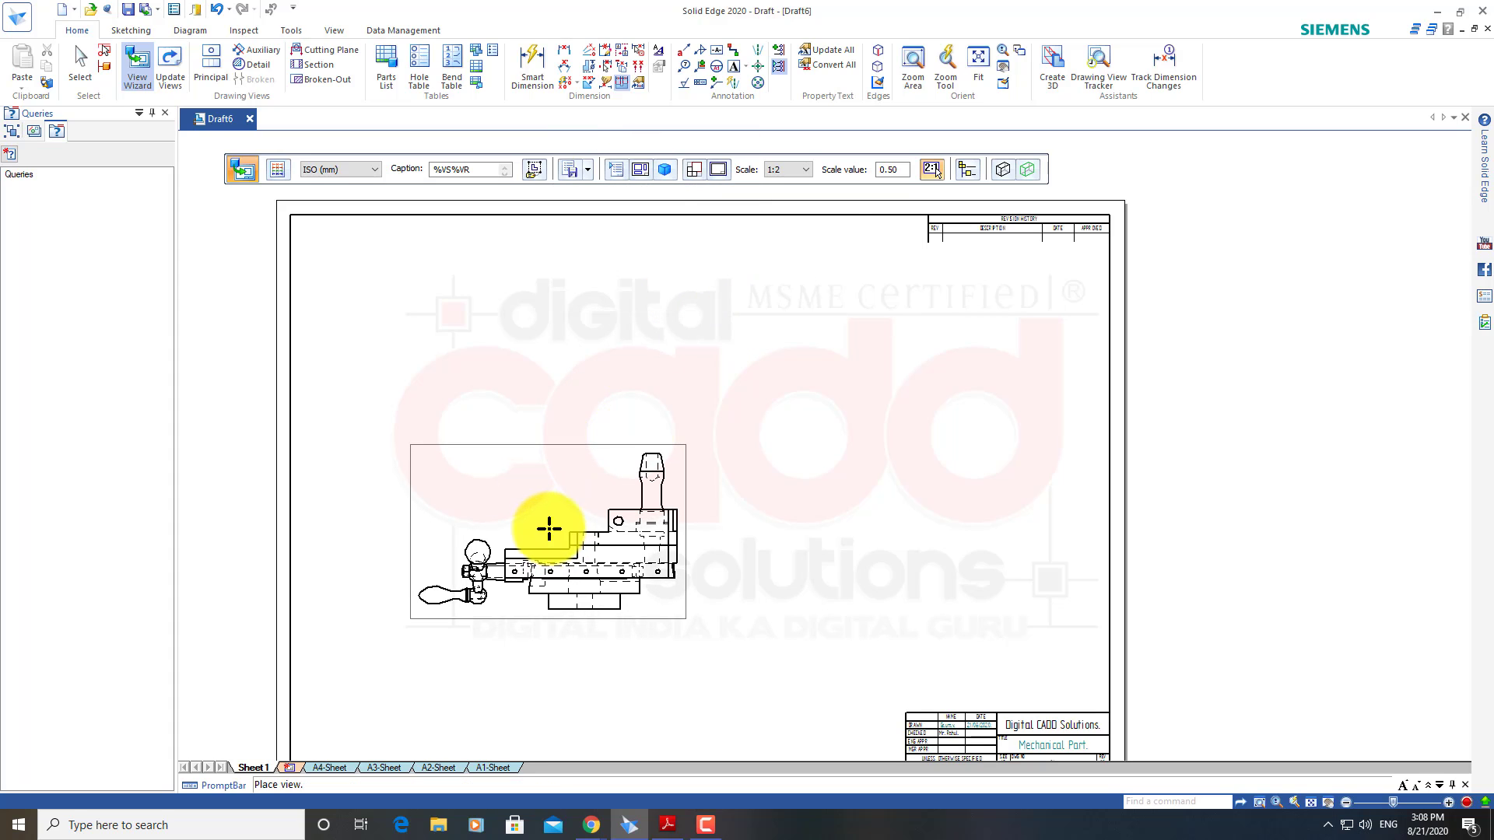
click(670, 166)
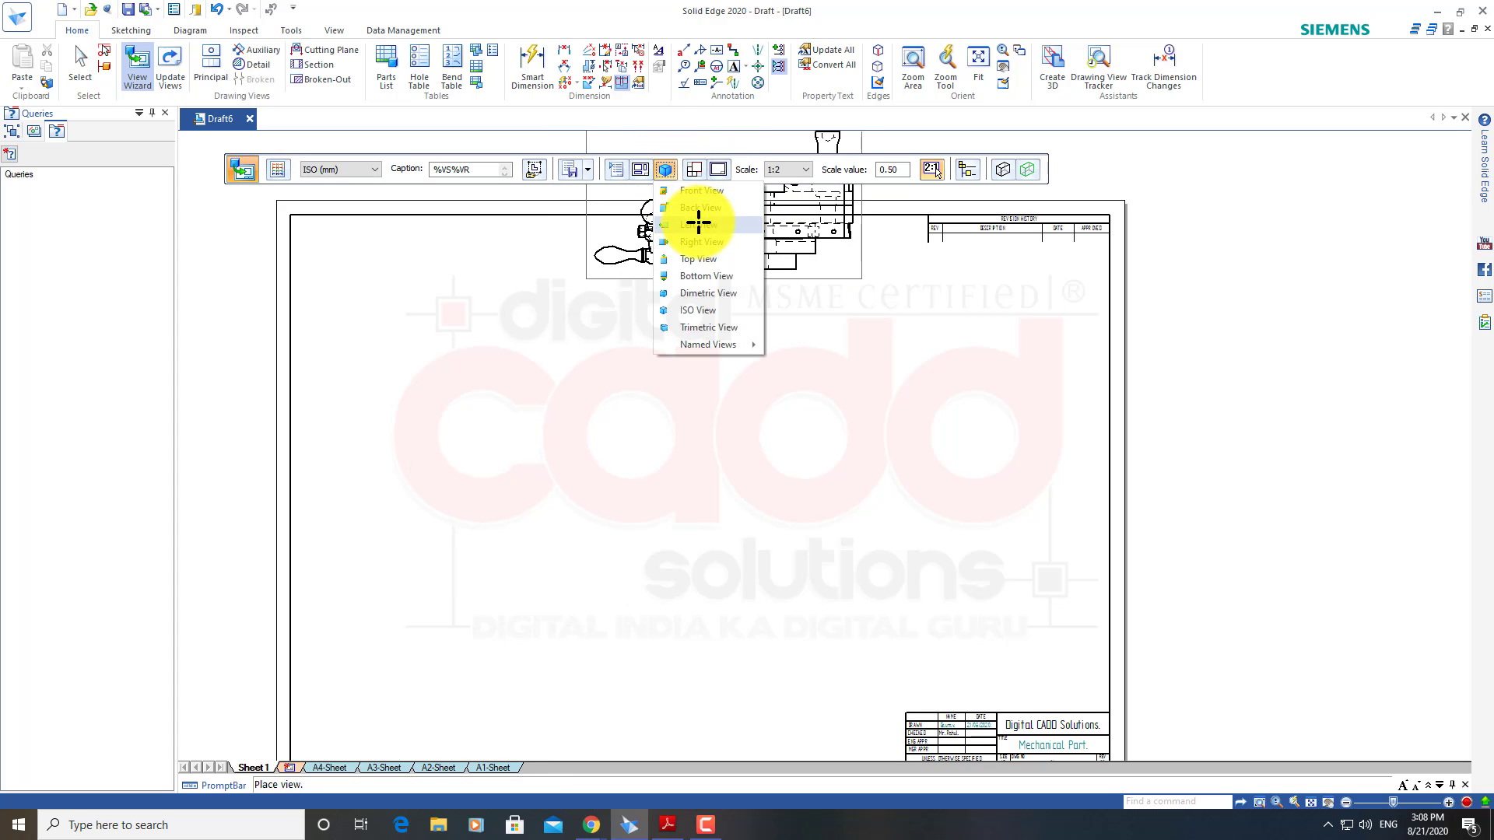
click(698, 224)
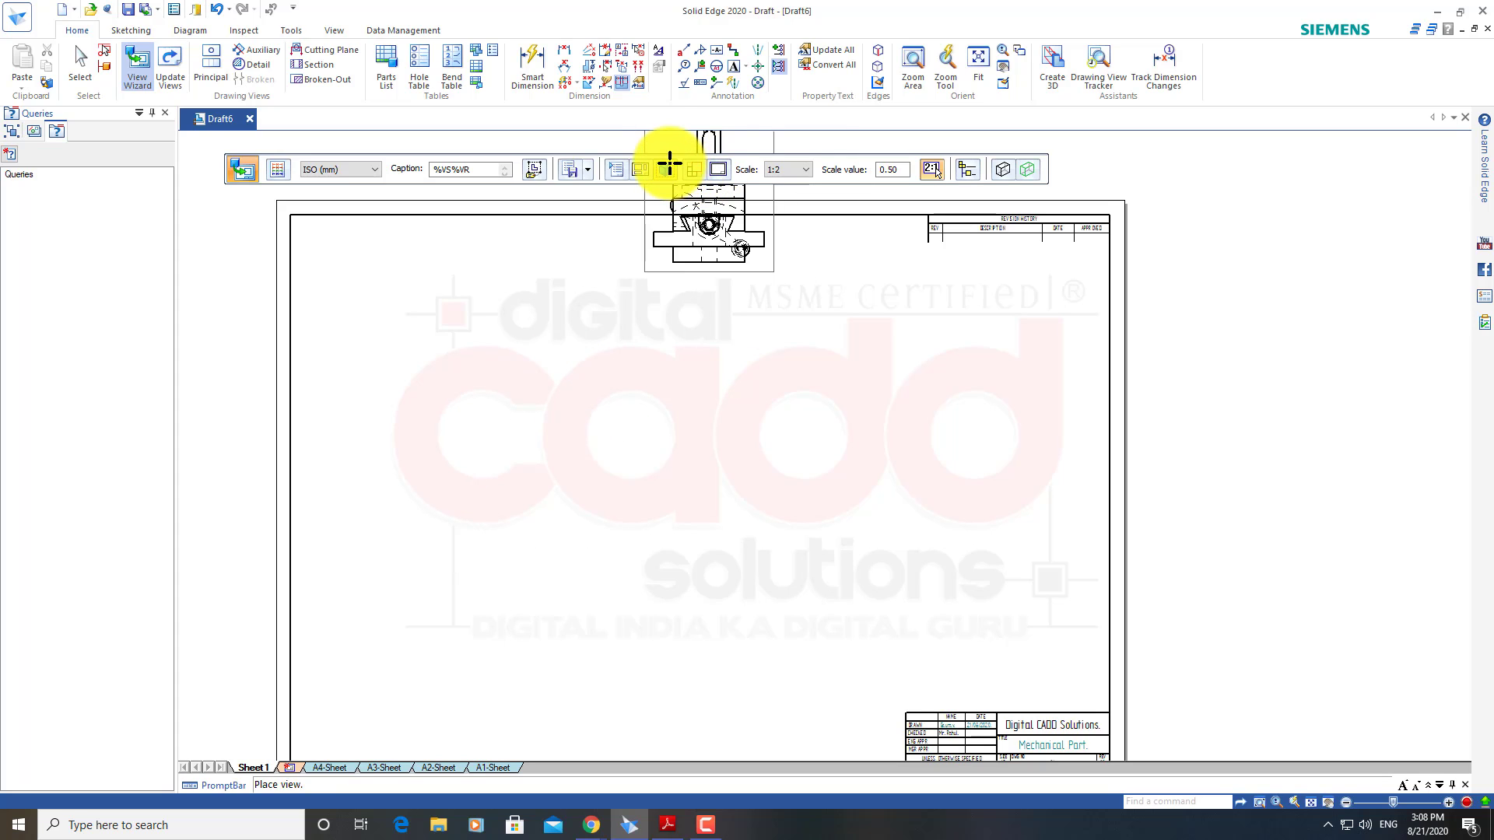
click(669, 166)
click(710, 189)
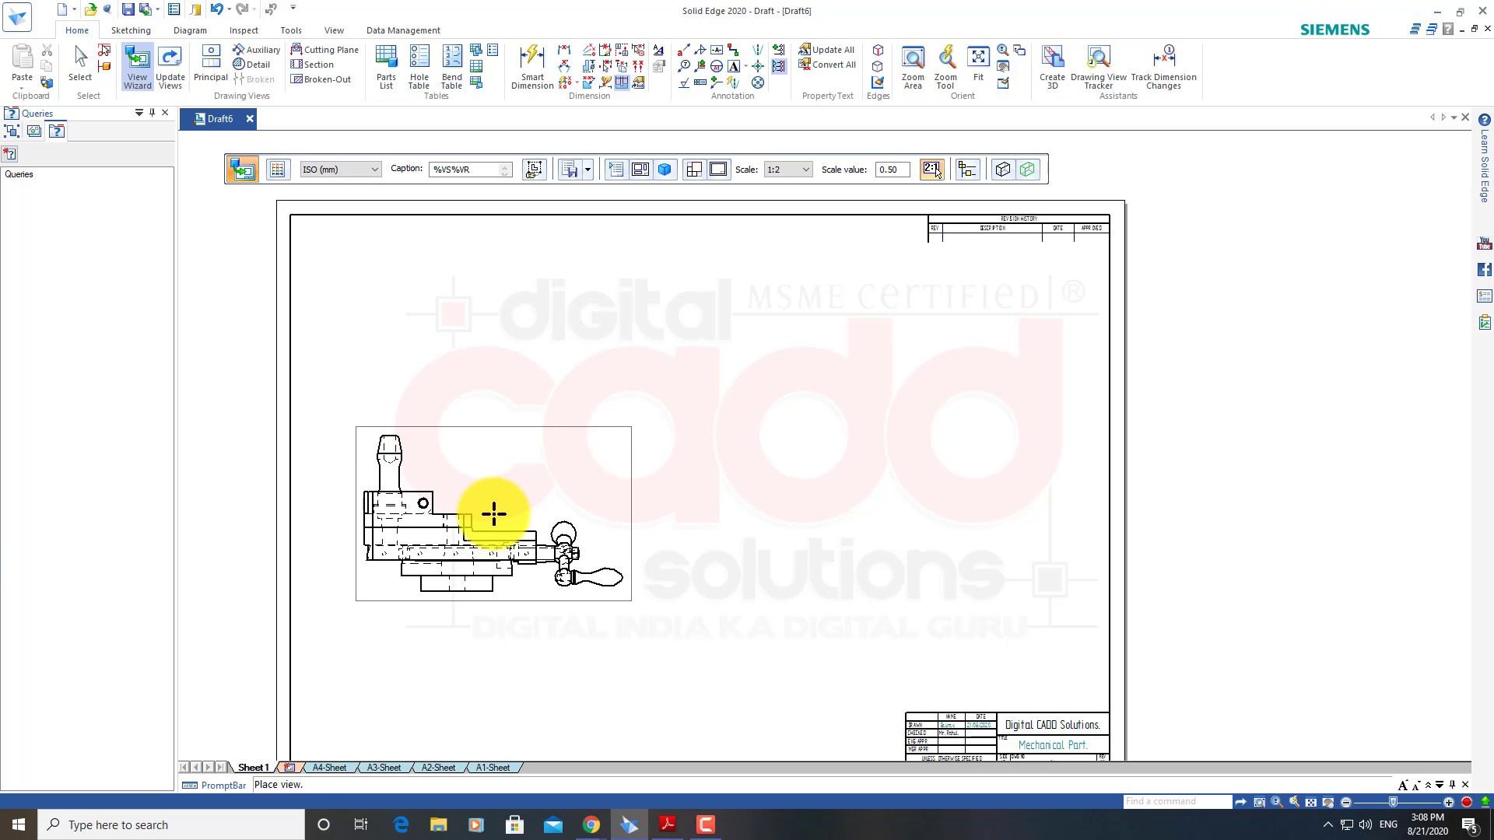
scroll(490, 514, down, 1)
scroll(490, 514, up, 2)
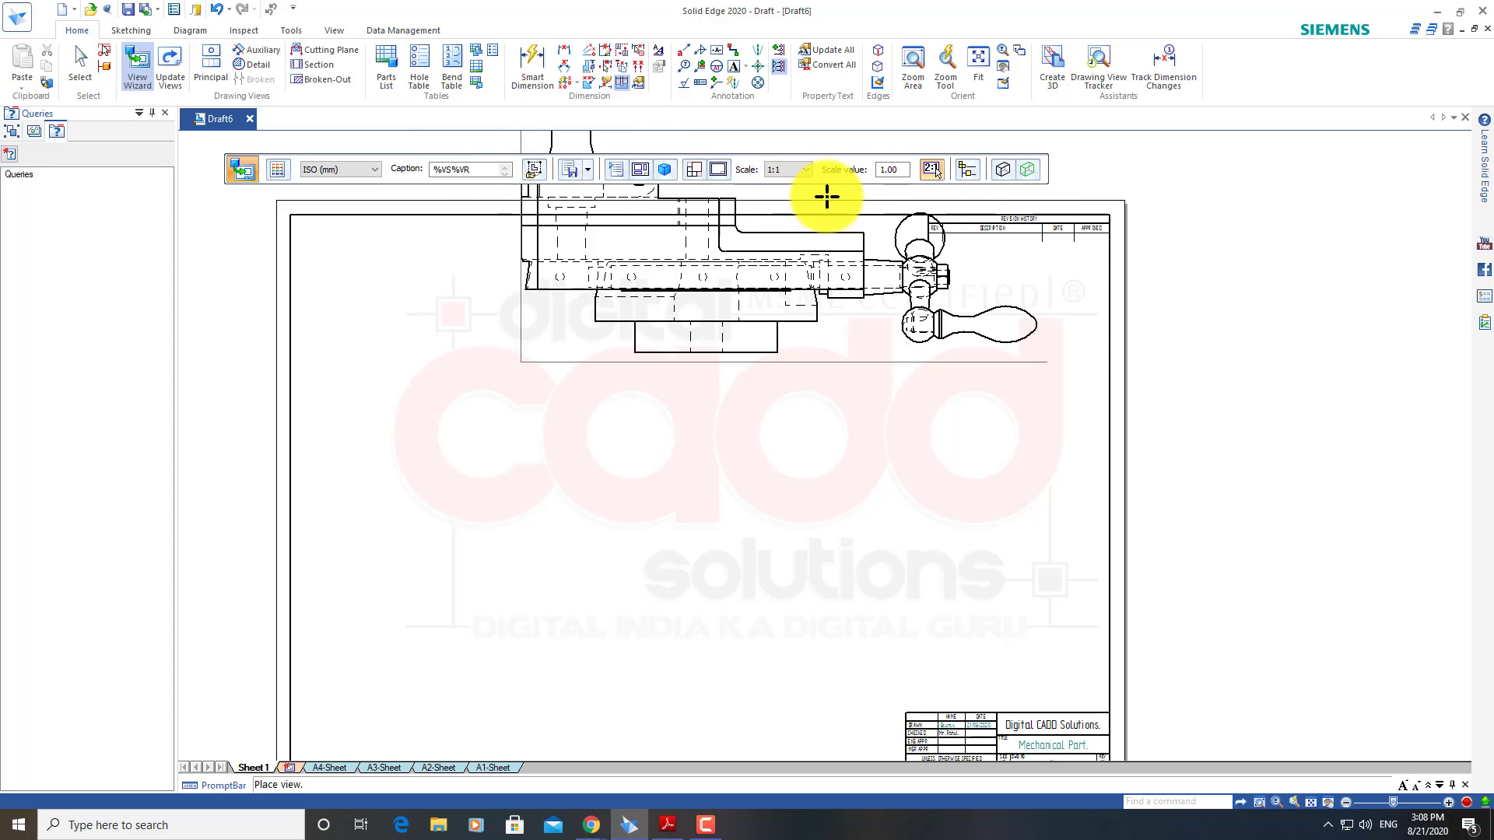
Make the assembly view Shaded and place it on the sheet
click(1004, 164)
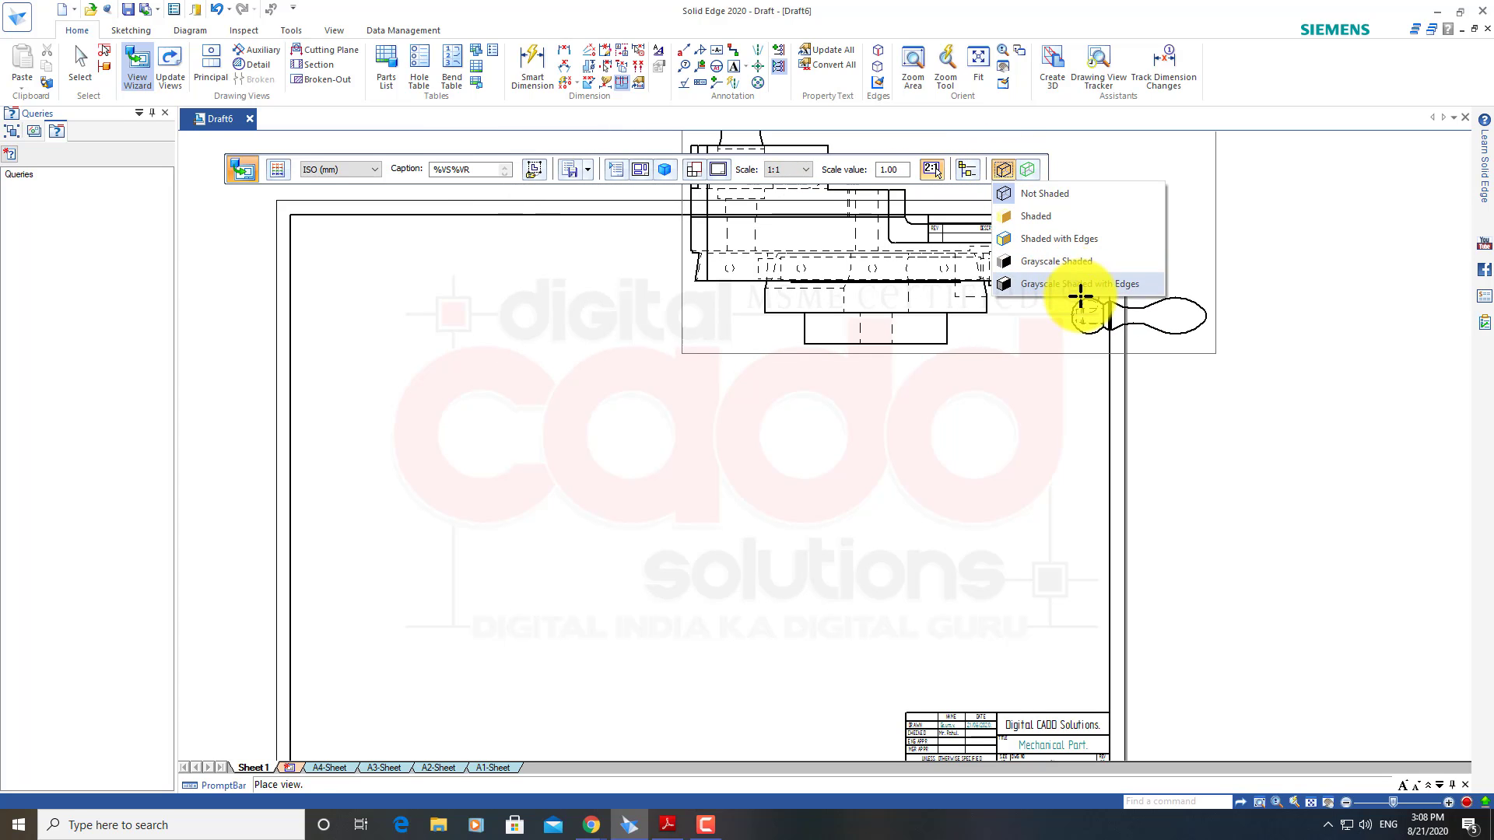
click(1055, 218)
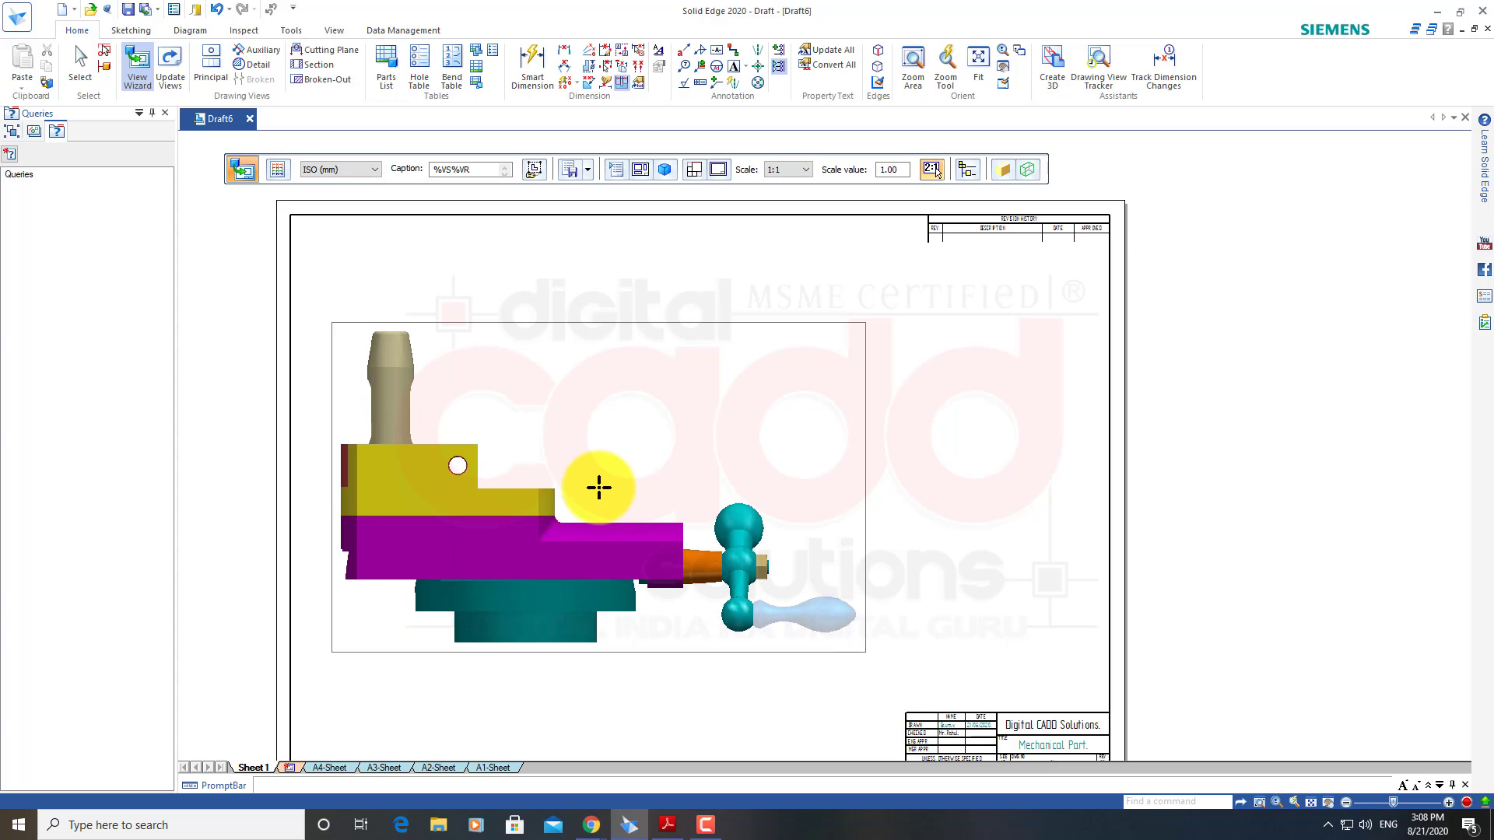
click(585, 447)
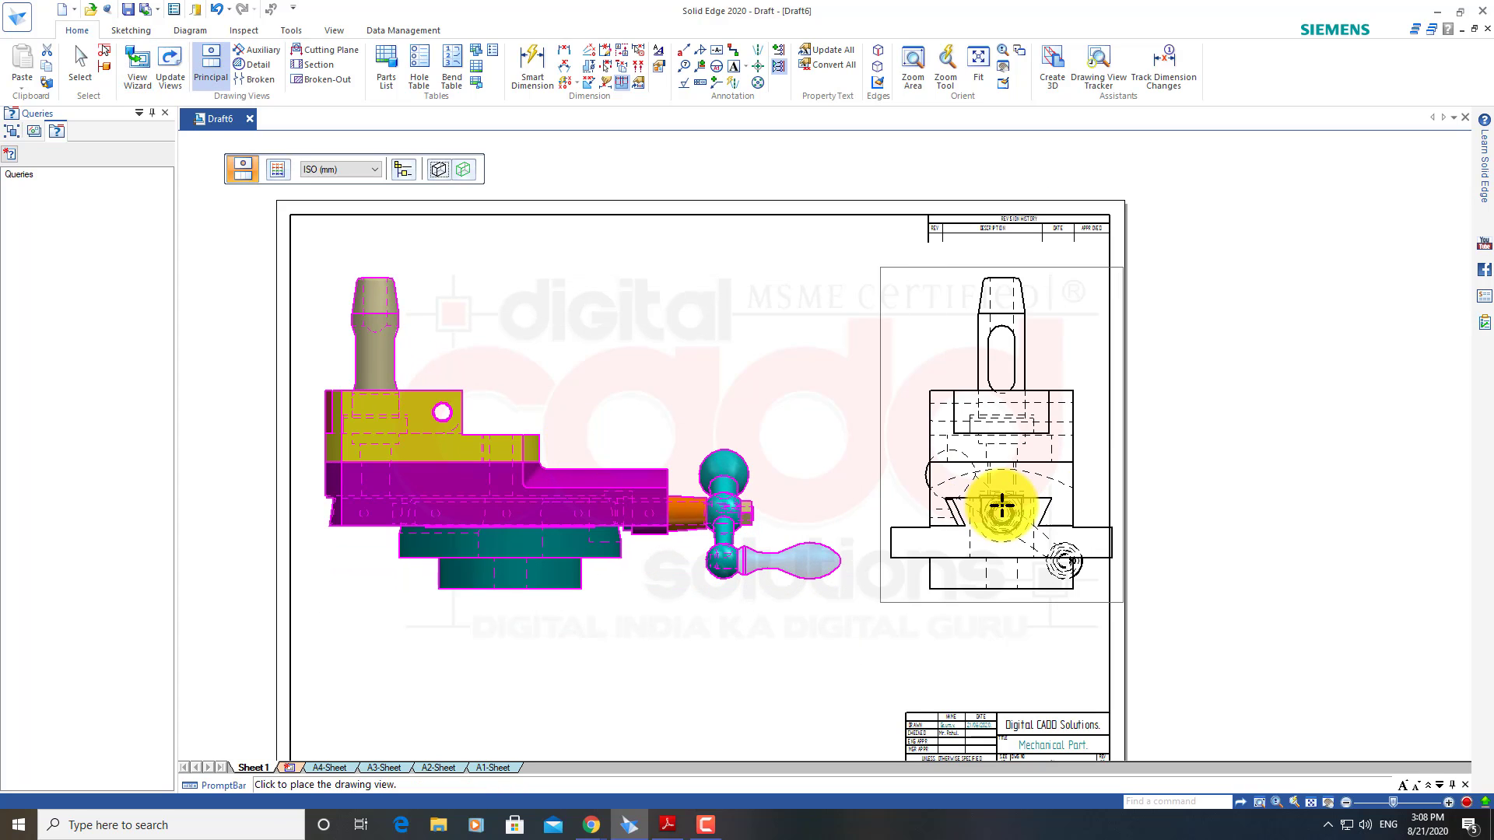
key(Escape)
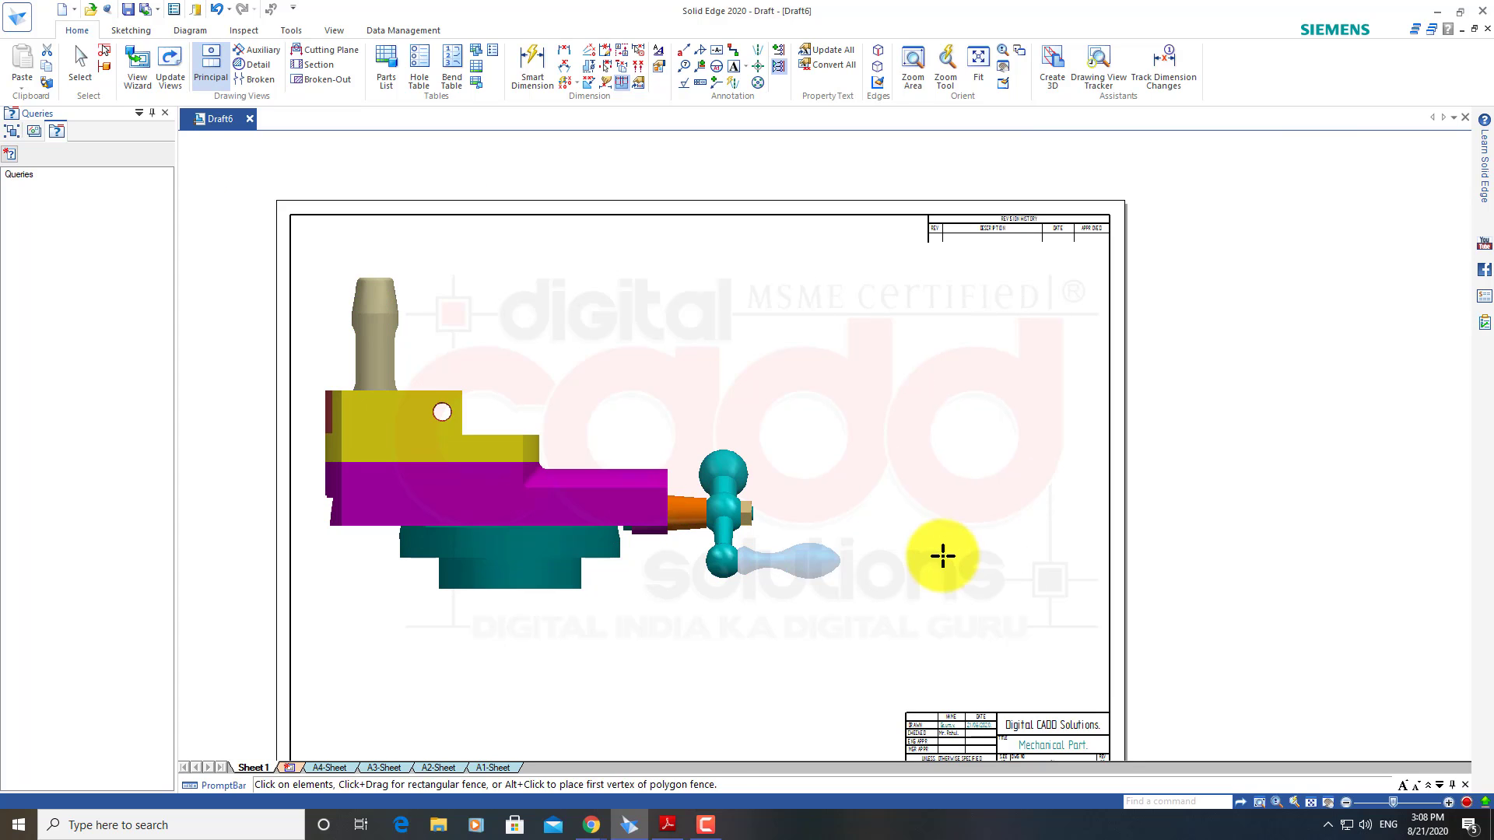
scroll(623, 584, down, 1)
scroll(626, 607, up, 1)
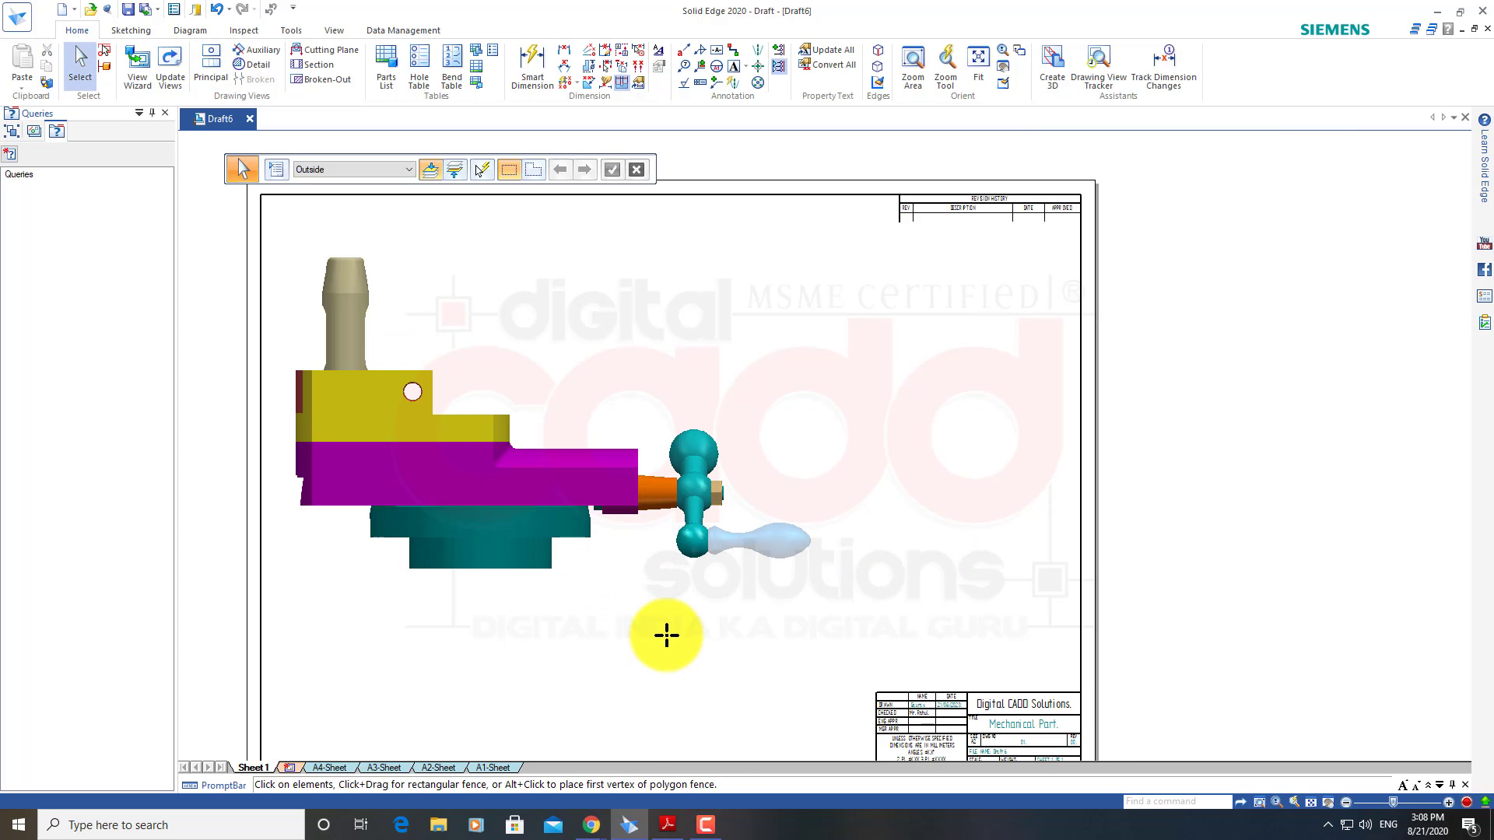
scroll(667, 635, down, 2)
scroll(674, 610, up, 1)
scroll(620, 527, up, 1)
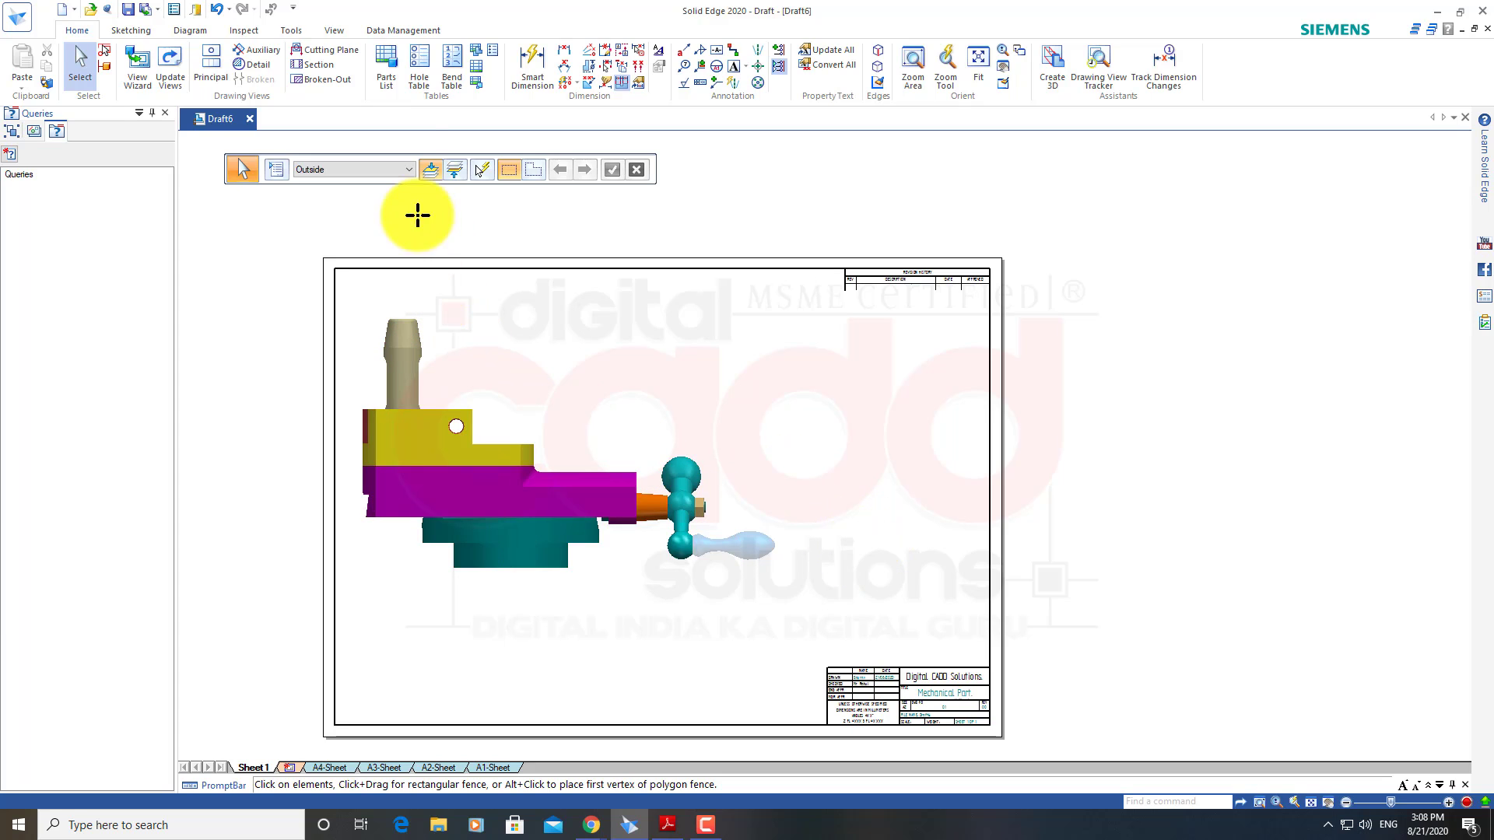
Generate a parts list from the assembly view and place it at the sheet's top right
click(386, 79)
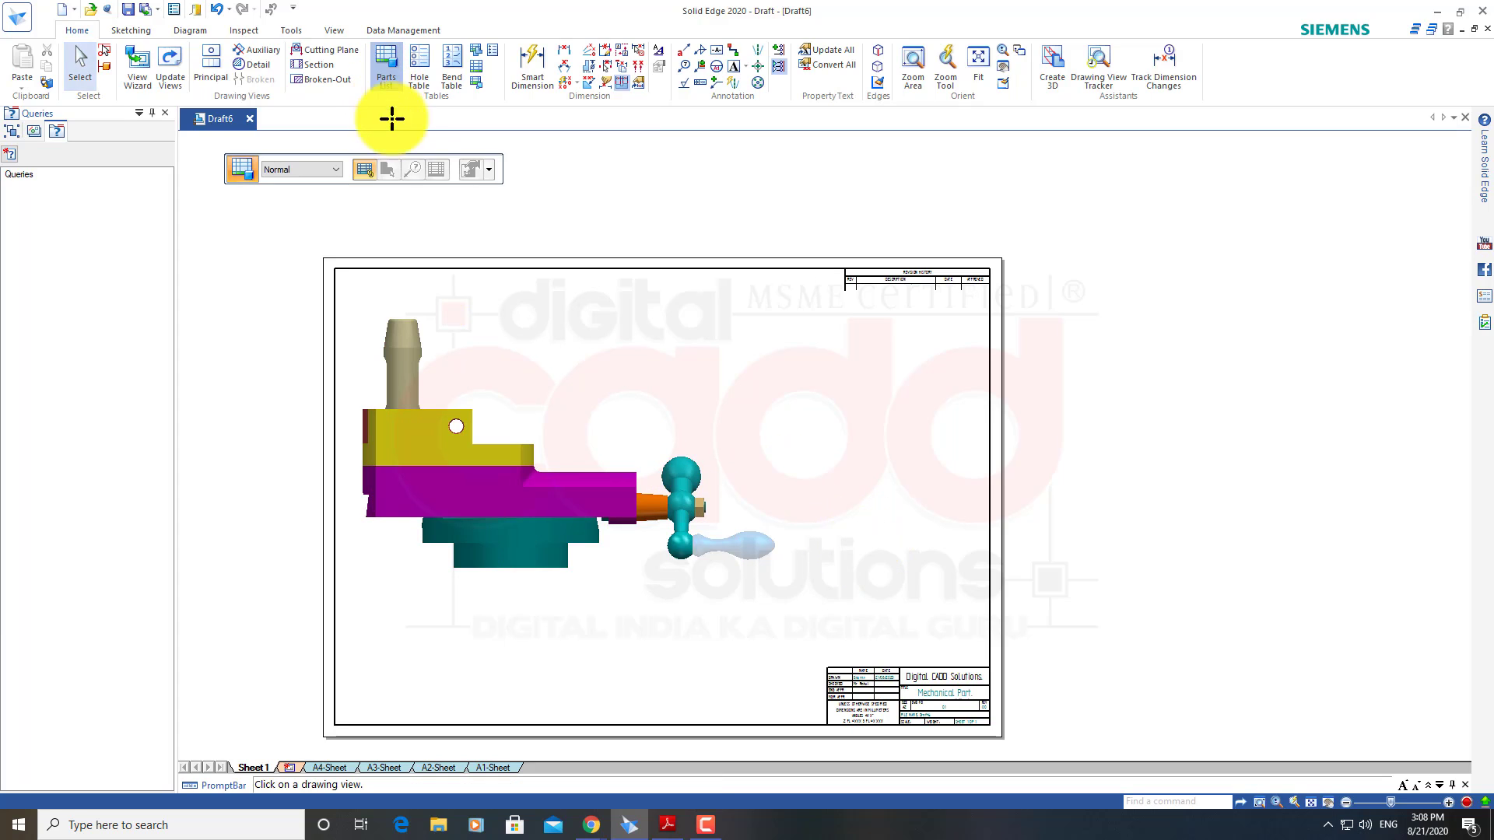
click(589, 516)
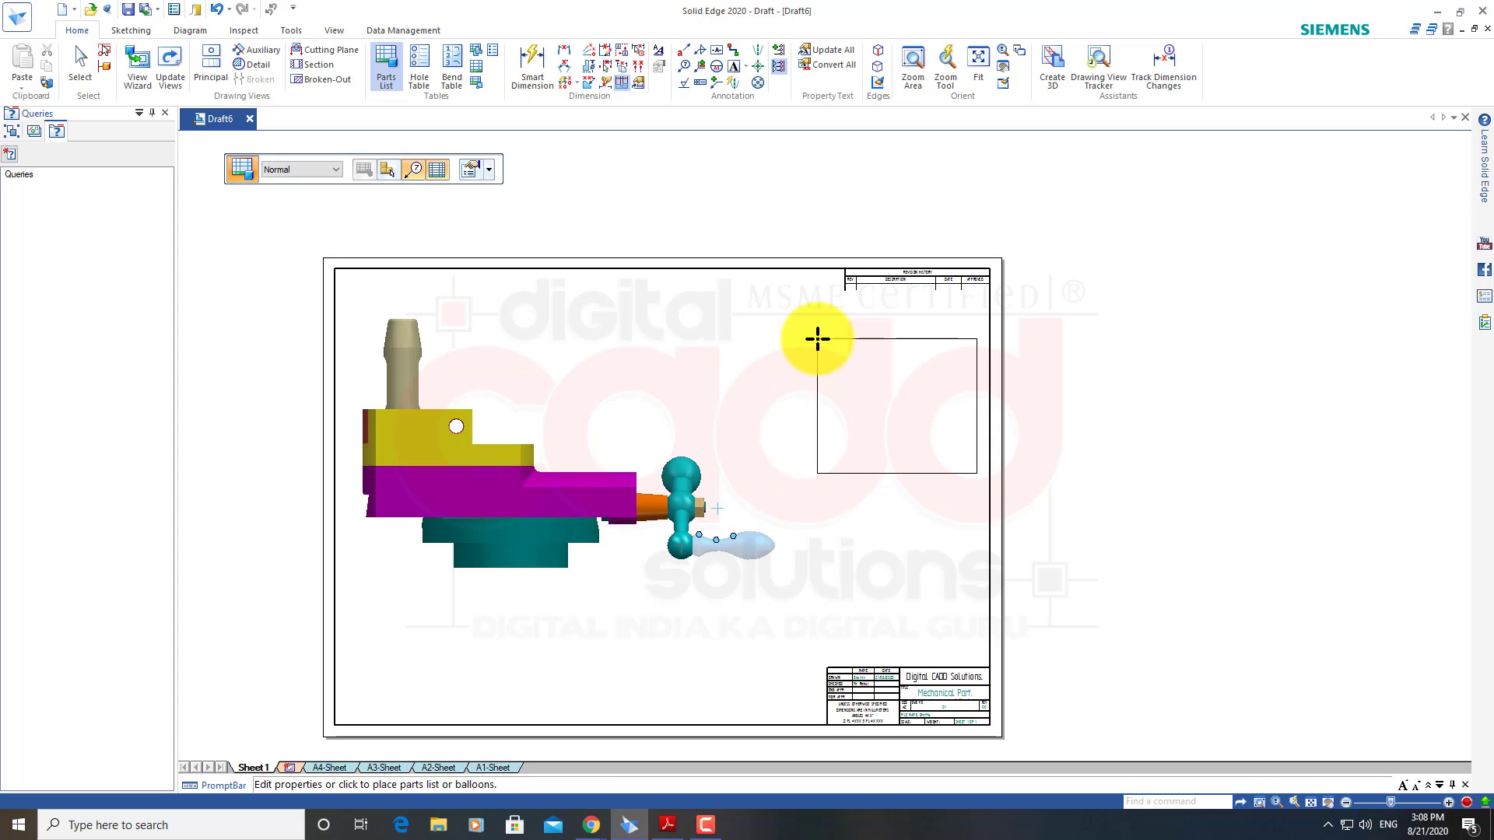
click(949, 397)
scroll(937, 389, up, 3)
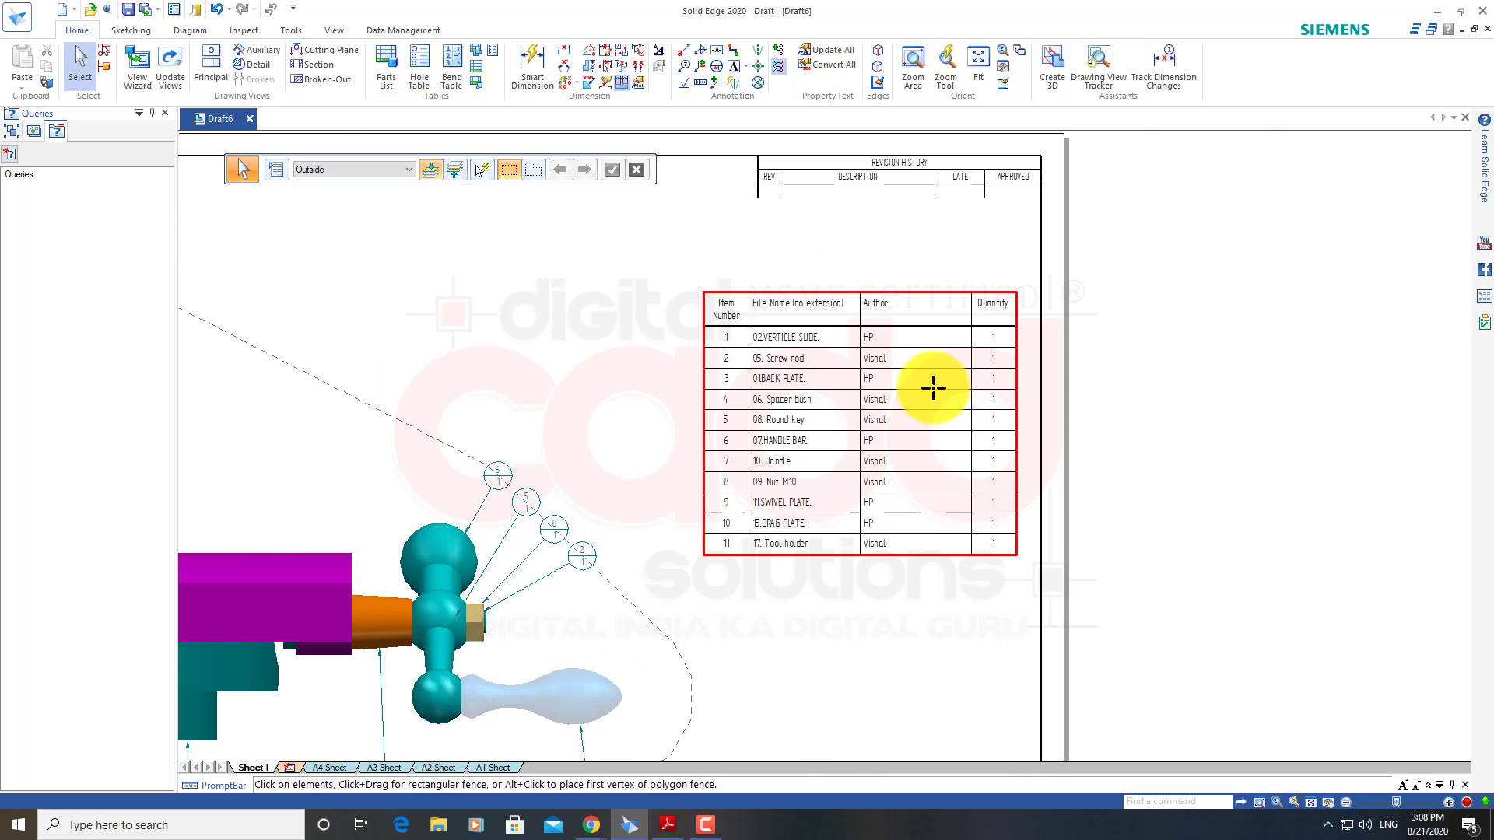
scroll(849, 587, up, 3)
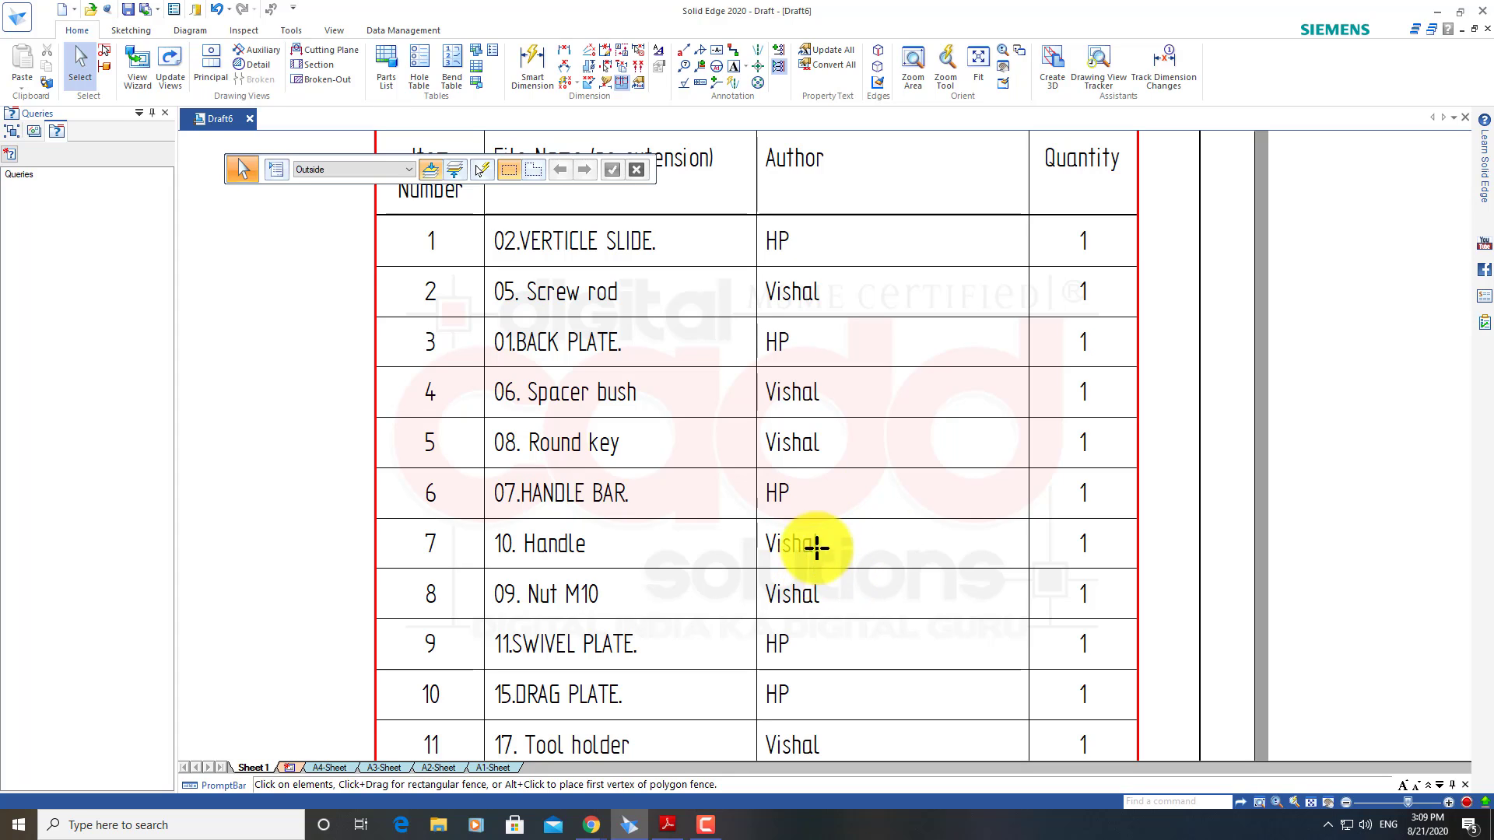
scroll(819, 511, down, 3)
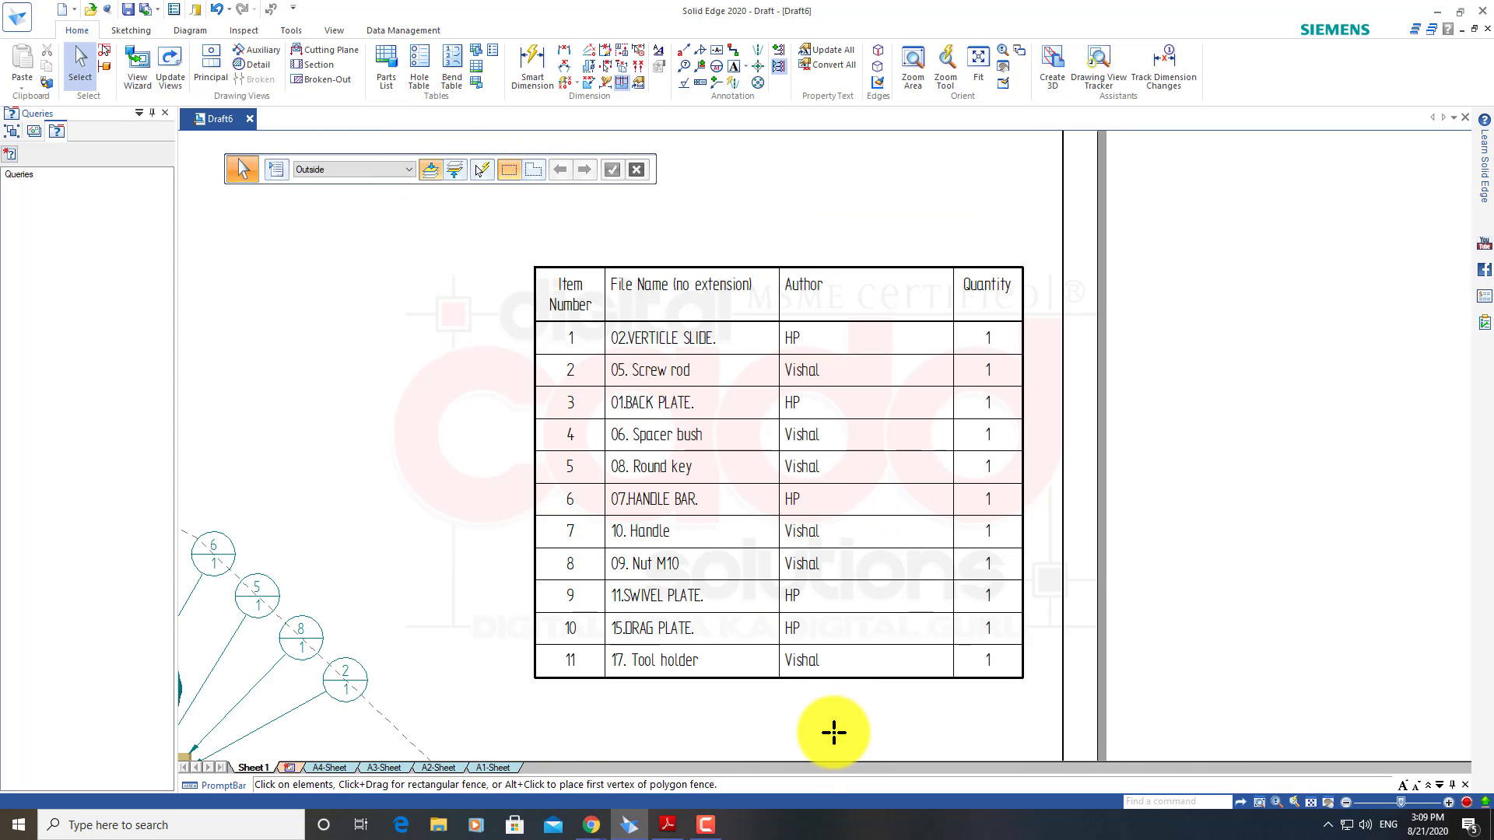
ctrl+scroll(830, 634, down, 1)
ctrl+scroll(844, 657, down, 1)
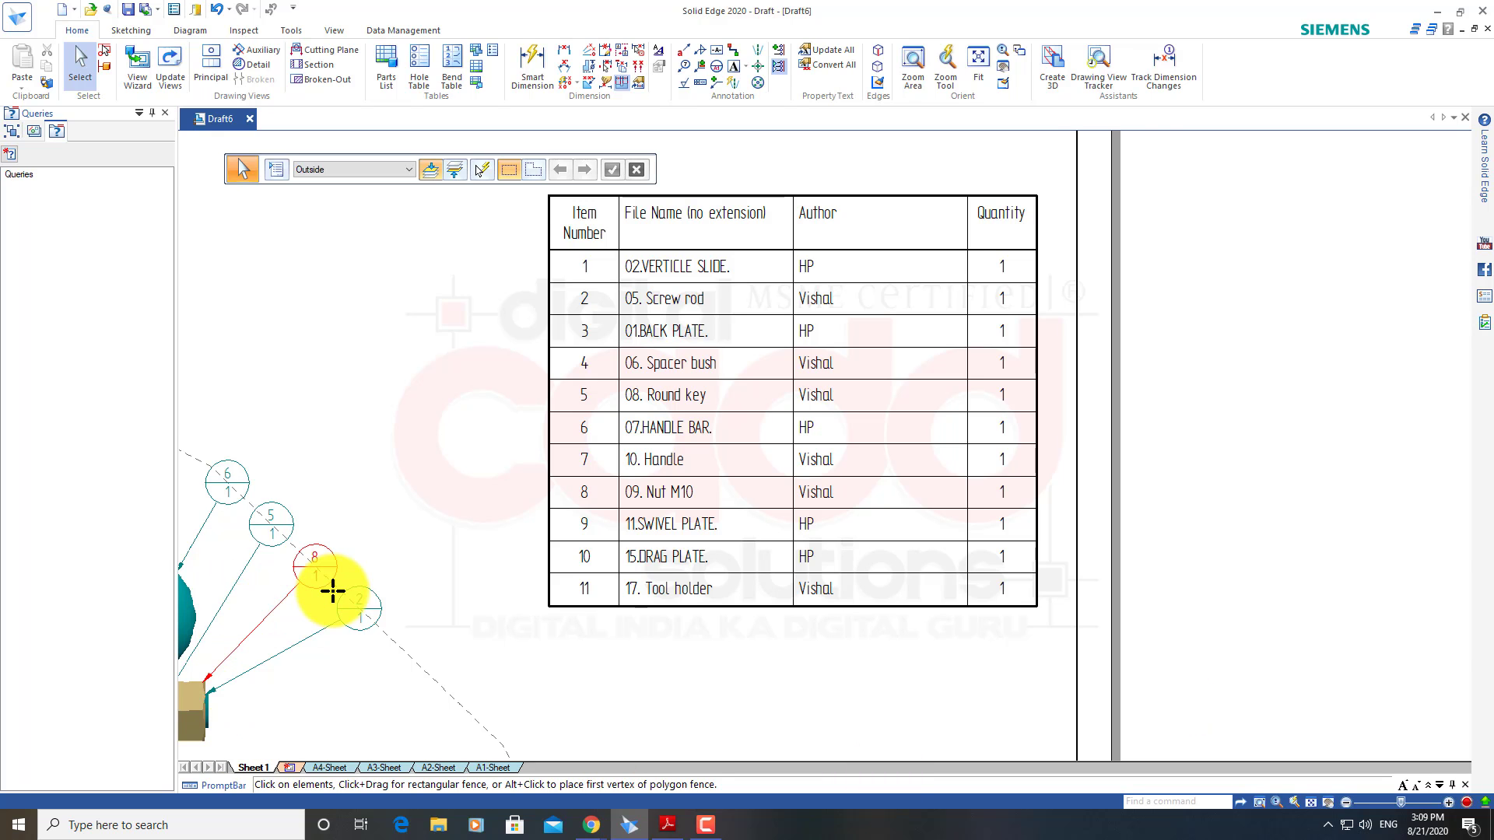
shift+scroll(573, 557, left, 3)
Move the ballooned assembly view slightly to the right beside the parts list
scroll(437, 644, down, 3)
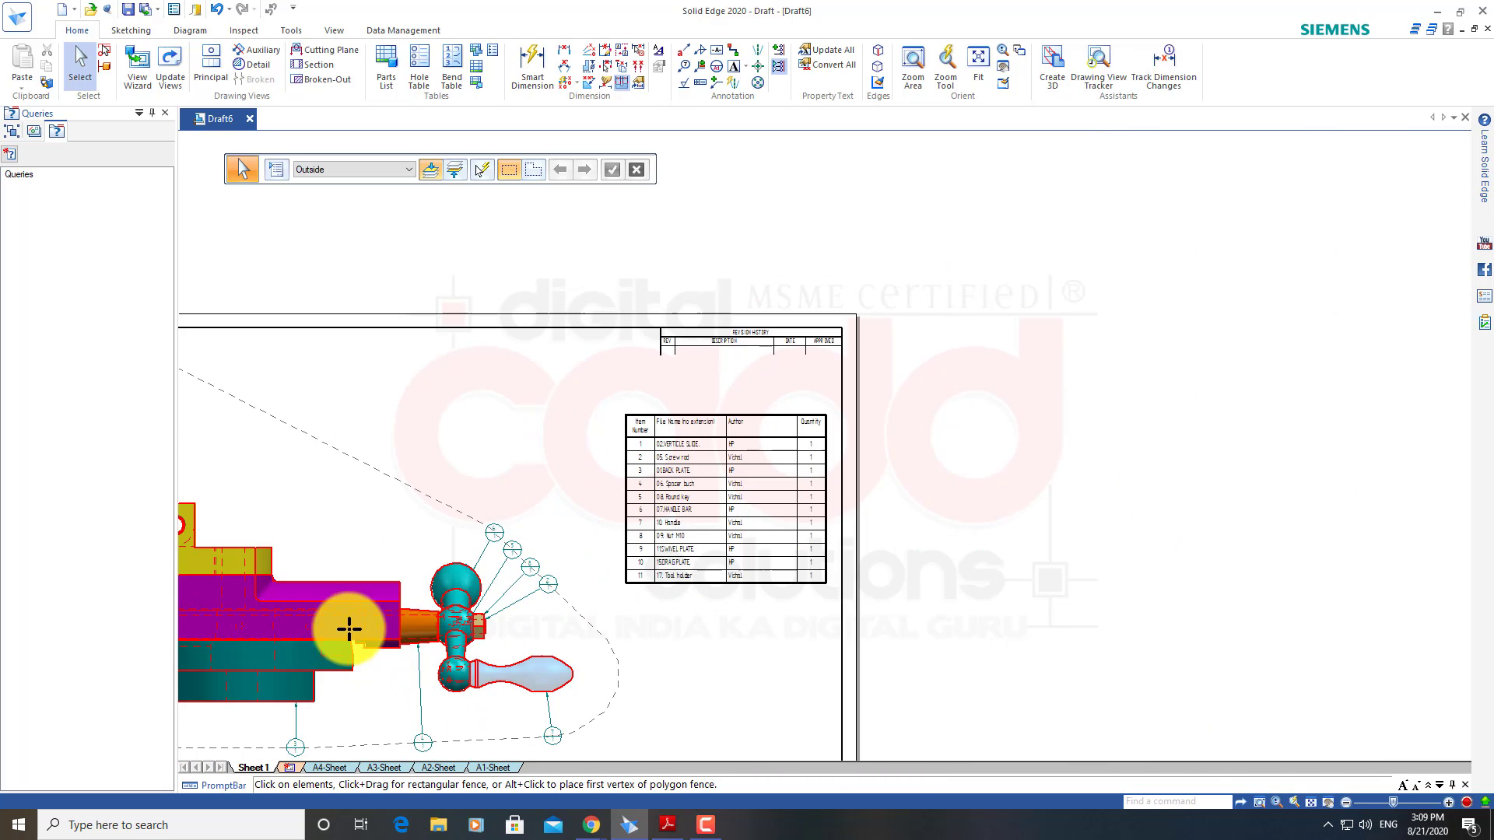
middle_drag(350, 628, 653, 558)
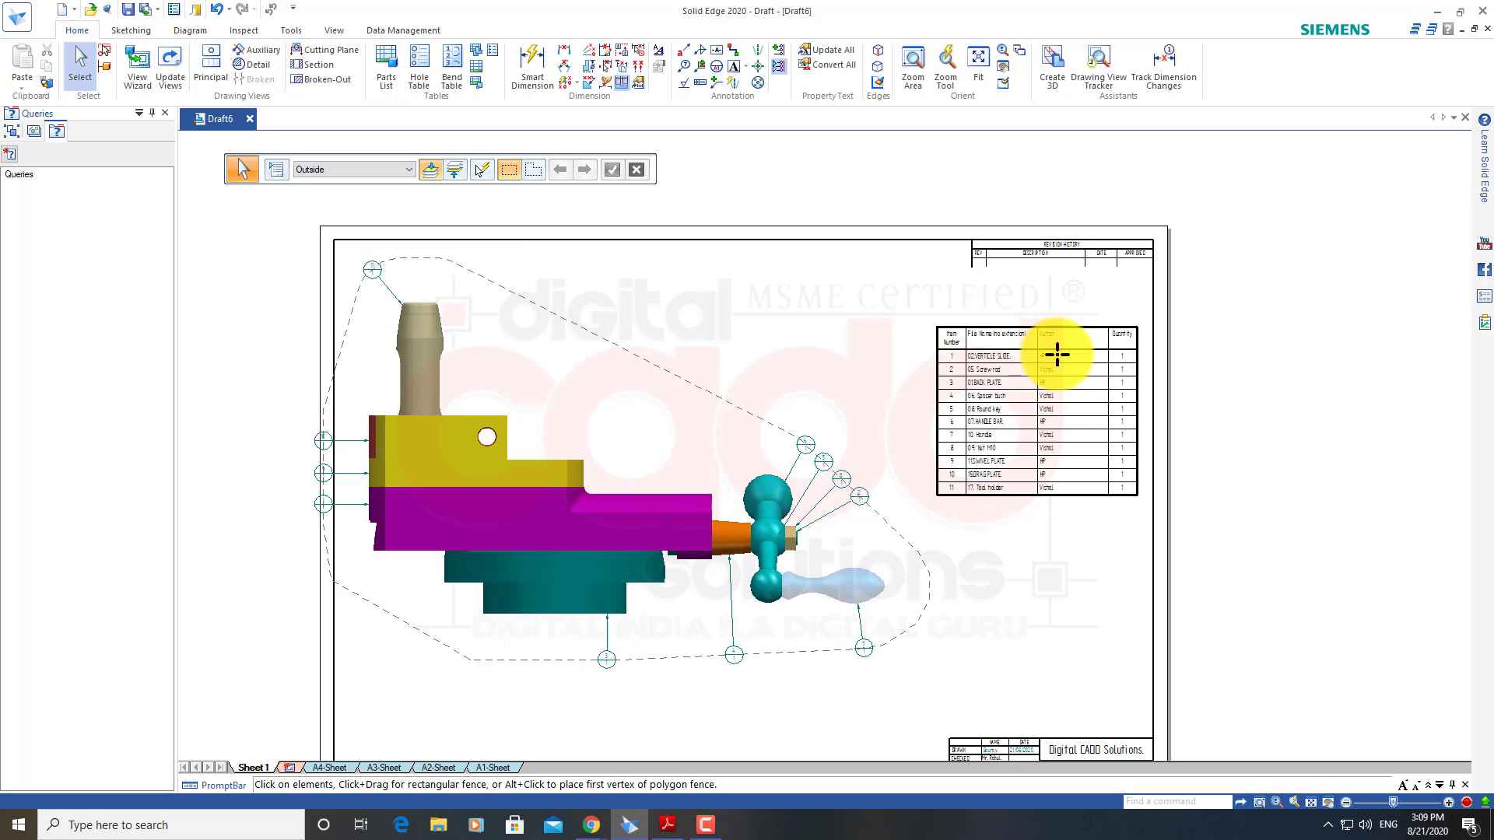
click(681, 534)
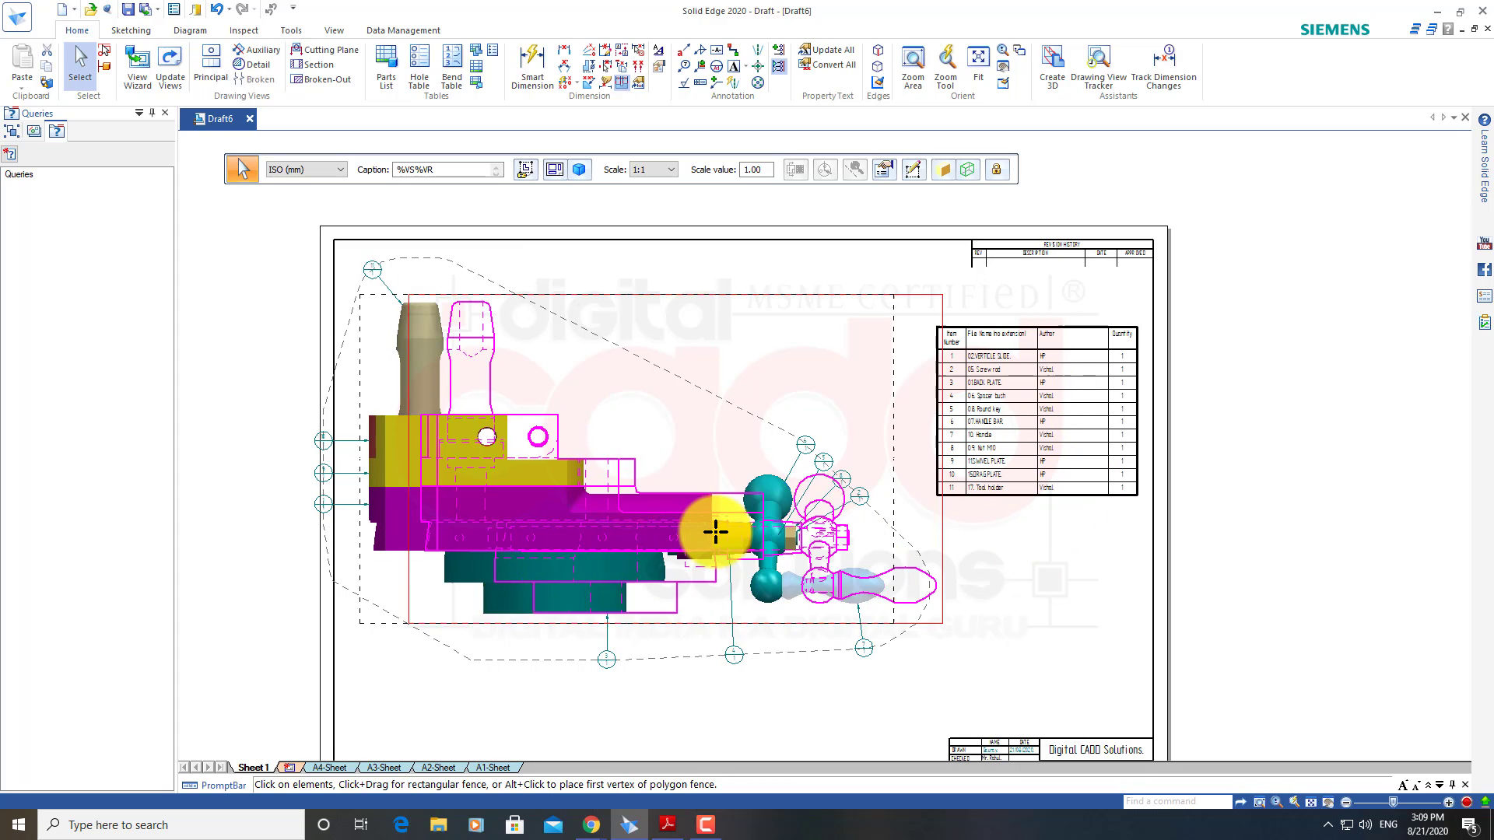
drag(715, 532, 775, 527)
click(1059, 564)
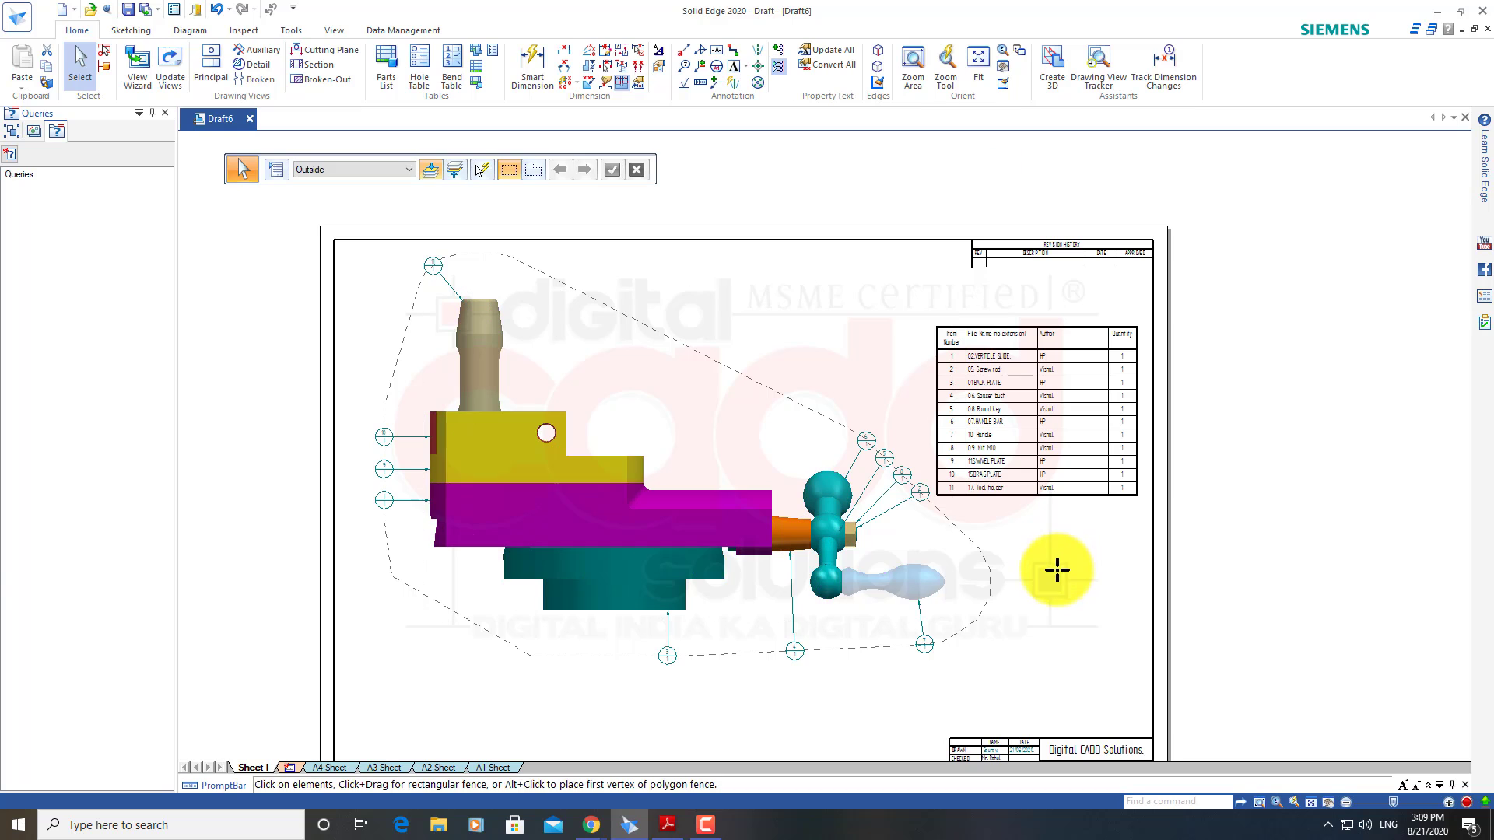
Zoom and pan to review the 11-row parts list and the item balloons
scroll(358, 514, up, 3)
scroll(349, 553, up, 1)
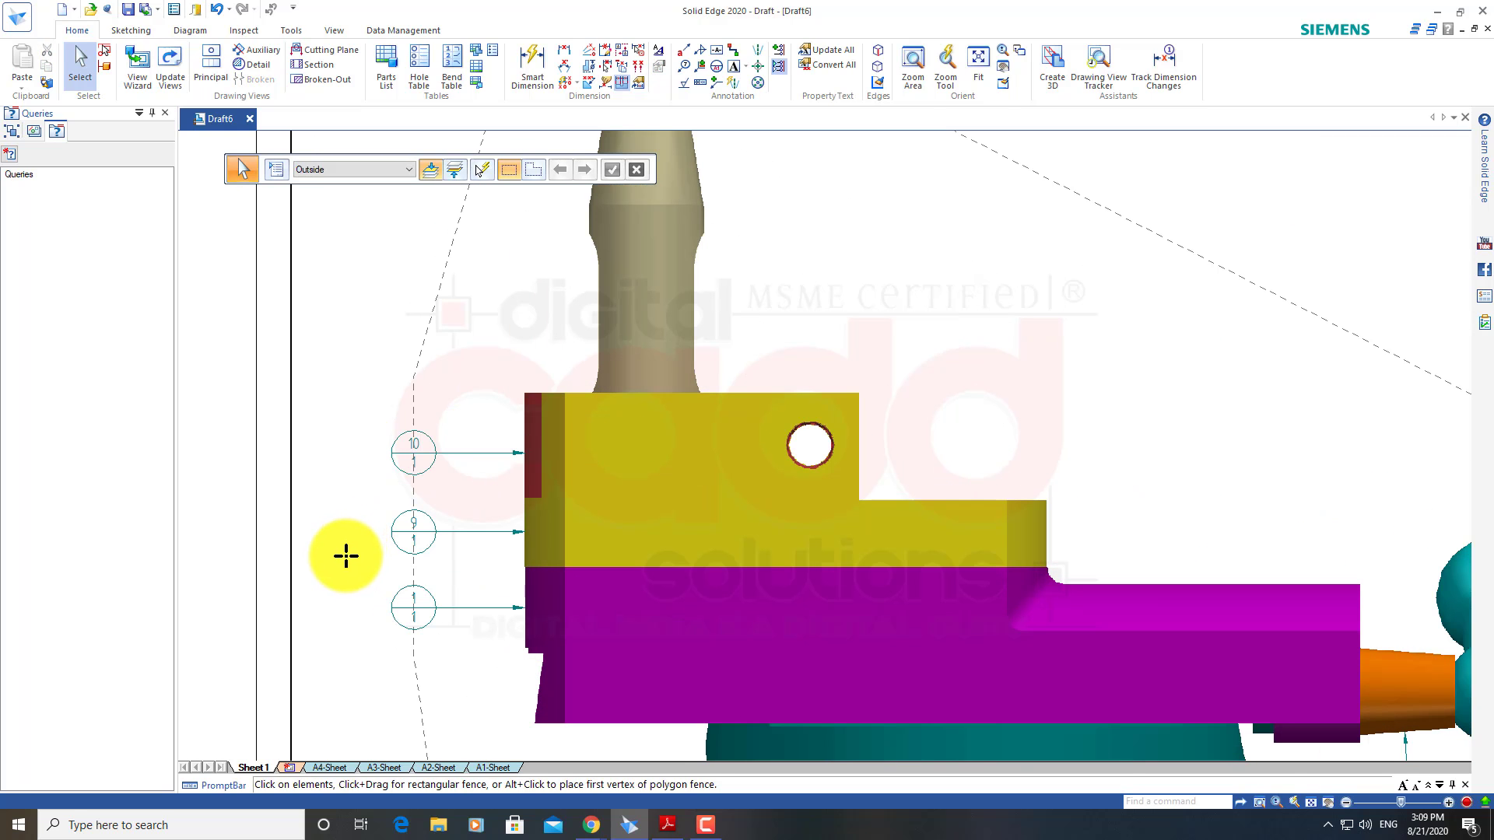
scroll(346, 556, down, 4)
scroll(880, 581, up, 1)
scroll(924, 580, up, 4)
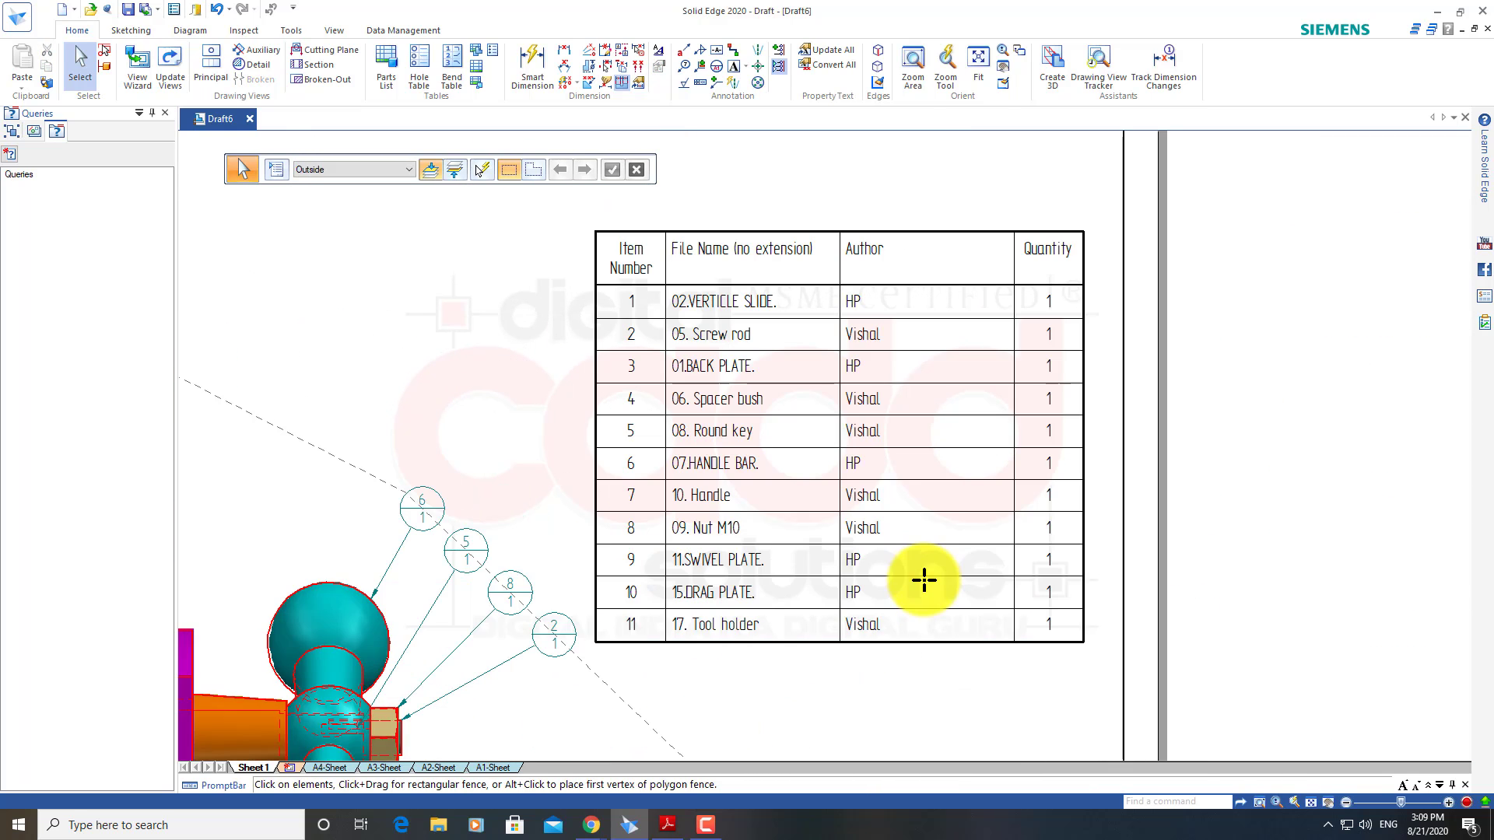
scroll(856, 560, down, 1)
scroll(731, 537, down, 2)
middle_drag(732, 555, 765, 498)
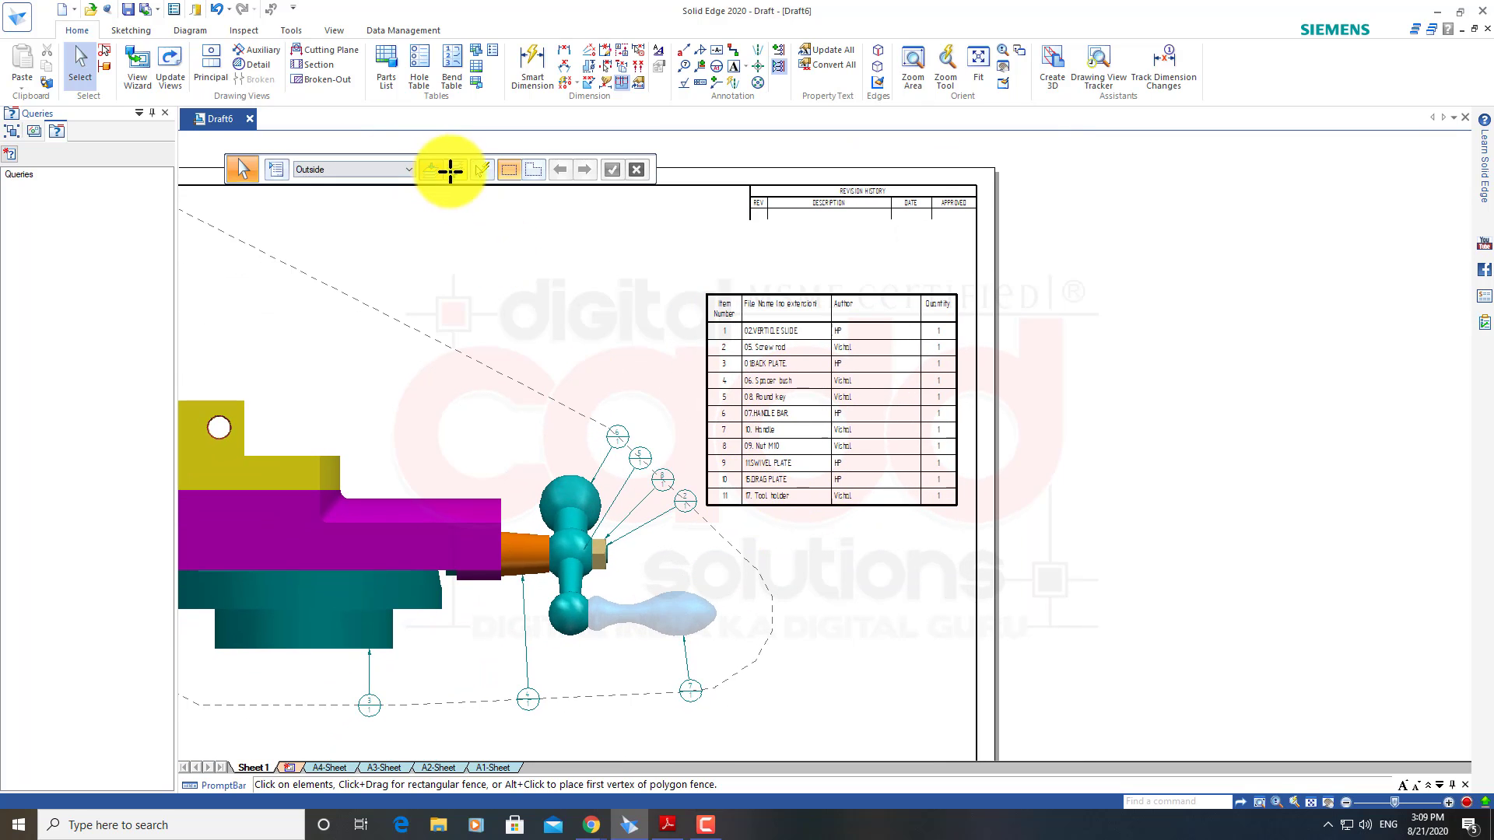
click(705, 822)
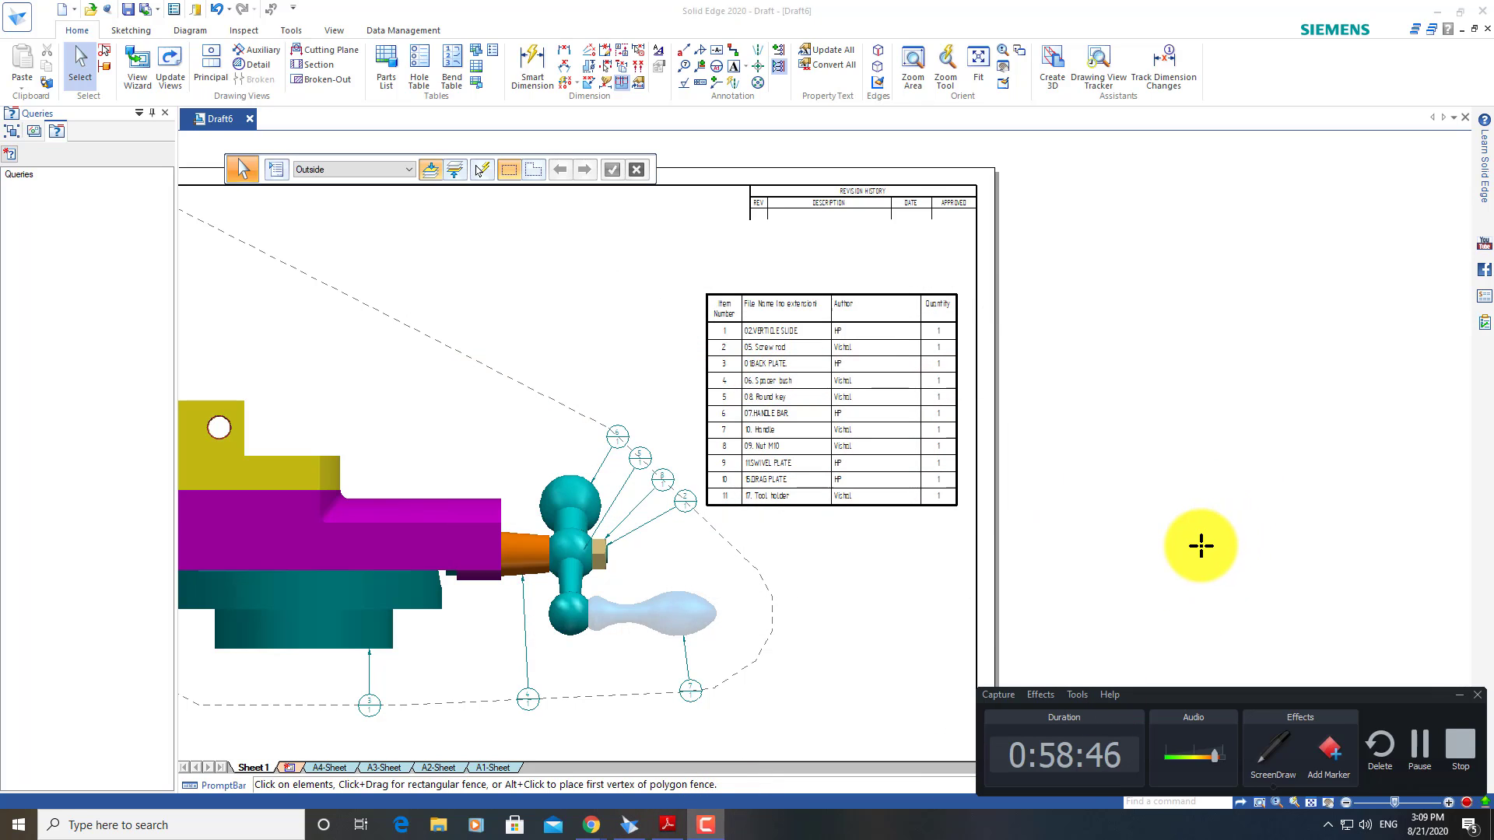